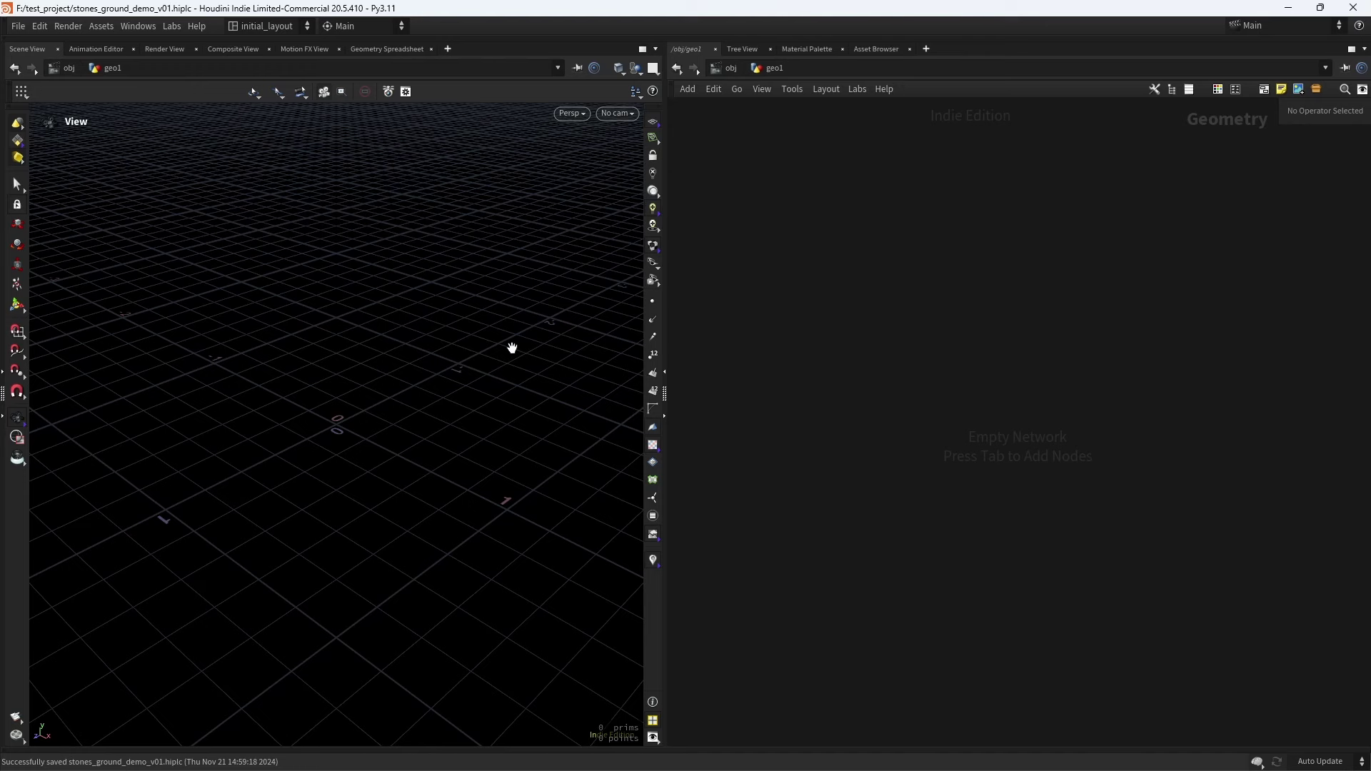
Add a Heat Geodesic node inside geo1, then undo it
{"action": "key", "text": "Tab"}
{"action": "type", "text": "heat"}
{"action": "key", "text": "Return"}
{"action": "left_click", "coordinate": [891, 391]}
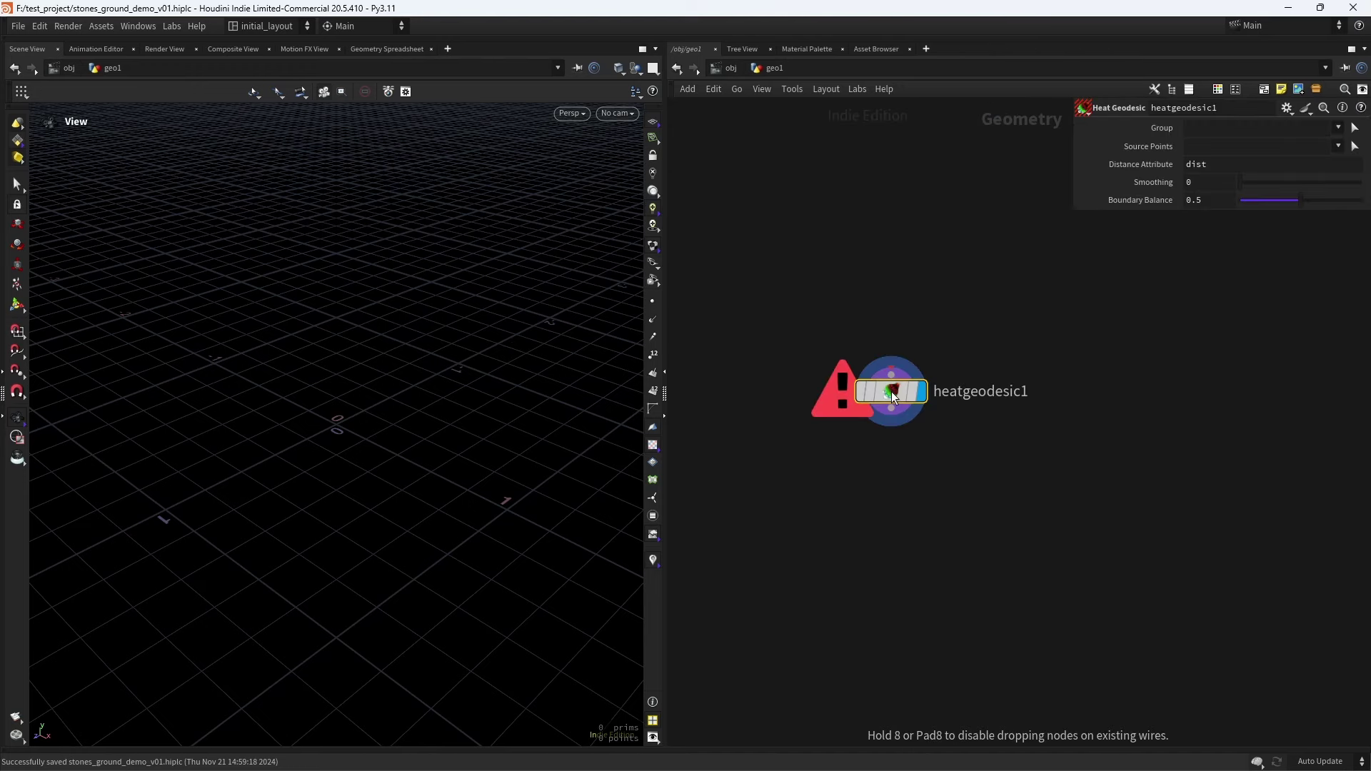
{"action": "key", "text": "ctrl+z"}
Step up to /obj, re-enter geo1, and search the node list for 'grid'
{"action": "key", "text": "Tab"}
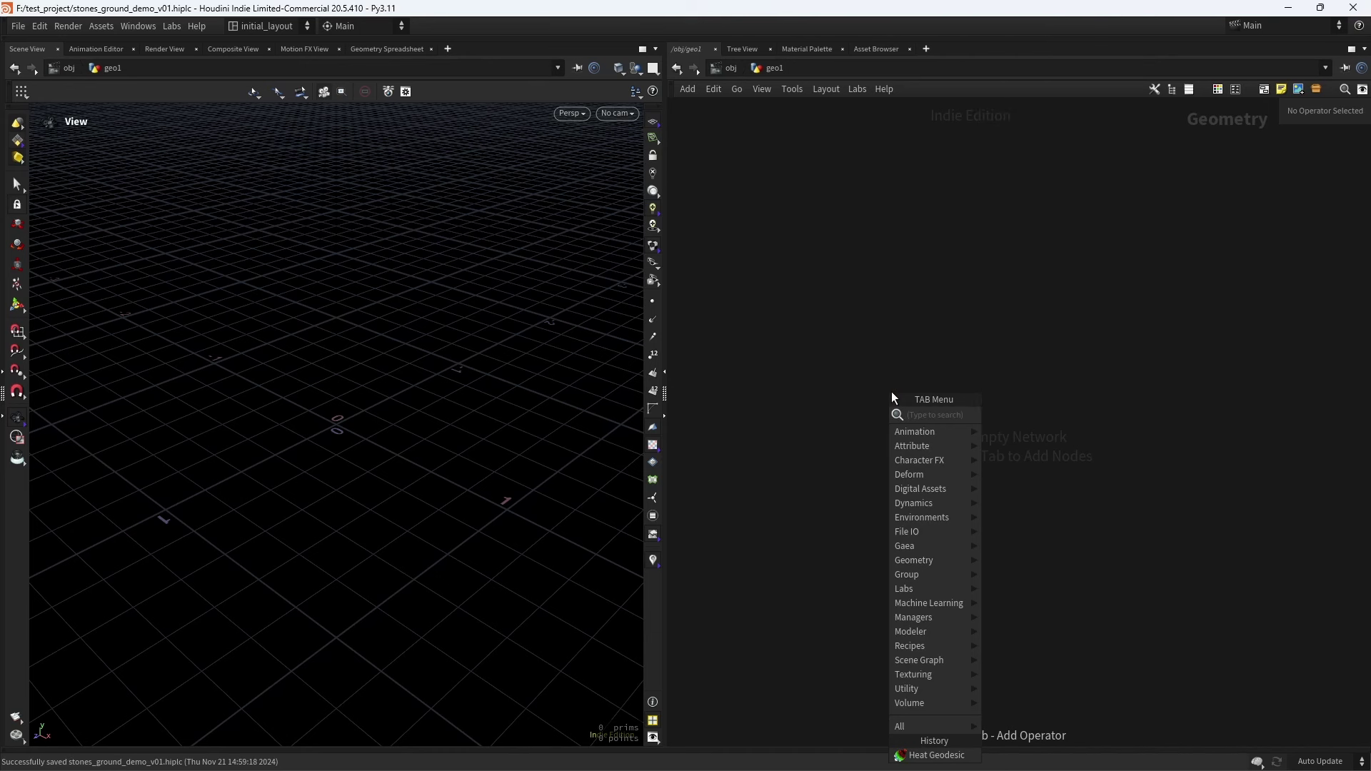
{"action": "left_click", "coordinate": [730, 68]}
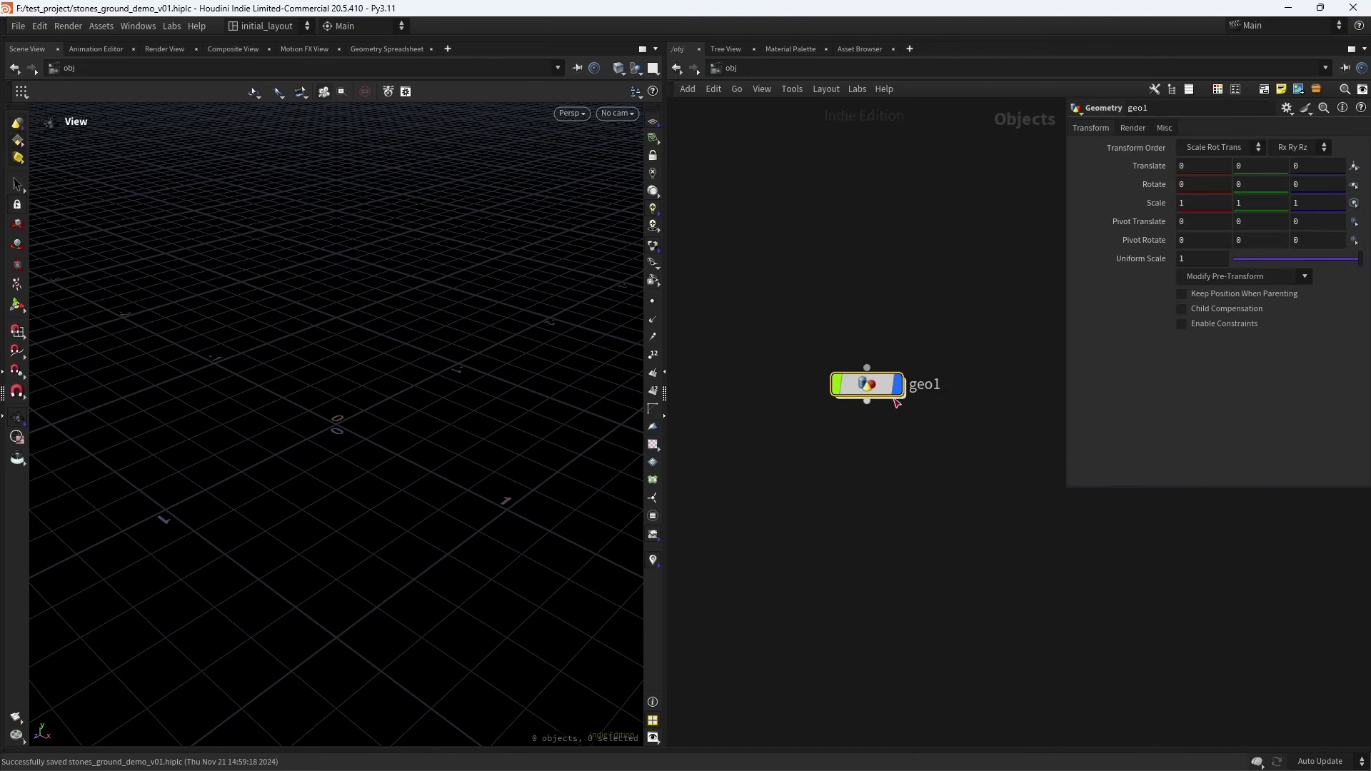
{"action": "double_click", "coordinate": [886, 391]}
{"action": "key", "text": "Tab"}
{"action": "type", "text": "grid"}
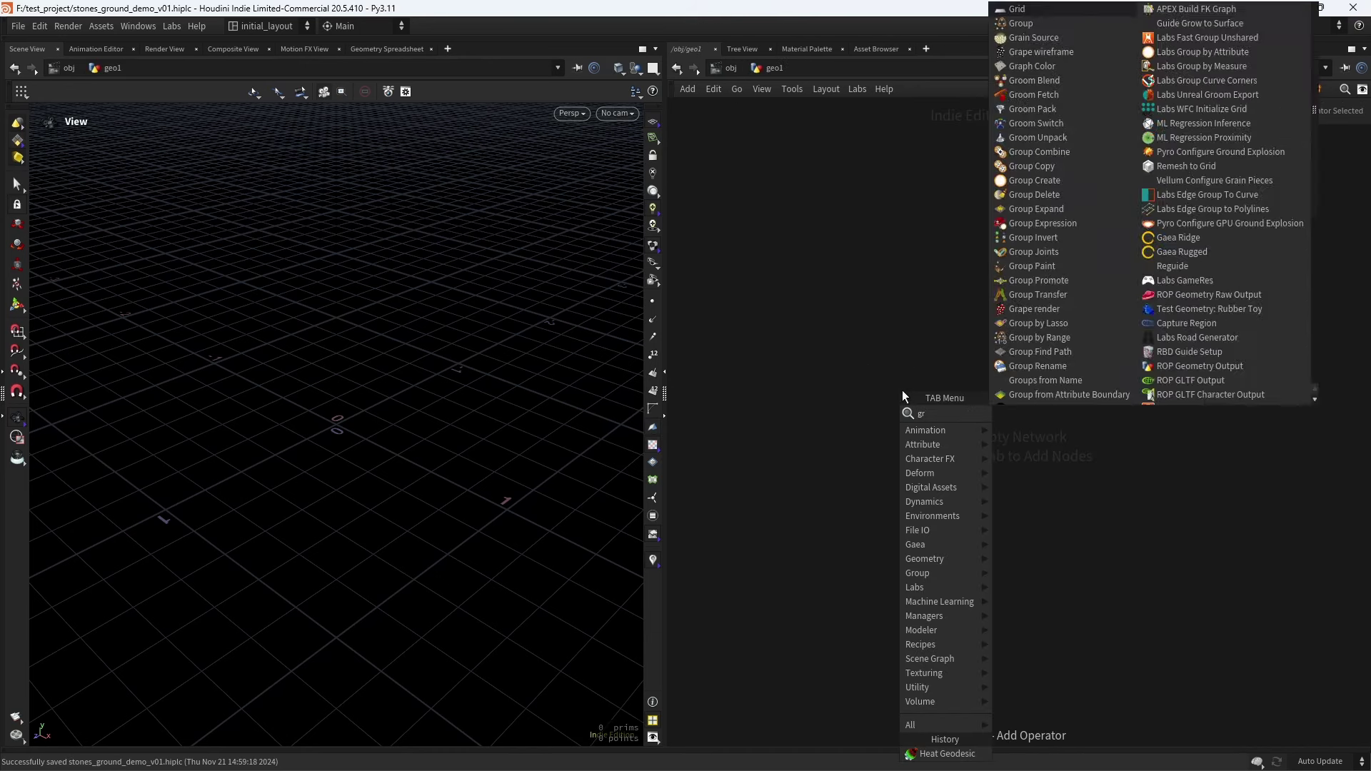
{"action": "key", "text": "Return"}
Place the Grid node and set its size to 1 by 1
{"action": "left_click", "coordinate": [902, 389]}
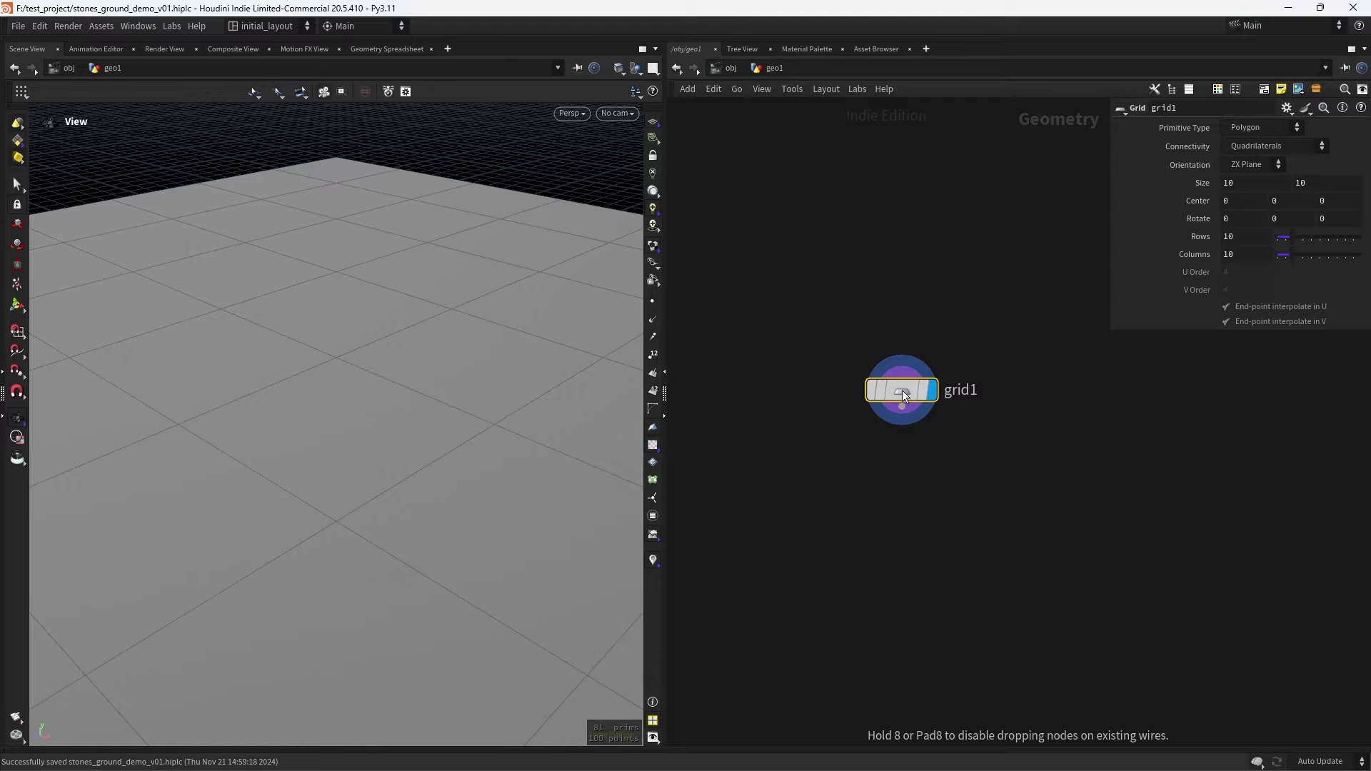
{"action": "left_click_drag", "start_coordinate": [474, 358], "coordinate": [424, 396], "text": "alt"}
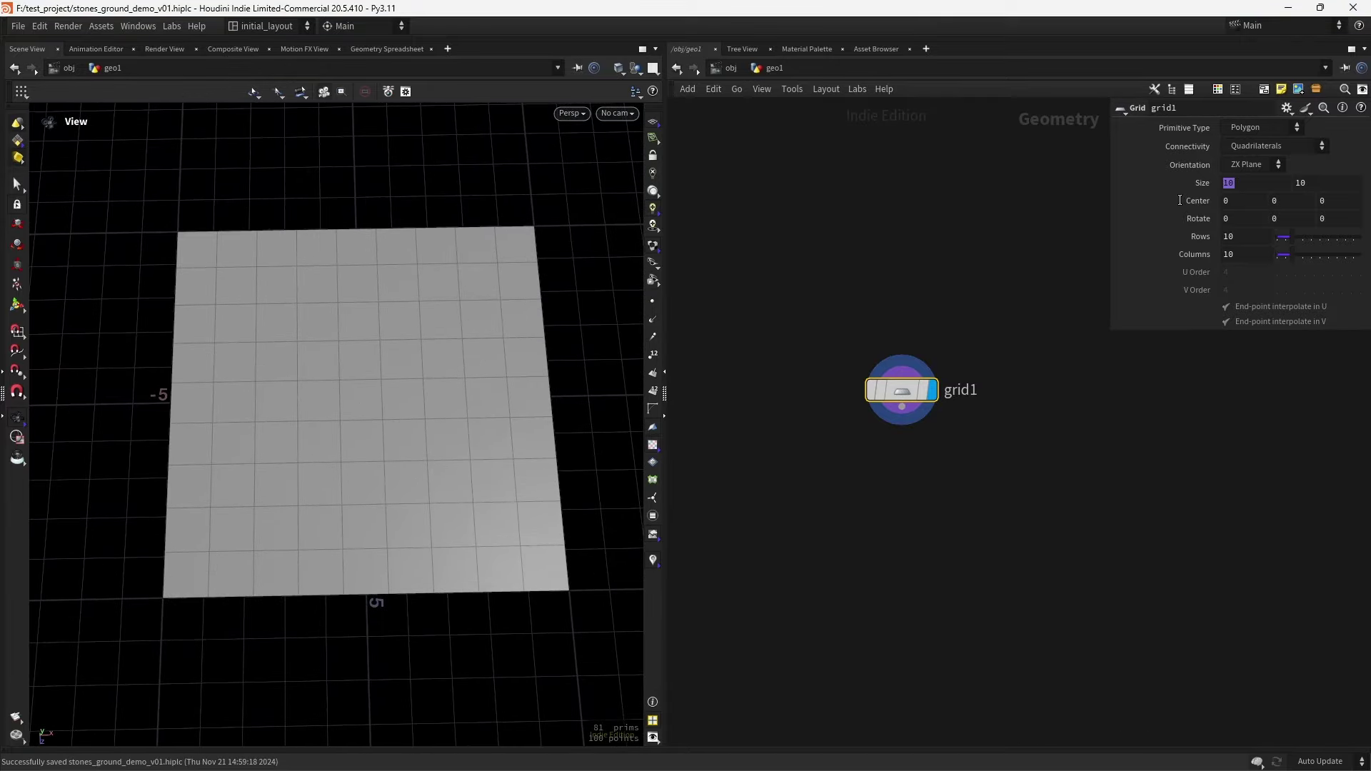
{"action": "type", "text": "1"}
{"action": "key", "text": "Tab"}
{"action": "type", "text": "1"}
{"action": "key", "text": "Return"}
{"action": "scroll", "coordinate": [506, 334], "scroll_direction": "up", "scroll_amount": 3}
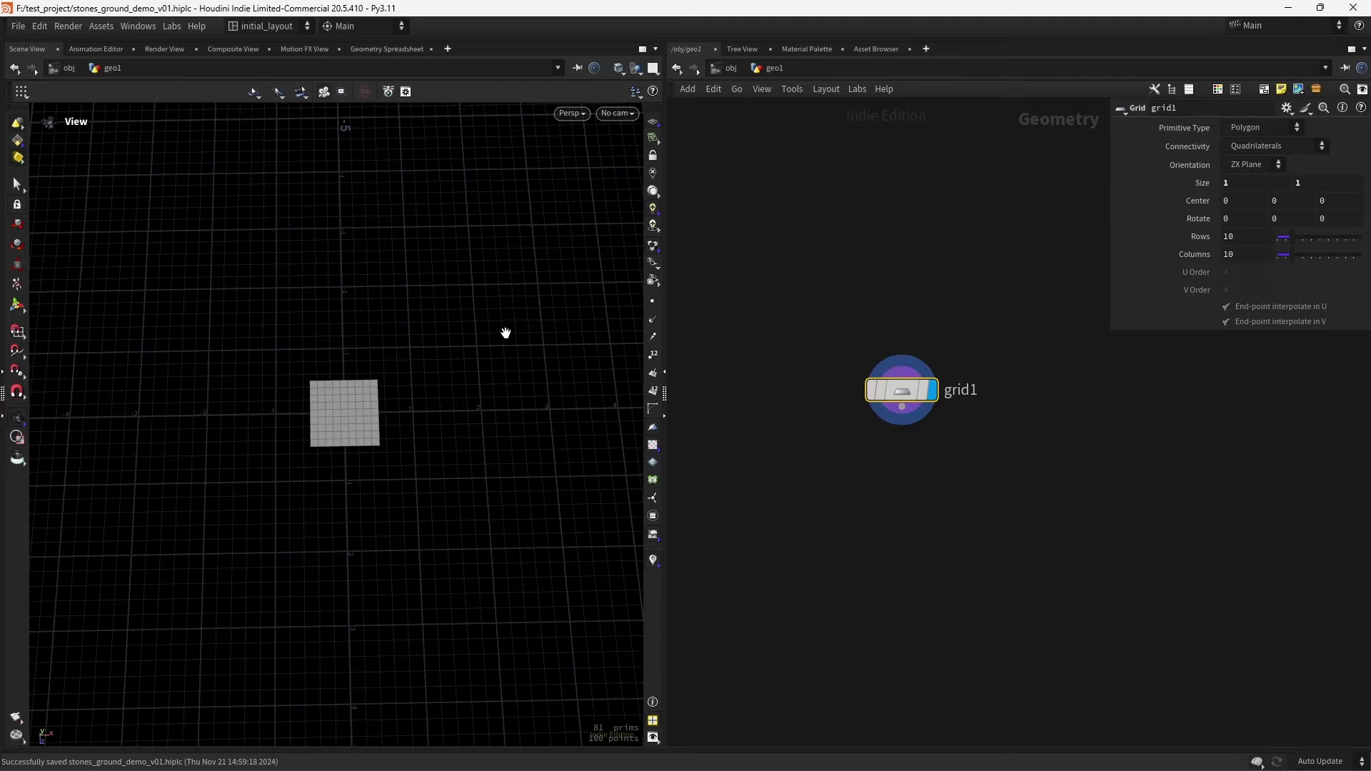
{"action": "scroll", "coordinate": [505, 334], "scroll_direction": "up", "scroll_amount": 5}
{"action": "left_click_drag", "start_coordinate": [465, 358], "coordinate": [413, 407], "text": "alt"}
Set the grid's rows and columns to 21 each
{"action": "left_click", "coordinate": [1242, 237]}
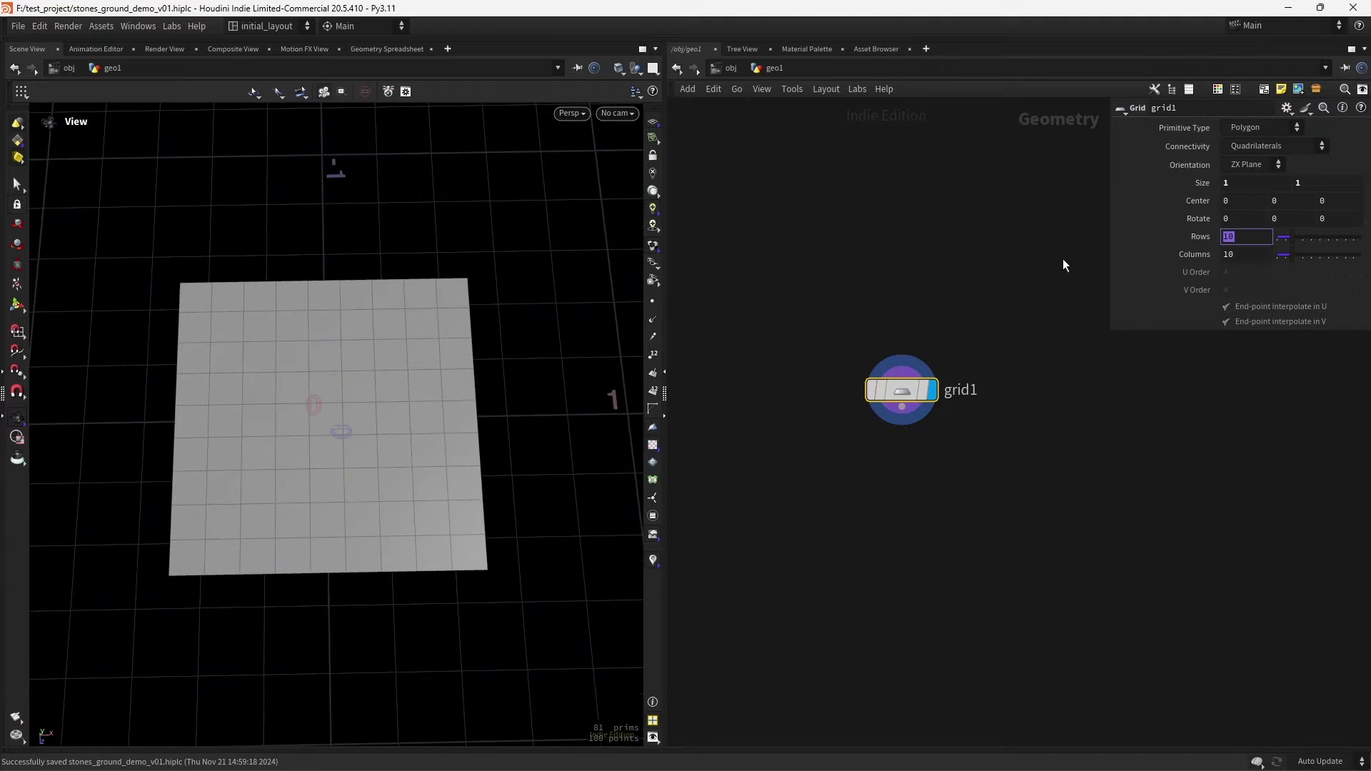
{"action": "type", "text": "21"}
{"action": "key", "text": "Tab"}
{"action": "type", "text": "21"}
{"action": "key", "text": "Tab"}
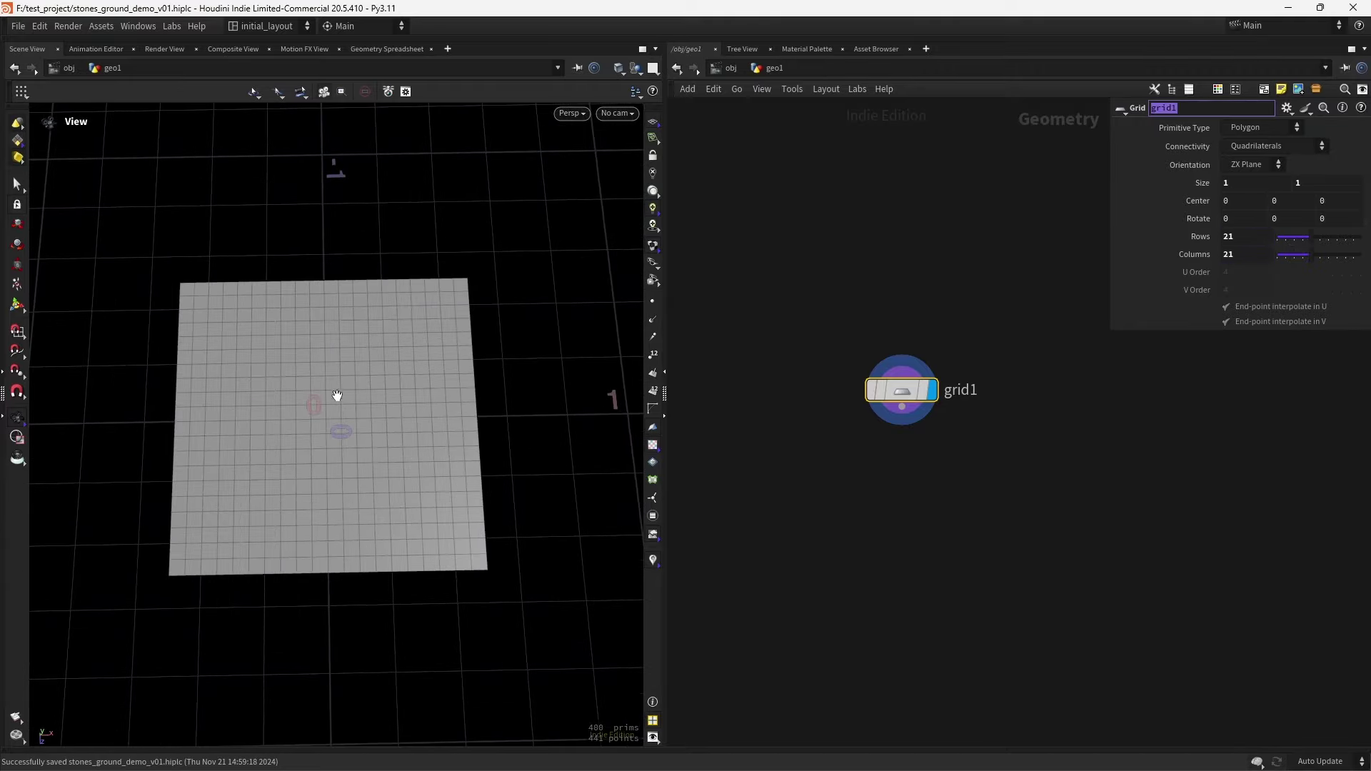
{"action": "left_click_drag", "start_coordinate": [337, 396], "coordinate": [416, 362], "text": "alt"}
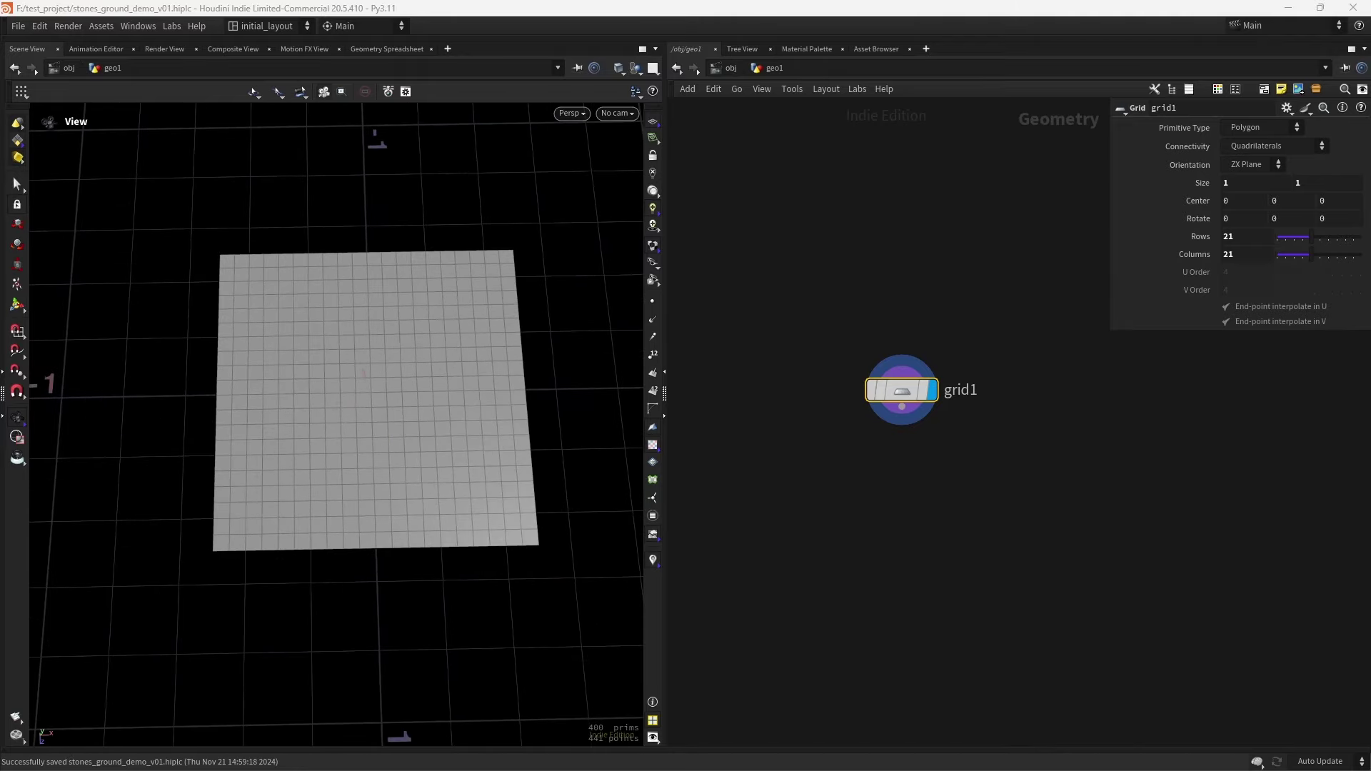
{"action": "right_click_drag", "start_coordinate": [395, 388], "coordinate": [548, 373], "text": "alt"}
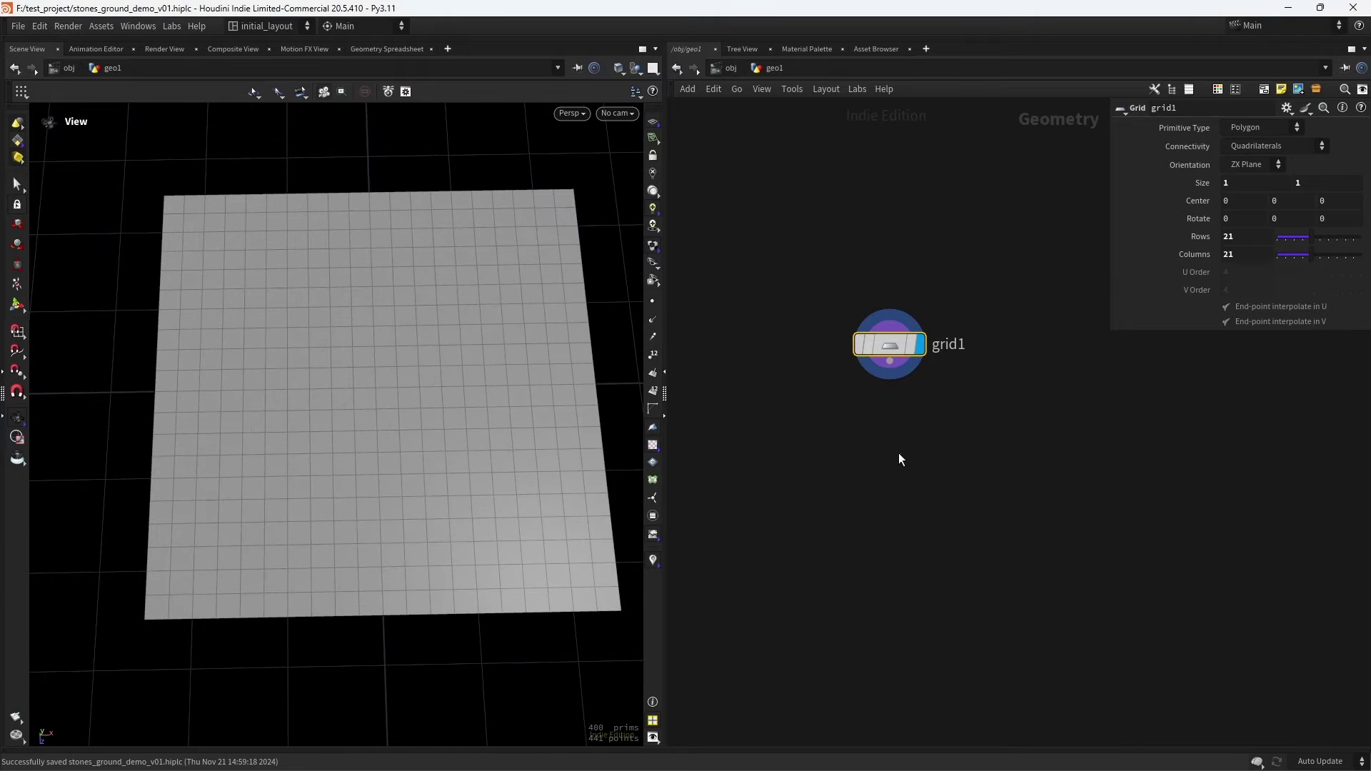
Search for 'wrangle' and add an Attribute Wrangle node
{"action": "key", "text": "Tab"}
{"action": "type", "text": "wrangle"}
{"action": "key", "text": "Return"}
Place the wrangle below grid1, wire grid1 into it, and set Run Over to Primitives
{"action": "left_click", "coordinate": [884, 477]}
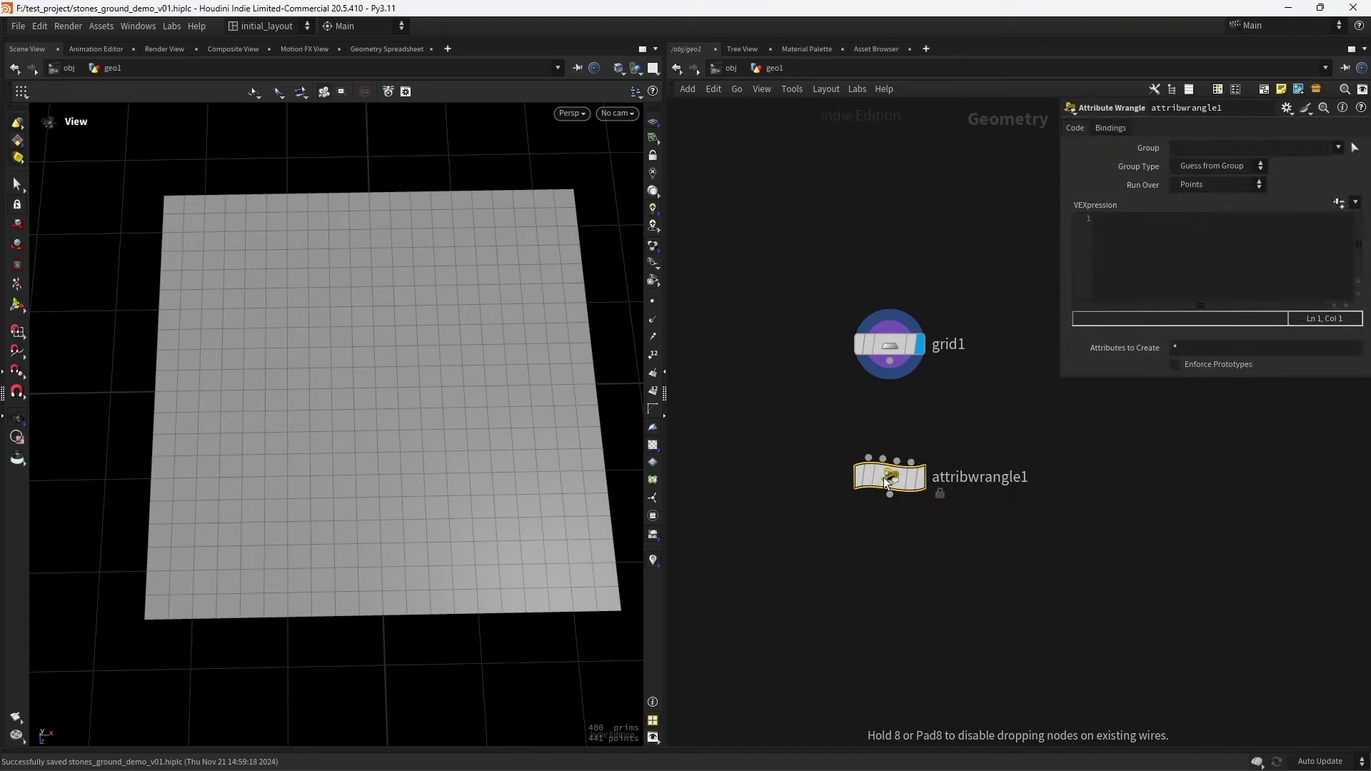
{"action": "left_click_drag", "start_coordinate": [890, 362], "coordinate": [869, 457]}
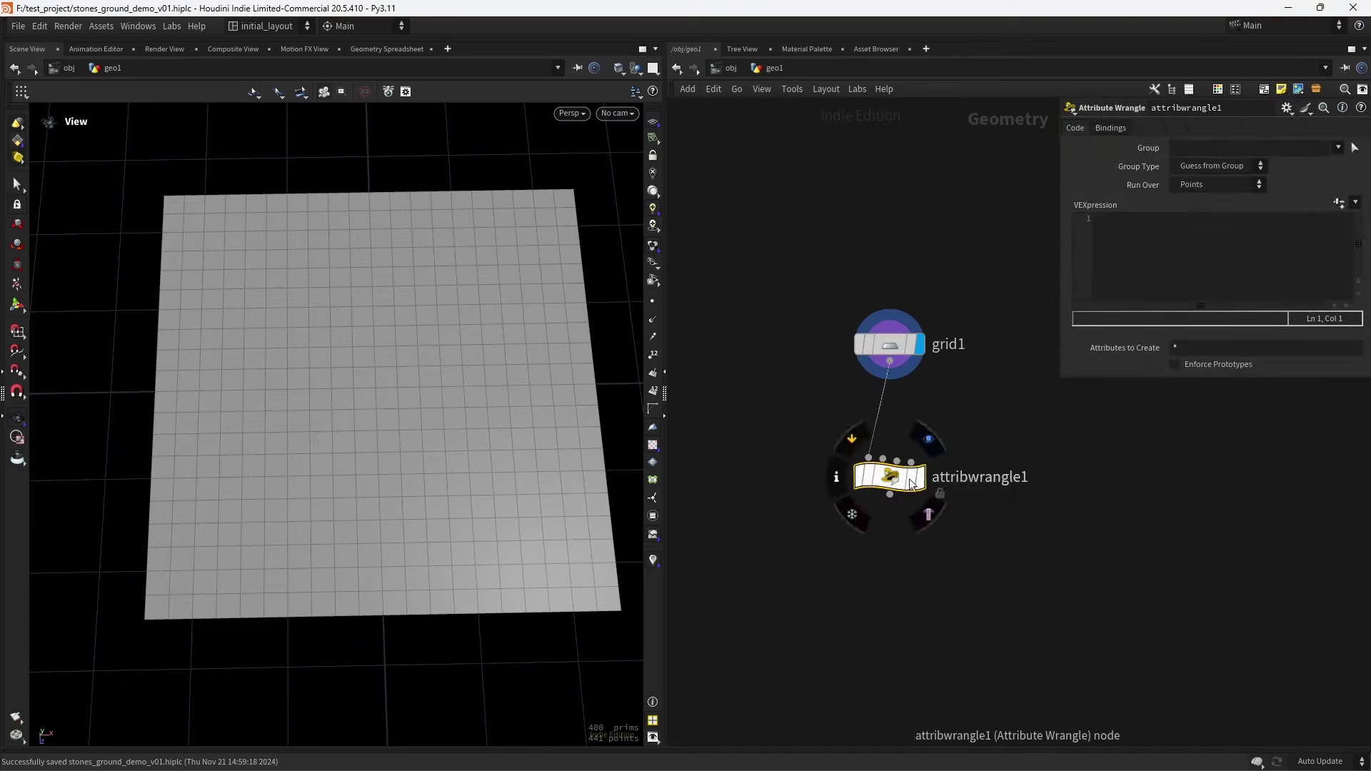
{"action": "left_click", "coordinate": [1187, 184]}
{"action": "left_click", "coordinate": [1214, 205]}
{"action": "left_click", "coordinate": [1134, 258]}
{"action": "type", "text": "a"}
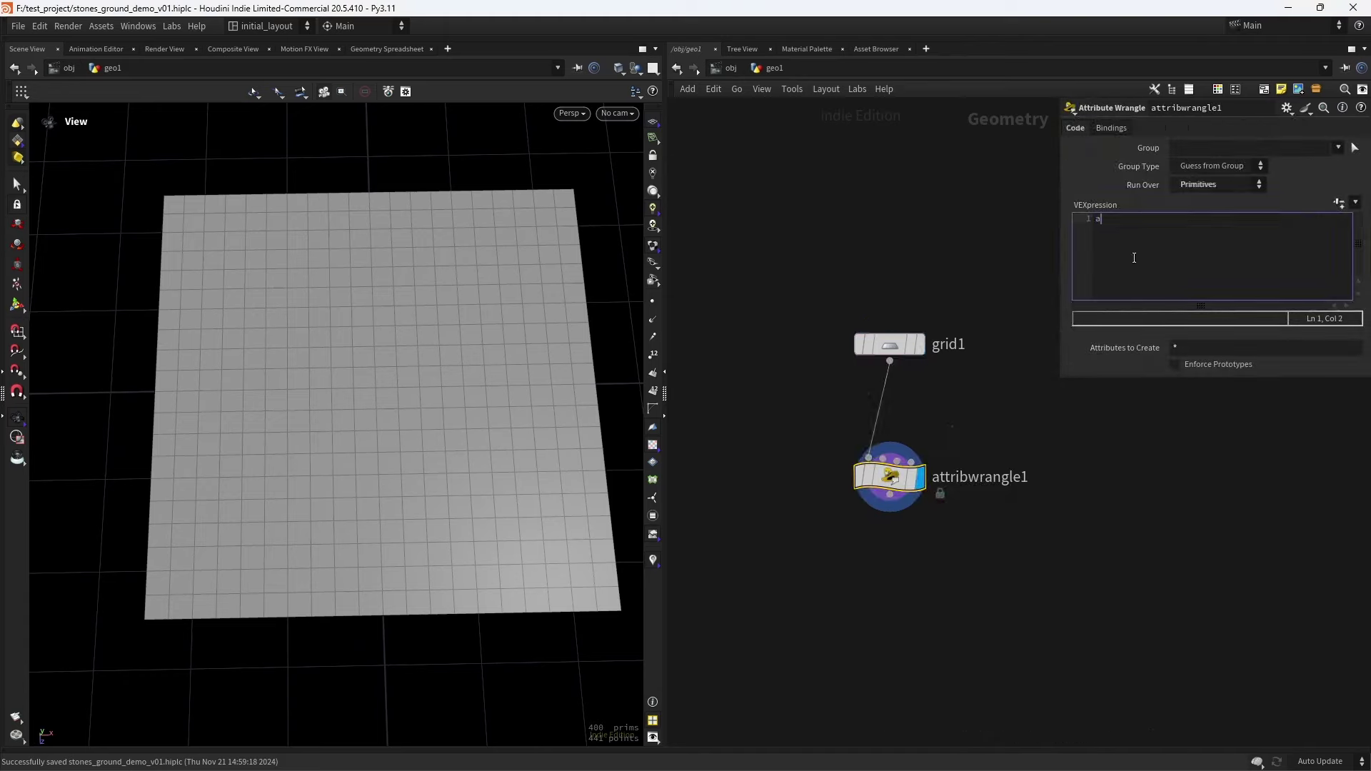
{"action": "type", "text": "ddpoint"}
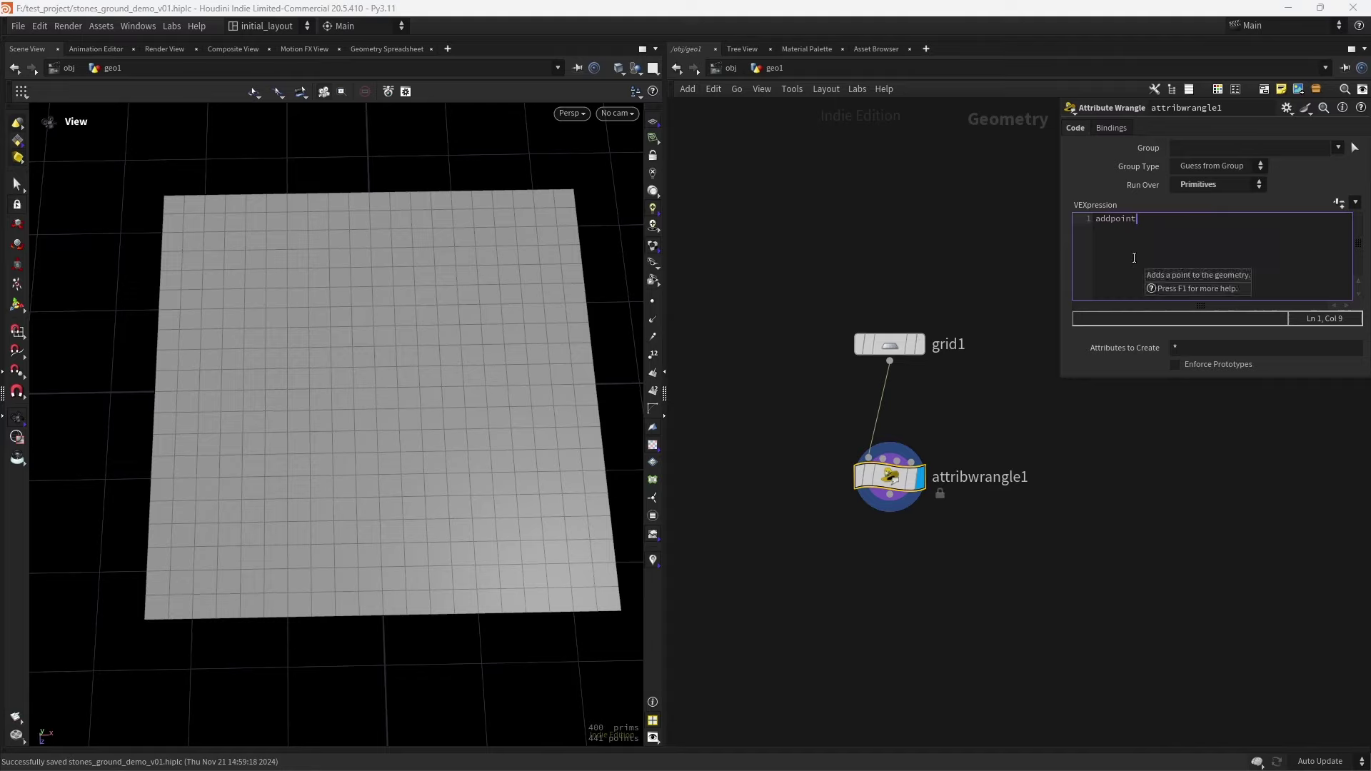
{"action": "type", "text": "(0,"}
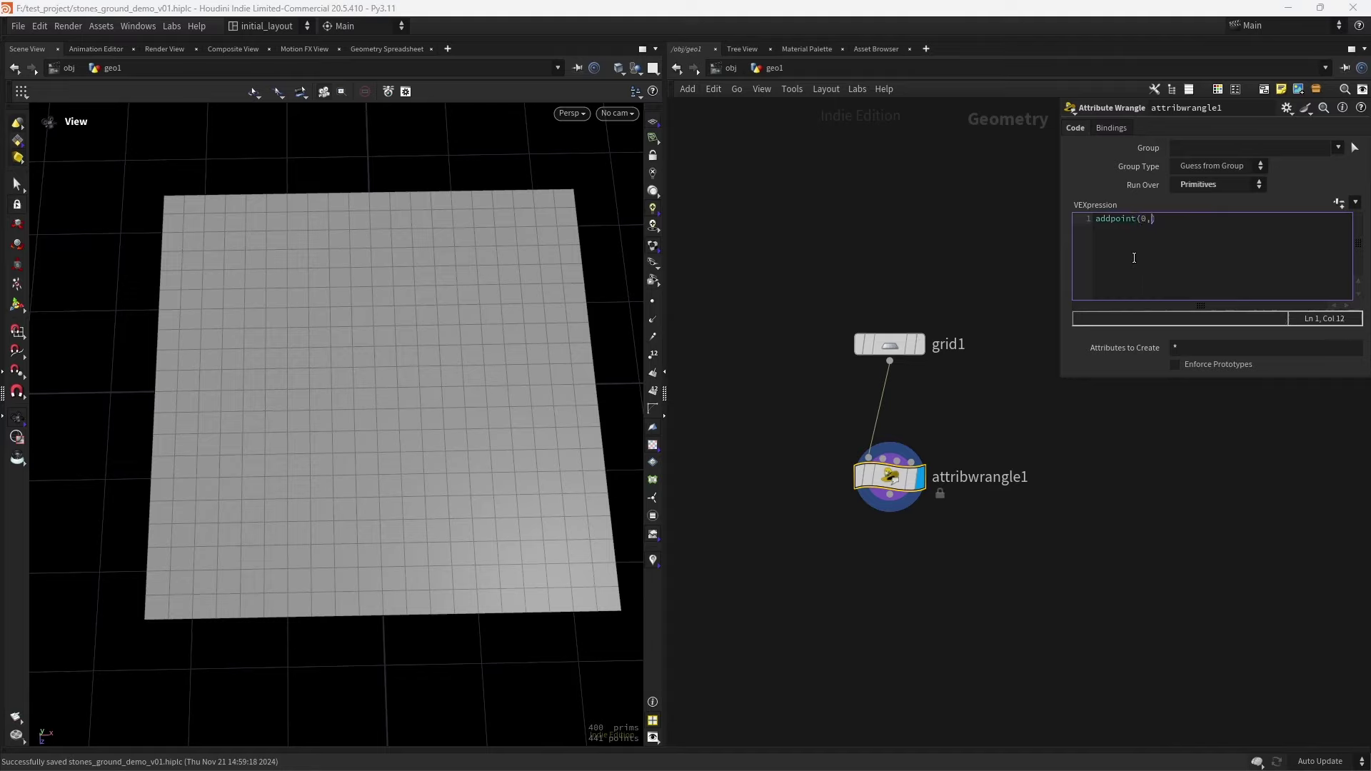
{"action": "type", "text": "v@P);"}
{"action": "key", "text": "Return"}
{"action": "type", "text": "removep"}
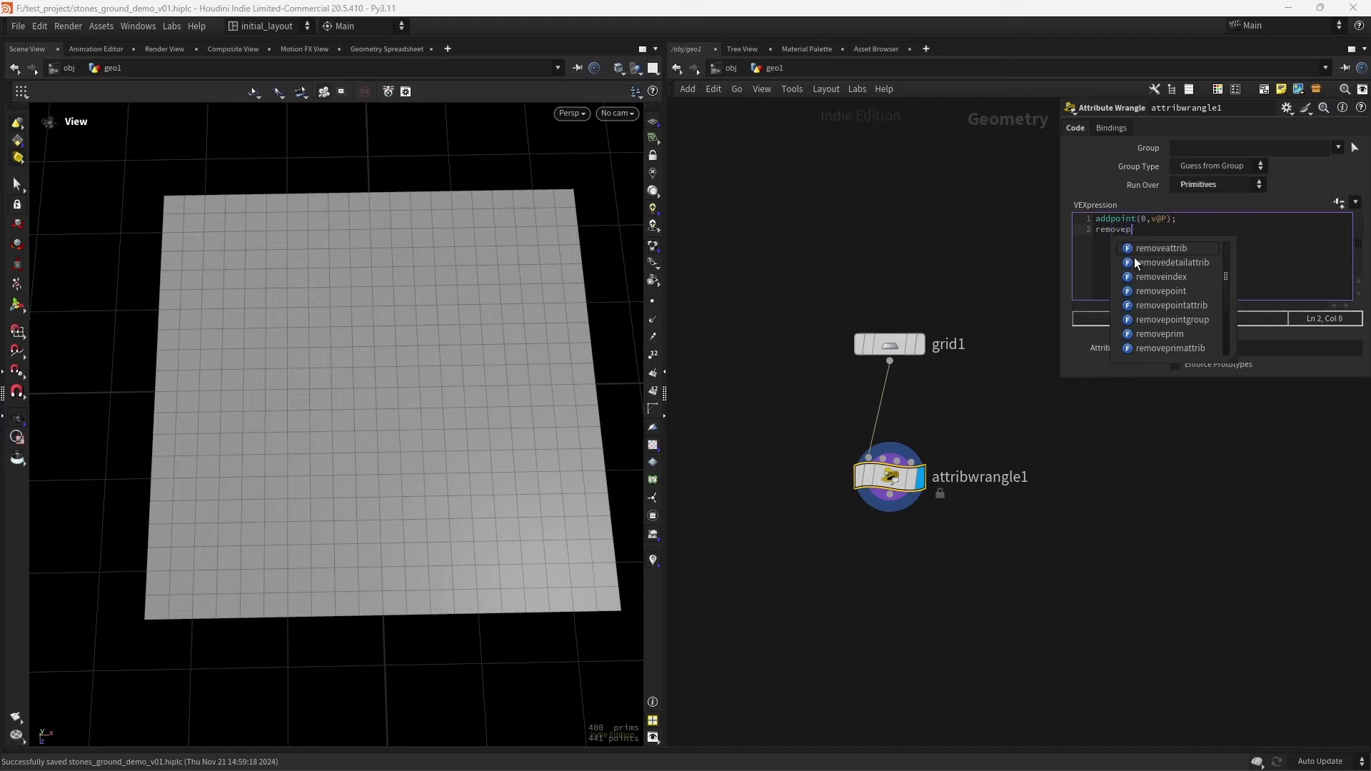
{"action": "type", "text": "rim"}
{"action": "type", "text": "(0,"}
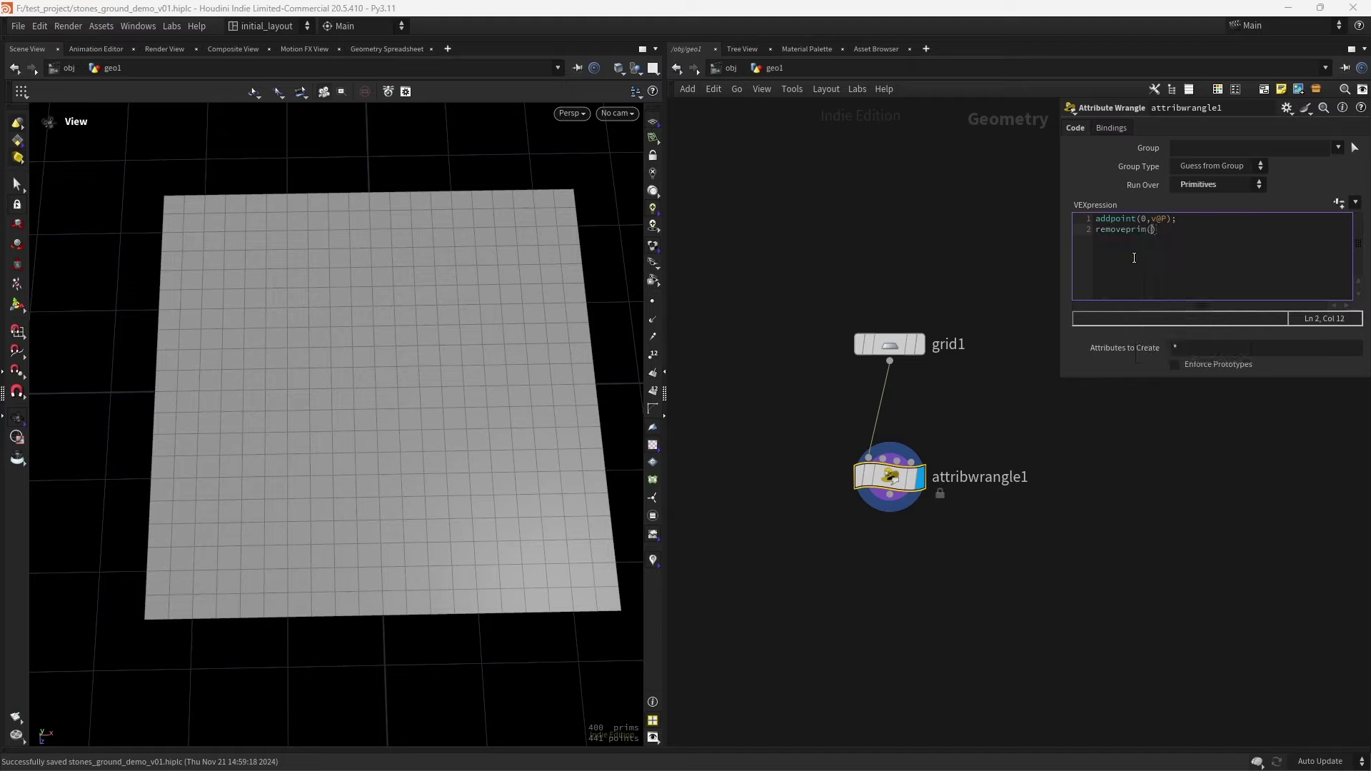
{"action": "type", "text": "@primnum);"}
{"action": "left_click", "coordinate": [973, 391]}
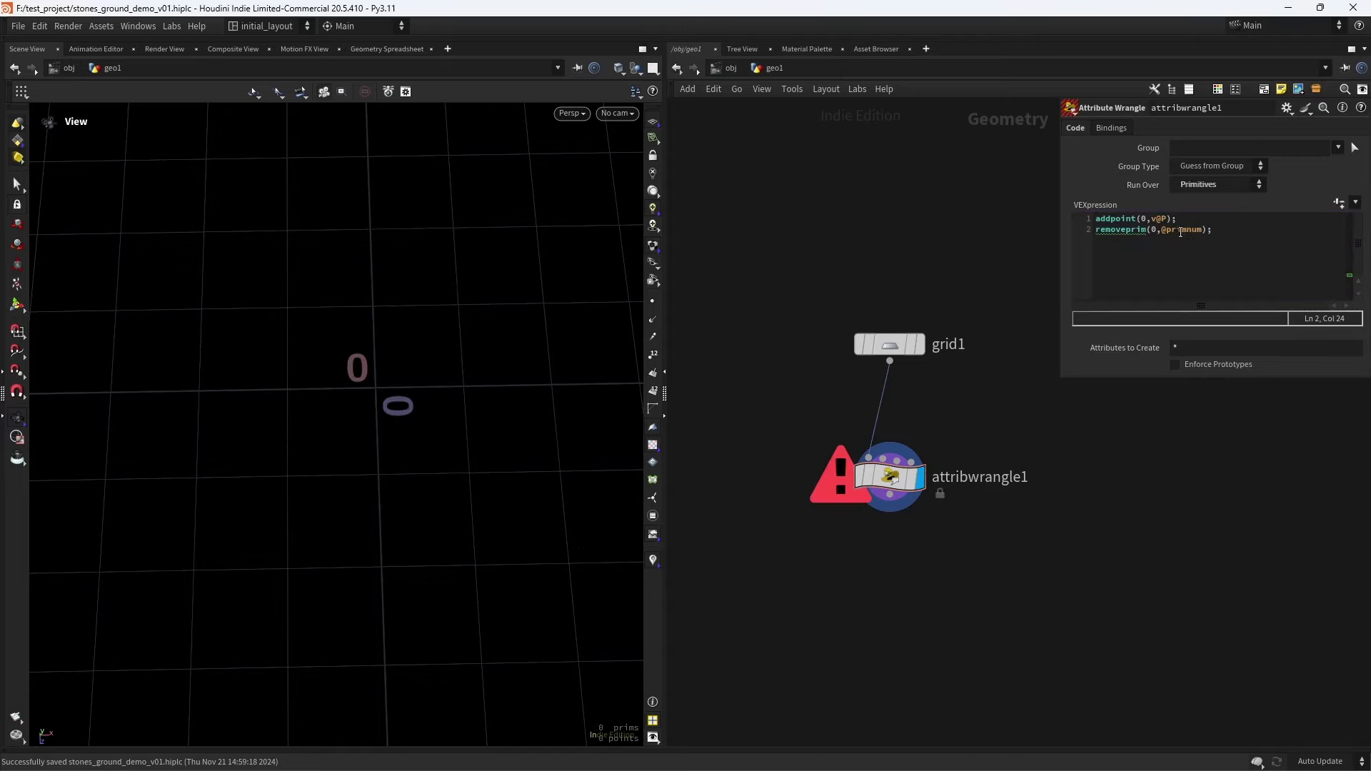
Review the removeprim line and open the wrangle's error details
{"action": "left_click", "coordinate": [1127, 231]}
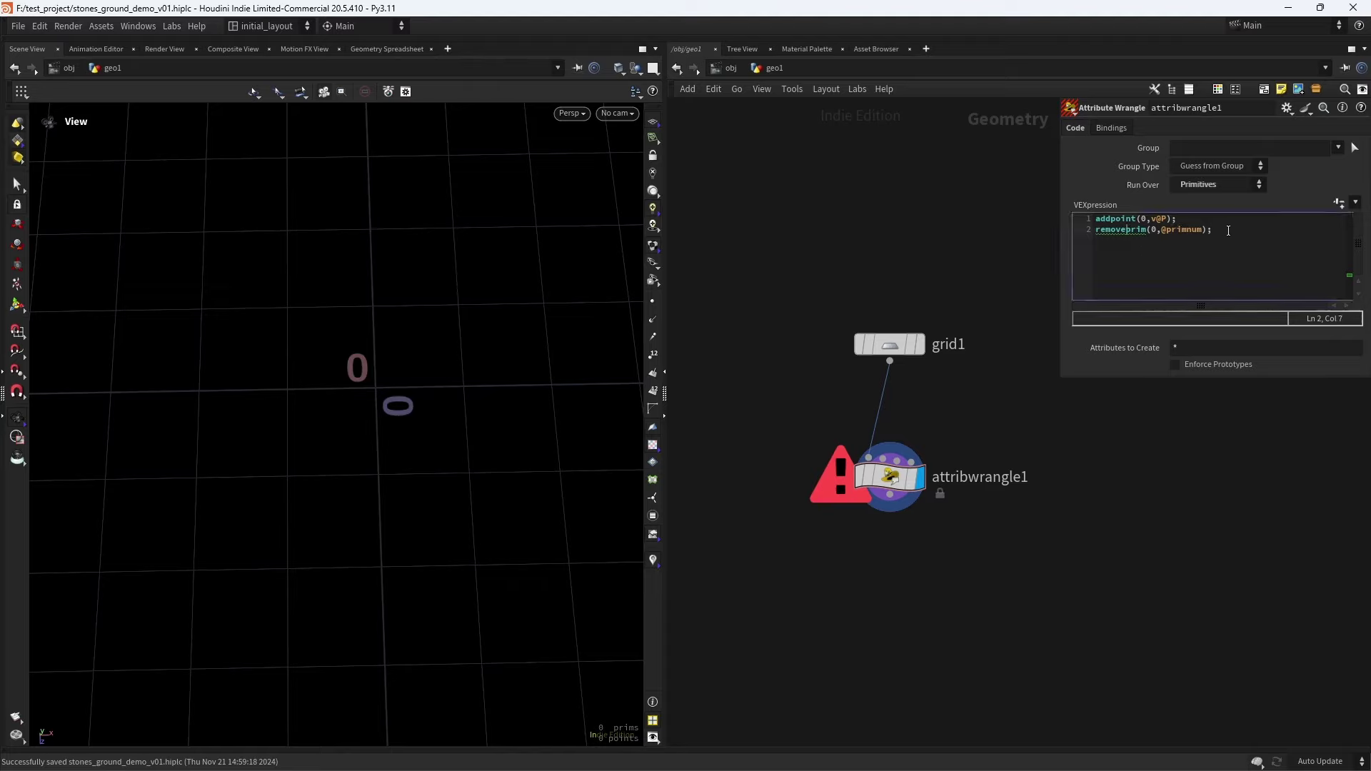
{"action": "left_click", "coordinate": [1207, 241]}
{"action": "left_click", "coordinate": [840, 472]}
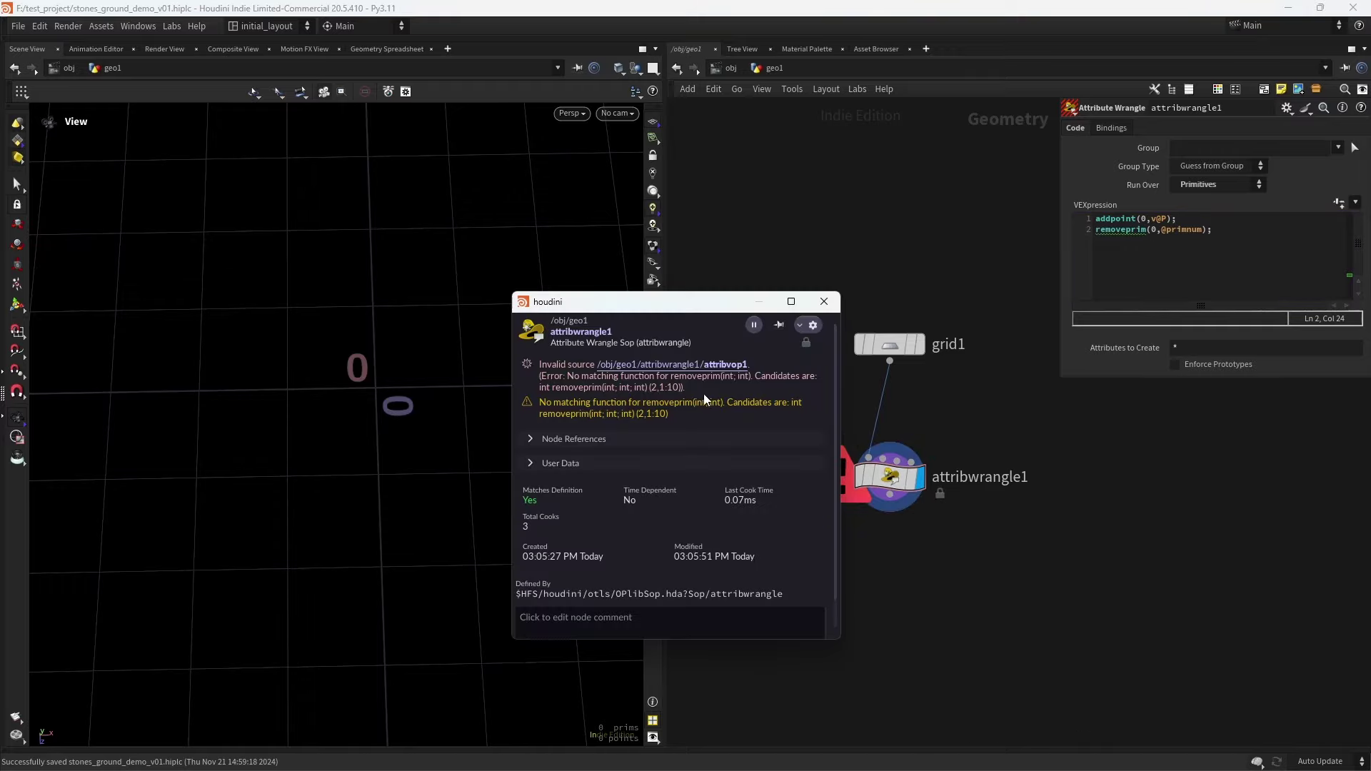
Add a third argument of 1 to removeprim so the wrangle cooks cleanly
{"action": "left_click", "coordinate": [824, 301]}
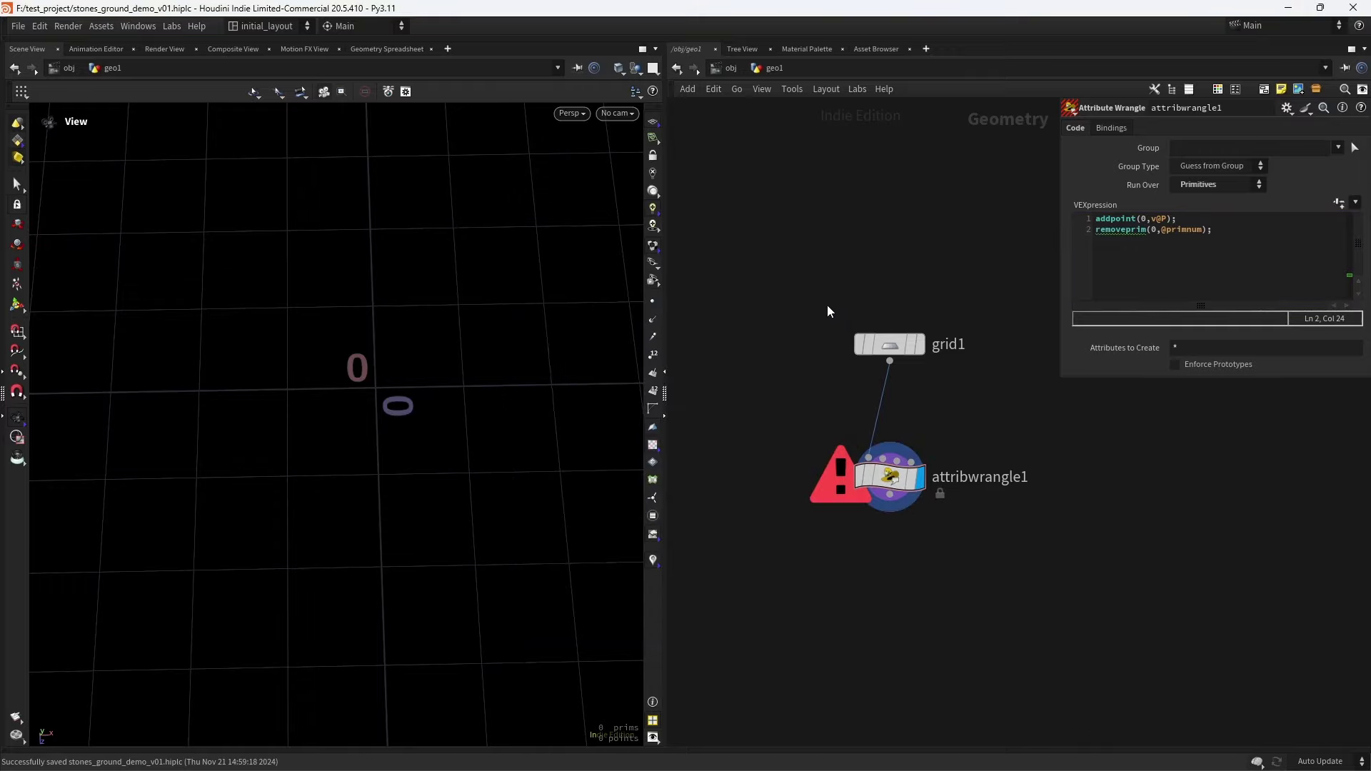
{"action": "left_click", "coordinate": [1197, 265]}
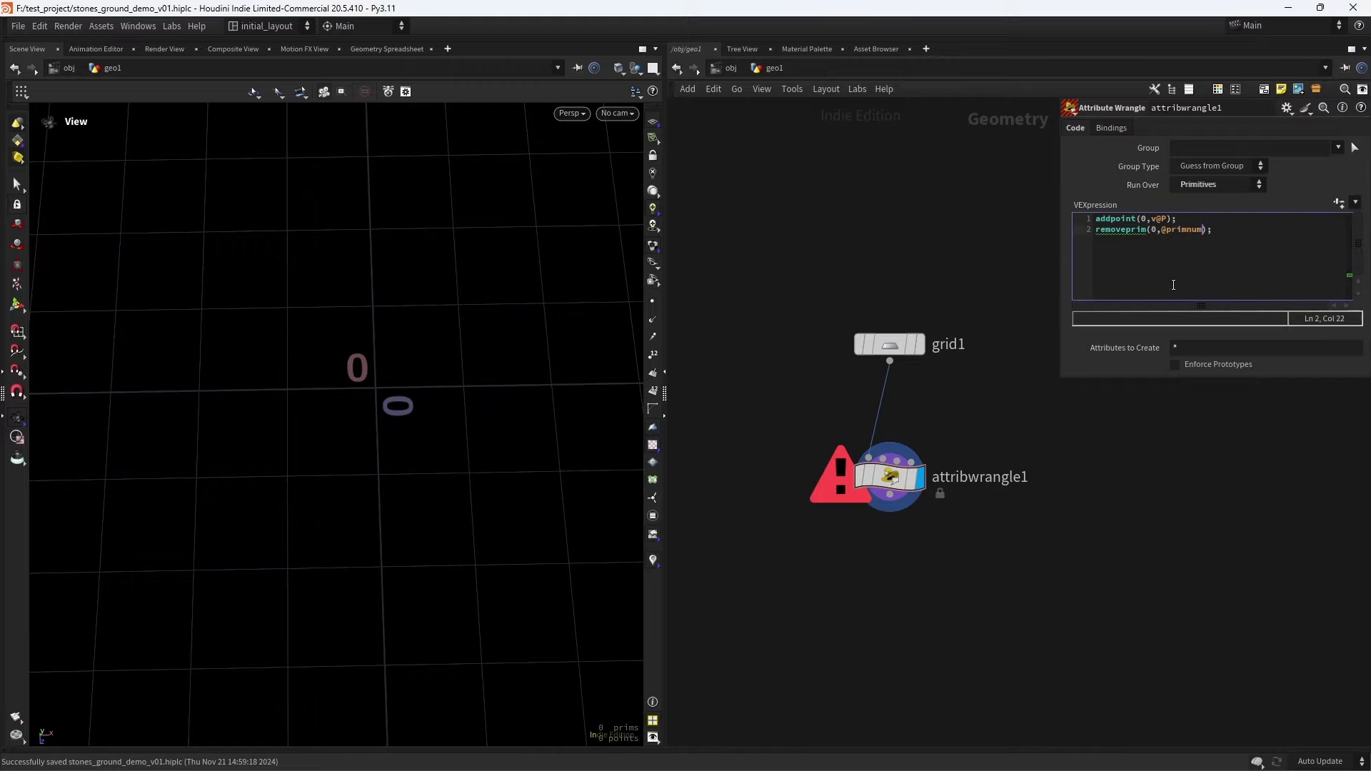
{"action": "type", "text": ",1"}
{"action": "left_click", "coordinate": [907, 288]}
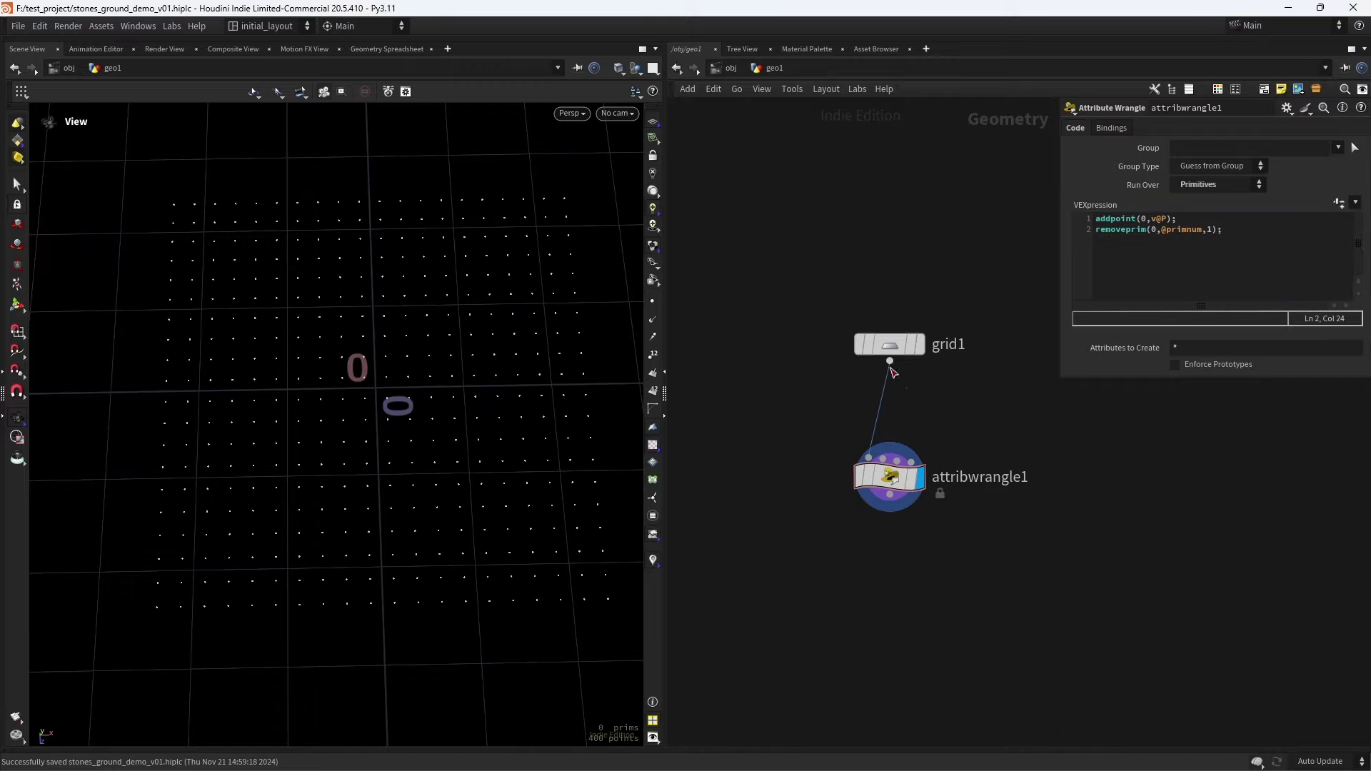
Zoom and tumble the viewport to check the 400 resulting points
{"action": "left_click_drag", "start_coordinate": [434, 419], "coordinate": [446, 447]}
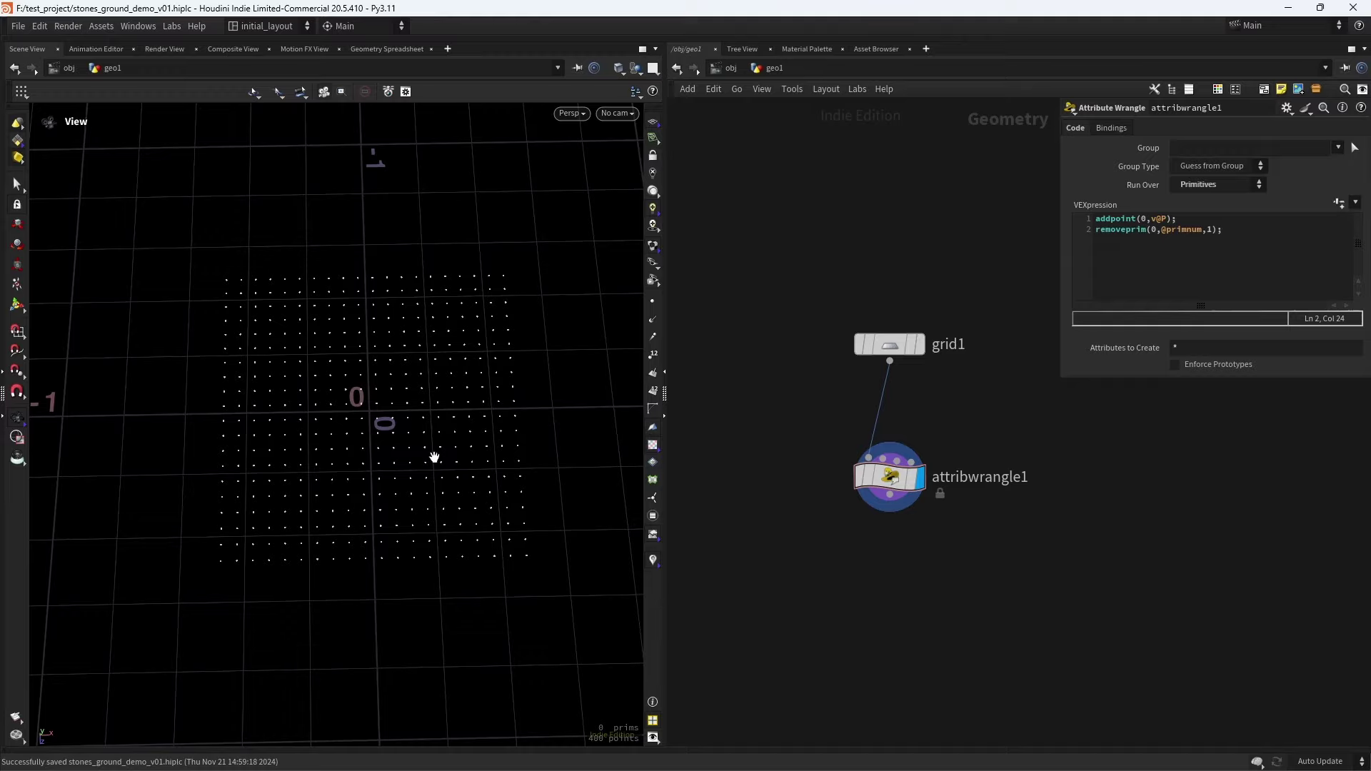
{"action": "scroll", "coordinate": [428, 421], "scroll_direction": "up", "scroll_amount": 3}
{"action": "scroll", "coordinate": [407, 422], "scroll_direction": "down", "scroll_amount": 3}
{"action": "scroll", "coordinate": [421, 400], "scroll_direction": "up", "scroll_amount": 1}
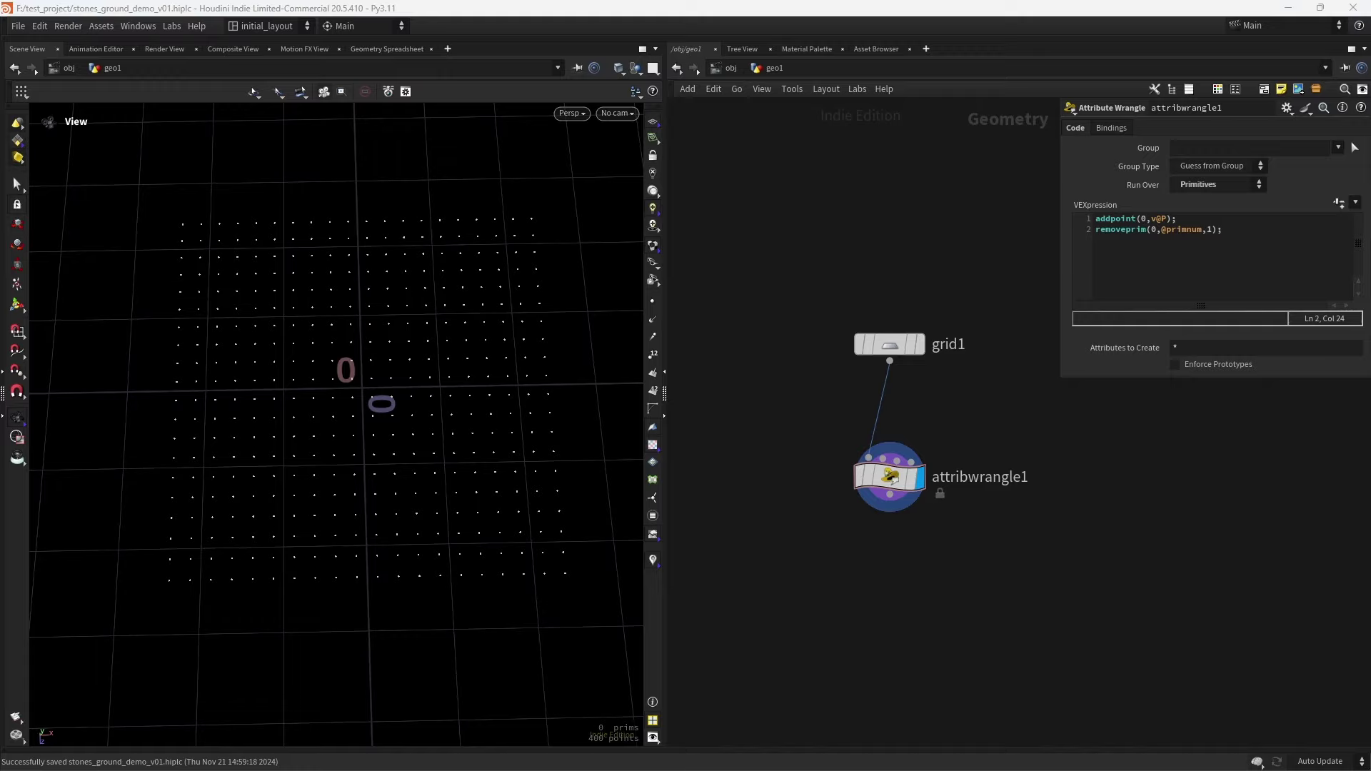
{"action": "scroll", "coordinate": [343, 411], "scroll_direction": "down", "scroll_amount": 2}
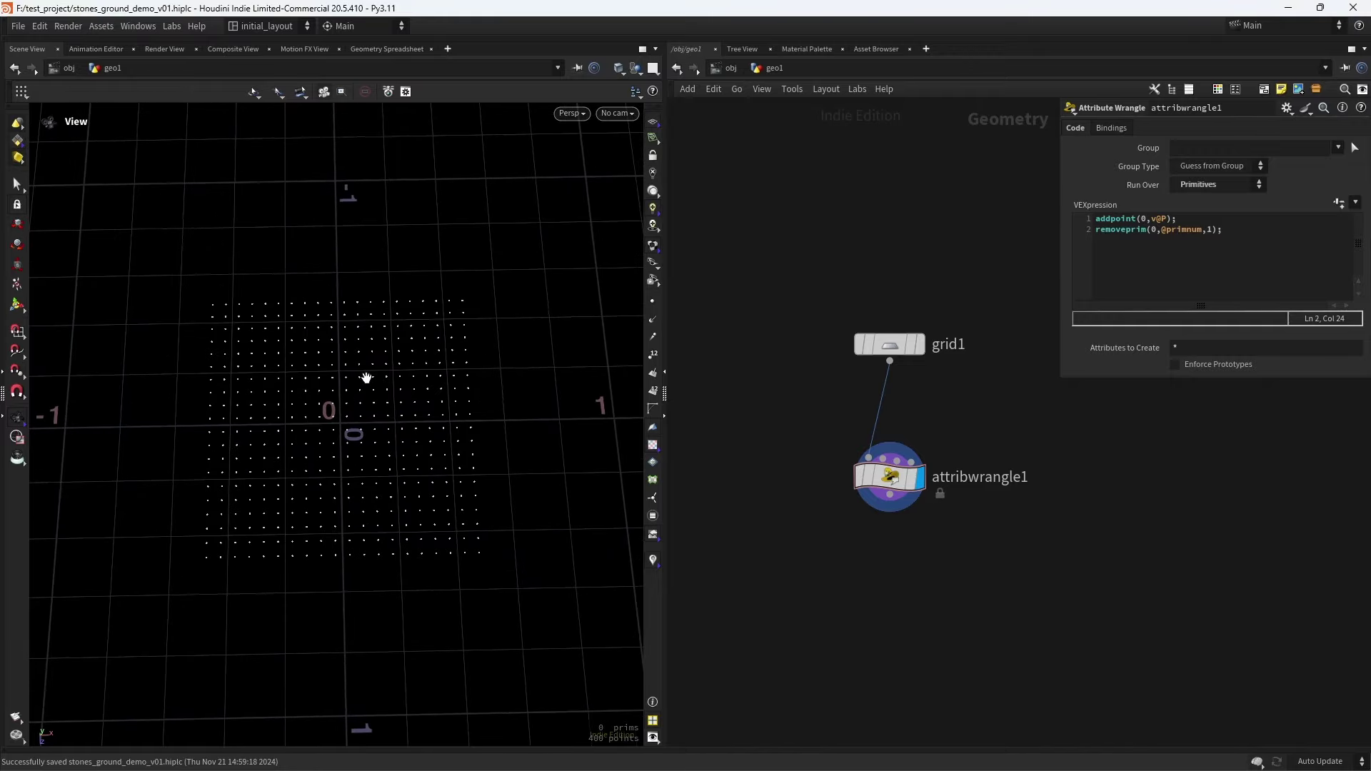
{"action": "scroll", "coordinate": [332, 454], "scroll_direction": "up", "scroll_amount": 2}
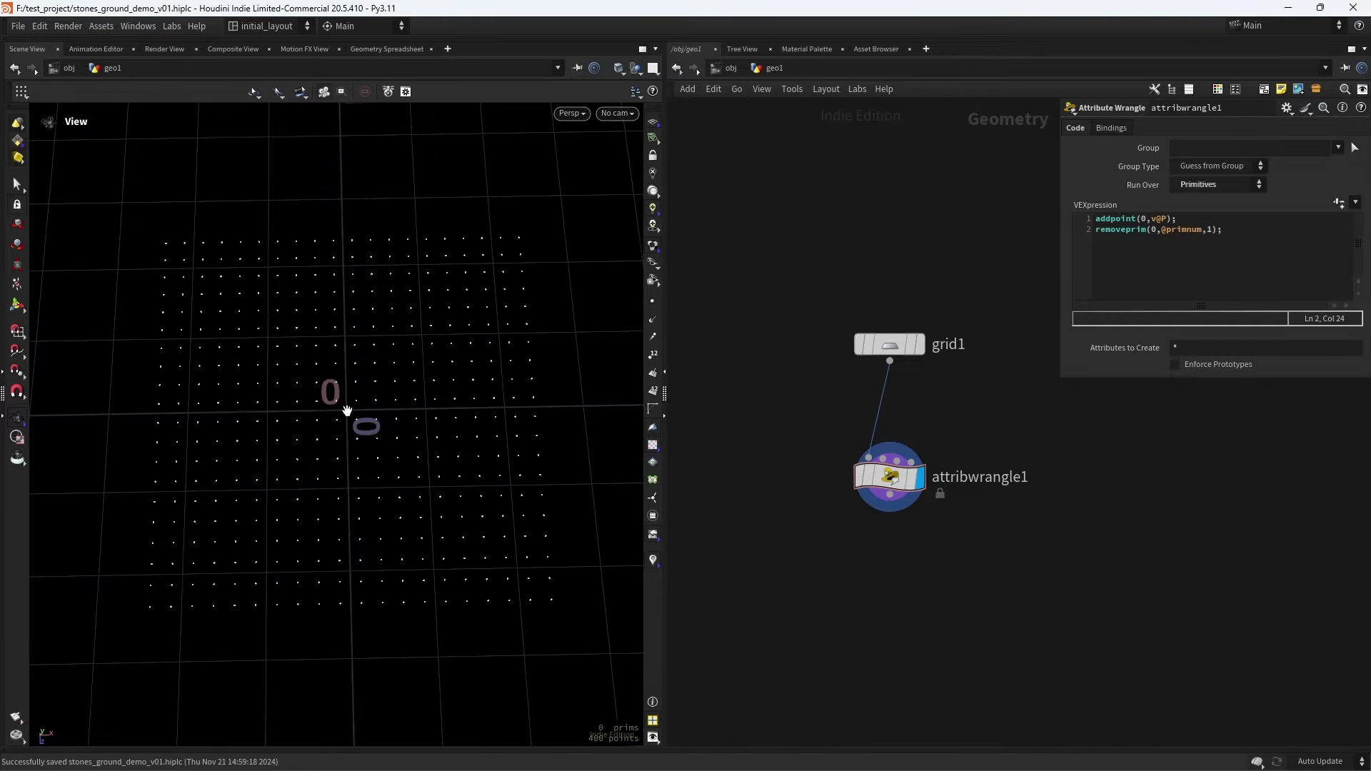
{"action": "scroll", "coordinate": [386, 429], "scroll_direction": "down", "scroll_amount": 2}
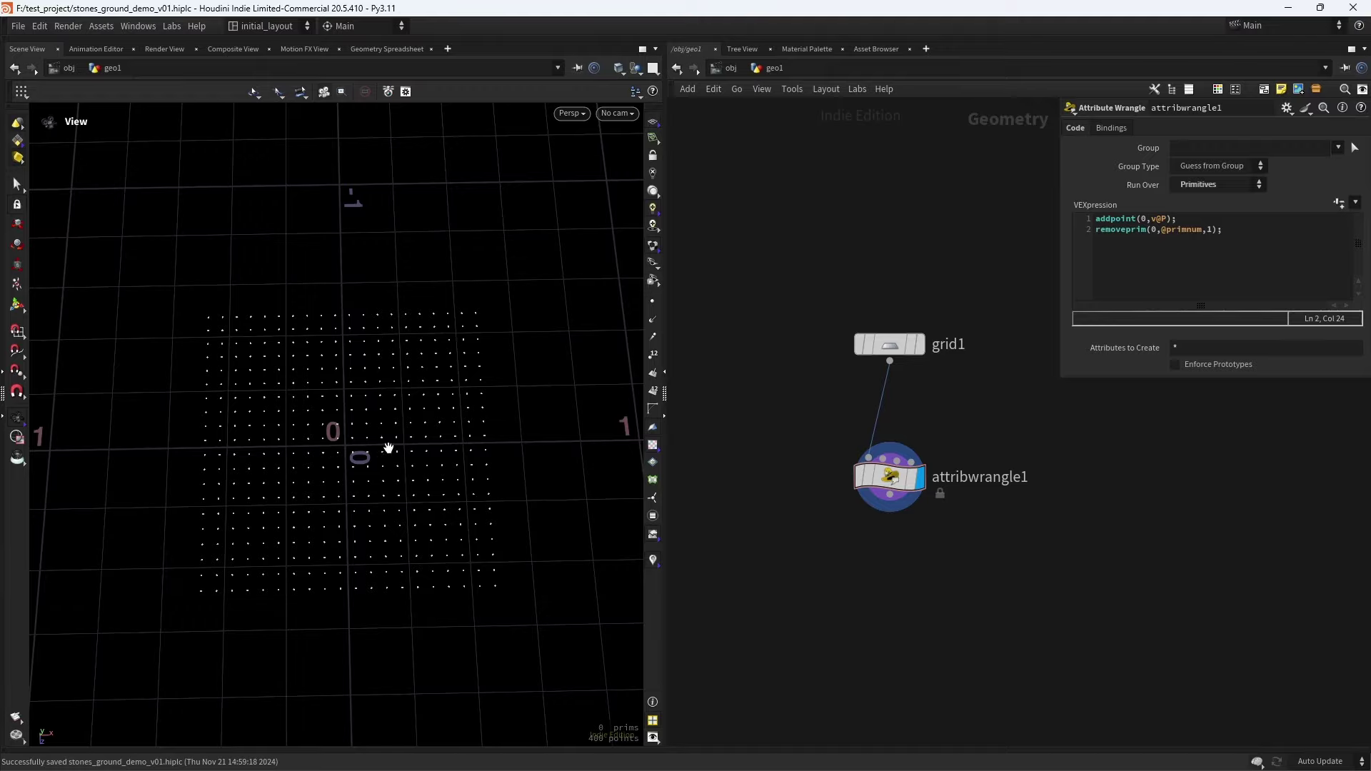
{"action": "scroll", "coordinate": [399, 440], "scroll_direction": "up", "scroll_amount": 2}
{"action": "scroll", "coordinate": [371, 450], "scroll_direction": "down", "scroll_amount": 2}
{"action": "scroll", "coordinate": [371, 438], "scroll_direction": "up", "scroll_amount": 2}
Save the scene and shift the nodes up to make room below
{"action": "key", "text": "ctrl+s"}
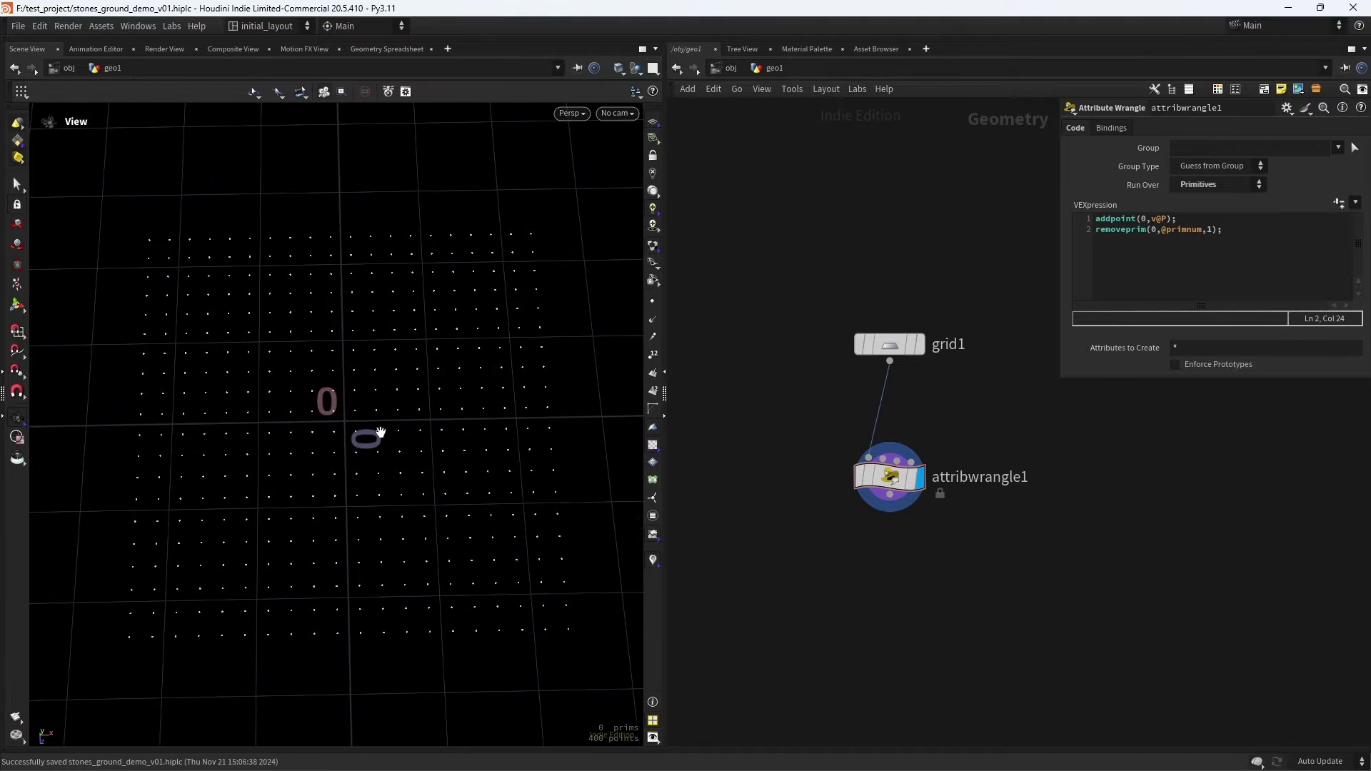
{"action": "scroll", "coordinate": [381, 432], "scroll_direction": "down", "scroll_amount": 3}
{"action": "middle_click_drag", "start_coordinate": [910, 572], "coordinate": [853, 497]}
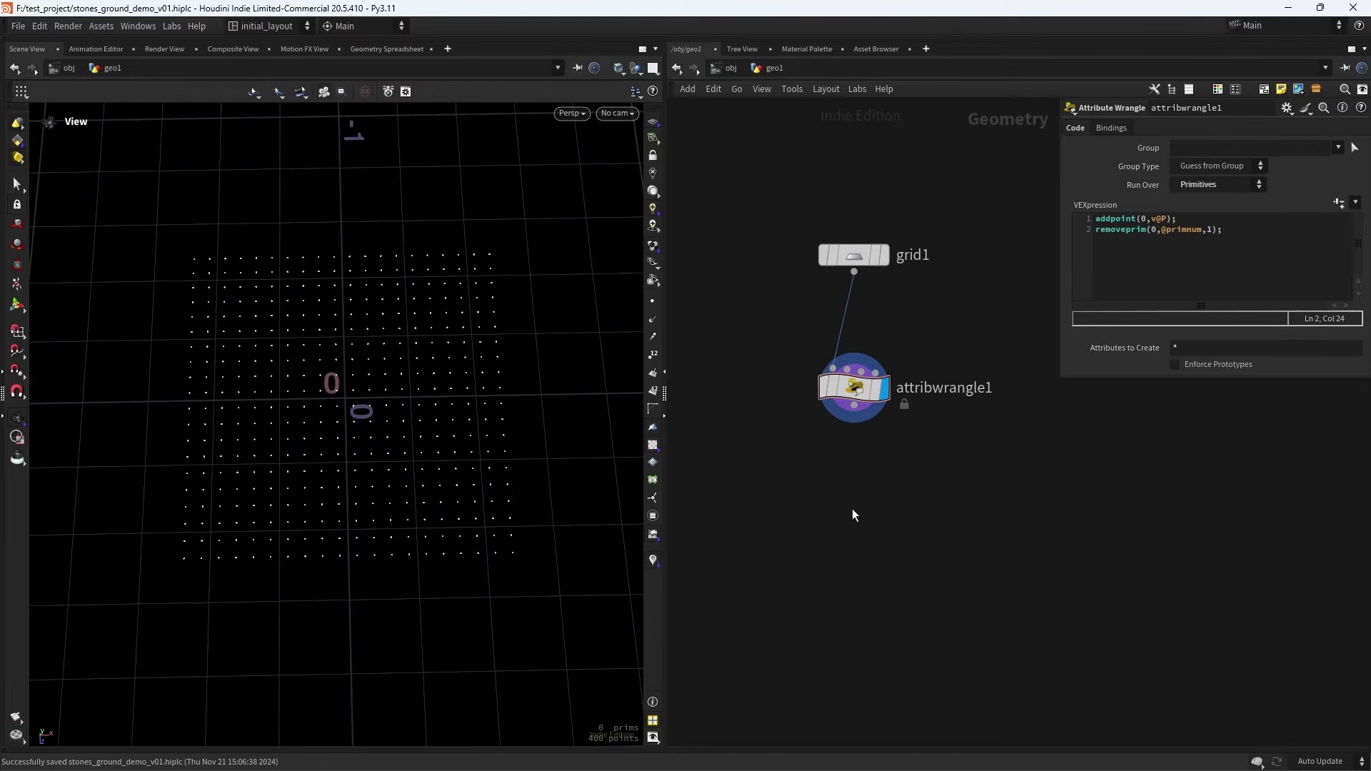
Add attribwrangle2 fed by attribwrangle1, displayed and running over points
{"action": "key", "text": "Tab"}
{"action": "type", "text": "attribwr"}
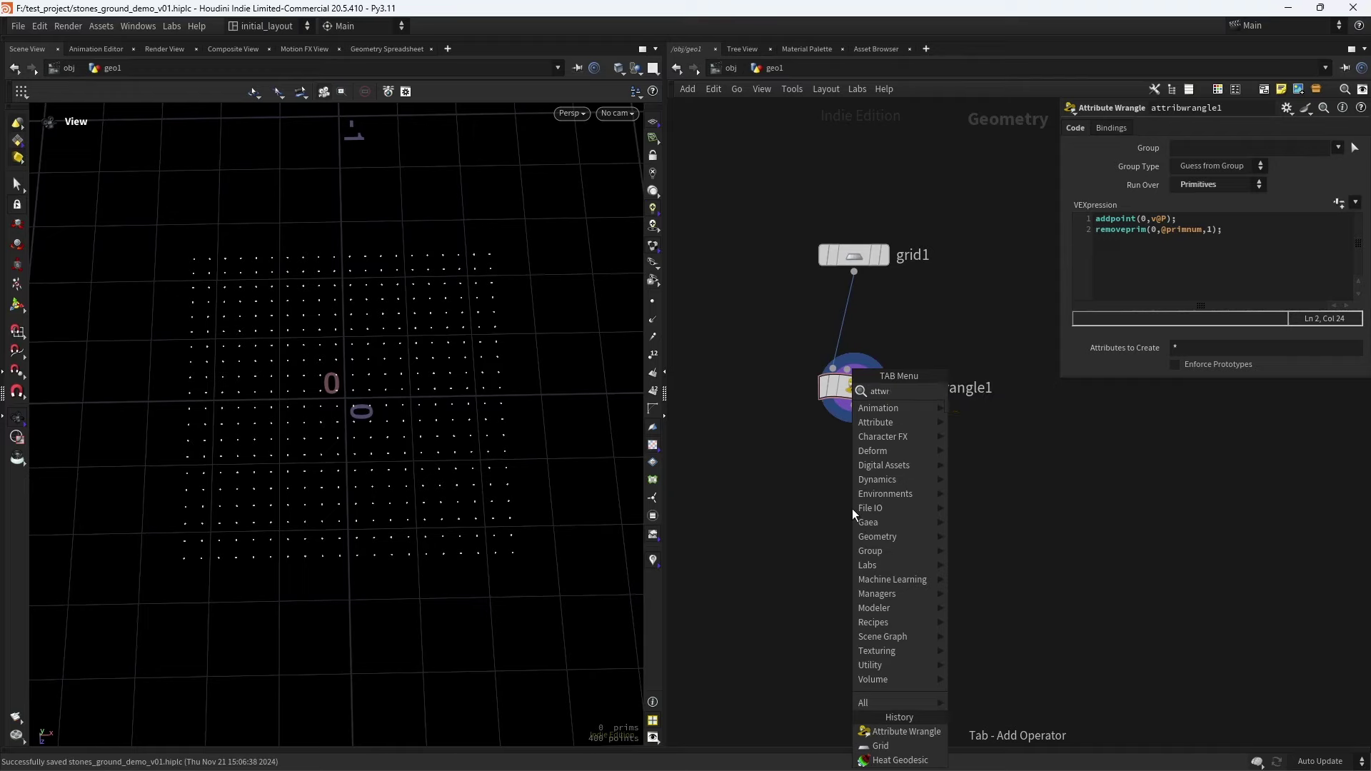
{"action": "key", "text": "Return"}
{"action": "left_click_drag", "start_coordinate": [855, 405], "coordinate": [869, 512]}
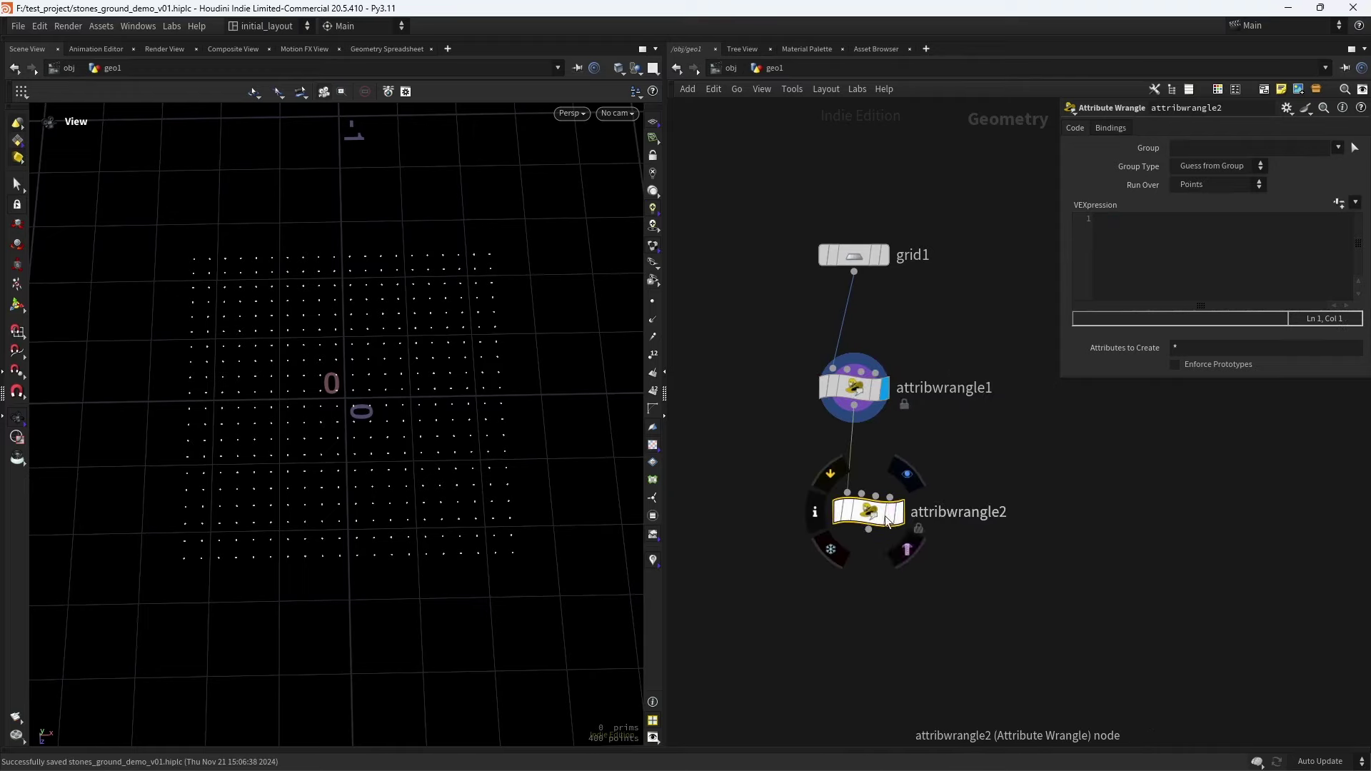
{"action": "left_click", "coordinate": [900, 512]}
{"action": "left_click", "coordinate": [1197, 187]}
{"action": "left_click", "coordinate": [1177, 203]}
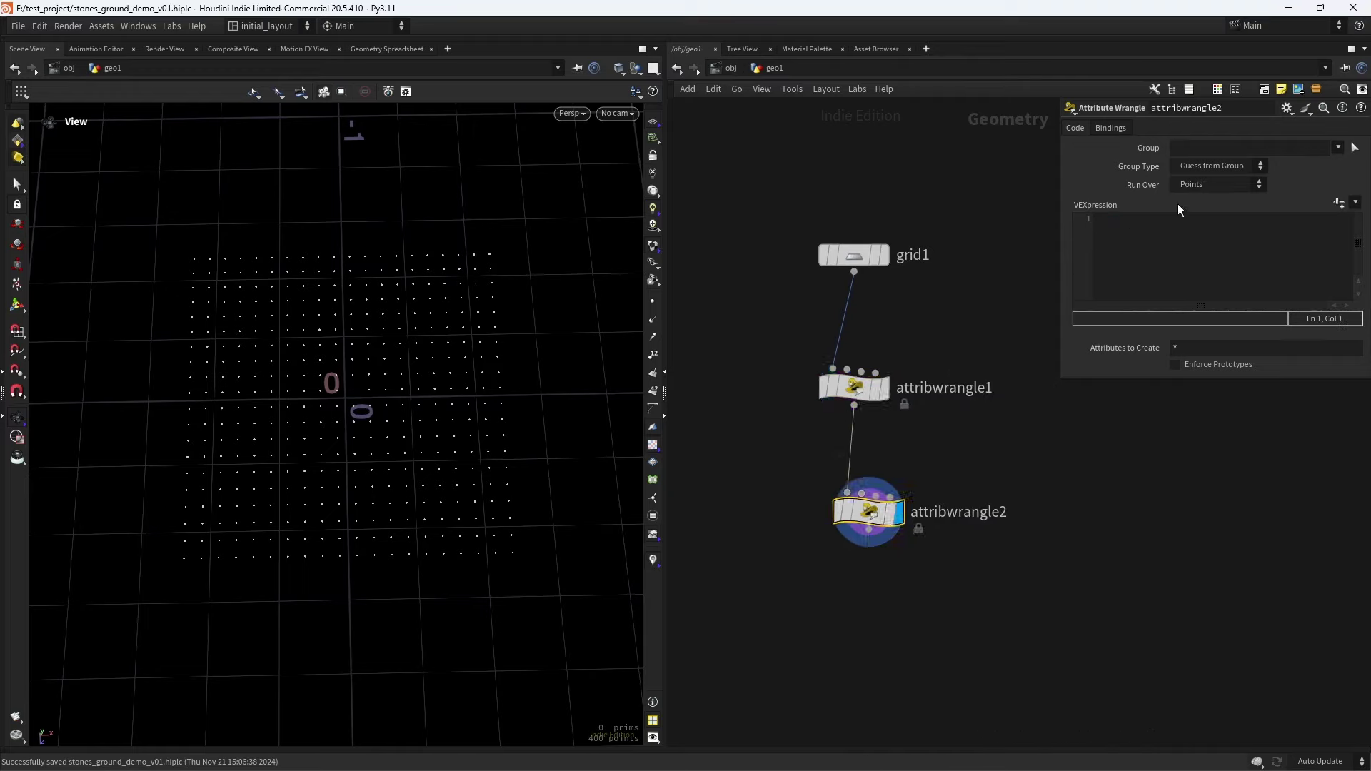
Compute 'float center = length(v@P);' and store it as f@center, then inspect the attributes
{"action": "left_click", "coordinate": [1139, 248]}
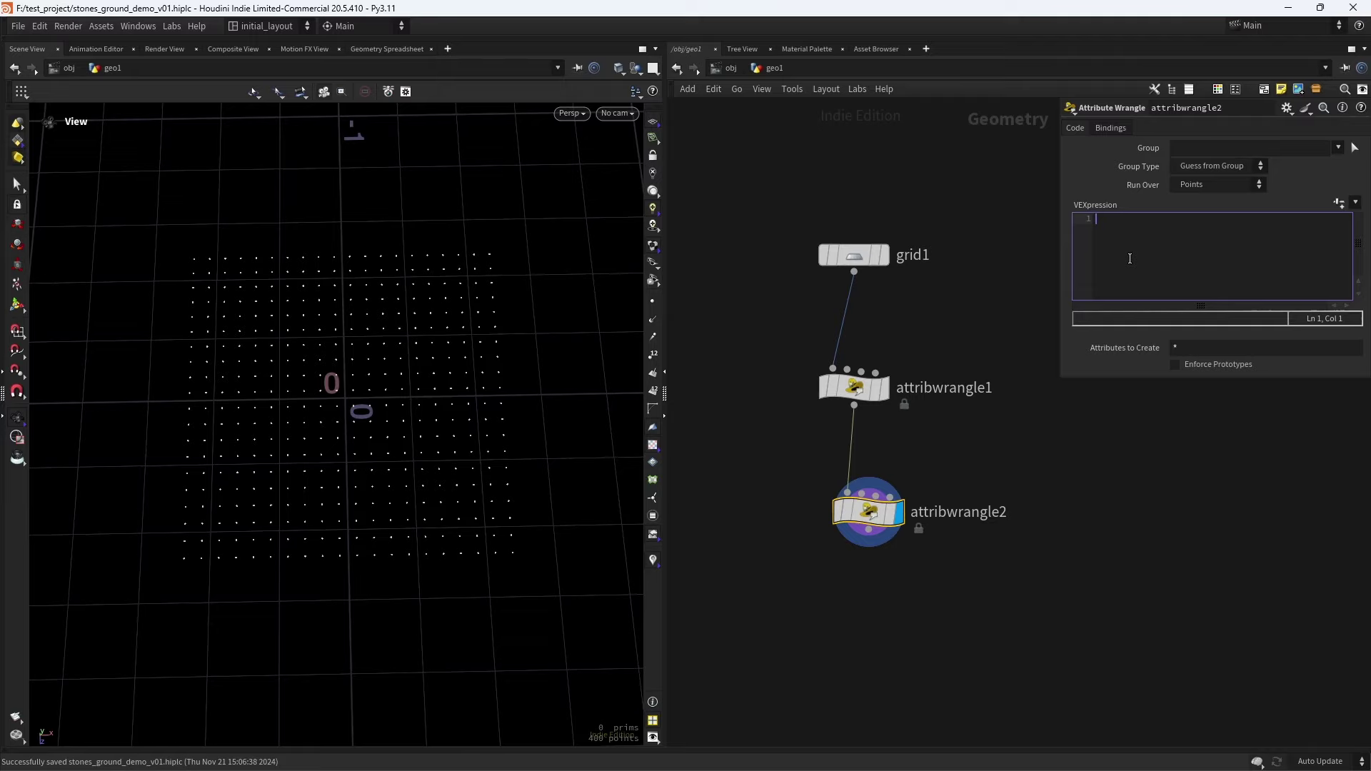
{"action": "type", "text": "float center"}
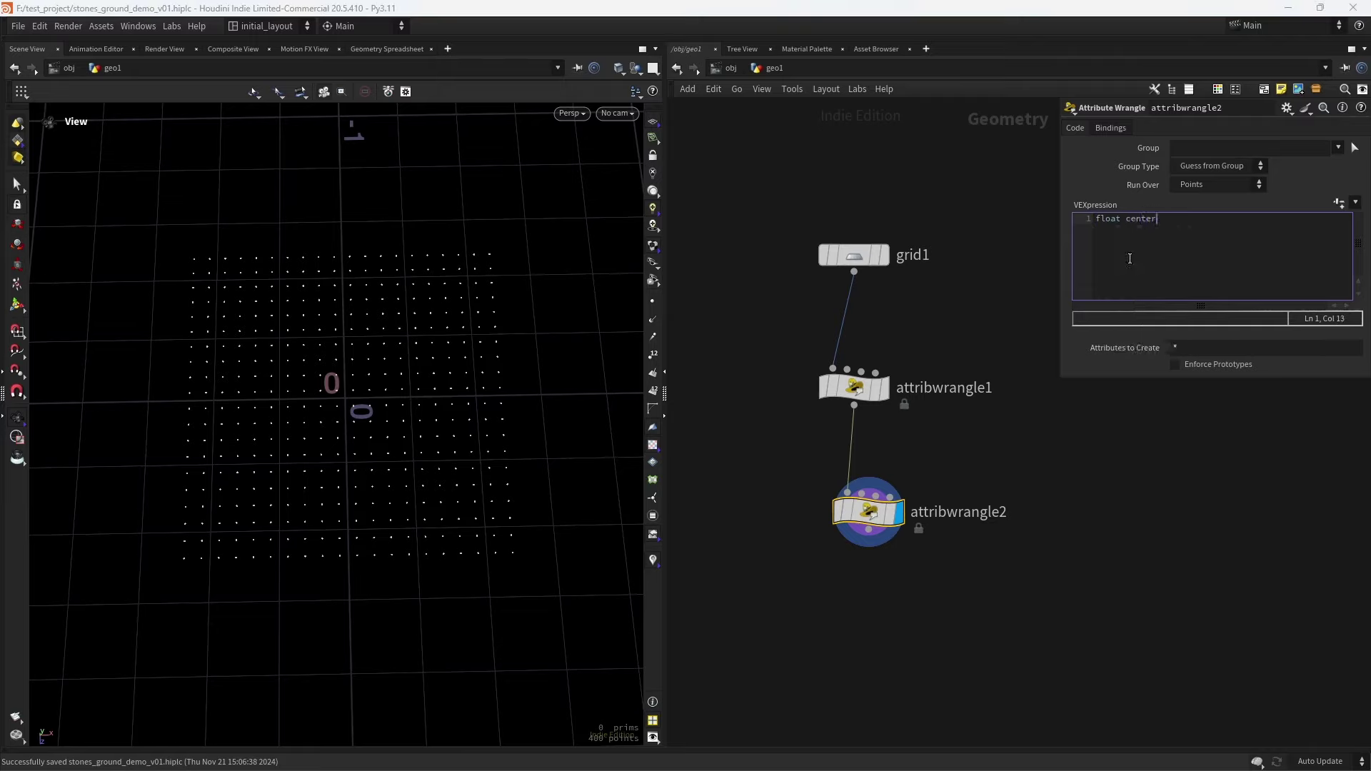
{"action": "type", "text": " = length"}
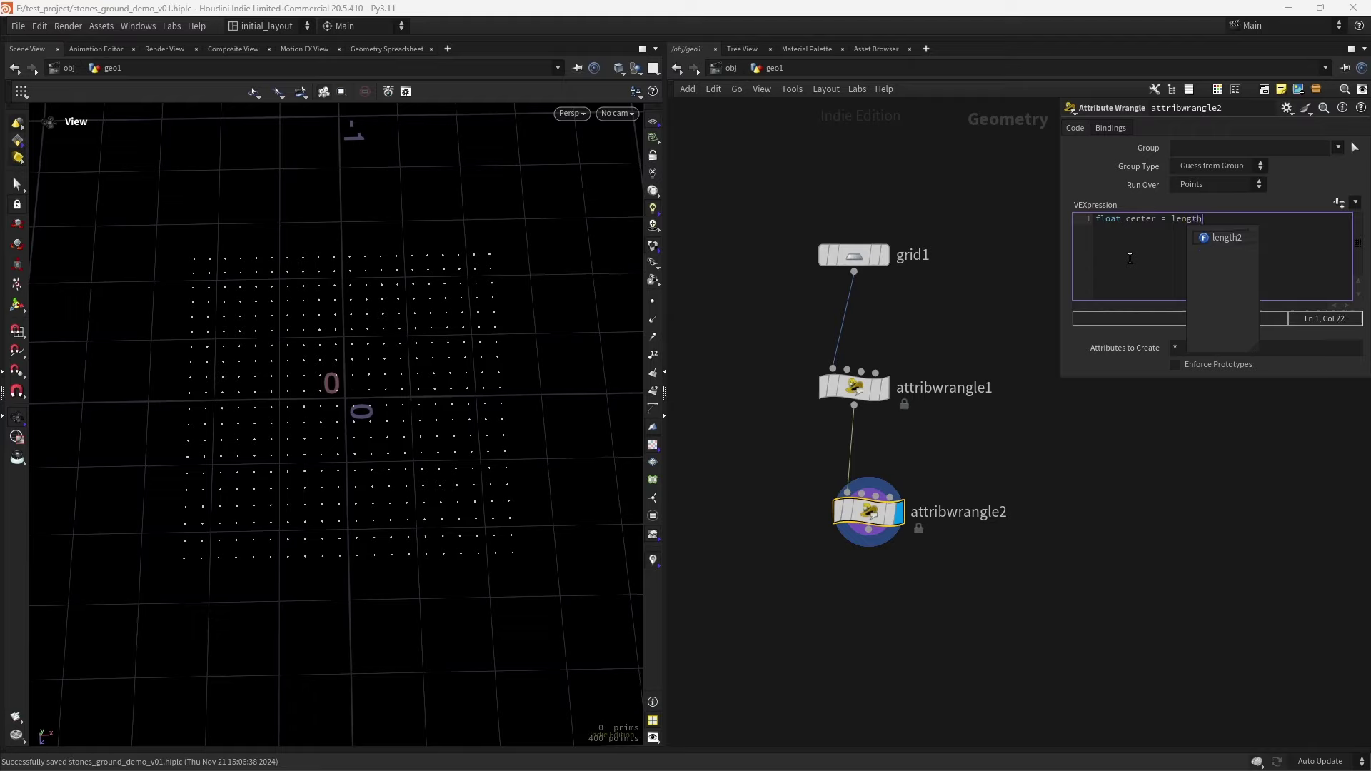
{"action": "type", "text": "(v@P)"}
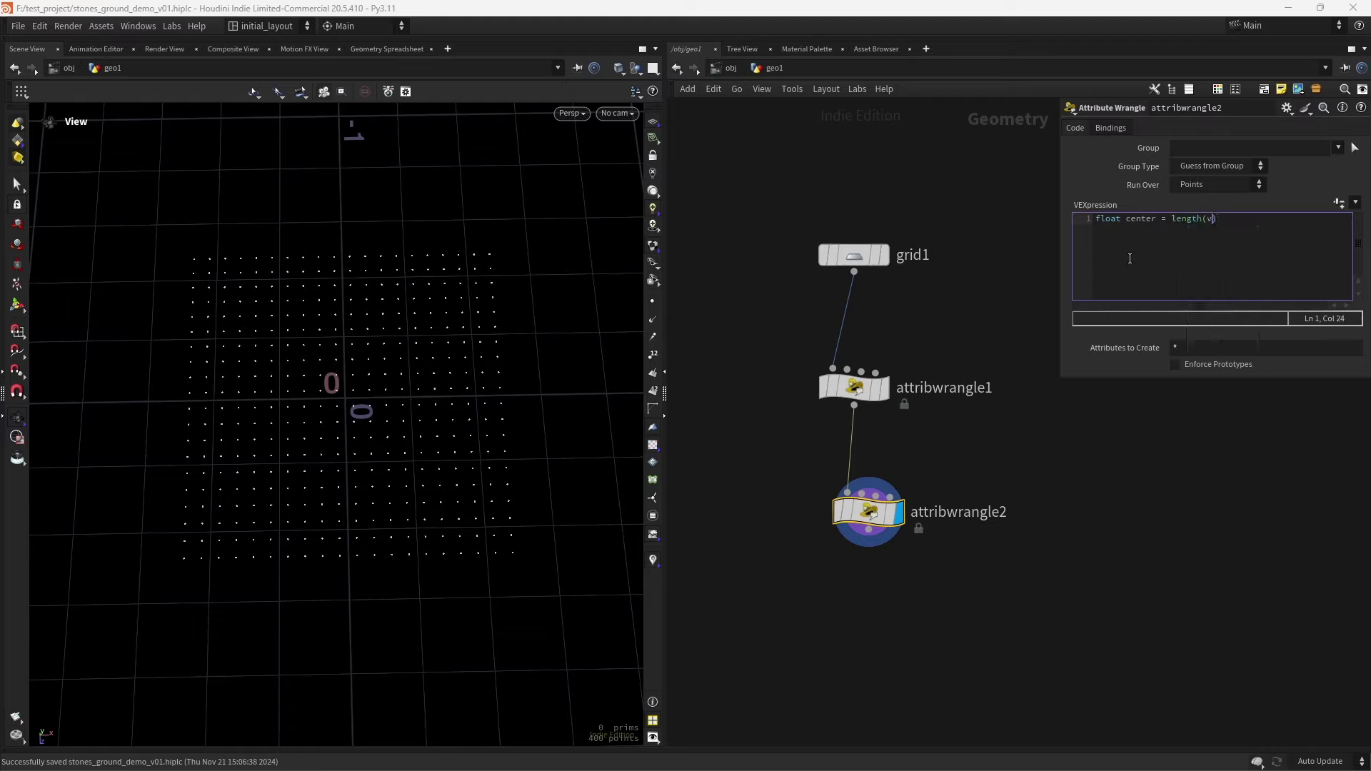
{"action": "type", "text": ";"}
{"action": "key", "text": "Return"}
{"action": "key", "text": "Return"}
{"action": "type", "text": "f@center = center;"}
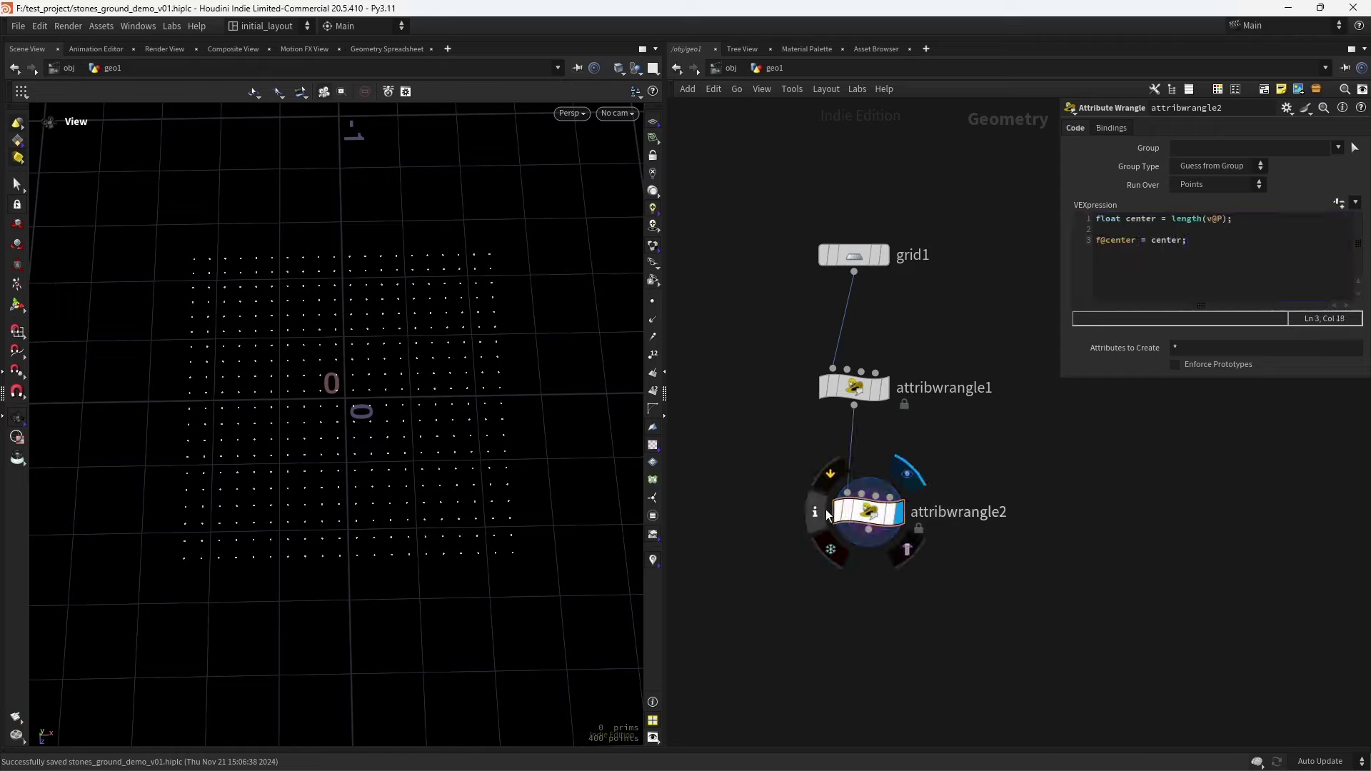
{"action": "left_click", "coordinate": [827, 509]}
{"action": "left_click_drag", "start_coordinate": [321, 383], "coordinate": [378, 416], "text": "alt"}
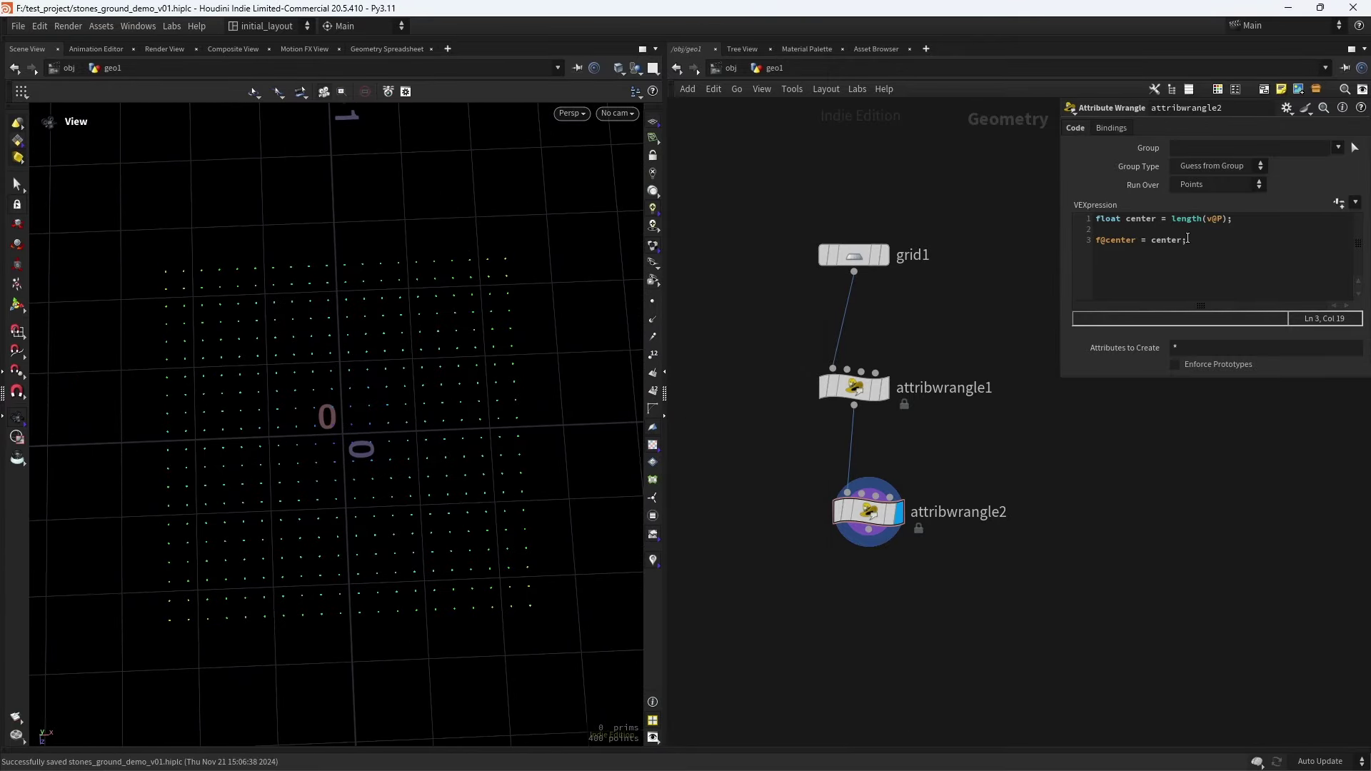
Add an if block removing points whose center is below chf("treshold")
{"action": "left_click_drag", "start_coordinate": [1188, 240], "coordinate": [1052, 274]}
{"action": "key", "text": "BackSpace"}
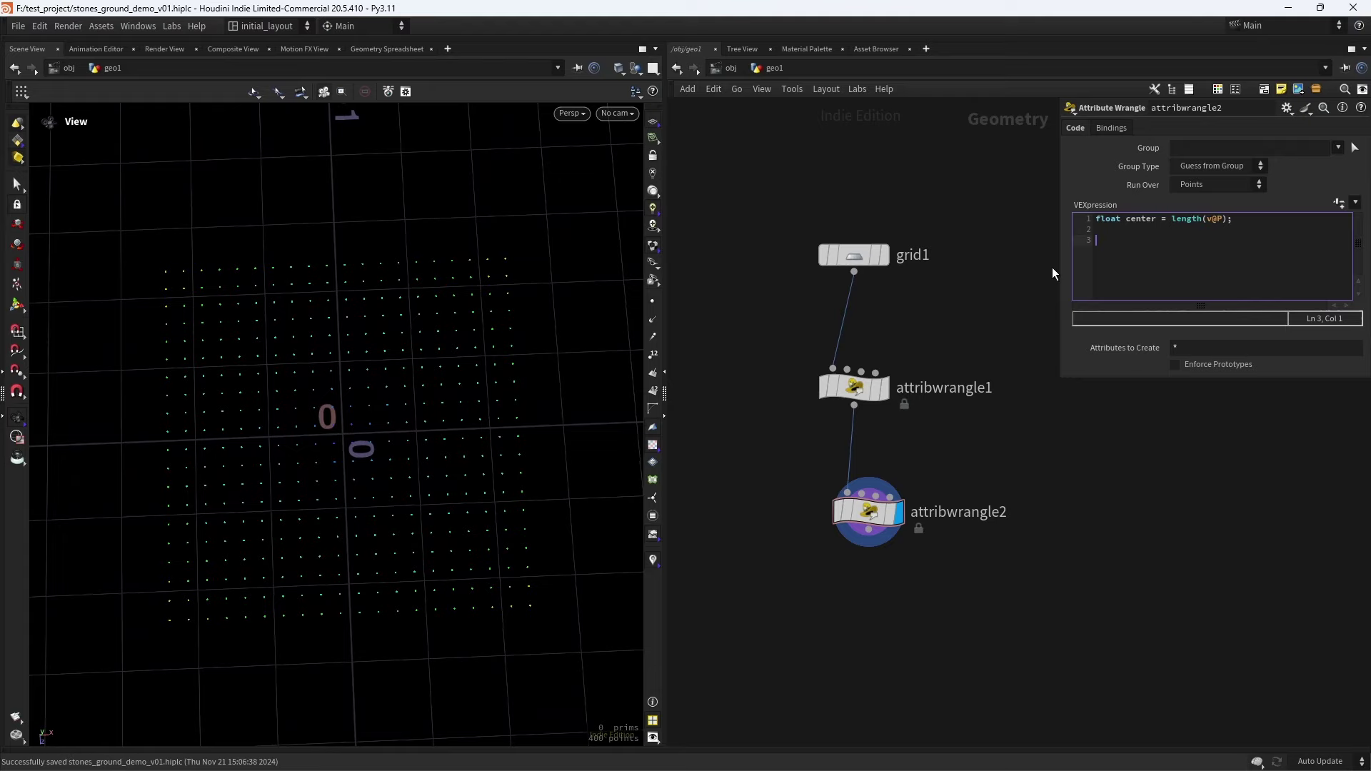
{"action": "key", "text": "ctrl+z"}
{"action": "left_click", "coordinate": [1206, 264]}
{"action": "key", "text": "Return"}
{"action": "key", "text": "Return"}
{"action": "type", "text": "if(cente"}
{"action": "type", "text": "r < chf"}
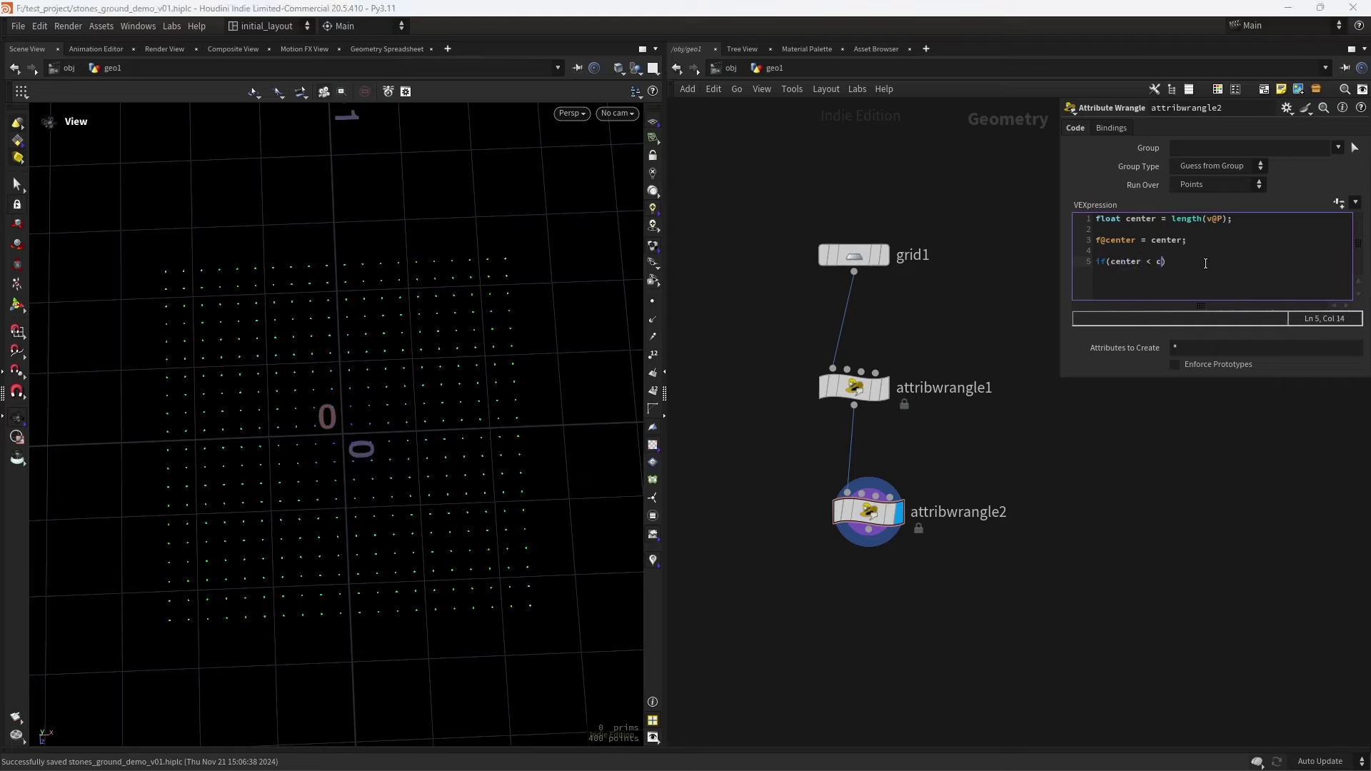
{"action": "type", "text": "(\"treshold\")) {"}
{"action": "key", "text": "Return"}
{"action": "key", "text": "Return"}
{"action": "key", "text": "Tab"}
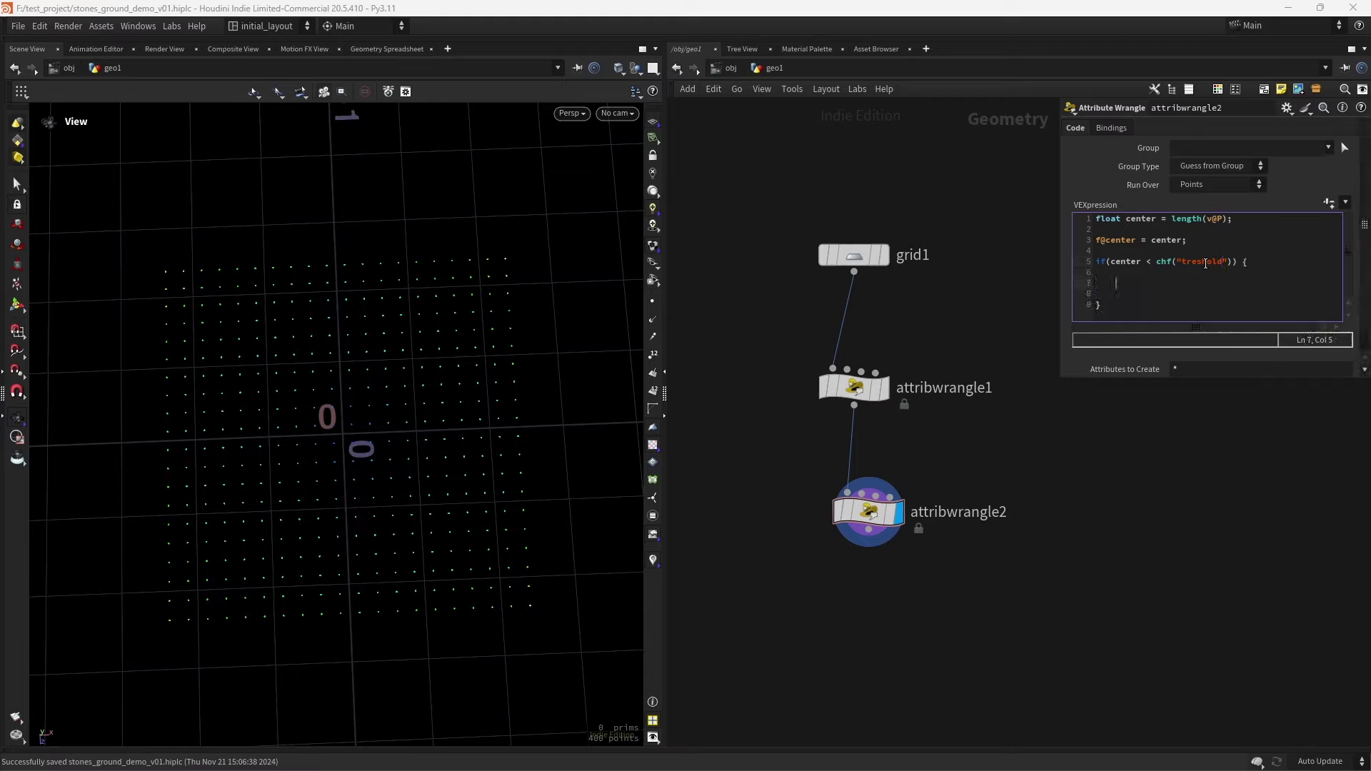
{"action": "type", "text": "removepoint"}
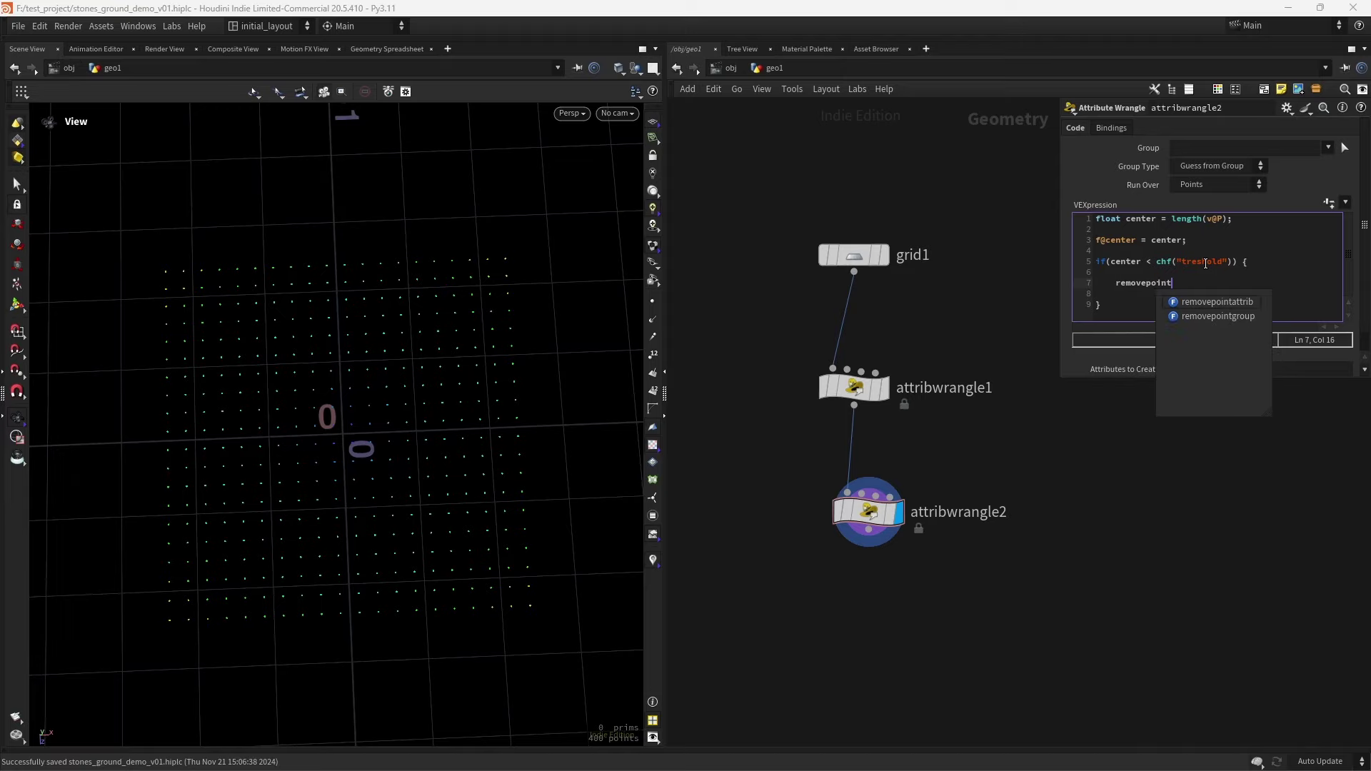
{"action": "type", "text": "(0"}
{"action": "type", "text": ",@"}
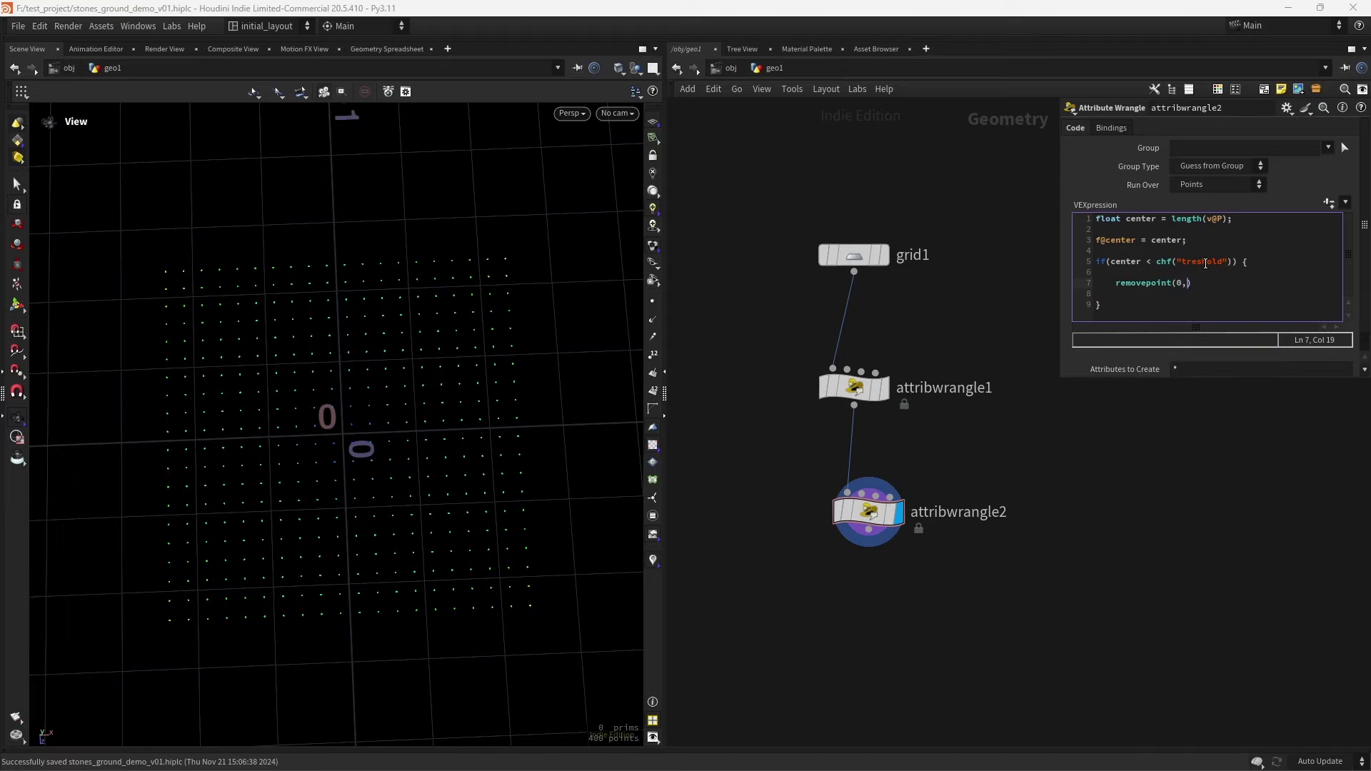
{"action": "type", "text": "ptnum);"}
Create the Treshold spare parameter, set it to 0.173, and save the scene
{"action": "left_click", "coordinate": [1329, 203]}
{"action": "mouse_move", "coordinate": [1243, 195]}
{"action": "left_mouse_down"}
{"action": "mouse_move", "coordinate": [1272, 204]}
{"action": "mouse_move", "coordinate": [1250, 210]}
{"action": "left_mouse_up"}
{"action": "double_click", "coordinate": [1191, 204]}
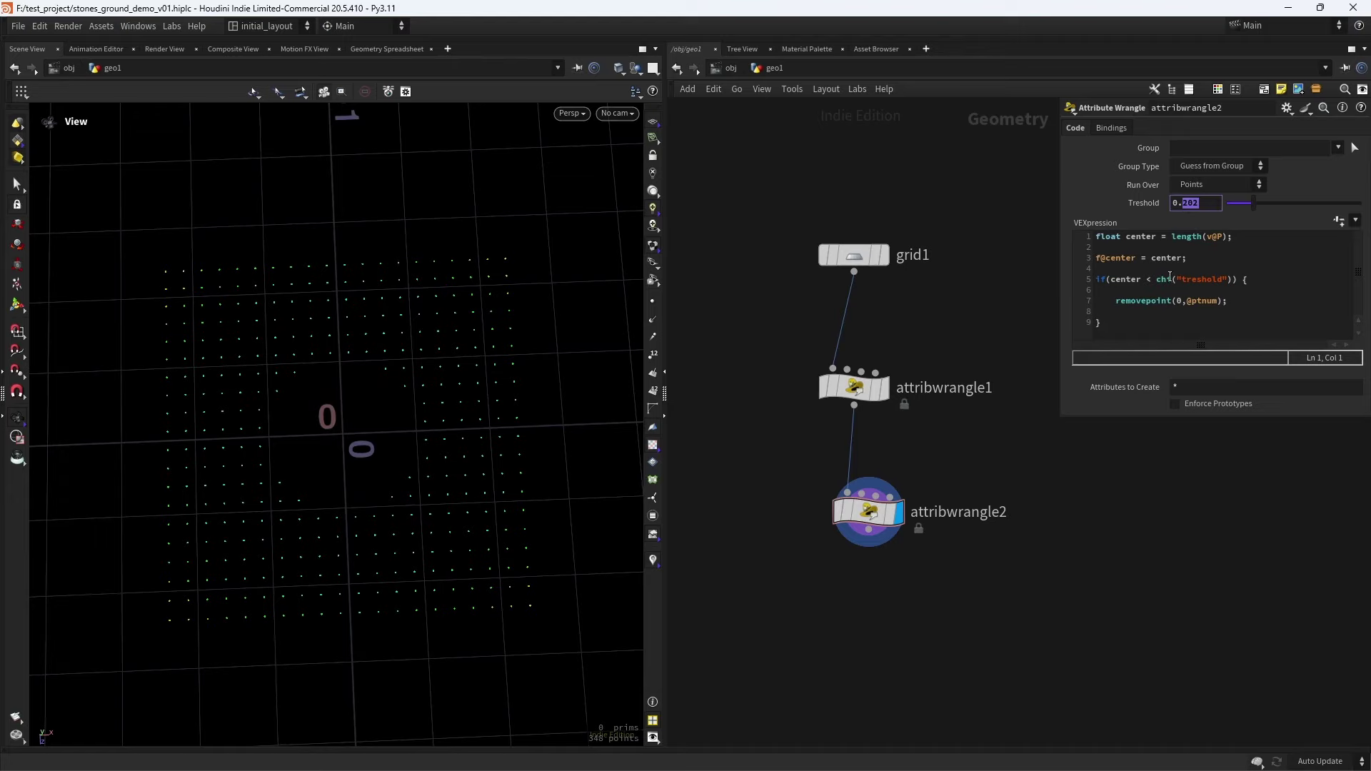
{"action": "type", "text": "173"}
{"action": "key", "text": "Return"}
{"action": "left_click_drag", "start_coordinate": [445, 467], "coordinate": [452, 483]}
{"action": "key", "text": "ctrl+s"}
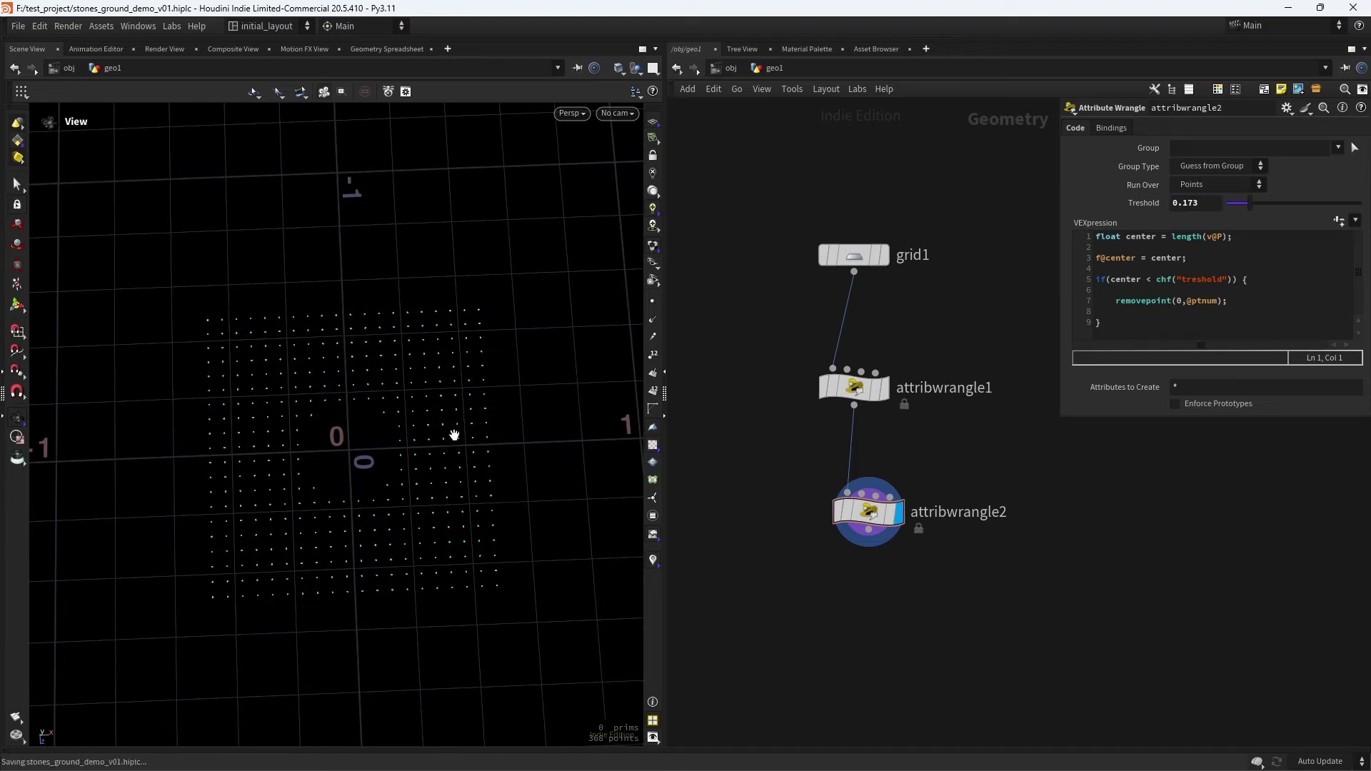
{"action": "left_click_drag", "start_coordinate": [453, 434], "coordinate": [414, 437]}
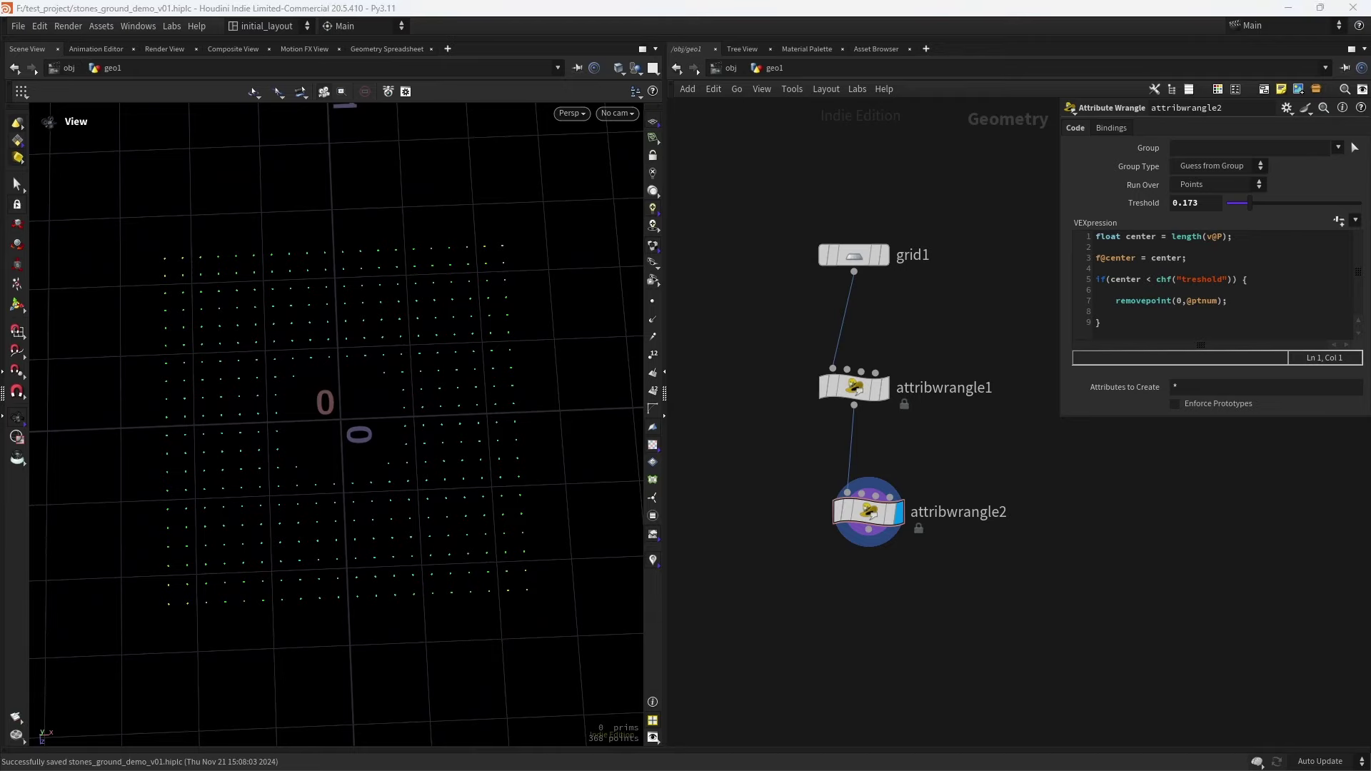
Add attribwrangle3 below attribwrangle2 and set Run Over to Detail (only once)
{"action": "key", "text": "Tab"}
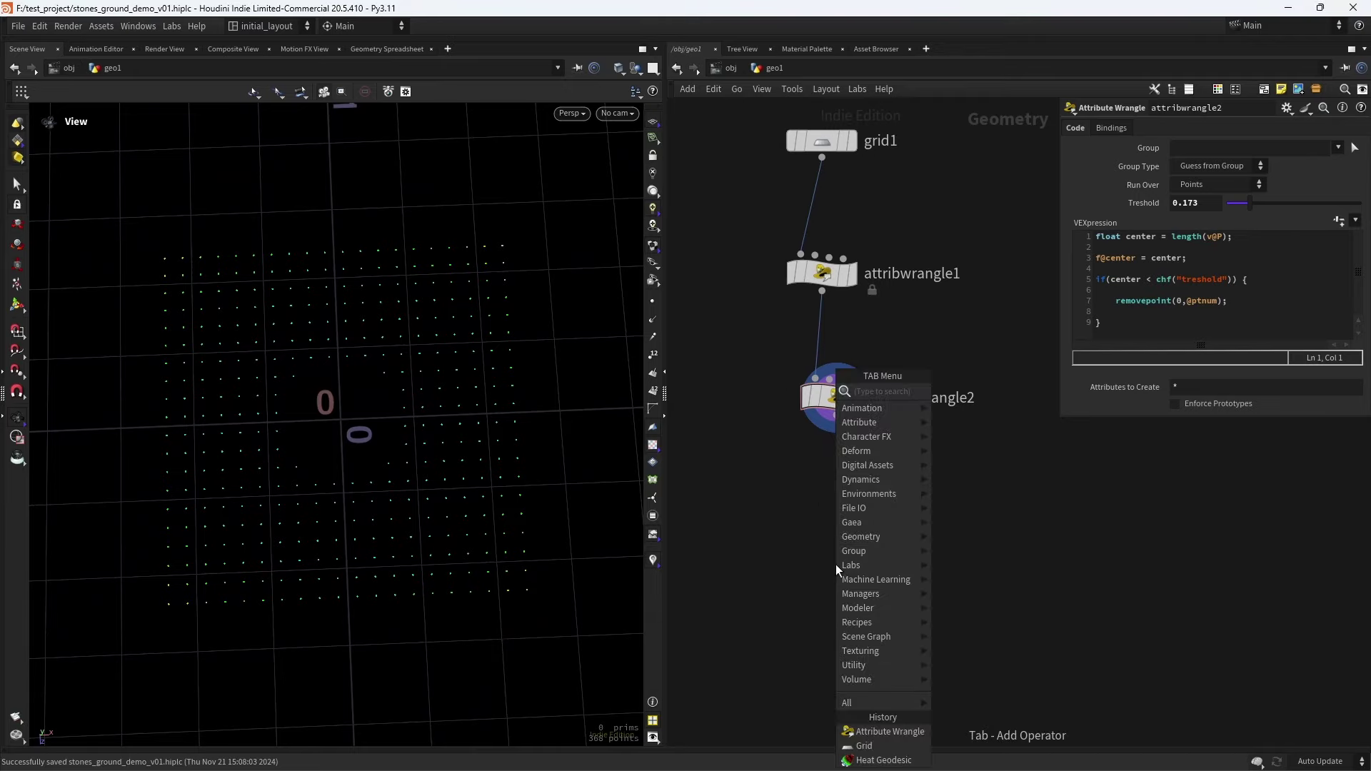
{"action": "type", "text": "wran"}
{"action": "key", "text": "Return"}
{"action": "left_click", "coordinate": [835, 564]}
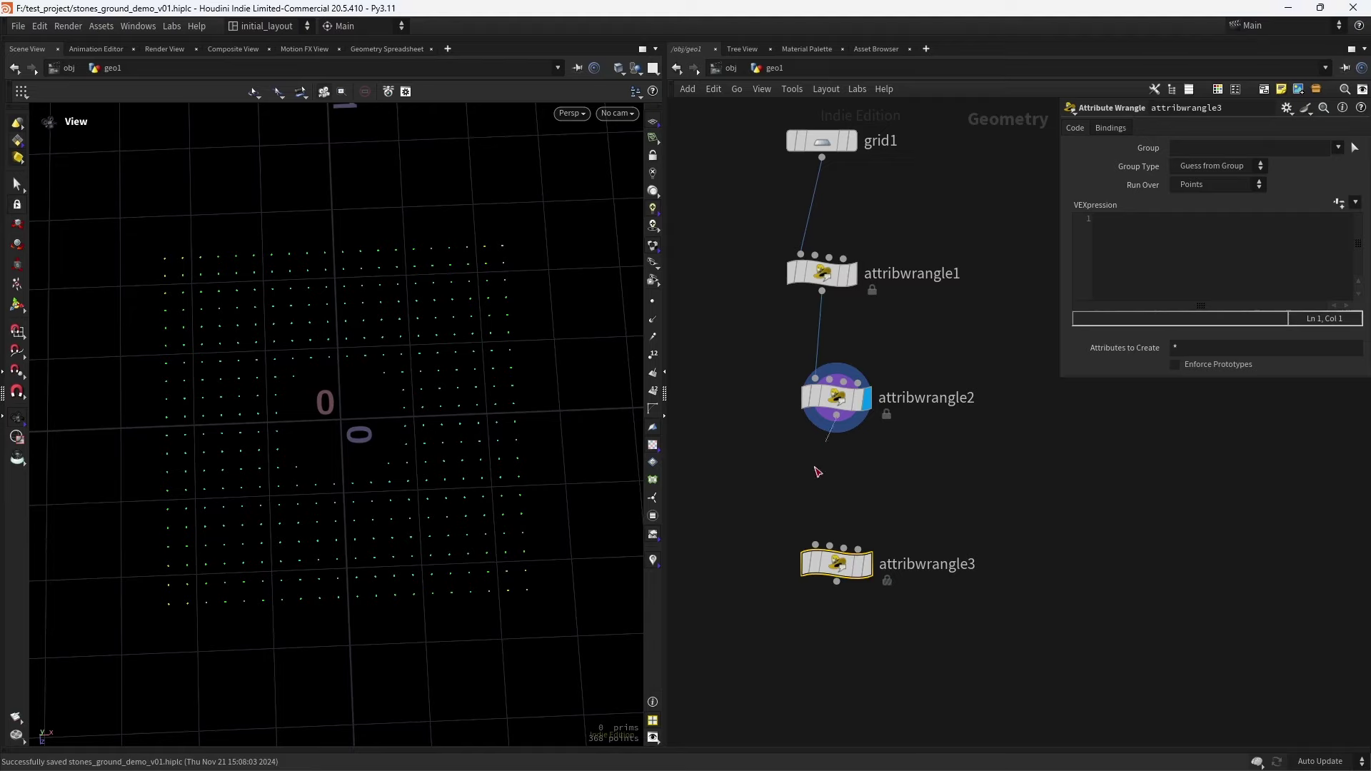
{"action": "left_click", "coordinate": [1197, 187]}
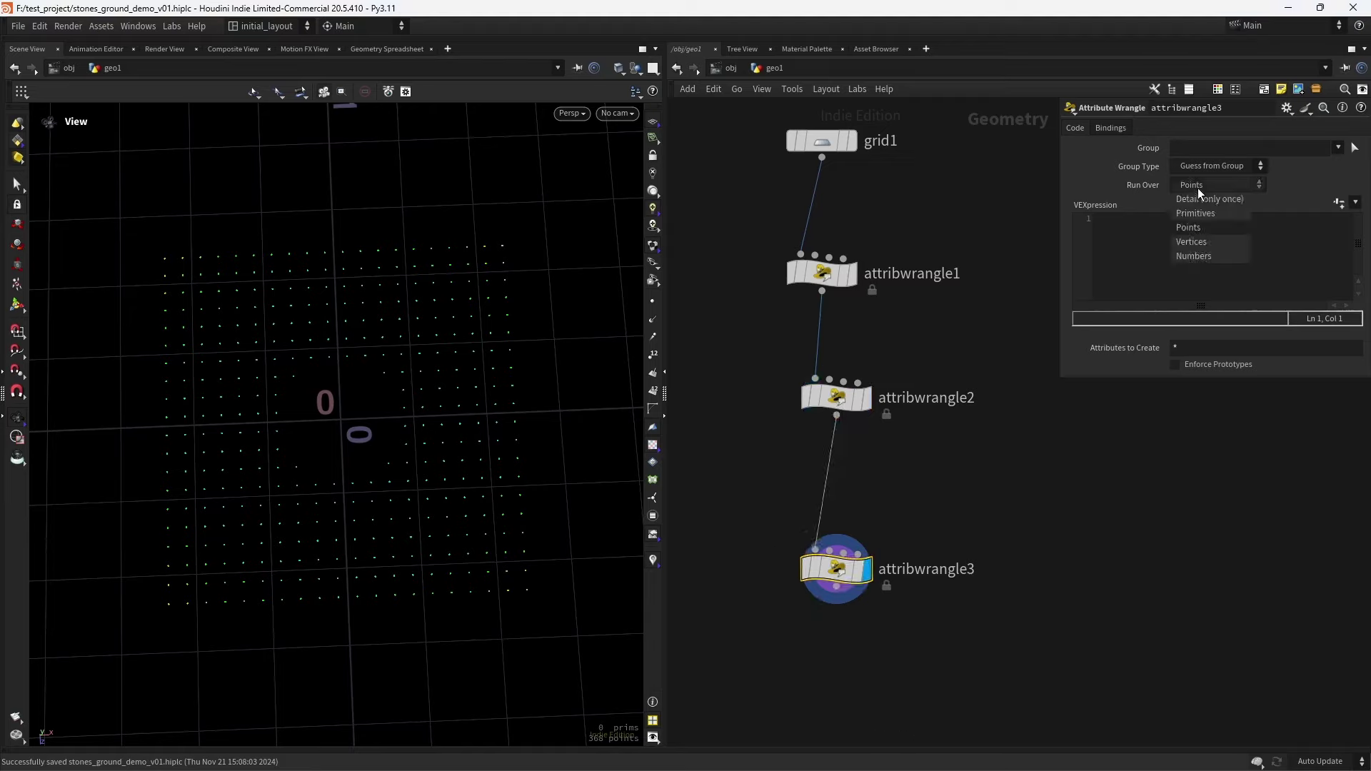
{"action": "left_click", "coordinate": [1195, 200]}
Write 'vector bbc = getbbox_center(0);' and 'i@cp = addpoint(0,bbc);' in the wrangle
{"action": "left_click", "coordinate": [1158, 246]}
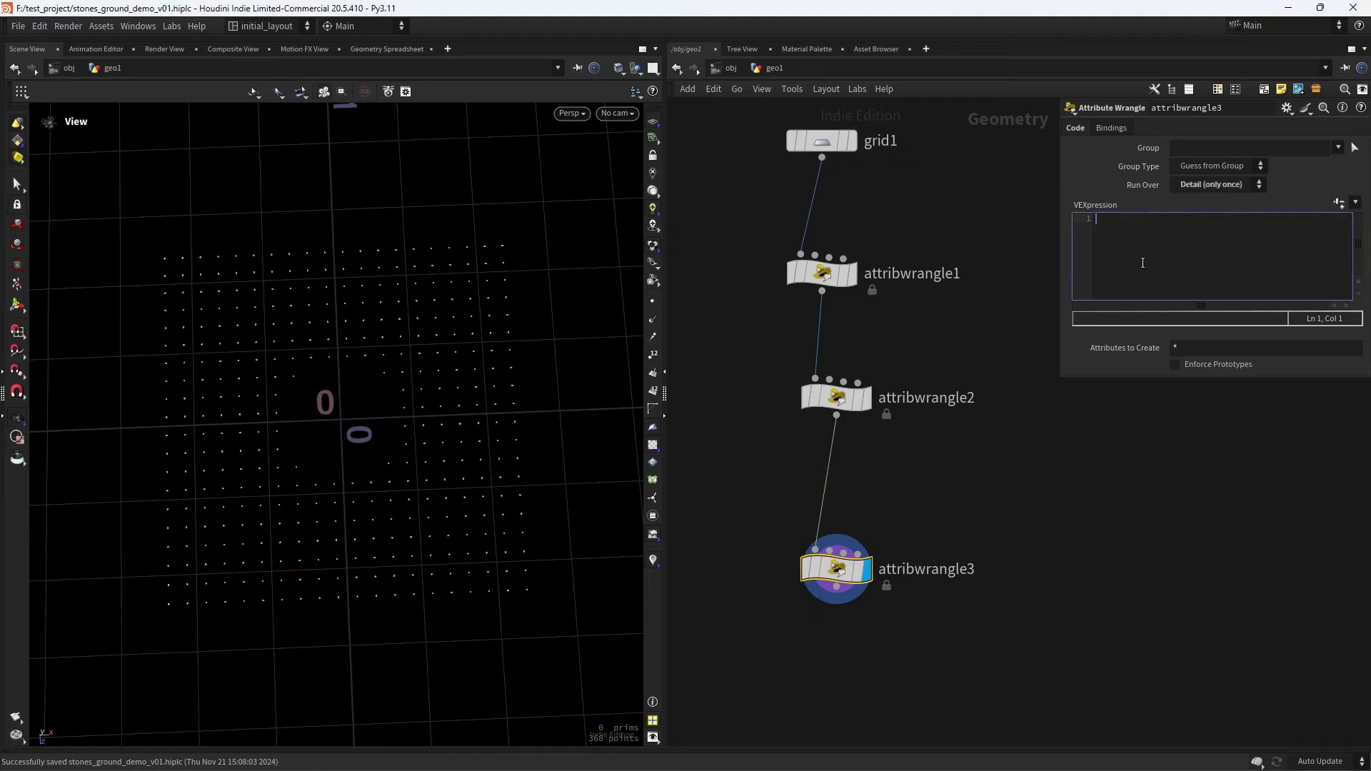
{"action": "type", "text": "vector bb"}
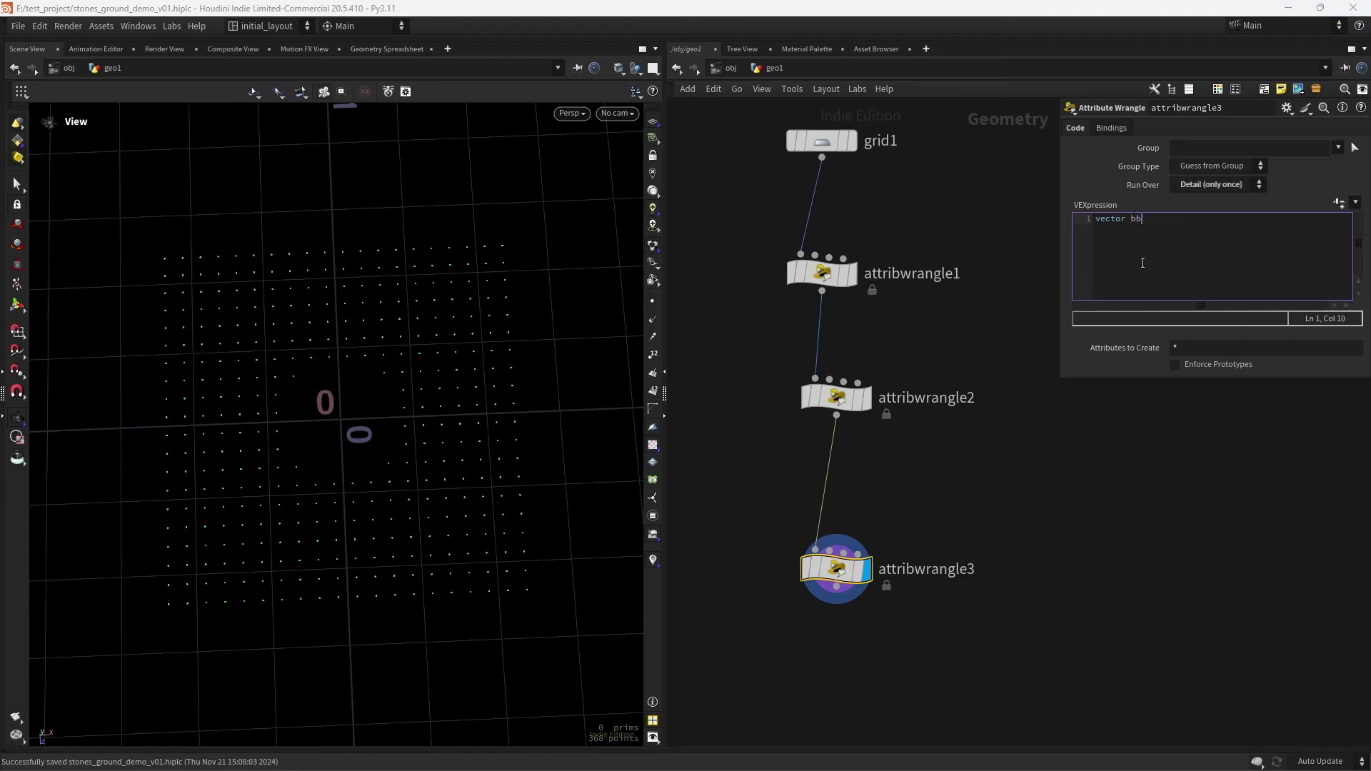
{"action": "type", "text": "c = getbbox_center()"}
{"action": "key", "text": "Return"}
{"action": "type", "text": "i@cp = add"}
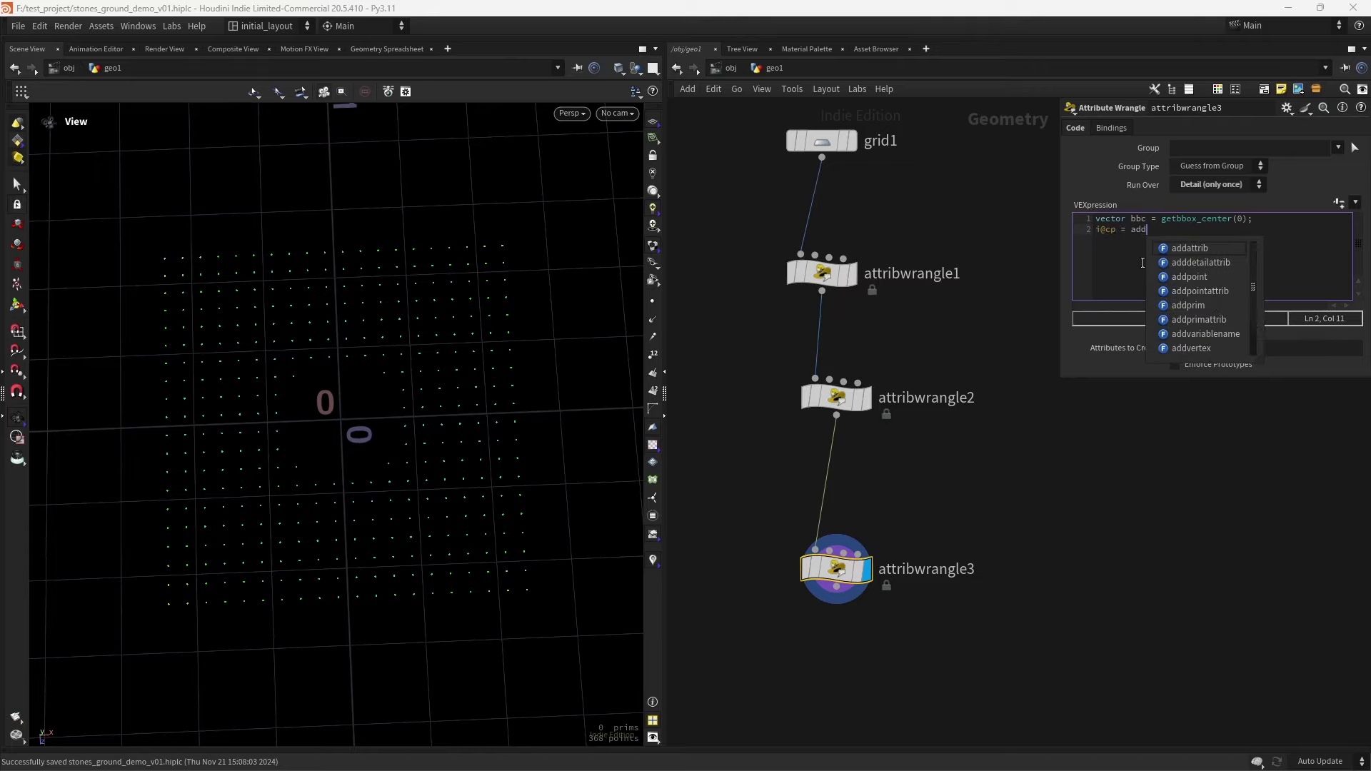
{"action": "type", "text": "point()"}
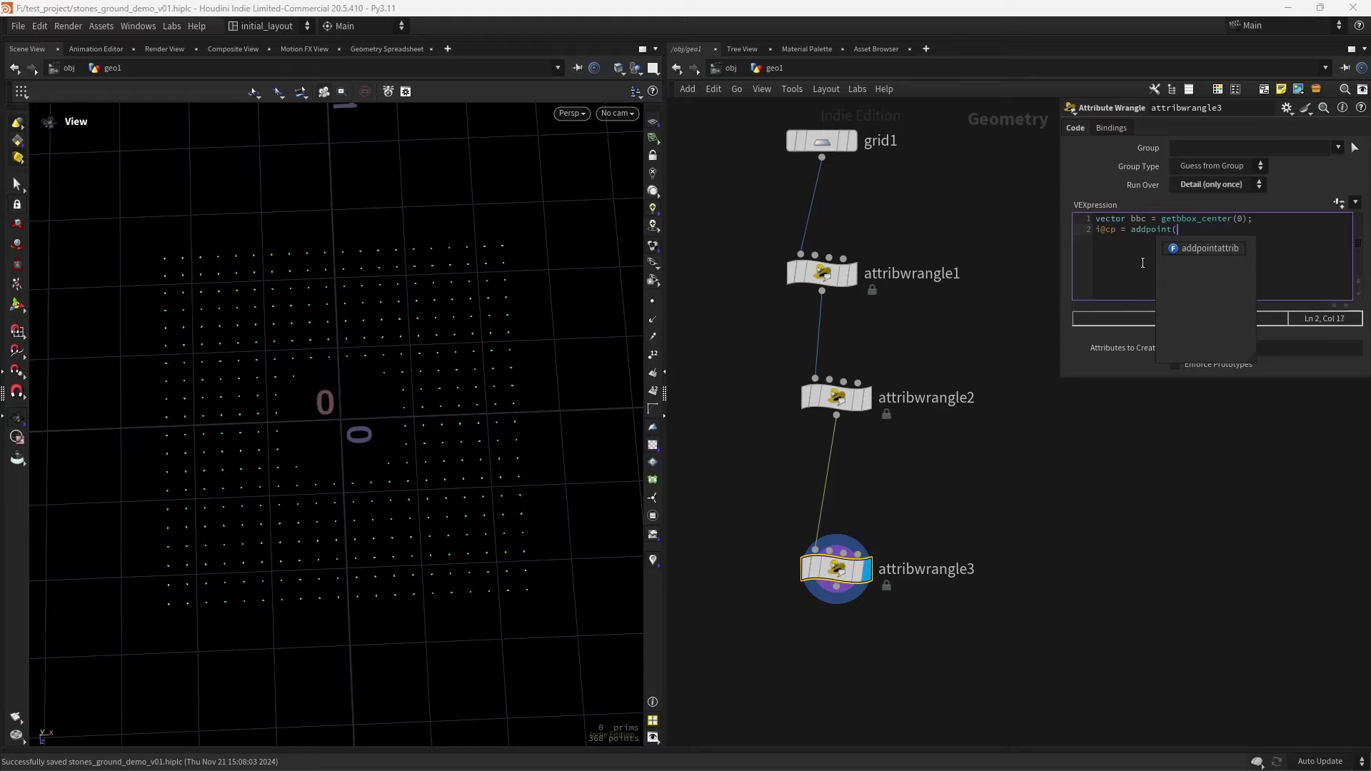
{"action": "type", "text": "0,bbc)"}
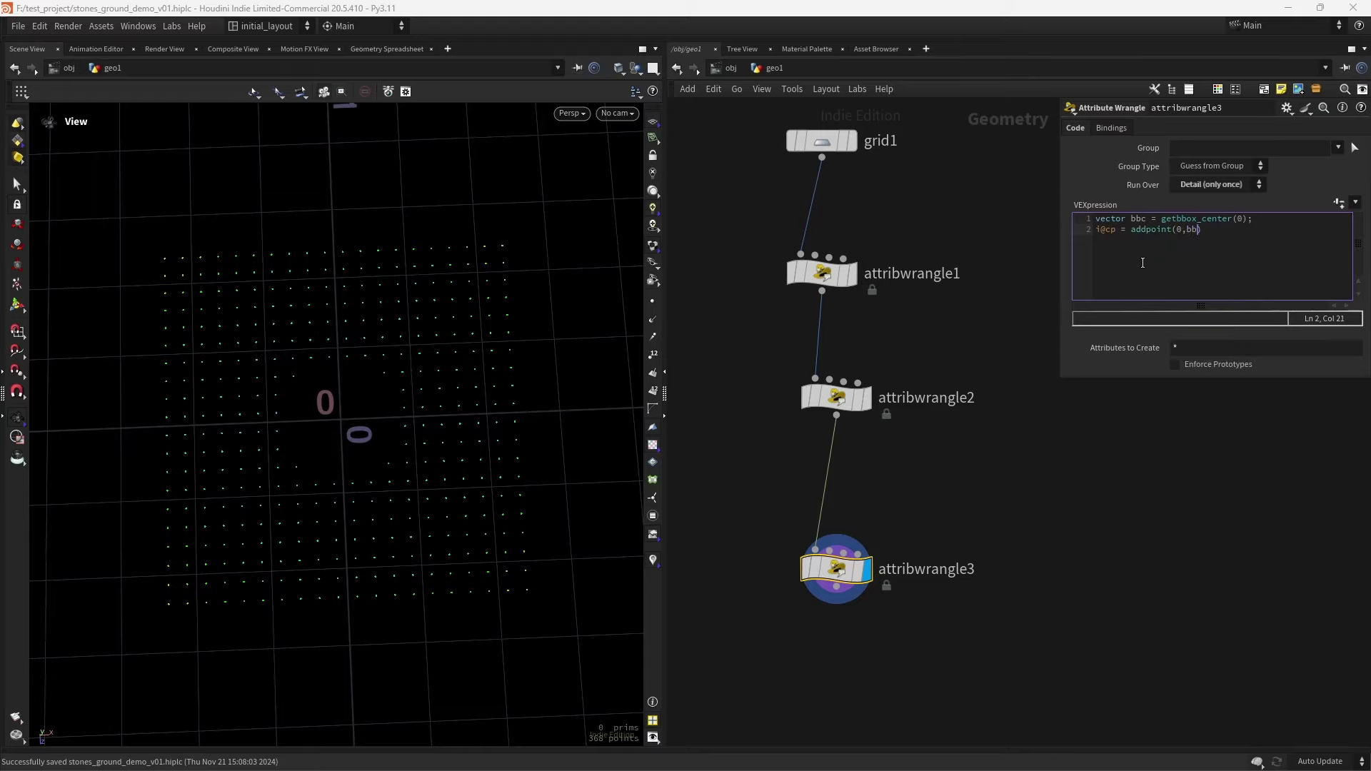
{"action": "type", "text": ";"}
{"action": "scroll", "coordinate": [358, 397], "scroll_direction": "up", "scroll_amount": 3}
{"action": "scroll", "coordinate": [456, 383], "scroll_direction": "down", "scroll_amount": 3}
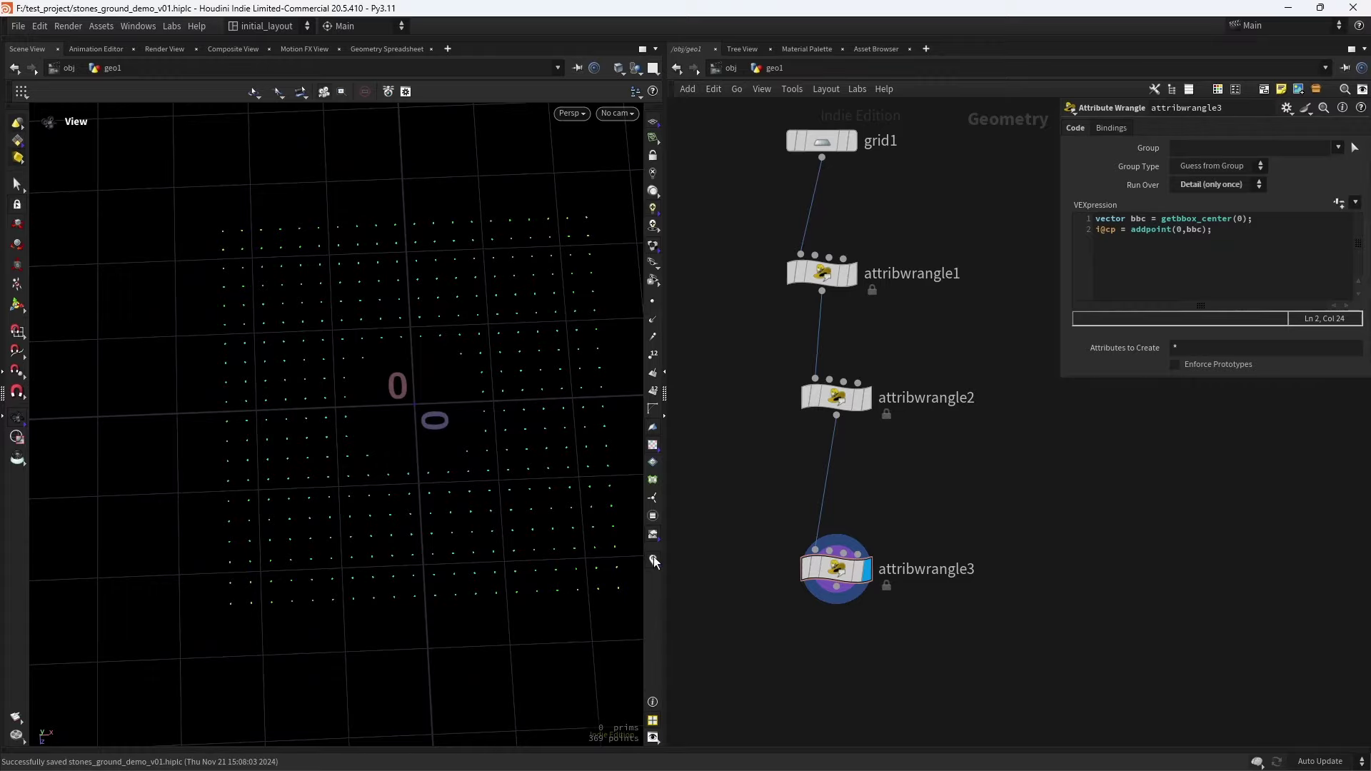
Check attribwrangle3's node info and briefly display point numbers in the viewport
{"action": "left_click", "coordinate": [875, 532]}
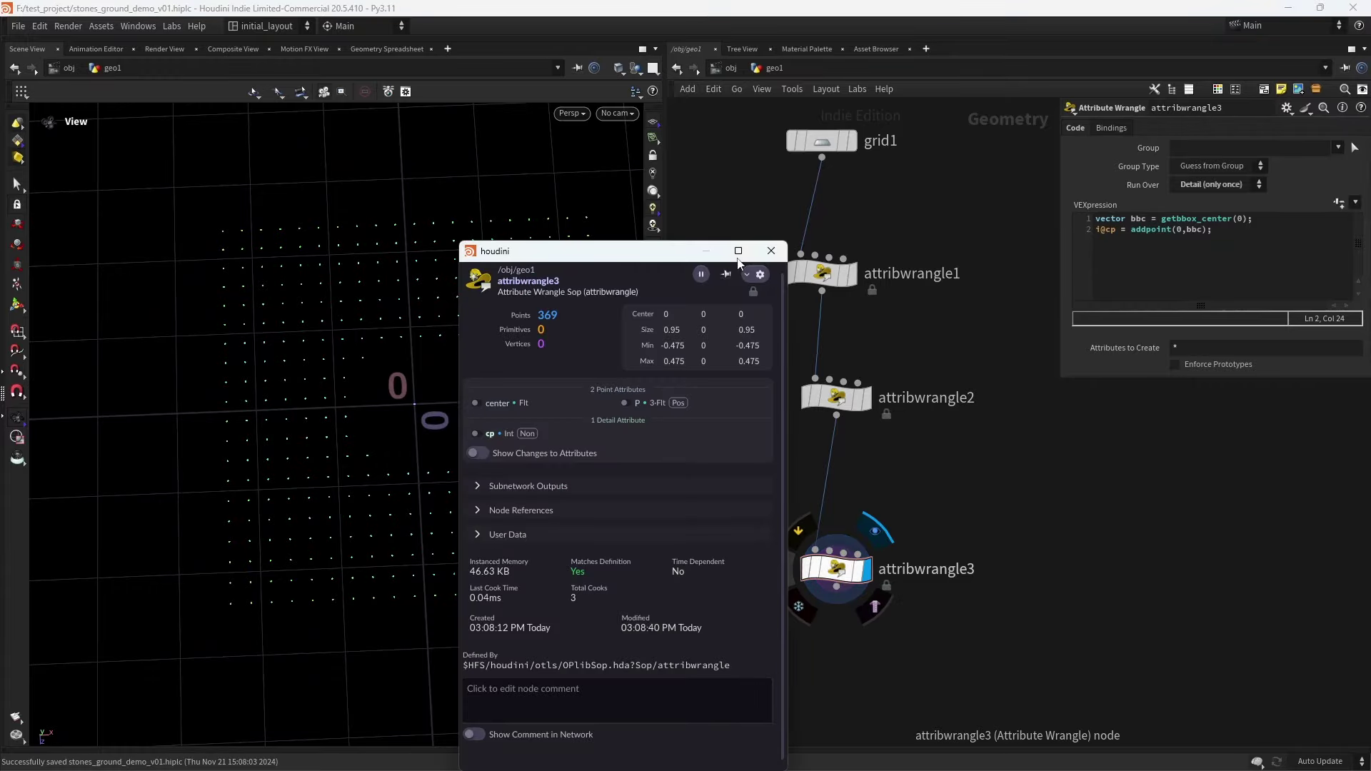
{"action": "left_click", "coordinate": [771, 250]}
{"action": "scroll", "coordinate": [581, 374], "scroll_direction": "up", "scroll_amount": 3}
{"action": "left_click", "coordinate": [653, 355]}
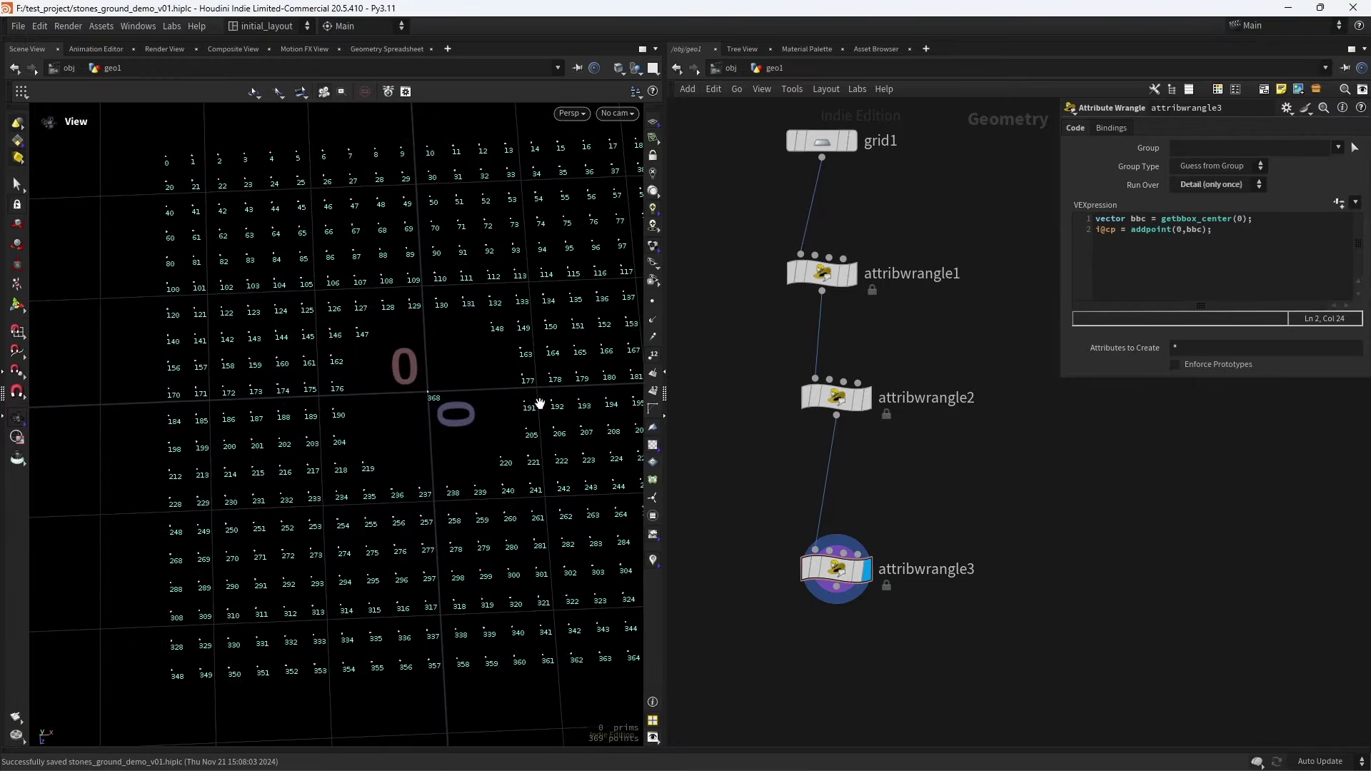
{"action": "scroll", "coordinate": [539, 404], "scroll_direction": "down", "scroll_amount": 3}
{"action": "left_click", "coordinate": [653, 355]}
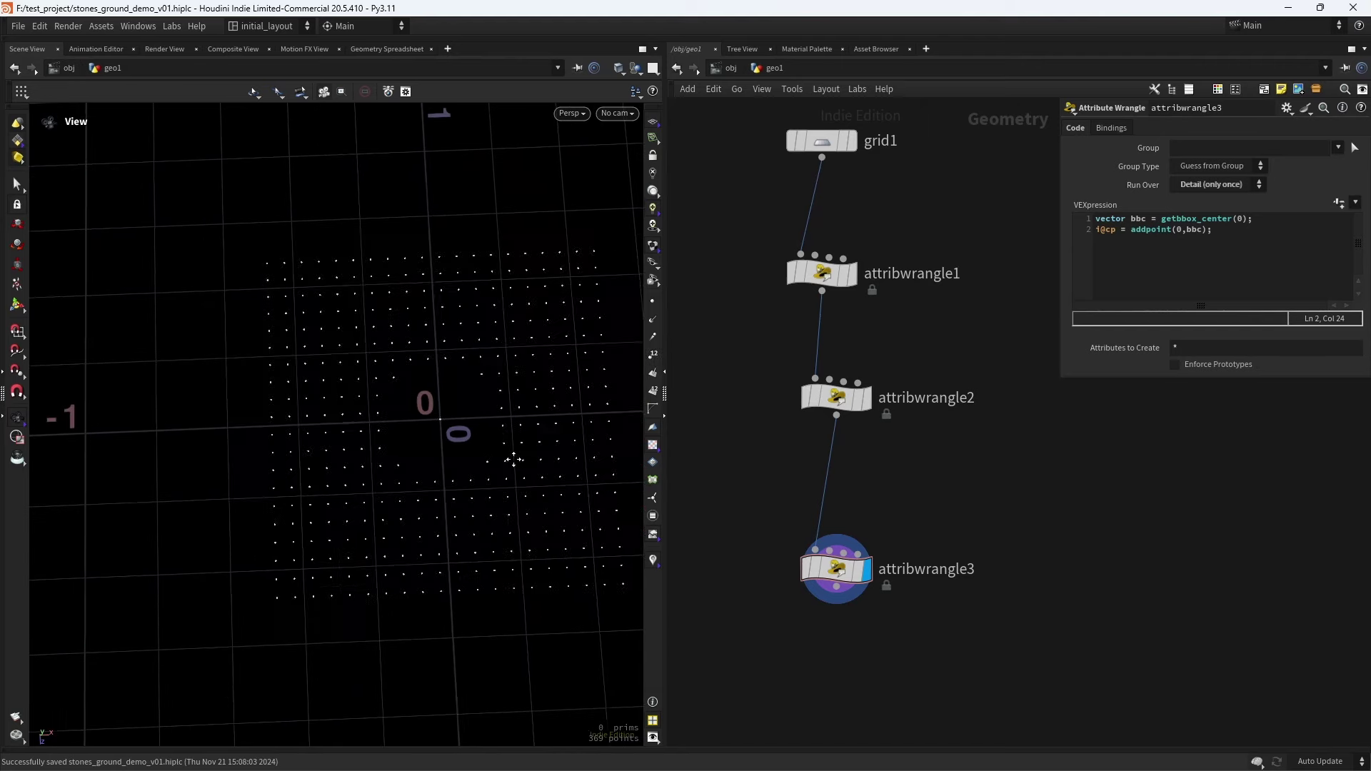
Pan and zoom the viewport around the 369-point grid
{"action": "middle_click_drag", "start_coordinate": [514, 460], "coordinate": [446, 486]}
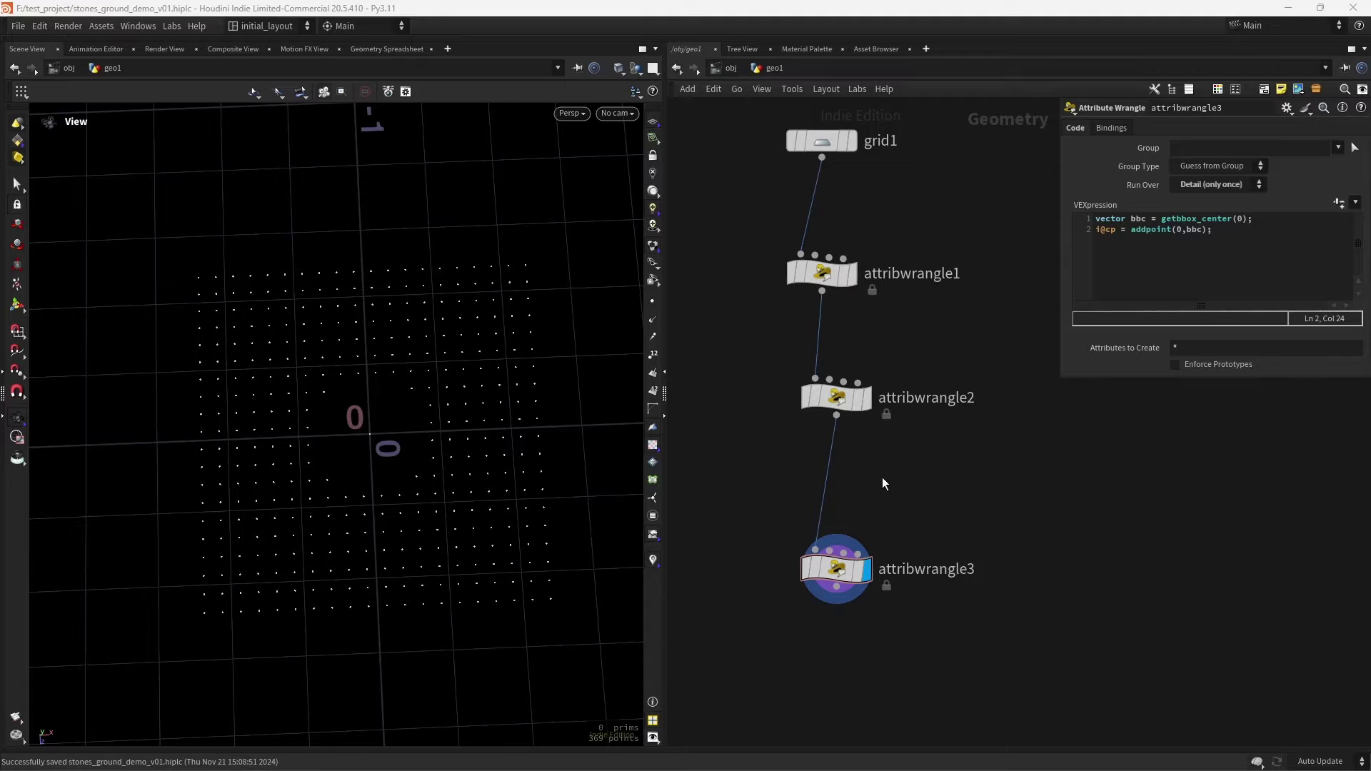
{"action": "scroll", "coordinate": [883, 484], "scroll_direction": "up", "scroll_amount": 2}
{"action": "scroll", "coordinate": [542, 463], "scroll_direction": "up", "scroll_amount": 6}
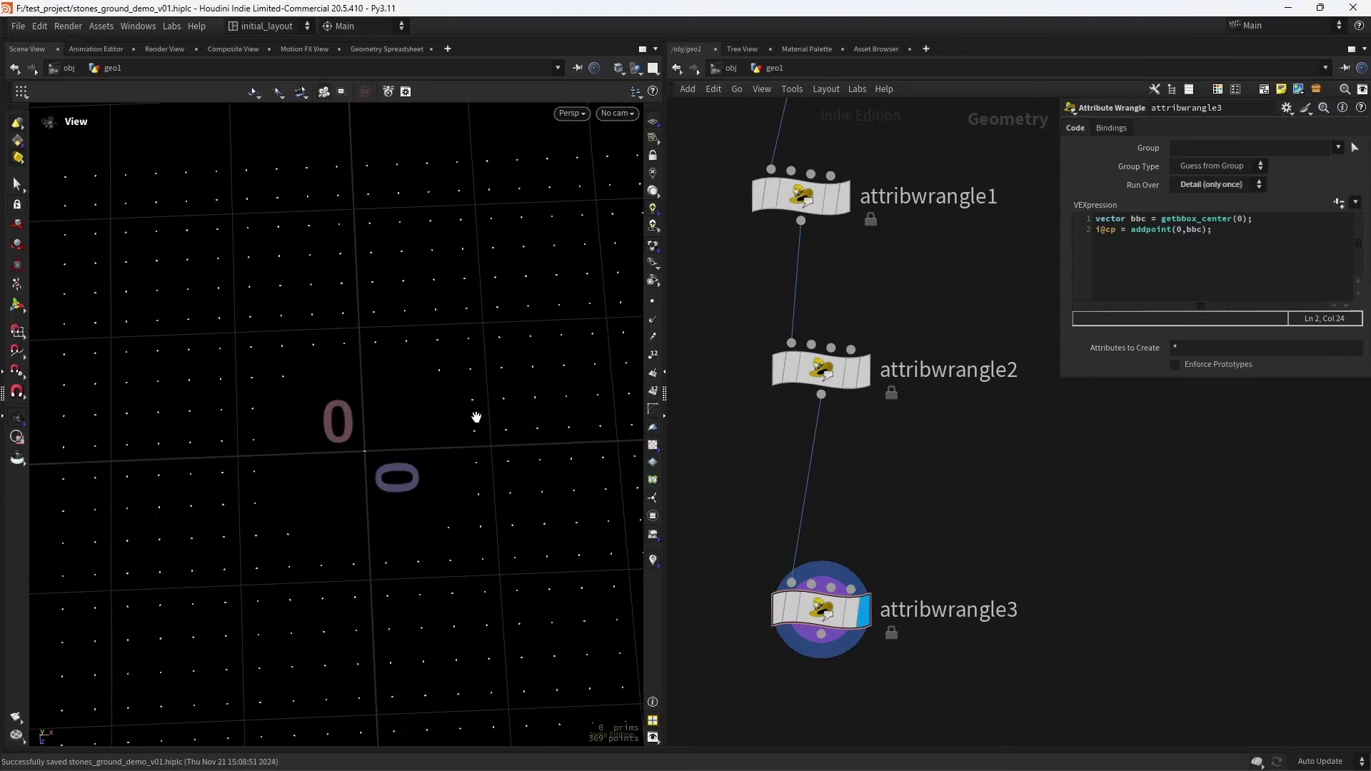
{"action": "scroll", "coordinate": [515, 455], "scroll_direction": "down", "scroll_amount": 4}
{"action": "scroll", "coordinate": [468, 421], "scroll_direction": "down", "scroll_amount": 3}
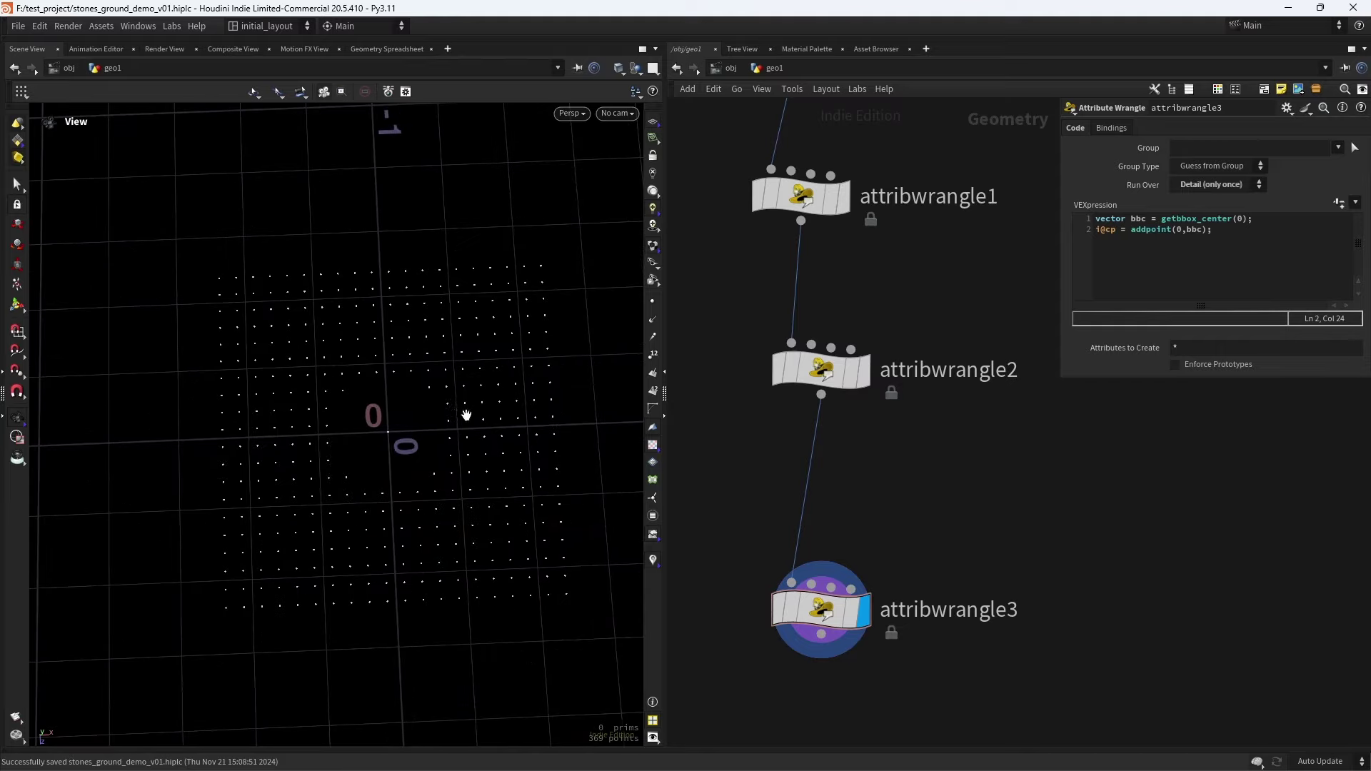
{"action": "scroll", "coordinate": [467, 415], "scroll_direction": "up", "scroll_amount": 3}
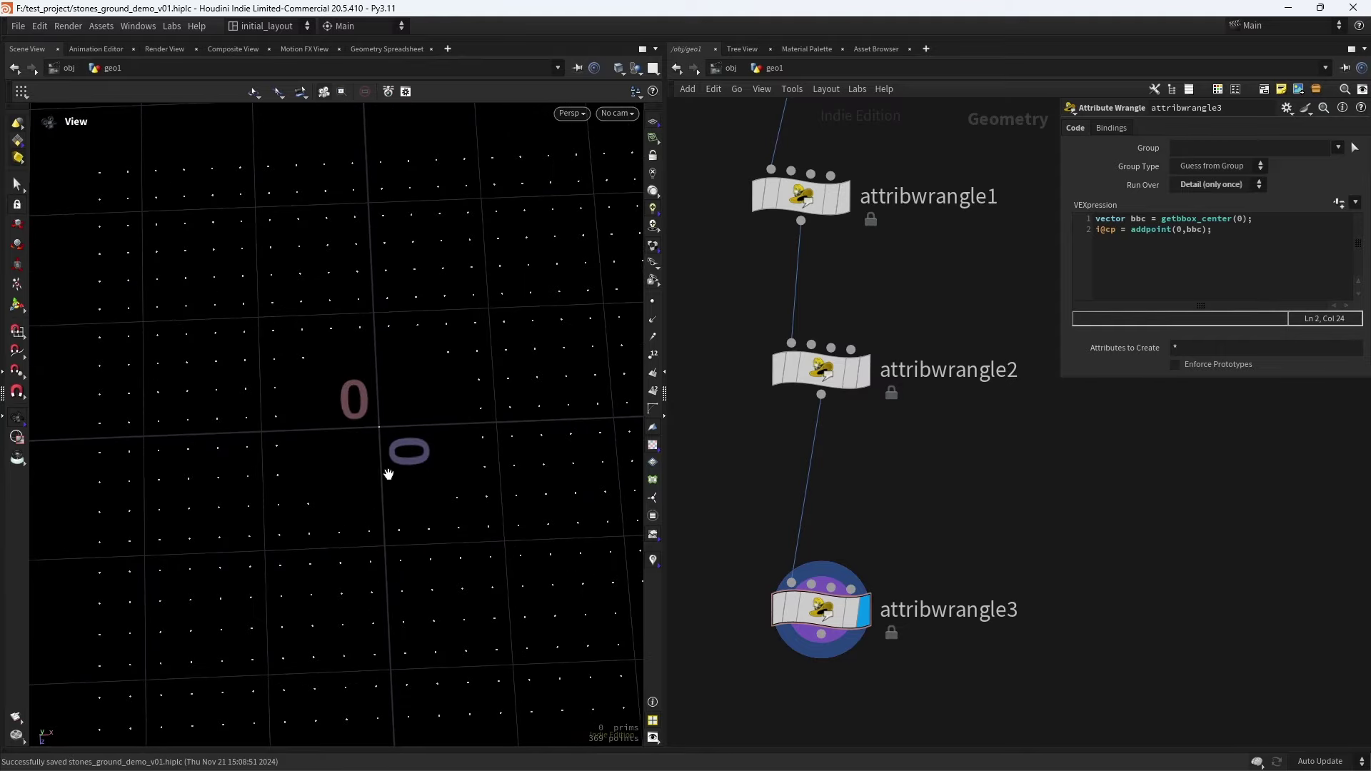
{"action": "scroll", "coordinate": [417, 453], "scroll_direction": "down", "scroll_amount": 3}
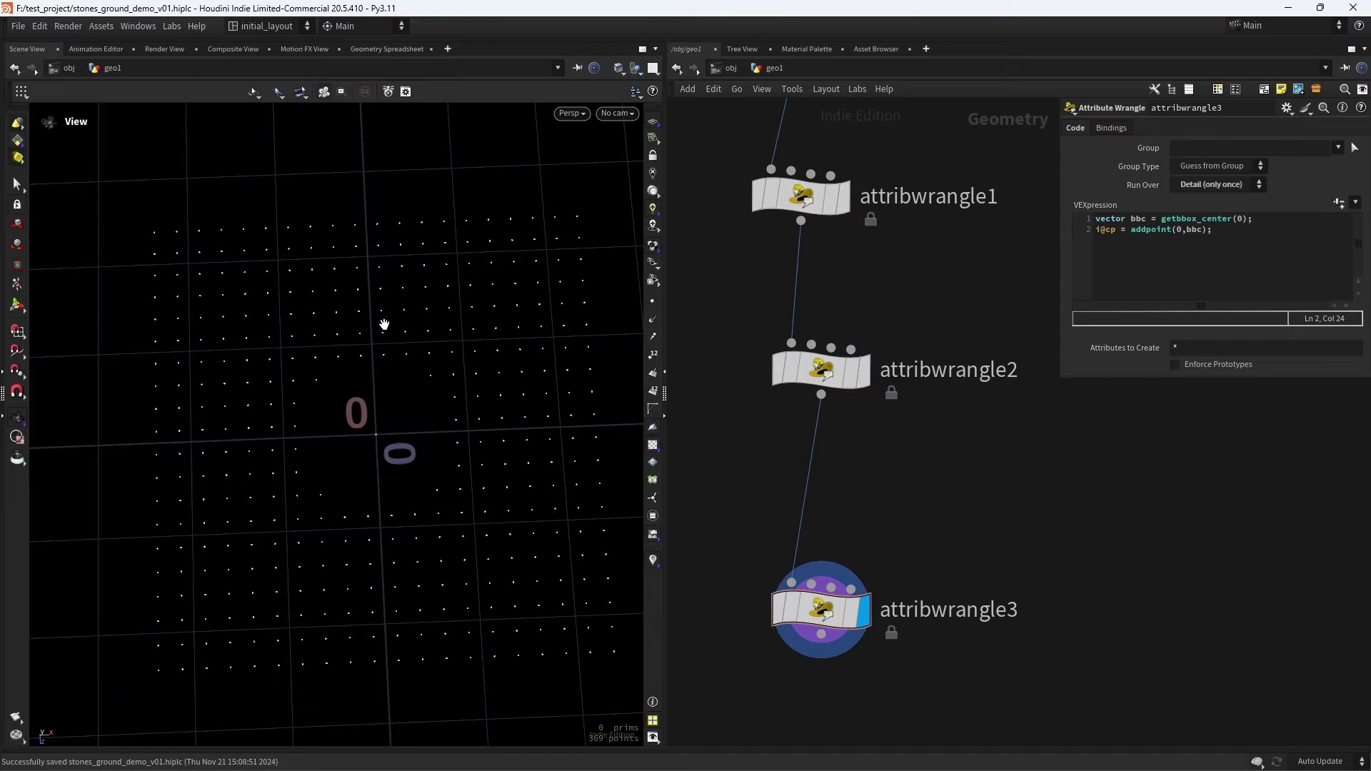
{"action": "scroll", "coordinate": [533, 420], "scroll_direction": "down", "scroll_amount": 3}
{"action": "scroll", "coordinate": [831, 519], "scroll_direction": "down", "scroll_amount": 1}
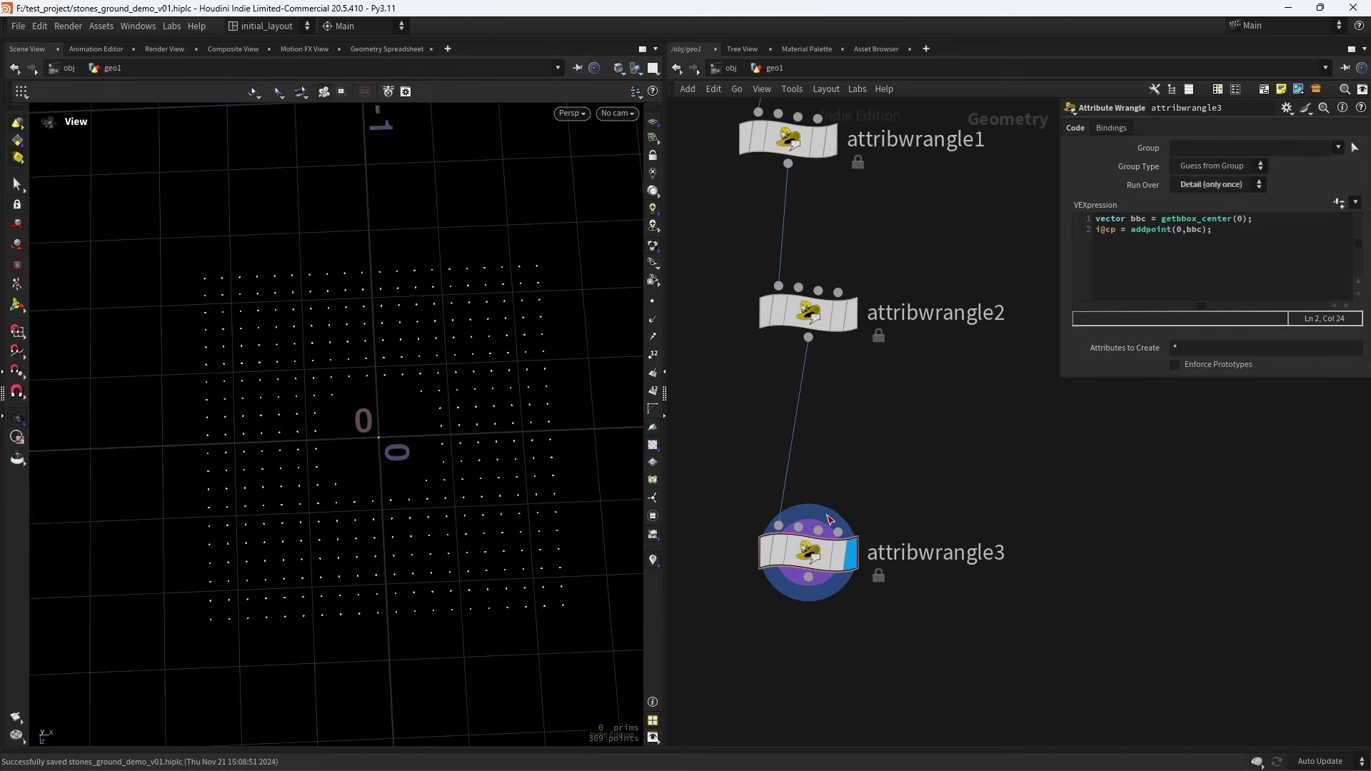
{"action": "scroll", "coordinate": [821, 593], "scroll_direction": "down", "scroll_amount": 1}
Add attribwrangle4 below attribwrangle3 and wire attribwrangle3 into it
{"action": "key", "text": "Tab"}
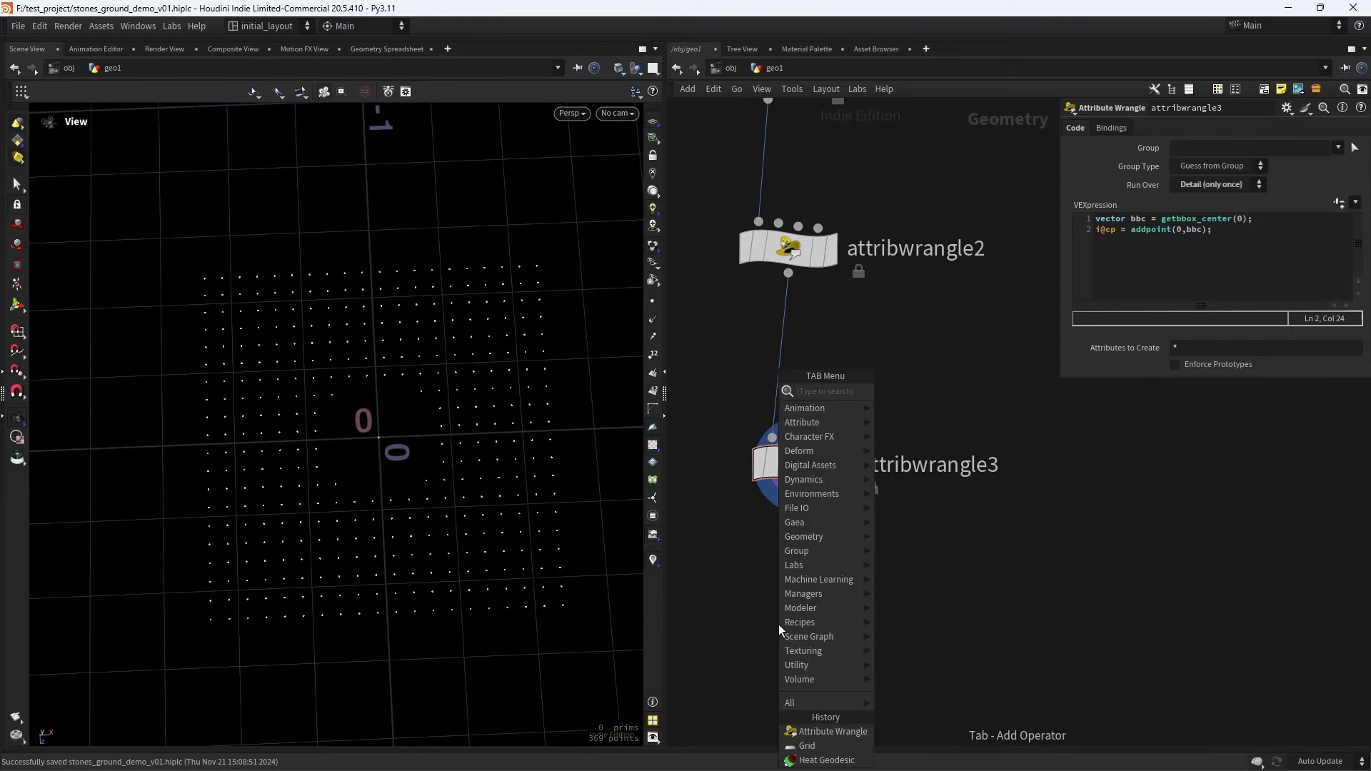
{"action": "left_click", "coordinate": [832, 731]}
{"action": "left_click", "coordinate": [778, 624]}
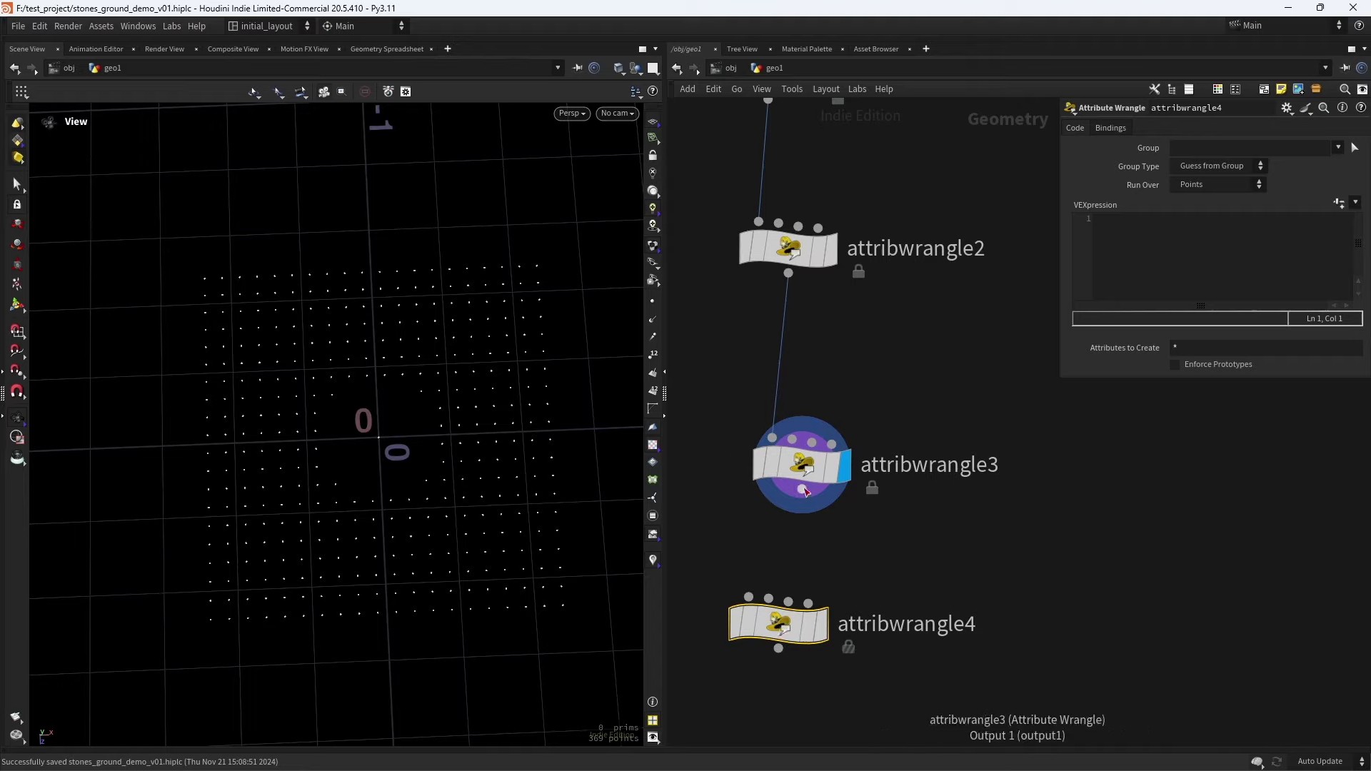
{"action": "left_click_drag", "start_coordinate": [805, 491], "coordinate": [788, 587]}
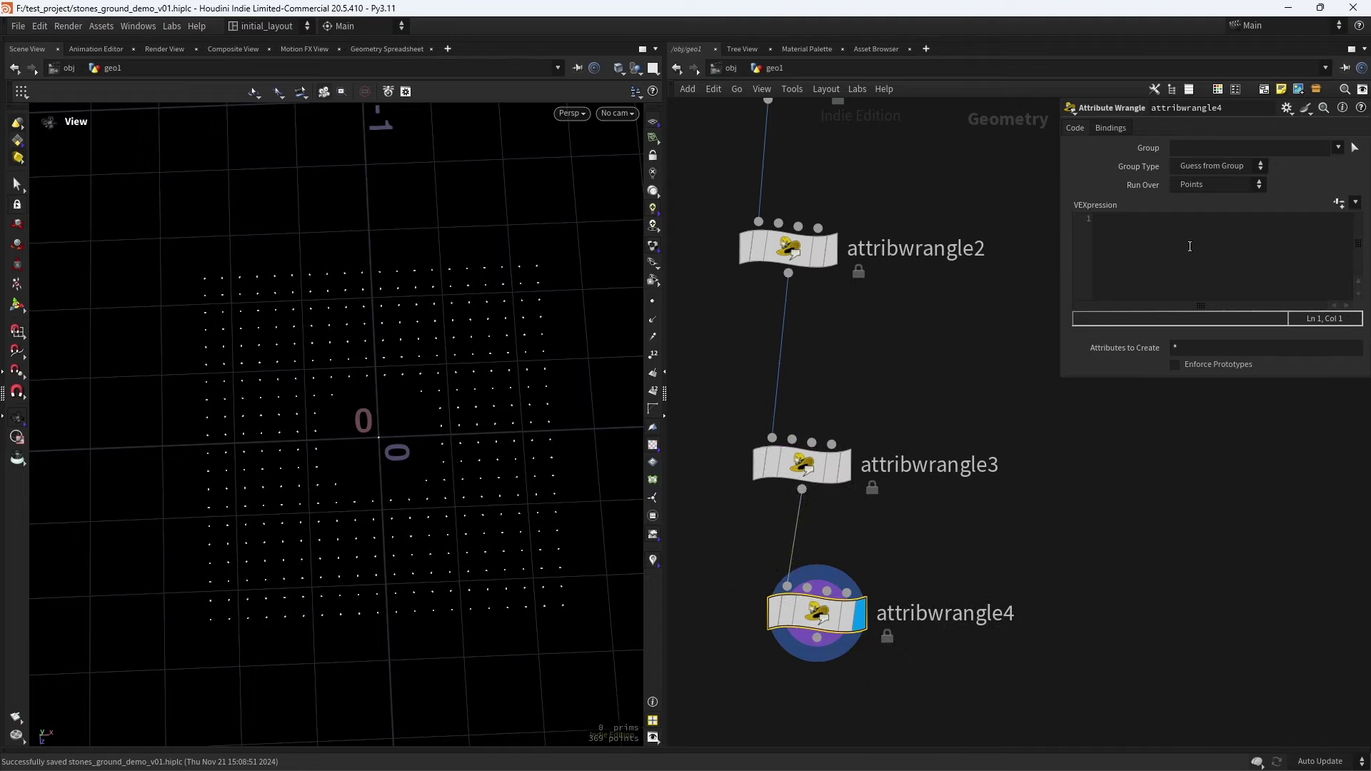
{"action": "left_click", "coordinate": [1190, 246]}
{"action": "type", "text": "i@st"}
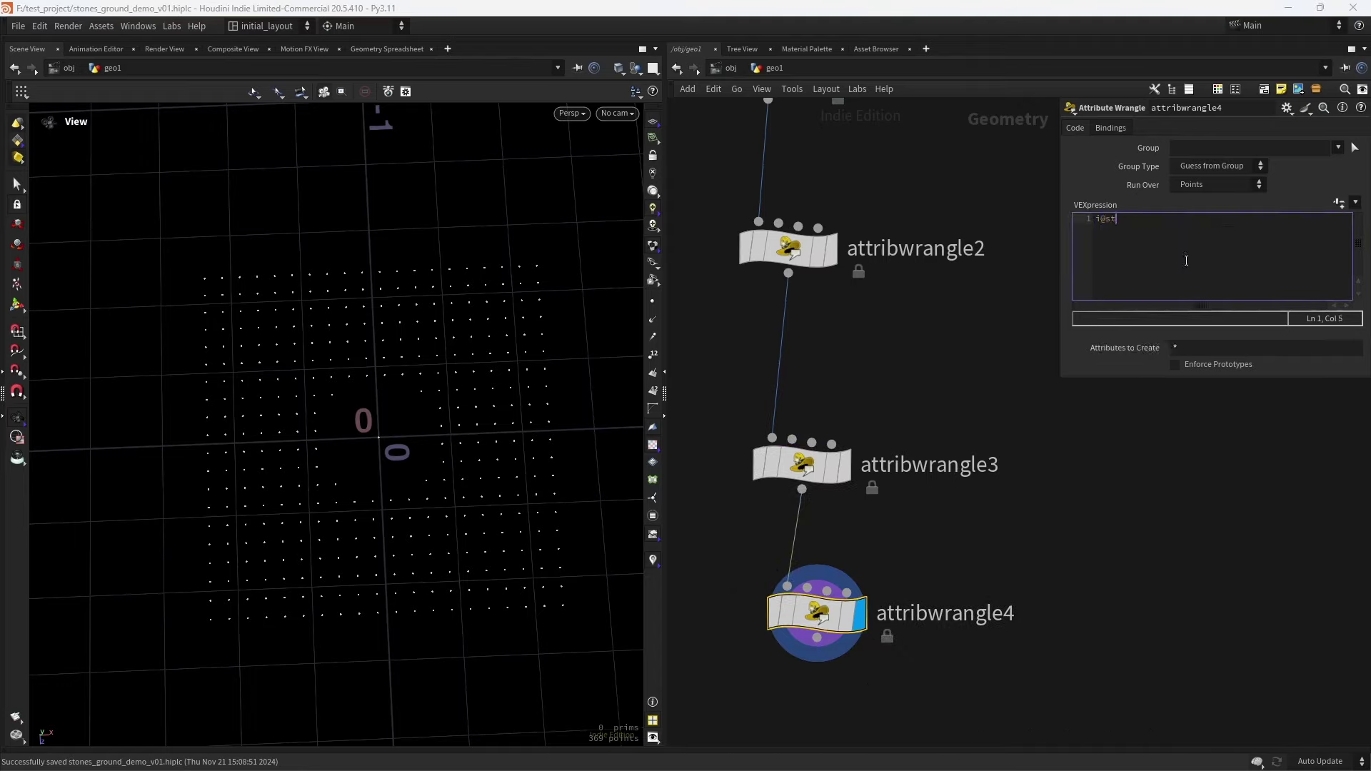
{"action": "type", "text": "amp"}
{"action": "type", "text": " = selct"}
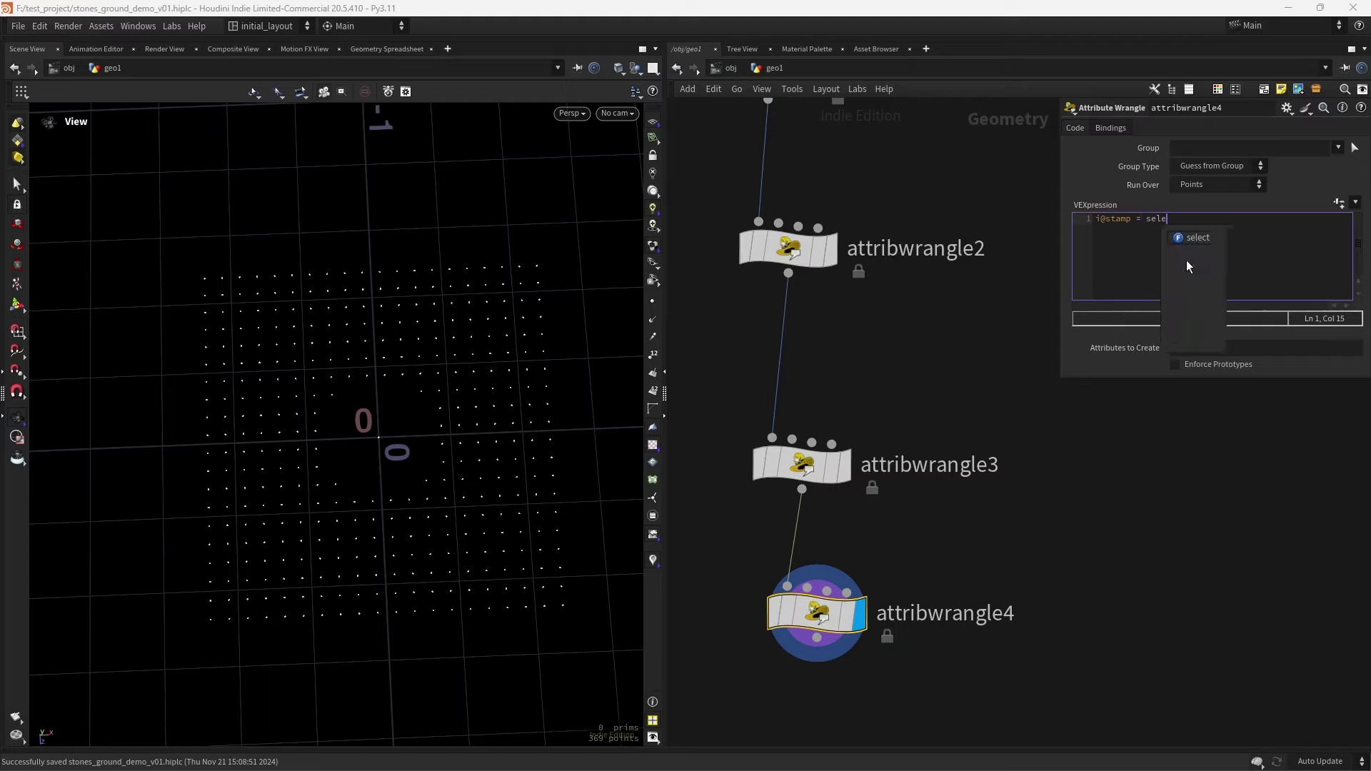
{"action": "key", "text": "Return"}
{"action": "type", "text": "("}
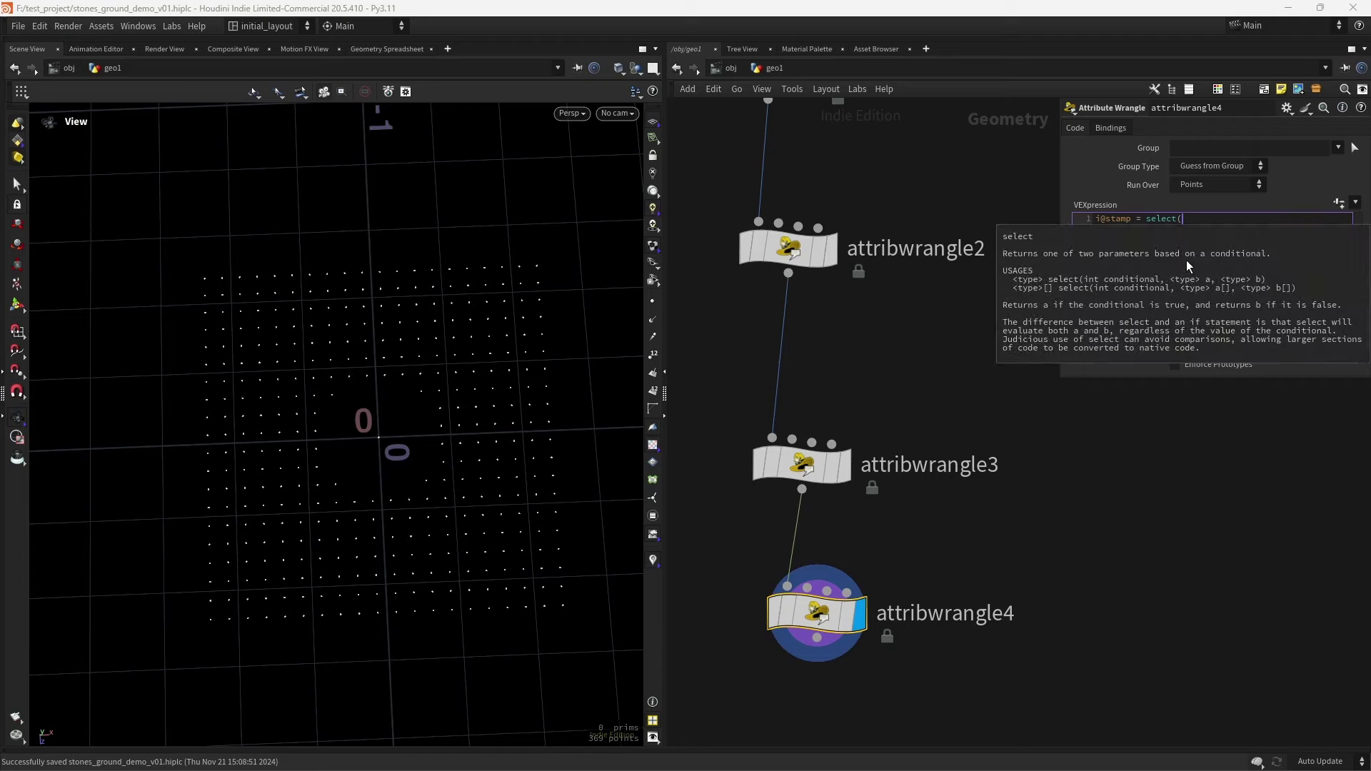
{"action": "type", "text": "@ptnum"}
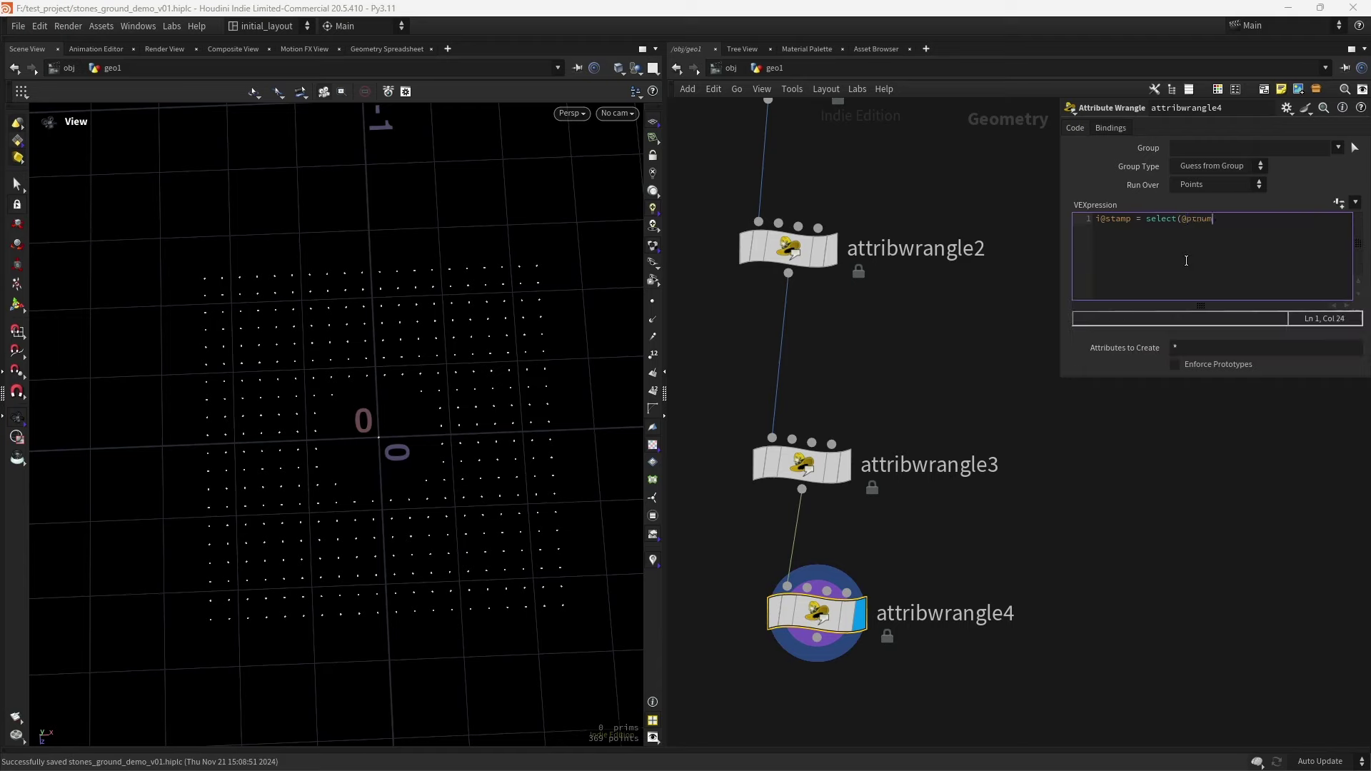
{"action": "type", "text": "==detaio"}
{"action": "type", "text": "()"}
{"action": "type", "text": ",\"ep"}
{"action": "left_click", "coordinate": [1297, 220]}
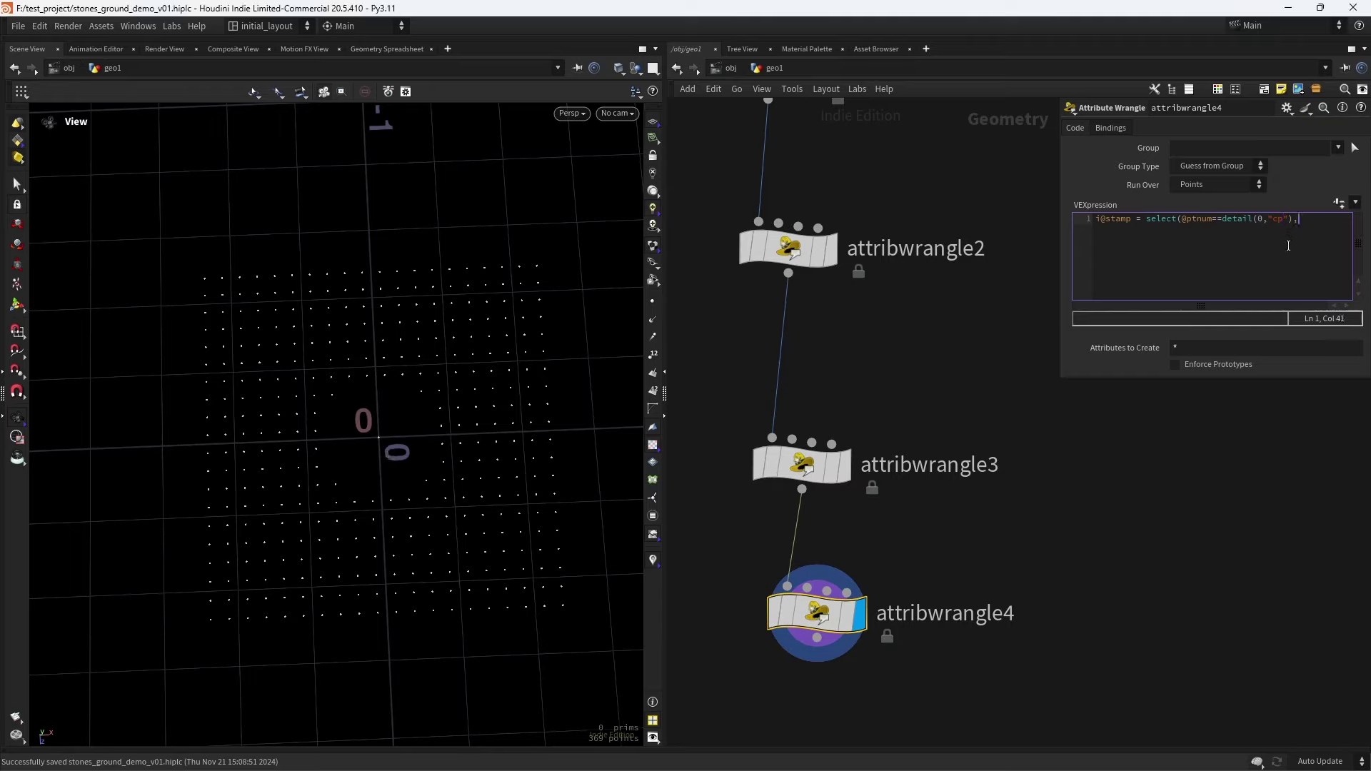
{"action": "type", "text": ",1,0);"}
Show the stamp attribute as Text-style Marker labels on the points
{"action": "middle_click", "coordinate": [775, 613]}
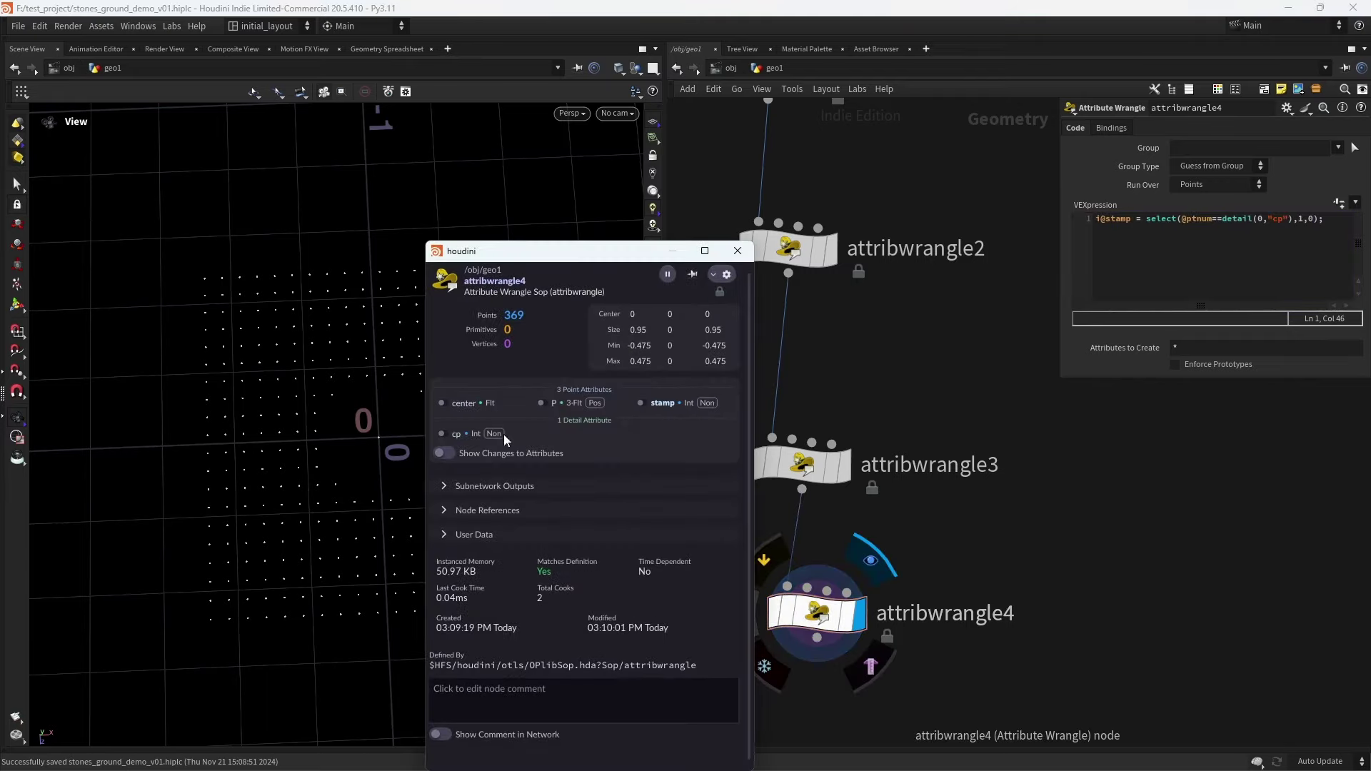
{"action": "left_click", "coordinate": [642, 404]}
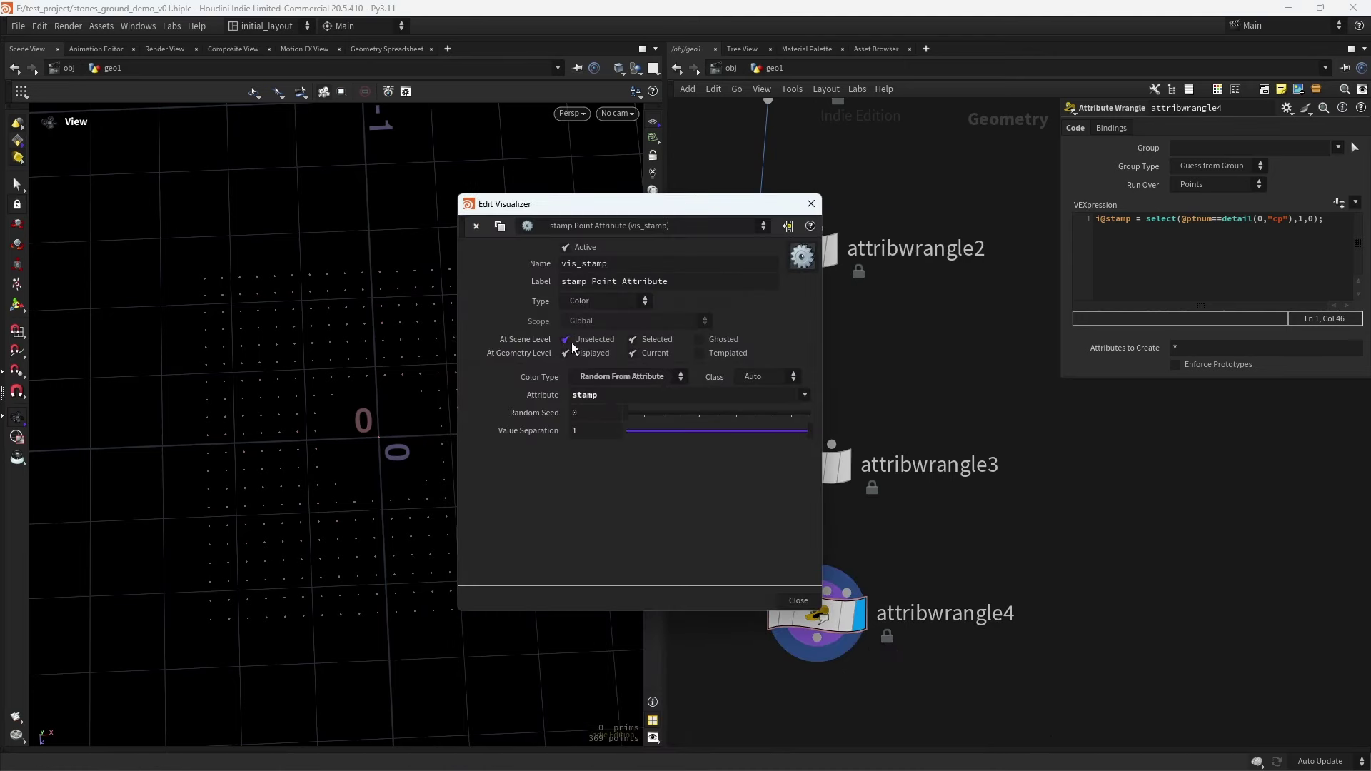
{"action": "left_click", "coordinate": [612, 377]}
{"action": "left_click", "coordinate": [608, 347]}
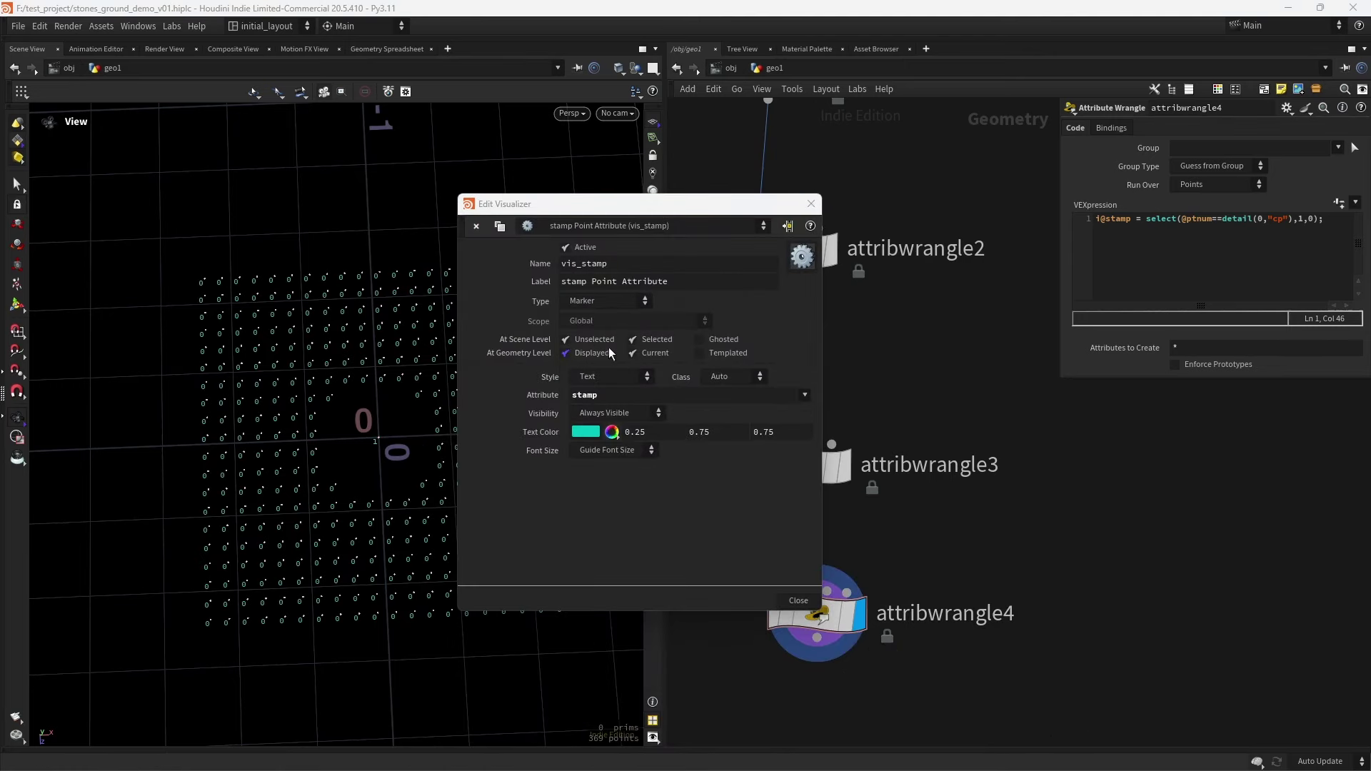
{"action": "left_click", "coordinate": [811, 203]}
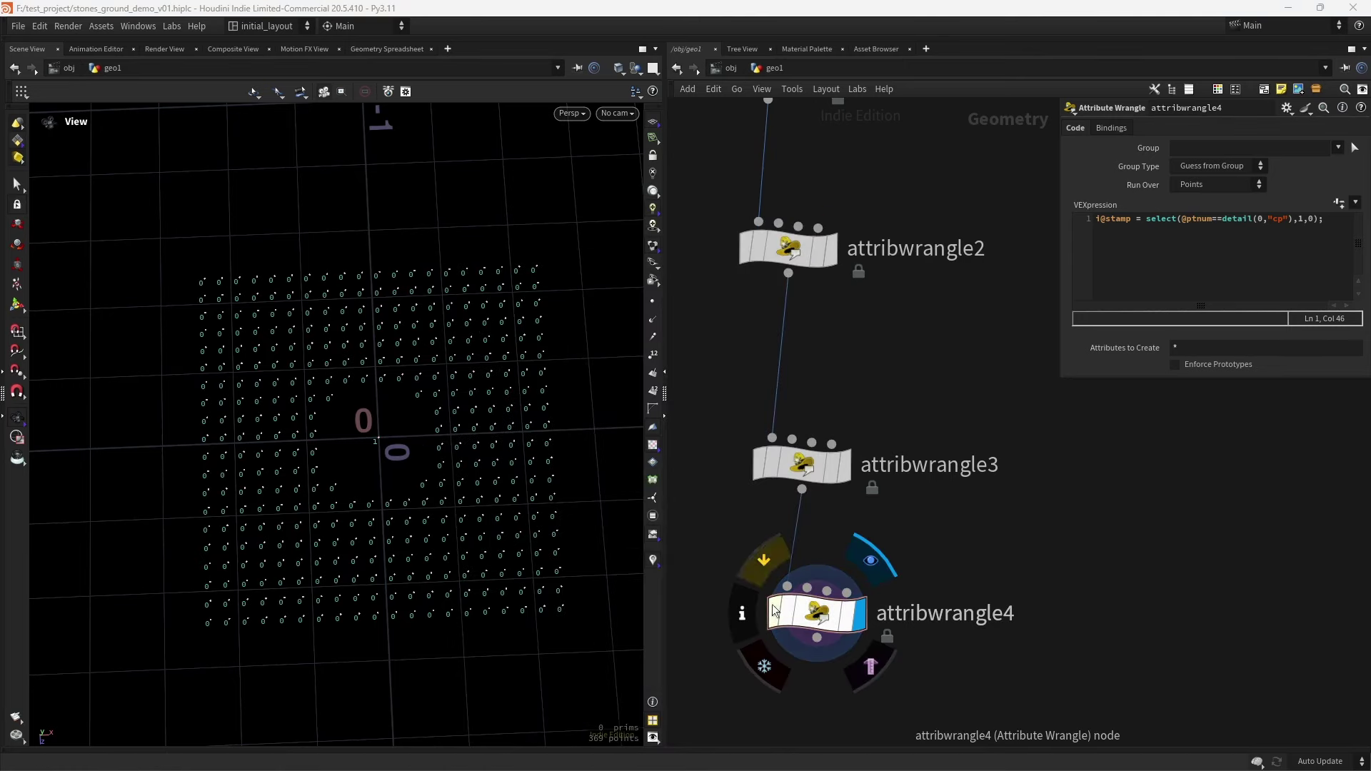
Recheck attribwrangle4's node info and save the scene
{"action": "middle_click", "coordinate": [814, 614]}
{"action": "middle_click_drag", "start_coordinate": [884, 368], "coordinate": [885, 198]}
{"action": "key", "text": "ctrl+s"}
{"action": "scroll", "coordinate": [452, 500], "scroll_direction": "down", "scroll_amount": 3}
Move attribwrangle4 lower and tidy the nodes into an aligned column
{"action": "scroll", "coordinate": [417, 491], "scroll_direction": "up", "scroll_amount": 2}
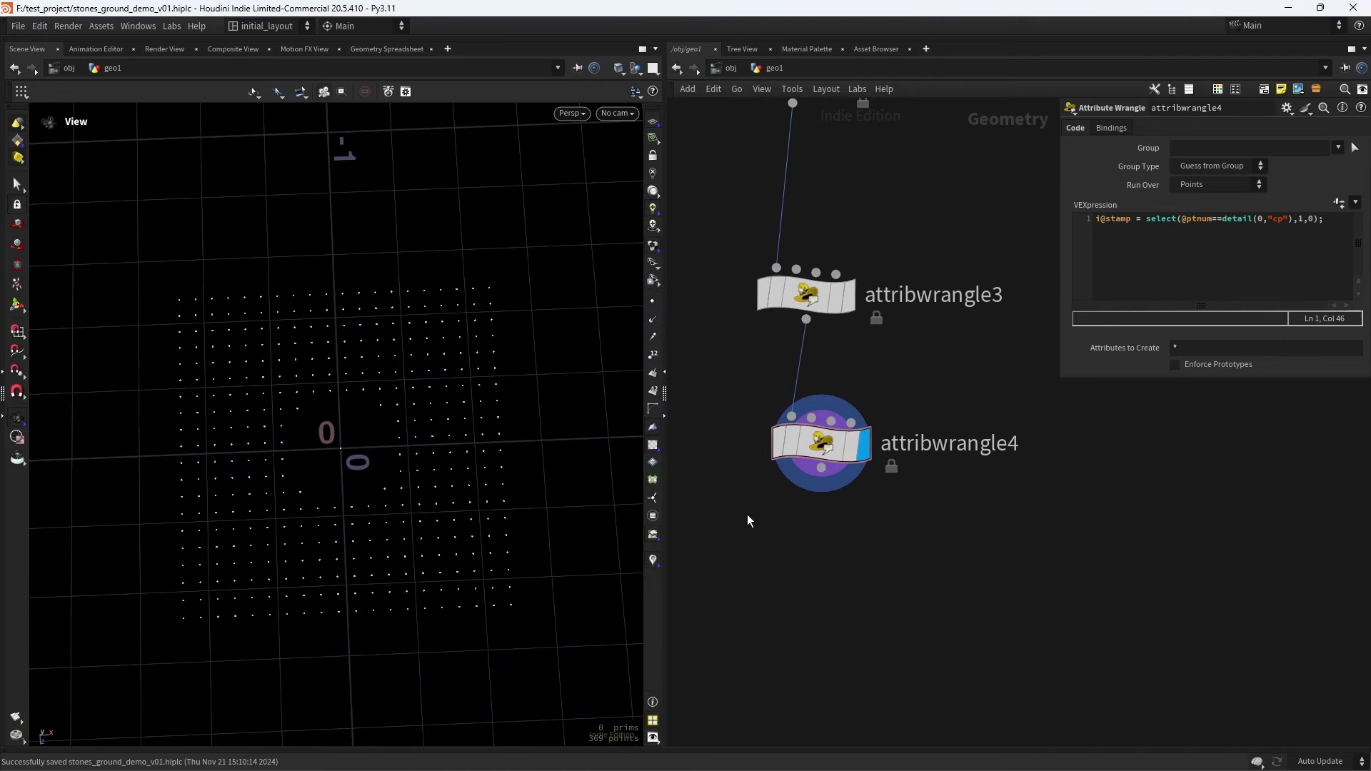
{"action": "left_click_drag", "start_coordinate": [815, 465], "coordinate": [825, 533]}
{"action": "key", "text": "l"}
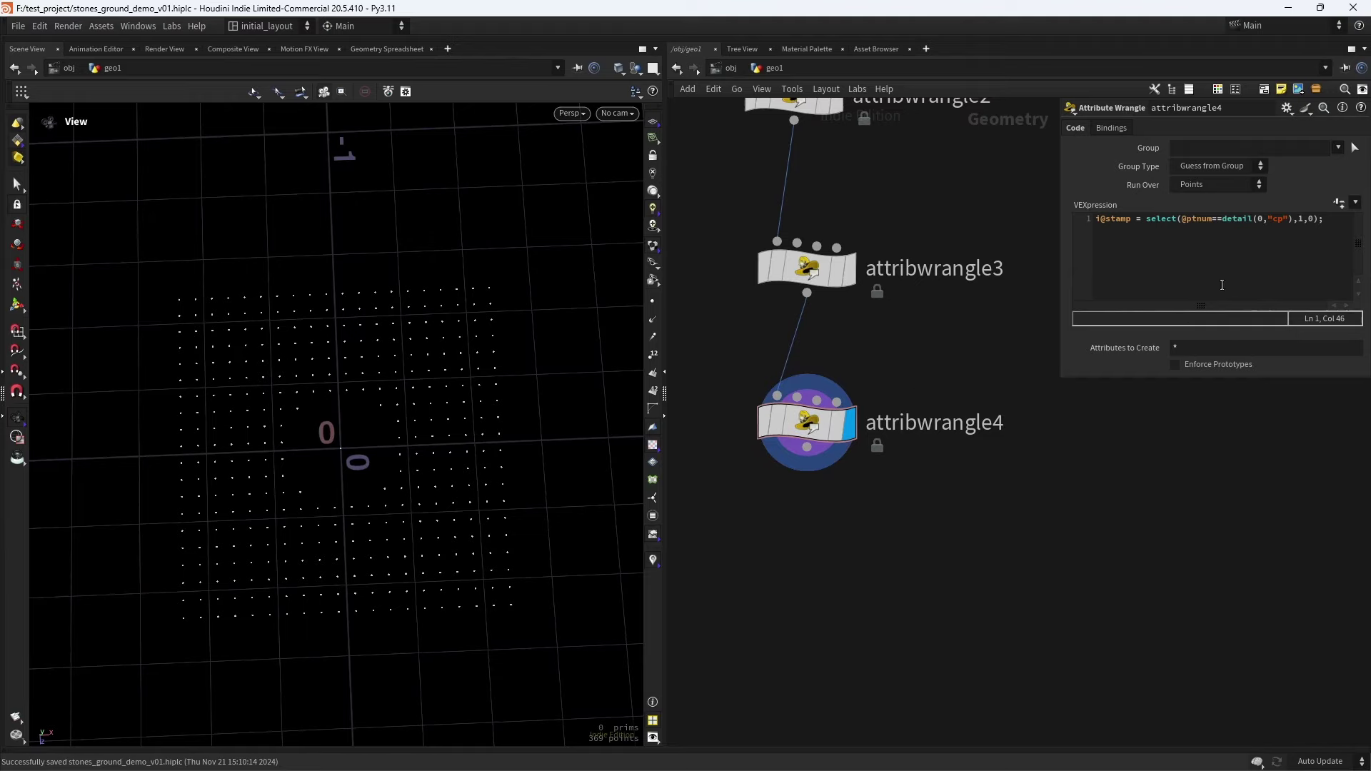
Duplicate the stamp code line as a second line assigning f@pscale
{"action": "left_click_drag", "start_coordinate": [1325, 218], "coordinate": [1038, 221]}
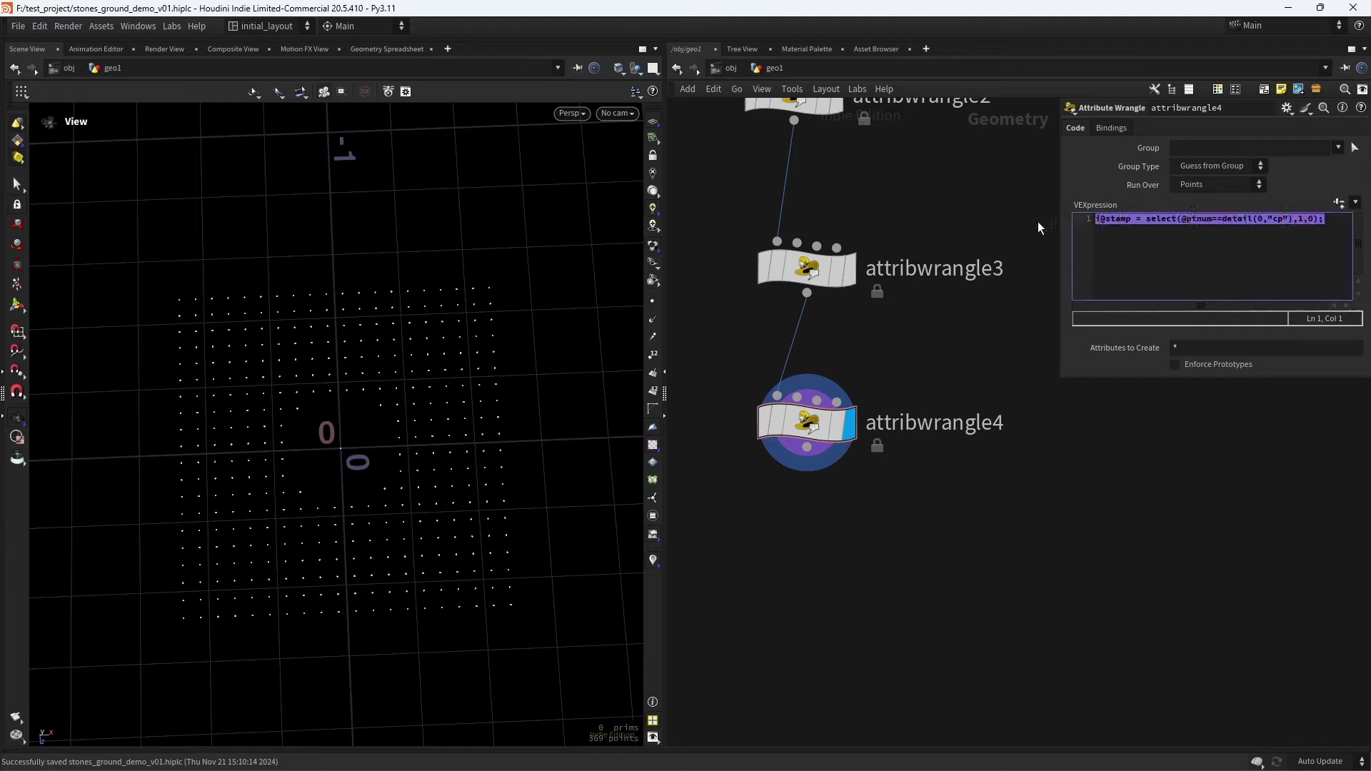
{"action": "key", "text": "ctrl+c"}
{"action": "key", "text": "End"}
{"action": "key", "text": "Return"}
{"action": "key", "text": "ctrl+v"}
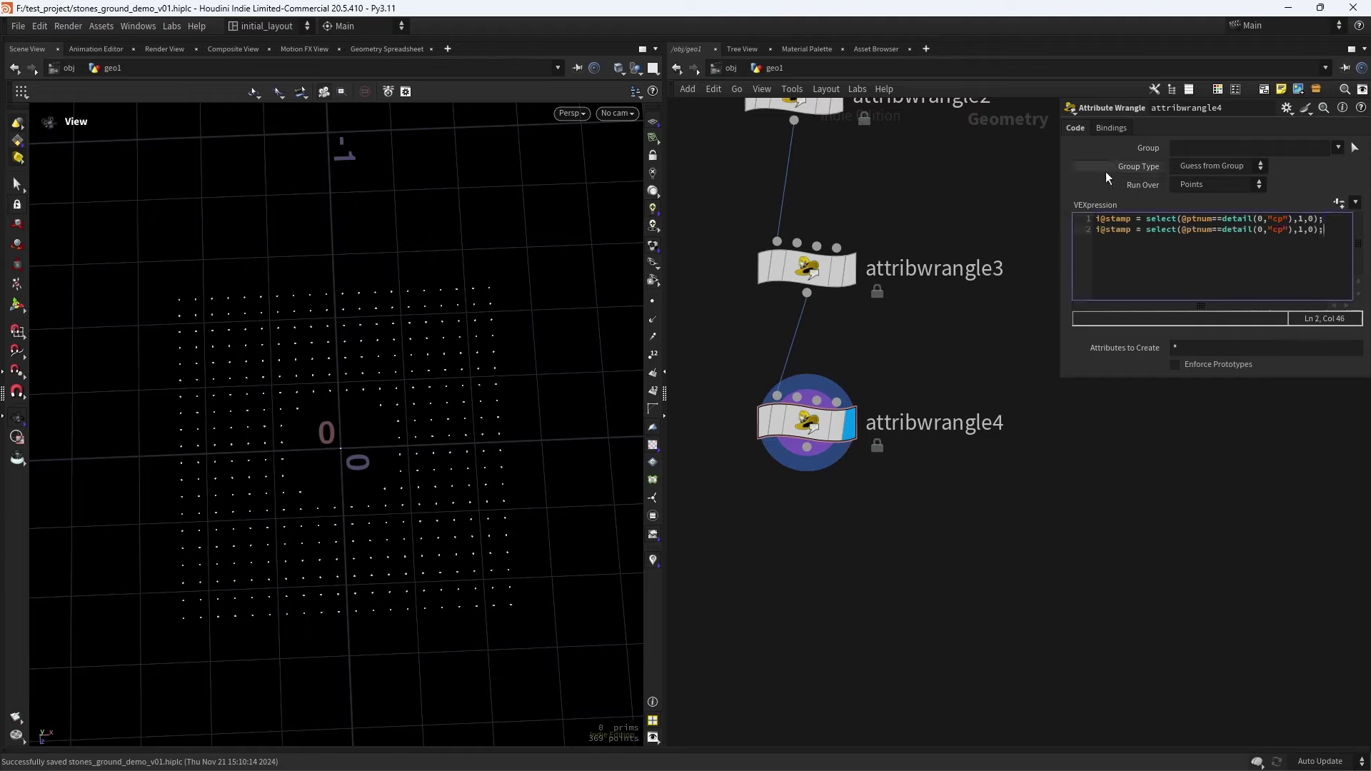
{"action": "double_click", "coordinate": [1127, 230]}
{"action": "type", "text": "f@psc"}
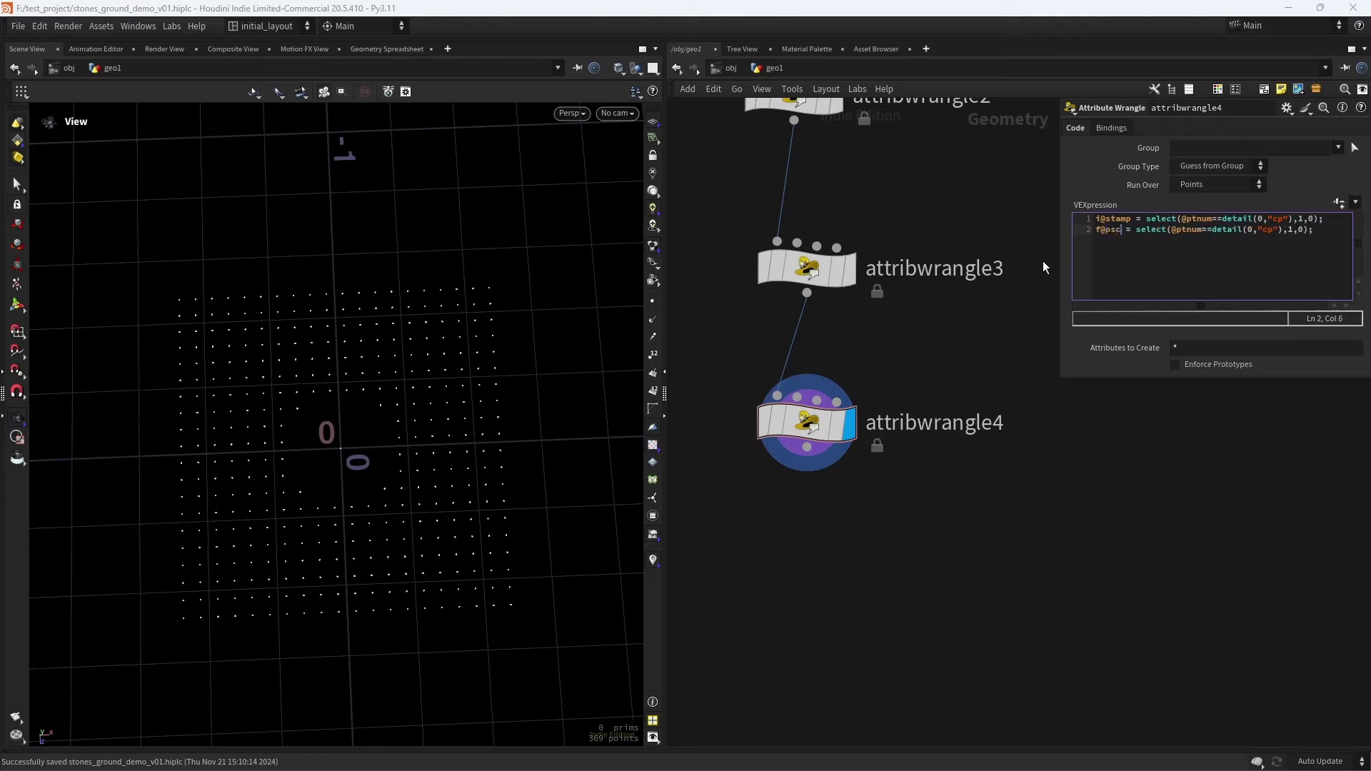
{"action": "type", "text": "ale"}
Set the pscale results to 5 for the cp point and 1 for all others
{"action": "left_click_drag", "start_coordinate": [1062, 222], "coordinate": [952, 221]}
{"action": "double_click", "coordinate": [1200, 229]}
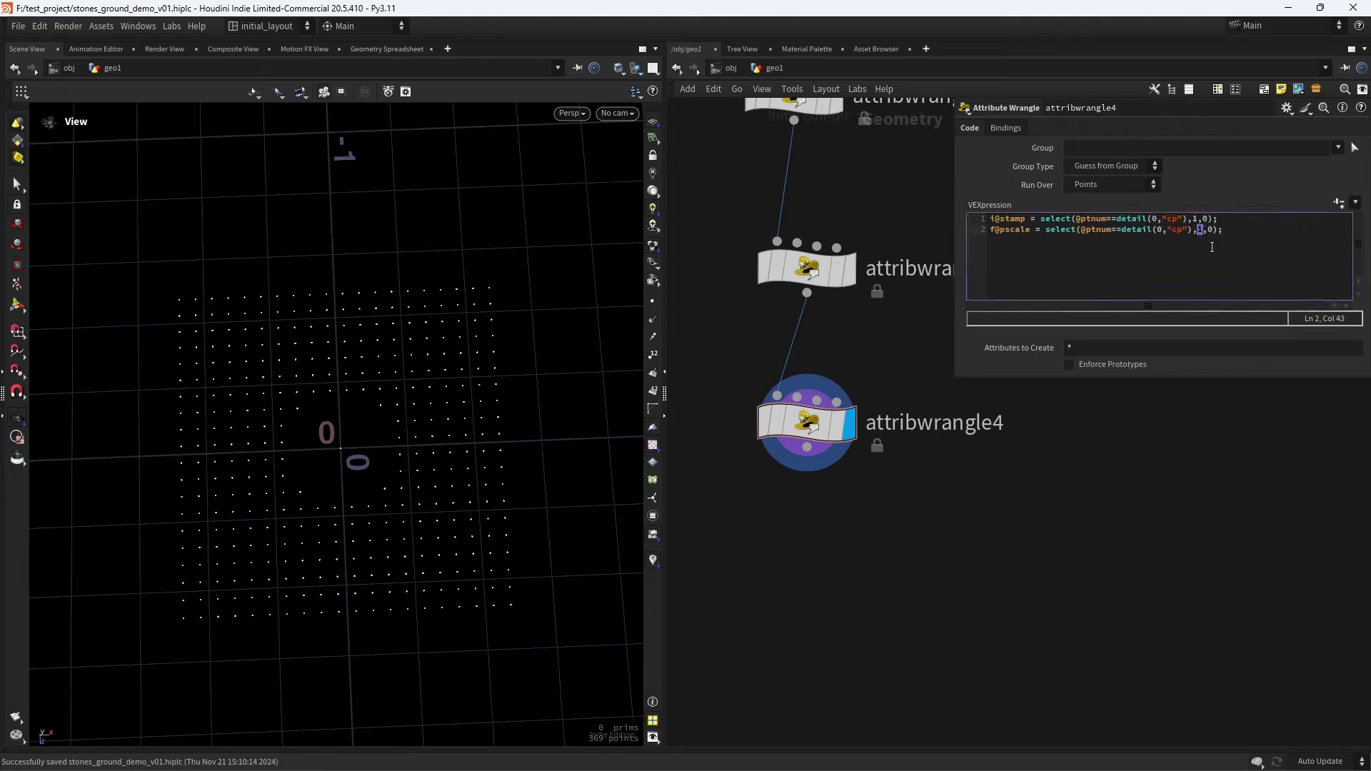
{"action": "type", "text": "5"}
{"action": "double_click", "coordinate": [1212, 229]}
{"action": "type", "text": "1"}
{"action": "scroll", "coordinate": [414, 522], "scroll_direction": "down", "scroll_amount": 2}
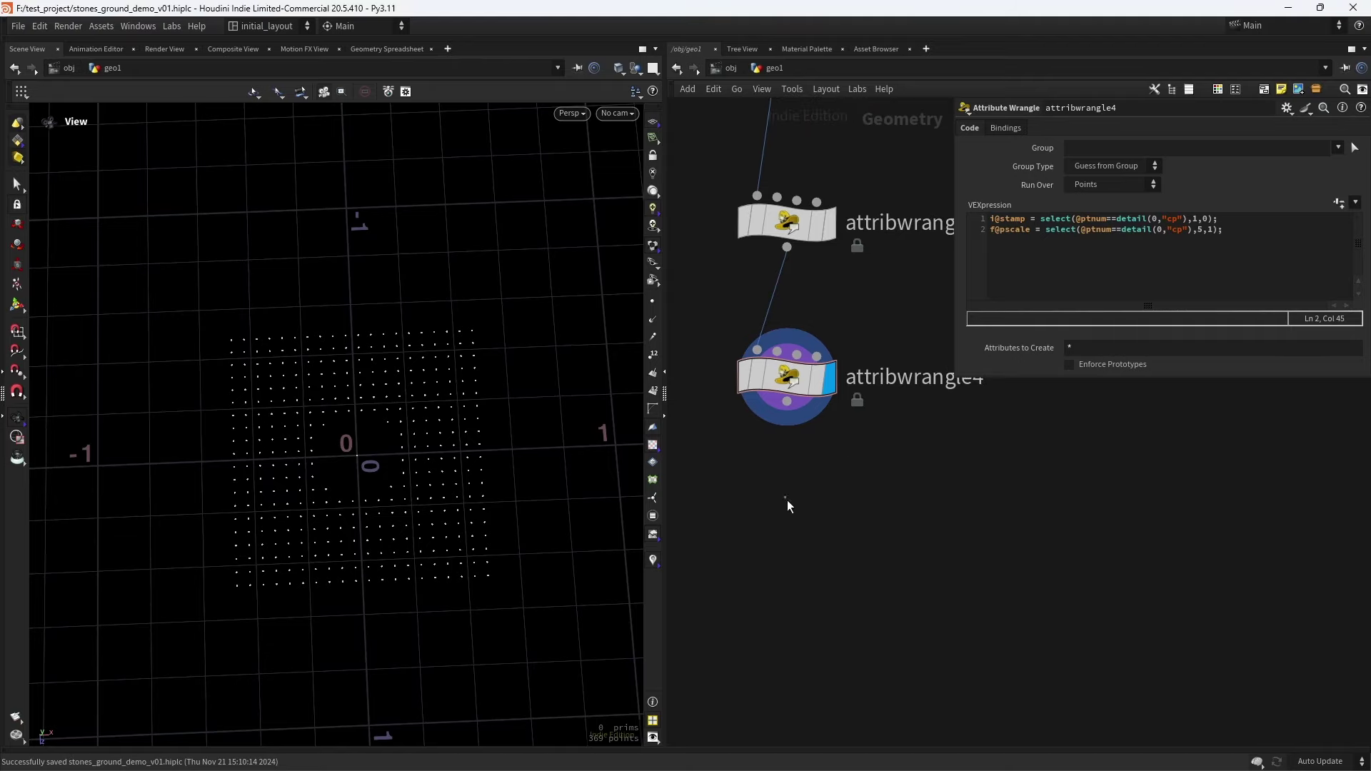
{"action": "key", "text": "Tab"}
Add attribwrangle5 below attribwrangle4 and lay out all five wrangles in a column
{"action": "type", "text": "attwr"}
{"action": "key", "text": "Return"}
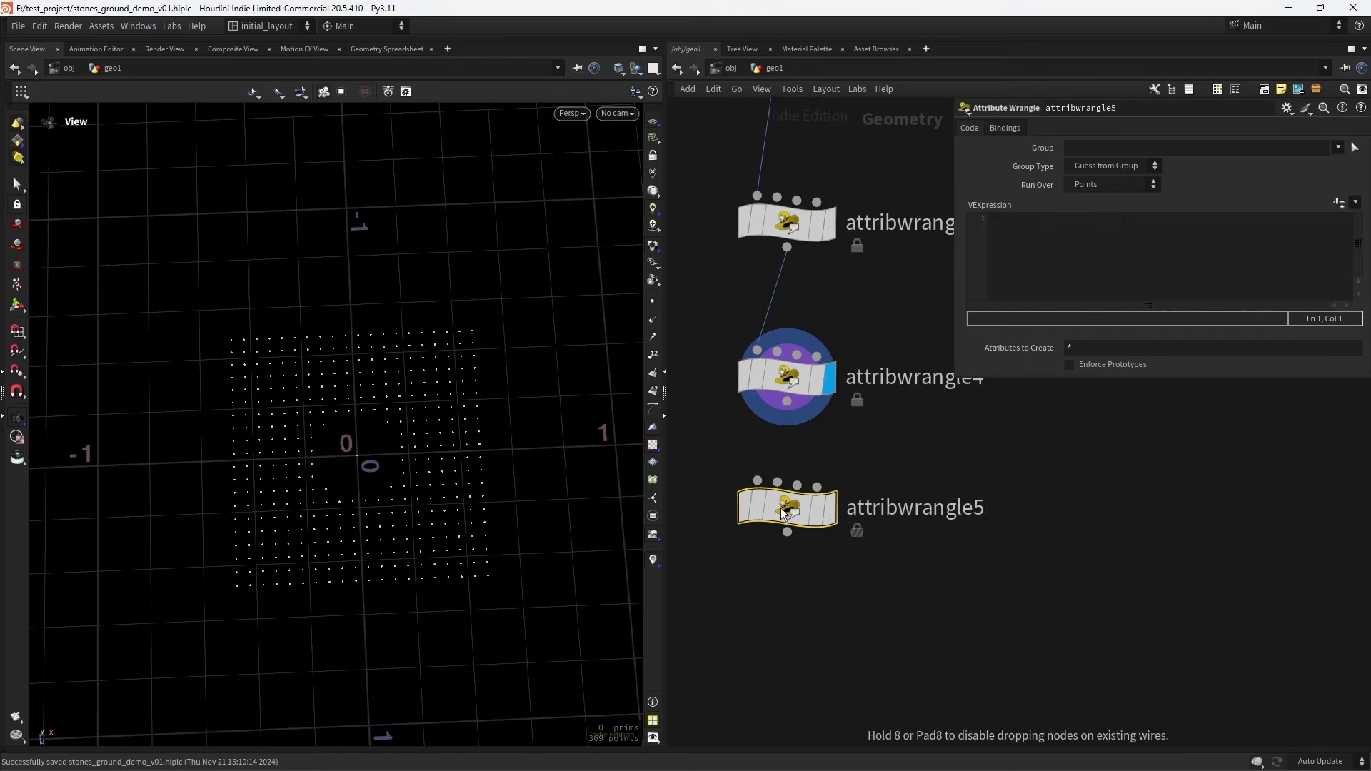
{"action": "left_click", "coordinate": [786, 509]}
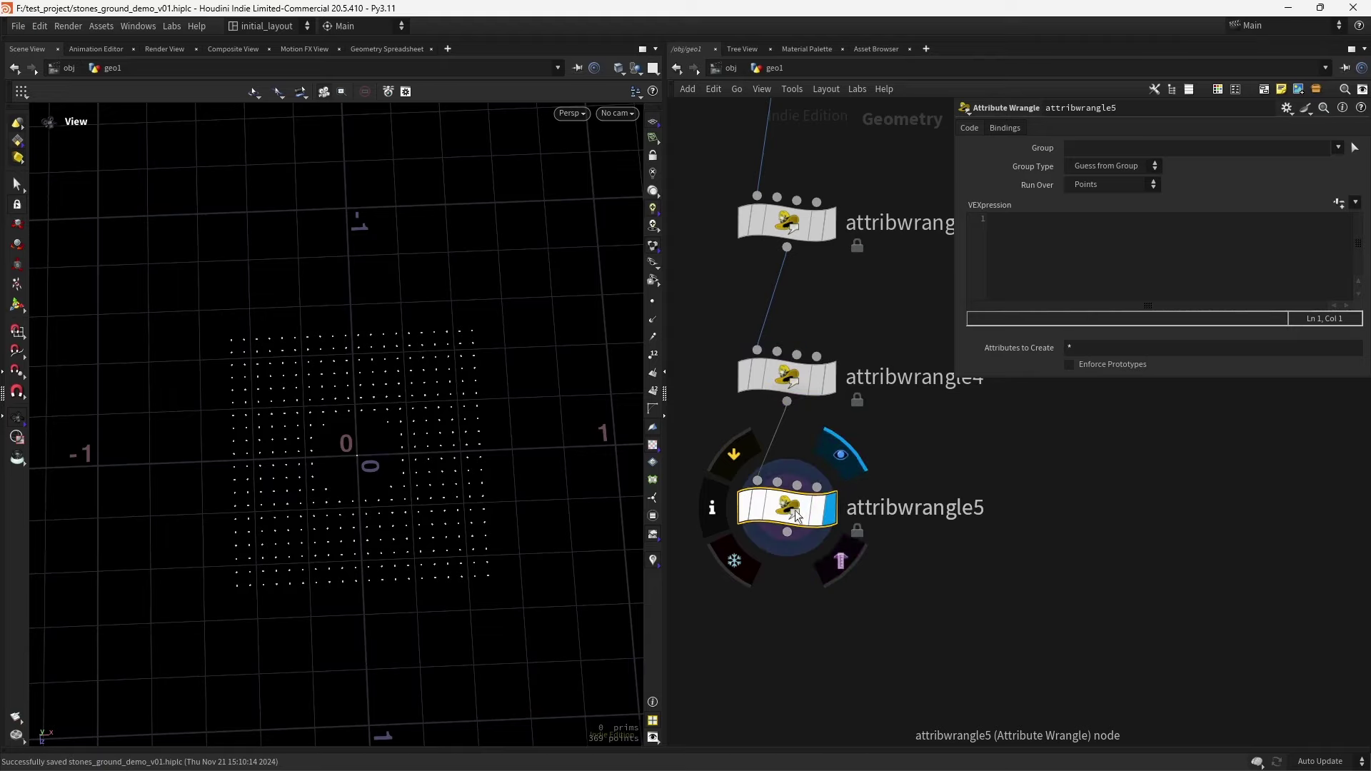
{"action": "scroll", "coordinate": [834, 392], "scroll_direction": "down", "scroll_amount": 4}
{"action": "middle_click_drag", "start_coordinate": [863, 355], "coordinate": [841, 423]}
{"action": "left_click_drag", "start_coordinate": [729, 208], "coordinate": [839, 521]}
{"action": "key", "text": "l"}
In attribwrangle5, type the i@group_rand_pts expression comparing rand with chi("seed") against chf("treshold")
{"action": "left_click", "coordinate": [838, 465]}
{"action": "scroll", "coordinate": [829, 450], "scroll_direction": "up", "scroll_amount": 3}
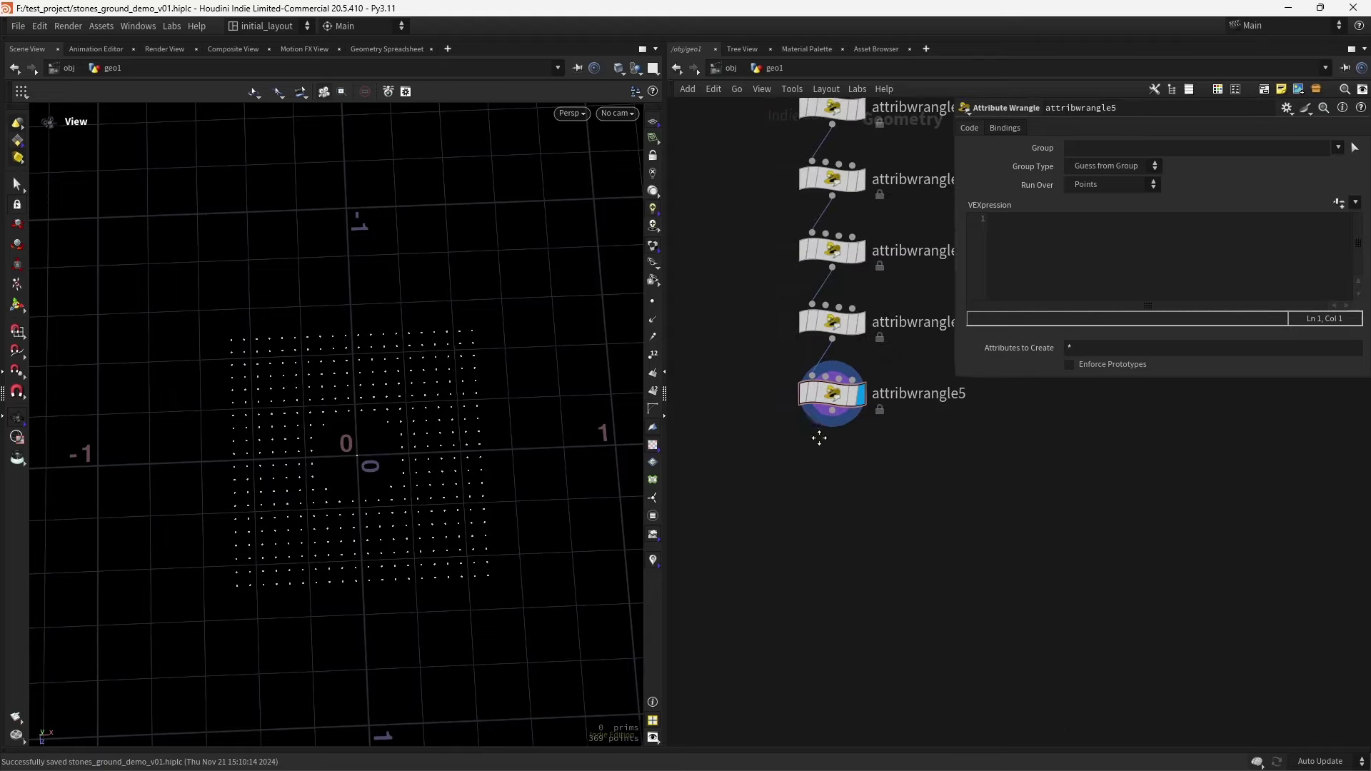
{"action": "left_click", "coordinate": [1018, 262]}
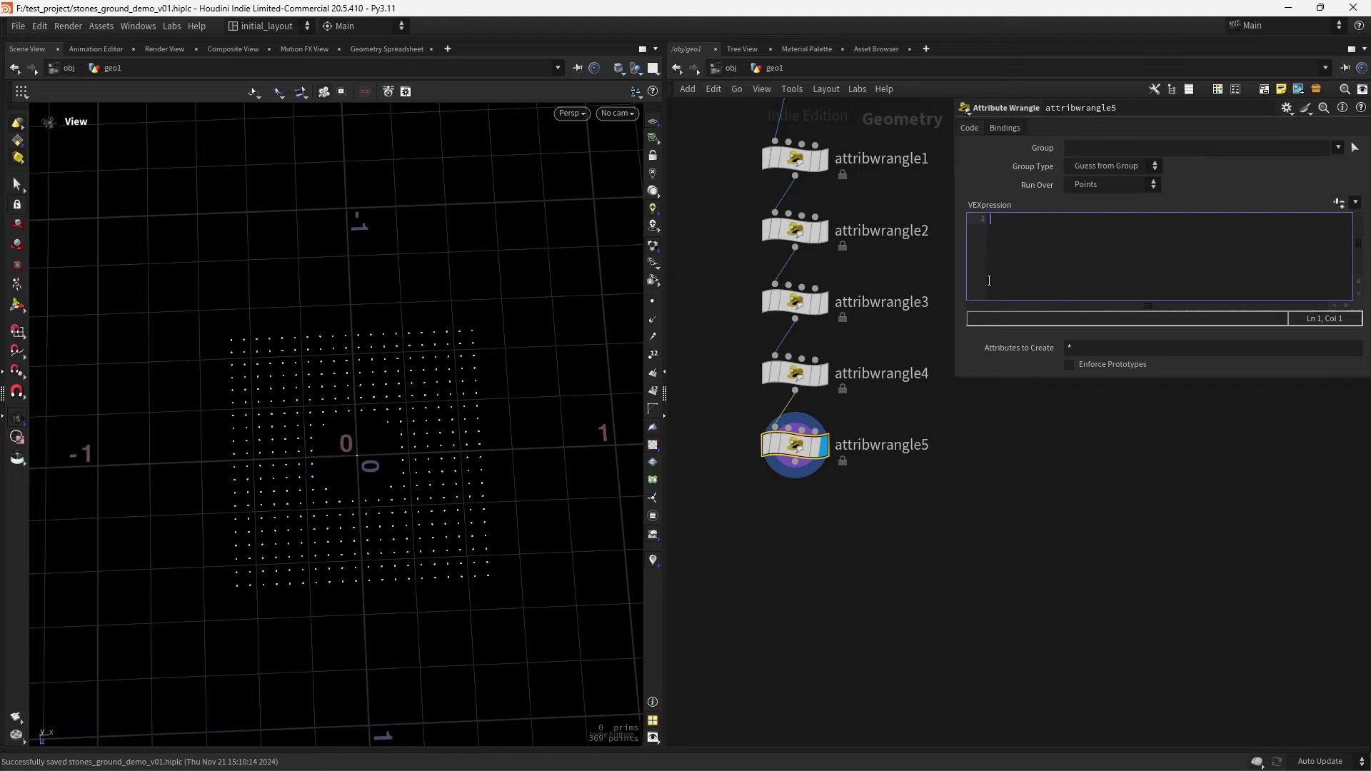
{"action": "type", "text": "i@gr"}
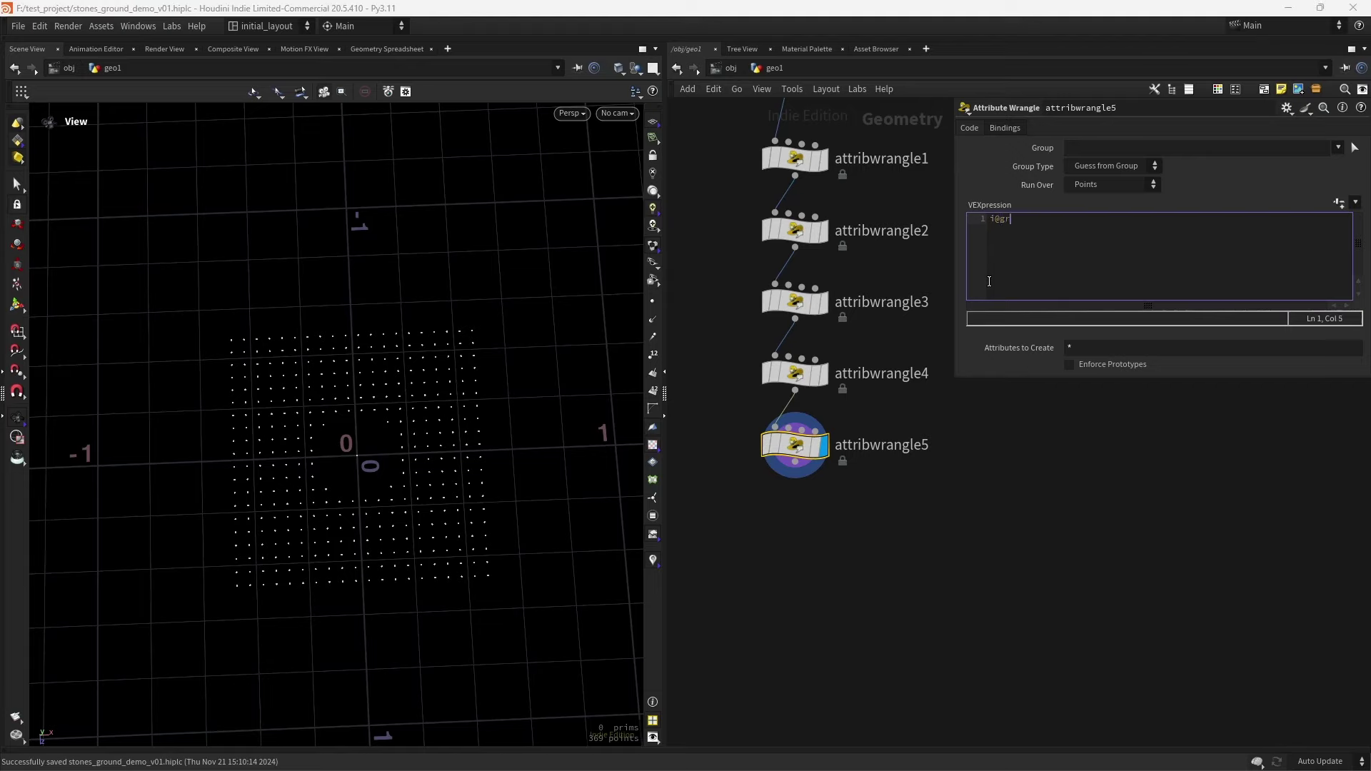
{"action": "type", "text": "oup_rand_pts = rand()@ptnum,chi()"}
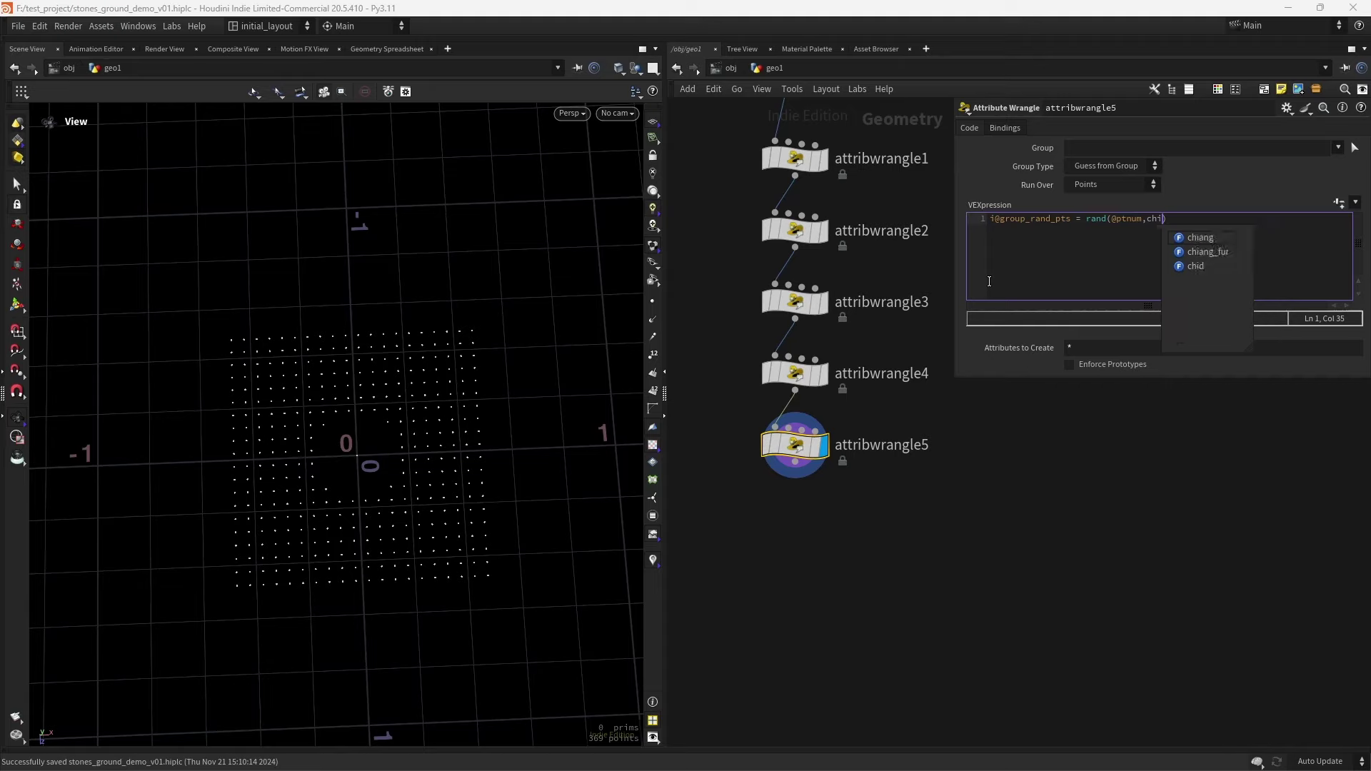
{"action": "type", "text": "\""}
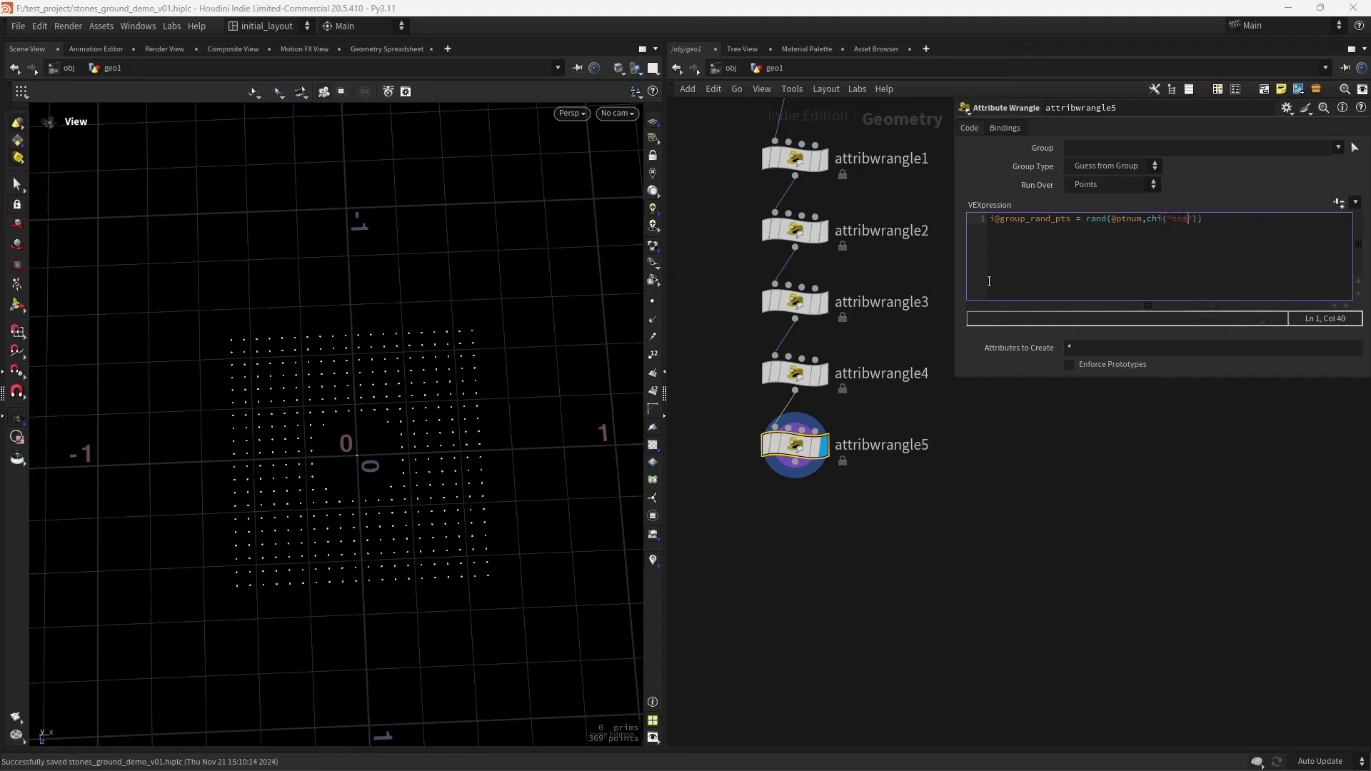
{"action": "type", "text": "seed\"))<chf()\"treshold\");"}
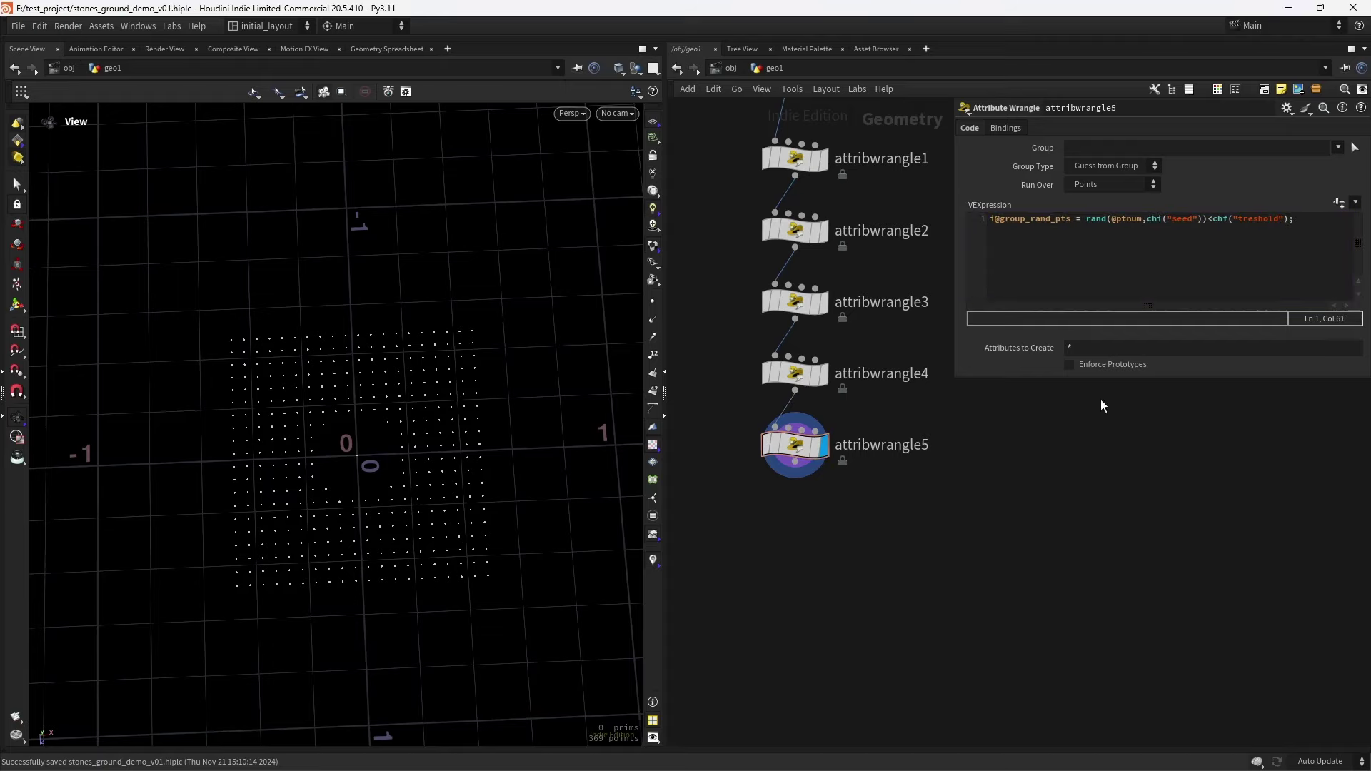
Create the Seed and Treshold spare parameters and set Output Selection Group to rand_pts
{"action": "left_click", "coordinate": [1339, 205]}
{"action": "left_click_drag", "start_coordinate": [1030, 255], "coordinate": [1070, 255]}
{"action": "key", "text": "ctrl+c"}
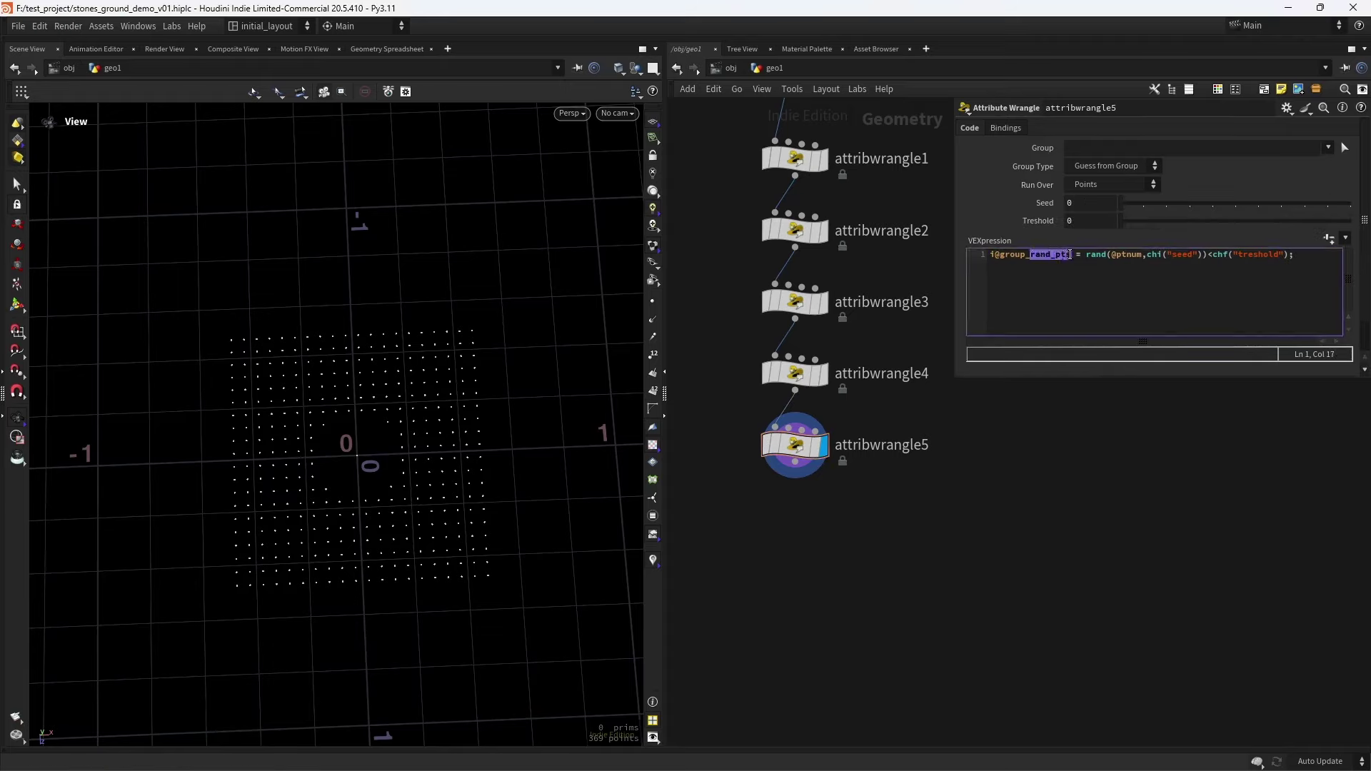
{"action": "left_click", "coordinate": [1006, 127]}
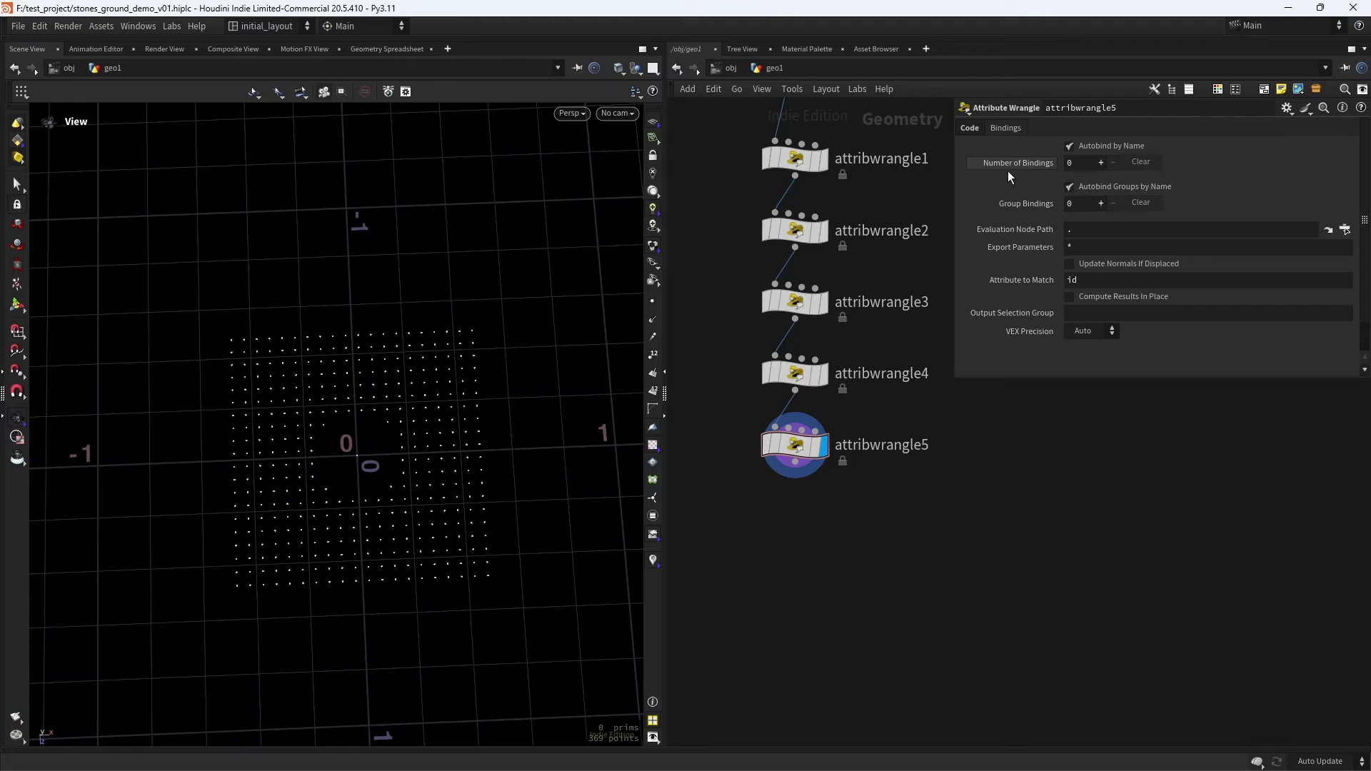
{"action": "left_click", "coordinate": [1103, 312]}
{"action": "key", "text": "ctrl+v"}
{"action": "key", "text": "Return"}
{"action": "left_click", "coordinate": [969, 128]}
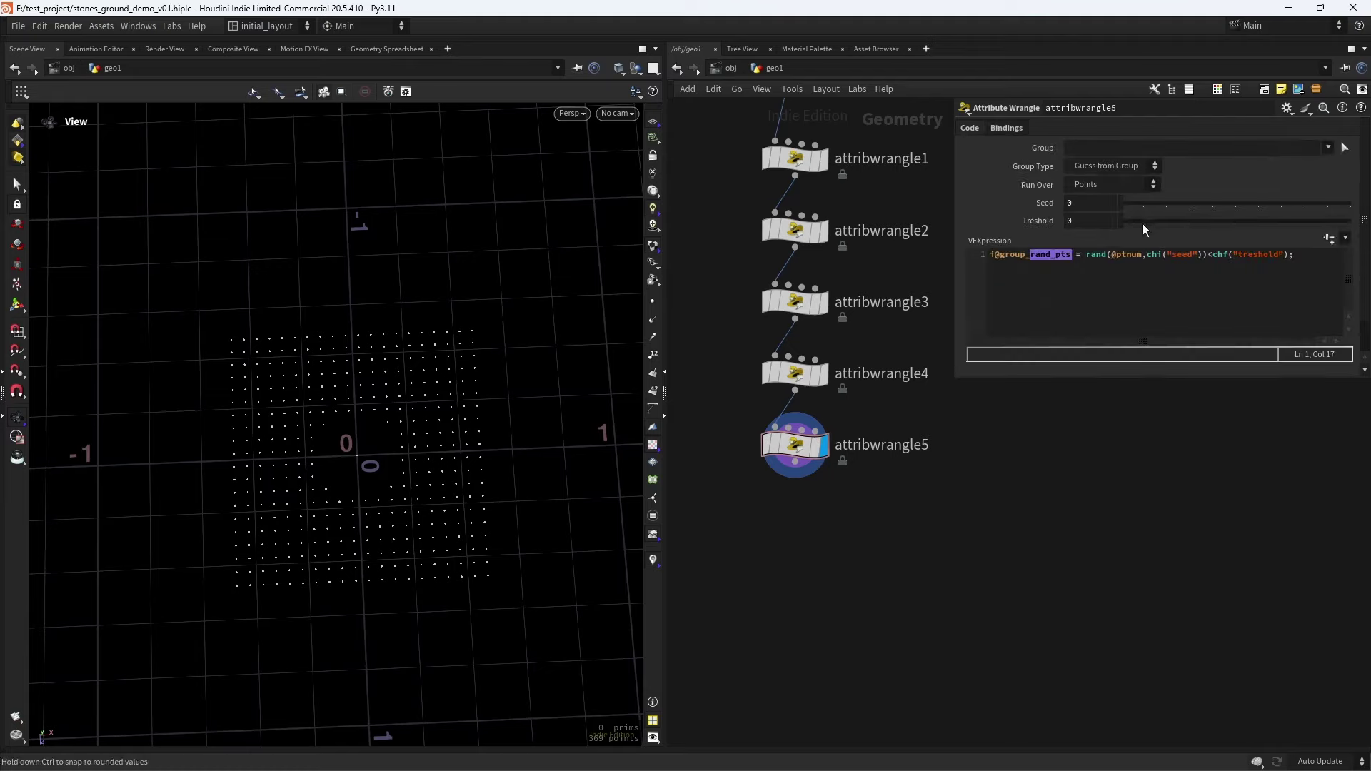
Raise the Treshold value to 0.272 so more points are grouped
{"action": "left_click_drag", "start_coordinate": [1143, 224], "coordinate": [1180, 236]}
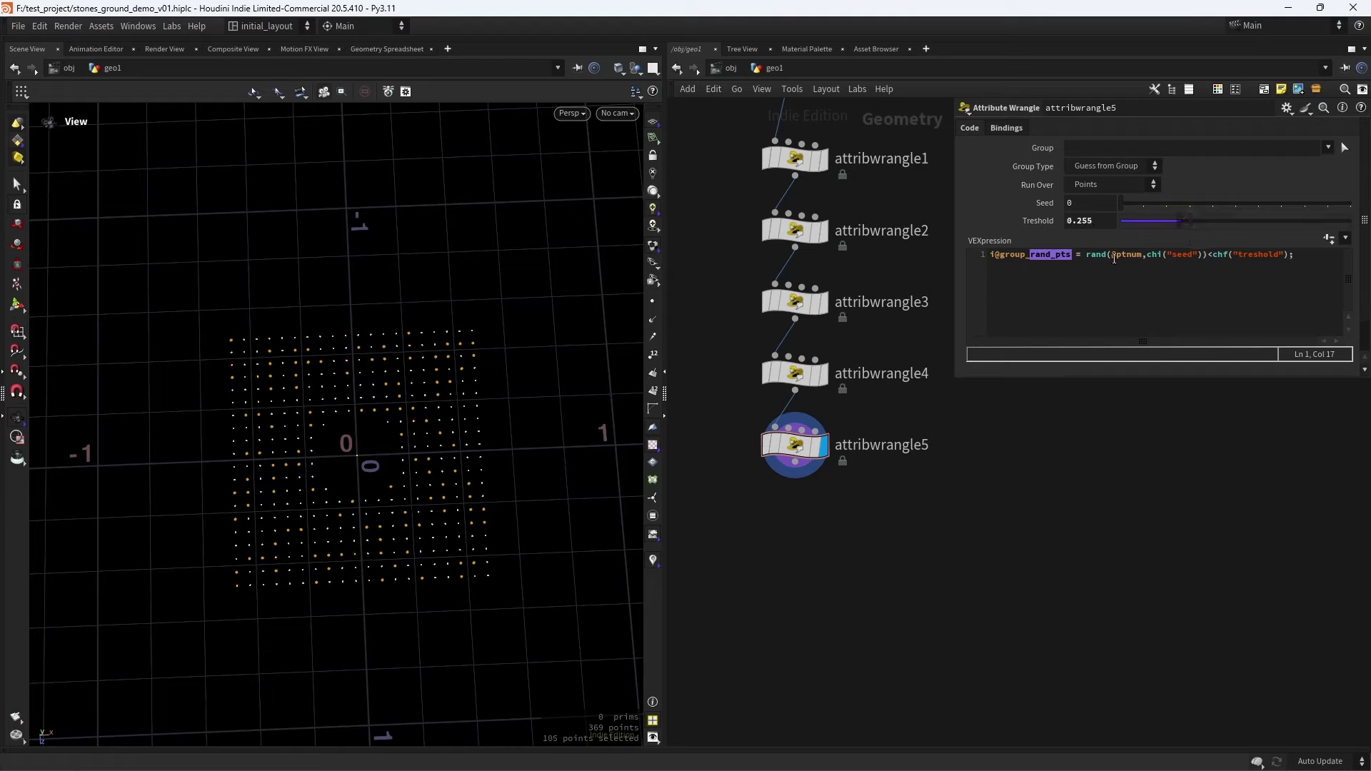
{"action": "left_click_drag", "start_coordinate": [1100, 224], "coordinate": [1077, 228]}
{"action": "type", "text": "272"}
{"action": "key", "text": "Return"}
{"action": "double_click", "coordinate": [1093, 202]}
Change the seed to 7, inspect the regrouped points on the grid, and save the scene
{"action": "type", "text": "7"}
{"action": "key", "text": "Return"}
{"action": "scroll", "coordinate": [438, 392], "scroll_direction": "up", "scroll_amount": 3}
{"action": "scroll", "coordinate": [437, 393], "scroll_direction": "down", "scroll_amount": 3}
{"action": "scroll", "coordinate": [443, 403], "scroll_direction": "up", "scroll_amount": 2}
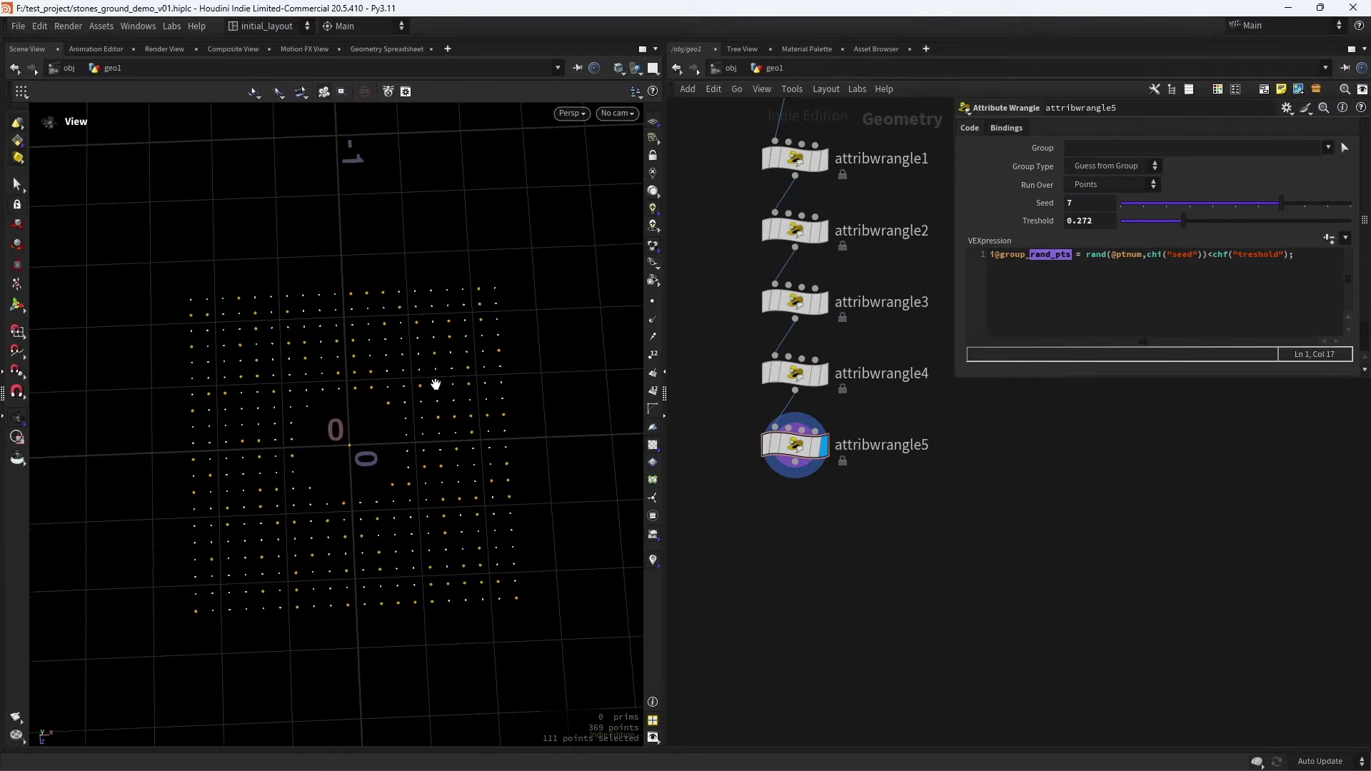
{"action": "scroll", "coordinate": [438, 383], "scroll_direction": "down", "scroll_amount": 2}
{"action": "scroll", "coordinate": [421, 390], "scroll_direction": "up", "scroll_amount": 3}
{"action": "scroll", "coordinate": [421, 391], "scroll_direction": "down", "scroll_amount": 2}
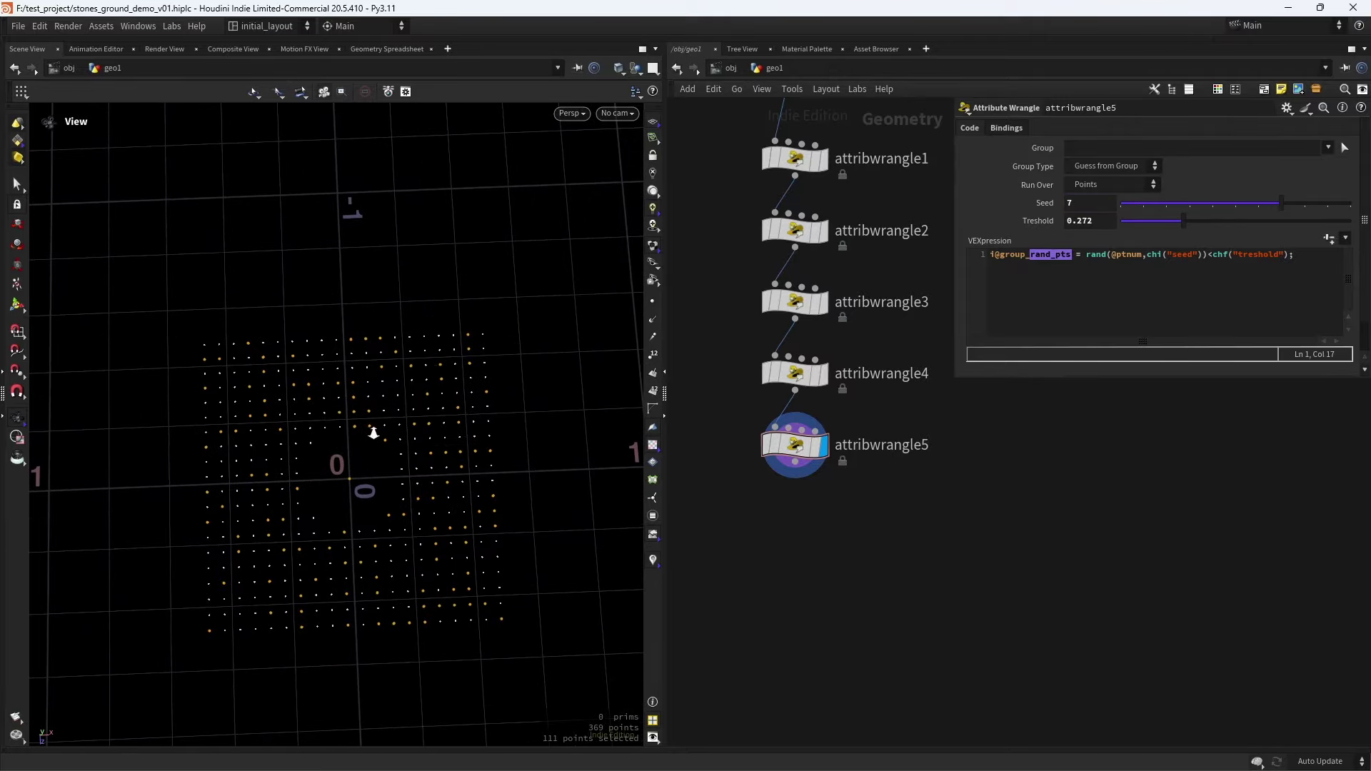
{"action": "scroll", "coordinate": [428, 443], "scroll_direction": "down", "scroll_amount": 1}
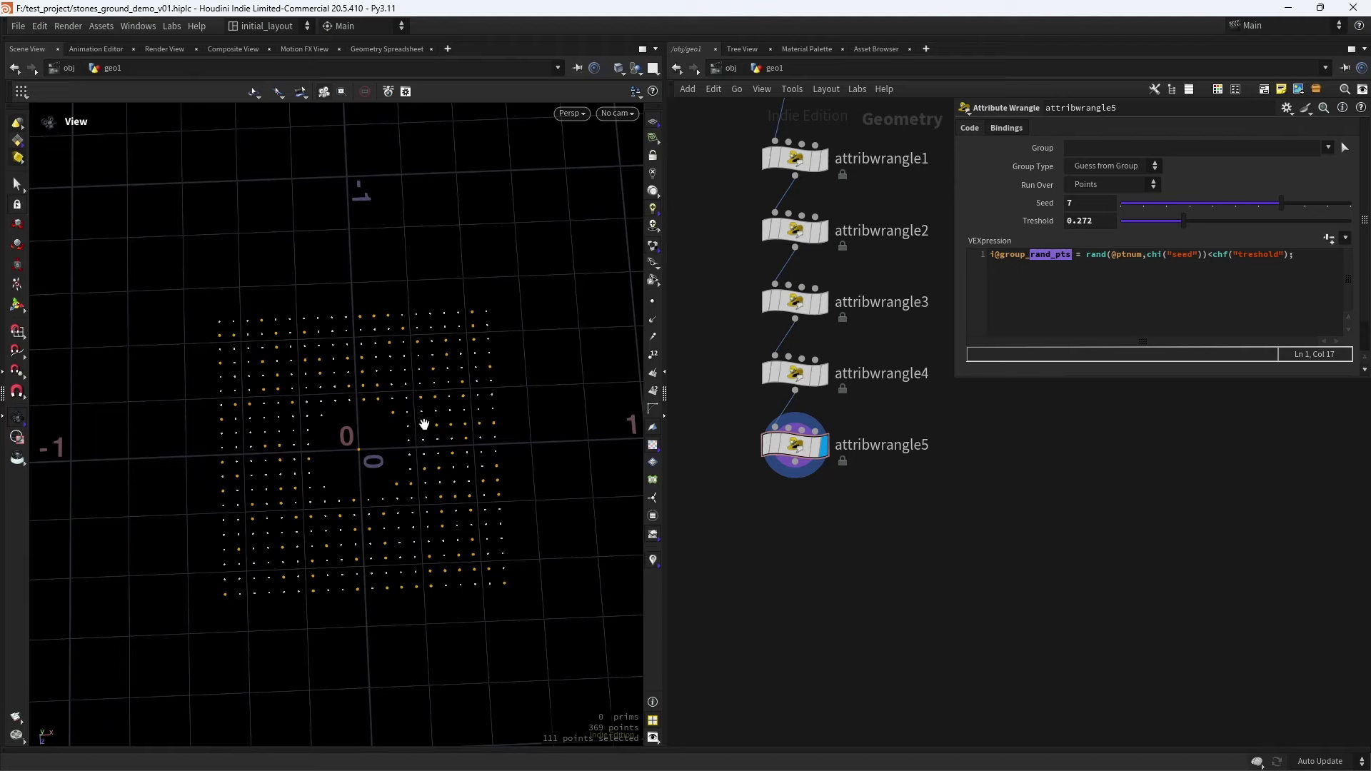
{"action": "scroll", "coordinate": [428, 421], "scroll_direction": "up", "scroll_amount": 3}
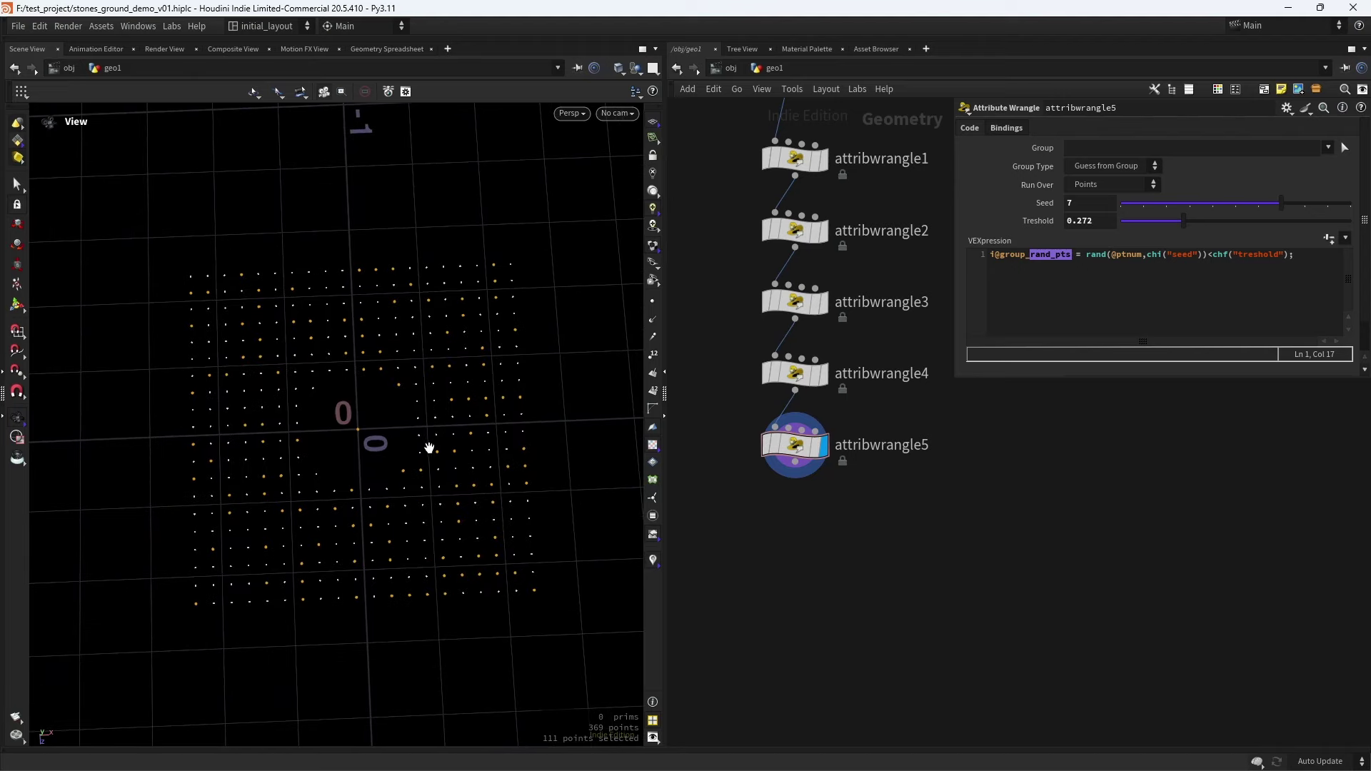
{"action": "middle_click_drag", "start_coordinate": [392, 423], "coordinate": [376, 450]}
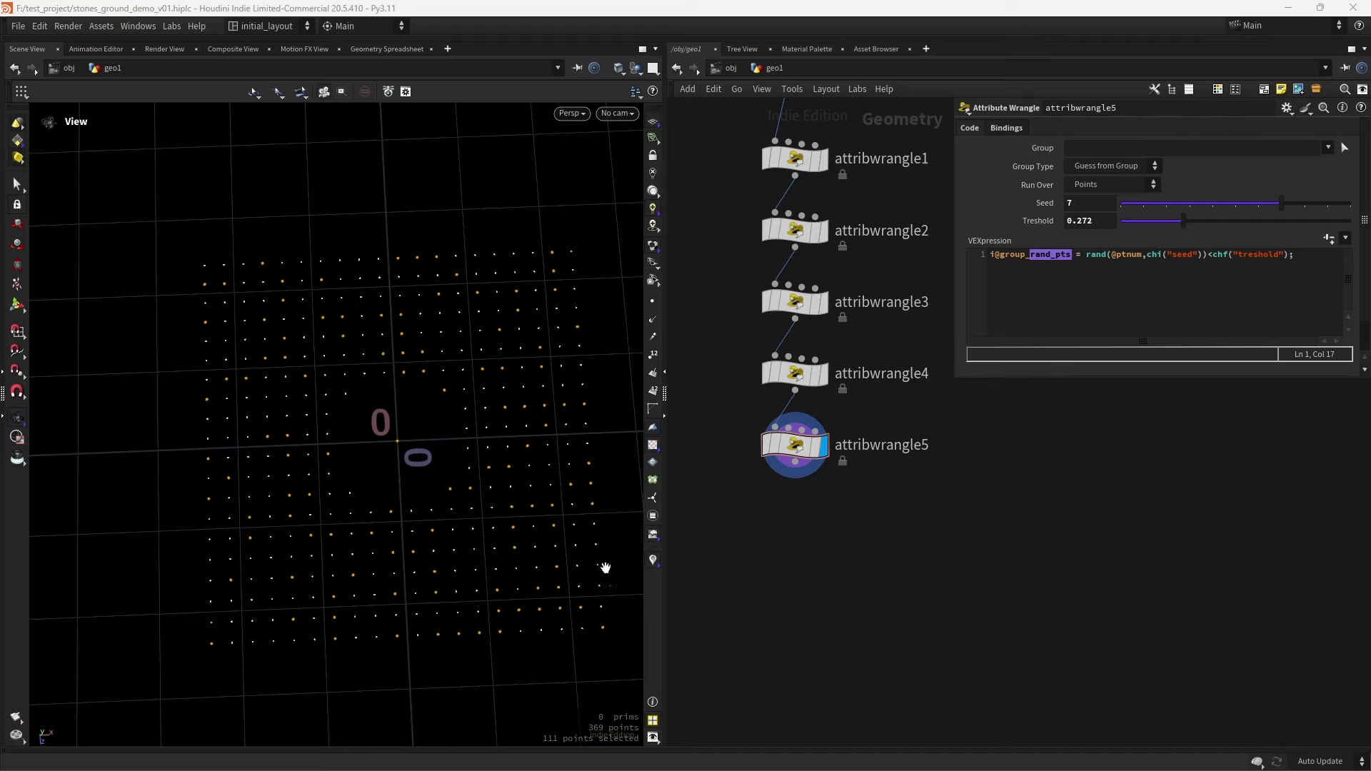
{"action": "key", "text": "ctrl+s"}
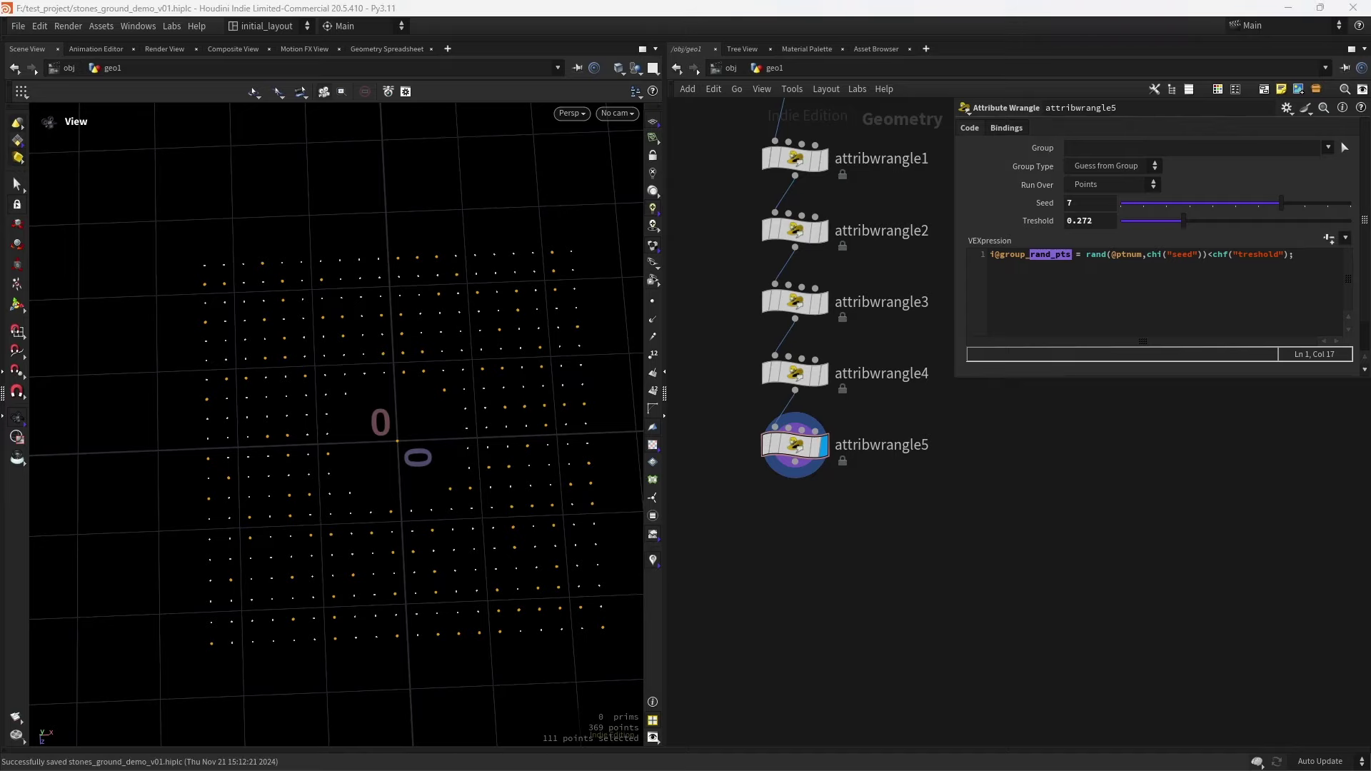
Add an Attribute Adjust Float node wired after attribwrangle5 and display its result
{"action": "scroll", "coordinate": [789, 490], "scroll_direction": "down", "scroll_amount": 2}
{"action": "key", "text": "Tab"}
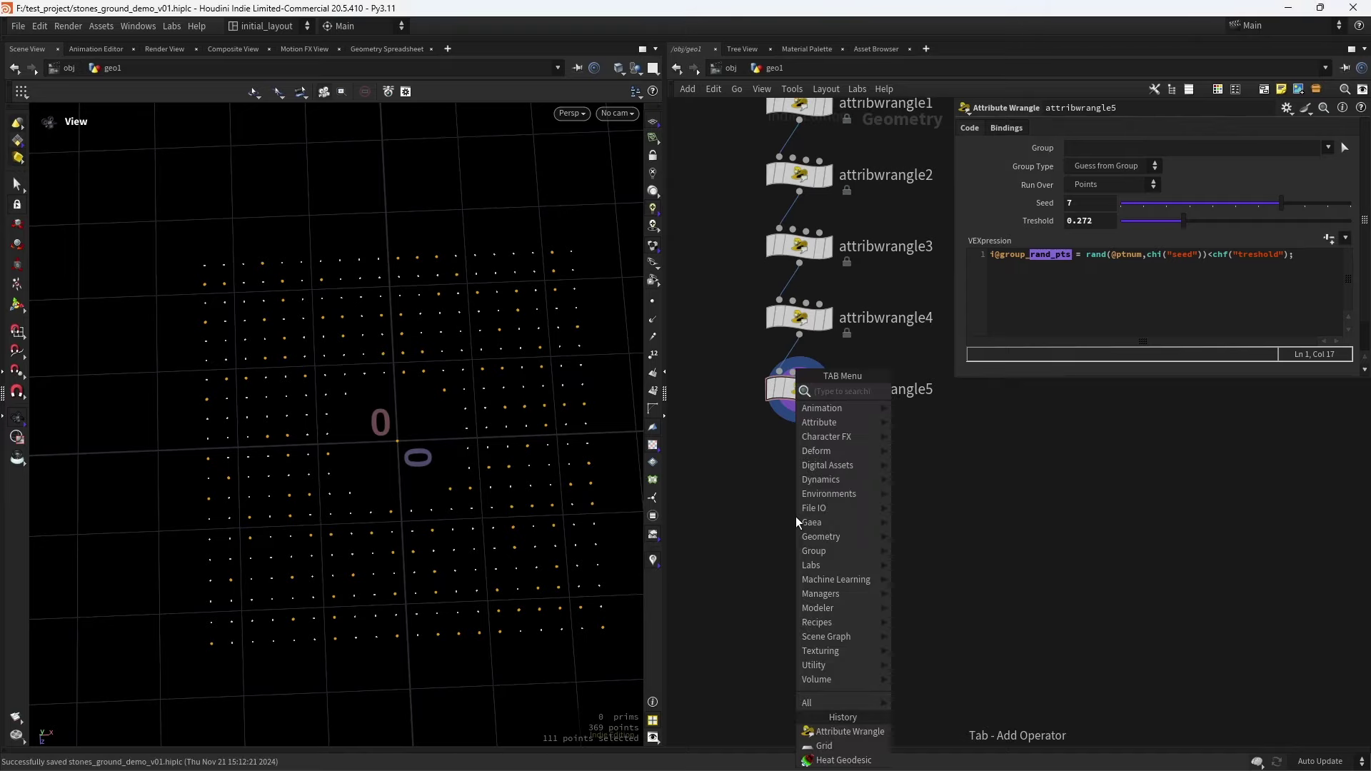
{"action": "type", "text": "attaf"}
{"action": "key", "text": "Return"}
{"action": "left_click", "coordinate": [796, 516]}
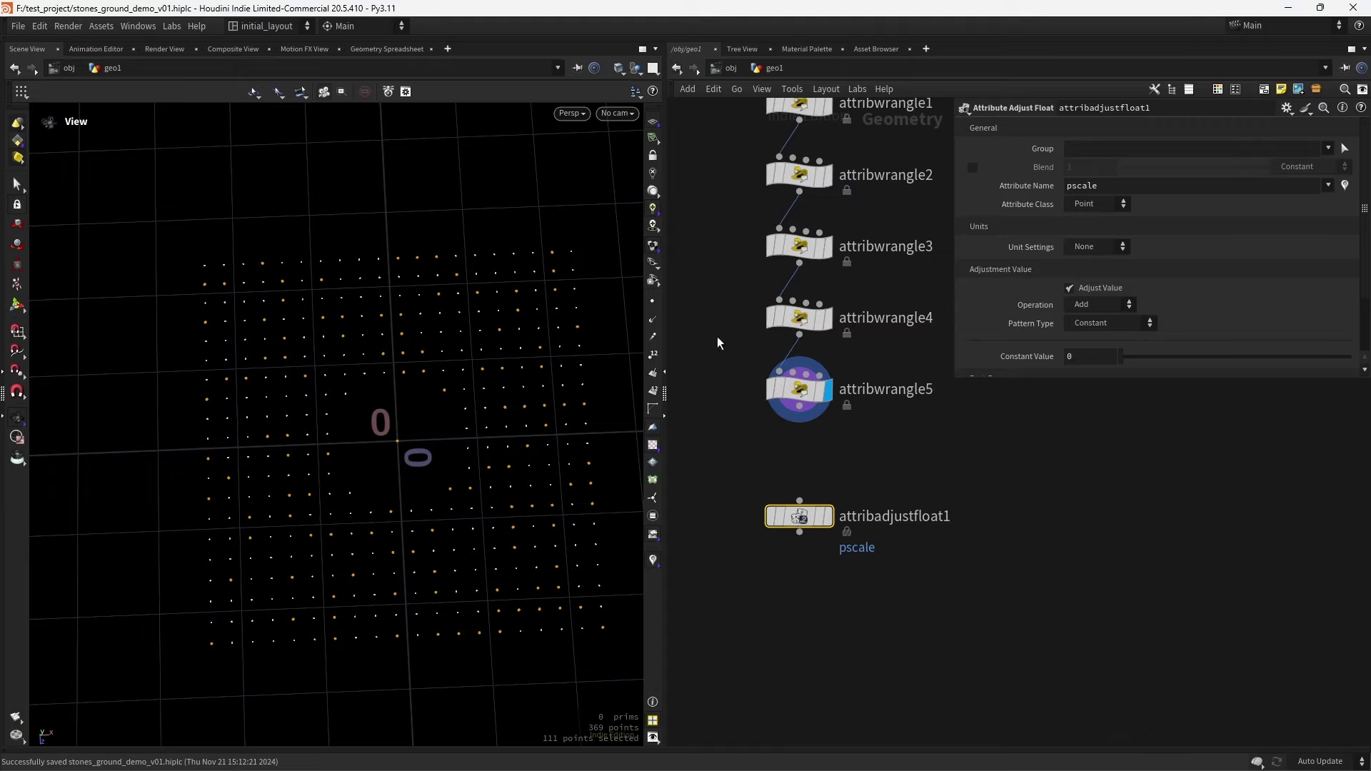
{"action": "left_click_drag", "start_coordinate": [793, 405], "coordinate": [799, 501]}
{"action": "left_click", "coordinate": [828, 516]}
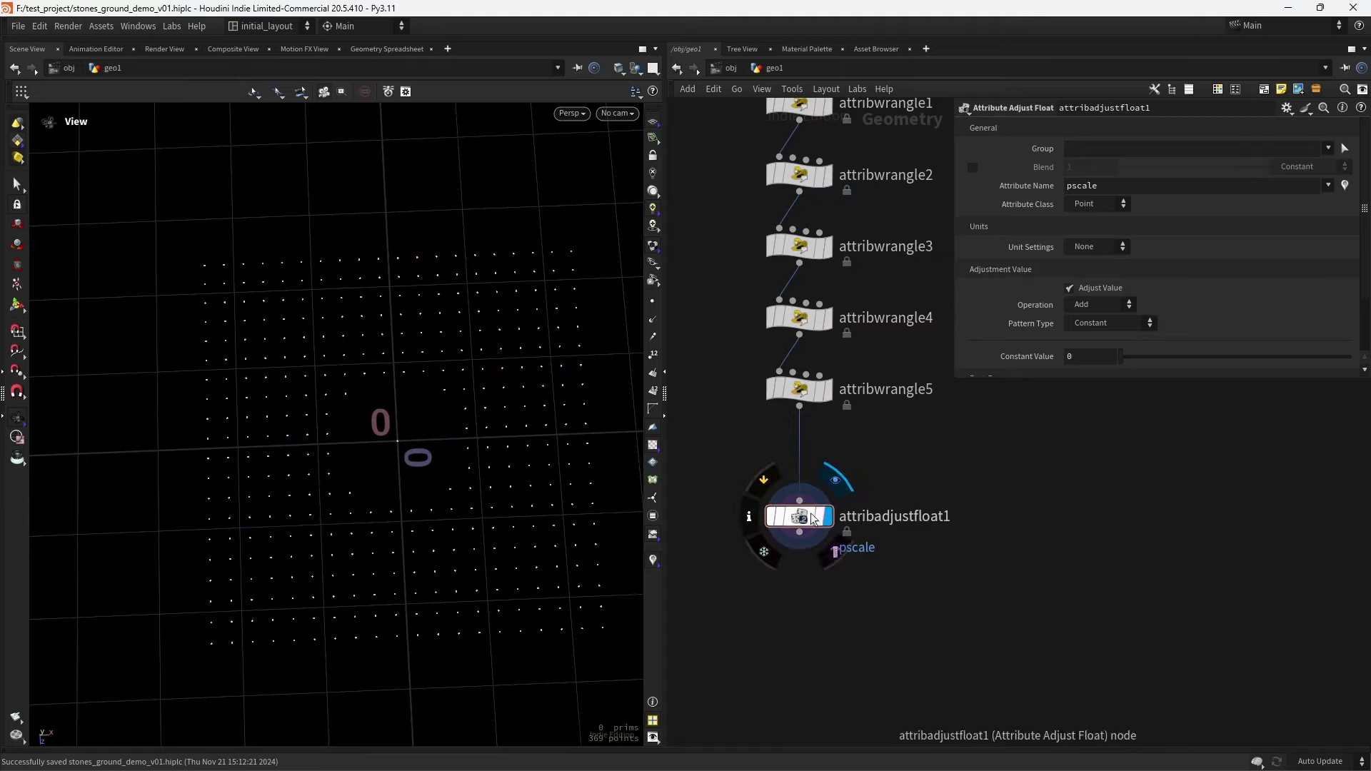
Set the attribute name to mask_rot with a Random pattern and maximum .08
{"action": "double_click", "coordinate": [1086, 186]}
{"action": "type", "text": "mask_rot"}
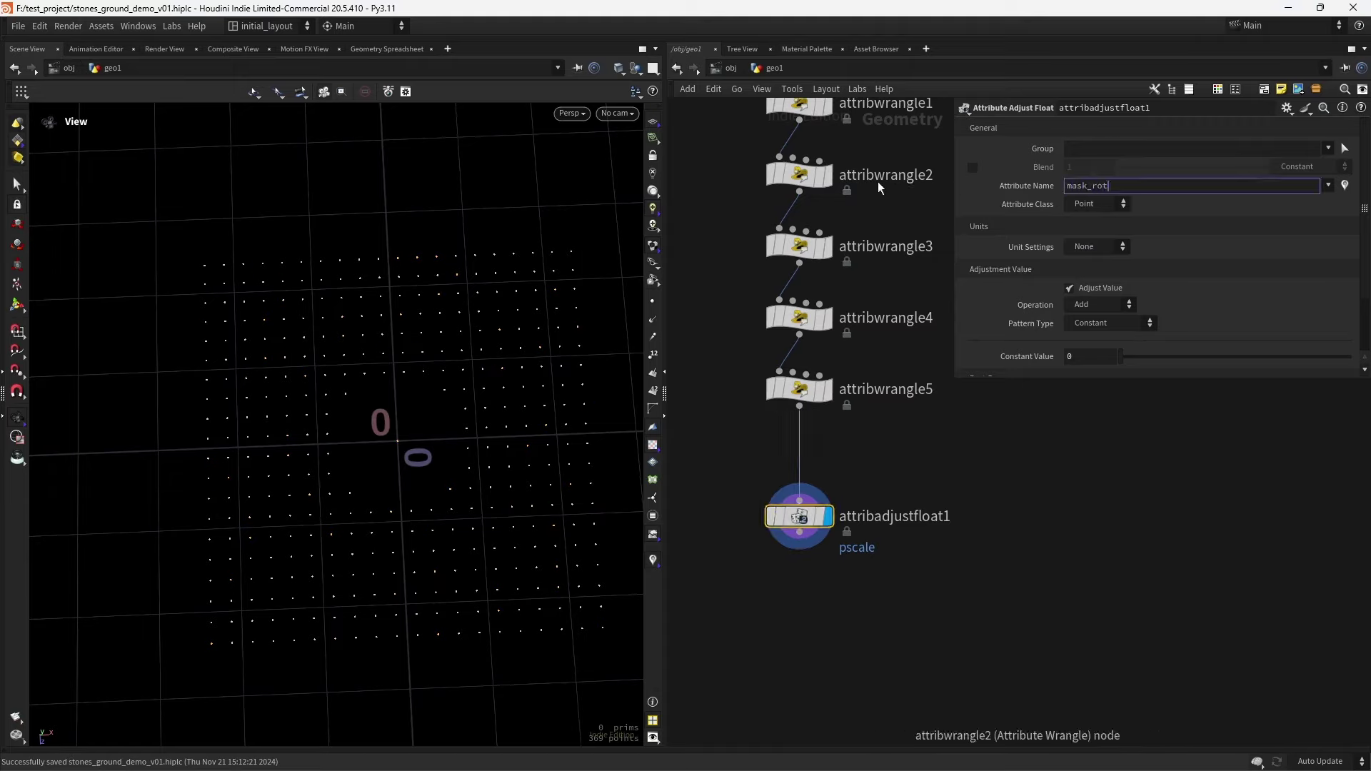
{"action": "key", "text": "Return"}
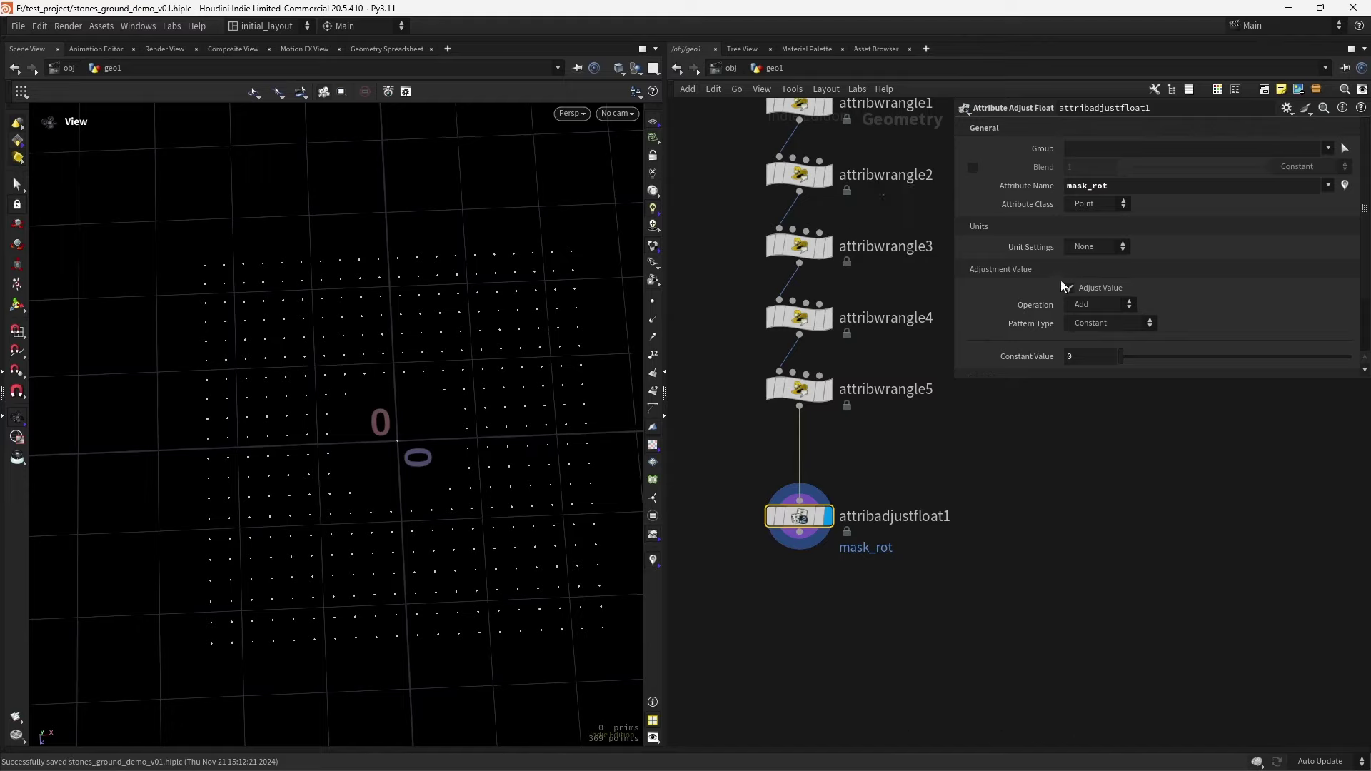
{"action": "left_click", "coordinate": [1102, 325]}
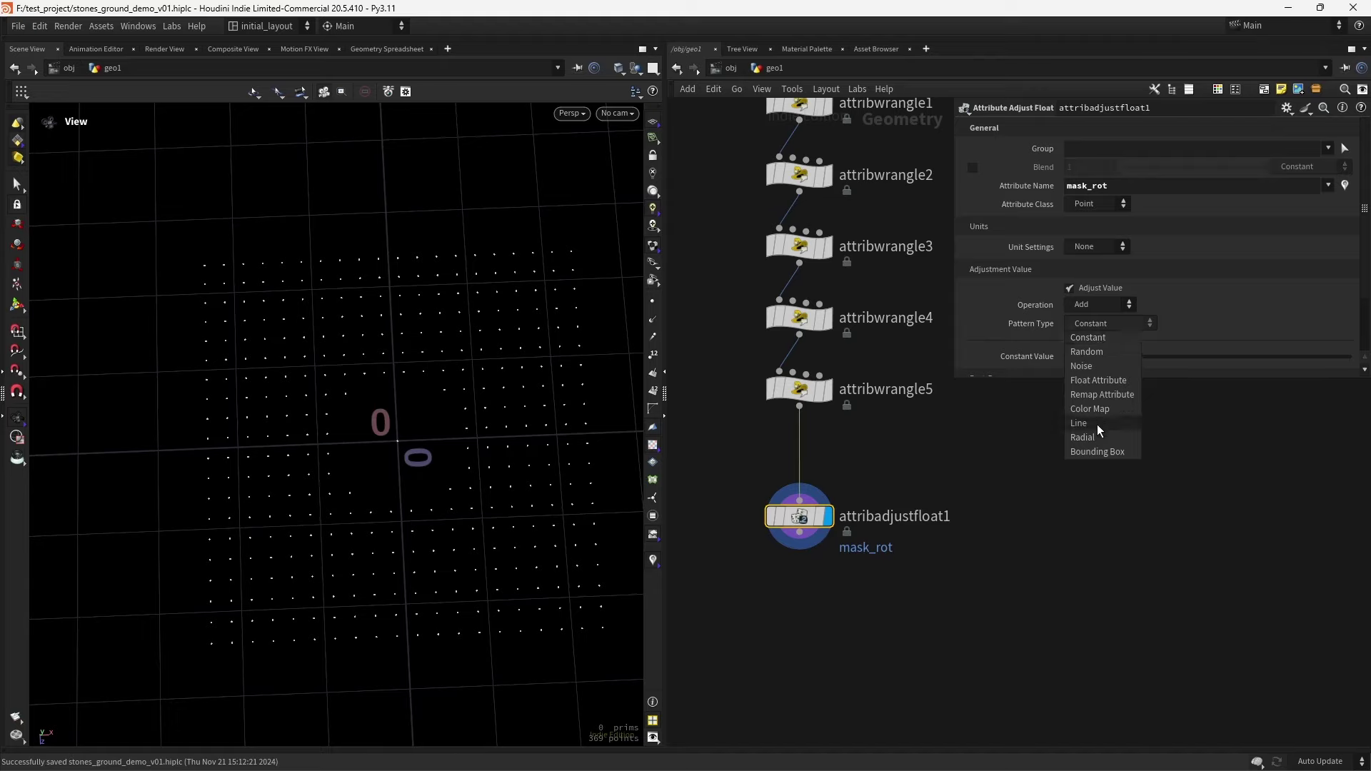
{"action": "left_click", "coordinate": [1090, 352]}
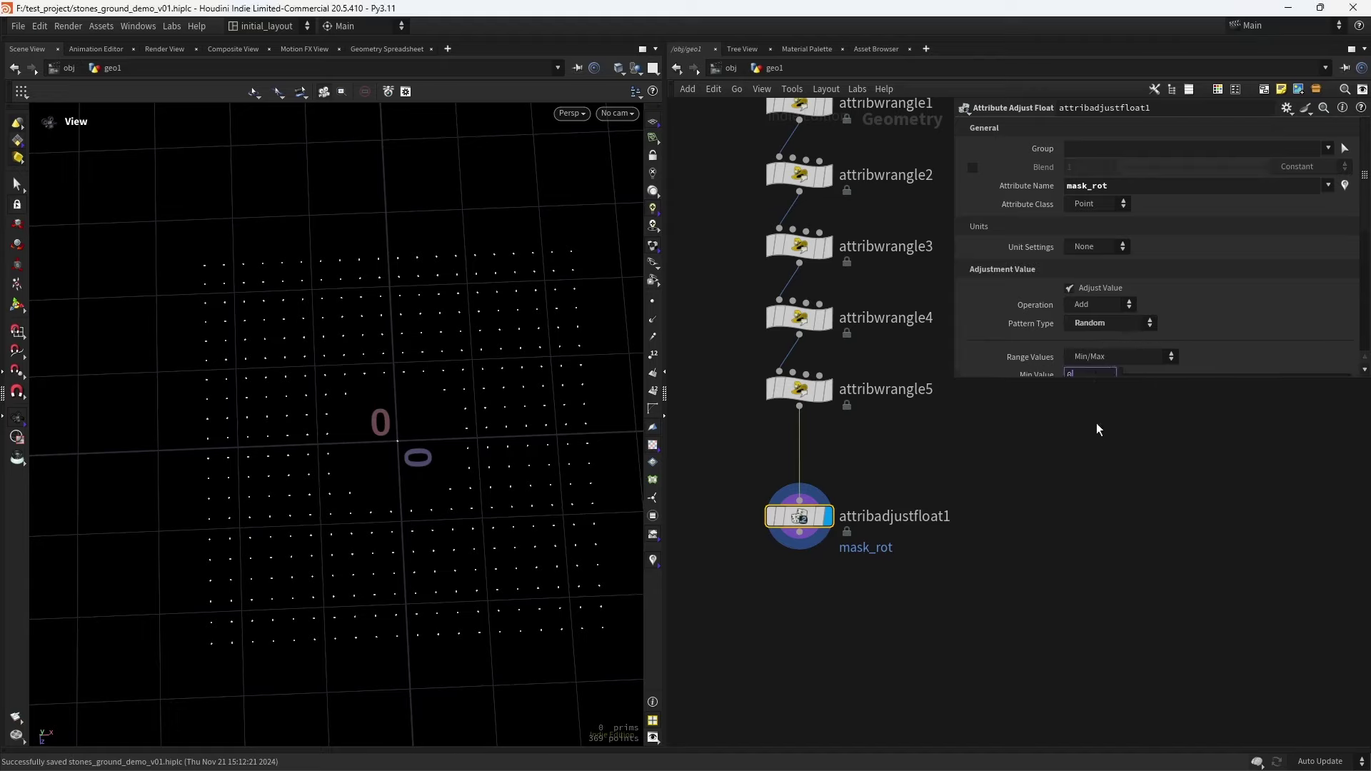
{"action": "left_click", "coordinate": [1091, 392]}
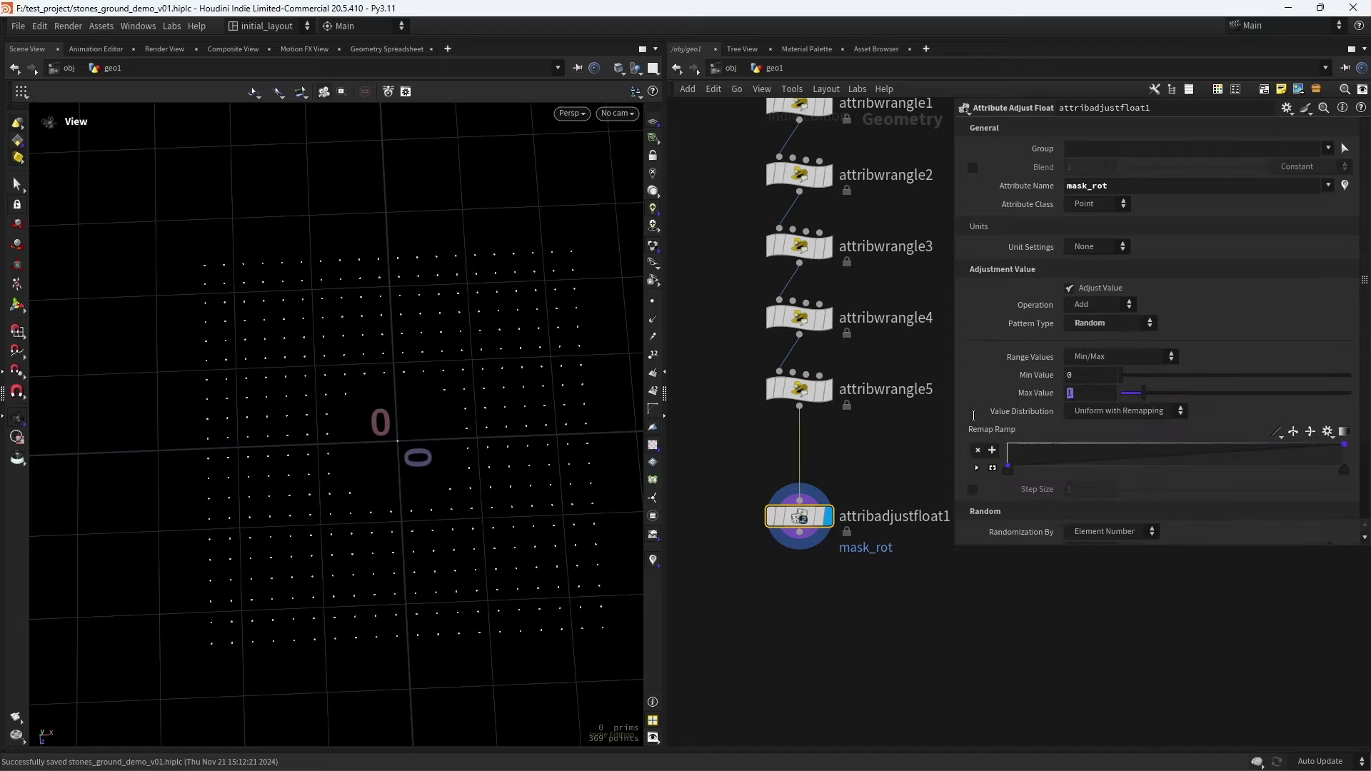
{"action": "type", "text": ".08"}
{"action": "key", "text": "Return"}
Set the random seed to 14 and enable a default value of .49
{"action": "scroll", "coordinate": [1197, 425], "scroll_direction": "down", "scroll_amount": 3}
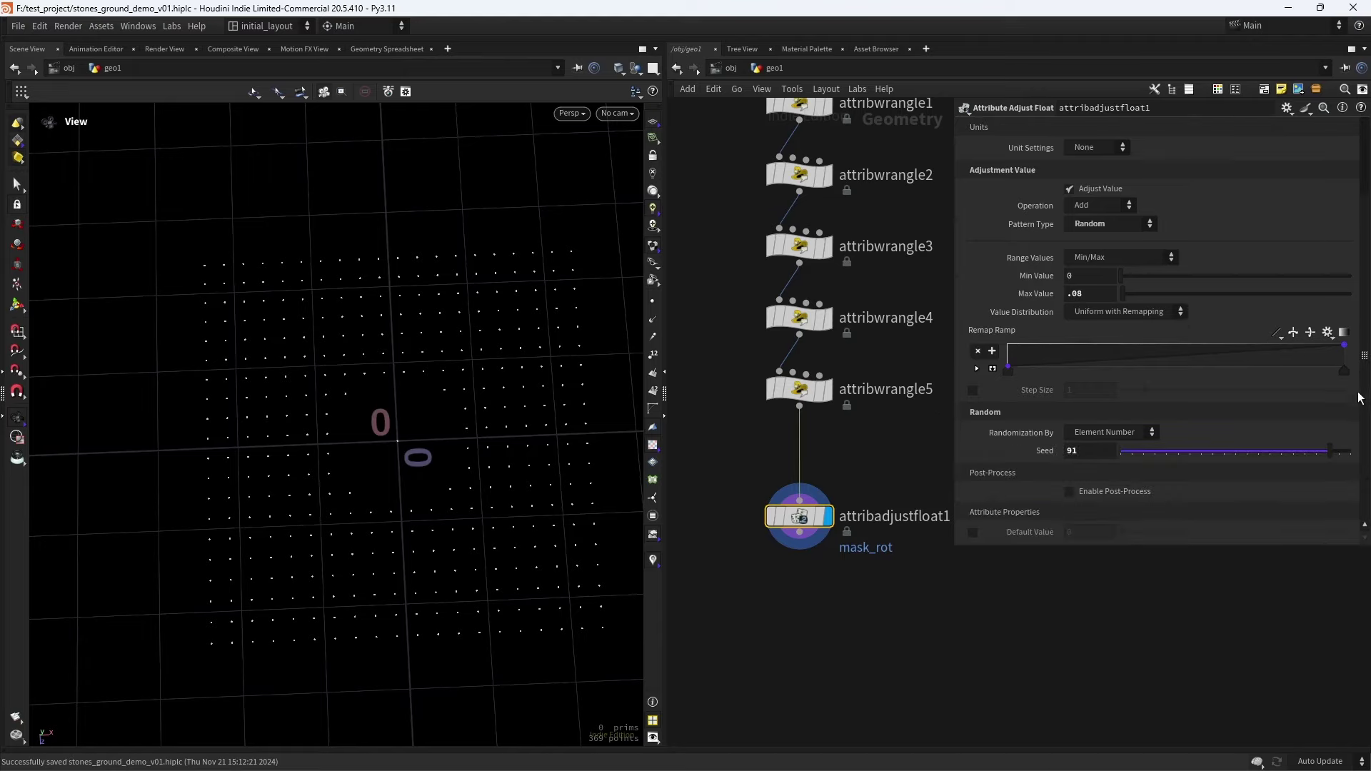
{"action": "double_click", "coordinate": [1090, 451]}
{"action": "type", "text": "14"}
{"action": "key", "text": "Return"}
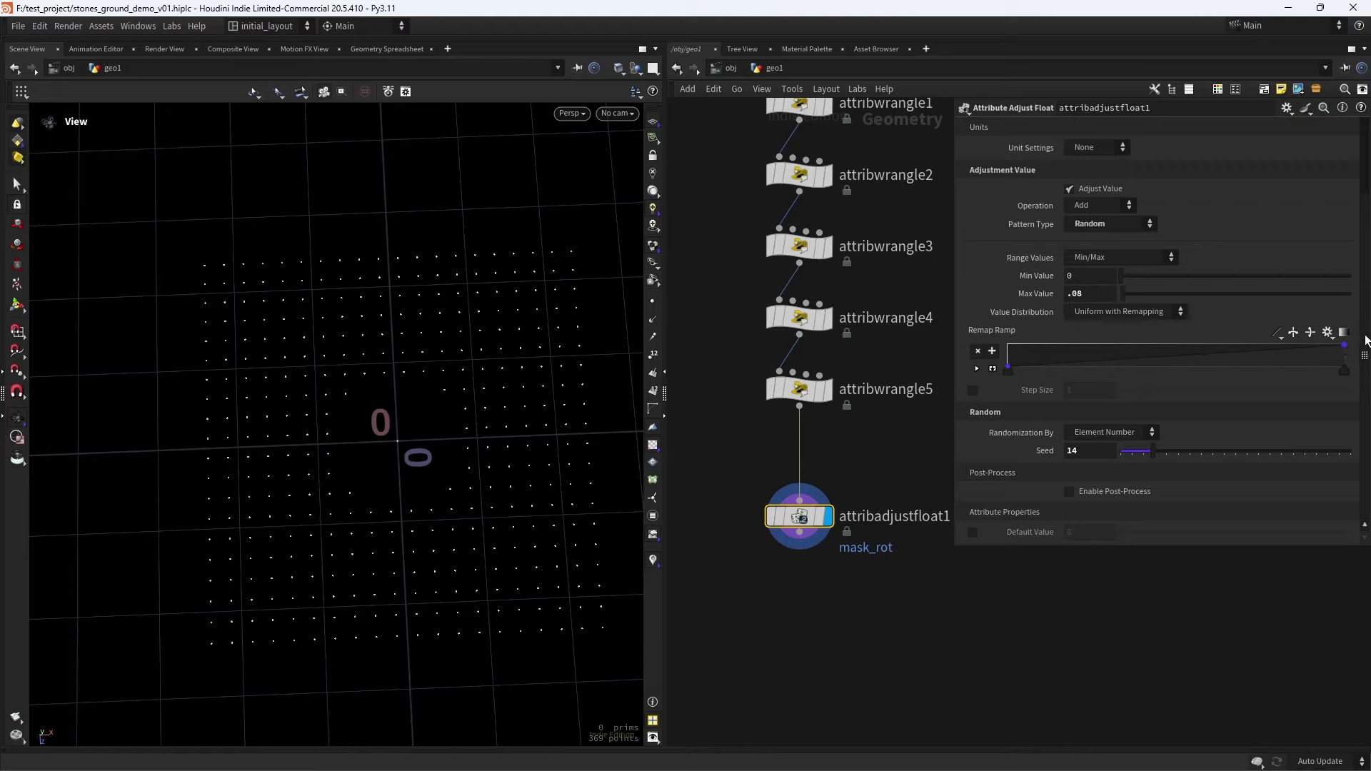
{"action": "left_click", "coordinate": [973, 533]}
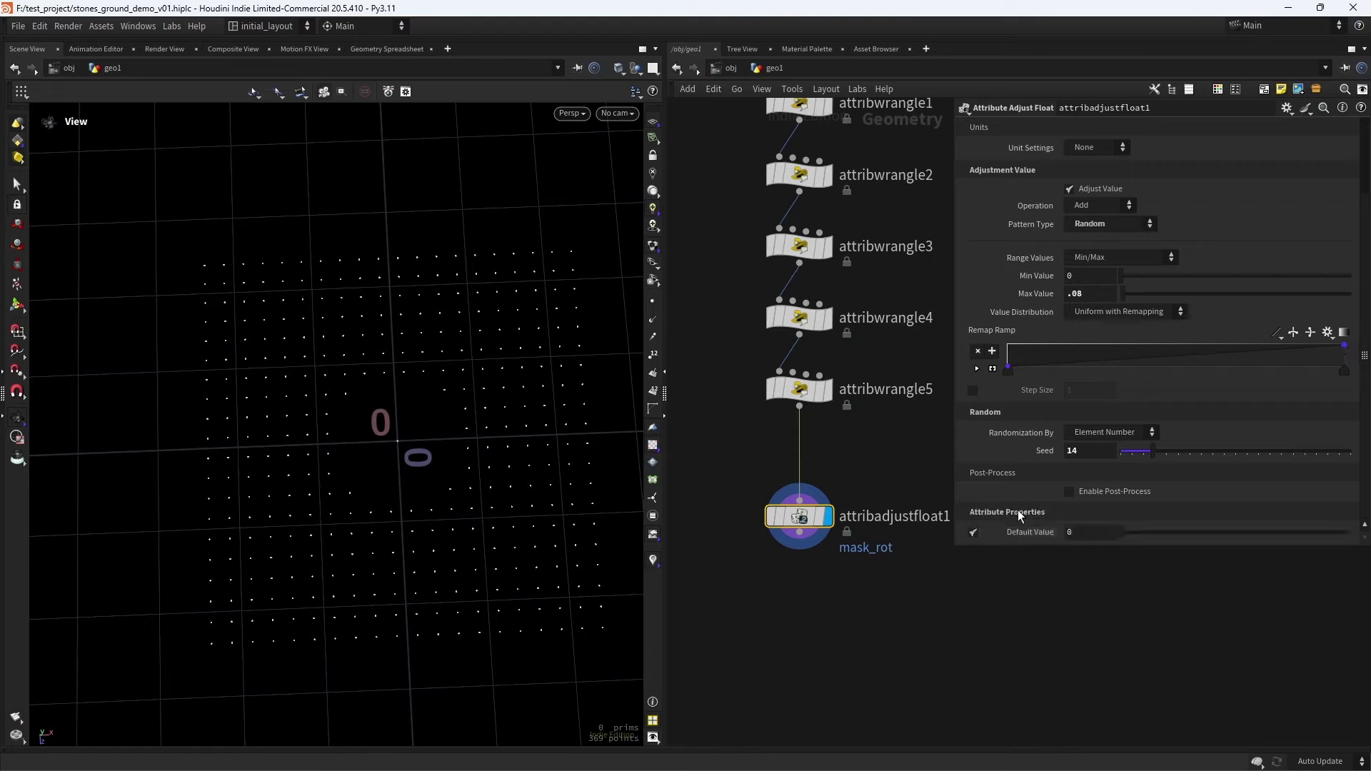
{"action": "left_click", "coordinate": [1084, 532]}
{"action": "type", "text": ".49"}
{"action": "key", "text": "Return"}
Recentre the node chain and save the scene file
{"action": "middle_click_drag", "start_coordinate": [953, 636], "coordinate": [936, 551]}
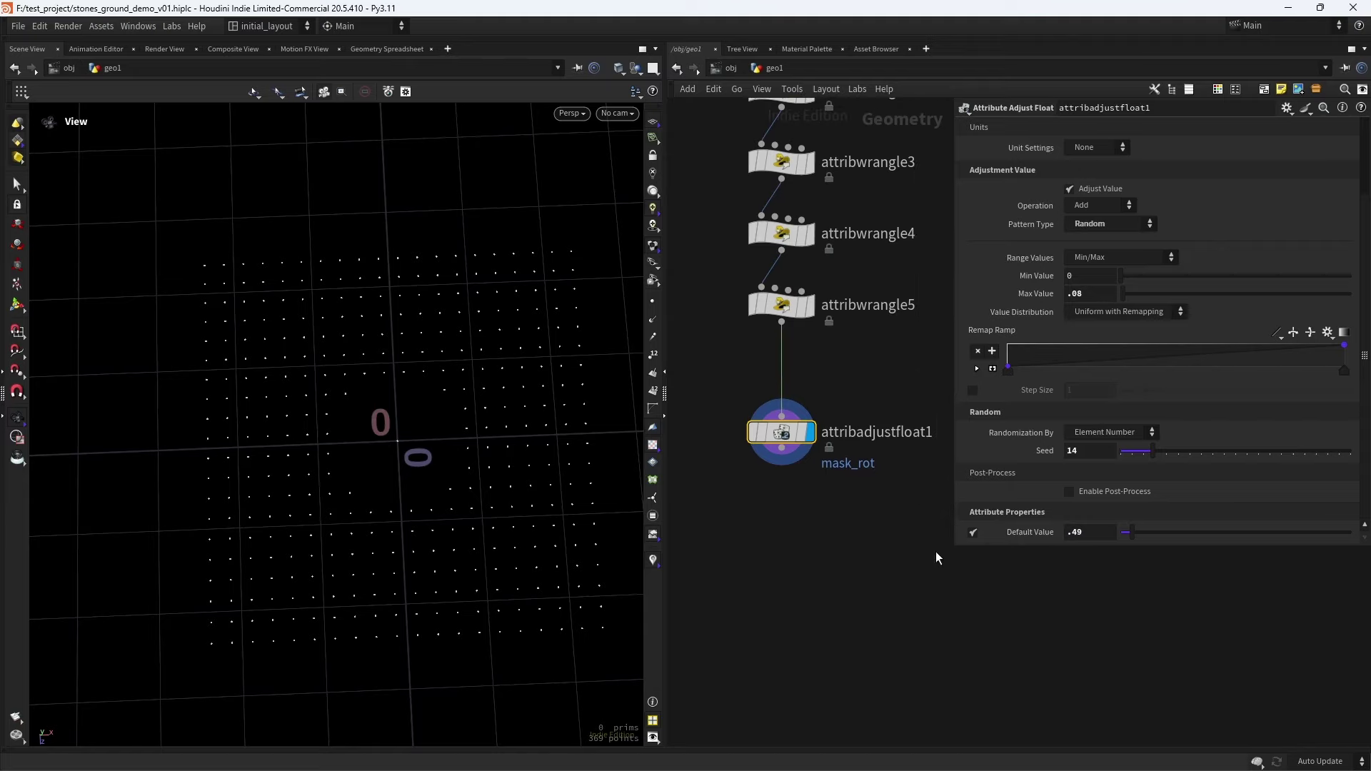
{"action": "scroll", "coordinate": [829, 576], "scroll_direction": "down", "scroll_amount": 5}
{"action": "key", "text": "ctrl+s"}
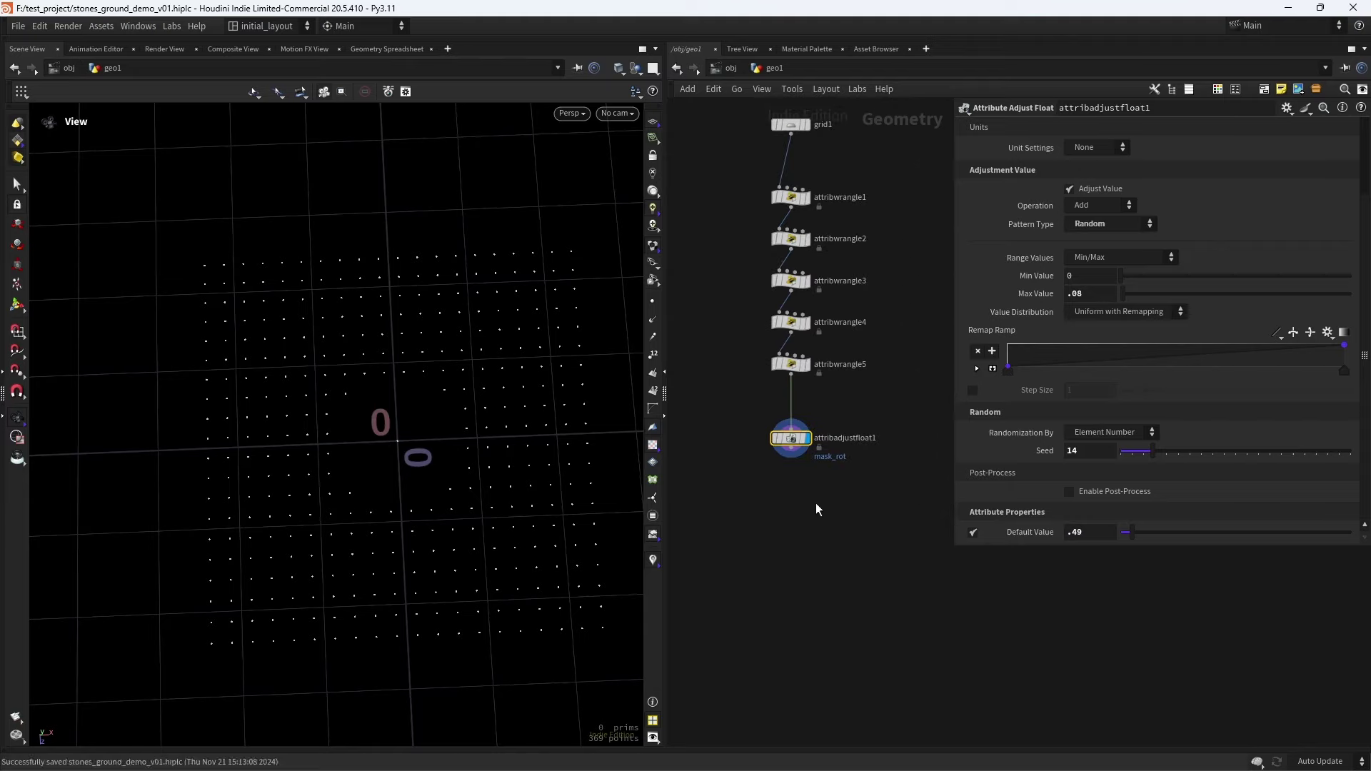
{"action": "scroll", "coordinate": [815, 493], "scroll_direction": "up", "scroll_amount": 4}
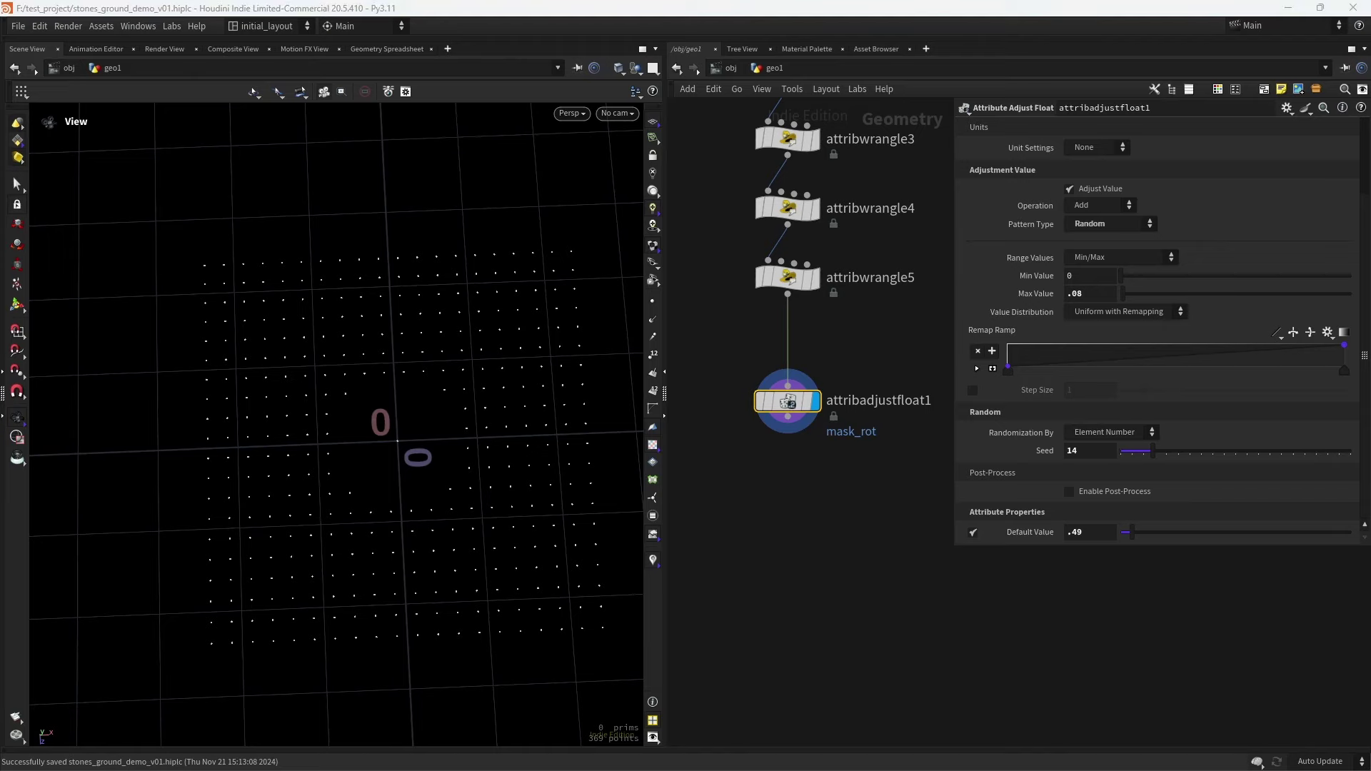
Add attribwrangle6 wired after attribadjustfloat1, display it, and arrange the node chain
{"action": "key", "text": "Tab"}
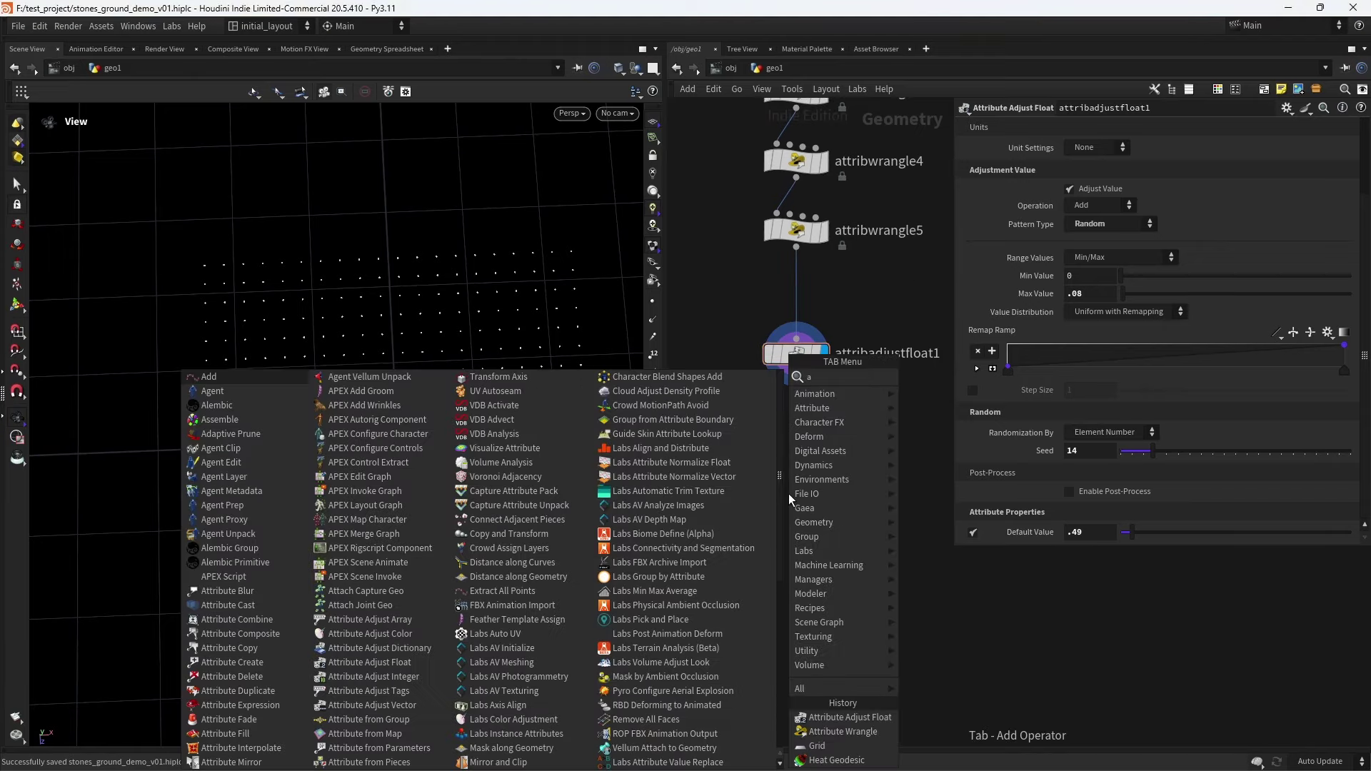
{"action": "key", "text": "Return"}
{"action": "left_click", "coordinate": [789, 494]}
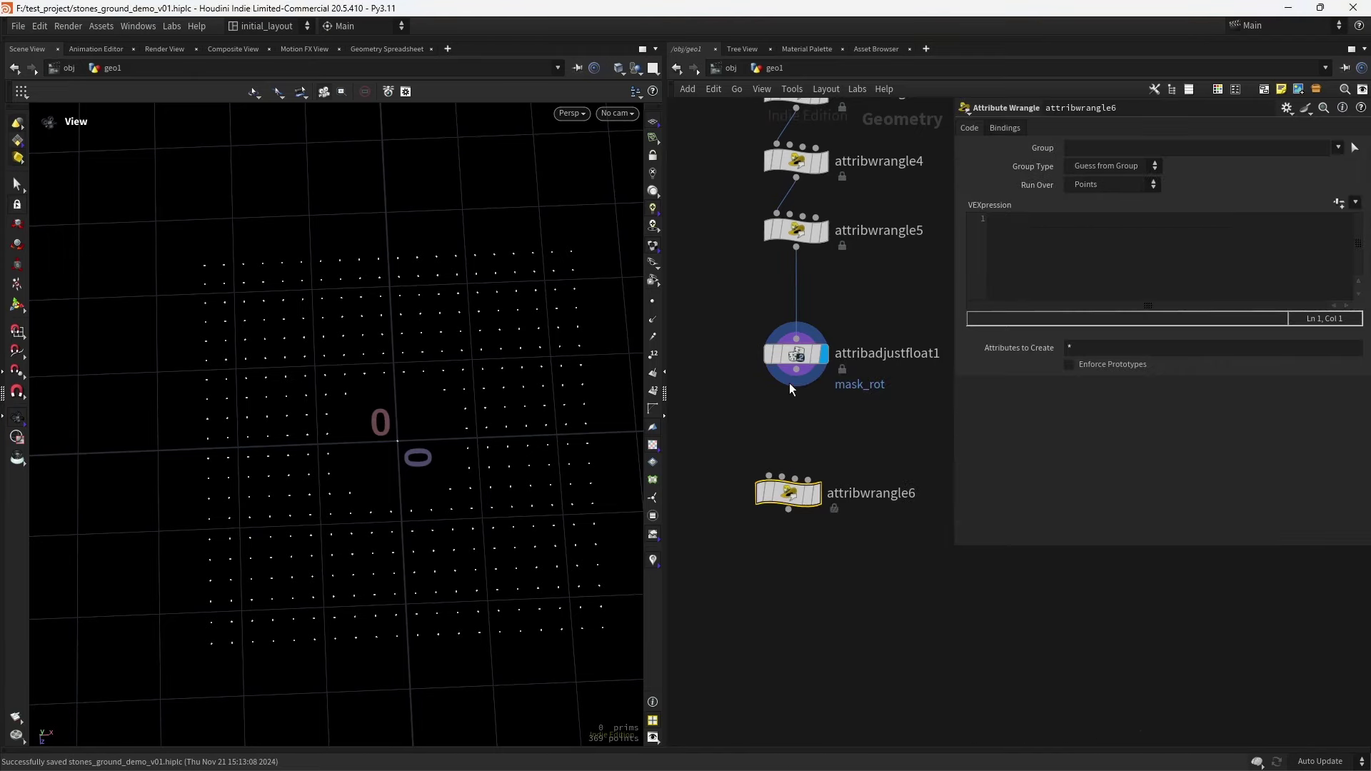
{"action": "left_click_drag", "start_coordinate": [796, 369], "coordinate": [837, 492]}
{"action": "left_click", "coordinate": [837, 491]}
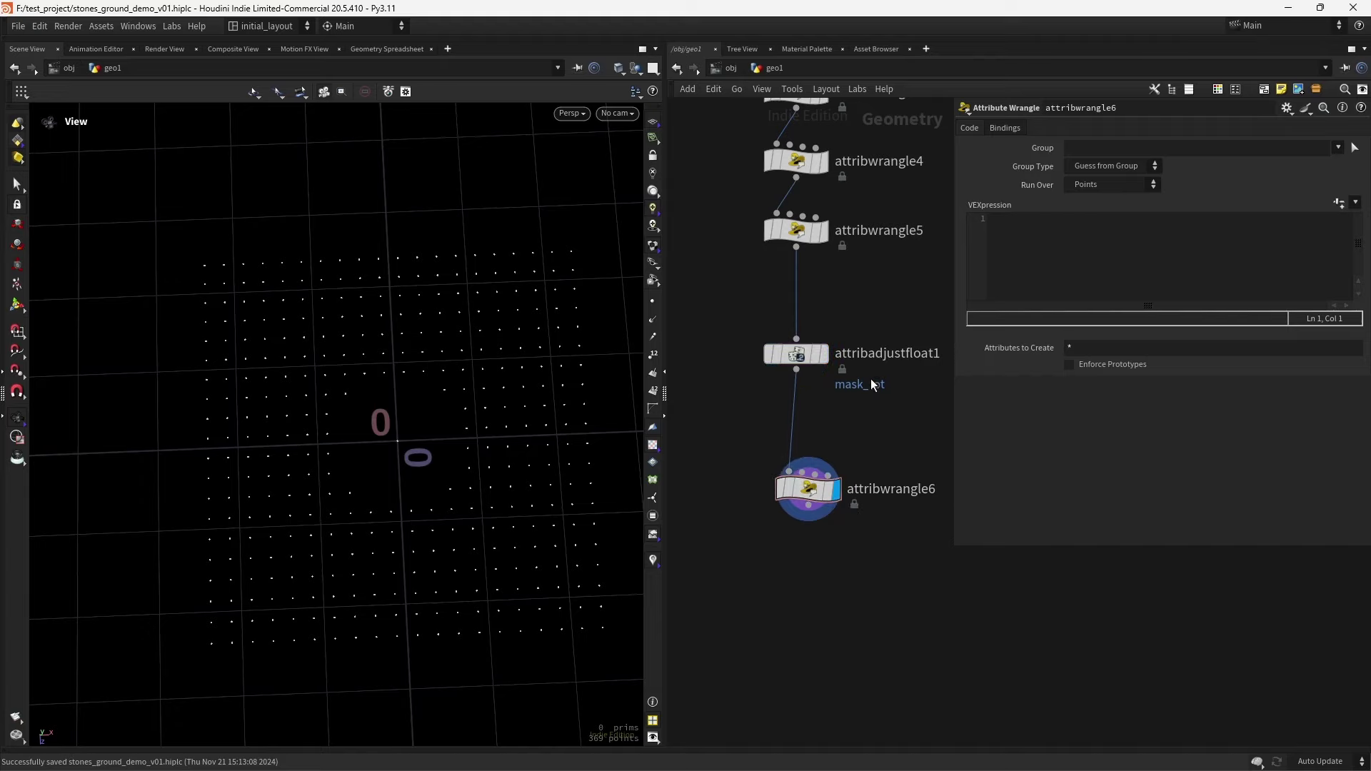
{"action": "scroll", "coordinate": [814, 422], "scroll_direction": "down", "scroll_amount": 2}
{"action": "scroll", "coordinate": [829, 435], "scroll_direction": "down", "scroll_amount": 4}
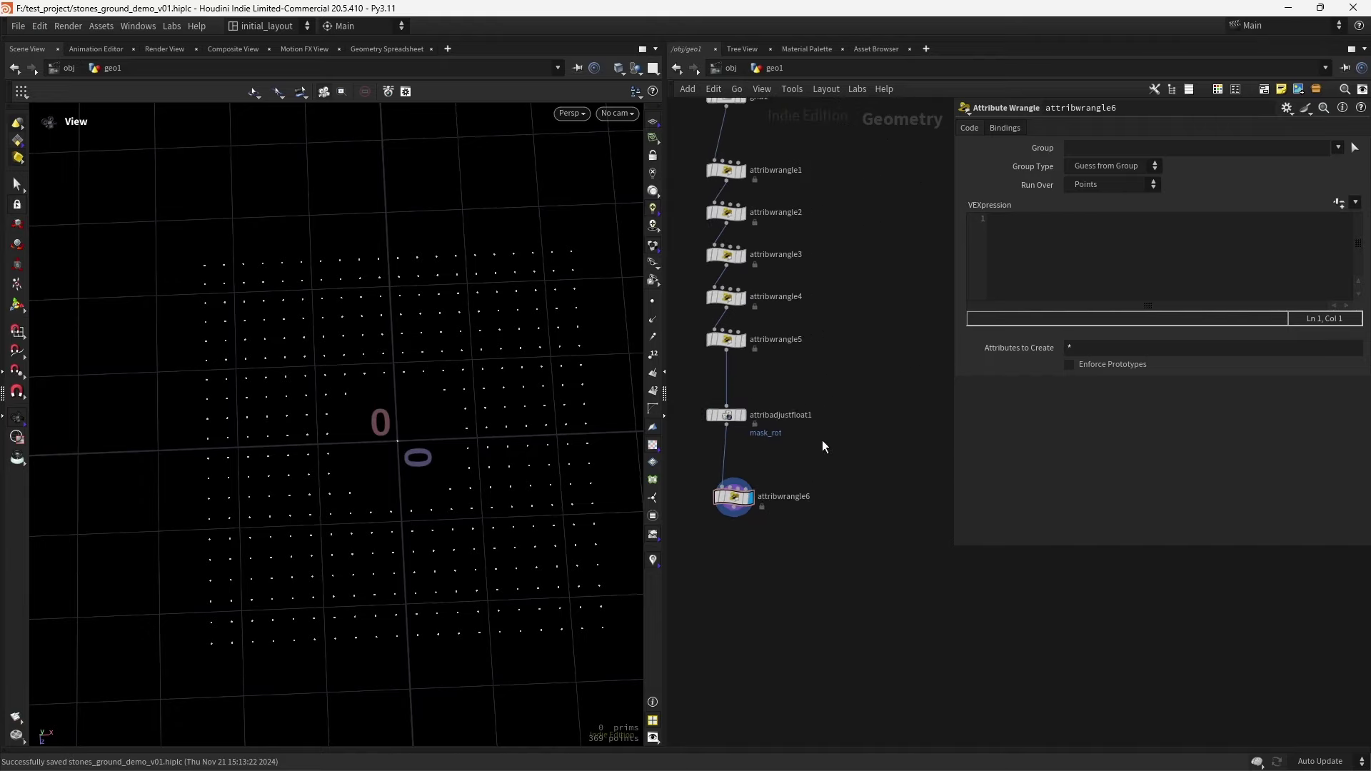
{"action": "scroll", "coordinate": [860, 415], "scroll_direction": "up", "scroll_amount": 2}
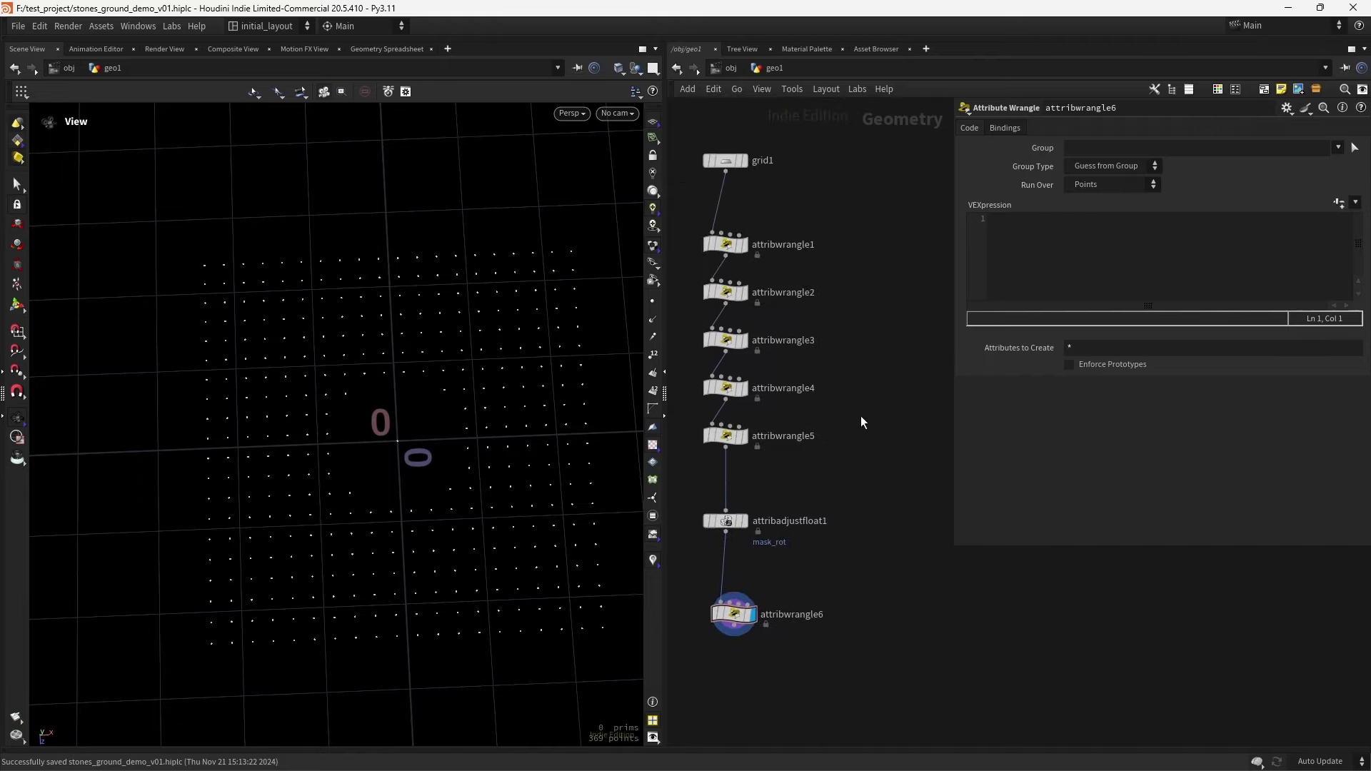
{"action": "scroll", "coordinate": [851, 432], "scroll_direction": "down", "scroll_amount": 1}
{"action": "middle_click_drag", "start_coordinate": [852, 431], "coordinate": [849, 410]}
{"action": "left_click_drag", "start_coordinate": [777, 524], "coordinate": [763, 432]}
{"action": "left_click_drag", "start_coordinate": [777, 493], "coordinate": [778, 477]}
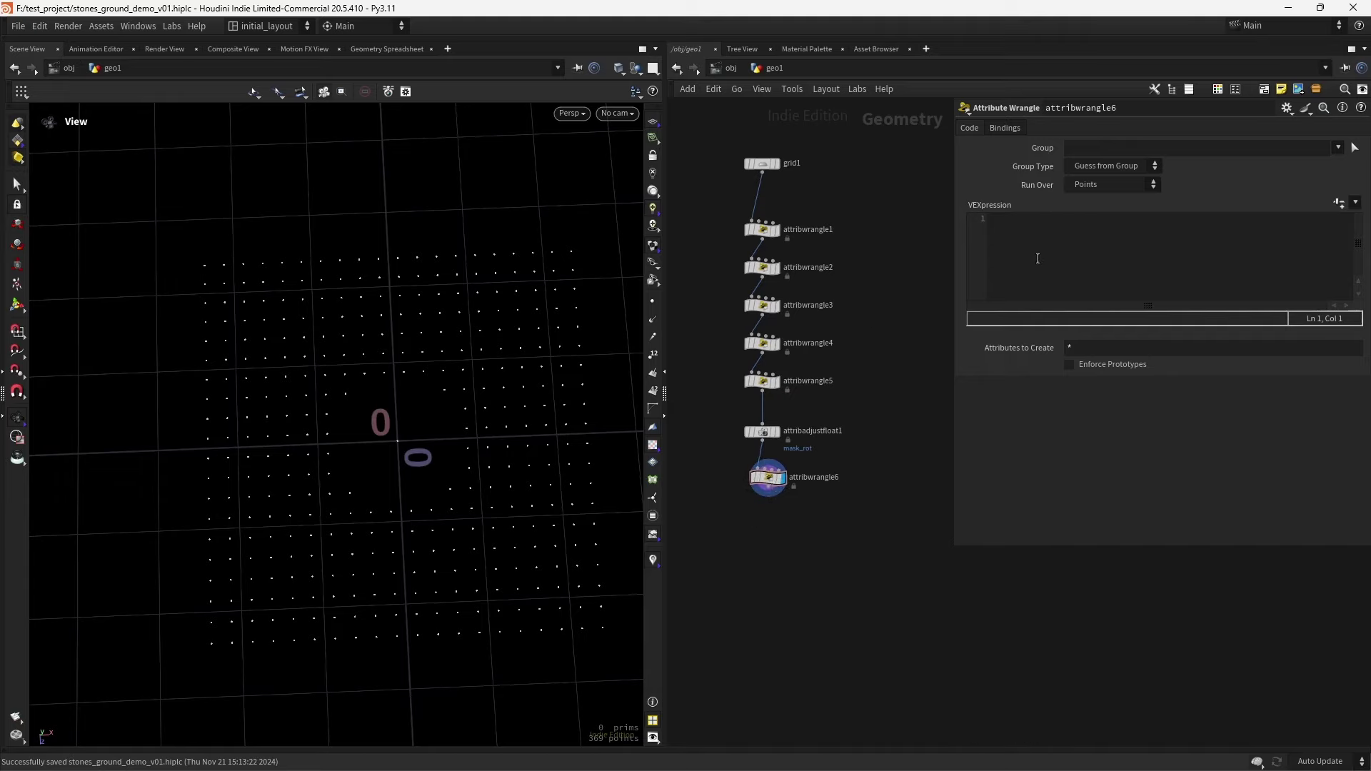
Write the seed line with its spare Seed parameter, v@up = (0,1,0) and N = (1,0,0)
{"action": "left_click", "coordinate": [1005, 290]}
{"action": "type", "text": "int seed "}
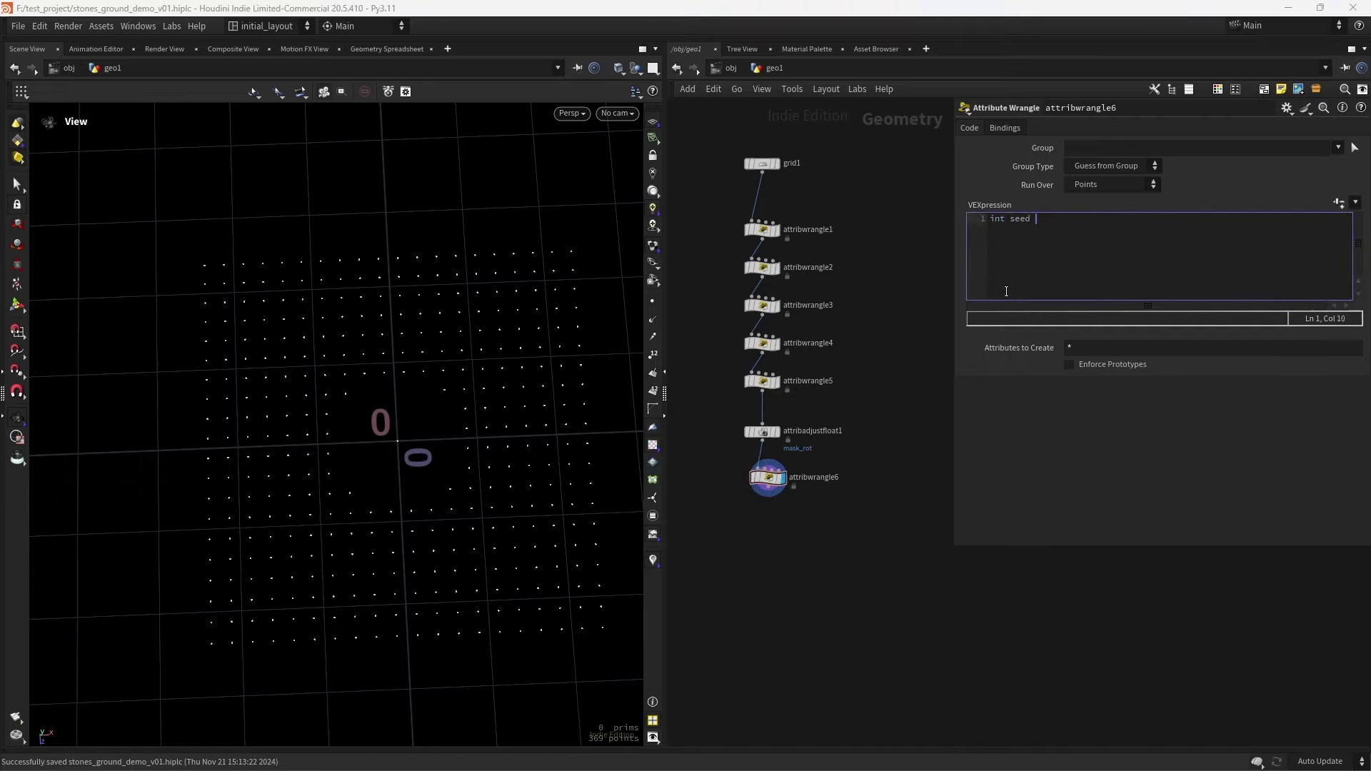
{"action": "type", "text": "= chi("}
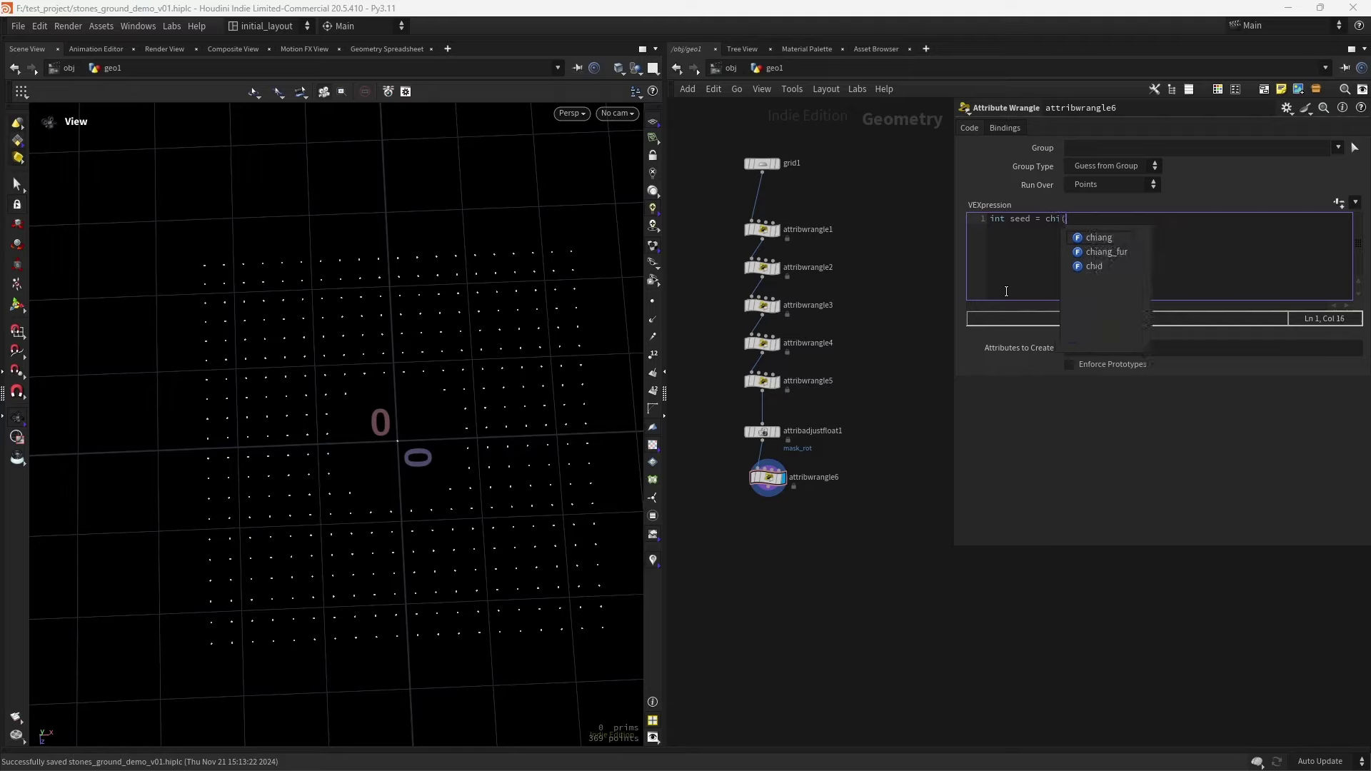
{"action": "type", "text": "\"seed\")"}
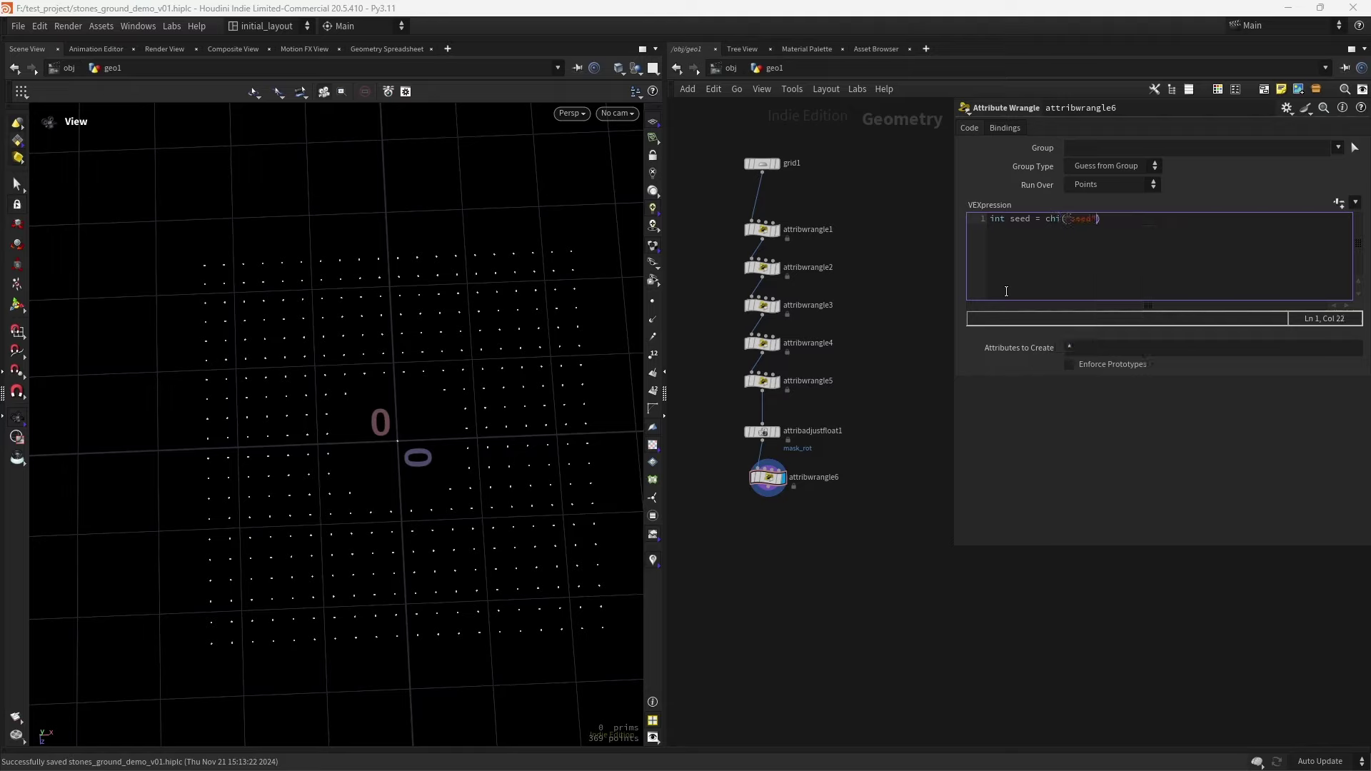
{"action": "type", "text": ";"}
{"action": "left_click", "coordinate": [1337, 202]}
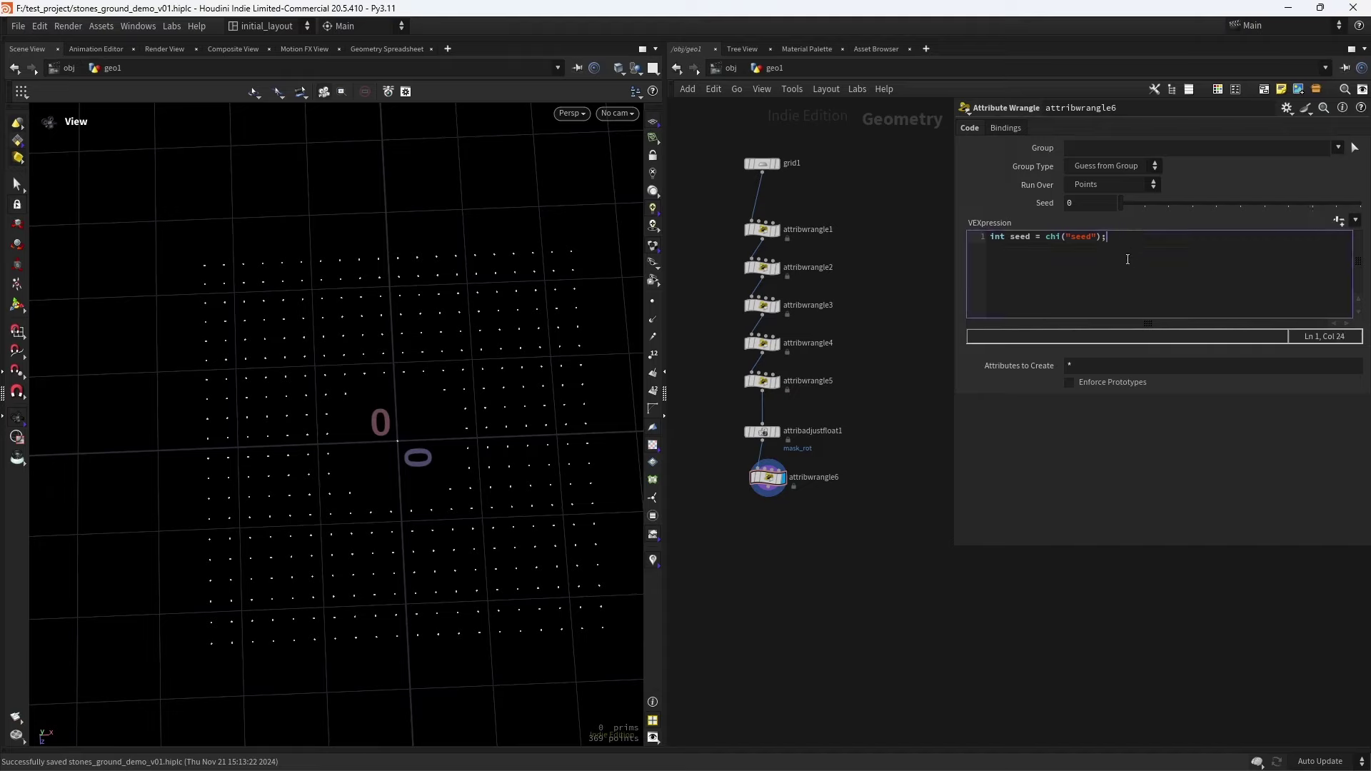
{"action": "key", "text": "Return"}
{"action": "key", "text": "Return"}
{"action": "type", "text": "v@"}
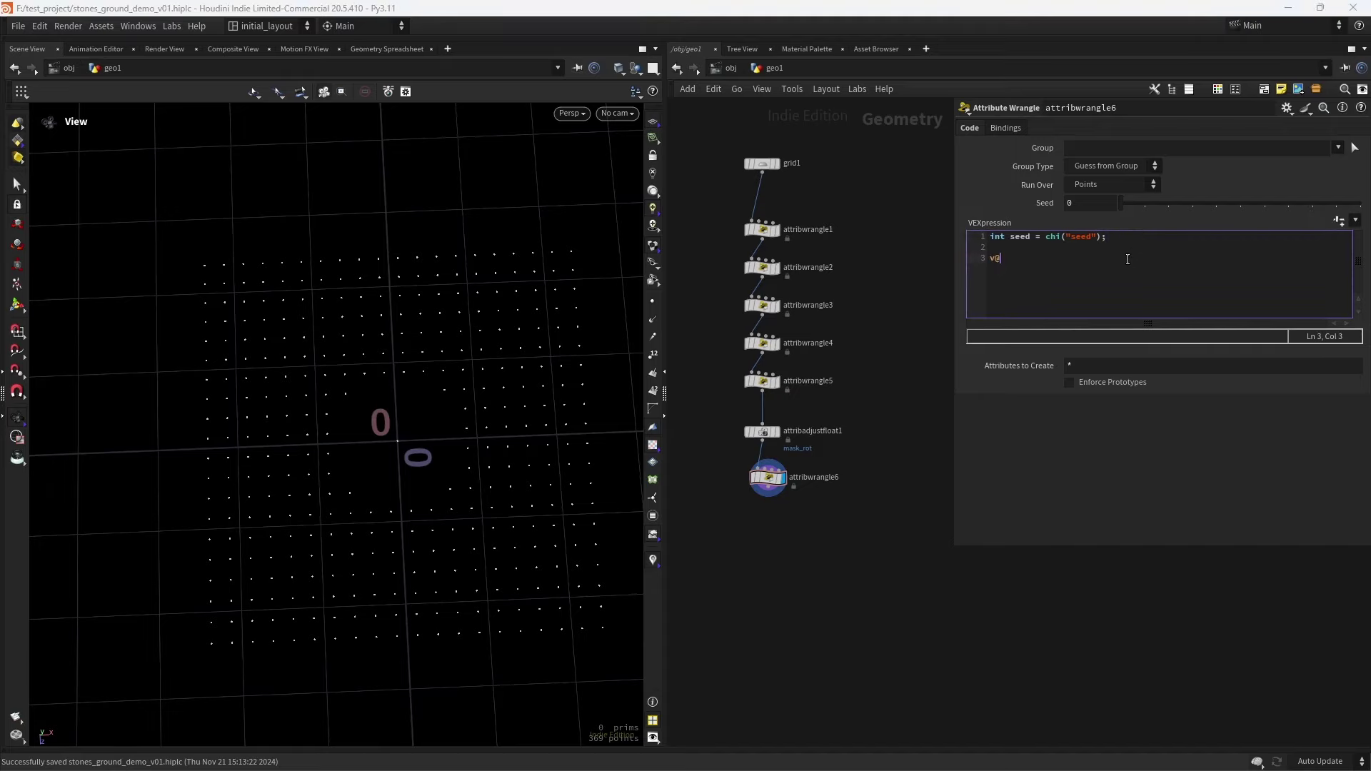
{"action": "type", "text": "up = set"}
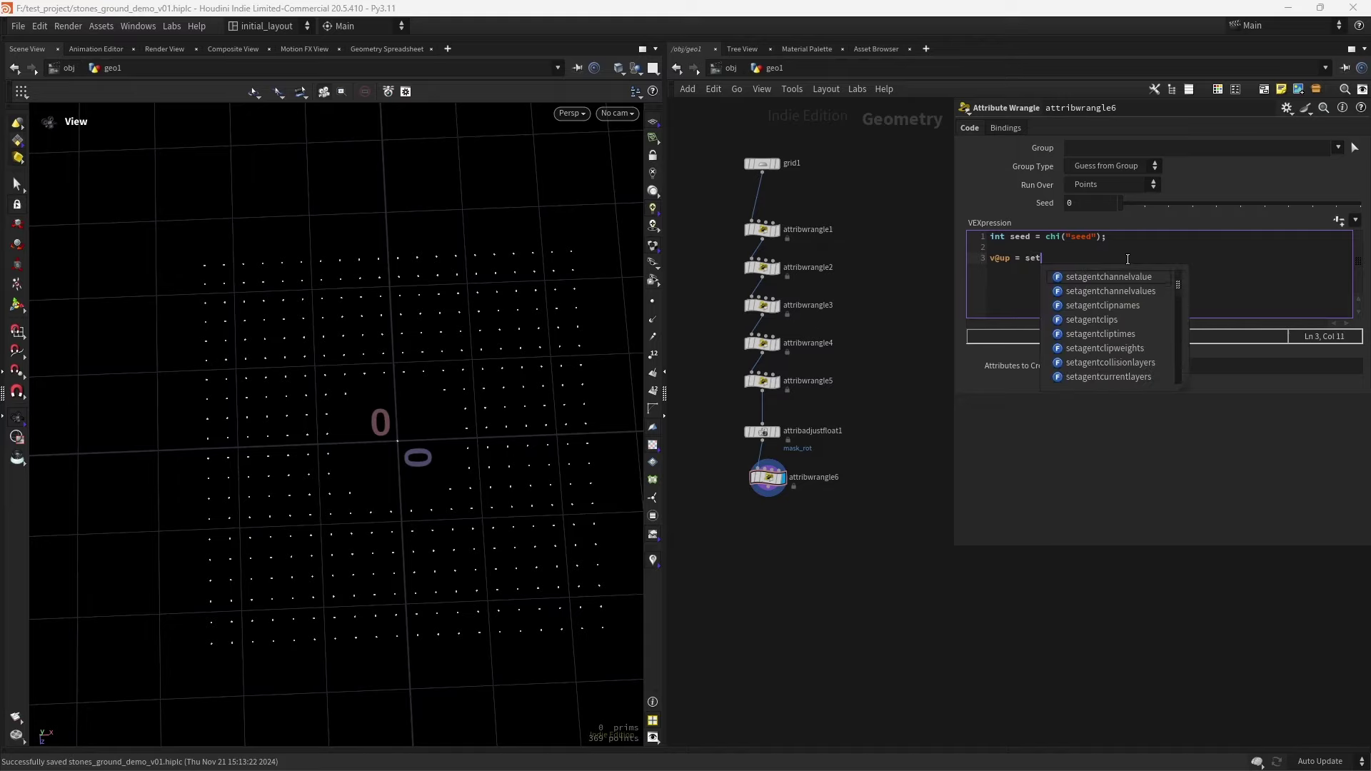
{"action": "type", "text": "(0,1,0)"}
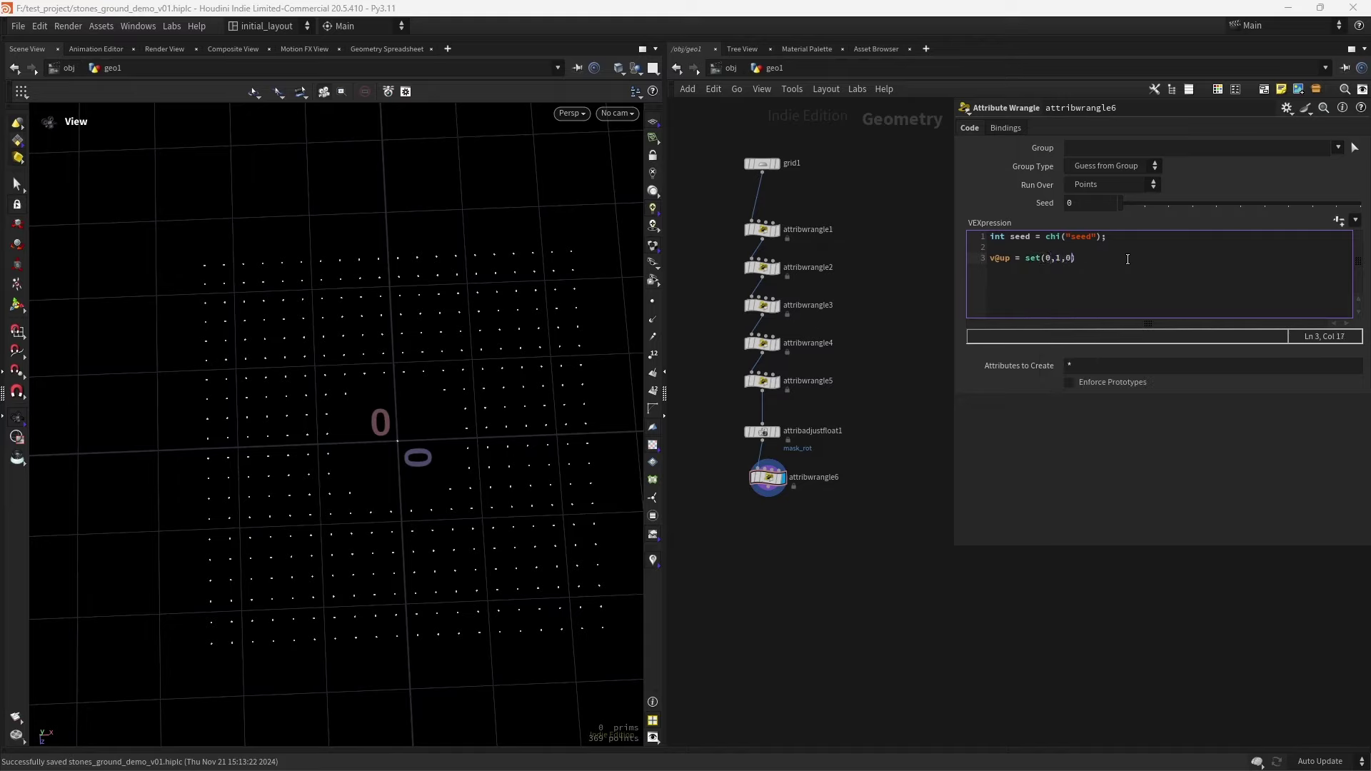
{"action": "type", "text": ";"}
{"action": "key", "text": "Return"}
{"action": "type", "text": "vector N = set(1,0,0);"}
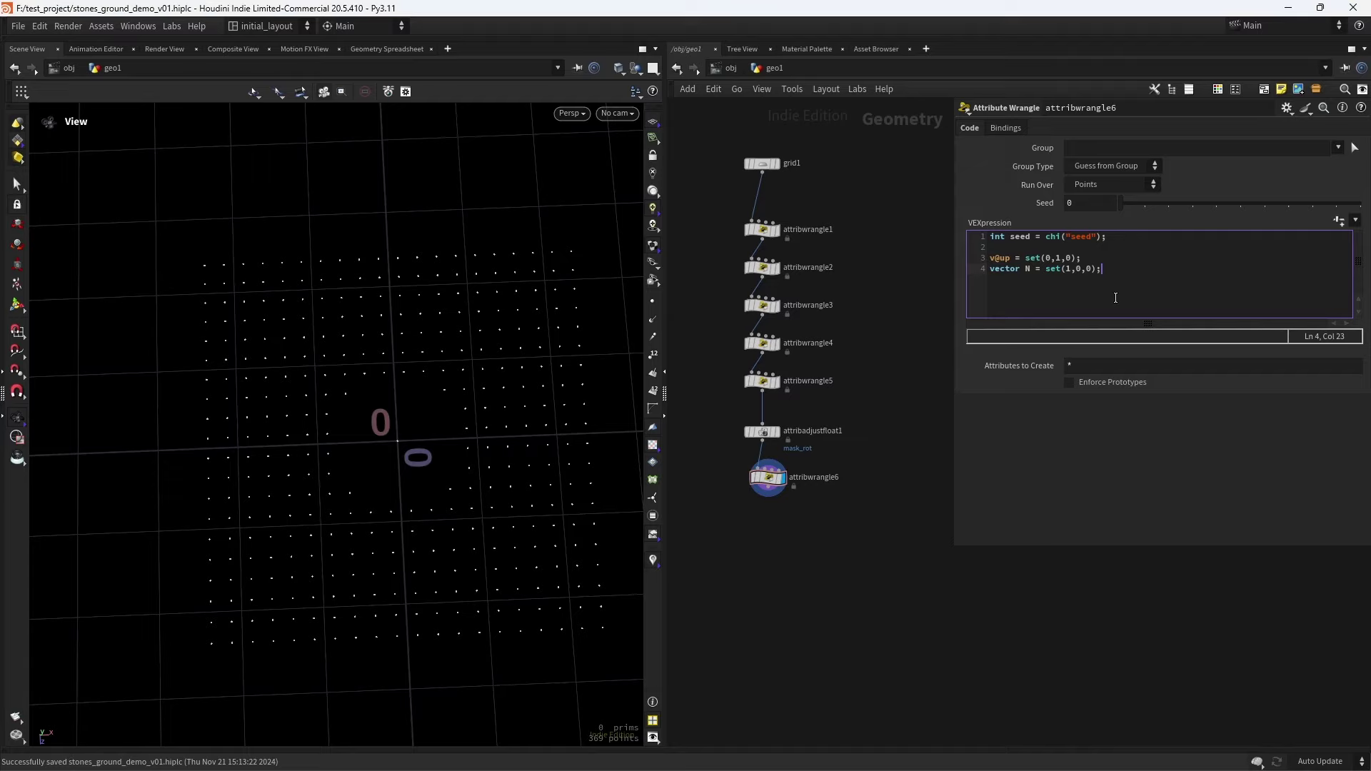
Add a seeded random amount_n and fit it into amount_pi between -PI and PI
{"action": "key", "text": "Return"}
{"action": "key", "text": "Return"}
{"action": "type", "text": "floar"}
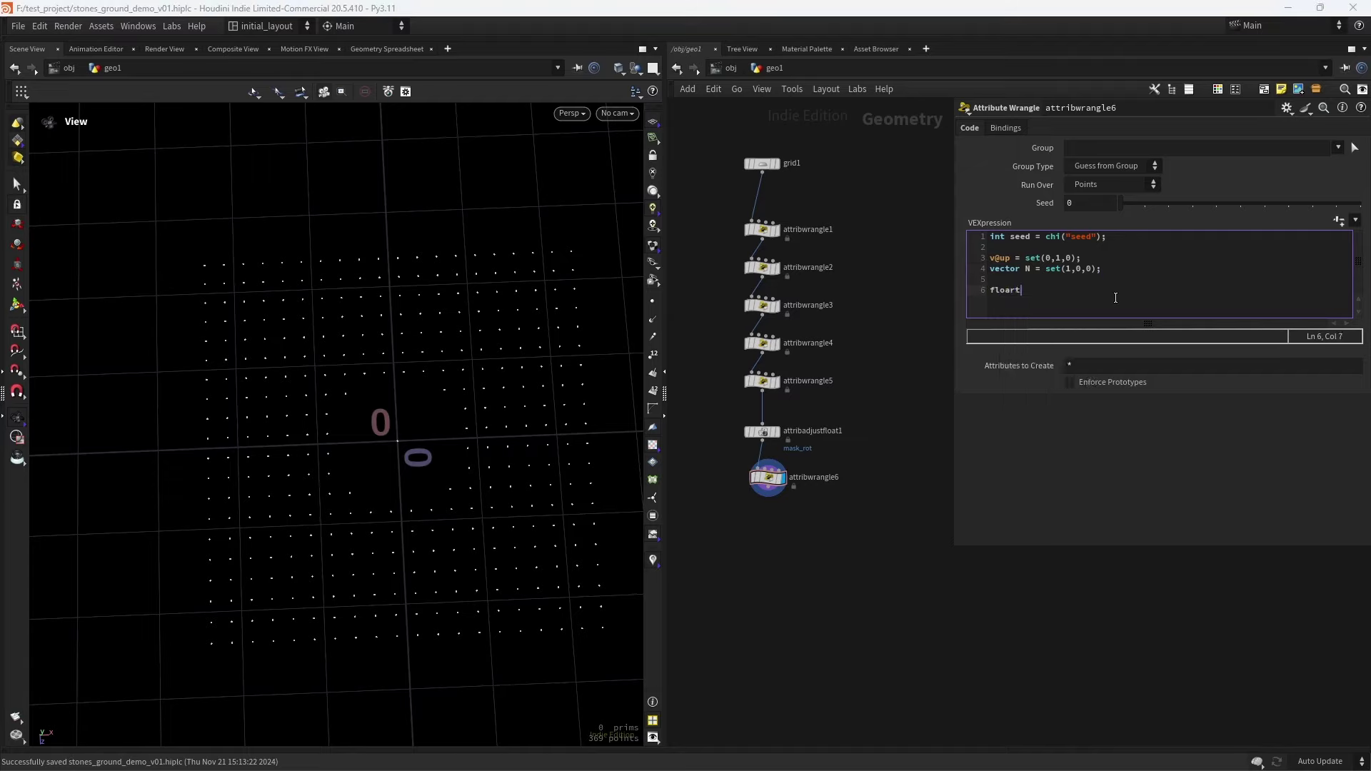
{"action": "key", "text": "BackSpace"}
{"action": "type", "text": "t ra"}
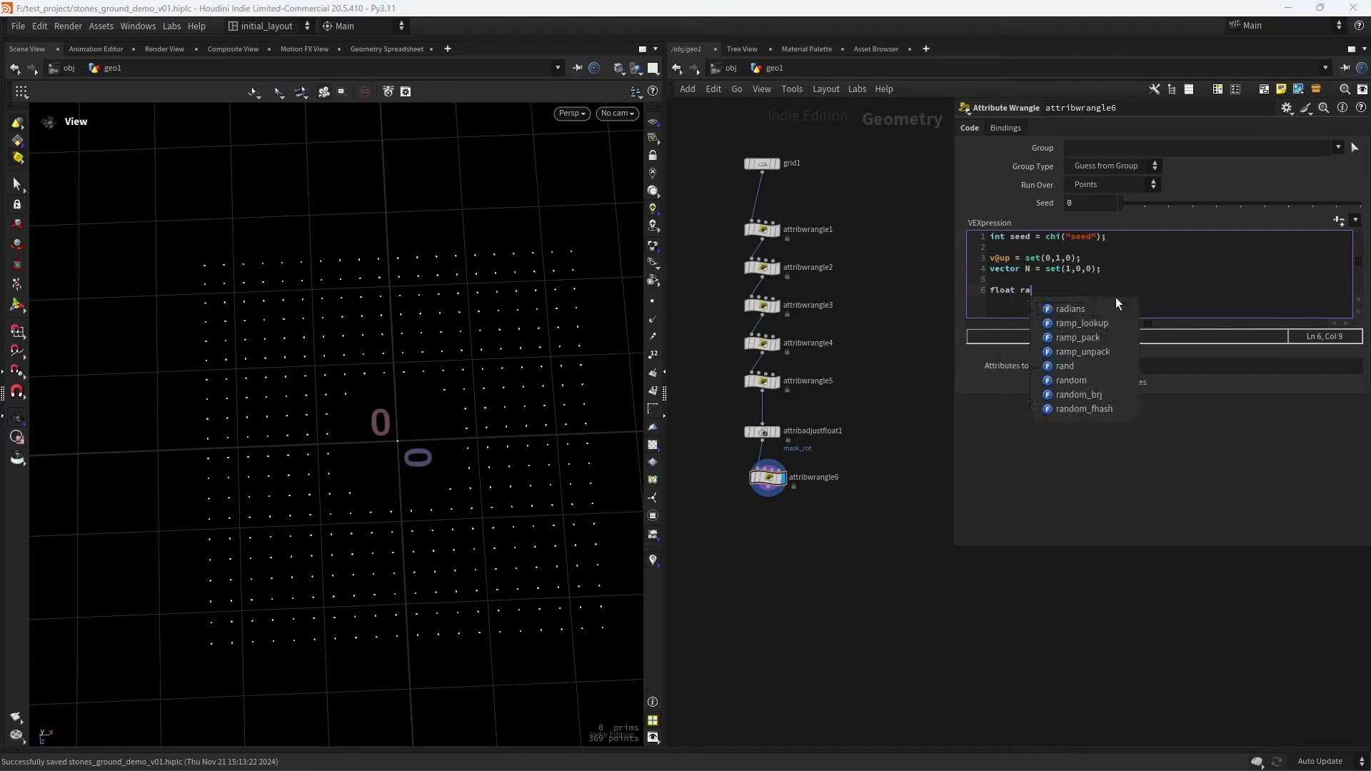
{"action": "key", "text": "BackSpace"}
{"action": "key", "text": "BackSpace"}
{"action": "type", "text": "amount"}
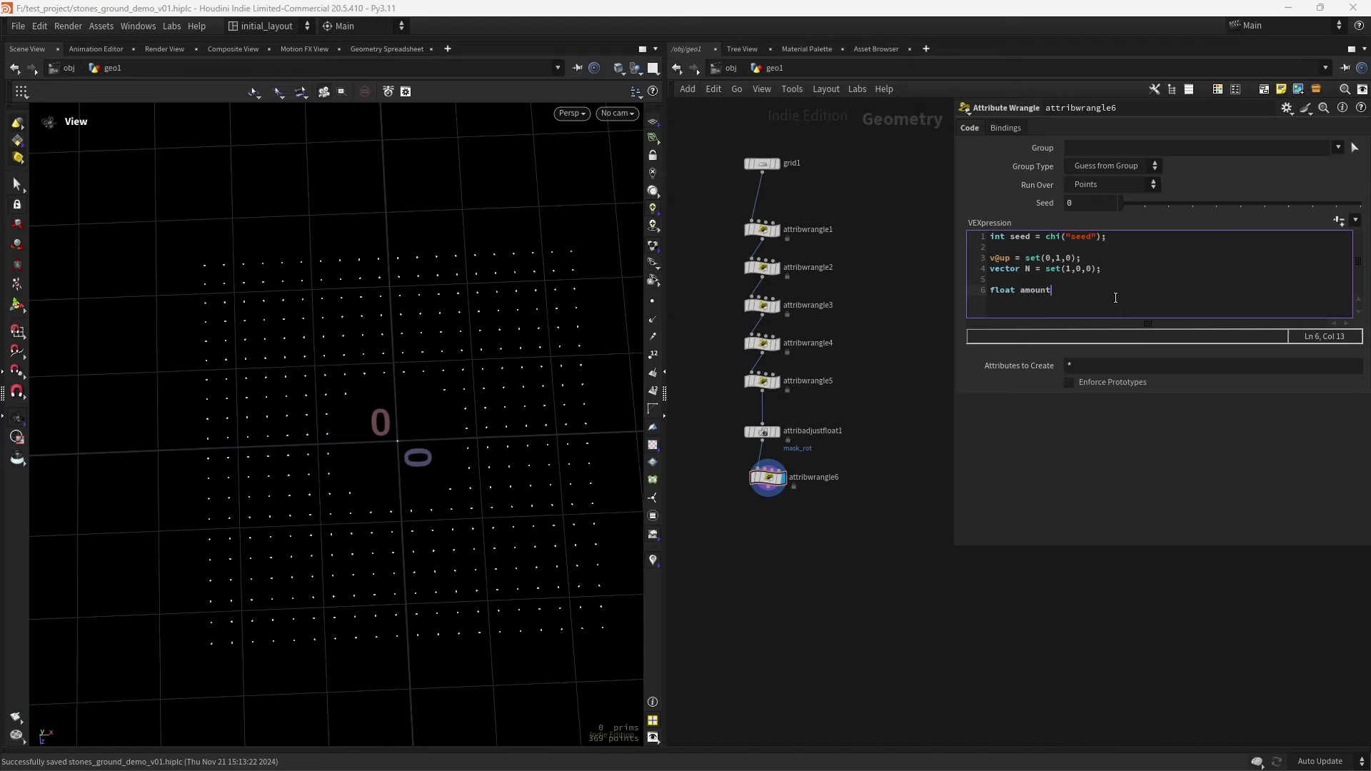
{"action": "type", "text": "_n = ran"}
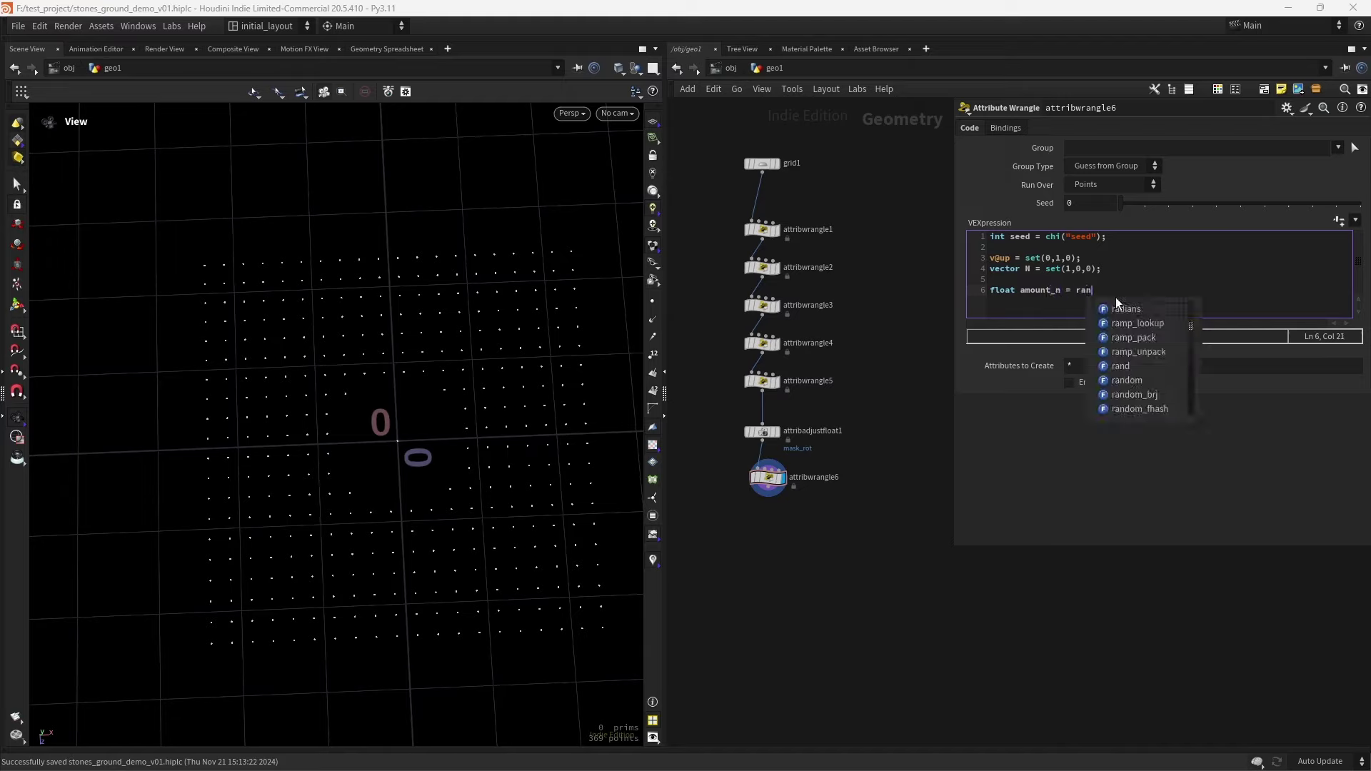
{"action": "type", "text": "d()"}
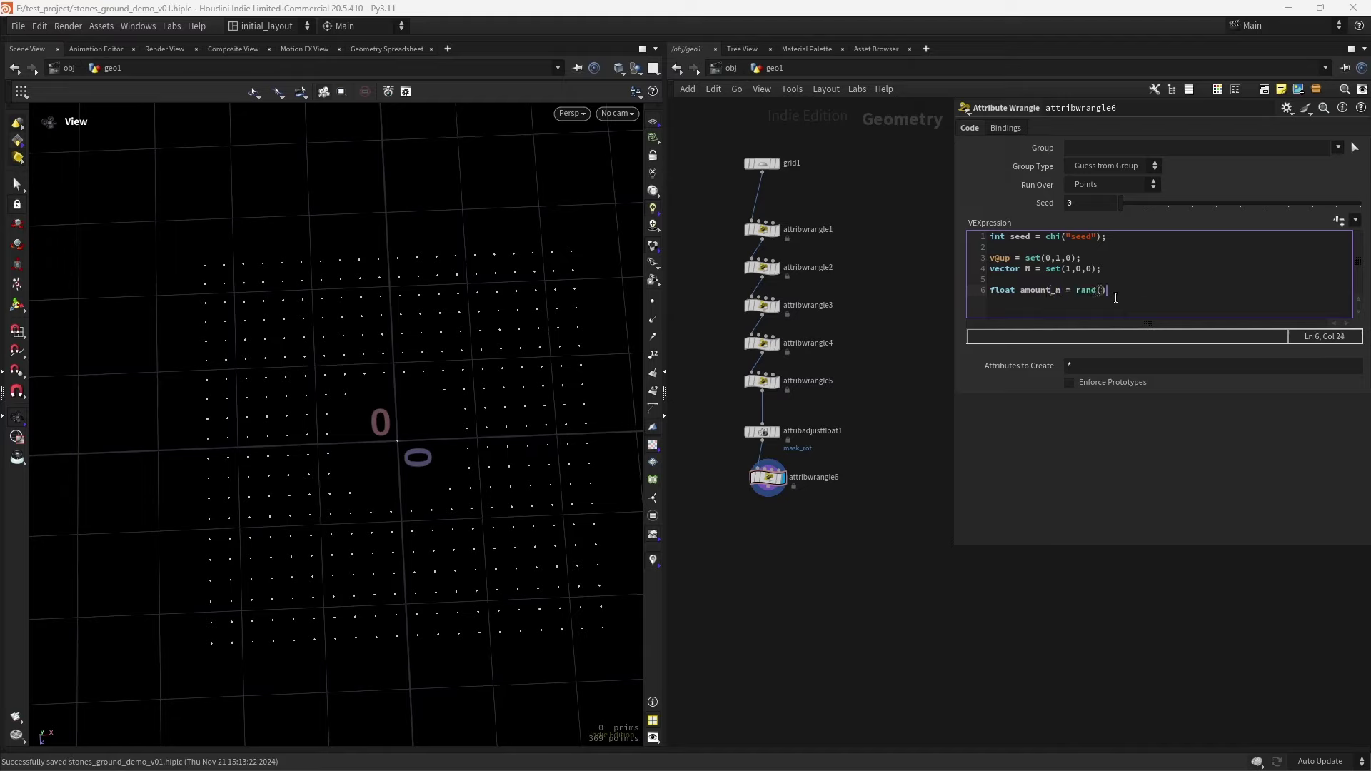
{"action": "type", "text": "i@ptnum,seed"}
{"action": "key", "text": "Left"}
{"action": "key", "text": "Left"}
{"action": "key", "text": "Left"}
{"action": "key", "text": "Left"}
{"action": "key", "text": "Right"}
{"action": "type", "text": ";"}
{"action": "key", "text": "Return"}
{"action": "type", "text": "float"}
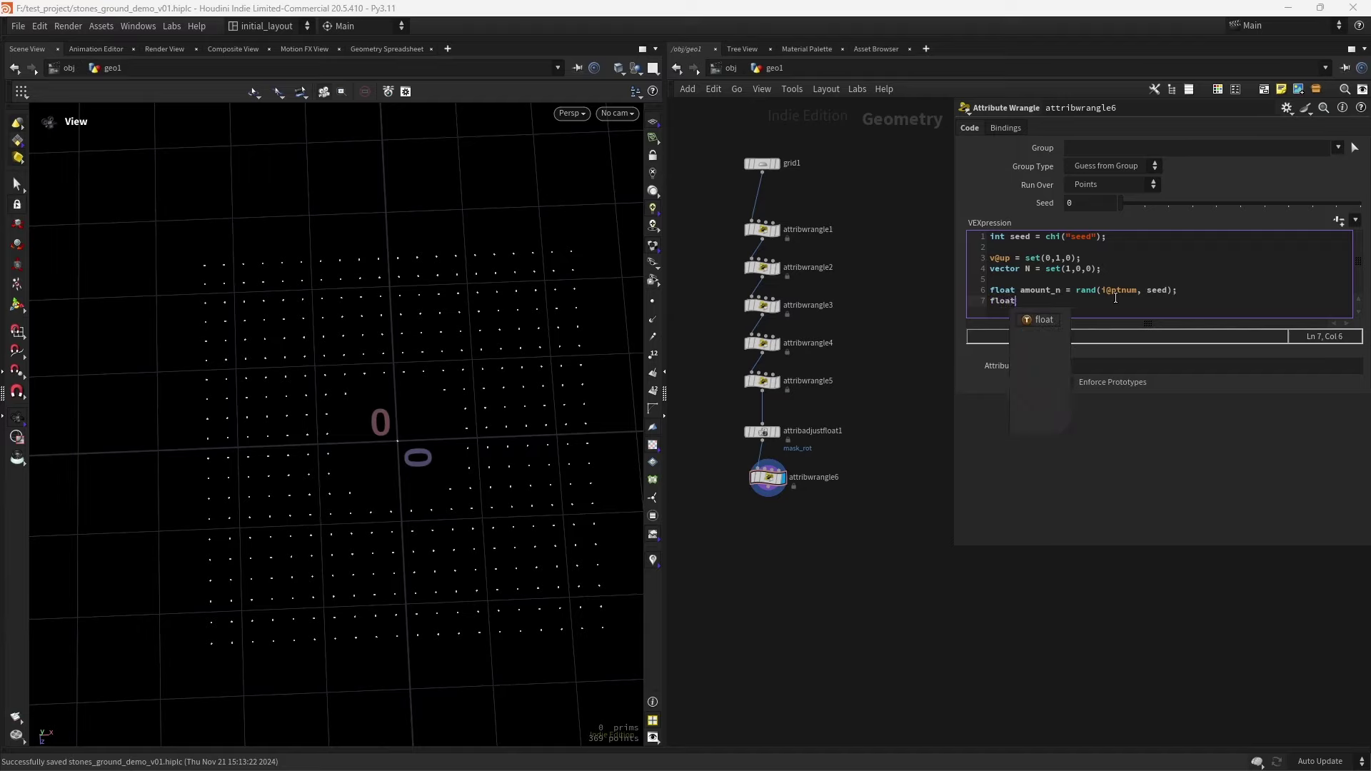
{"action": "type", "text": " amoun"}
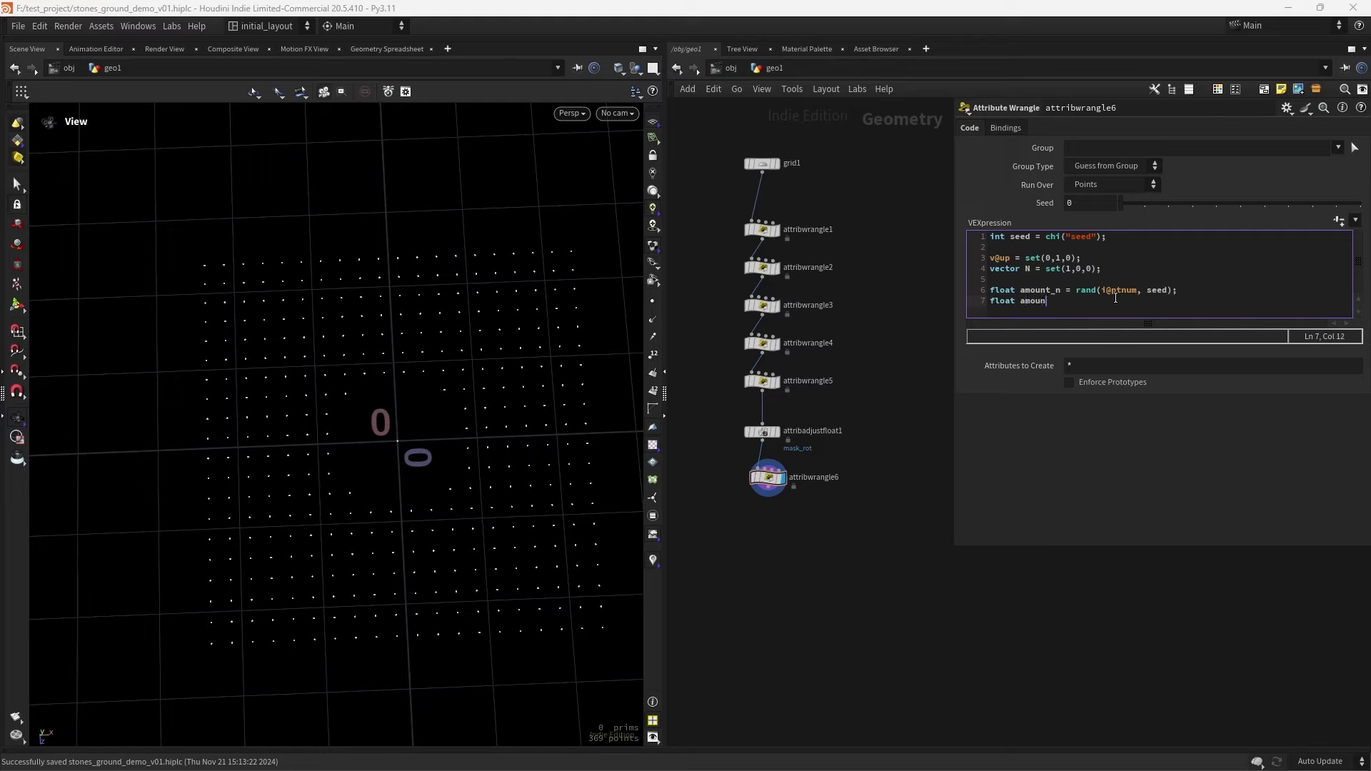
{"action": "type", "text": "t_pi = fit01()amount_n, -PI, PI);"}
{"action": "key", "text": "Return"}
{"action": "key", "text": "Return"}
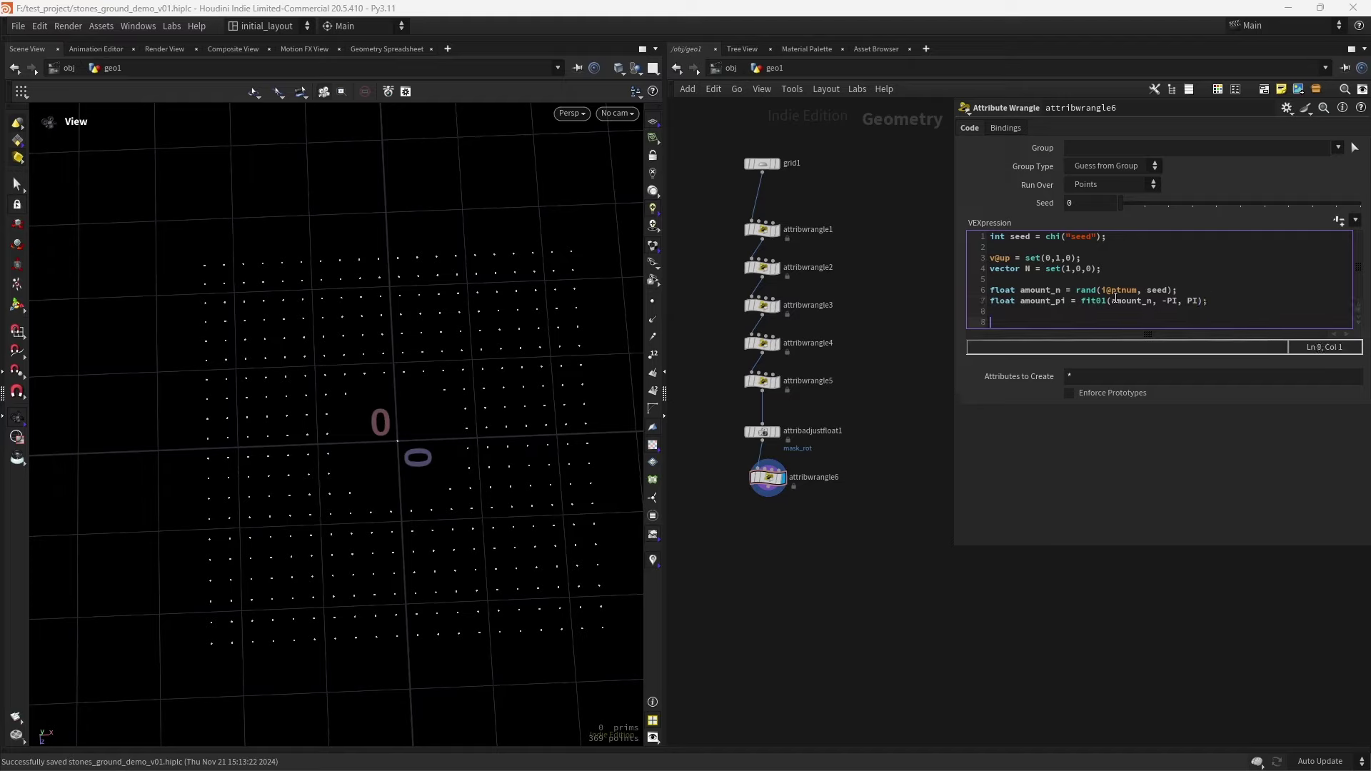
Build a quaternion from amount_pi about v@up and rotate N by it into rot
{"action": "key", "text": "Return"}
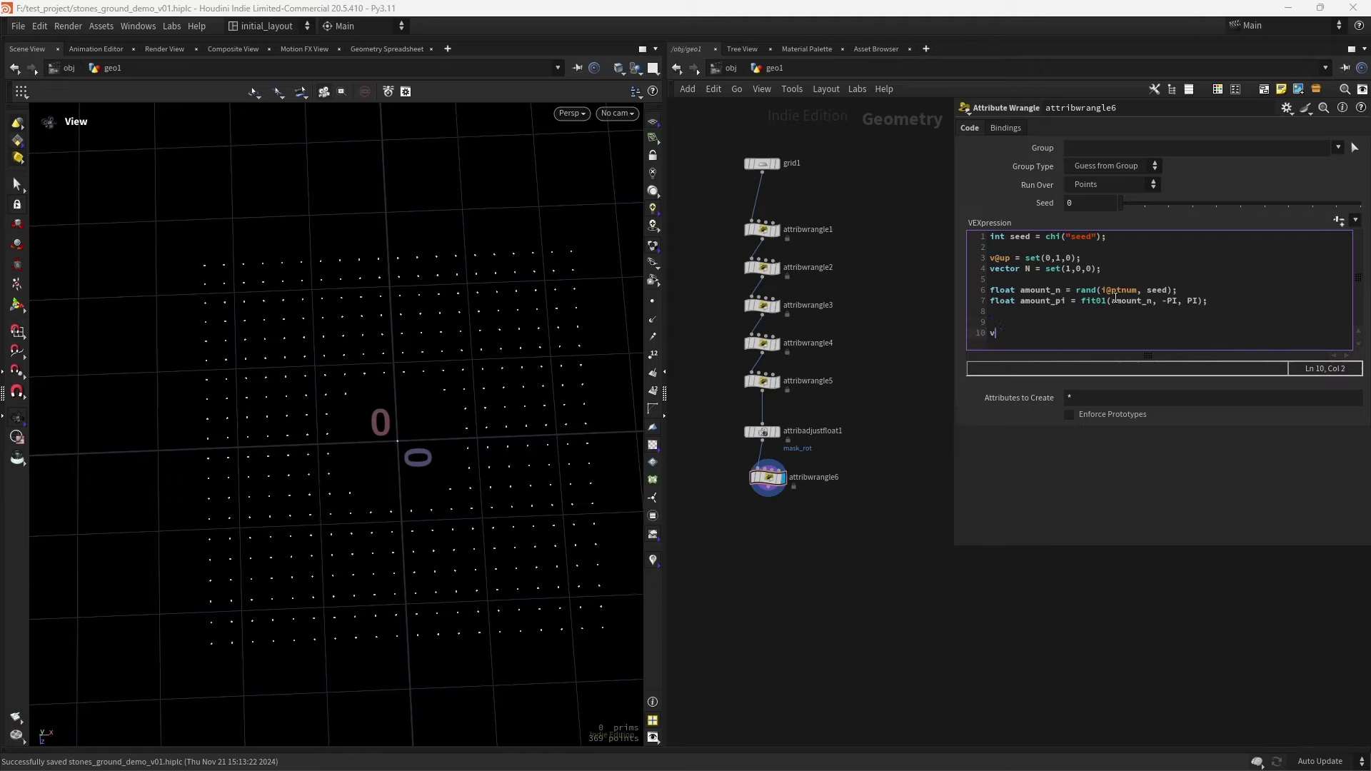
{"action": "type", "text": "vector4 quat"}
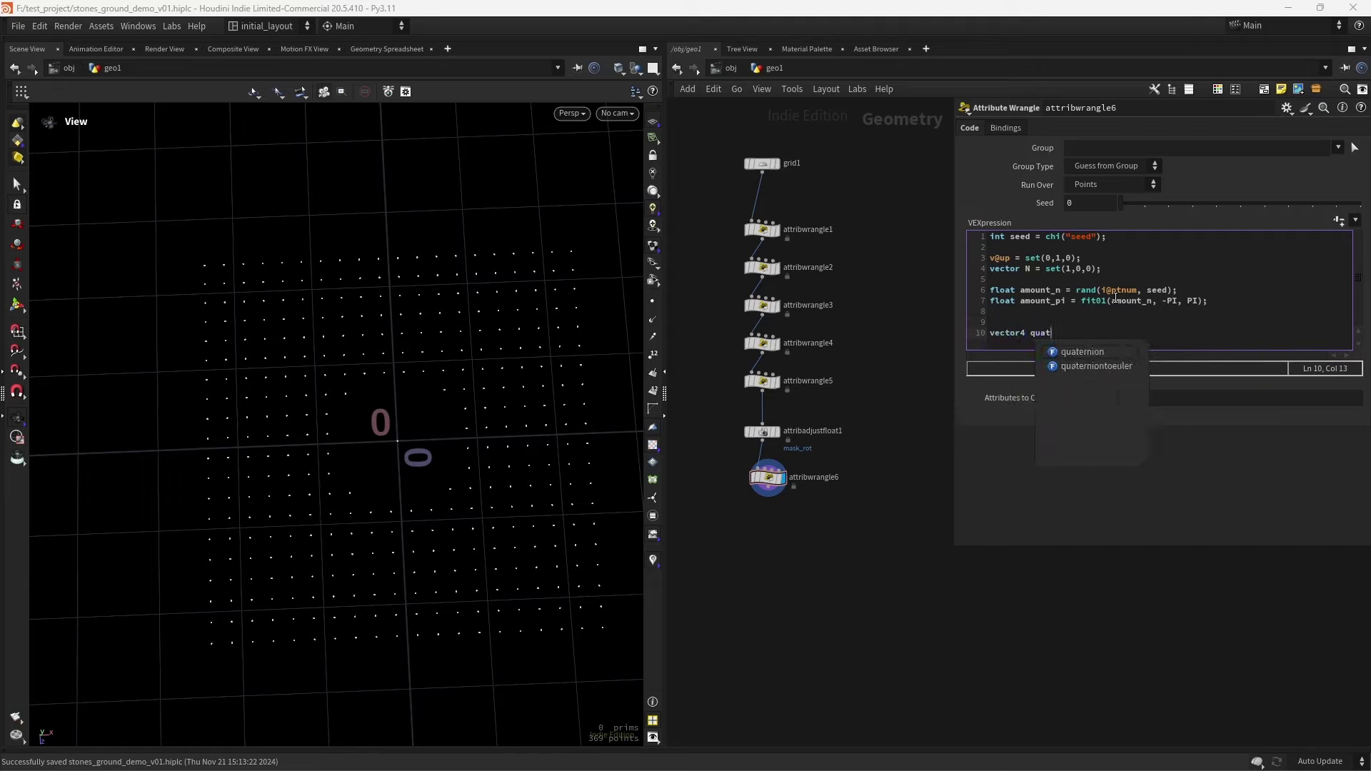
{"action": "type", "text": " = quaternion("}
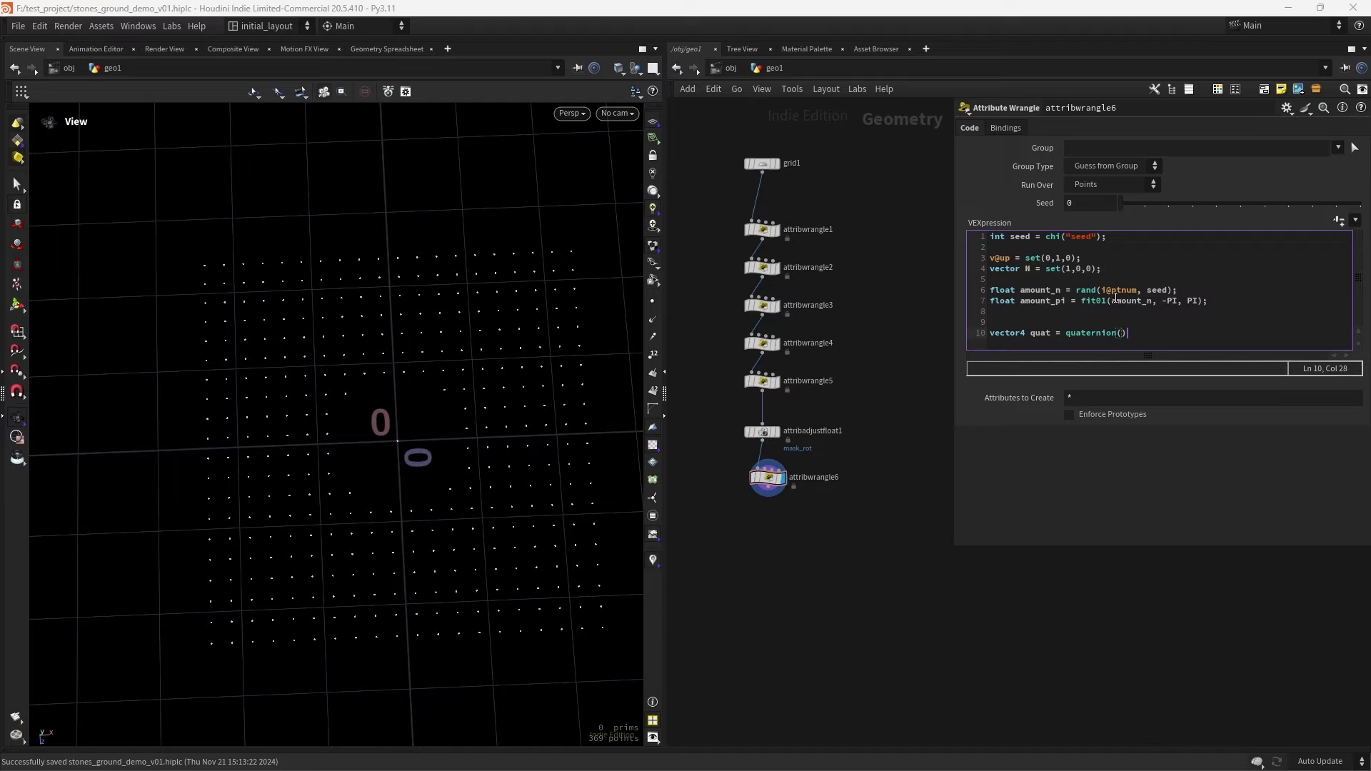
{"action": "key", "text": "Left"}
{"action": "type", "text": "amount_pi,v@up);"}
{"action": "key", "text": "Return"}
{"action": "type", "text": "vect"}
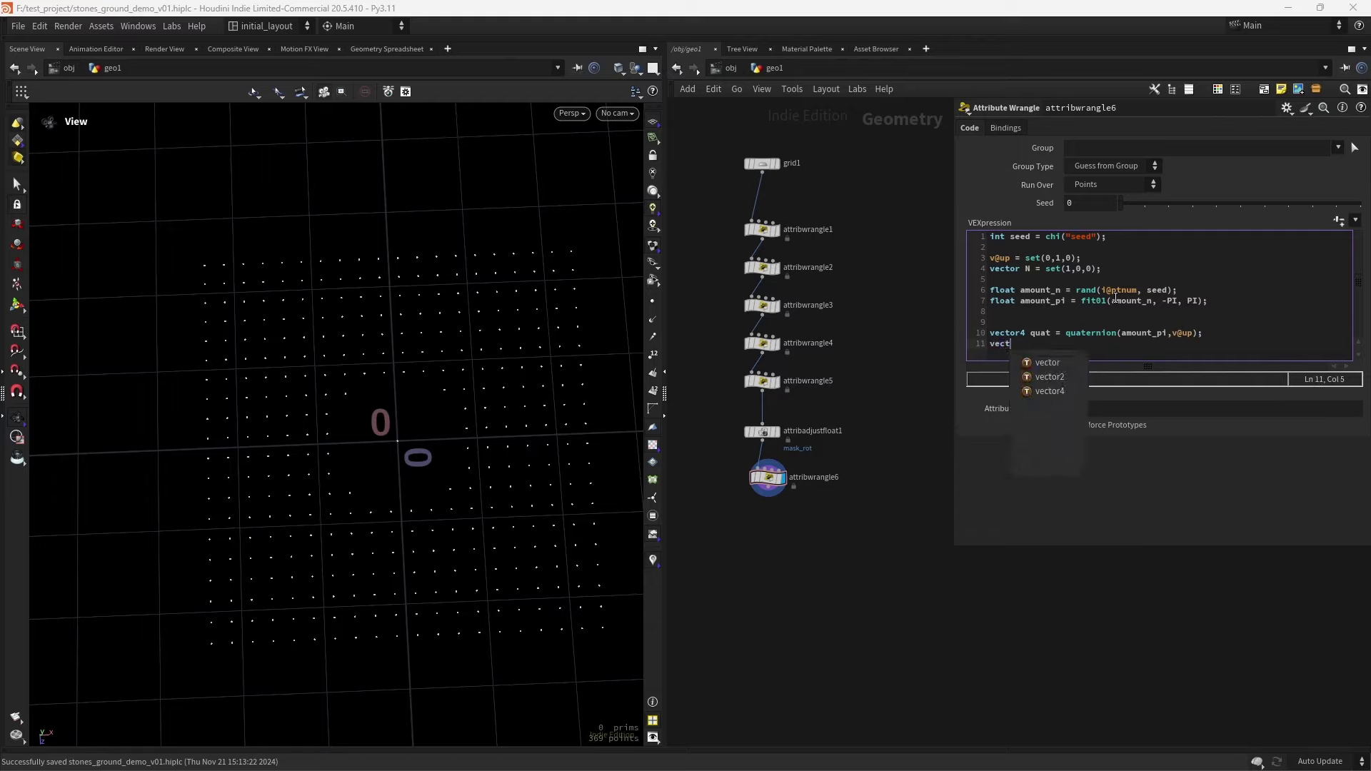
{"action": "type", "text": "or rot ="}
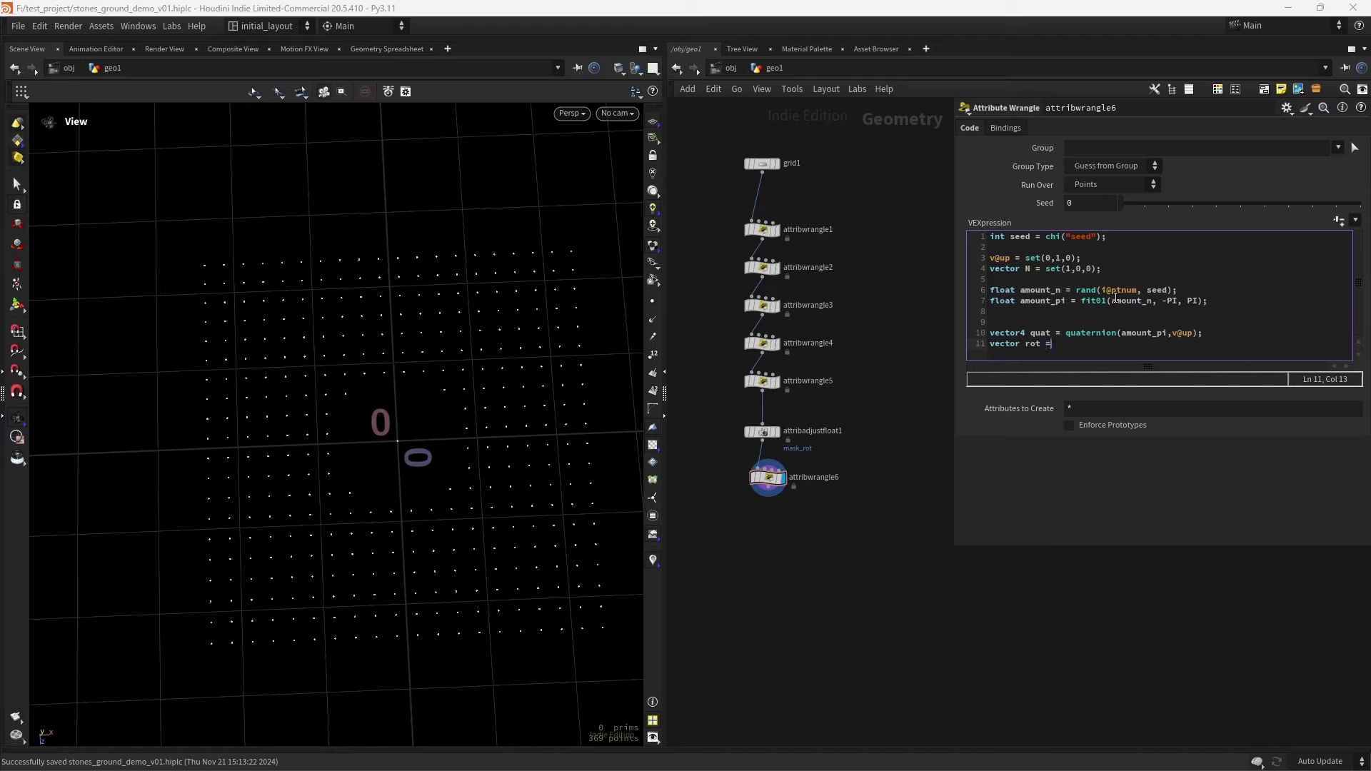
{"action": "type", "text": " qrot"}
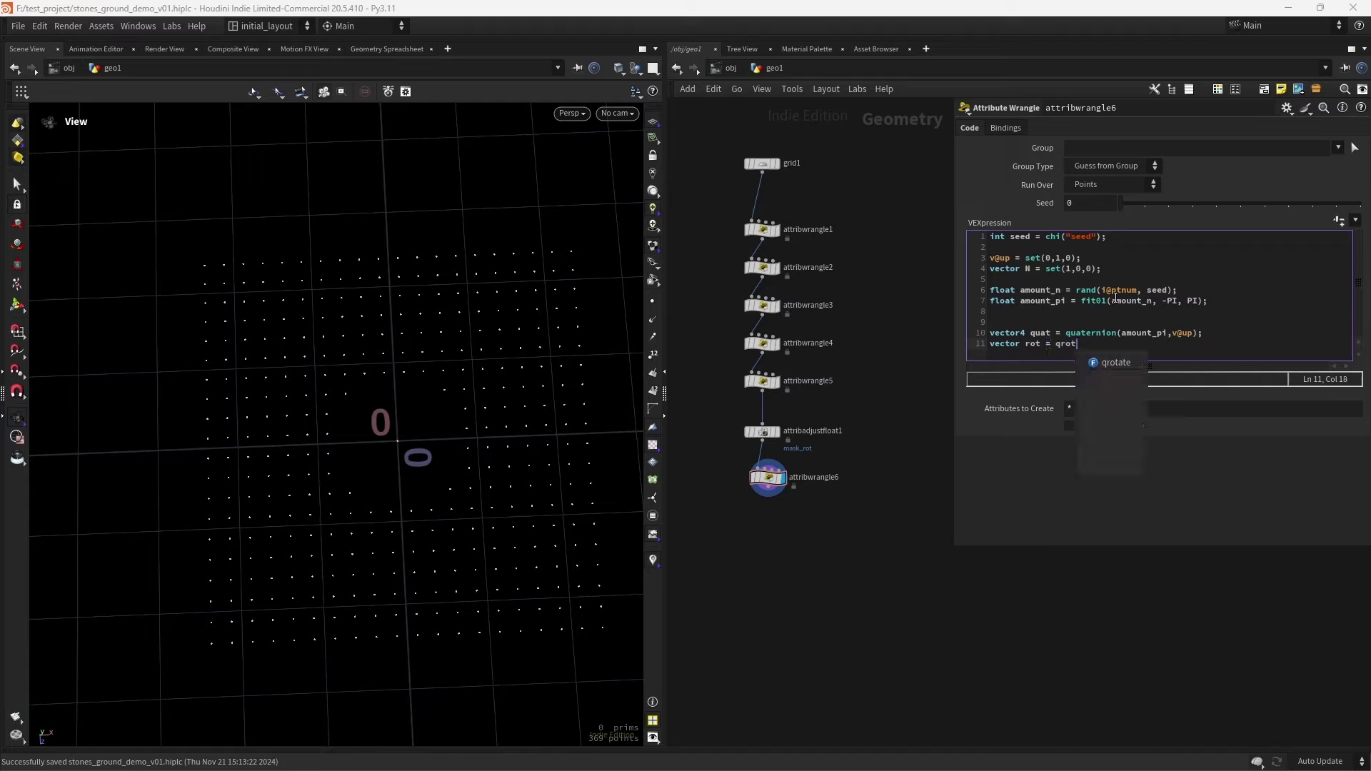
{"action": "type", "text": "ate()"}
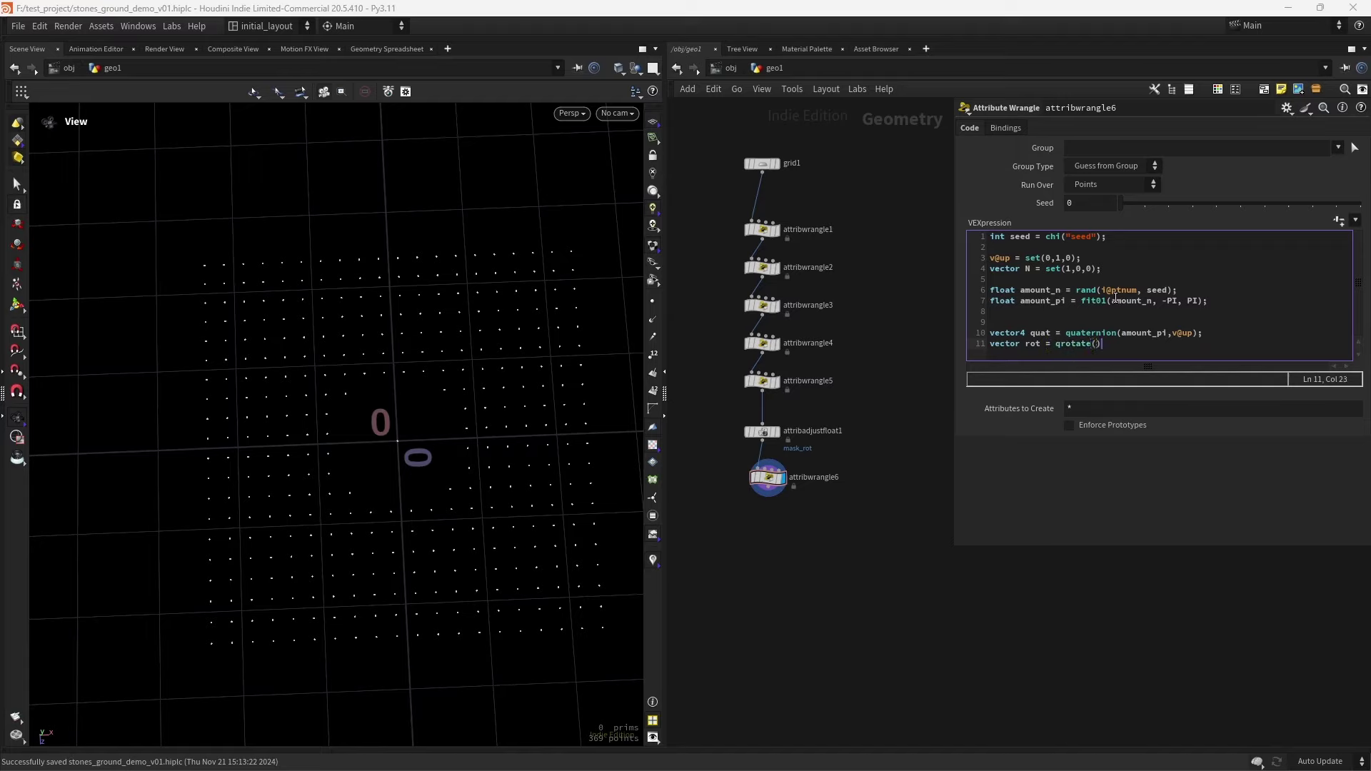
{"action": "key", "text": "Left"}
{"action": "type", "text": "qu"}
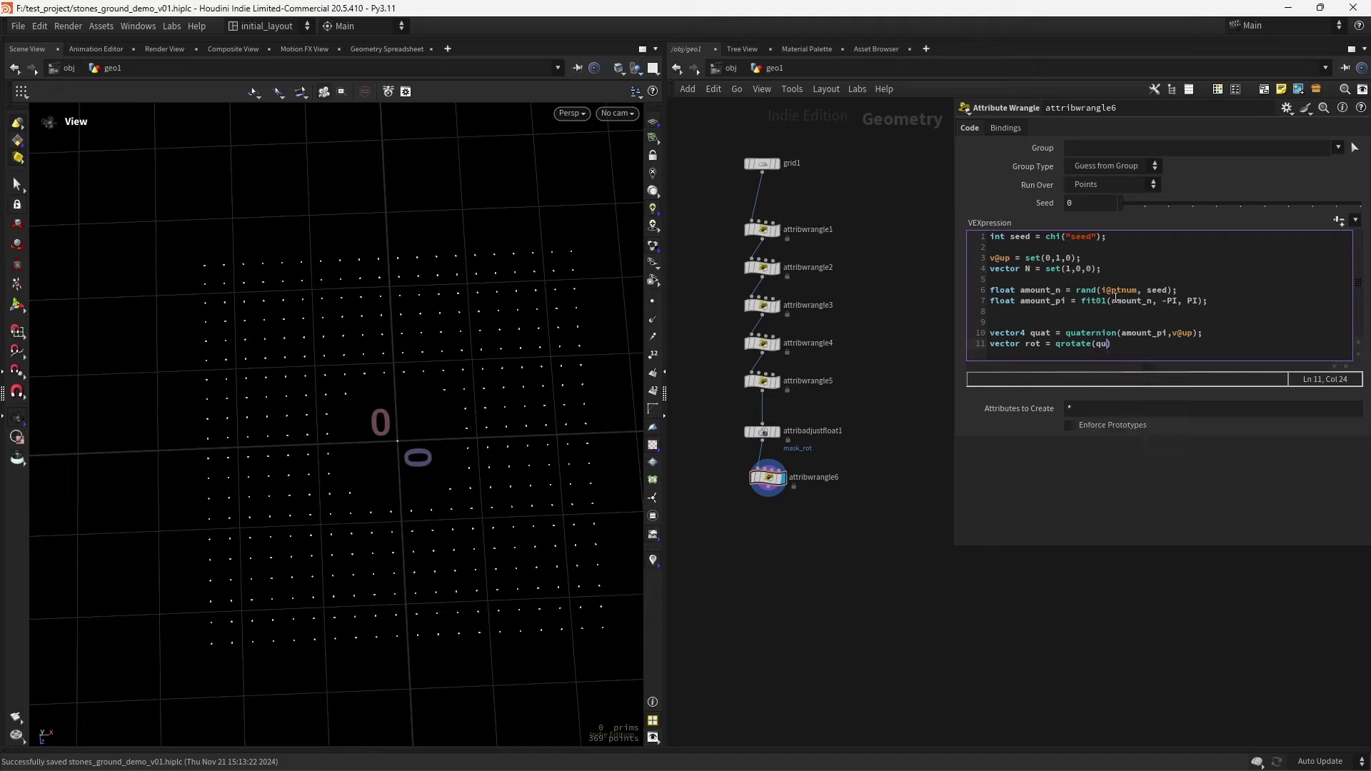
{"action": "type", "text": "at, N)"}
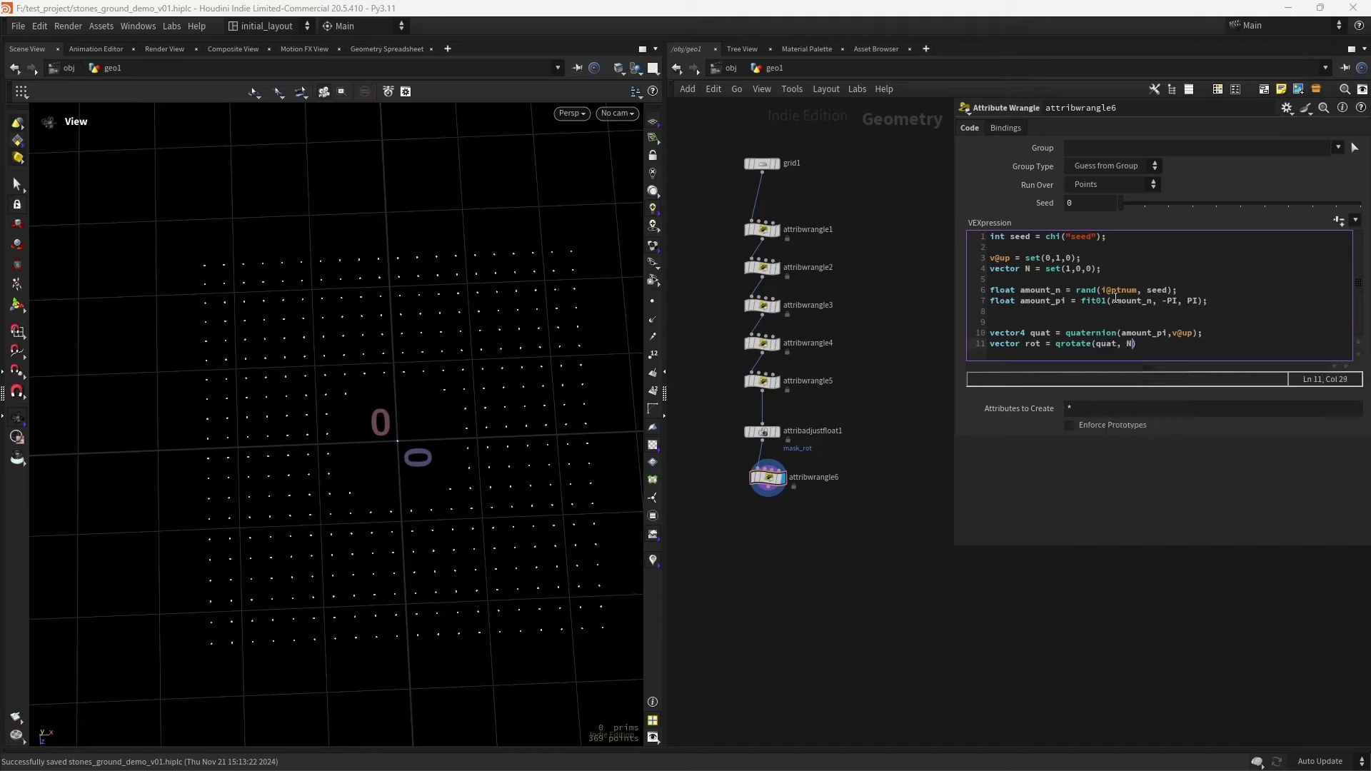
{"action": "type", "text": ";"}
Assign rot to v@N and save the scene
{"action": "key", "text": "Return"}
{"action": "key", "text": "Return"}
{"action": "type", "text": "v@N"}
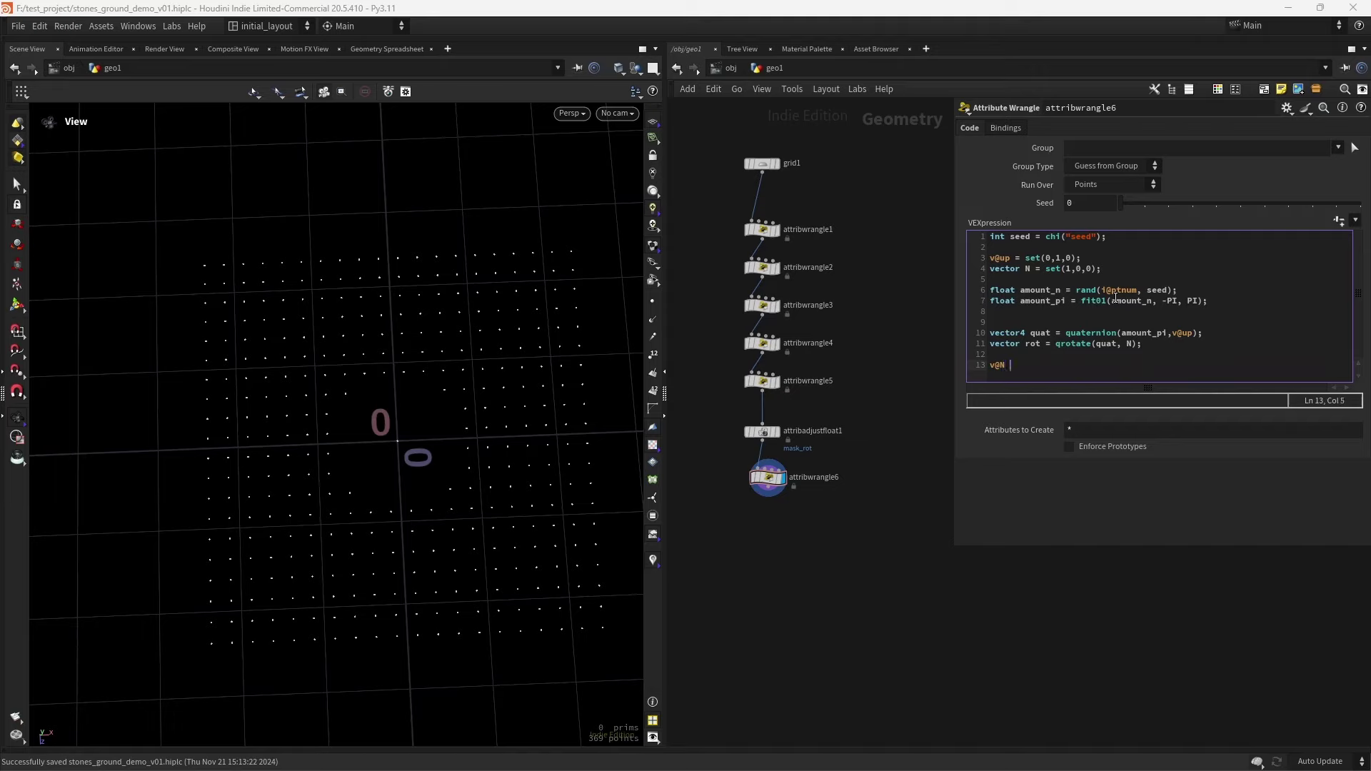
{"action": "type", "text": " = rot;"}
{"action": "key", "text": "ctrl+s"}
Create a COP Network node (copnet1) in geo1, step inside, then return to geo1
{"action": "scroll", "coordinate": [839, 493], "scroll_direction": "down", "scroll_amount": 3}
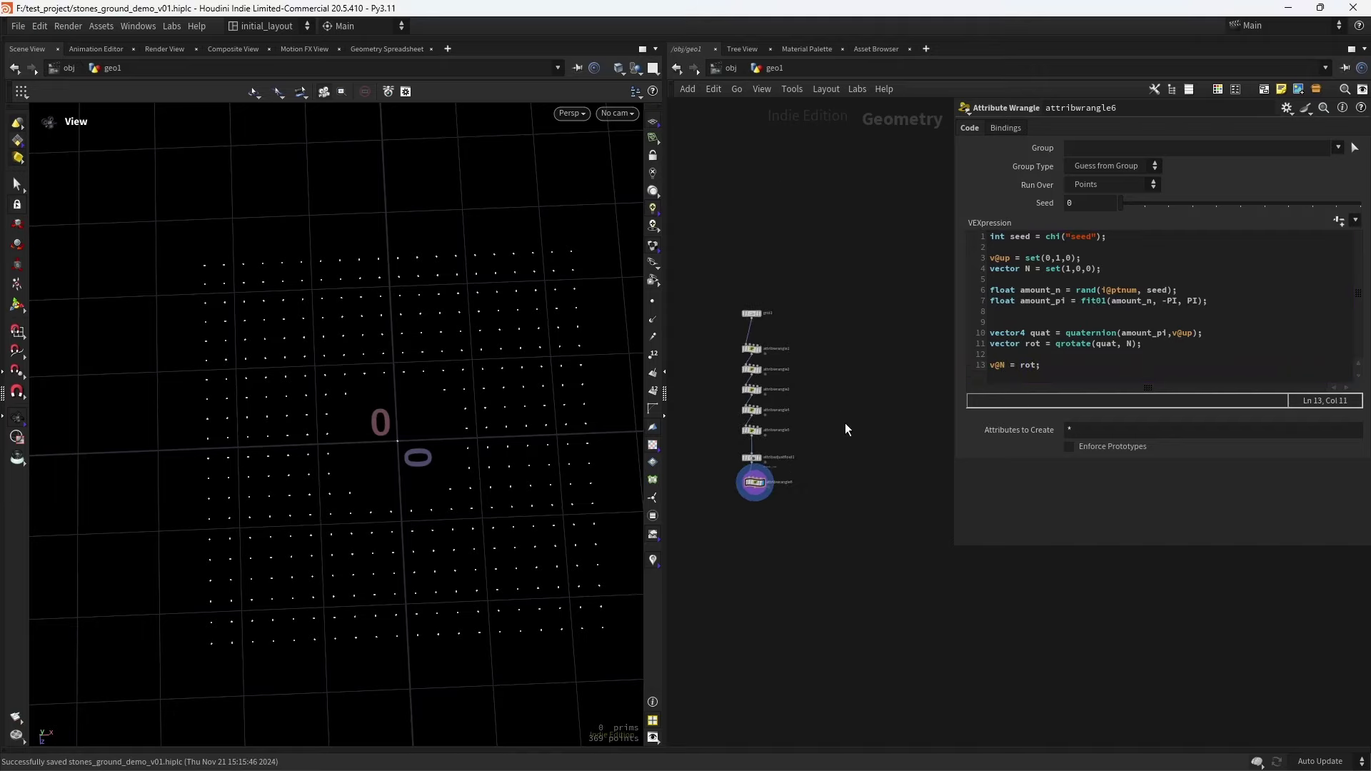
{"action": "scroll", "coordinate": [846, 422], "scroll_direction": "up", "scroll_amount": 2}
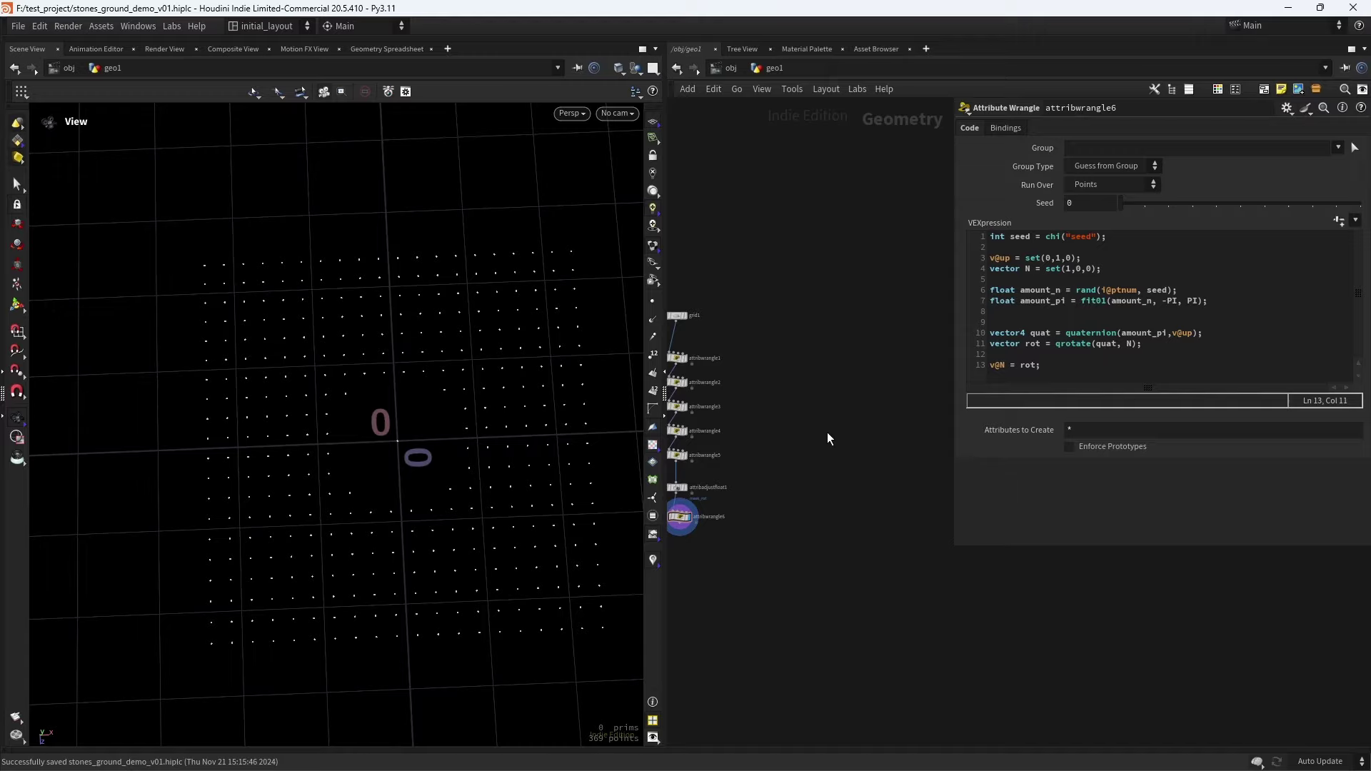
{"action": "key", "text": "Tab"}
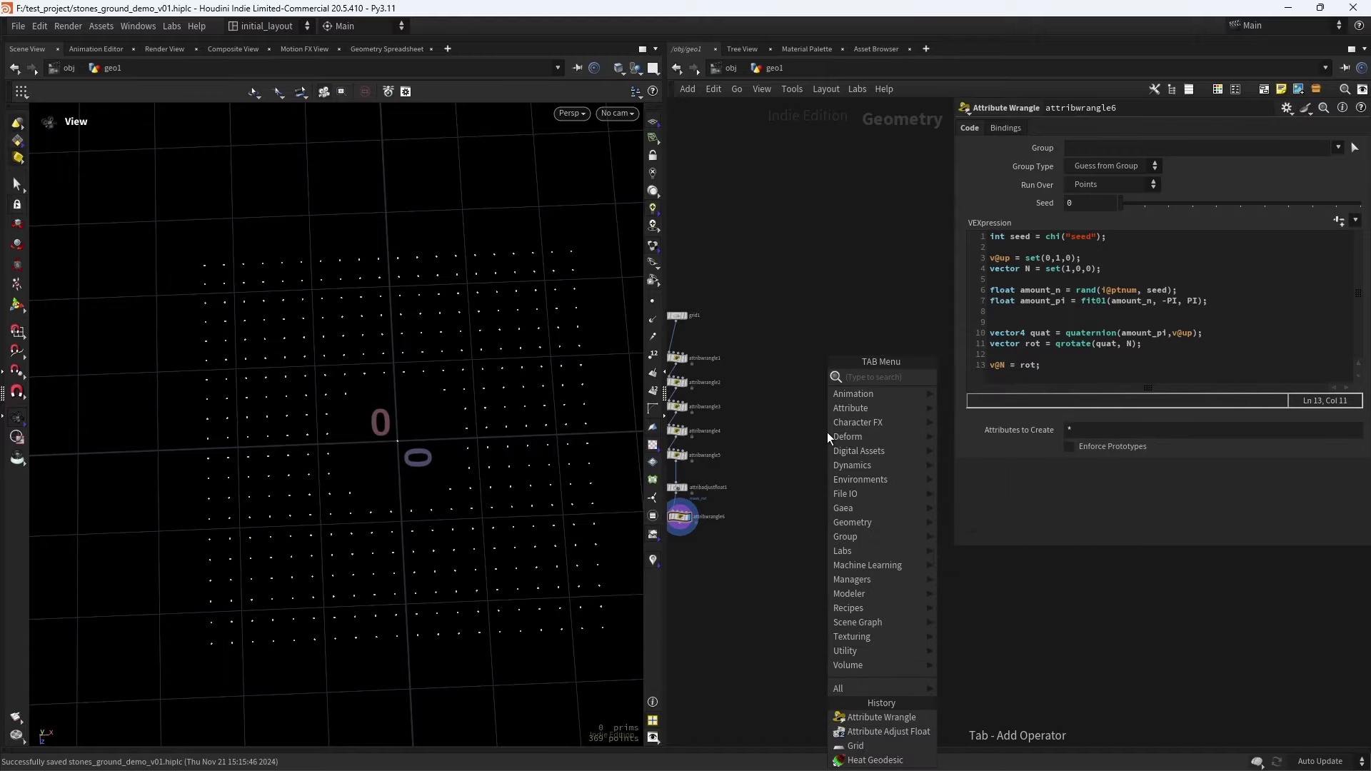
{"action": "type", "text": "cop"}
{"action": "key", "text": "Return"}
{"action": "left_click", "coordinate": [827, 431]}
{"action": "key", "text": "Return"}
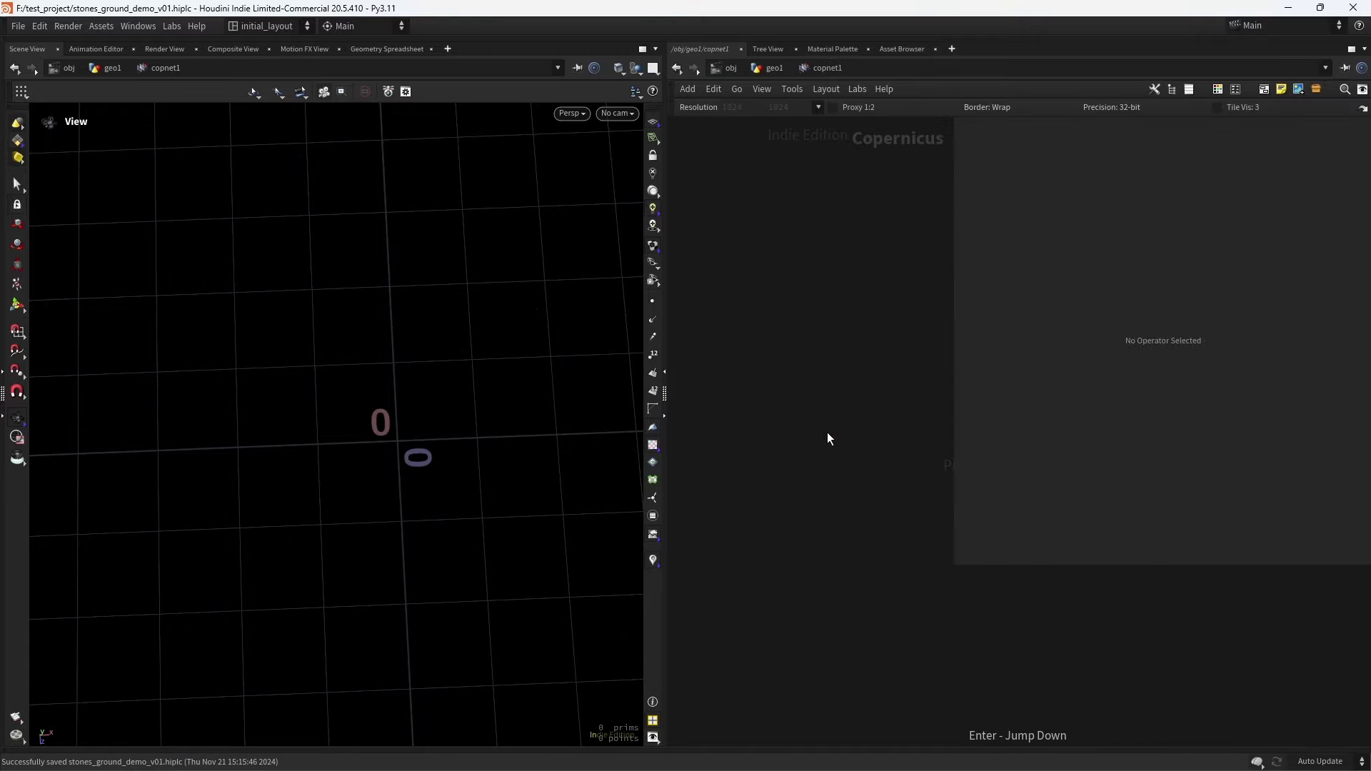
{"action": "key", "text": "Tab"}
{"action": "type", "text": "so"}
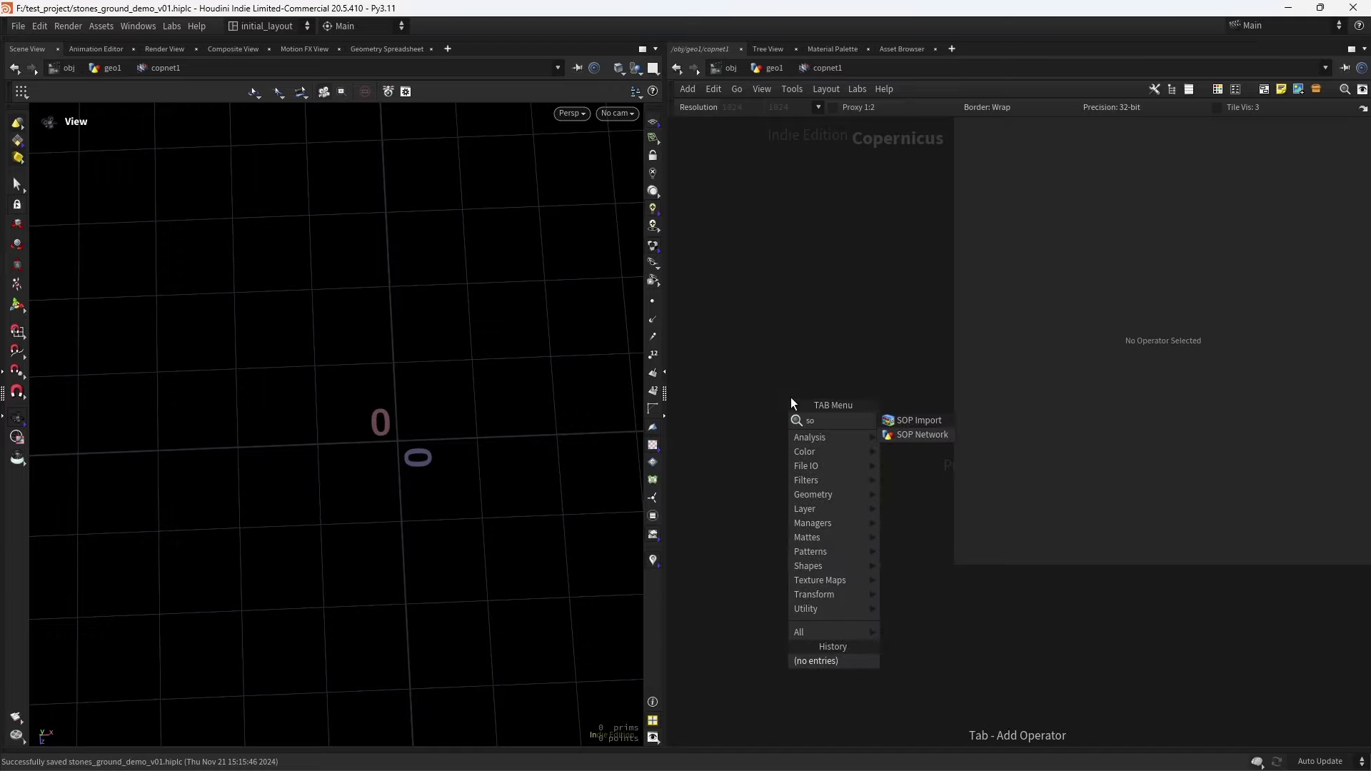
{"action": "key", "text": "Escape"}
{"action": "left_click", "coordinate": [761, 69]}
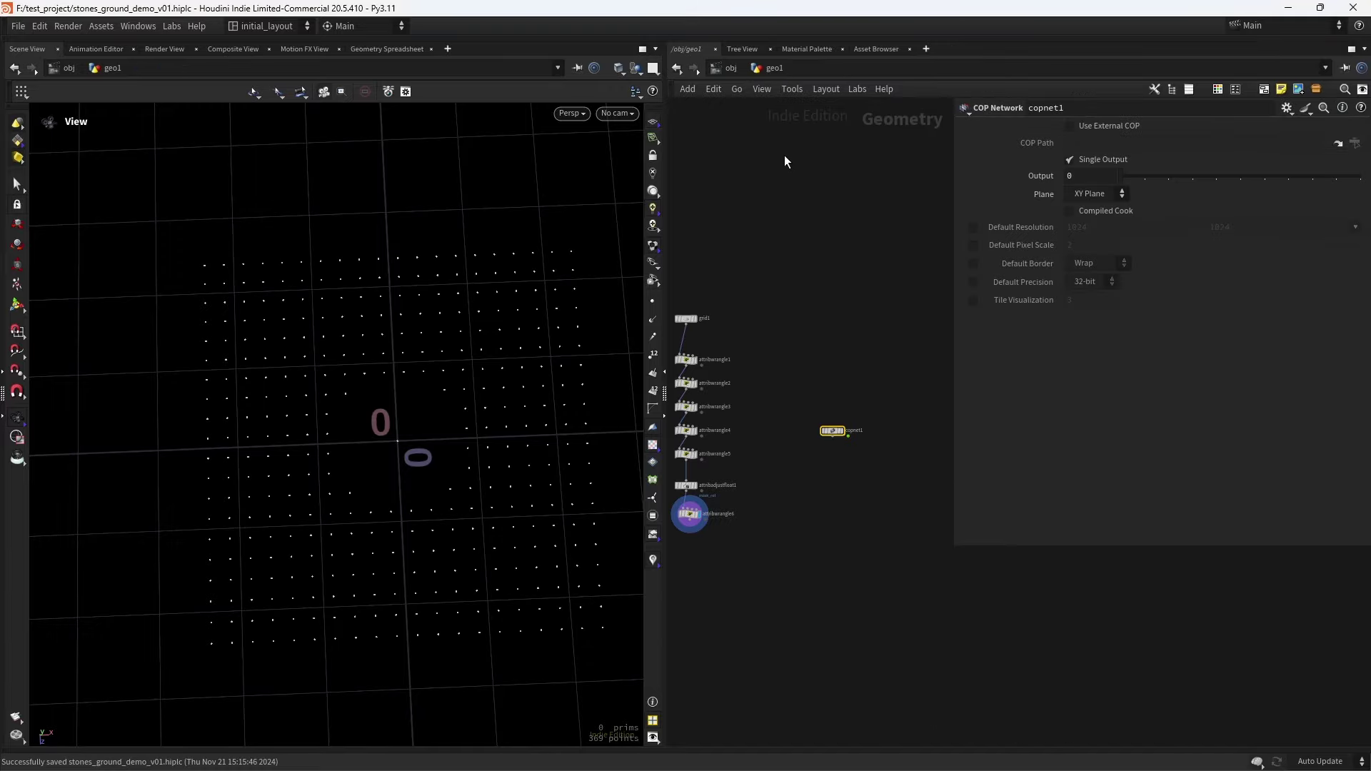
Add a Null wired from attribwrangle6 and rename it OUT_PTS
{"action": "key", "text": "Tab"}
{"action": "type", "text": "null"}
{"action": "key", "text": "Return"}
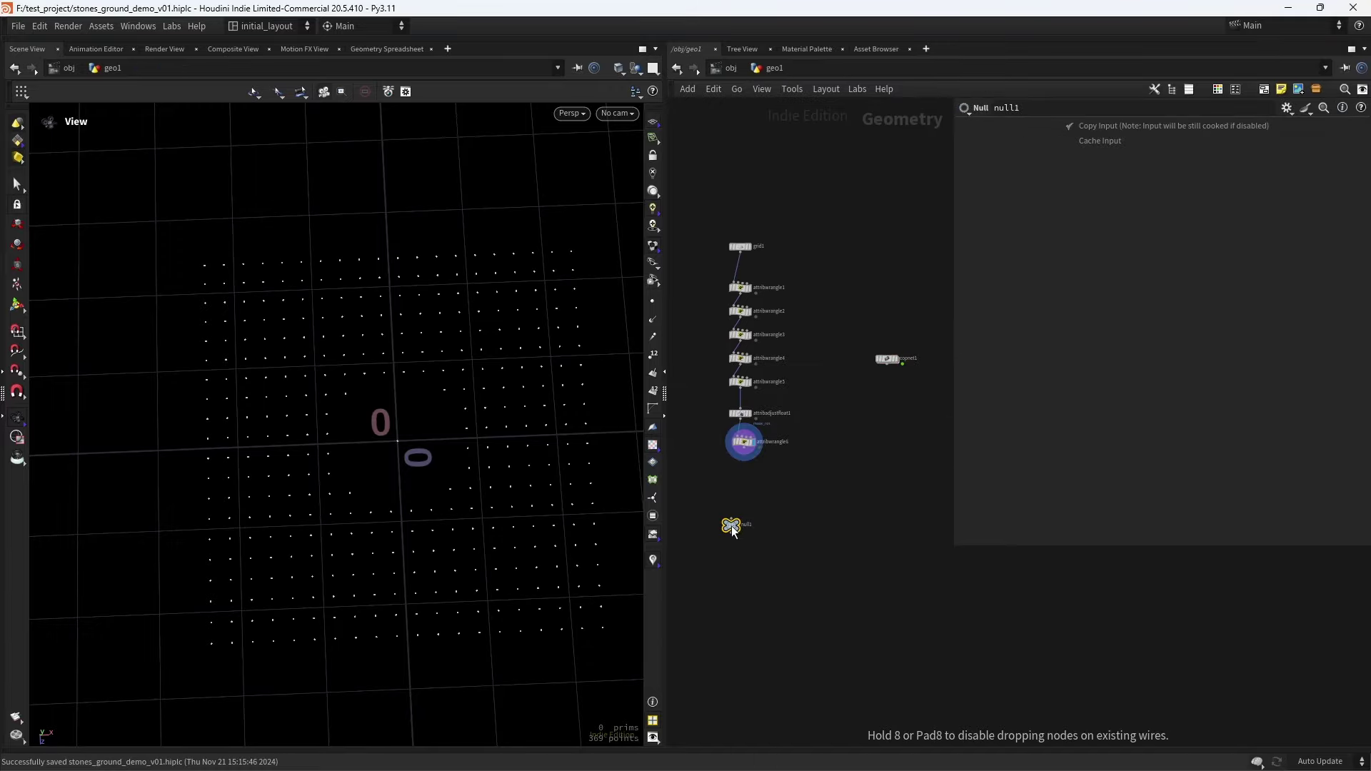
{"action": "left_click", "coordinate": [731, 526]}
{"action": "left_click", "coordinate": [742, 523]}
{"action": "scroll", "coordinate": [749, 524], "scroll_direction": "up", "scroll_amount": 3}
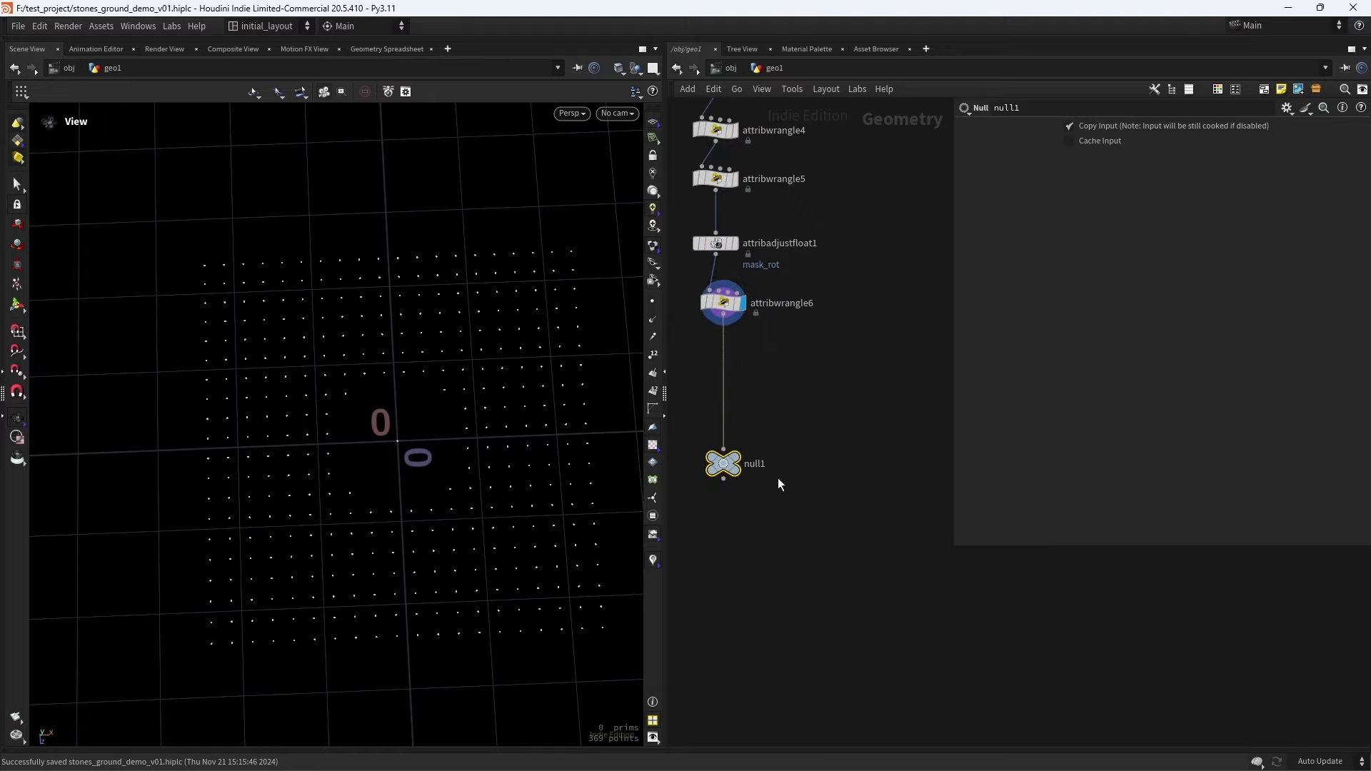
{"action": "double_click", "coordinate": [764, 465]}
{"action": "type", "text": "OUT_PTS"}
{"action": "key", "text": "Return"}
Copy the OUT_PTS node and go inside copnet1
{"action": "scroll", "coordinate": [755, 426], "scroll_direction": "down", "scroll_amount": 2}
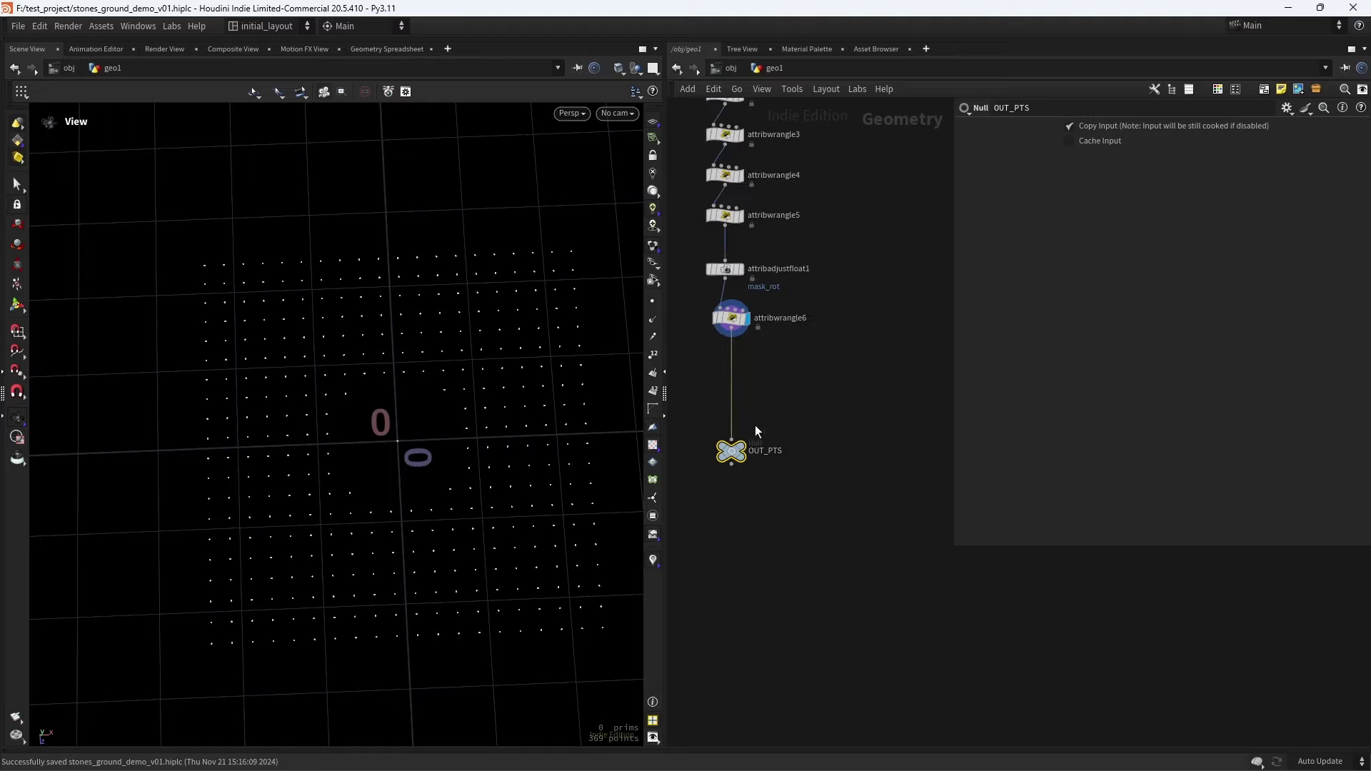
{"action": "key", "text": "ctrl+c"}
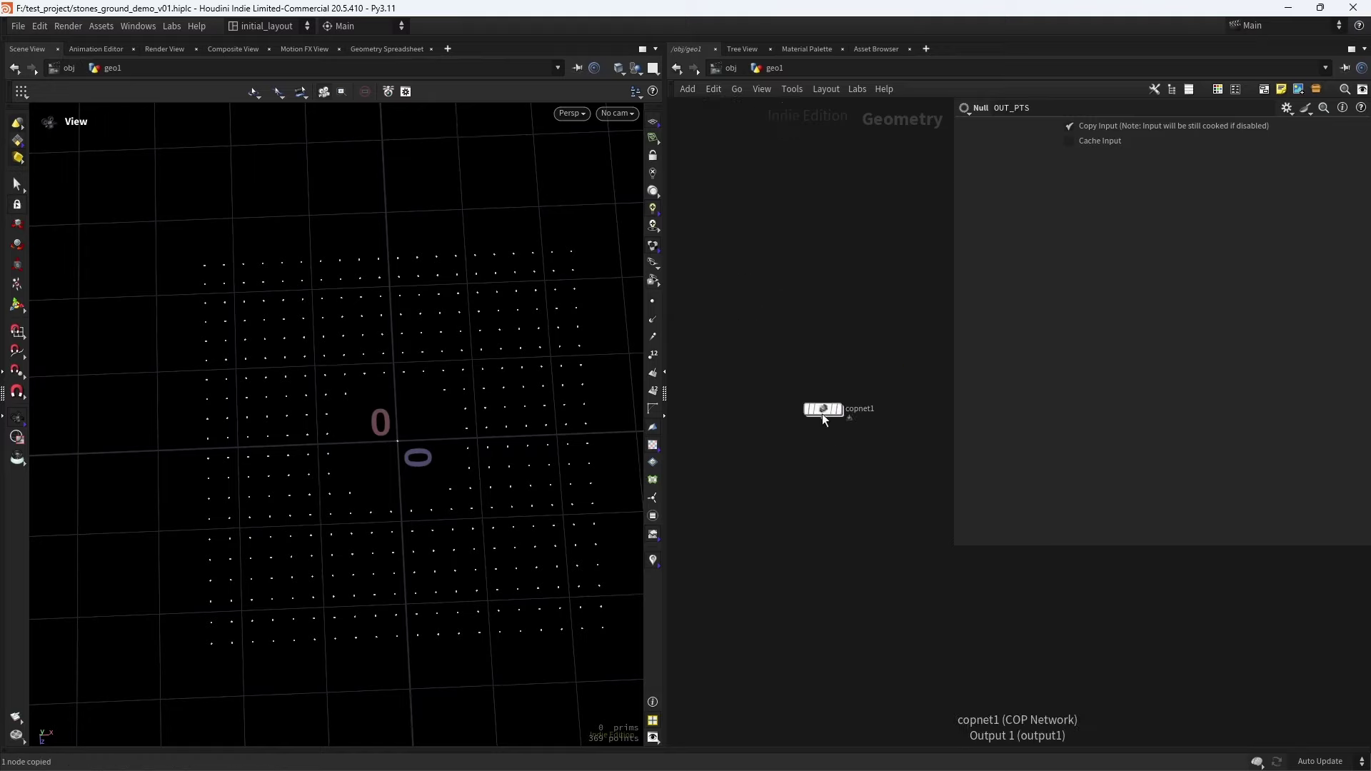
{"action": "double_click", "coordinate": [821, 411]}
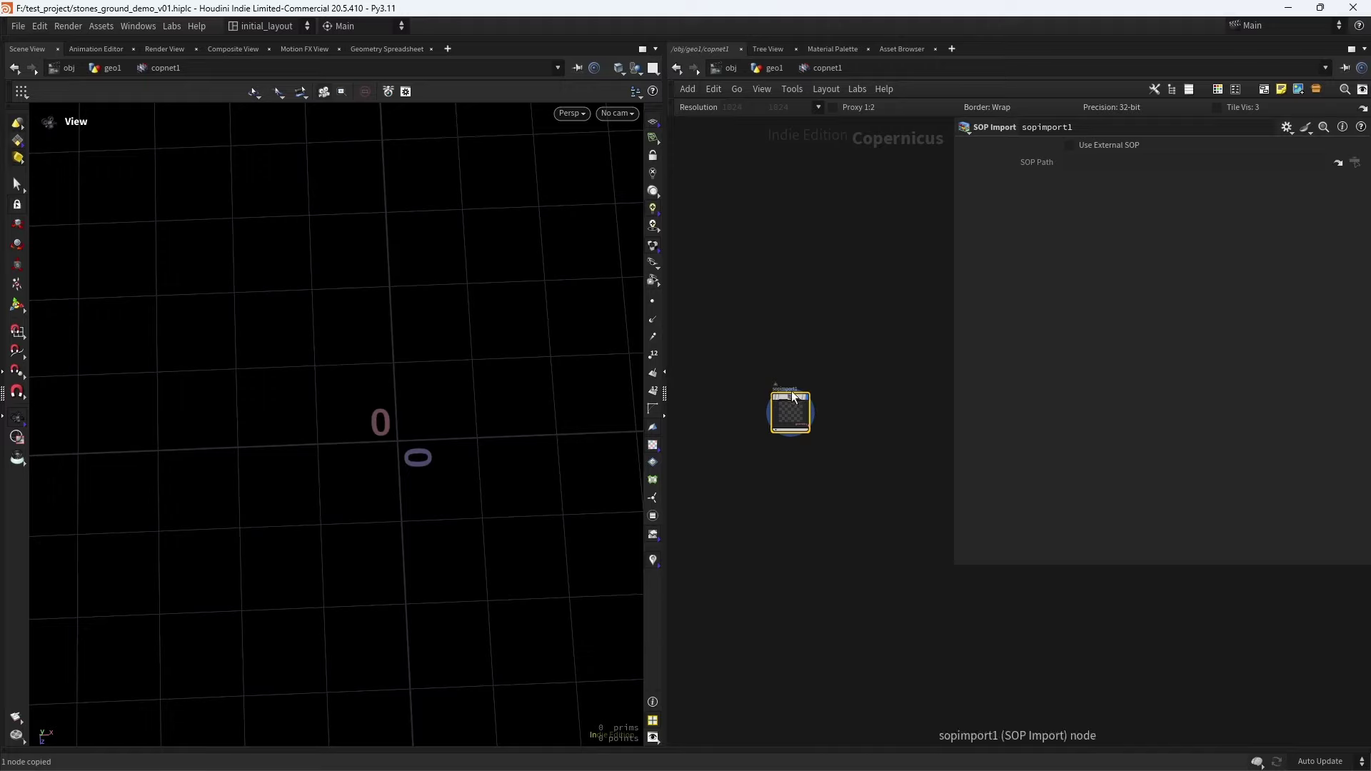
Enable Use External SOP on the SOP import with path /obj/geo1/OUT_PTS
{"action": "left_click", "coordinate": [1097, 146]}
{"action": "key", "text": "ctrl+v"}
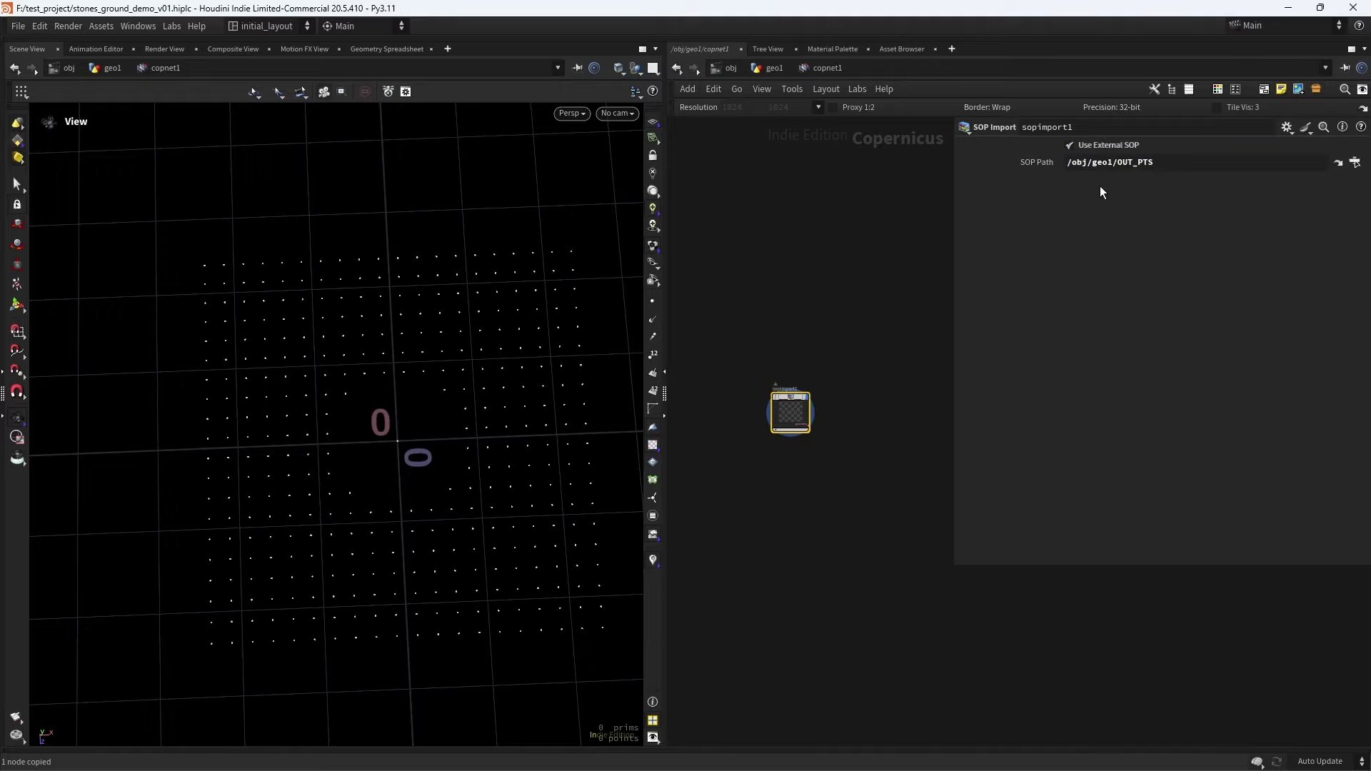
{"action": "scroll", "coordinate": [828, 389], "scroll_direction": "up", "scroll_amount": 3}
Add a Rasterize Setup node wired after sopimport1
{"action": "key", "text": "Tab"}
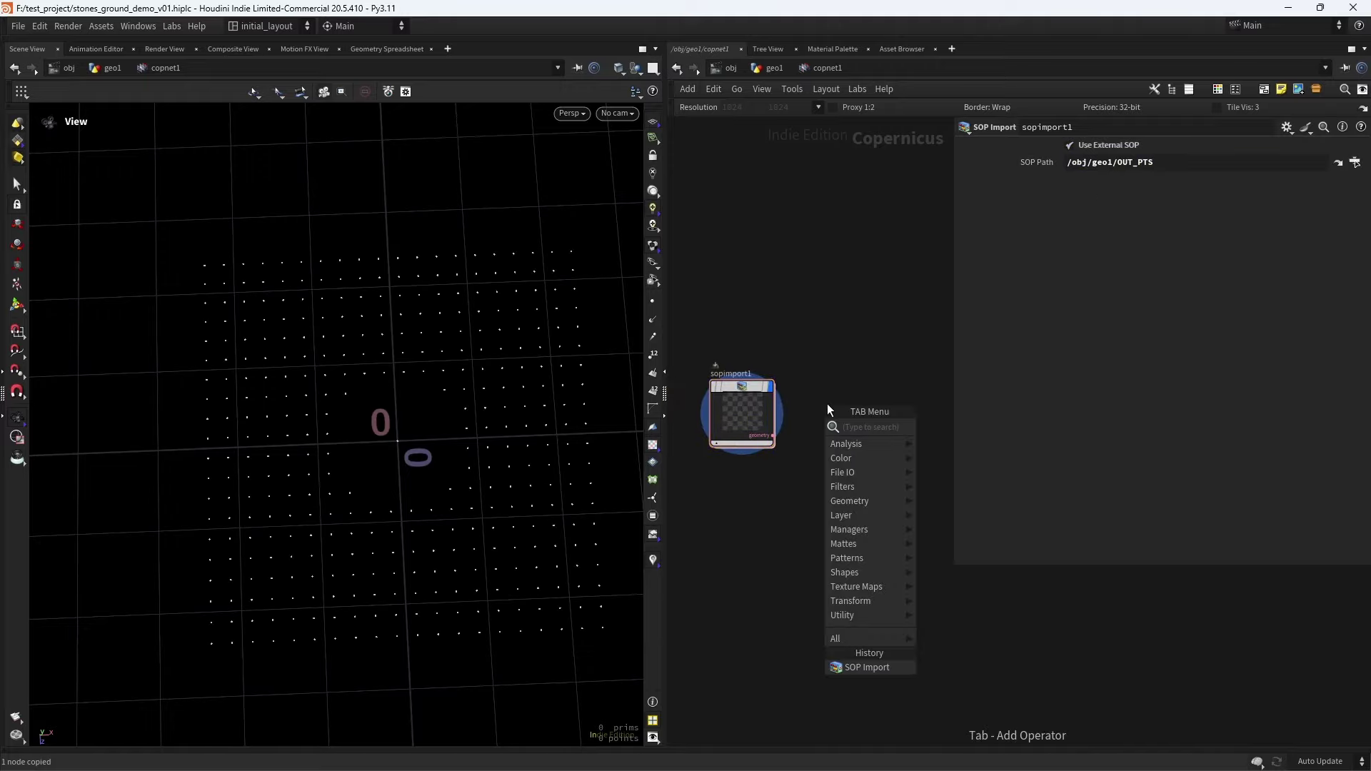
{"action": "type", "text": "RAST"}
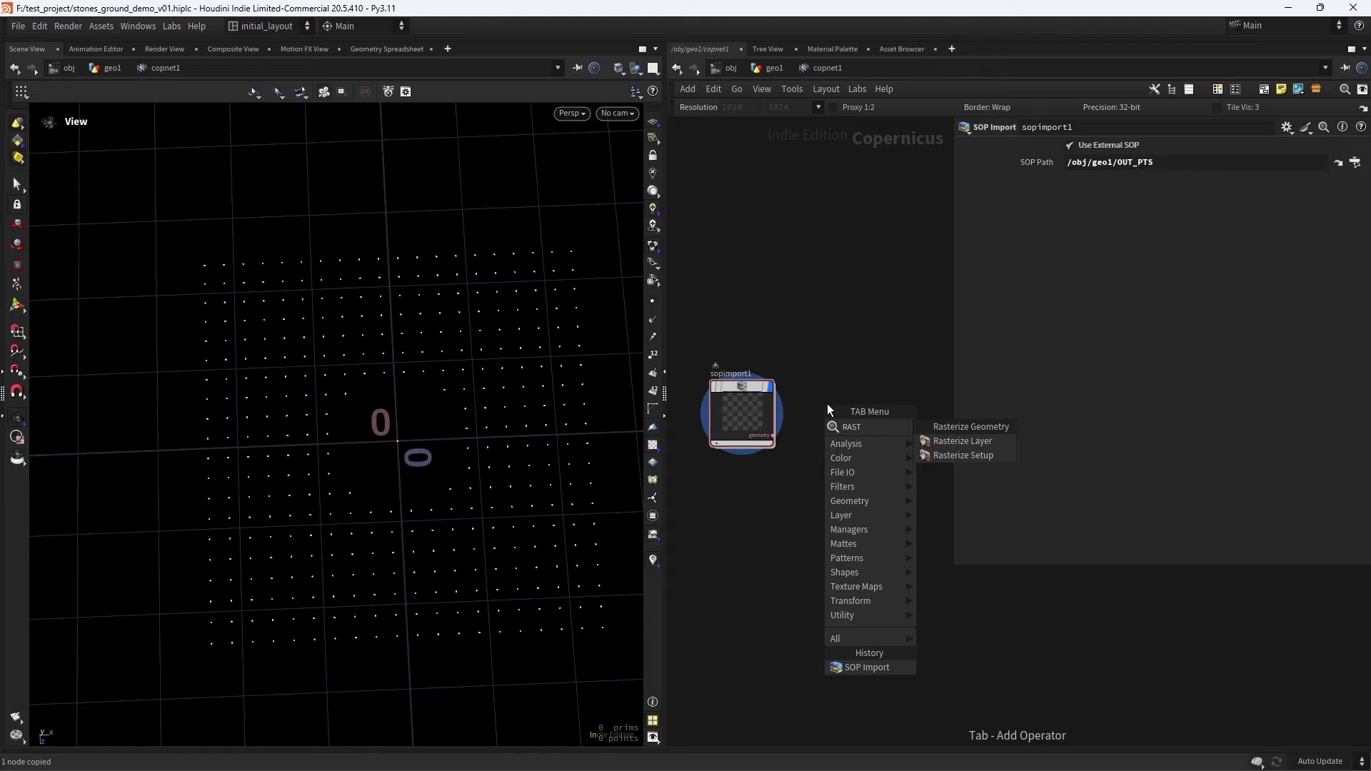
{"action": "key", "text": "Down"}
{"action": "key", "text": "Down"}
{"action": "key", "text": "Return"}
{"action": "left_click", "coordinate": [827, 404]}
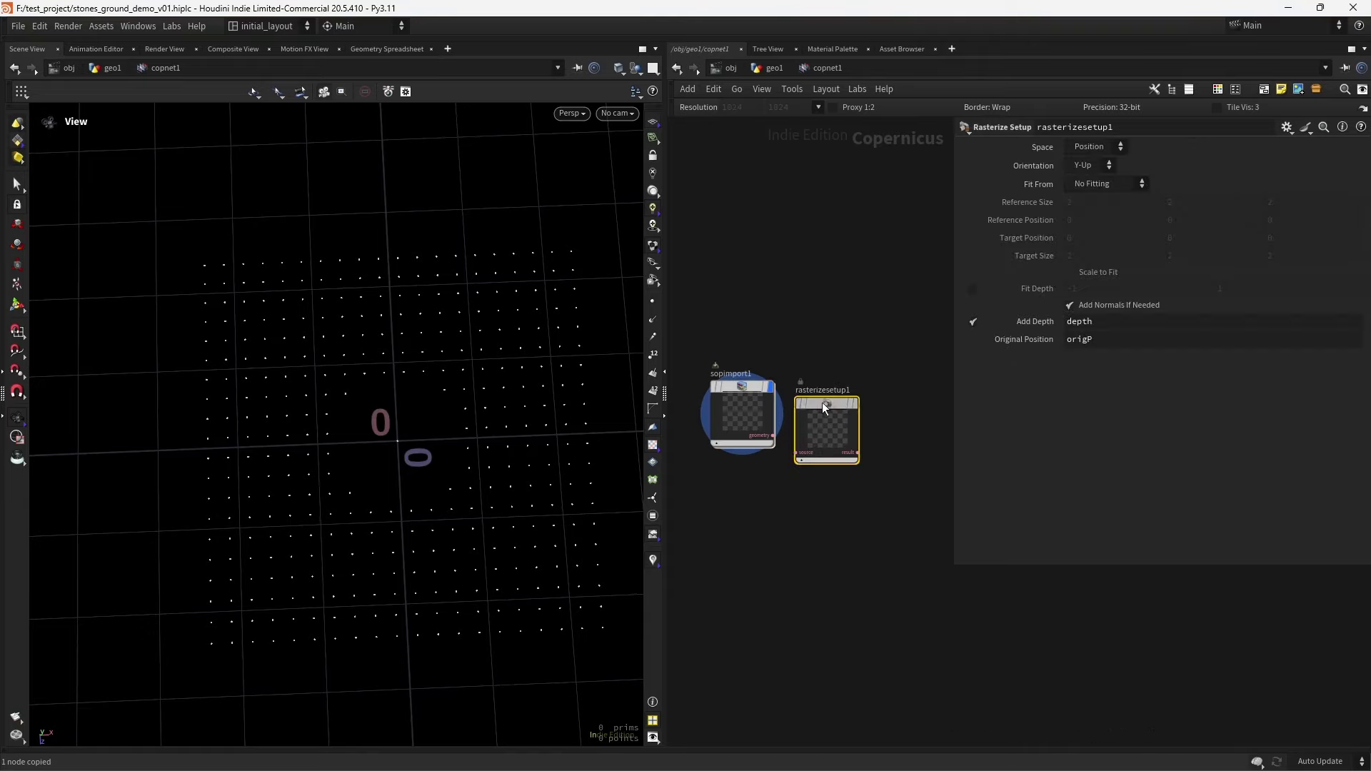
{"action": "left_click", "coordinate": [847, 388]}
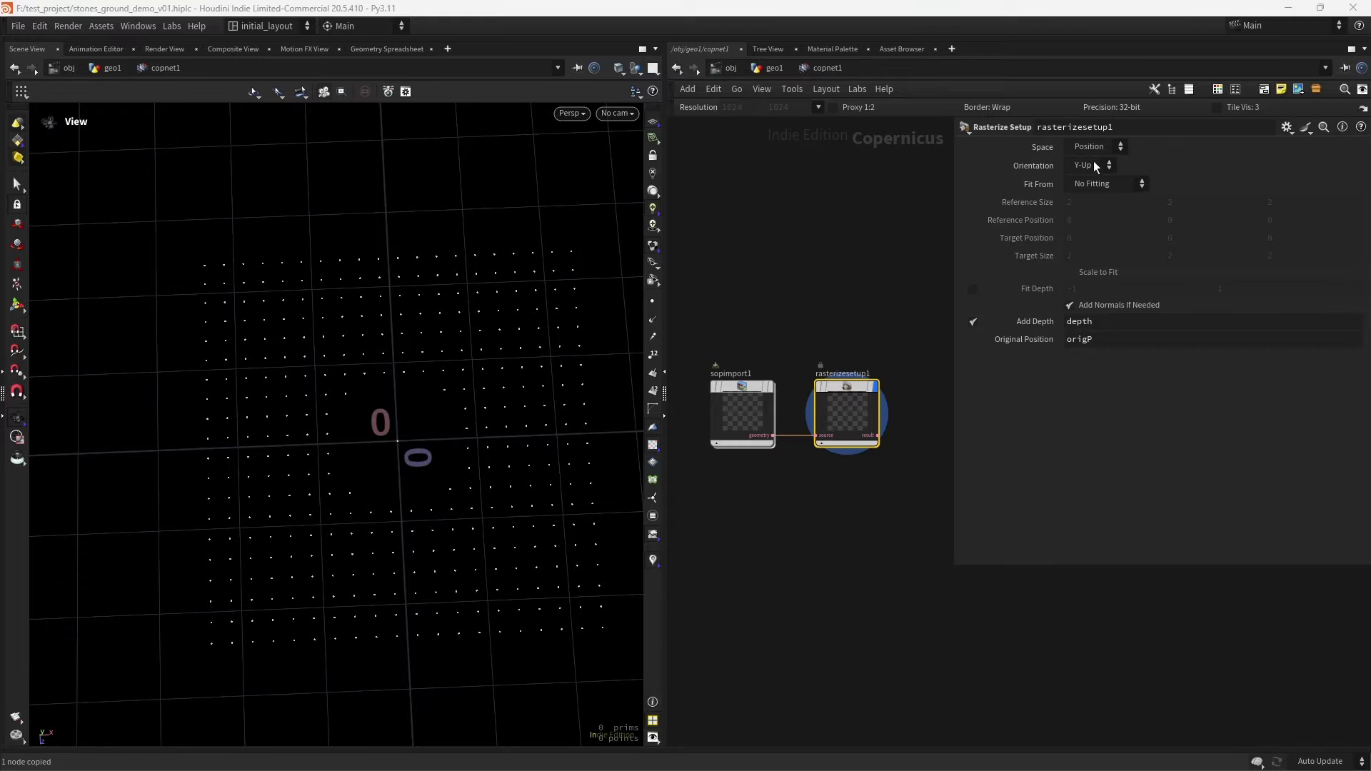
Set Rasterize Setup to fit from Bounding Box, Scale to Fit on, Orientation Z-Up
{"action": "left_click", "coordinate": [1107, 184]}
{"action": "left_click", "coordinate": [1110, 203]}
{"action": "left_click", "coordinate": [1084, 272]}
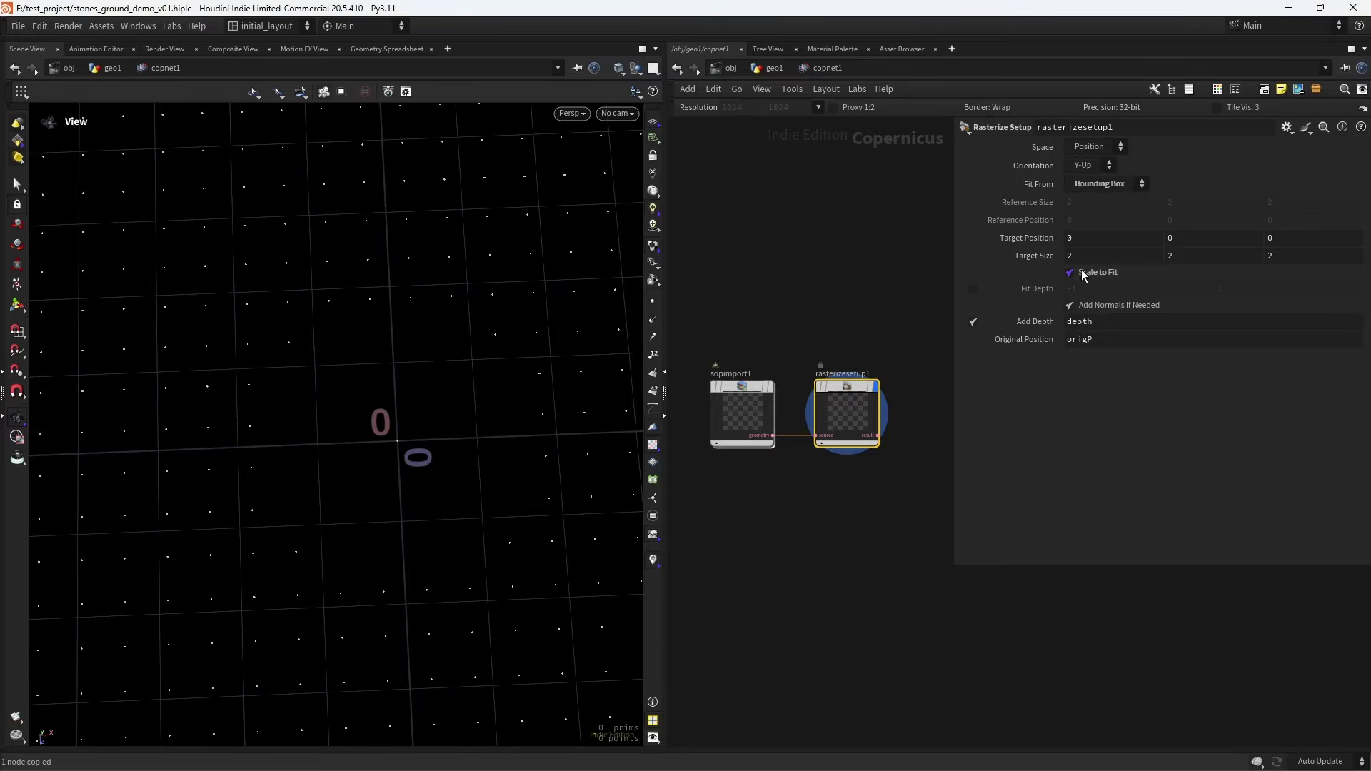
{"action": "scroll", "coordinate": [297, 450], "scroll_direction": "down", "scroll_amount": 5}
{"action": "left_click_drag", "start_coordinate": [297, 450], "coordinate": [443, 386], "text": "alt"}
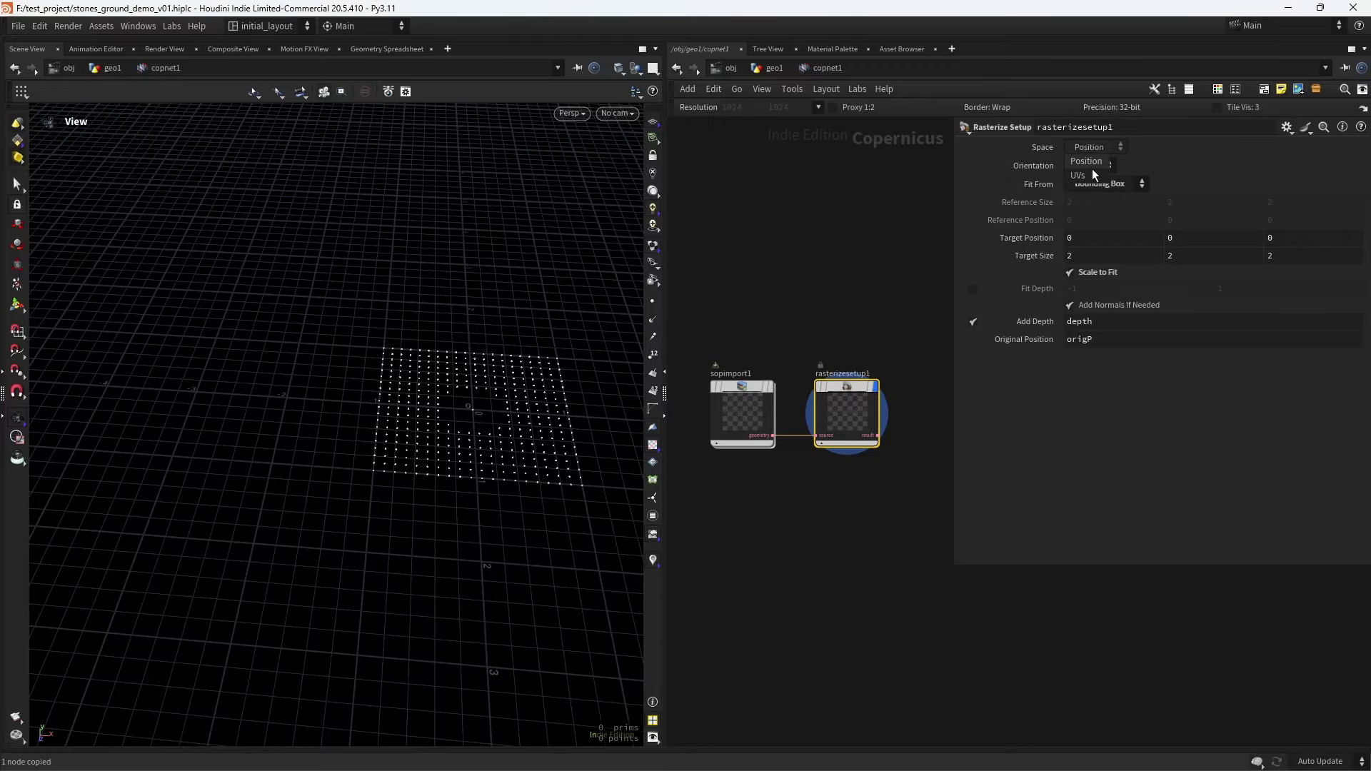
{"action": "left_click", "coordinate": [1086, 193]}
{"action": "left_click_drag", "start_coordinate": [545, 374], "coordinate": [435, 373]}
{"action": "key", "text": "h"}
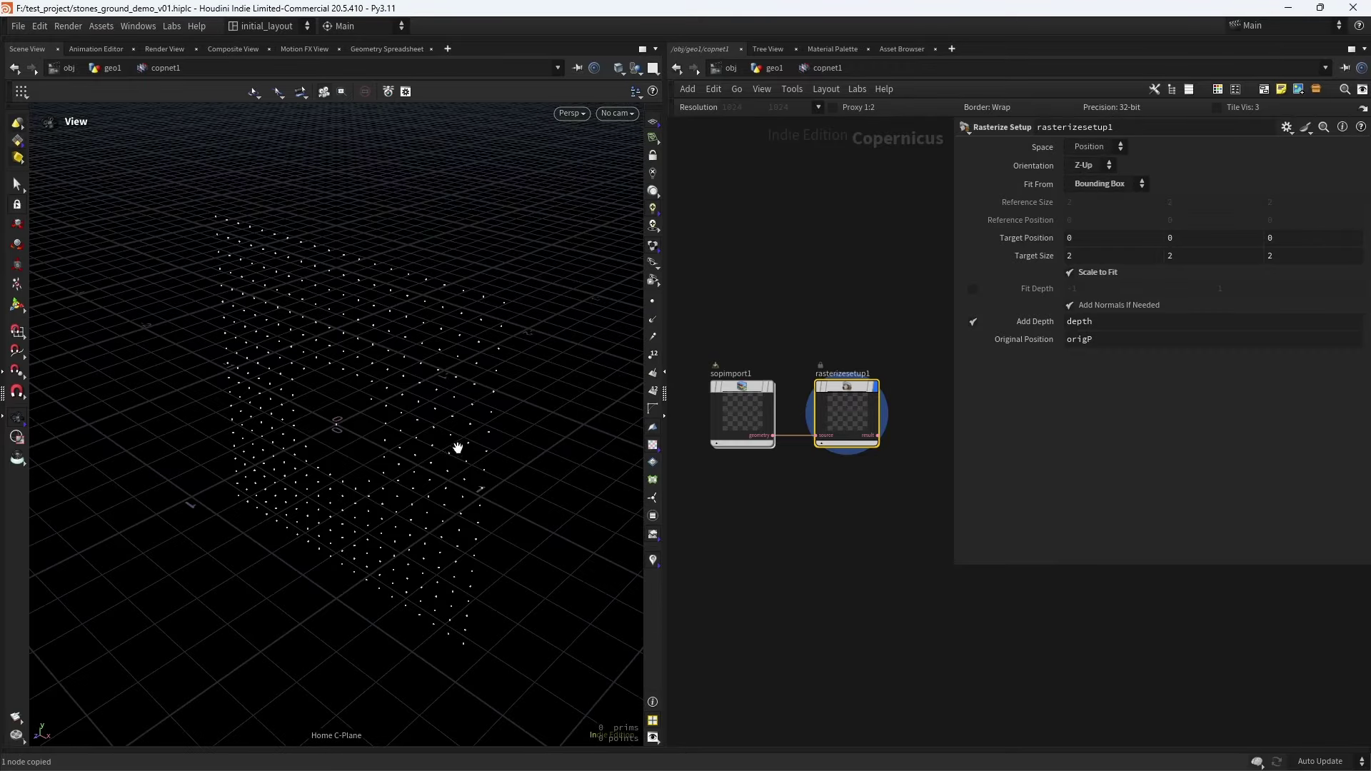
{"action": "mouse_move", "coordinate": [453, 447]}
{"action": "left_mouse_down"}
{"action": "mouse_move", "coordinate": [417, 465]}
{"action": "mouse_move", "coordinate": [457, 461]}
{"action": "left_mouse_up"}
{"action": "scroll", "coordinate": [878, 457], "scroll_direction": "up", "scroll_amount": 2}
Add a Stamp Points node fed by rasterizesetup1's points and make it displayed
{"action": "key", "text": "Tab"}
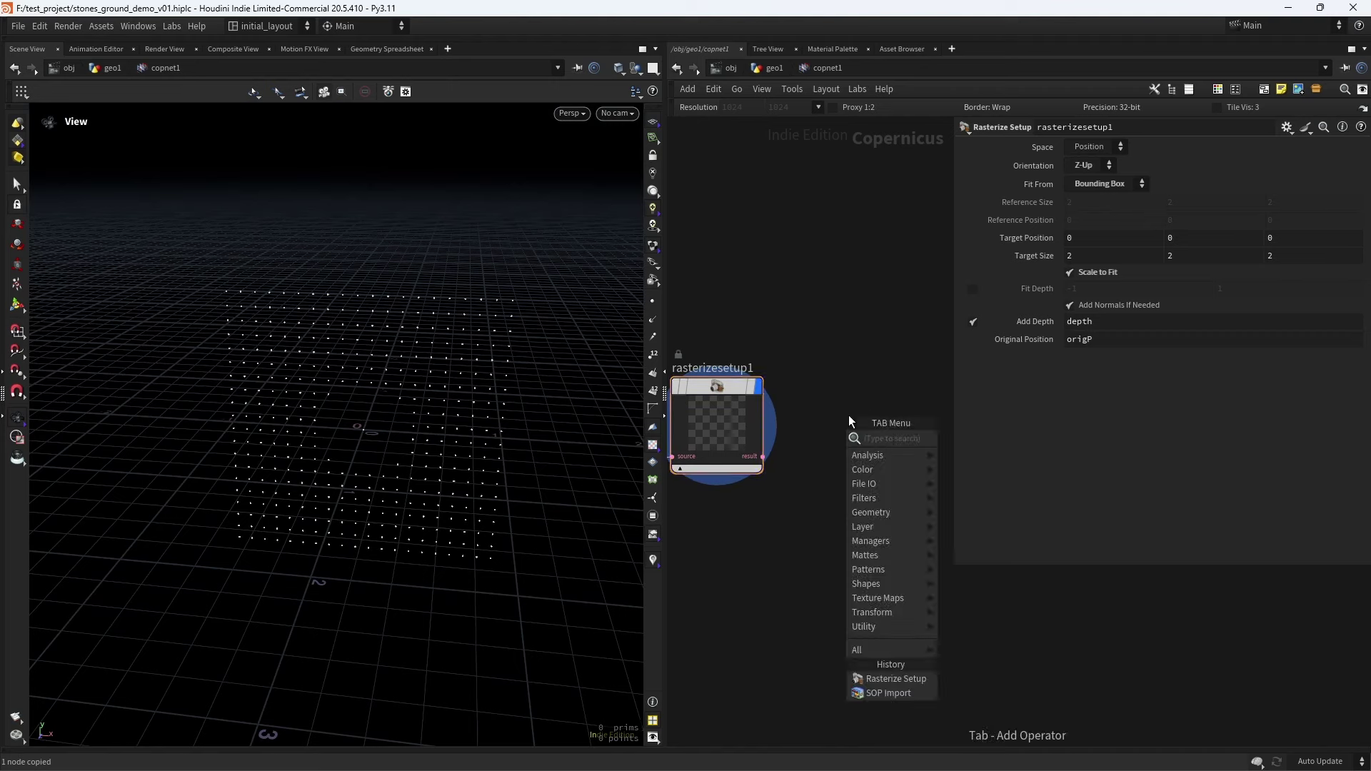
{"action": "type", "text": "STAM"}
{"action": "key", "text": "Return"}
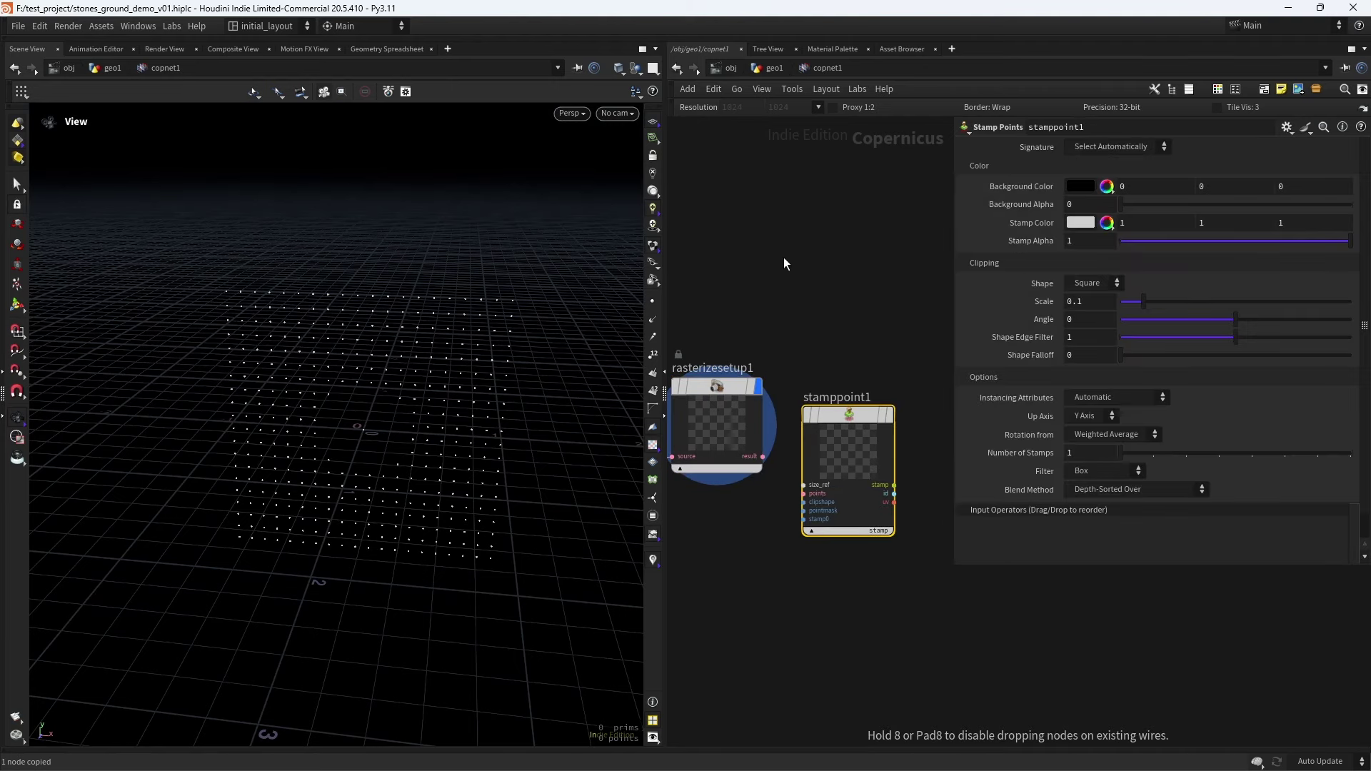
{"action": "left_click_drag", "start_coordinate": [763, 461], "coordinate": [829, 458]}
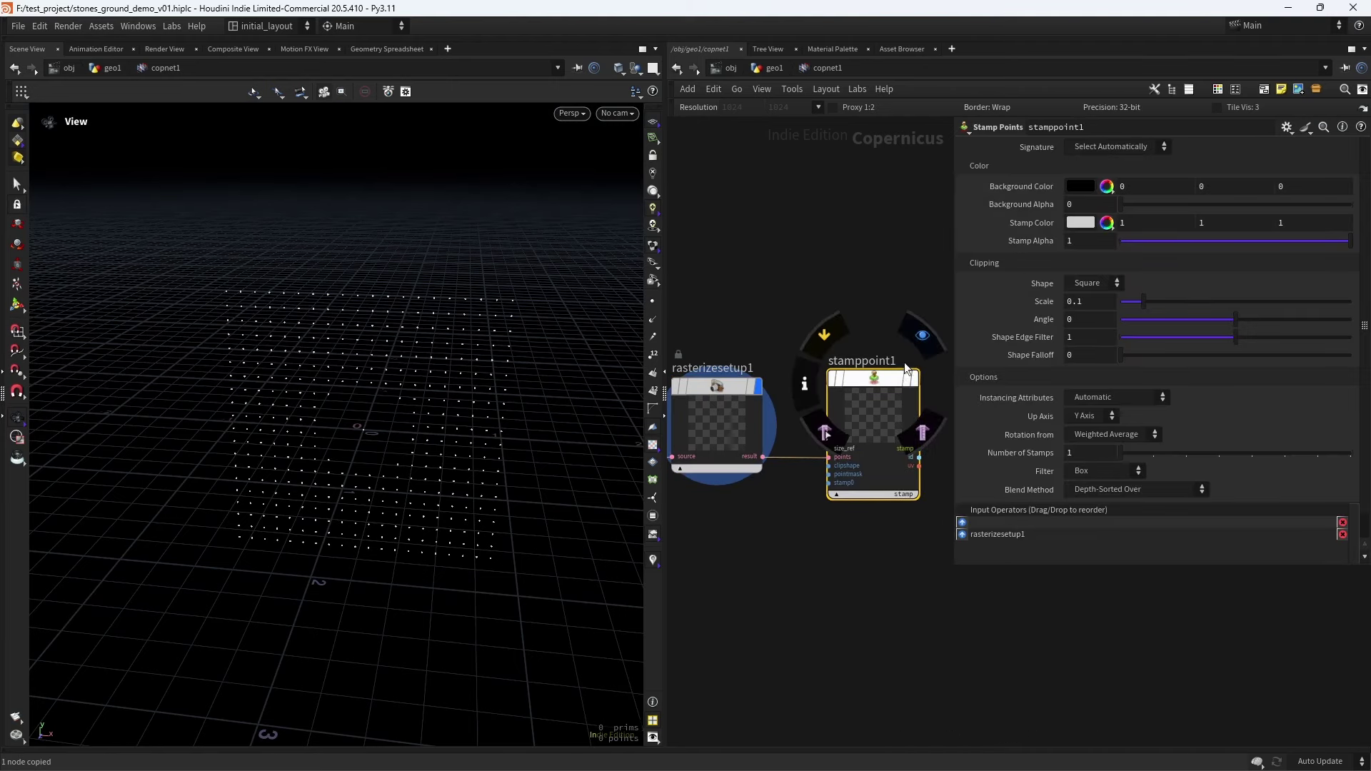
{"action": "left_click", "coordinate": [915, 380]}
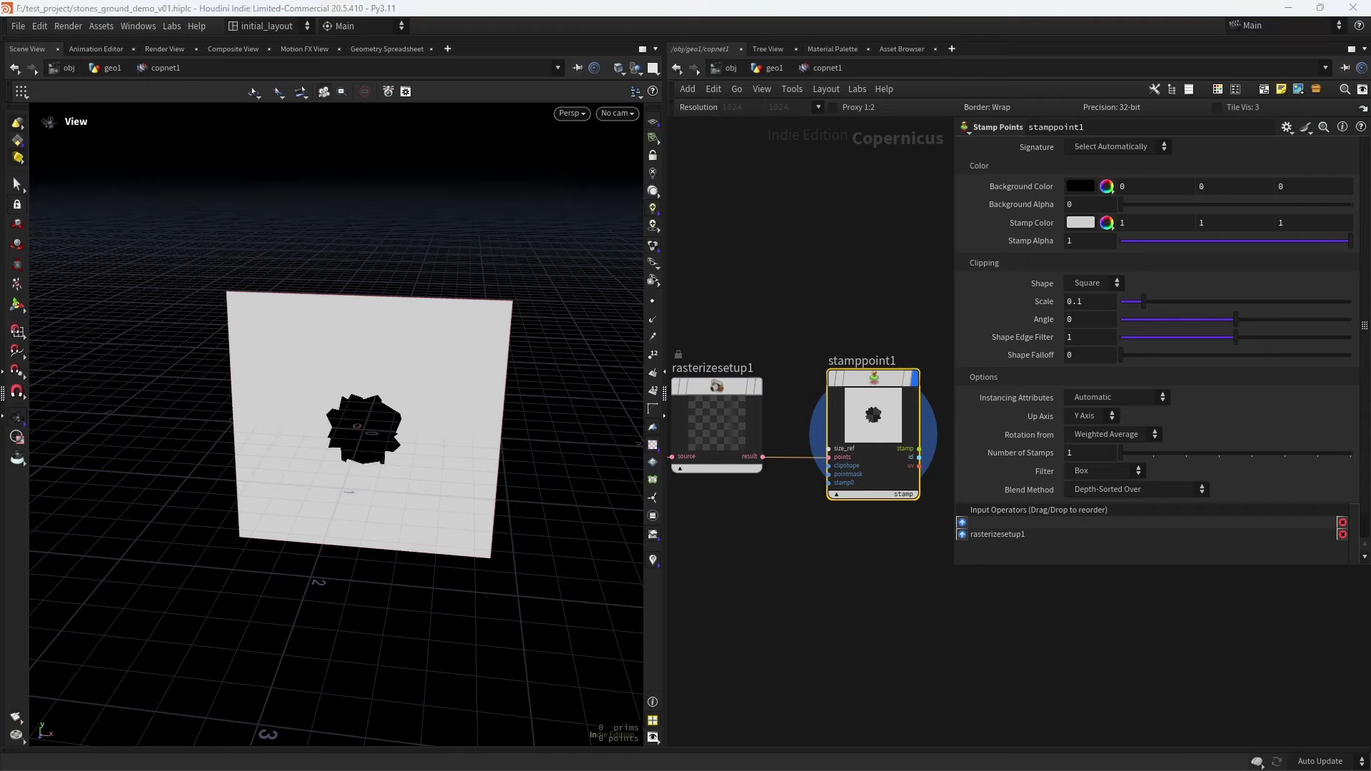
Set the stamp Scale to .042, then go back to the geo1 network
{"action": "left_click", "coordinate": [1085, 302]}
{"action": "type", "text": ".042"}
{"action": "key", "text": "Return"}
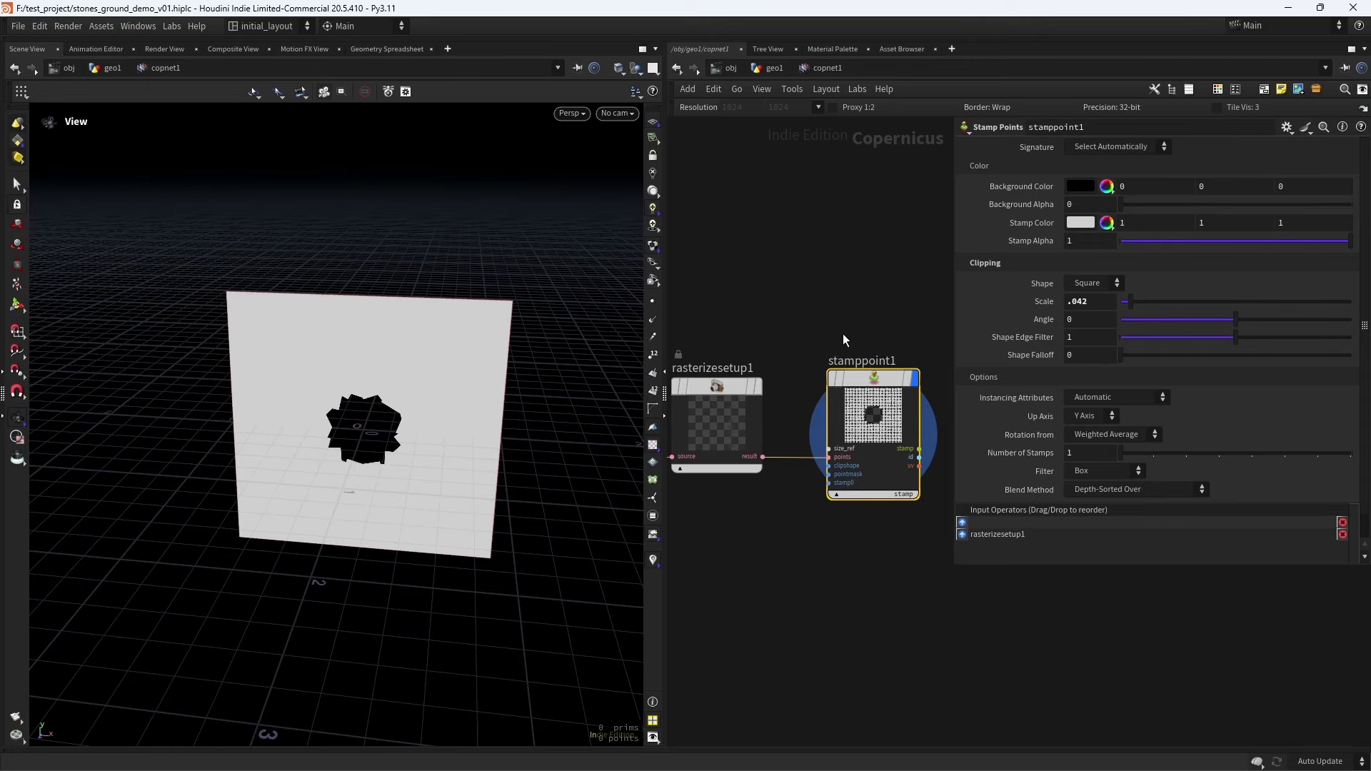
{"action": "left_click_drag", "start_coordinate": [457, 414], "coordinate": [422, 388], "text": "alt"}
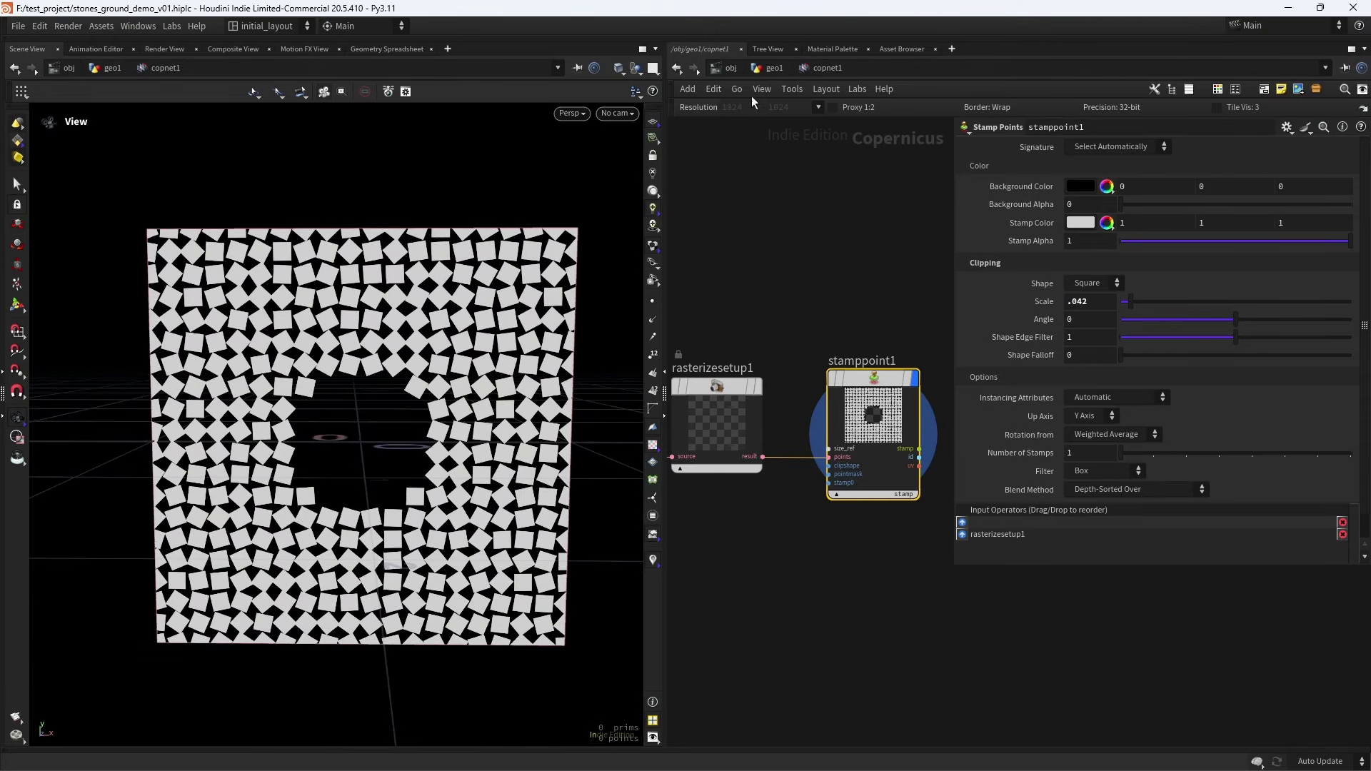
{"action": "left_click", "coordinate": [772, 65]}
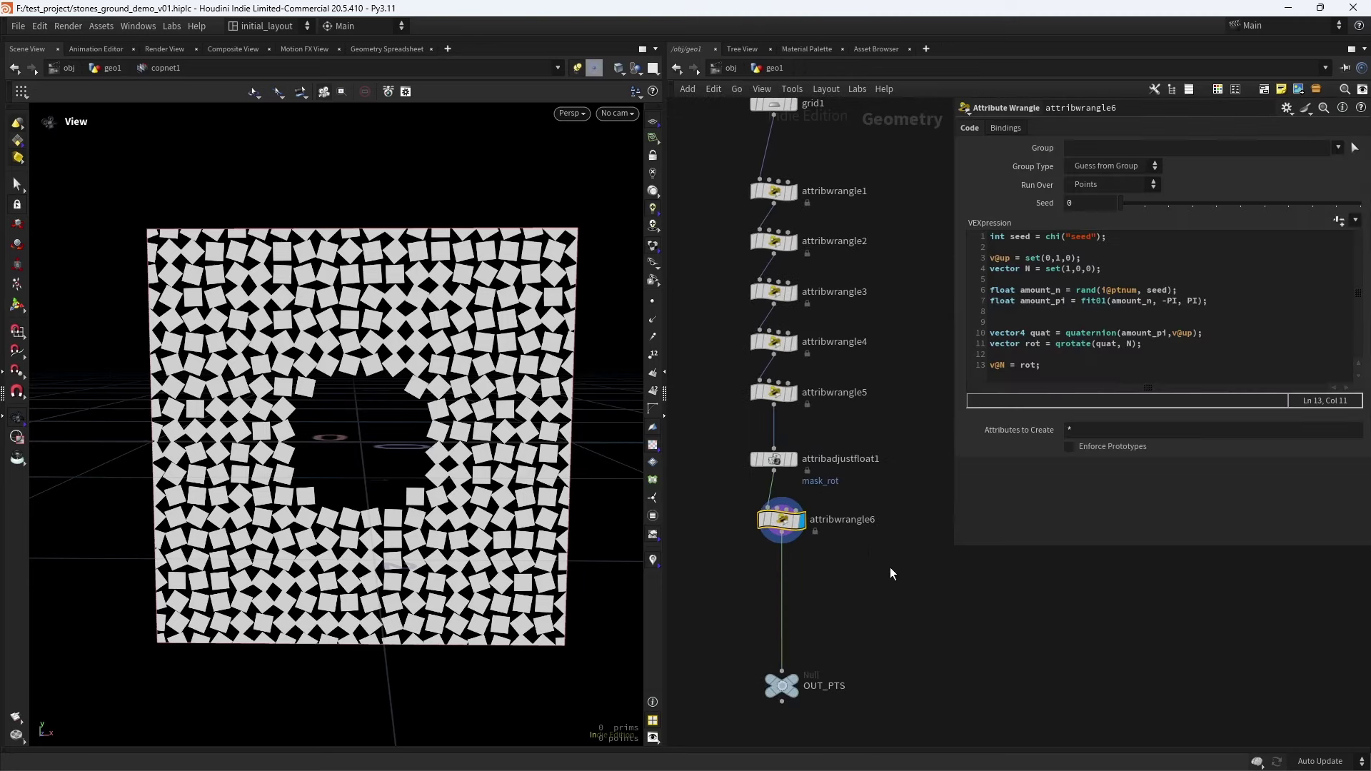
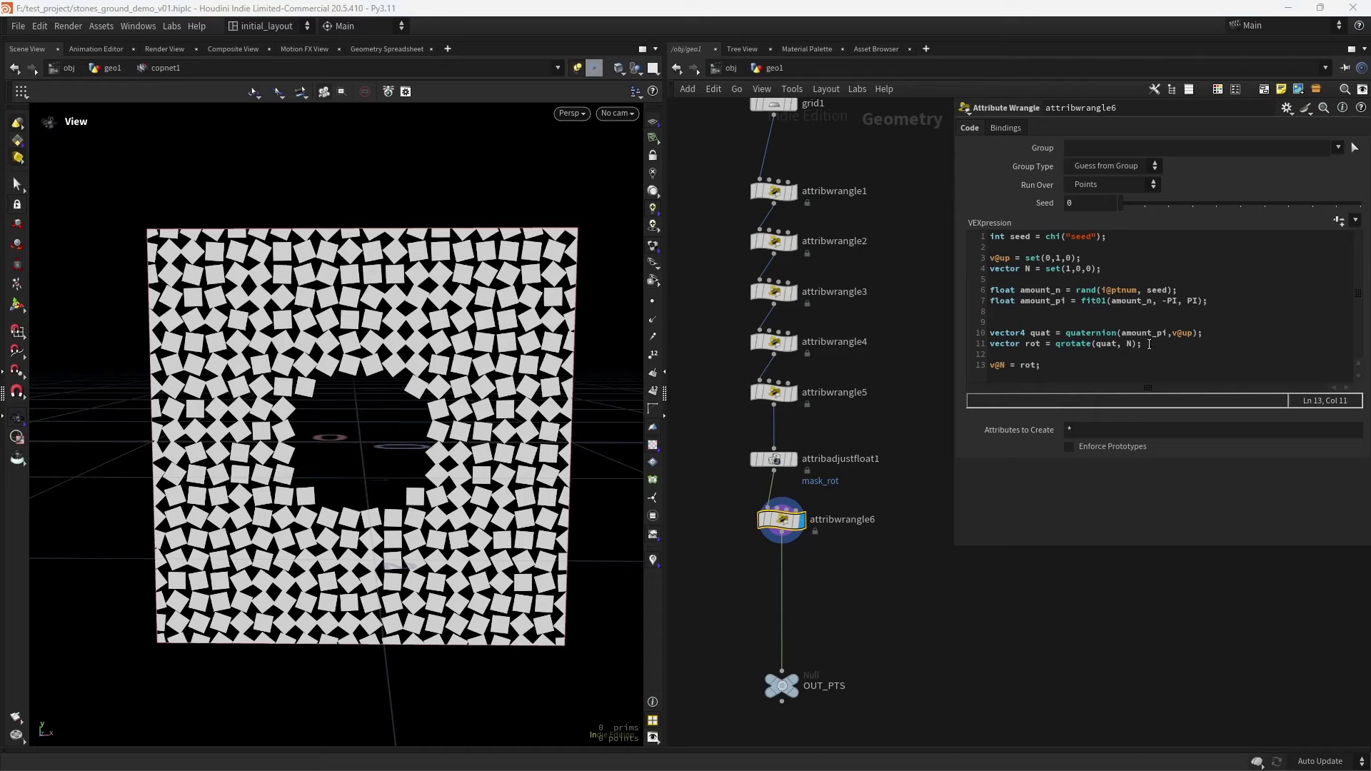
Add the line 'amount_pi *= f@mask_rot;' to attribwrangle6's VEX after the fit01 line
{"action": "left_click", "coordinate": [1218, 300]}
{"action": "key", "text": "Return"}
{"action": "key", "text": "Return"}
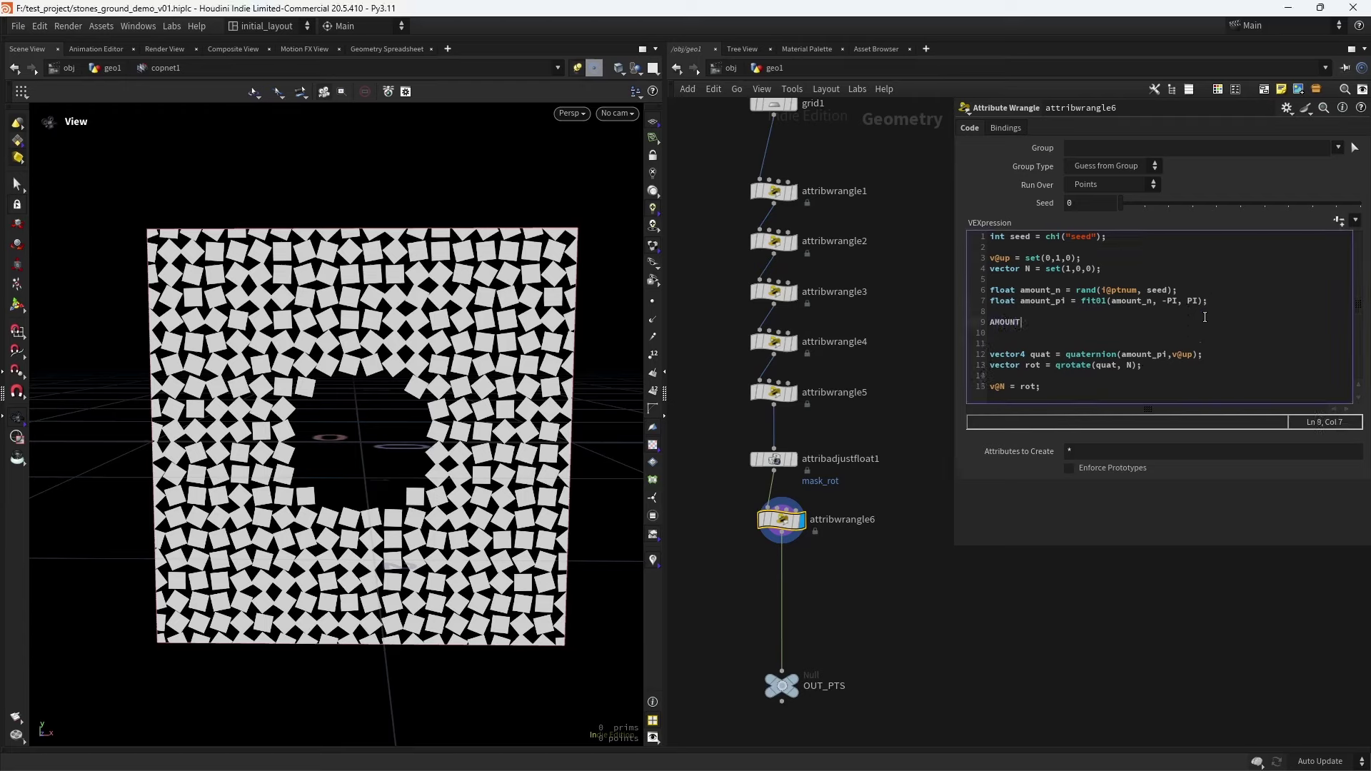
{"action": "key", "text": "BackSpace"}
{"action": "key", "text": "BackSpace"}
{"action": "key", "text": "BackSpace"}
{"action": "key", "text": "BackSpace"}
{"action": "key", "text": "BackSpace"}
{"action": "key", "text": "BackSpace"}
{"action": "key", "text": "BackSpace"}
{"action": "key", "text": "BackSpace"}
{"action": "type", "text": "amount_pi *= f@mask_rot;"}
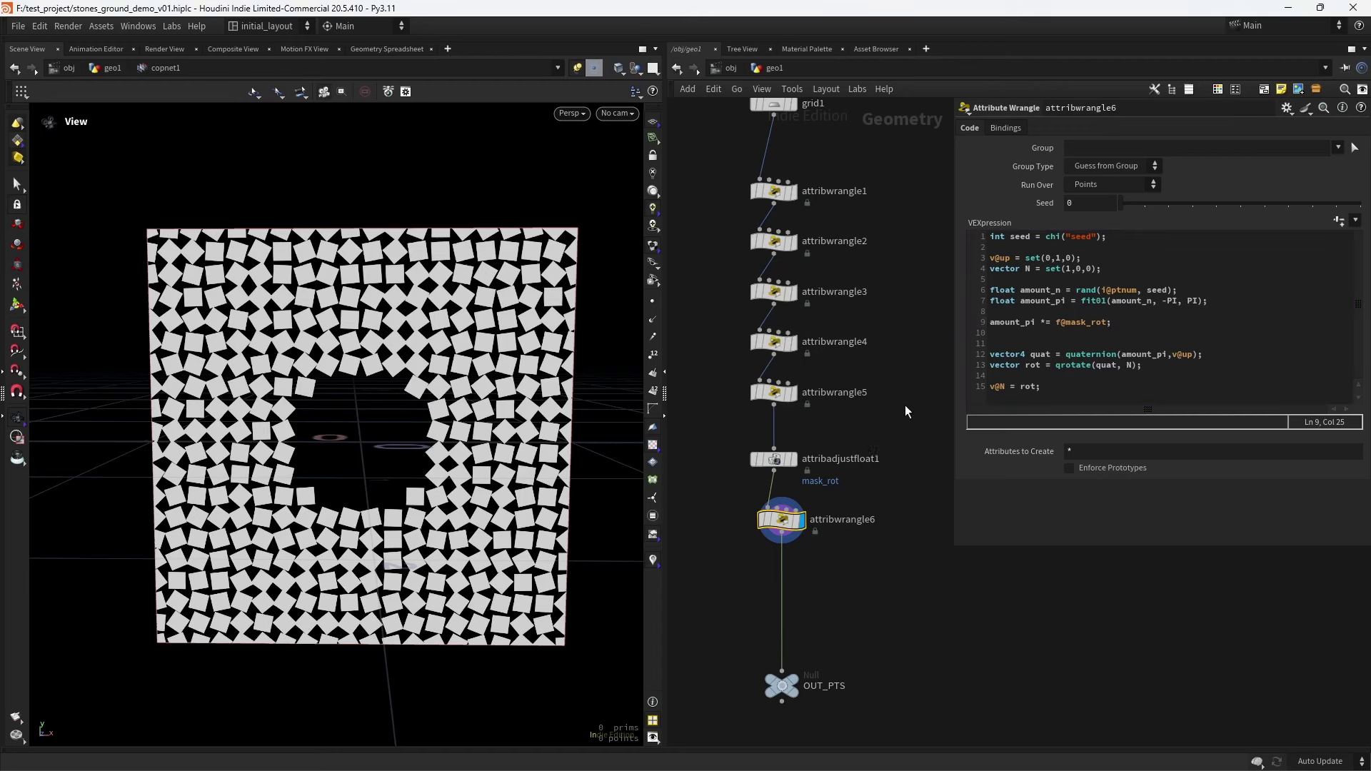
{"action": "middle_click_drag", "start_coordinate": [857, 381], "coordinate": [869, 359]}
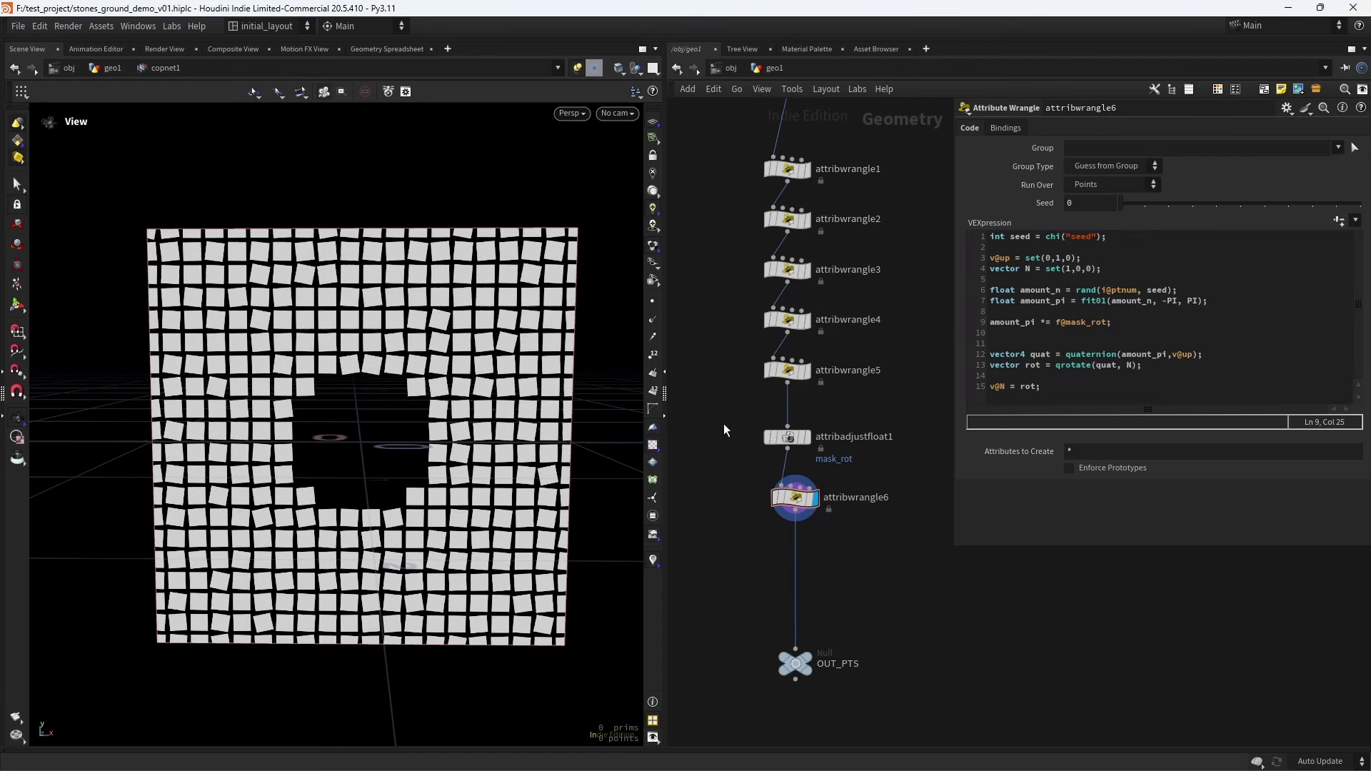
Restrict attribadjustfloat1 to the !rand_pts group, then reselect attribwrangle6
{"action": "left_click_drag", "start_coordinate": [805, 438], "coordinate": [842, 439]}
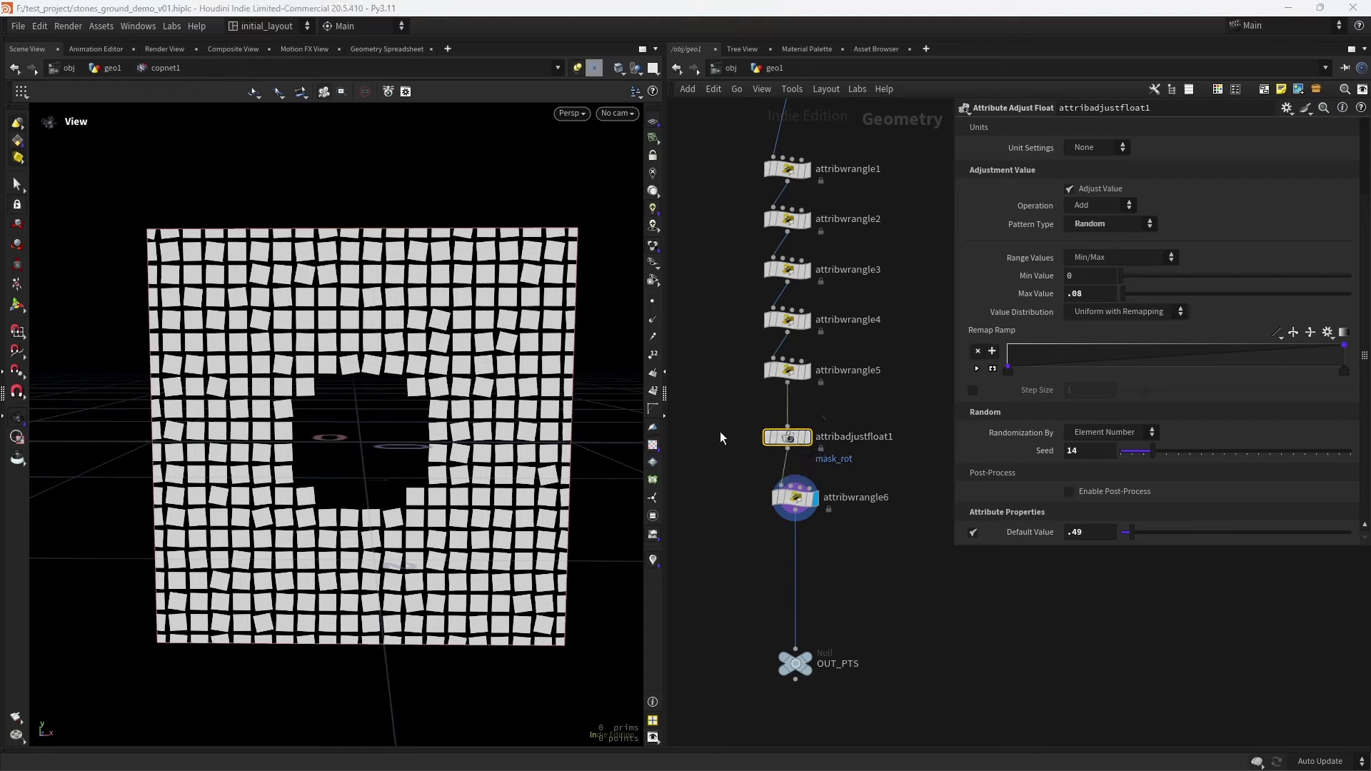
{"action": "scroll", "coordinate": [1340, 163], "scroll_direction": "up", "scroll_amount": 3}
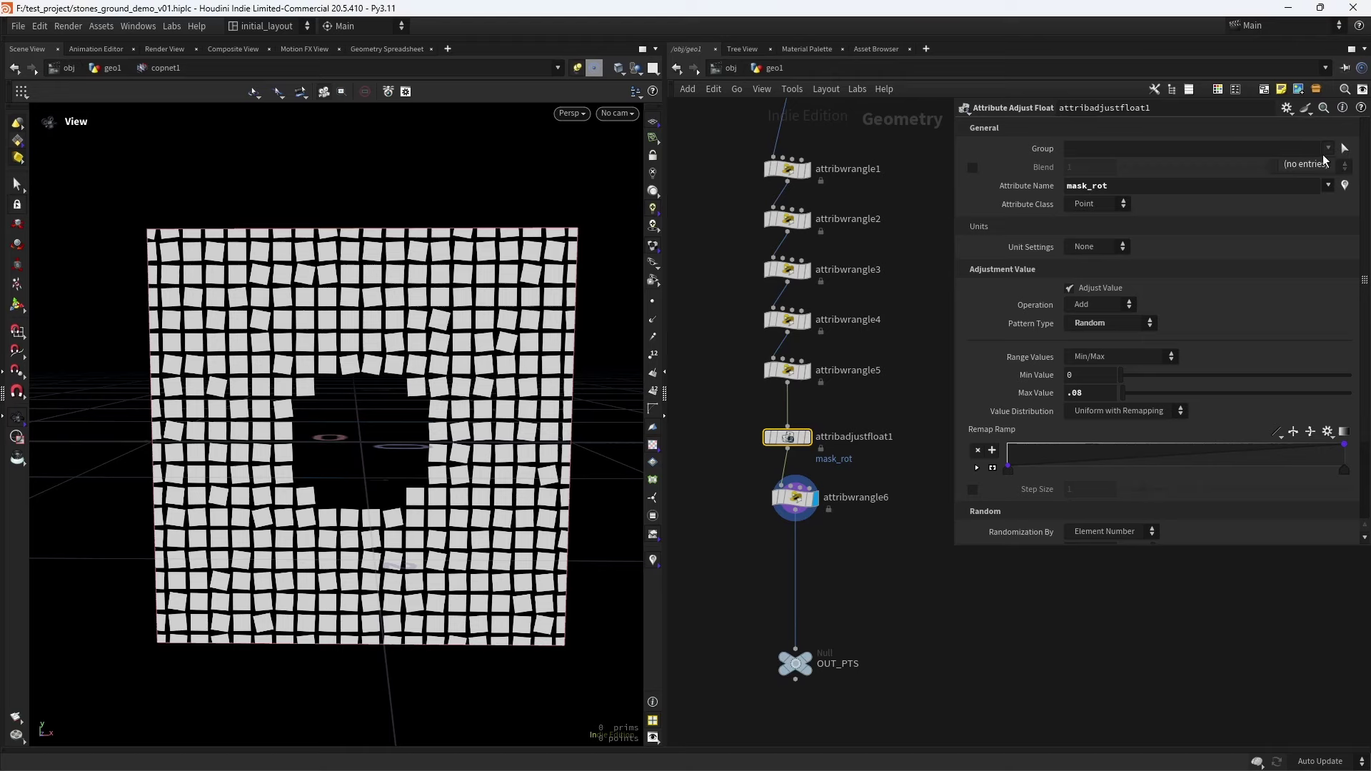
{"action": "left_click", "coordinate": [1174, 148]}
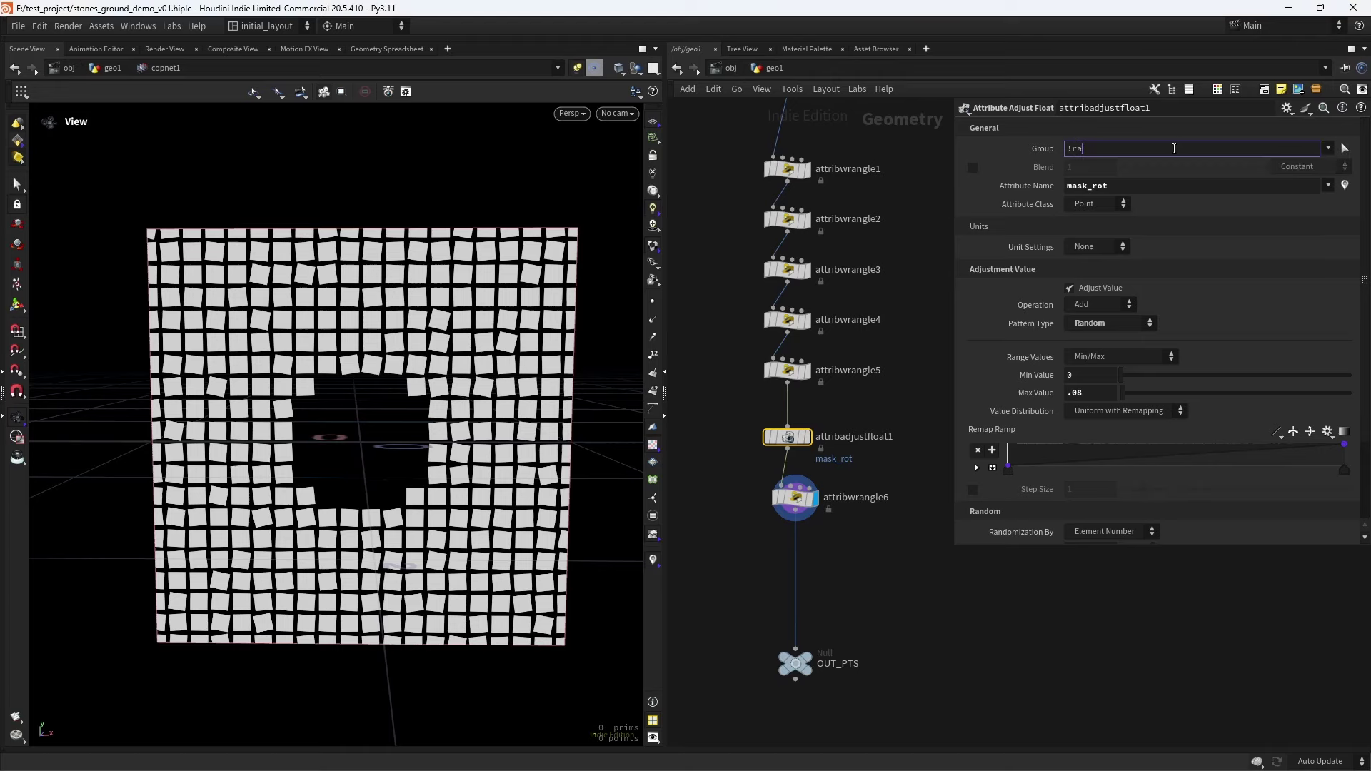
{"action": "type", "text": "!rand_pts"}
{"action": "key", "text": "Return"}
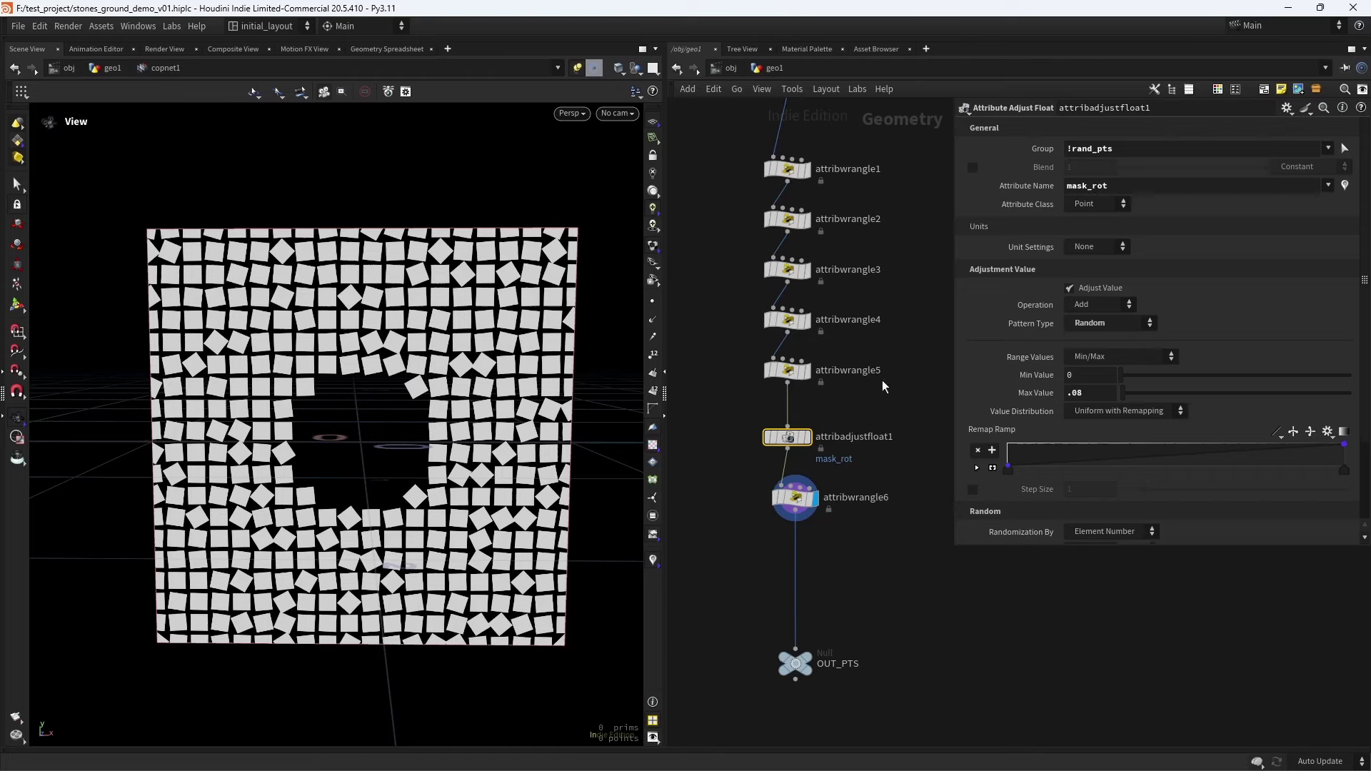
{"action": "scroll", "coordinate": [884, 364], "scroll_direction": "down", "scroll_amount": 1}
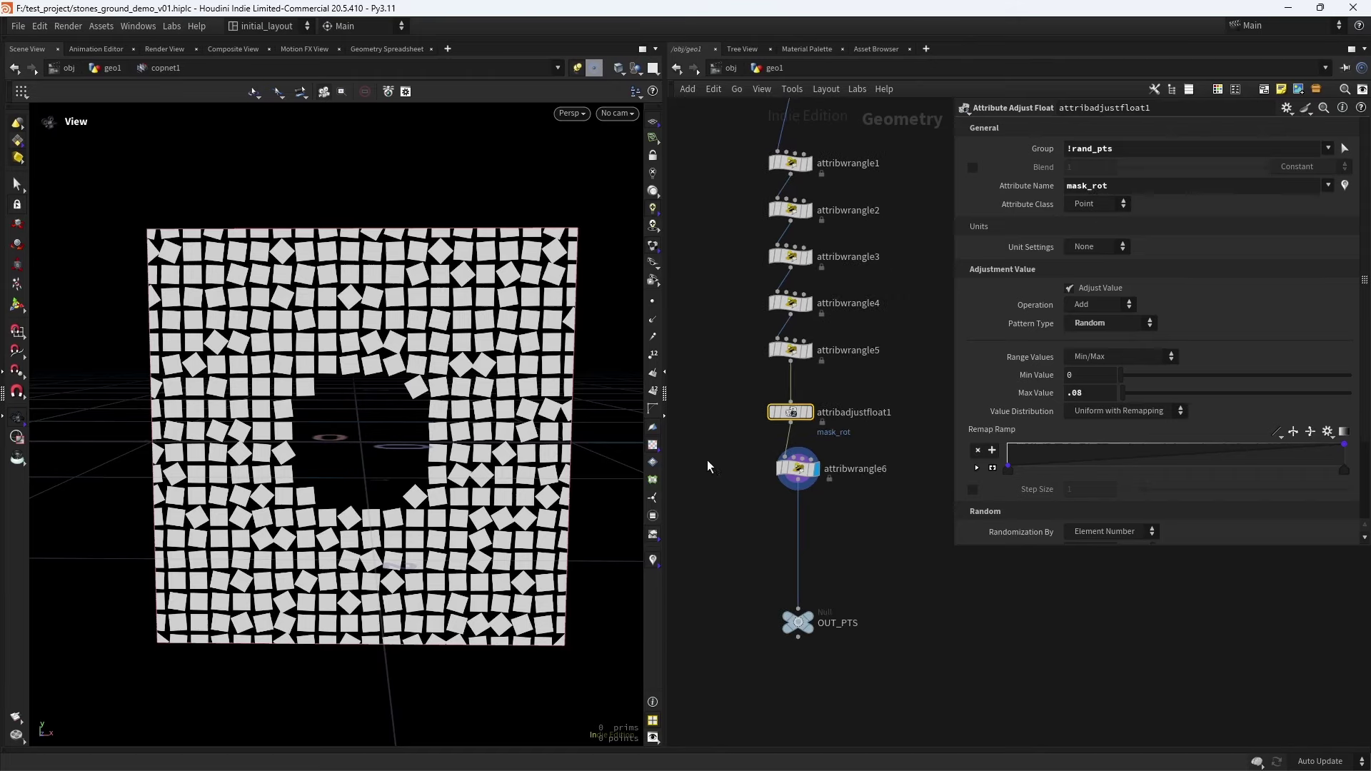
{"action": "left_click_drag", "start_coordinate": [707, 467], "coordinate": [876, 503]}
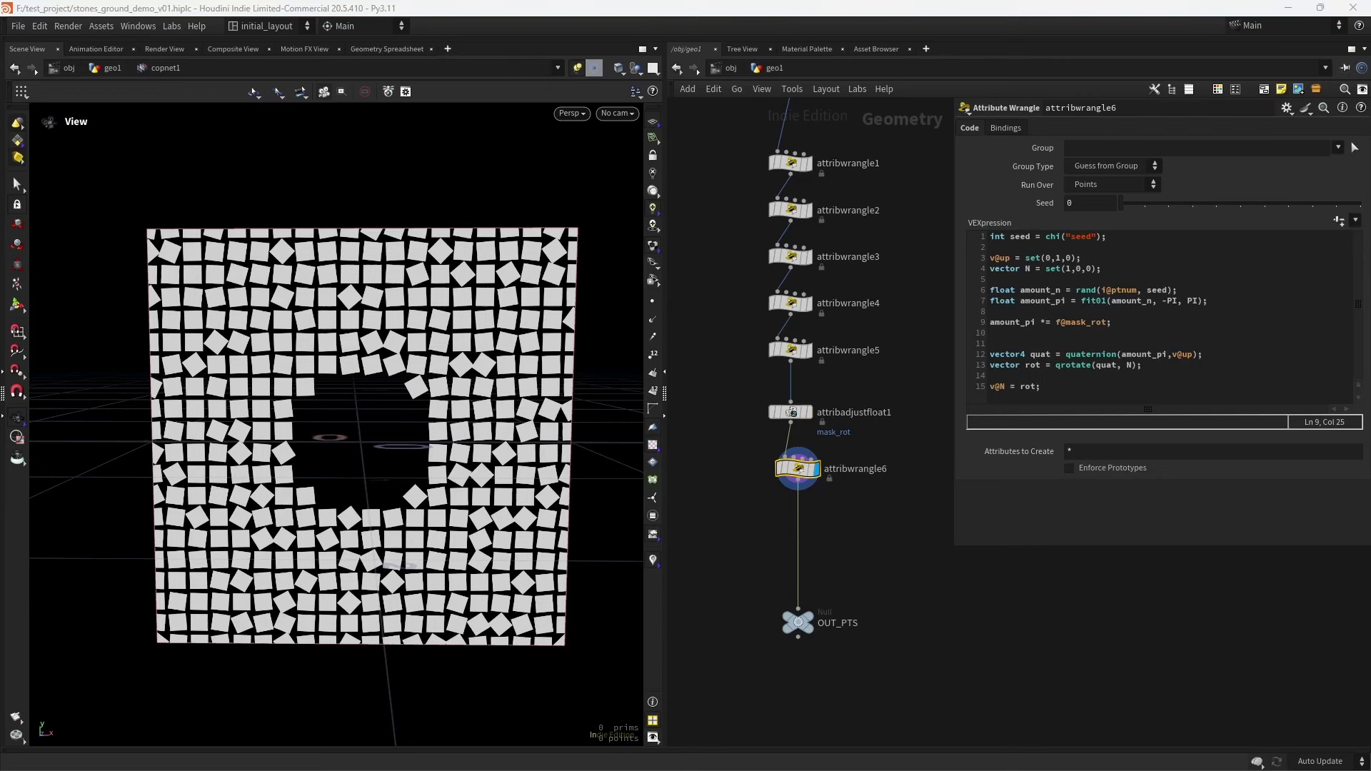
Insert an Attribute Noise node between attribwrangle6 and OUT_PTS
{"action": "scroll", "coordinate": [825, 512], "scroll_direction": "up", "scroll_amount": 1}
{"action": "key", "text": "Tab"}
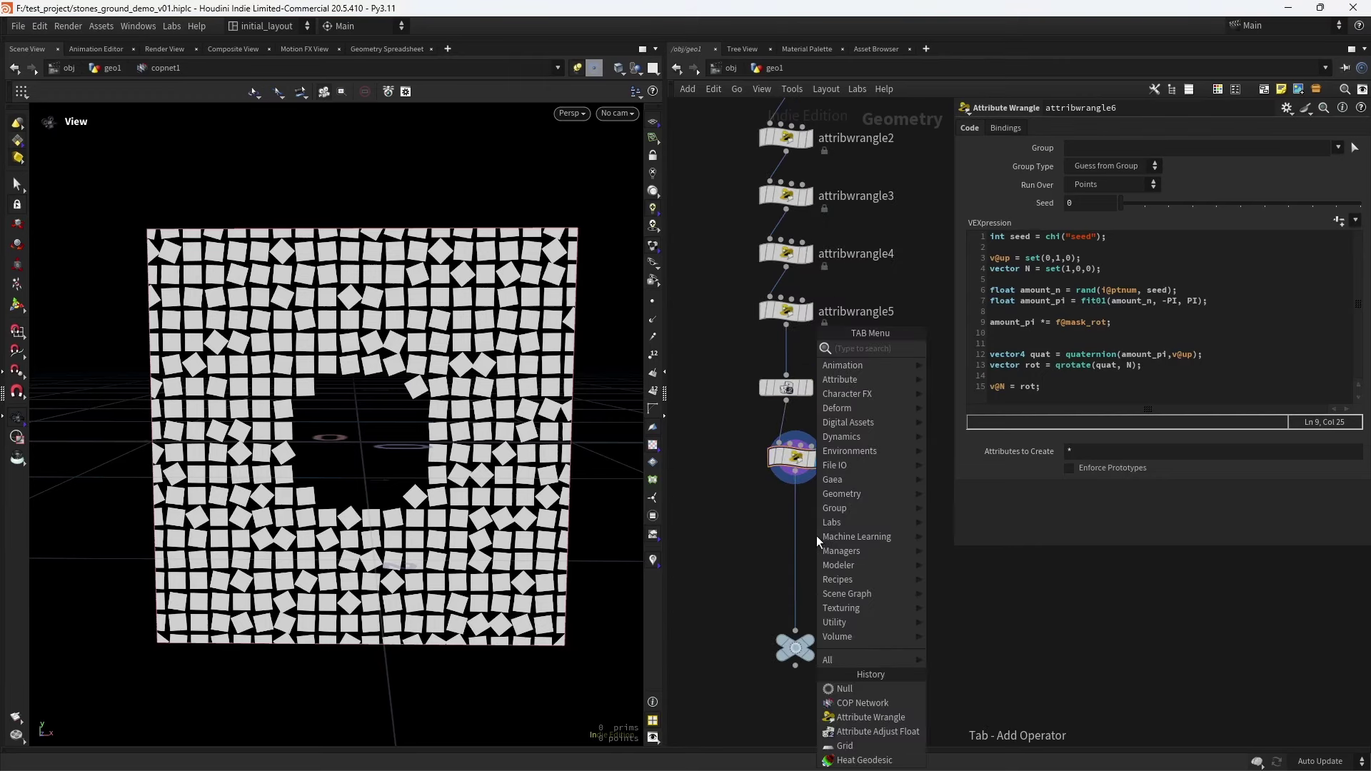
{"action": "type", "text": "attn"}
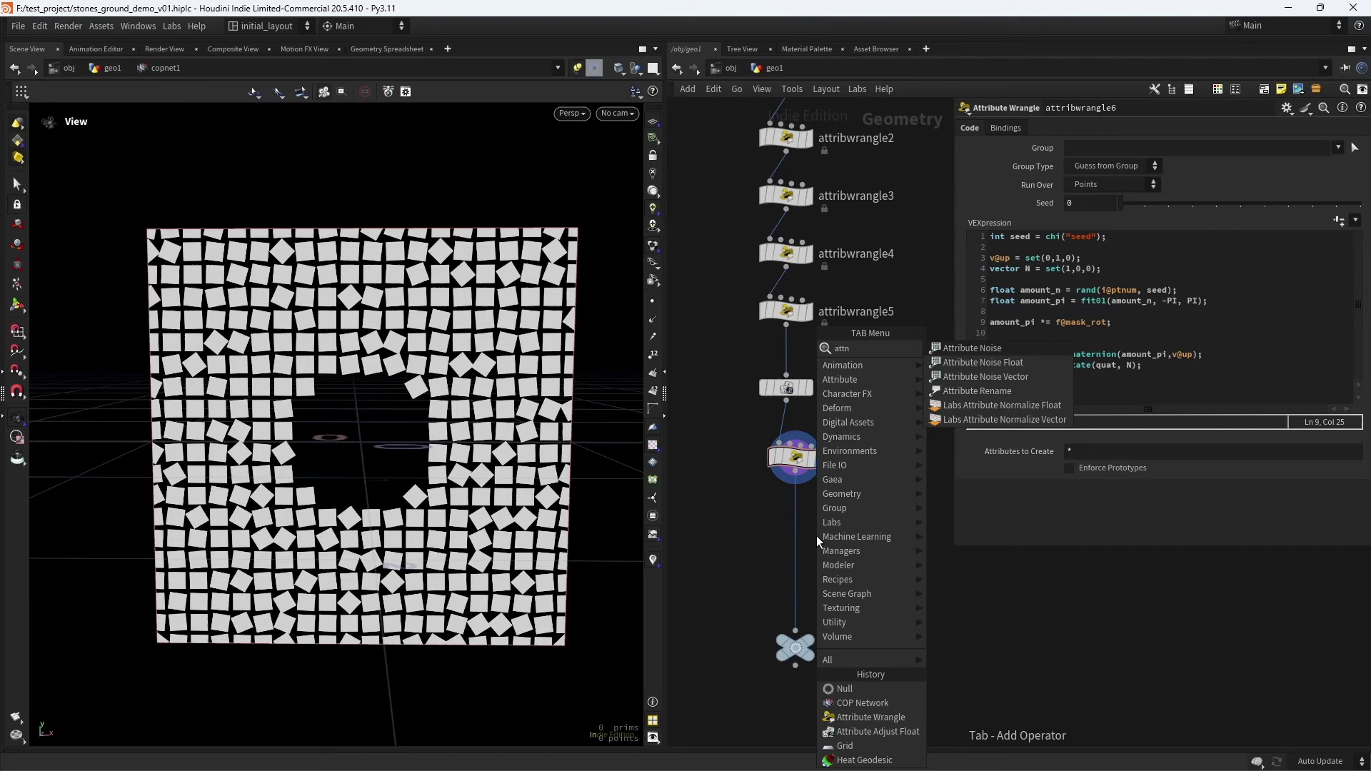
{"action": "key", "text": "Return"}
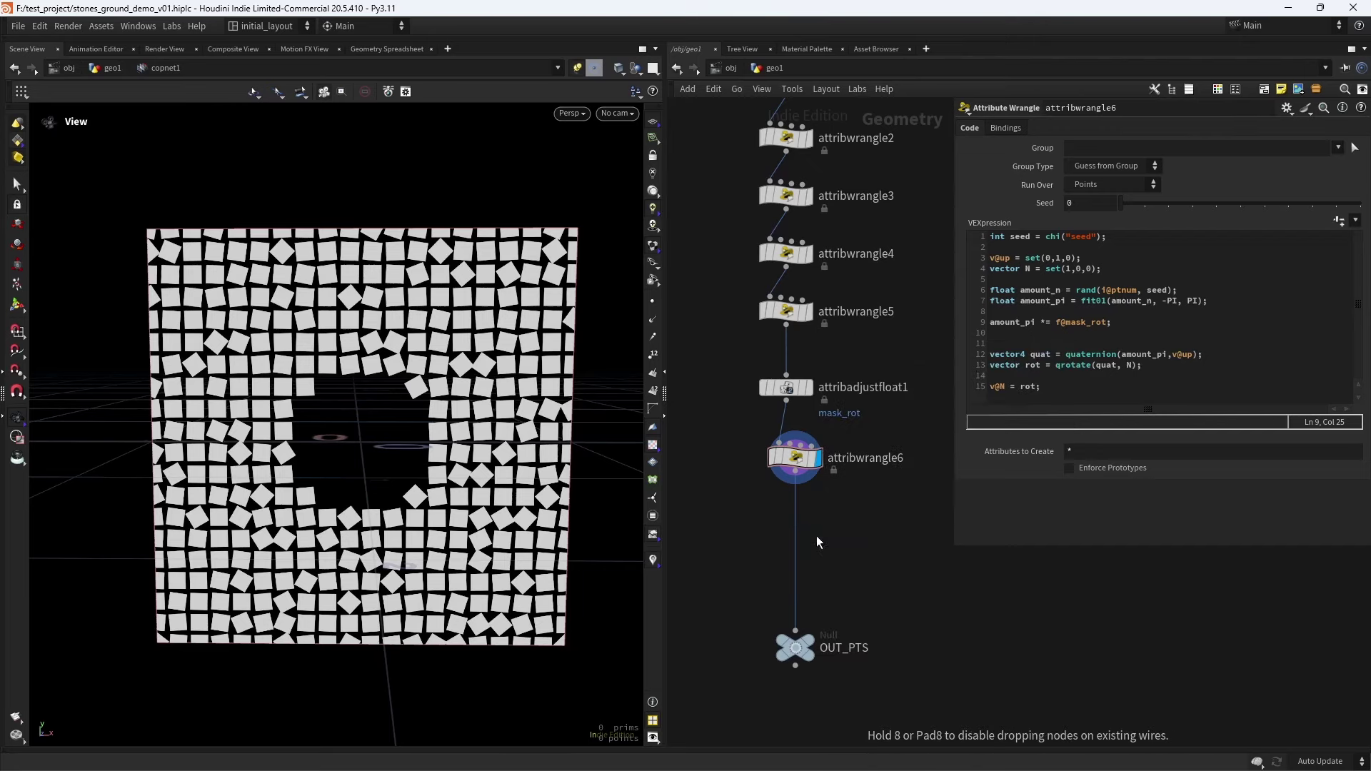
{"action": "left_click", "coordinate": [817, 536]}
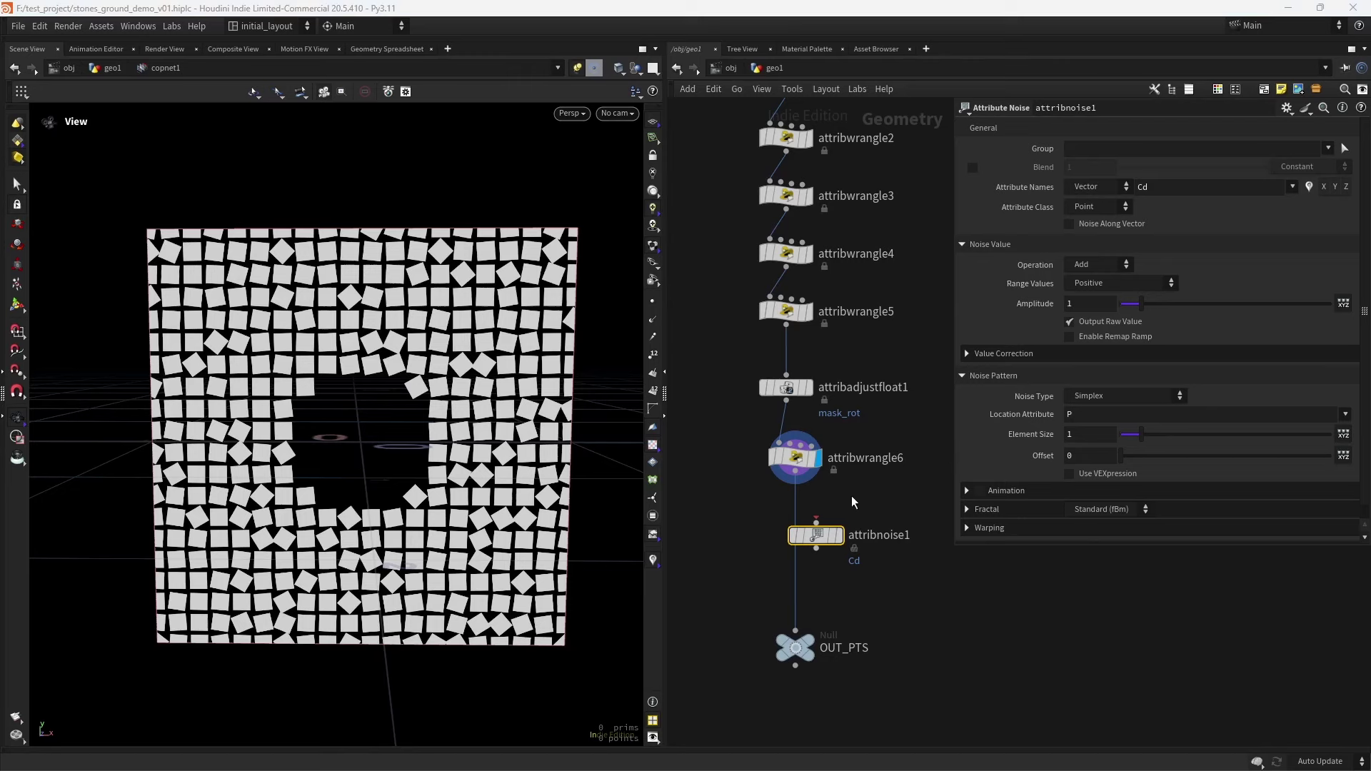
{"action": "left_click_drag", "start_coordinate": [816, 535], "coordinate": [795, 531]}
Set attribnoise1 to noise P, Zero Centered range, amplitude .03 and element size .11
{"action": "left_click_drag", "start_coordinate": [1192, 187], "coordinate": [1000, 195]}
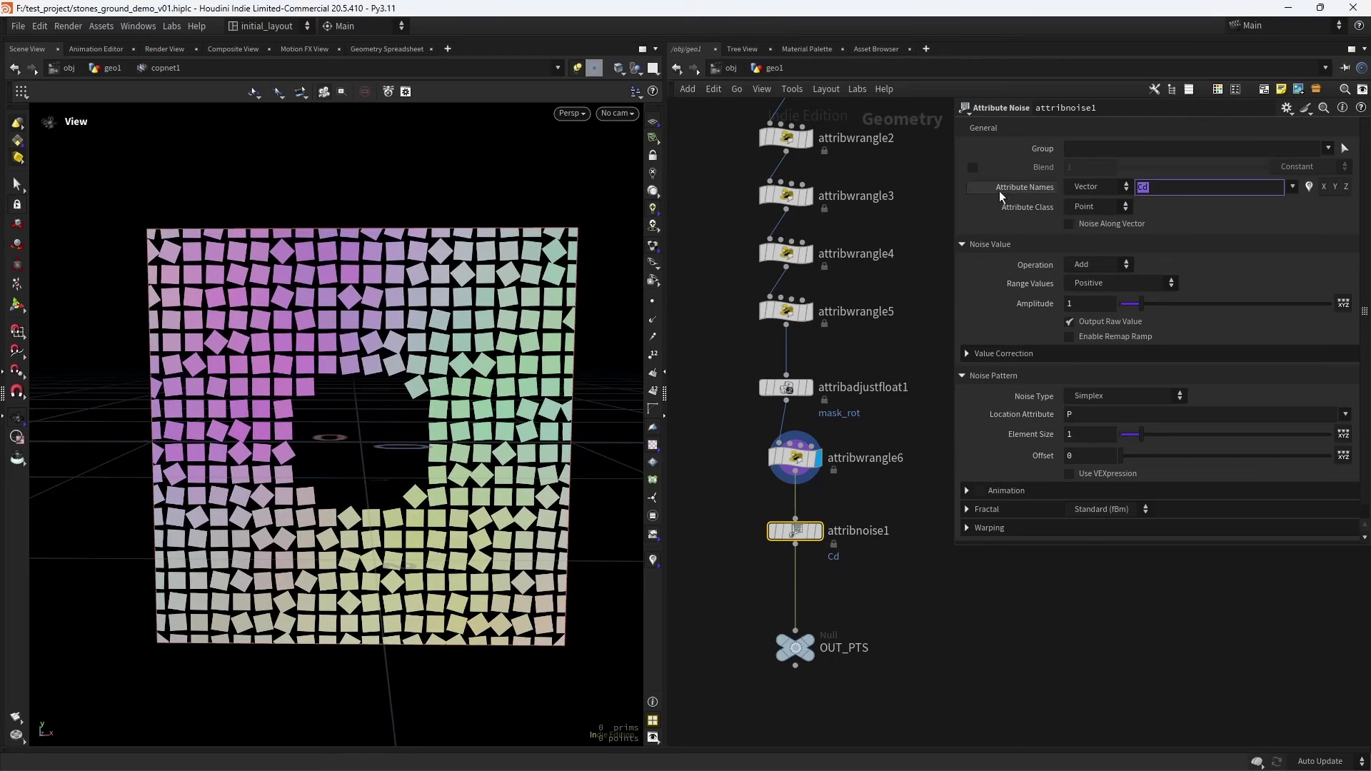
{"action": "type", "text": "P"}
{"action": "key", "text": "Return"}
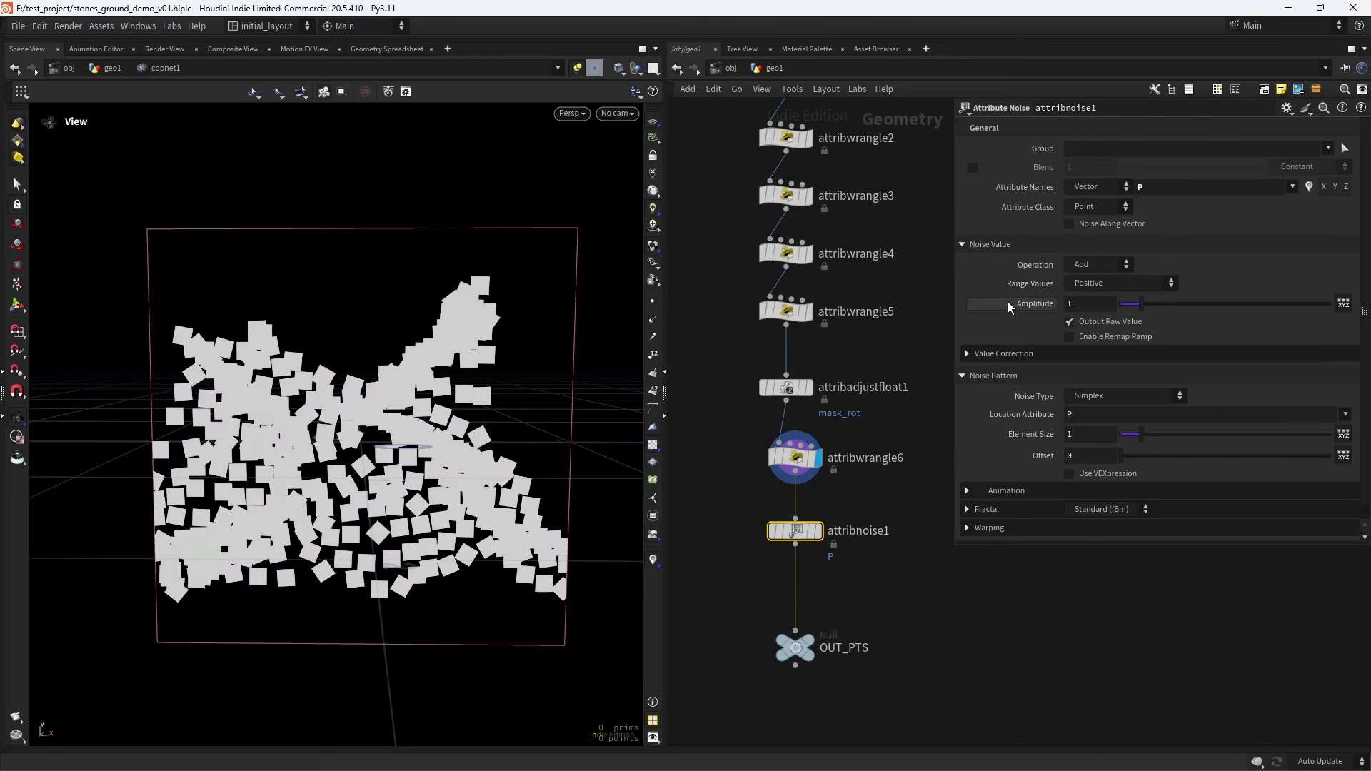
{"action": "left_click", "coordinate": [1104, 283]}
{"action": "left_click", "coordinate": [1104, 300]}
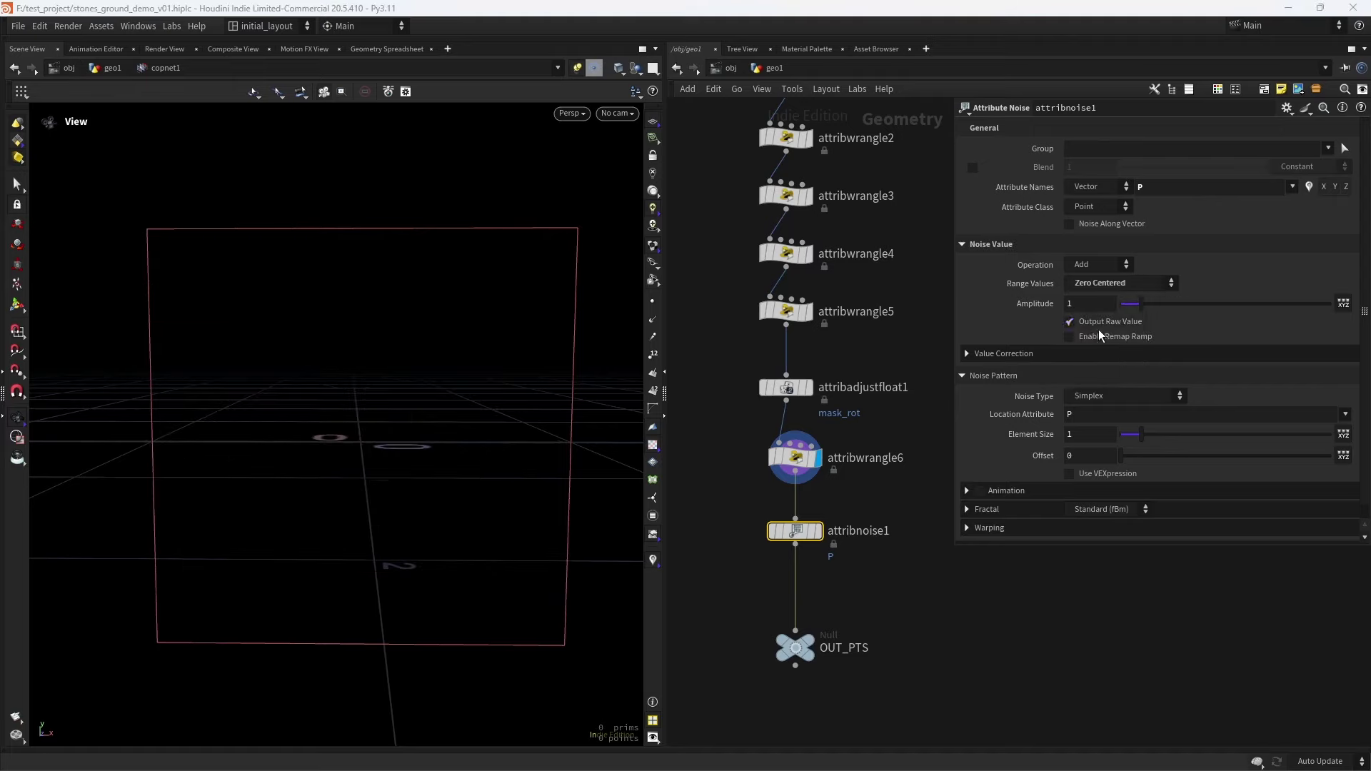
{"action": "left_click", "coordinate": [1089, 304]}
{"action": "type", "text": ".03"}
{"action": "key", "text": "Return"}
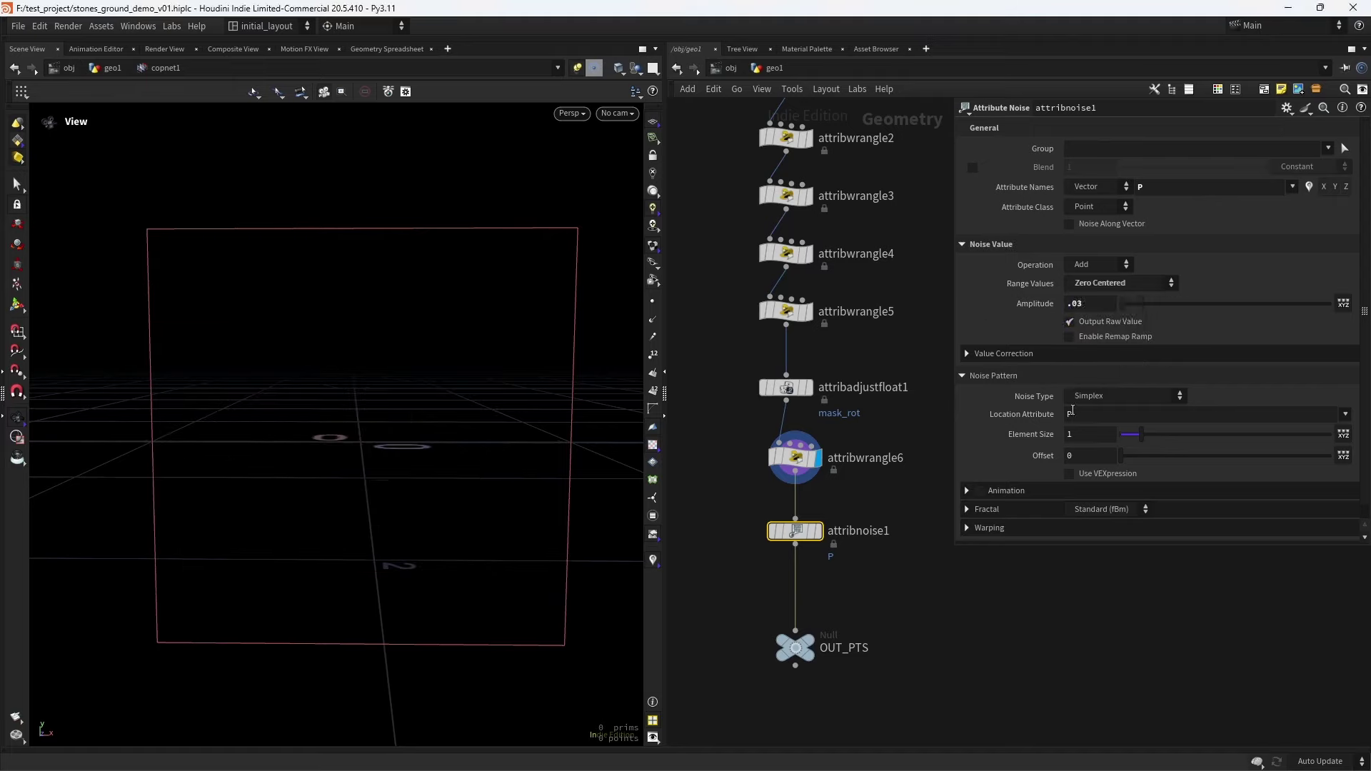
{"action": "type", "text": ".11"}
{"action": "key", "text": "Return"}
Display OUT_PTS and toggle attribnoise1's bypass to compare the result
{"action": "left_click", "coordinate": [824, 618]}
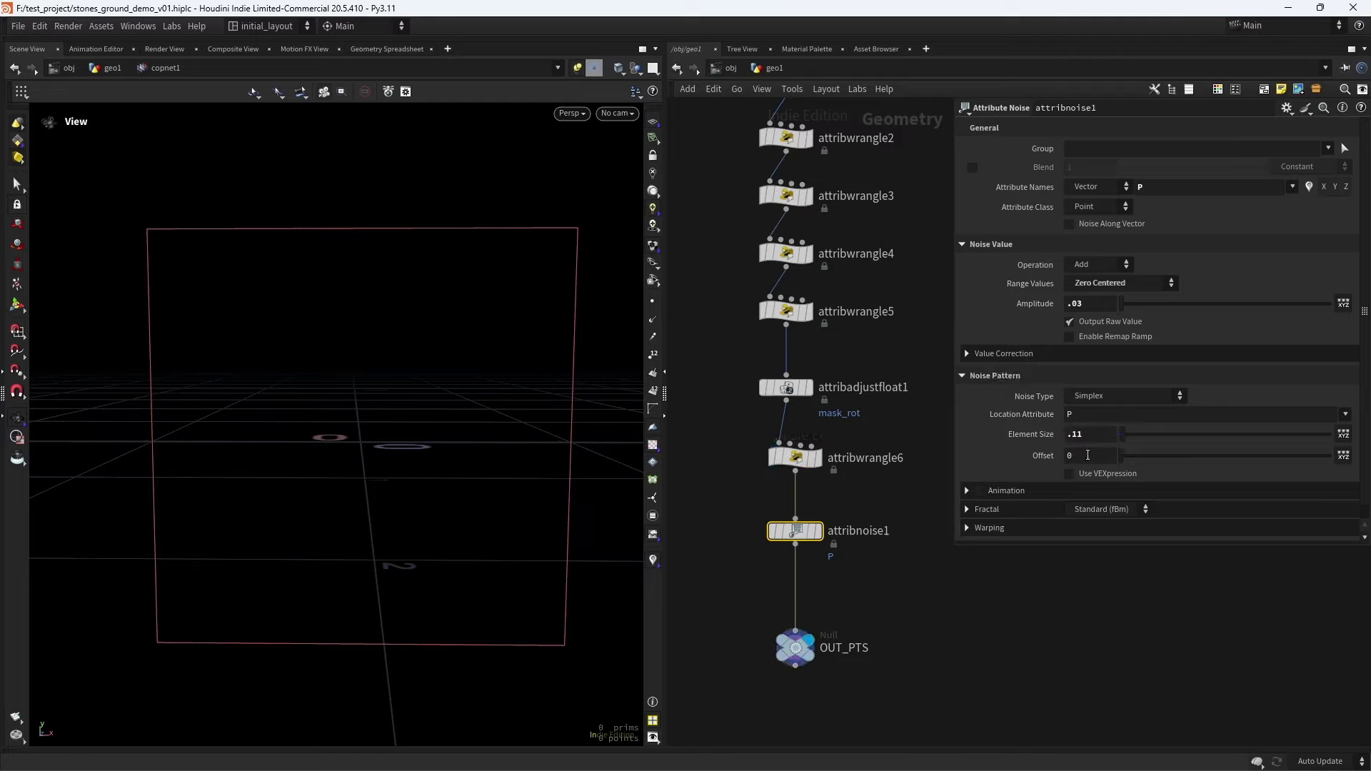
{"action": "left_click", "coordinate": [1065, 454]}
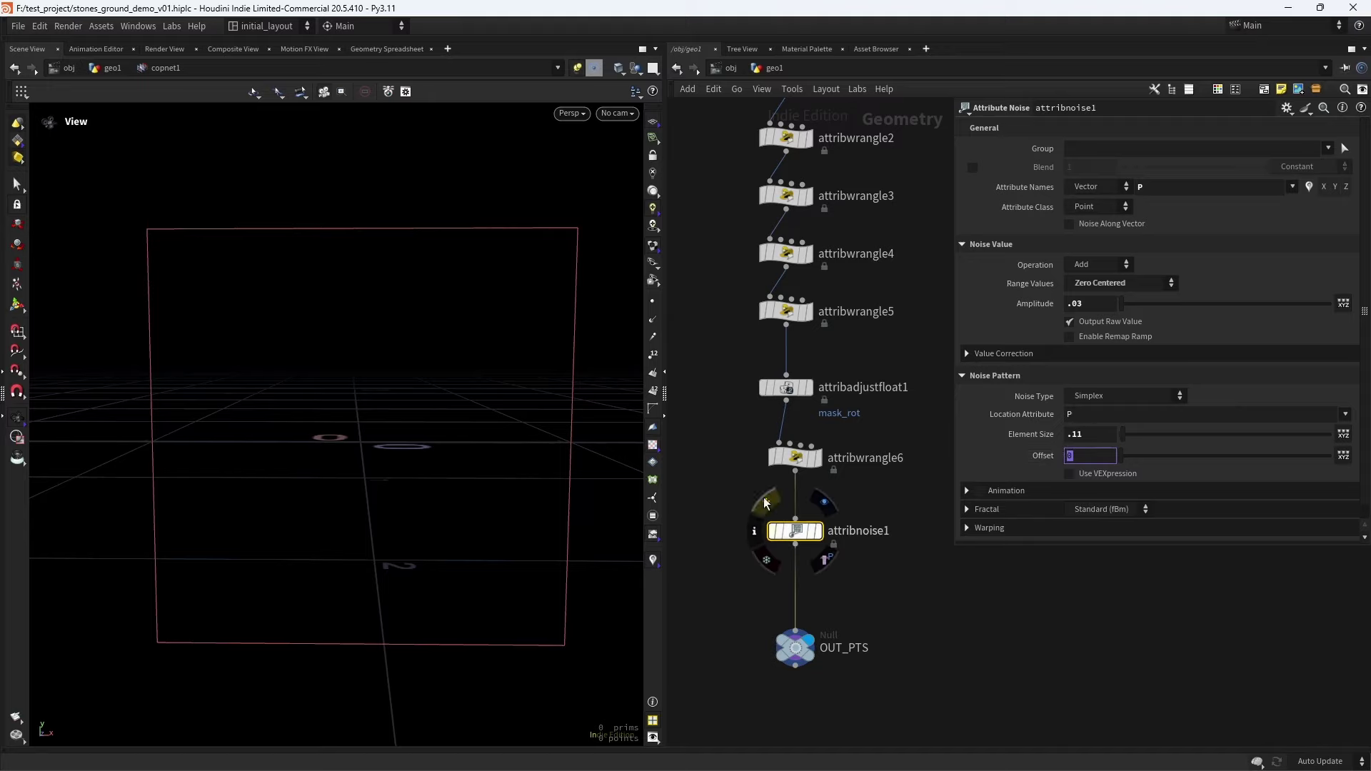
{"action": "left_click", "coordinate": [777, 503]}
{"action": "left_click", "coordinate": [777, 503]}
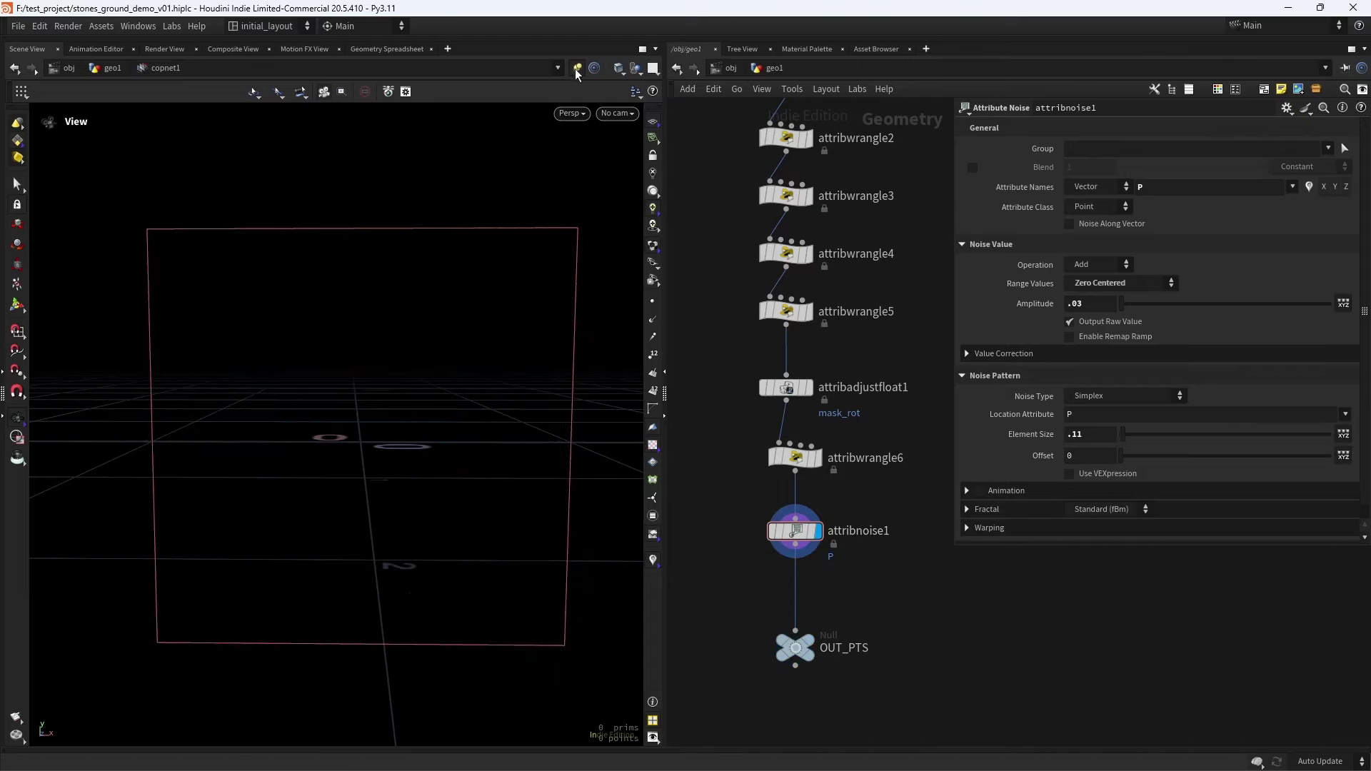
Orbit the viewport to inspect geo1's jittered points top-down and edge-on, then pan to copnet1
{"action": "left_click_drag", "start_coordinate": [436, 464], "coordinate": [441, 564]}
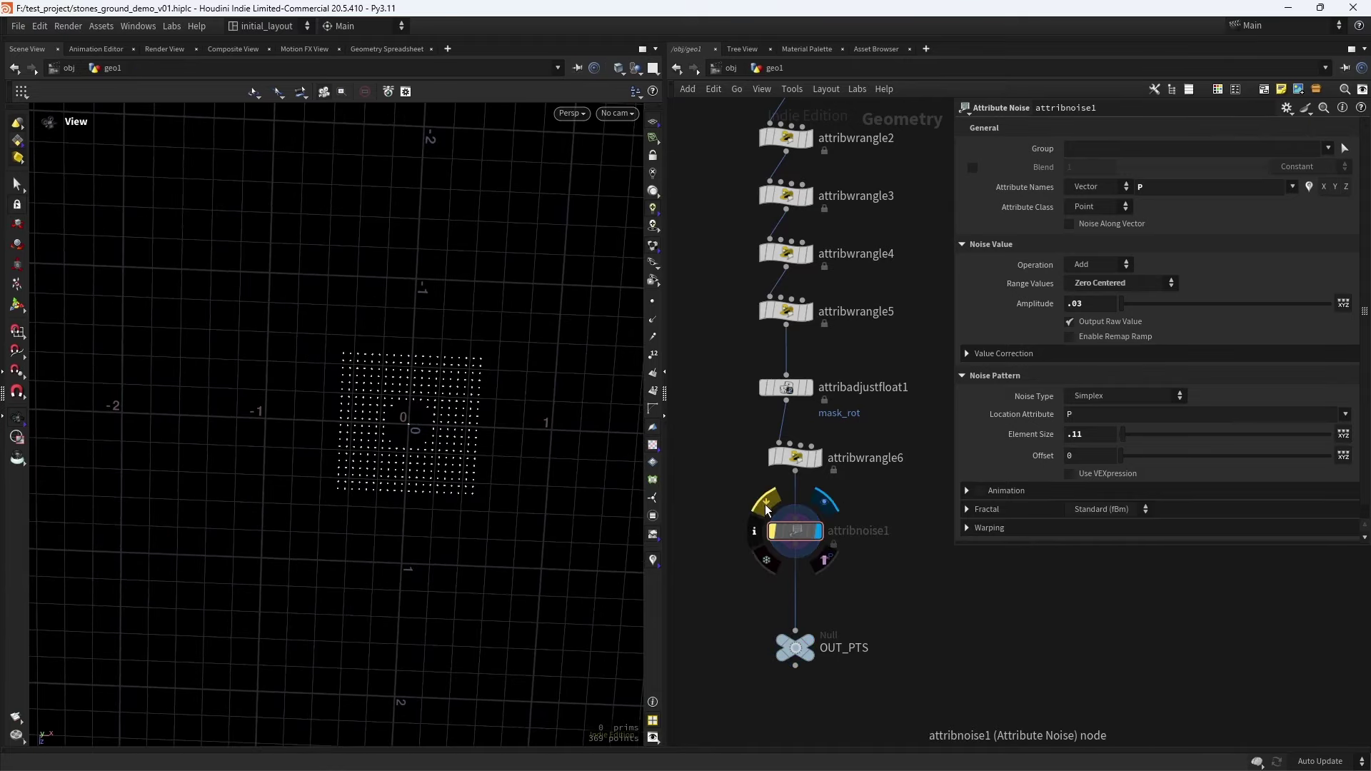
{"action": "left_click_drag", "start_coordinate": [550, 459], "coordinate": [437, 465]}
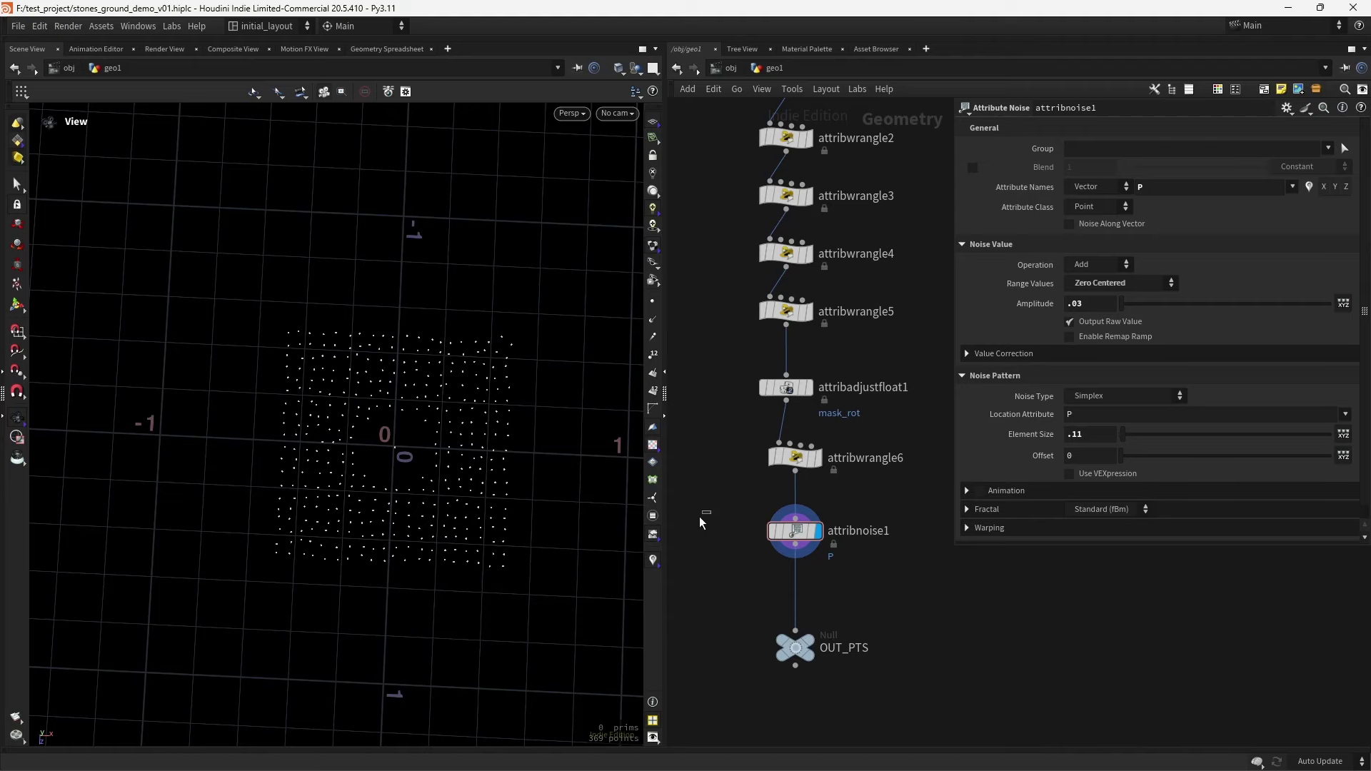
{"action": "left_click_drag", "start_coordinate": [884, 241], "coordinate": [936, 345]}
Peek inside copnet1, then return to geo1's noise node chain
{"action": "left_click", "coordinate": [845, 358]}
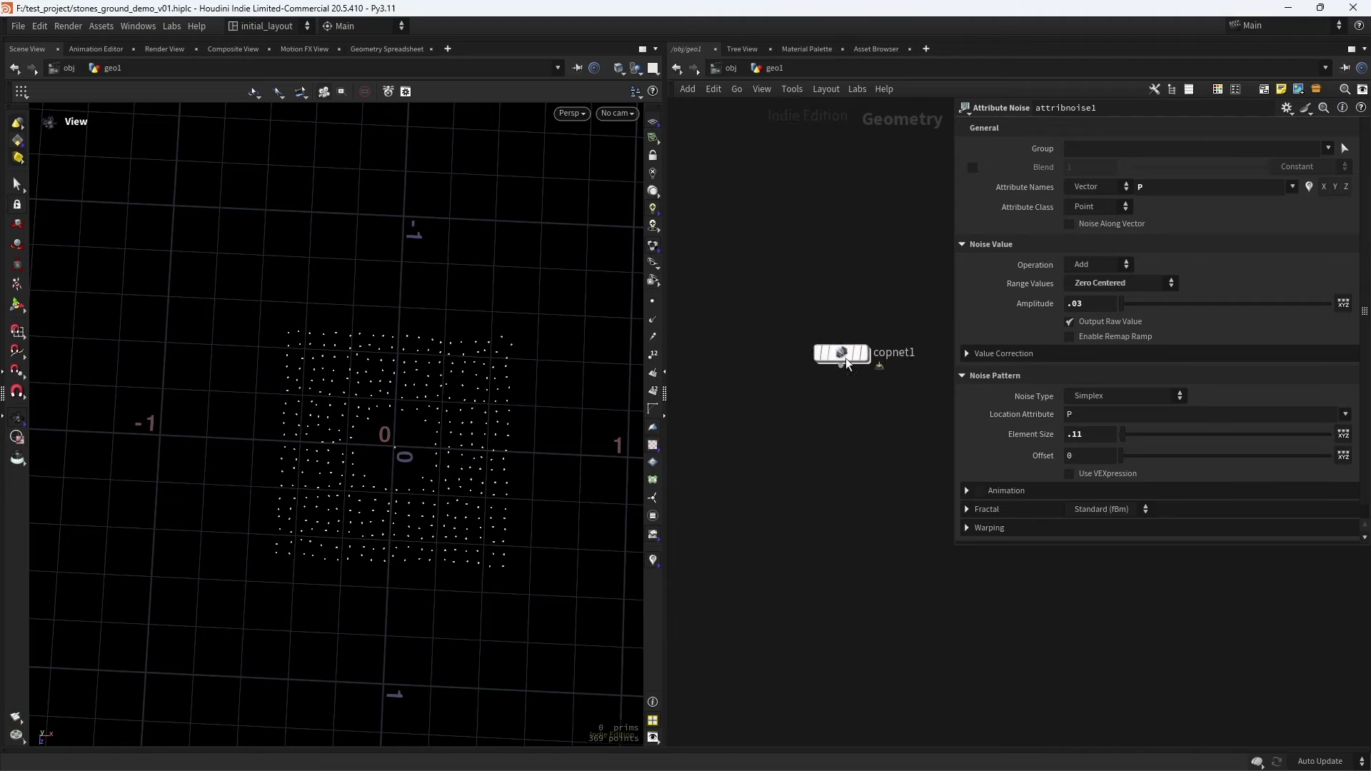
{"action": "double_click", "coordinate": [855, 350]}
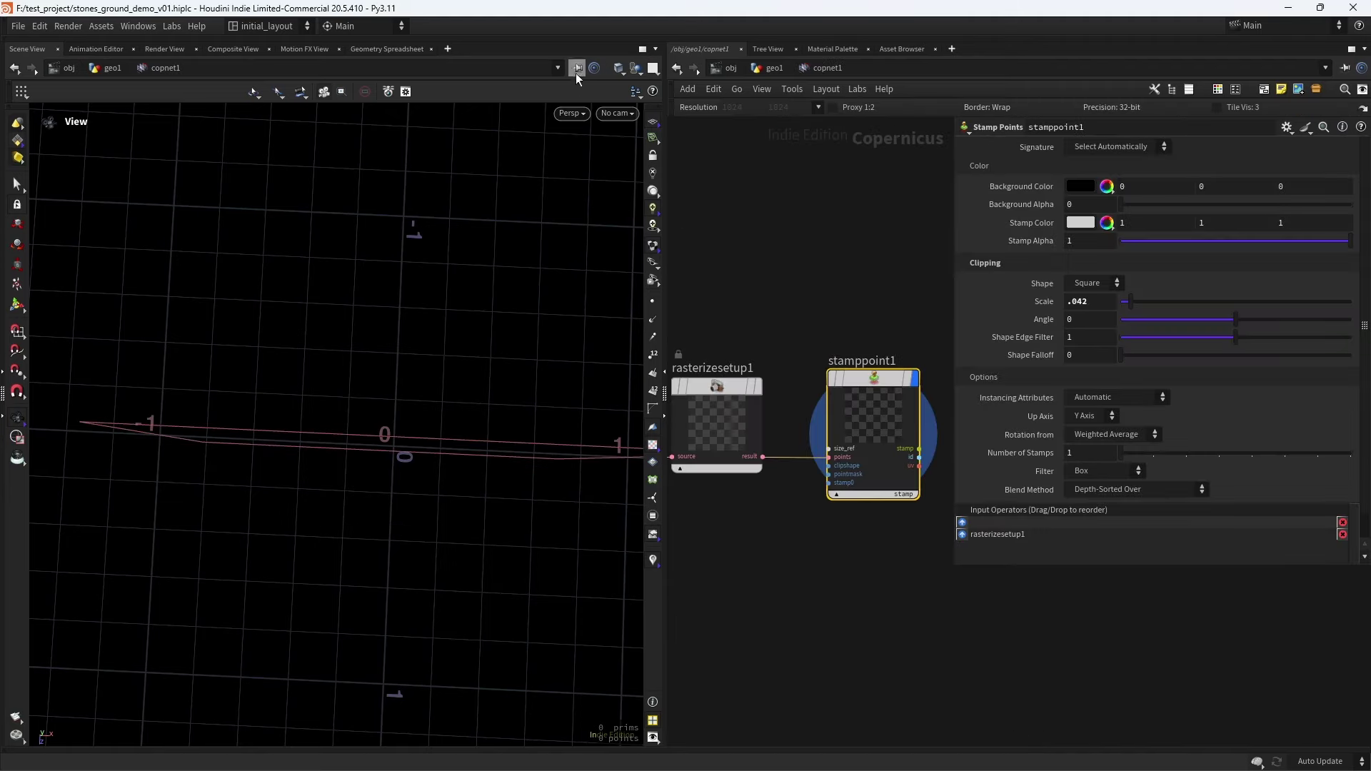
{"action": "left_click", "coordinate": [773, 67]}
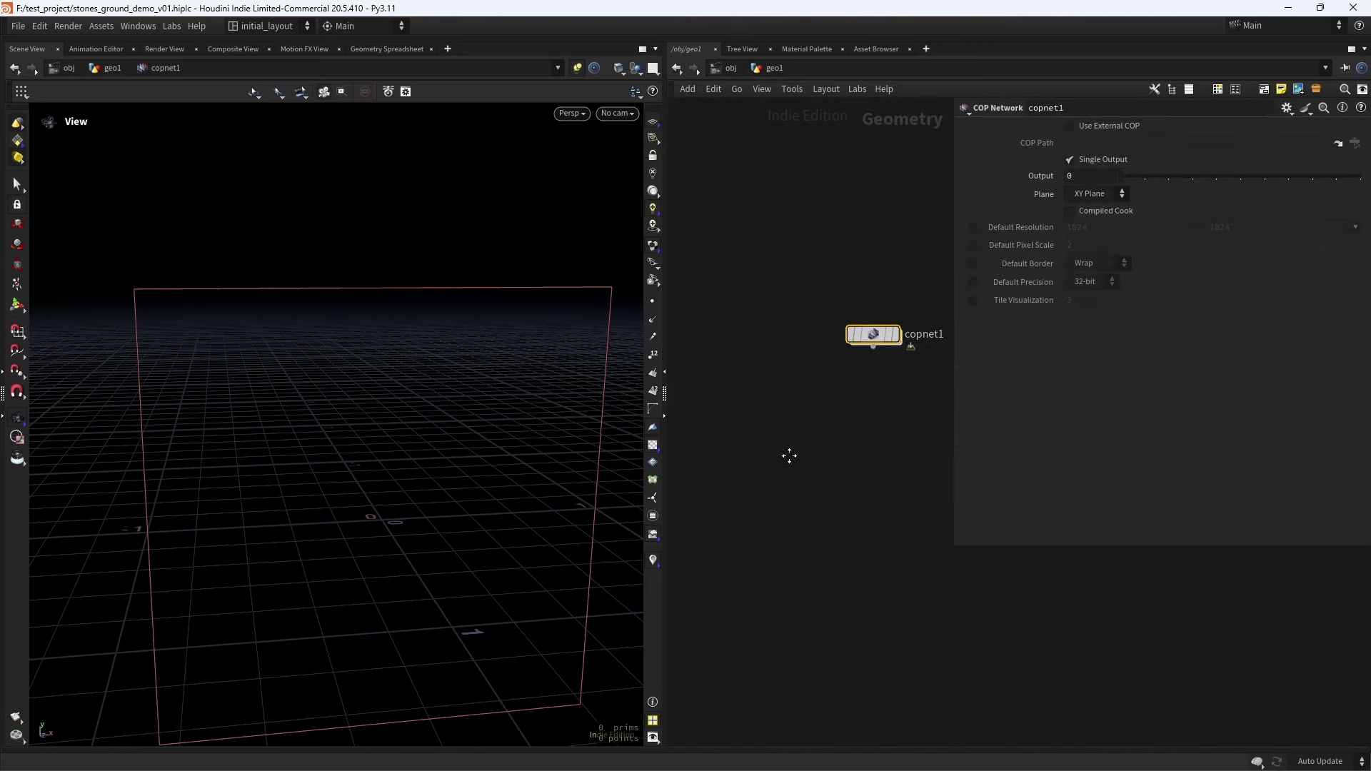
{"action": "middle_click_drag", "start_coordinate": [790, 453], "coordinate": [910, 319]}
Turn off attribnoise1's normal recomputation so the stones reappear, viewed at an angle
{"action": "left_click", "coordinate": [803, 348]}
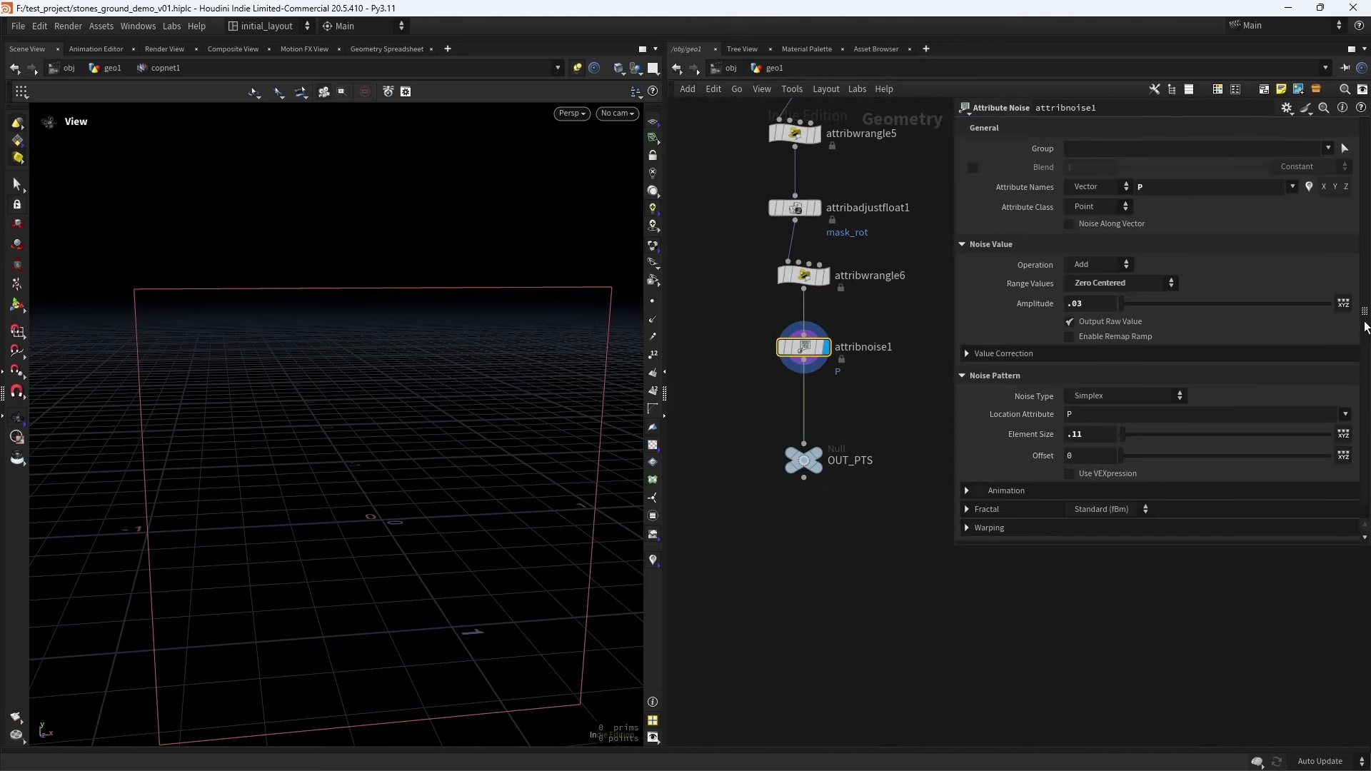
{"action": "scroll", "coordinate": [1236, 436], "scroll_direction": "down", "scroll_amount": 1}
{"action": "left_click", "coordinate": [1021, 532]}
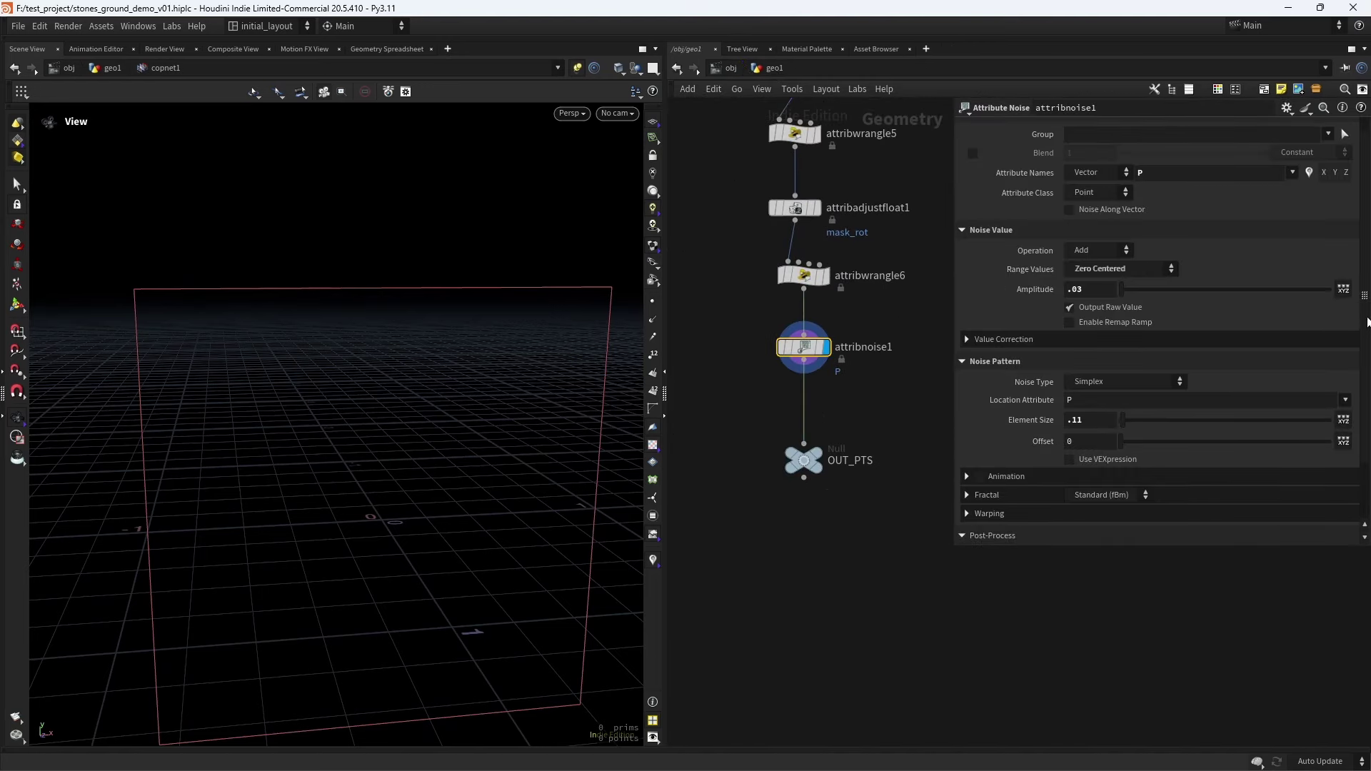
{"action": "scroll", "coordinate": [1368, 322], "scroll_direction": "down", "scroll_amount": 2}
{"action": "left_click", "coordinate": [1070, 533]}
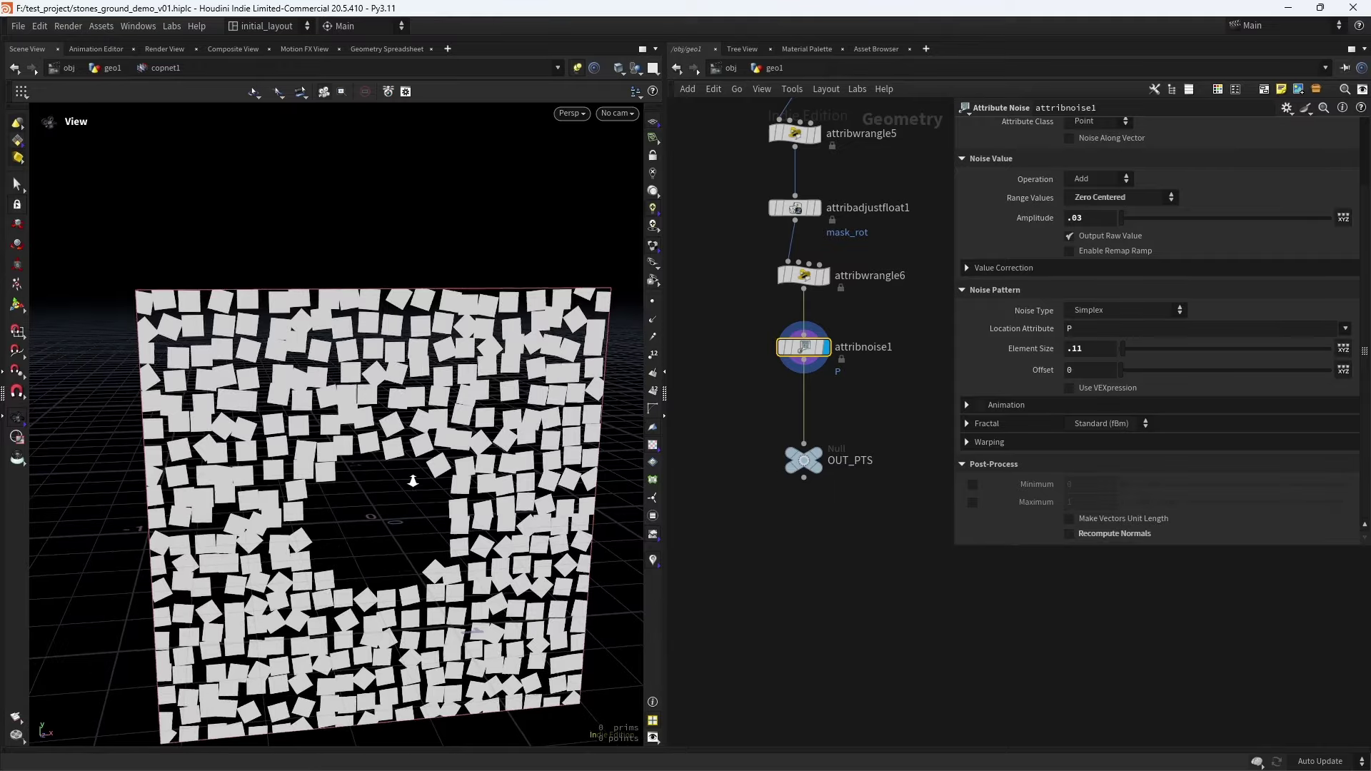
{"action": "mouse_move", "coordinate": [400, 500]}
{"action": "left_mouse_down"}
{"action": "mouse_move", "coordinate": [414, 514]}
{"action": "mouse_move", "coordinate": [385, 510]}
{"action": "left_mouse_up"}
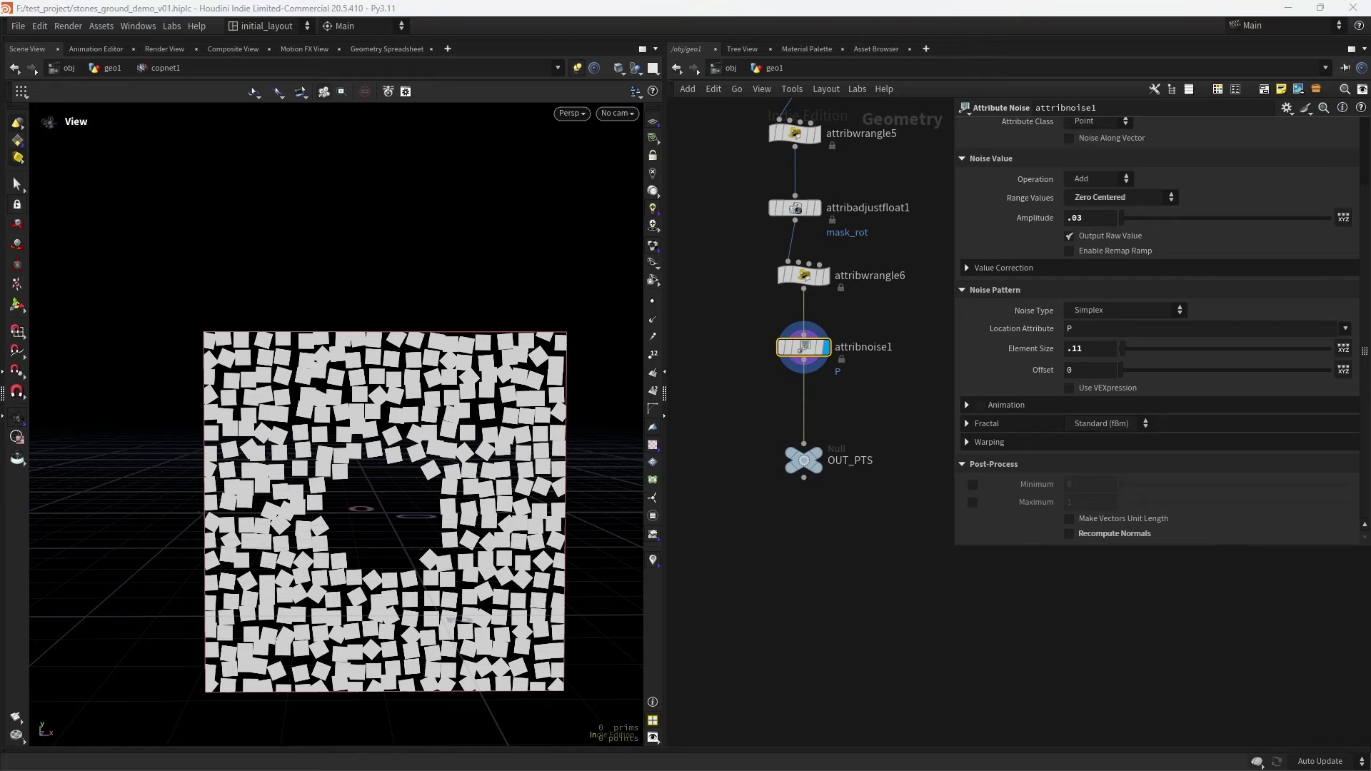
Set attribnoise1's Offset to 36.8 and save the scene
{"action": "left_click", "coordinate": [1090, 370]}
{"action": "type", "text": "36.8"}
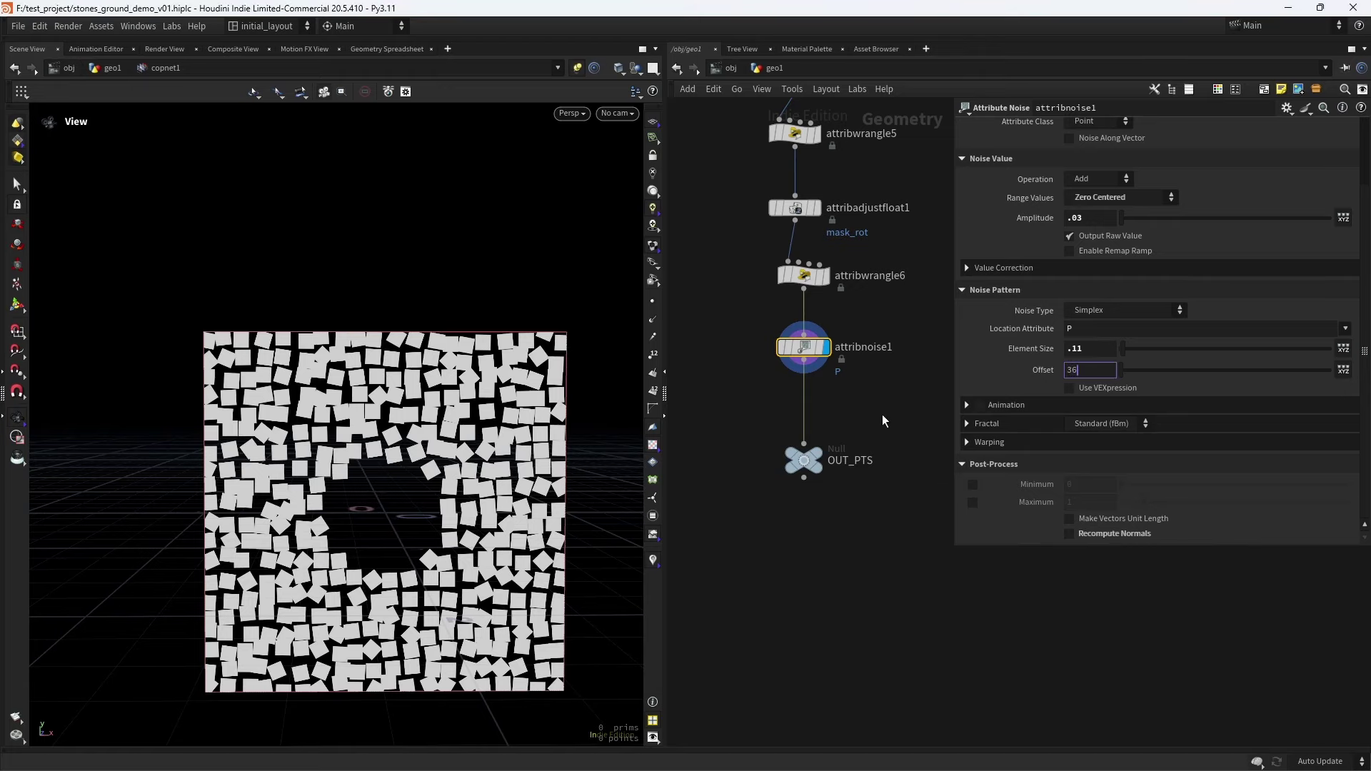
{"action": "key", "text": "Return"}
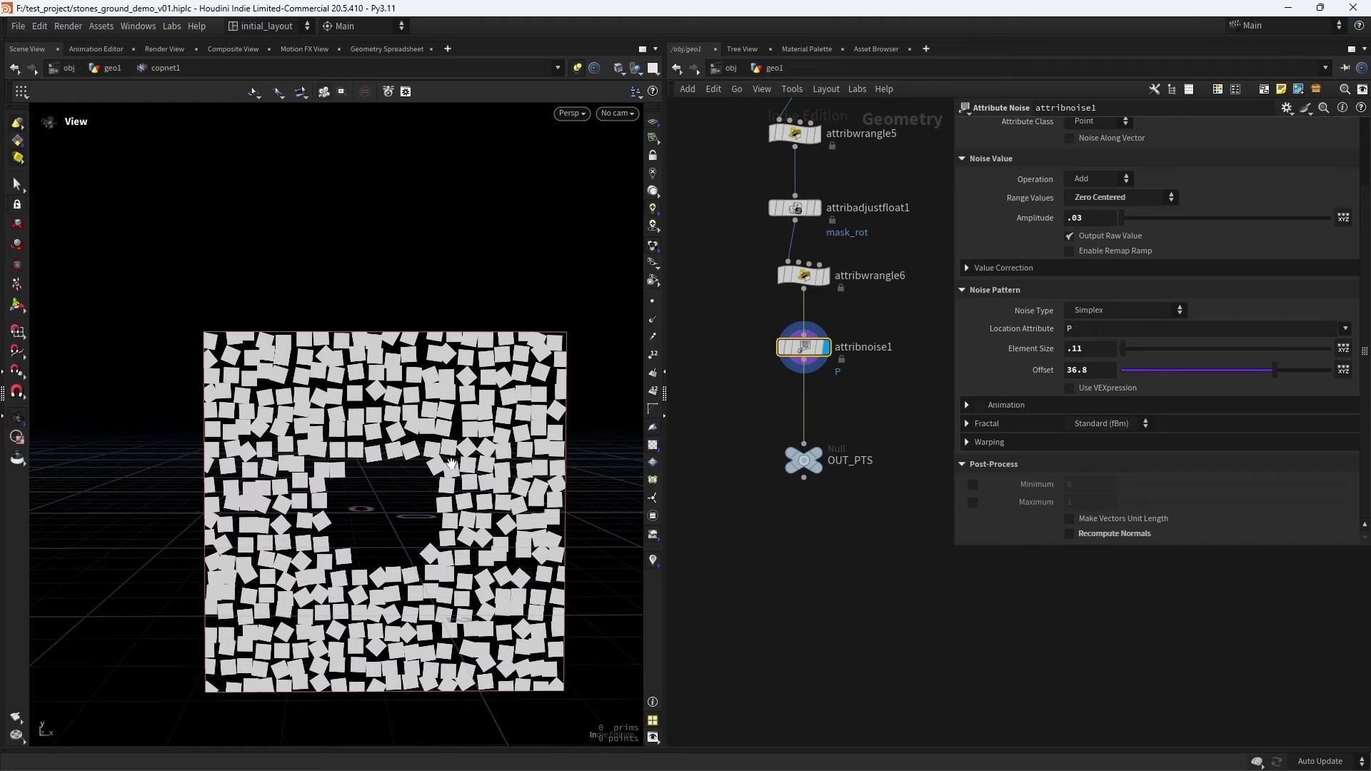
{"action": "scroll", "coordinate": [364, 381], "scroll_direction": "up", "scroll_amount": 5}
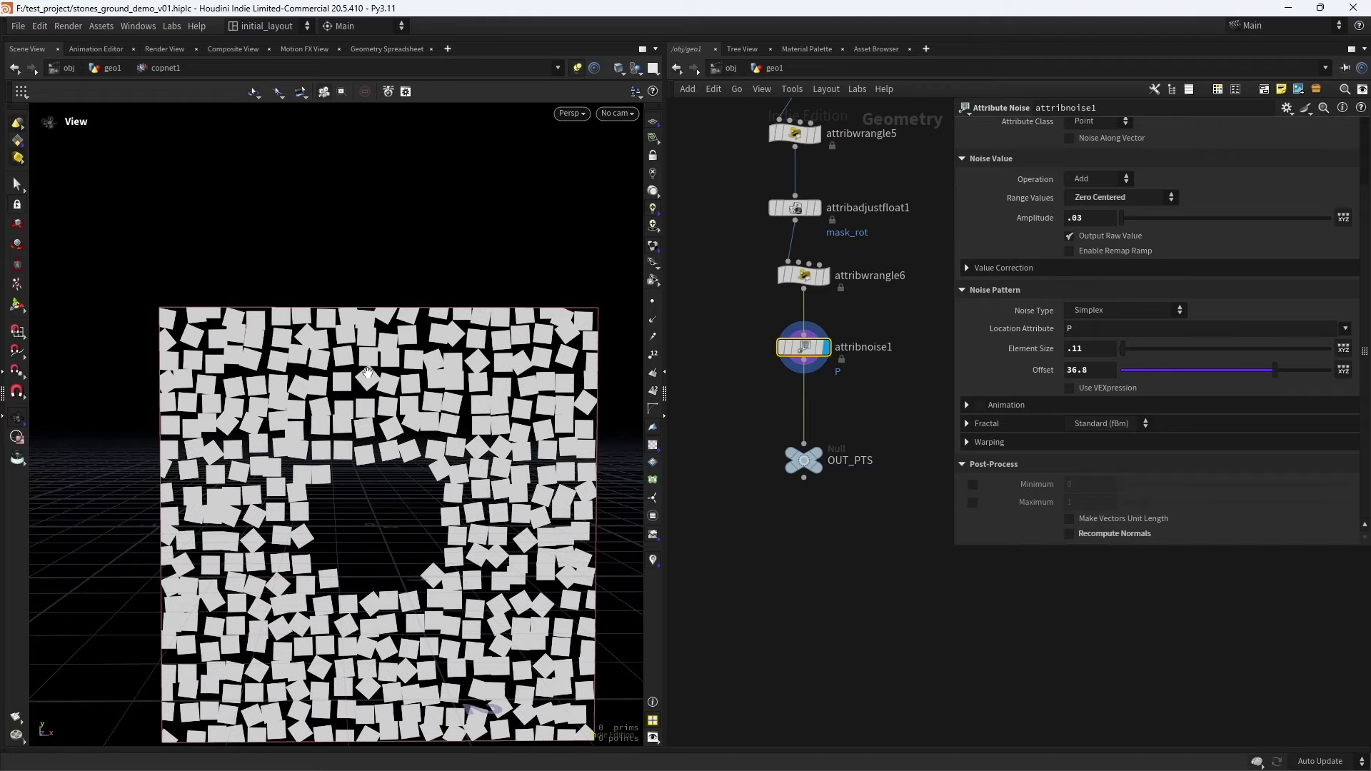
{"action": "scroll", "coordinate": [371, 380], "scroll_direction": "up", "scroll_amount": 2}
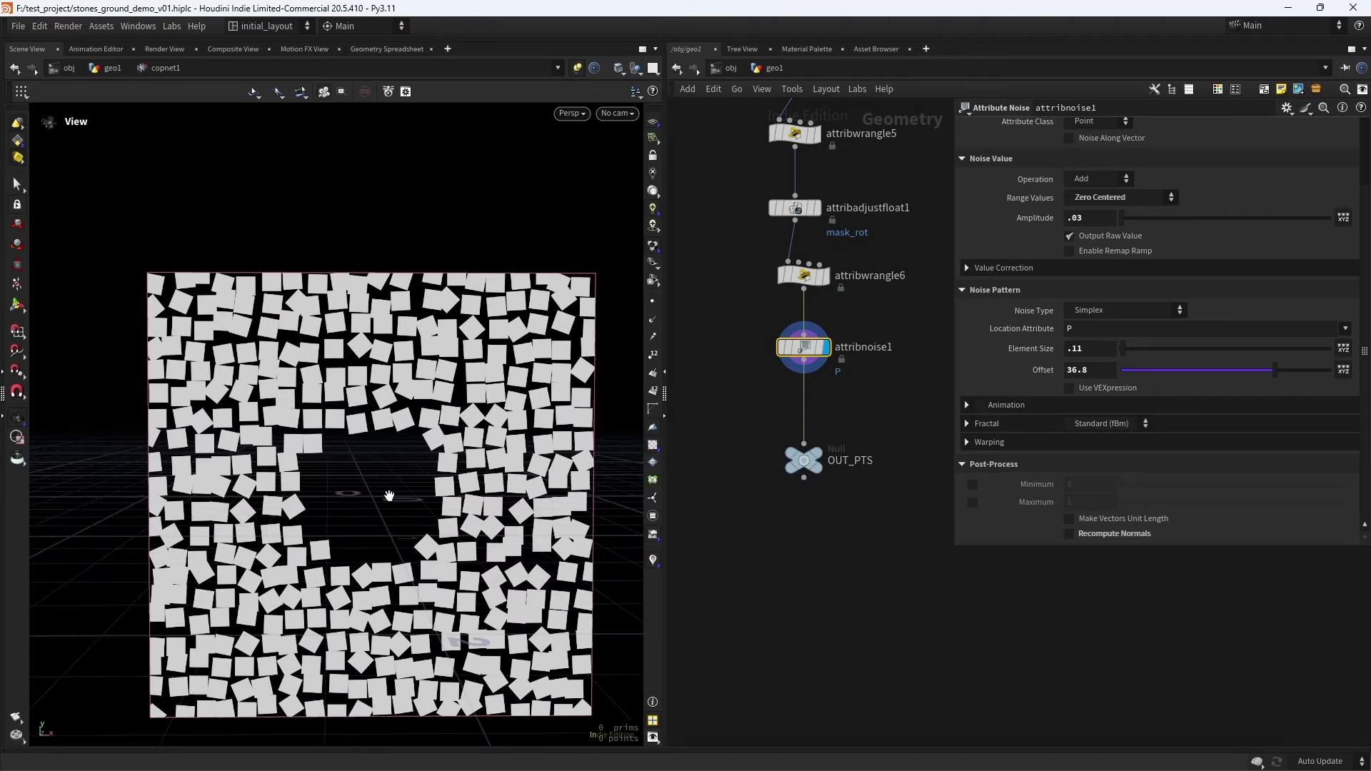
{"action": "scroll", "coordinate": [493, 441], "scroll_direction": "down", "scroll_amount": 3}
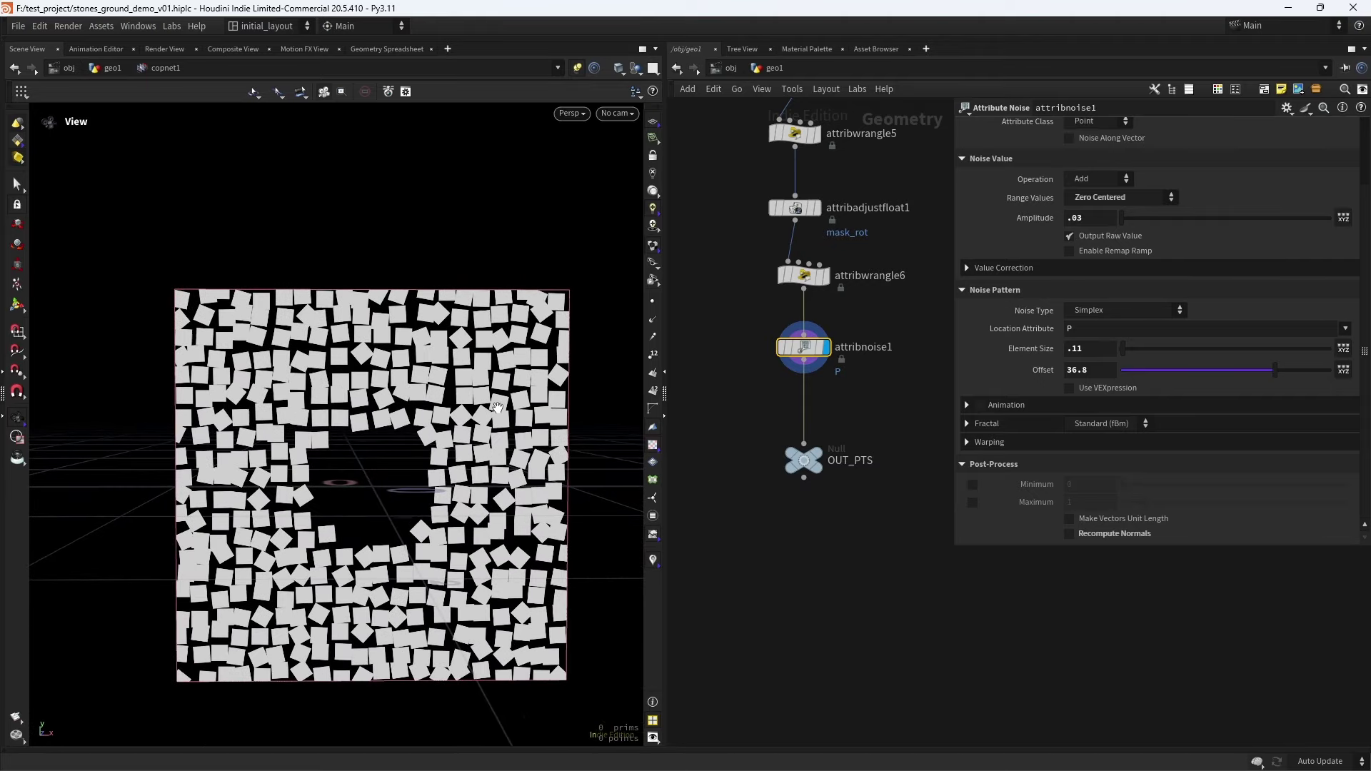
{"action": "scroll", "coordinate": [414, 493], "scroll_direction": "up", "scroll_amount": 1}
{"action": "key", "text": "ctrl+s"}
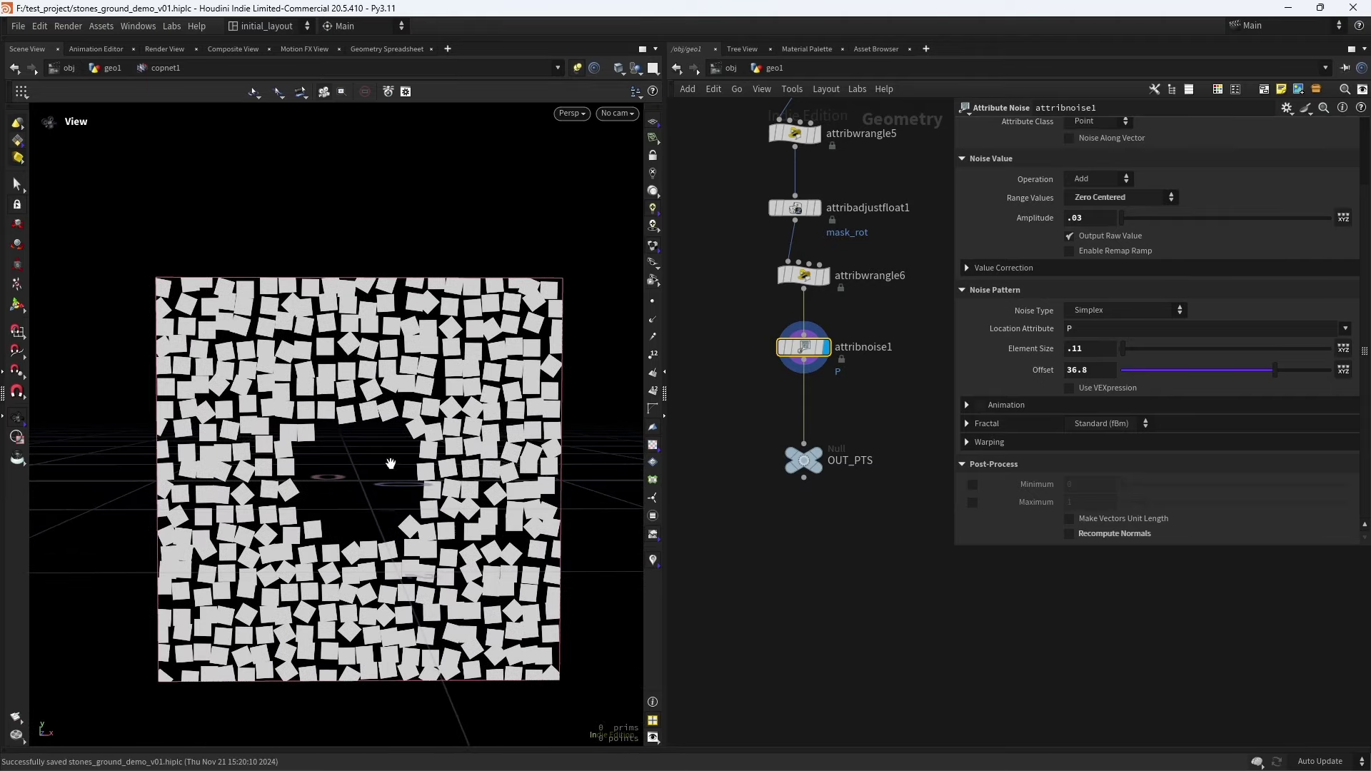
Frame the node graph and enter the copnet1 Copernicus network
{"action": "scroll", "coordinate": [819, 546], "scroll_direction": "down", "scroll_amount": 3}
{"action": "key", "text": "h"}
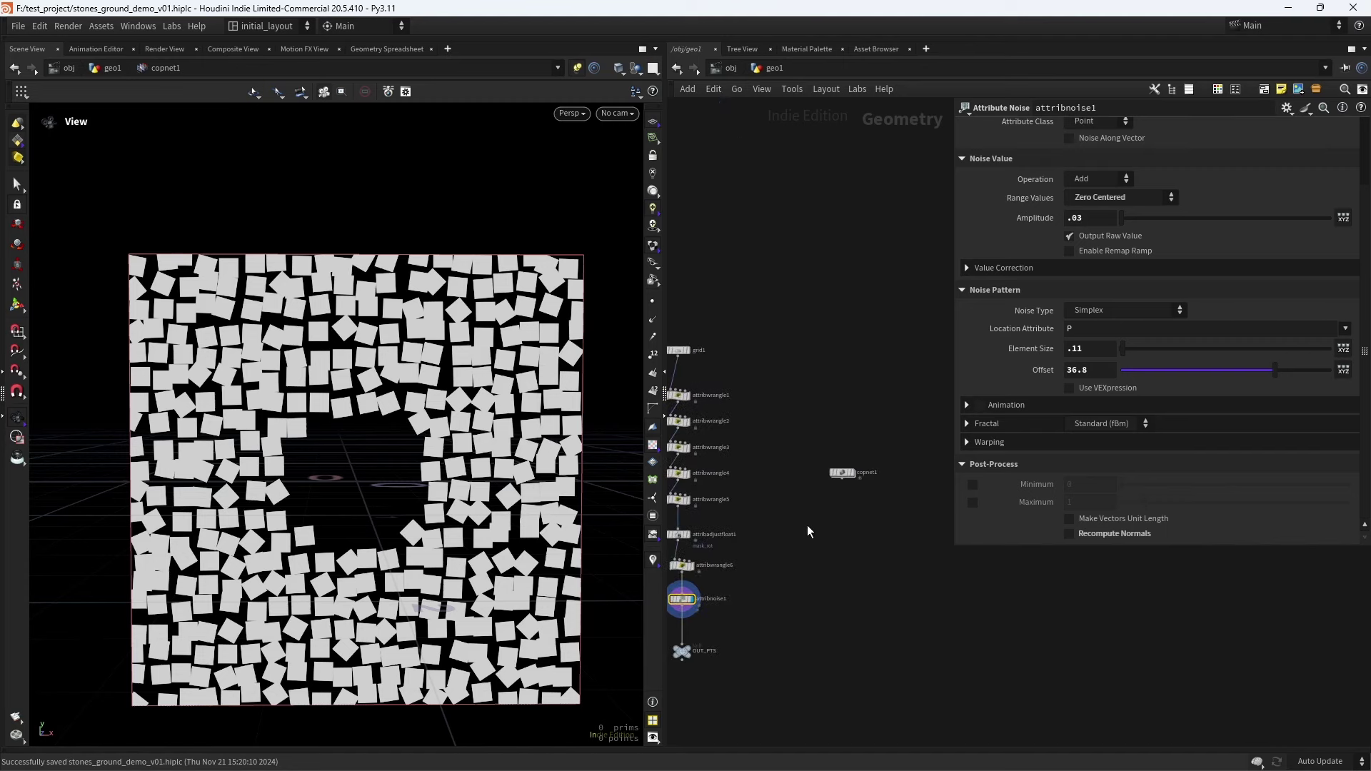
{"action": "scroll", "coordinate": [817, 461], "scroll_direction": "up", "scroll_amount": 3}
{"action": "scroll", "coordinate": [836, 478], "scroll_direction": "down", "scroll_amount": 3}
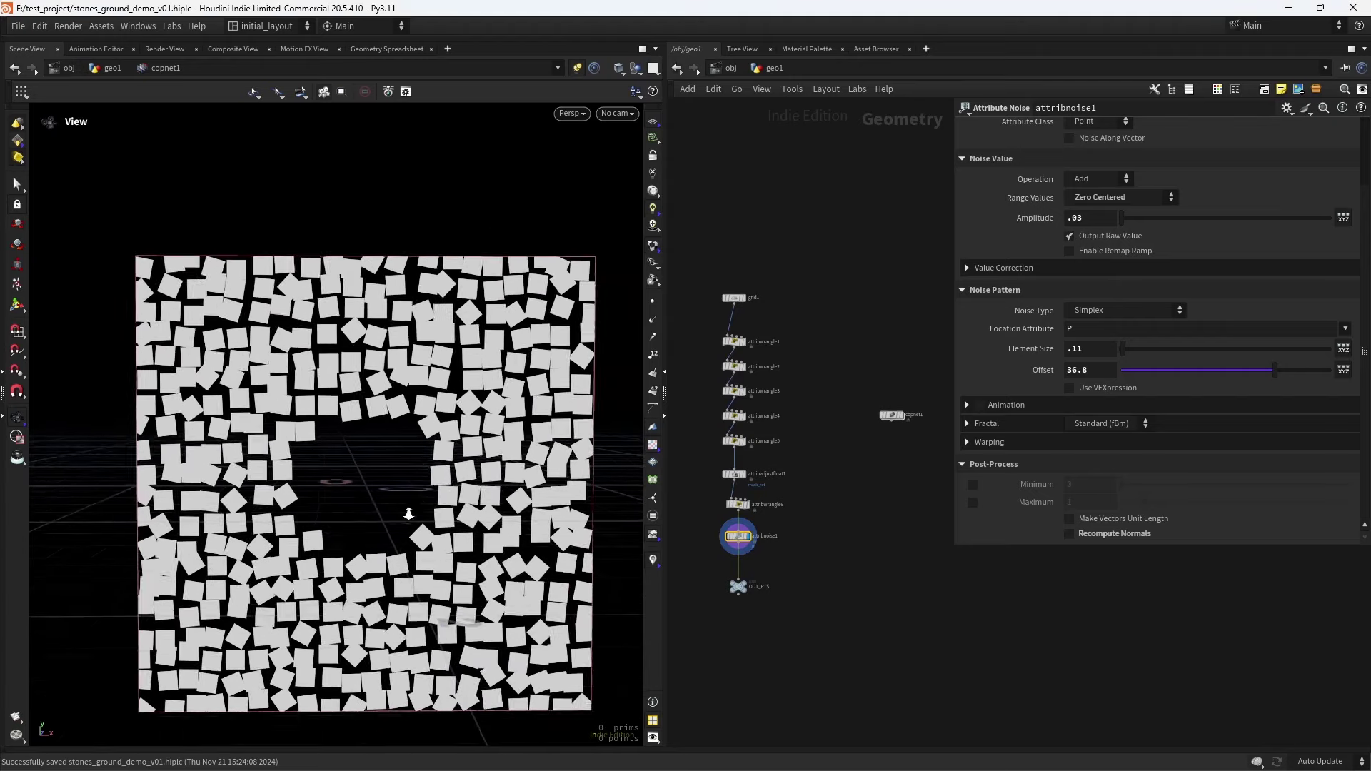
{"action": "scroll", "coordinate": [343, 468], "scroll_direction": "up", "scroll_amount": 3}
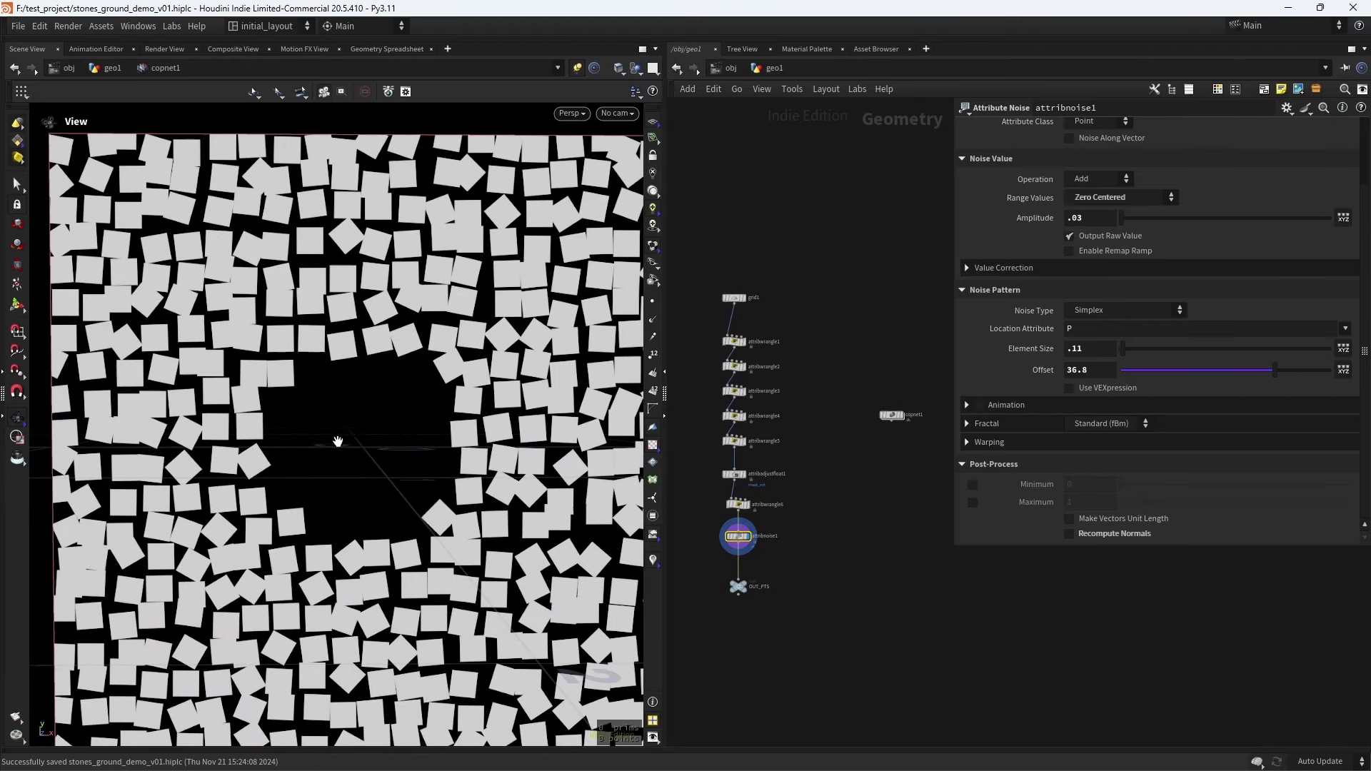
{"action": "scroll", "coordinate": [413, 422], "scroll_direction": "up", "scroll_amount": 2}
{"action": "middle_click_drag", "start_coordinate": [837, 487], "coordinate": [780, 487]}
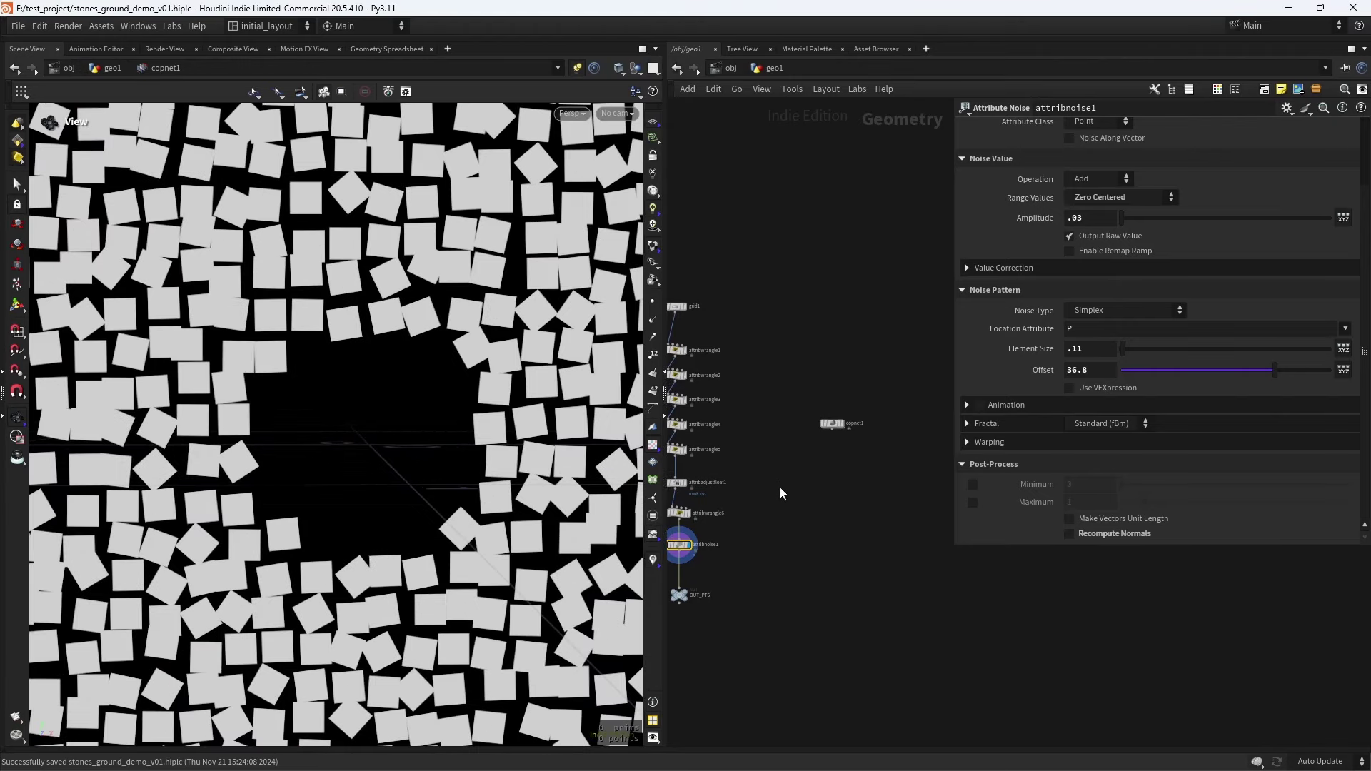
{"action": "scroll", "coordinate": [807, 464], "scroll_direction": "up", "scroll_amount": 3}
{"action": "double_click", "coordinate": [844, 391]}
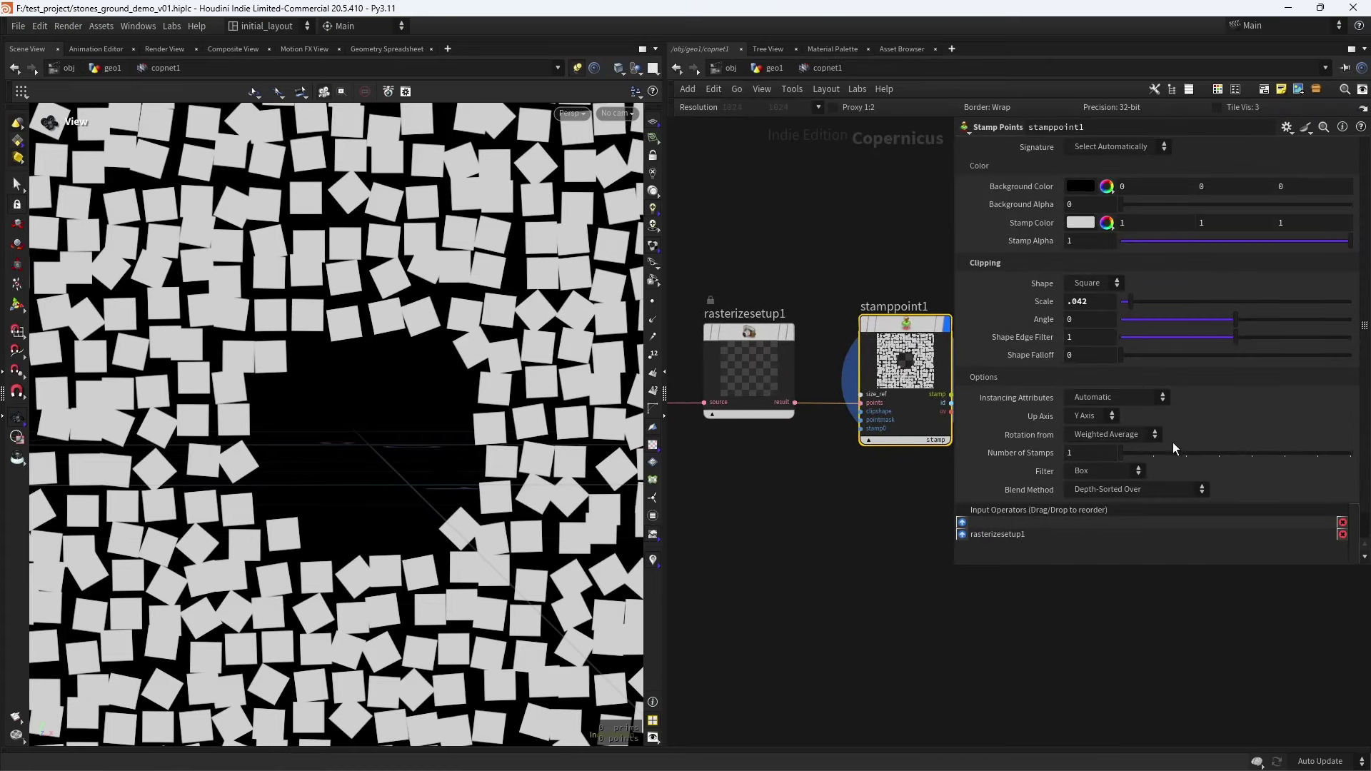
Raise stamppoint1's Number of Stamps to 2 and clear the node selection
{"action": "left_click", "coordinate": [1151, 454]}
{"action": "scroll", "coordinate": [435, 464], "scroll_direction": "down", "scroll_amount": 3}
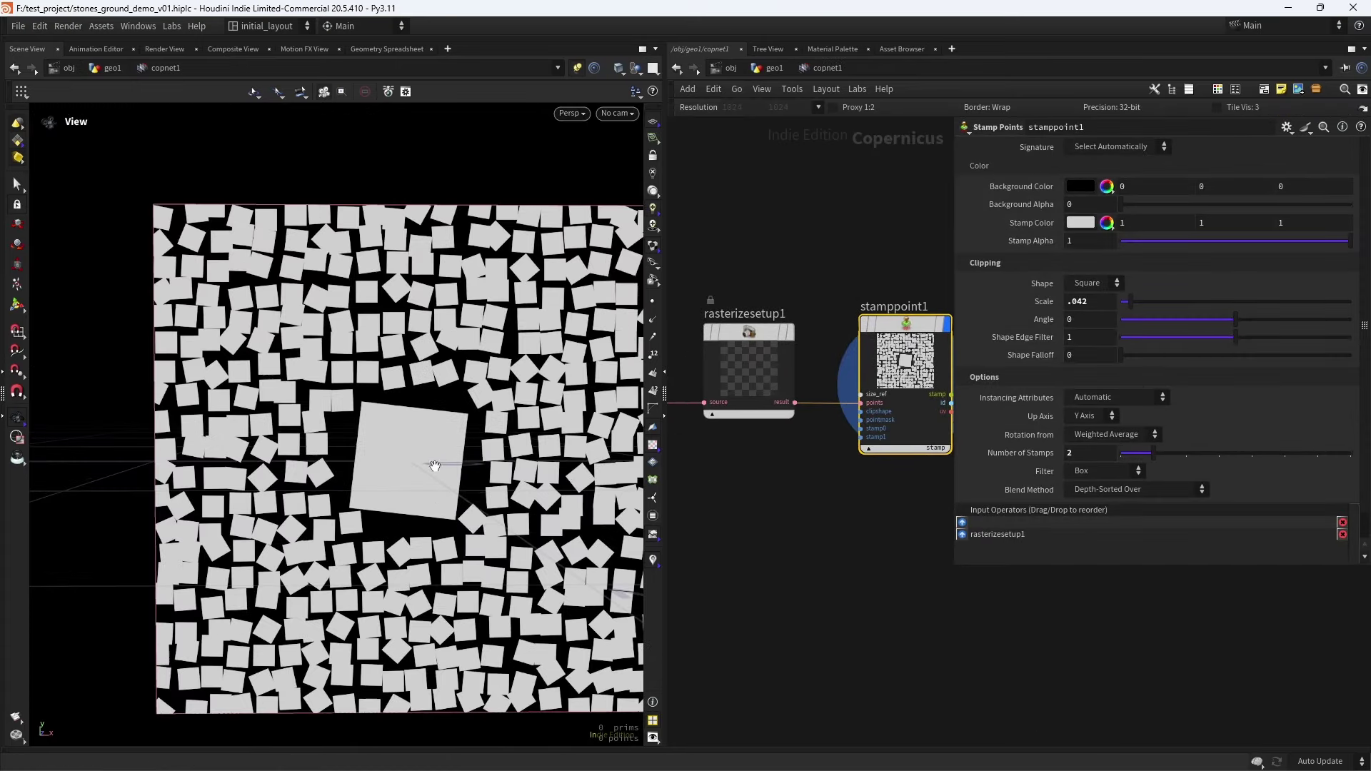
{"action": "scroll", "coordinate": [420, 477], "scroll_direction": "down", "scroll_amount": 1}
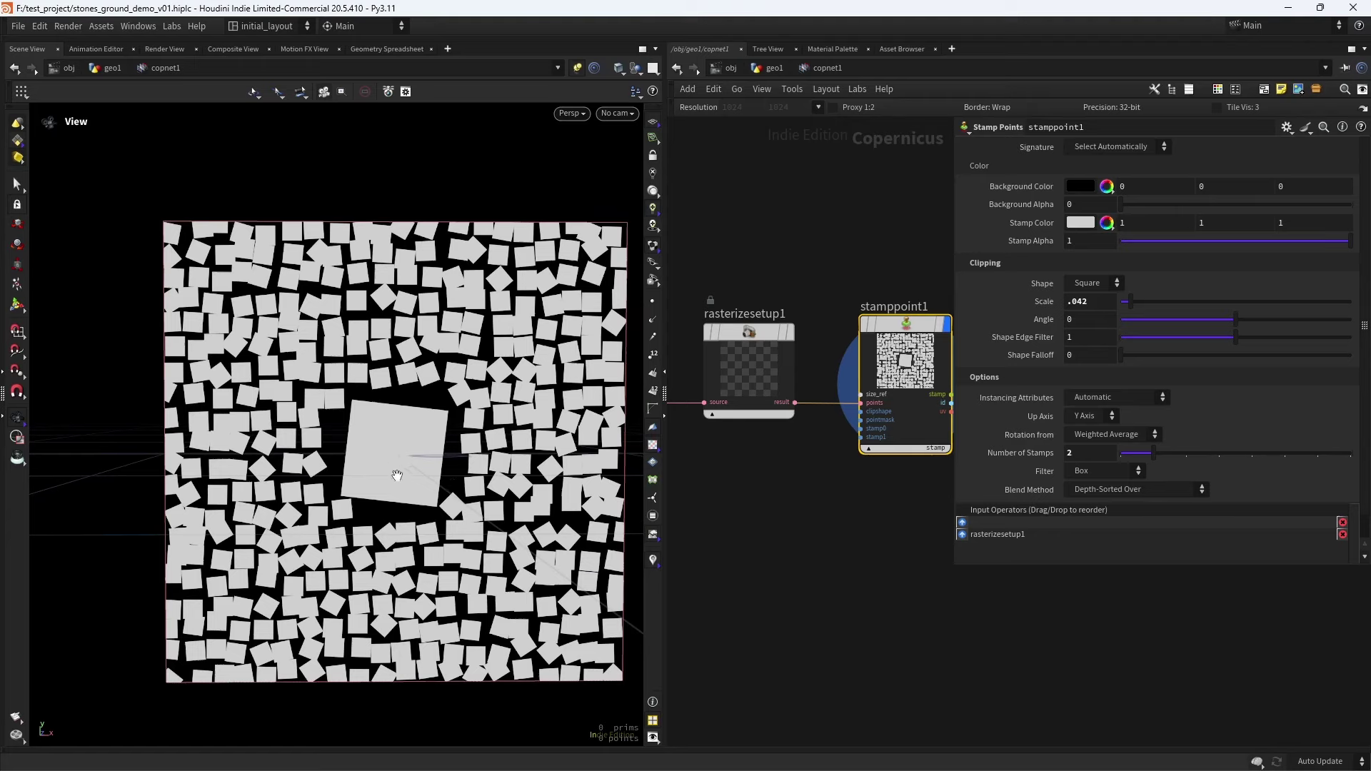
{"action": "left_click", "coordinate": [760, 528]}
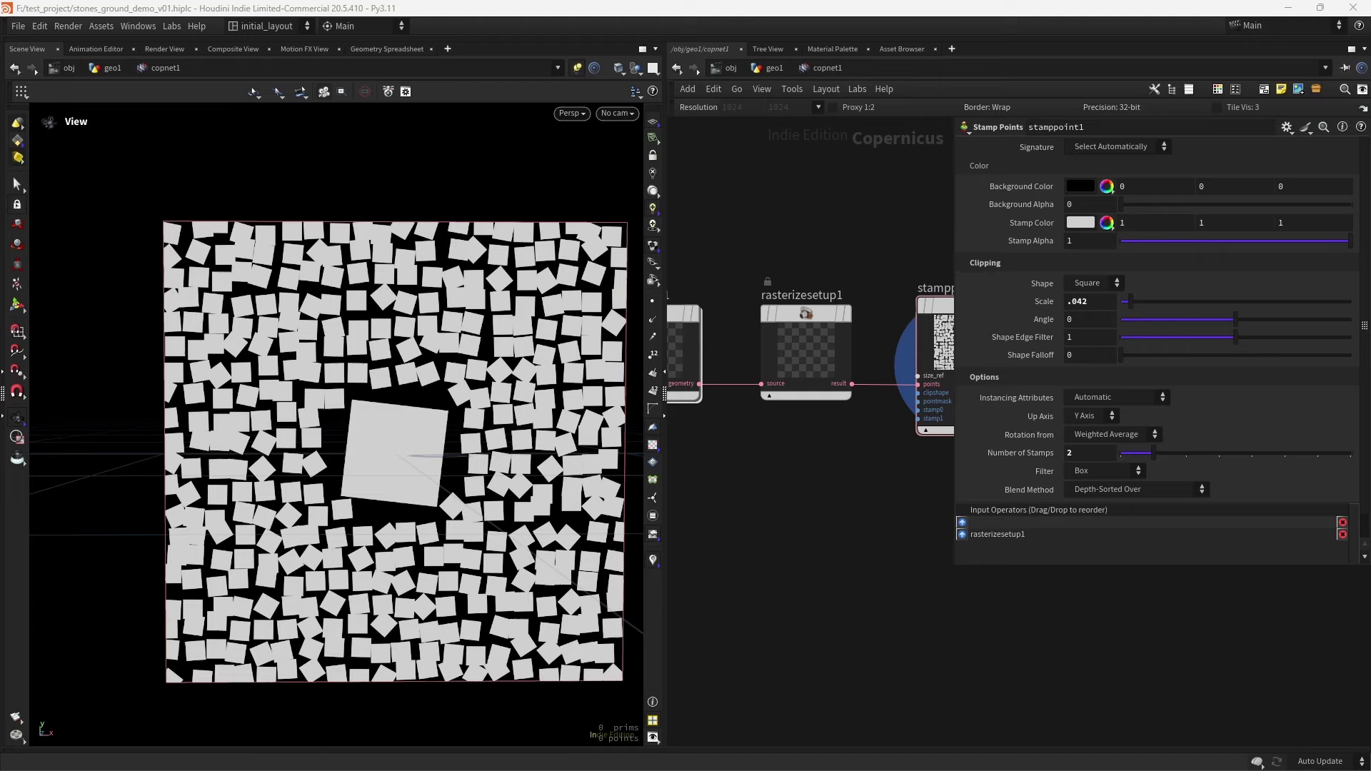
{"action": "key", "text": "Tab"}
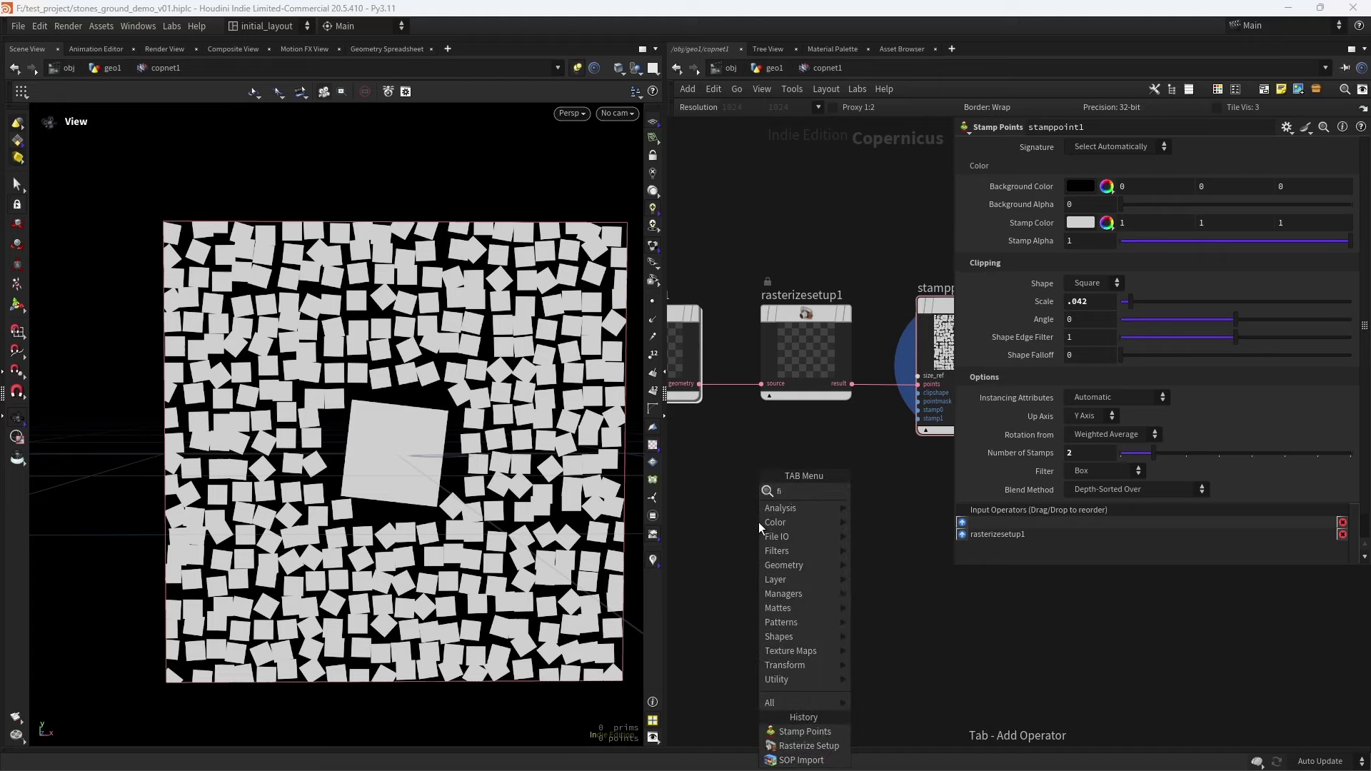
Add a File node loading sidefx_badge_flat.png and display the badge image
{"action": "key", "text": "Return"}
{"action": "left_click", "coordinate": [759, 521]}
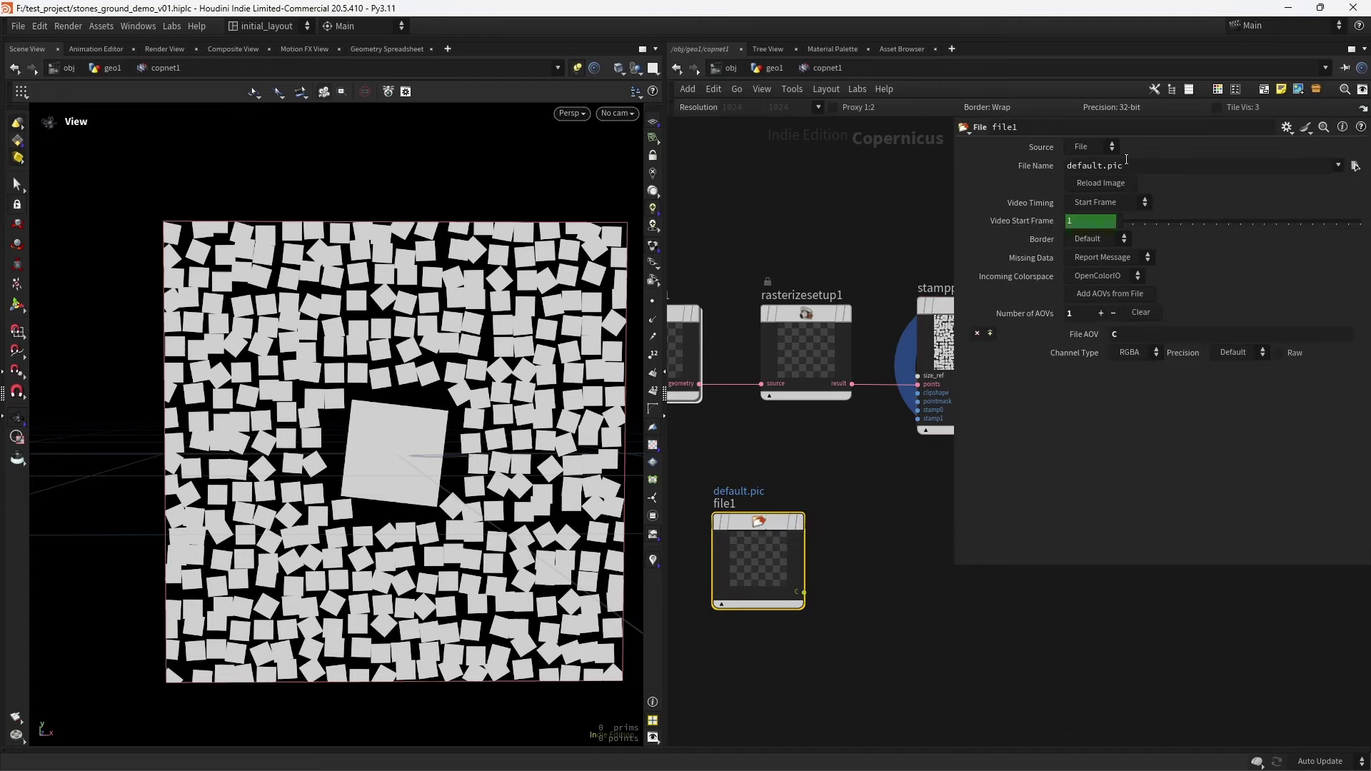
{"action": "left_click", "coordinate": [1114, 165]}
{"action": "type", "text": "F:/IMAGES/sidefx_logos/sidefx_badge/sidefx_badge_flat.png"}
{"action": "key", "text": "Return"}
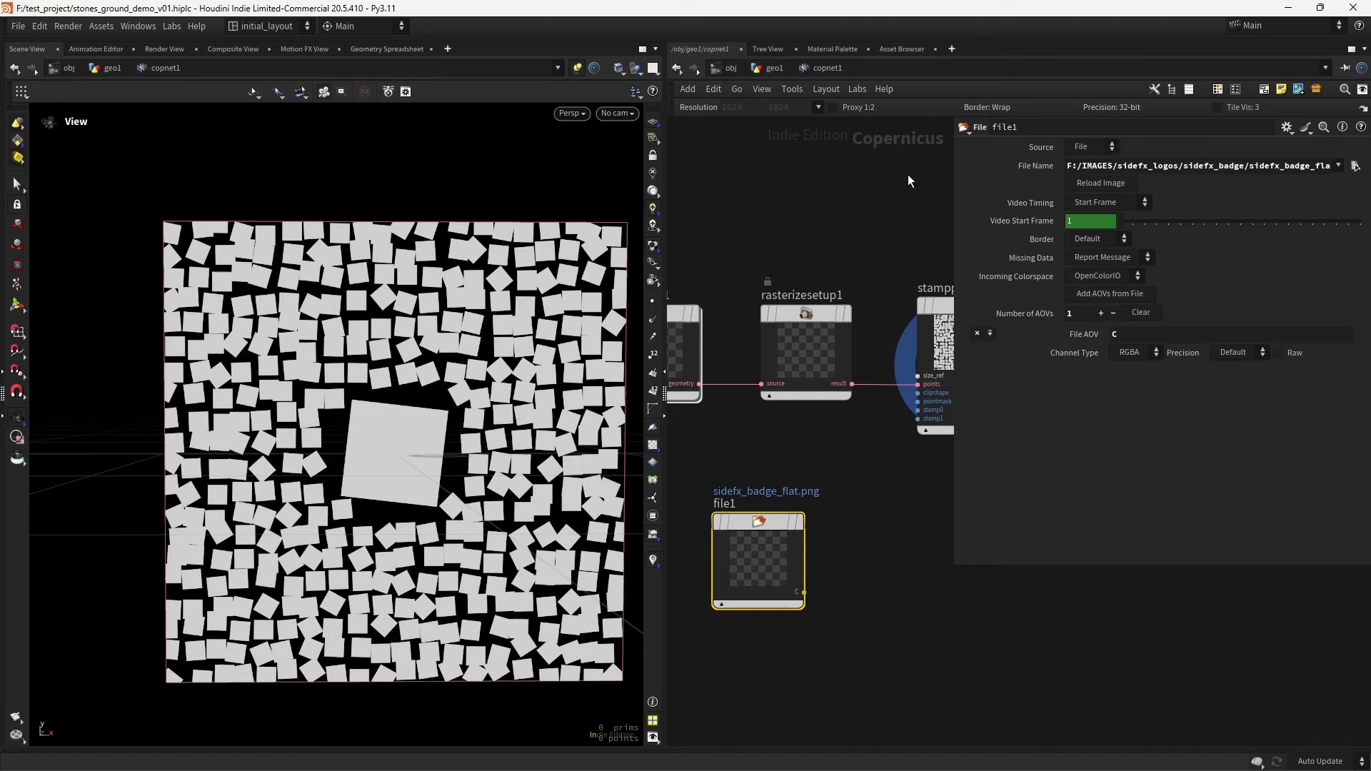
{"action": "left_click", "coordinate": [798, 523]}
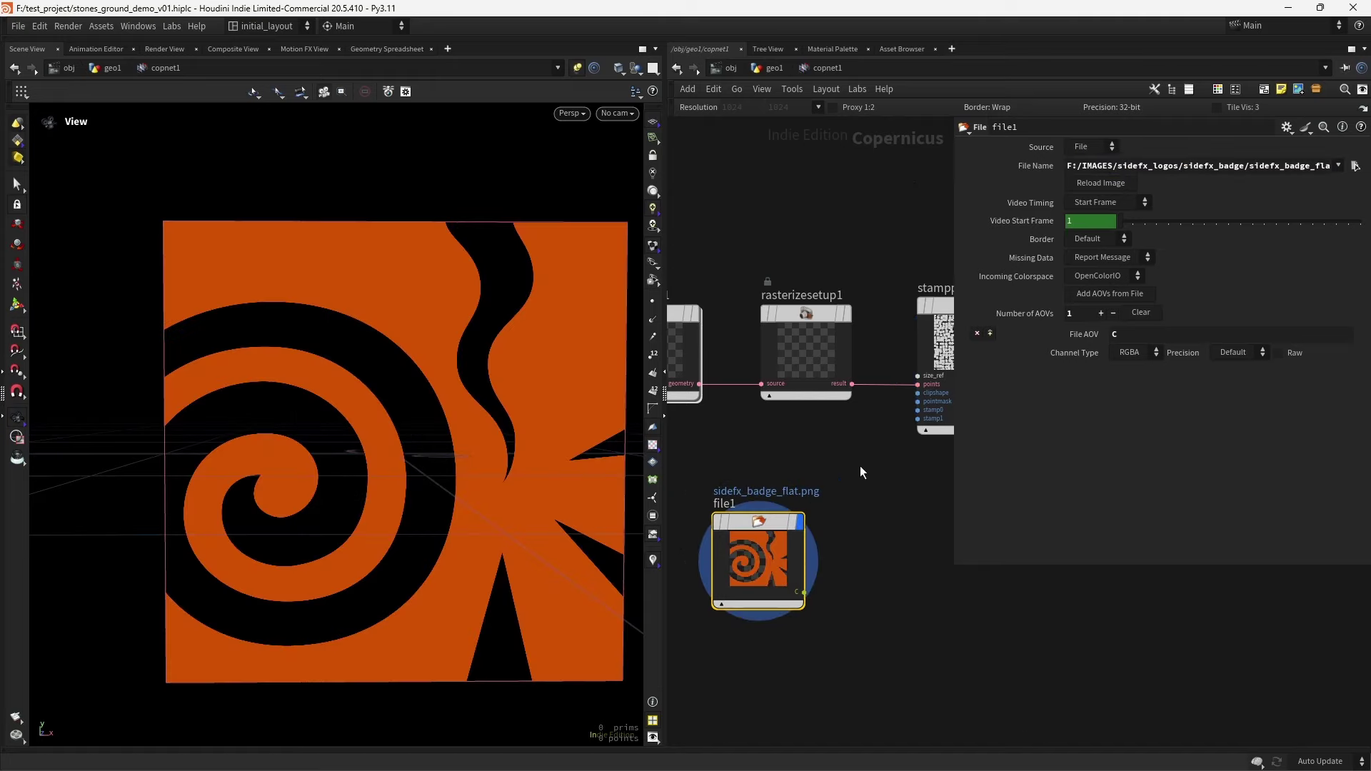
{"action": "middle_click_drag", "start_coordinate": [912, 508], "coordinate": [828, 505]}
{"action": "scroll", "coordinate": [818, 531], "scroll_direction": "down", "scroll_amount": 1}
Add an RGB to Mono node after file1 set to Maximum Channel
{"action": "key", "text": "Tab"}
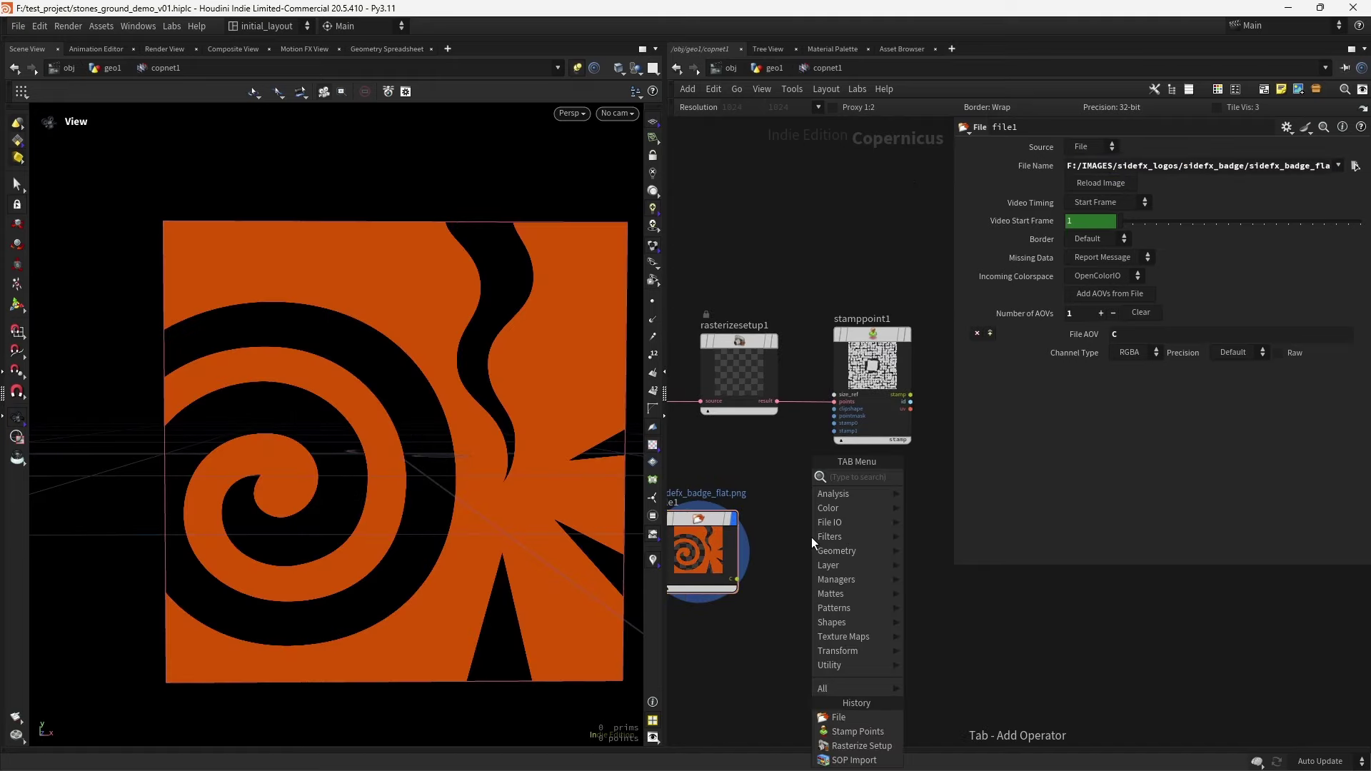
{"action": "type", "text": "rgbto"}
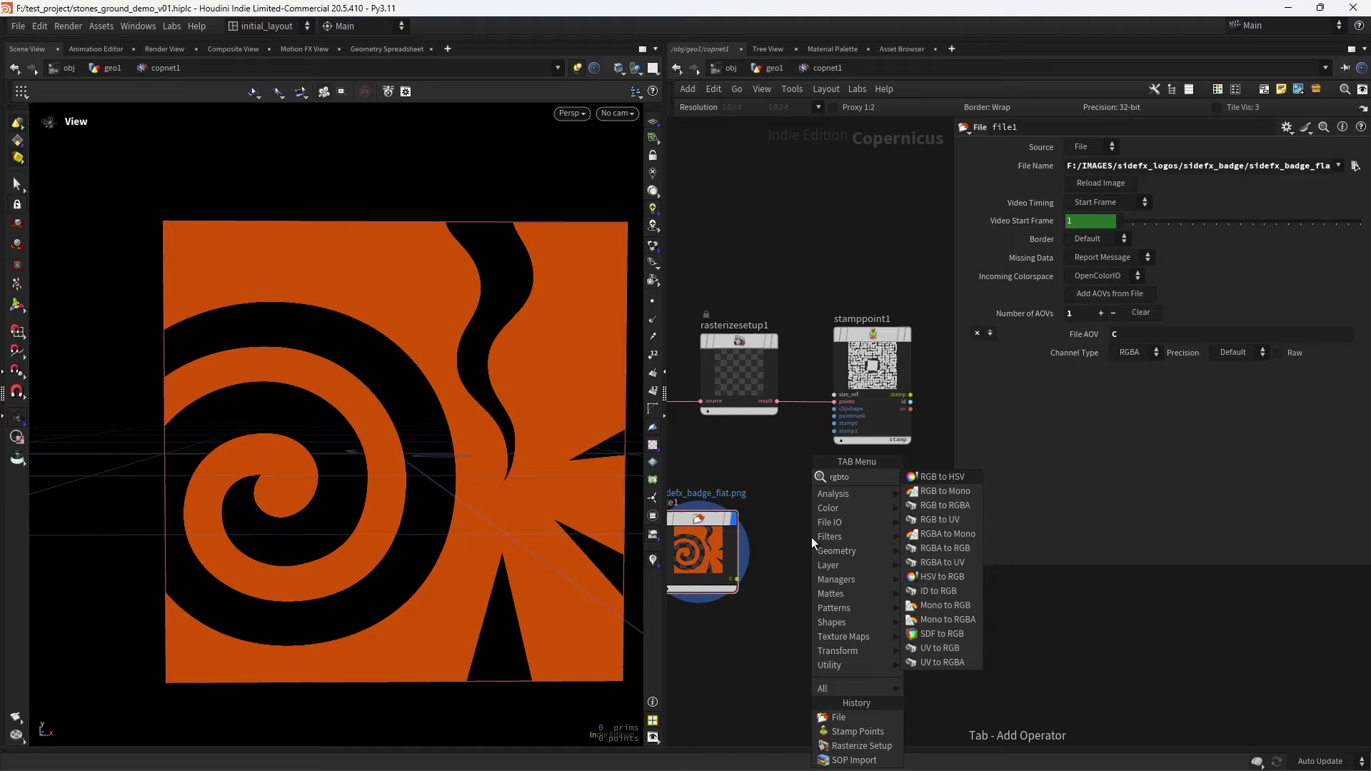
{"action": "key", "text": "Down"}
{"action": "key", "text": "Down"}
{"action": "key", "text": "Down"}
{"action": "key", "text": "Down"}
{"action": "key", "text": "Escape"}
{"action": "left_click", "coordinate": [812, 543]}
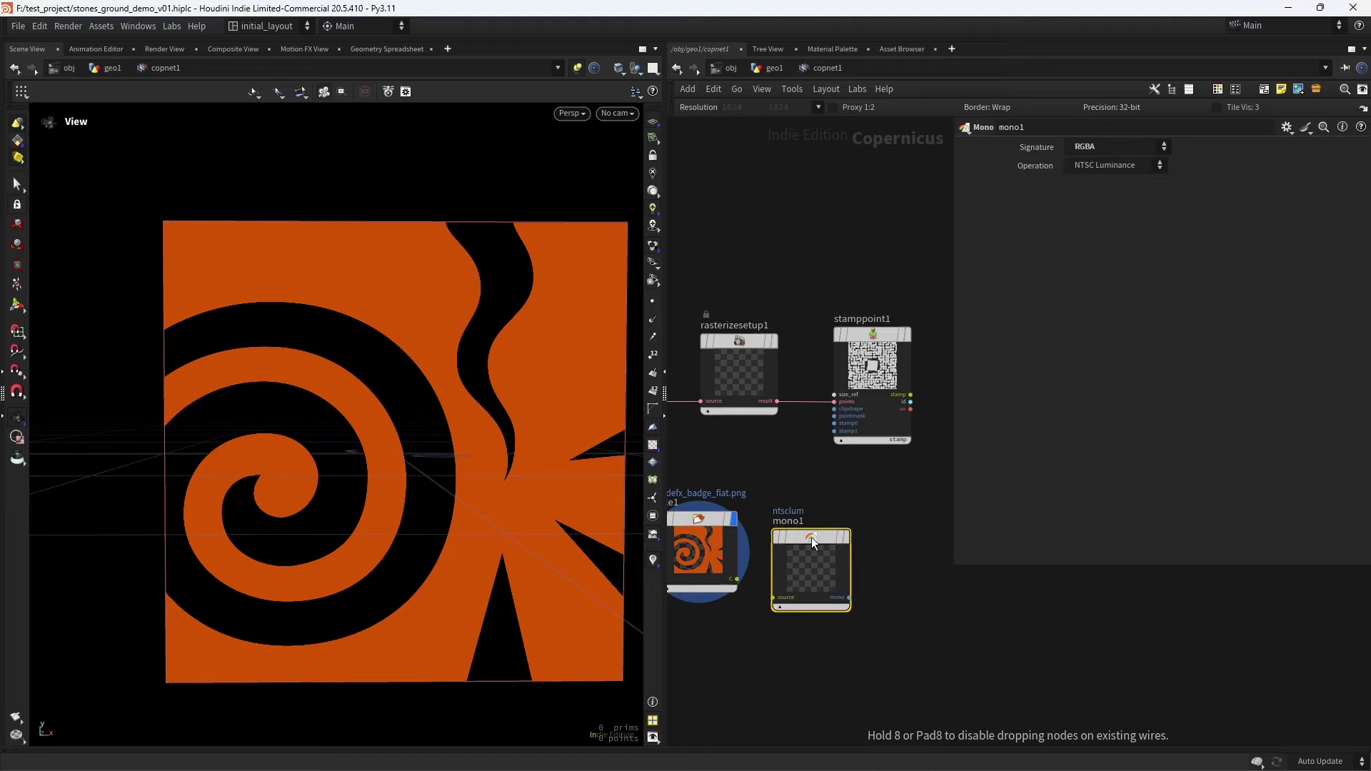
{"action": "left_click", "coordinate": [853, 502]}
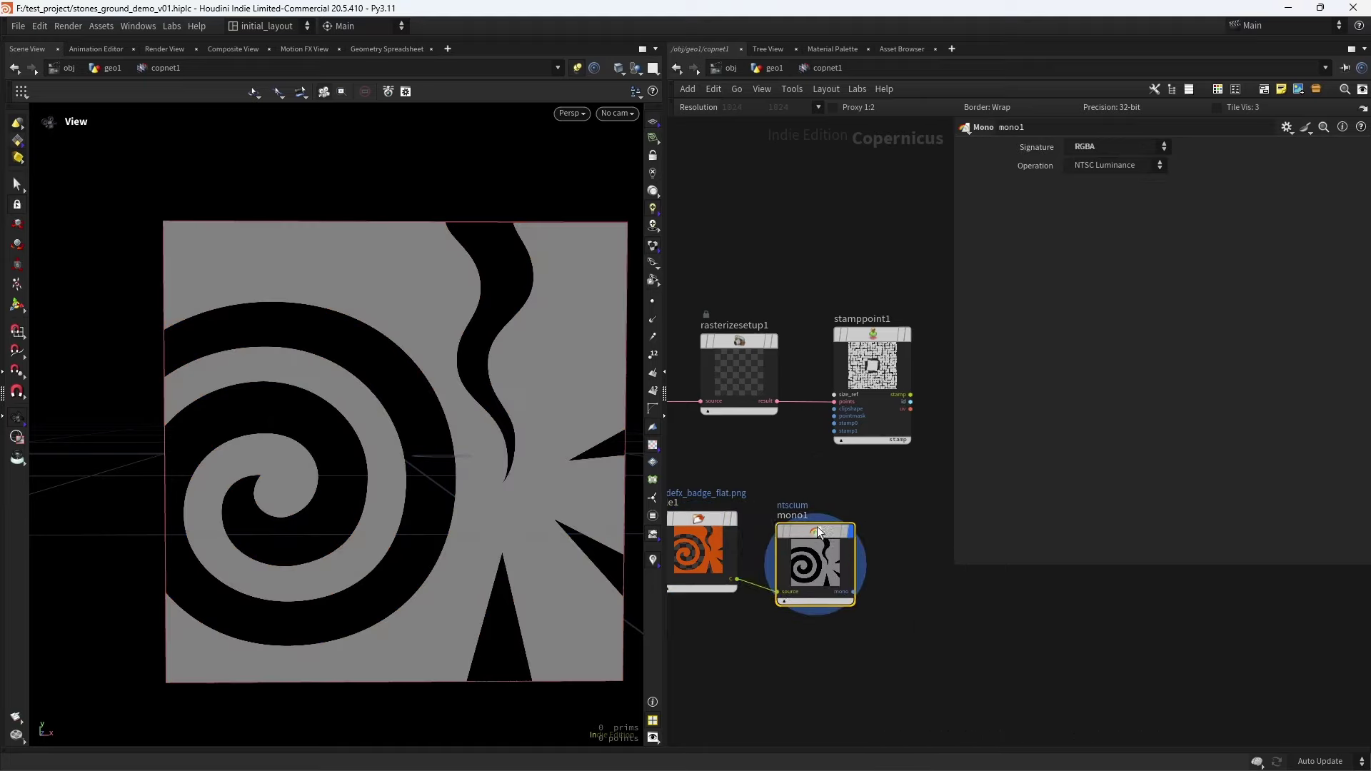
{"action": "left_click", "coordinate": [1112, 164]}
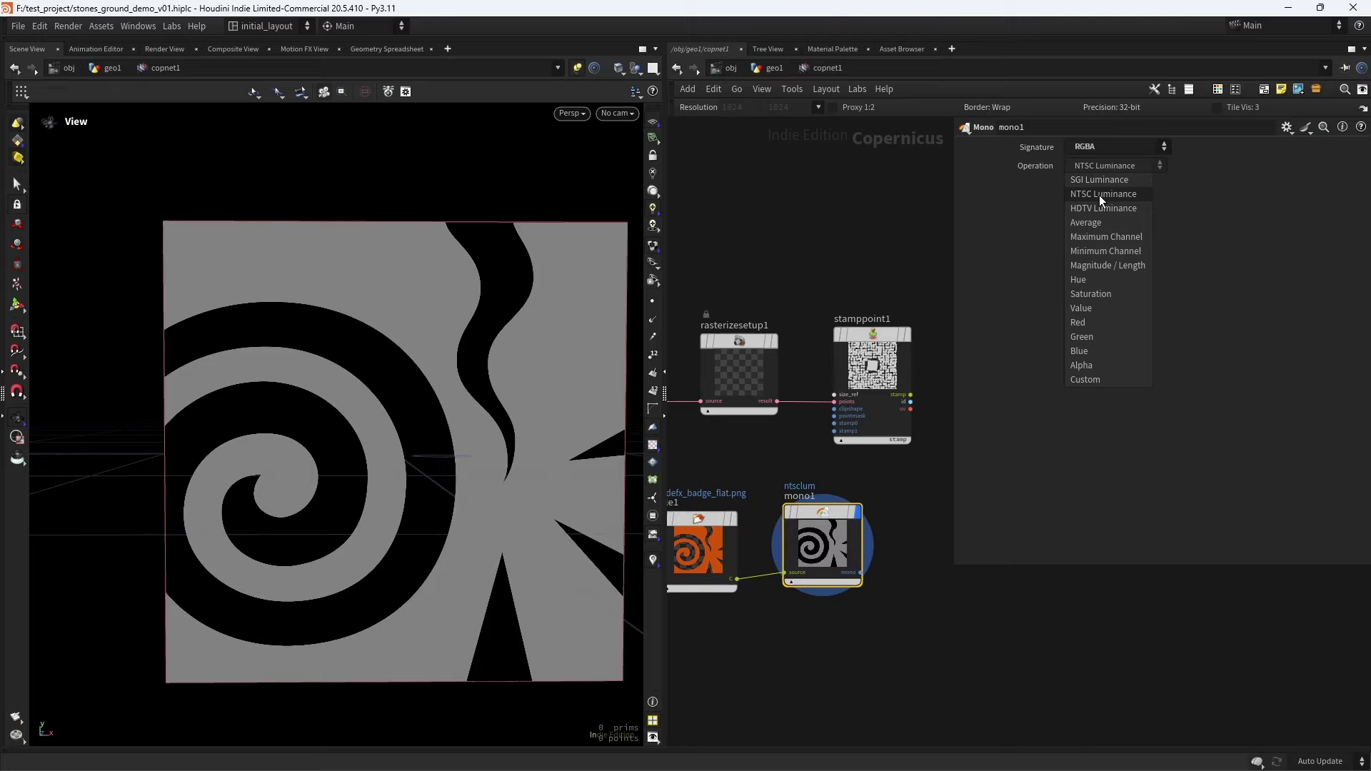
{"action": "left_click", "coordinate": [1107, 245]}
Move stamppoint1 beside mono1 and start wiring mono1's output to it
{"action": "scroll", "coordinate": [893, 481], "scroll_direction": "down", "scroll_amount": 2}
{"action": "middle_click_drag", "start_coordinate": [893, 481], "coordinate": [797, 497]}
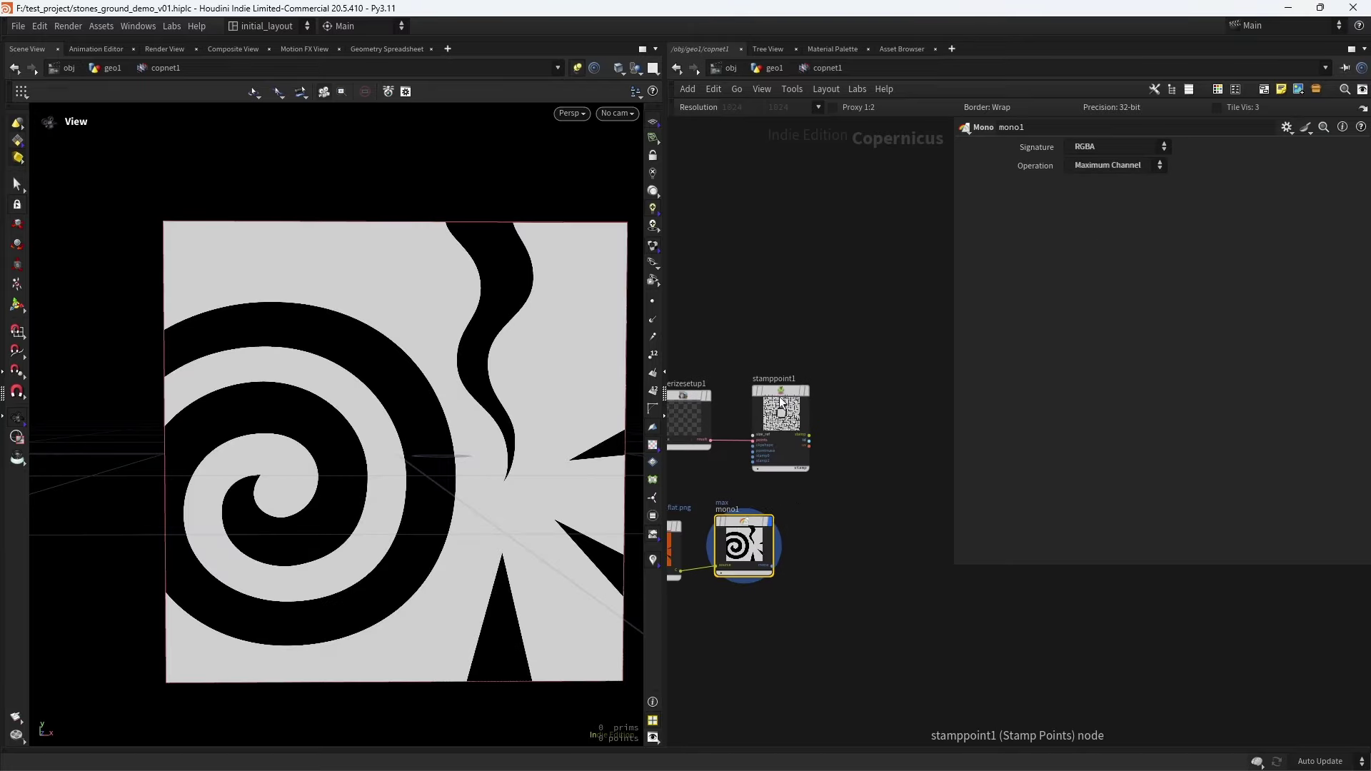
{"action": "left_click_drag", "start_coordinate": [779, 421], "coordinate": [857, 422]}
{"action": "scroll", "coordinate": [782, 579], "scroll_direction": "up", "scroll_amount": 3}
{"action": "left_click", "coordinate": [761, 604]}
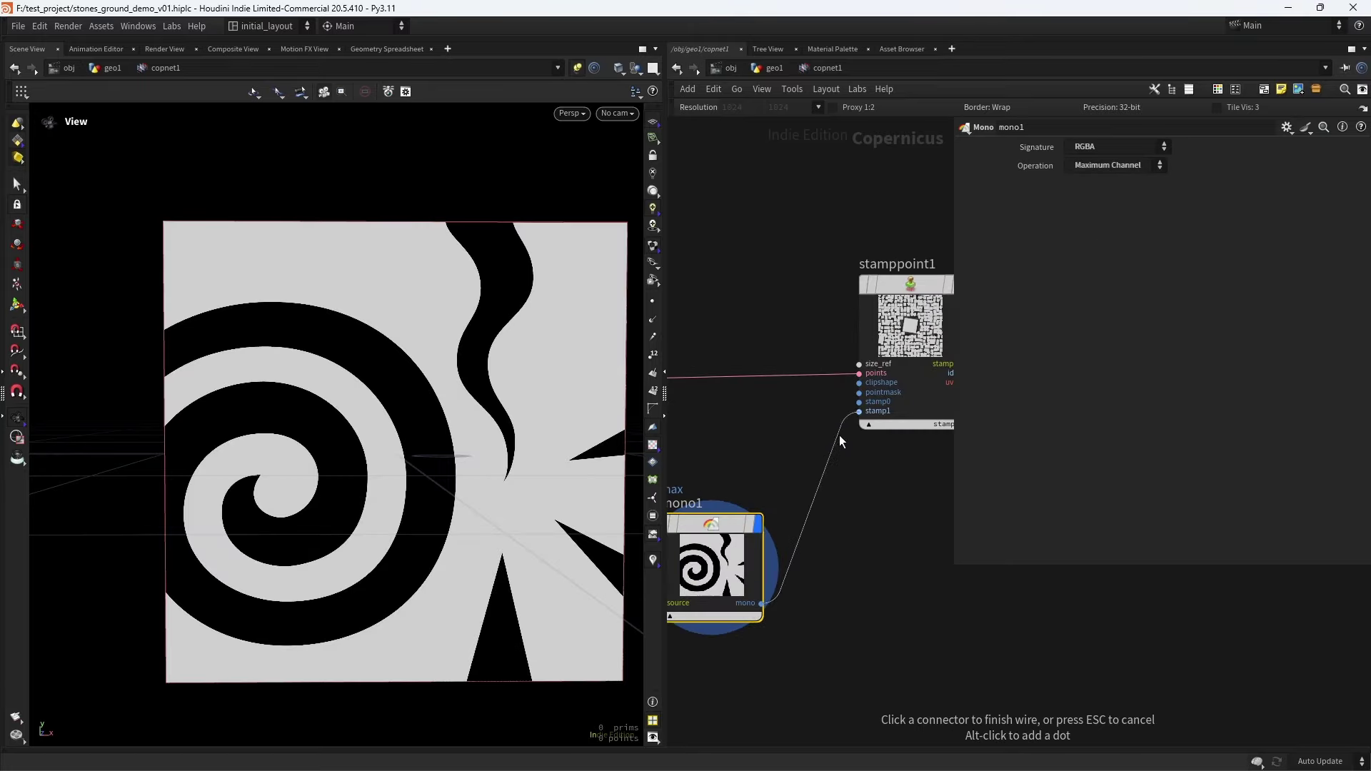
{"action": "left_click", "coordinate": [859, 412]}
{"action": "left_click", "coordinate": [869, 341]}
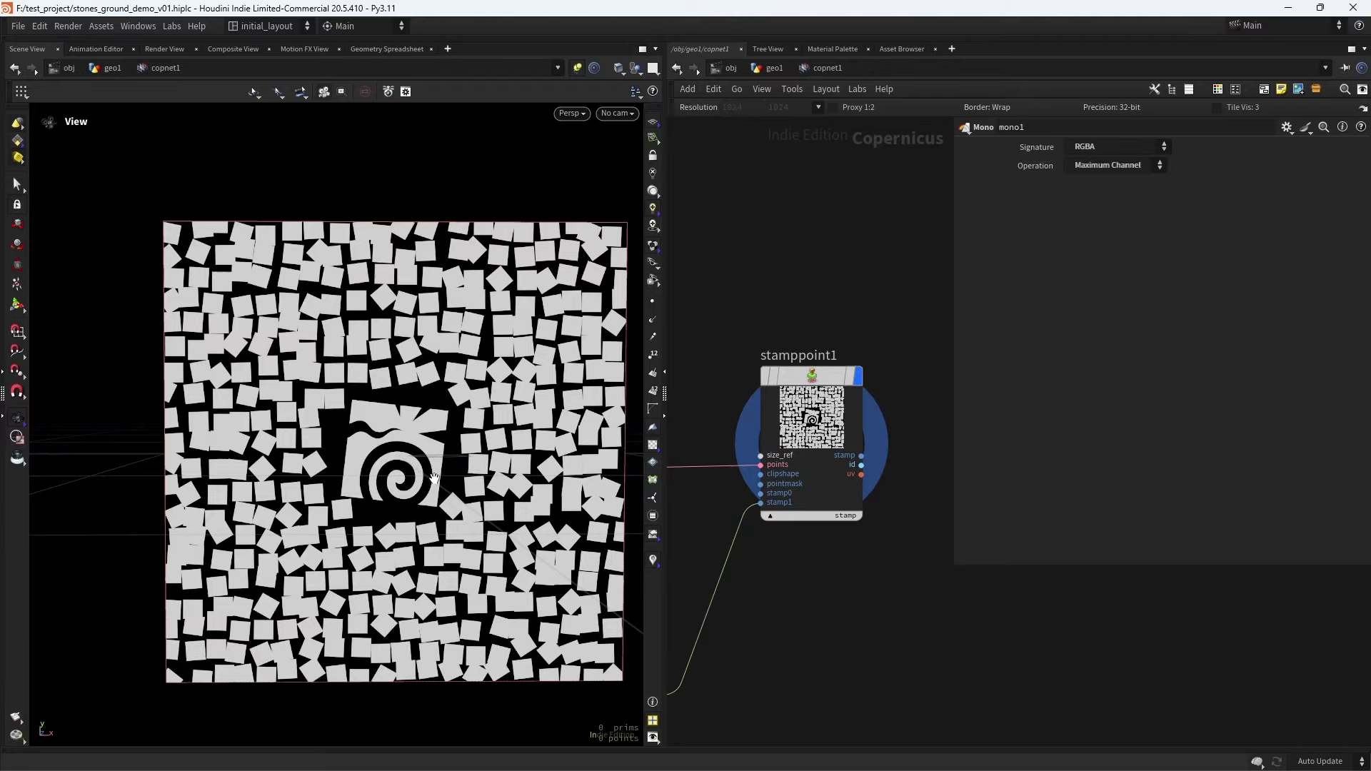
{"action": "scroll", "coordinate": [499, 473], "scroll_direction": "up", "scroll_amount": 2}
{"action": "scroll", "coordinate": [498, 473], "scroll_direction": "down", "scroll_amount": 2}
{"action": "scroll", "coordinate": [499, 474], "scroll_direction": "up", "scroll_amount": 2}
{"action": "scroll", "coordinate": [508, 465], "scroll_direction": "down", "scroll_amount": 2}
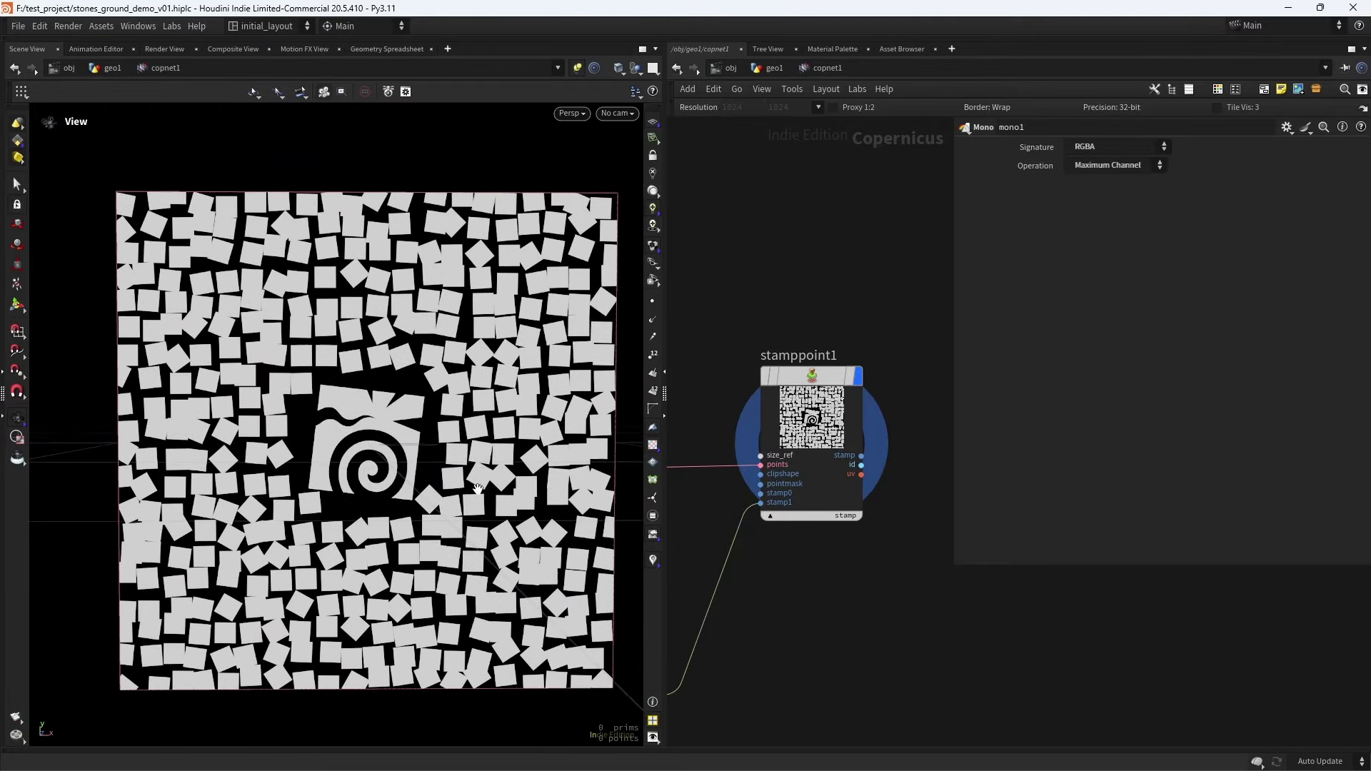
{"action": "scroll", "coordinate": [522, 450], "scroll_direction": "up", "scroll_amount": 1}
{"action": "scroll", "coordinate": [533, 437], "scroll_direction": "down", "scroll_amount": 1}
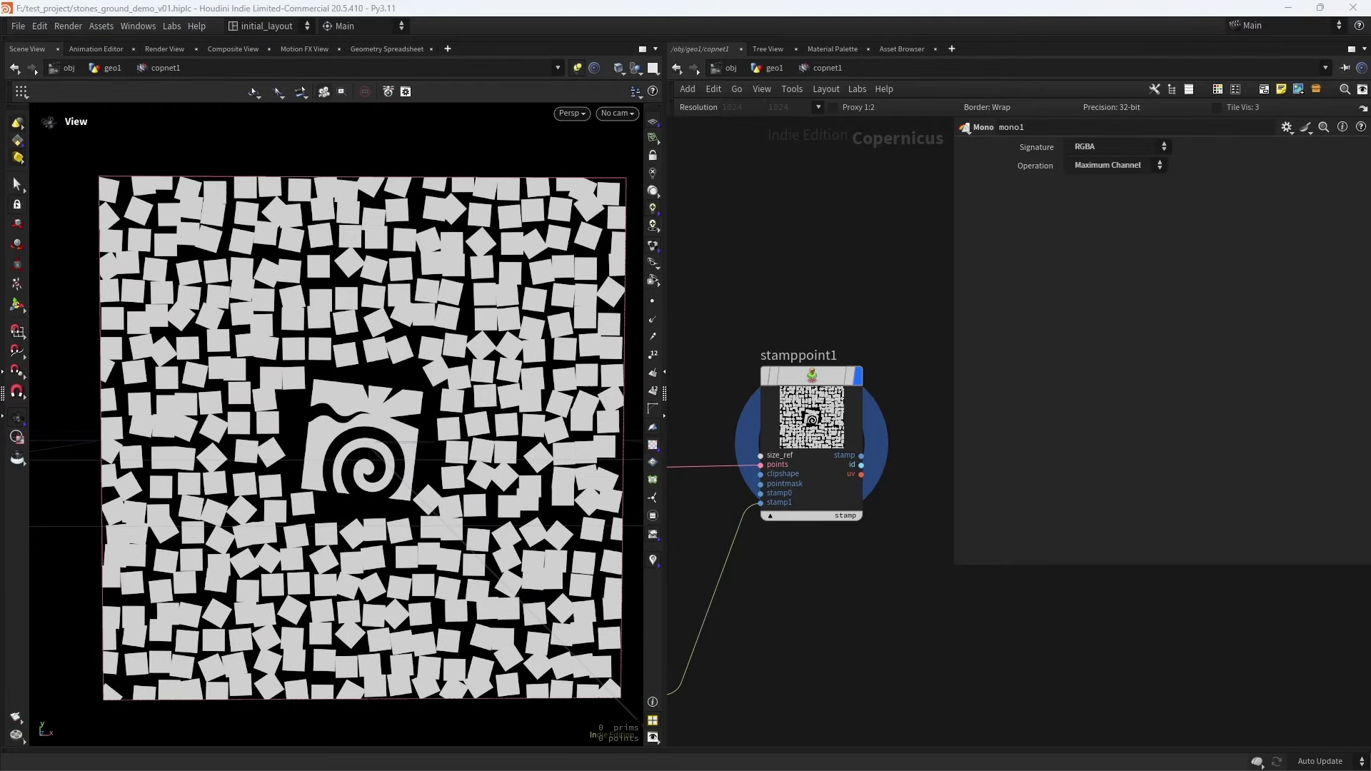
{"action": "left_click", "coordinate": [836, 430]}
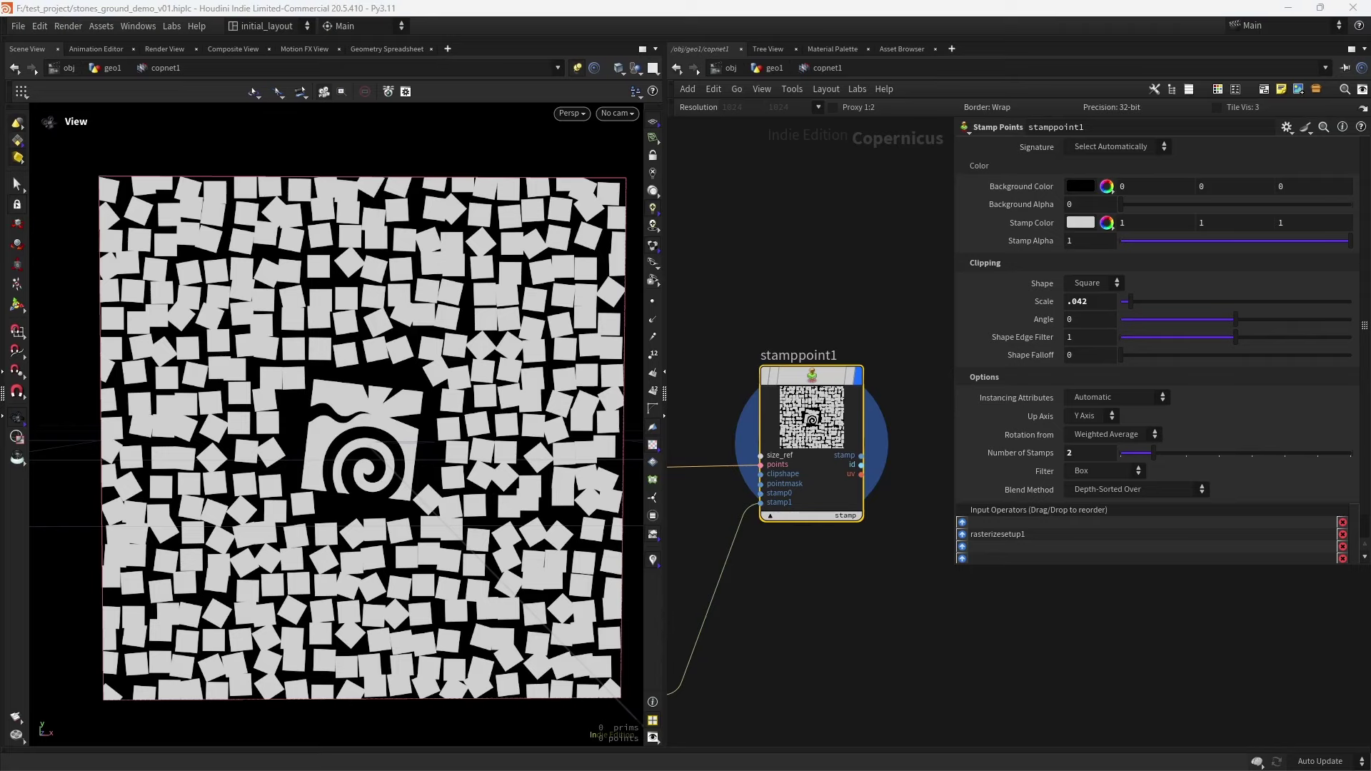
{"action": "left_click_drag", "start_coordinate": [389, 568], "coordinate": [398, 570]}
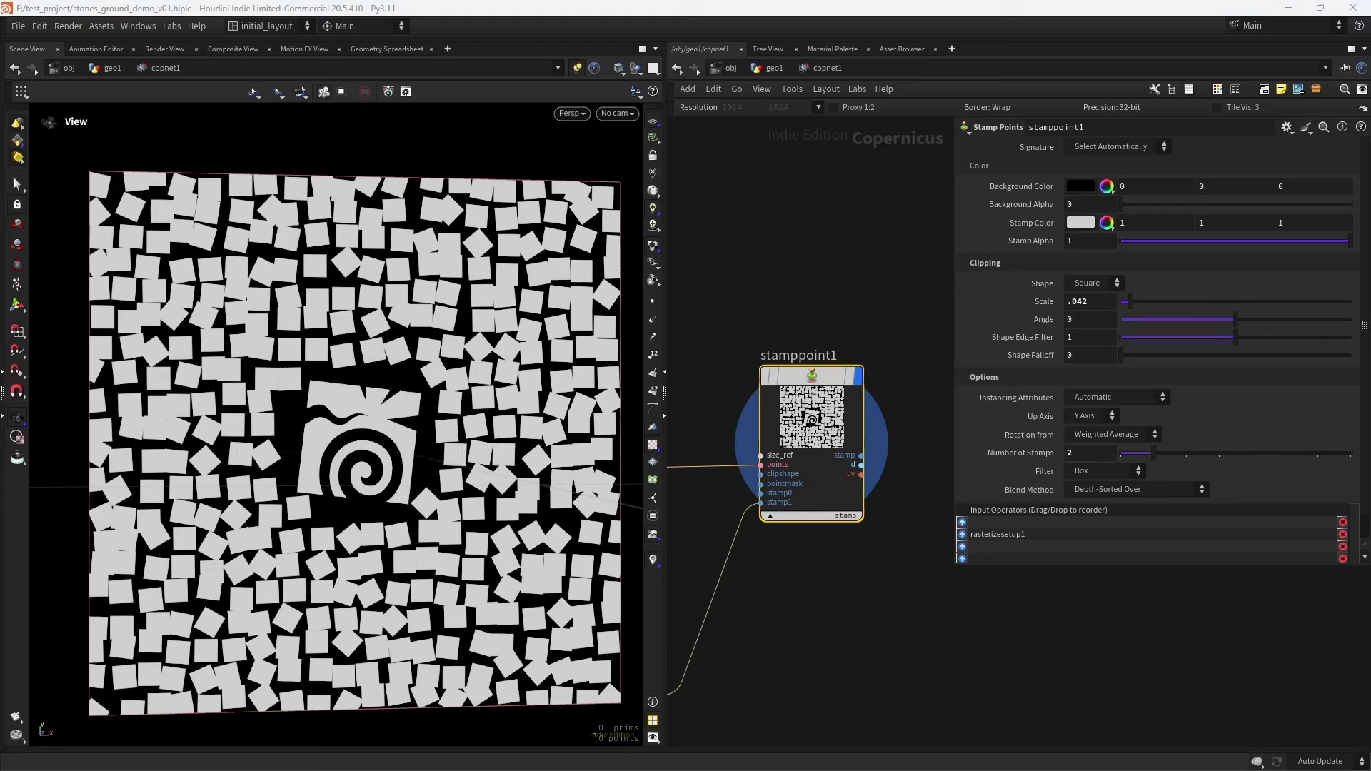
Back in geo1, inspect attribwrangle4's code and attribwrangle5's seed and threshold
{"action": "left_click", "coordinate": [762, 69]}
{"action": "middle_click_drag", "start_coordinate": [765, 414], "coordinate": [791, 336]}
{"action": "left_click", "coordinate": [792, 325]}
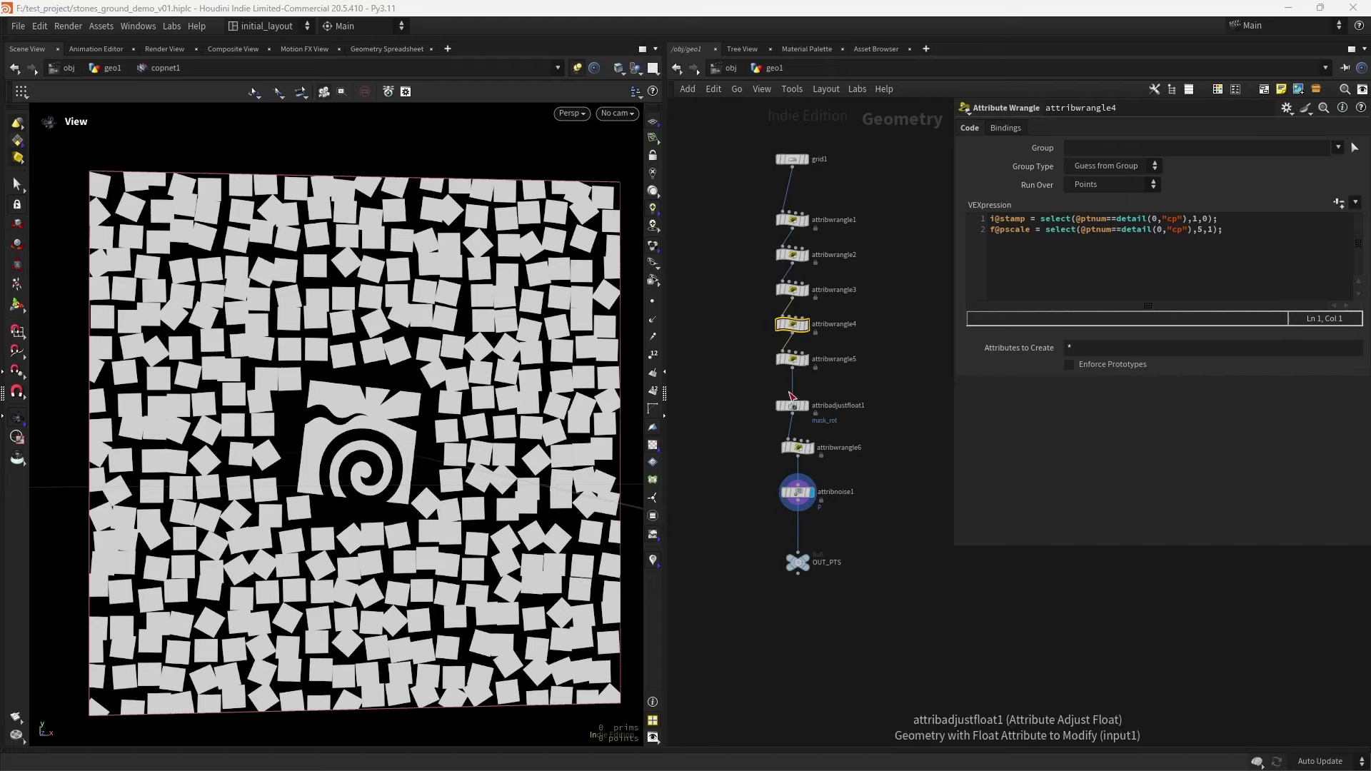
{"action": "left_click", "coordinate": [829, 364]}
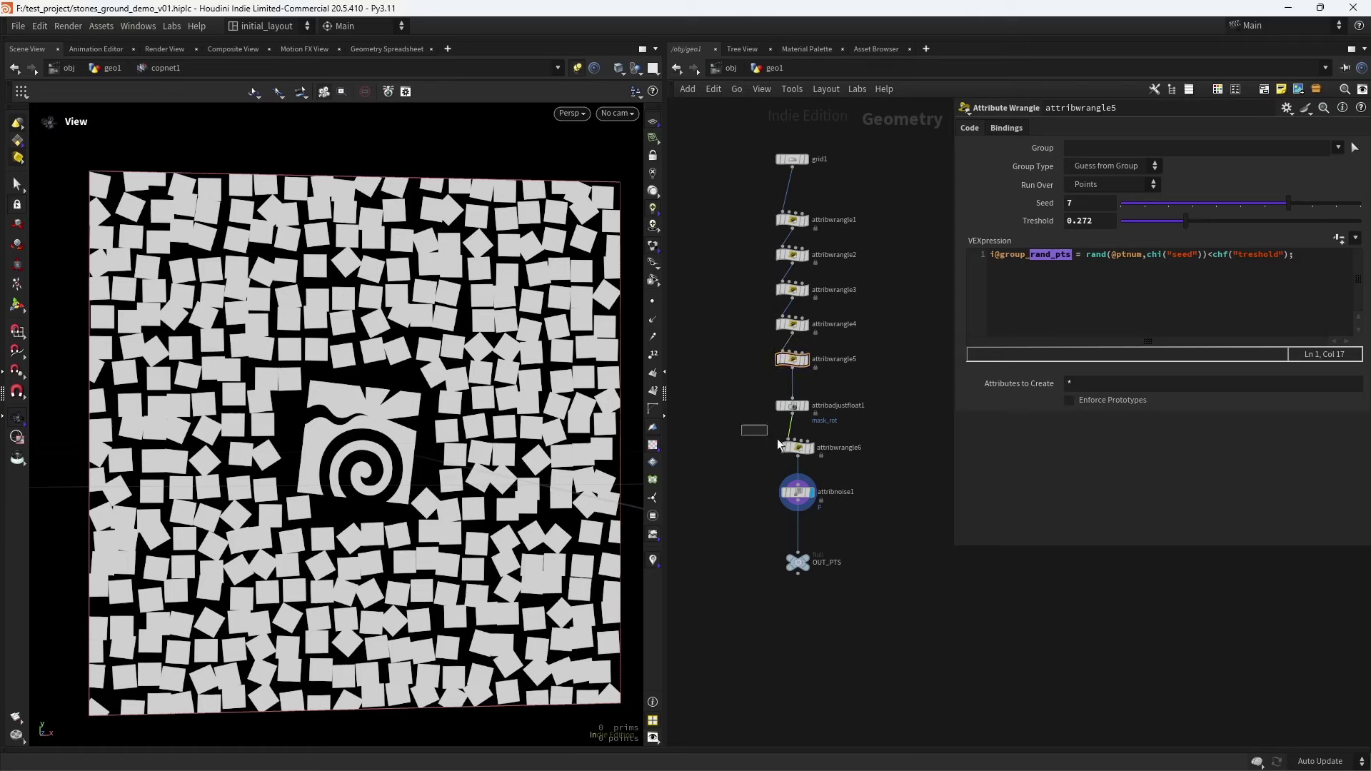
Set attribwrangle6's rotation Seed to 7, try other seeds, and save the scene
{"action": "left_click", "coordinate": [793, 447]}
{"action": "left_click", "coordinate": [1089, 203]}
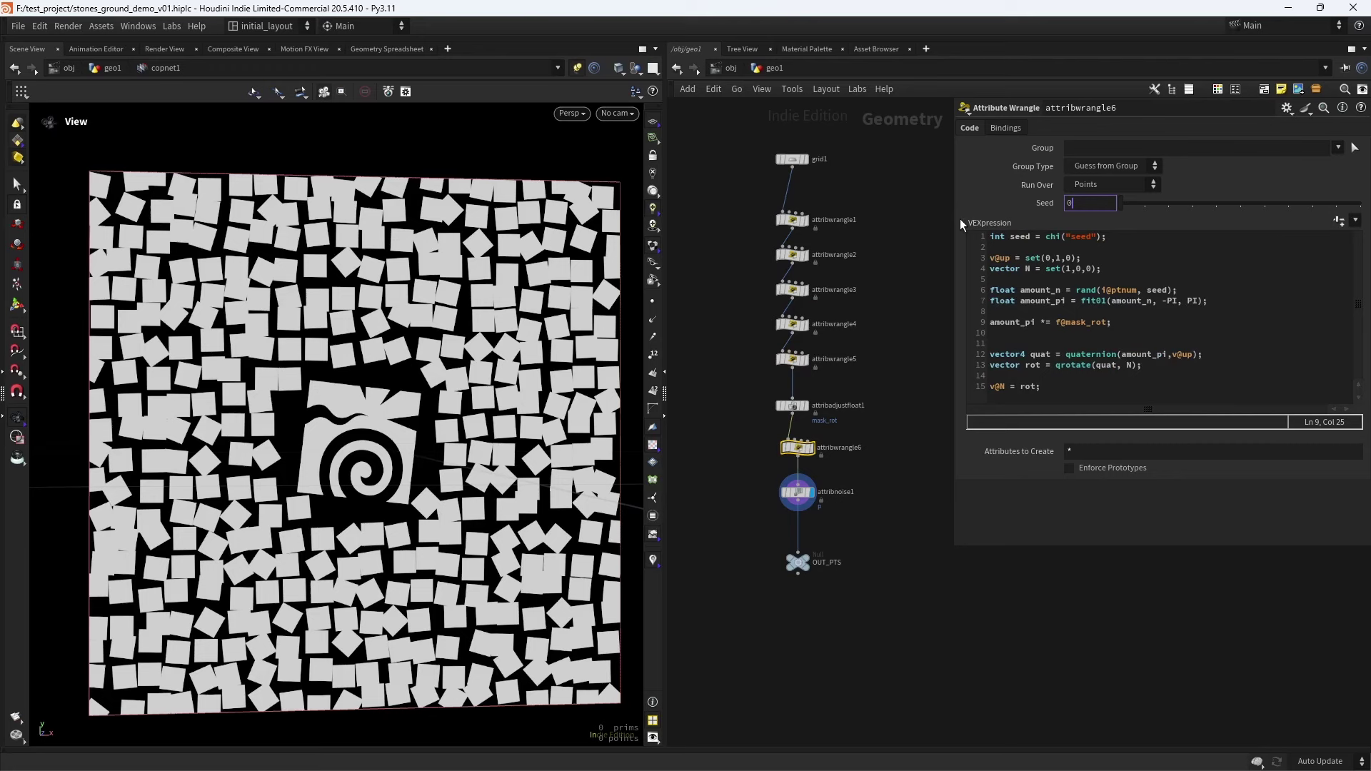
{"action": "type", "text": "7"}
{"action": "key", "text": "Return"}
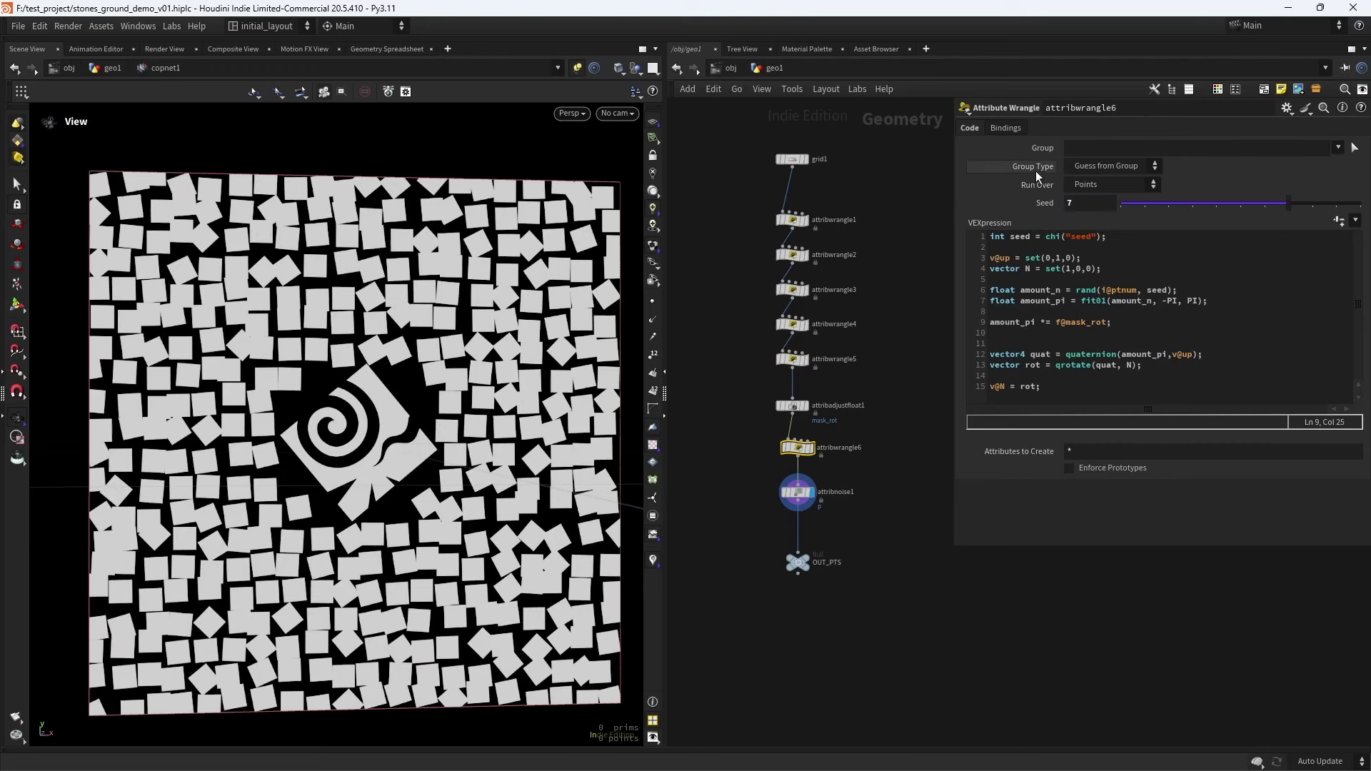
{"action": "left_click_drag", "start_coordinate": [1199, 211], "coordinate": [1285, 205]}
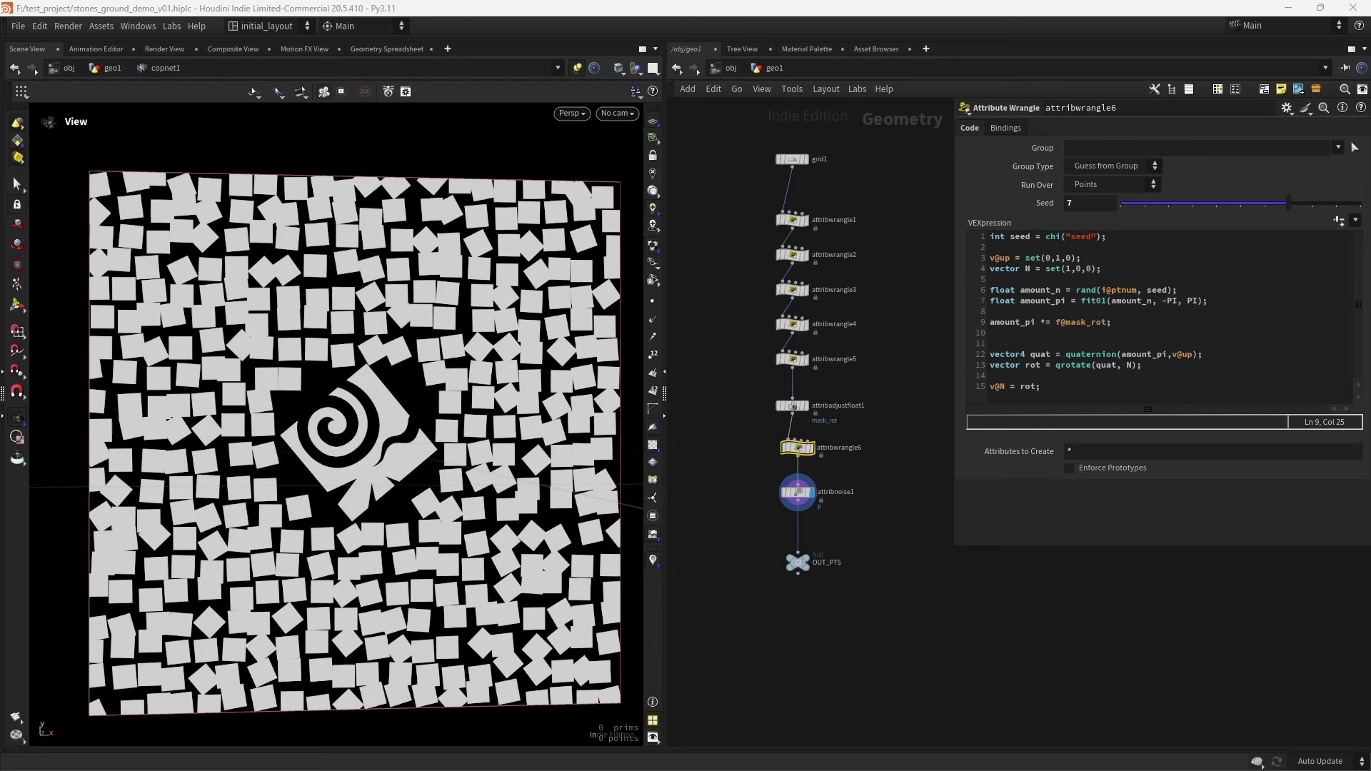
{"action": "key", "text": "ctrl+s"}
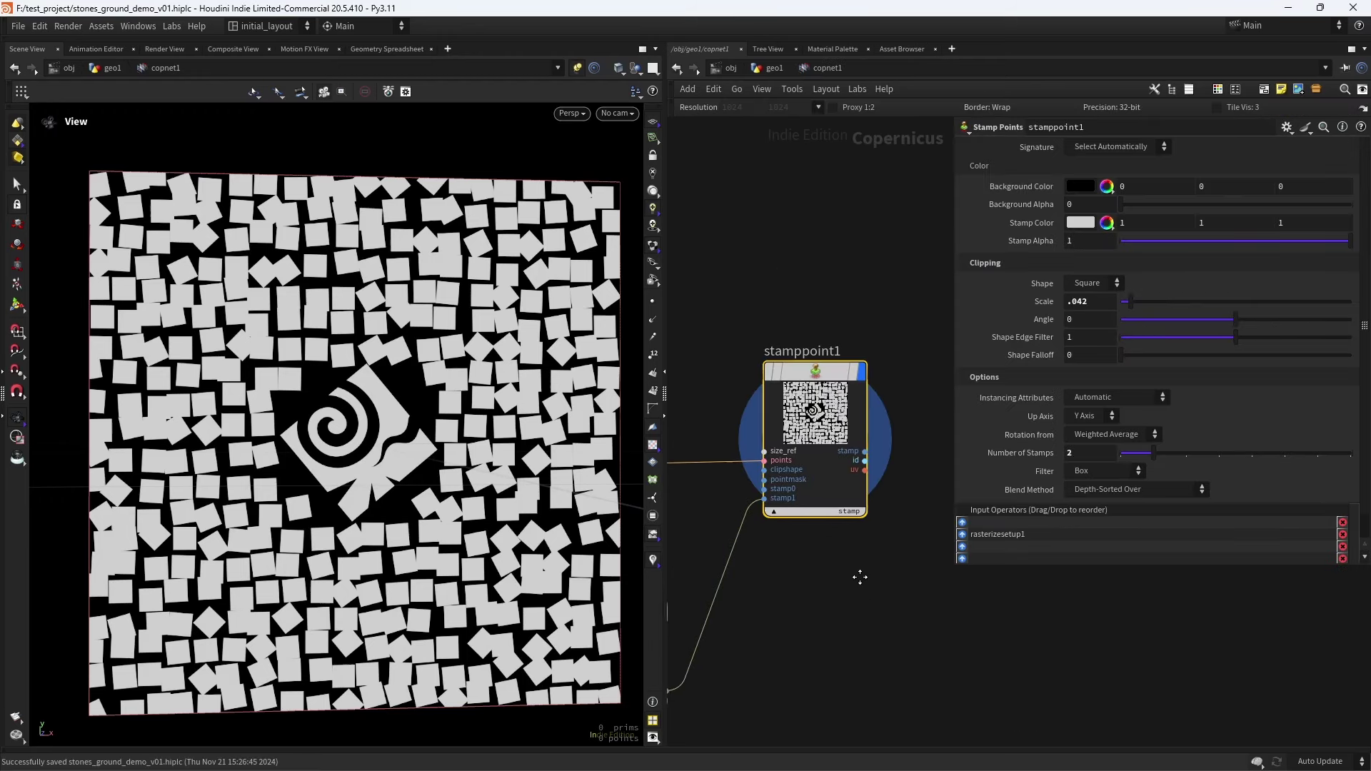
{"action": "scroll", "coordinate": [811, 414], "scroll_direction": "up", "scroll_amount": 2}
{"action": "left_click", "coordinate": [822, 474]}
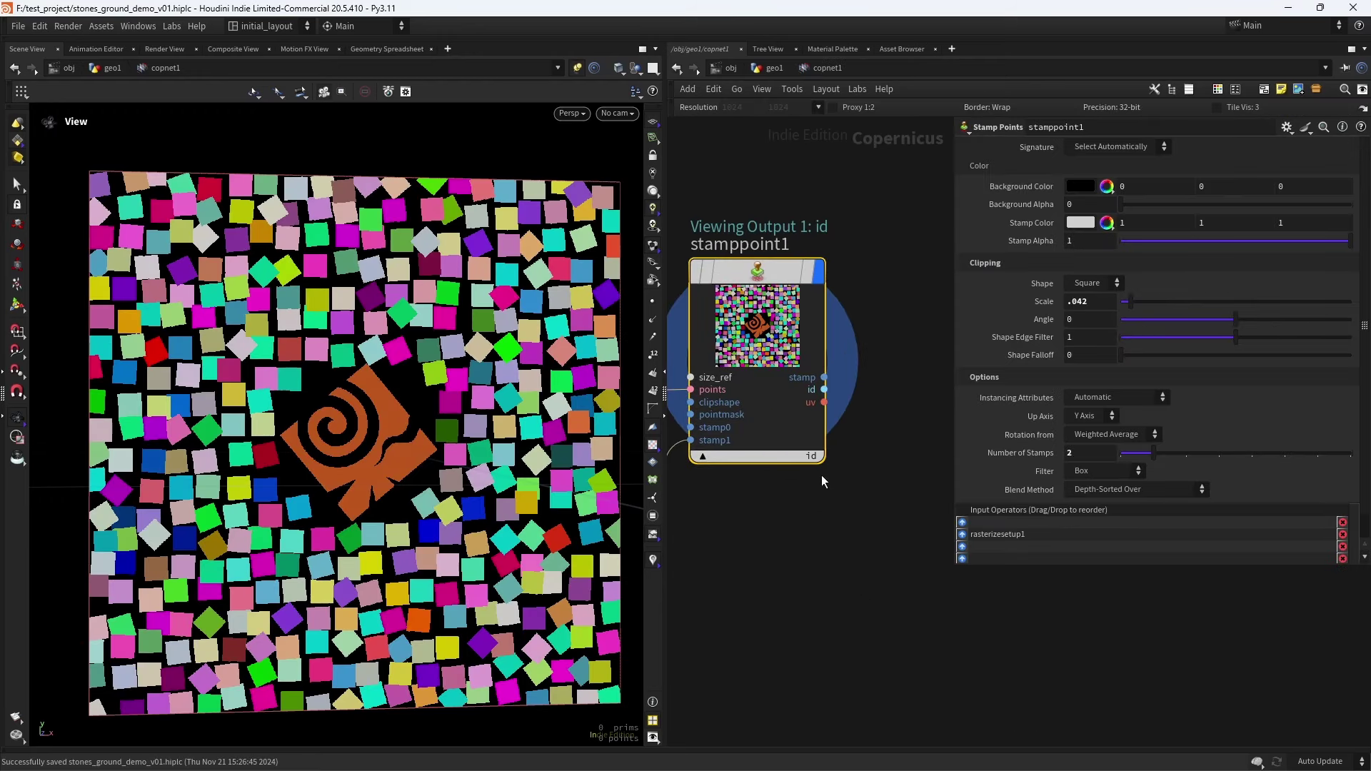
{"action": "left_click", "coordinate": [813, 457]}
{"action": "left_click", "coordinate": [825, 483]}
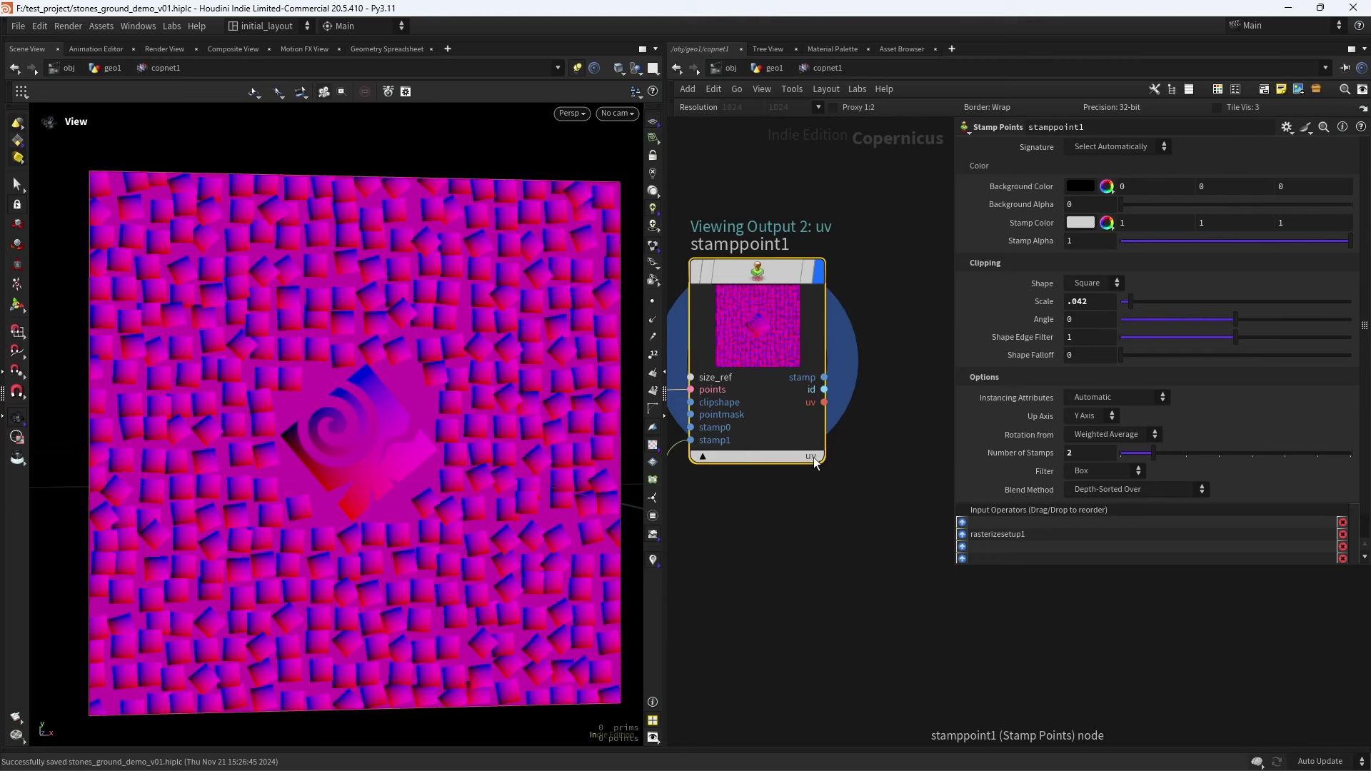
{"action": "left_click", "coordinate": [816, 461]}
{"action": "left_click", "coordinate": [824, 467]}
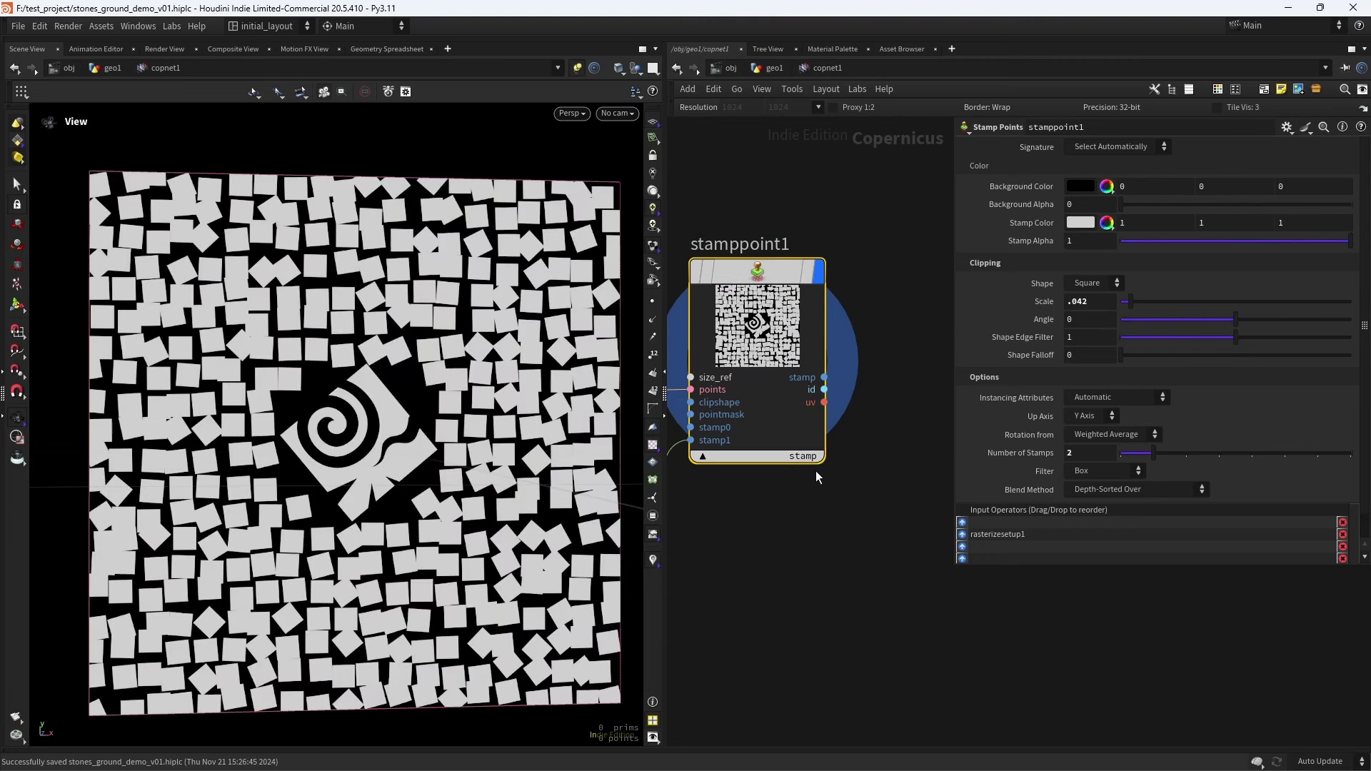
{"action": "middle_click_drag", "start_coordinate": [826, 496], "coordinate": [794, 512]}
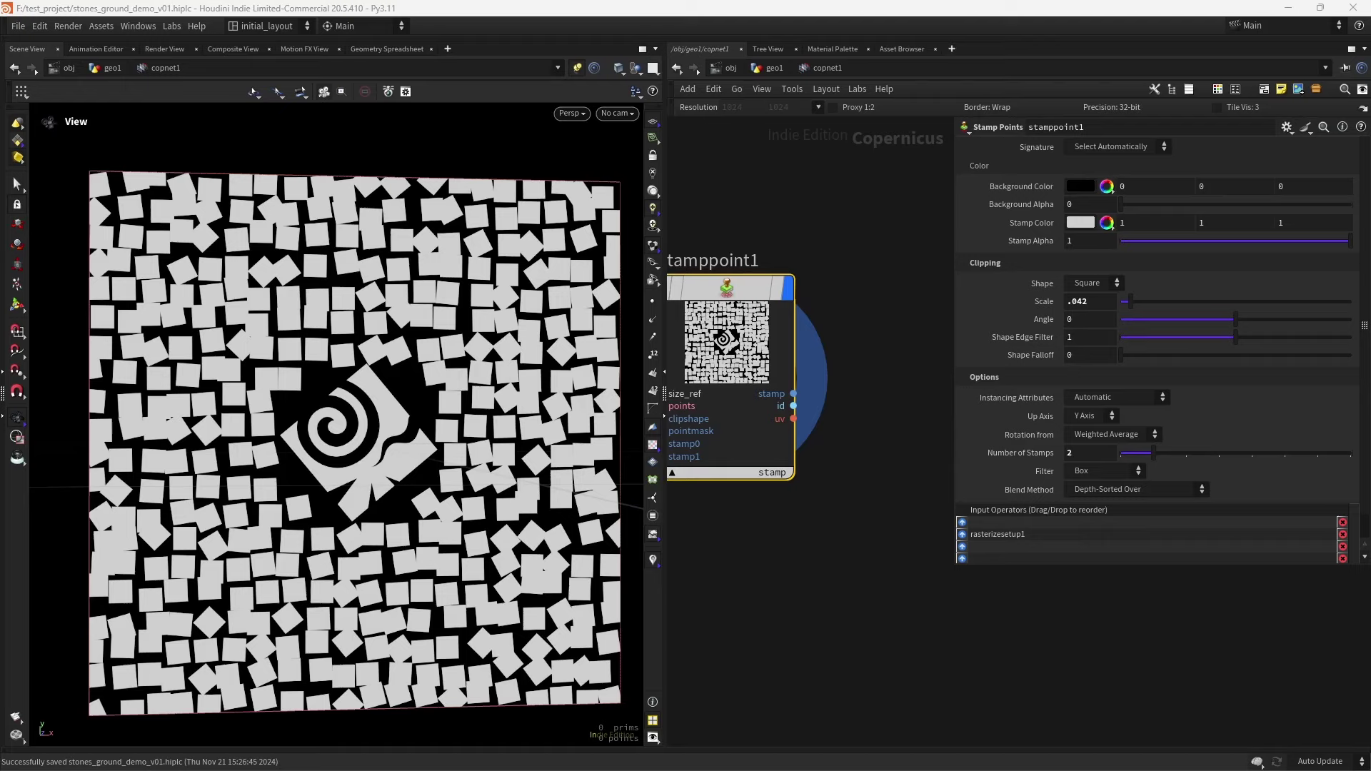
{"action": "scroll", "coordinate": [886, 390], "scroll_direction": "down", "scroll_amount": 3}
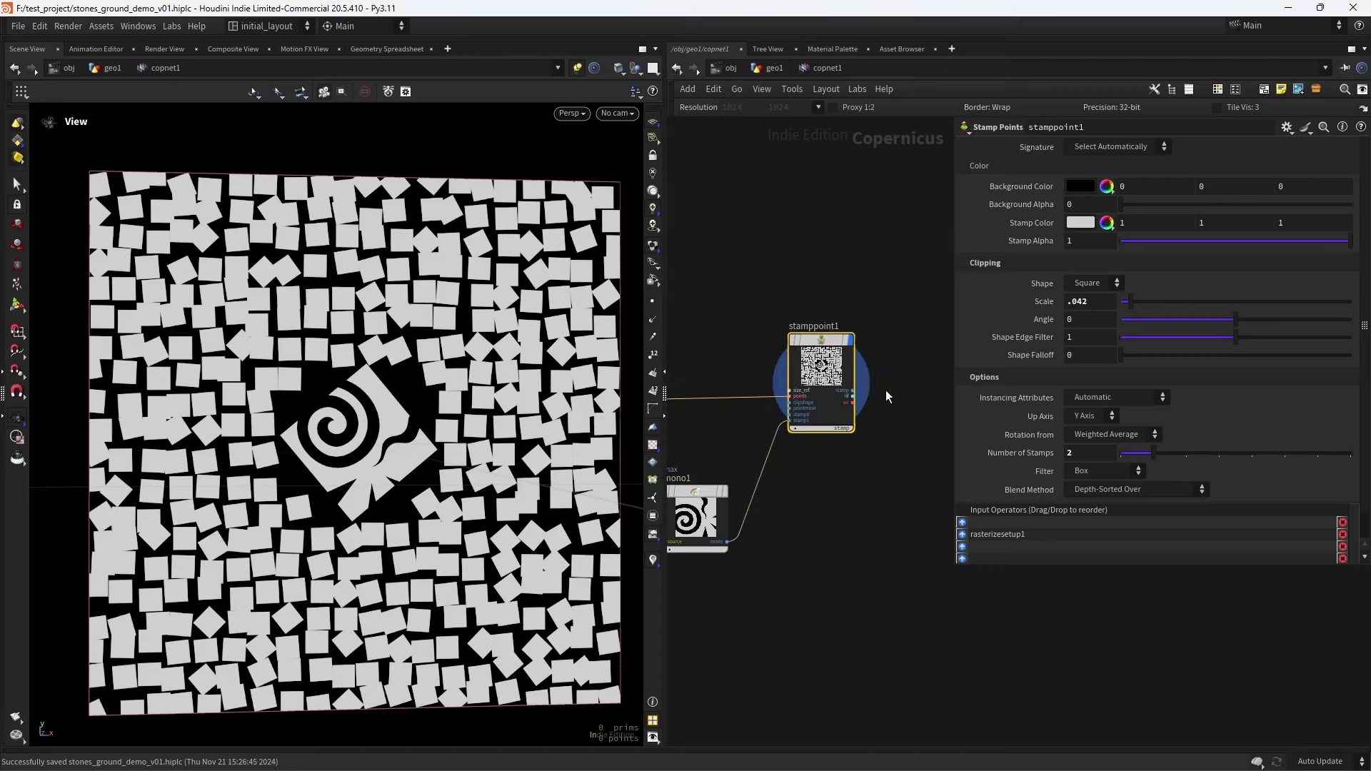
Add a Distort node fed by stamppoint1's stamped stones and display it
{"action": "key", "text": "Tab"}
{"action": "type", "text": "dis"}
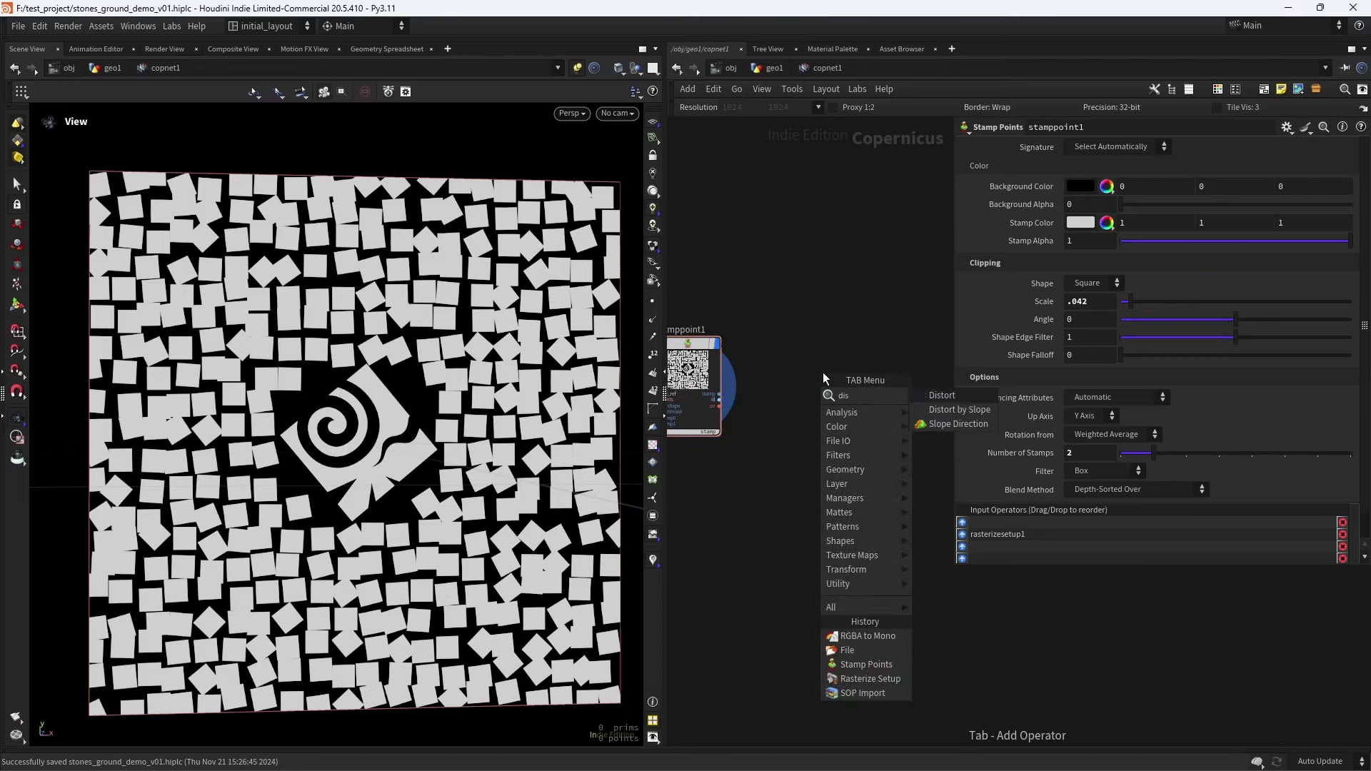
{"action": "key", "text": "Return"}
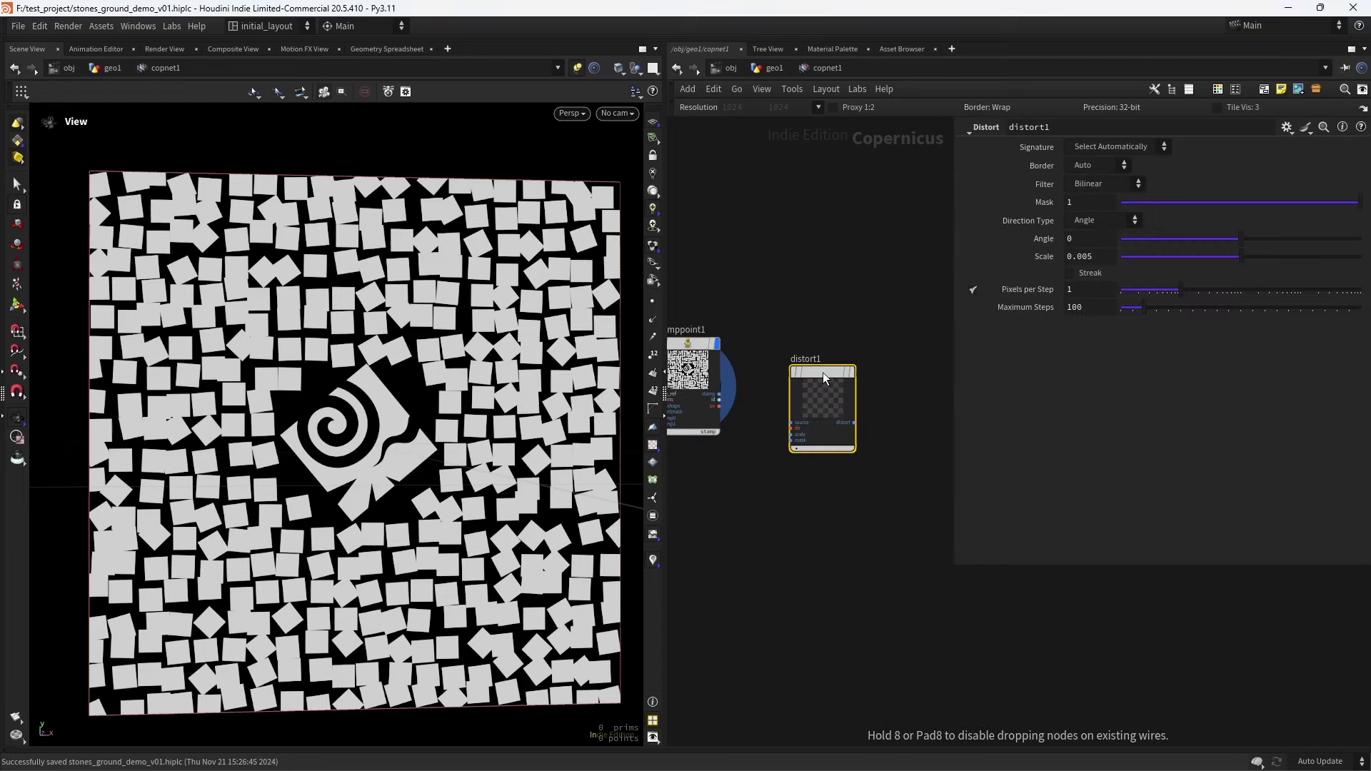
{"action": "left_click", "coordinate": [823, 377]}
{"action": "scroll", "coordinate": [740, 388], "scroll_direction": "up", "scroll_amount": 2}
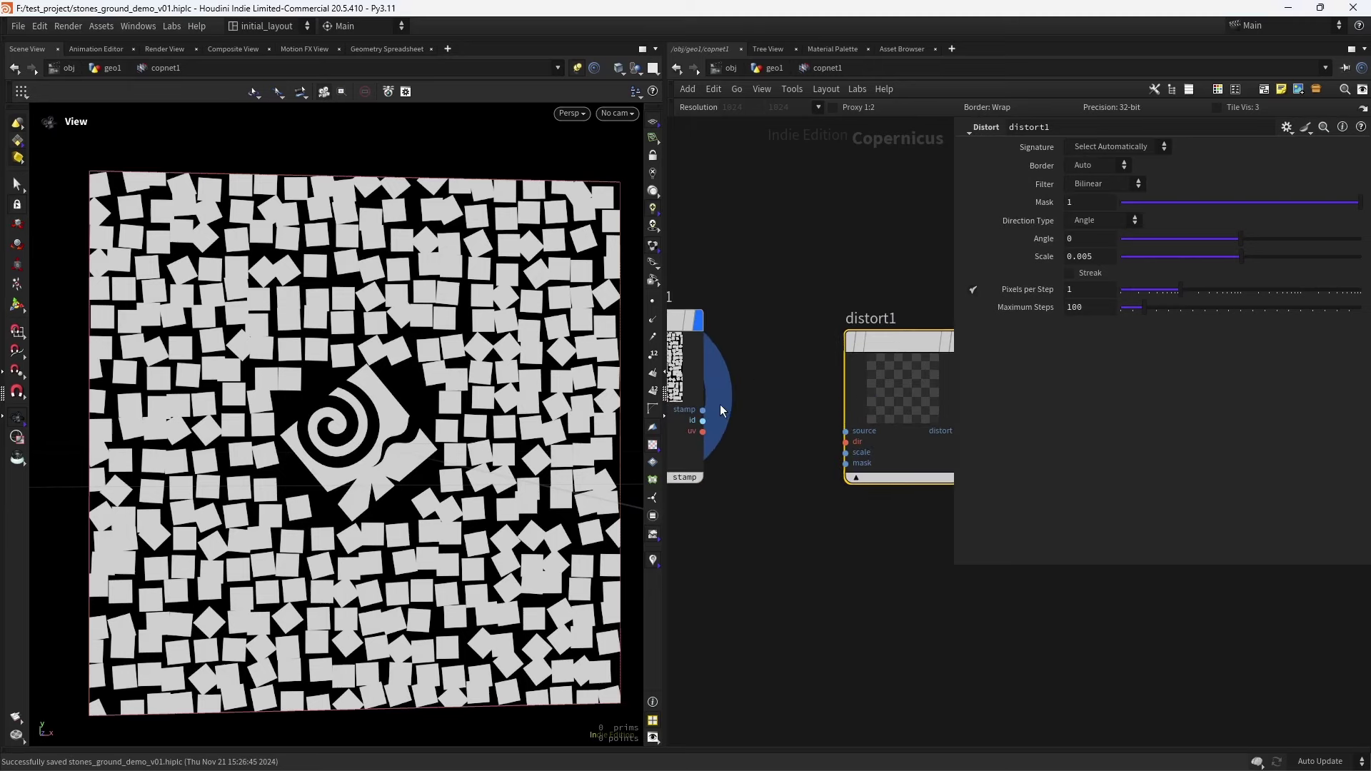
{"action": "left_click_drag", "start_coordinate": [736, 421], "coordinate": [909, 355]}
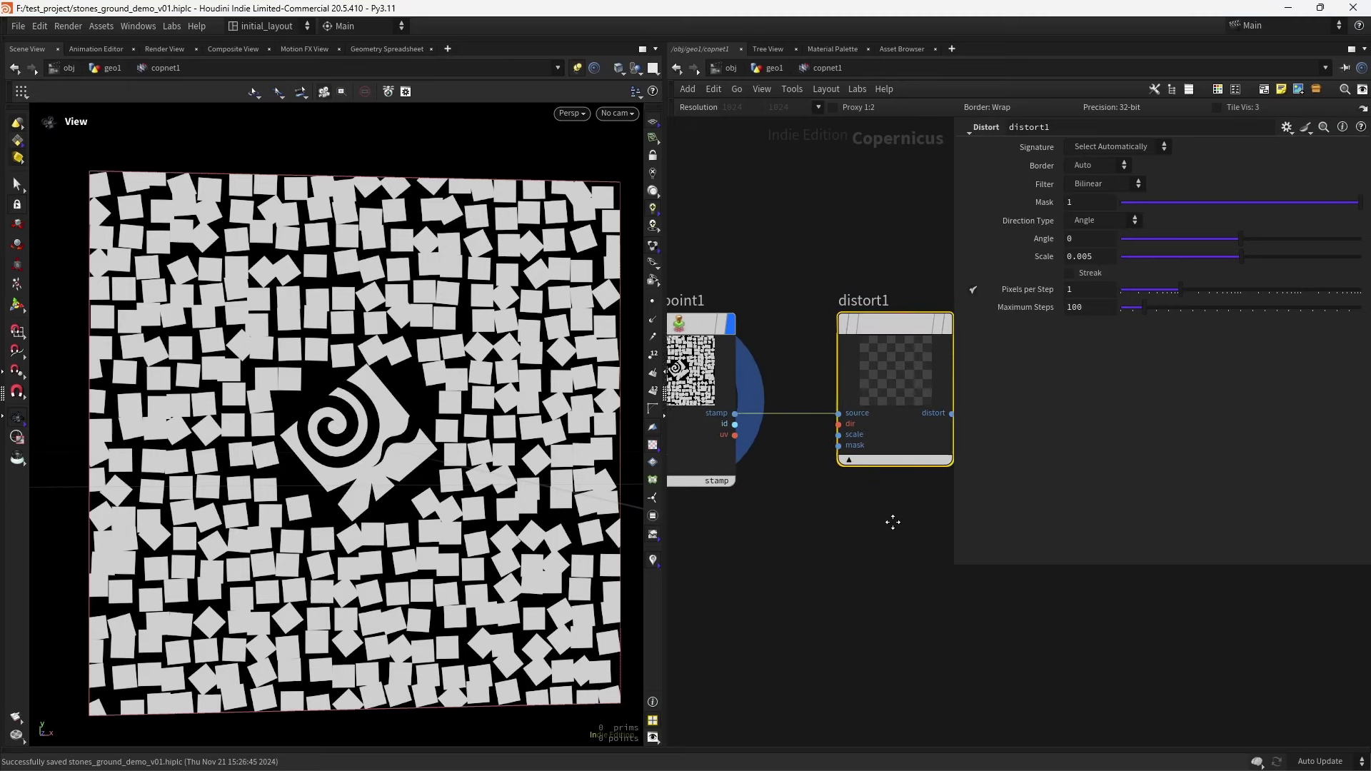
{"action": "middle_click_drag", "start_coordinate": [891, 522], "coordinate": [865, 429]}
{"action": "left_click", "coordinate": [866, 297]}
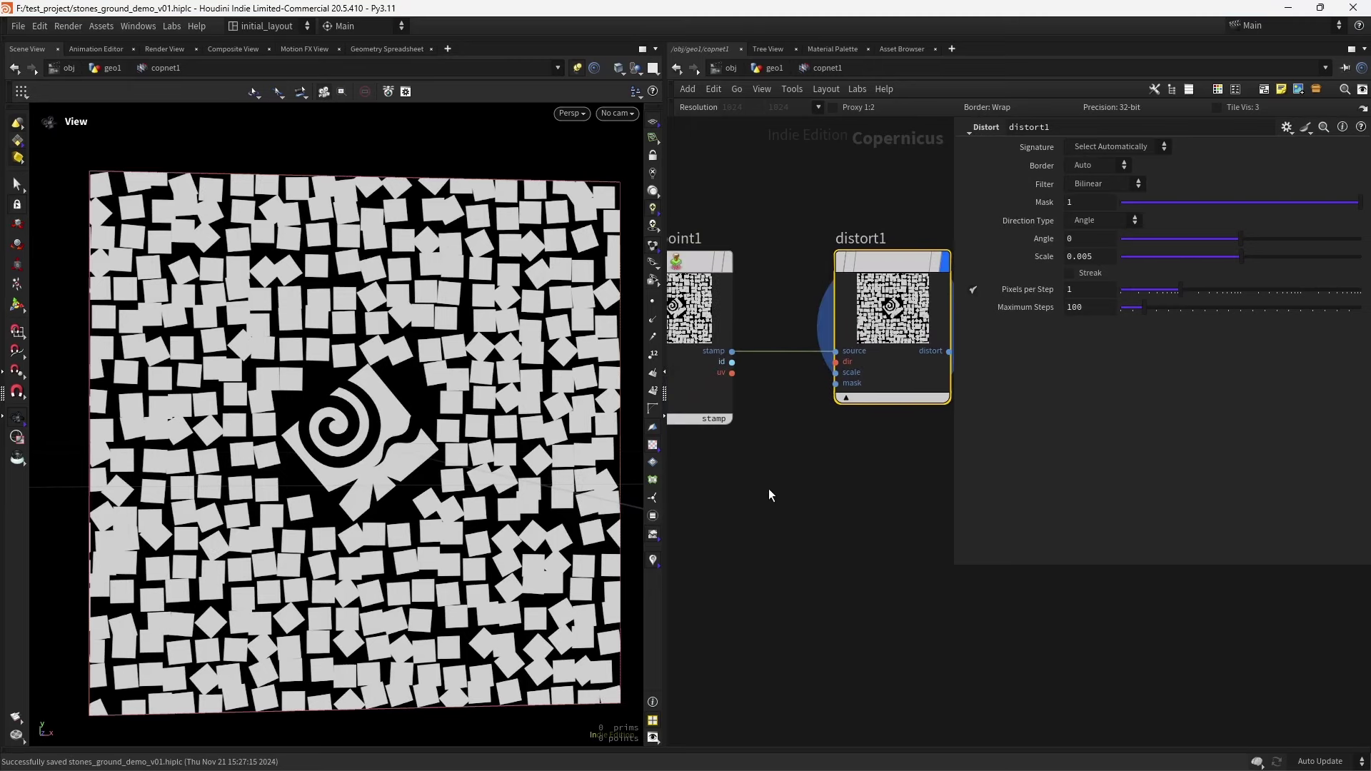
Add a Fractal Noise node and open its Signature choices to pick UV
{"action": "key", "text": "Tab"}
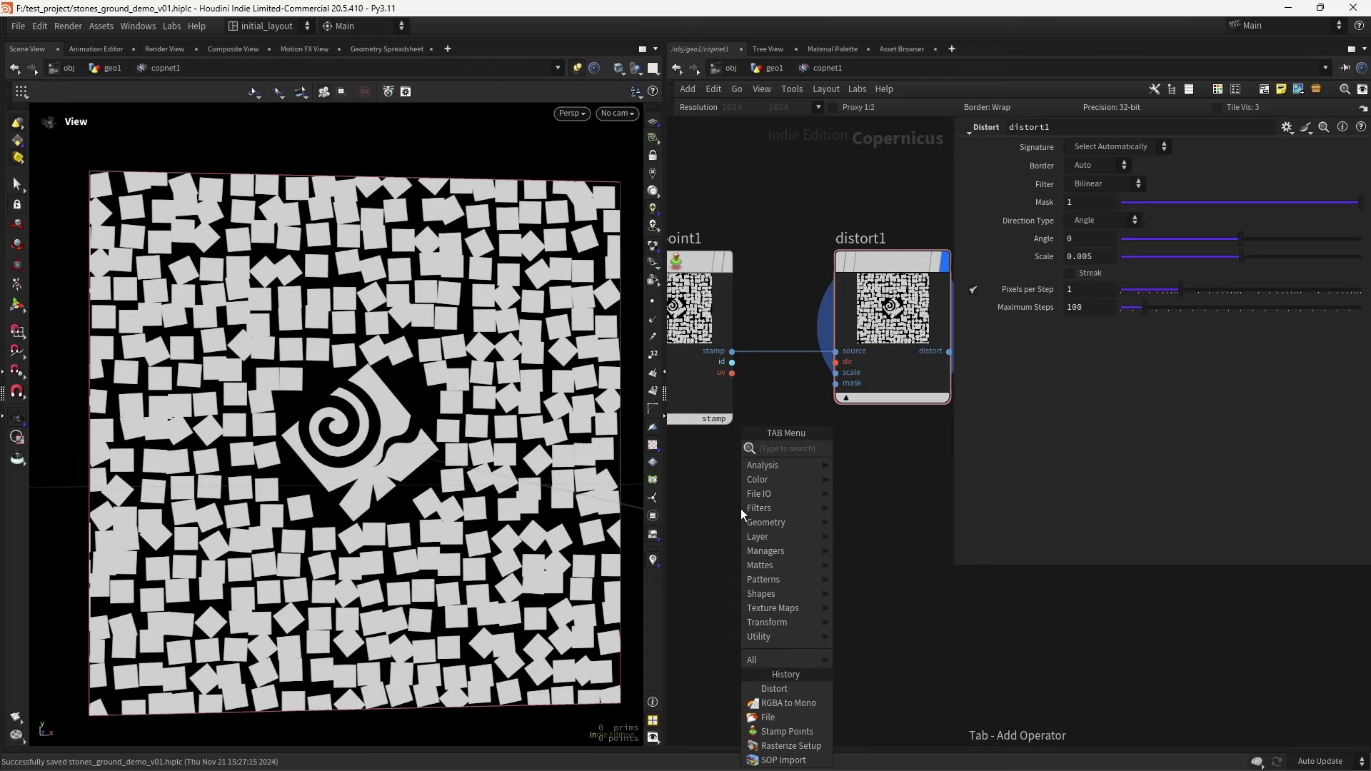
{"action": "type", "text": "fractal"}
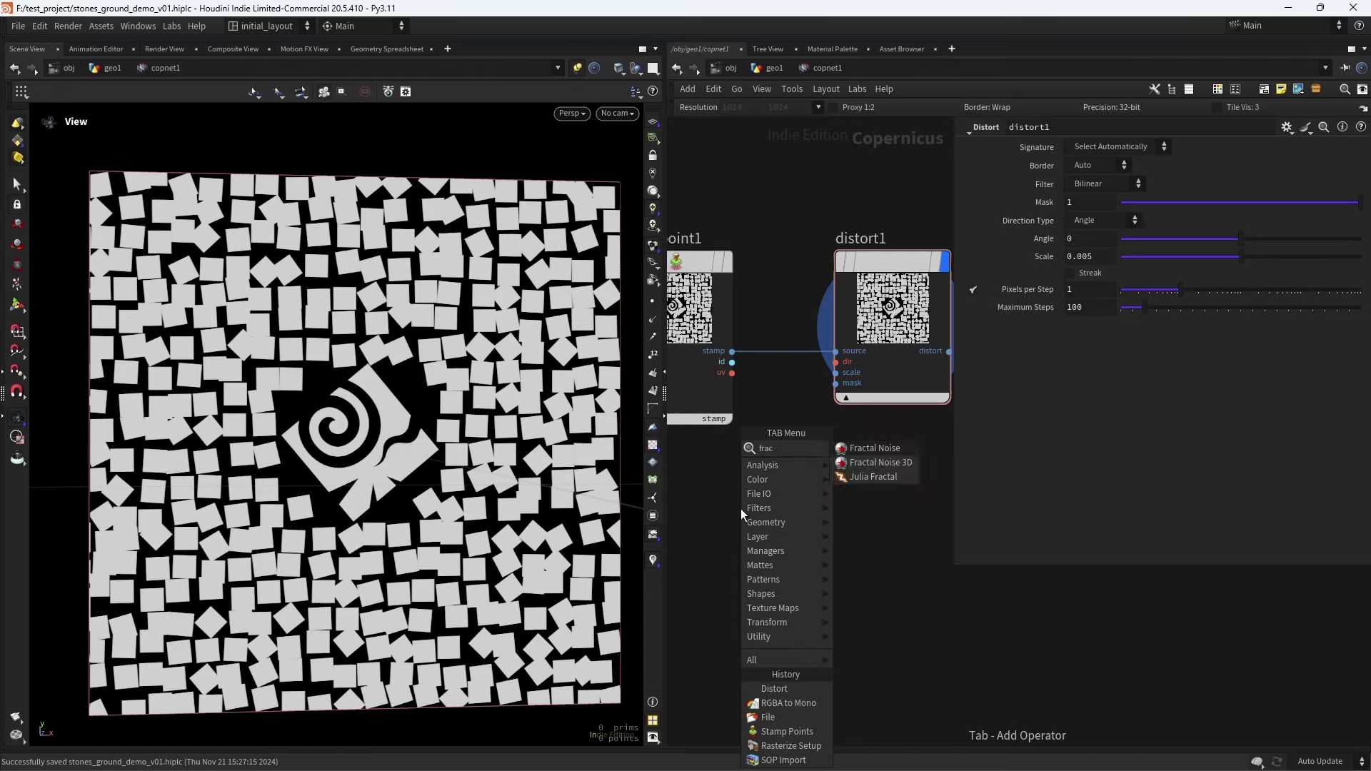
{"action": "key", "text": "Return"}
{"action": "left_click", "coordinate": [1091, 146]}
Make fractalnoise1 output UV, wire it into distort1's dir input, and set distortion scale to 1
{"action": "left_click", "coordinate": [1102, 174]}
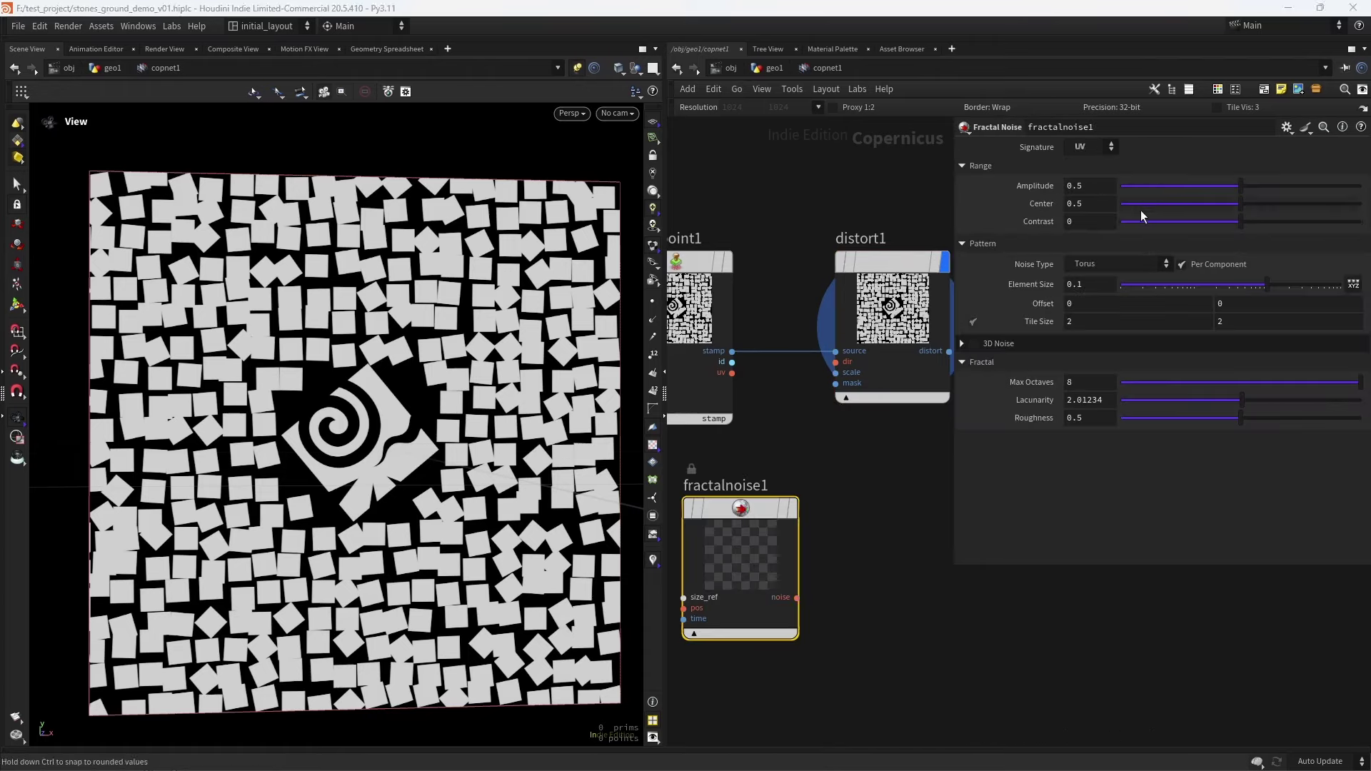
{"action": "left_click", "coordinate": [797, 597]}
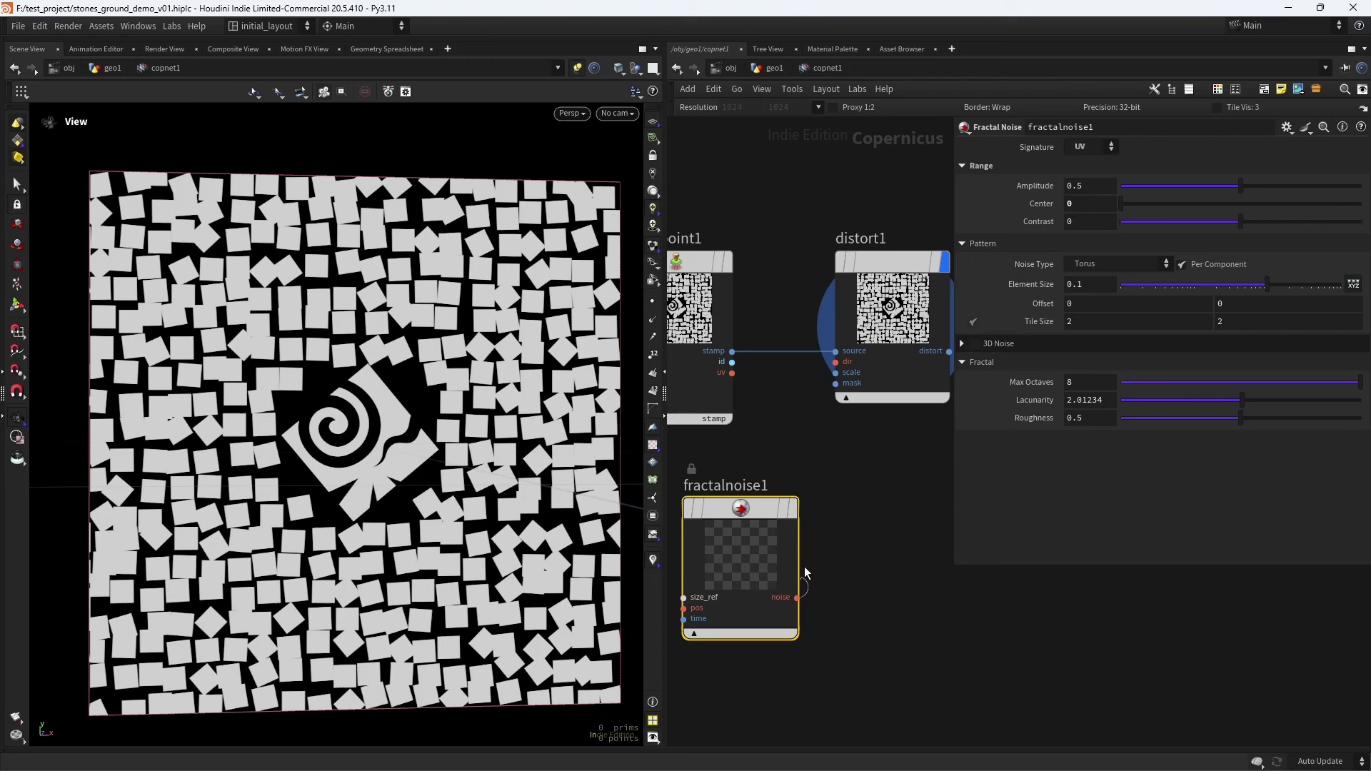
{"action": "left_click", "coordinate": [836, 361]}
{"action": "middle_click_drag", "start_coordinate": [868, 439], "coordinate": [803, 516]}
{"action": "left_click", "coordinate": [829, 378]}
{"action": "left_click_drag", "start_coordinate": [1210, 256], "coordinate": [1361, 257]}
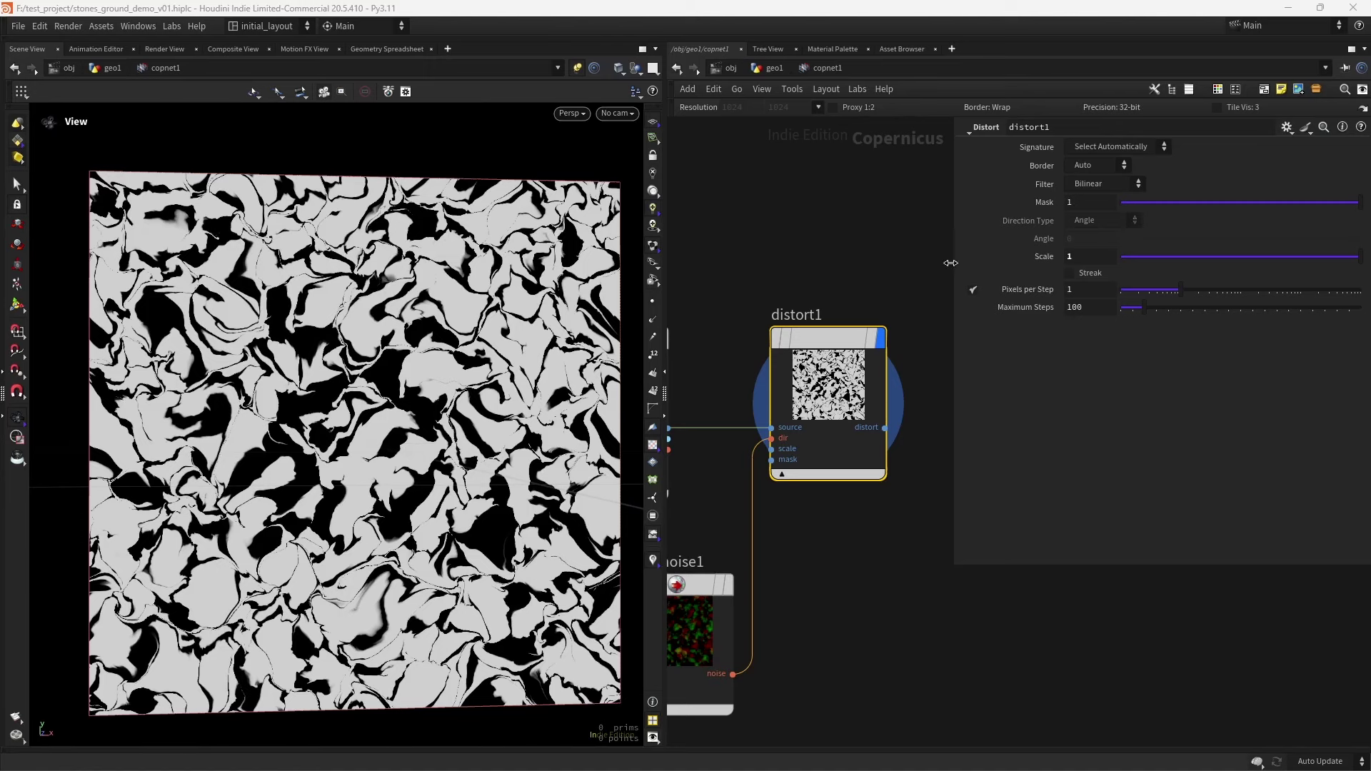
{"action": "middle_click_drag", "start_coordinate": [811, 545], "coordinate": [894, 445]}
Set fractalnoise1's amplitude to 0.016 and fine-tune its element size
{"action": "left_click", "coordinate": [771, 532]}
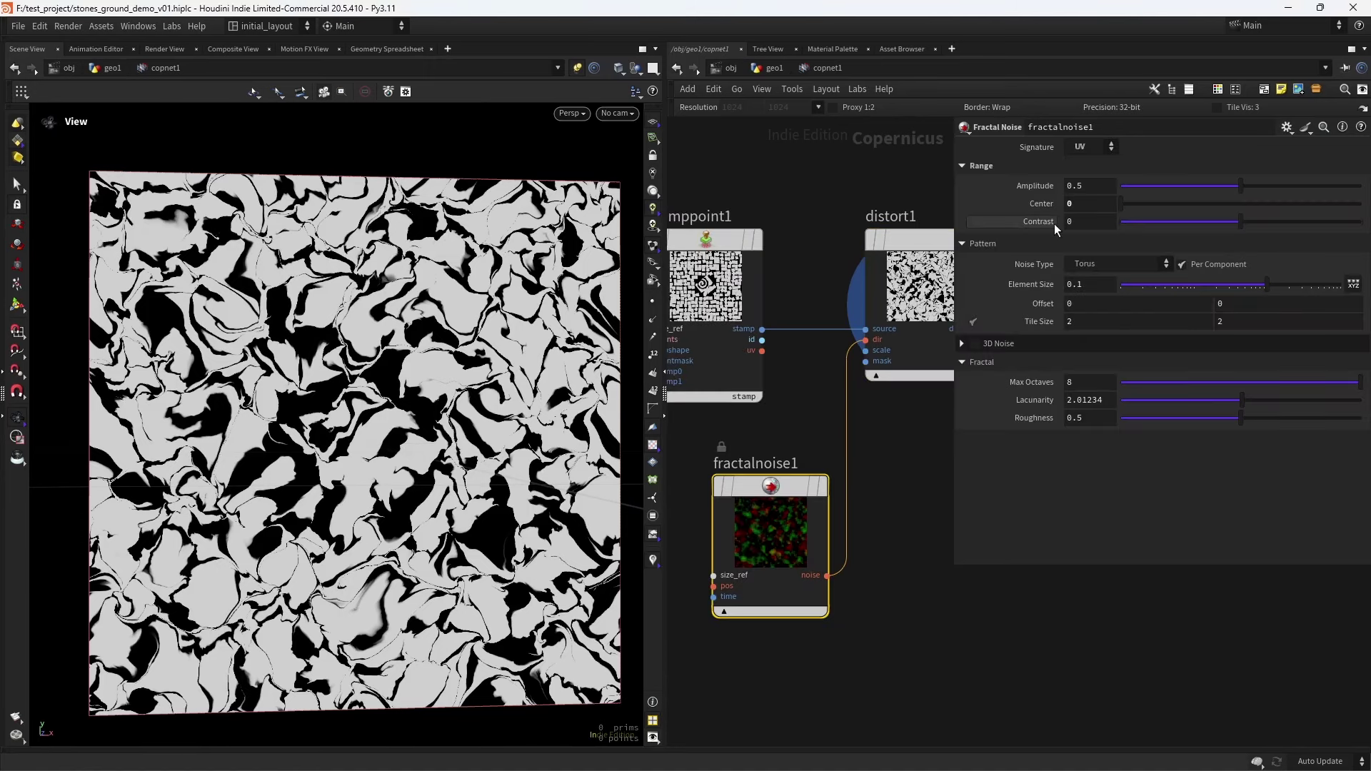
{"action": "double_click", "coordinate": [1080, 187]}
{"action": "type", "text": "0.016"}
{"action": "key", "text": "Return"}
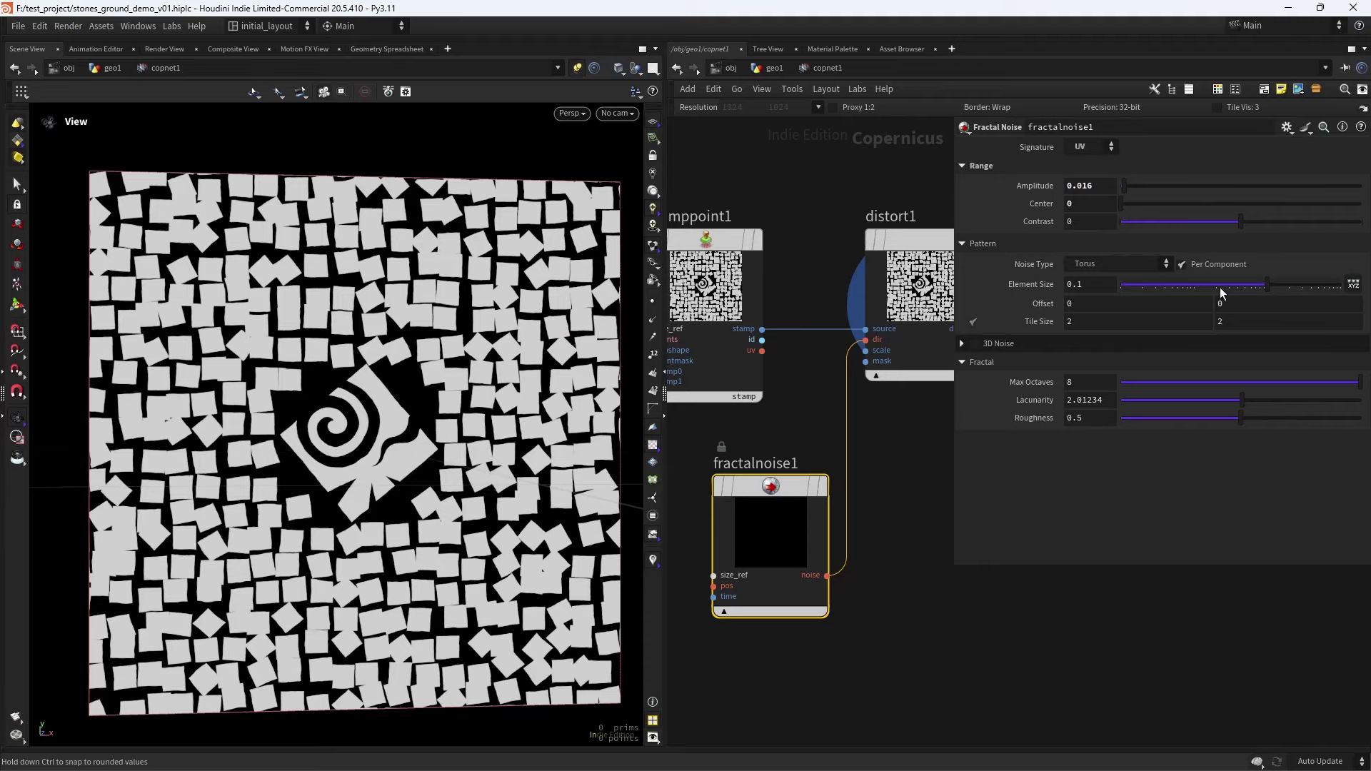
{"action": "mouse_move", "coordinate": [1272, 292]}
{"action": "left_mouse_down"}
{"action": "mouse_move", "coordinate": [1247, 286]}
{"action": "mouse_move", "coordinate": [1262, 286]}
{"action": "left_mouse_up"}
{"action": "left_click_drag", "start_coordinate": [450, 488], "coordinate": [400, 371]}
{"action": "left_click_drag", "start_coordinate": [1262, 286], "coordinate": [1258, 290]}
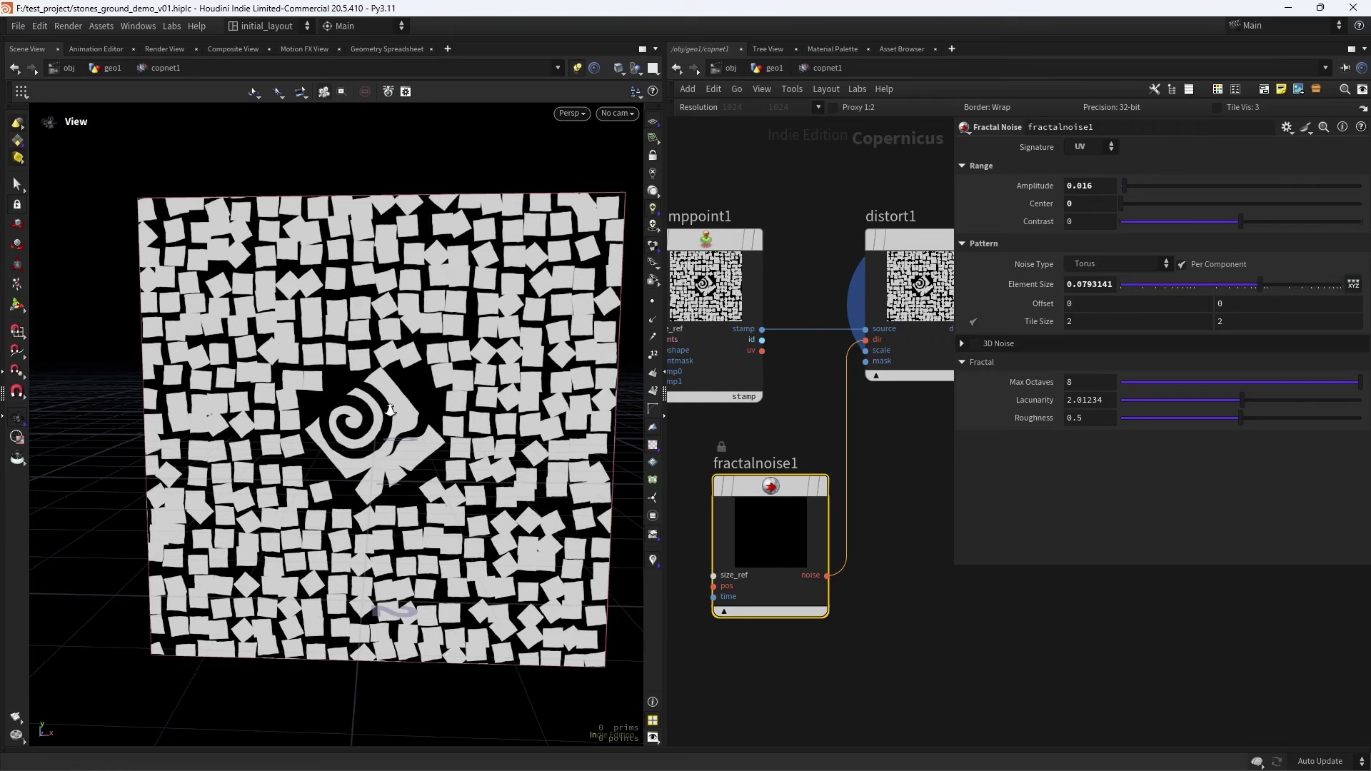
{"action": "scroll", "coordinate": [390, 410], "scroll_direction": "up", "scroll_amount": 3}
{"action": "middle_click_drag", "start_coordinate": [1099, 284], "coordinate": [1181, 321]}
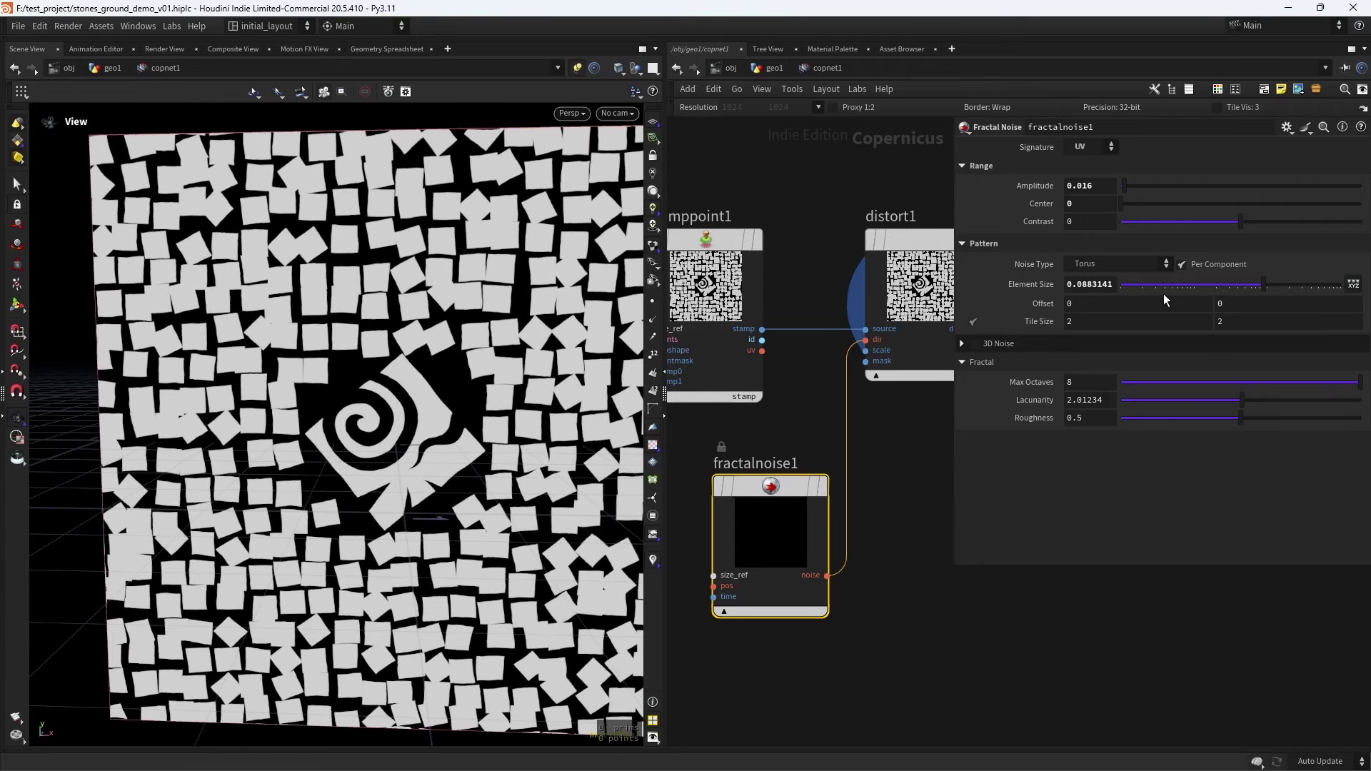
{"action": "scroll", "coordinate": [395, 486], "scroll_direction": "down", "scroll_amount": 5}
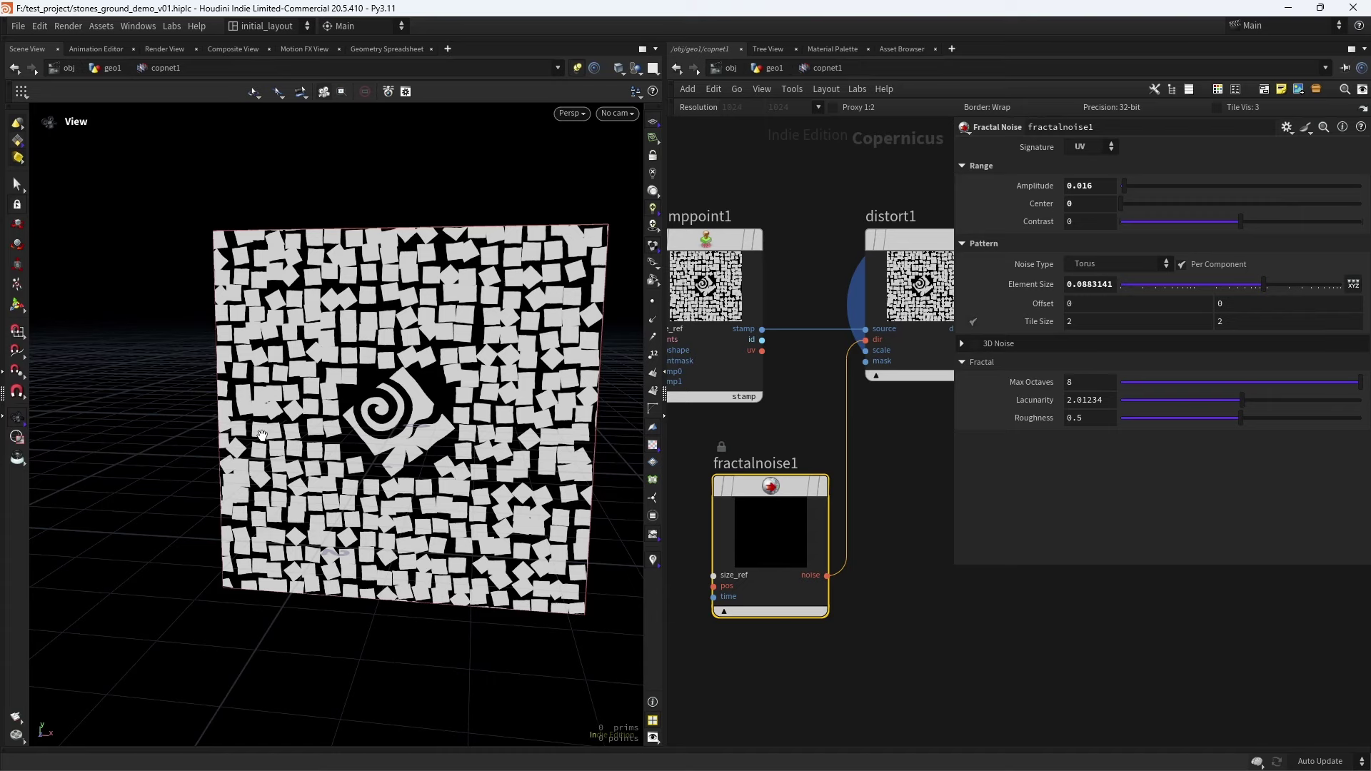
{"action": "middle_click_drag", "start_coordinate": [756, 435], "coordinate": [823, 416]}
Switch fractalnoise1's noise type to Perlin and save the scene
{"action": "left_click", "coordinate": [1091, 263]}
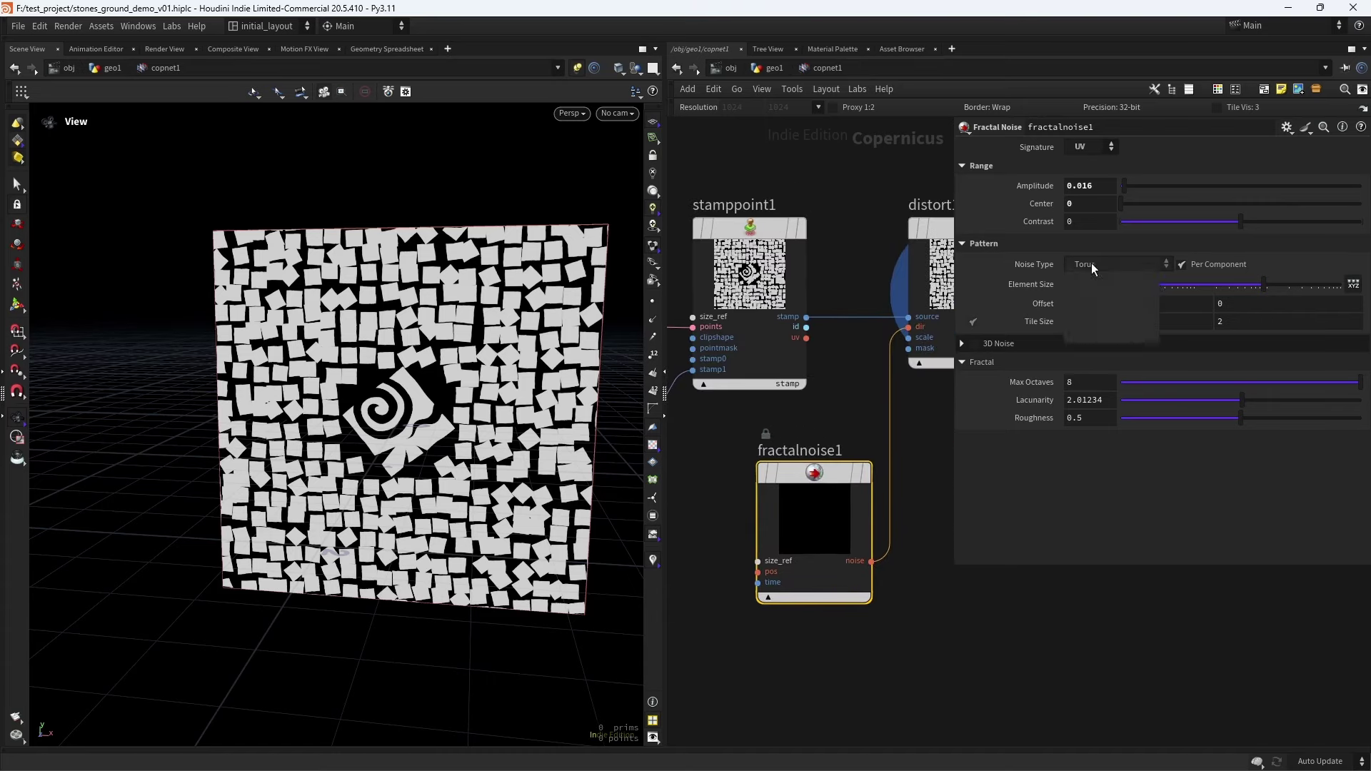
{"action": "left_click", "coordinate": [1096, 292]}
{"action": "mouse_move", "coordinate": [400, 443]}
{"action": "left_mouse_down", "text": "alt"}
{"action": "mouse_move", "coordinate": [424, 461]}
{"action": "mouse_move", "coordinate": [472, 459]}
{"action": "mouse_move", "coordinate": [388, 449]}
{"action": "left_mouse_up", "text": "alt"}
{"action": "key", "text": "space+h"}
{"action": "key", "text": "ctrl+s"}
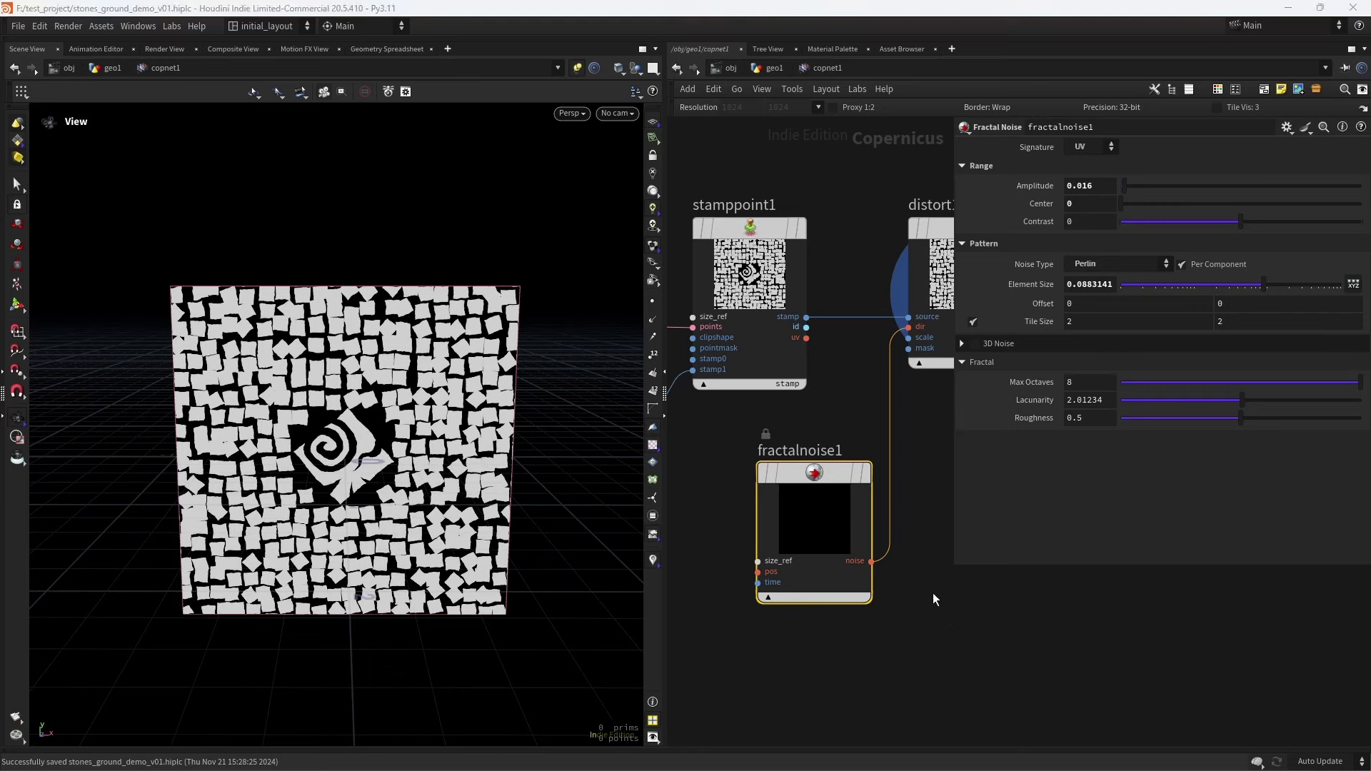
Alt-drag fractalnoise1 to create fractalnoise2 above the stamping nodes
{"action": "scroll", "coordinate": [933, 593], "scroll_direction": "down", "scroll_amount": 3}
{"action": "middle_click_drag", "start_coordinate": [937, 594], "coordinate": [871, 647]}
{"action": "left_click_drag", "start_coordinate": [872, 647], "coordinate": [778, 250], "text": "alt"}
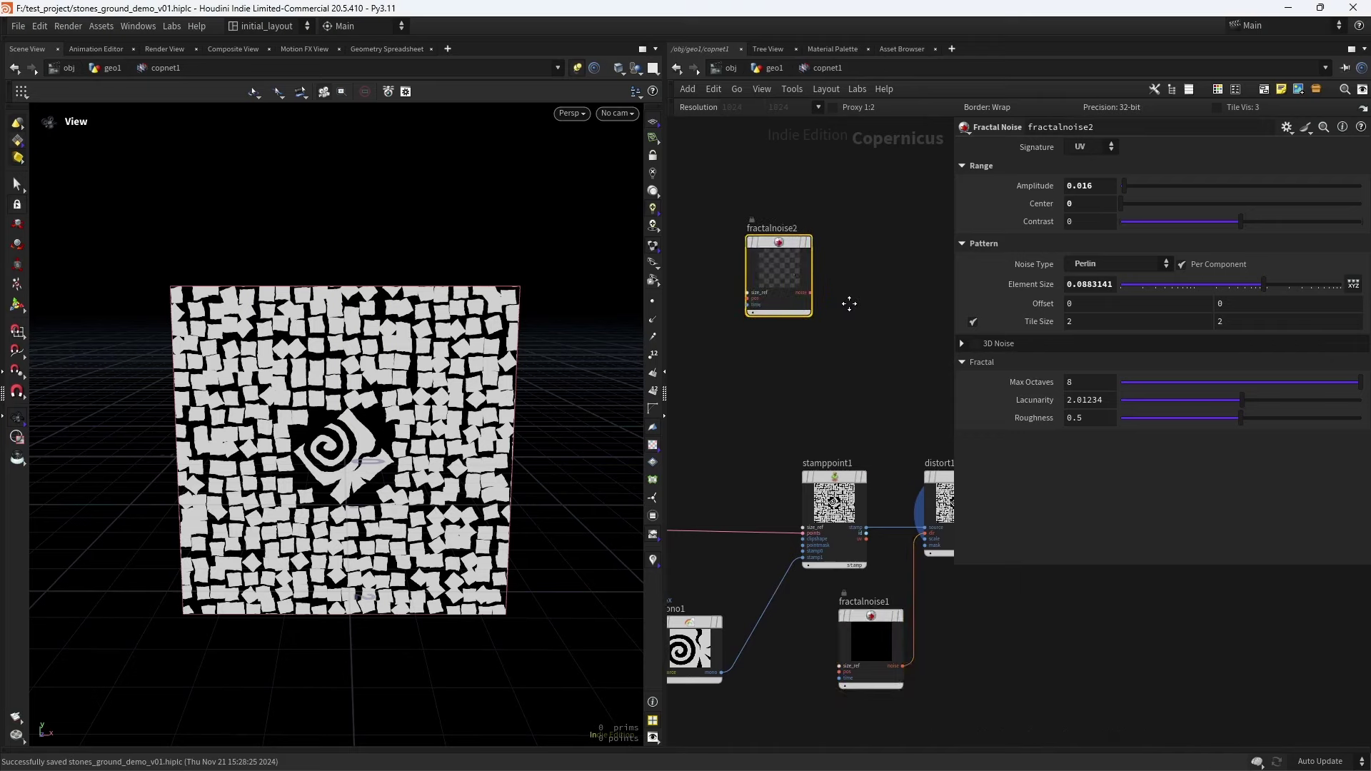
Display fractalnoise2 and set it to Mono, Center .5, Worley Cellular F2-F1
{"action": "middle_click_drag", "start_coordinate": [850, 304], "coordinate": [832, 415]}
{"action": "left_click", "coordinate": [786, 352]}
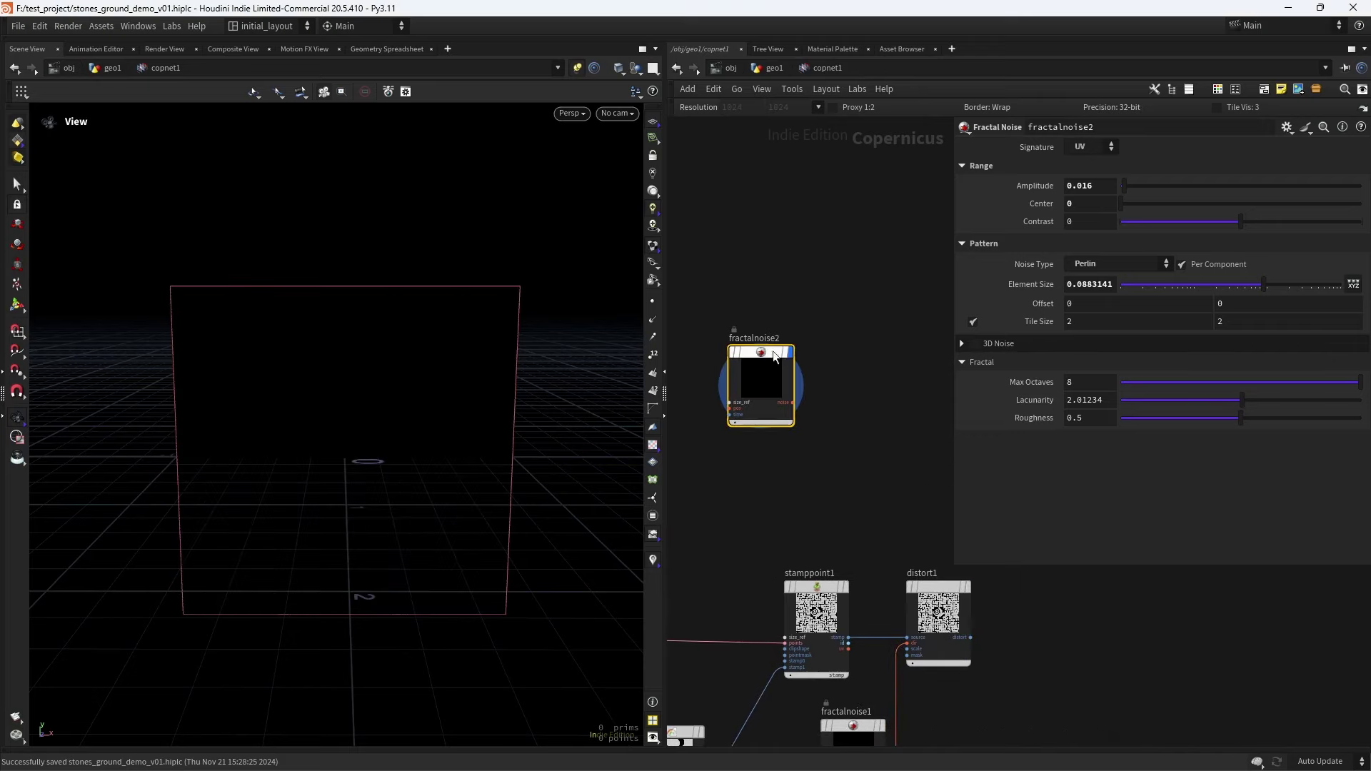
{"action": "left_click", "coordinate": [1082, 207]}
{"action": "type", "text": ".5"}
{"action": "key", "text": "Return"}
{"action": "left_click", "coordinate": [1090, 148]}
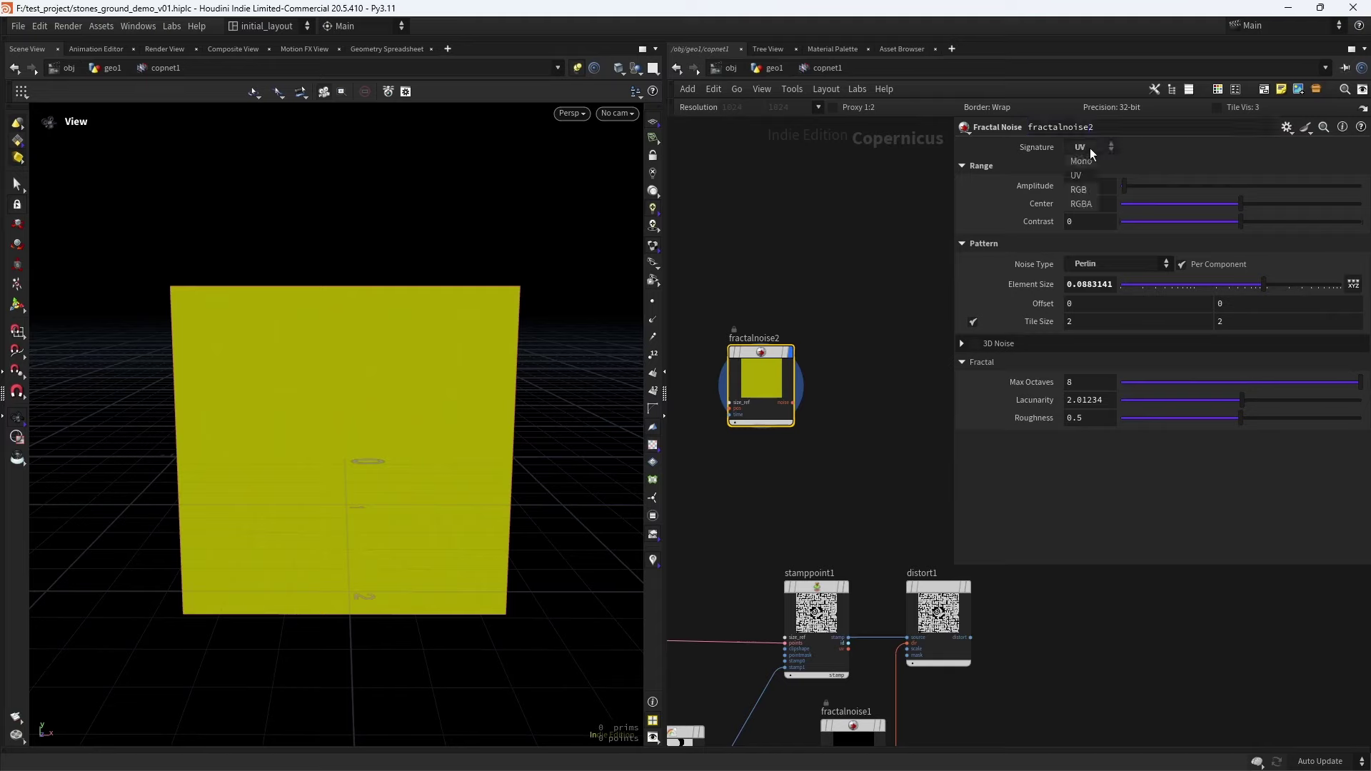
{"action": "left_click", "coordinate": [1085, 170]}
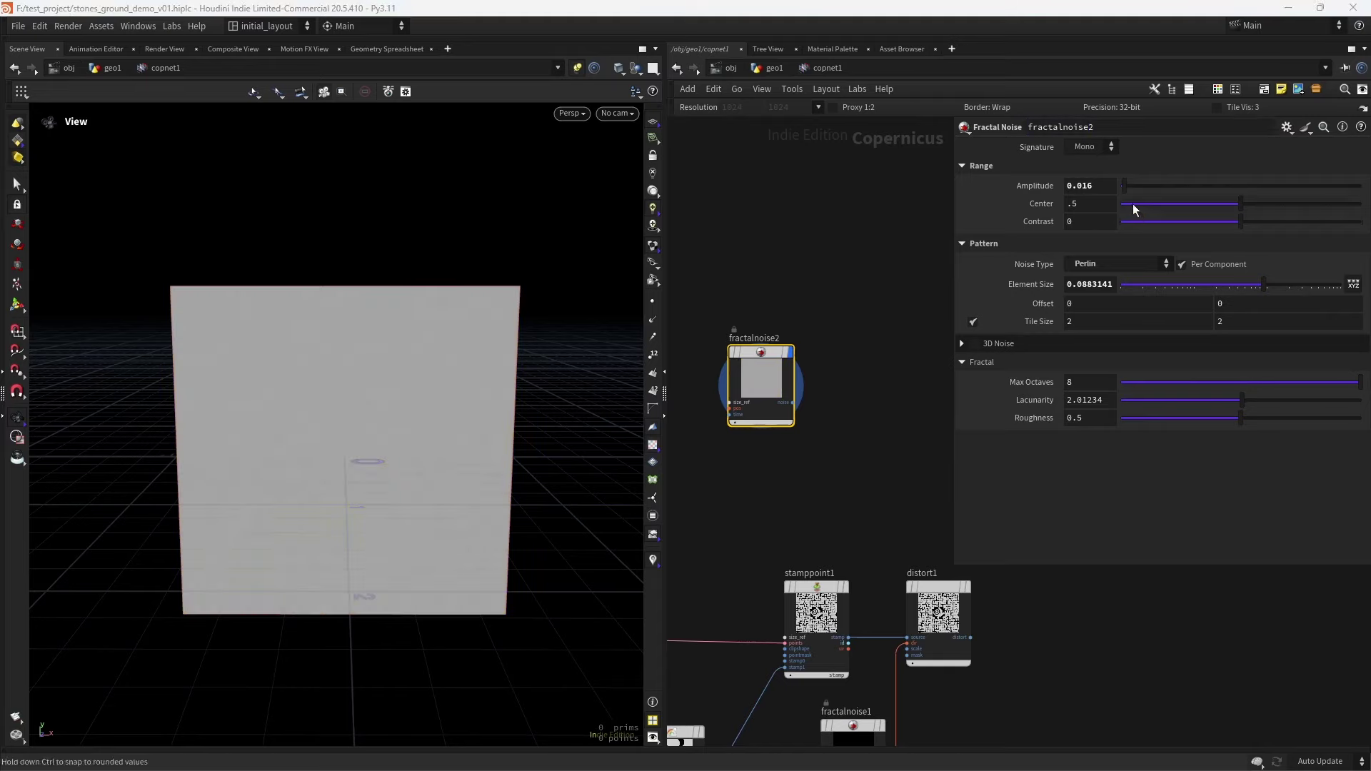
{"action": "left_click", "coordinate": [1128, 265]}
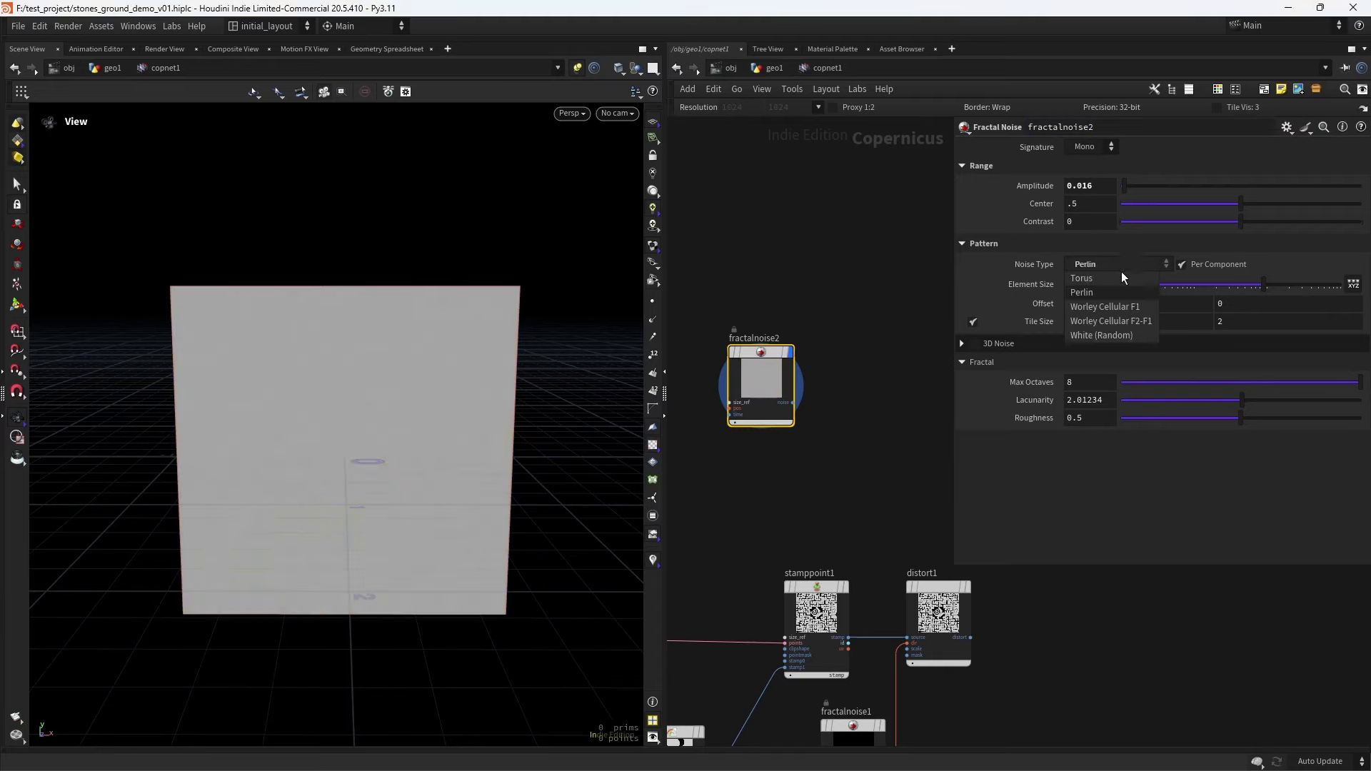
{"action": "left_click", "coordinate": [1126, 320]}
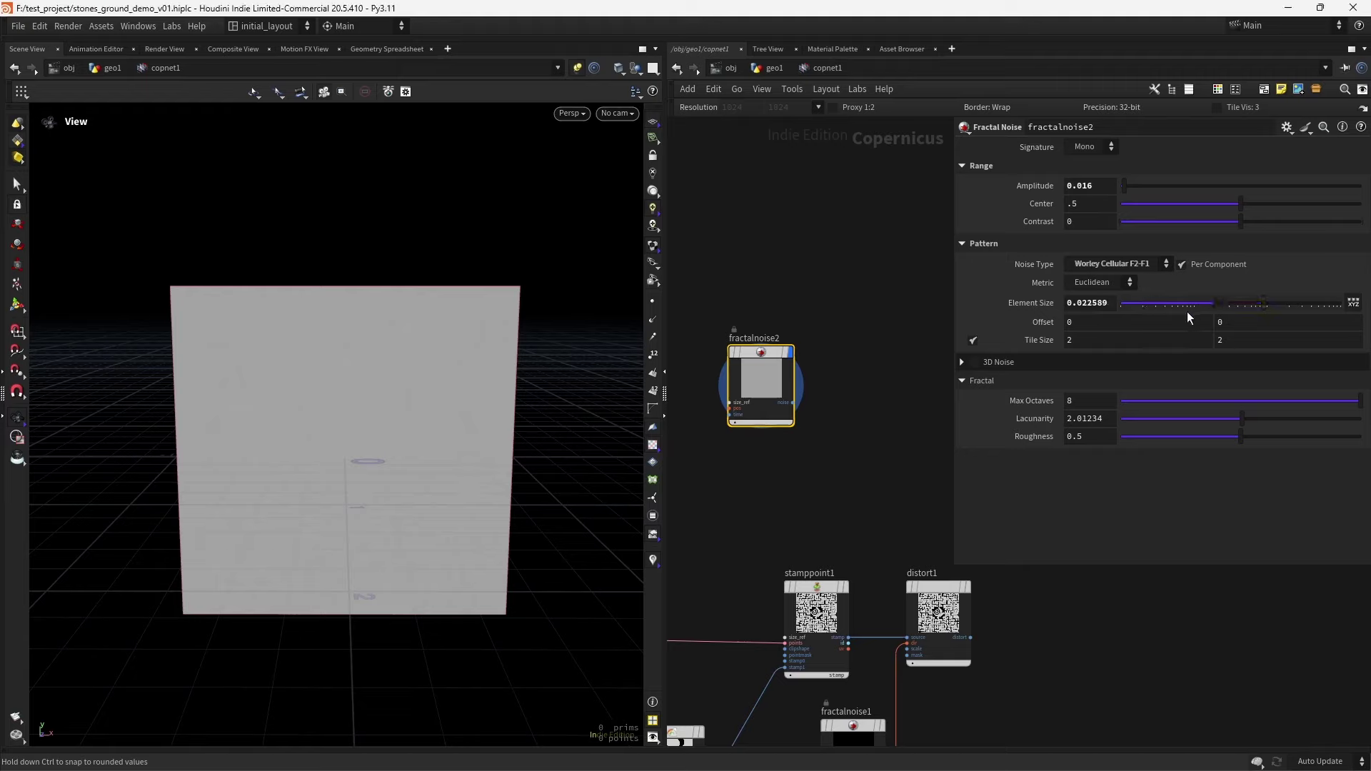
Give fractalnoise2 Amplitude .702, Element Size about 0.178 and Roughness 0
{"action": "mouse_move", "coordinate": [1187, 309]}
{"action": "left_mouse_down"}
{"action": "mouse_move", "coordinate": [1214, 307]}
{"action": "mouse_move", "coordinate": [1182, 314]}
{"action": "left_mouse_up"}
{"action": "left_click", "coordinate": [1101, 185]}
{"action": "type", "text": "."}
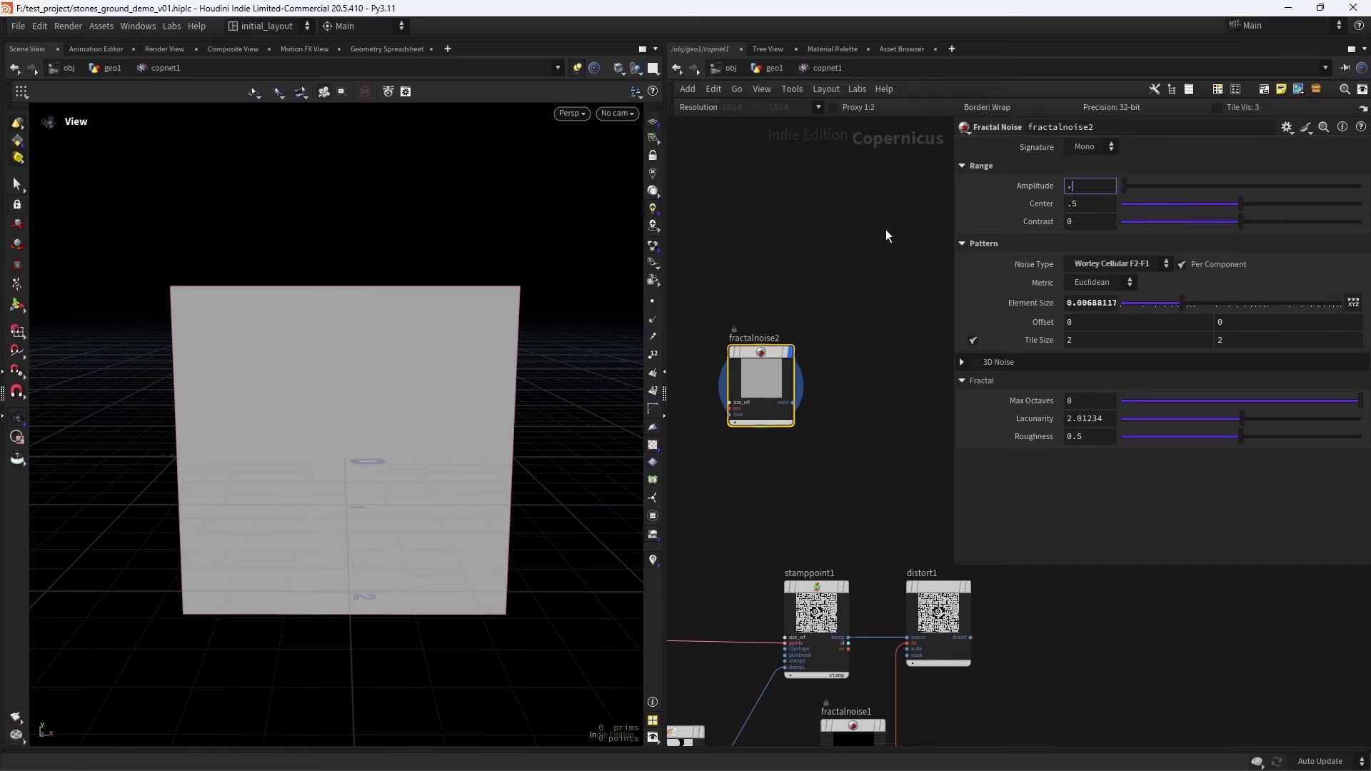
{"action": "type", "text": "702"}
{"action": "key", "text": "Return"}
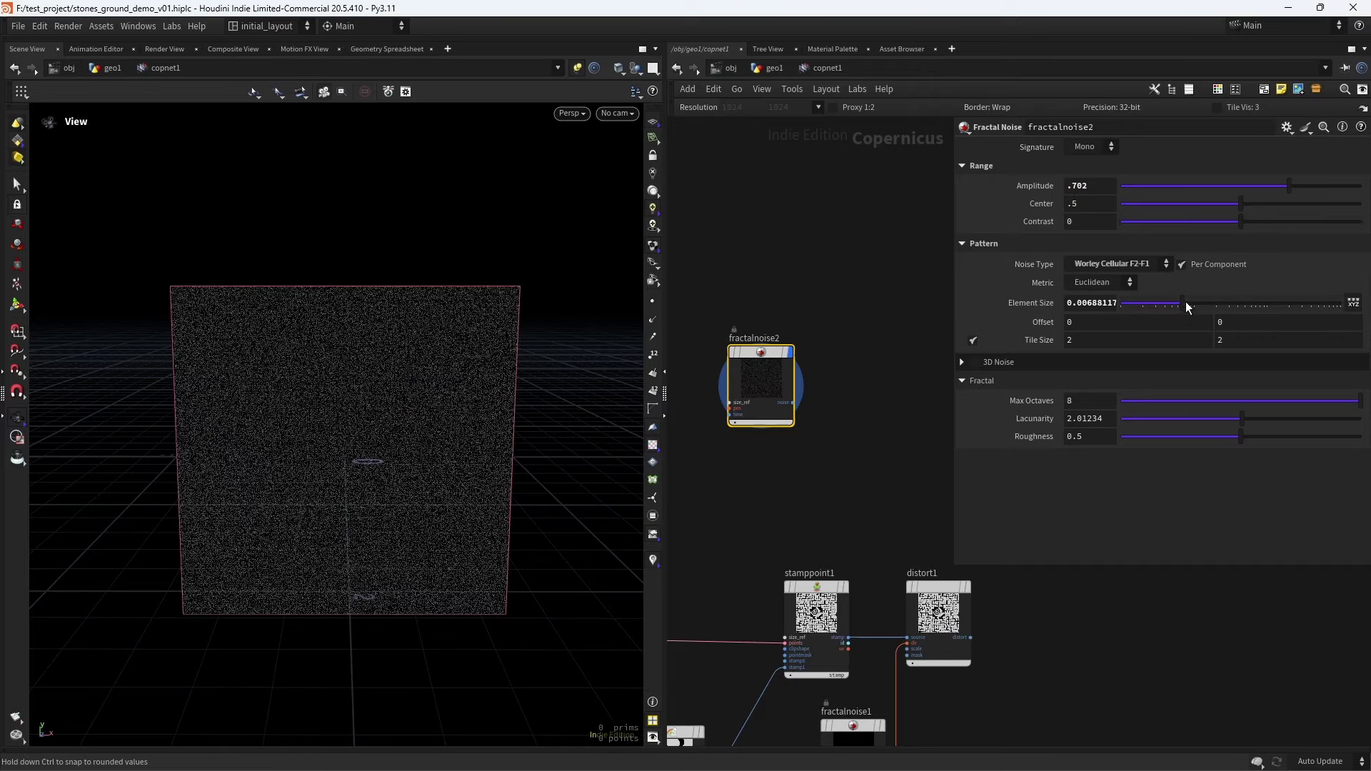
{"action": "left_click_drag", "start_coordinate": [1246, 304], "coordinate": [1285, 310]}
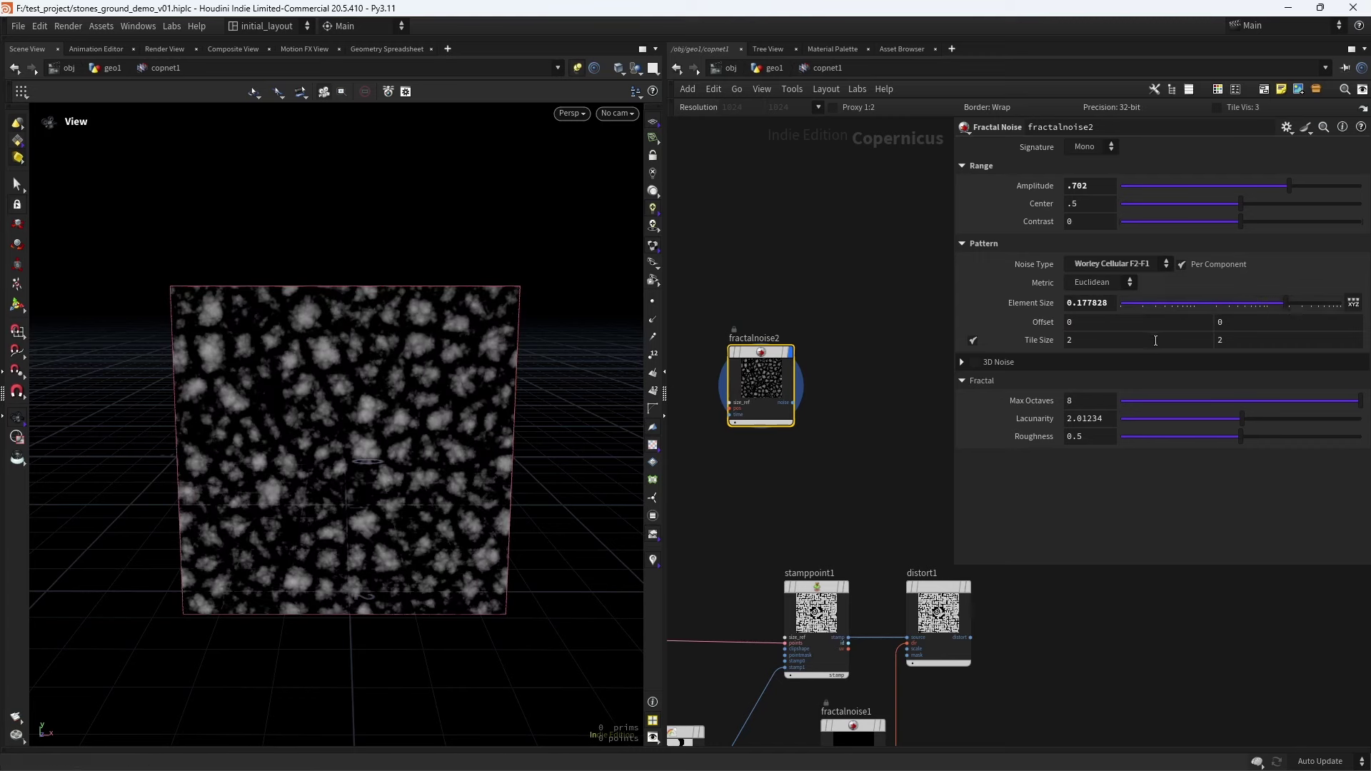
{"action": "left_click_drag", "start_coordinate": [1125, 436], "coordinate": [1069, 442]}
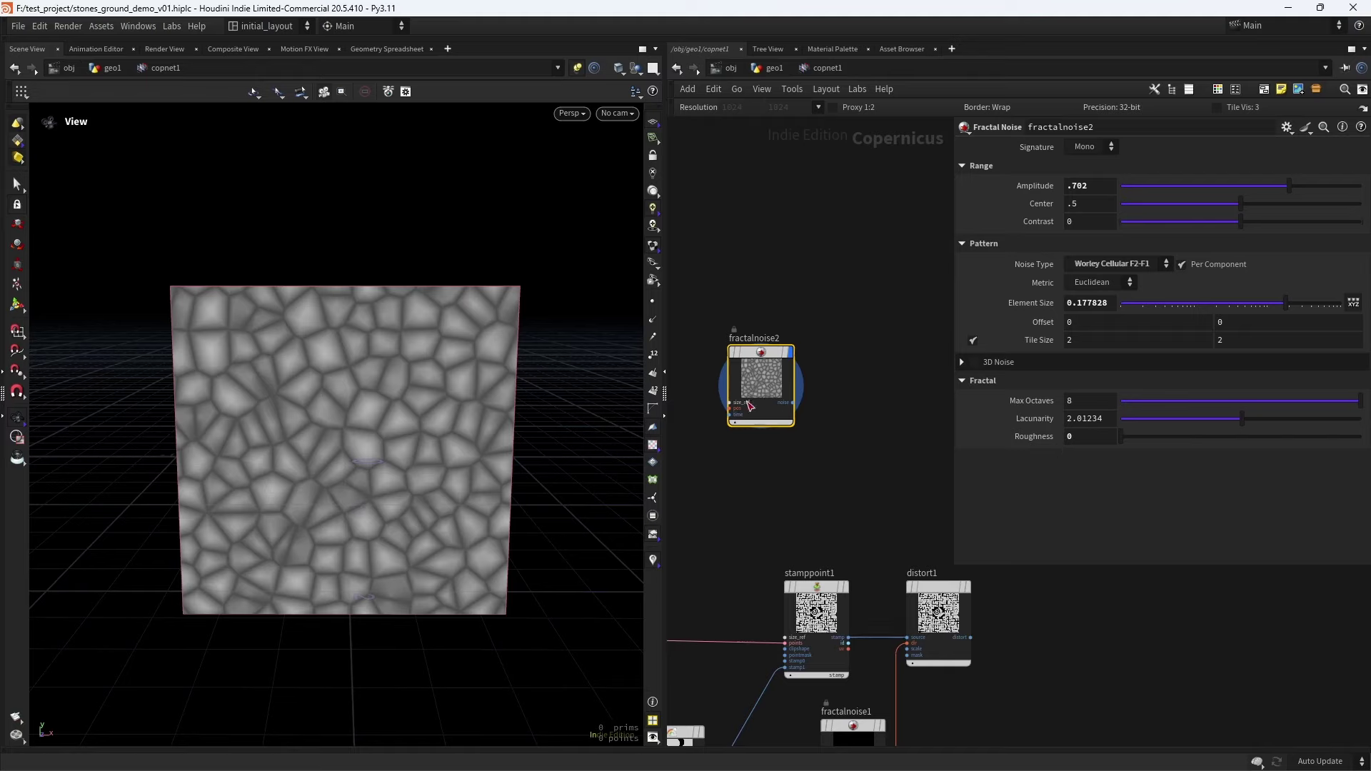
{"action": "key", "text": "h"}
{"action": "scroll", "coordinate": [808, 460], "scroll_direction": "down", "scroll_amount": 2}
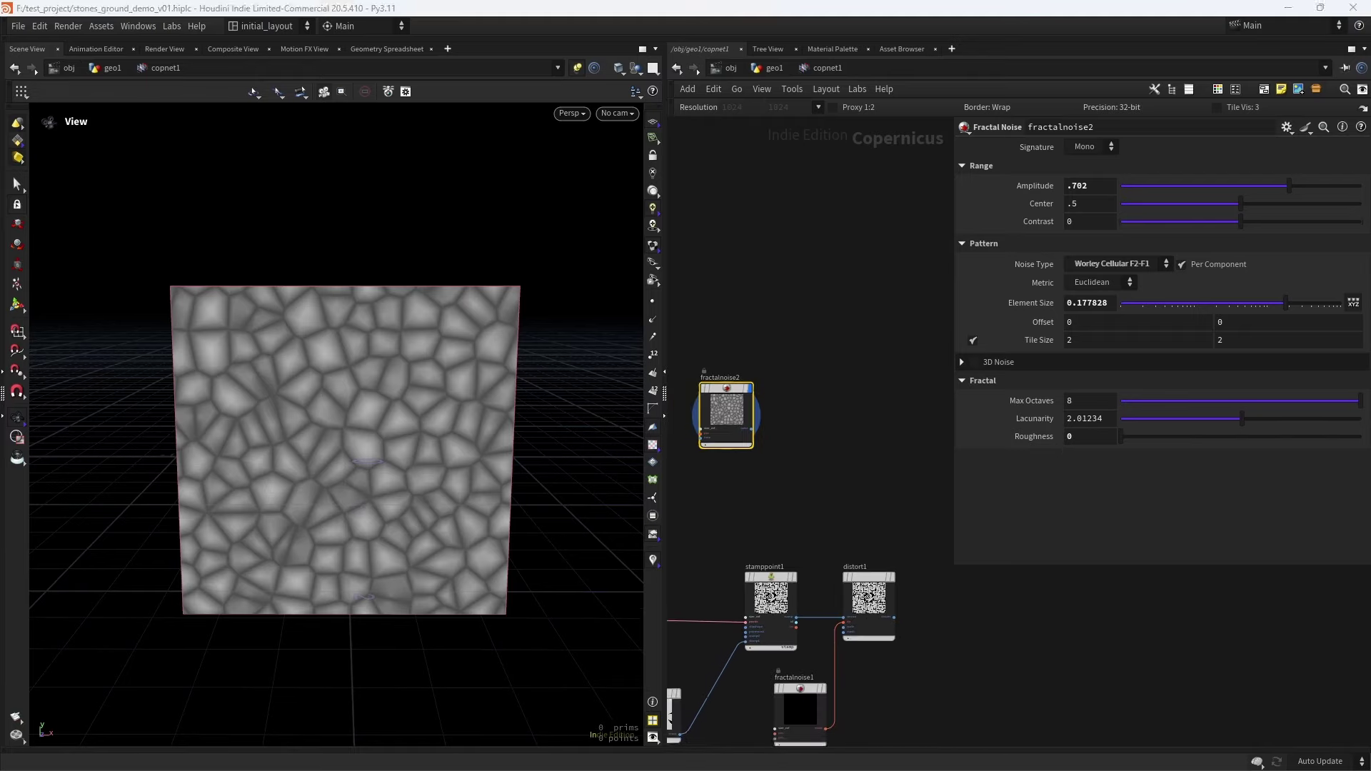
{"action": "scroll", "coordinate": [791, 404], "scroll_direction": "up", "scroll_amount": 2}
{"action": "key", "text": "Tab"}
Add remap1 after fractalnoise2 with Input Min 0.152 and Input Max 0.196
{"action": "type", "text": "remap"}
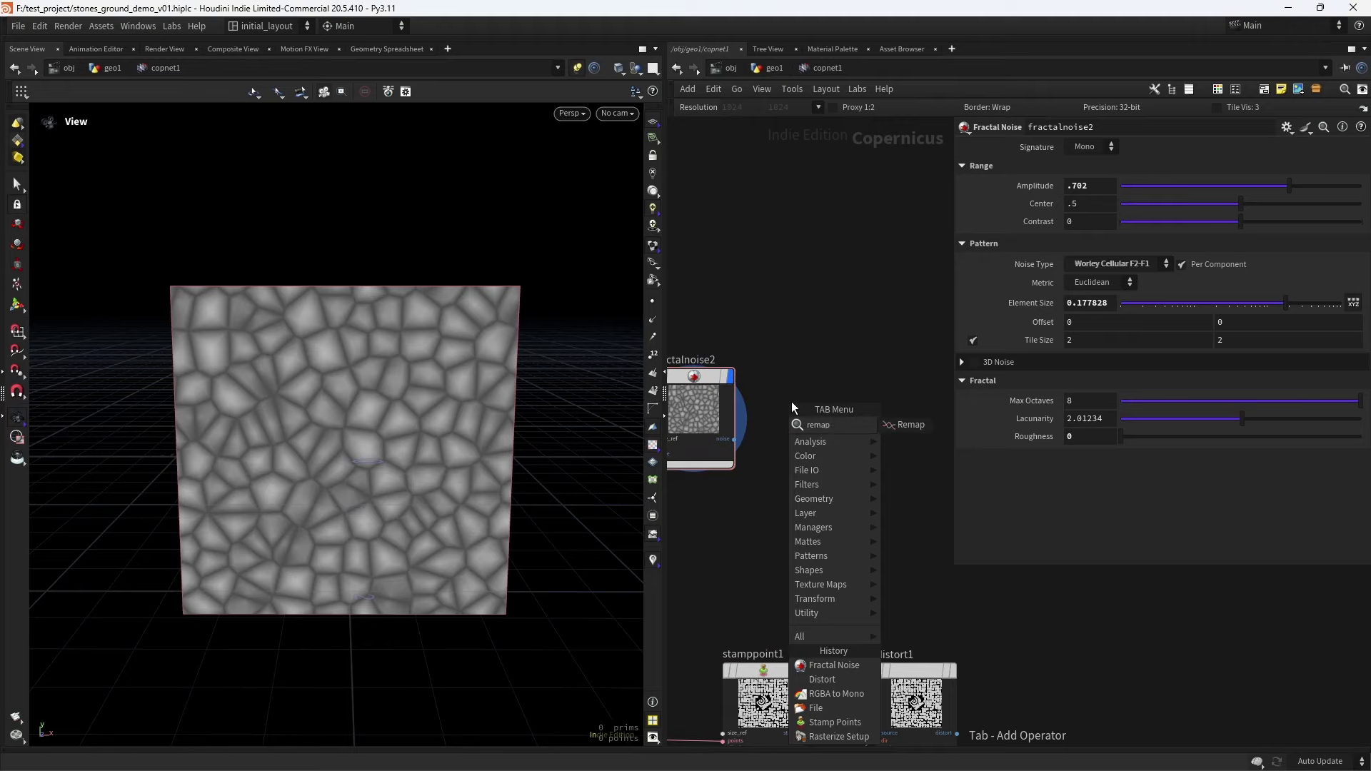
{"action": "key", "text": "Return"}
{"action": "left_click_drag", "start_coordinate": [785, 404], "coordinate": [829, 393]}
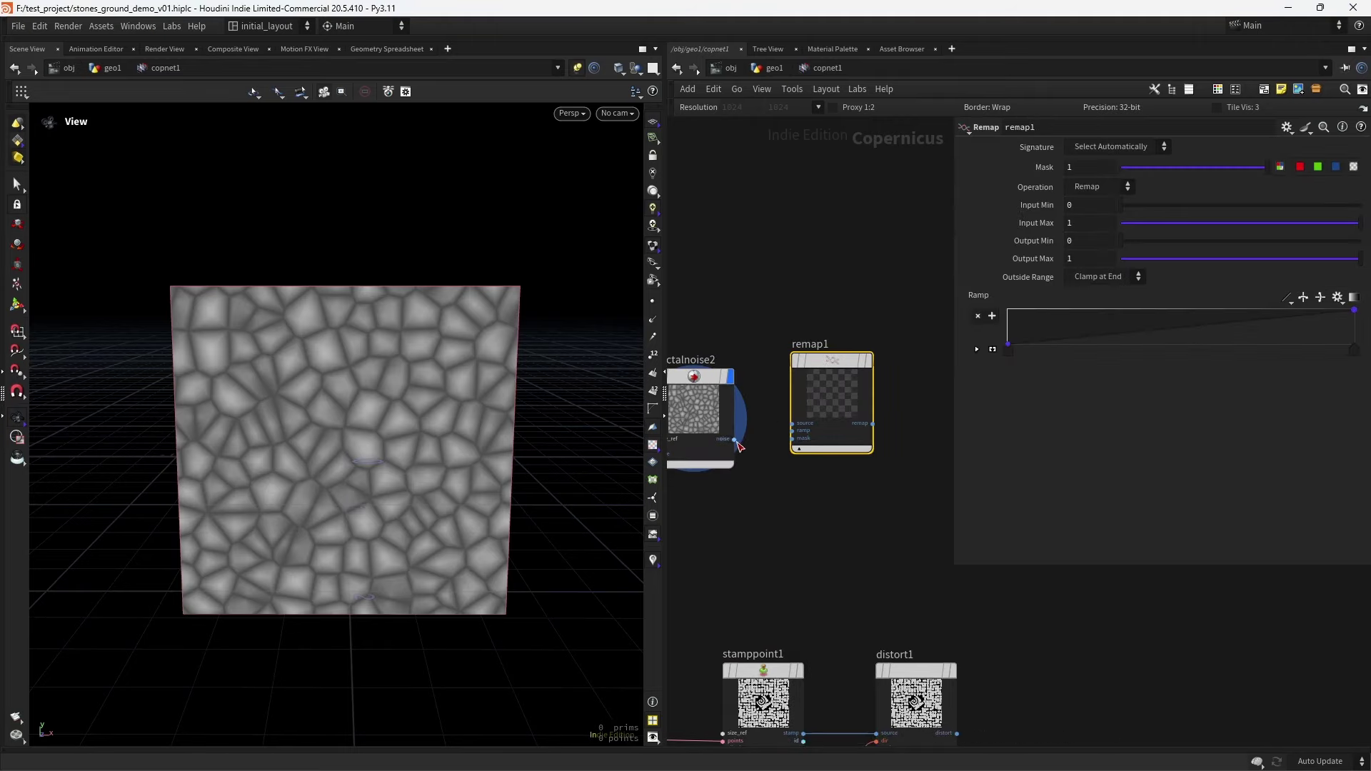
{"action": "key", "text": "l"}
{"action": "mouse_move", "coordinate": [782, 395]}
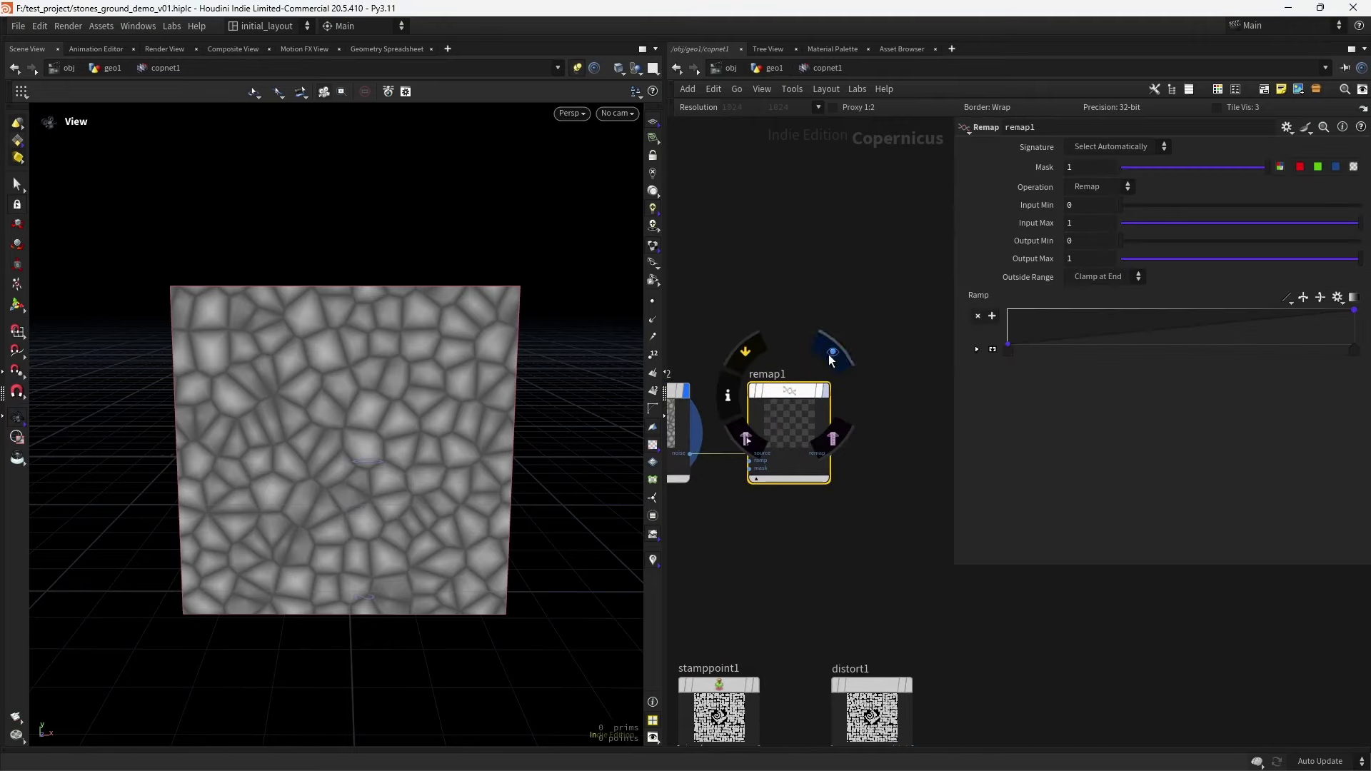
{"action": "left_click_drag", "start_coordinate": [1122, 206], "coordinate": [1168, 237]}
{"action": "scroll", "coordinate": [808, 543], "scroll_direction": "down", "scroll_amount": 2}
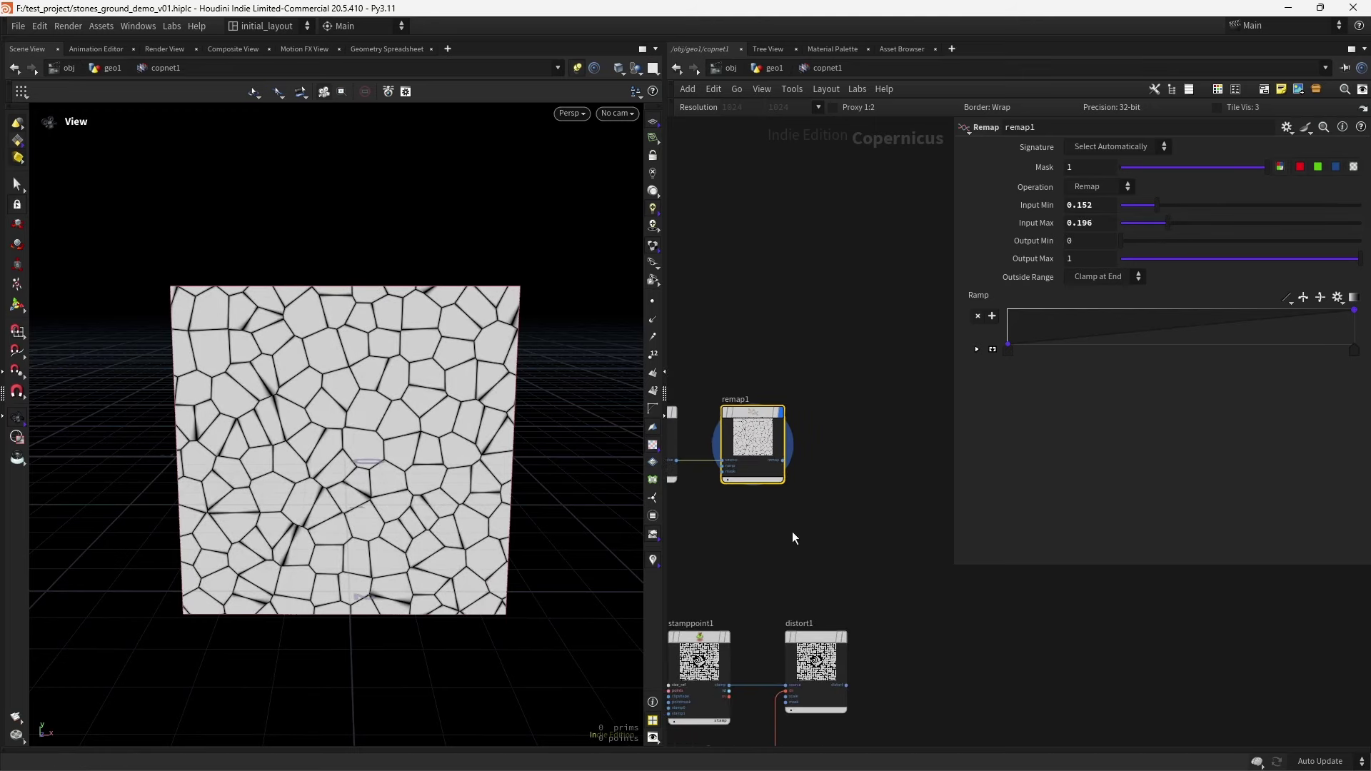
{"action": "mouse_move", "coordinate": [674, 425]}
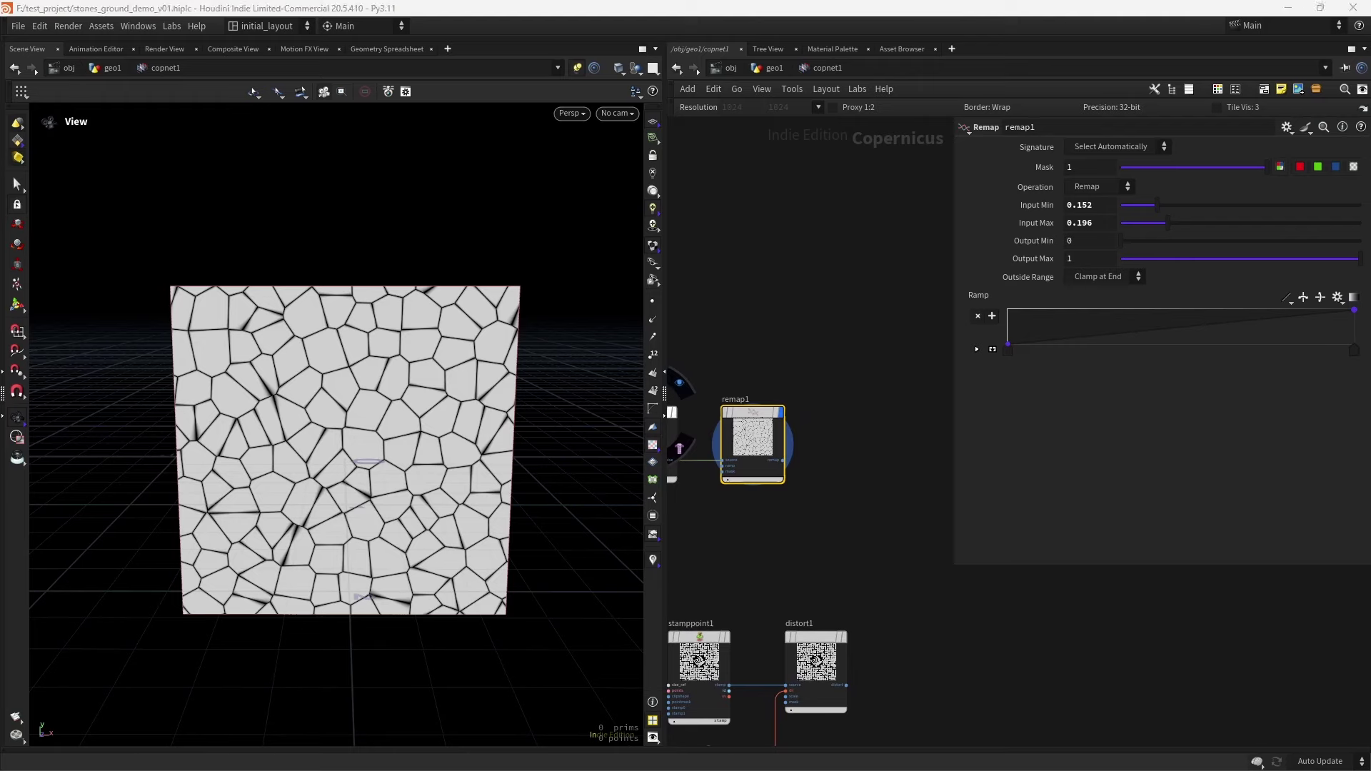
{"action": "scroll", "coordinate": [887, 550], "scroll_direction": "down", "scroll_amount": 5}
{"action": "left_click_drag", "start_coordinate": [881, 686], "coordinate": [812, 521]}
Paste copies of distort1 and fractalnoise1, feed remap1 into distort2, and display distort2
{"action": "key", "text": "ctrl+c"}
{"action": "key", "text": "ctrl+v"}
{"action": "middle_click_drag", "start_coordinate": [893, 314], "coordinate": [868, 406]}
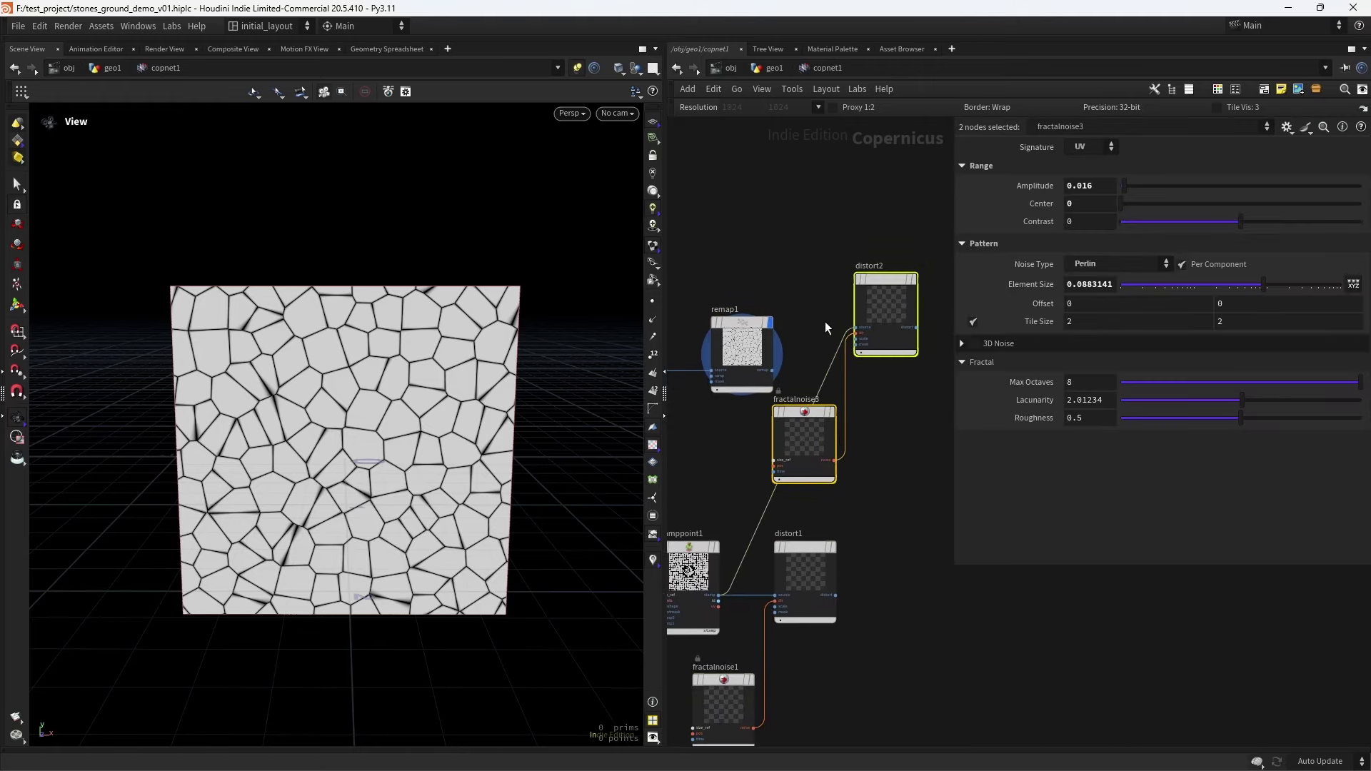
{"action": "scroll", "coordinate": [801, 381], "scroll_direction": "up", "scroll_amount": 2}
{"action": "left_click", "coordinate": [756, 385]}
{"action": "left_click", "coordinate": [872, 324]}
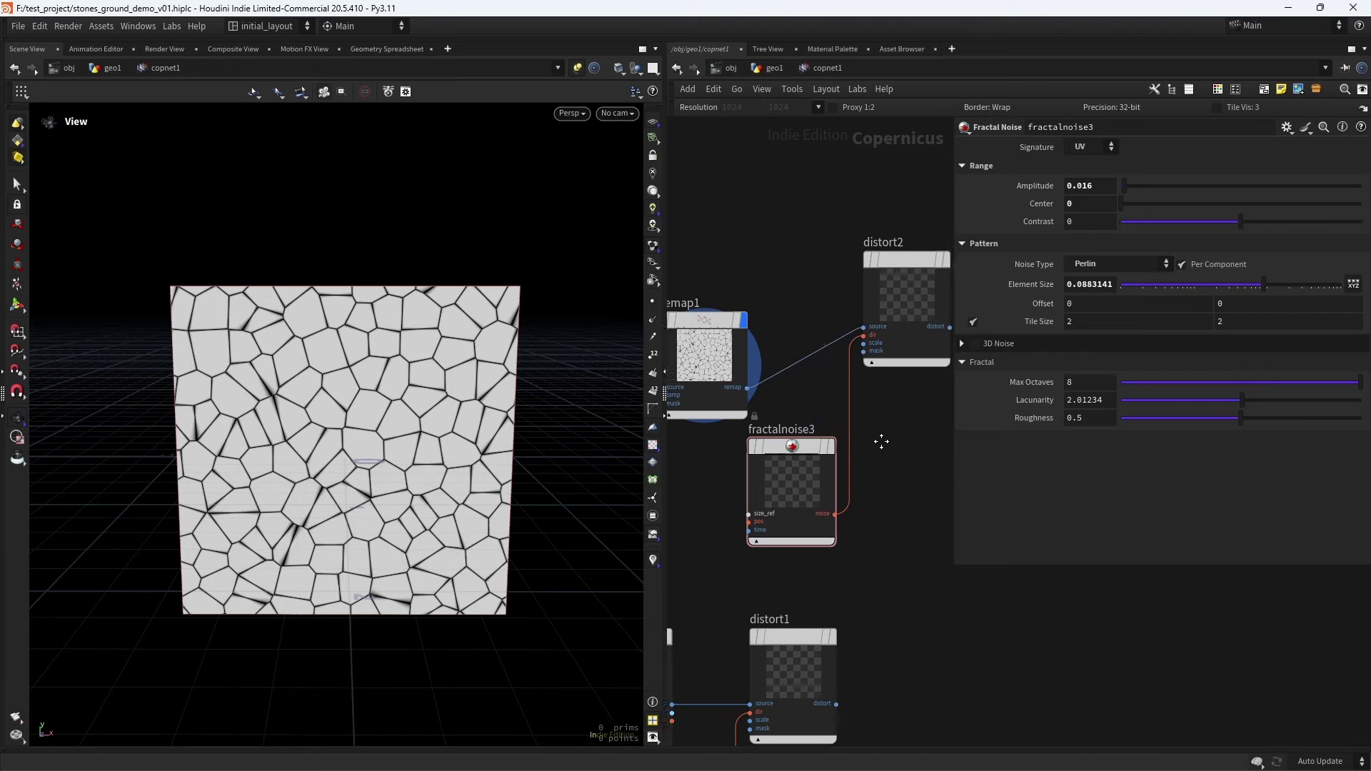
{"action": "middle_click_drag", "start_coordinate": [919, 290], "coordinate": [861, 359]}
{"action": "left_click_drag", "start_coordinate": [862, 359], "coordinate": [866, 407]}
{"action": "left_click_drag", "start_coordinate": [742, 546], "coordinate": [731, 557]}
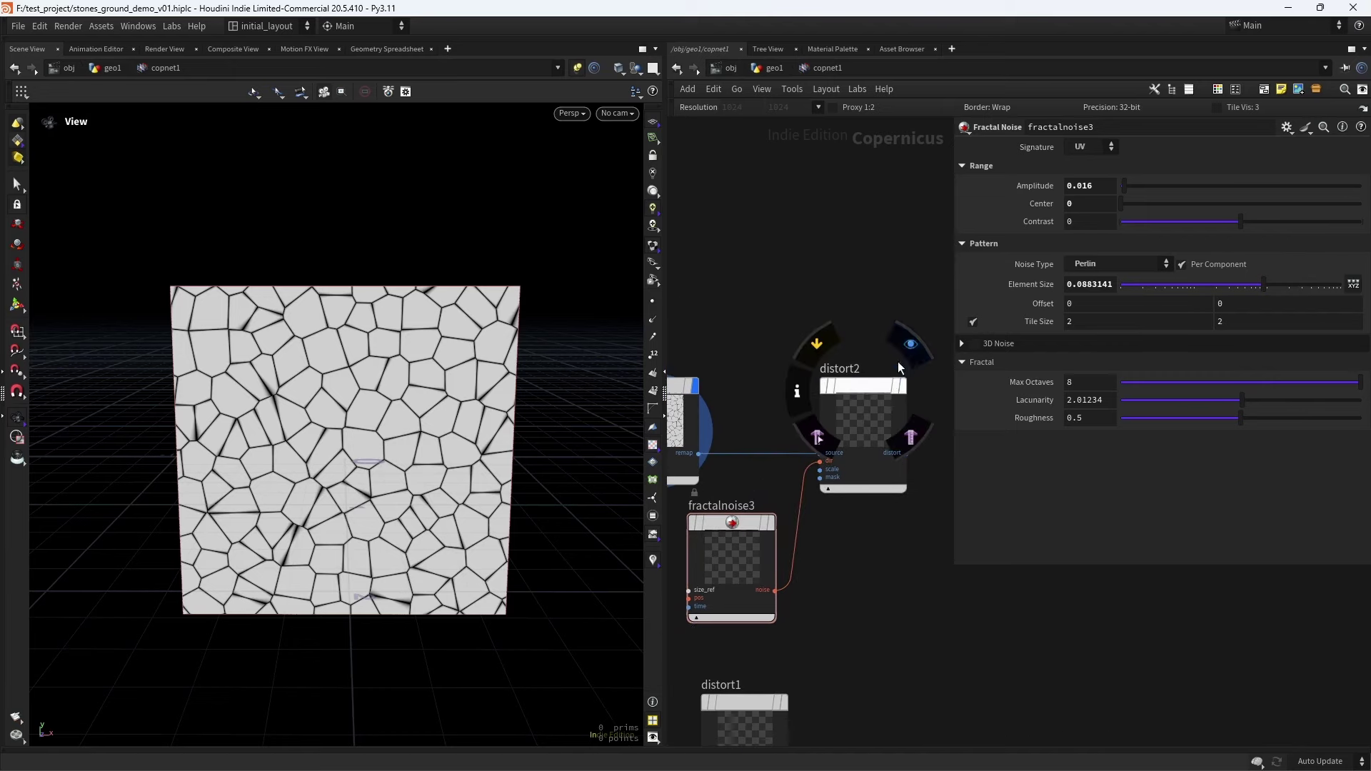
{"action": "left_click", "coordinate": [901, 349]}
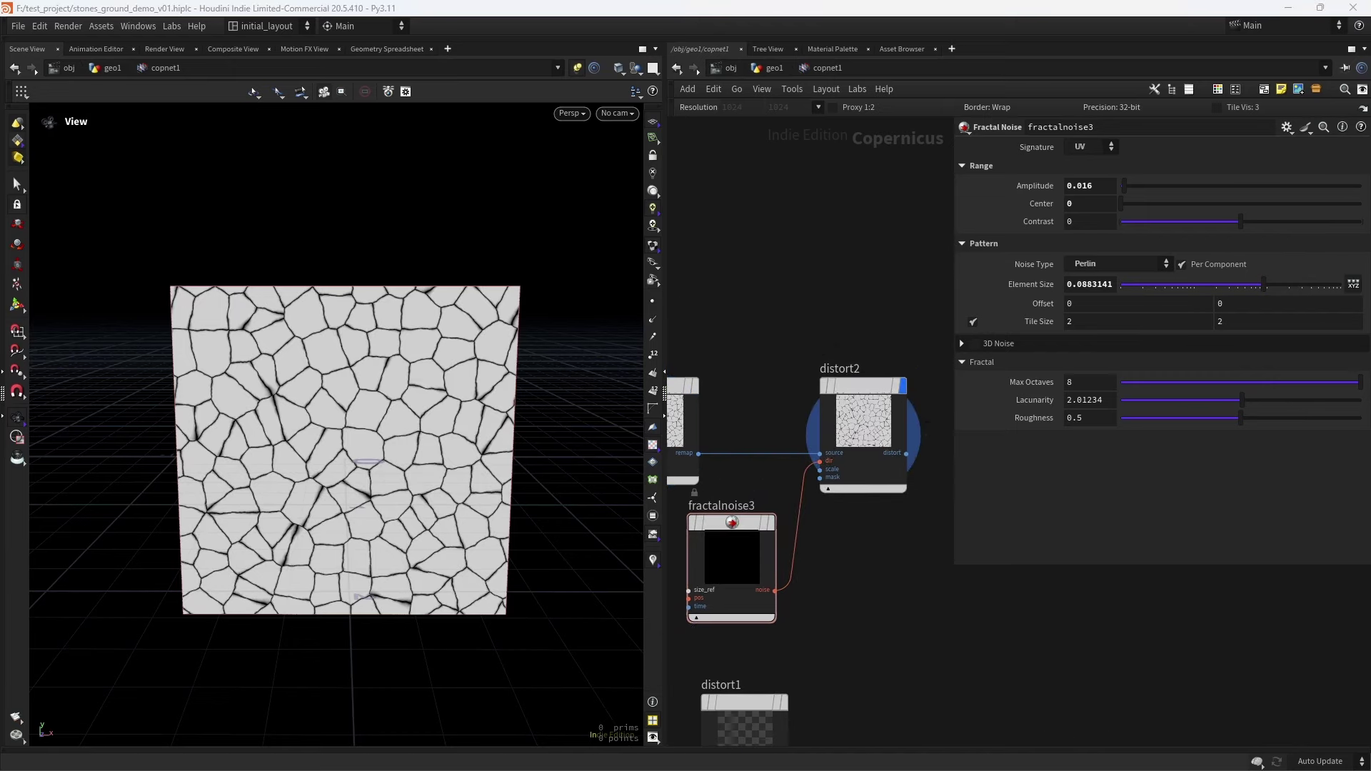
Set fractalnoise3 to Amplitude 0.187 and Element Size 0.238
{"action": "left_click", "coordinate": [1013, 266]}
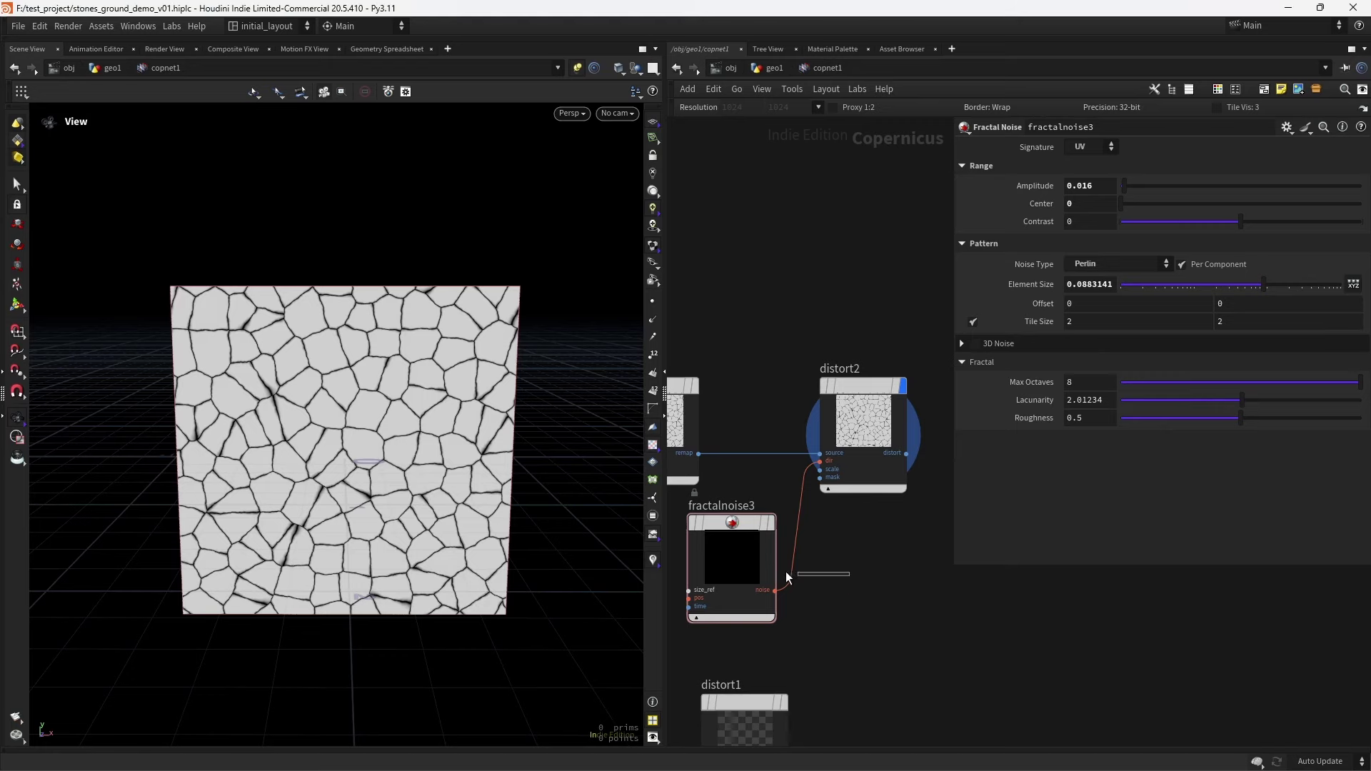
{"action": "double_click", "coordinate": [1089, 186]}
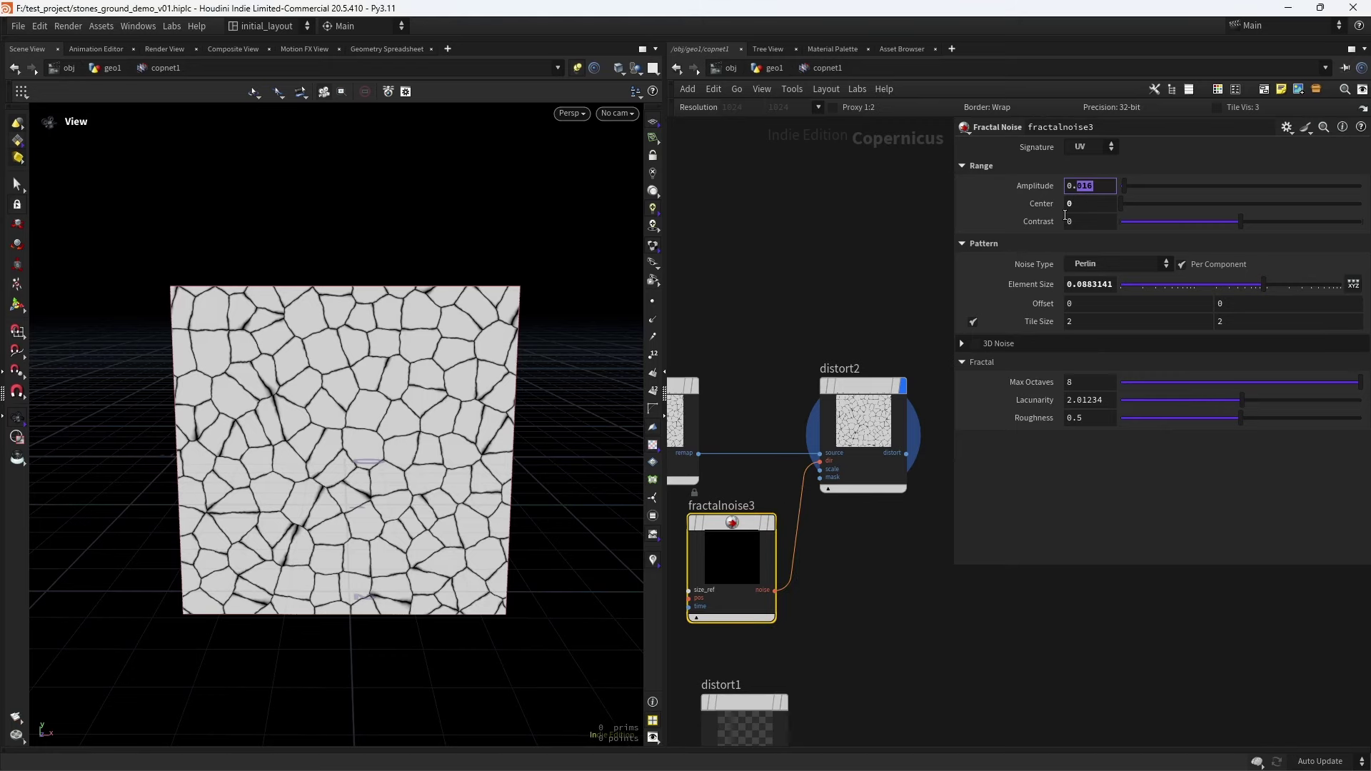
{"action": "type", "text": "0.187"}
{"action": "key", "text": "Return"}
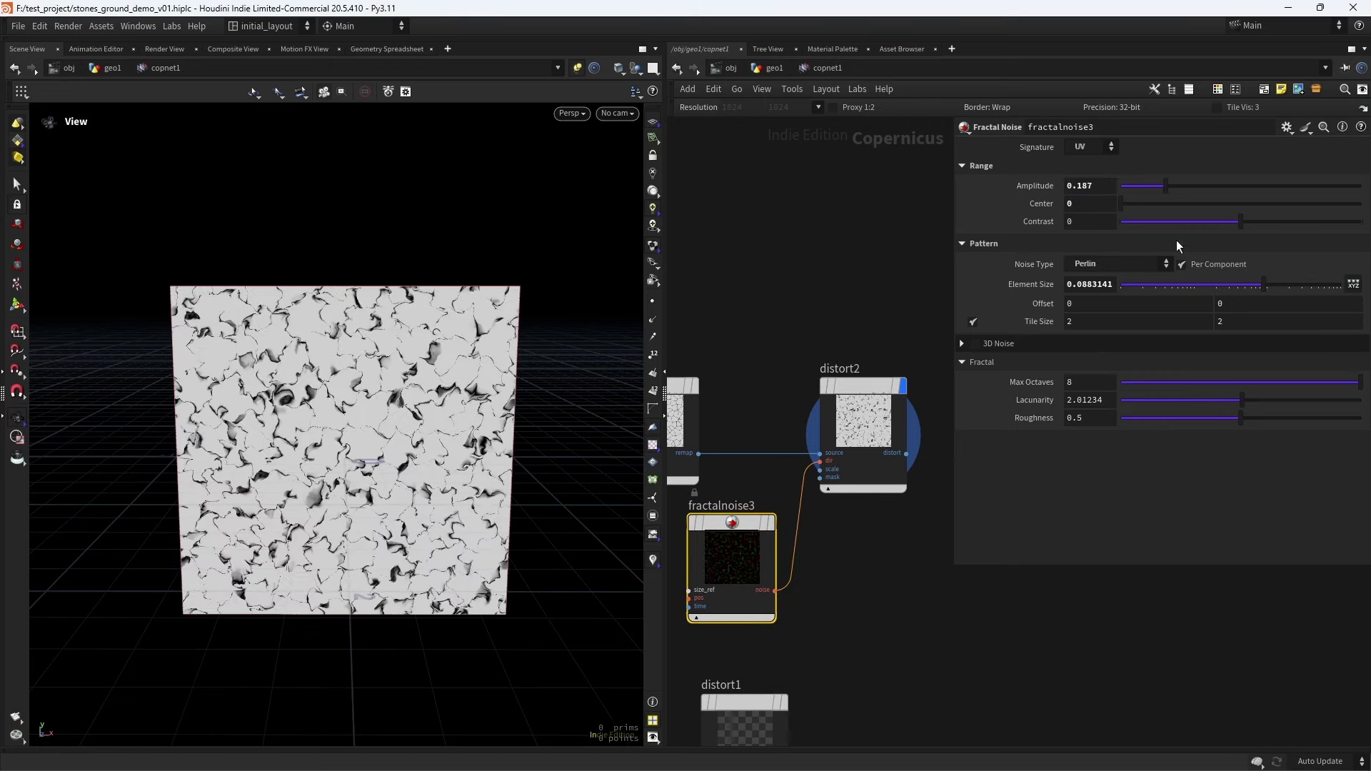
{"action": "left_click_drag", "start_coordinate": [1258, 289], "coordinate": [1298, 287]}
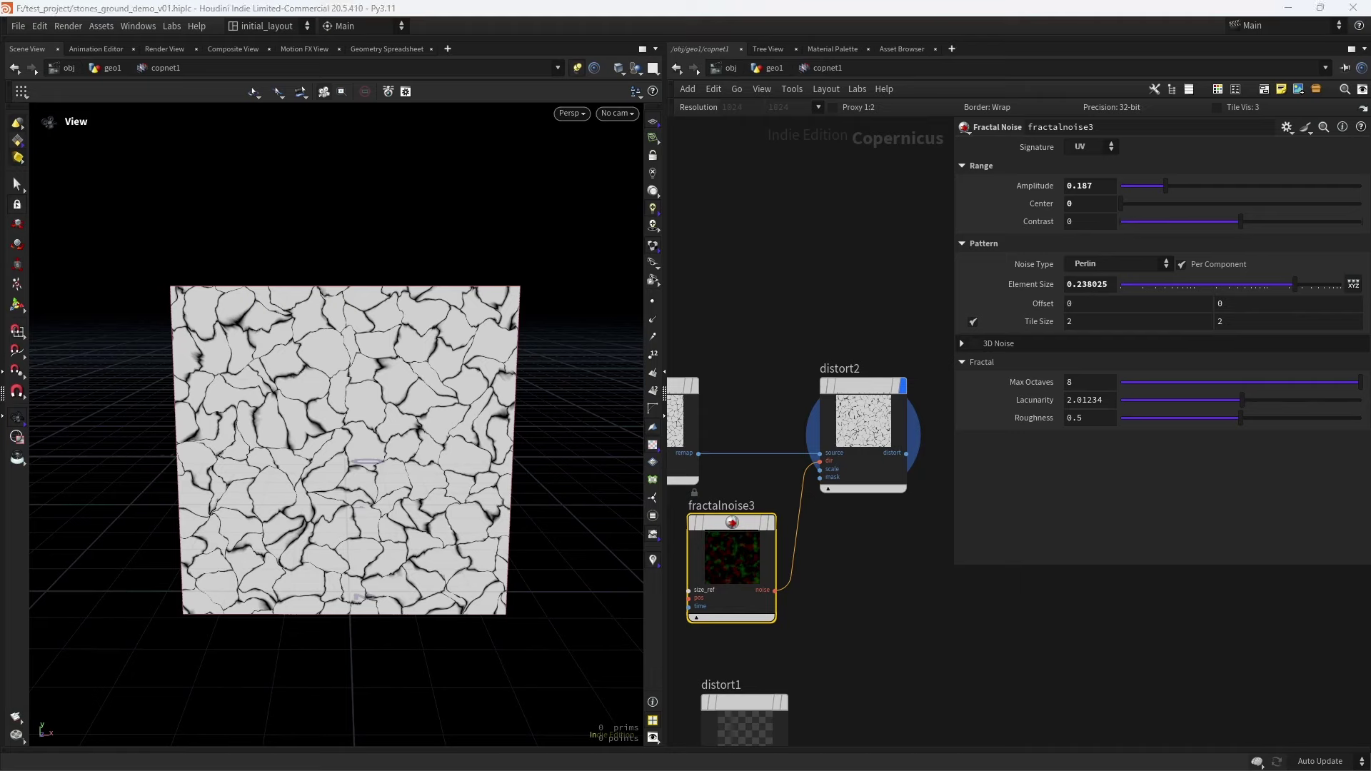
Add a Minimum blend node, minimum1, and connect distort2's warped cracks into it
{"action": "scroll", "coordinate": [879, 528], "scroll_direction": "down", "scroll_amount": 5}
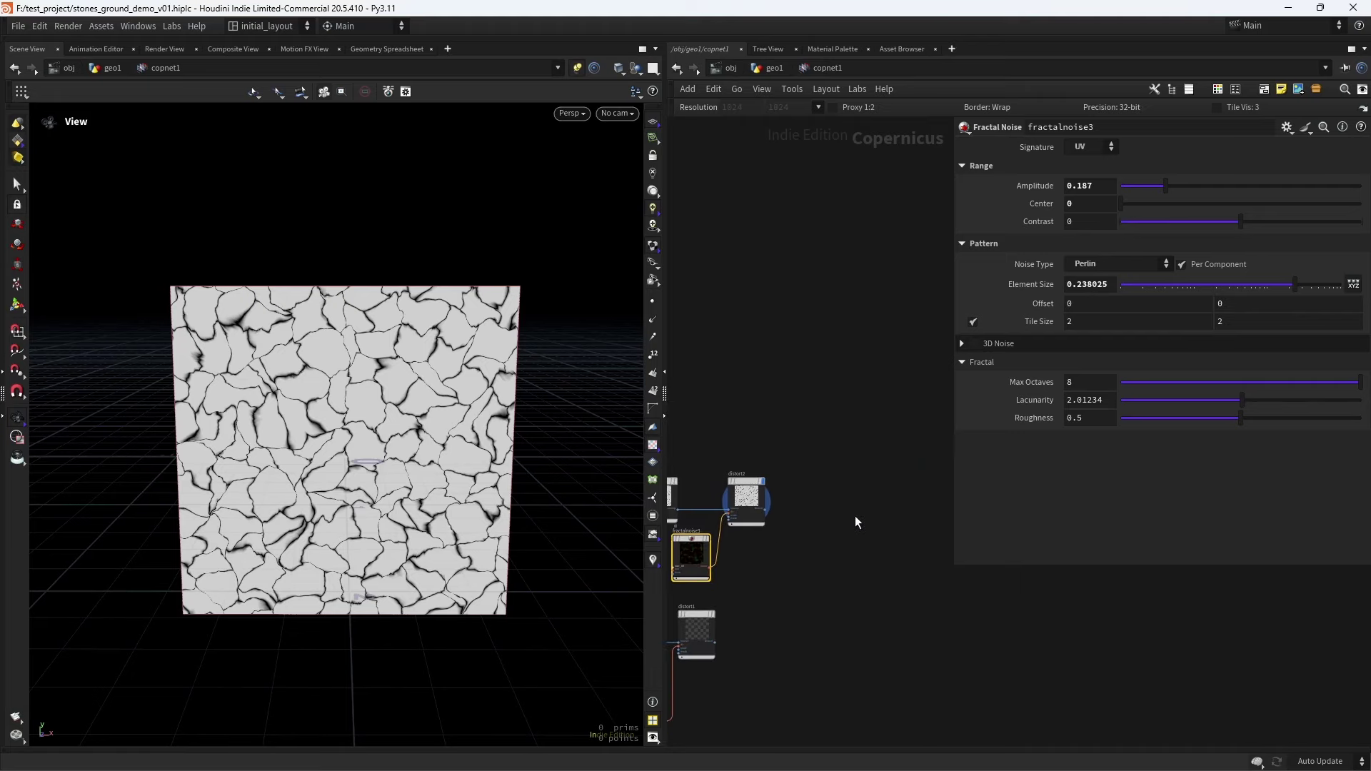
{"action": "key", "text": "Tab"}
{"action": "type", "text": "min"}
{"action": "key", "text": "Return"}
{"action": "left_click", "coordinate": [829, 491]}
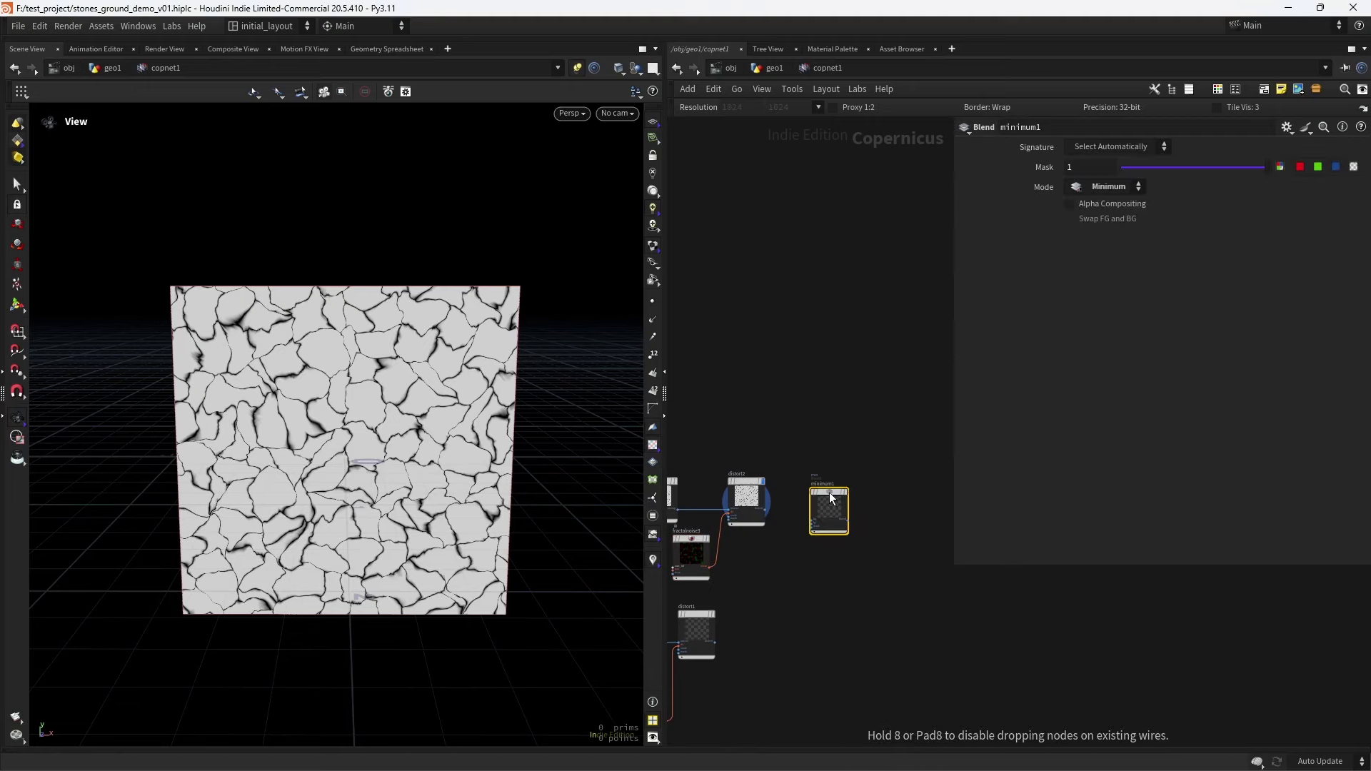
{"action": "scroll", "coordinate": [770, 559], "scroll_direction": "up", "scroll_amount": 3}
{"action": "scroll", "coordinate": [806, 533], "scroll_direction": "up", "scroll_amount": 3}
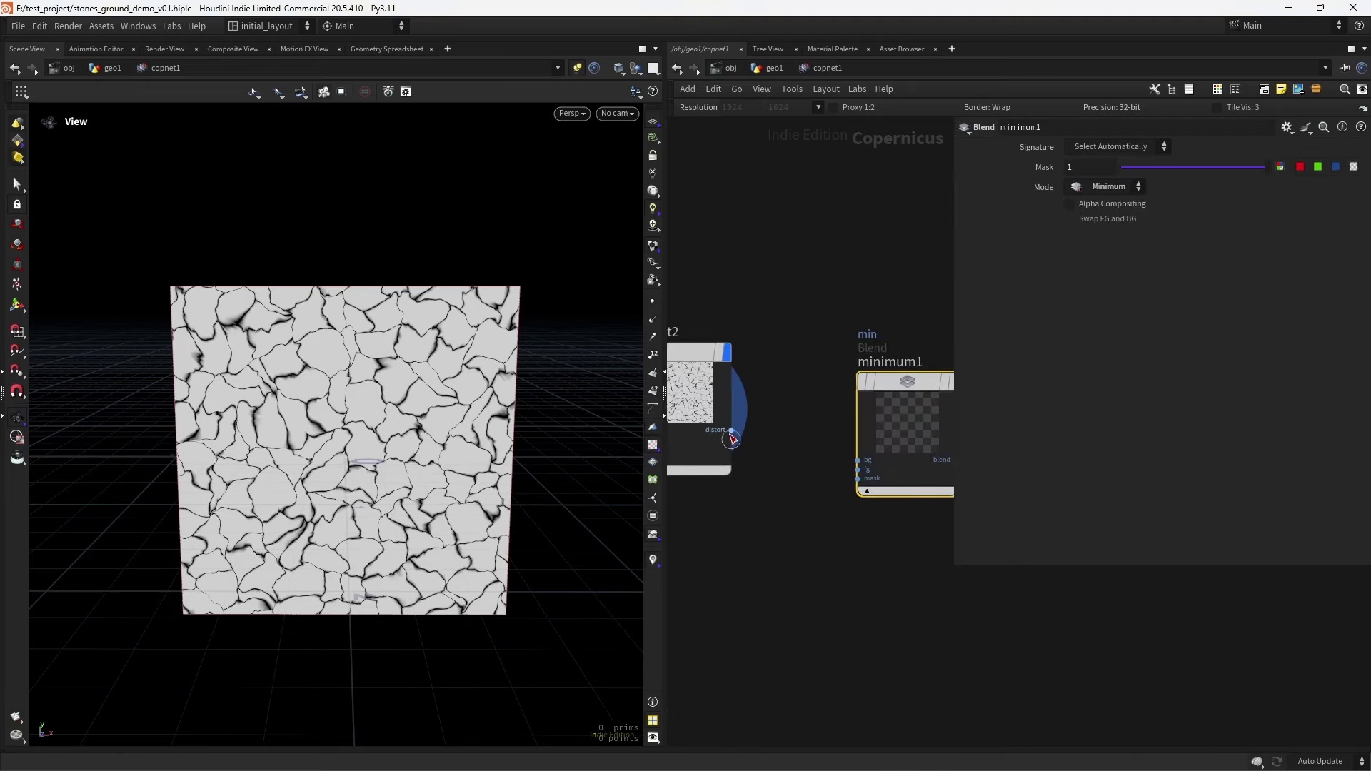
{"action": "left_click", "coordinate": [731, 433]}
{"action": "left_click", "coordinate": [857, 460]}
Plug distort1 into minimum1's background input, inspect the result in 3D, and save
{"action": "middle_click_drag", "start_coordinate": [710, 569], "coordinate": [790, 456]}
{"action": "left_click", "coordinate": [764, 585]}
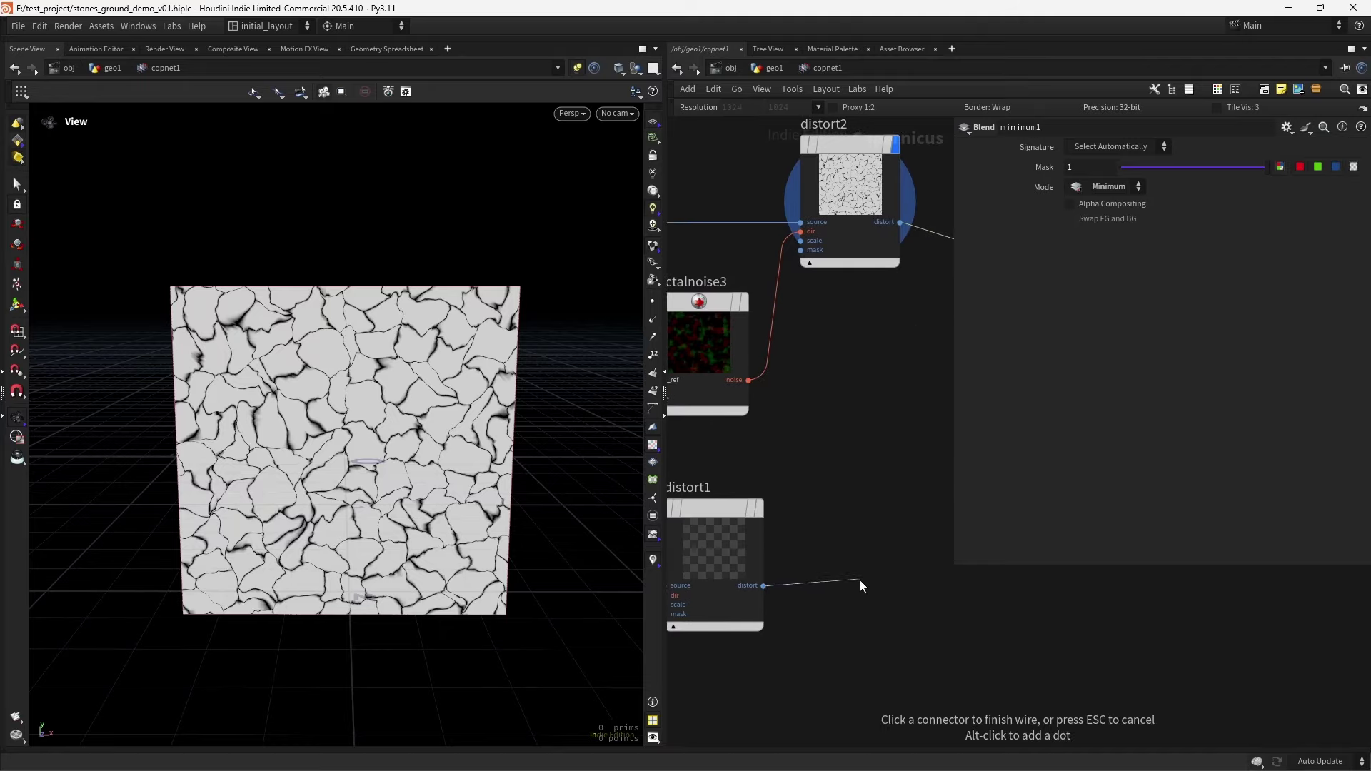
{"action": "middle_click_drag", "start_coordinate": [897, 447], "coordinate": [690, 636]}
{"action": "left_click", "coordinate": [820, 441]}
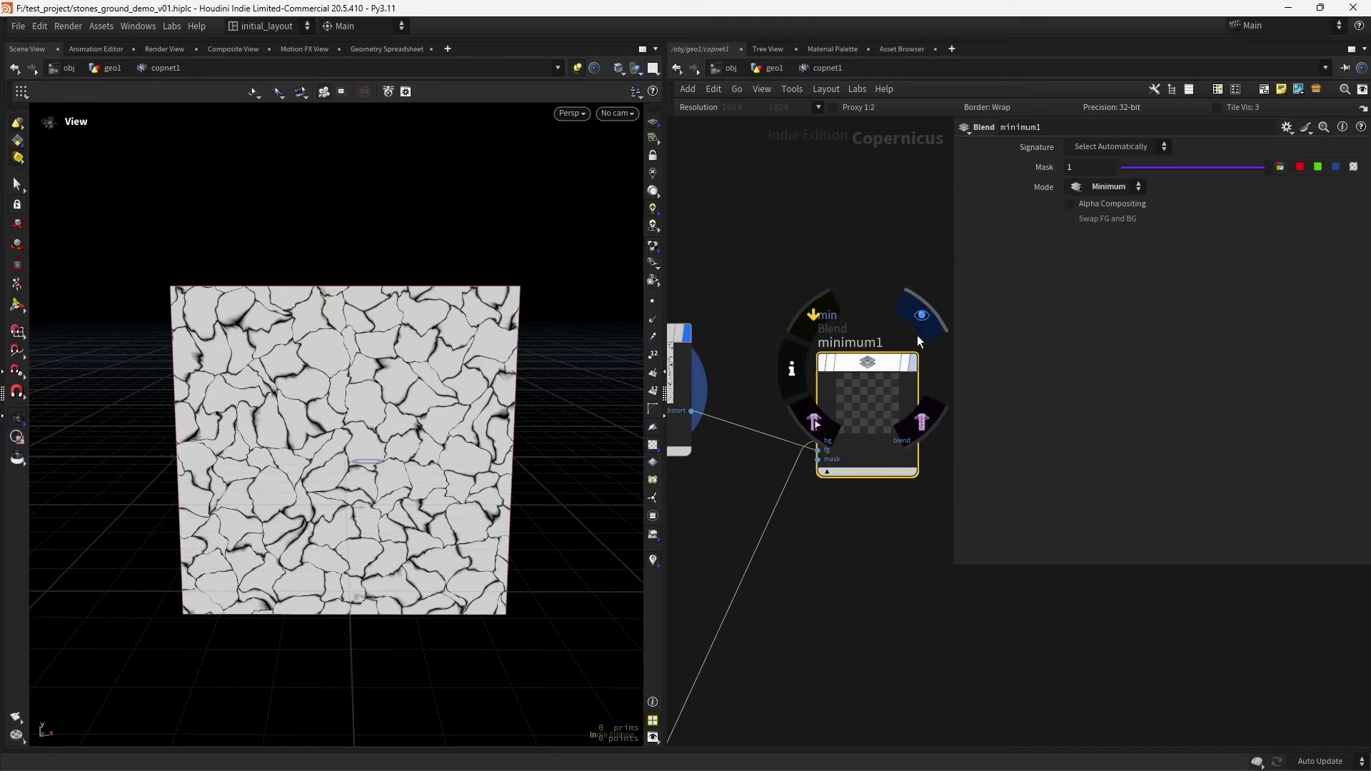
{"action": "scroll", "coordinate": [463, 479], "scroll_direction": "up", "scroll_amount": 2}
{"action": "left_click_drag", "start_coordinate": [463, 480], "coordinate": [465, 522]}
{"action": "key", "text": "ctrl+s"}
{"action": "scroll", "coordinate": [464, 507], "scroll_direction": "down", "scroll_amount": 2}
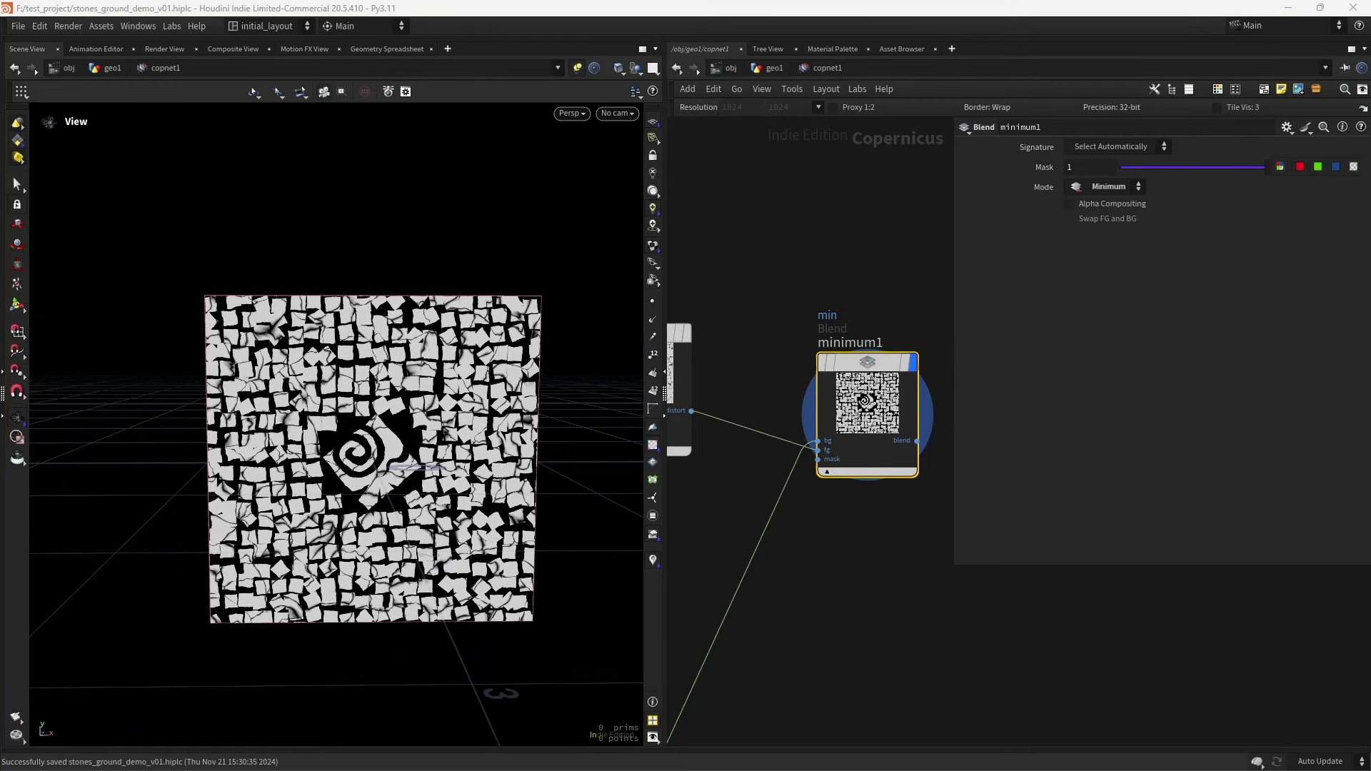
{"action": "middle_click_drag", "start_coordinate": [893, 559], "coordinate": [812, 569]}
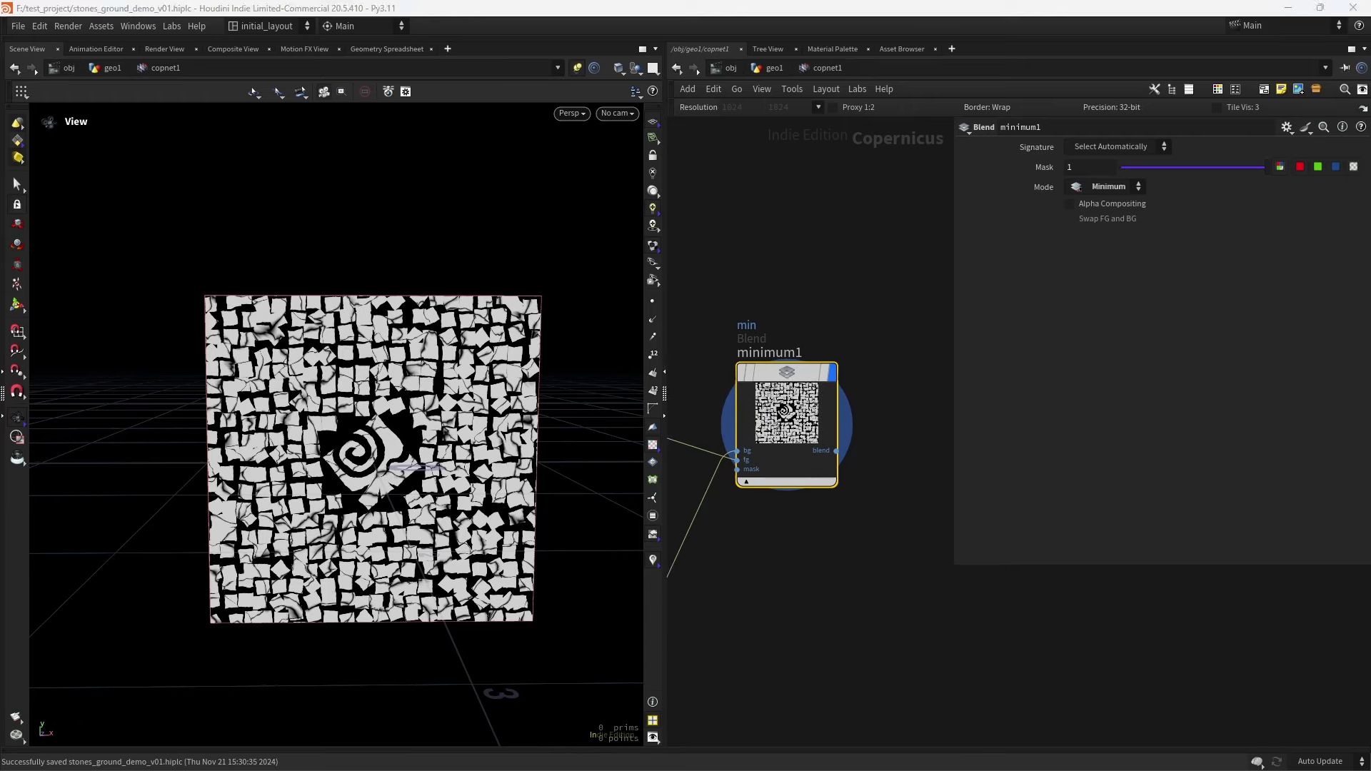
{"action": "scroll", "coordinate": [877, 478], "scroll_direction": "down", "scroll_amount": 3}
{"action": "scroll", "coordinate": [877, 478], "scroll_direction": "down", "scroll_amount": 3}
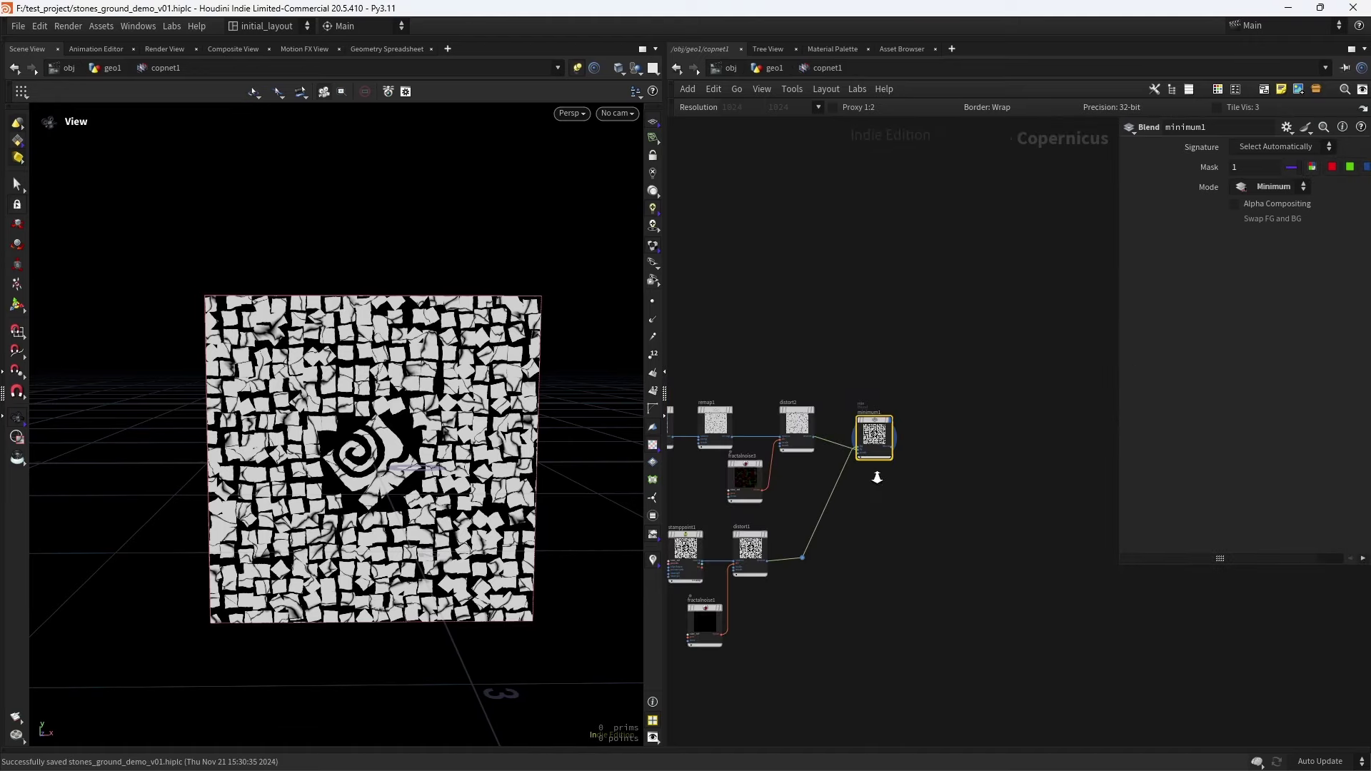
Add segmentbyconnectivity1 fed by minimum1's blend and display its per-stone ids
{"action": "key", "text": "Tab"}
{"action": "type", "text": "seg"}
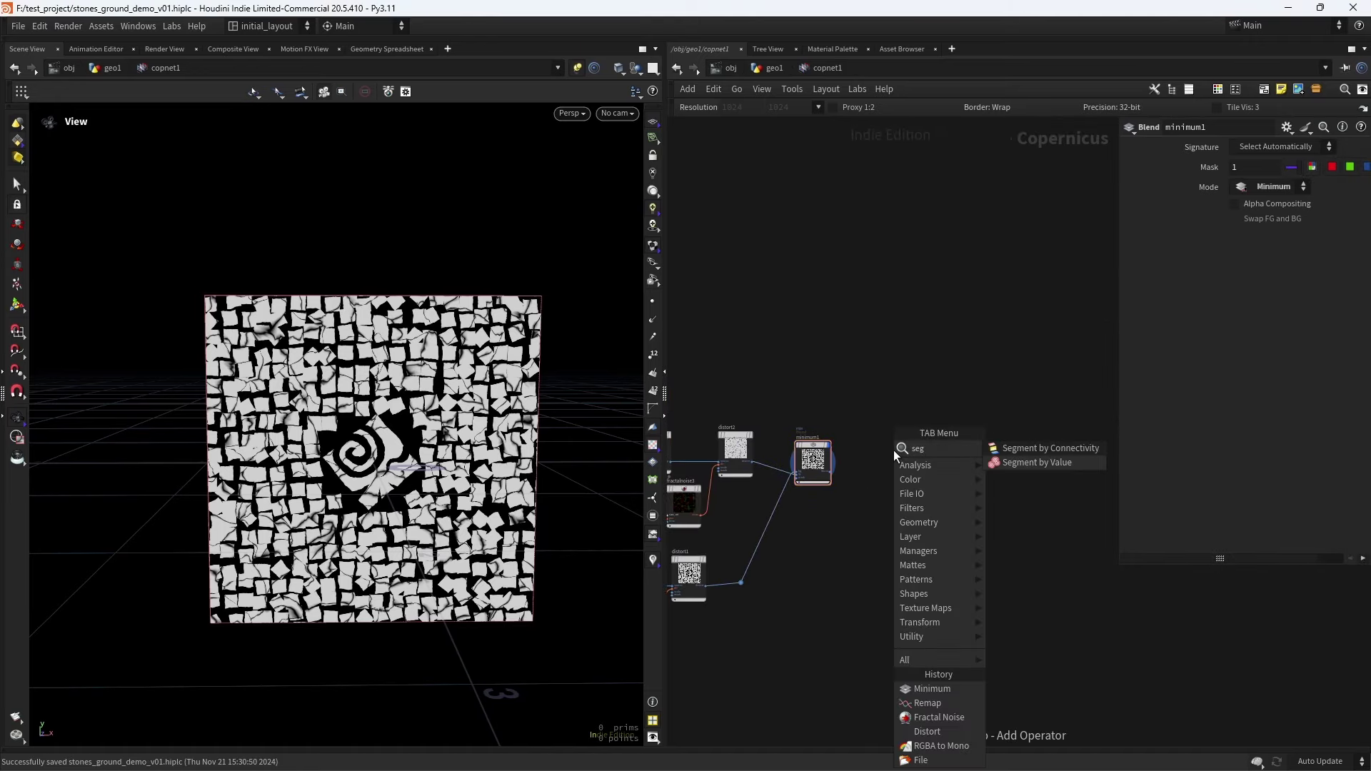
{"action": "key", "text": "Return"}
{"action": "left_click", "coordinate": [894, 450]}
{"action": "scroll", "coordinate": [874, 520], "scroll_direction": "up", "scroll_amount": 5}
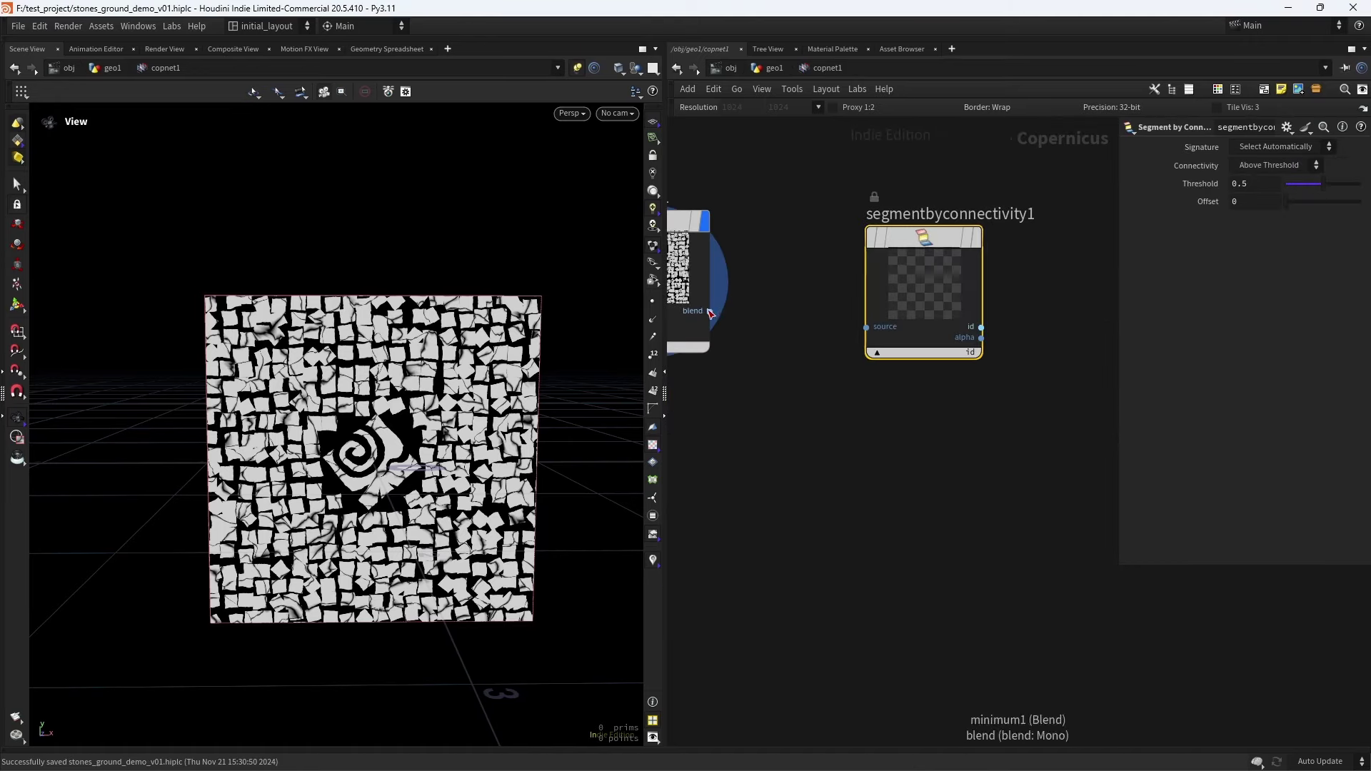
{"action": "left_click_drag", "start_coordinate": [710, 313], "coordinate": [867, 327]}
{"action": "key", "text": "f"}
{"action": "left_click", "coordinate": [918, 352]}
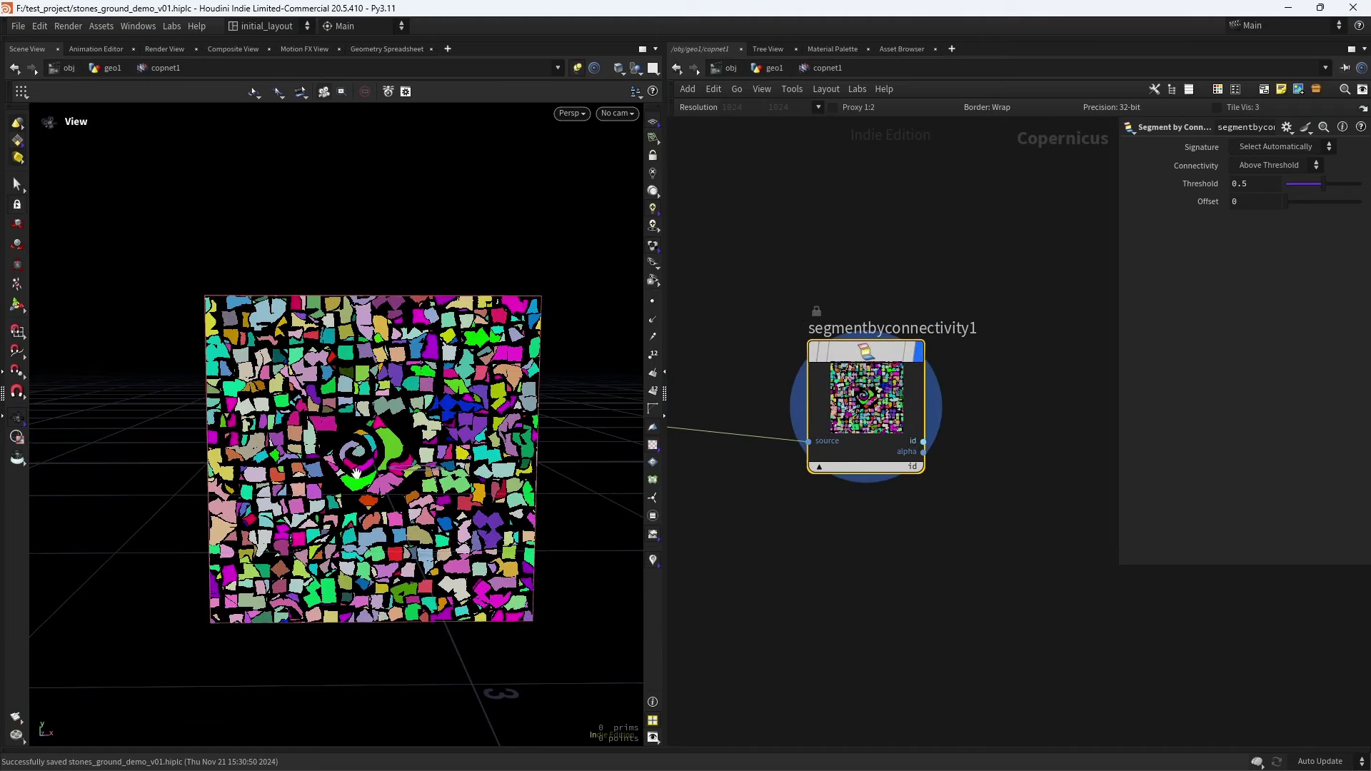
{"action": "scroll", "coordinate": [355, 471], "scroll_direction": "up", "scroll_amount": 3}
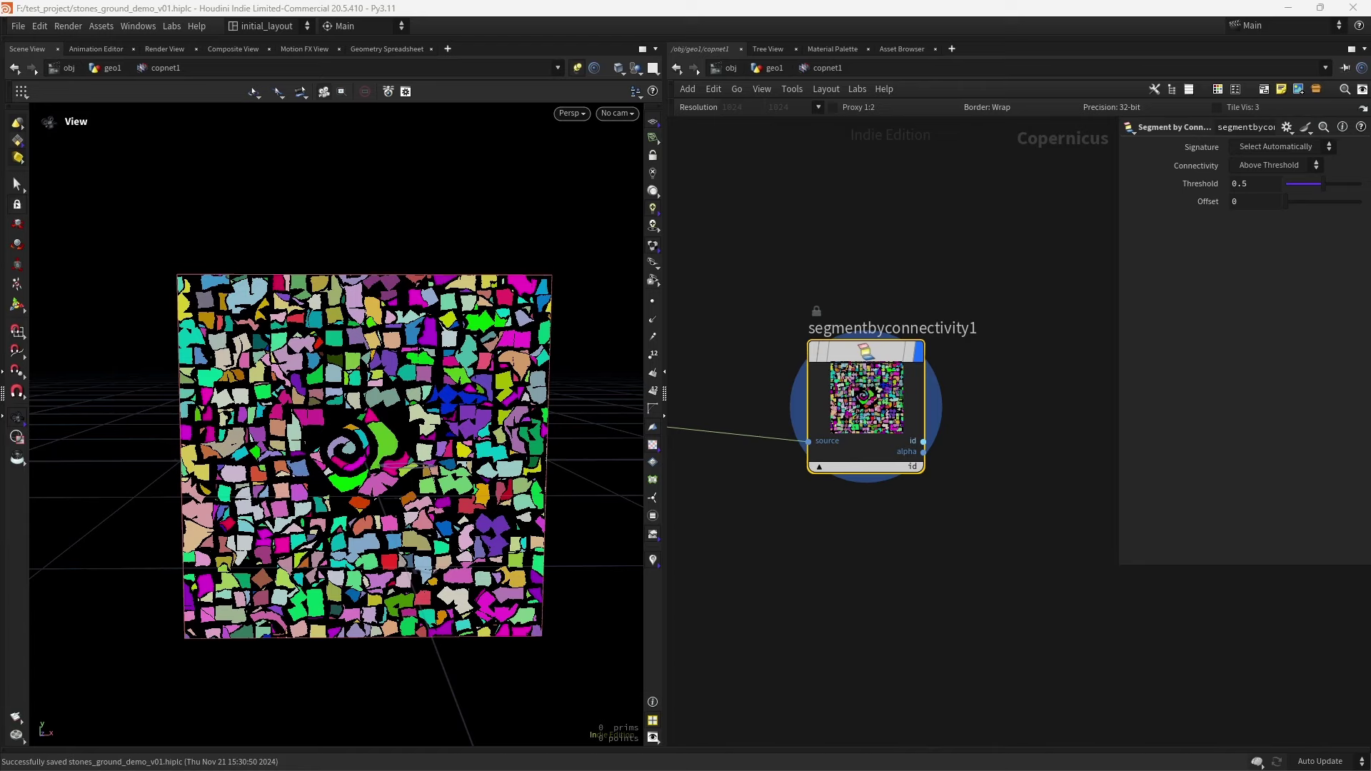
{"action": "middle_click_drag", "start_coordinate": [1017, 405], "coordinate": [880, 369]}
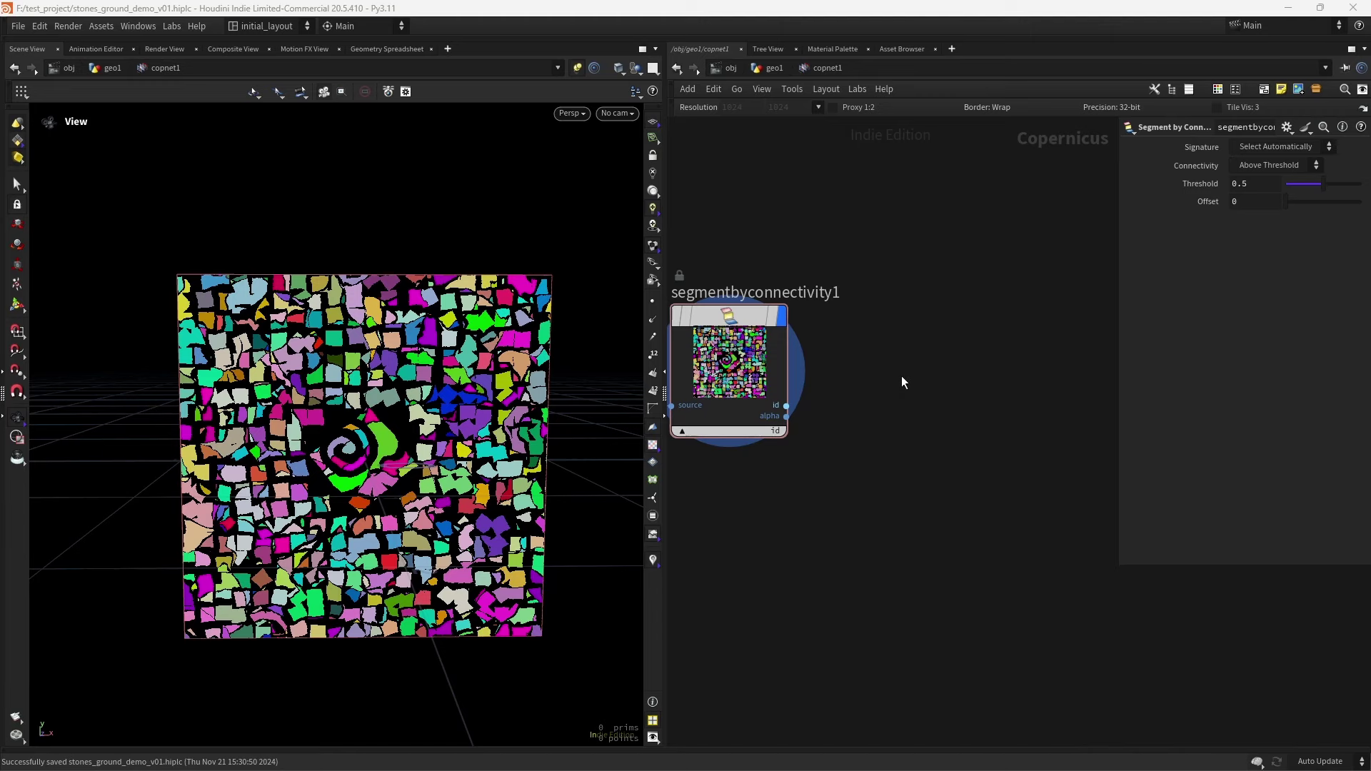
{"action": "middle_click_drag", "start_coordinate": [902, 369], "coordinate": [889, 354]}
{"action": "key", "text": "Tab"}
Add randommono1 seeded by the stone ids, with Zero Negative IDs on and seed 21
{"action": "type", "text": "ran"}
{"action": "key", "text": "Return"}
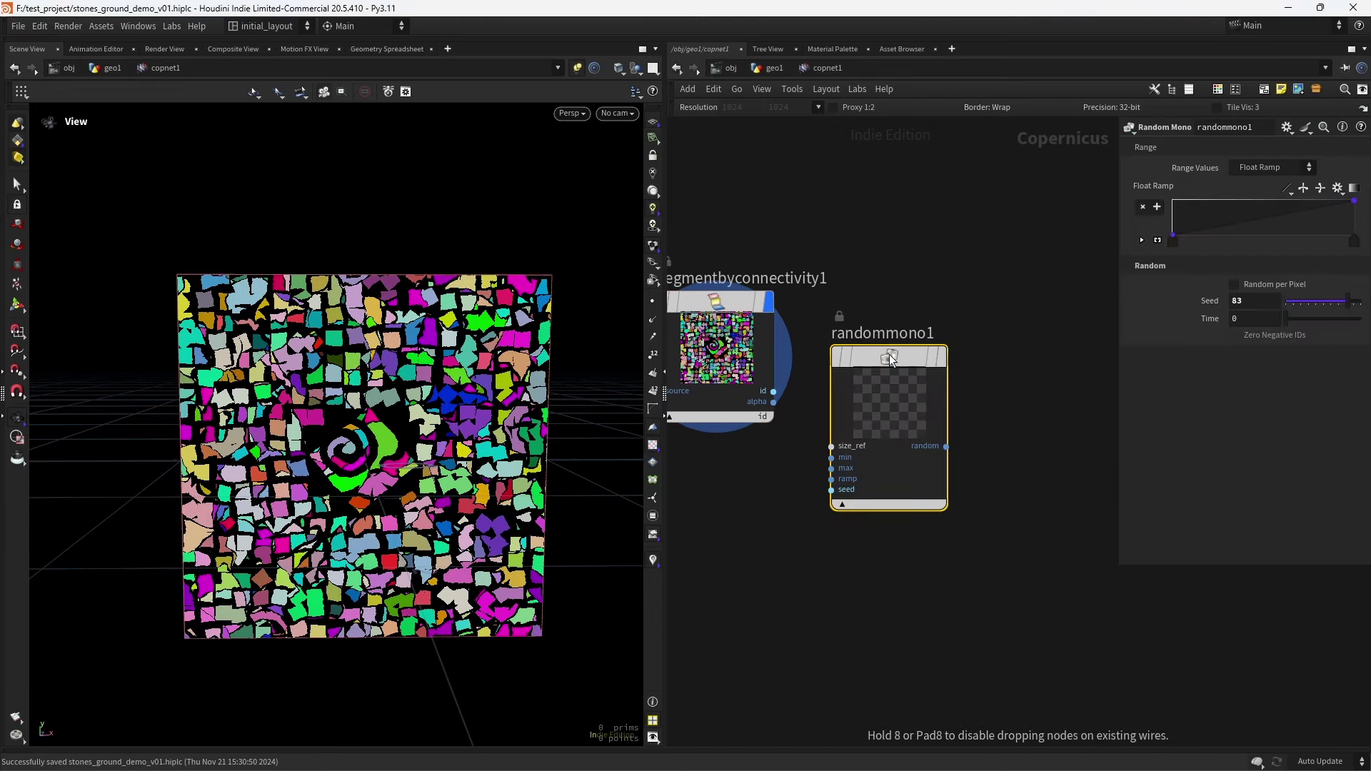
{"action": "left_click", "coordinate": [872, 354]}
{"action": "left_click", "coordinate": [773, 391]}
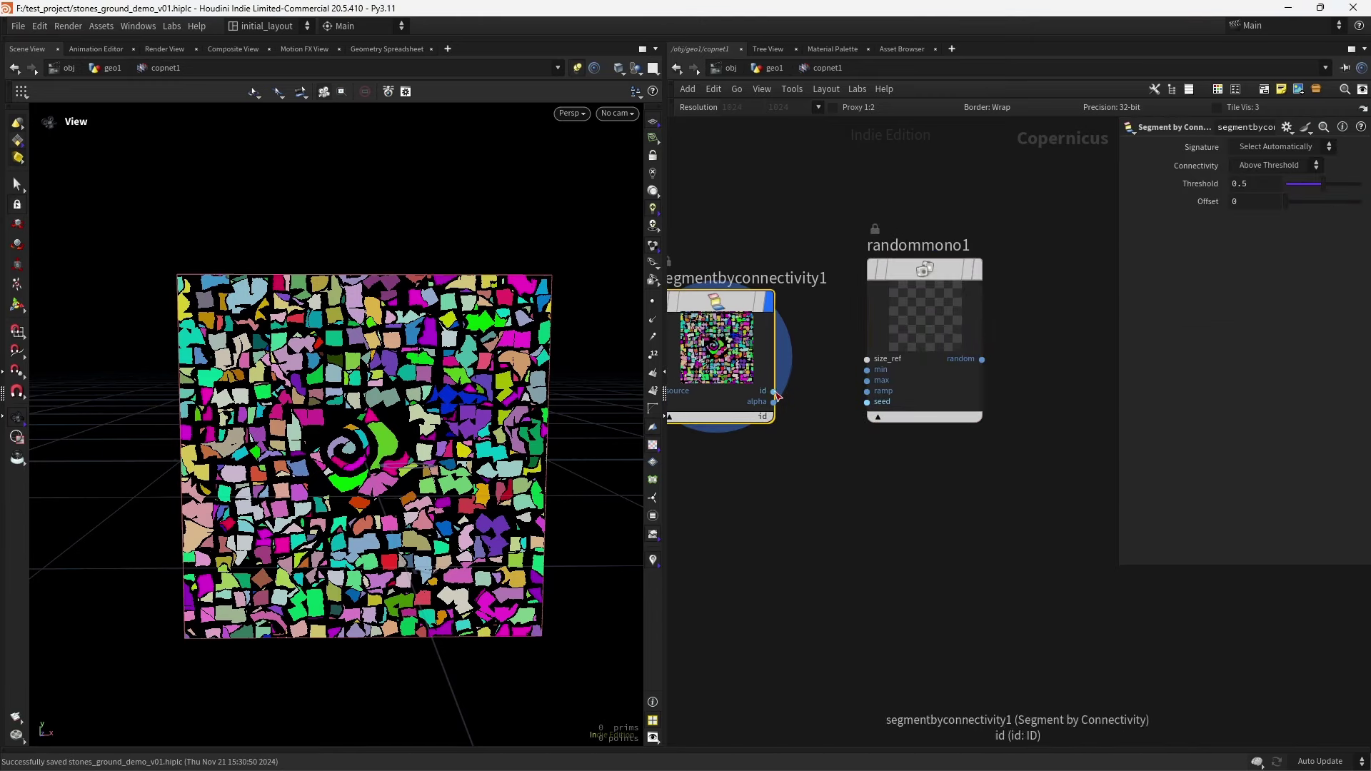
{"action": "left_click", "coordinate": [867, 402]}
{"action": "left_click", "coordinate": [929, 276]}
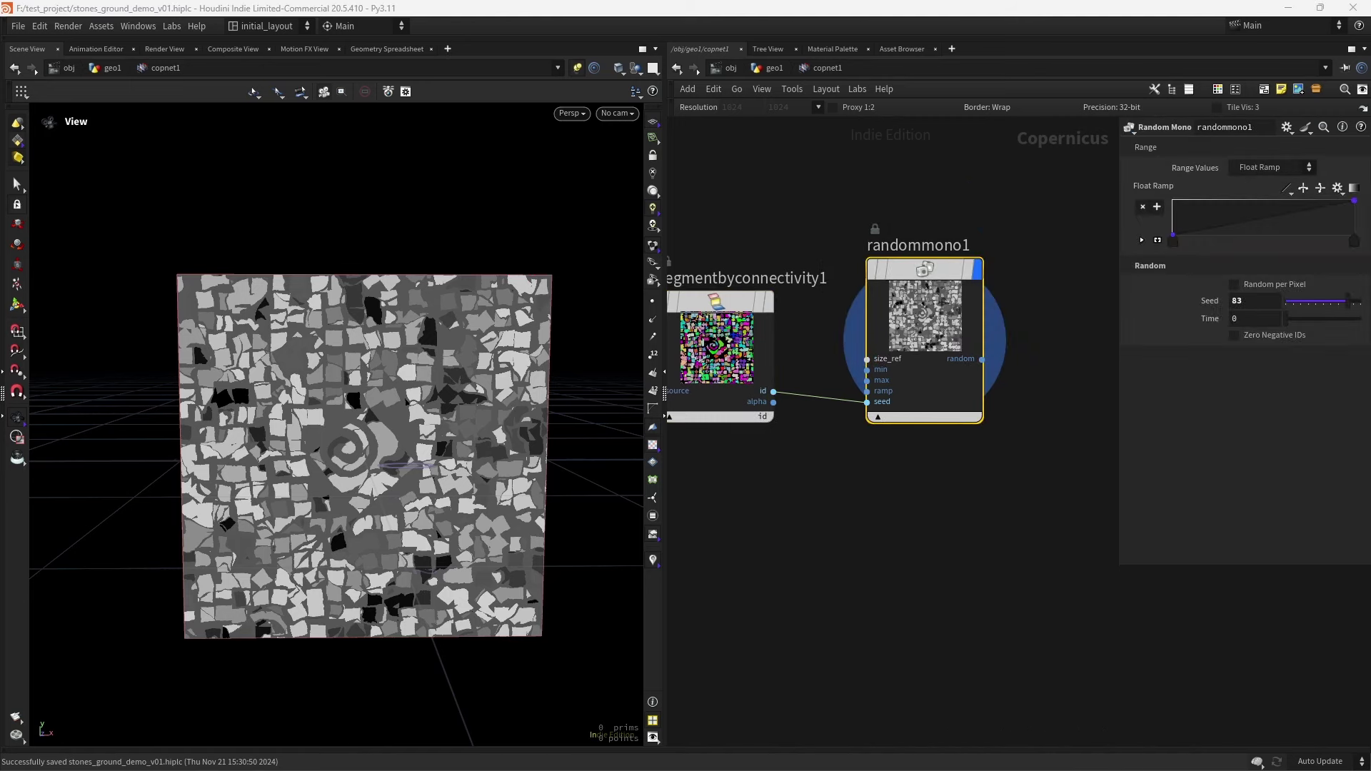
{"action": "left_click", "coordinate": [1292, 336]}
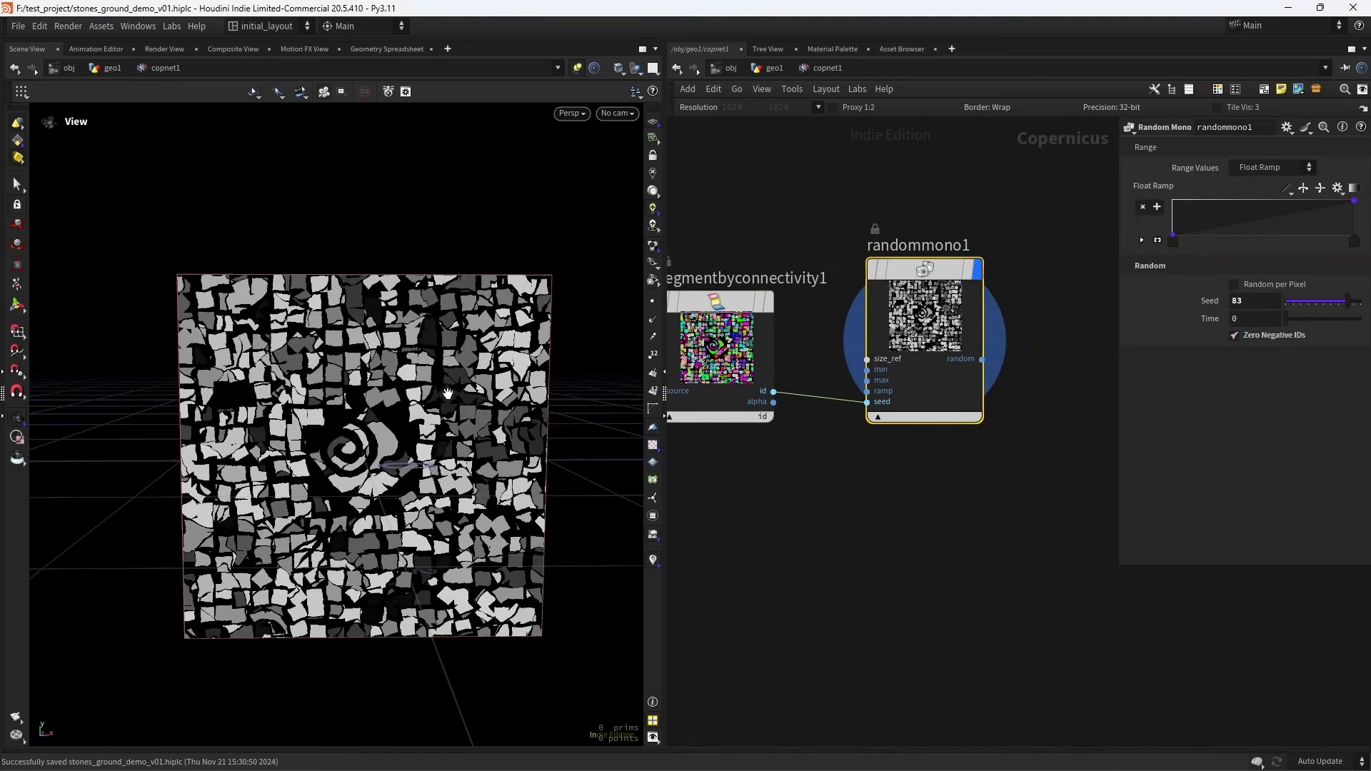
{"action": "type", "text": "21"}
{"action": "key", "text": "Return"}
{"action": "scroll", "coordinate": [433, 465], "scroll_direction": "down", "scroll_amount": 2}
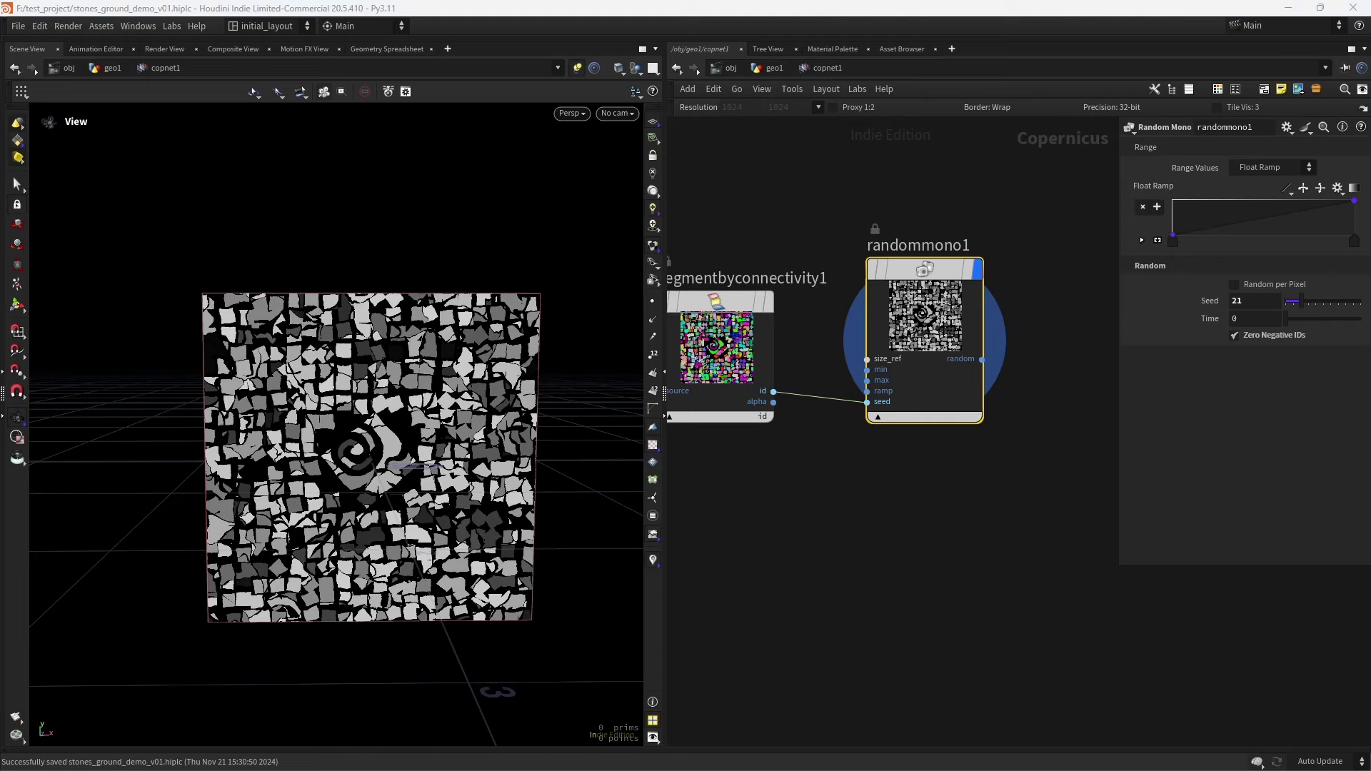
{"action": "scroll", "coordinate": [966, 412], "scroll_direction": "down", "scroll_amount": 6}
Duplicate it as randommono2, wire stamppoint1 into its seed input, and set seed 36
{"action": "left_click_drag", "start_coordinate": [939, 450], "coordinate": [711, 282], "text": "alt"}
{"action": "middle_click_drag", "start_coordinate": [717, 374], "coordinate": [911, 373]}
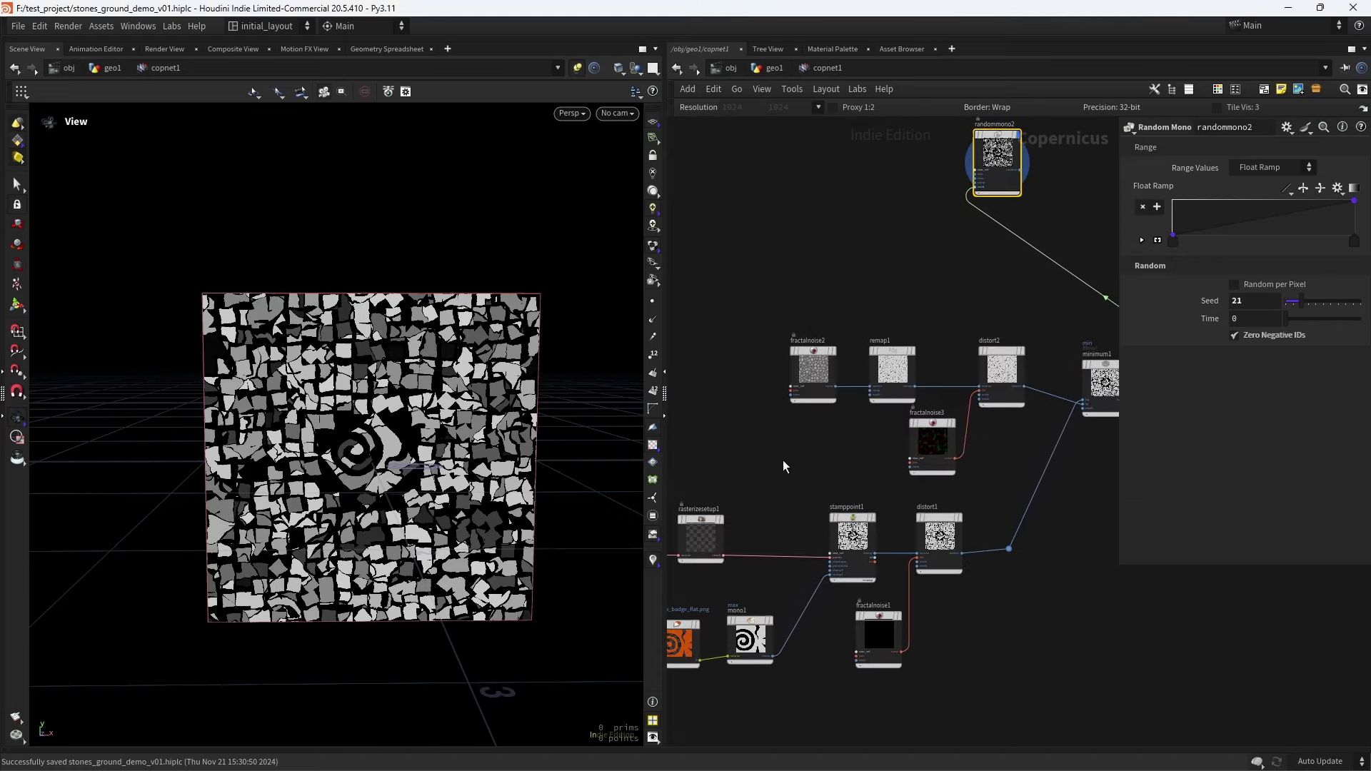
{"action": "scroll", "coordinate": [773, 470], "scroll_direction": "up", "scroll_amount": 3}
{"action": "middle_click_drag", "start_coordinate": [829, 491], "coordinate": [854, 543]}
{"action": "left_click", "coordinate": [854, 543]}
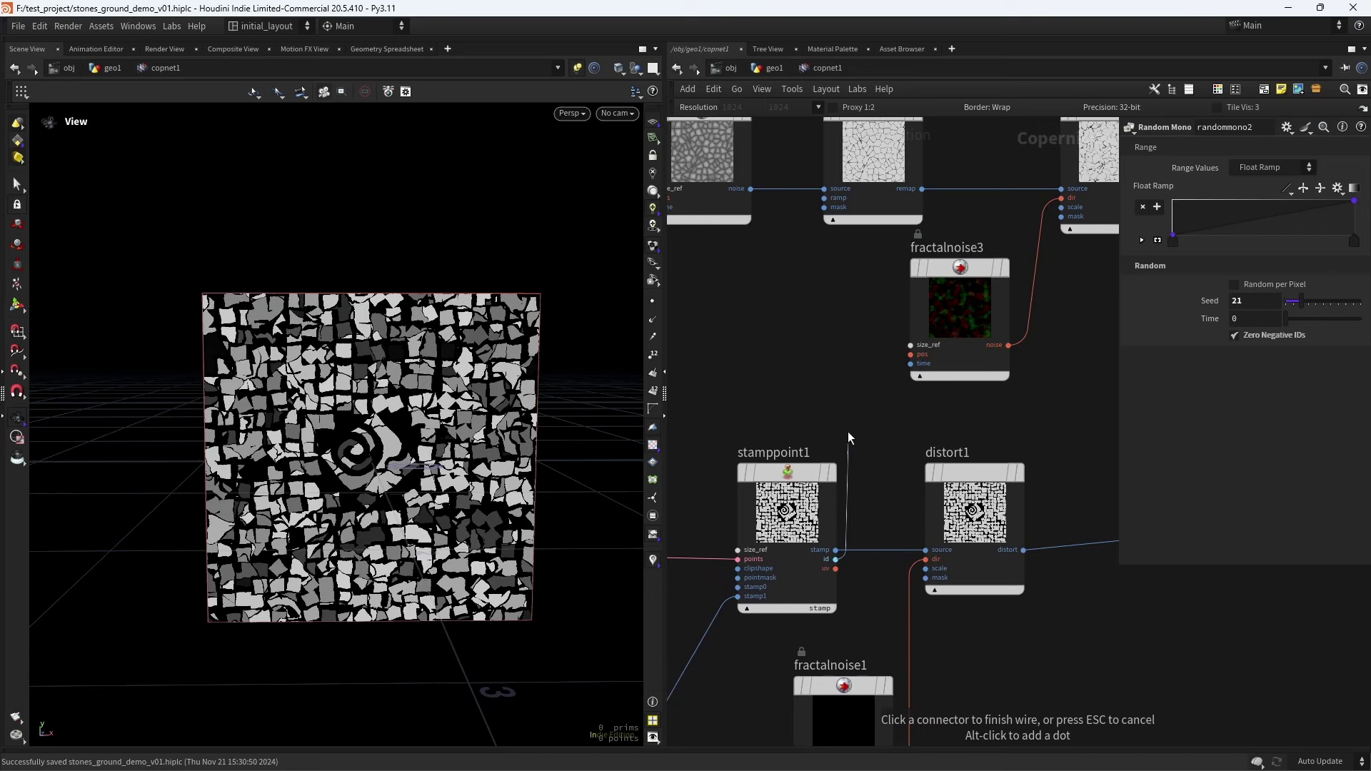
{"action": "scroll", "coordinate": [830, 353], "scroll_direction": "up", "scroll_amount": 2}
{"action": "middle_click_drag", "start_coordinate": [830, 353], "coordinate": [688, 595]}
{"action": "left_click", "coordinate": [908, 386]}
{"action": "middle_click_drag", "start_coordinate": [903, 448], "coordinate": [805, 534]}
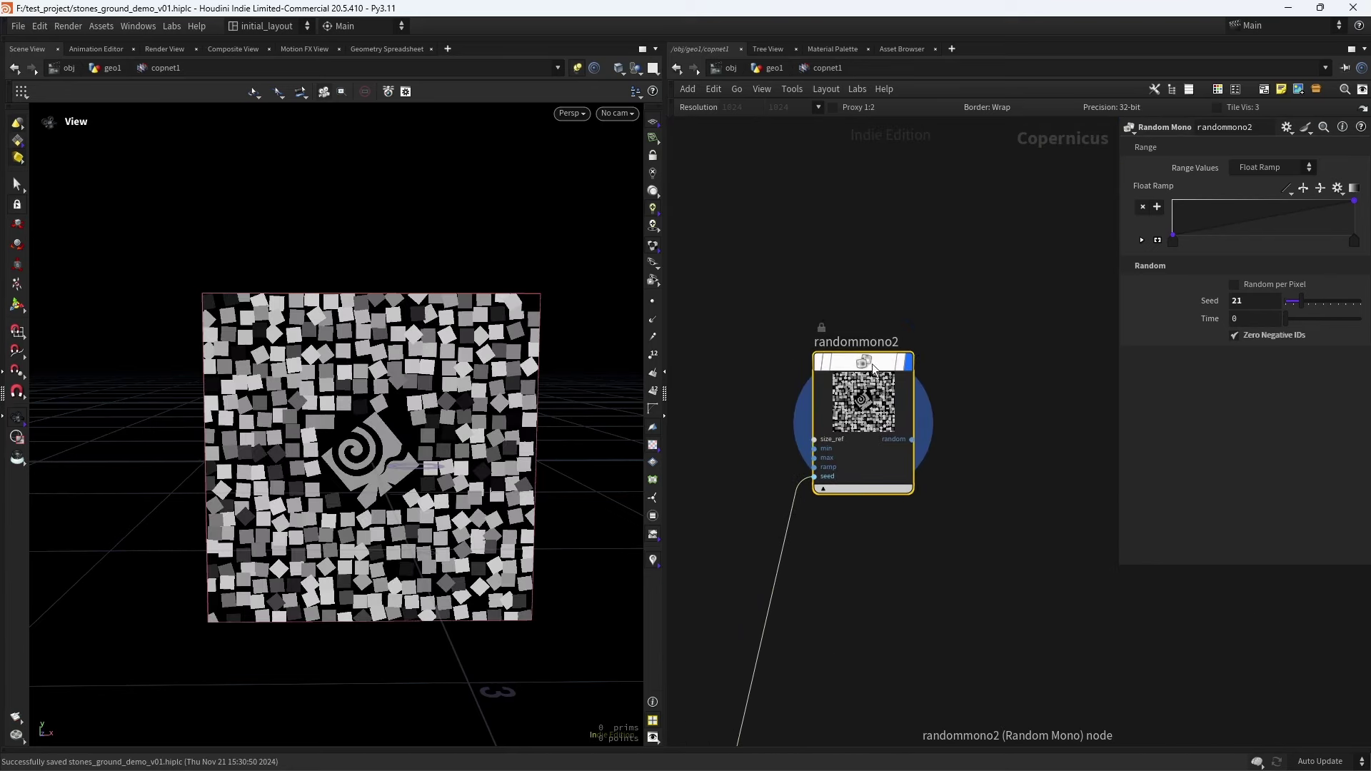
{"action": "left_click_drag", "start_coordinate": [866, 358], "coordinate": [918, 372]}
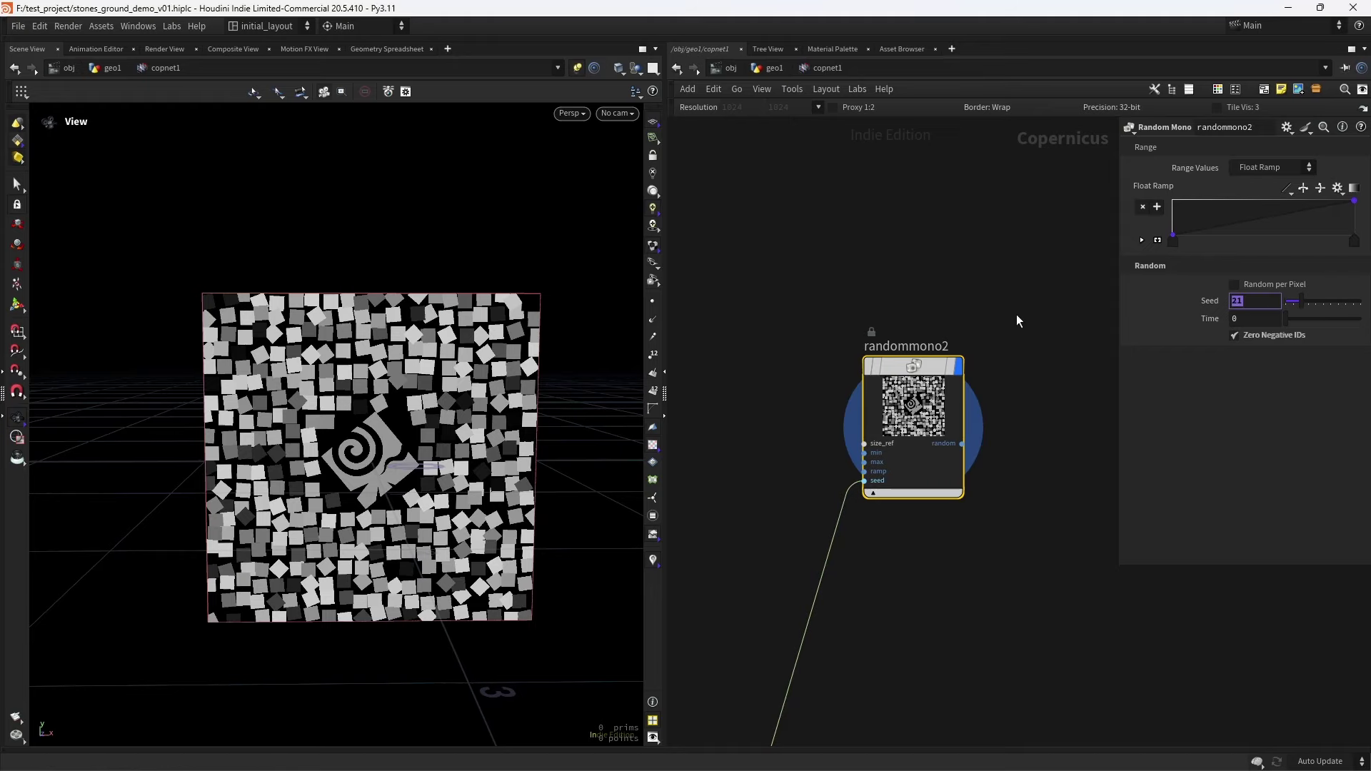
{"action": "type", "text": "36"}
{"action": "key", "text": "Return"}
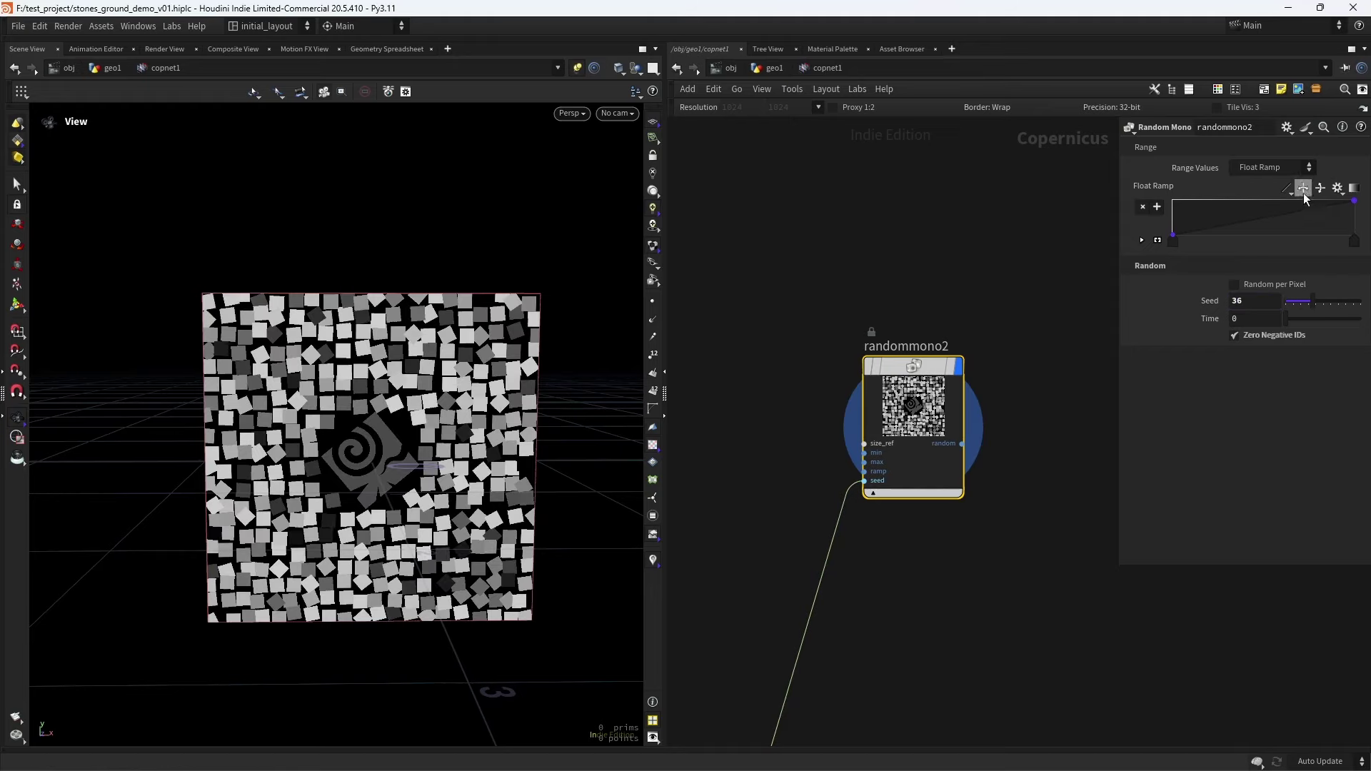
Make randommono2's Float Ramp a Constant step at about 0.689 for sparse stones
{"action": "left_click", "coordinate": [1336, 190]}
{"action": "left_click", "coordinate": [1325, 215]}
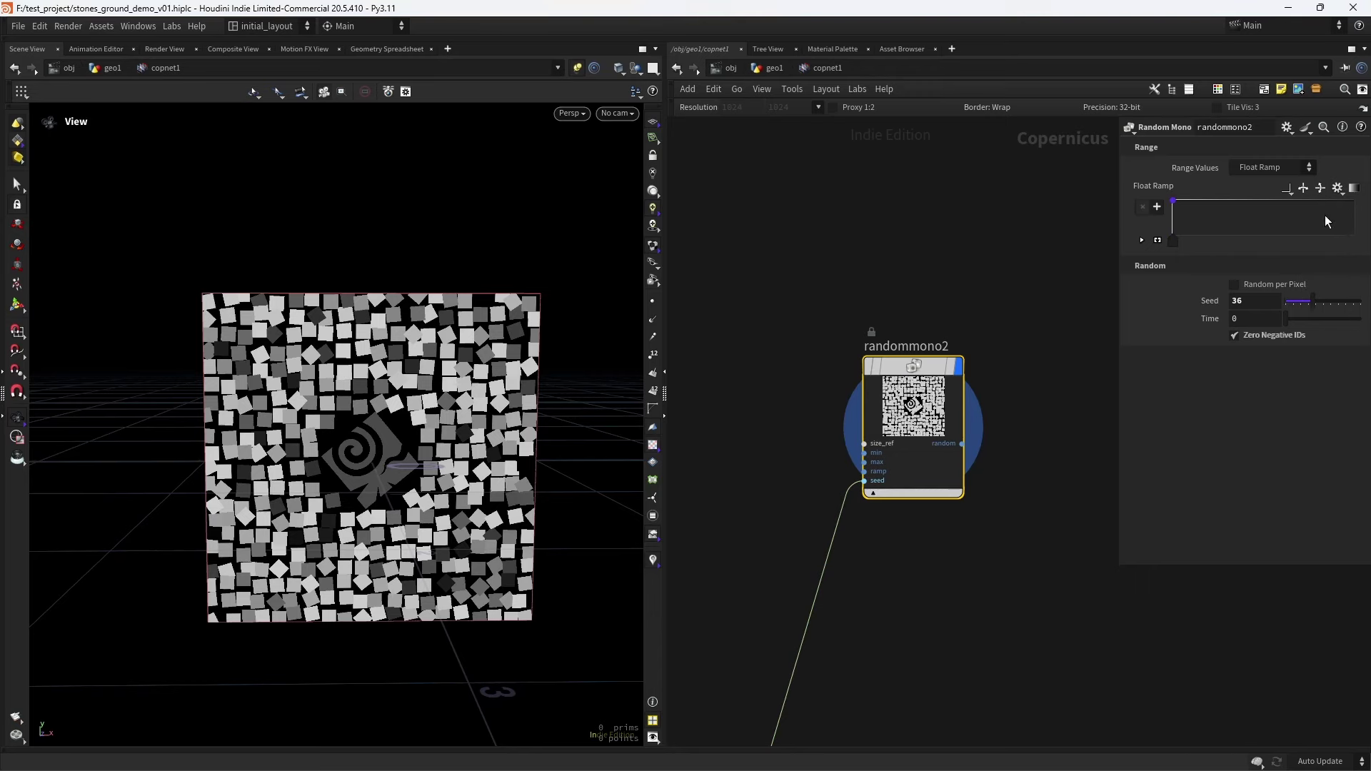
{"action": "left_click_drag", "start_coordinate": [1174, 238], "coordinate": [1251, 238]}
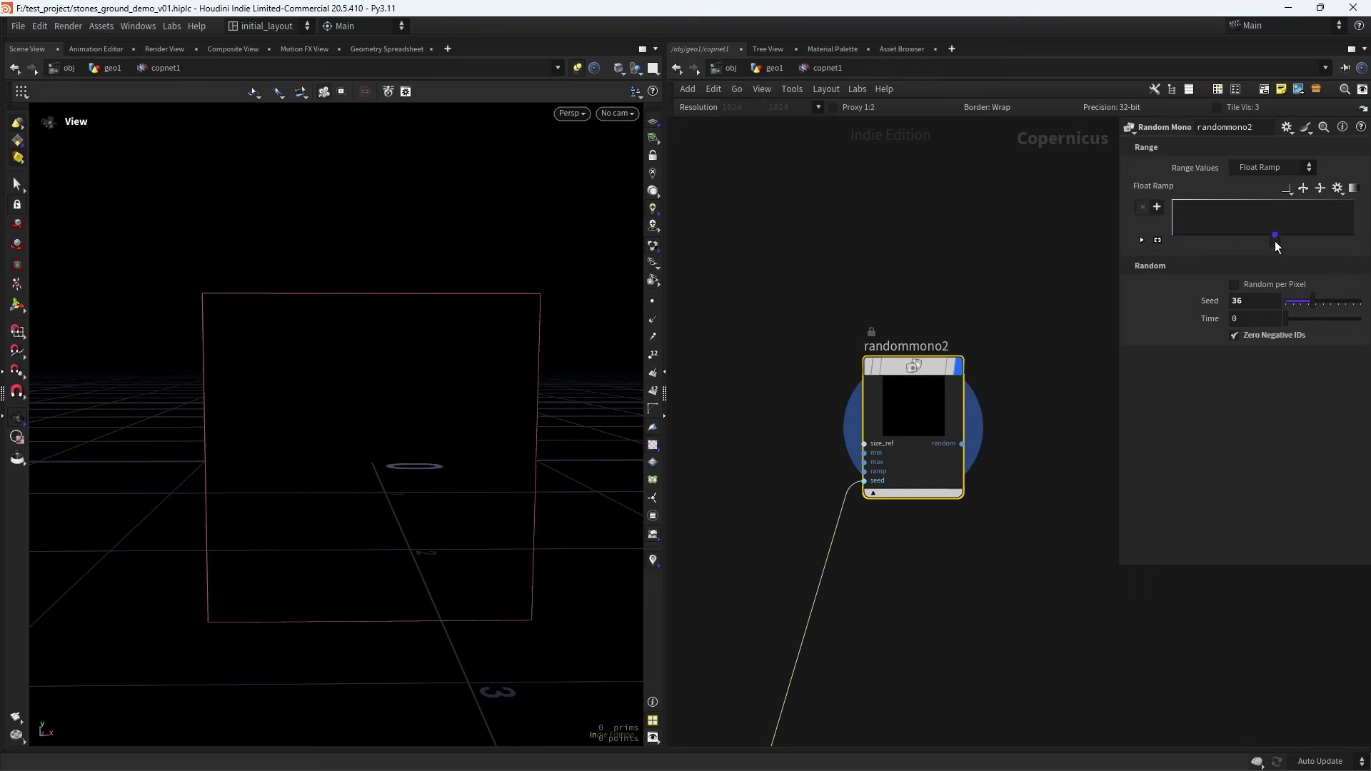
{"action": "left_click", "coordinate": [1290, 190]}
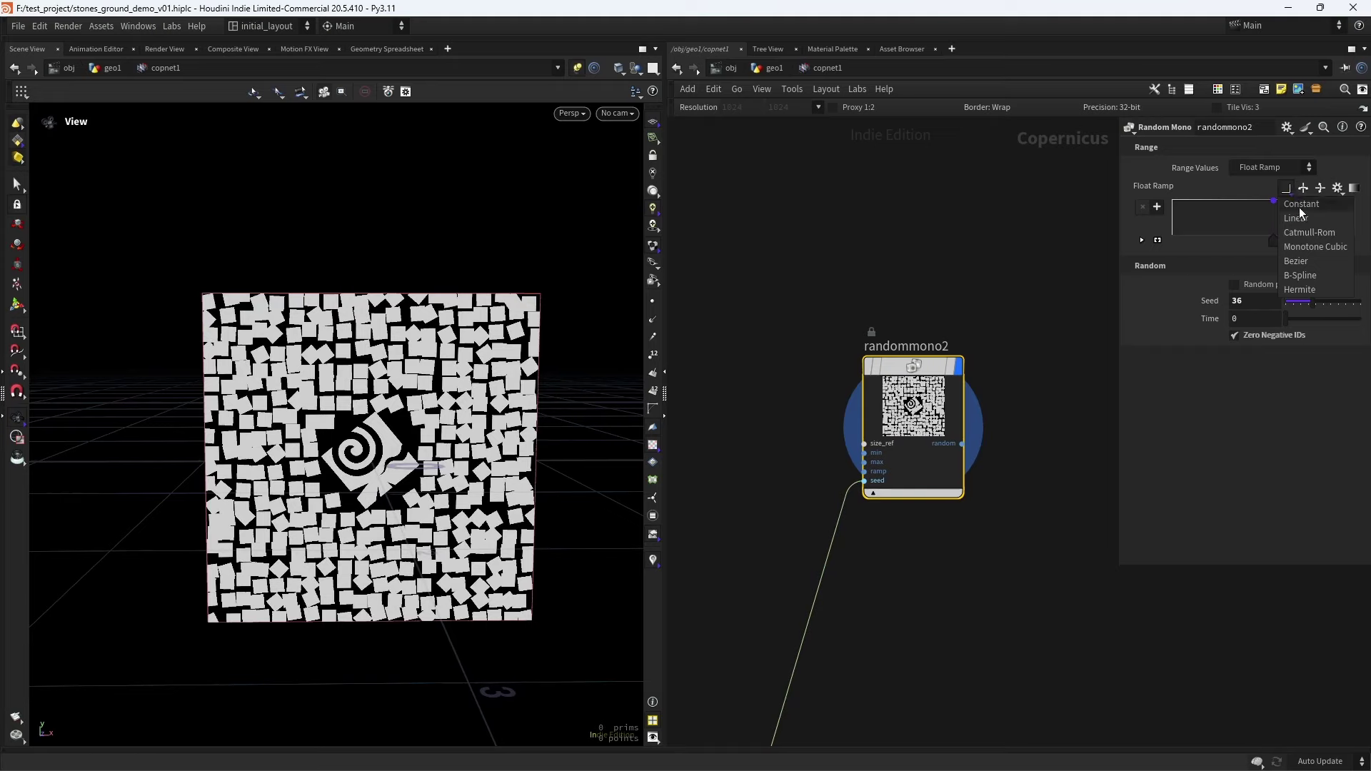
{"action": "left_click", "coordinate": [1304, 205]}
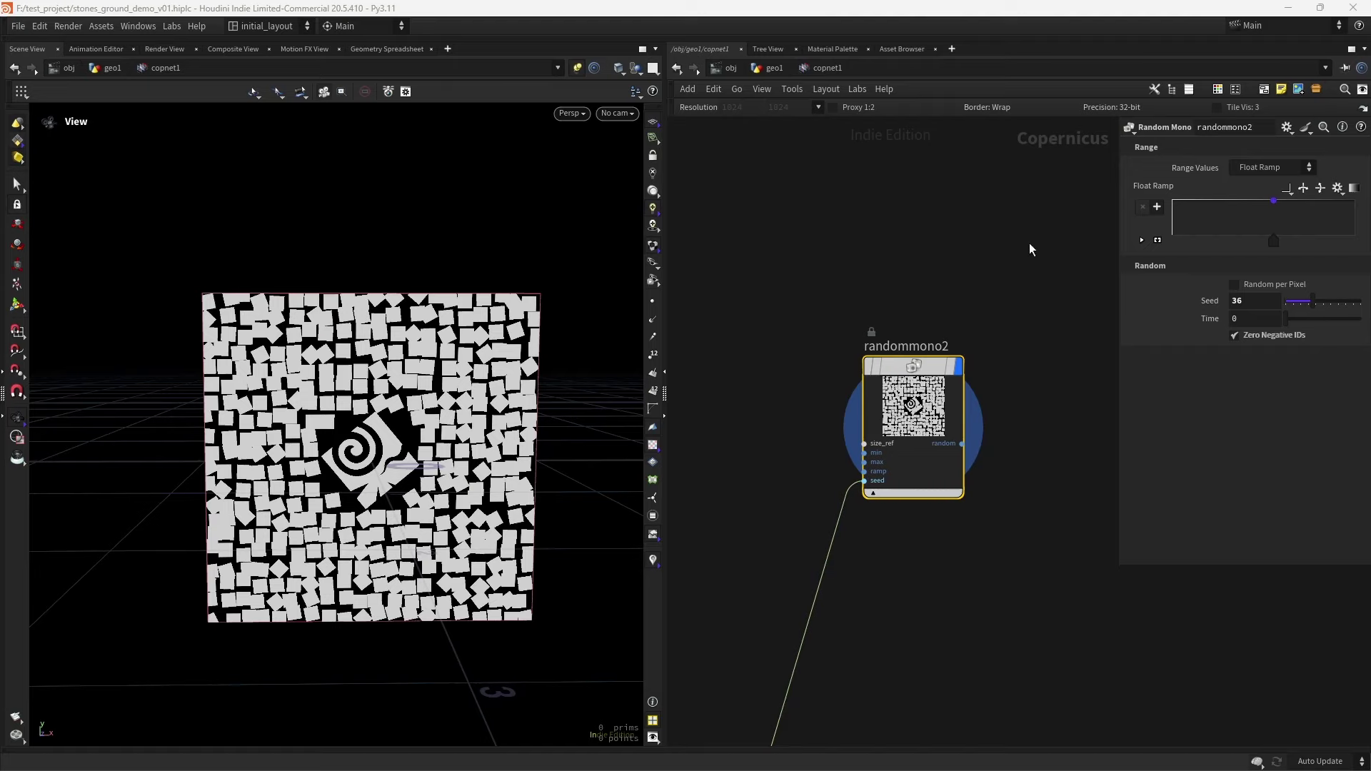
{"action": "left_click_drag", "start_coordinate": [1189, 207], "coordinate": [1163, 251]}
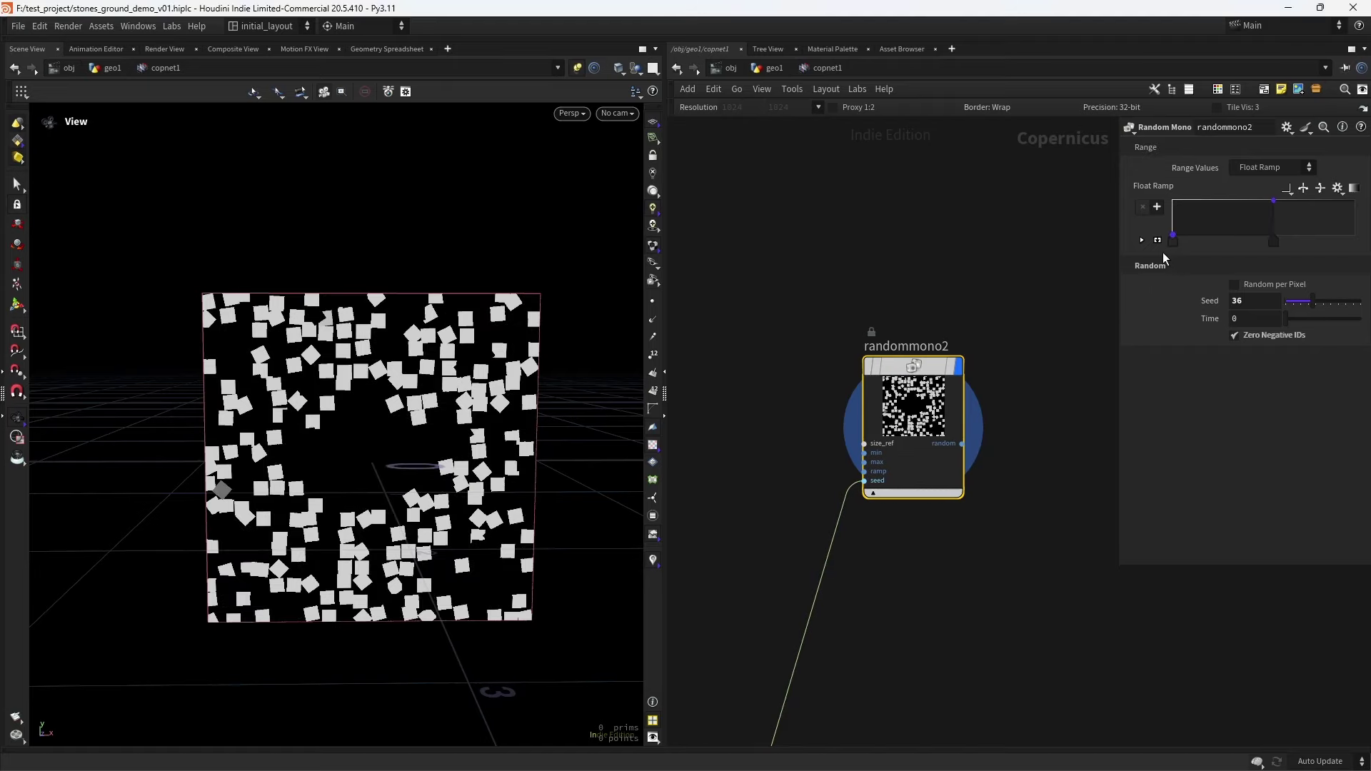
{"action": "mouse_move", "coordinate": [1272, 247]}
{"action": "left_mouse_down"}
{"action": "mouse_move", "coordinate": [1193, 250]}
{"action": "mouse_move", "coordinate": [1275, 247]}
{"action": "mouse_move", "coordinate": [1237, 246]}
{"action": "mouse_move", "coordinate": [1281, 260]}
{"action": "left_mouse_up"}
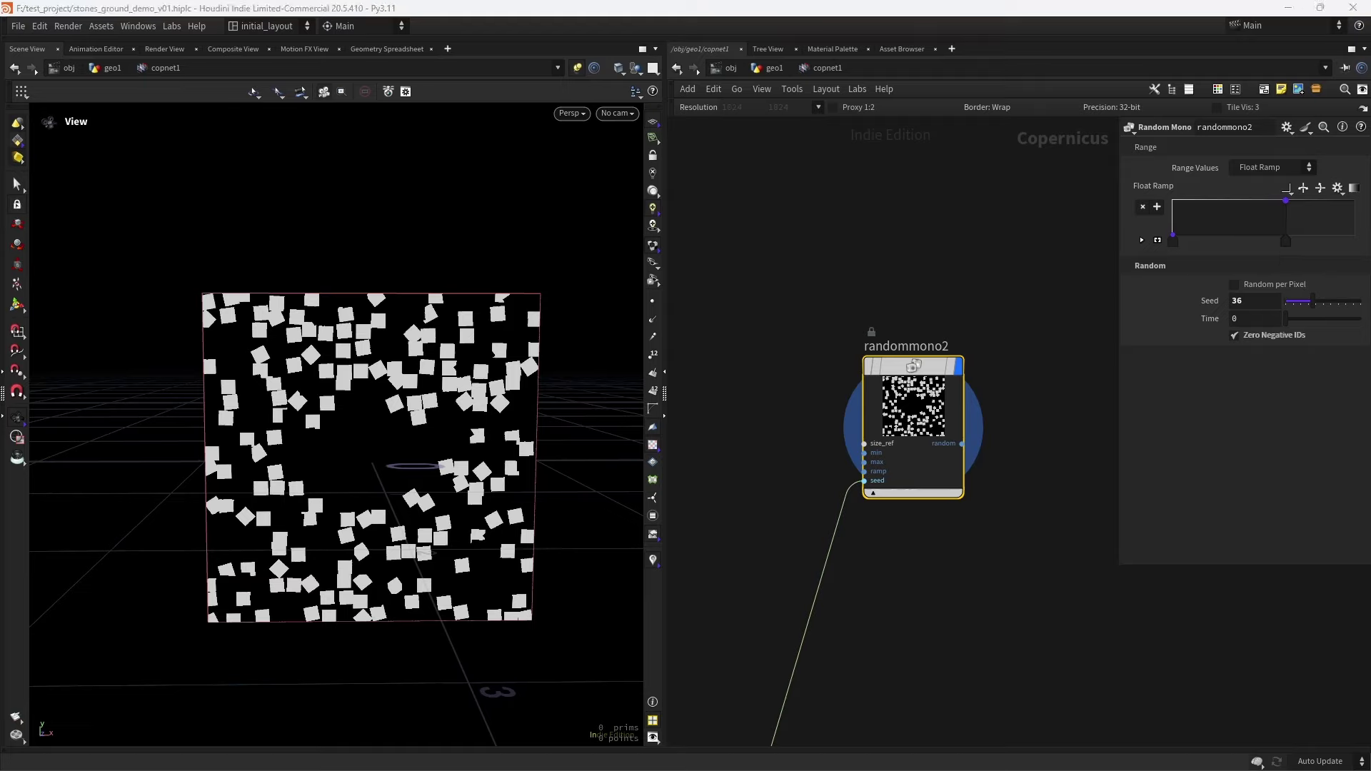
{"action": "left_click", "coordinate": [1147, 241]}
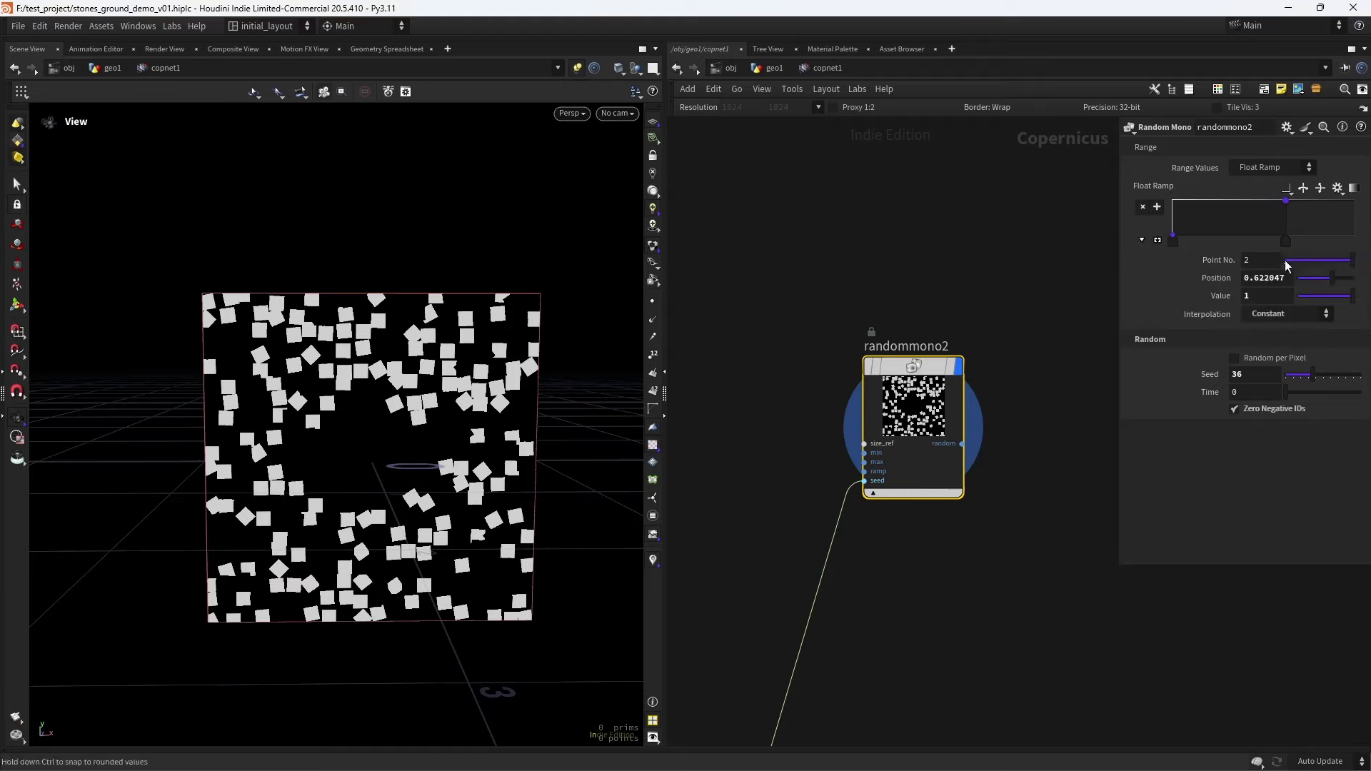
{"action": "left_click_drag", "start_coordinate": [1286, 241], "coordinate": [1313, 239]}
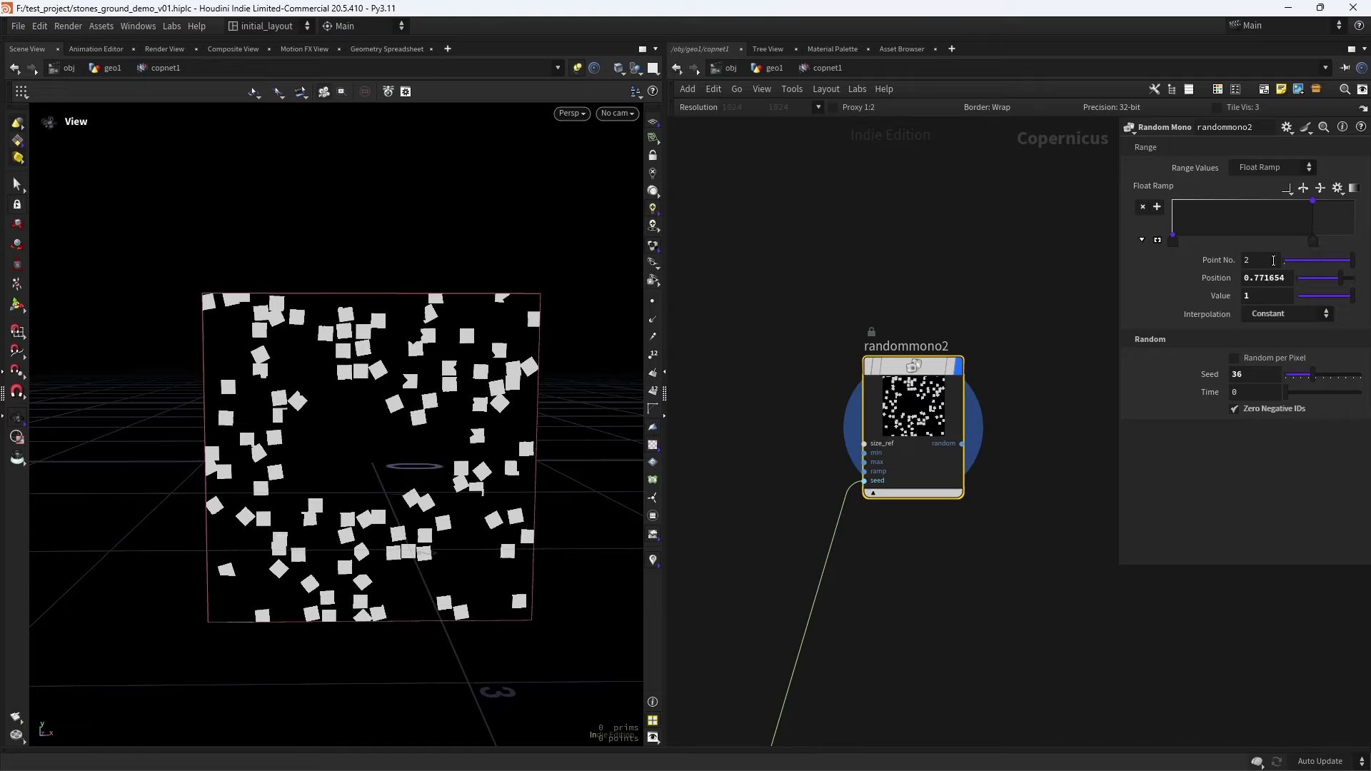
{"action": "left_click_drag", "start_coordinate": [1310, 243], "coordinate": [1290, 264]}
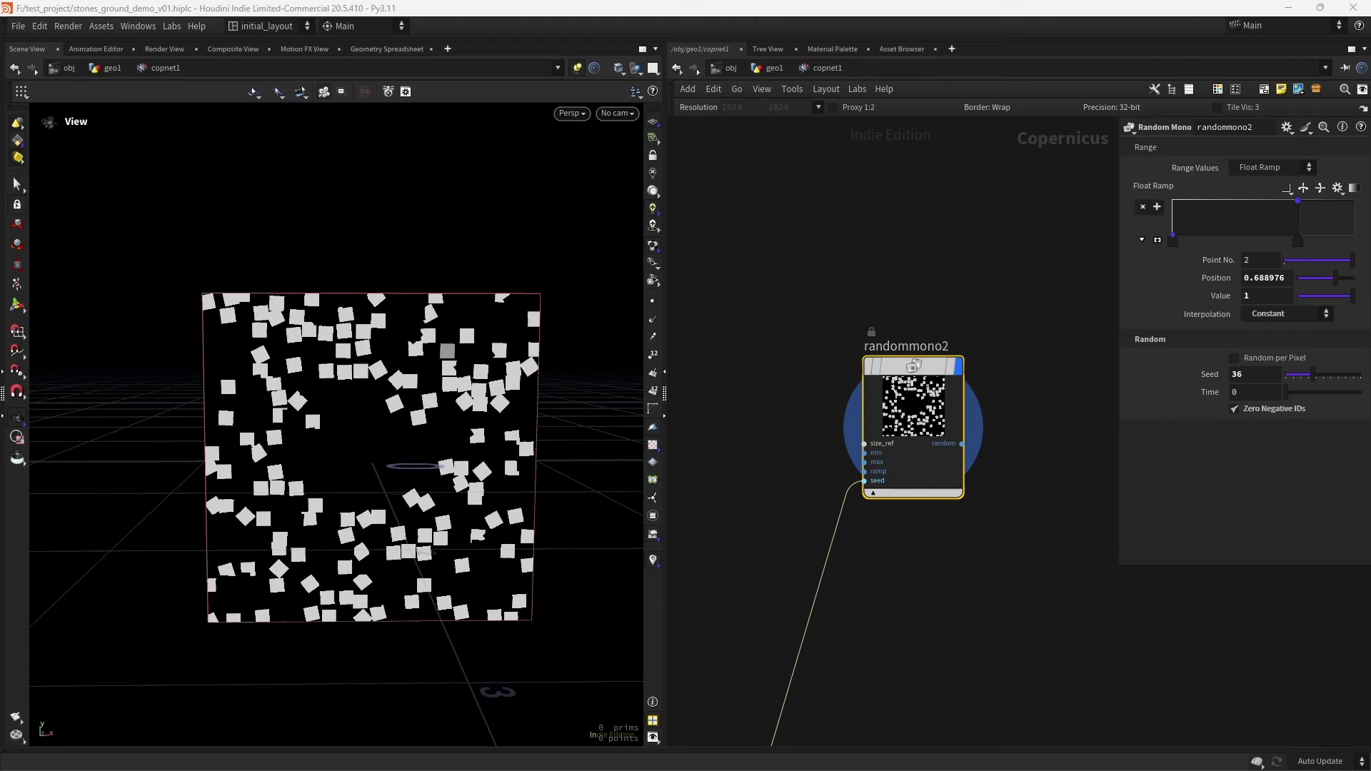
{"action": "scroll", "coordinate": [929, 628], "scroll_direction": "down", "scroll_amount": 5}
{"action": "middle_click_drag", "start_coordinate": [928, 628], "coordinate": [952, 490]}
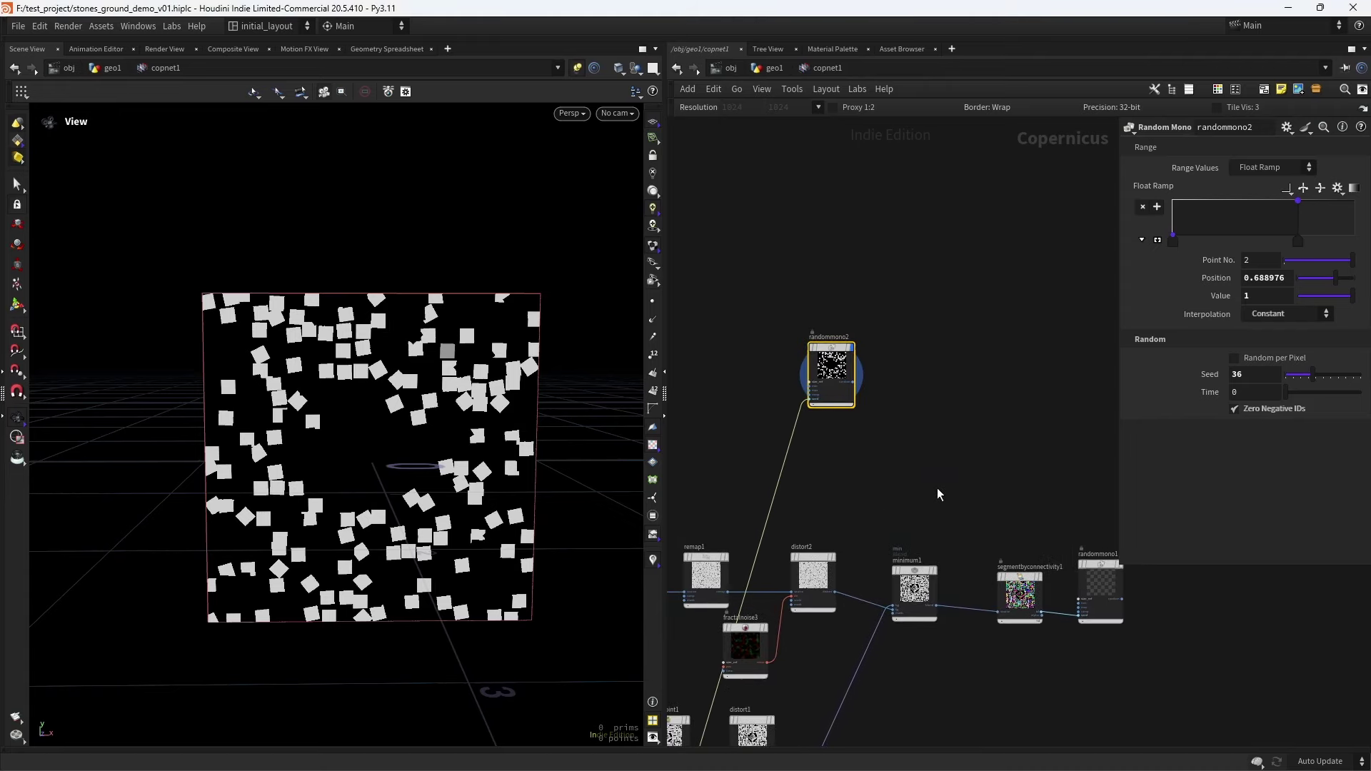
Add a Blend node, blend1, to the network beside randommono1
{"action": "scroll", "coordinate": [967, 493], "scroll_direction": "right", "scroll_amount": 5}
{"action": "left_click", "coordinate": [932, 540]}
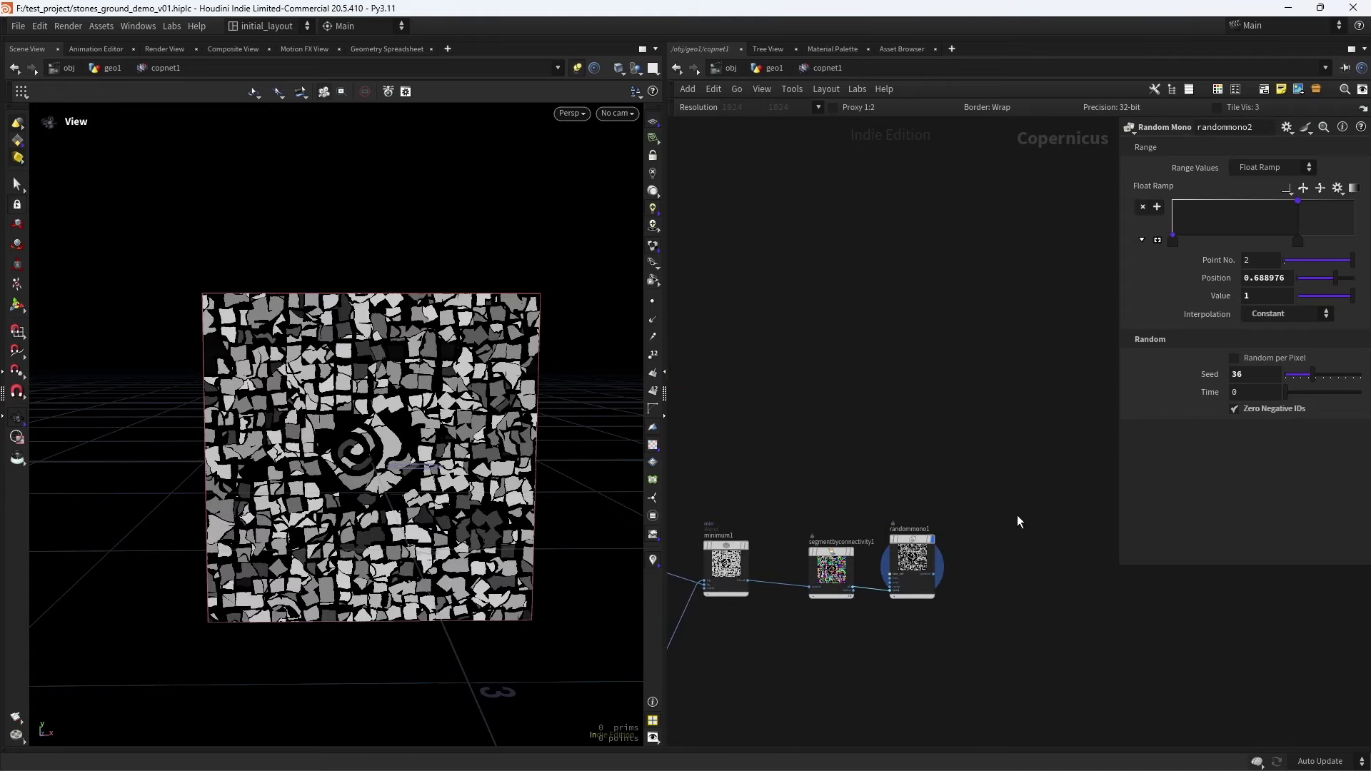
{"action": "middle_click_drag", "start_coordinate": [1019, 522], "coordinate": [920, 528]}
{"action": "key", "text": "Tab"}
{"action": "type", "text": "blen"}
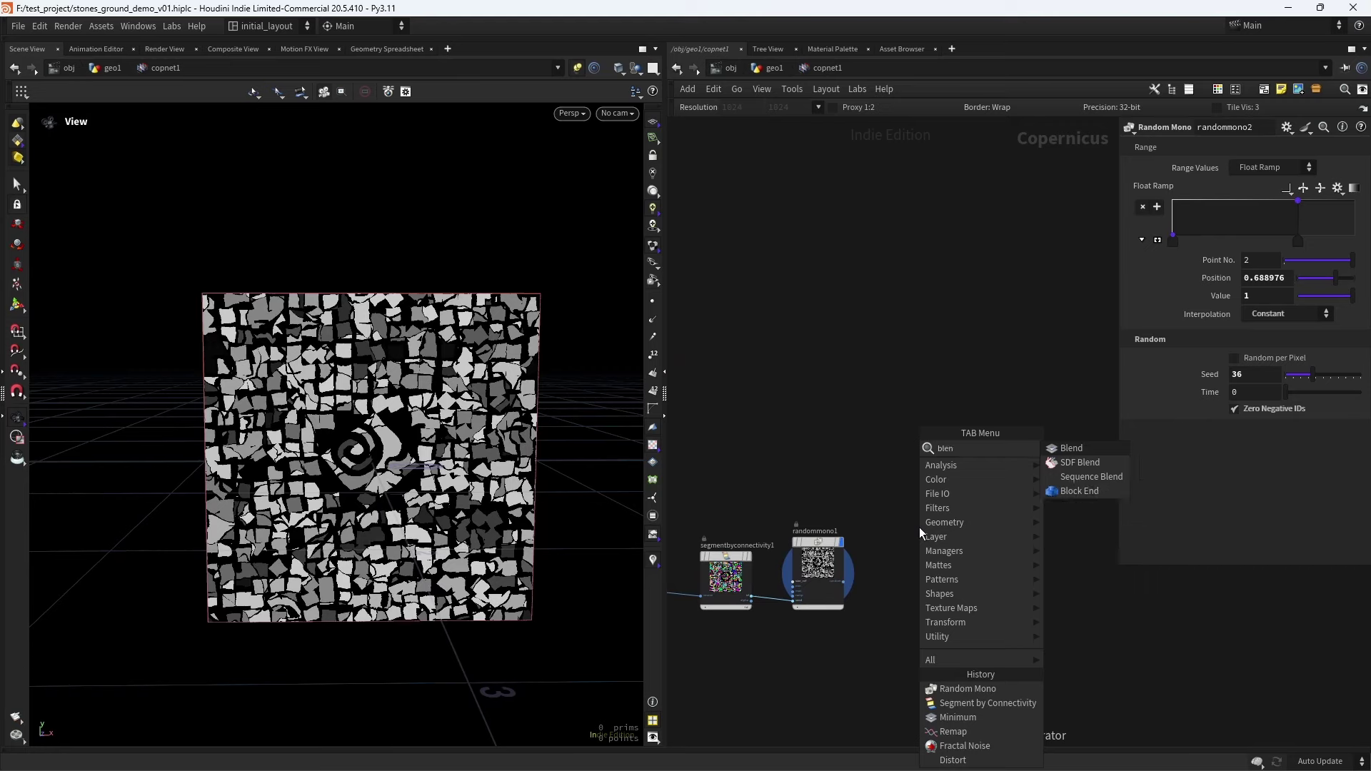
{"action": "key", "text": "Return"}
{"action": "left_click", "coordinate": [919, 527]}
Connect randommono2 into blend1's mask input
{"action": "scroll", "coordinate": [821, 448], "scroll_direction": "up", "scroll_amount": 2}
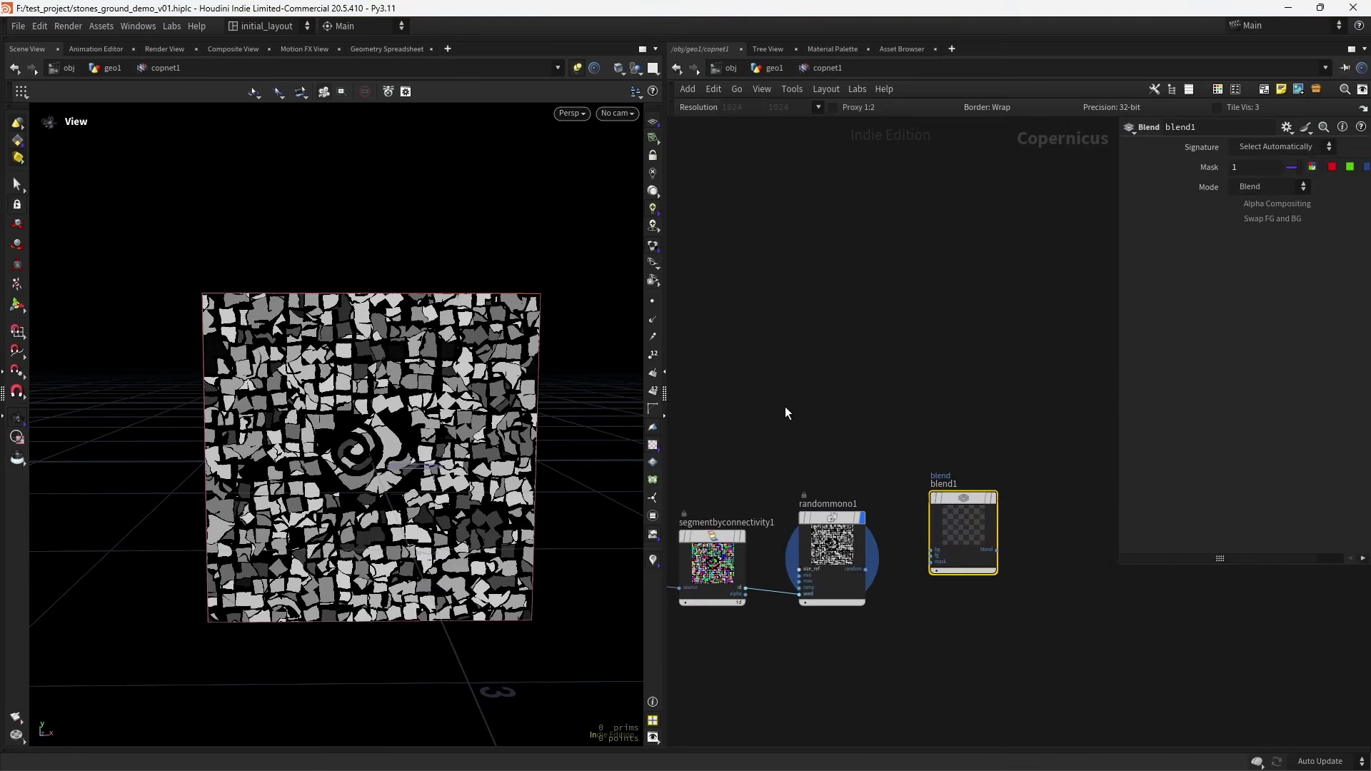
{"action": "middle_click_drag", "start_coordinate": [786, 413], "coordinate": [857, 437]}
{"action": "left_click", "coordinate": [849, 428]}
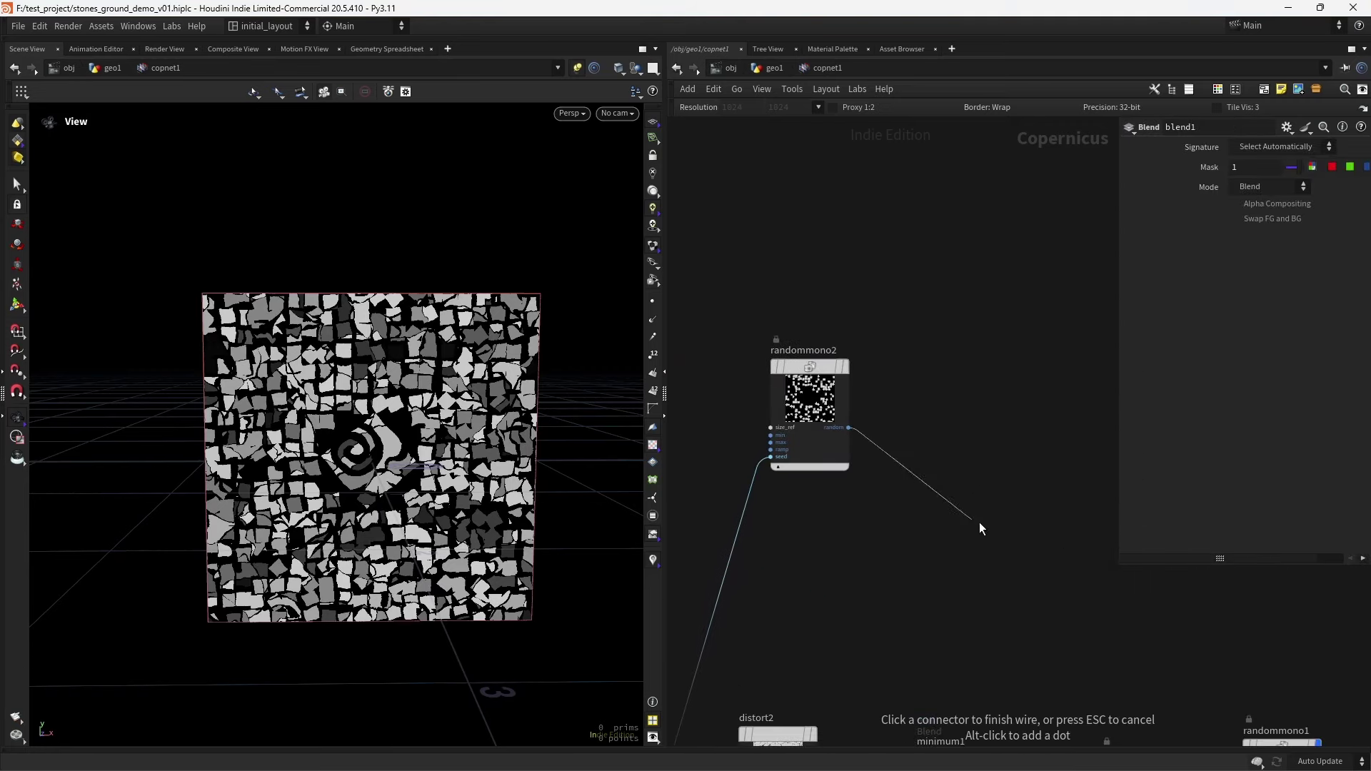
{"action": "middle_click_drag", "start_coordinate": [981, 529], "coordinate": [449, 298]}
{"action": "left_click", "coordinate": [938, 522]}
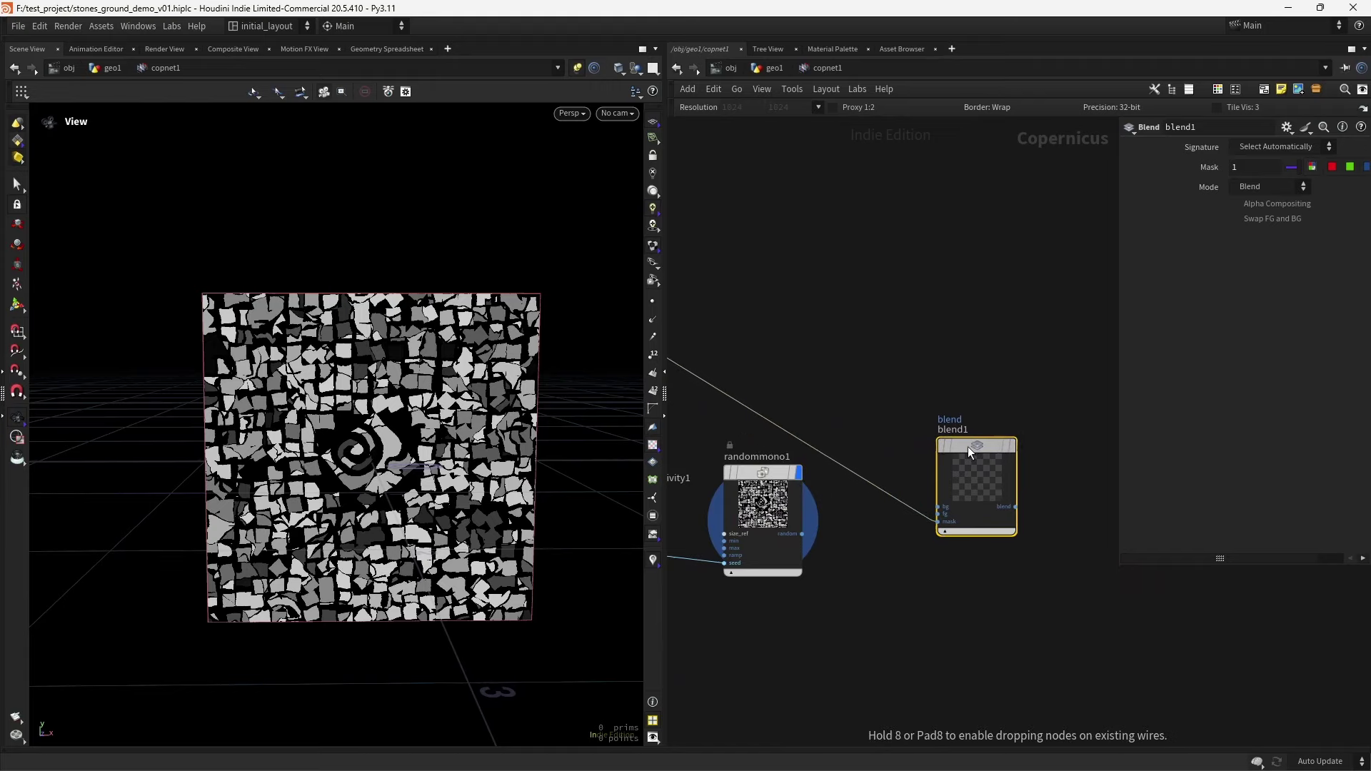
{"action": "left_click_drag", "start_coordinate": [968, 452], "coordinate": [969, 449]}
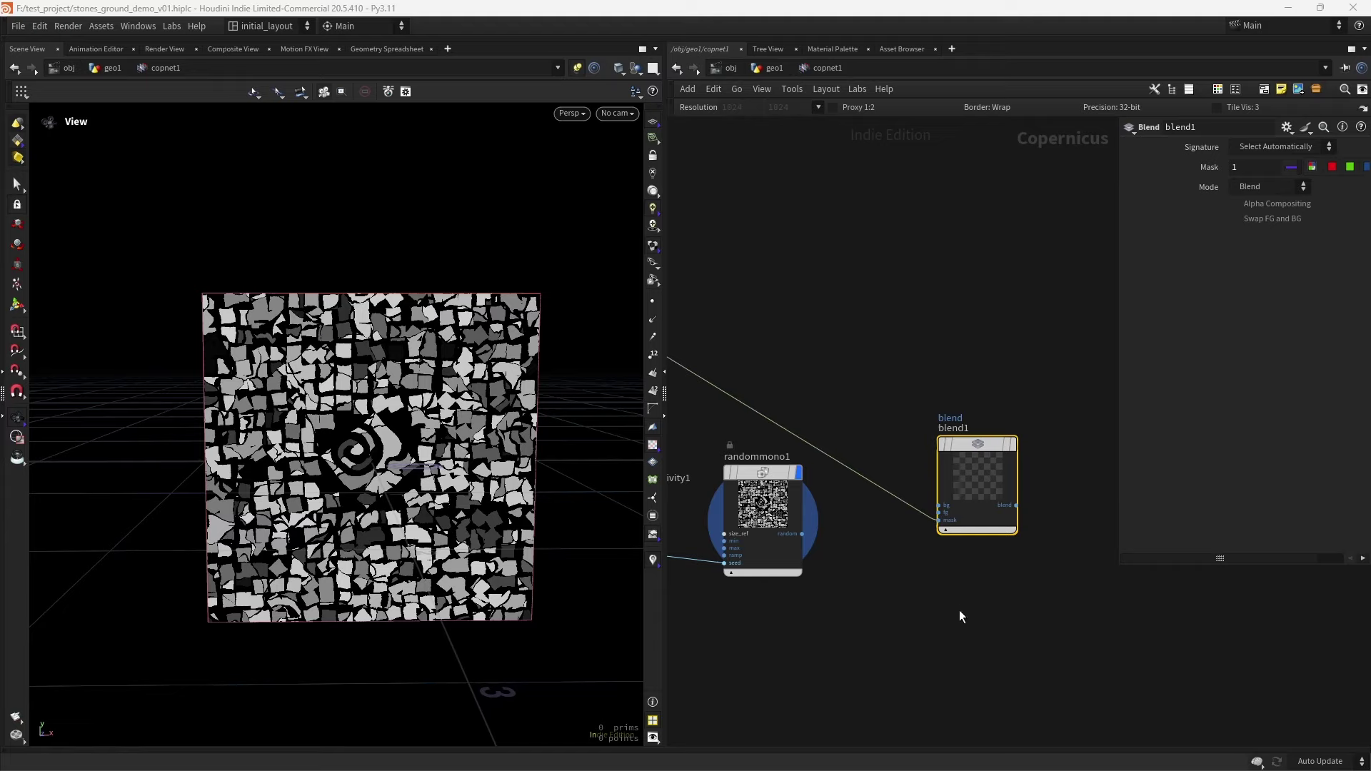
Wire the distorted pattern into blend1's fg input and randommono1 into its bg input
{"action": "scroll", "coordinate": [959, 612], "scroll_direction": "down", "scroll_amount": 5}
{"action": "scroll", "coordinate": [922, 582], "scroll_direction": "up", "scroll_amount": 8}
{"action": "middle_click_drag", "start_coordinate": [930, 463], "coordinate": [876, 584]}
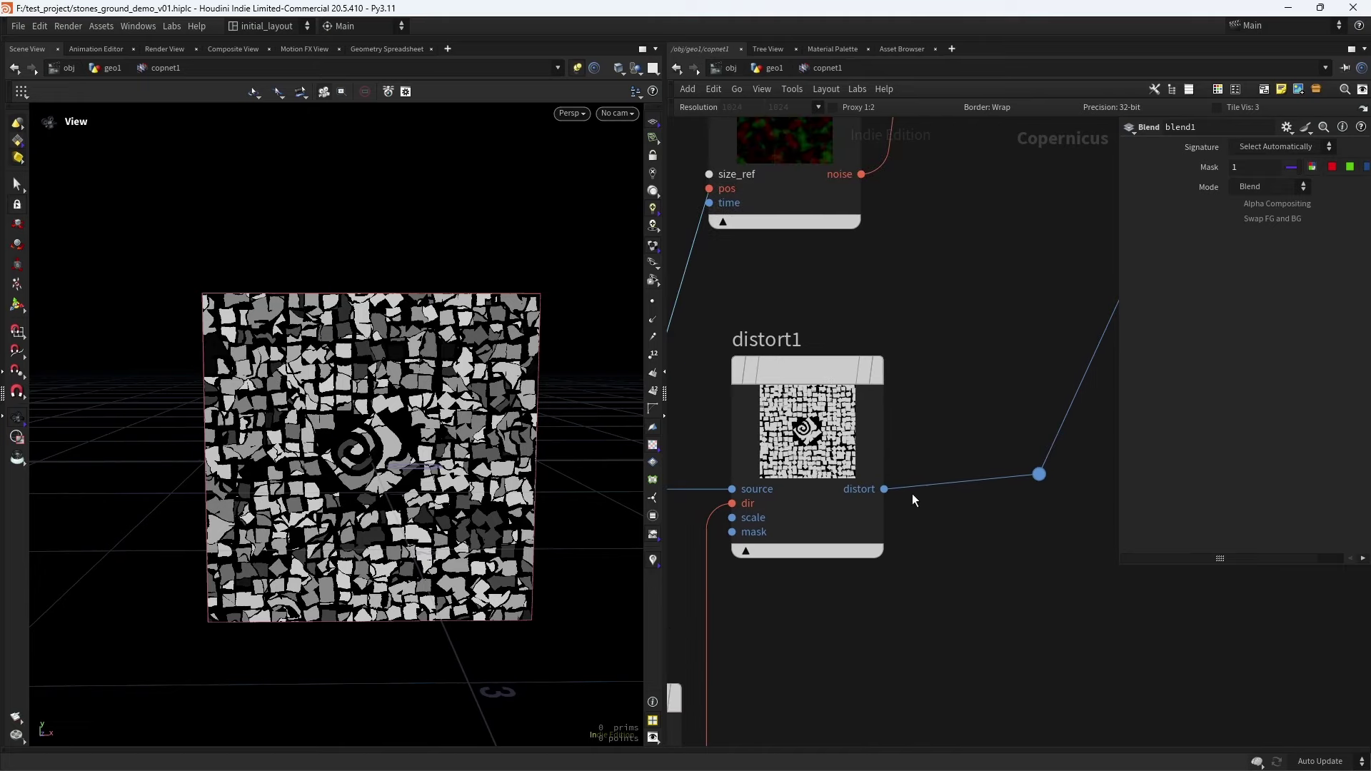
{"action": "left_click", "coordinate": [1043, 475]}
{"action": "scroll", "coordinate": [1078, 517], "scroll_direction": "down", "scroll_amount": 5}
{"action": "scroll", "coordinate": [966, 582], "scroll_direction": "down", "scroll_amount": 3}
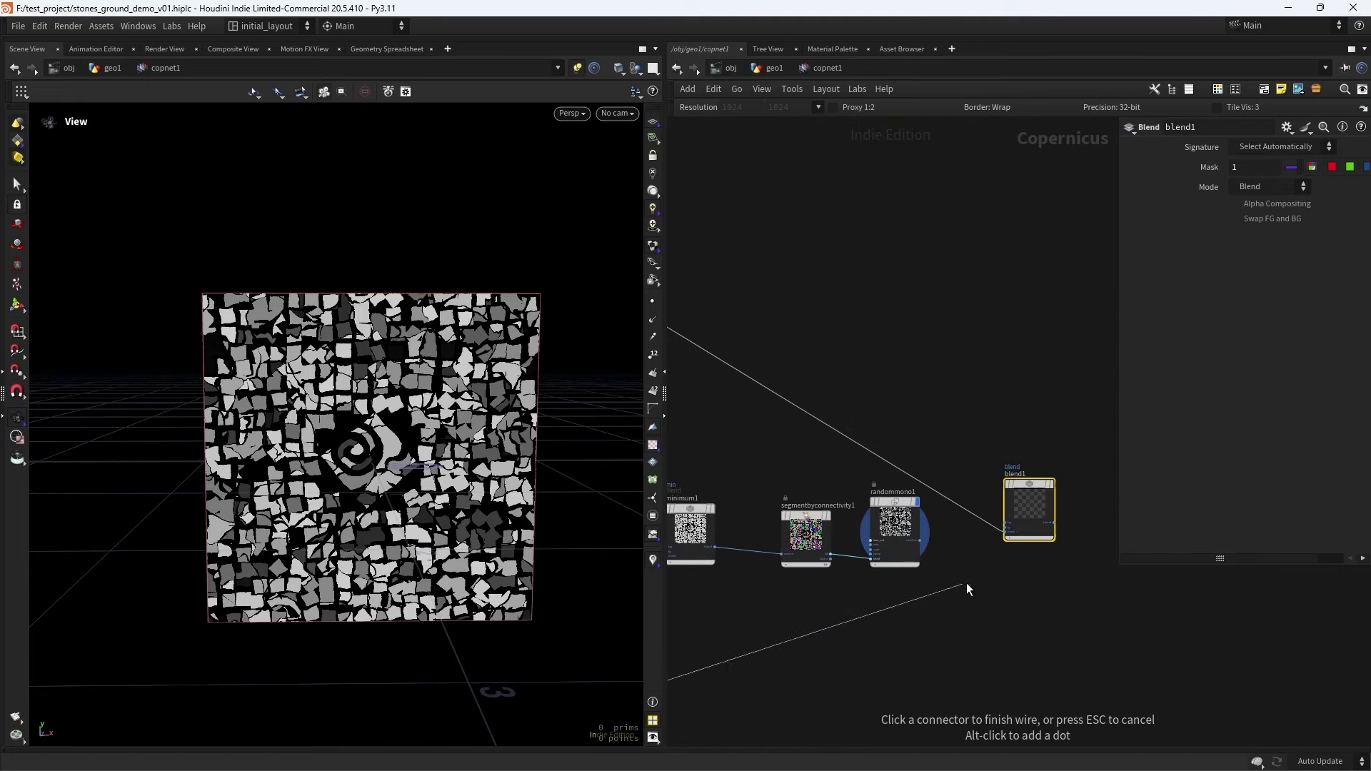
{"action": "scroll", "coordinate": [1070, 448], "scroll_direction": "up", "scroll_amount": 6}
{"action": "middle_click_drag", "start_coordinate": [1070, 449], "coordinate": [986, 535]}
{"action": "left_click", "coordinate": [979, 519]}
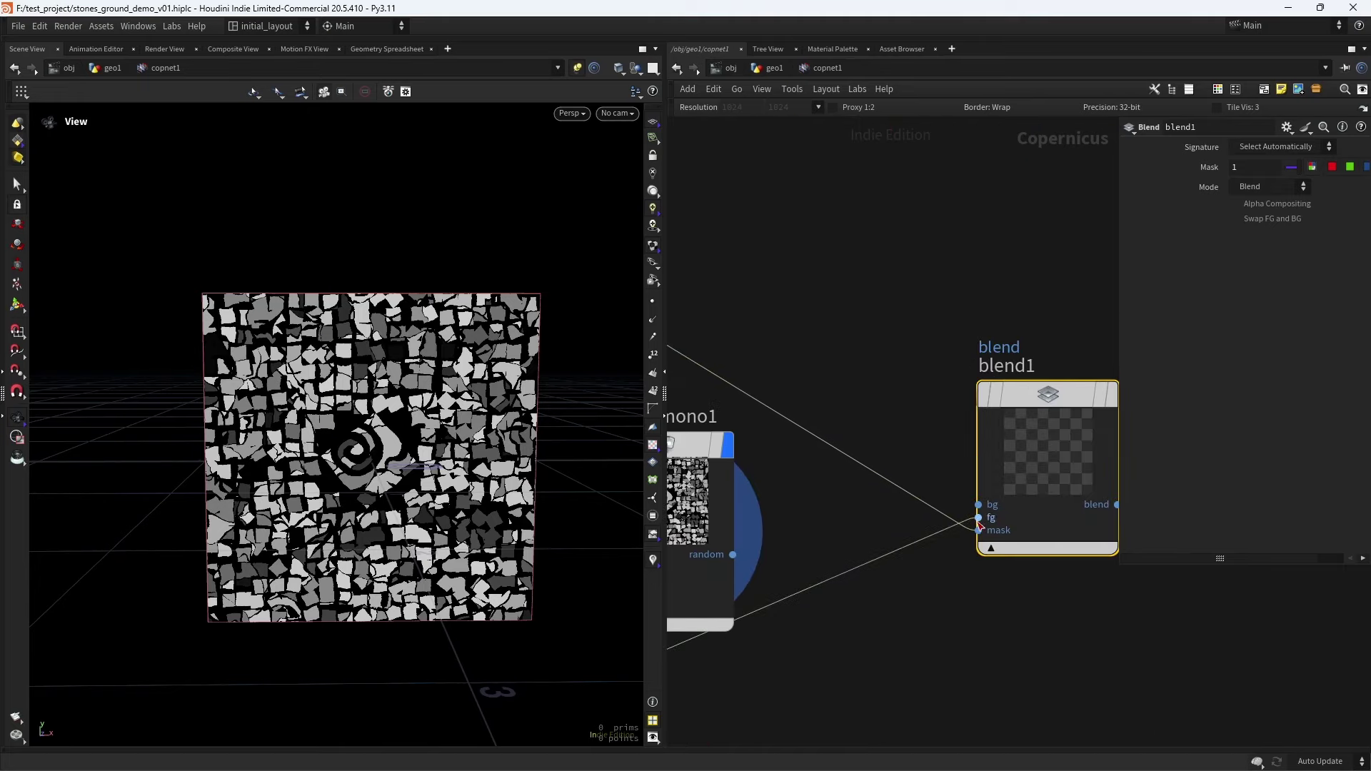
{"action": "scroll", "coordinate": [817, 536], "scroll_direction": "down", "scroll_amount": 3}
{"action": "left_click", "coordinate": [808, 541]}
Display blend1's result, comparing it against randommono1 and randommono2 in the viewport
{"action": "left_click", "coordinate": [1054, 436]}
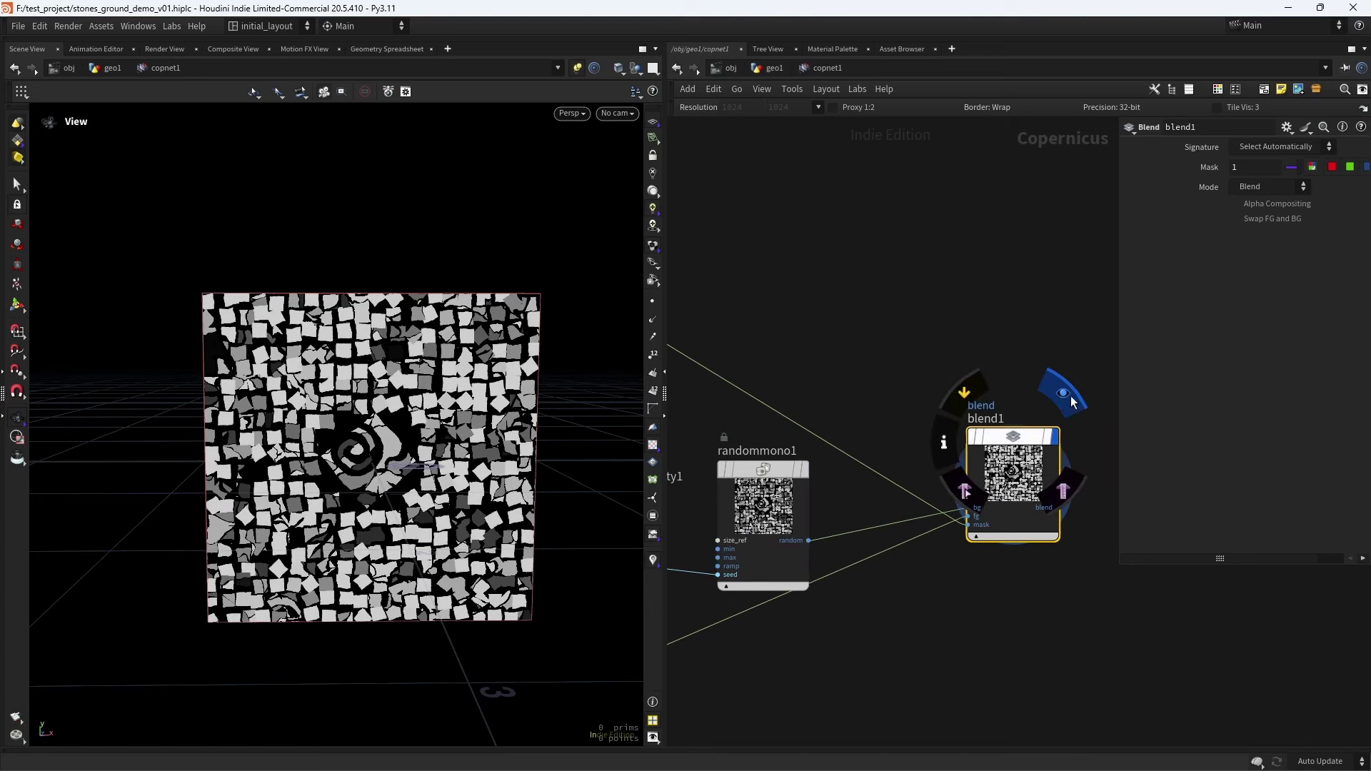
{"action": "scroll", "coordinate": [454, 448], "scroll_direction": "up", "scroll_amount": 3}
{"action": "scroll", "coordinate": [455, 448], "scroll_direction": "up", "scroll_amount": 2}
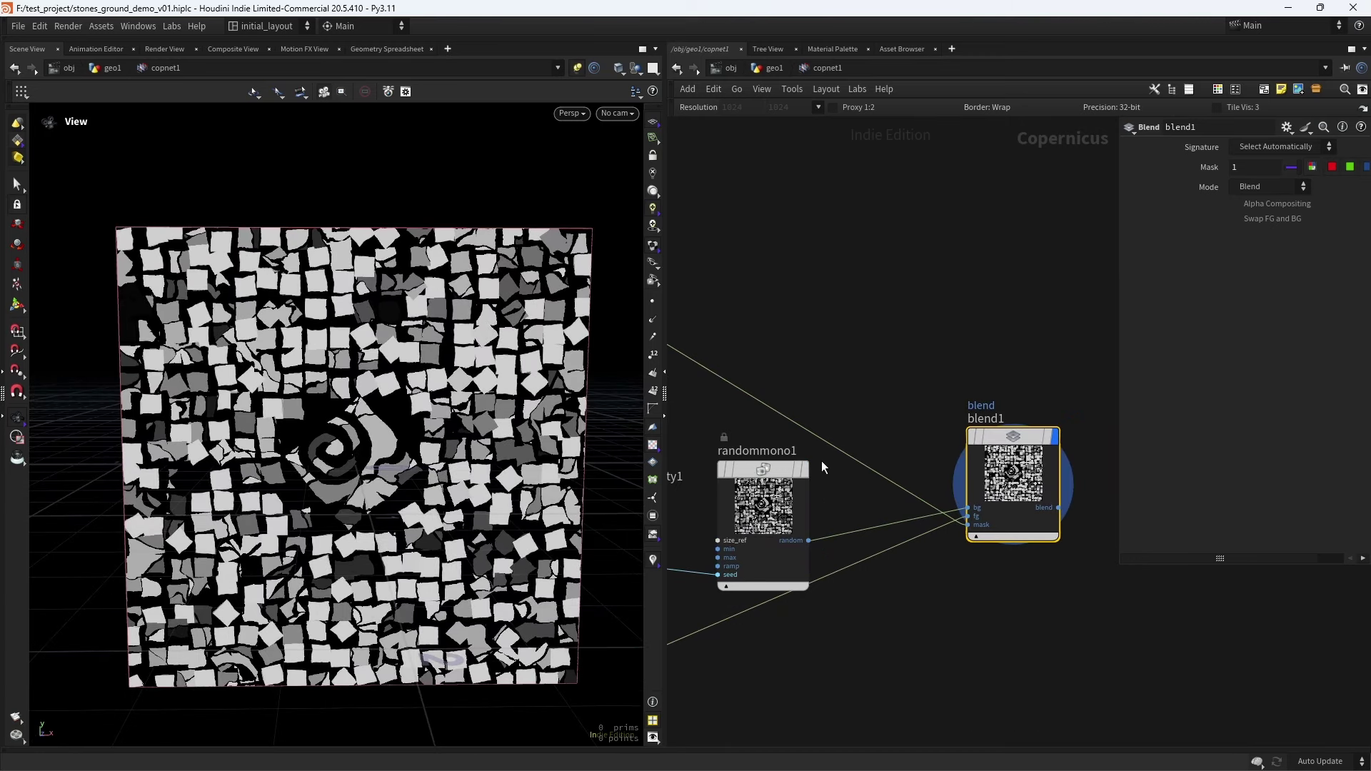
{"action": "left_click", "coordinate": [804, 470]}
{"action": "scroll", "coordinate": [937, 332], "scroll_direction": "down", "scroll_amount": 3}
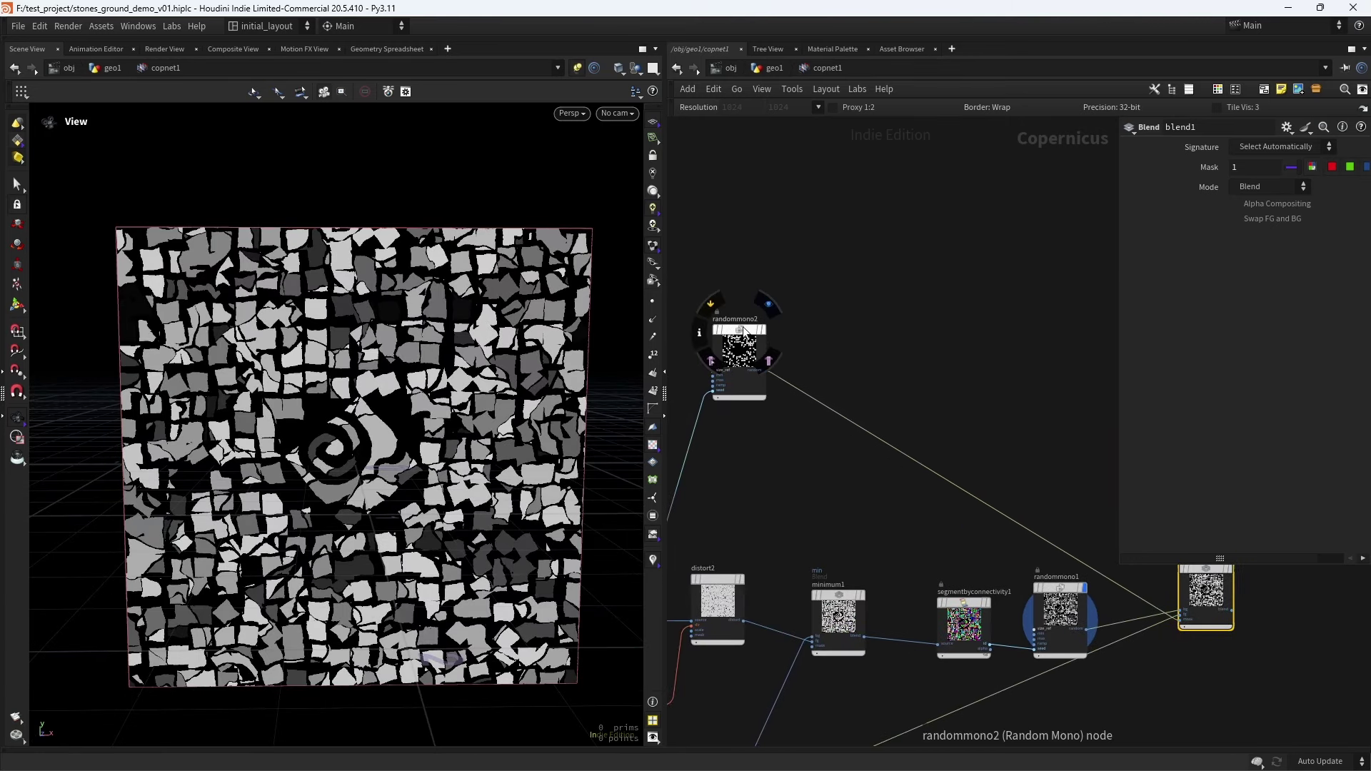
{"action": "left_click", "coordinate": [760, 314]}
{"action": "scroll", "coordinate": [836, 357], "scroll_direction": "up", "scroll_amount": 1}
{"action": "left_click", "coordinate": [907, 504]}
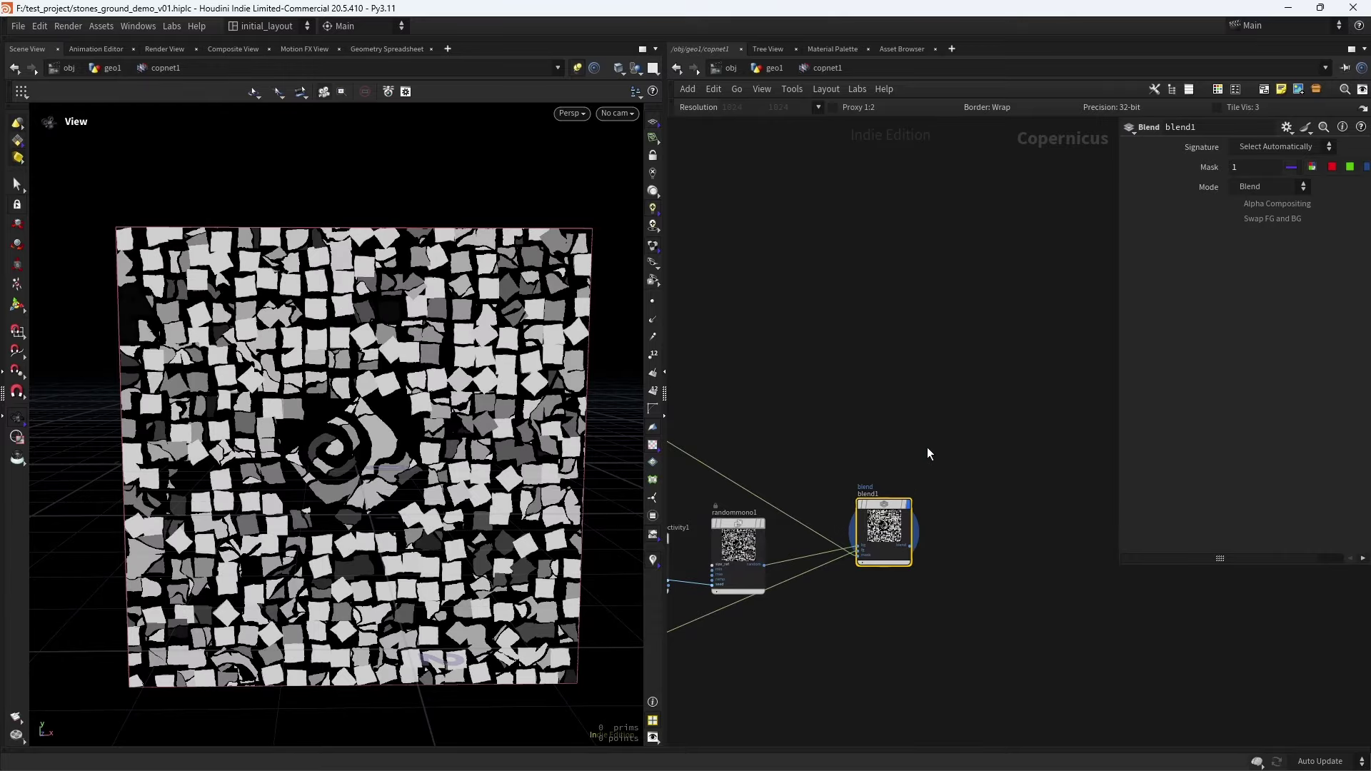
{"action": "left_click_drag", "start_coordinate": [355, 448], "coordinate": [457, 463]}
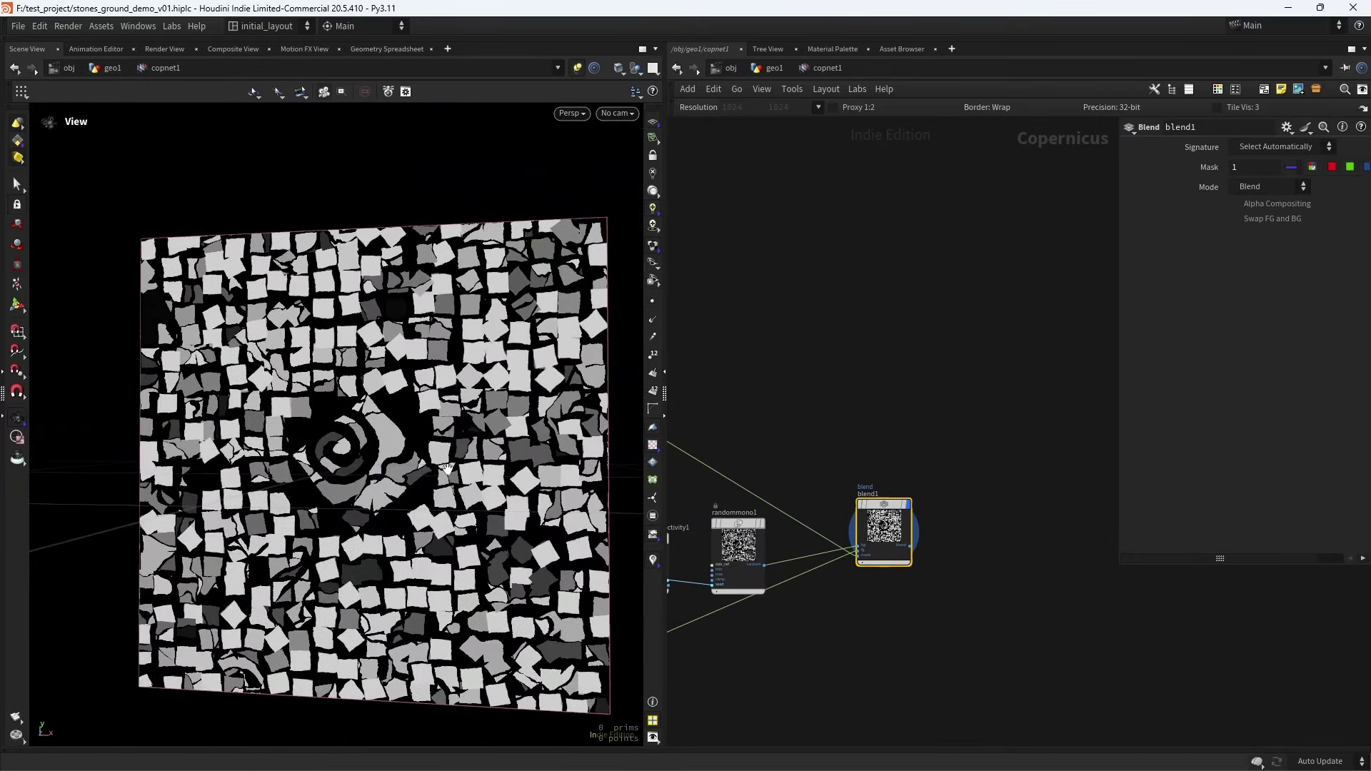
Save the scene and frame the blended textured square head-on
{"action": "scroll", "coordinate": [490, 467], "scroll_direction": "up", "scroll_amount": 3}
{"action": "key", "text": "ctrl+s"}
{"action": "key", "text": "h"}
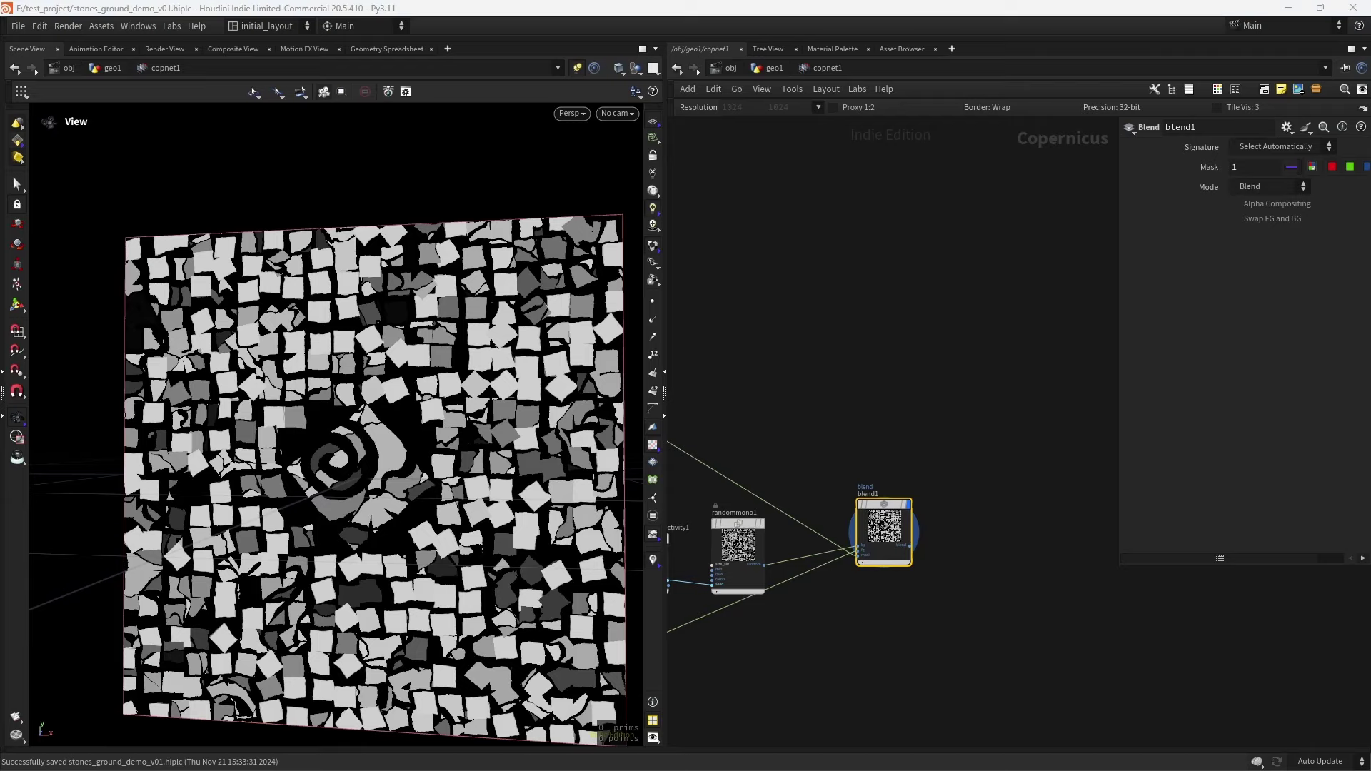
{"action": "left_click_drag", "start_coordinate": [568, 505], "coordinate": [543, 485]}
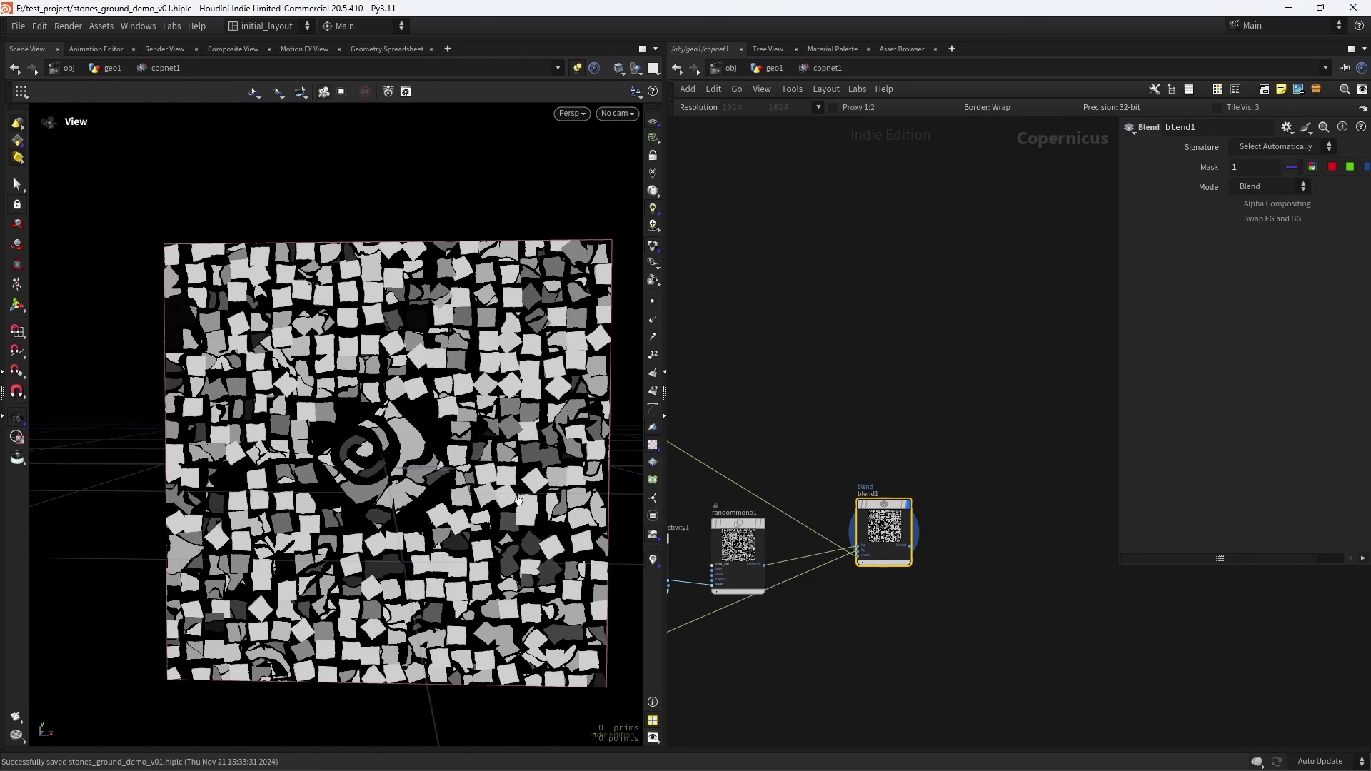
{"action": "middle_click_drag", "start_coordinate": [957, 503], "coordinate": [899, 508]}
Add a Compare node, compare1, with blend1 wired into its A input
{"action": "key", "text": "Tab"}
{"action": "type", "text": "compare"}
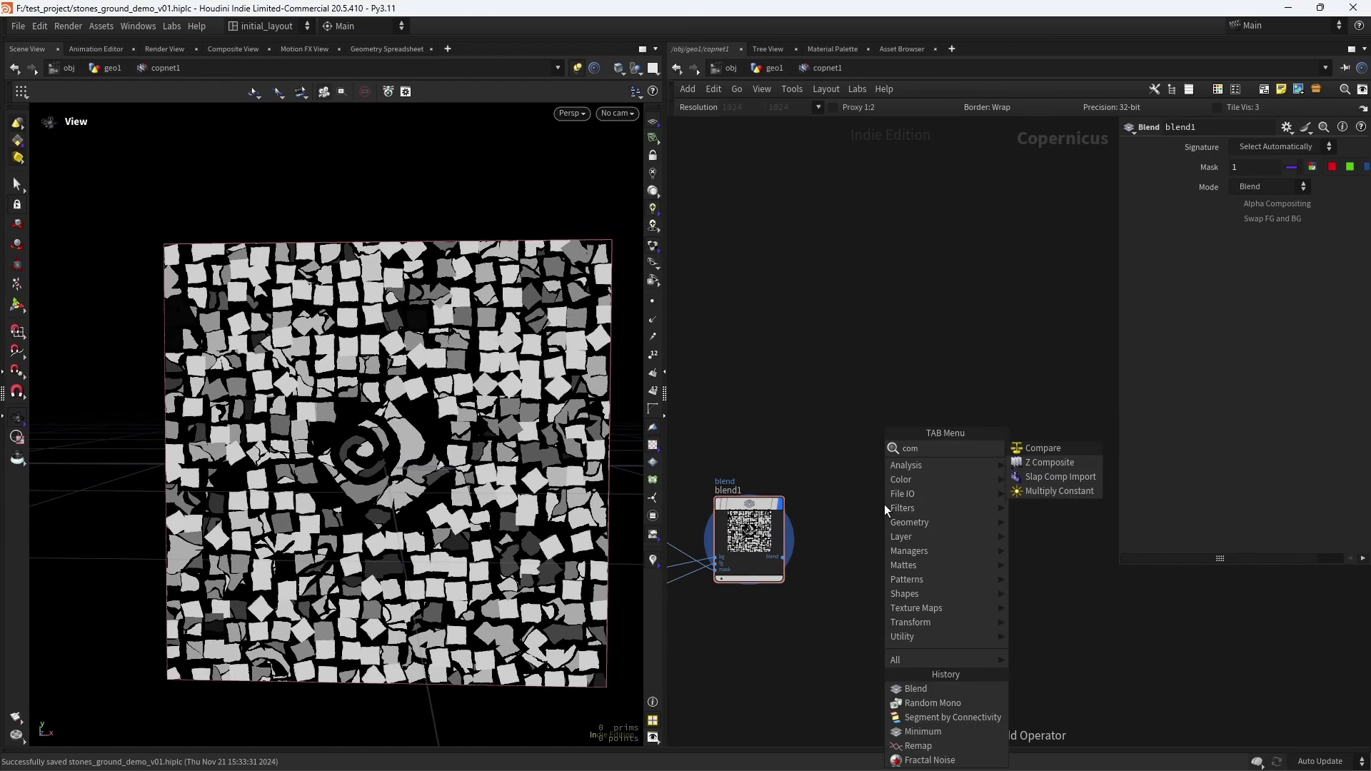
{"action": "key", "text": "Return"}
{"action": "left_click", "coordinate": [884, 504]}
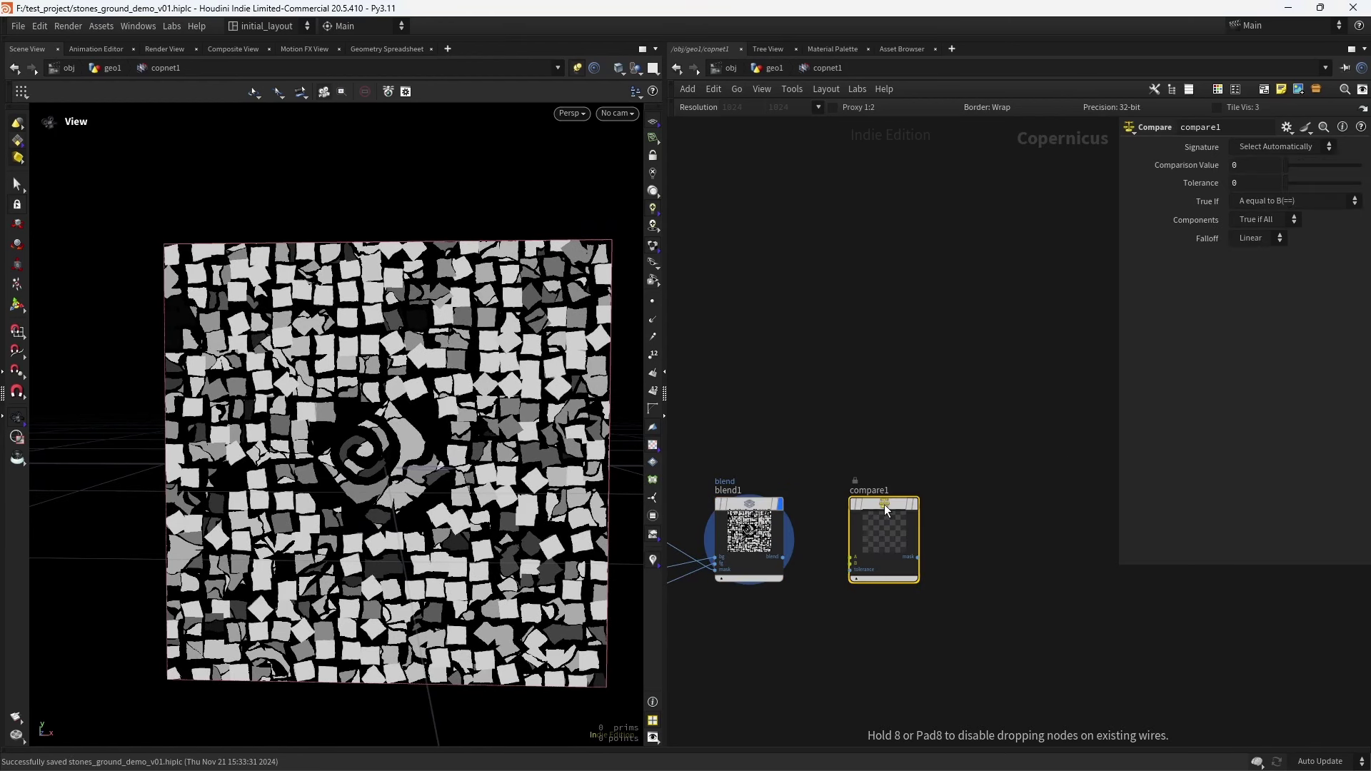
{"action": "left_click", "coordinate": [783, 558]}
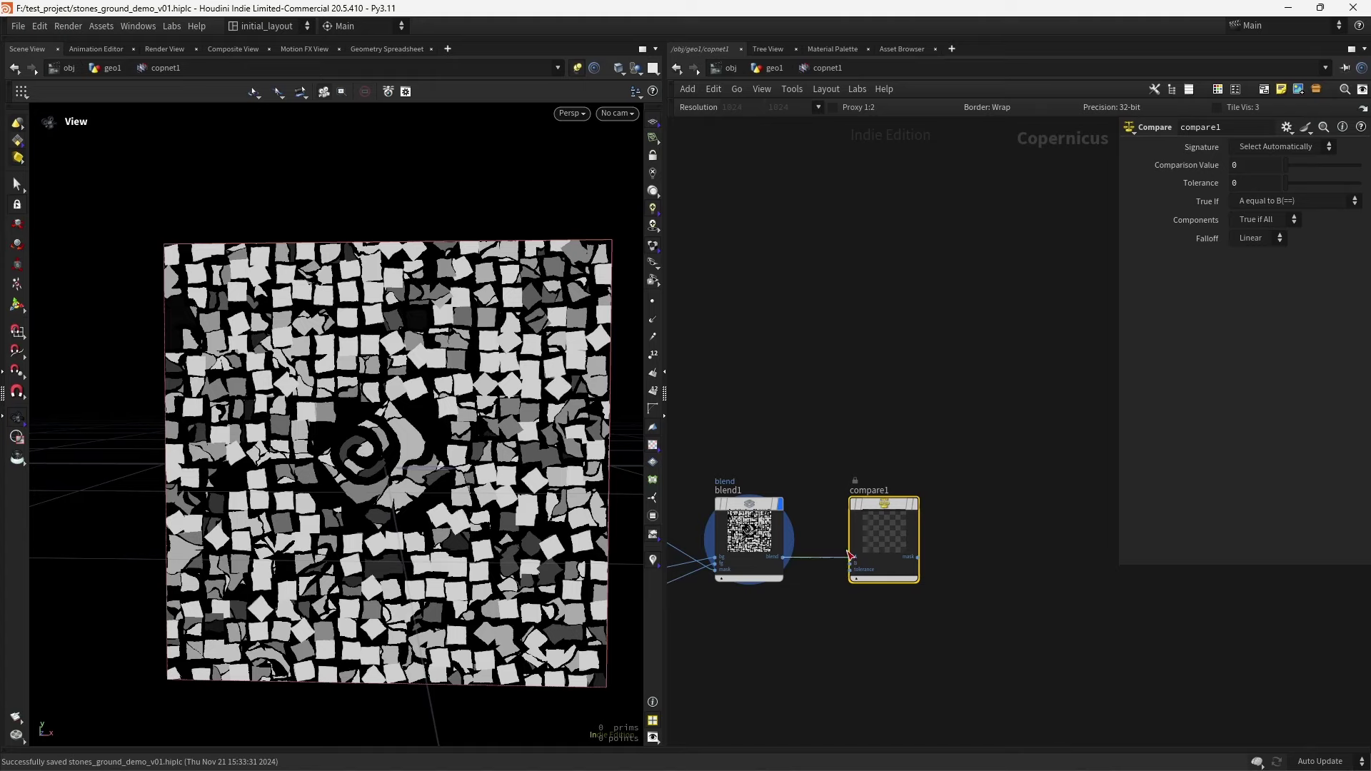
{"action": "left_click", "coordinate": [850, 557]}
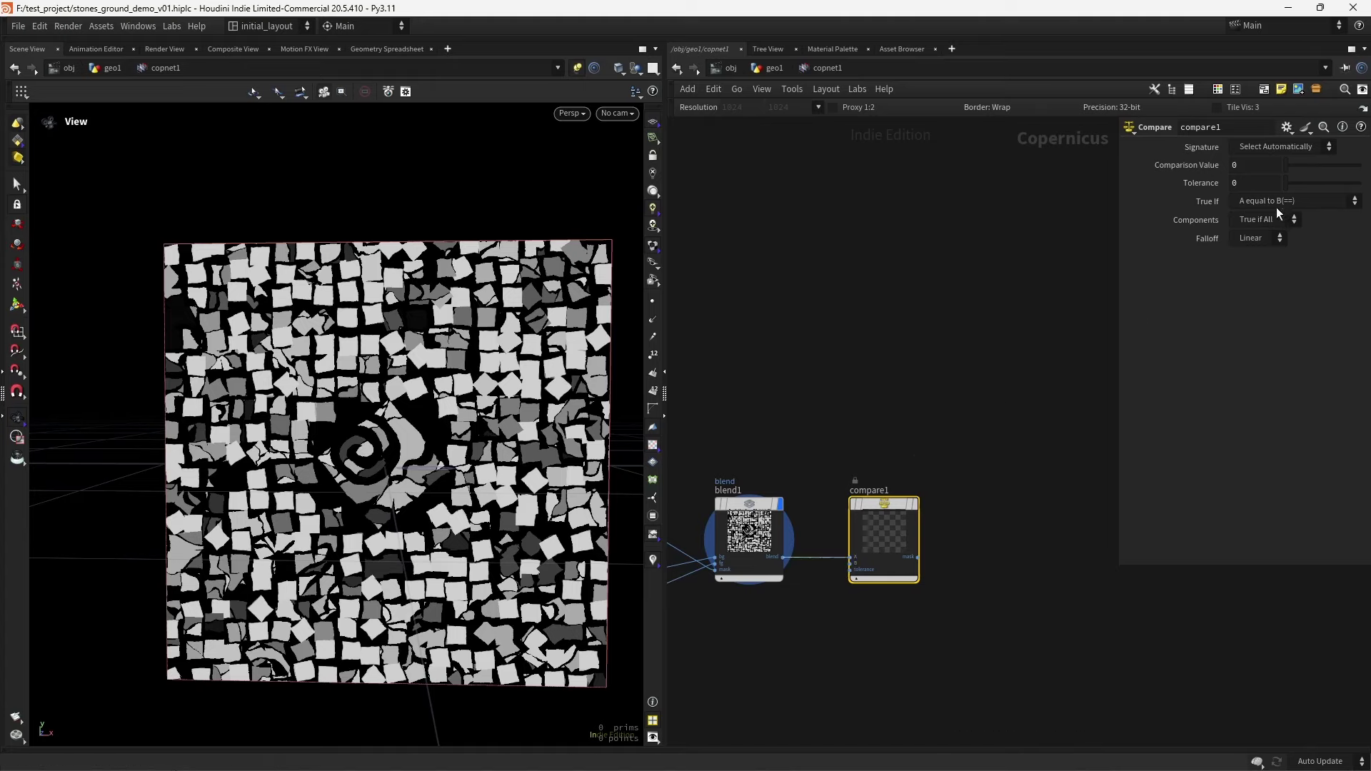
Set compare1 to A greater than B at a 0.315 threshold and display its mask
{"action": "left_click", "coordinate": [1275, 204]}
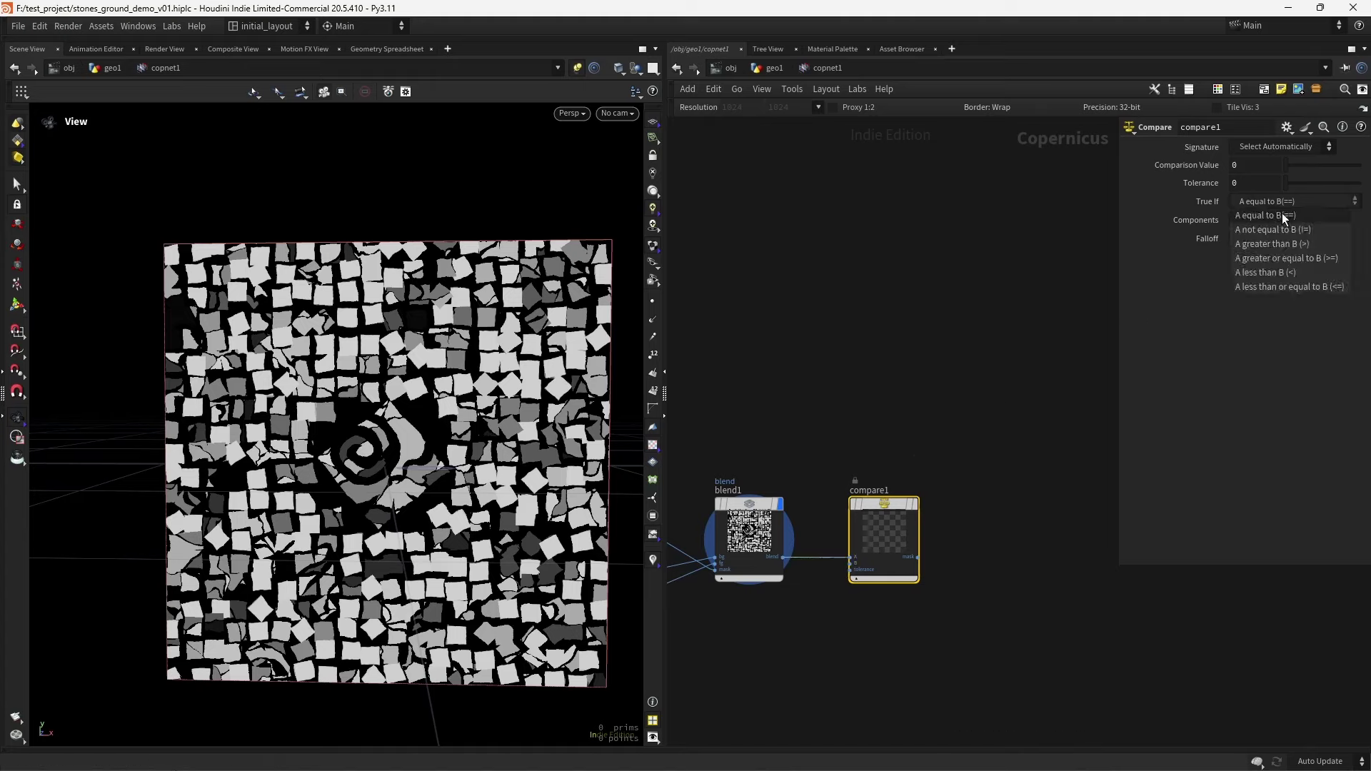
{"action": "left_click", "coordinate": [1281, 243]}
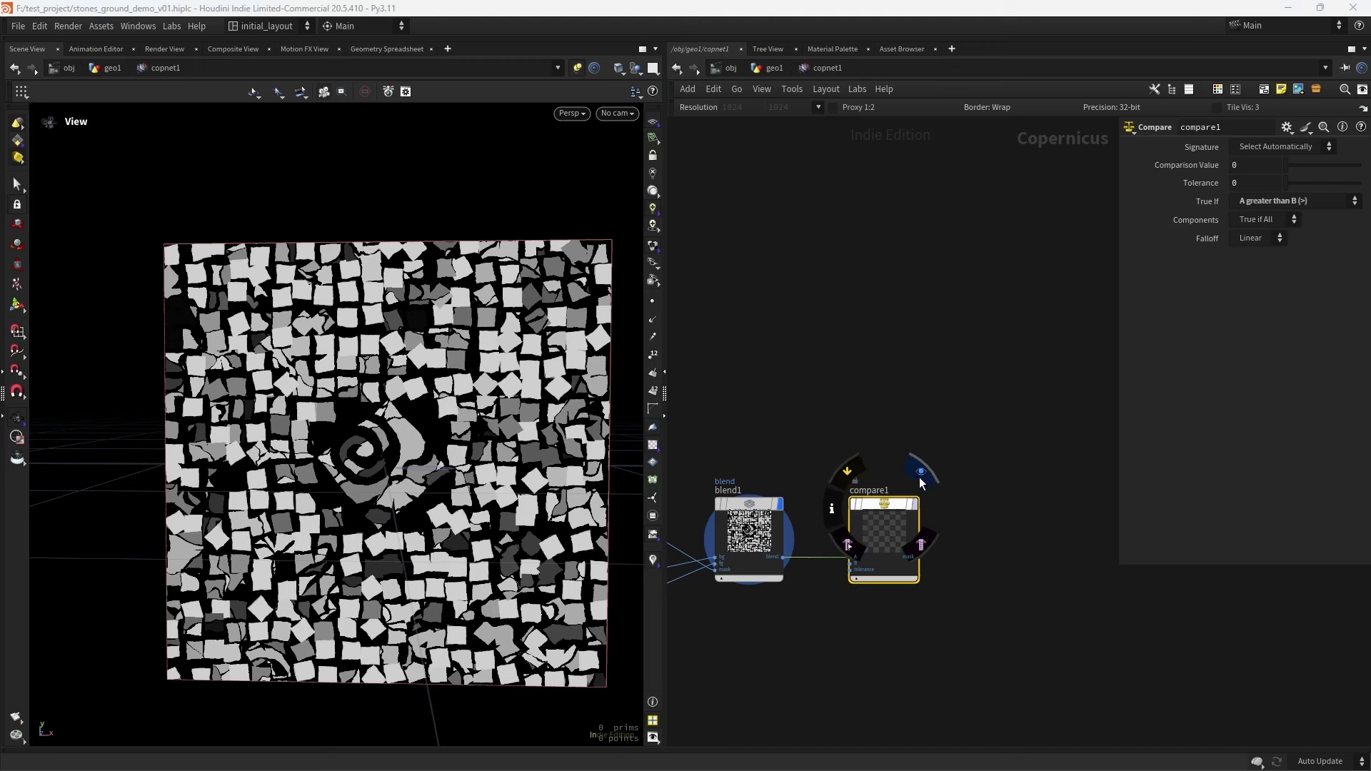
{"action": "left_click", "coordinate": [920, 478]}
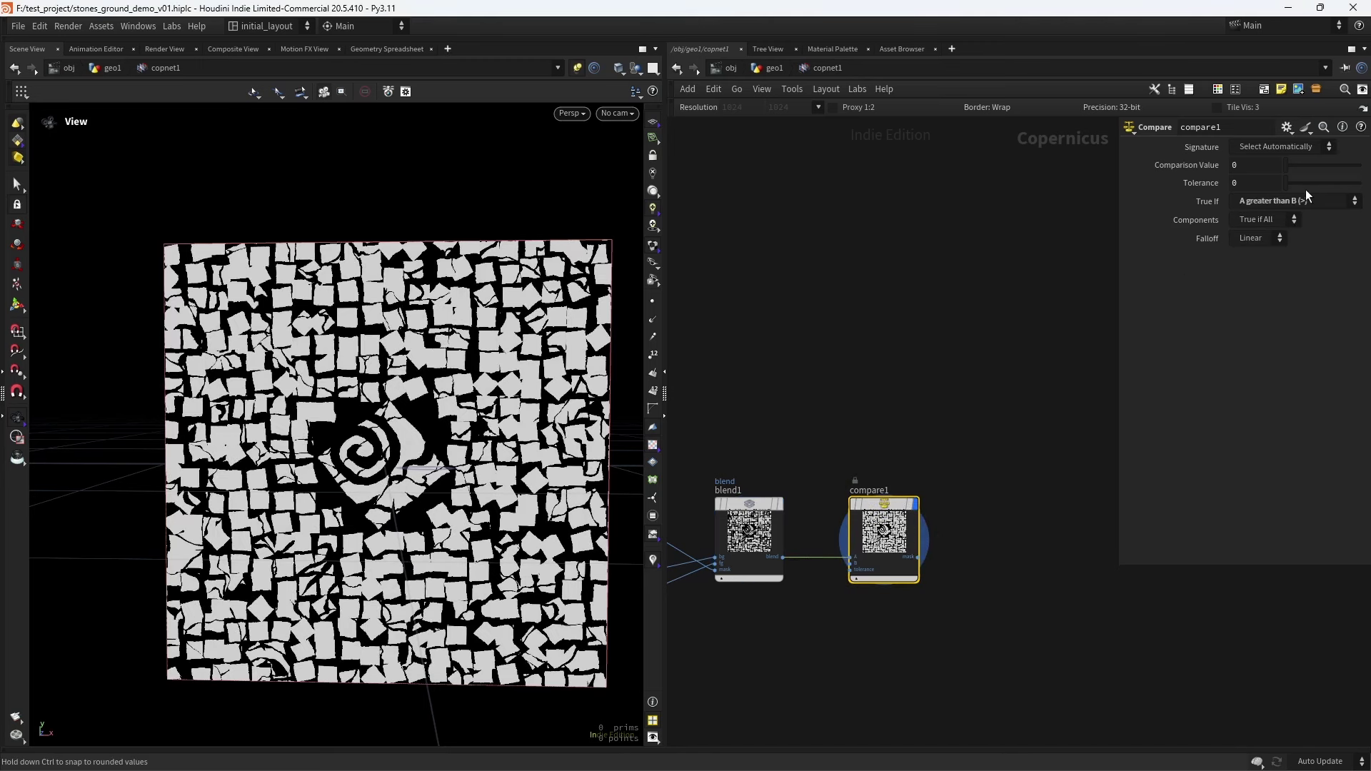
{"action": "left_click_drag", "start_coordinate": [1291, 167], "coordinate": [1308, 168]}
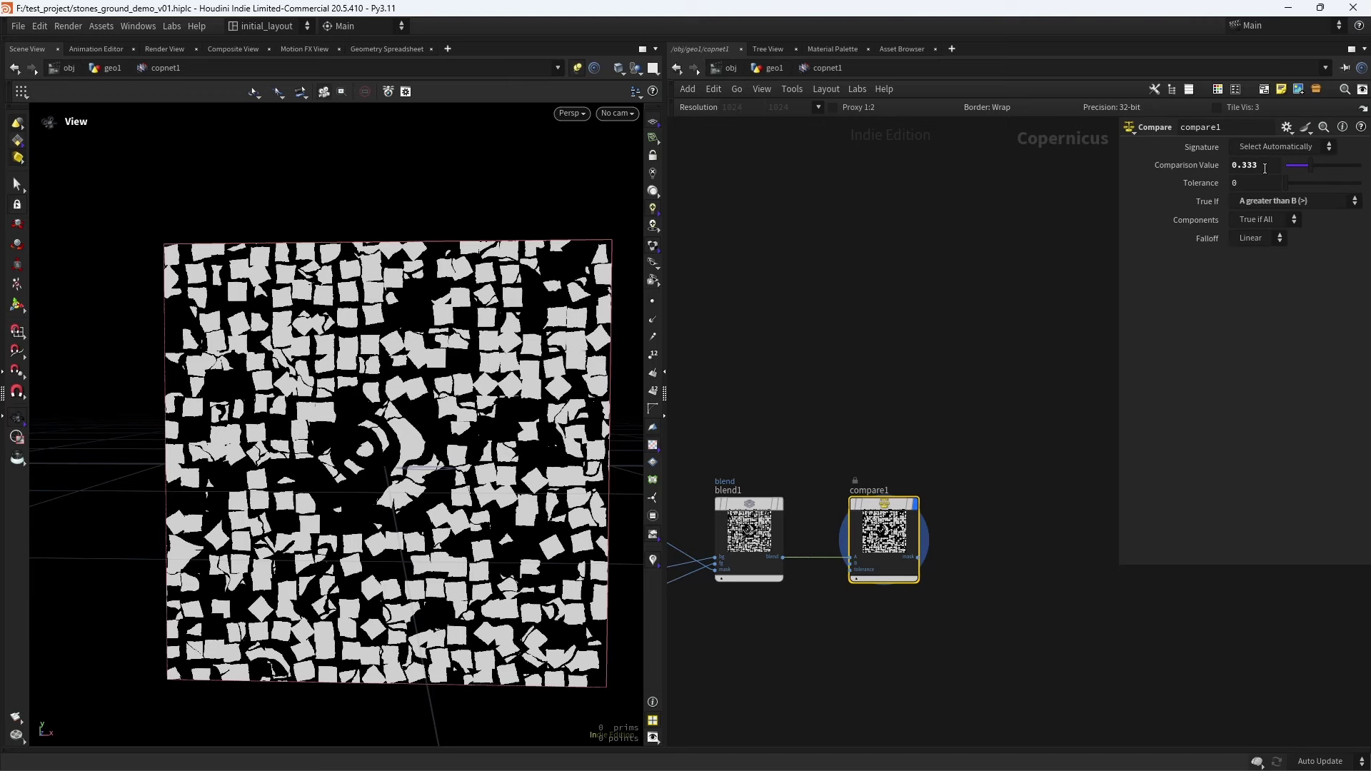
{"action": "type", "text": "15"}
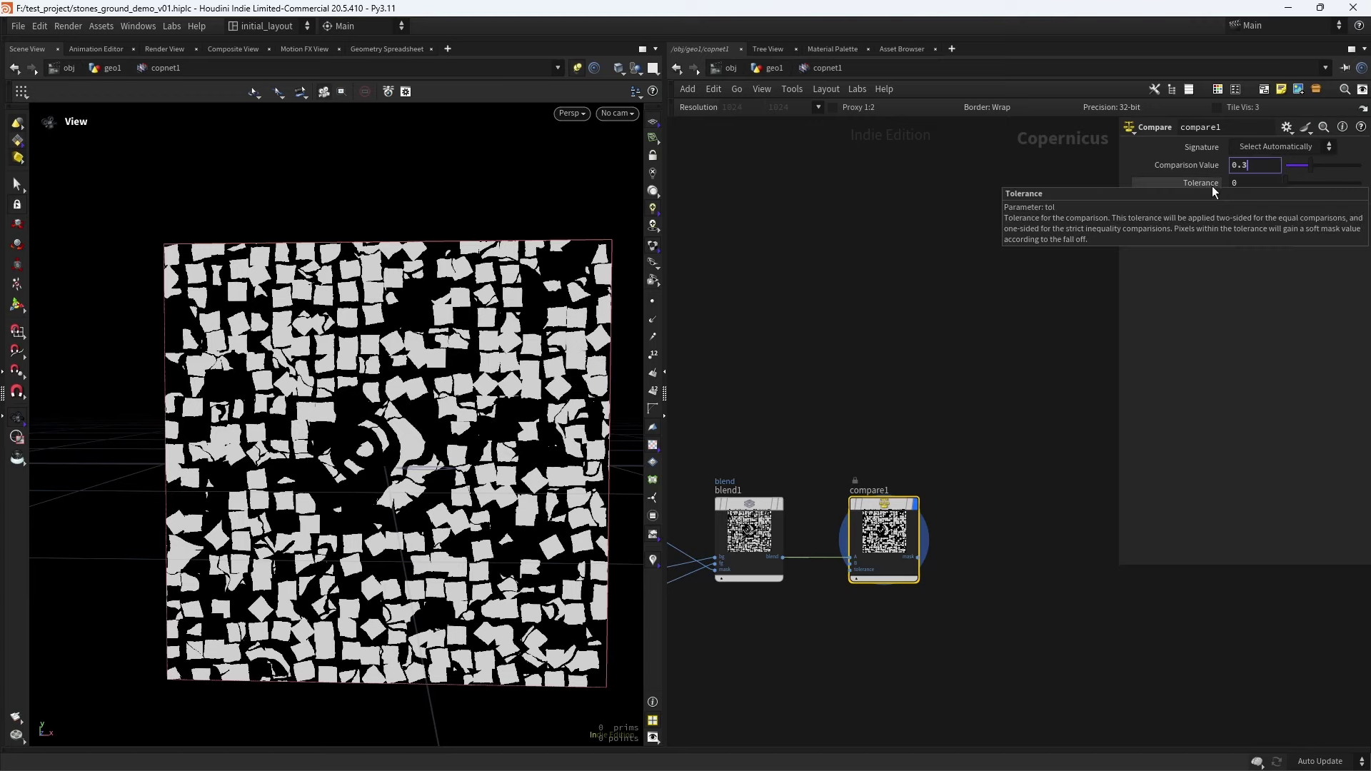
{"action": "key", "text": "Return"}
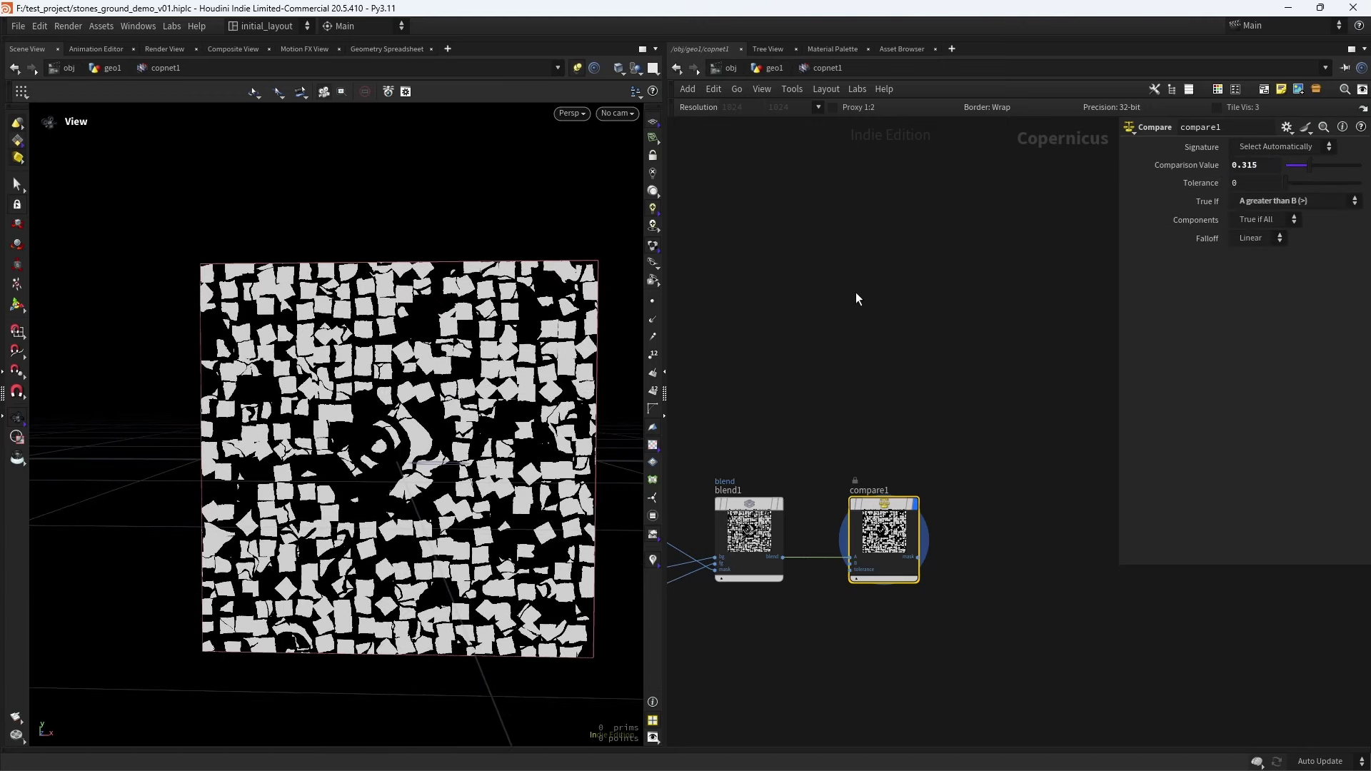
{"action": "left_click_drag", "start_coordinate": [1300, 187], "coordinate": [907, 315]}
Save the scene and pan the network to make room for new nodes
{"action": "scroll", "coordinate": [889, 365], "scroll_direction": "down", "scroll_amount": 2}
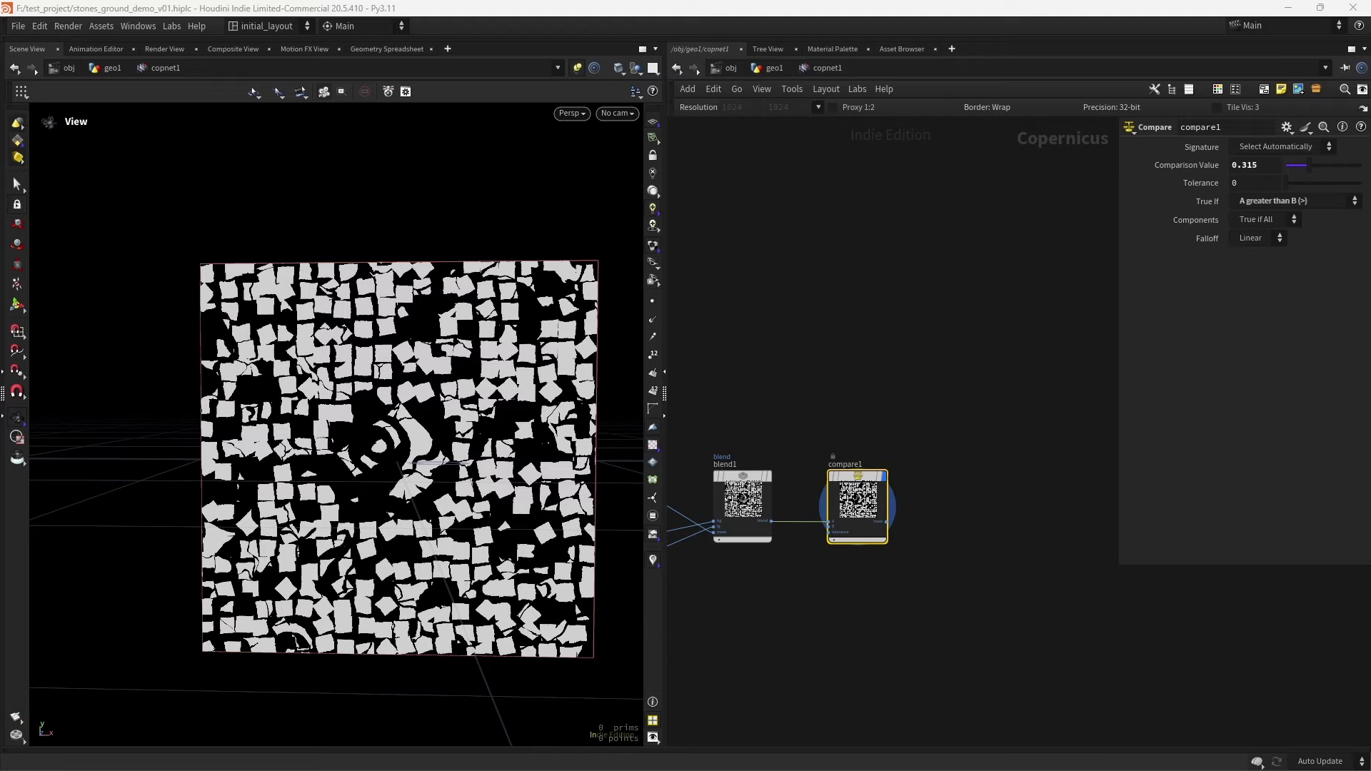
{"action": "scroll", "coordinate": [1002, 392], "scroll_direction": "down", "scroll_amount": 3}
{"action": "scroll", "coordinate": [1086, 407], "scroll_direction": "up", "scroll_amount": 4}
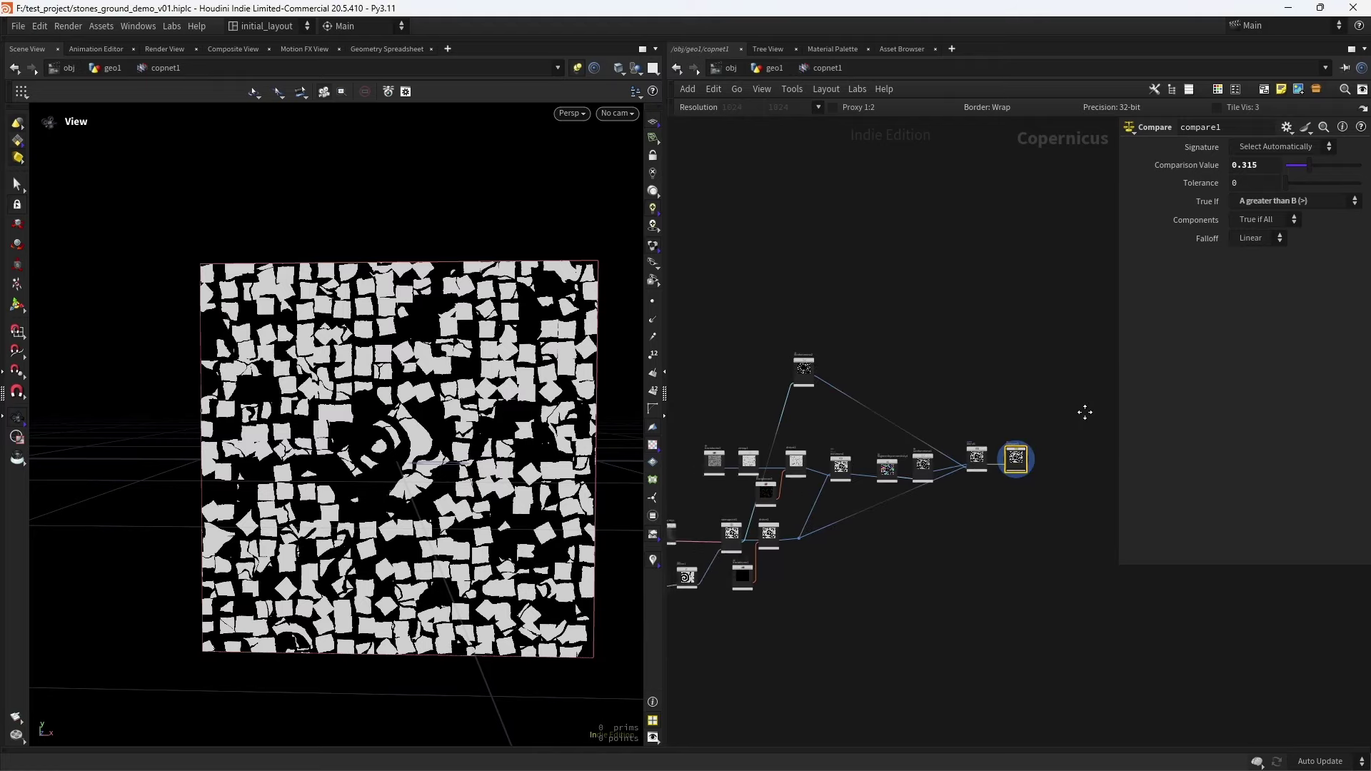
{"action": "key", "text": "ctrl+s"}
{"action": "scroll", "coordinate": [875, 469], "scroll_direction": "up", "scroll_amount": 3}
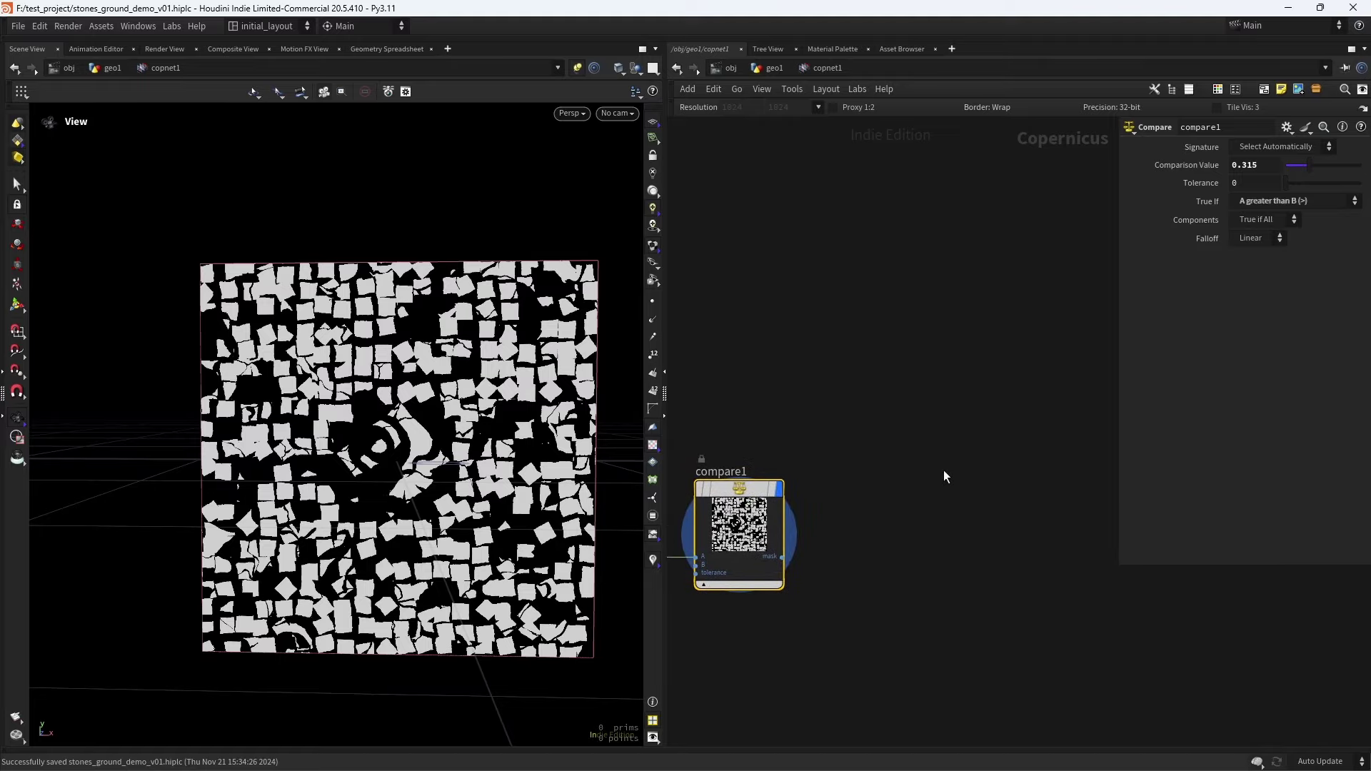
{"action": "scroll", "coordinate": [953, 442], "scroll_direction": "down", "scroll_amount": 2}
{"action": "key", "text": "ctrl+s"}
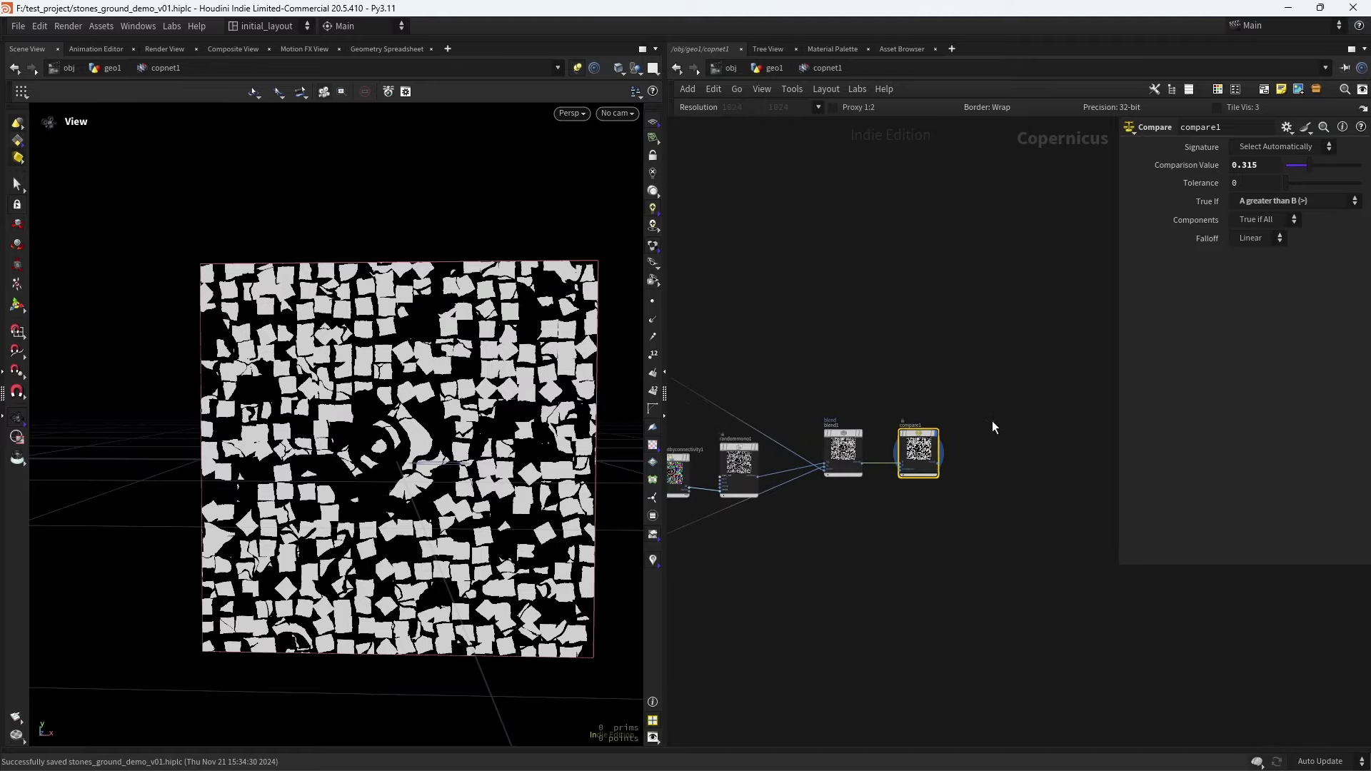
{"action": "scroll", "coordinate": [990, 424], "scroll_direction": "up", "scroll_amount": 2}
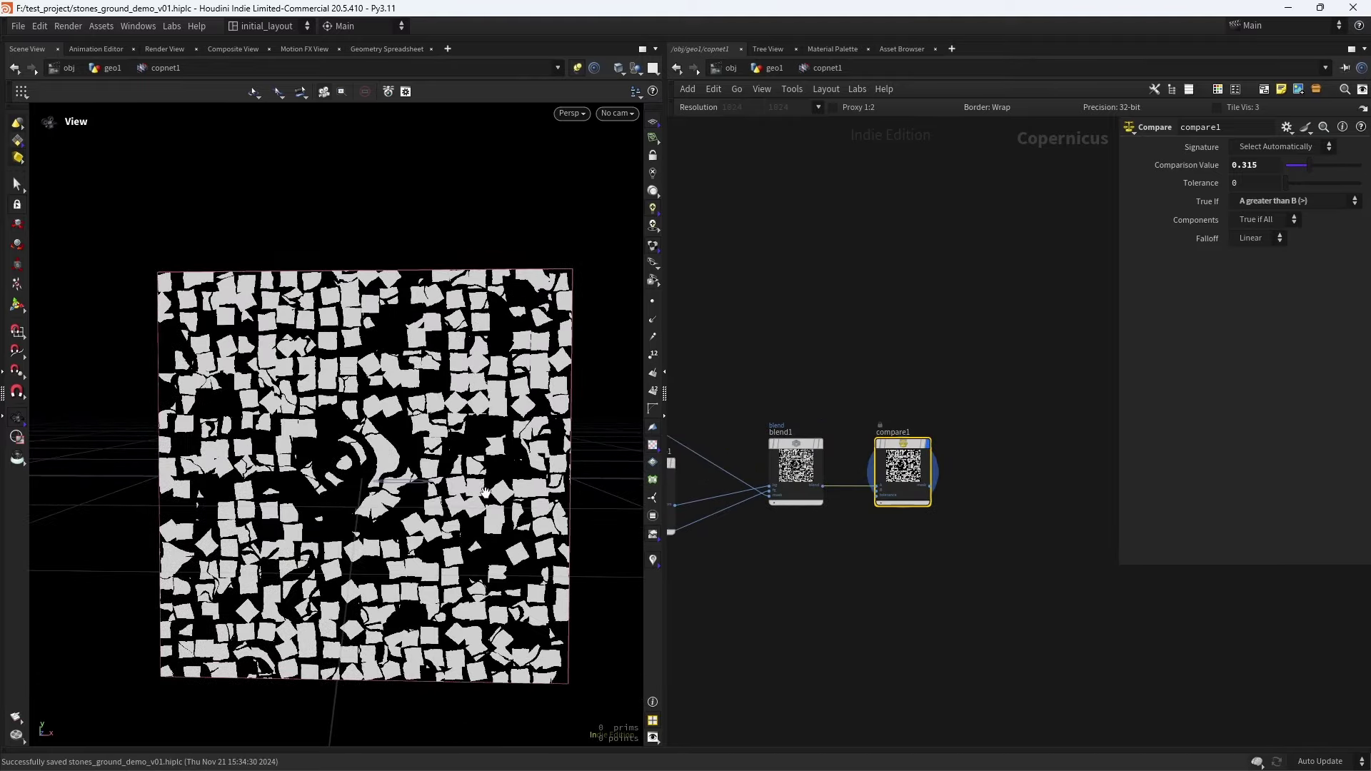
{"action": "middle_click_drag", "start_coordinate": [987, 389], "coordinate": [899, 377]}
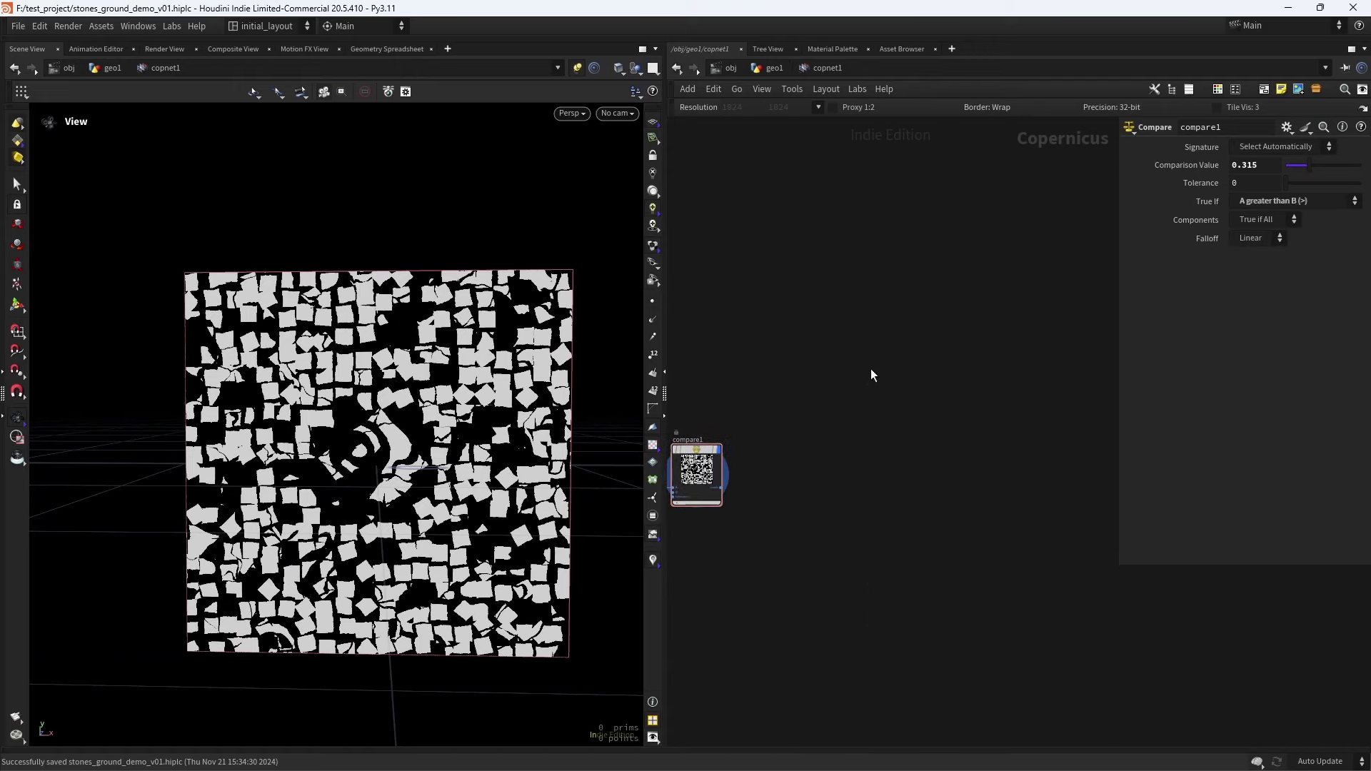
Add a File node, file2, loading the concrete_floor_02_diff_4k.jpg texture
{"action": "key", "text": "Tab"}
{"action": "key", "text": "Escape"}
{"action": "left_click", "coordinate": [871, 369]}
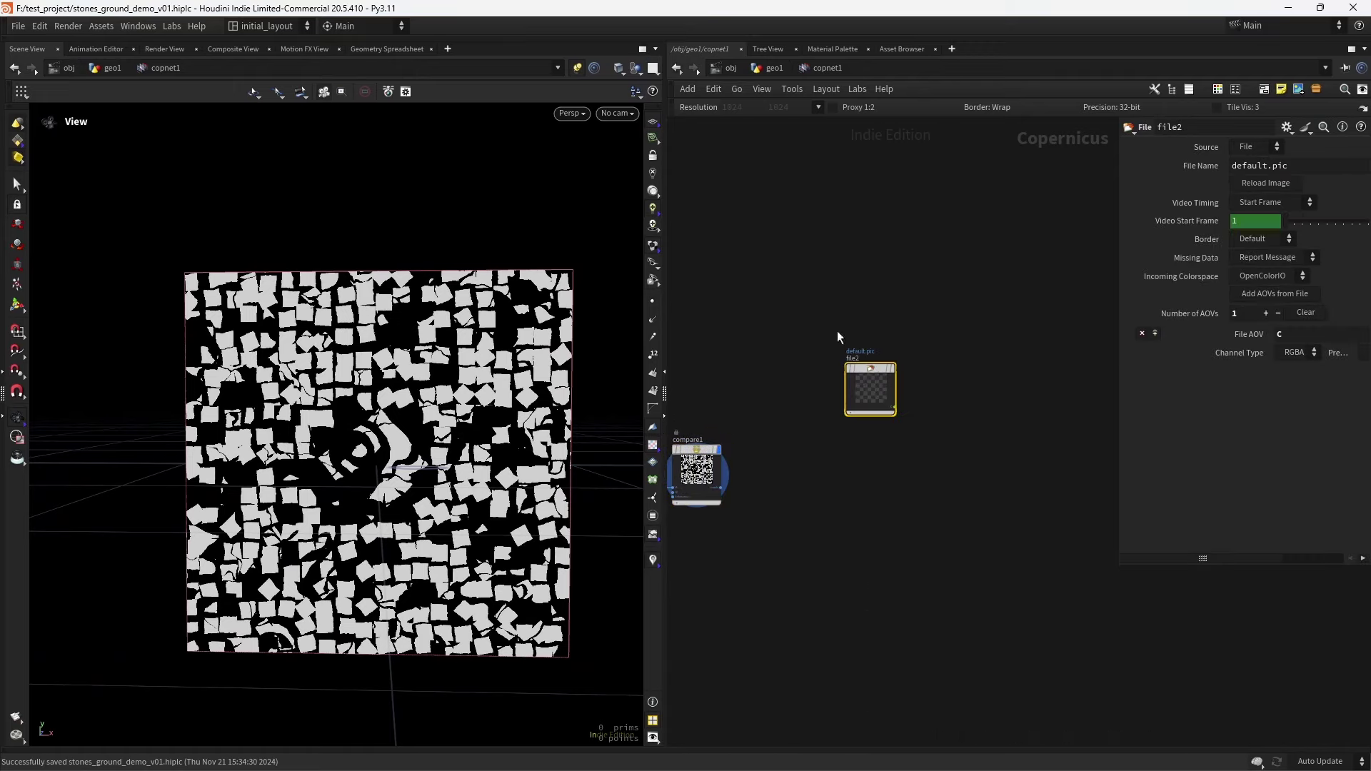
{"action": "left_click", "coordinate": [1259, 165]}
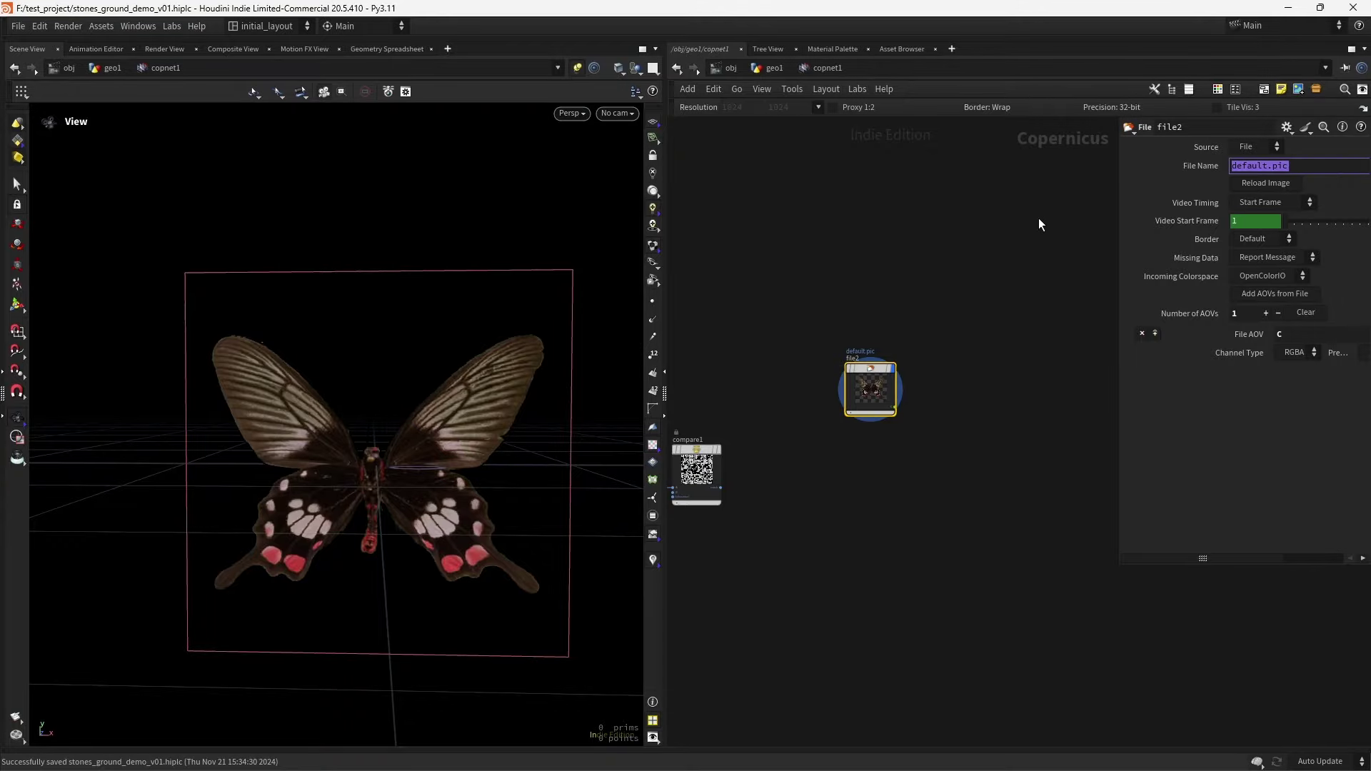
{"action": "key", "text": "ctrl+v"}
{"action": "key", "text": "Return"}
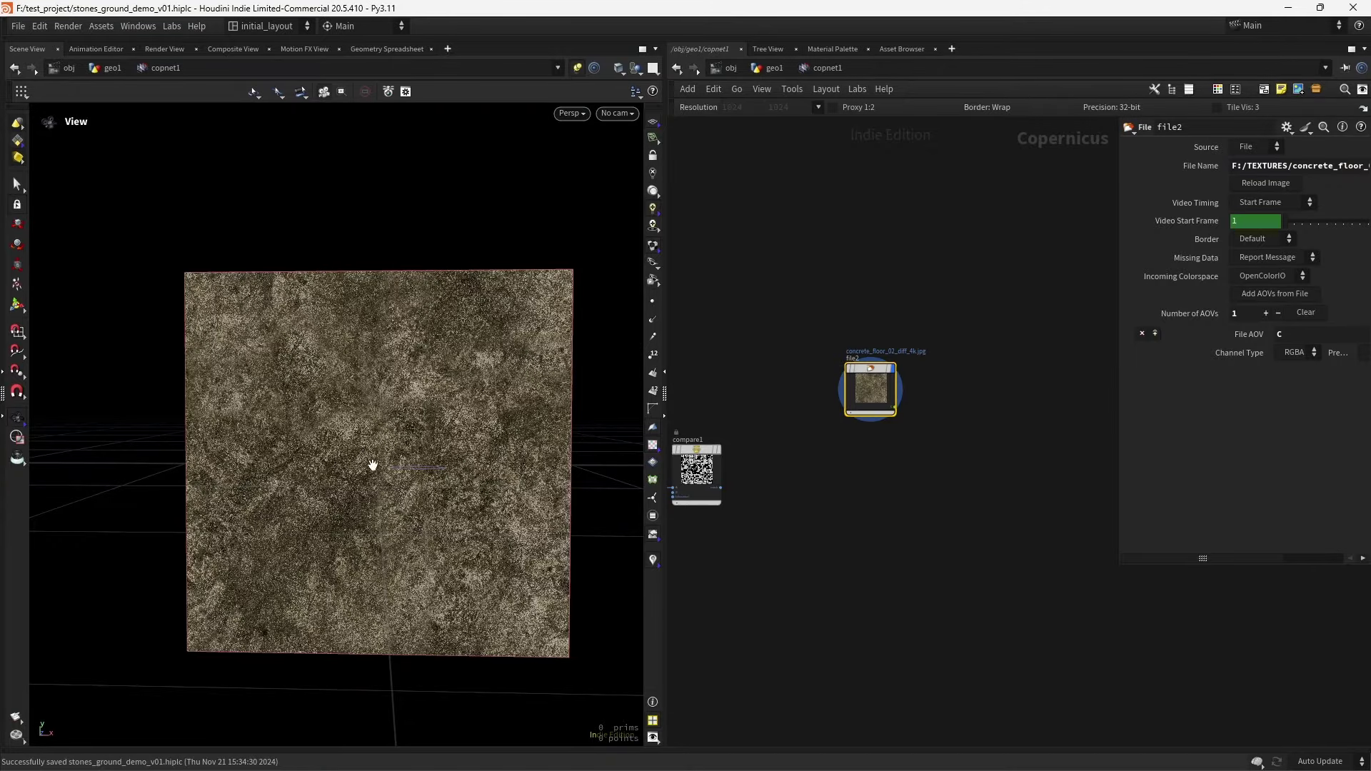
{"action": "left_click_drag", "start_coordinate": [373, 465], "coordinate": [410, 447]}
{"action": "scroll", "coordinate": [928, 340], "scroll_direction": "up", "scroll_amount": 1}
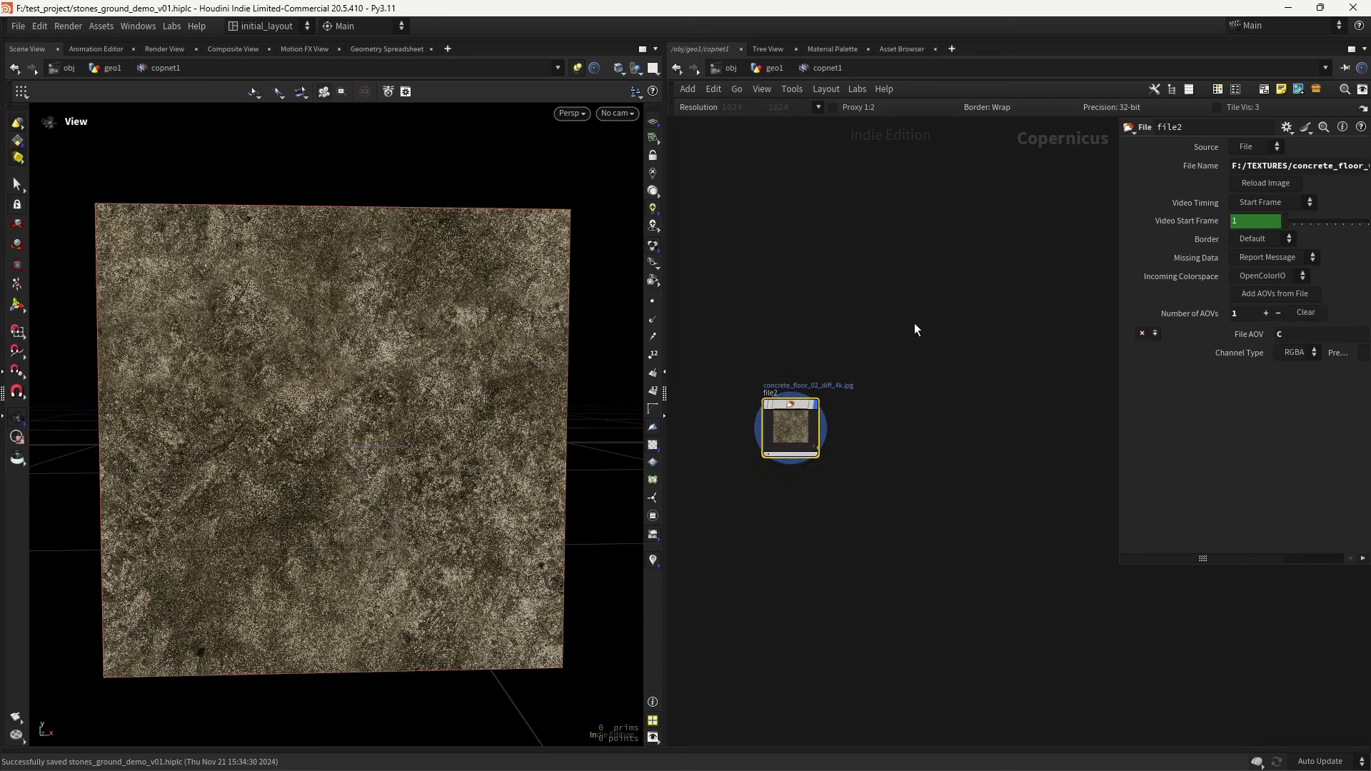
Add a UV Sample node, sample1, with file2 feeding its texture input
{"action": "key", "text": "Tab"}
{"action": "type", "text": "uv s"}
{"action": "key", "text": "Return"}
{"action": "left_click", "coordinate": [901, 332]}
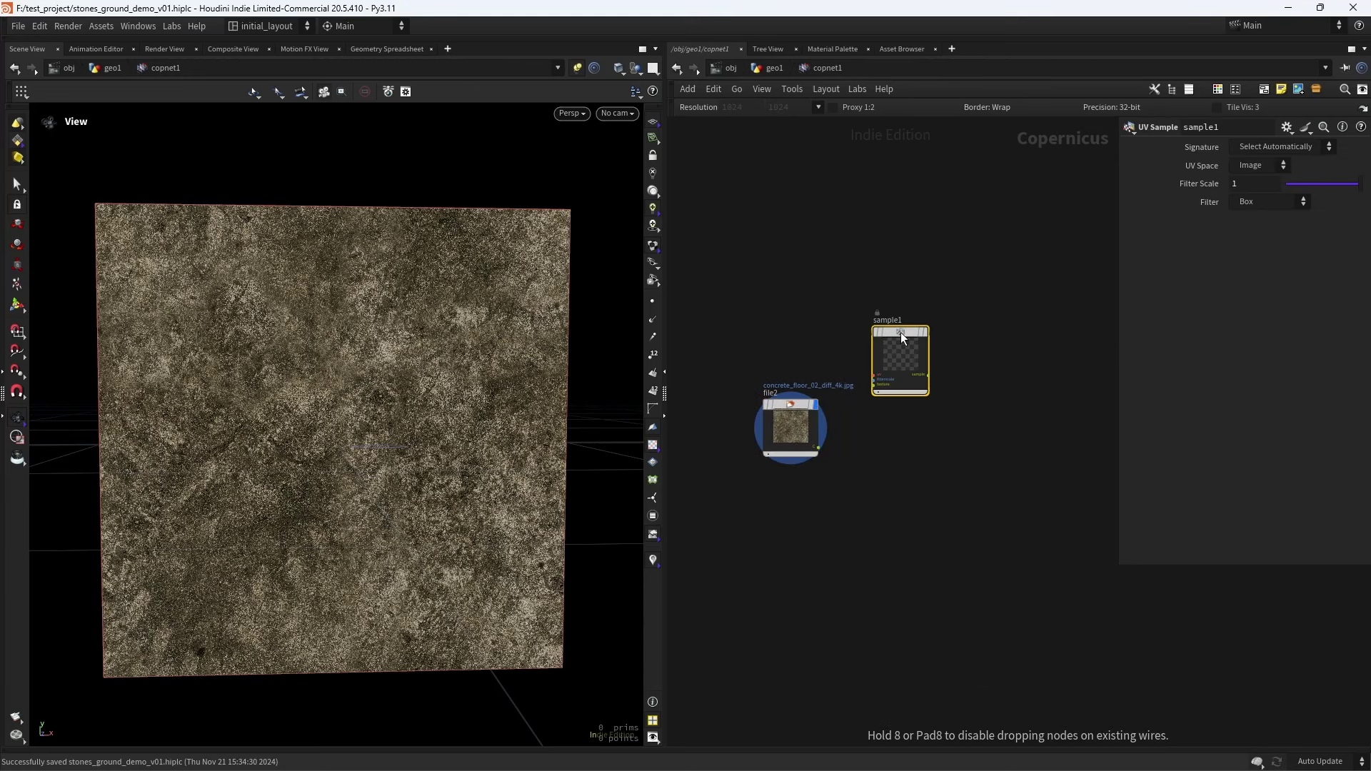
{"action": "scroll", "coordinate": [846, 428], "scroll_direction": "up", "scroll_amount": 1}
{"action": "left_click", "coordinate": [810, 460]}
{"action": "left_click", "coordinate": [889, 372]}
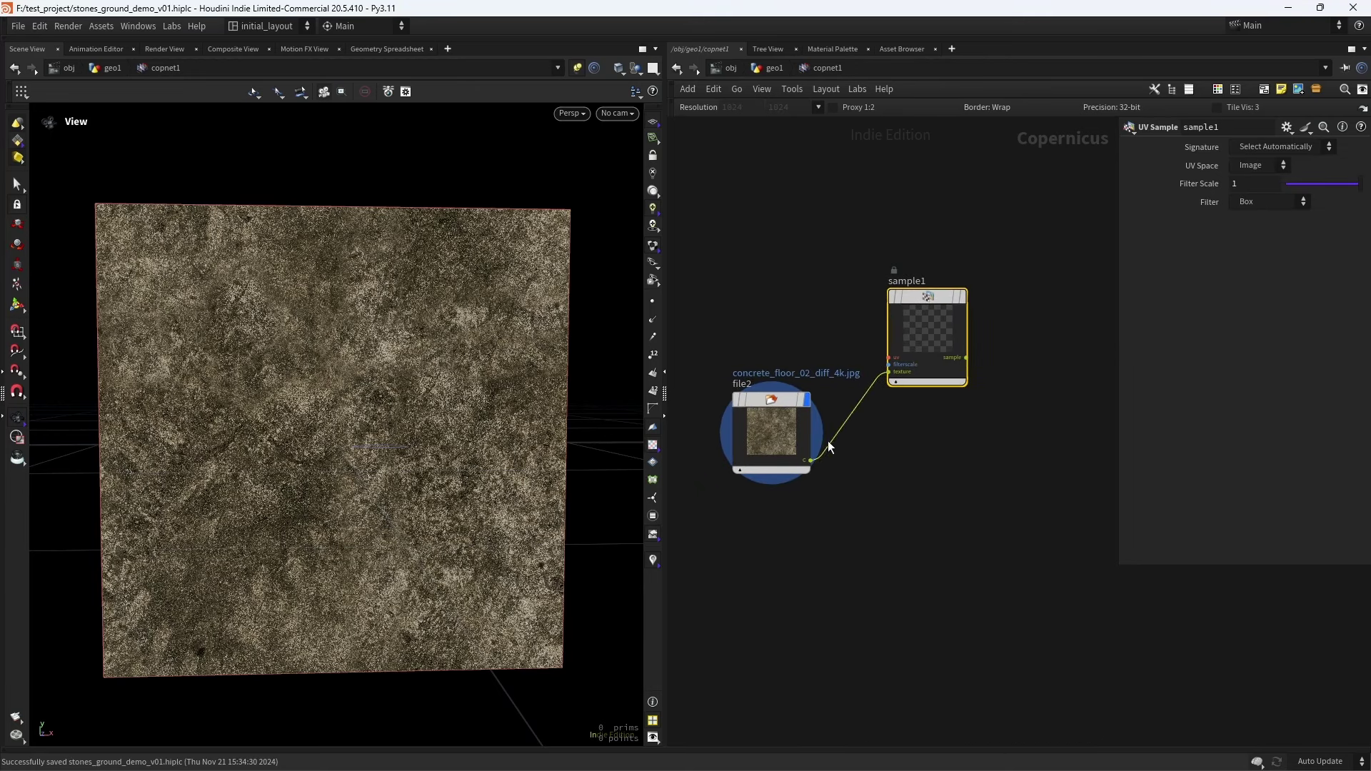
Set file2's Channel Type to RGB
{"action": "left_click", "coordinate": [800, 443]}
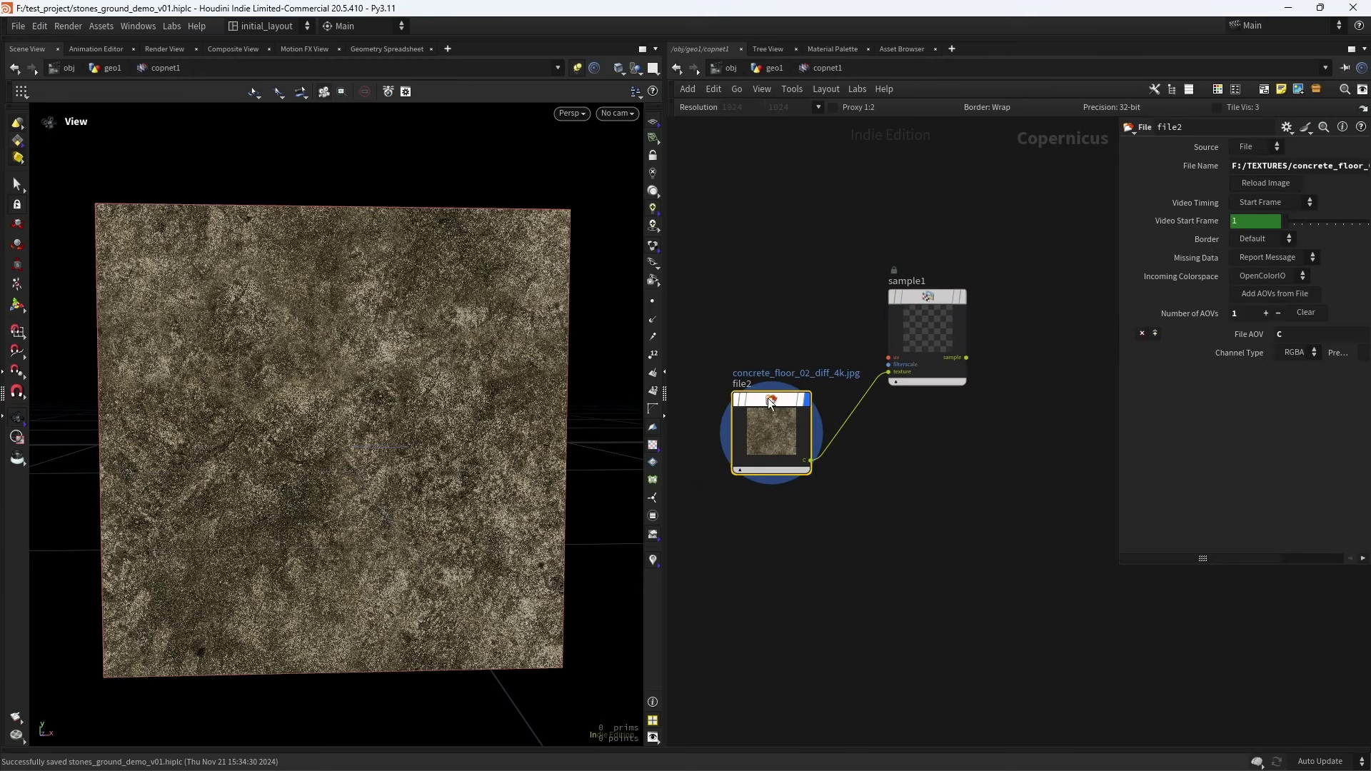
{"action": "left_click", "coordinate": [1294, 352]}
{"action": "left_click", "coordinate": [1296, 388]}
{"action": "scroll", "coordinate": [880, 466], "scroll_direction": "down", "scroll_amount": 2}
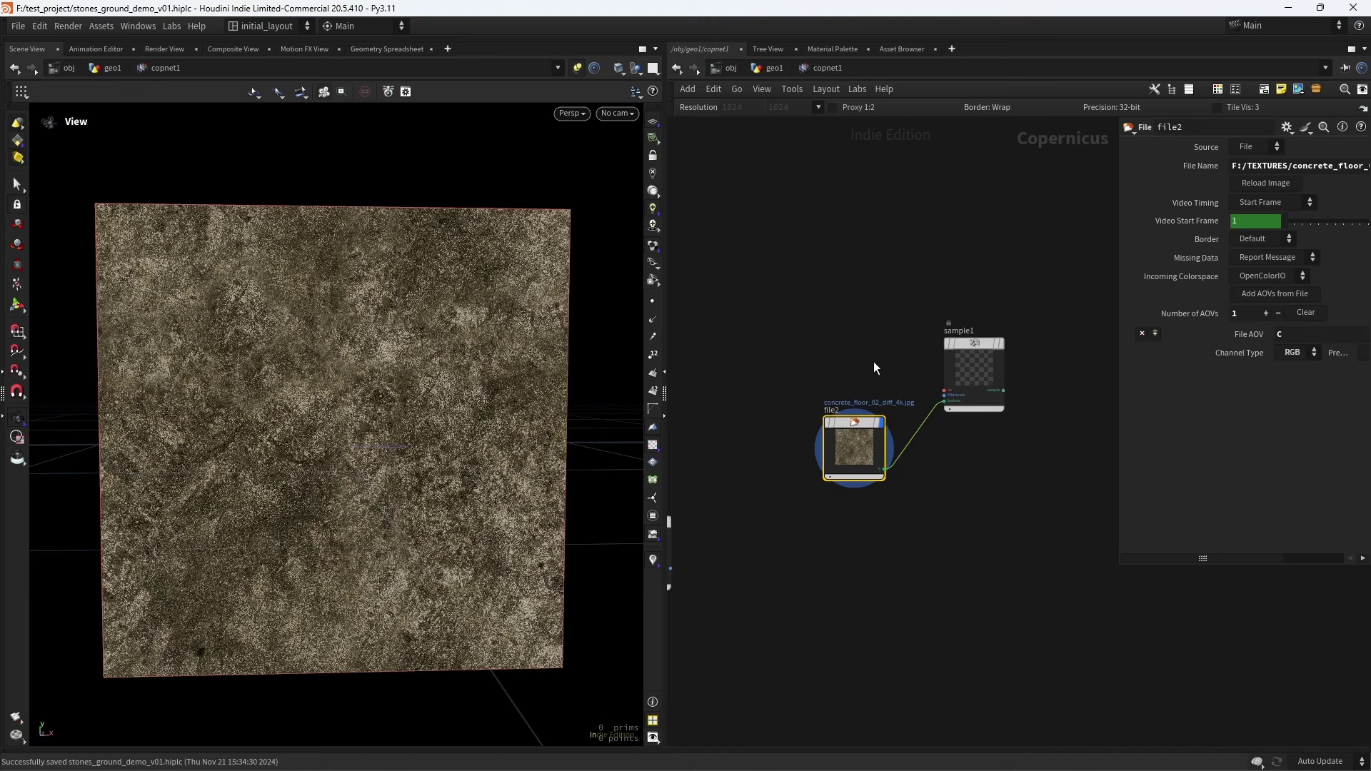
{"action": "scroll", "coordinate": [874, 367], "scroll_direction": "up", "scroll_amount": 3}
Drive sample1's uv input from stamppoint1's uv output
{"action": "left_click", "coordinate": [998, 424]}
{"action": "scroll", "coordinate": [798, 375], "scroll_direction": "down", "scroll_amount": 6}
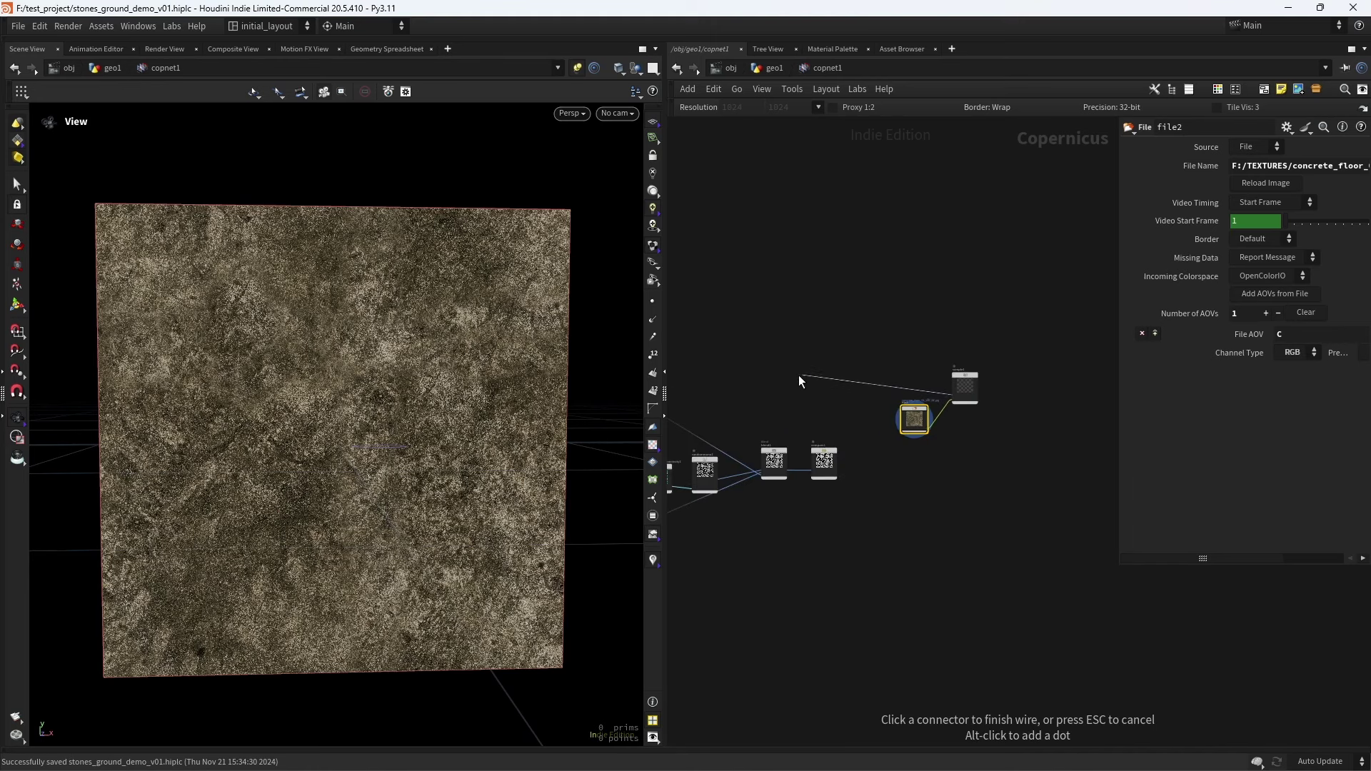
{"action": "scroll", "coordinate": [860, 395], "scroll_direction": "up", "scroll_amount": 8}
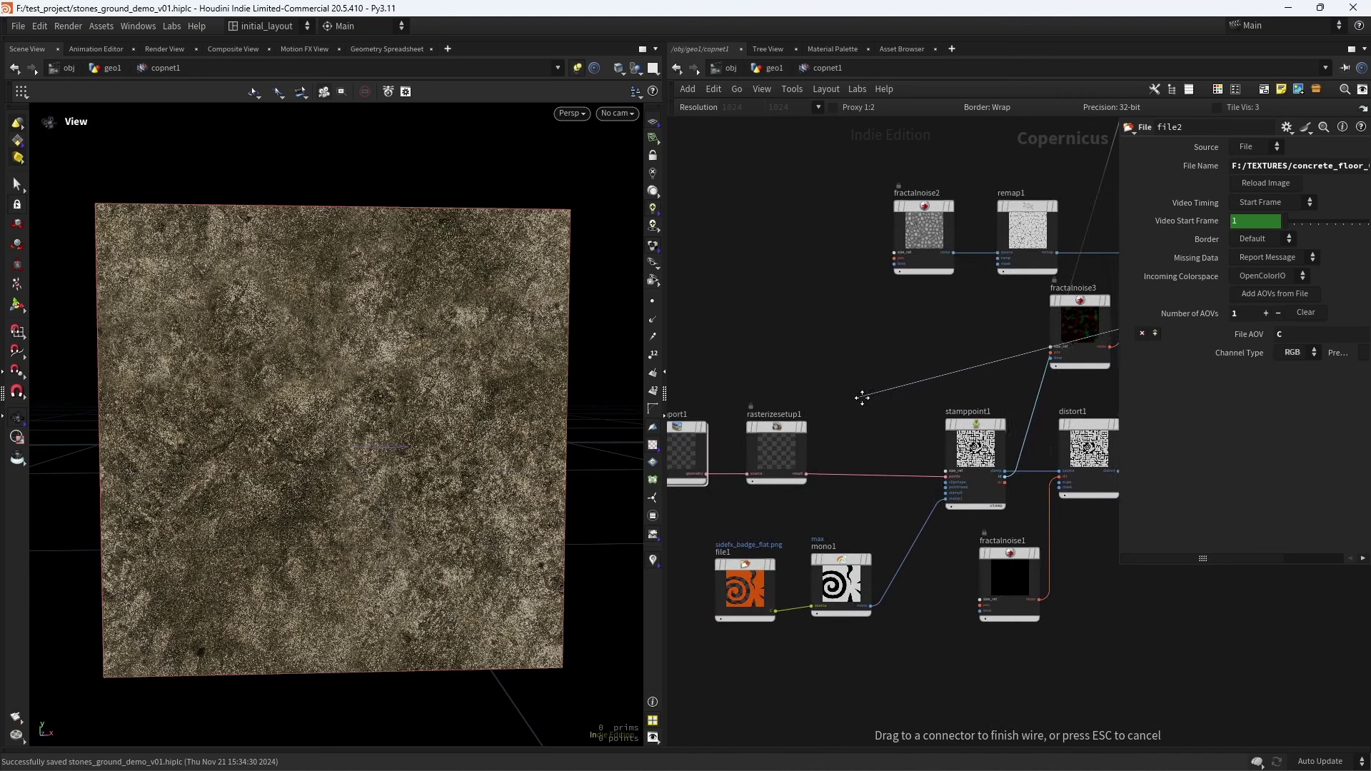
{"action": "left_click", "coordinate": [758, 495]}
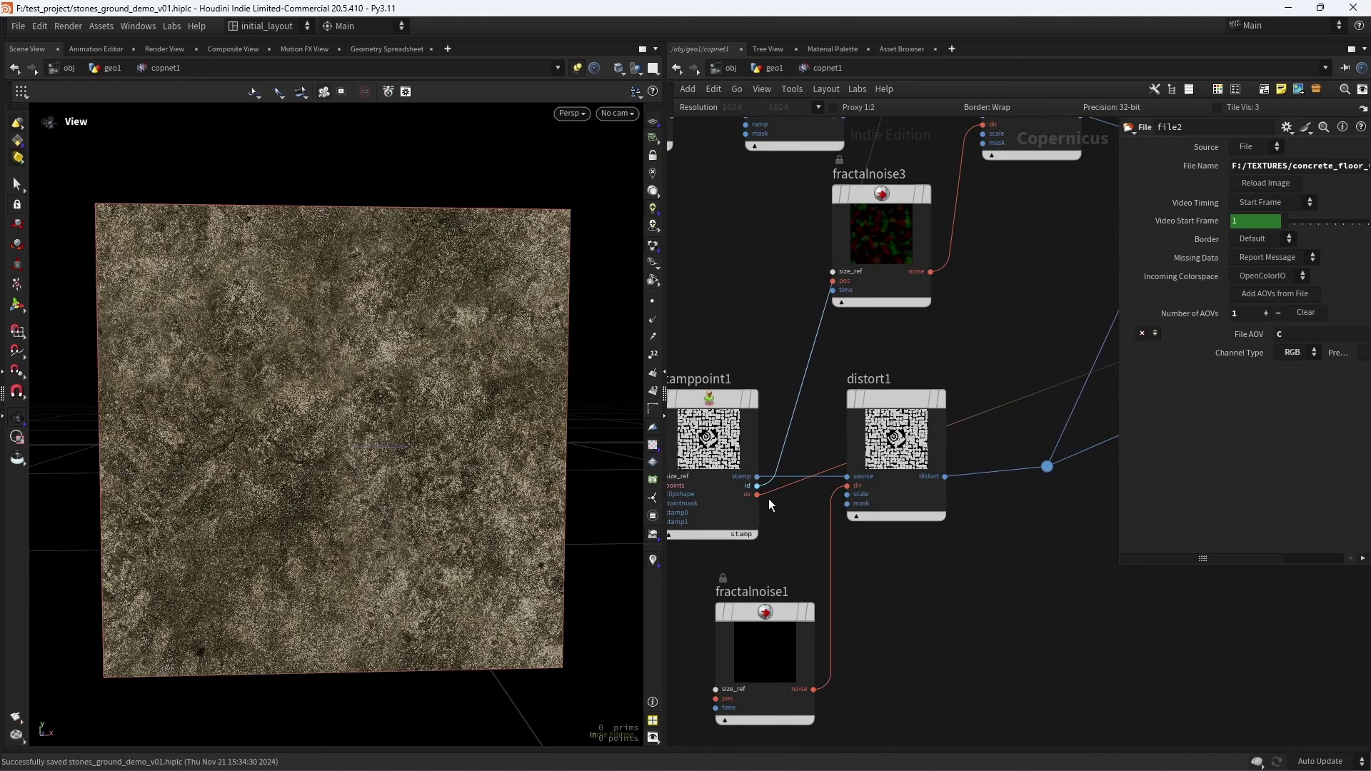
{"action": "scroll", "coordinate": [769, 499], "scroll_direction": "down", "scroll_amount": 8}
{"action": "scroll", "coordinate": [940, 600], "scroll_direction": "up", "scroll_amount": 6}
Move file2 clear of the uv wire and display sample1's result
{"action": "left_click_drag", "start_coordinate": [775, 610], "coordinate": [769, 576]}
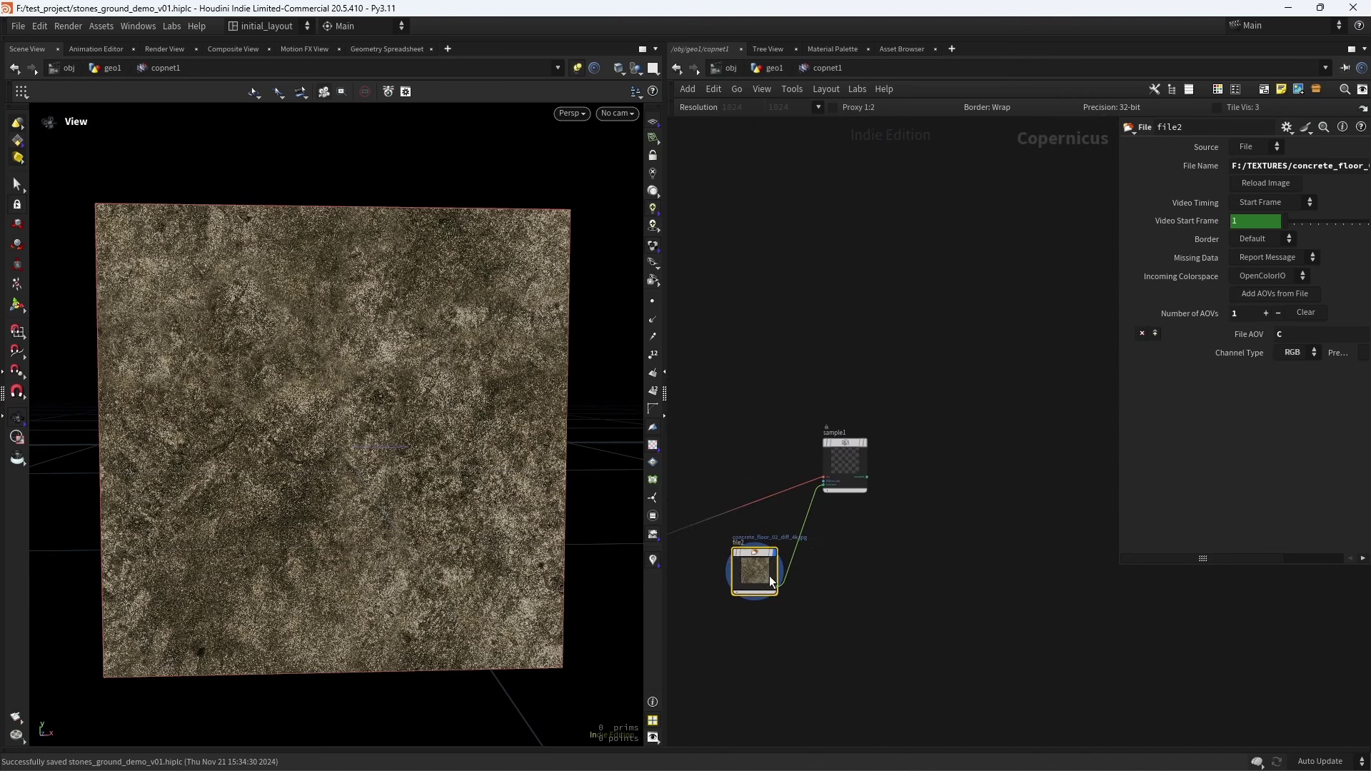
{"action": "left_click", "coordinate": [867, 438]}
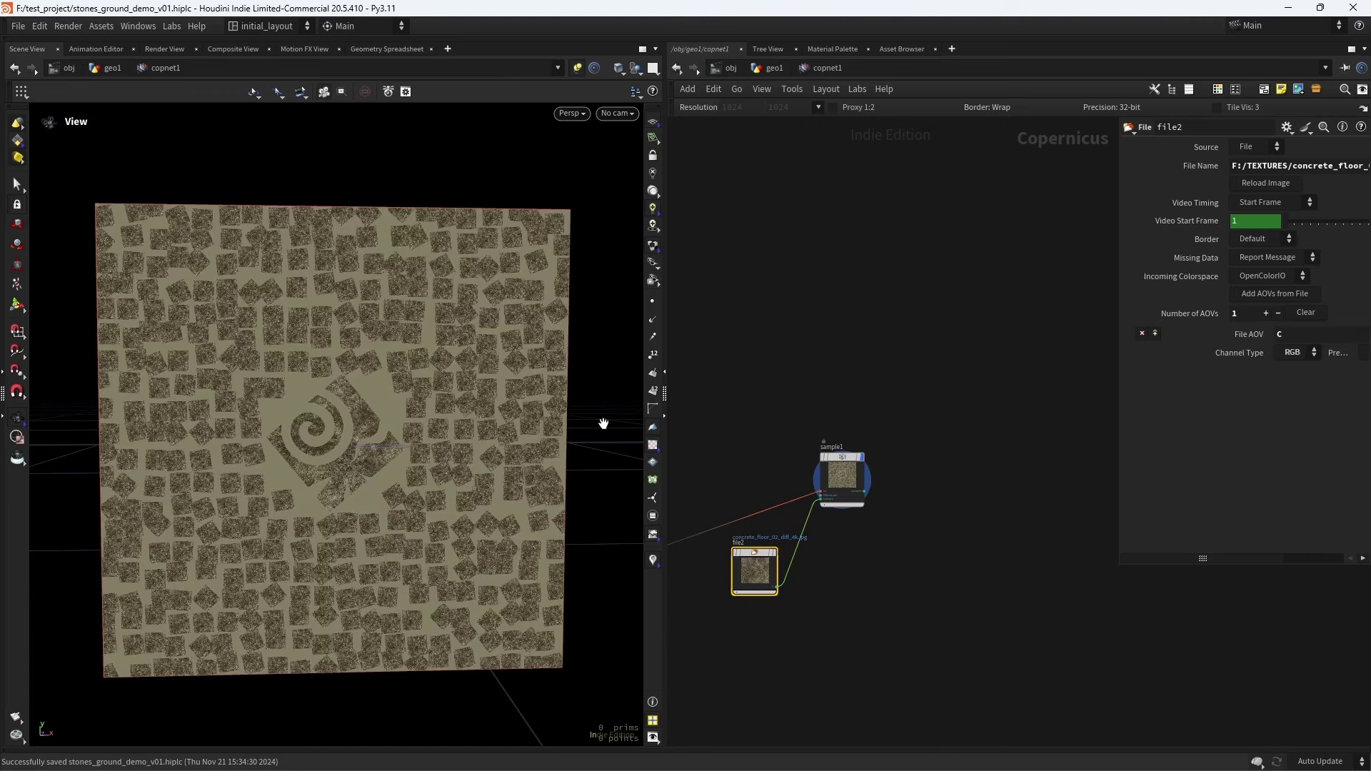
{"action": "scroll", "coordinate": [551, 435], "scroll_direction": "up", "scroll_amount": 6}
{"action": "scroll", "coordinate": [471, 495], "scroll_direction": "down", "scroll_amount": 5}
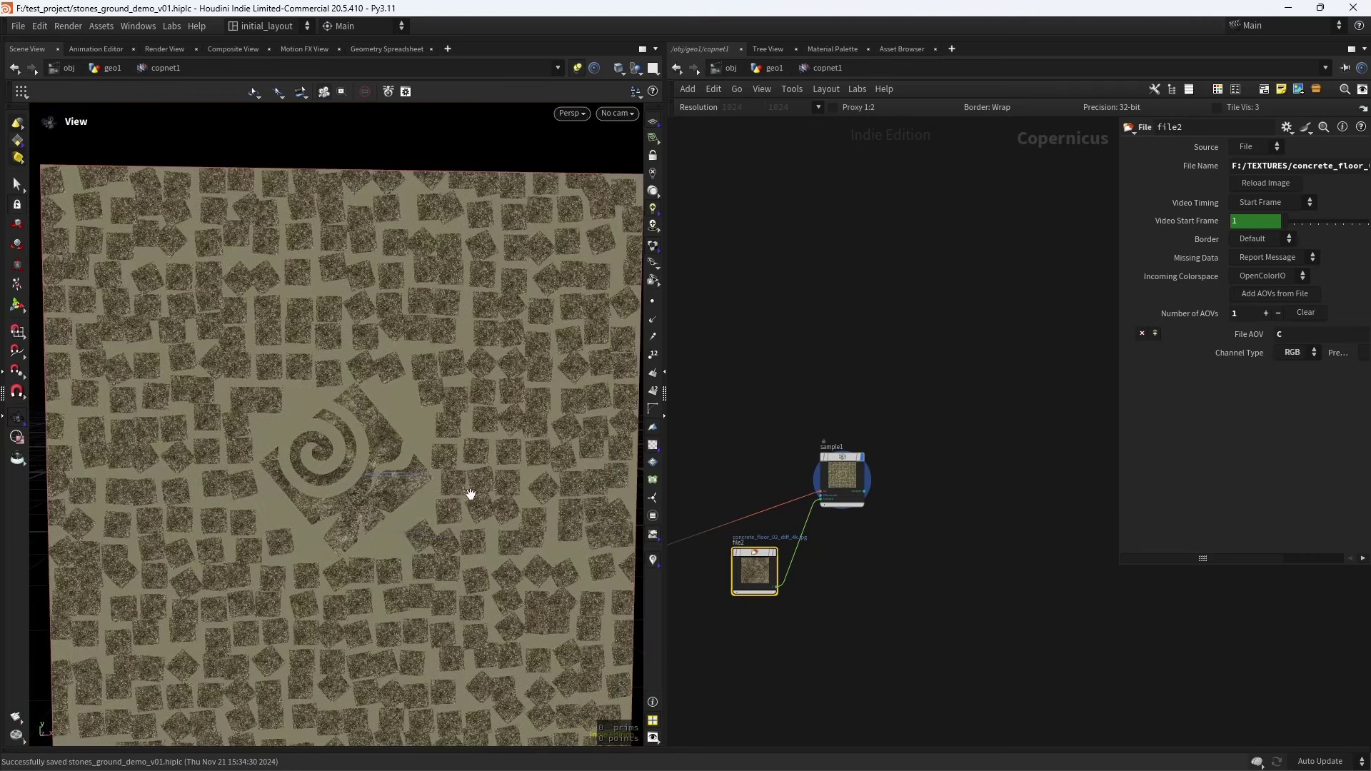
Set the Copernicus resolution to 2048 × 2048 and frame the textured plane
{"action": "left_click", "coordinate": [819, 107]}
{"action": "left_click", "coordinate": [822, 451]}
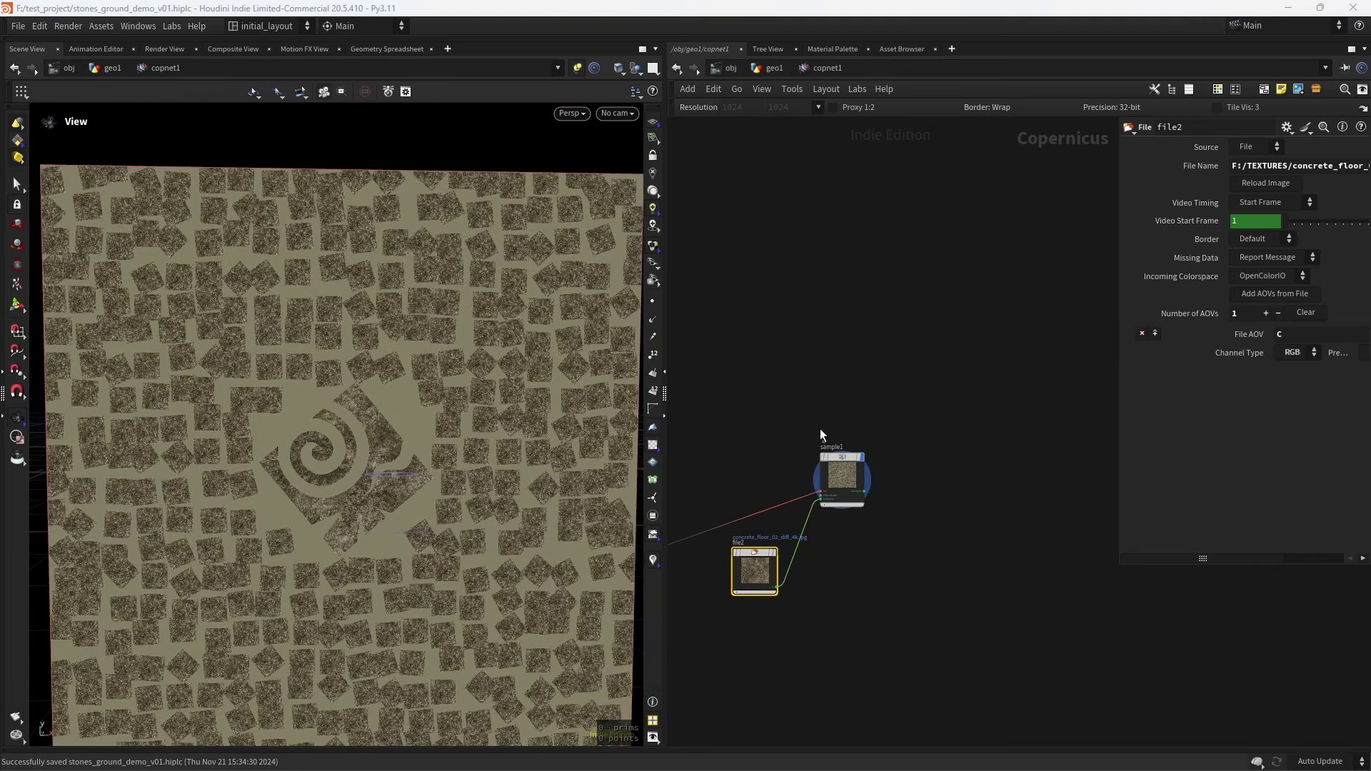
{"action": "scroll", "coordinate": [535, 438], "scroll_direction": "up", "scroll_amount": 5}
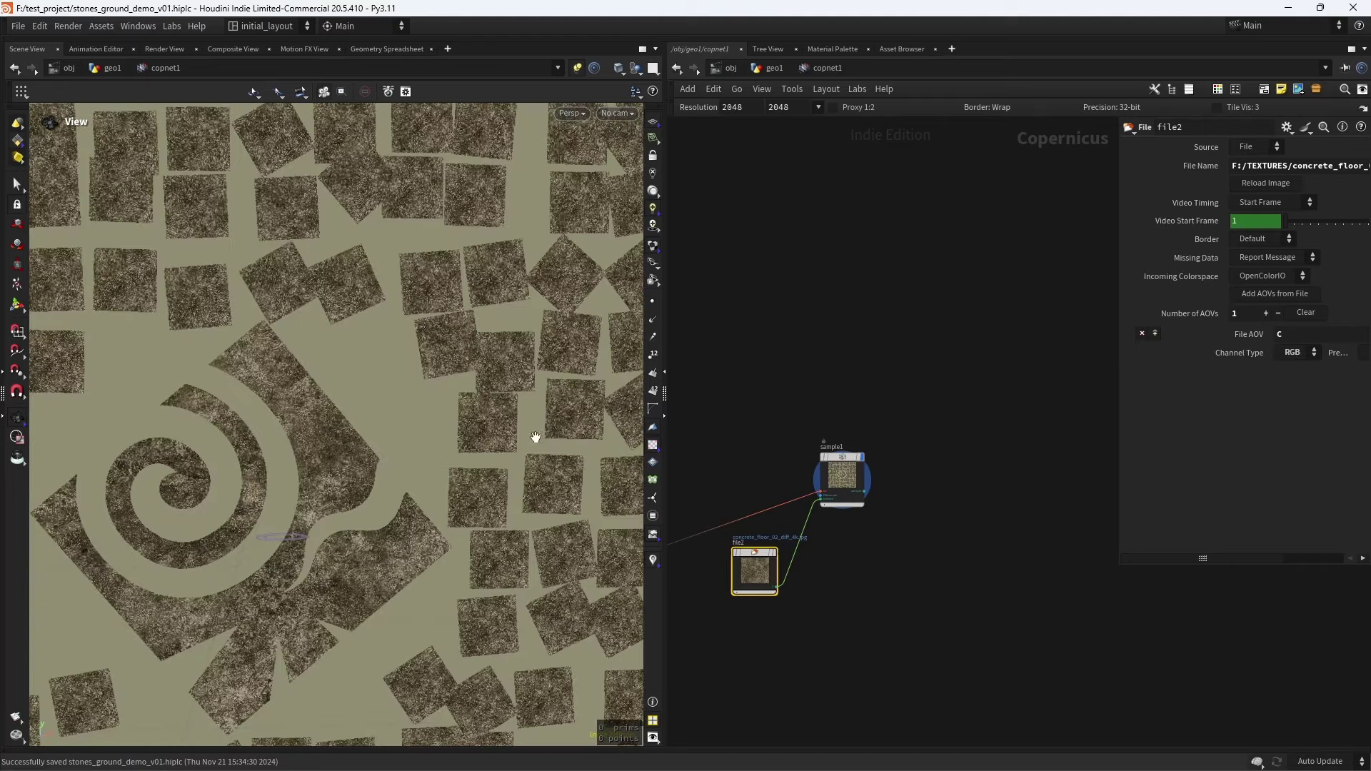
{"action": "middle_click_drag", "start_coordinate": [455, 498], "coordinate": [477, 443]}
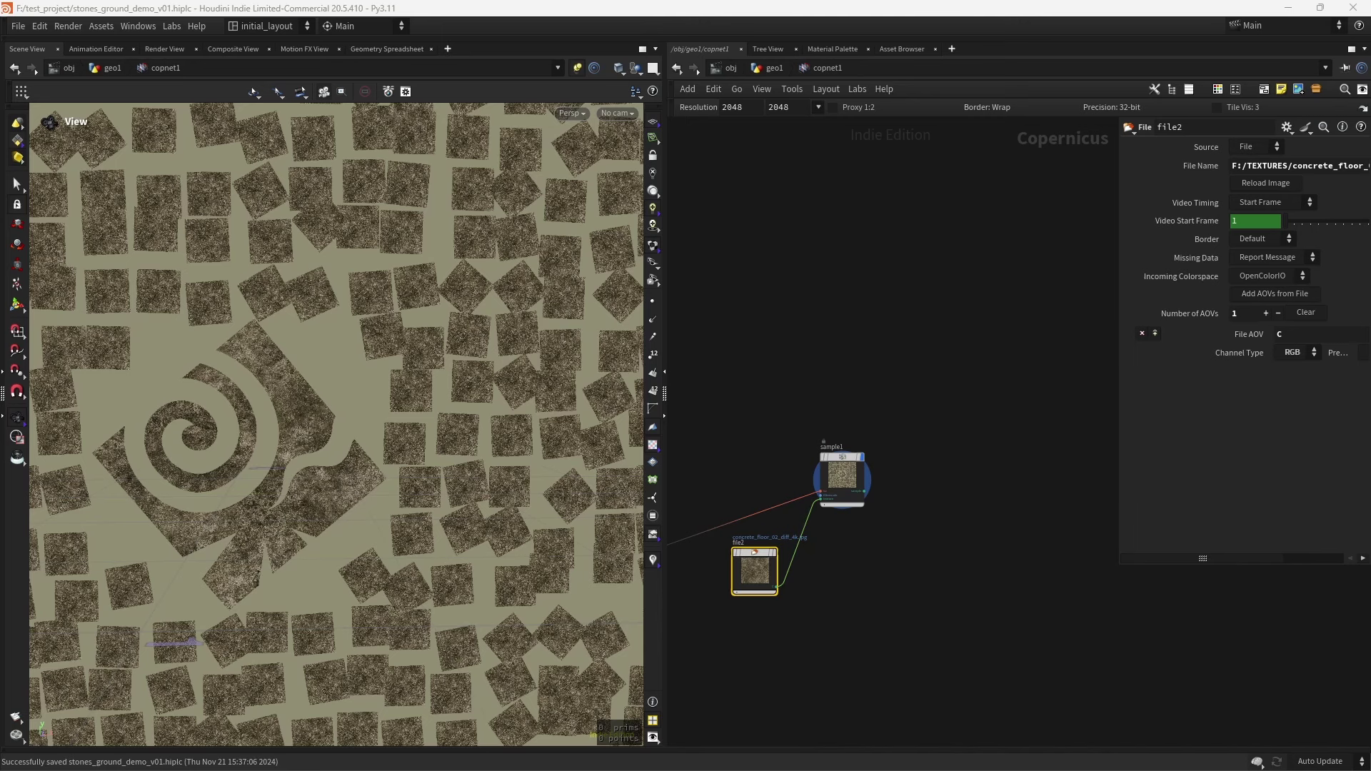
{"action": "key", "text": "h"}
{"action": "scroll", "coordinate": [921, 500], "scroll_direction": "up", "scroll_amount": 2}
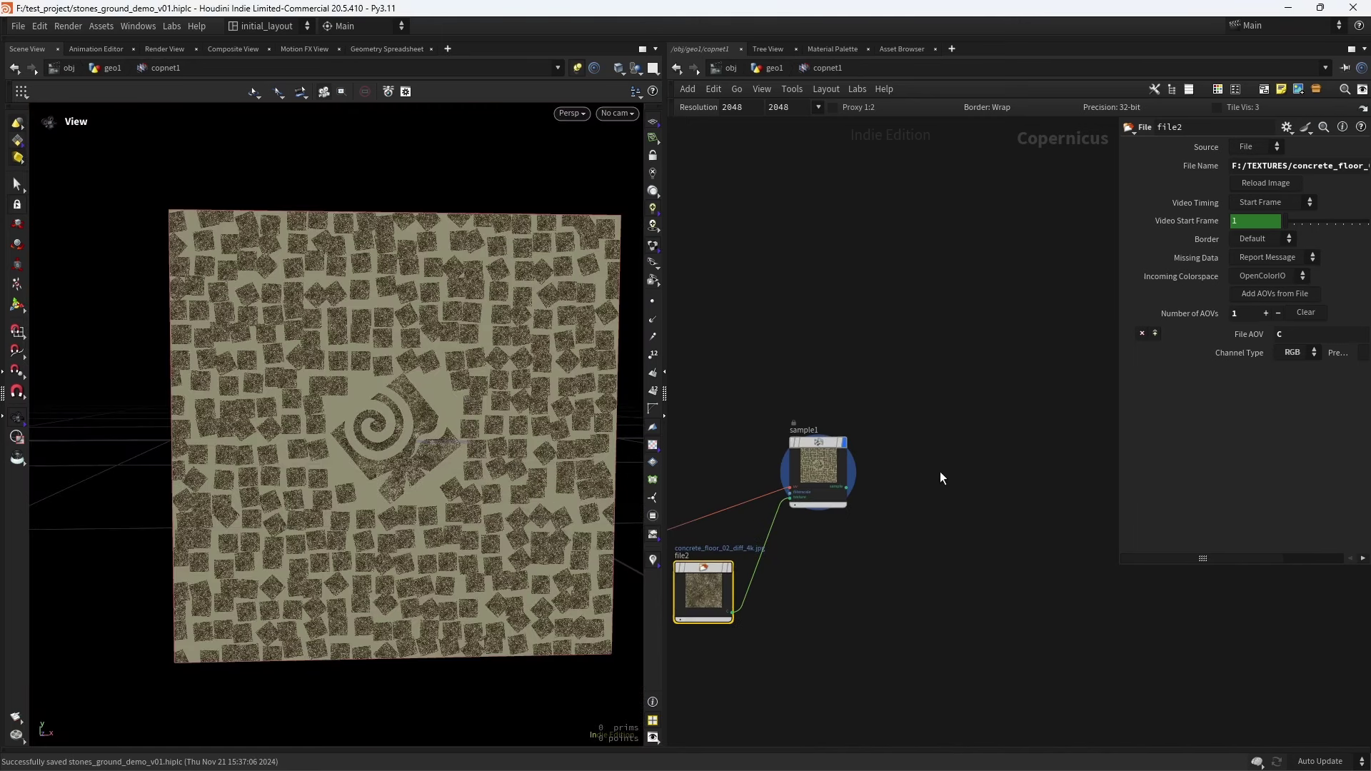
{"action": "key", "text": "Tab"}
{"action": "type", "text": "multiply"}
{"action": "key", "text": "Return"}
{"action": "left_click", "coordinate": [934, 472]}
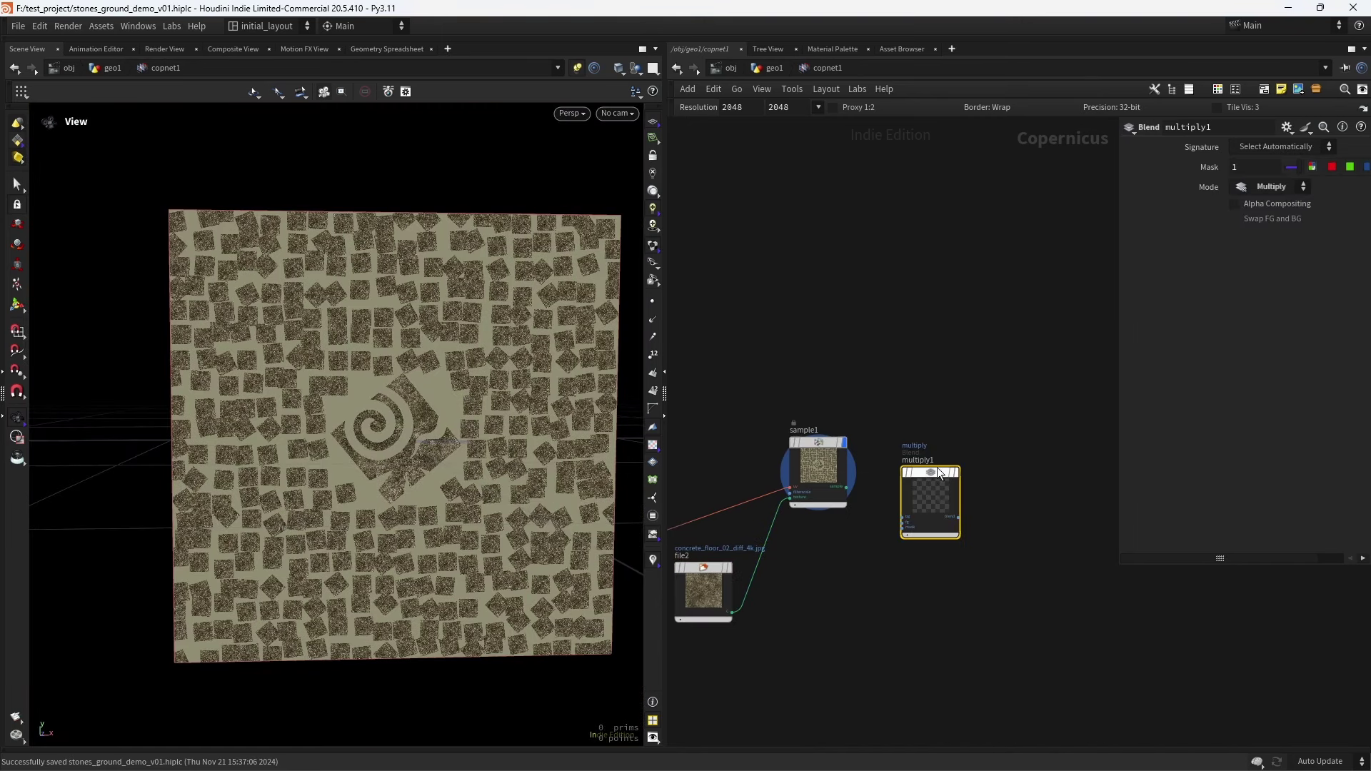
{"action": "scroll", "coordinate": [885, 469], "scroll_direction": "up", "scroll_amount": 3}
{"action": "left_click", "coordinate": [845, 487]}
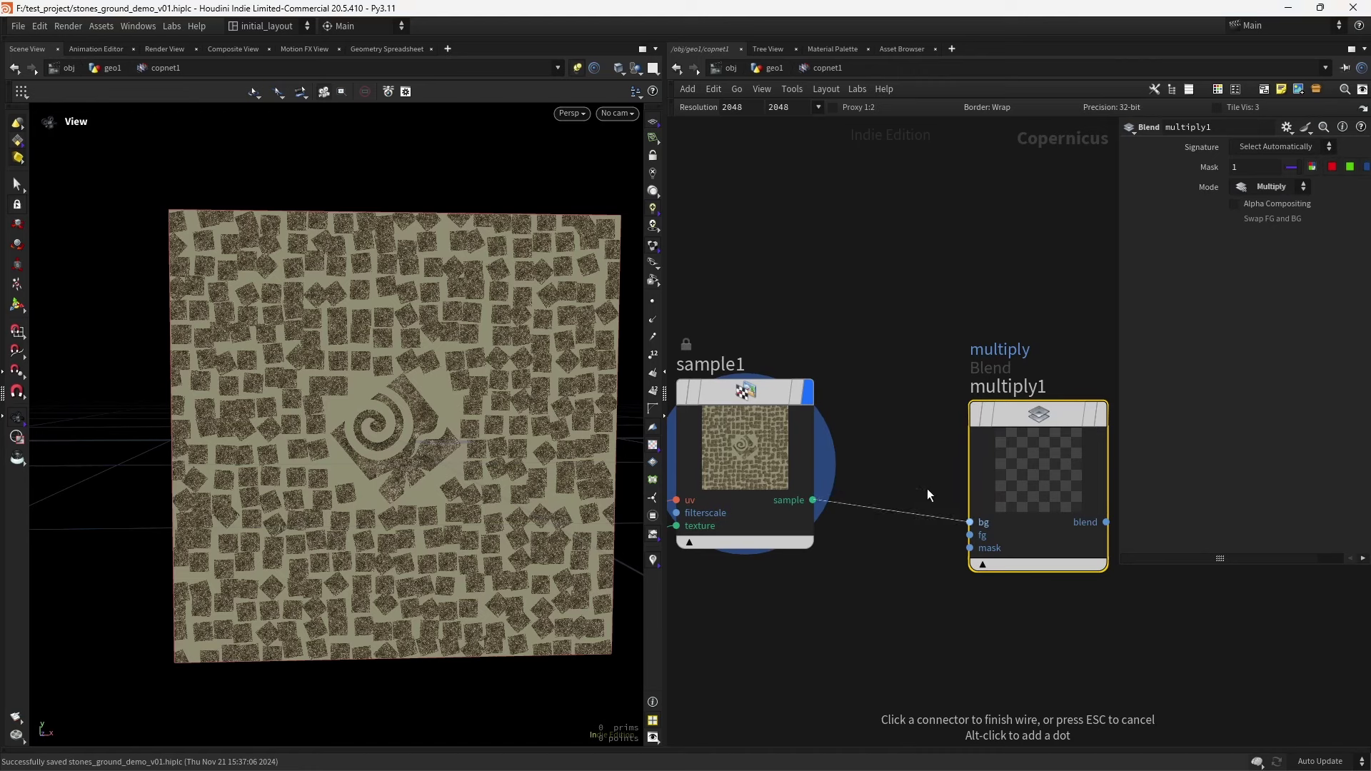
{"action": "left_click", "coordinate": [969, 522]}
{"action": "left_click", "coordinate": [970, 535]}
{"action": "scroll", "coordinate": [921, 571], "scroll_direction": "down", "scroll_amount": 6}
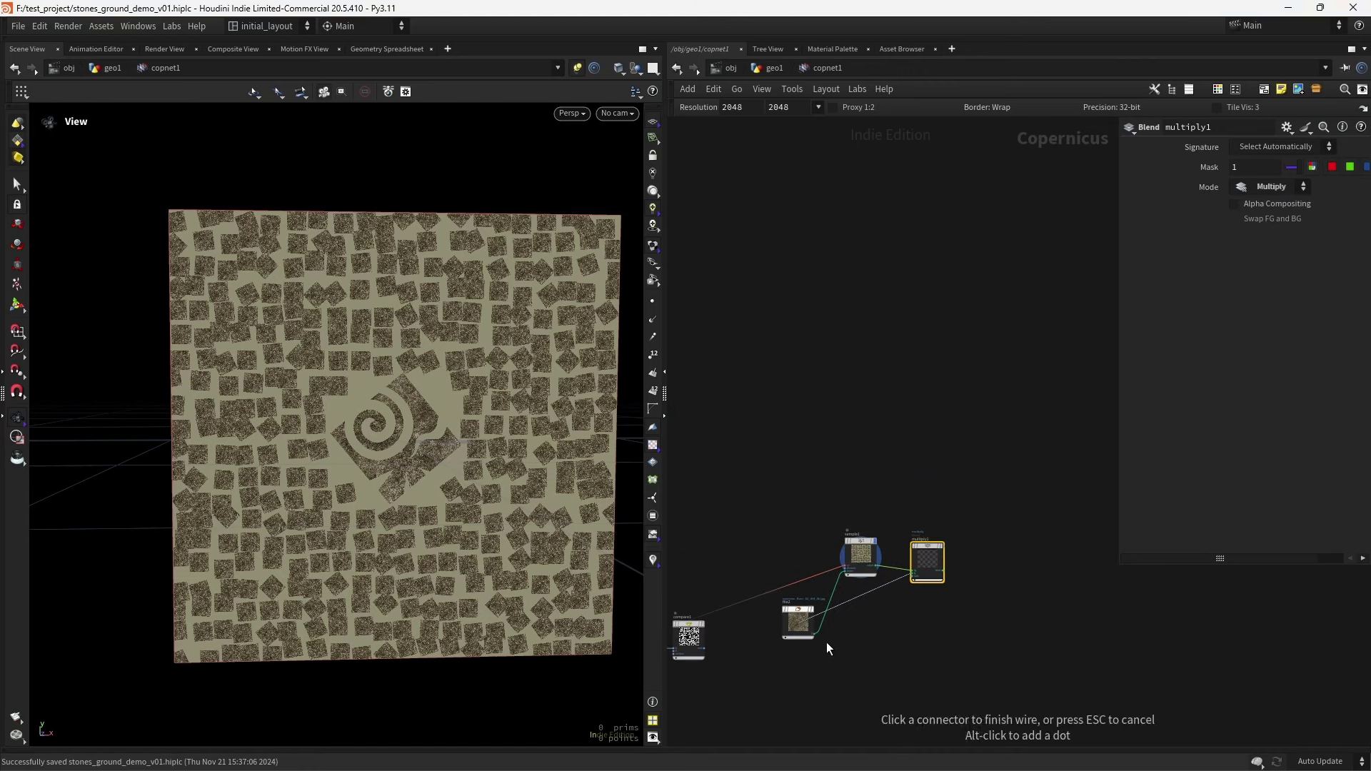
{"action": "scroll", "coordinate": [826, 641], "scroll_direction": "up", "scroll_amount": 8}
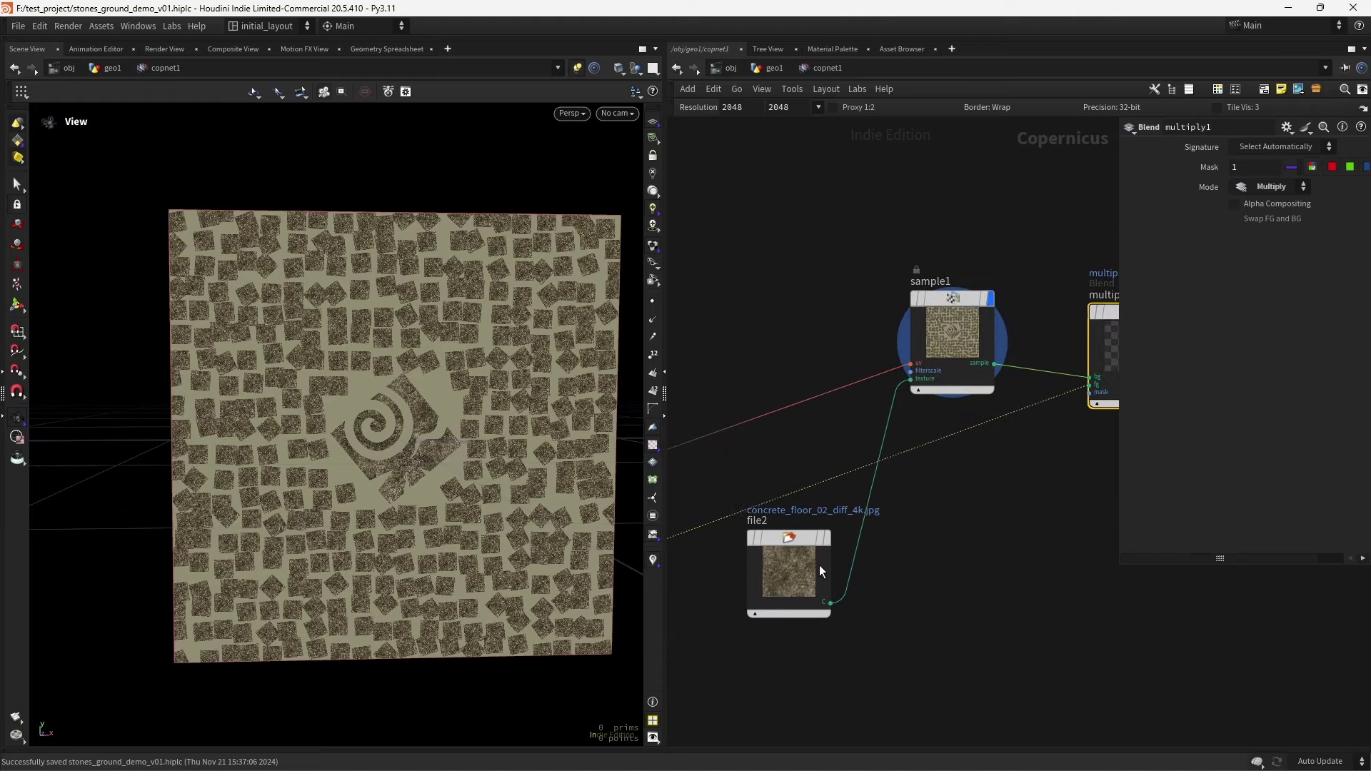
{"action": "left_click_drag", "start_coordinate": [970, 432], "coordinate": [970, 548]}
{"action": "left_click_drag", "start_coordinate": [710, 651], "coordinate": [790, 475]}
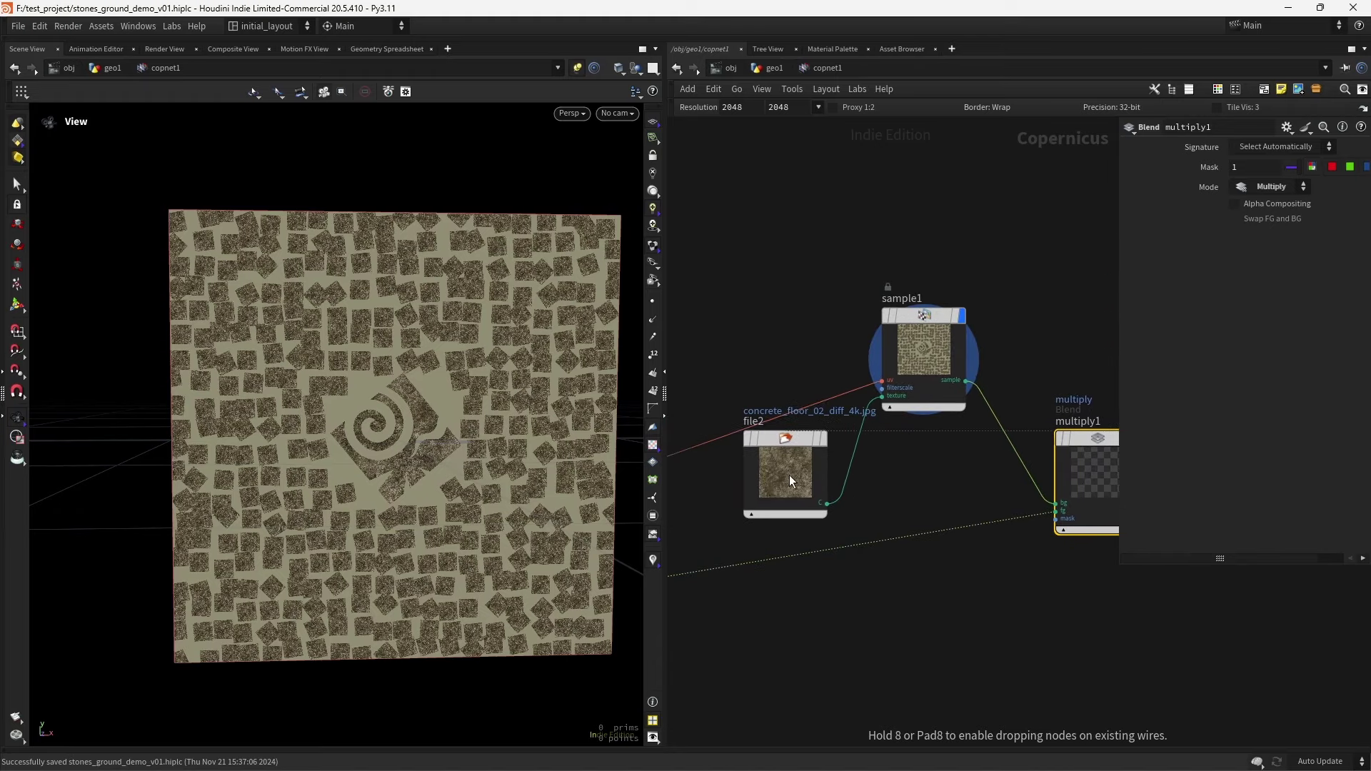
{"action": "left_click_drag", "start_coordinate": [1082, 461], "coordinate": [1083, 555]}
{"action": "middle_click_drag", "start_coordinate": [1083, 555], "coordinate": [829, 520]}
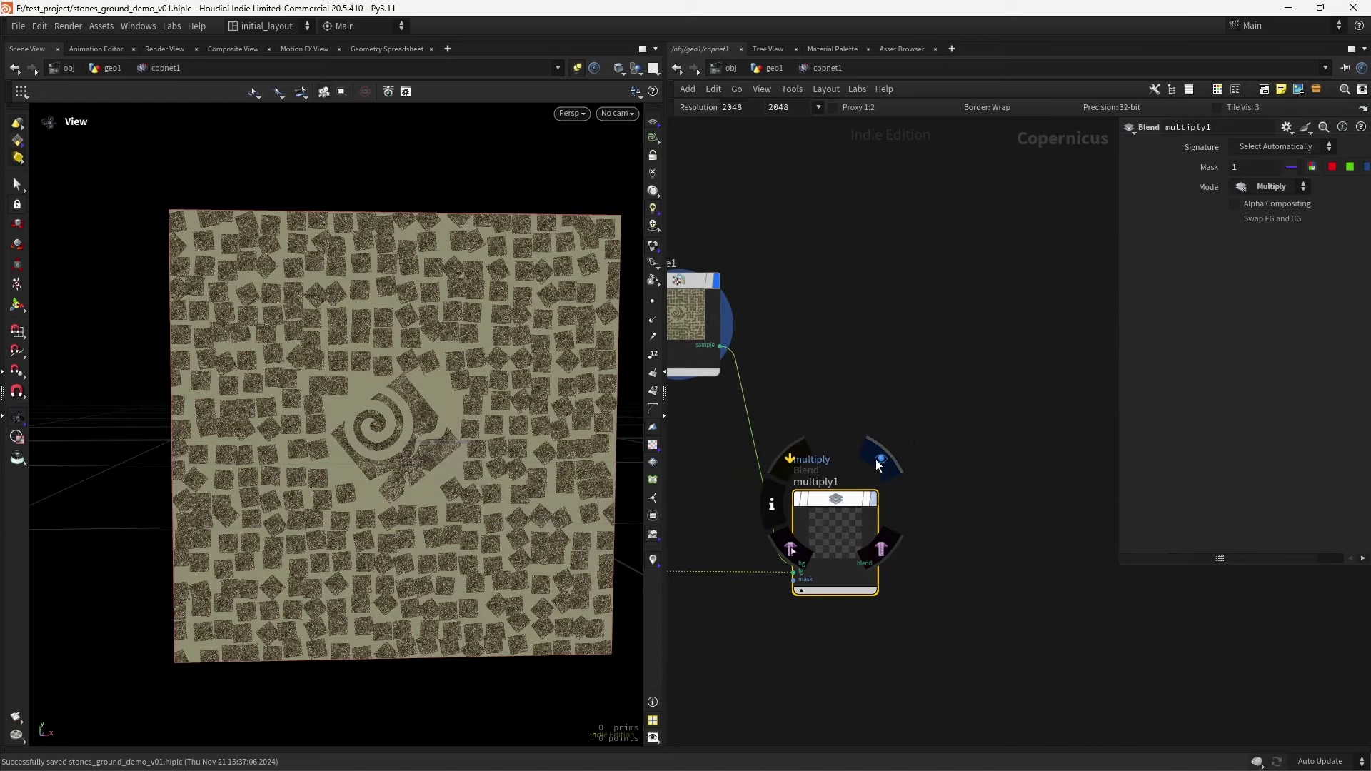
{"action": "left_click", "coordinate": [880, 461]}
{"action": "scroll", "coordinate": [468, 433], "scroll_direction": "up", "scroll_amount": 6}
{"action": "middle_click_drag", "start_coordinate": [526, 453], "coordinate": [522, 431]}
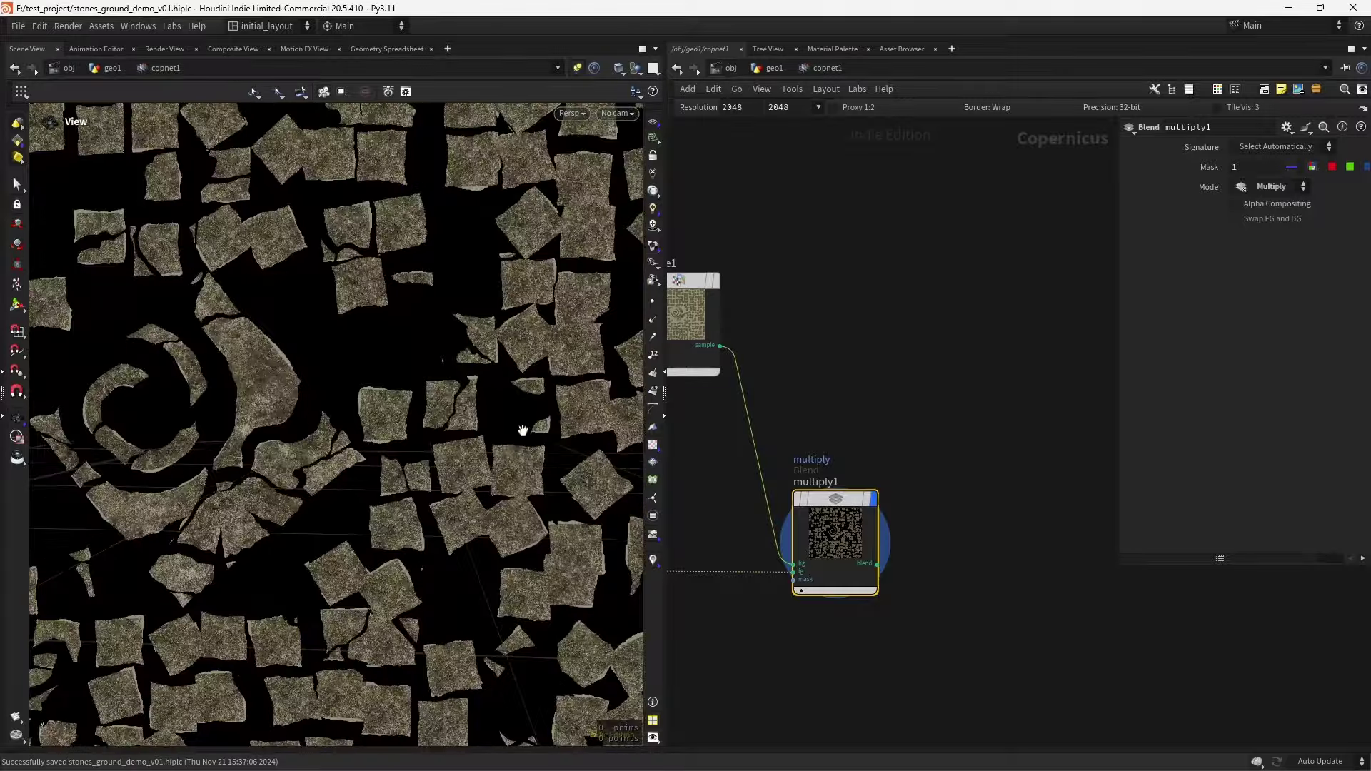
{"action": "scroll", "coordinate": [500, 457], "scroll_direction": "down", "scroll_amount": 8}
{"action": "scroll", "coordinate": [514, 493], "scroll_direction": "up", "scroll_amount": 10}
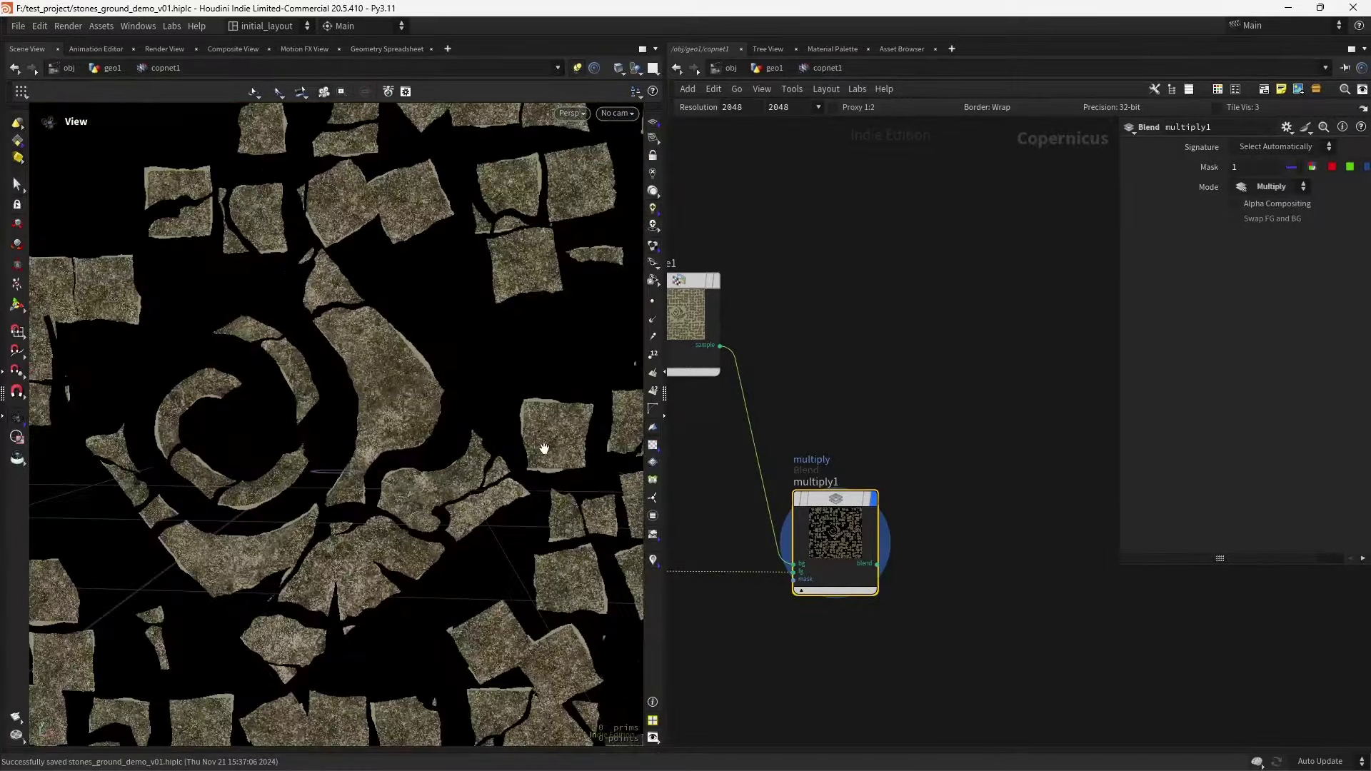
{"action": "scroll", "coordinate": [484, 490], "scroll_direction": "down", "scroll_amount": 6}
{"action": "left_click_drag", "start_coordinate": [492, 481], "coordinate": [526, 500]}
{"action": "scroll", "coordinate": [497, 494], "scroll_direction": "up", "scroll_amount": 4}
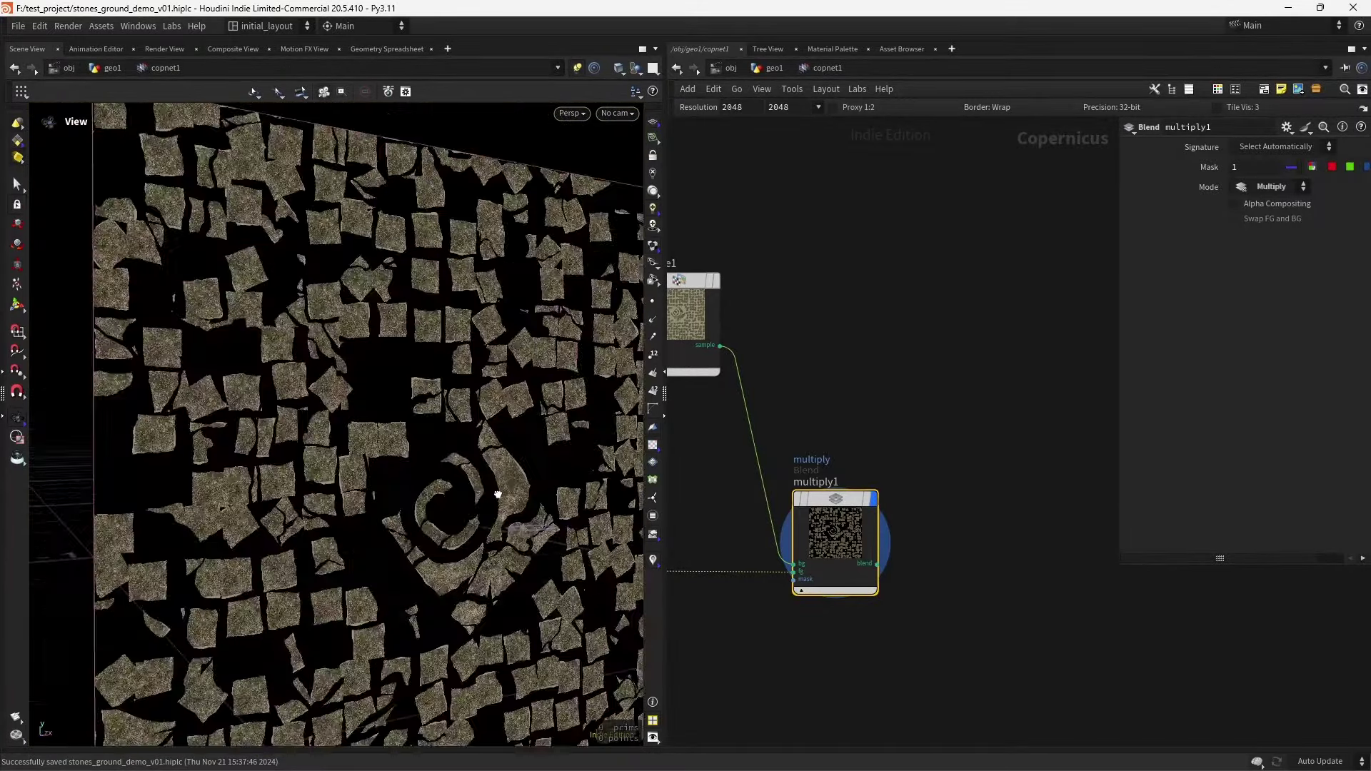
{"action": "key", "text": "h"}
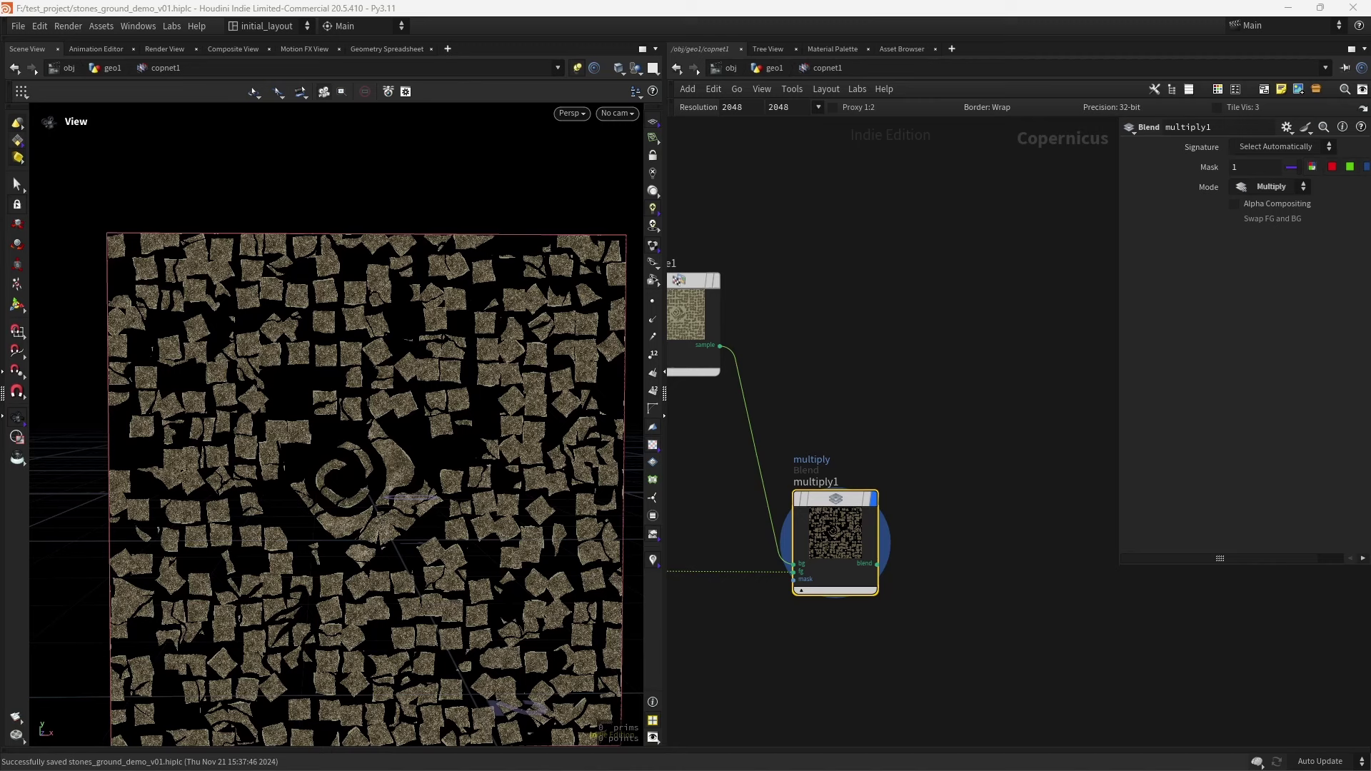
Add a Random Mono node, randommono3, to the network
{"action": "key", "text": "Tab"}
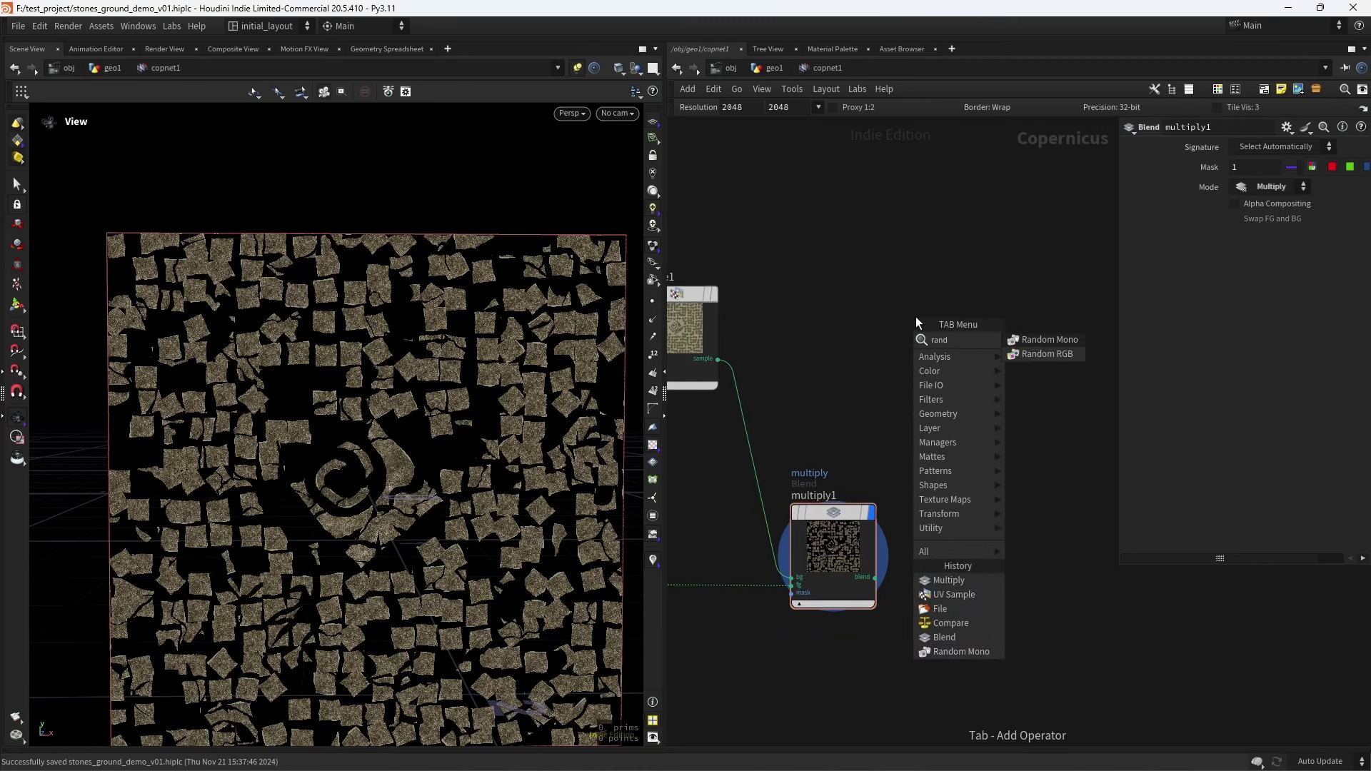
{"action": "left_click", "coordinate": [1043, 337]}
{"action": "left_click", "coordinate": [918, 321]}
Wire segmentbyconnectivity1 into randommono3's seed input and move it beside sample1
{"action": "left_click", "coordinate": [874, 412]}
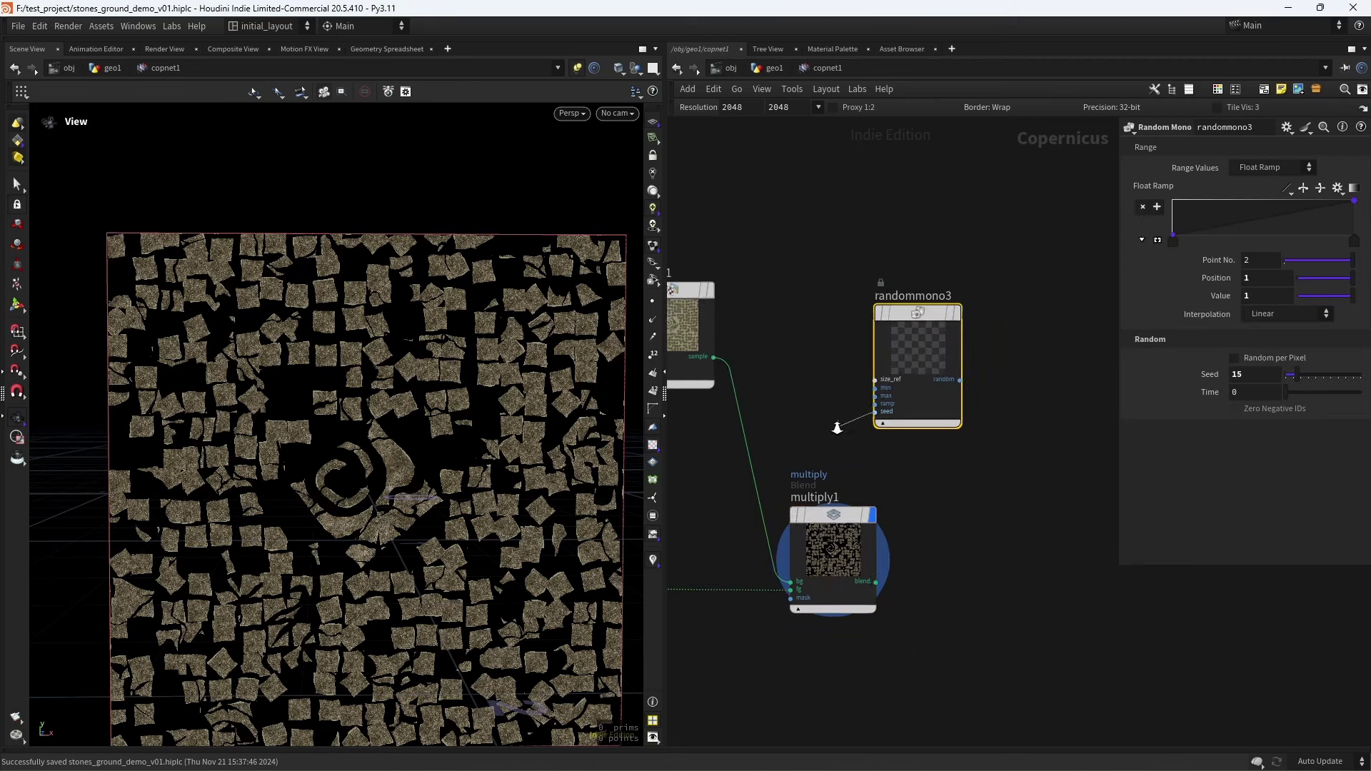
{"action": "scroll", "coordinate": [857, 443], "scroll_direction": "down", "scroll_amount": 6}
{"action": "scroll", "coordinate": [876, 509], "scroll_direction": "up", "scroll_amount": 6}
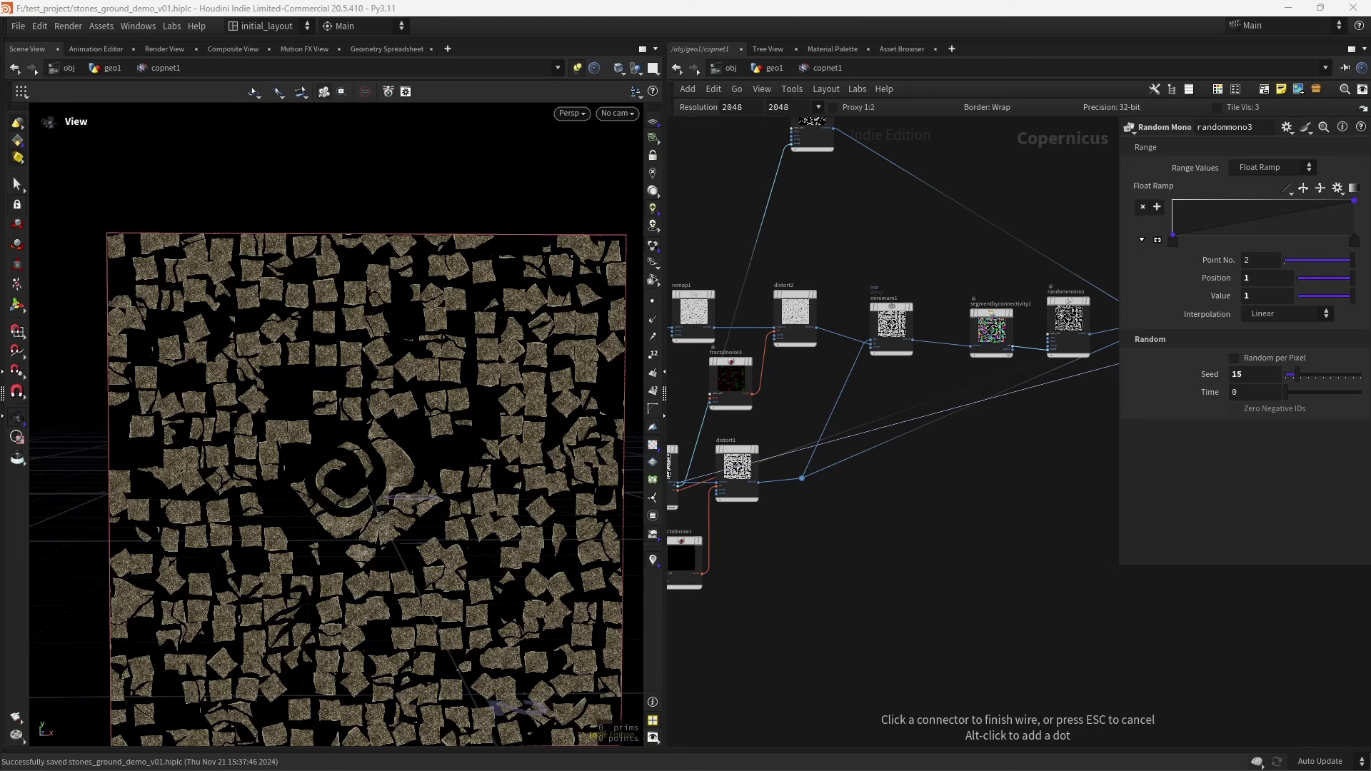
{"action": "scroll", "coordinate": [793, 400], "scroll_direction": "down", "scroll_amount": 2}
{"action": "scroll", "coordinate": [814, 425], "scroll_direction": "up", "scroll_amount": 6}
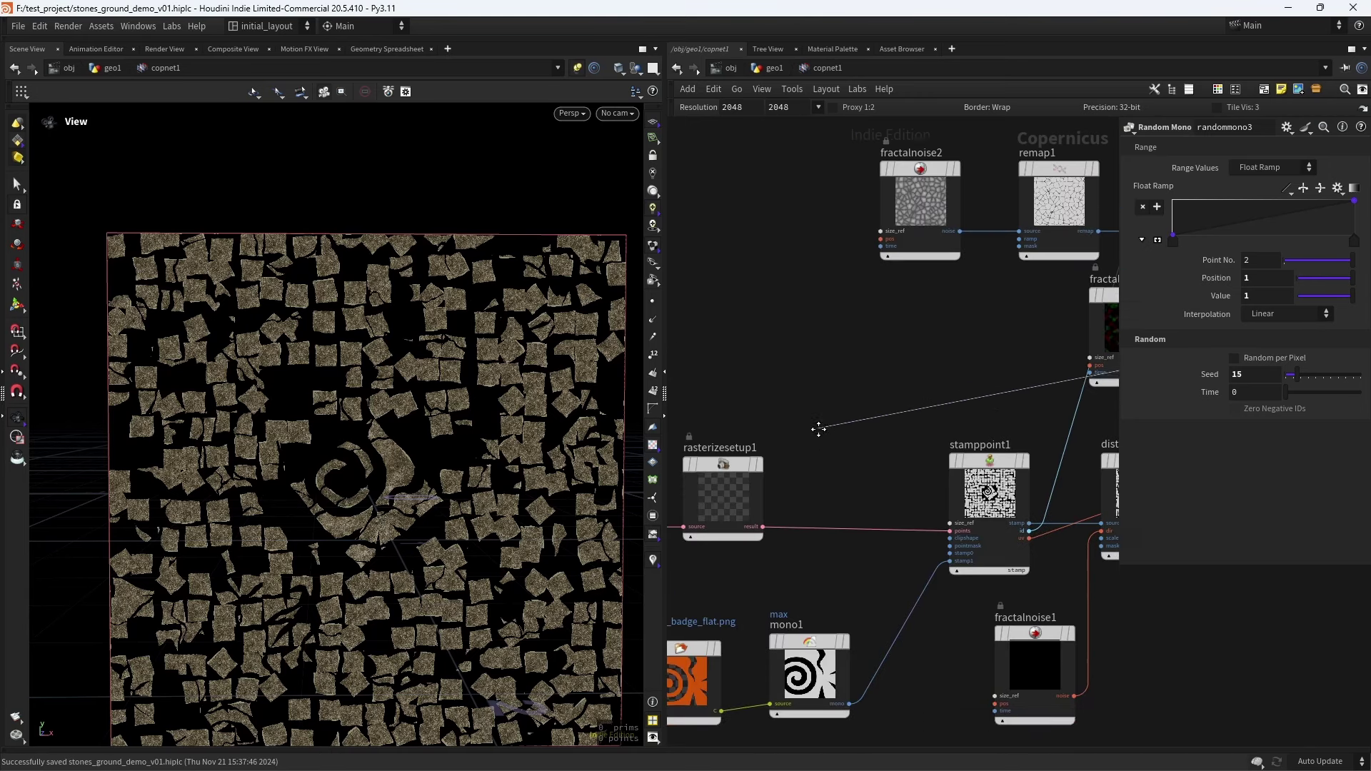
{"action": "scroll", "coordinate": [818, 429], "scroll_direction": "down", "scroll_amount": 5}
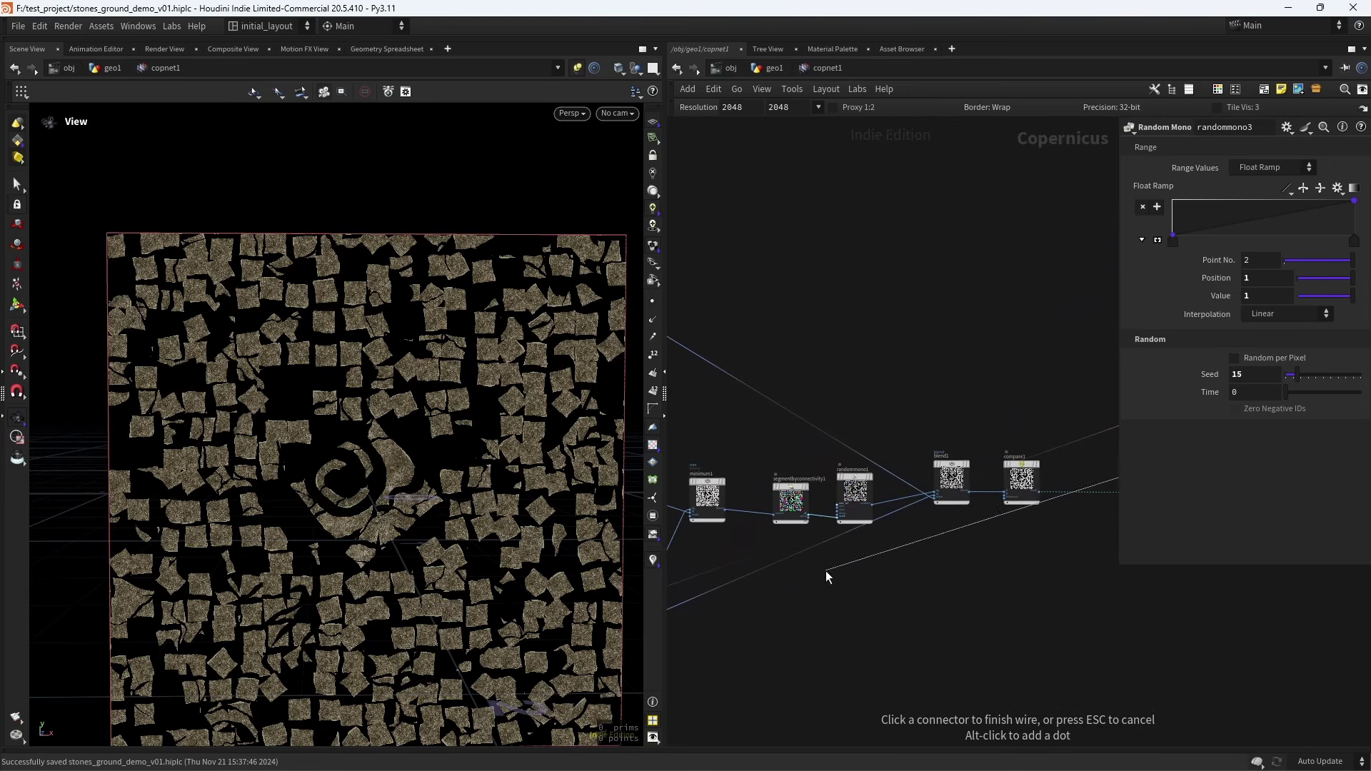
{"action": "scroll", "coordinate": [827, 576], "scroll_direction": "up", "scroll_amount": 5}
{"action": "left_click", "coordinate": [783, 410]}
{"action": "middle_click_drag", "start_coordinate": [1001, 526], "coordinate": [638, 491]}
{"action": "left_click_drag", "start_coordinate": [932, 464], "coordinate": [844, 360]}
Display randommono3's grey stones and turn on Zero Negative IDs
{"action": "left_click", "coordinate": [893, 335]}
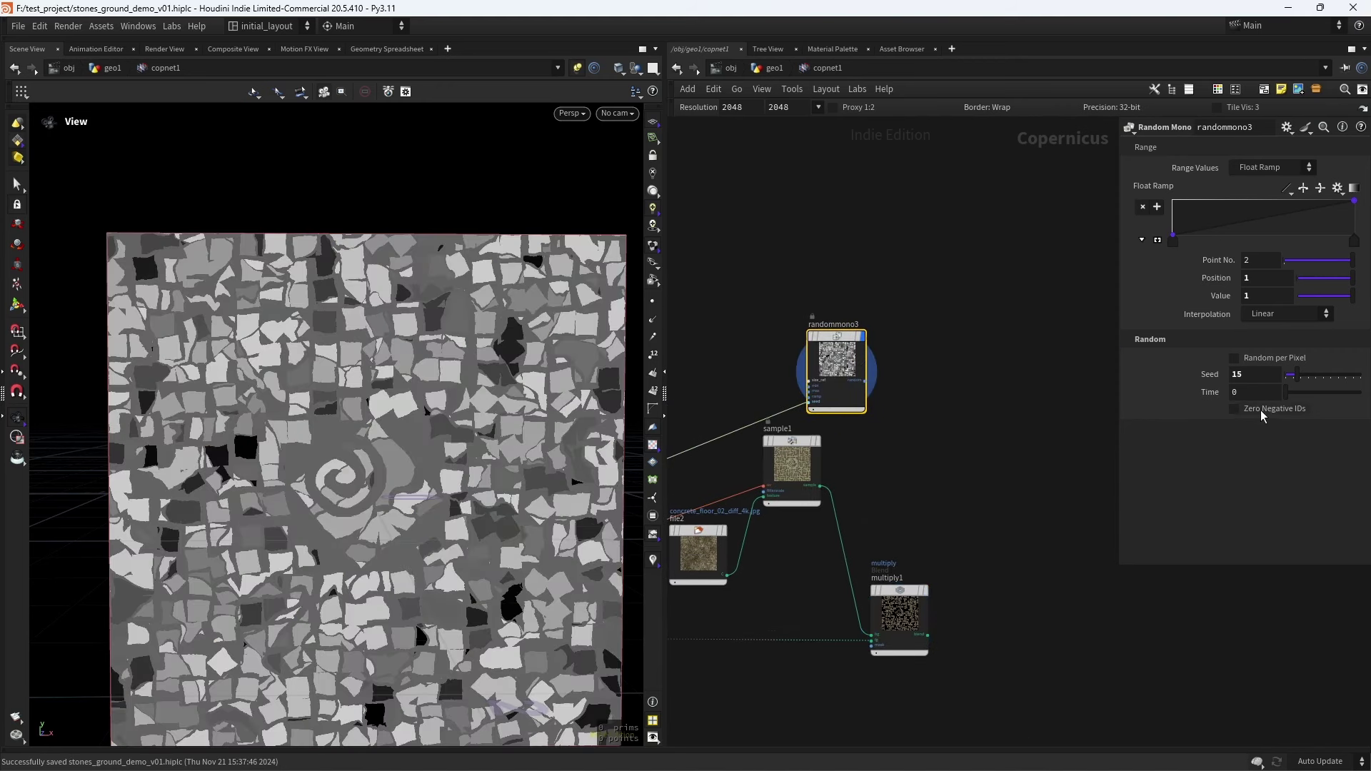
{"action": "left_click", "coordinate": [1261, 412]}
{"action": "scroll", "coordinate": [985, 465], "scroll_direction": "down", "scroll_amount": 2}
{"action": "scroll", "coordinate": [928, 443], "scroll_direction": "up", "scroll_amount": 4}
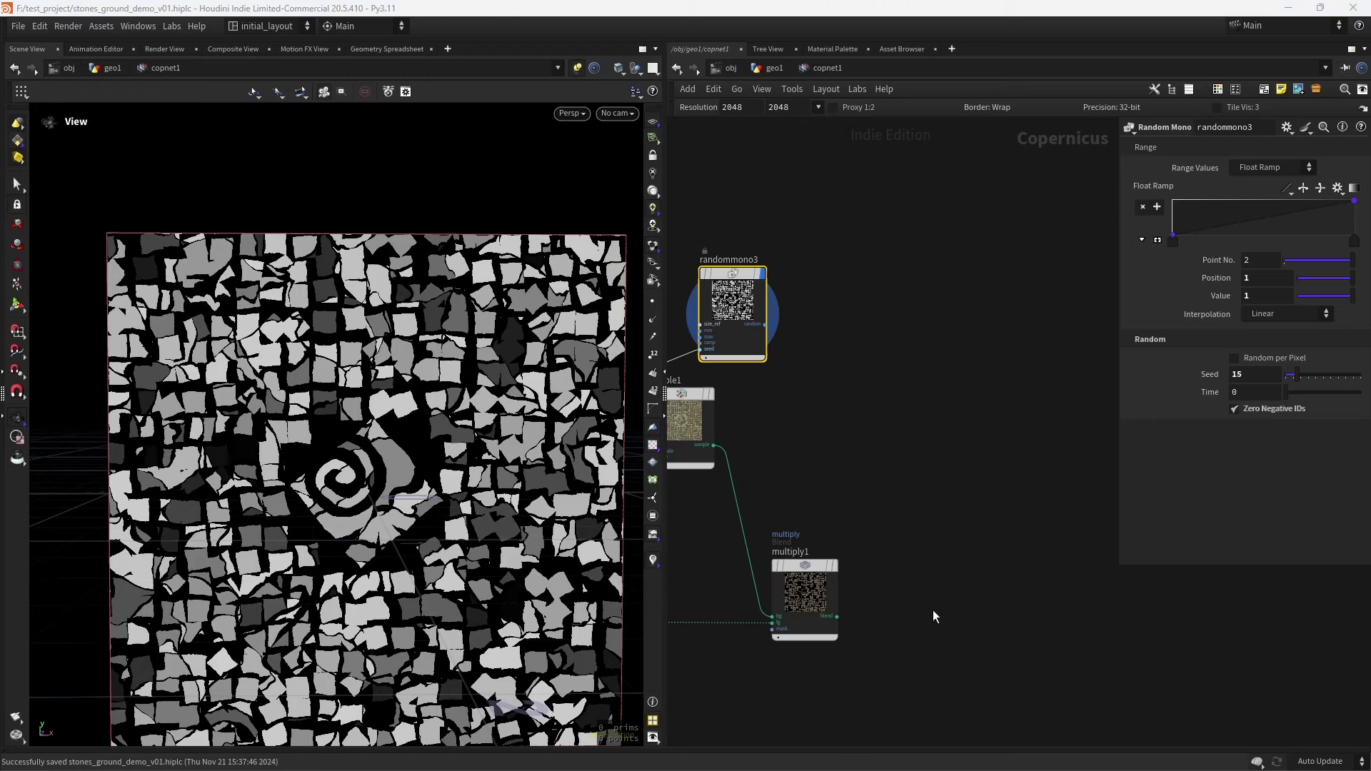
{"action": "middle_click_drag", "start_coordinate": [932, 610], "coordinate": [905, 533]}
Add an HSV Adjust node (hsv1) after multiply1, feed multiply1's blend into it and display it
{"action": "key", "text": "Tab"}
{"action": "type", "text": "hsva"}
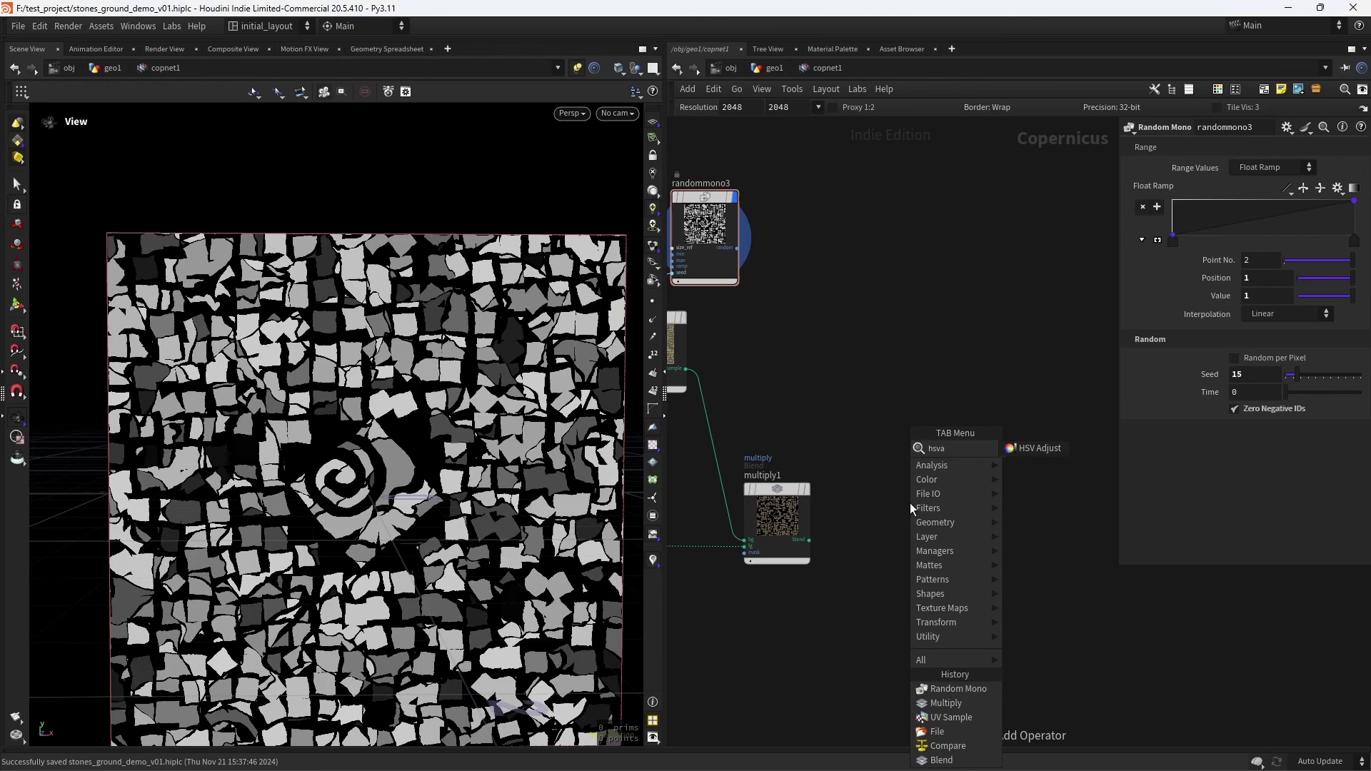
{"action": "key", "text": "Return"}
{"action": "left_click", "coordinate": [910, 503]}
{"action": "scroll", "coordinate": [832, 517], "scroll_direction": "up", "scroll_amount": 2}
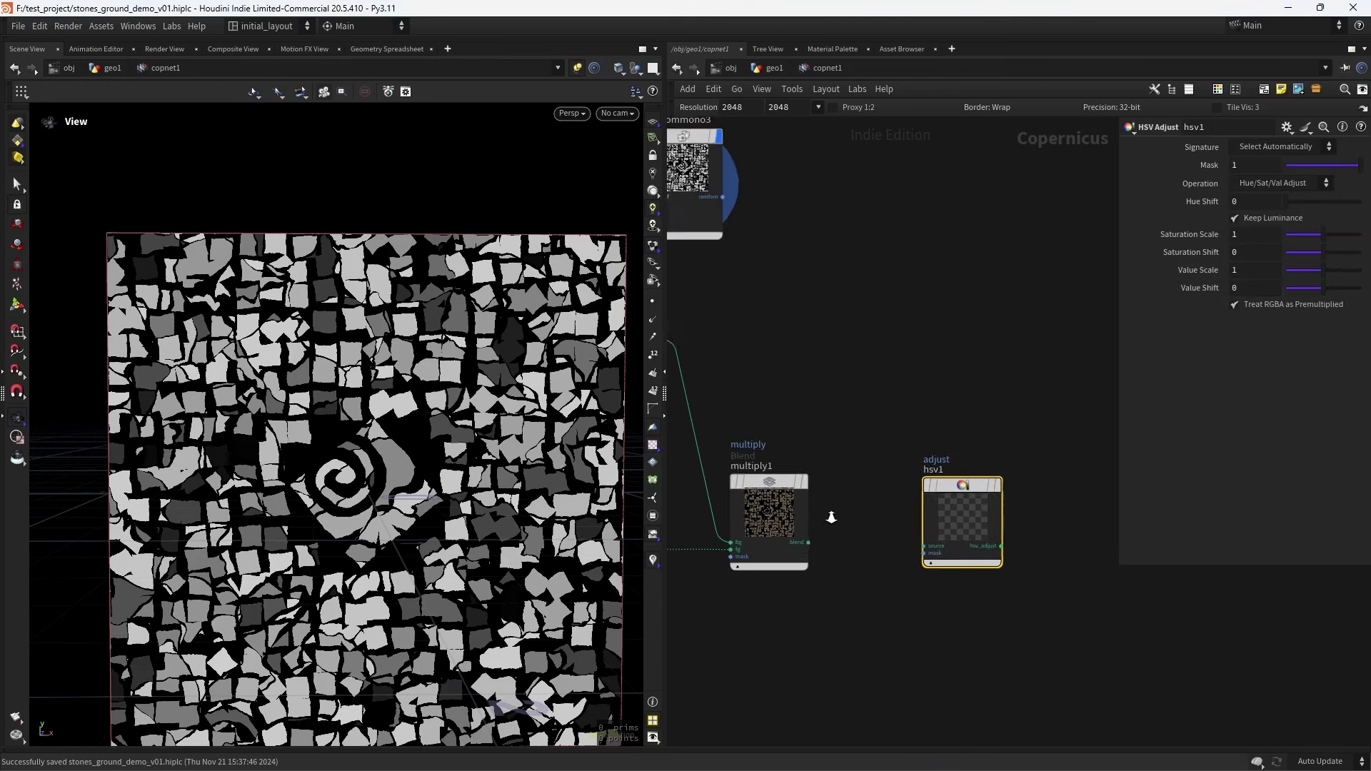
{"action": "scroll", "coordinate": [832, 517], "scroll_direction": "up", "scroll_amount": 2}
{"action": "left_click_drag", "start_coordinate": [808, 542], "coordinate": [924, 546]}
{"action": "left_click", "coordinate": [999, 485]}
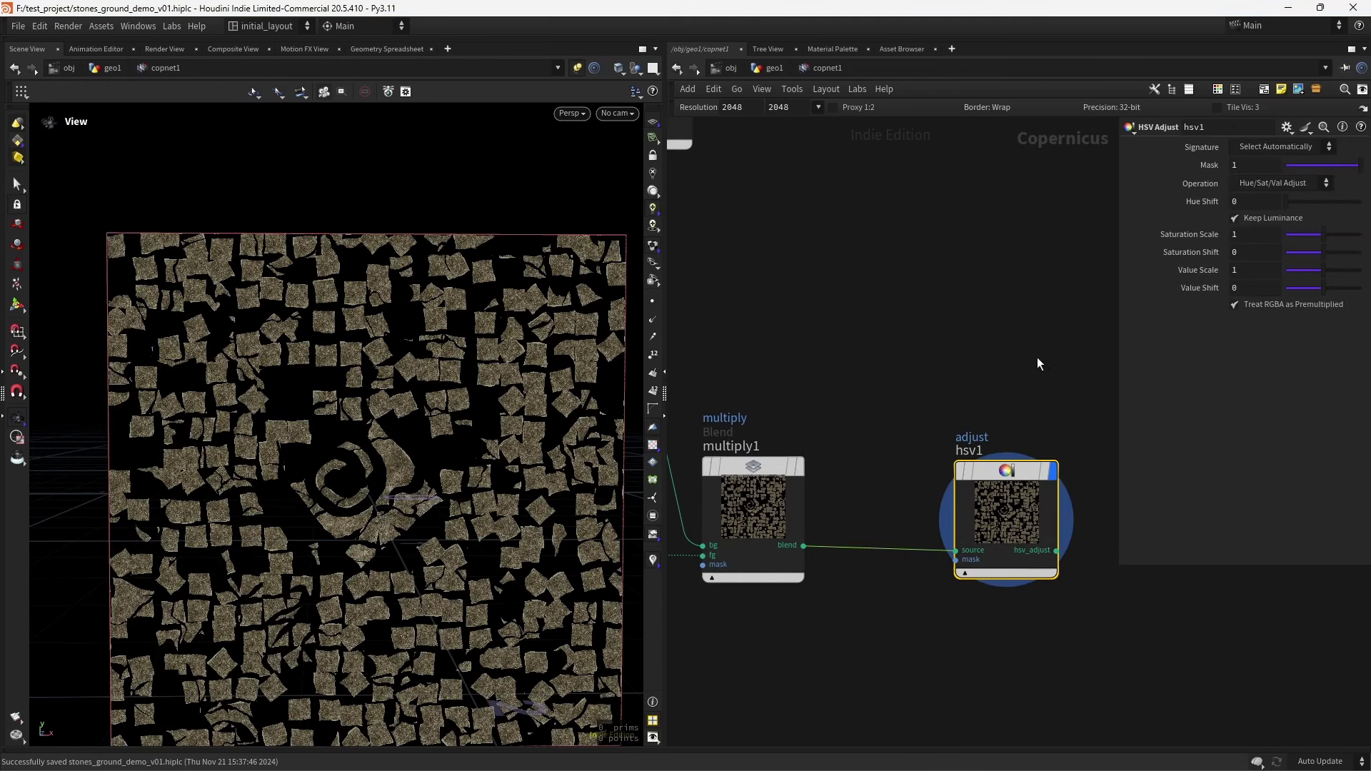
{"action": "middle_click_drag", "start_coordinate": [1039, 364], "coordinate": [938, 375]}
Raise hsv1's saturation scale to 2 and wire randommono3's random values into its mask
{"action": "left_click_drag", "start_coordinate": [1322, 235], "coordinate": [1359, 234]}
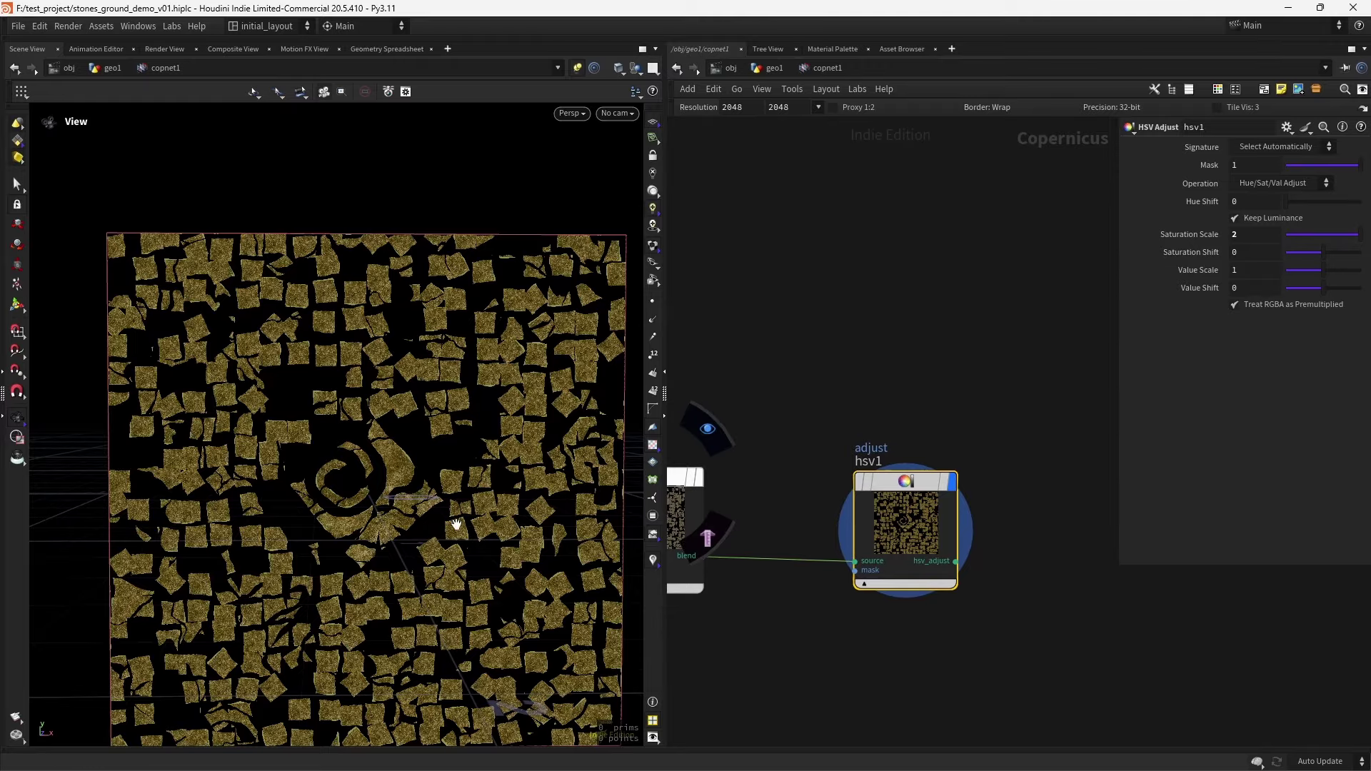
{"action": "scroll", "coordinate": [568, 489], "scroll_direction": "down", "scroll_amount": 2}
{"action": "scroll", "coordinate": [887, 339], "scroll_direction": "down", "scroll_amount": 3}
{"action": "scroll", "coordinate": [831, 392], "scroll_direction": "up", "scroll_amount": 5}
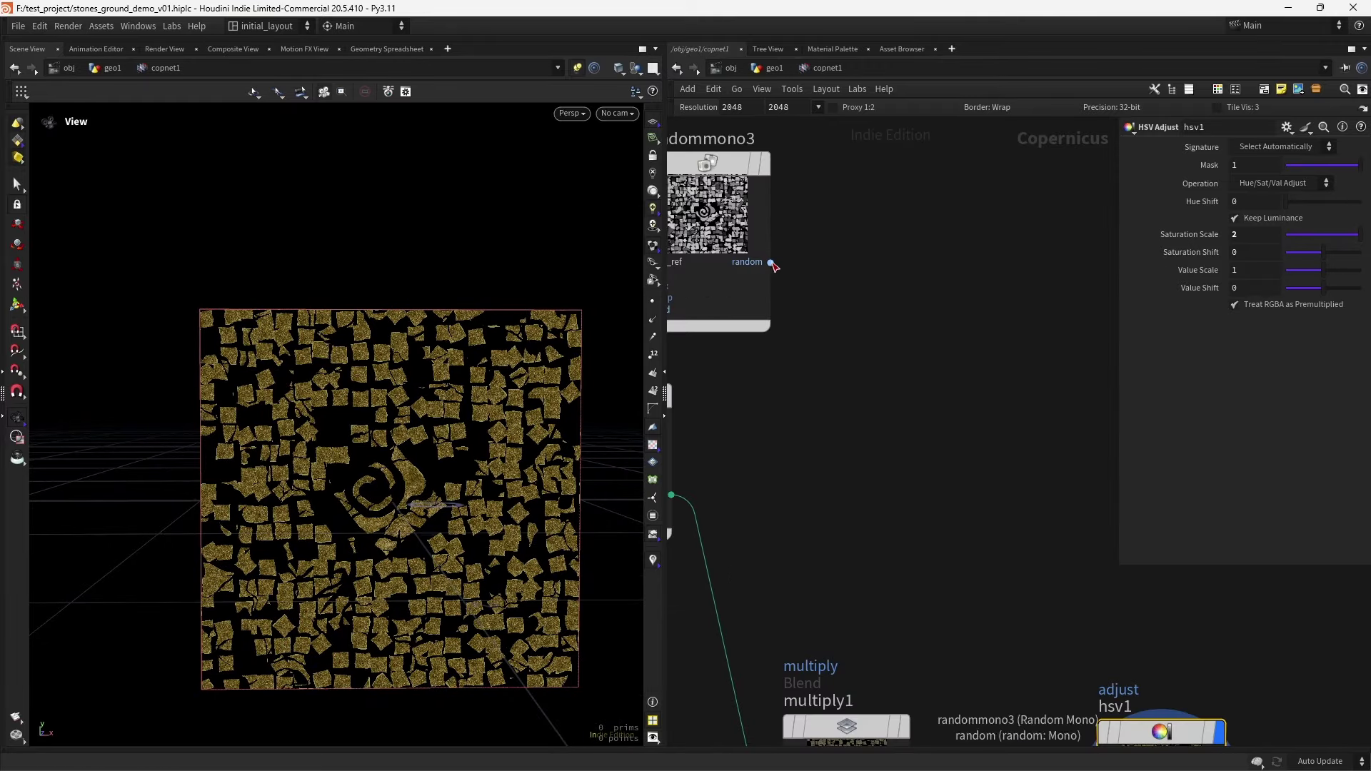
{"action": "left_click_drag", "start_coordinate": [770, 262], "coordinate": [893, 554]}
{"action": "left_click", "coordinate": [898, 558]}
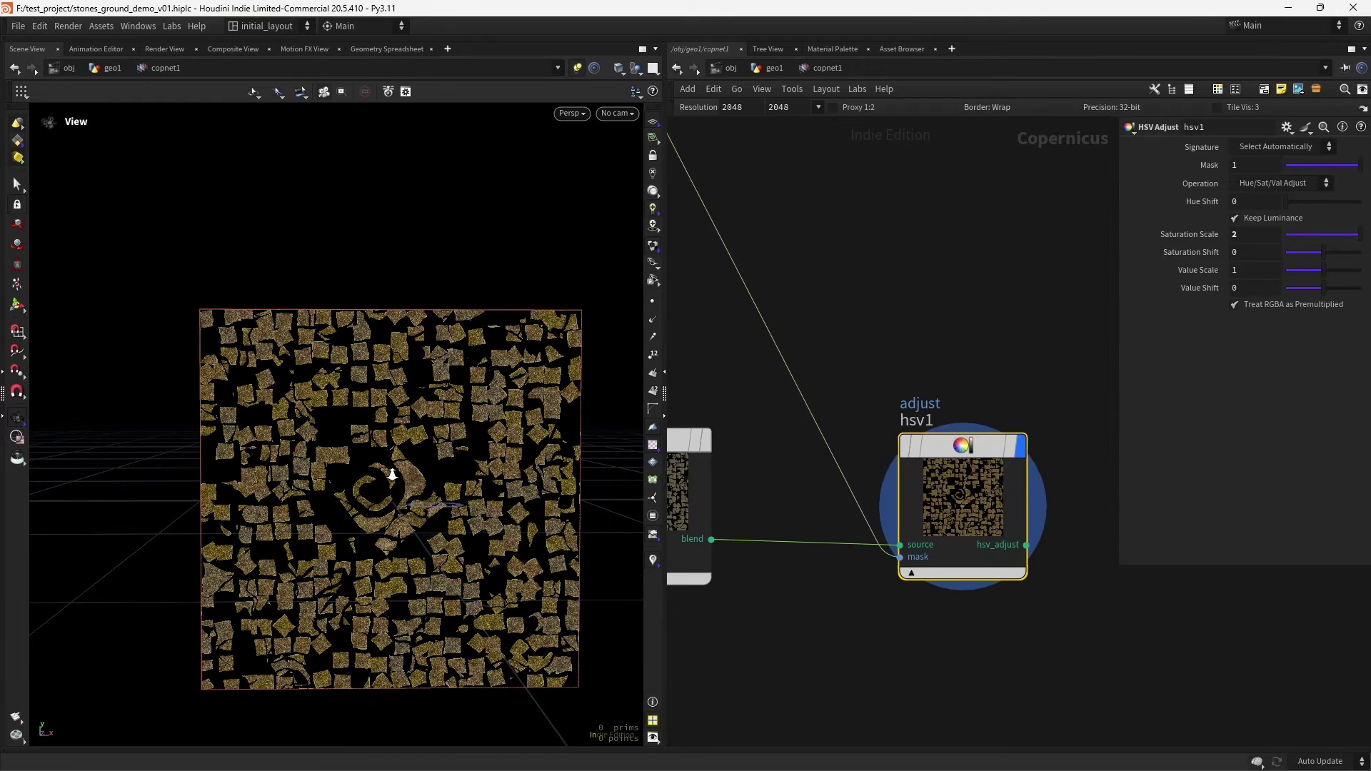
Compare randommono3's grey random output with hsv1's coloured result on the stone plane
{"action": "left_click_drag", "start_coordinate": [392, 475], "coordinate": [490, 490], "text": "alt"}
{"action": "key", "text": "f"}
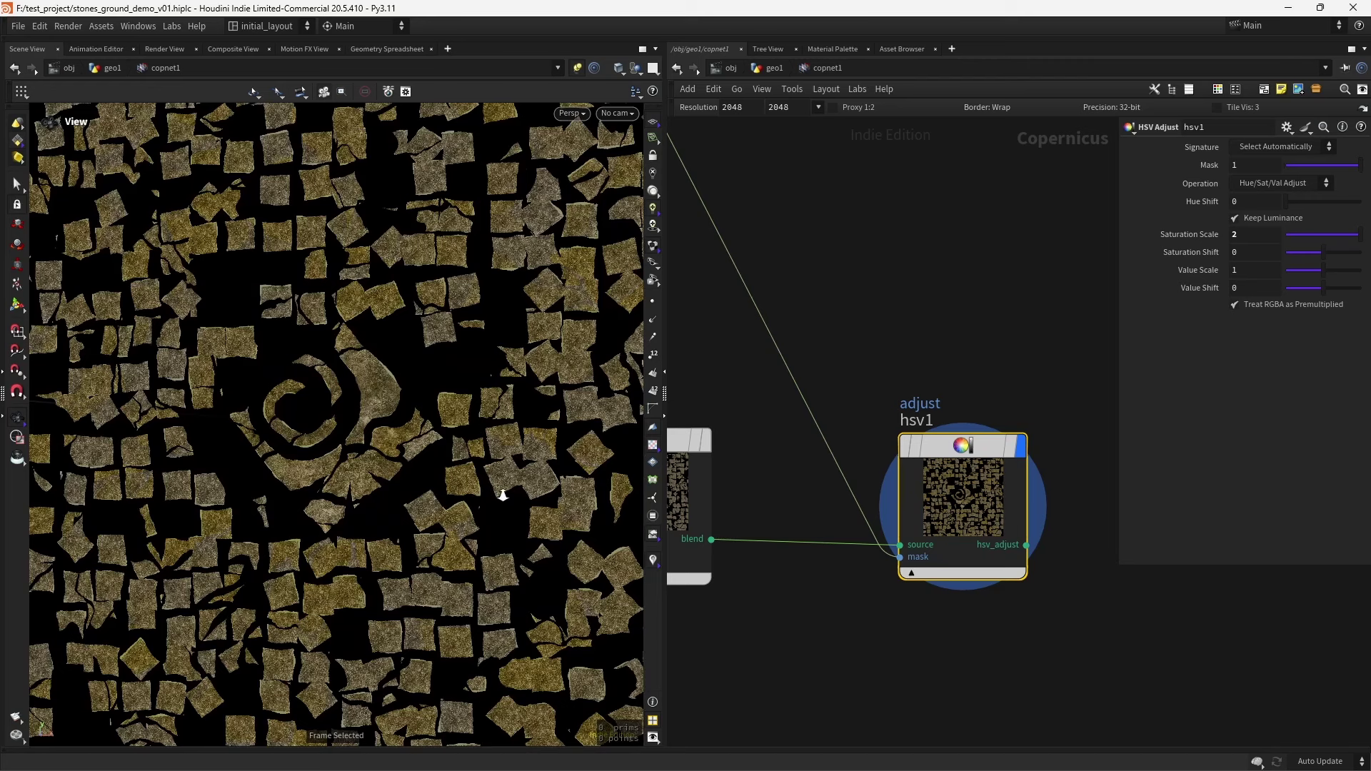
{"action": "scroll", "coordinate": [503, 495], "scroll_direction": "down", "scroll_amount": 3}
{"action": "middle_click_drag", "start_coordinate": [892, 236], "coordinate": [1033, 358]}
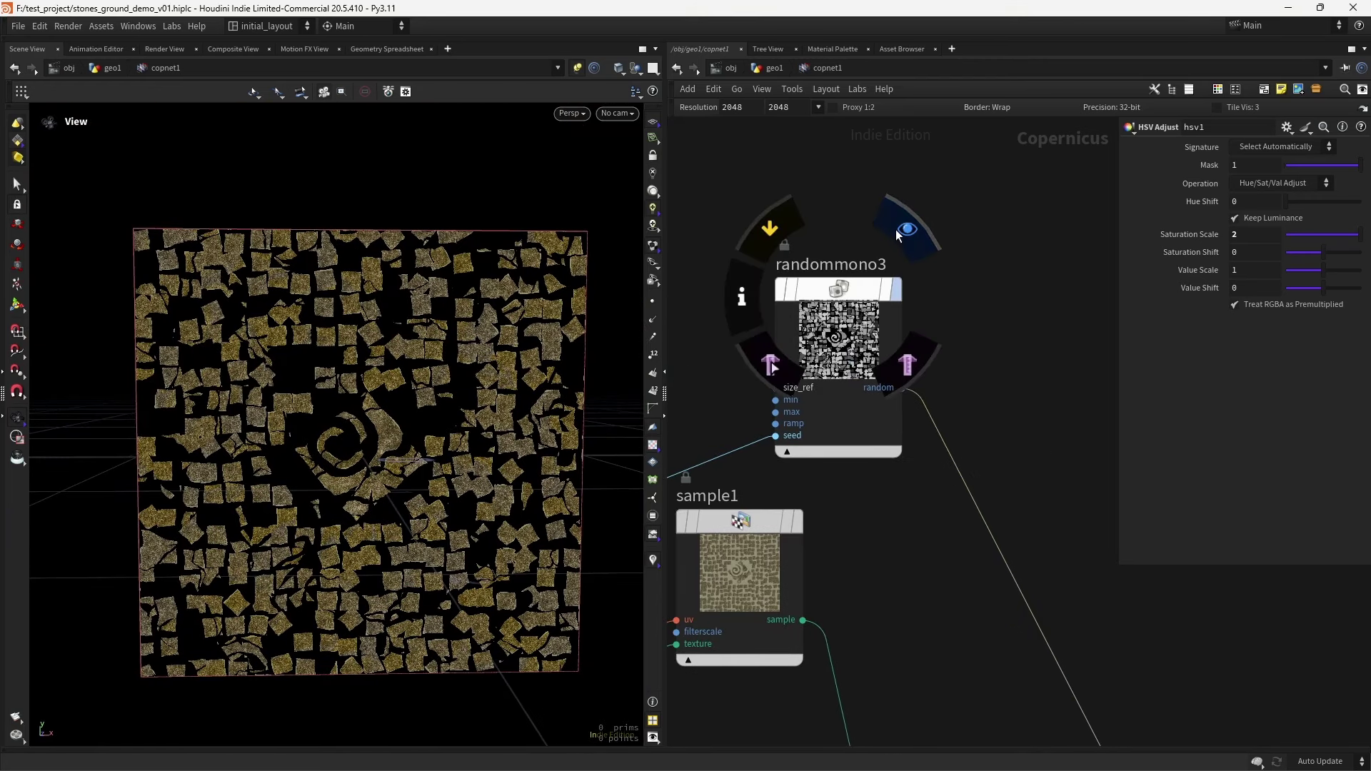
{"action": "left_click", "coordinate": [896, 229]}
{"action": "scroll", "coordinate": [1002, 379], "scroll_direction": "down", "scroll_amount": 5}
{"action": "middle_click_drag", "start_coordinate": [1159, 648], "coordinate": [880, 517]}
{"action": "left_click", "coordinate": [894, 467]}
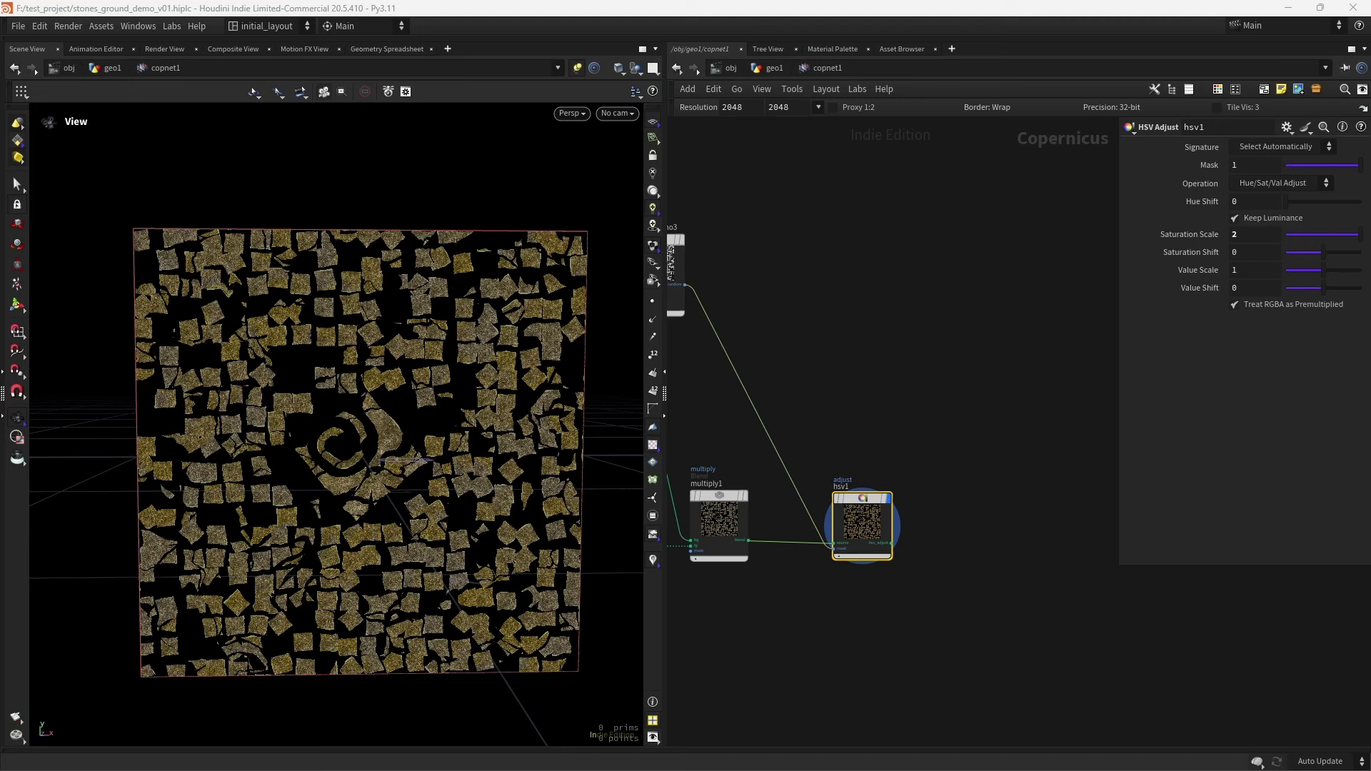
Set hsv1's Saturation Scale to 1.41 and Hue Shift to 5.1, then save the scene
{"action": "left_click_drag", "start_coordinate": [1338, 239], "coordinate": [1333, 241]}
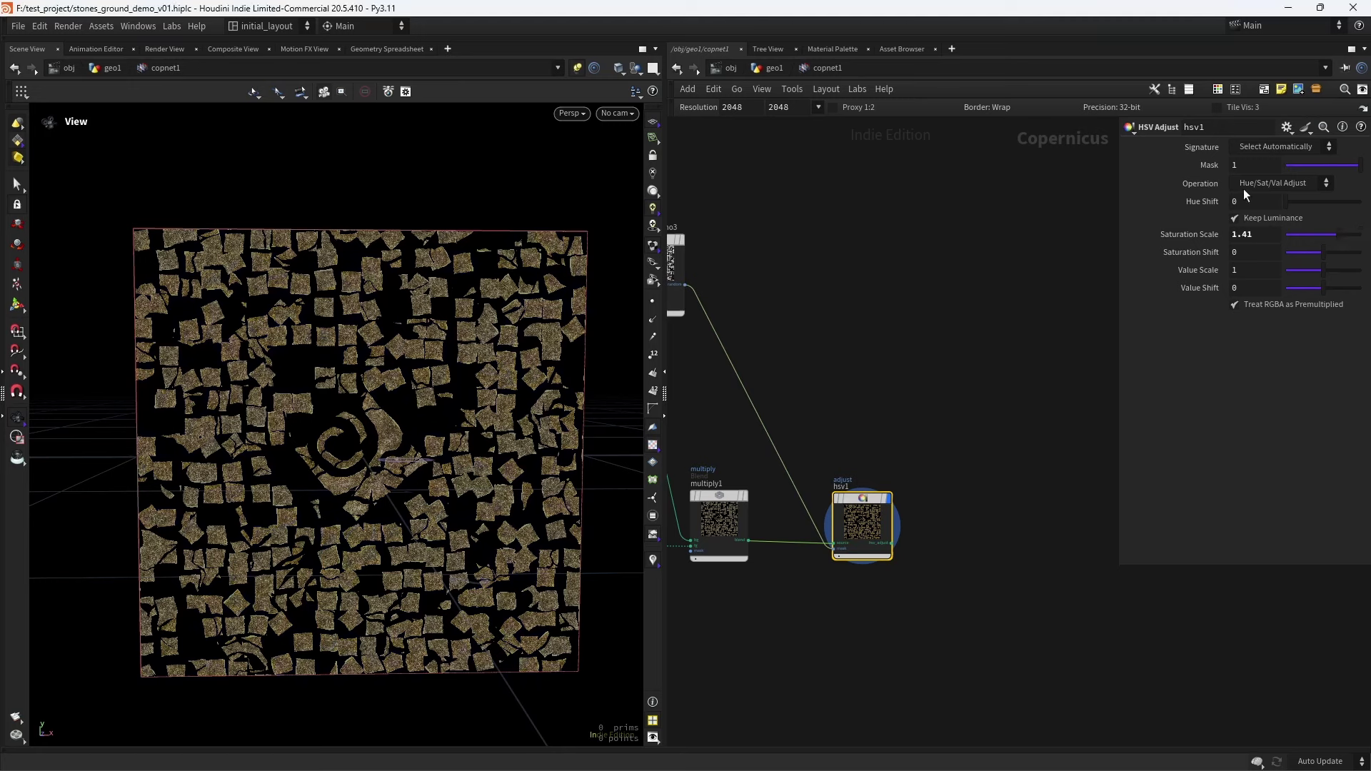
{"action": "type", "text": "5.1"}
{"action": "key", "text": "Return"}
{"action": "scroll", "coordinate": [356, 427], "scroll_direction": "up", "scroll_amount": 6}
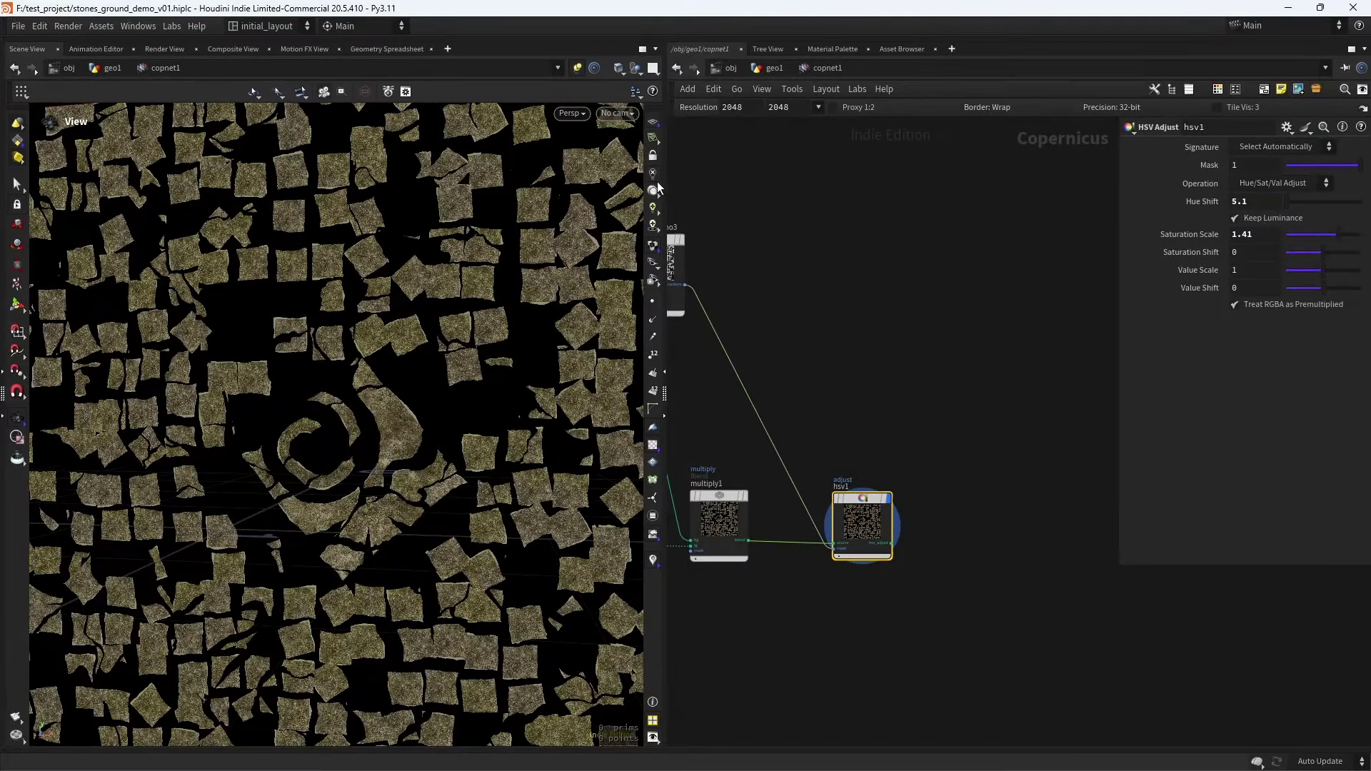
{"action": "scroll", "coordinate": [472, 386], "scroll_direction": "down", "scroll_amount": 5}
{"action": "middle_click_drag", "start_coordinate": [492, 383], "coordinate": [479, 384]}
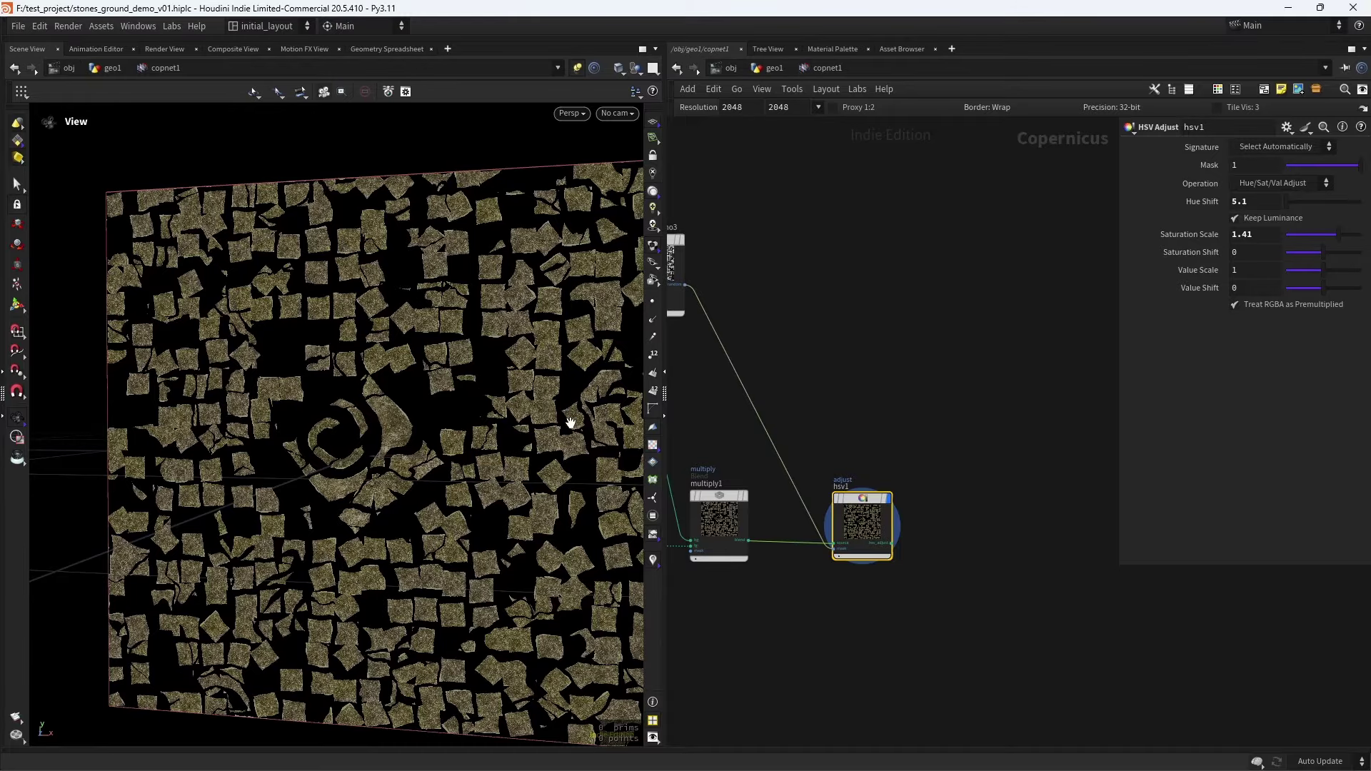
{"action": "scroll", "coordinate": [411, 525], "scroll_direction": "down", "scroll_amount": 3}
{"action": "key", "text": "ctrl+s"}
Ease hsv1's mask strength to 0.905 with the whole stone-tile plane framed
{"action": "left_click_drag", "start_coordinate": [496, 471], "coordinate": [416, 475], "text": "alt"}
{"action": "scroll", "coordinate": [417, 475], "scroll_direction": "up", "scroll_amount": 5}
{"action": "mouse_move", "coordinate": [837, 473]}
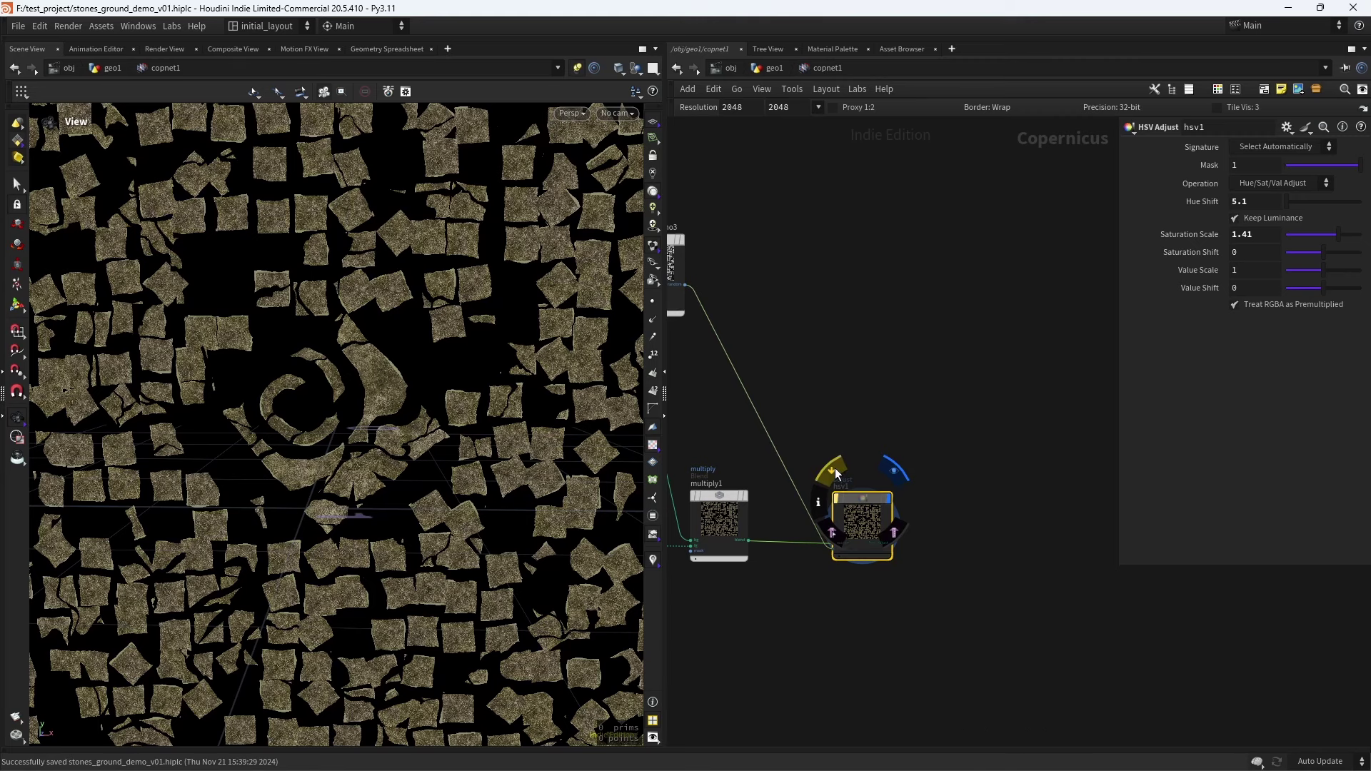
{"action": "key", "text": "h"}
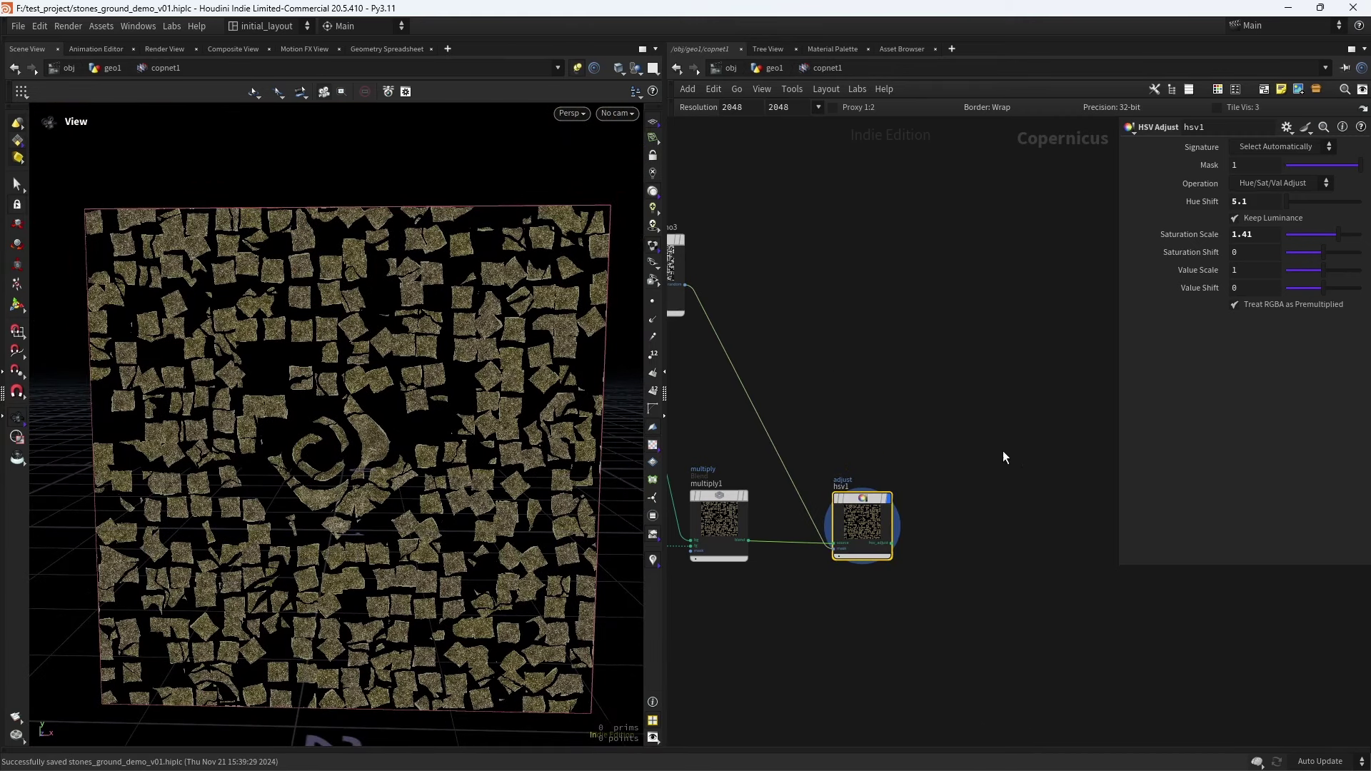
{"action": "left_click_drag", "start_coordinate": [1357, 165], "coordinate": [1359, 166]}
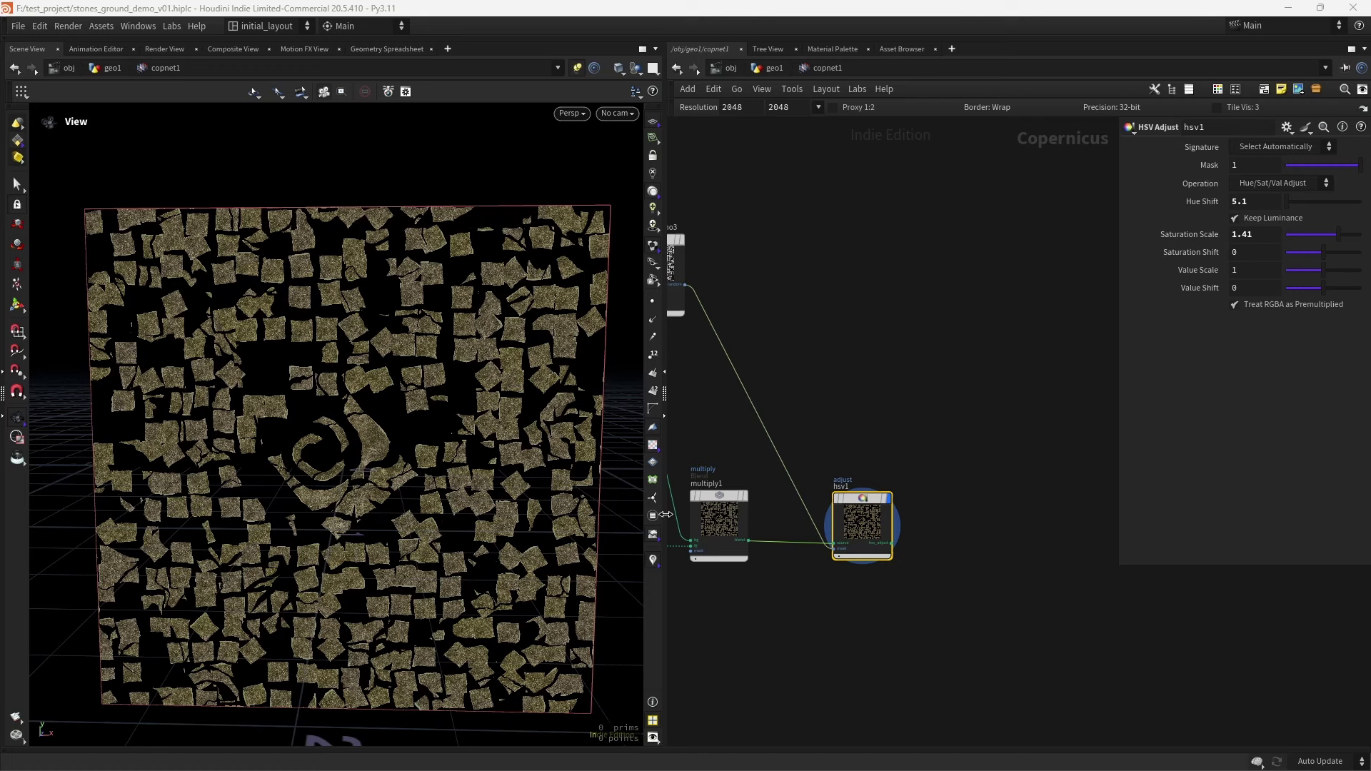
{"action": "middle_click_drag", "start_coordinate": [714, 514], "coordinate": [923, 457]}
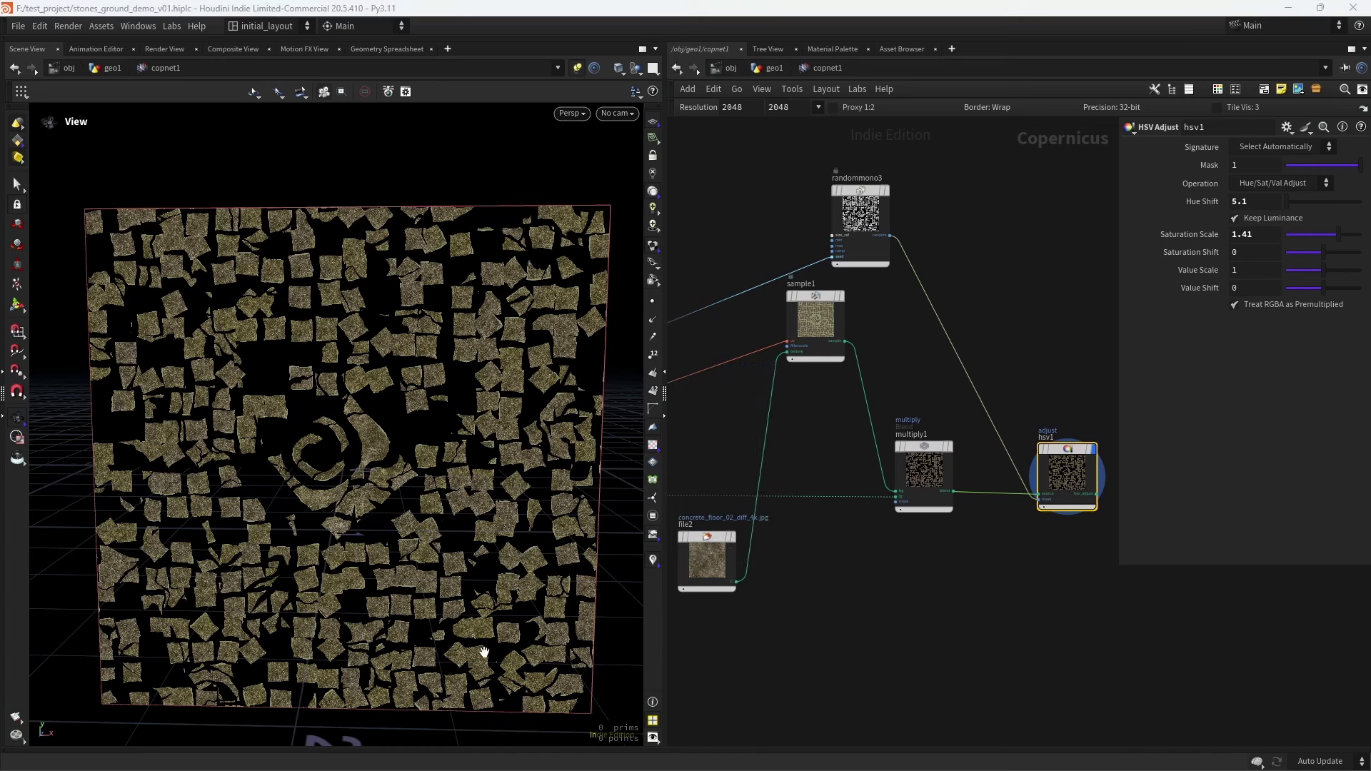
Add an HSV Adjust node (hsv2) fed by the concrete texture node and display it
{"action": "key", "text": "Tab"}
{"action": "type", "text": "hsv"}
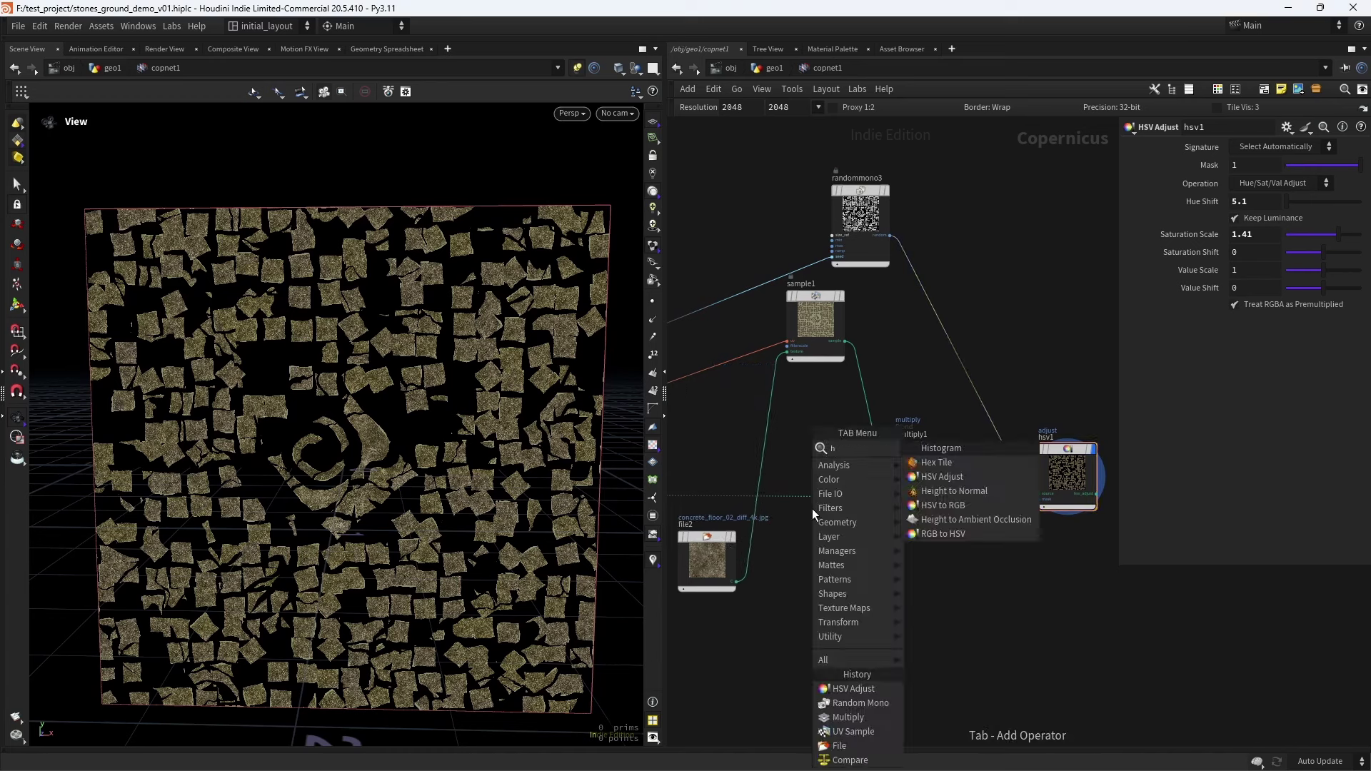
{"action": "key", "text": "Return"}
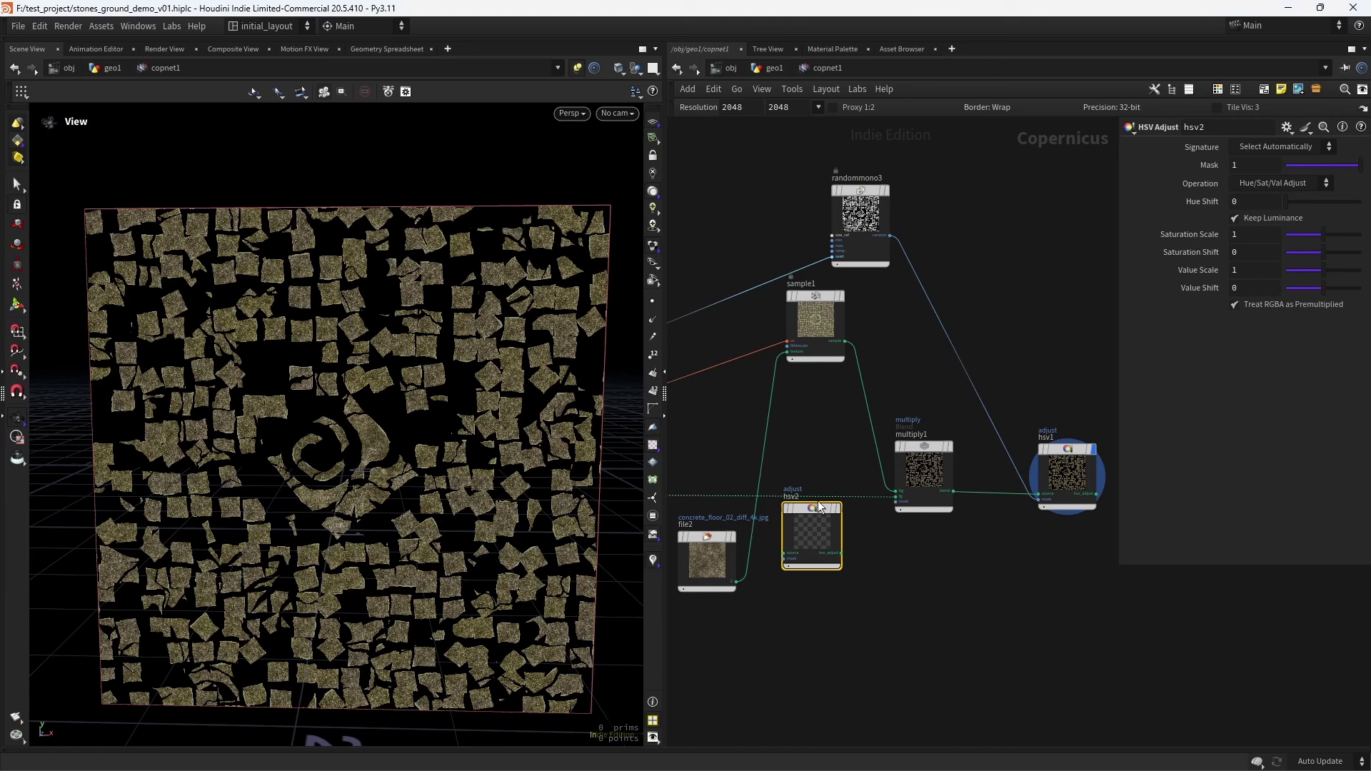
{"action": "left_click", "coordinate": [836, 527]}
{"action": "left_click_drag", "start_coordinate": [738, 584], "coordinate": [847, 537]}
{"action": "key", "text": "r"}
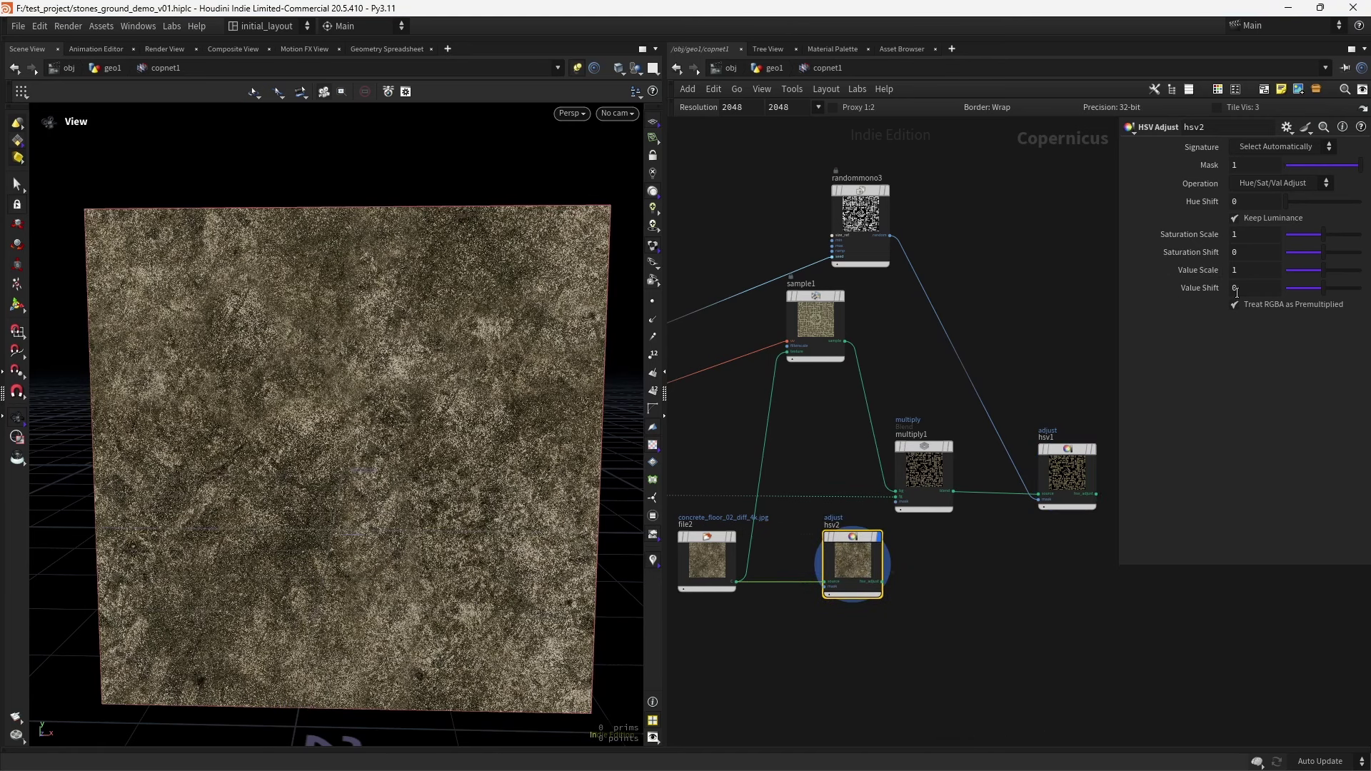
Darken the concrete by setting hsv2's Value Scale to 0.32
{"action": "left_click_drag", "start_coordinate": [1307, 277], "coordinate": [1297, 269]}
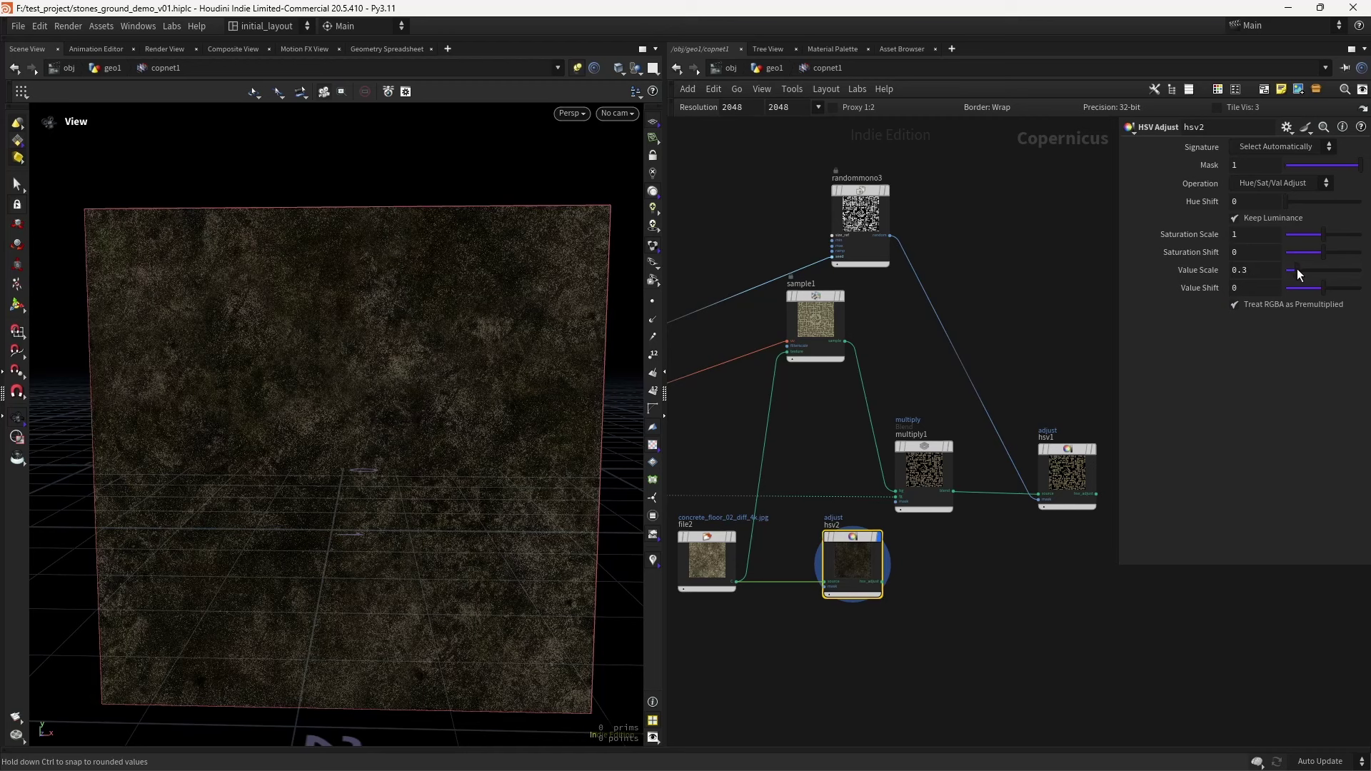
{"action": "scroll", "coordinate": [928, 600], "scroll_direction": "down", "scroll_amount": 4}
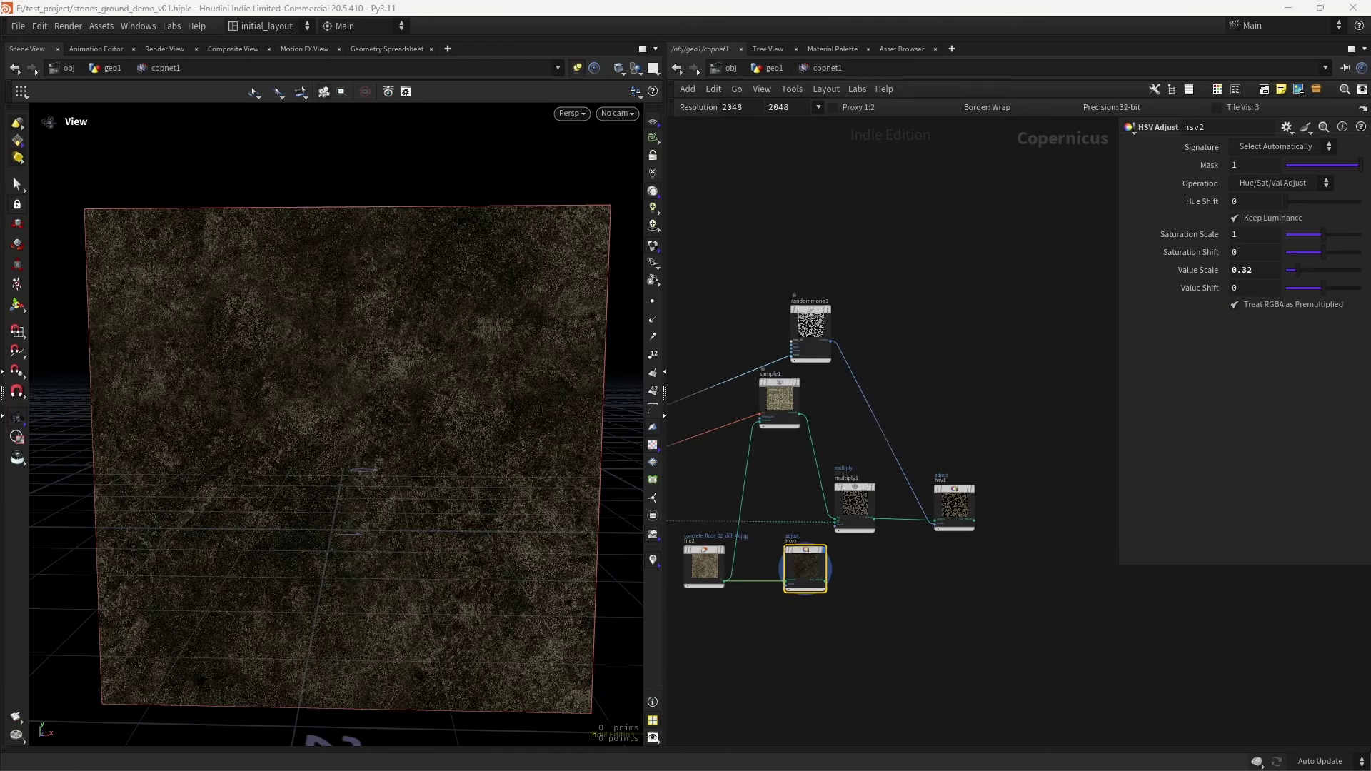
{"action": "middle_click_drag", "start_coordinate": [1030, 489], "coordinate": [946, 478]}
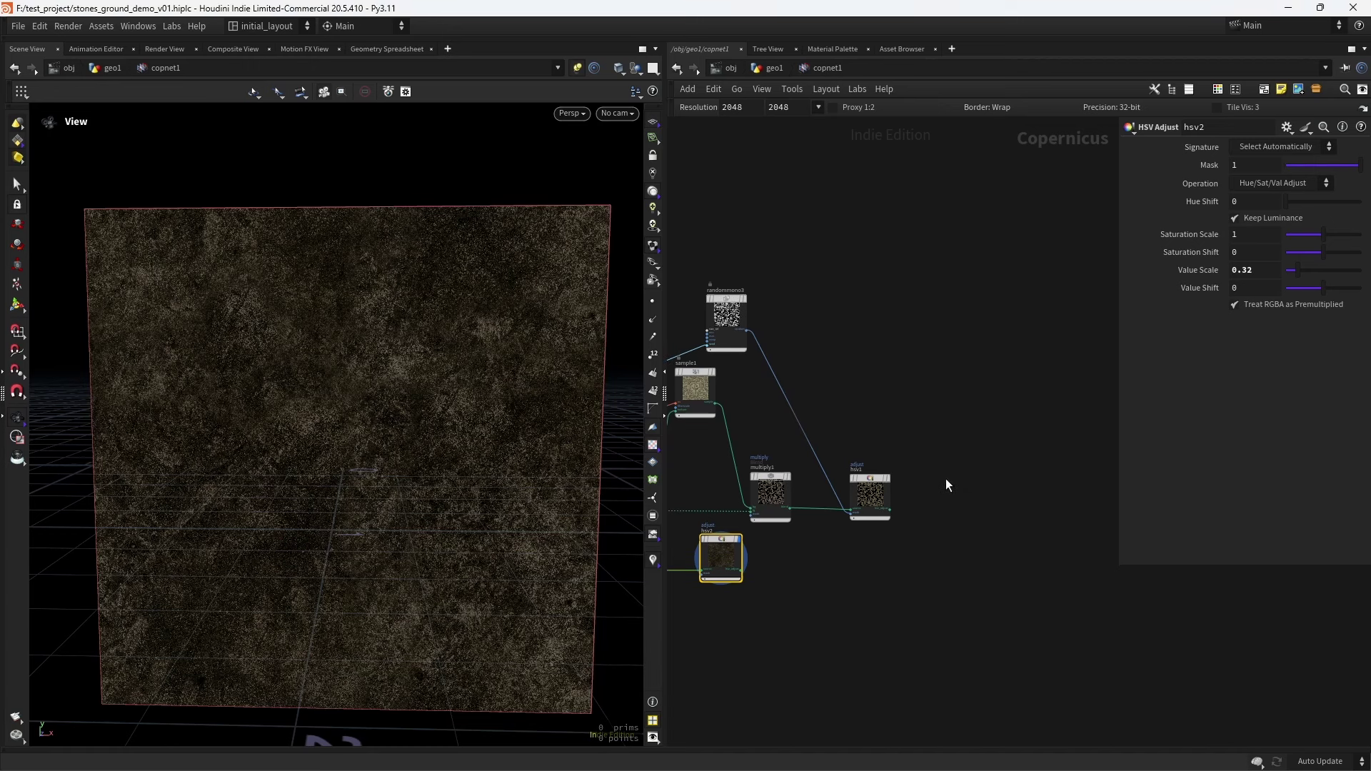
{"action": "left_click", "coordinate": [954, 478]}
{"action": "key", "text": "Tab"}
Add a Blend node (blend2) and connect hsv1's output into it
{"action": "type", "text": "blend"}
{"action": "key", "text": "Return"}
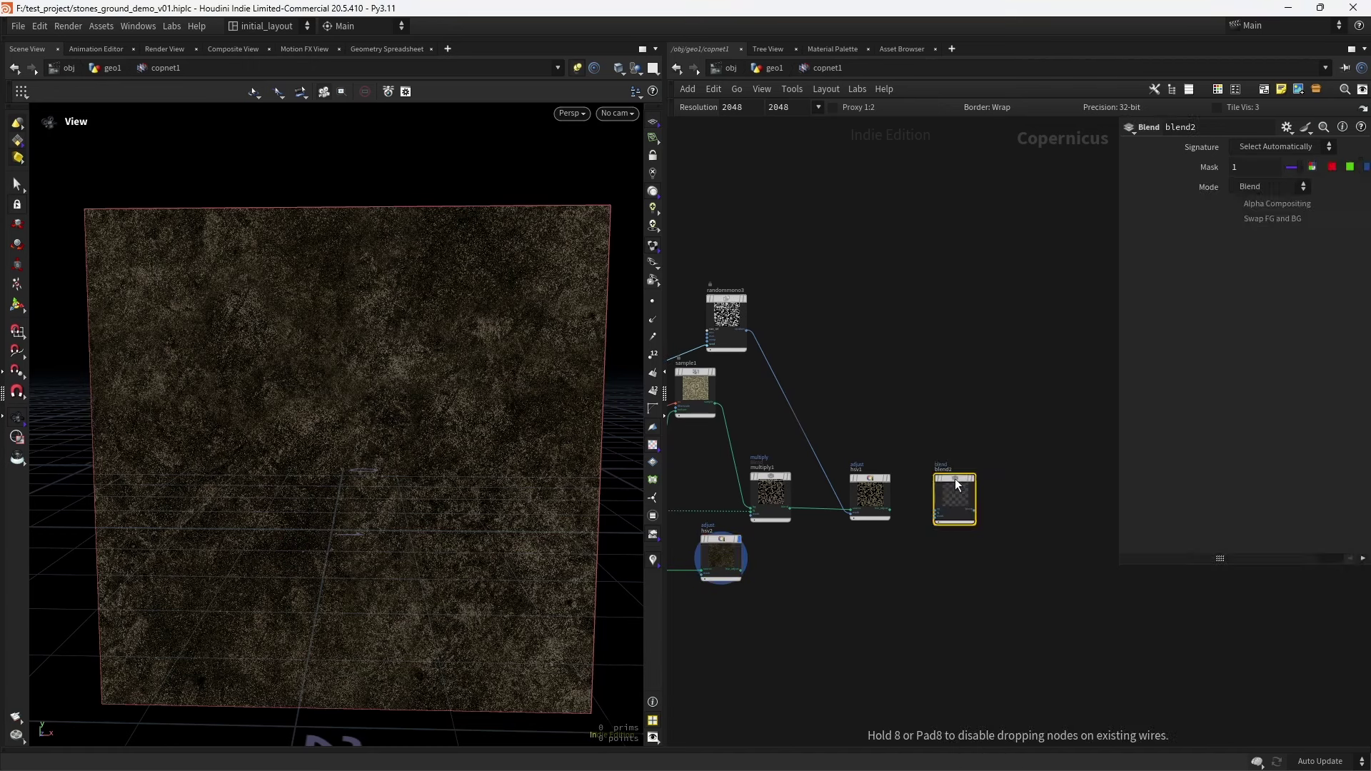
{"action": "left_click", "coordinate": [954, 479]}
{"action": "scroll", "coordinate": [893, 557], "scroll_direction": "up", "scroll_amount": 3}
{"action": "middle_click_drag", "start_coordinate": [885, 554], "coordinate": [881, 468]}
{"action": "scroll", "coordinate": [933, 513], "scroll_direction": "down", "scroll_amount": 2}
{"action": "scroll", "coordinate": [953, 504], "scroll_direction": "up", "scroll_amount": 3}
{"action": "left_click", "coordinate": [875, 468]}
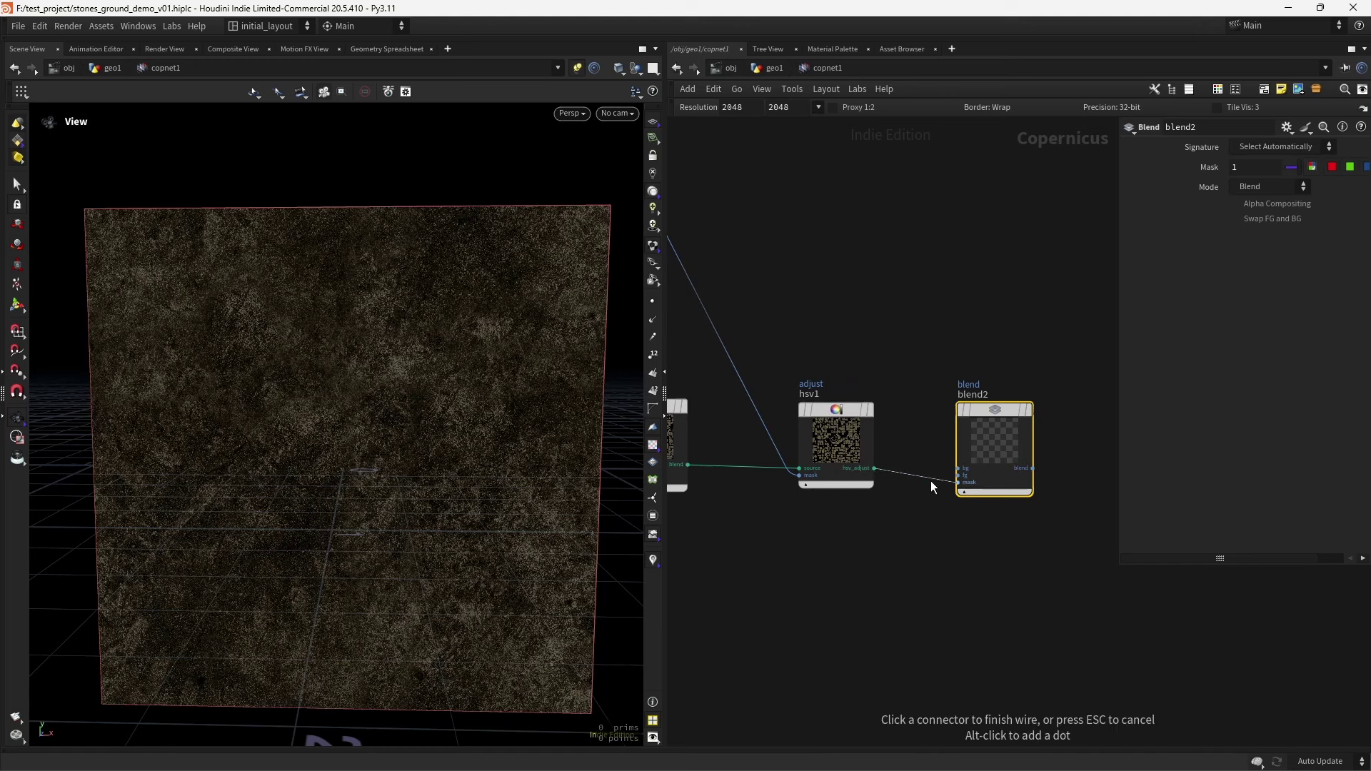
{"action": "left_click", "coordinate": [954, 476]}
Connect hsv2's darkened concrete into blend2's other input
{"action": "left_click", "coordinate": [958, 468]}
{"action": "scroll", "coordinate": [862, 572], "scroll_direction": "down", "scroll_amount": 3}
{"action": "scroll", "coordinate": [889, 545], "scroll_direction": "up", "scroll_amount": 3}
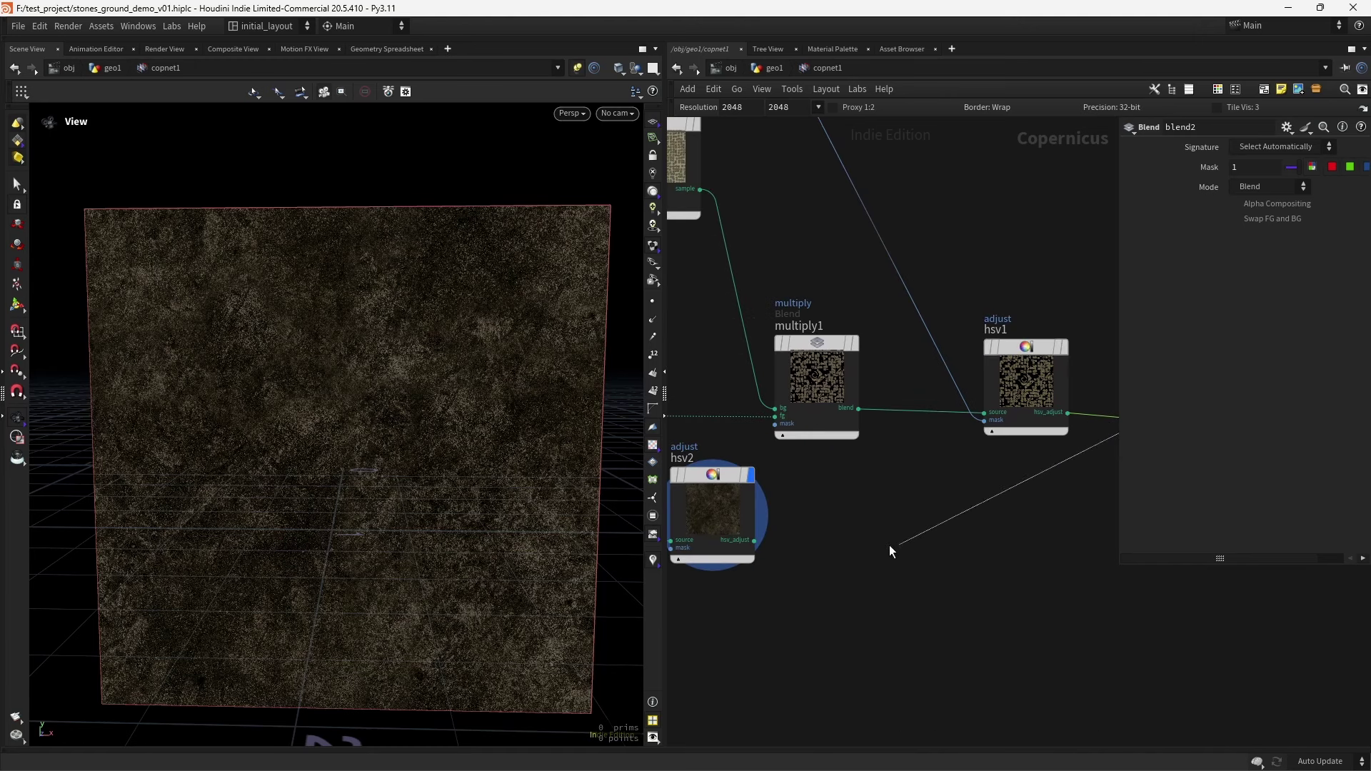
{"action": "left_click", "coordinate": [815, 563]}
{"action": "scroll", "coordinate": [815, 564], "scroll_direction": "down", "scroll_amount": 1}
{"action": "left_click", "coordinate": [927, 532]}
{"action": "scroll", "coordinate": [997, 560], "scroll_direction": "down", "scroll_amount": 3}
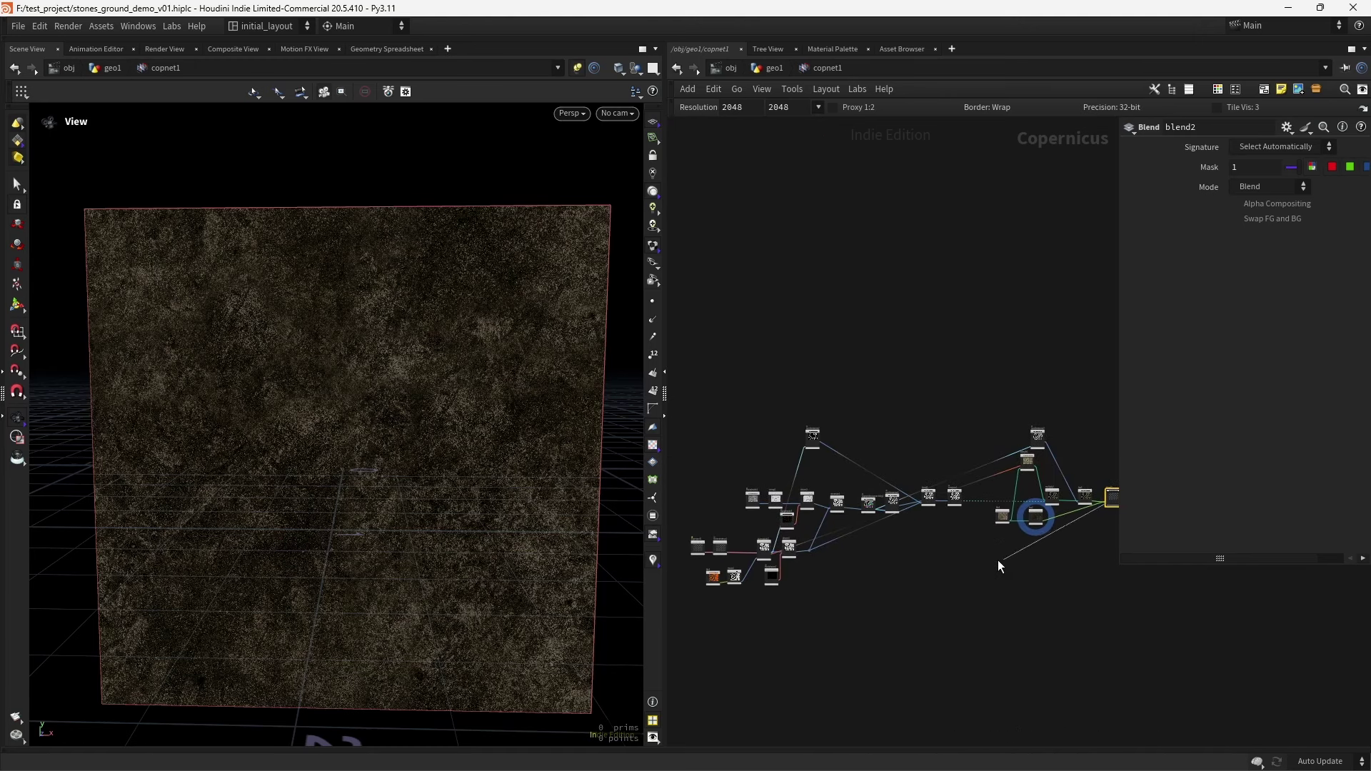
{"action": "scroll", "coordinate": [1005, 500], "scroll_direction": "up", "scroll_amount": 2}
{"action": "scroll", "coordinate": [893, 550], "scroll_direction": "up", "scroll_amount": 1}
{"action": "left_click", "coordinate": [845, 475]}
{"action": "scroll", "coordinate": [659, 618], "scroll_direction": "up", "scroll_amount": 3}
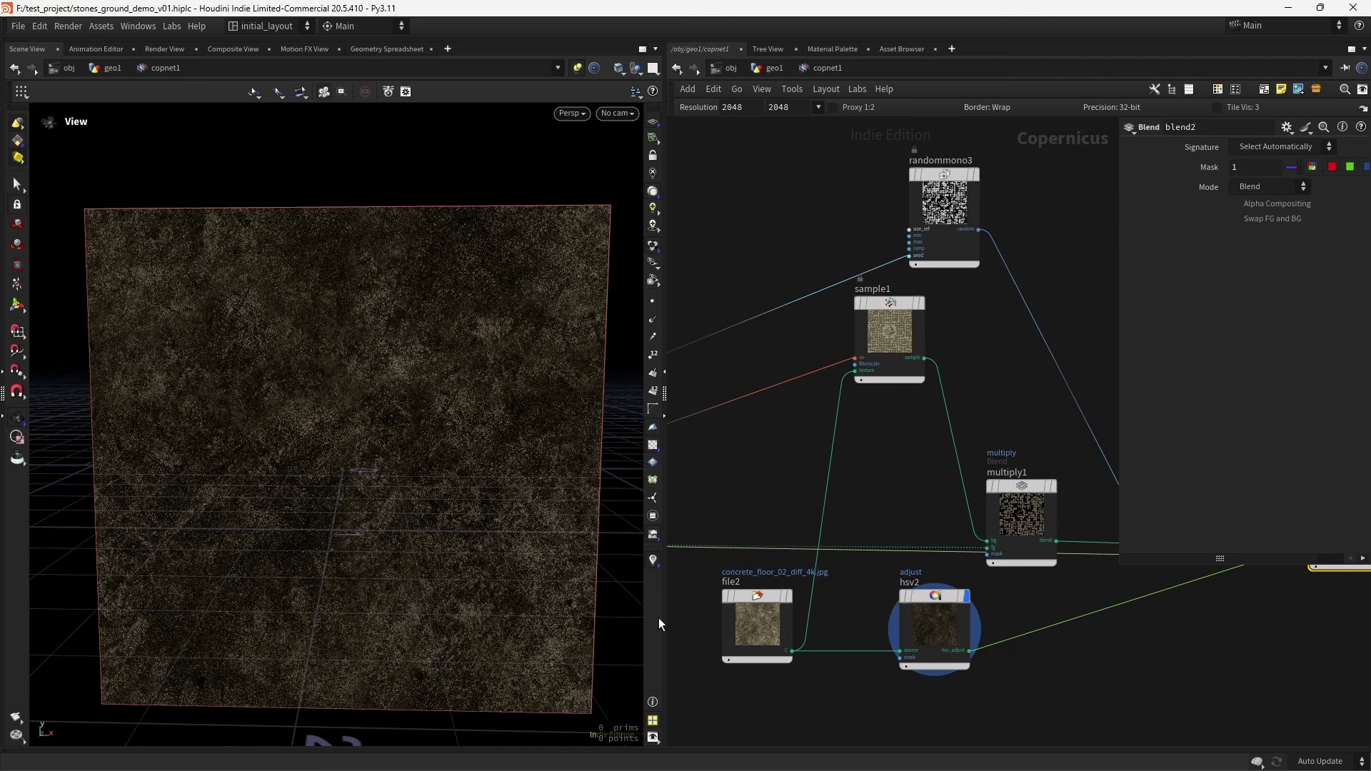
Tidy the network layout by repositioning blend2, hsv1 and multiply1
{"action": "left_click_drag", "start_coordinate": [925, 504], "coordinate": [923, 371]}
{"action": "left_click_drag", "start_coordinate": [783, 529], "coordinate": [780, 282]}
{"action": "middle_click_drag", "start_coordinate": [813, 547], "coordinate": [937, 547]}
{"action": "left_click_drag", "start_coordinate": [732, 525], "coordinate": [717, 411]}
{"action": "scroll", "coordinate": [986, 492], "scroll_direction": "down", "scroll_amount": 6}
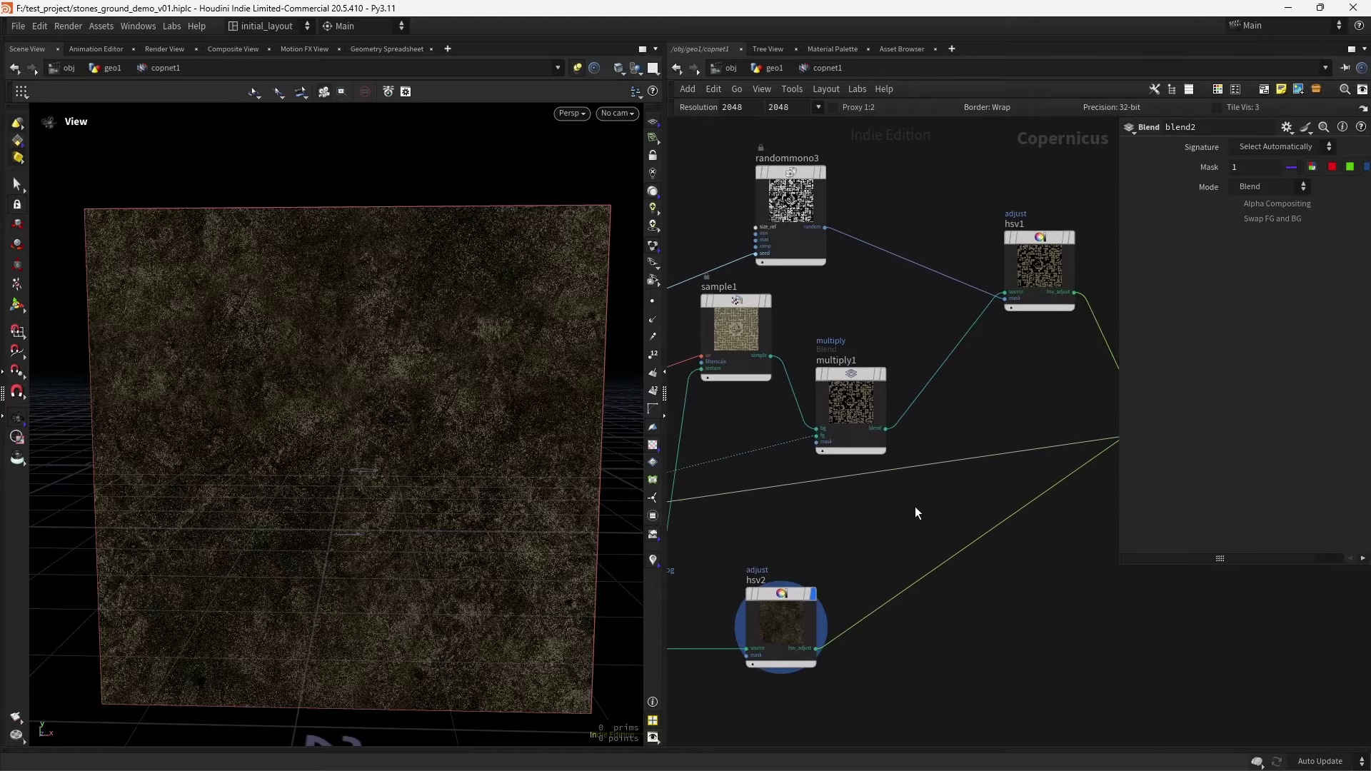
{"action": "left_click_drag", "start_coordinate": [900, 509], "coordinate": [904, 540]}
{"action": "scroll", "coordinate": [919, 531], "scroll_direction": "up", "scroll_amount": 5}
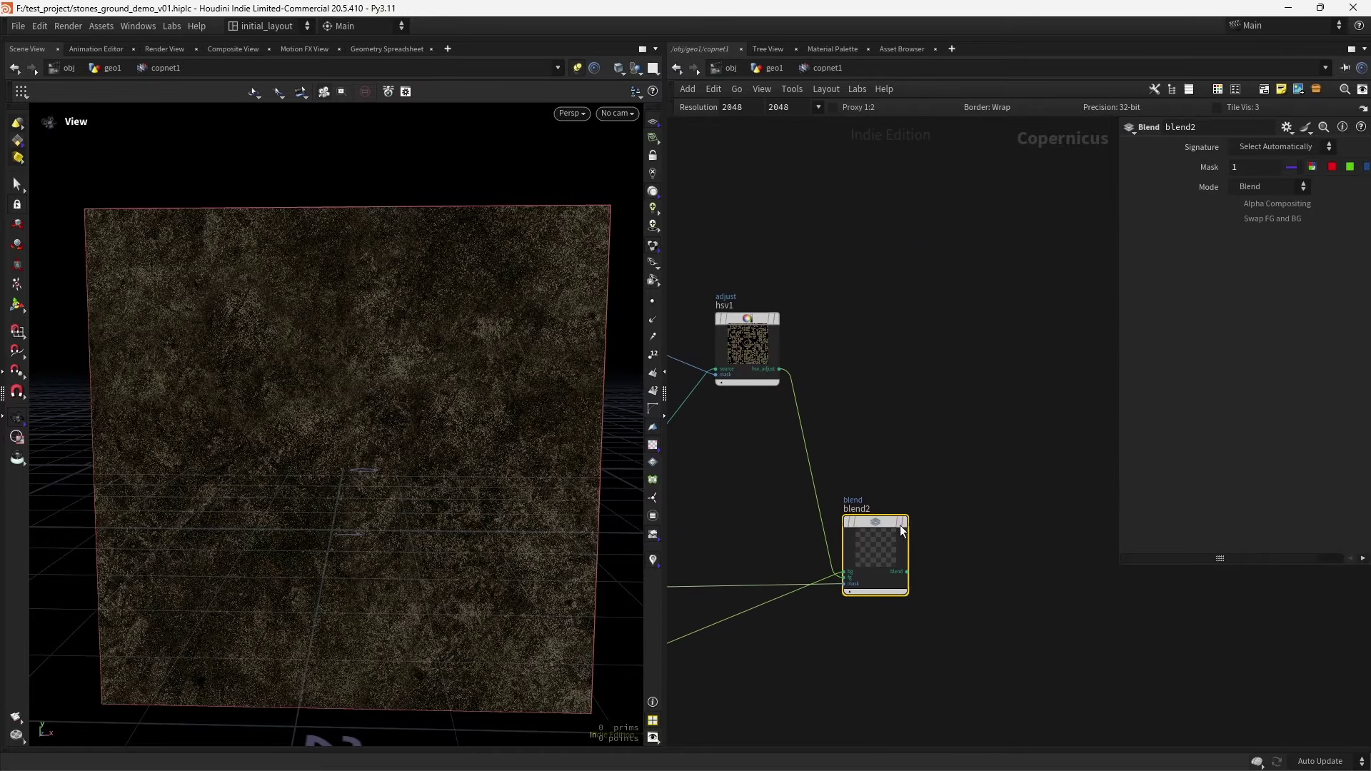
Display blend2's combined stone-tile texture, save the scene, and view the plane frontally
{"action": "left_click", "coordinate": [911, 492]}
{"action": "scroll", "coordinate": [508, 398], "scroll_direction": "up", "scroll_amount": 10}
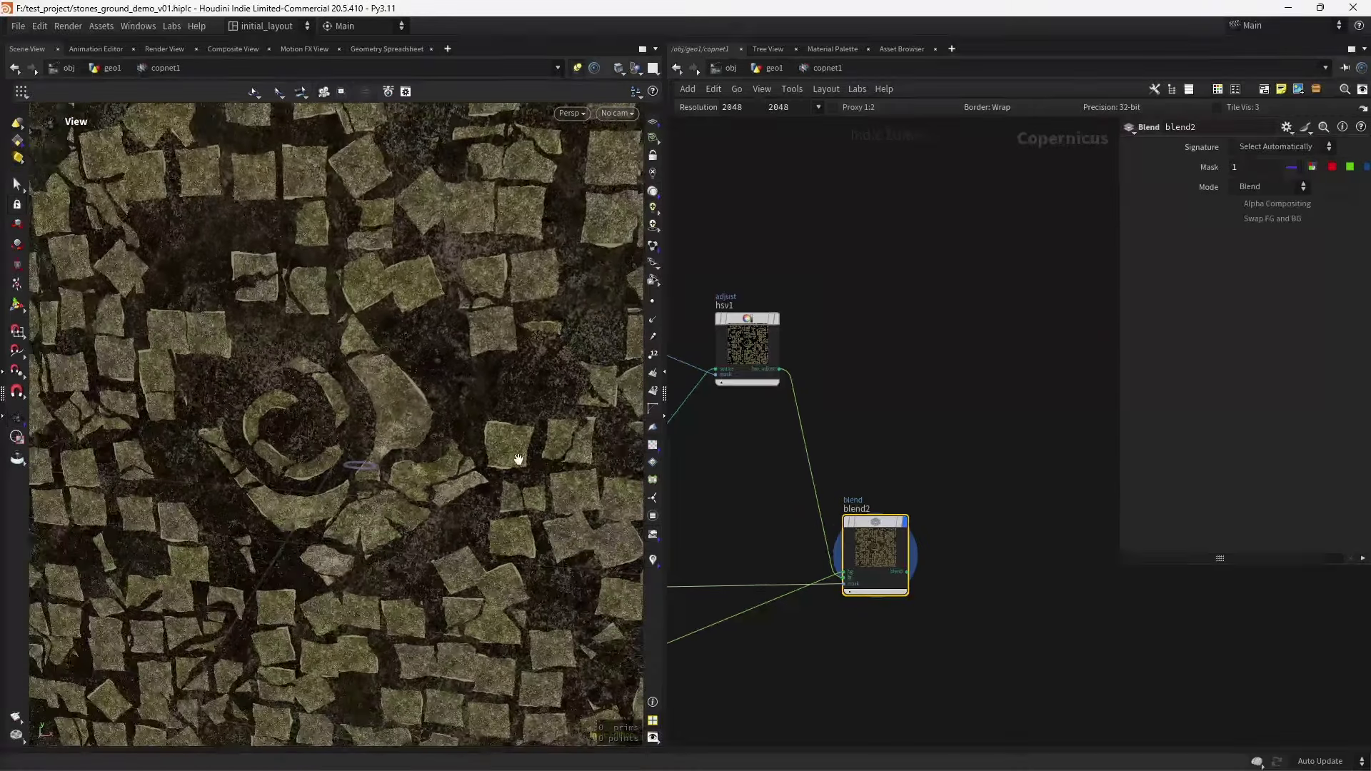
{"action": "key", "text": "f"}
{"action": "key", "text": "ctrl+s"}
{"action": "scroll", "coordinate": [481, 453], "scroll_direction": "up", "scroll_amount": 5}
{"action": "mouse_move", "coordinate": [480, 452]}
{"action": "left_mouse_down"}
{"action": "mouse_move", "coordinate": [484, 398]}
{"action": "mouse_move", "coordinate": [494, 448]}
{"action": "left_mouse_up"}
{"action": "scroll", "coordinate": [494, 447], "scroll_direction": "down", "scroll_amount": 5}
{"action": "left_click_drag", "start_coordinate": [364, 526], "coordinate": [449, 485]}
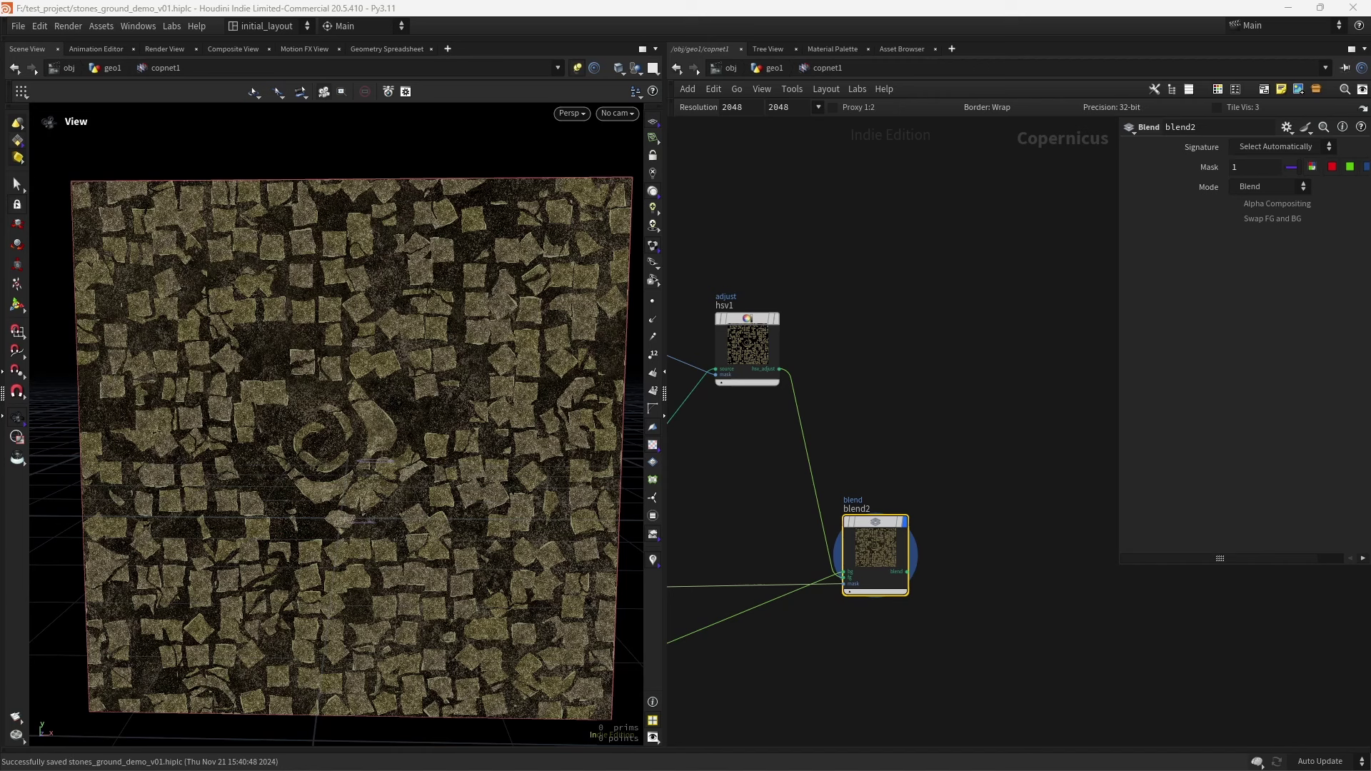
Add an HSV Adjust node (hsv3) after blend2, feed blend2 into it and display it
{"action": "left_click", "coordinate": [987, 517]}
{"action": "middle_click_drag", "start_coordinate": [987, 517], "coordinate": [944, 488]}
{"action": "key", "text": "Tab"}
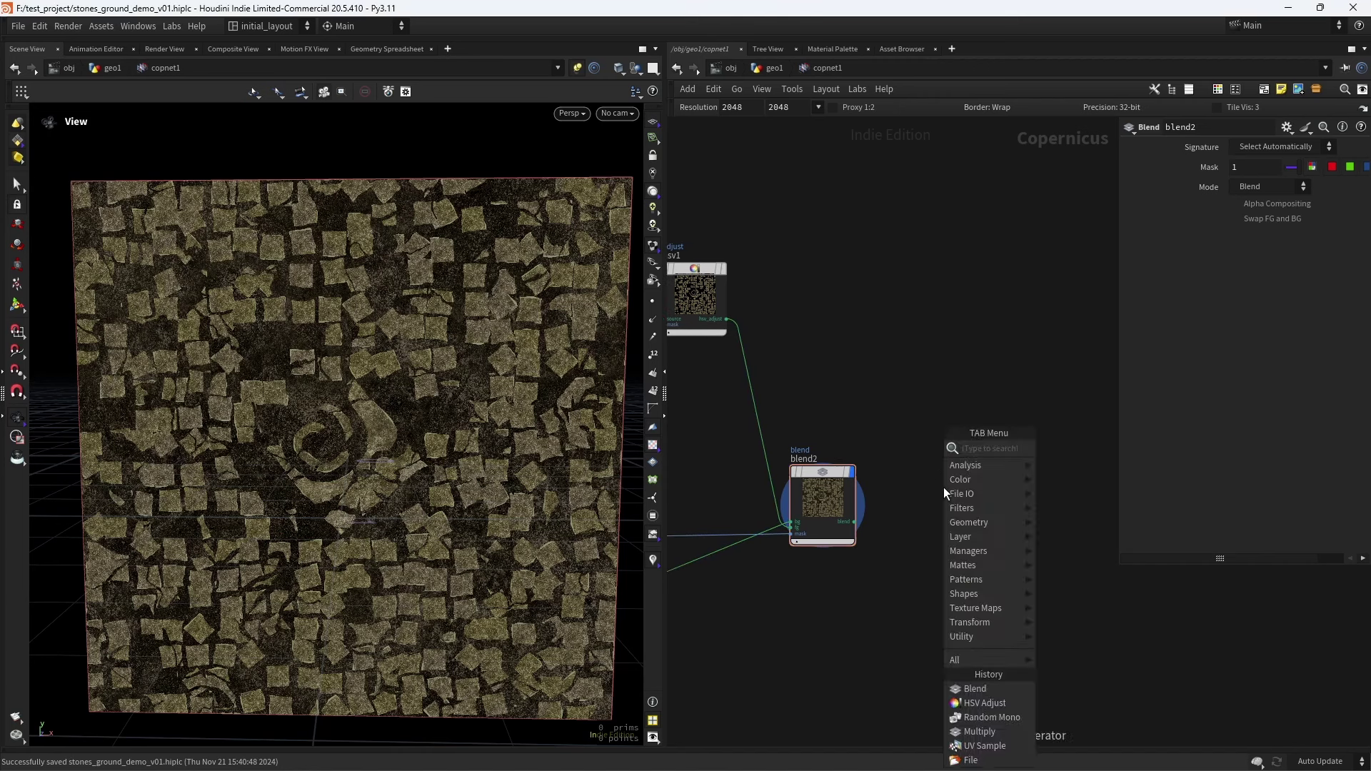
{"action": "type", "text": "hsva"}
{"action": "key", "text": "Return"}
{"action": "left_click", "coordinate": [944, 487]}
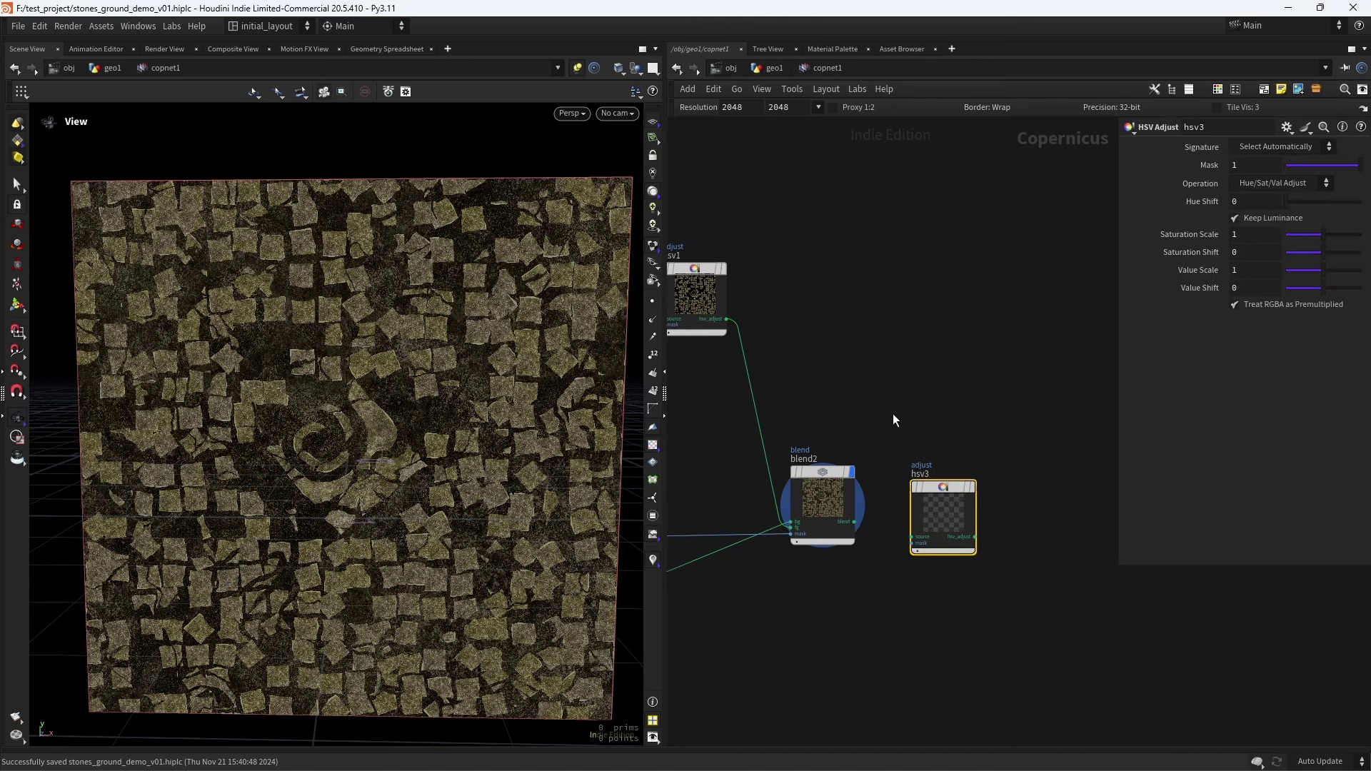
{"action": "scroll", "coordinate": [859, 502], "scroll_direction": "up", "scroll_amount": 4}
{"action": "left_click_drag", "start_coordinate": [838, 466], "coordinate": [949, 494]}
{"action": "left_click", "coordinate": [1083, 340]}
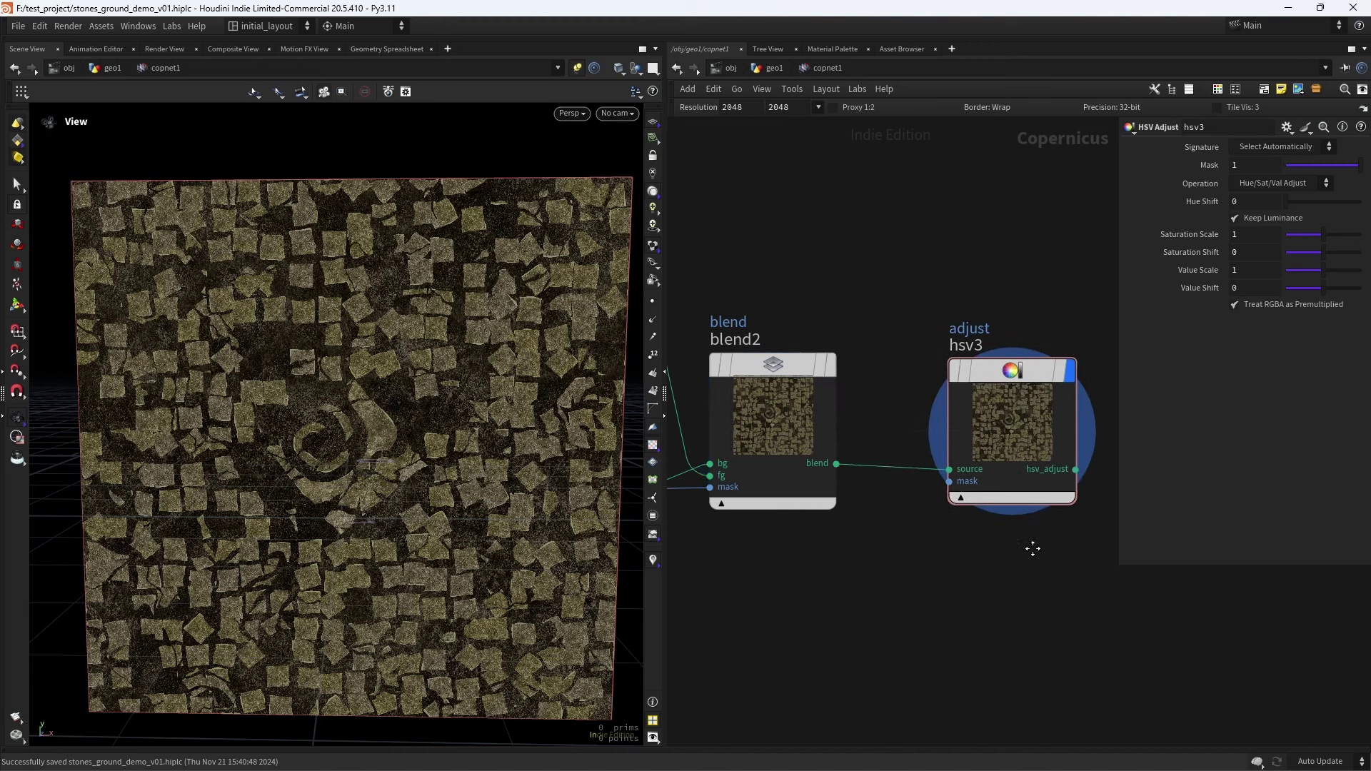
{"action": "key", "text": "f"}
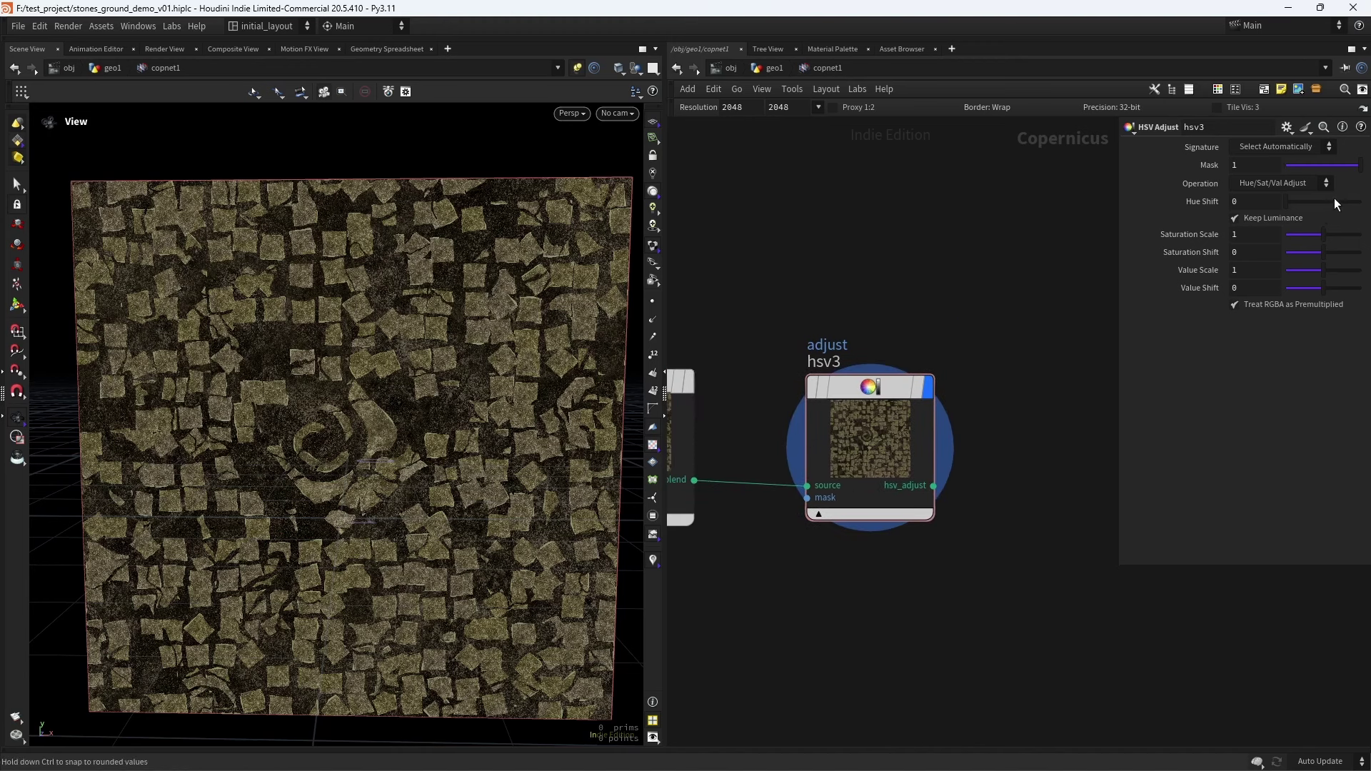
Set hsv3 to Hue Shift 352.4, Saturation Scale 1.1 and Value Scale 1.43, then save
{"action": "mouse_move", "coordinate": [1355, 207]}
{"action": "left_mouse_down"}
{"action": "mouse_move", "coordinate": [1367, 208]}
{"action": "mouse_move", "coordinate": [1351, 209]}
{"action": "left_mouse_up"}
{"action": "middle_click_drag", "start_coordinate": [1250, 202], "coordinate": [1301, 177]}
{"action": "left_click_drag", "start_coordinate": [1323, 268], "coordinate": [1339, 267]}
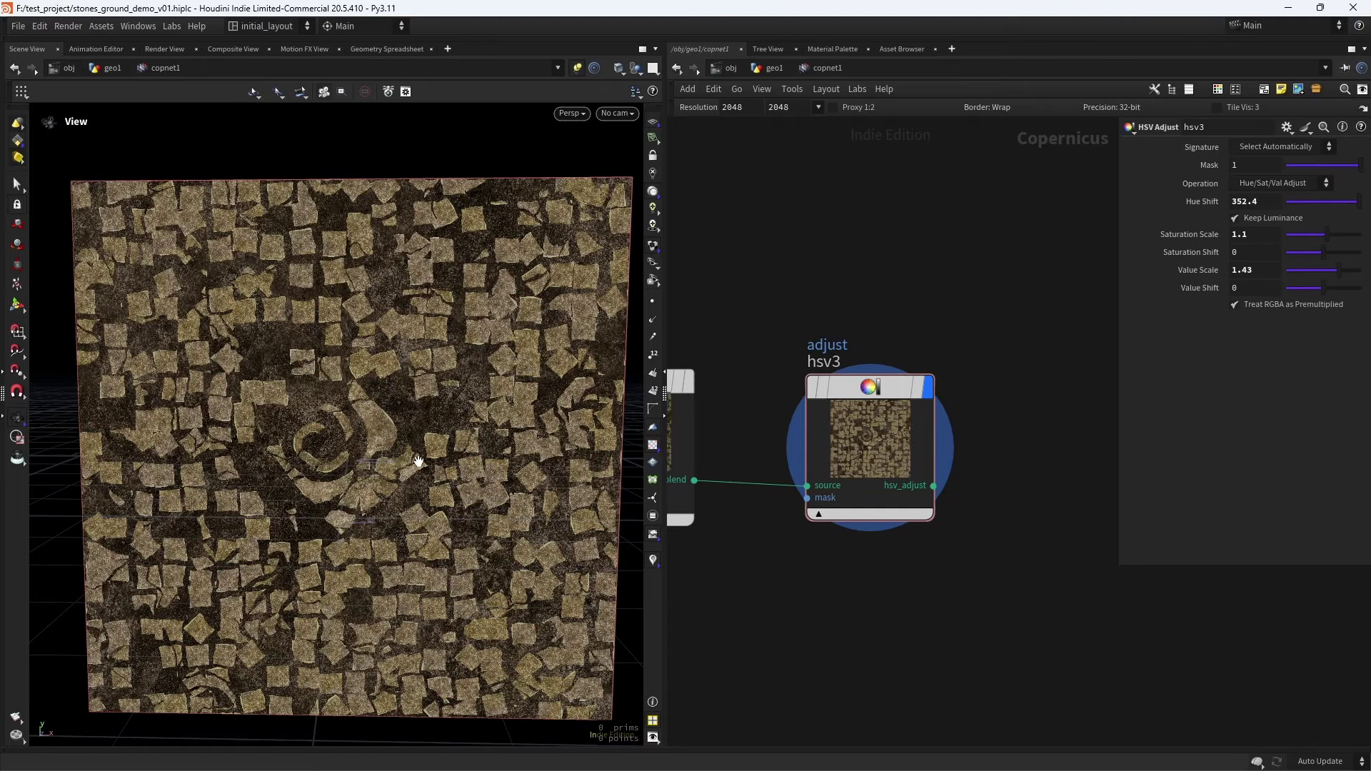
{"action": "scroll", "coordinate": [429, 539], "scroll_direction": "down", "scroll_amount": 3}
{"action": "left_click_drag", "start_coordinate": [429, 538], "coordinate": [465, 499]}
{"action": "mouse_move", "coordinate": [807, 368]}
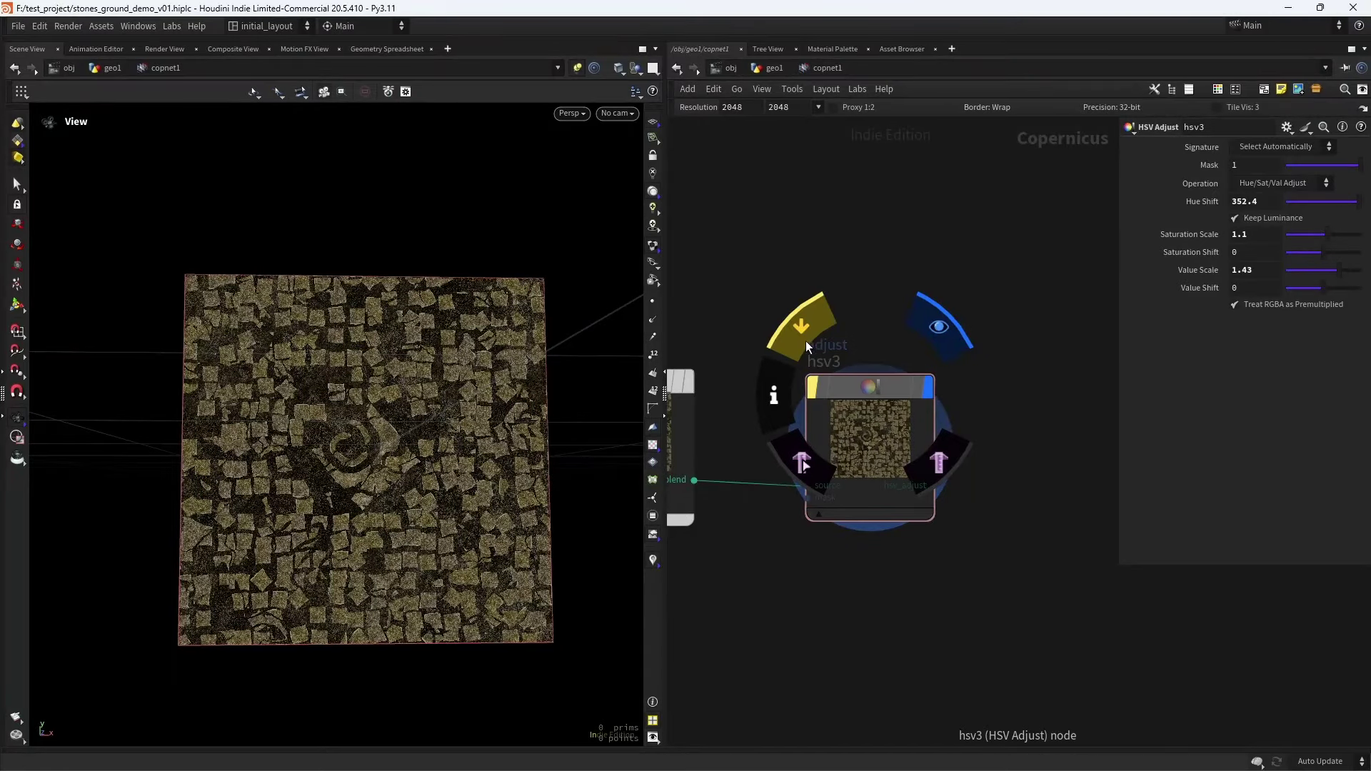
{"action": "scroll", "coordinate": [438, 437], "scroll_direction": "up", "scroll_amount": 3}
{"action": "key", "text": "ctrl+s"}
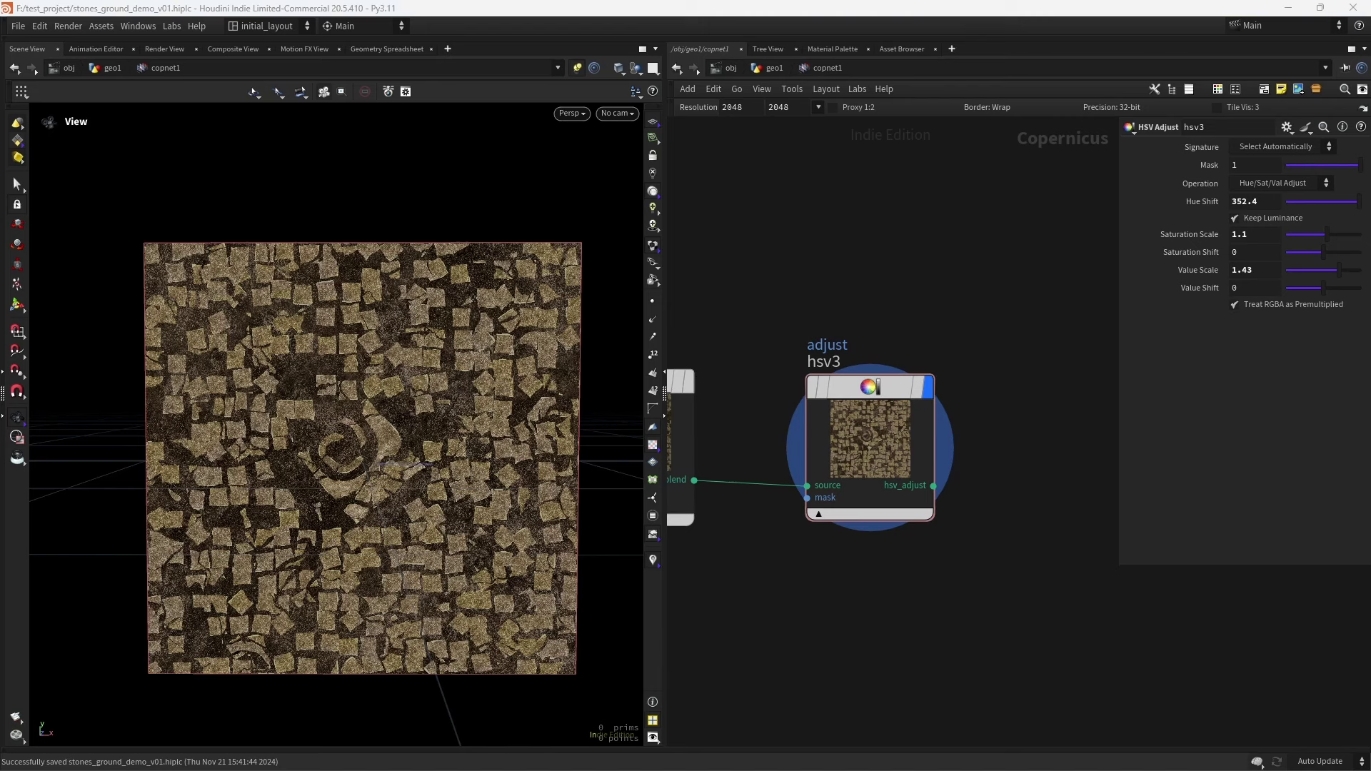
Add a Null node to the right of hsv3 and connect hsv3's output into it
{"action": "key", "text": "Tab"}
{"action": "type", "text": "null"}
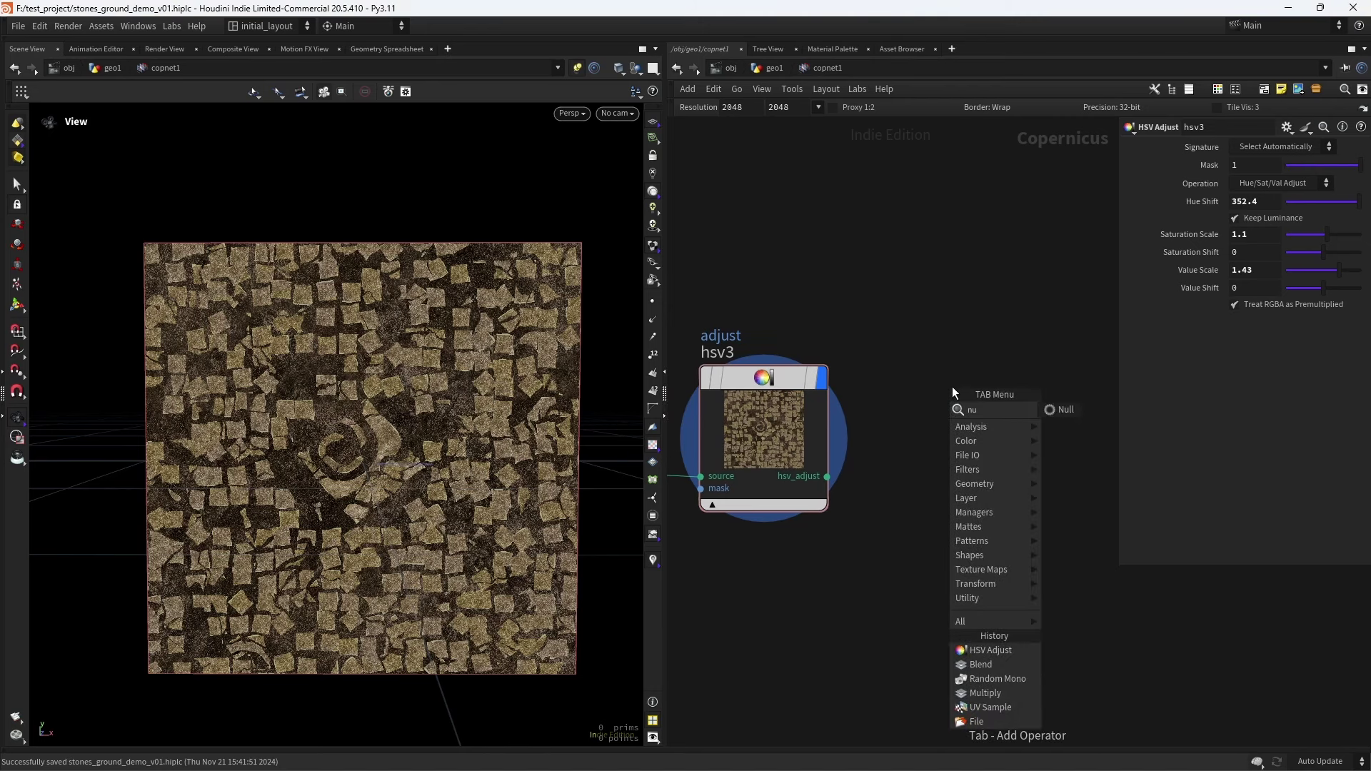
{"action": "key", "text": "Return"}
{"action": "left_click_drag", "start_coordinate": [935, 404], "coordinate": [963, 397]}
{"action": "left_click_drag", "start_coordinate": [827, 476], "coordinate": [917, 477]}
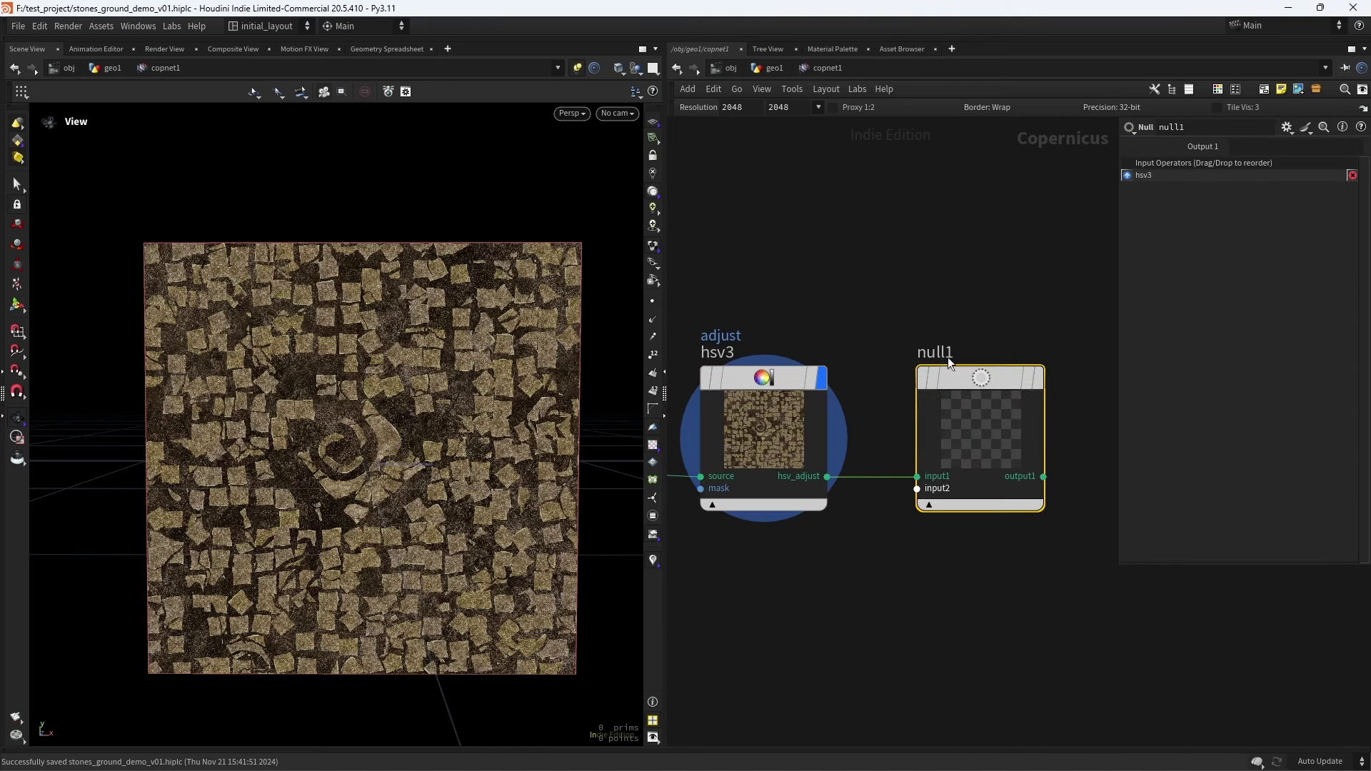
Rename the null to ALBEDO and show its output in the viewport
{"action": "double_click", "coordinate": [937, 353]}
{"action": "type", "text": "ALBEDO"}
{"action": "key", "text": "Return"}
{"action": "left_click", "coordinate": [1050, 309]}
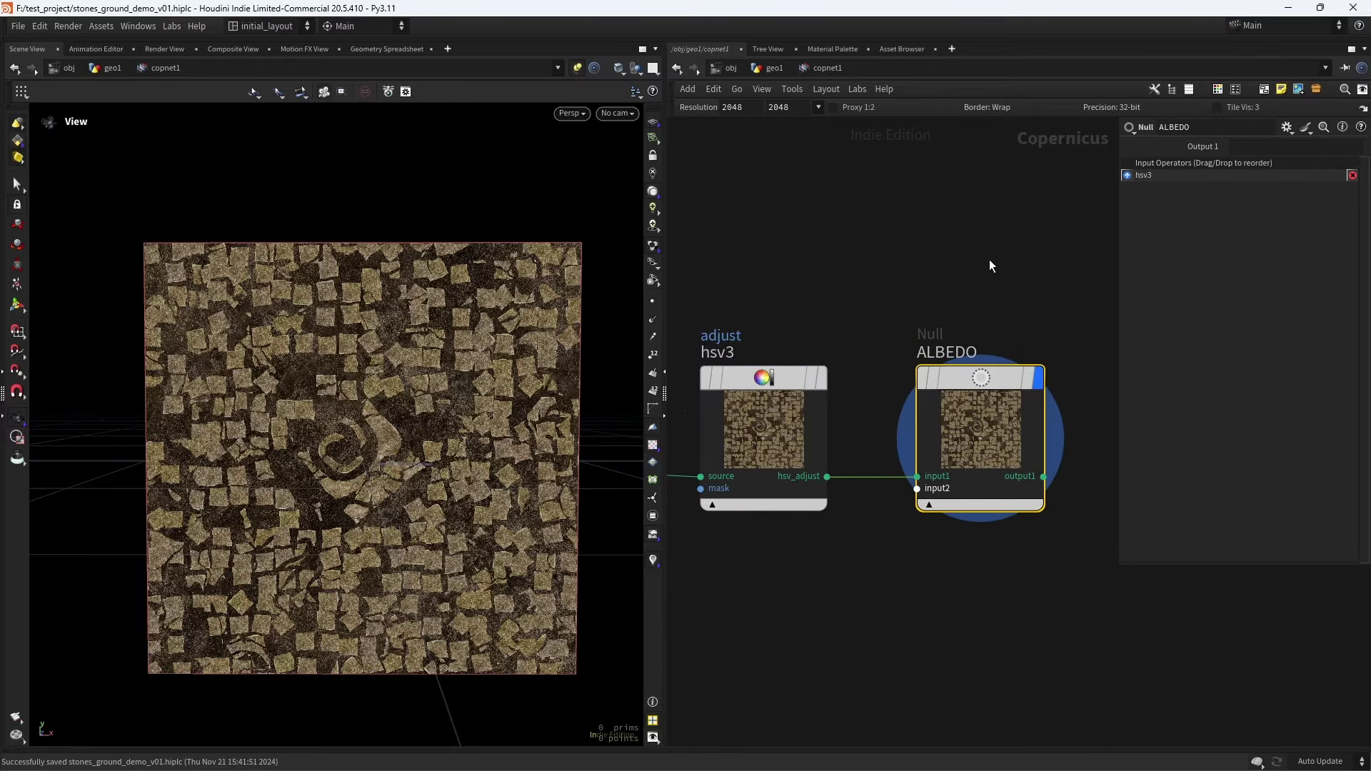
{"action": "scroll", "coordinate": [975, 286], "scroll_direction": "down", "scroll_amount": 5}
{"action": "middle_click_drag", "start_coordinate": [974, 285], "coordinate": [914, 323]}
{"action": "left_click_drag", "start_coordinate": [454, 428], "coordinate": [478, 521]}
Add randommono4 from stamppoint1's output, wire the stamps into its seed input, and display it
{"action": "scroll", "coordinate": [516, 532], "scroll_direction": "down", "scroll_amount": 2}
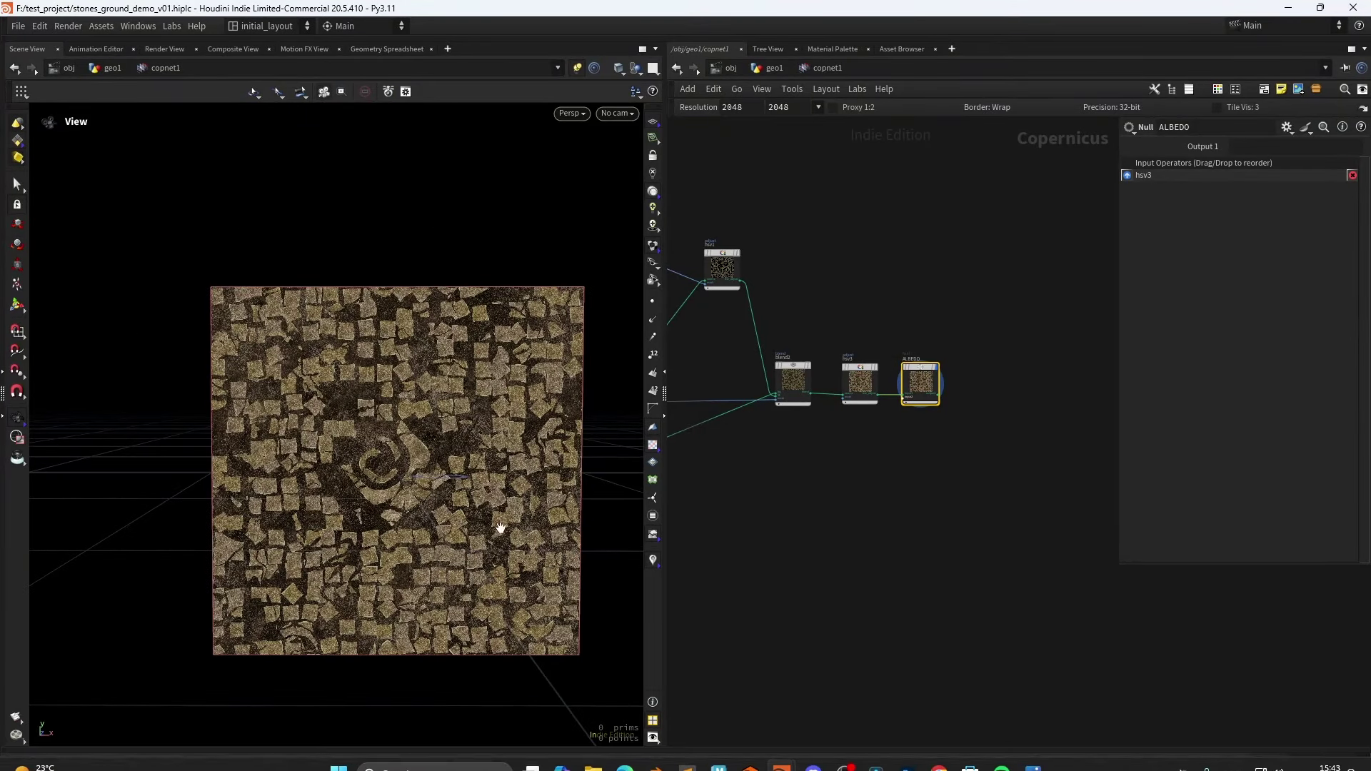
{"action": "scroll", "coordinate": [825, 528], "scroll_direction": "down", "scroll_amount": 3}
{"action": "scroll", "coordinate": [907, 466], "scroll_direction": "up", "scroll_amount": 2}
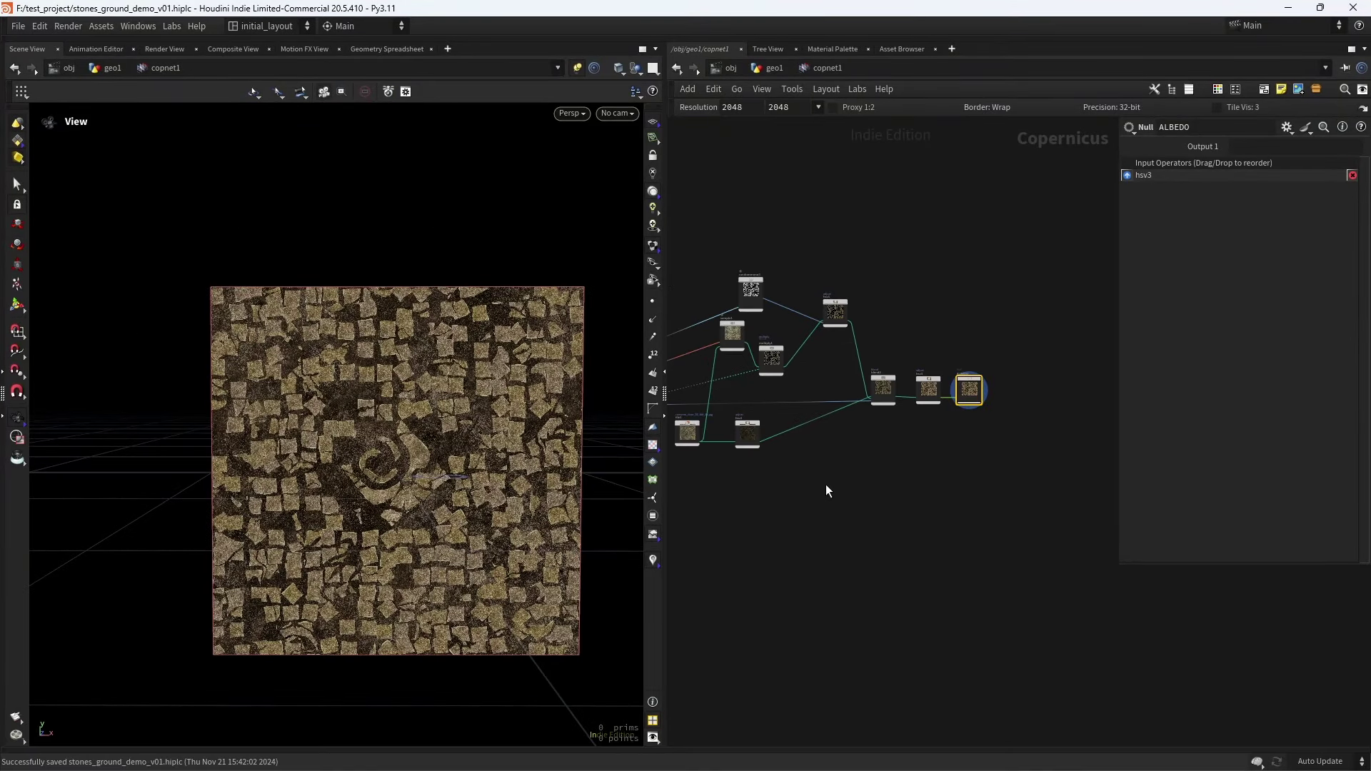
{"action": "mouse_move", "coordinate": [827, 491]}
{"action": "middle_mouse_down"}
{"action": "mouse_move", "coordinate": [805, 474]}
{"action": "mouse_move", "coordinate": [932, 494]}
{"action": "mouse_move", "coordinate": [819, 502]}
{"action": "middle_mouse_up"}
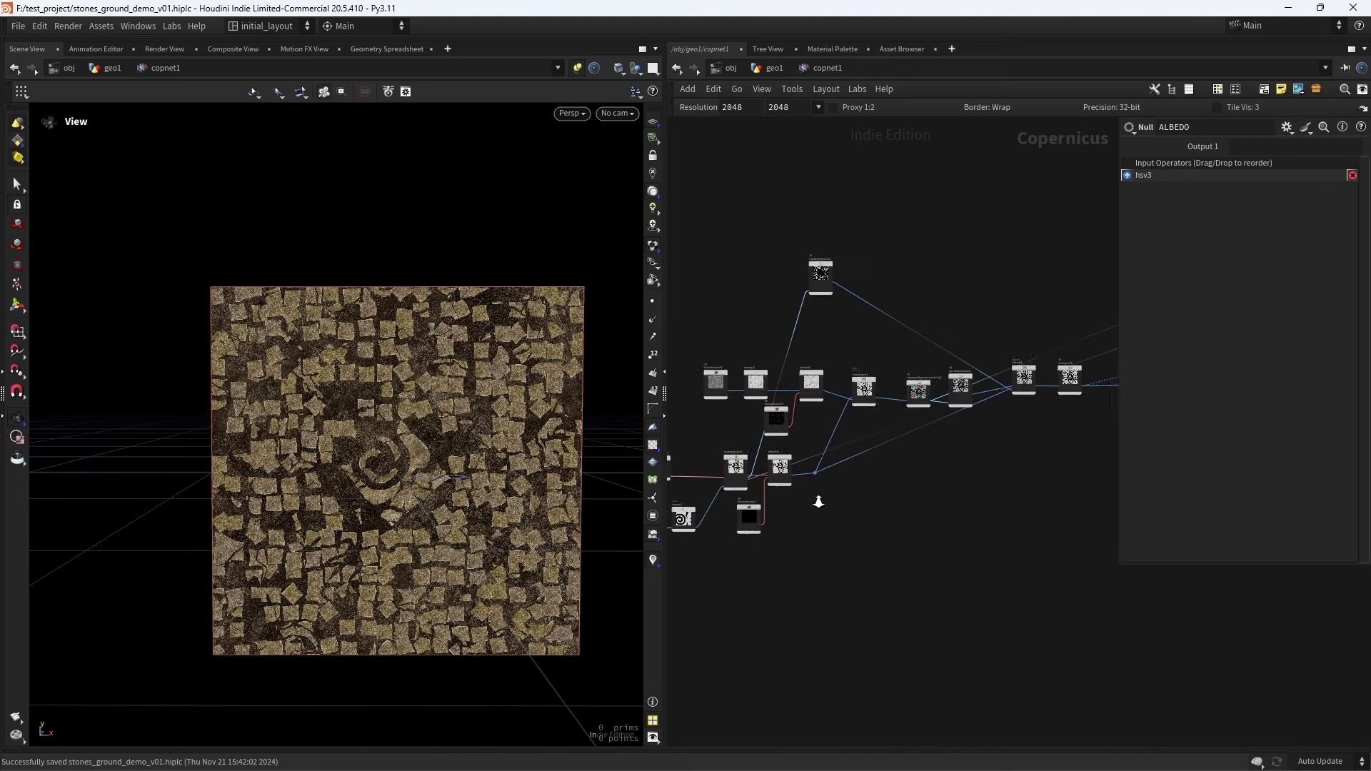
{"action": "scroll", "coordinate": [778, 490], "scroll_direction": "up", "scroll_amount": 8}
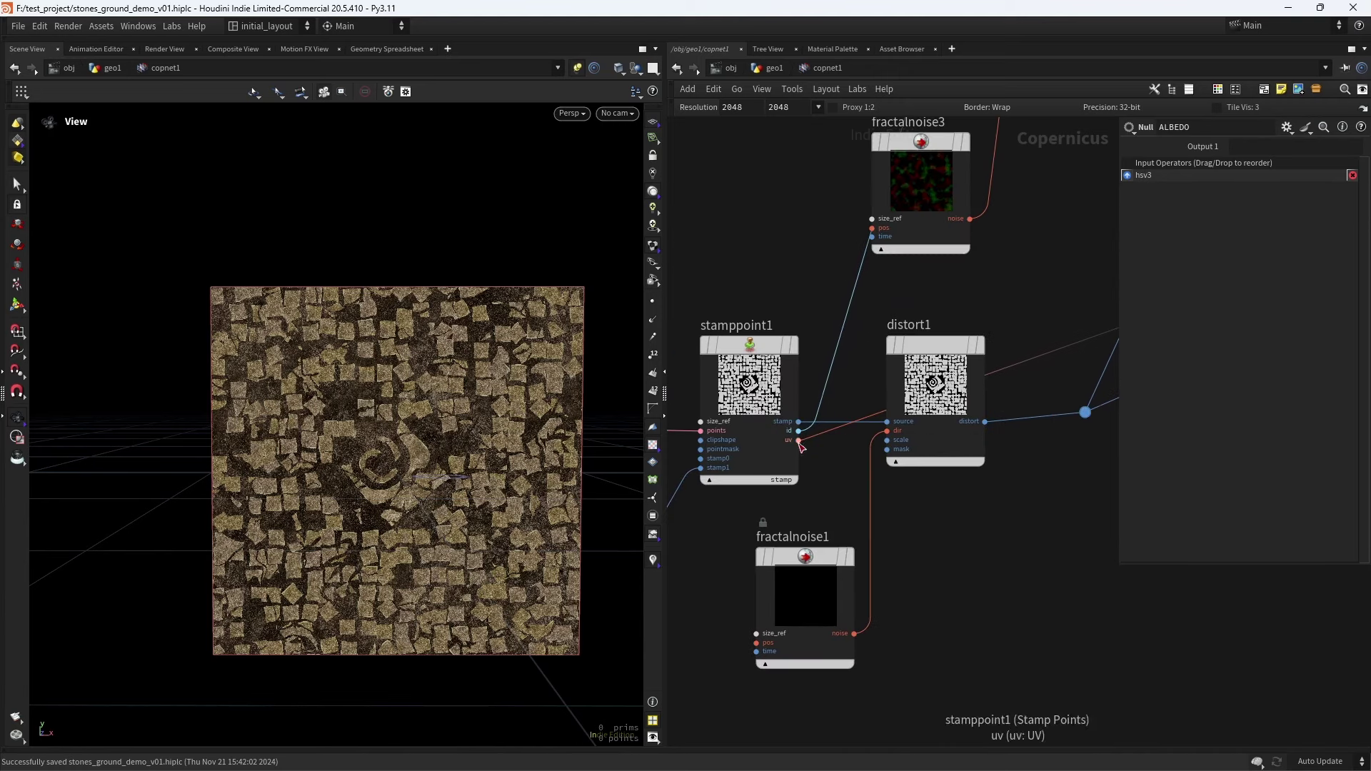
{"action": "left_click", "coordinate": [799, 440]}
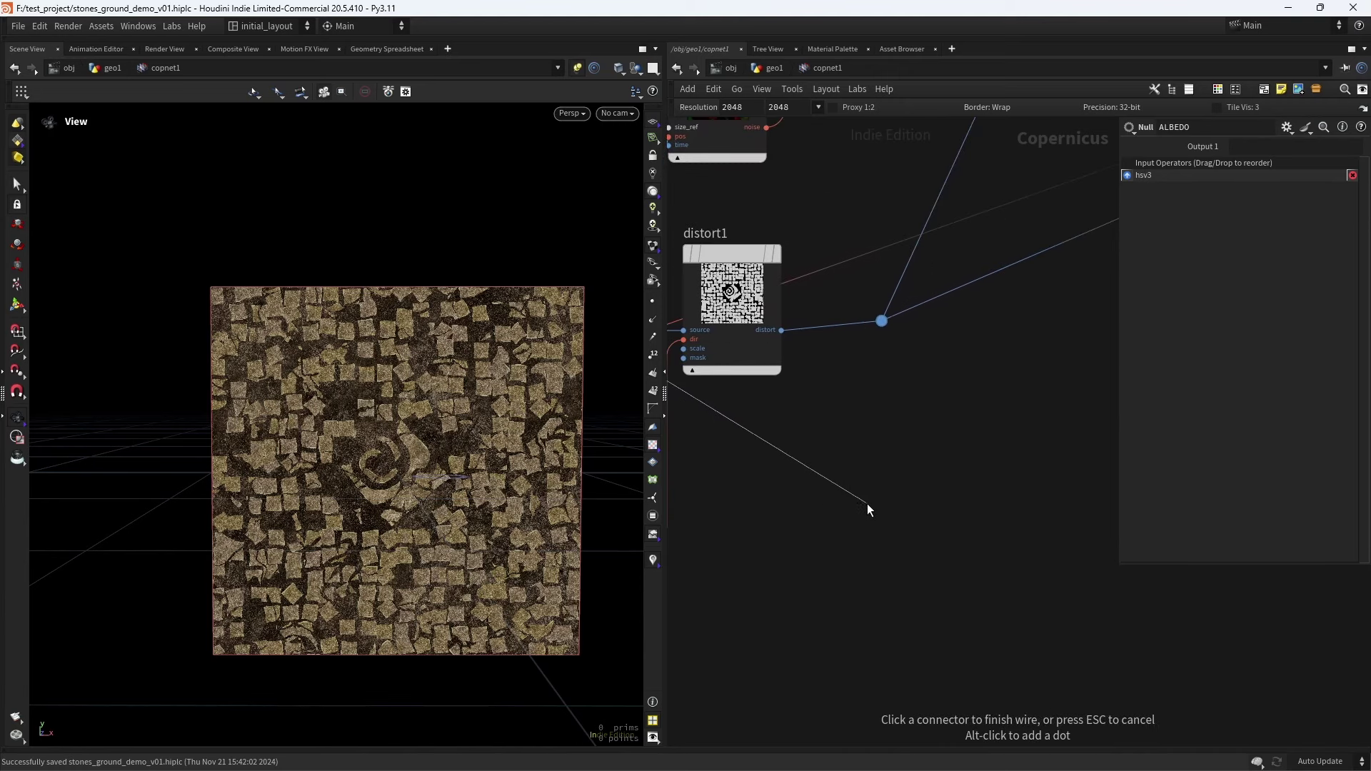
{"action": "left_click", "coordinate": [881, 518]}
{"action": "left_click", "coordinate": [880, 519]}
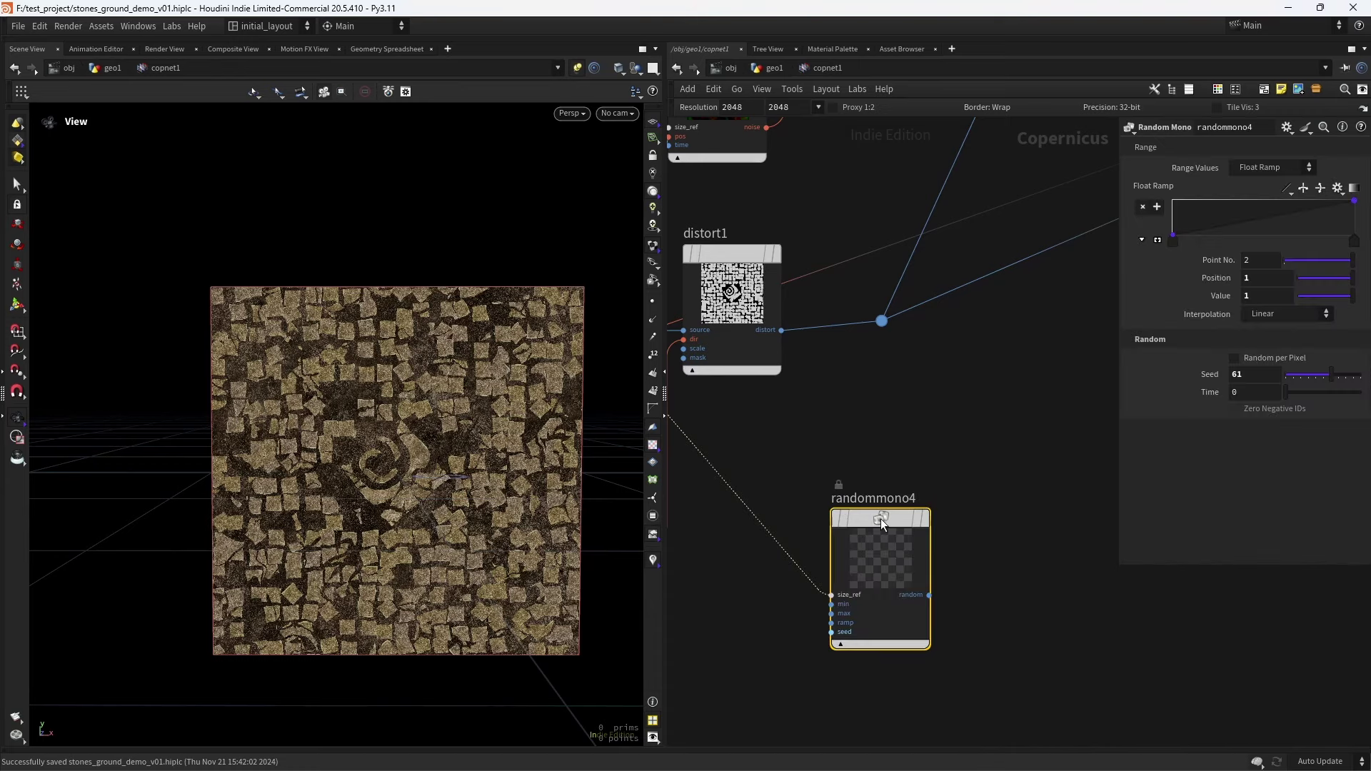
{"action": "left_click", "coordinate": [920, 473]}
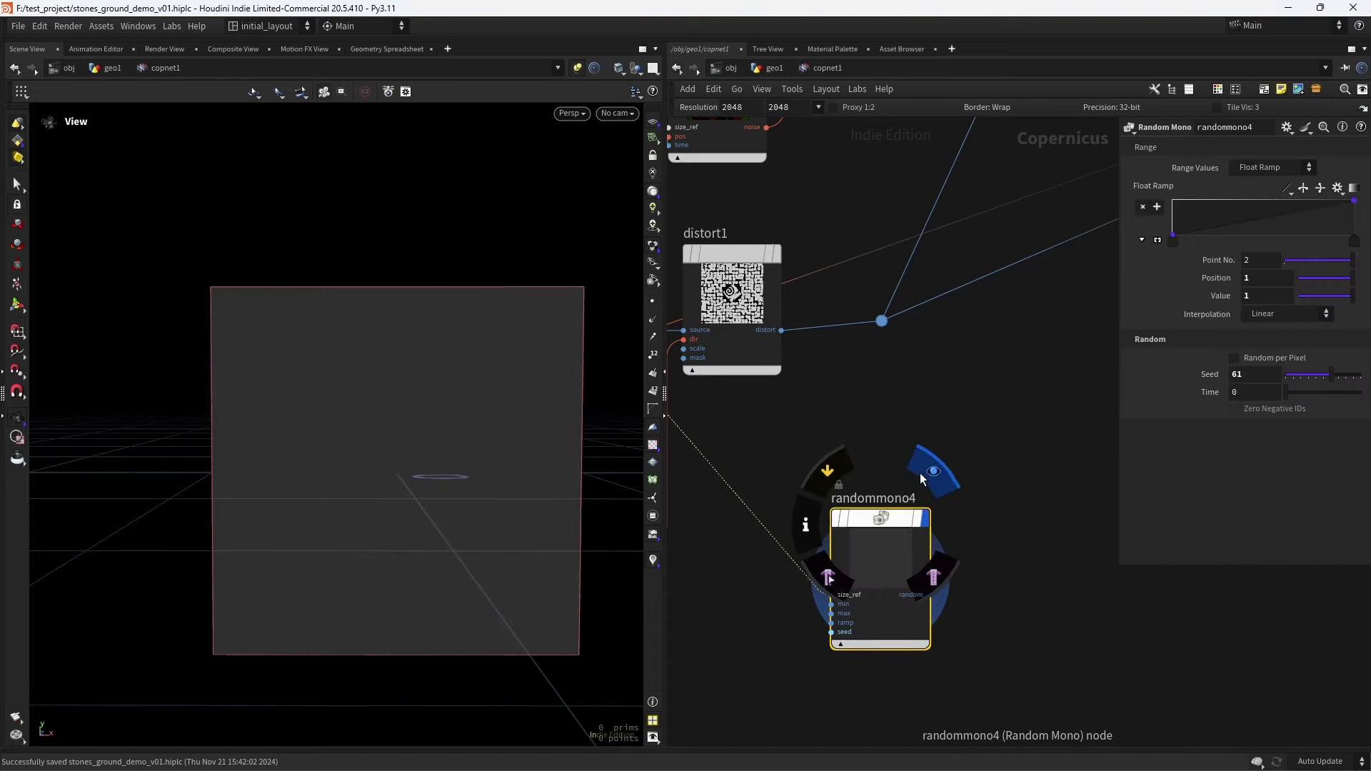
{"action": "left_click_drag", "start_coordinate": [813, 585], "coordinate": [815, 623]}
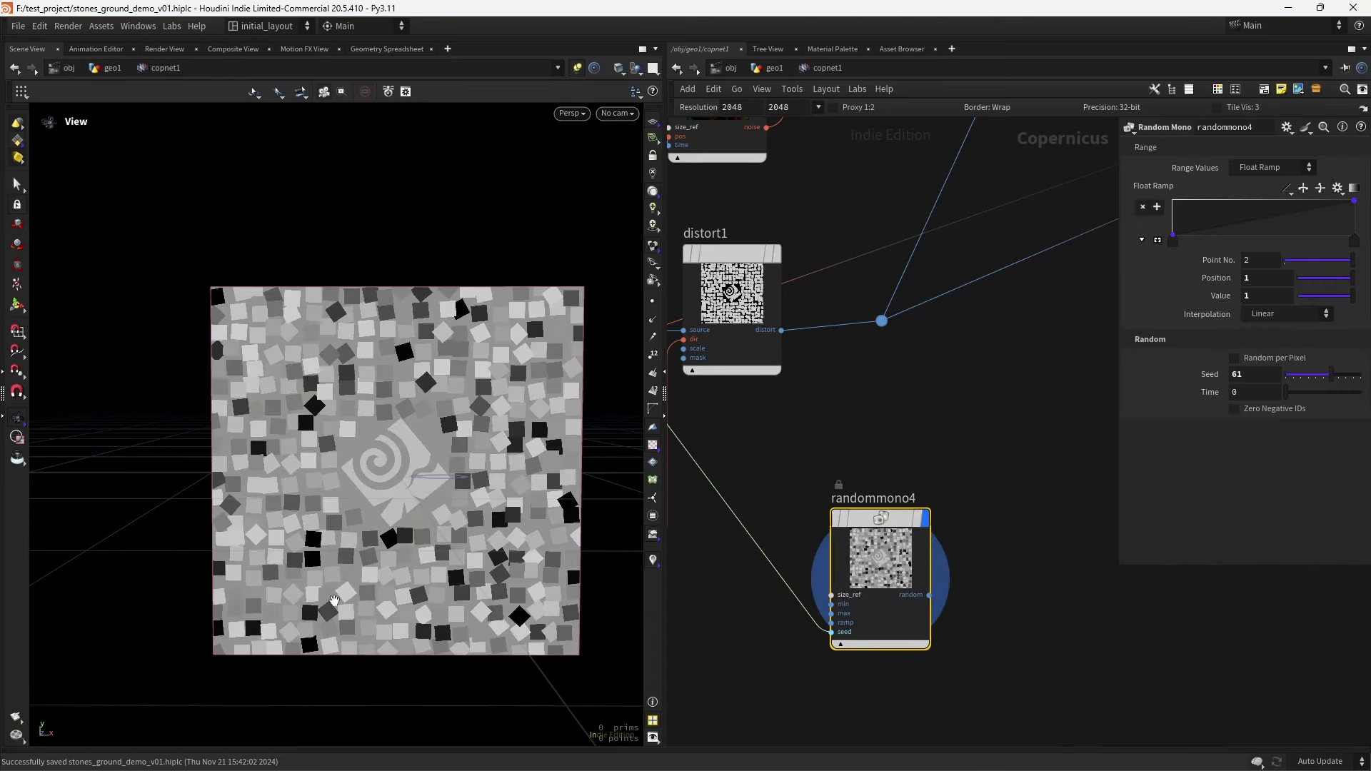
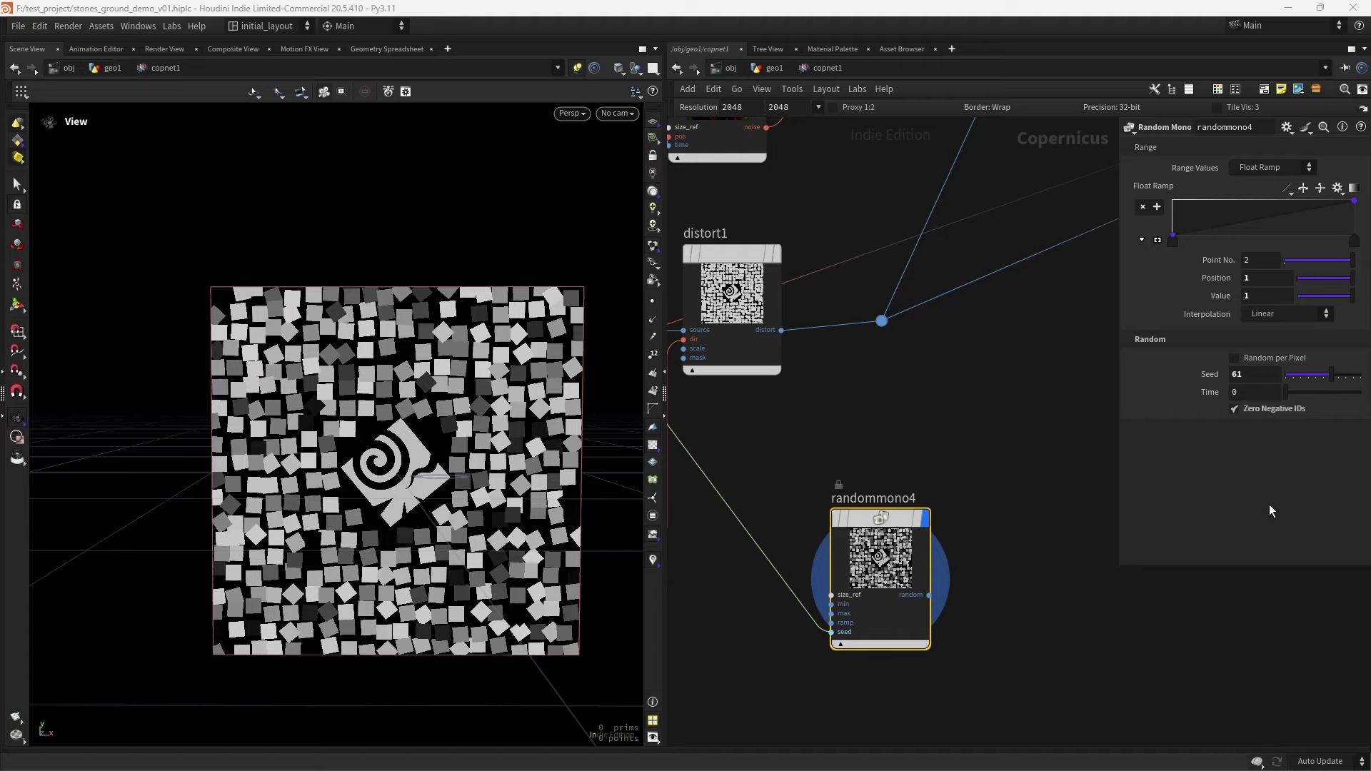
Reseed randommono4 to 30 and reposition the node
{"action": "middle_click", "coordinate": [1167, 378], "text": "ctrl"}
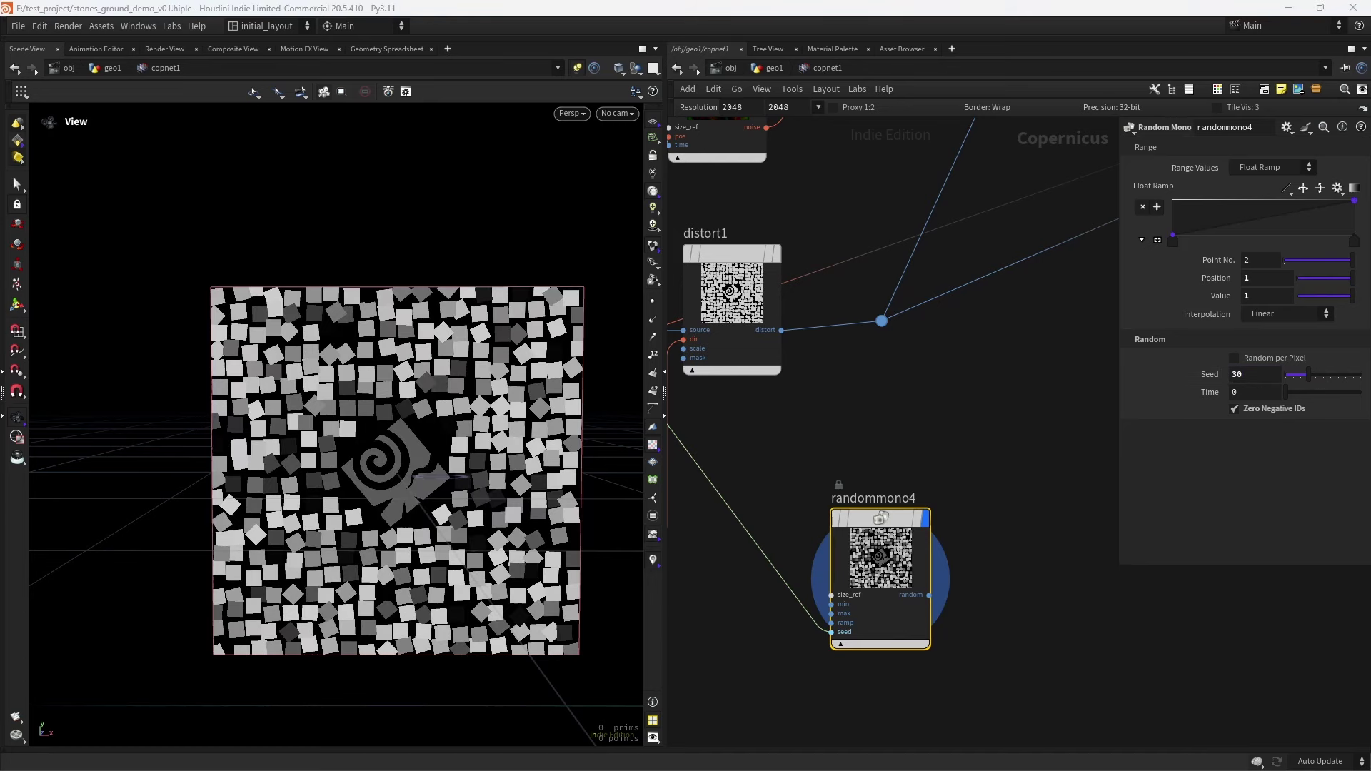
{"action": "scroll", "coordinate": [939, 418], "scroll_direction": "down", "scroll_amount": 5}
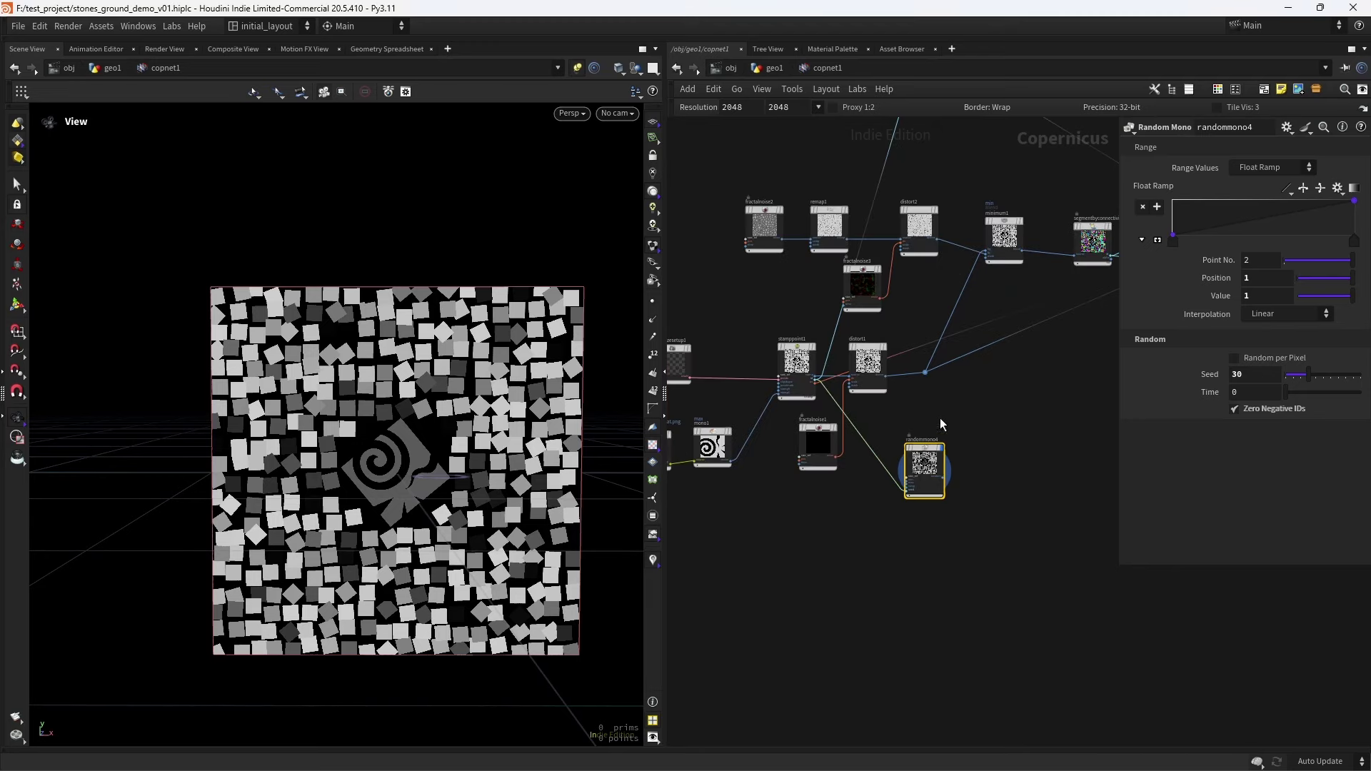
{"action": "scroll", "coordinate": [875, 397], "scroll_direction": "up", "scroll_amount": 6}
{"action": "left_click_drag", "start_coordinate": [852, 541], "coordinate": [870, 512]}
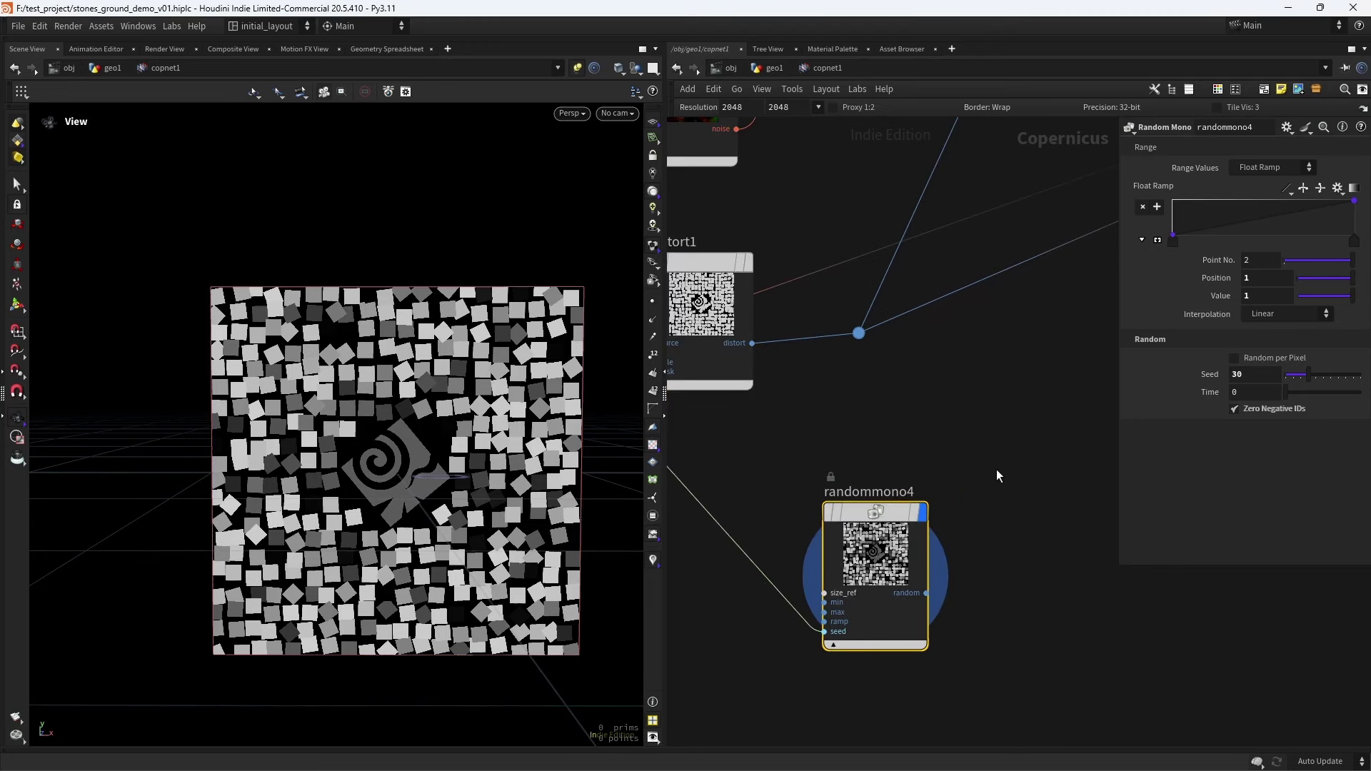
Add a Multiply blend node (multiply2) with distort into bg and randommono4 into fg
{"action": "key", "text": "Tab"}
{"action": "type", "text": "mult"}
{"action": "key", "text": "Return"}
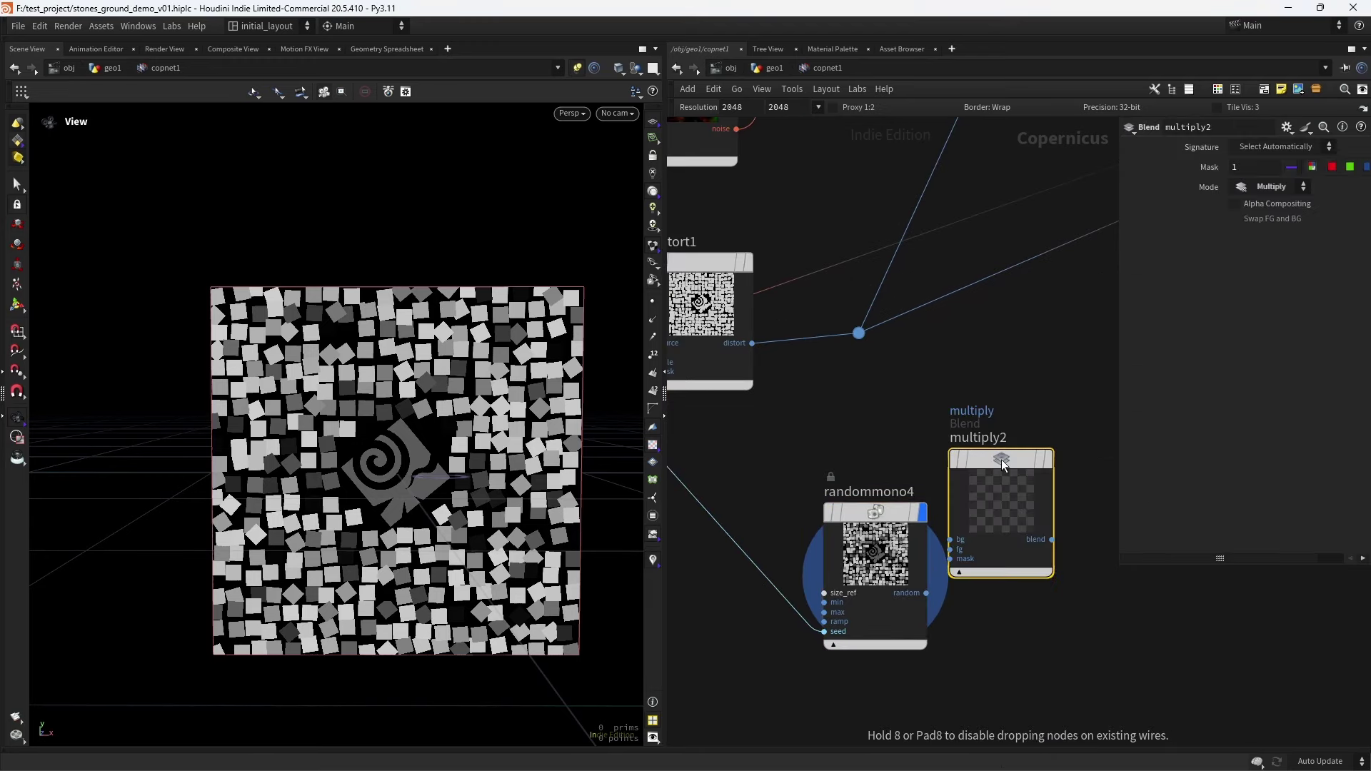
{"action": "left_click", "coordinate": [998, 493]}
{"action": "left_click_drag", "start_coordinate": [998, 493], "coordinate": [1064, 411]}
{"action": "left_click", "coordinate": [859, 333]}
{"action": "left_click", "coordinate": [1013, 435]}
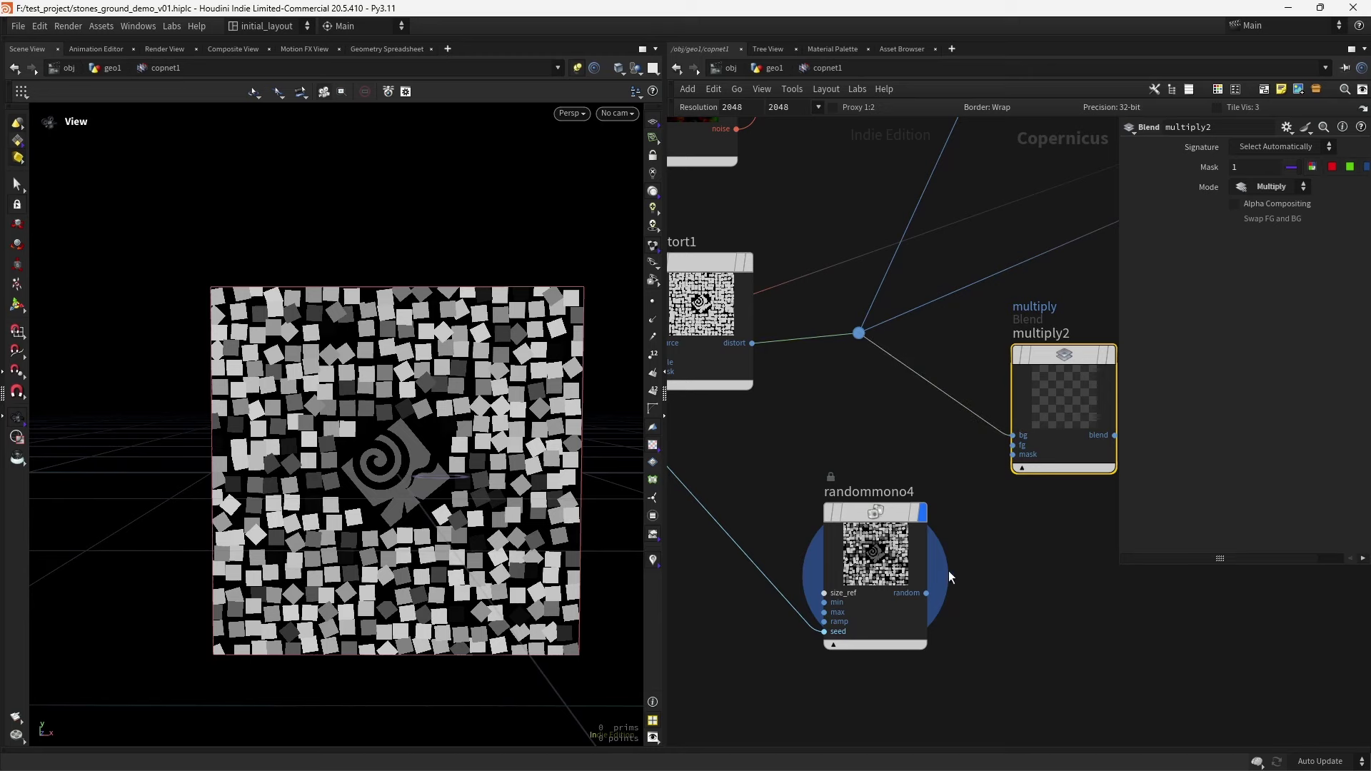
{"action": "left_click", "coordinate": [926, 593]}
{"action": "left_click", "coordinate": [1013, 445]}
Display multiply2 and connect compare1's mask output into its mask input
{"action": "middle_click_drag", "start_coordinate": [1097, 363], "coordinate": [949, 407]}
{"action": "left_click", "coordinate": [961, 399]}
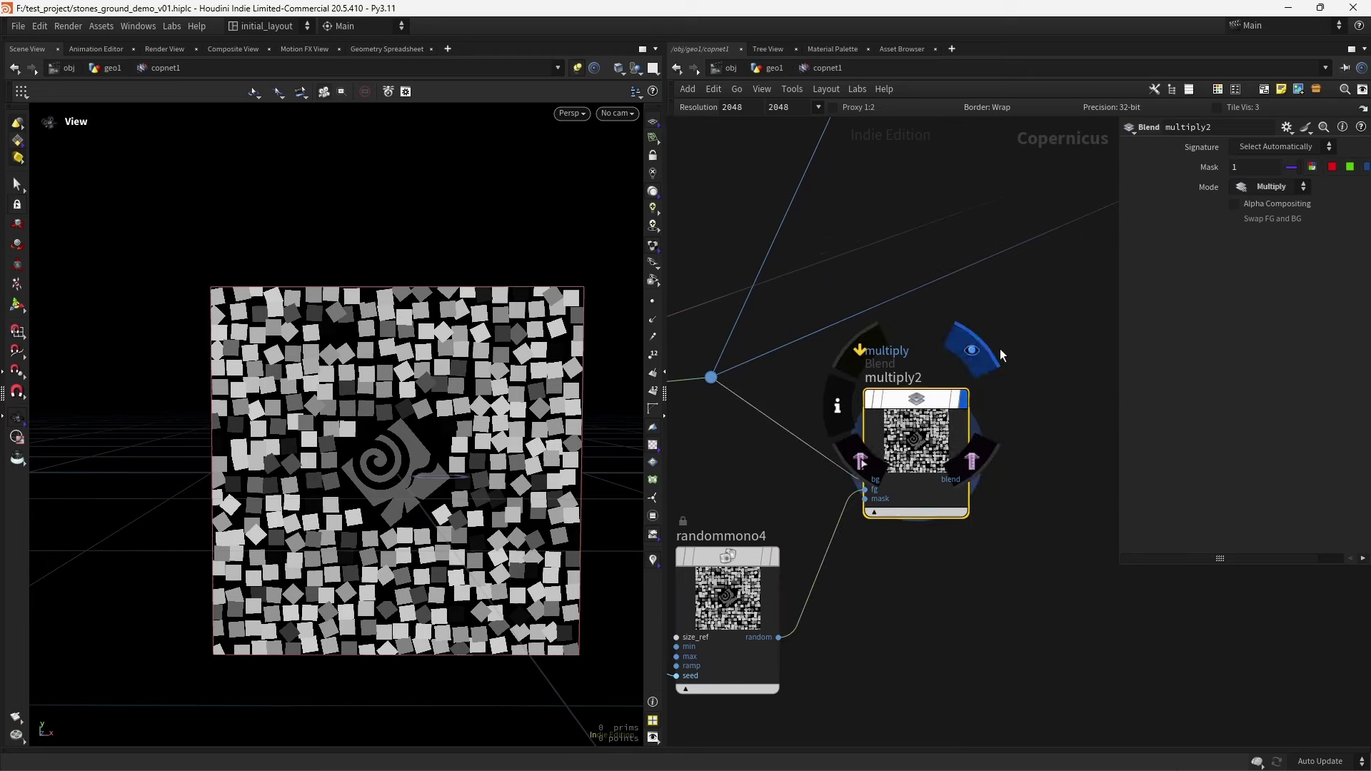
{"action": "scroll", "coordinate": [735, 465], "scroll_direction": "down", "scroll_amount": 2}
{"action": "middle_click_drag", "start_coordinate": [735, 465], "coordinate": [831, 466]}
{"action": "scroll", "coordinate": [831, 467], "scroll_direction": "down", "scroll_amount": 5}
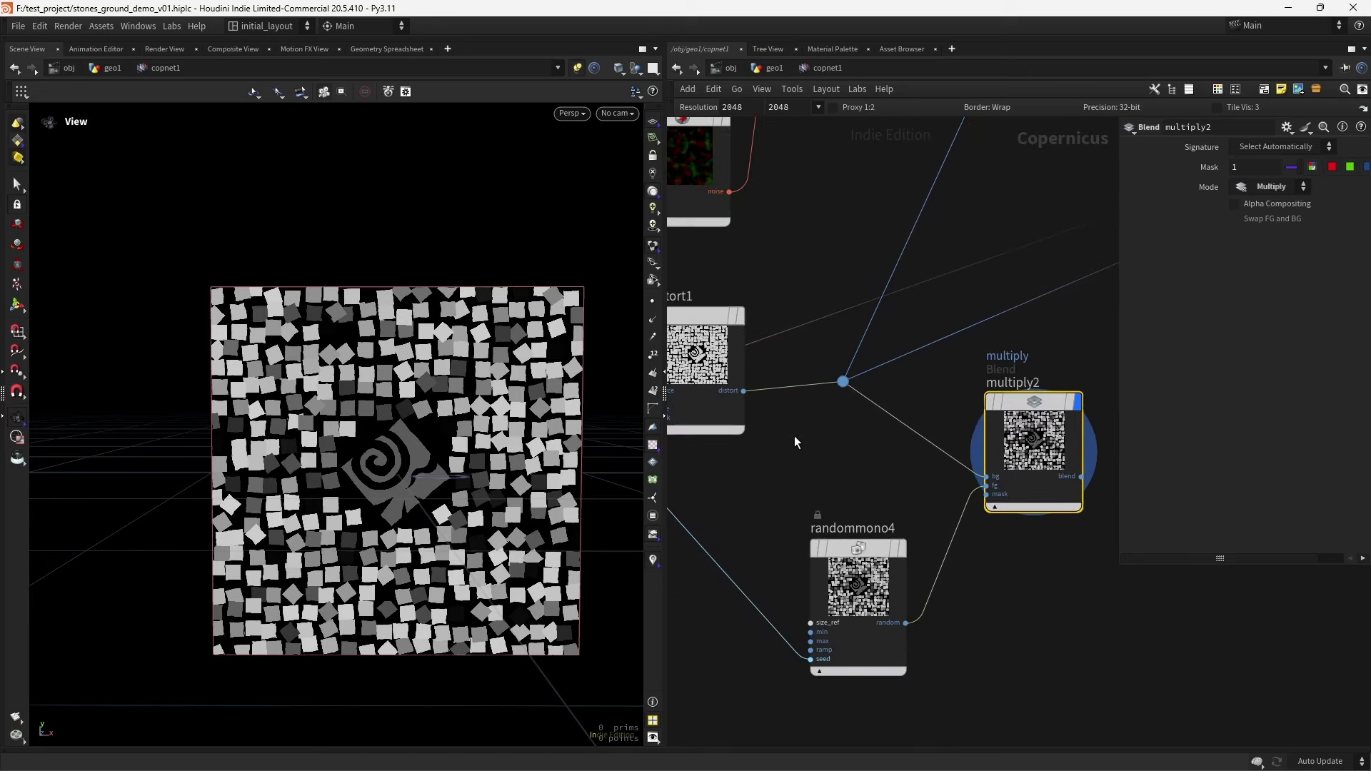
{"action": "left_click_drag", "start_coordinate": [800, 465], "coordinate": [1114, 446]}
{"action": "scroll", "coordinate": [785, 433], "scroll_direction": "up", "scroll_amount": 5}
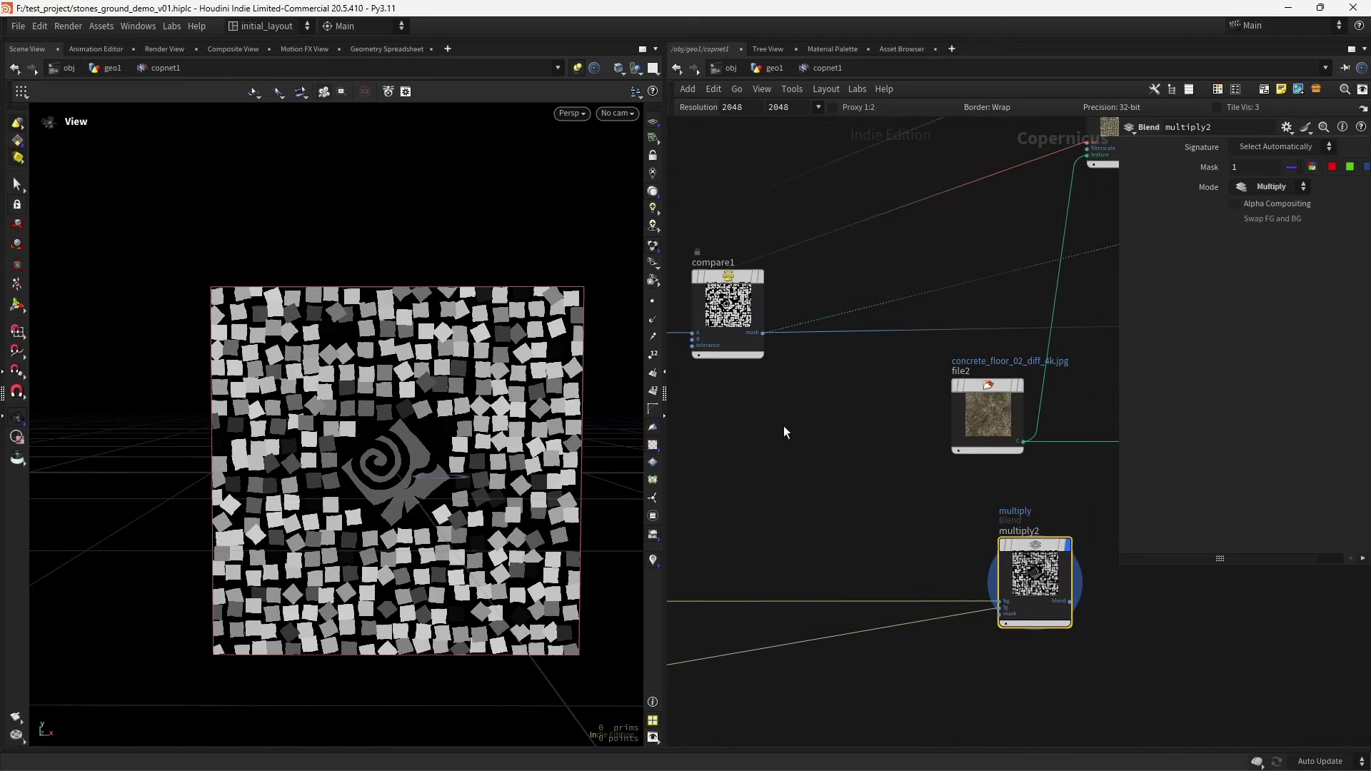
{"action": "left_click", "coordinate": [763, 333]}
{"action": "middle_click_drag", "start_coordinate": [986, 551], "coordinate": [841, 520]}
{"action": "left_click", "coordinate": [853, 572]}
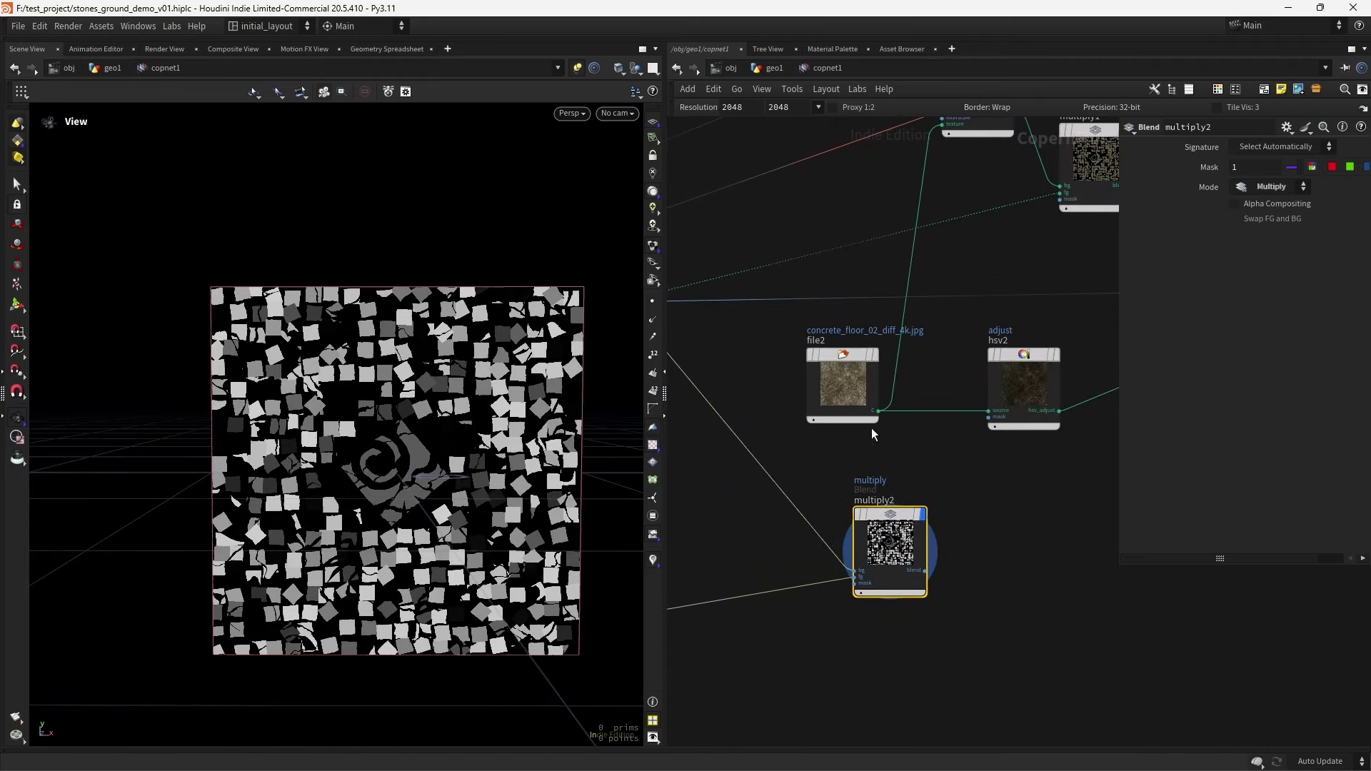
Save the scene and inspect the masked texture from an oblique view
{"action": "mouse_move", "coordinate": [478, 500]}
{"action": "left_mouse_down"}
{"action": "mouse_move", "coordinate": [493, 511]}
{"action": "mouse_move", "coordinate": [478, 516]}
{"action": "left_mouse_up"}
{"action": "key", "text": "ctrl+s"}
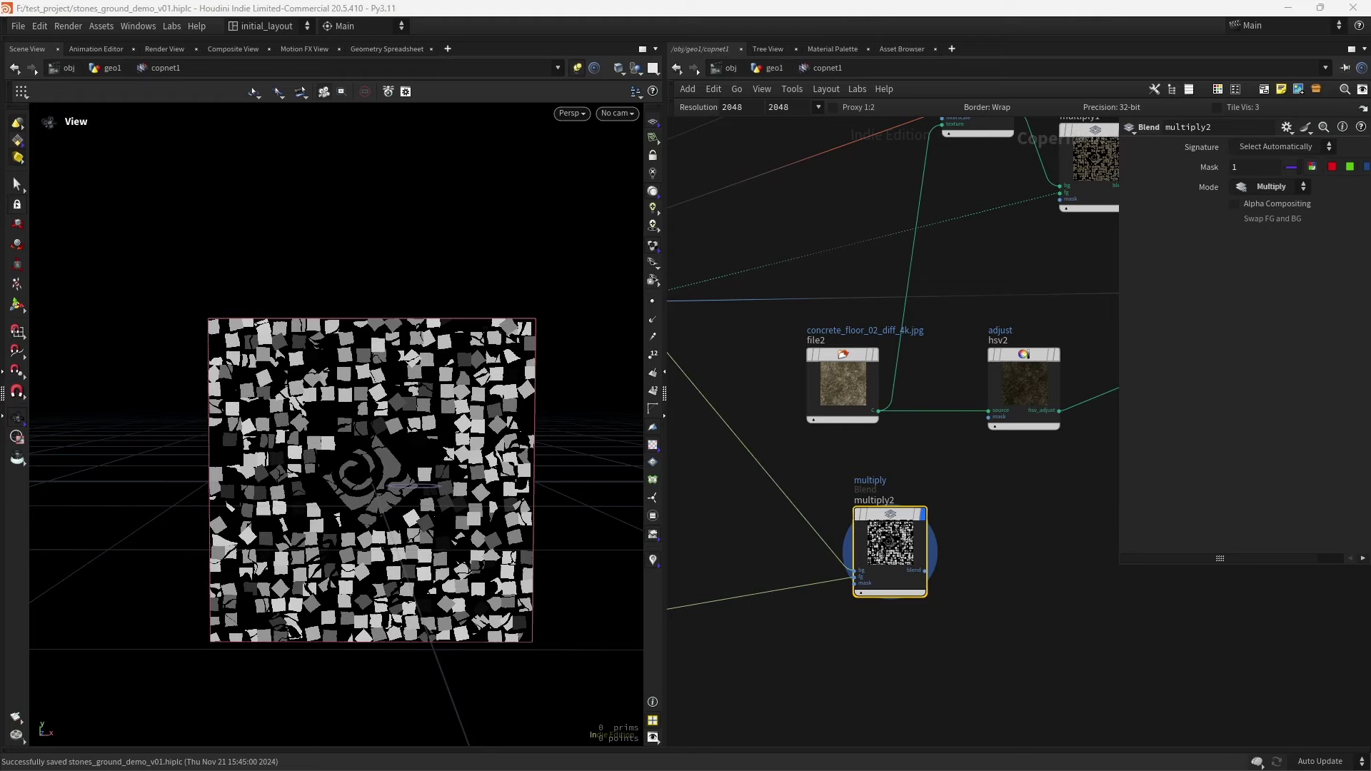
{"action": "scroll", "coordinate": [334, 427], "scroll_direction": "up", "scroll_amount": 5}
{"action": "left_click_drag", "start_coordinate": [456, 422], "coordinate": [426, 457]}
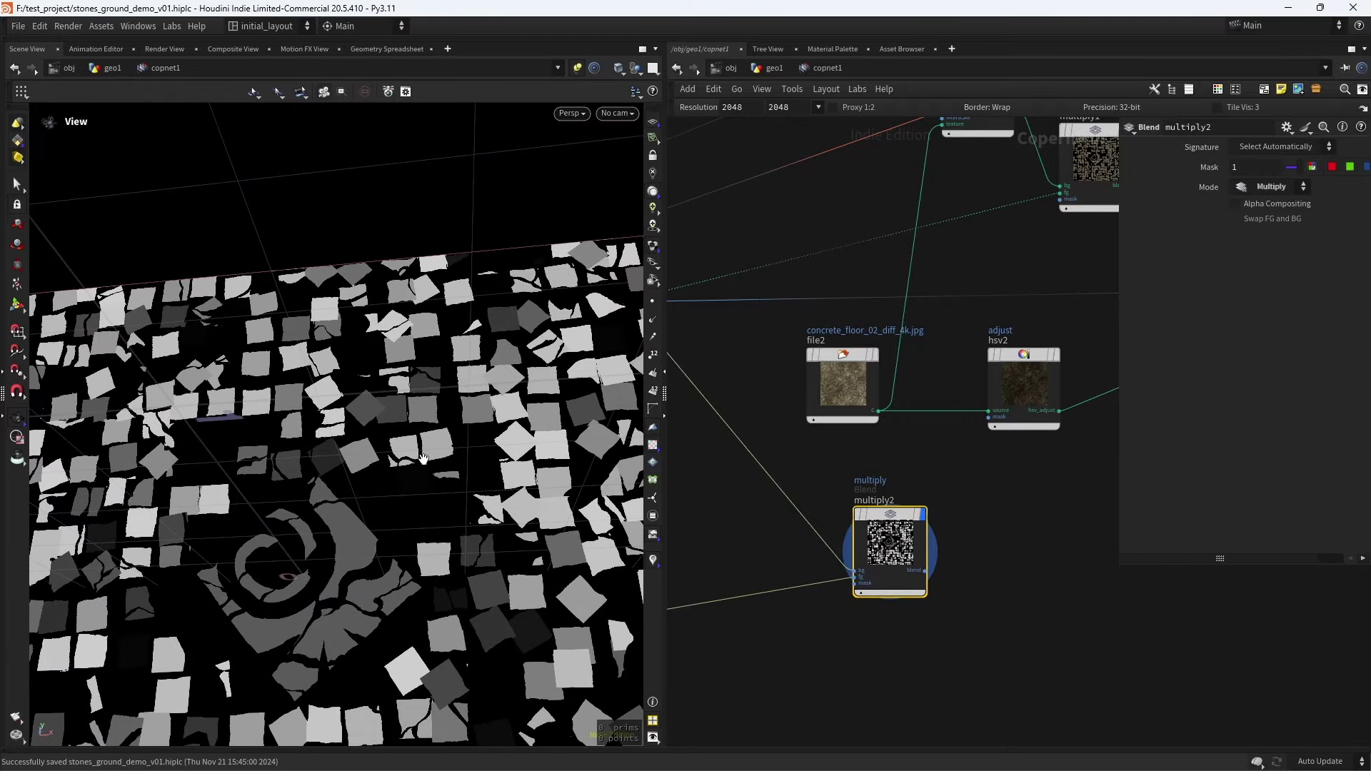
{"action": "scroll", "coordinate": [443, 464], "scroll_direction": "down", "scroll_amount": 5}
{"action": "scroll", "coordinate": [417, 482], "scroll_direction": "down", "scroll_amount": 5}
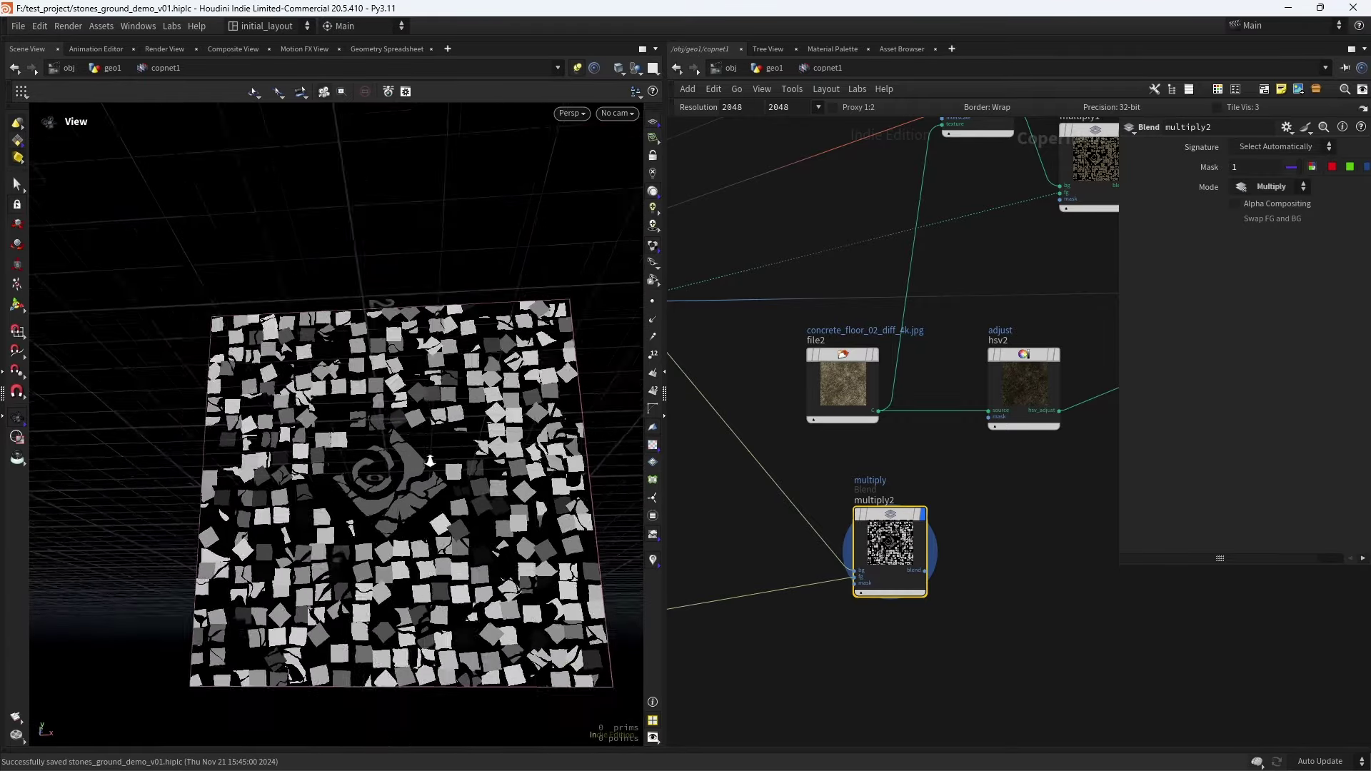
{"action": "scroll", "coordinate": [959, 517], "scroll_direction": "down", "scroll_amount": 5}
{"action": "scroll", "coordinate": [823, 564], "scroll_direction": "up", "scroll_amount": 6}
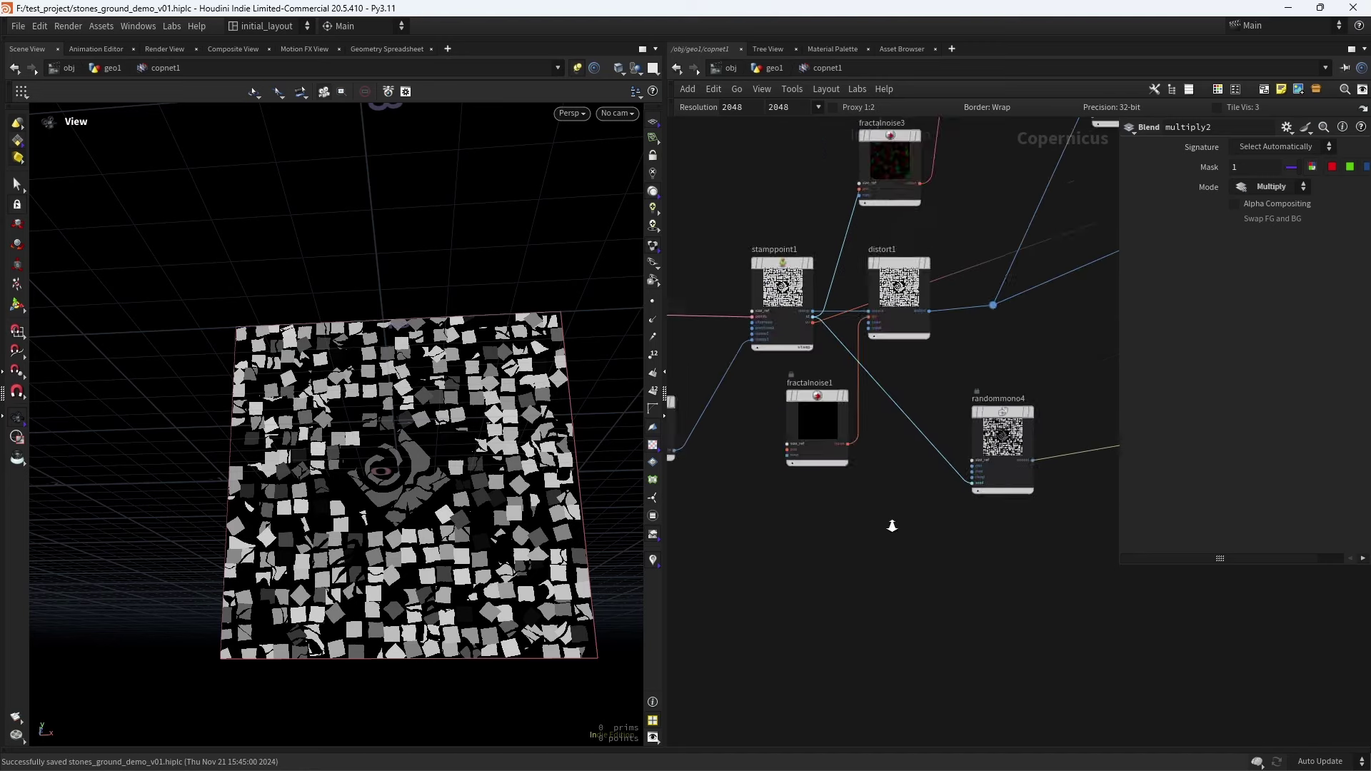
{"action": "left_click_drag", "start_coordinate": [734, 407], "coordinate": [922, 709]}
Insert a UV Transform node (uvxform1) on stamppoint1's uv output, display it, and wire its seed
{"action": "middle_click_drag", "start_coordinate": [921, 708], "coordinate": [811, 547]}
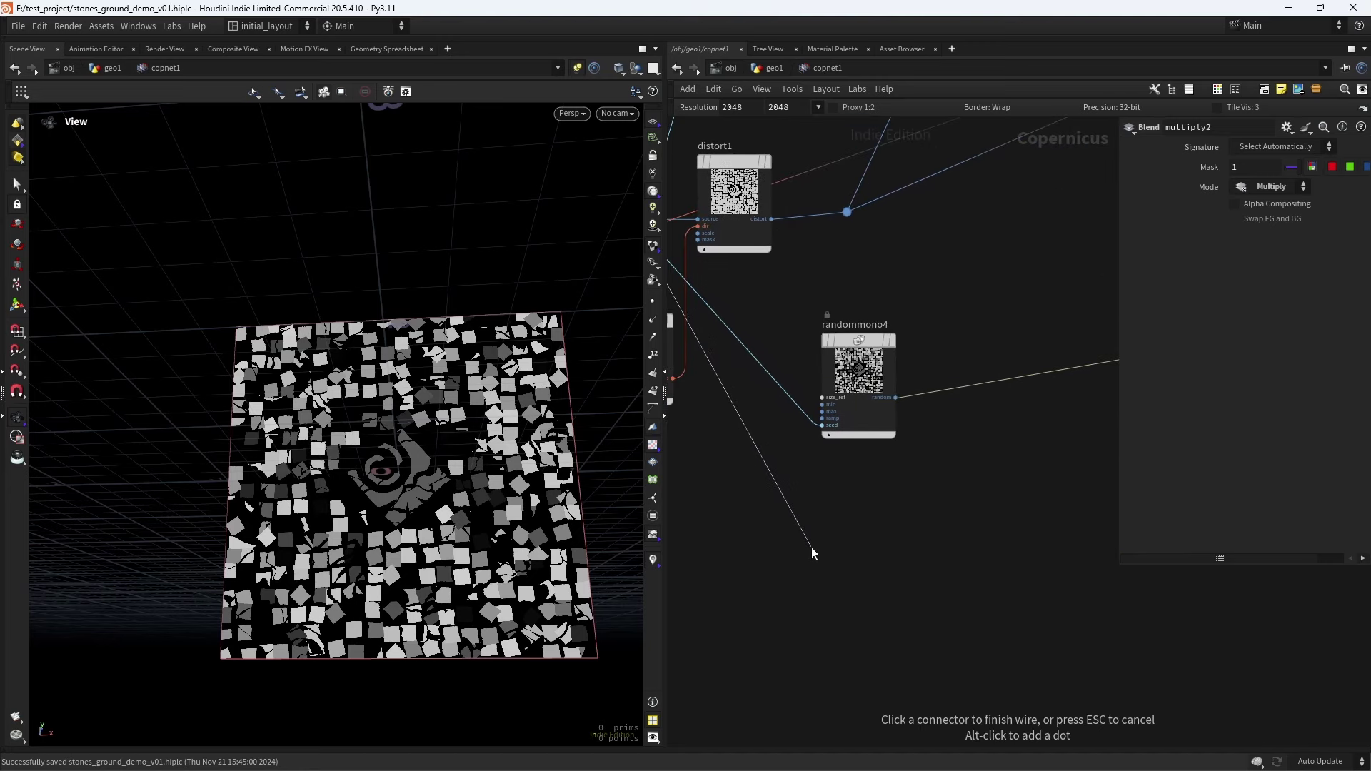
{"action": "key", "text": "Tab"}
{"action": "type", "text": "UVTR"}
{"action": "key", "text": "Return"}
{"action": "left_click", "coordinate": [811, 547]}
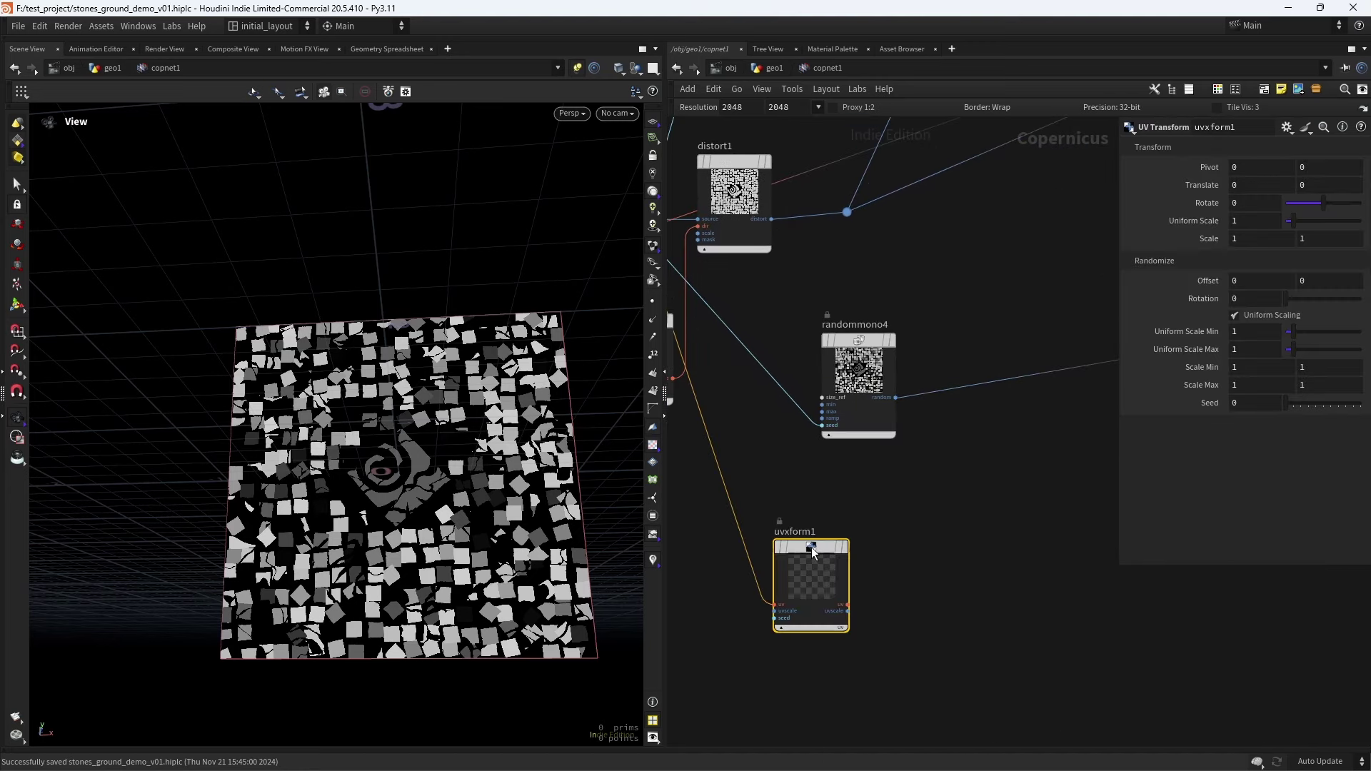
{"action": "left_click", "coordinate": [855, 504]}
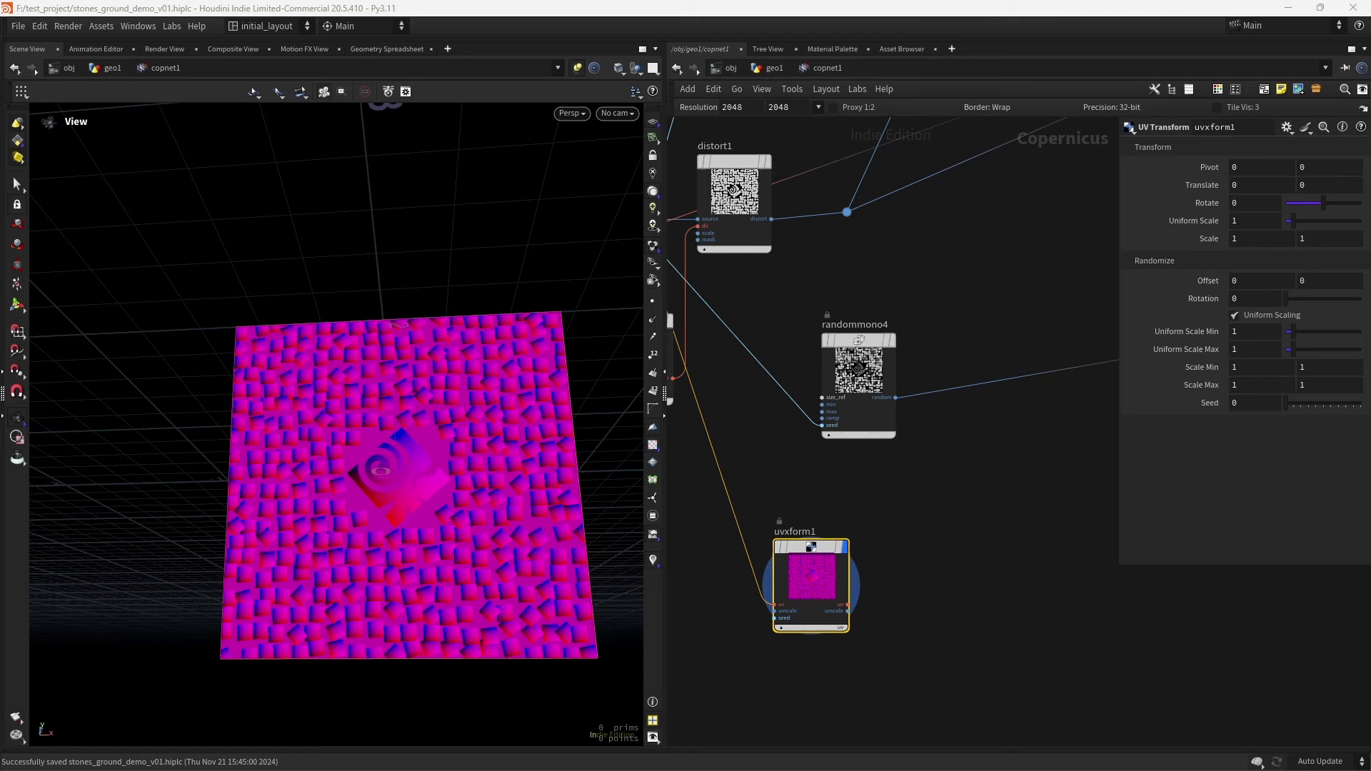
{"action": "left_click", "coordinate": [784, 307]}
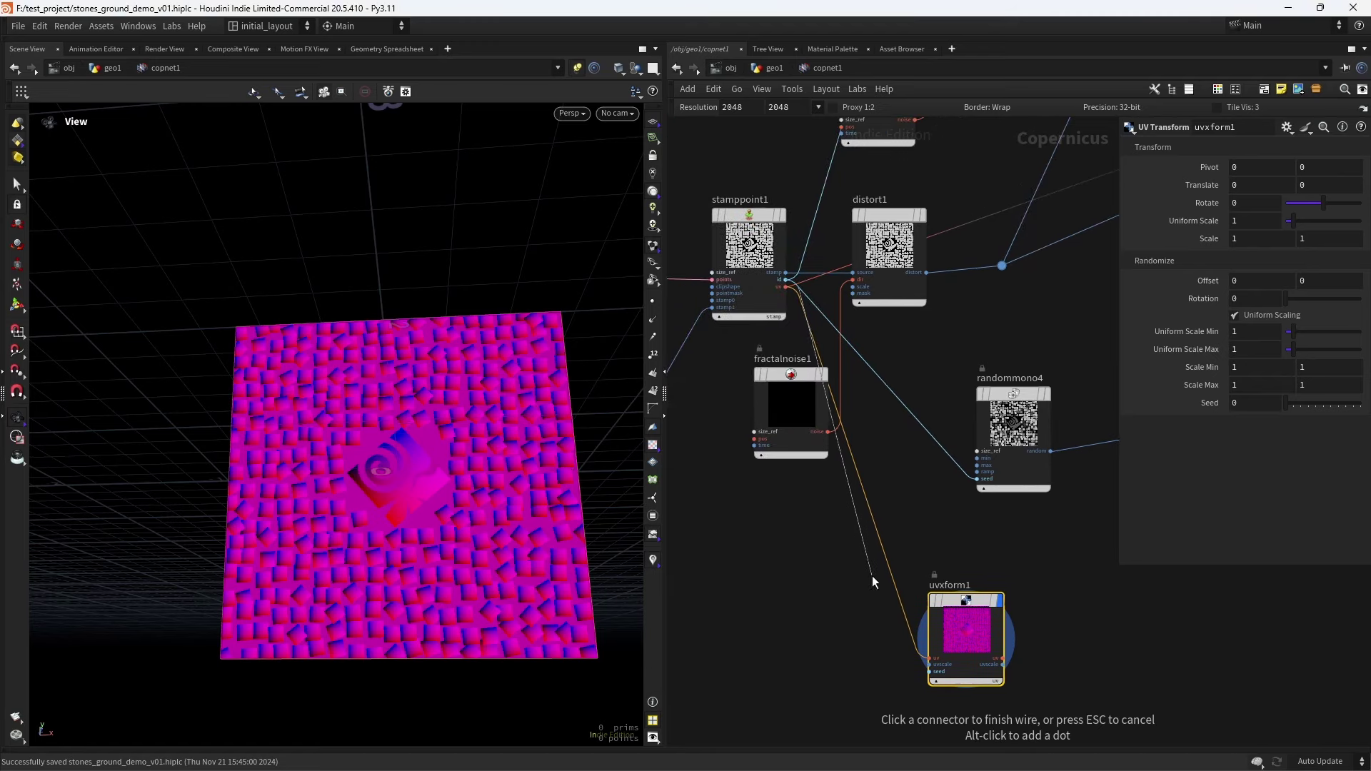
{"action": "left_click", "coordinate": [787, 573]}
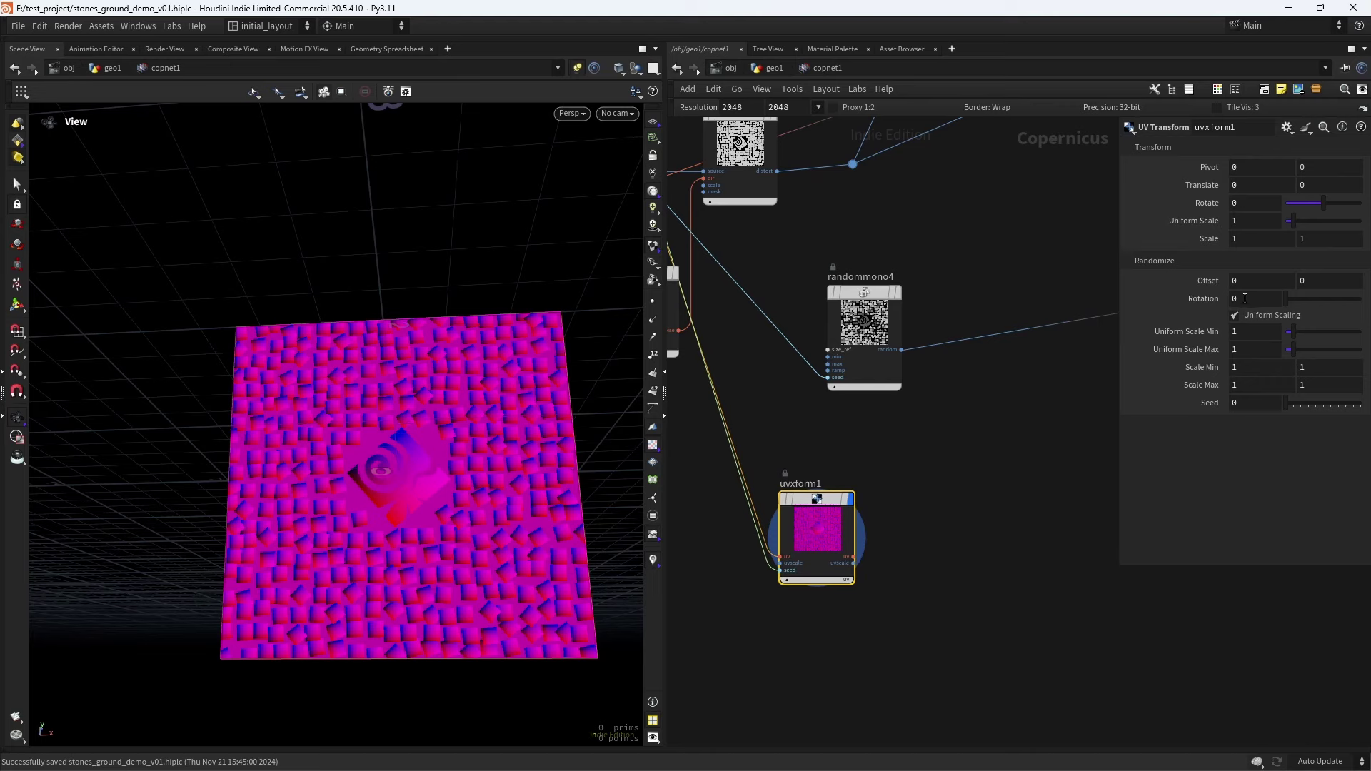
Set uvxform1's Randomize Rotation to 180 and Seed to 10, compare, and save
{"action": "left_click", "coordinate": [1245, 299]}
{"action": "key", "text": "Return"}
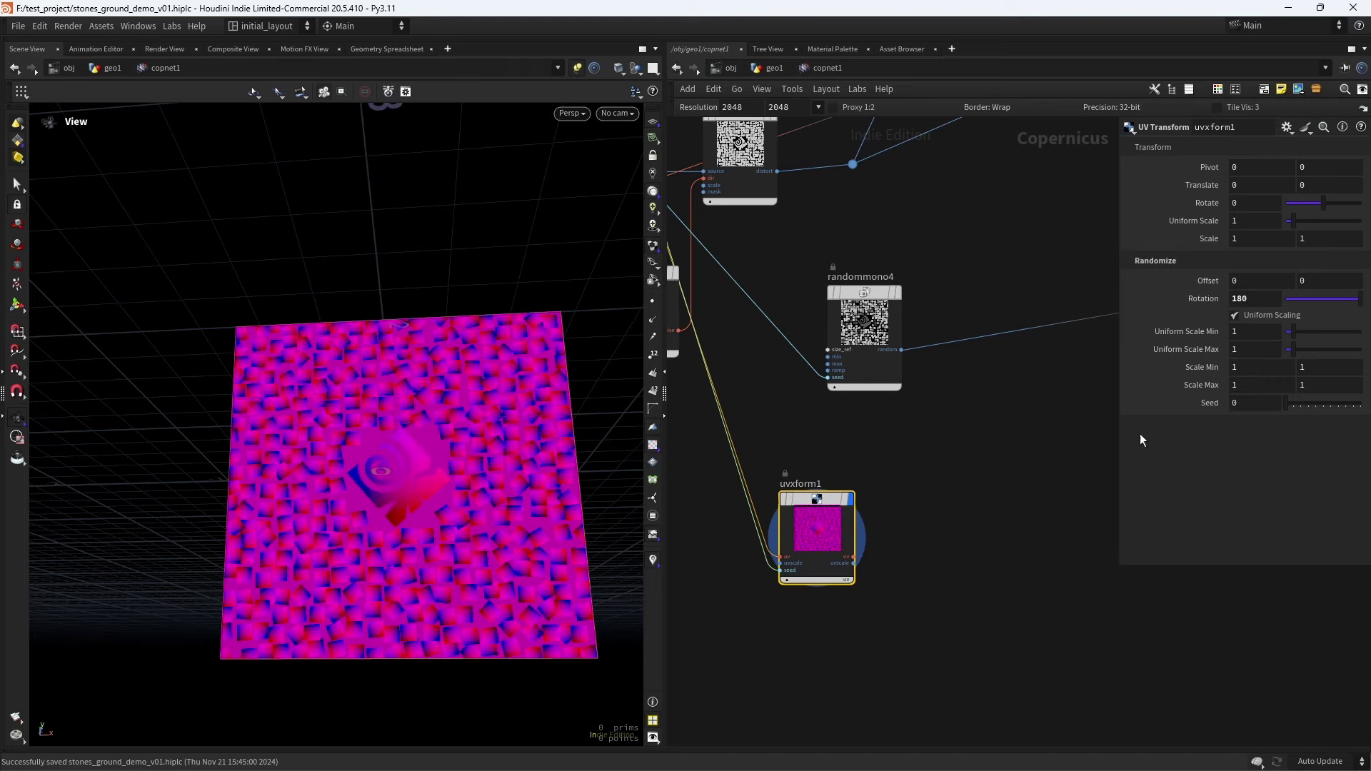
{"action": "left_click_drag", "start_coordinate": [1288, 404], "coordinate": [1359, 399]}
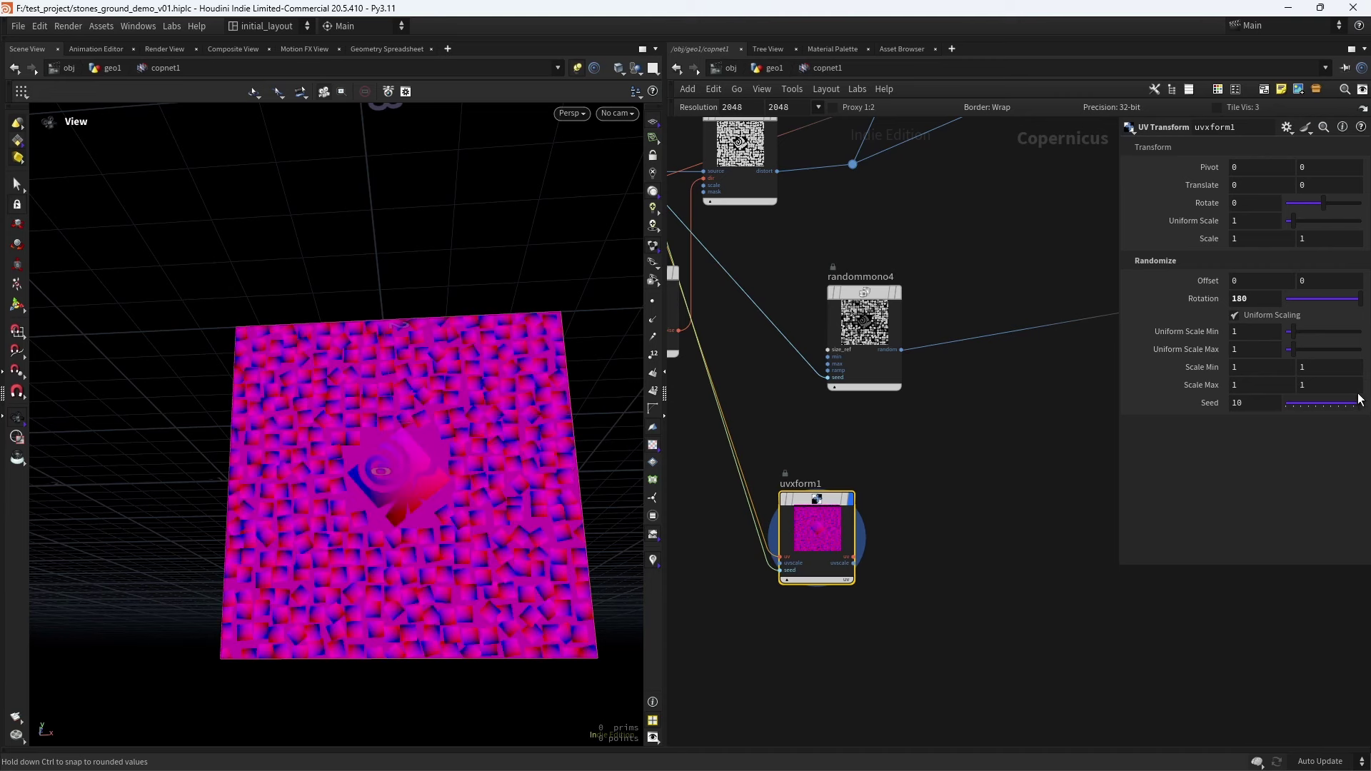
{"action": "left_click_drag", "start_coordinate": [495, 511], "coordinate": [480, 465]}
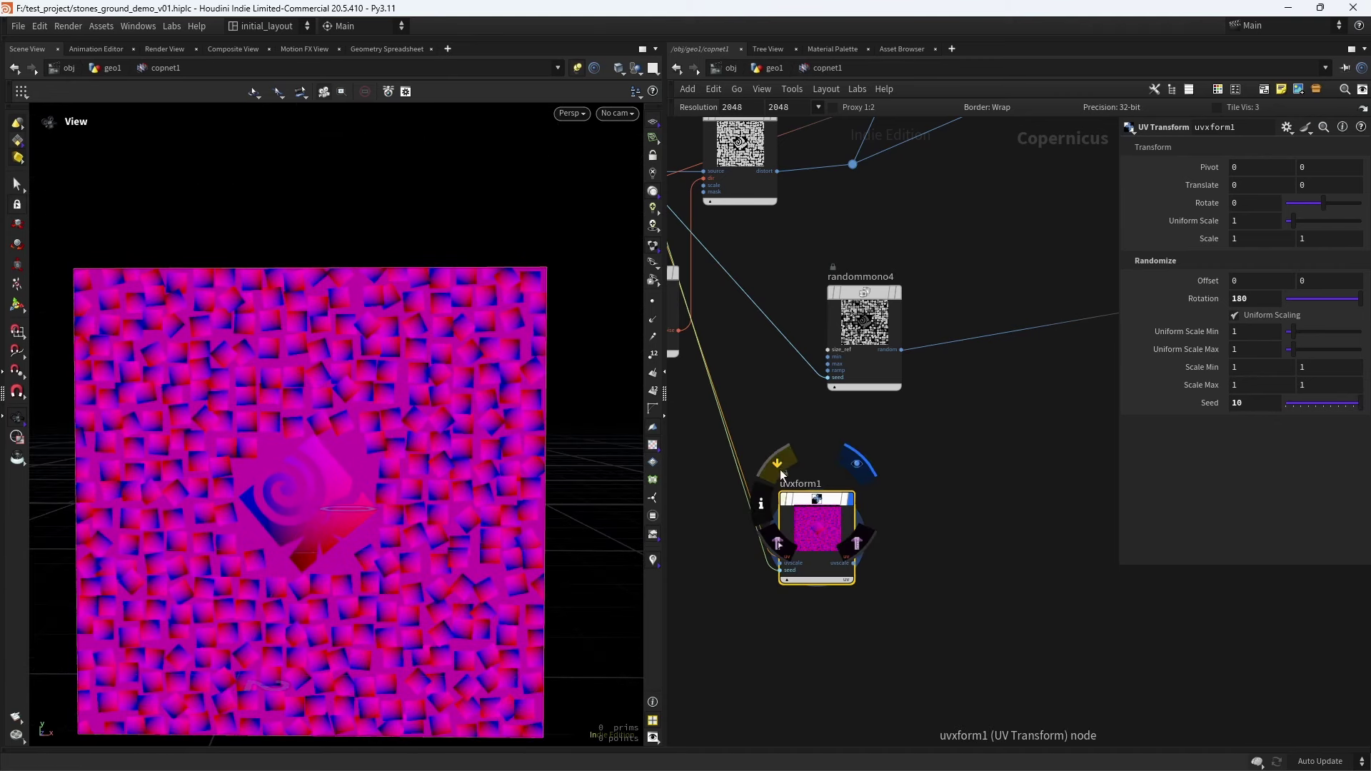
{"action": "left_click", "coordinate": [784, 463]}
{"action": "left_click", "coordinate": [785, 463]}
{"action": "left_click", "coordinate": [786, 463]}
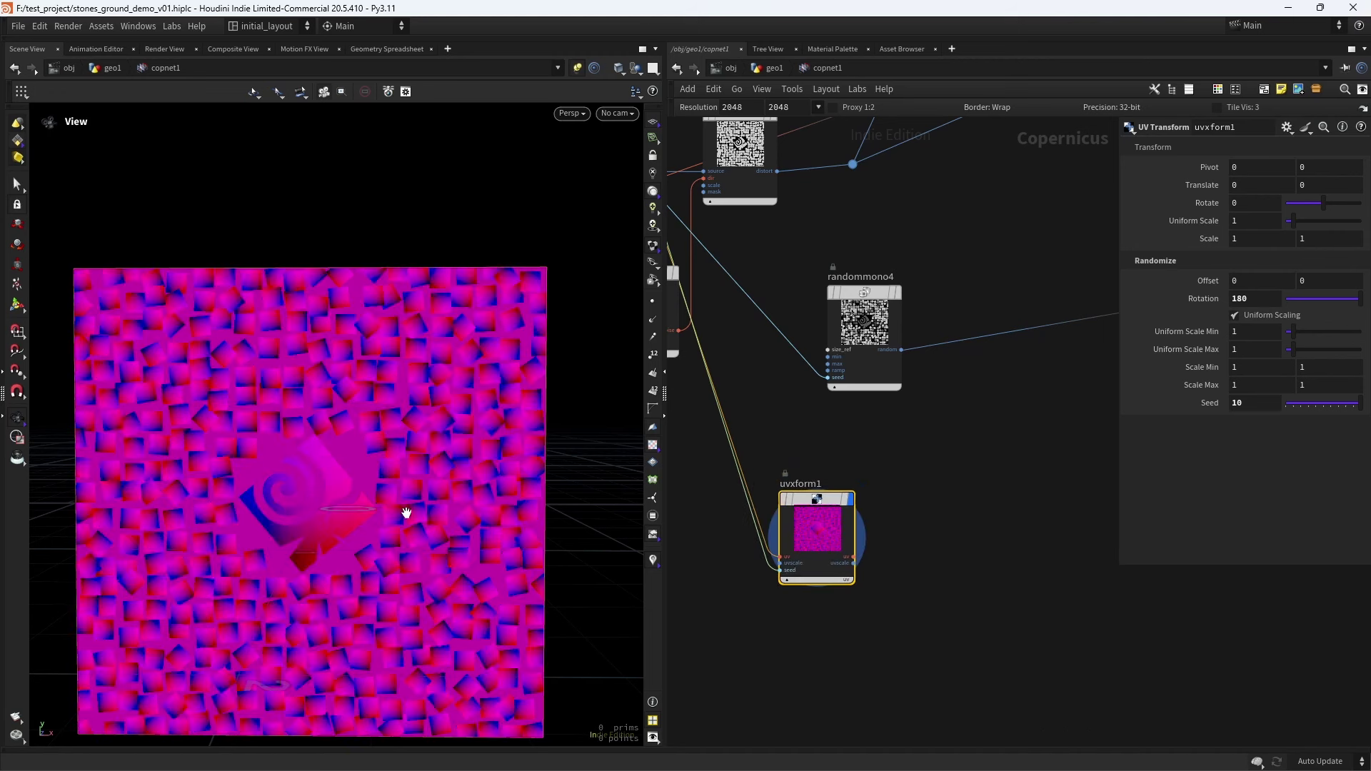
{"action": "scroll", "coordinate": [421, 511], "scroll_direction": "down", "scroll_amount": 3}
{"action": "key", "text": "ctrl+s"}
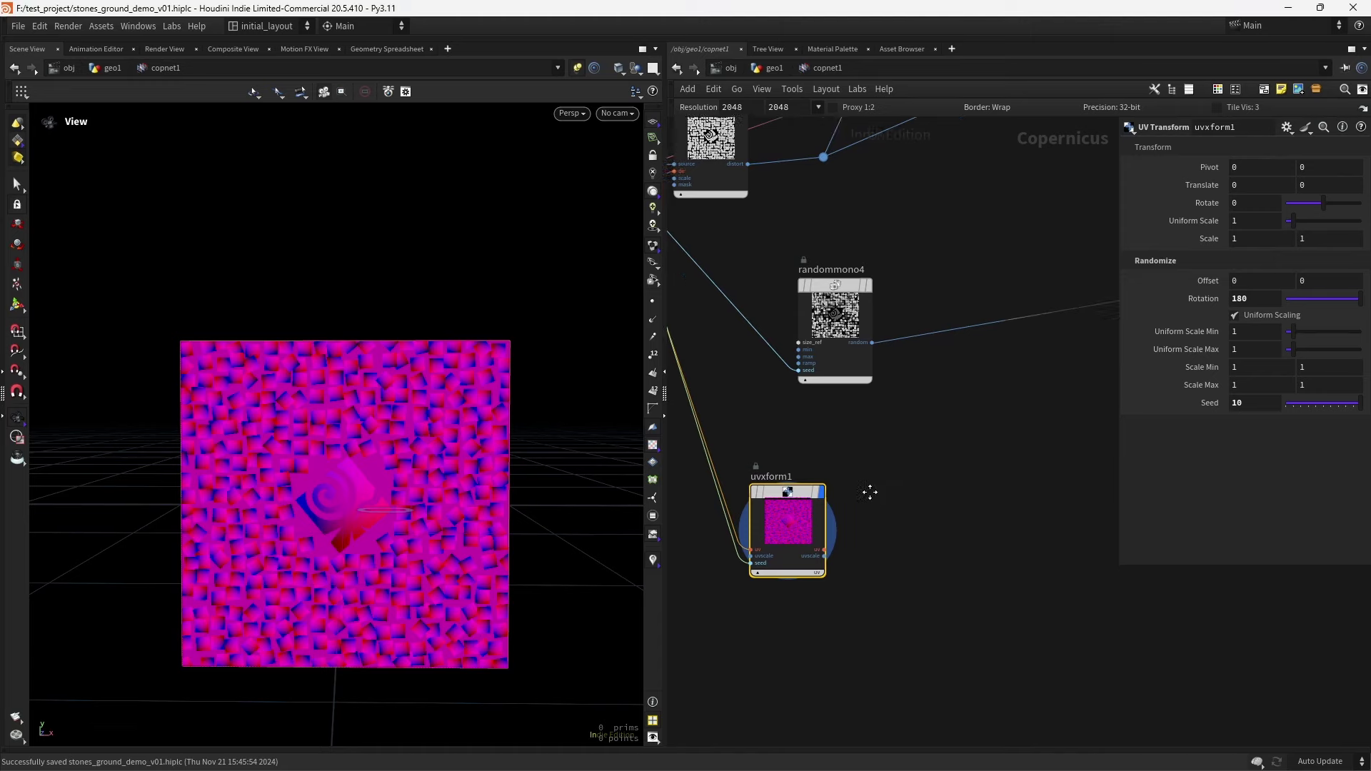
Add a Ramp Mono node (ramp1) with uvxform1's UVs driving its pos input
{"action": "key", "text": "Tab"}
{"action": "type", "text": "RAM"}
{"action": "key", "text": "Return"}
{"action": "left_click", "coordinate": [876, 463]}
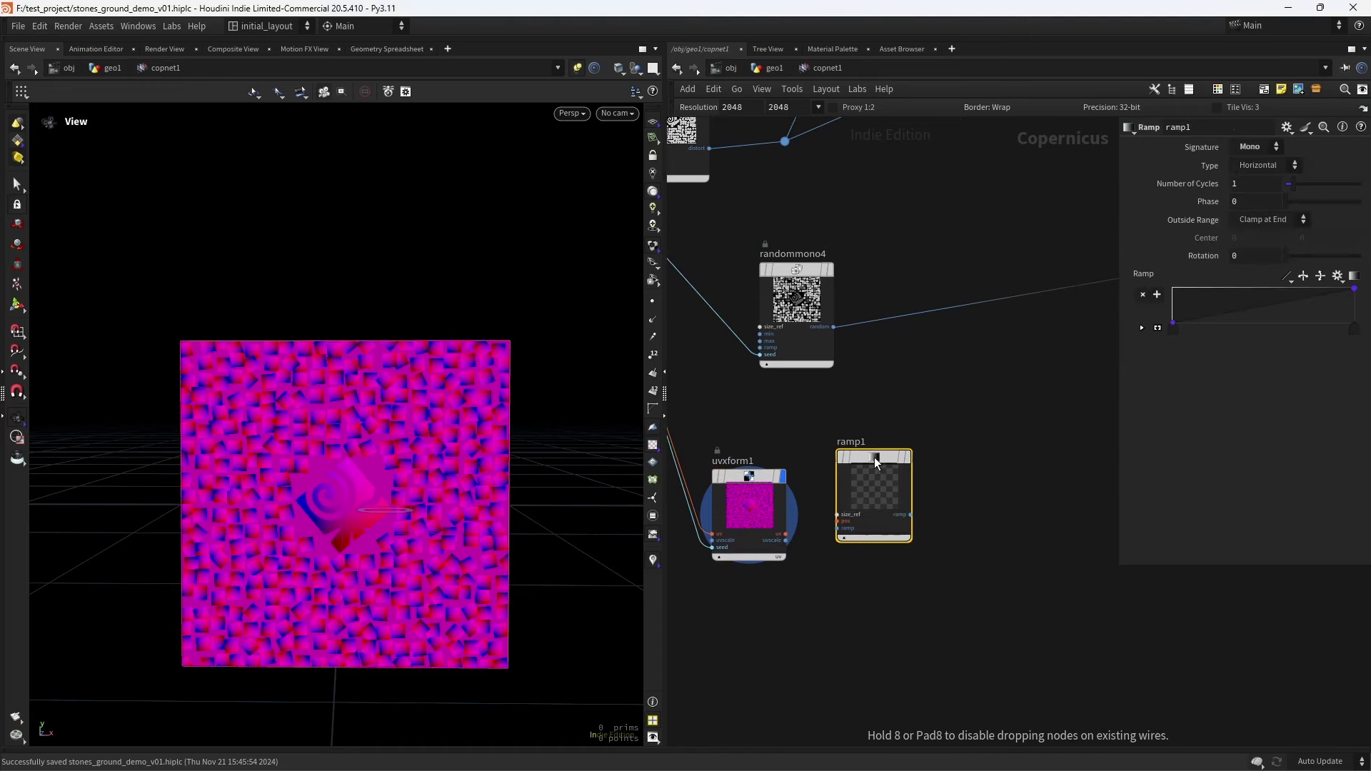
{"action": "left_click_drag", "start_coordinate": [786, 534], "coordinate": [842, 525]}
{"action": "left_click", "coordinate": [839, 524]}
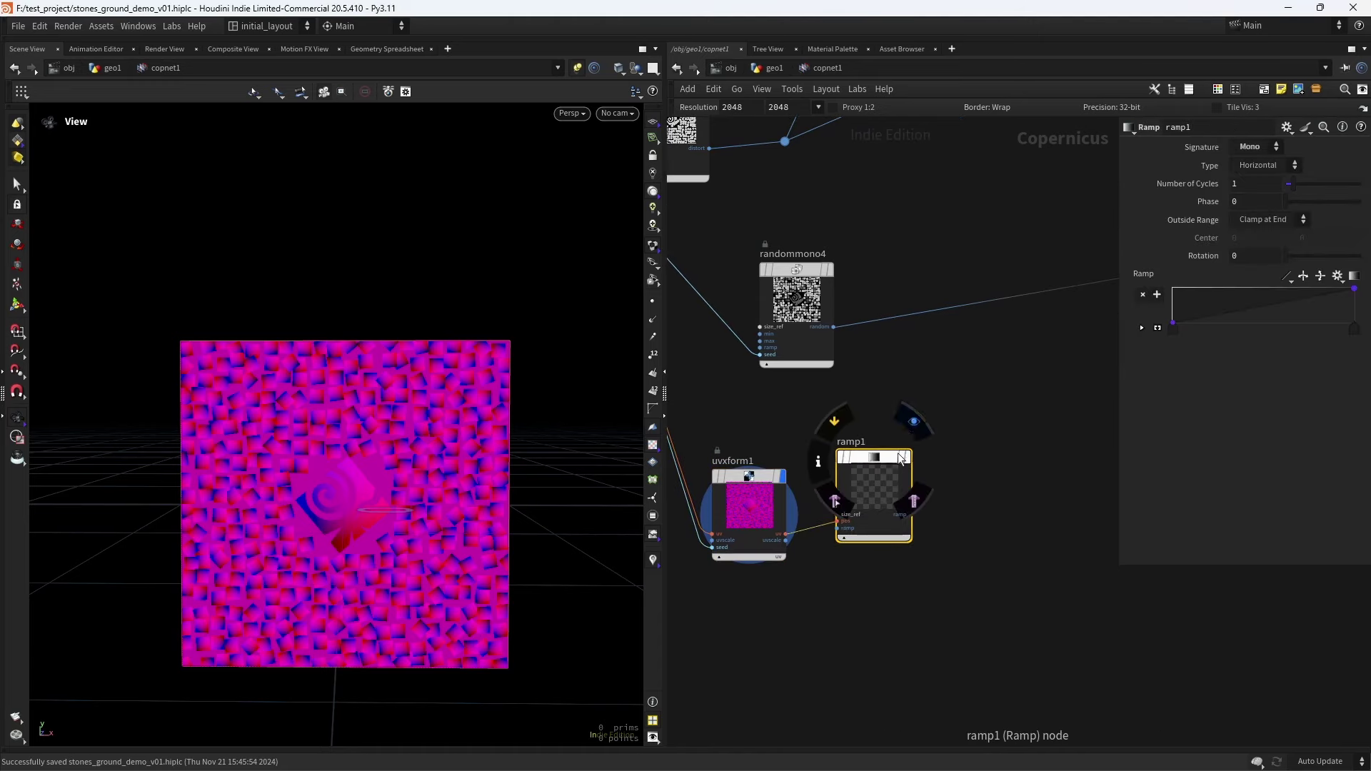
{"action": "left_click_drag", "start_coordinate": [877, 465], "coordinate": [888, 477]}
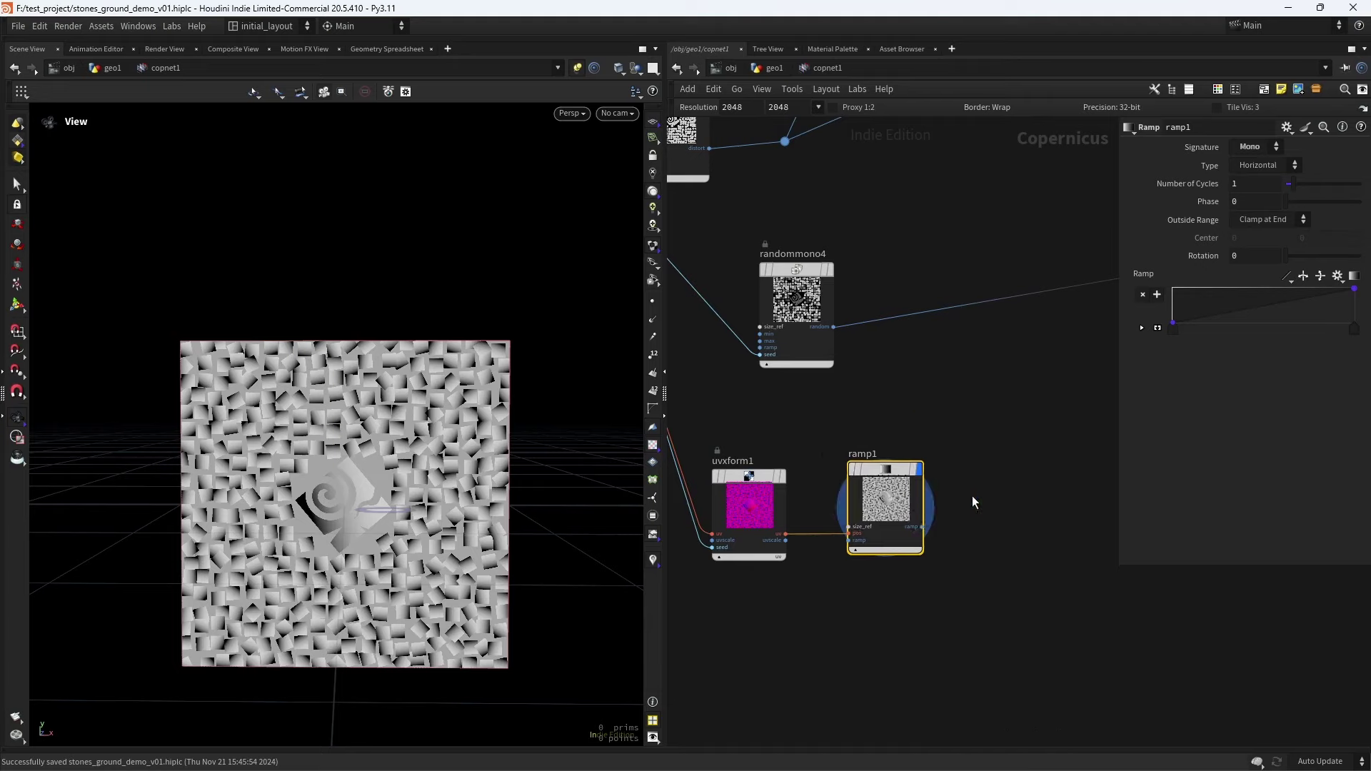
{"action": "scroll", "coordinate": [924, 486], "scroll_direction": "down", "scroll_amount": 3}
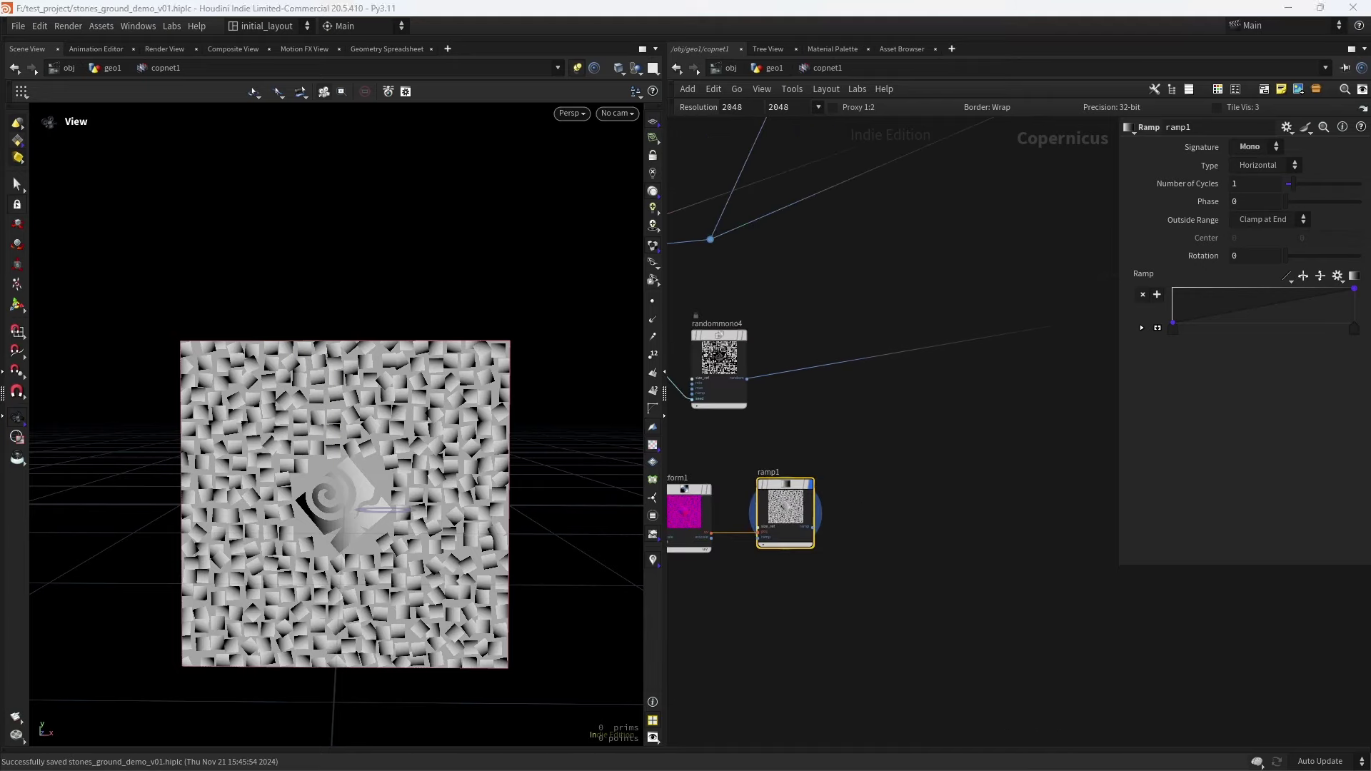
{"action": "scroll", "coordinate": [942, 426], "scroll_direction": "down", "scroll_amount": 5}
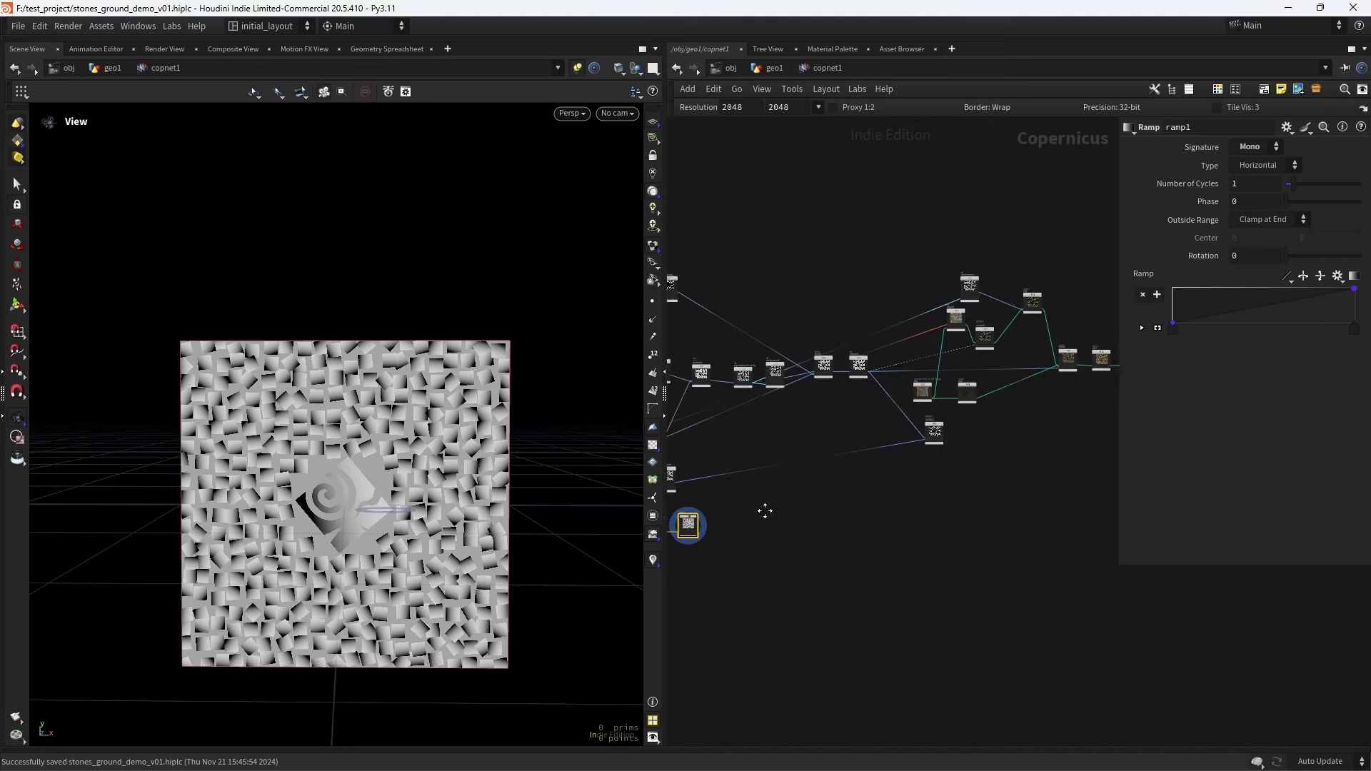
{"action": "scroll", "coordinate": [842, 446], "scroll_direction": "up", "scroll_amount": 5}
Add a Multiply blend node (multiply3) with multiply2 into bg and the left node into fg
{"action": "key", "text": "Tab"}
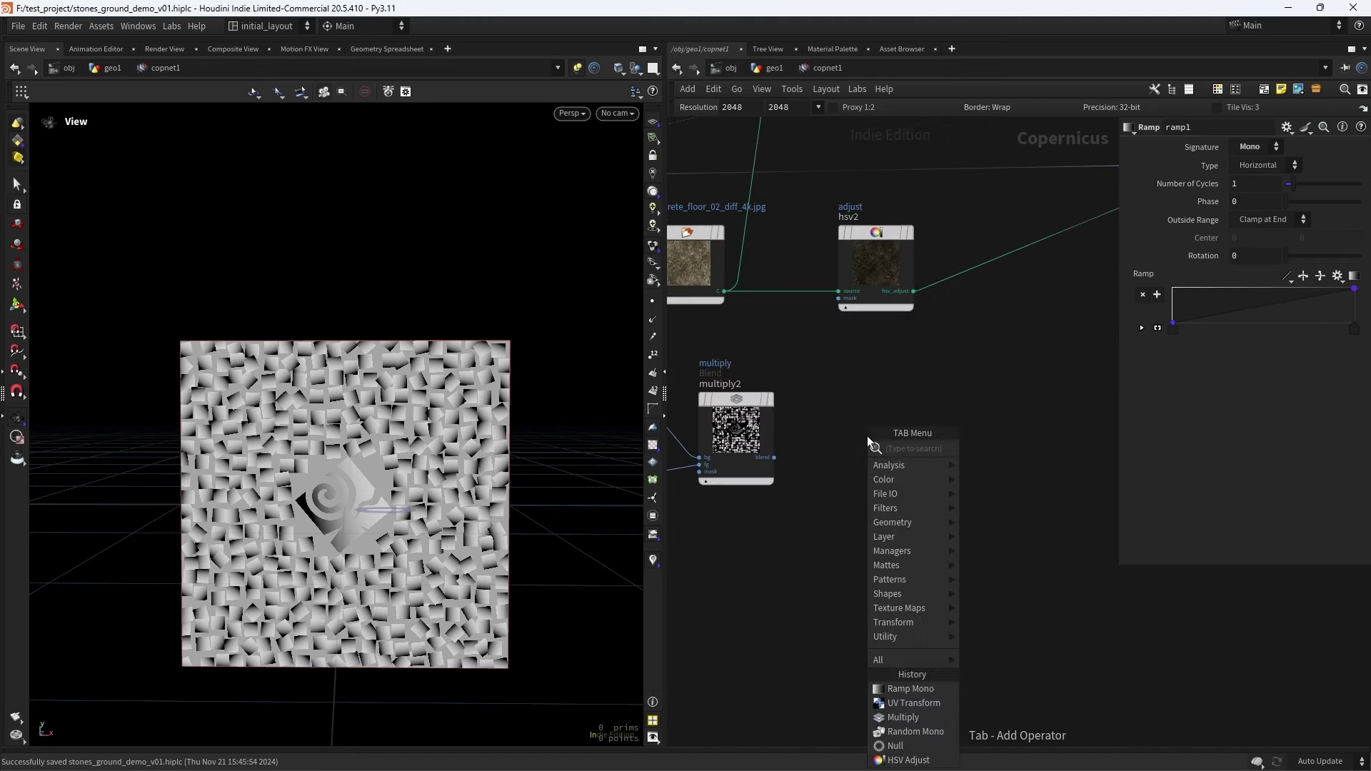
{"action": "type", "text": "mul"}
{"action": "key", "text": "Return"}
{"action": "left_click", "coordinate": [834, 431]}
{"action": "left_click_drag", "start_coordinate": [836, 437], "coordinate": [874, 392]}
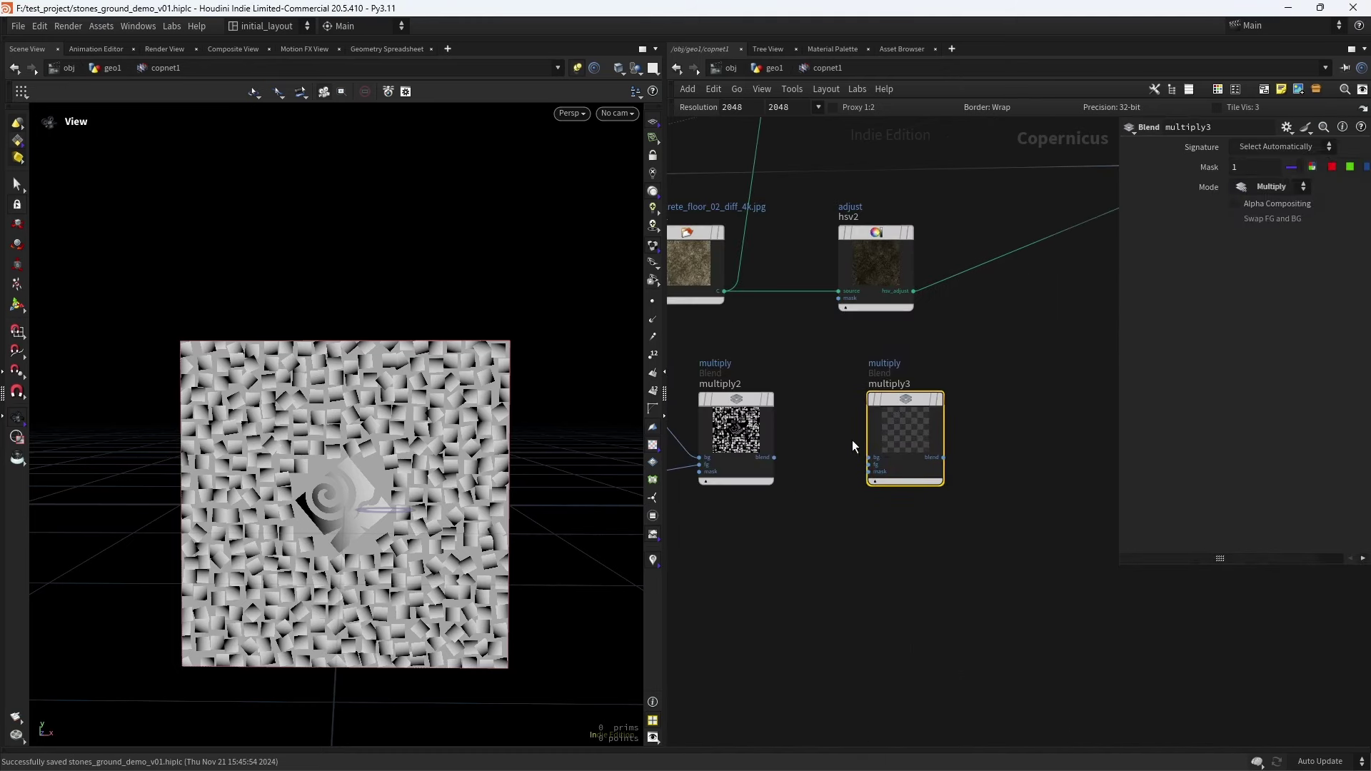
{"action": "left_click_drag", "start_coordinate": [775, 457], "coordinate": [866, 457]}
{"action": "left_click_drag", "start_coordinate": [1034, 489], "coordinate": [697, 490]}
{"action": "scroll", "coordinate": [864, 500], "scroll_direction": "down", "scroll_amount": 6}
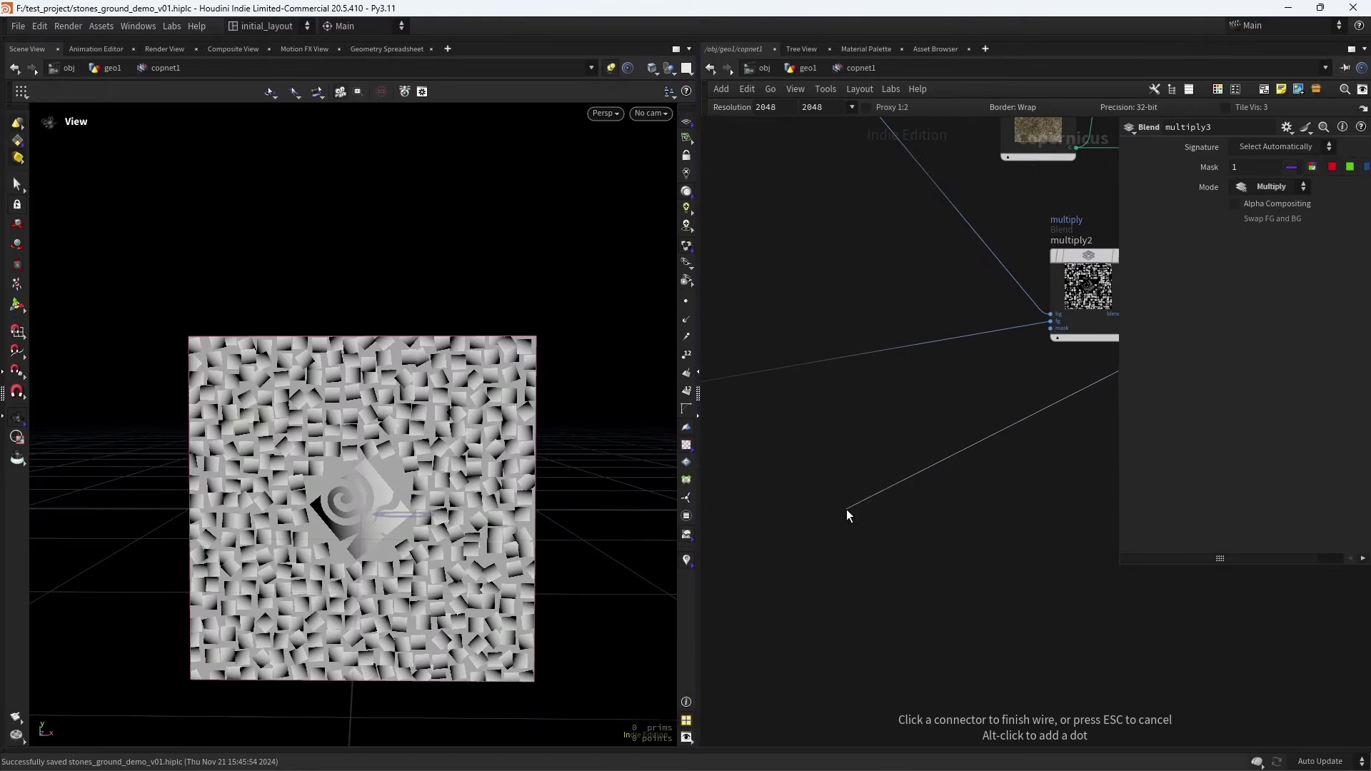
{"action": "scroll", "coordinate": [786, 492], "scroll_direction": "up", "scroll_amount": 10}
{"action": "left_click", "coordinate": [713, 482]}
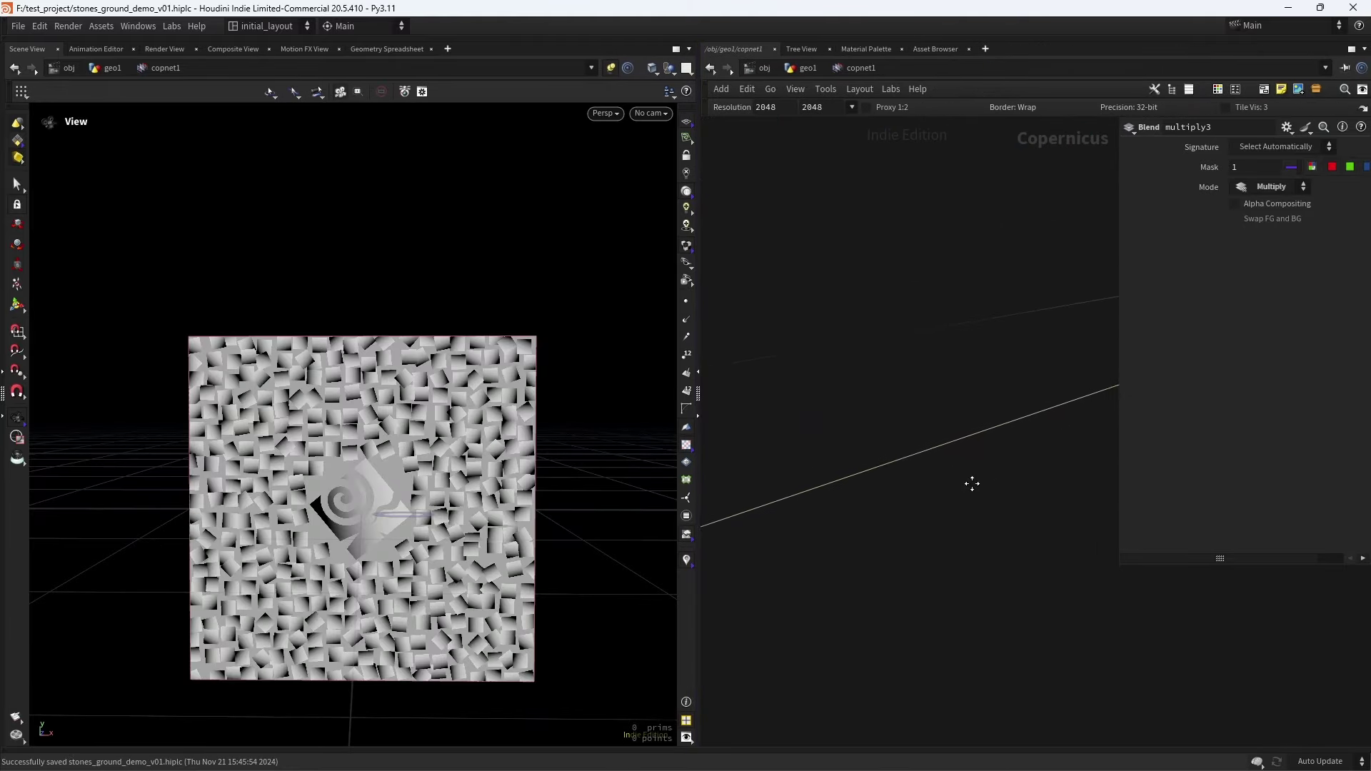
{"action": "scroll", "coordinate": [929, 478], "scroll_direction": "down", "scroll_amount": 4}
{"action": "scroll", "coordinate": [626, 482], "scroll_direction": "up", "scroll_amount": 5}
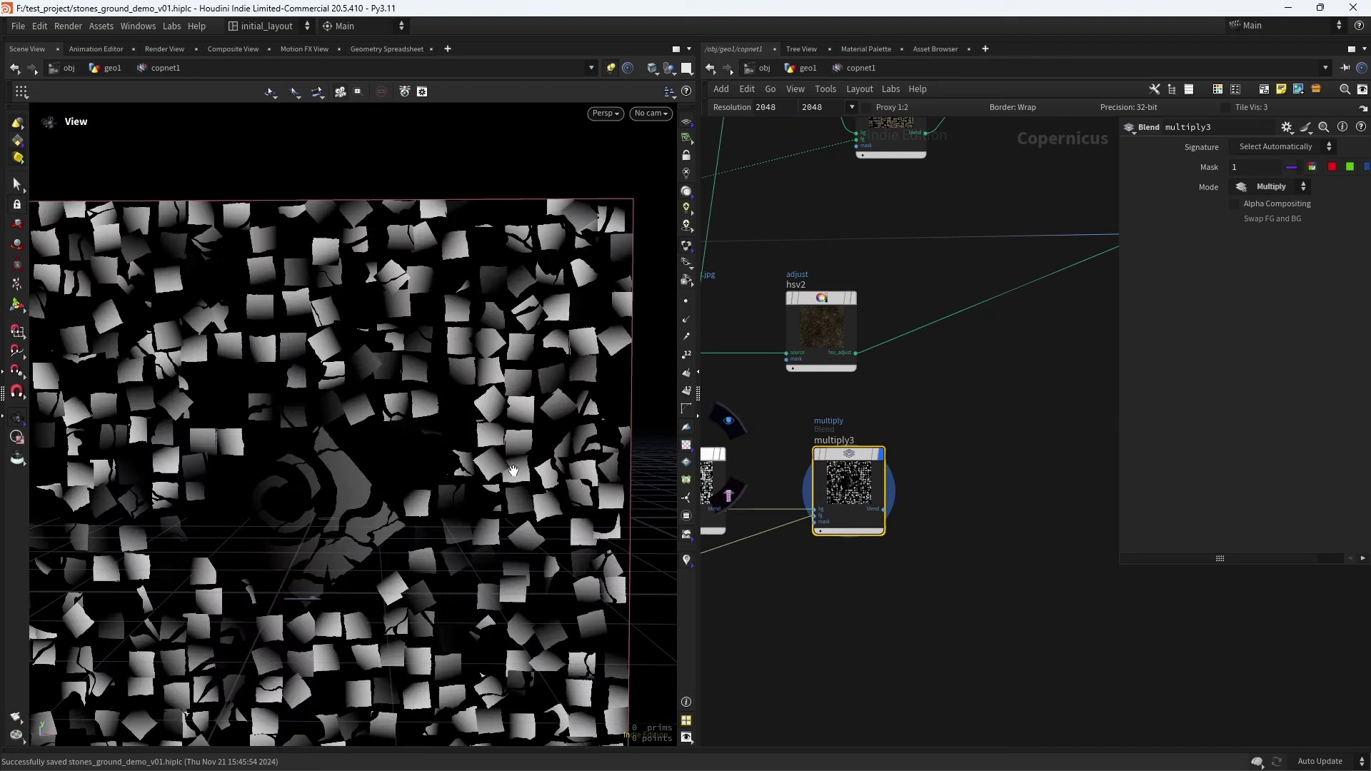
{"action": "scroll", "coordinate": [514, 472], "scroll_direction": "down", "scroll_amount": 3}
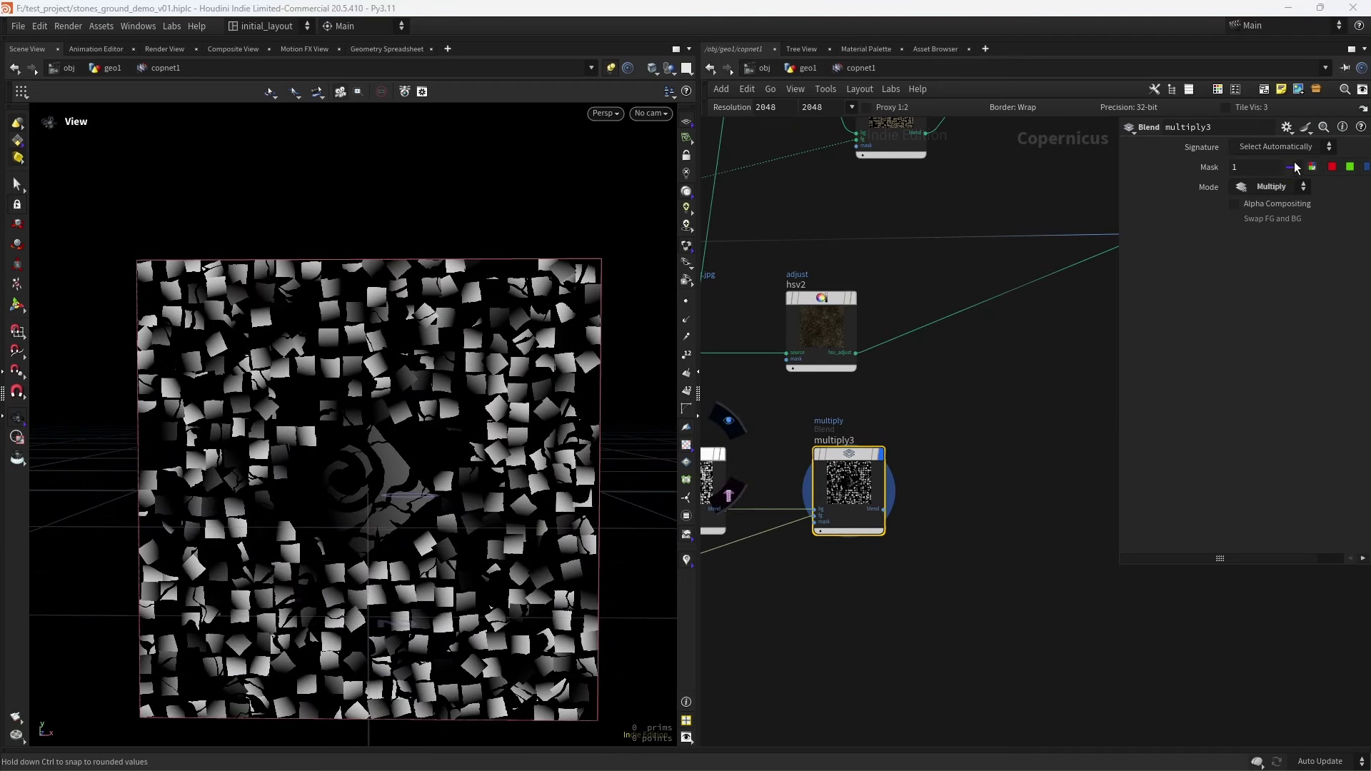
Lower multiply3's Mask to about 0.535, comparing the result with bypass
{"action": "left_click", "coordinate": [1120, 154]}
{"action": "mouse_move", "coordinate": [1131, 155]}
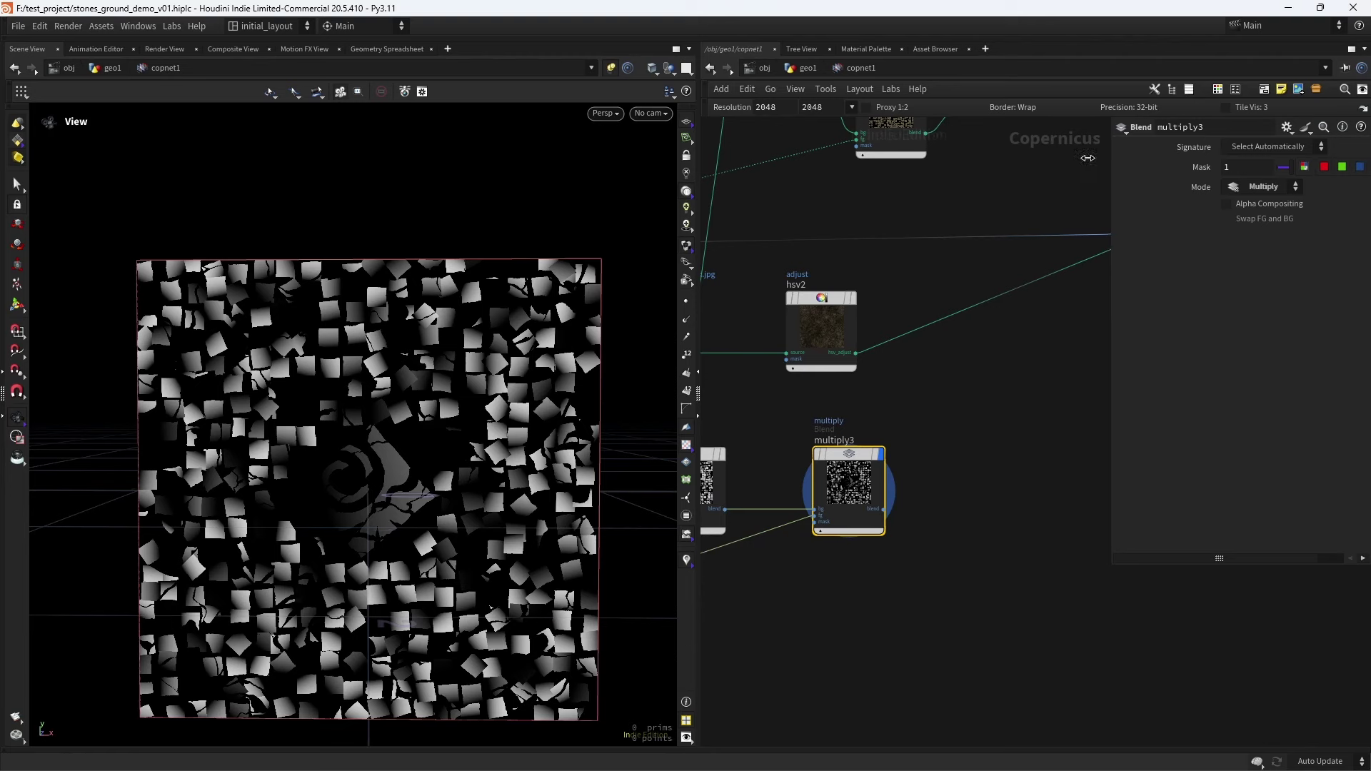
{"action": "left_click_drag", "start_coordinate": [1228, 167], "coordinate": [1214, 166]}
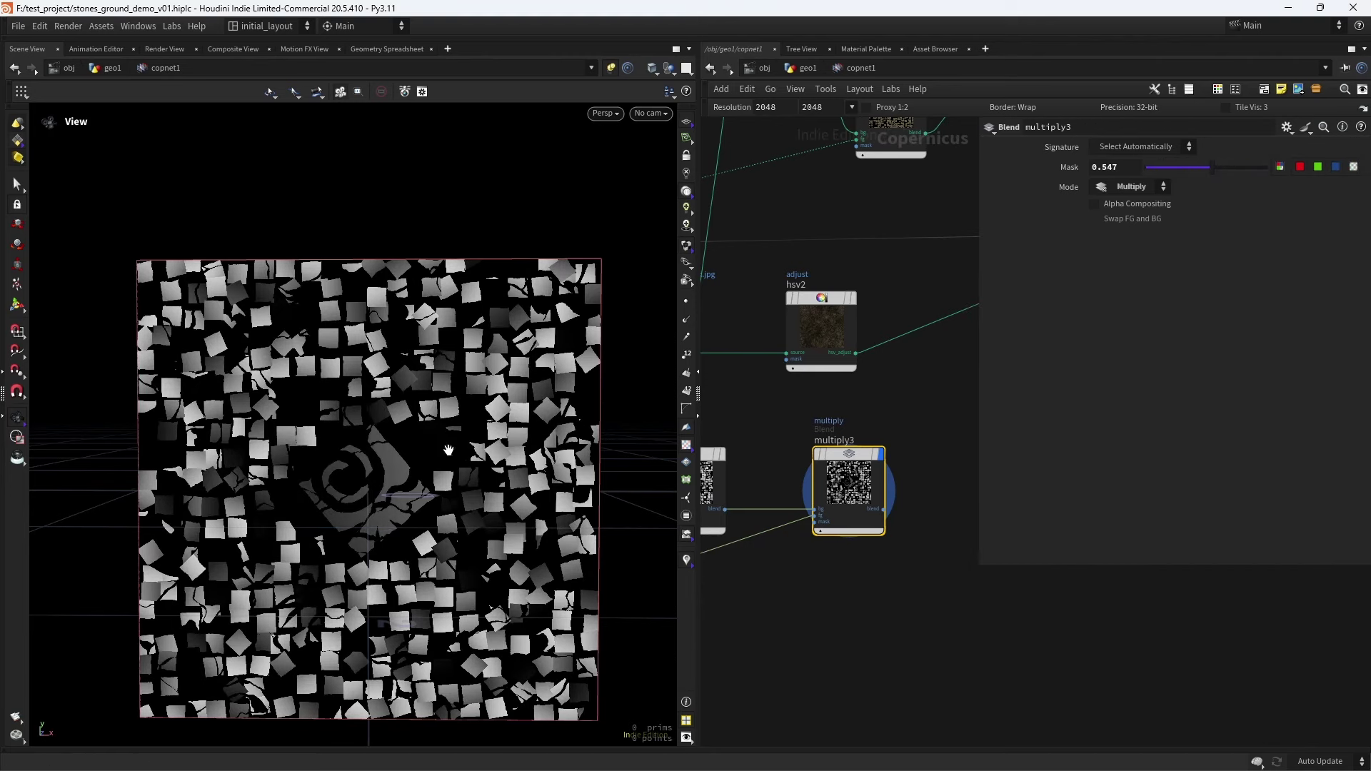
{"action": "scroll", "coordinate": [500, 457], "scroll_direction": "down", "scroll_amount": 3}
{"action": "mouse_move", "coordinate": [842, 464]}
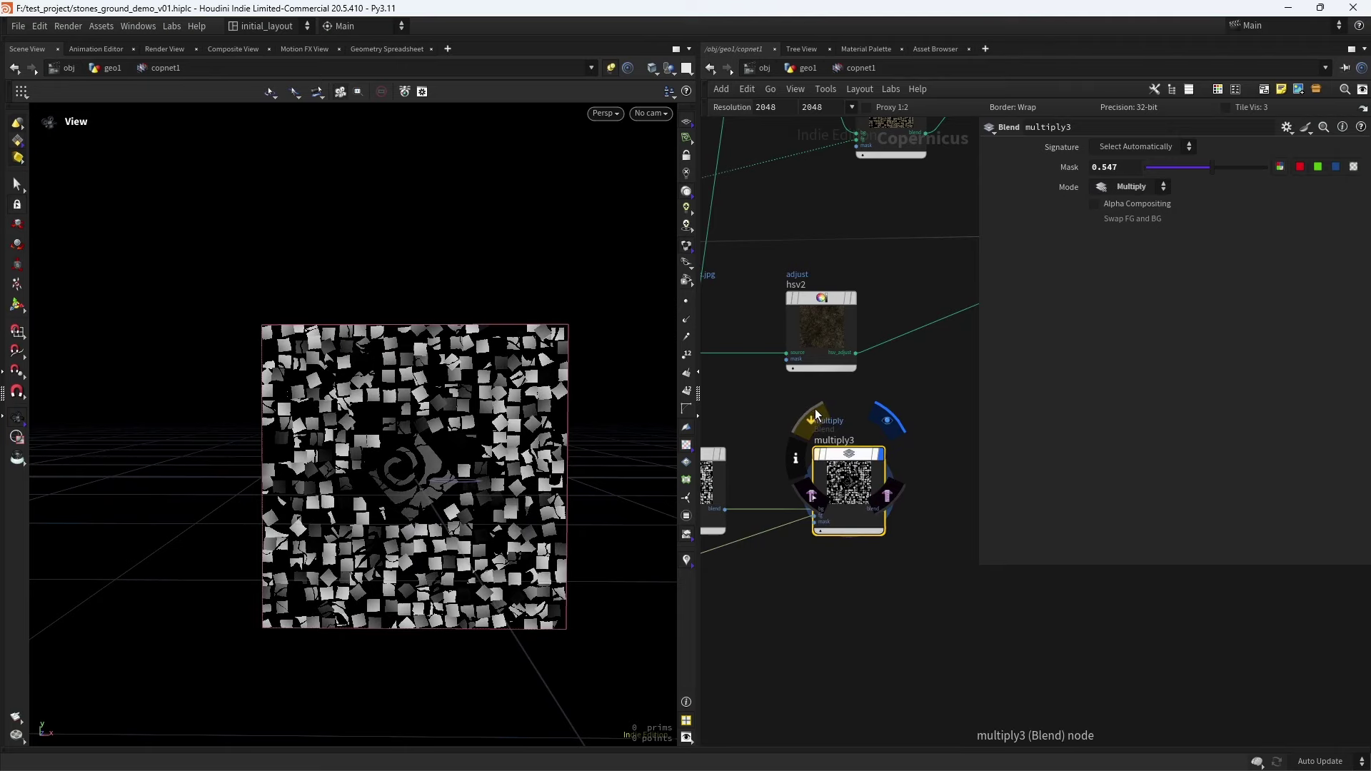
{"action": "left_click", "coordinate": [816, 408]}
{"action": "left_click", "coordinate": [812, 410]}
{"action": "left_click", "coordinate": [812, 412]}
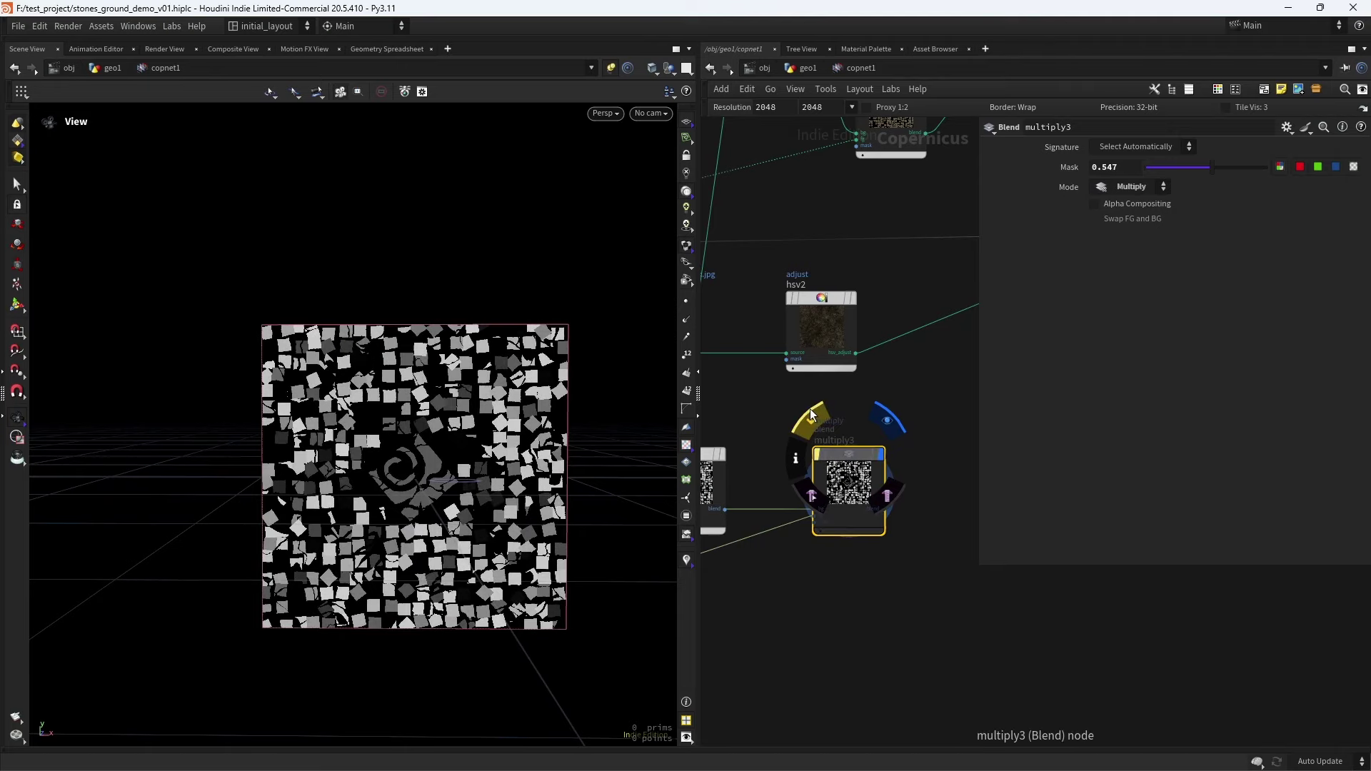
{"action": "left_click", "coordinate": [812, 413]}
{"action": "left_click", "coordinate": [812, 412]}
{"action": "left_click", "coordinate": [812, 413]}
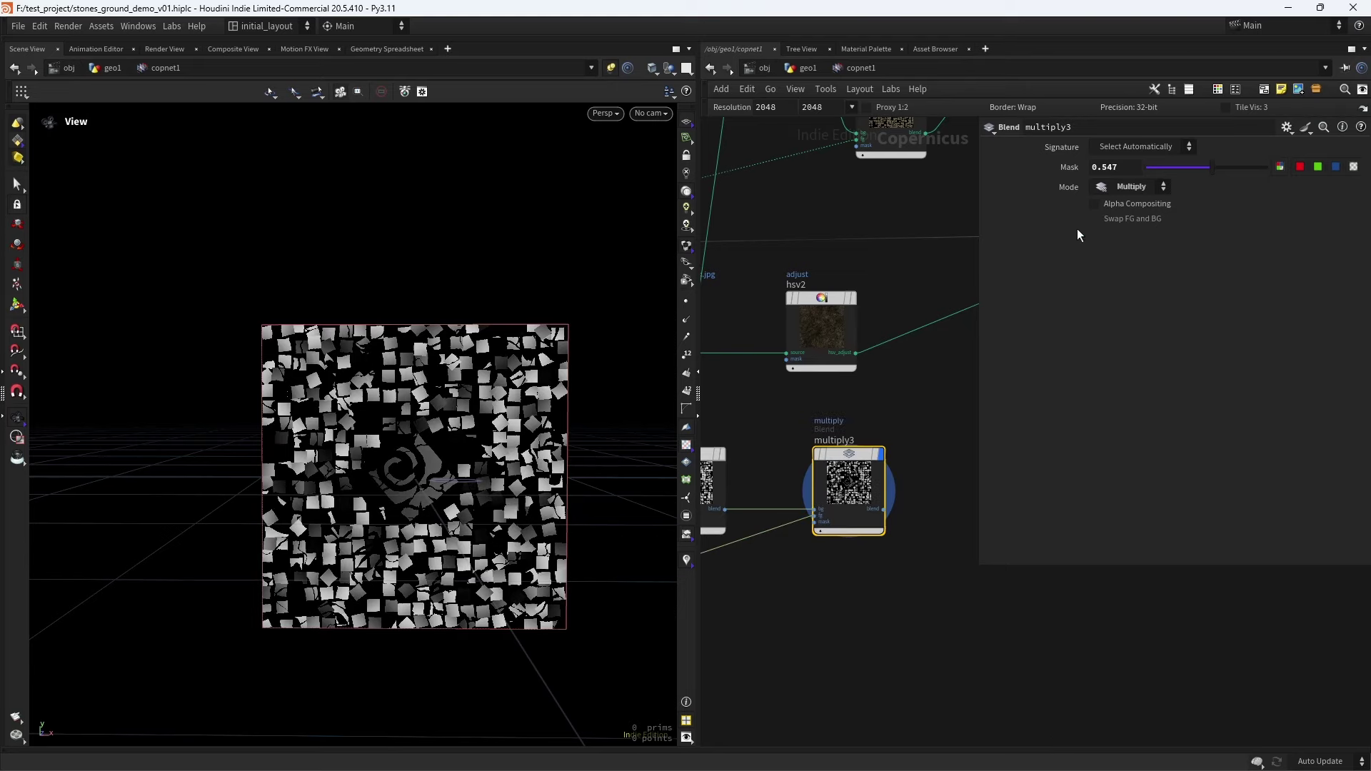
{"action": "left_click_drag", "start_coordinate": [1201, 173], "coordinate": [1207, 169]}
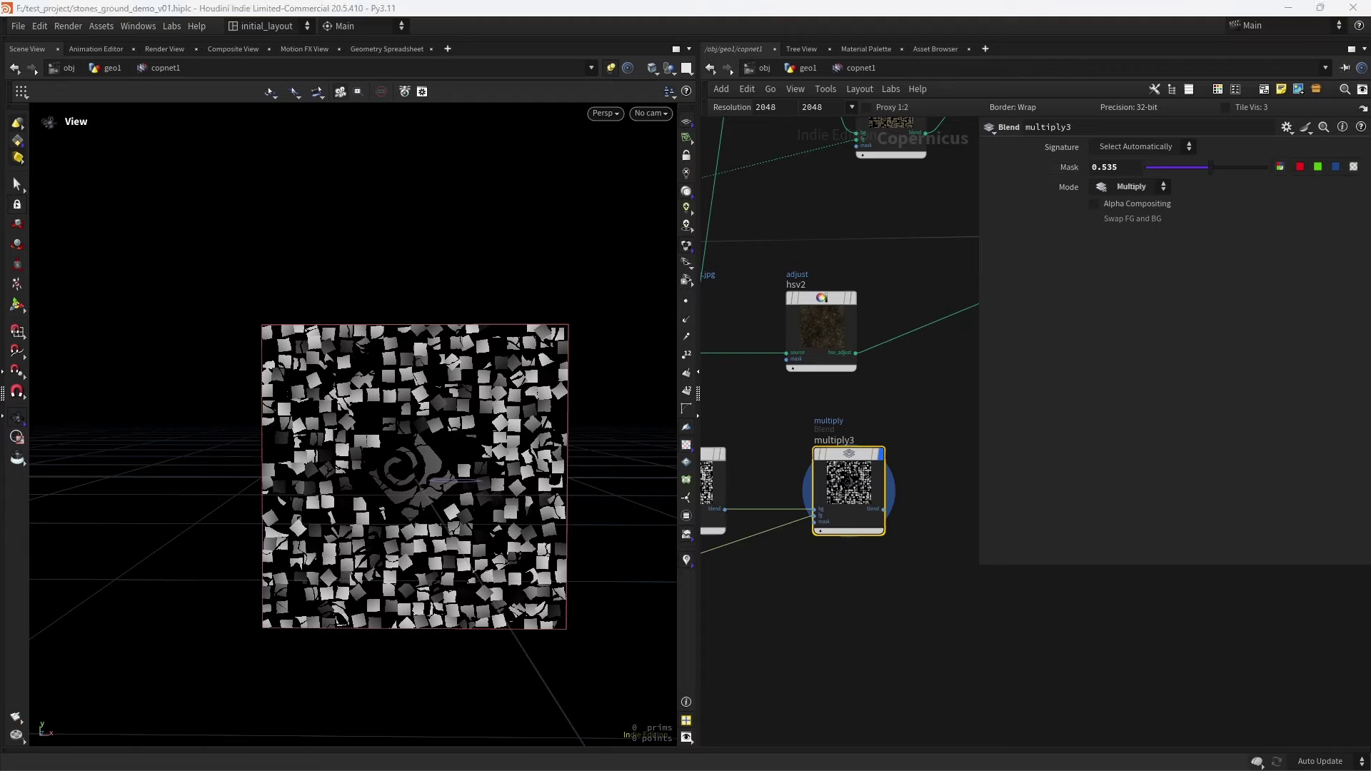
{"action": "scroll", "coordinate": [933, 421], "scroll_direction": "down", "scroll_amount": 5}
Add a Preview Material node (previewmaterial1) to the network
{"action": "middle_click_drag", "start_coordinate": [933, 421], "coordinate": [868, 428]}
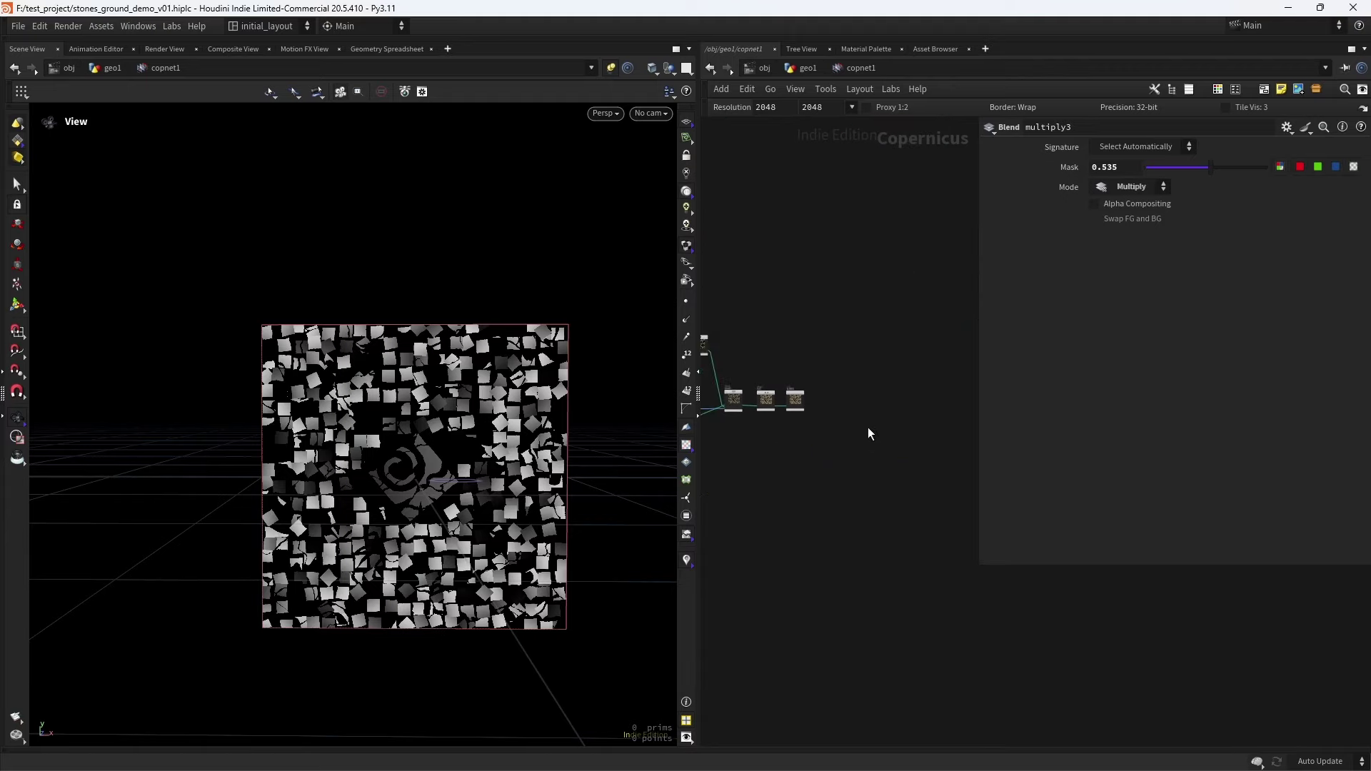
{"action": "key", "text": "Tab"}
{"action": "type", "text": "preview"}
{"action": "key", "text": "Return"}
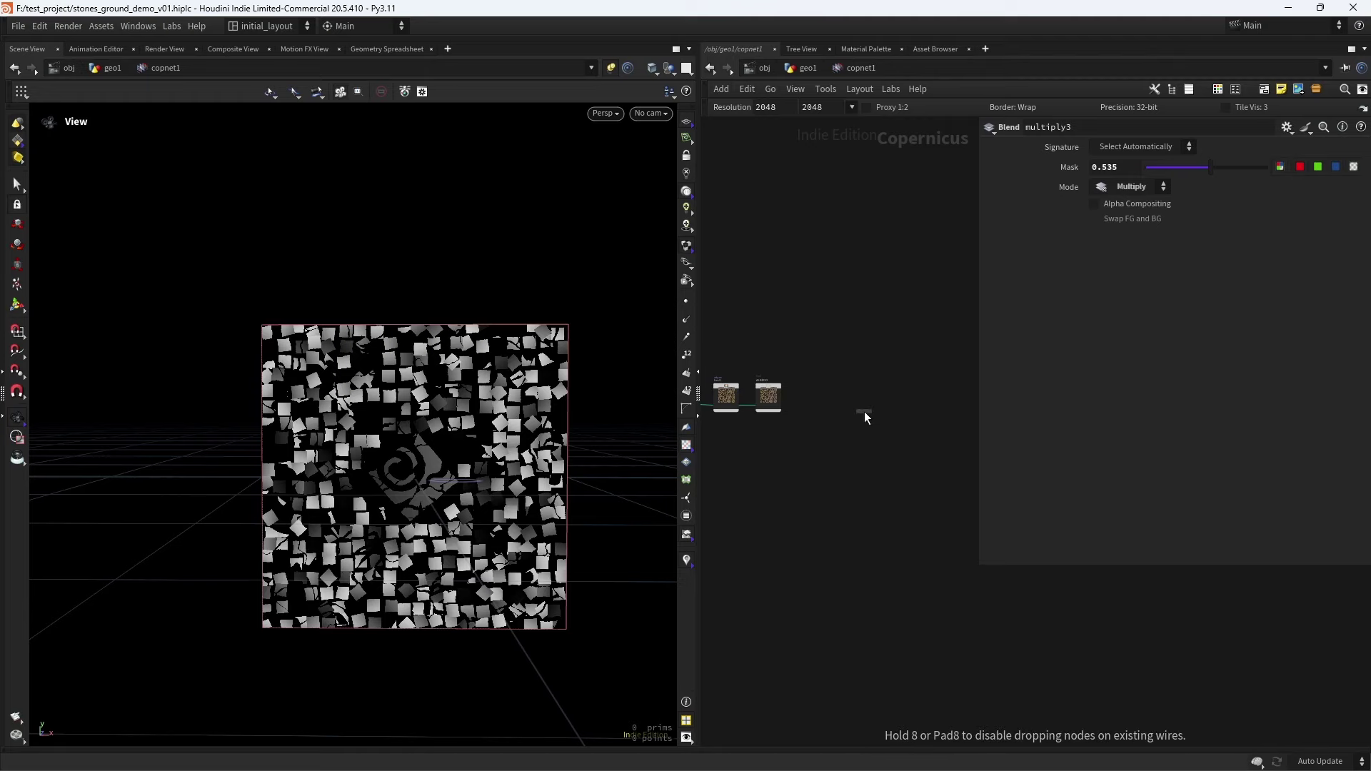
{"action": "left_click", "coordinate": [865, 413]}
{"action": "middle_click_drag", "start_coordinate": [803, 432], "coordinate": [646, 257]}
Wire the colour texture into basecolor and multiply3 into the material's height input
{"action": "left_click", "coordinate": [711, 306]}
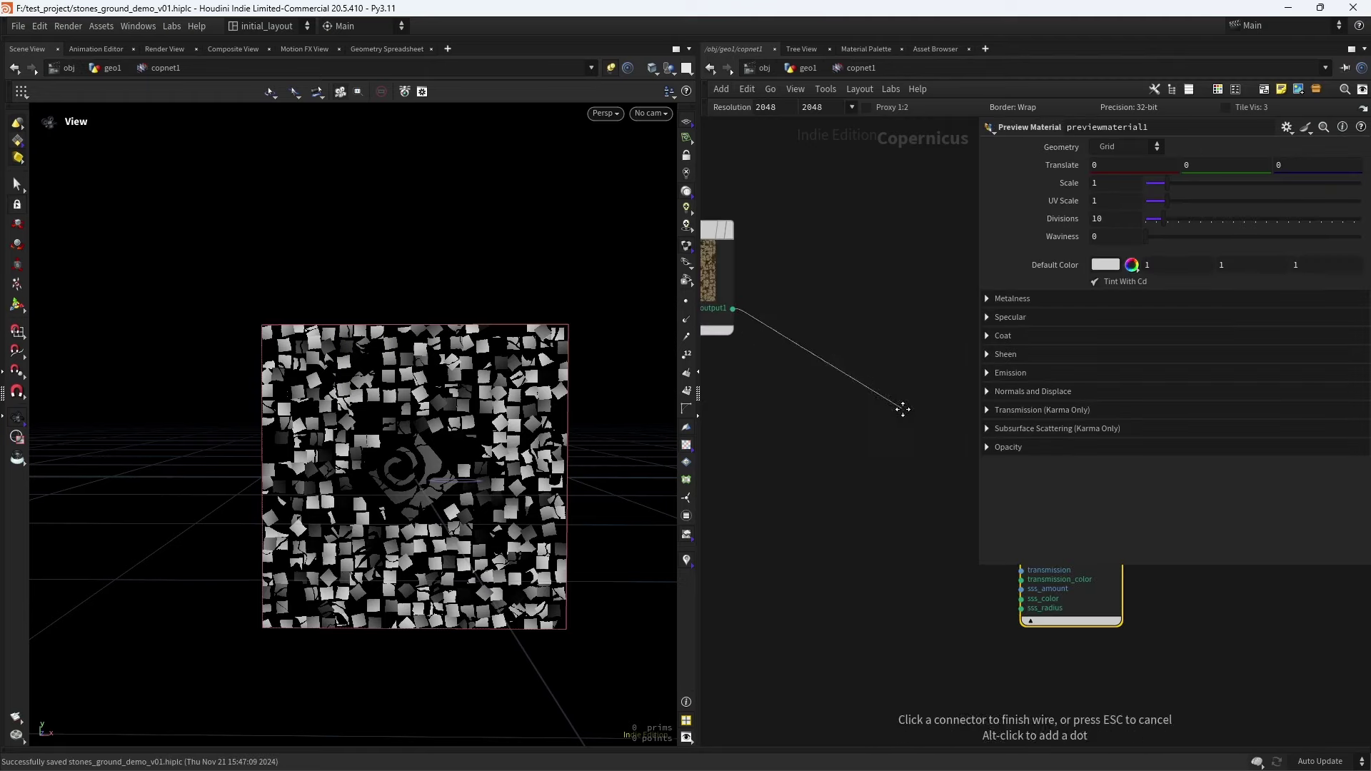
{"action": "scroll", "coordinate": [753, 436], "scroll_direction": "up", "scroll_amount": 4}
{"action": "left_click", "coordinate": [778, 428]}
{"action": "scroll", "coordinate": [769, 464], "scroll_direction": "down", "scroll_amount": 5}
{"action": "scroll", "coordinate": [873, 443], "scroll_direction": "up", "scroll_amount": 5}
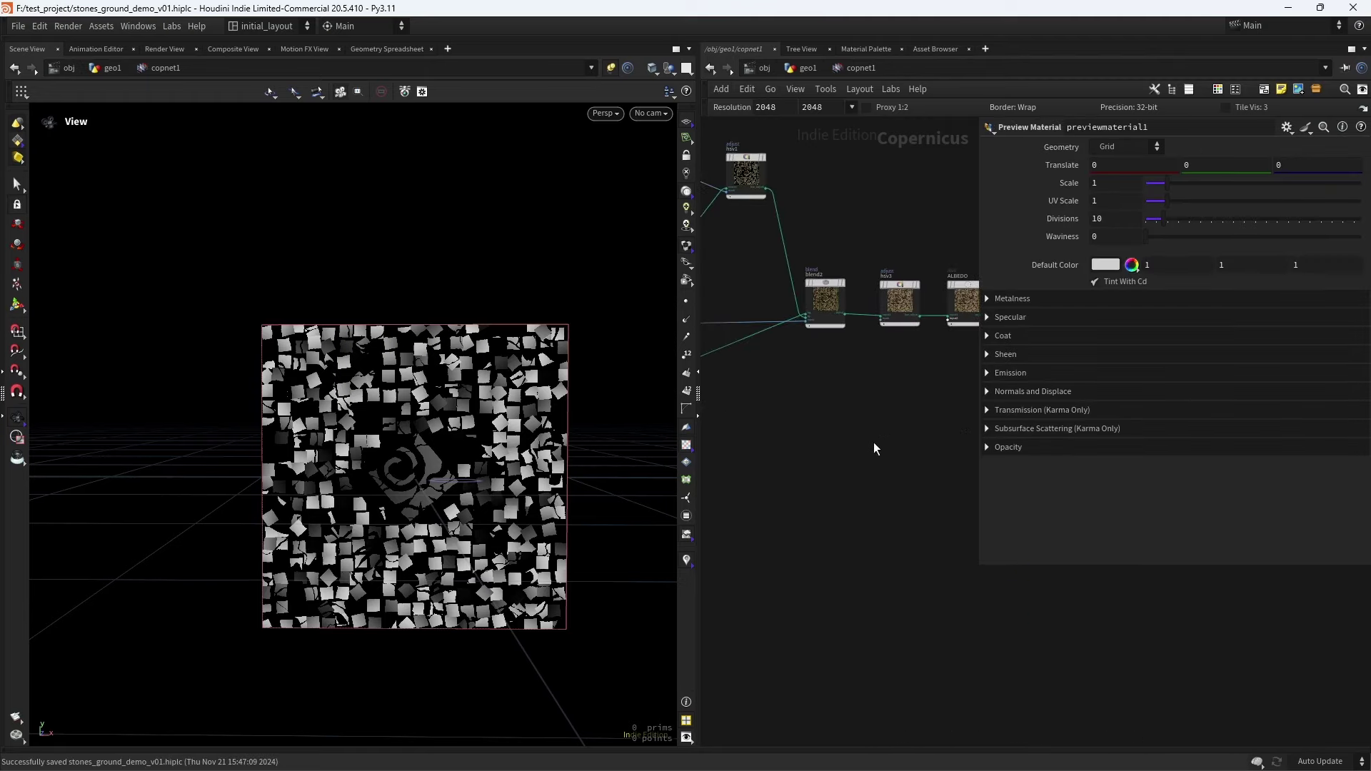
{"action": "left_click", "coordinate": [797, 410]}
{"action": "scroll", "coordinate": [821, 427], "scroll_direction": "down", "scroll_amount": 4}
{"action": "scroll", "coordinate": [793, 420], "scroll_direction": "up", "scroll_amount": 6}
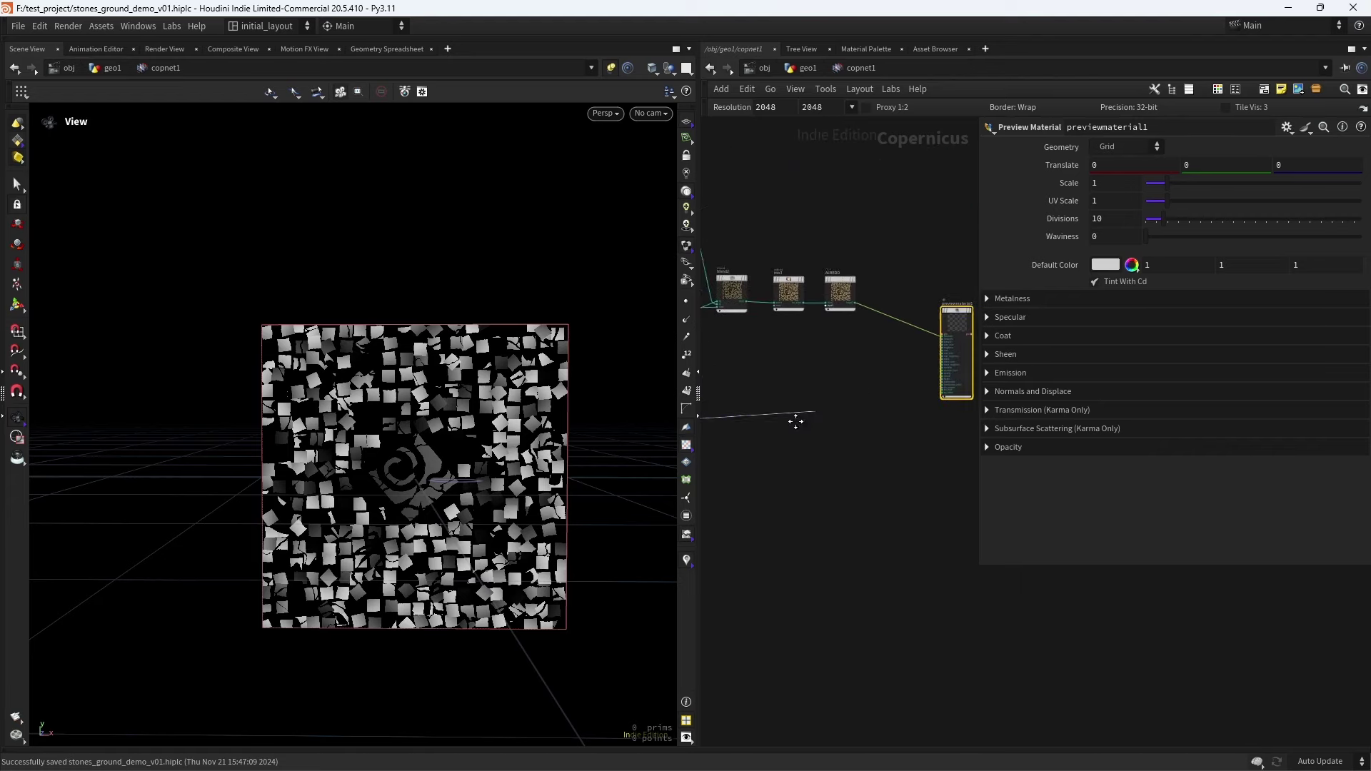
{"action": "left_click", "coordinate": [861, 432]}
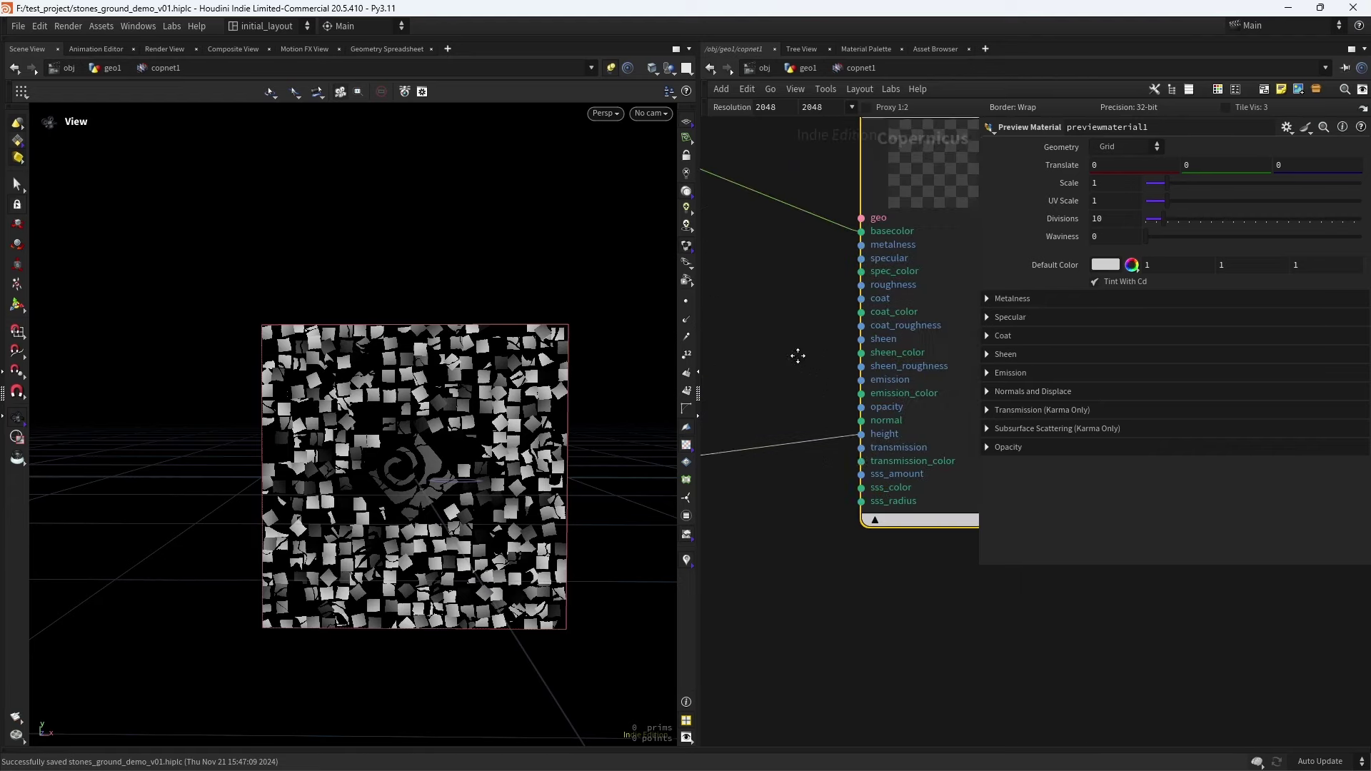
Set Height Scale 0.15 and Divisions 500, then display the preview material
{"action": "middle_click_drag", "start_coordinate": [795, 358], "coordinate": [722, 434]}
{"action": "left_click", "coordinate": [1029, 392]}
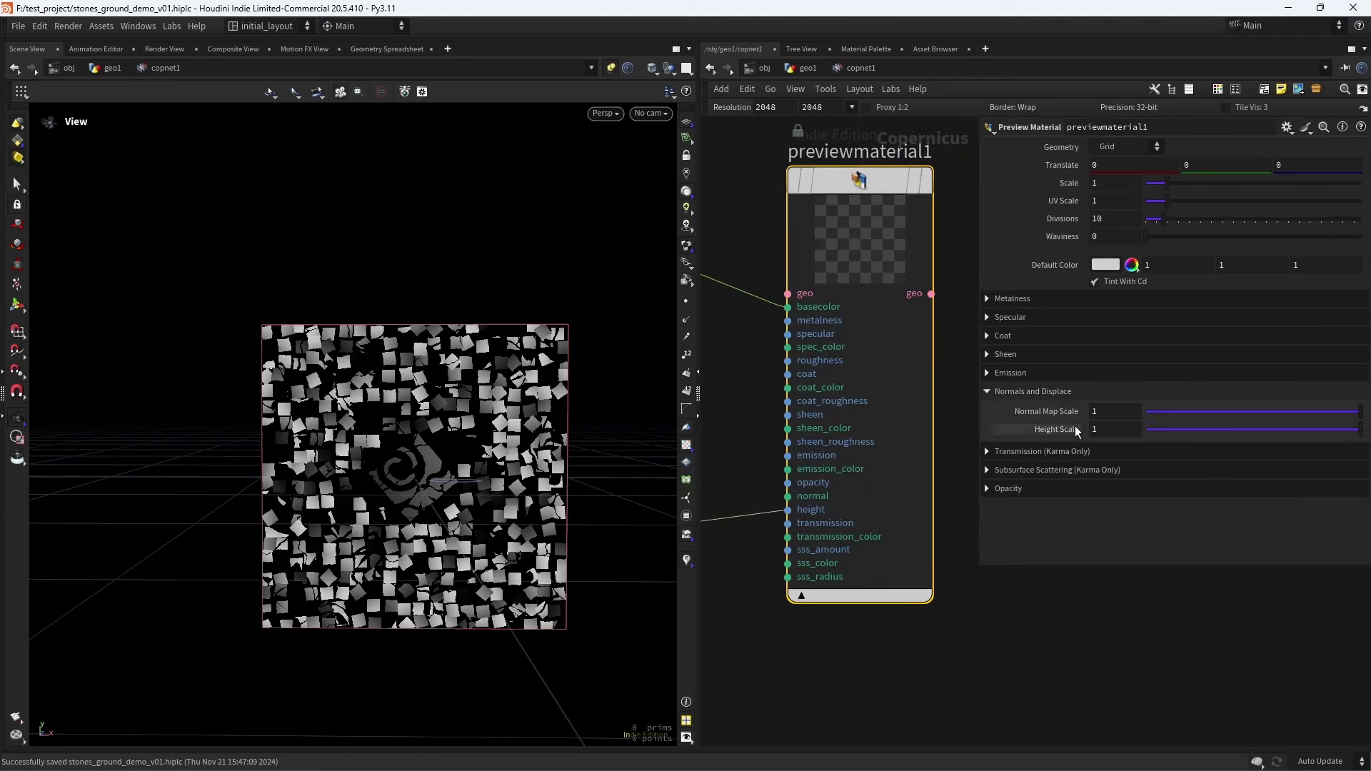
{"action": "left_click", "coordinate": [1115, 428]}
{"action": "type", "text": ".15"}
{"action": "key", "text": "Return"}
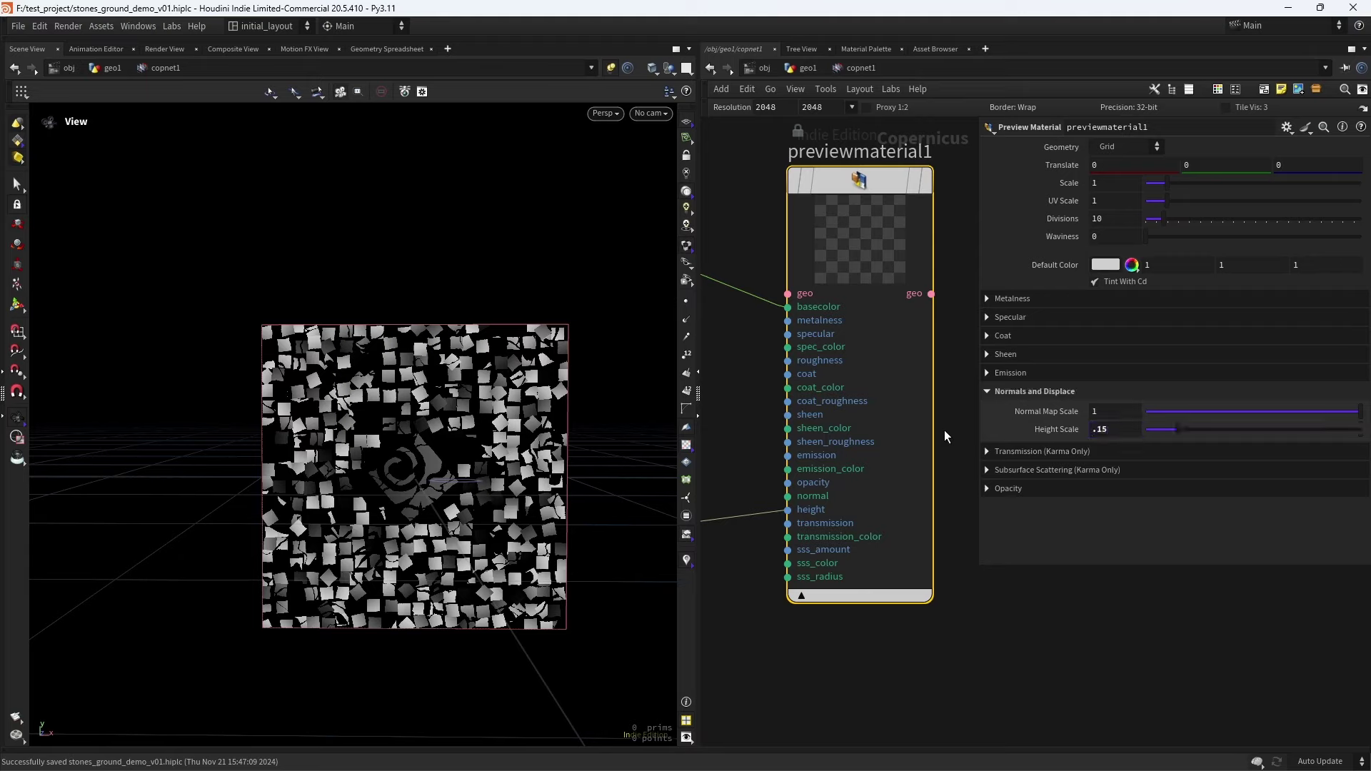
{"action": "left_click", "coordinate": [1111, 221]}
{"action": "key", "text": "Return"}
{"action": "middle_click_drag", "start_coordinate": [880, 168], "coordinate": [869, 314]}
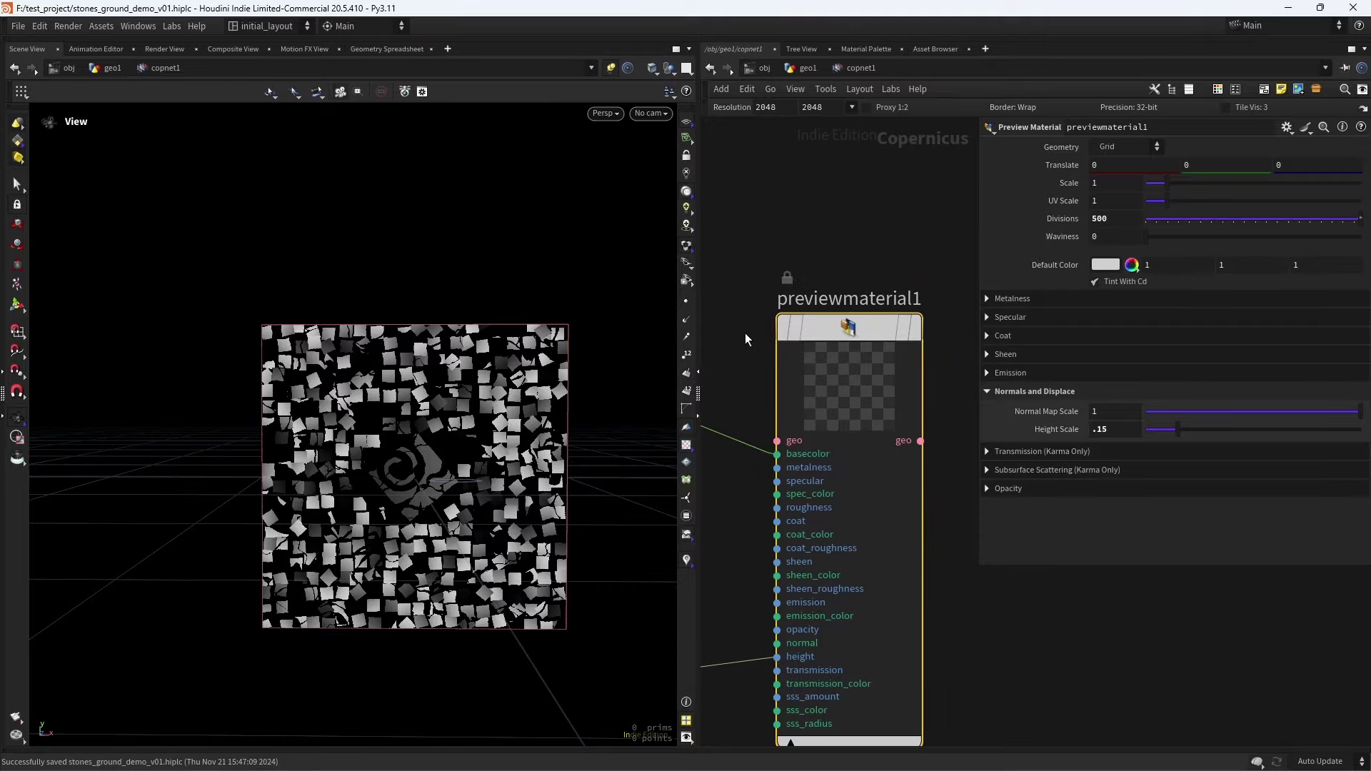
{"action": "left_click", "coordinate": [909, 245]}
{"action": "left_click_drag", "start_coordinate": [532, 393], "coordinate": [483, 433]}
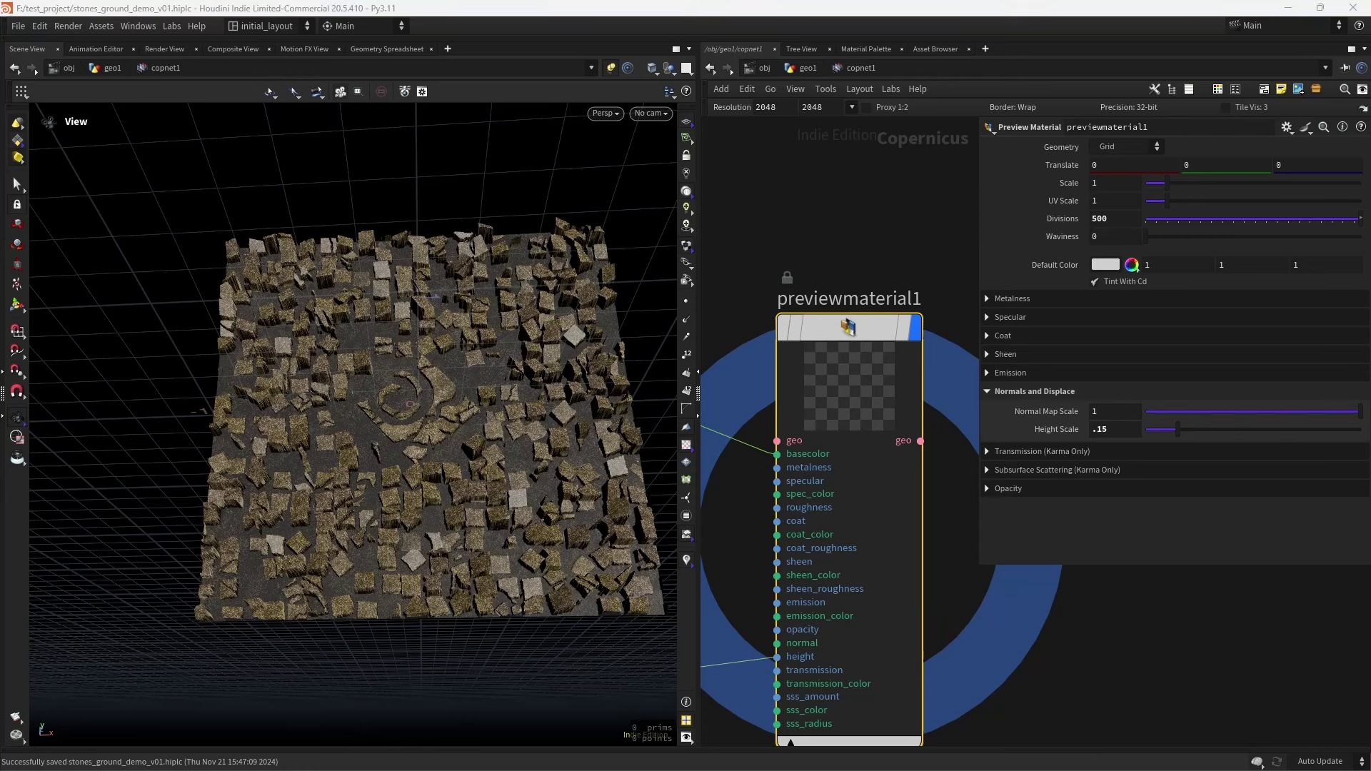
Reduce the Height Scale to 0.053 and view the displaced stone ground
{"action": "double_click", "coordinate": [1100, 429]}
{"action": "type", "text": ".053"}
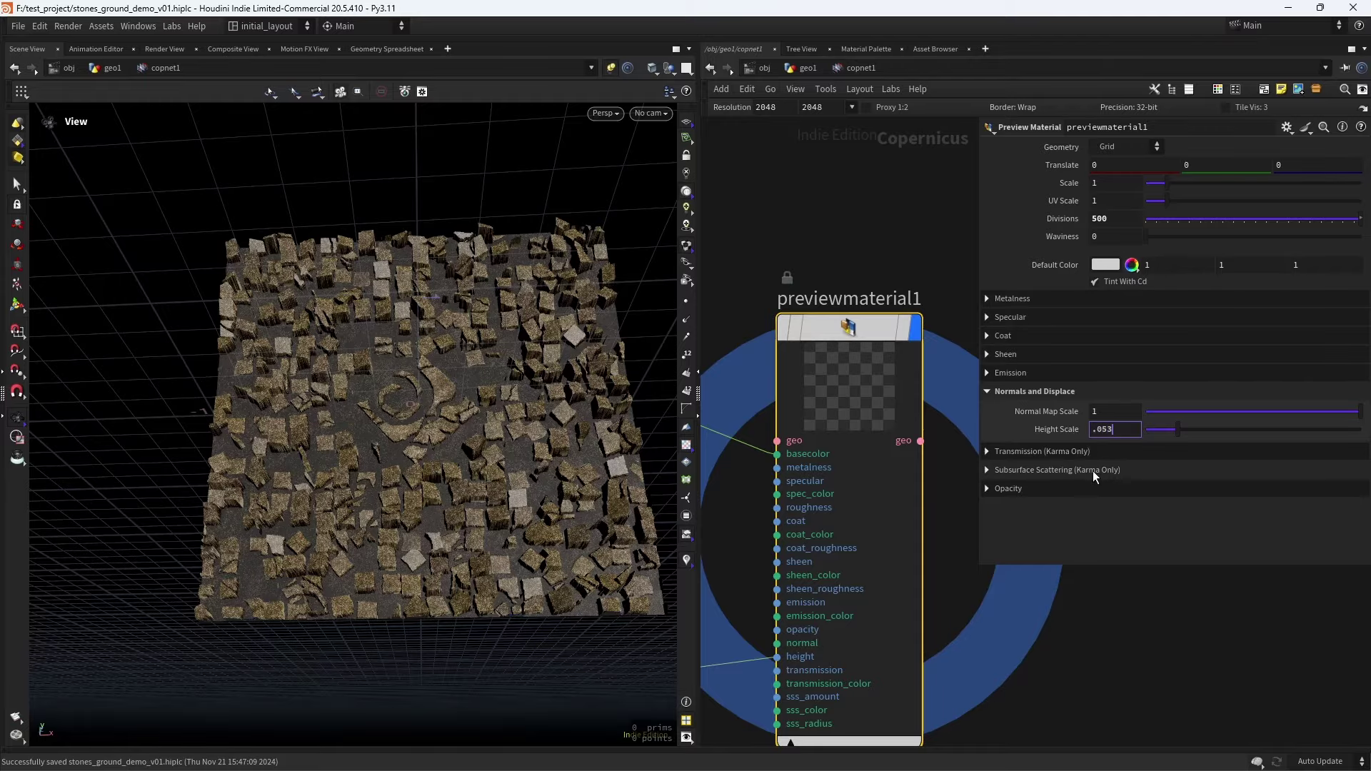
{"action": "key", "text": "Return"}
{"action": "scroll", "coordinate": [506, 379], "scroll_direction": "up", "scroll_amount": 5}
{"action": "left_click_drag", "start_coordinate": [506, 379], "coordinate": [503, 294]}
{"action": "scroll", "coordinate": [502, 295], "scroll_direction": "down", "scroll_amount": 3}
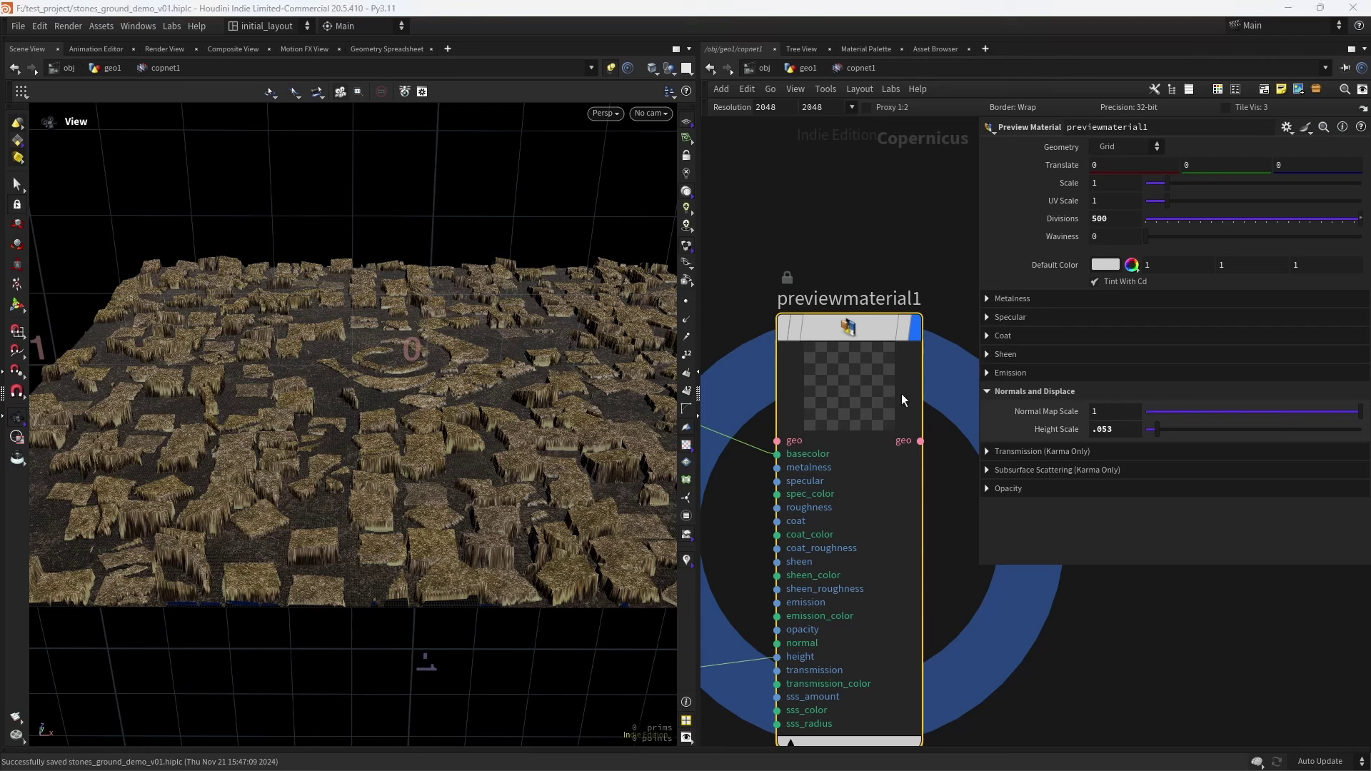
{"action": "scroll", "coordinate": [903, 400], "scroll_direction": "down", "scroll_amount": 5}
{"action": "scroll", "coordinate": [1078, 597], "scroll_direction": "up", "scroll_amount": 4}
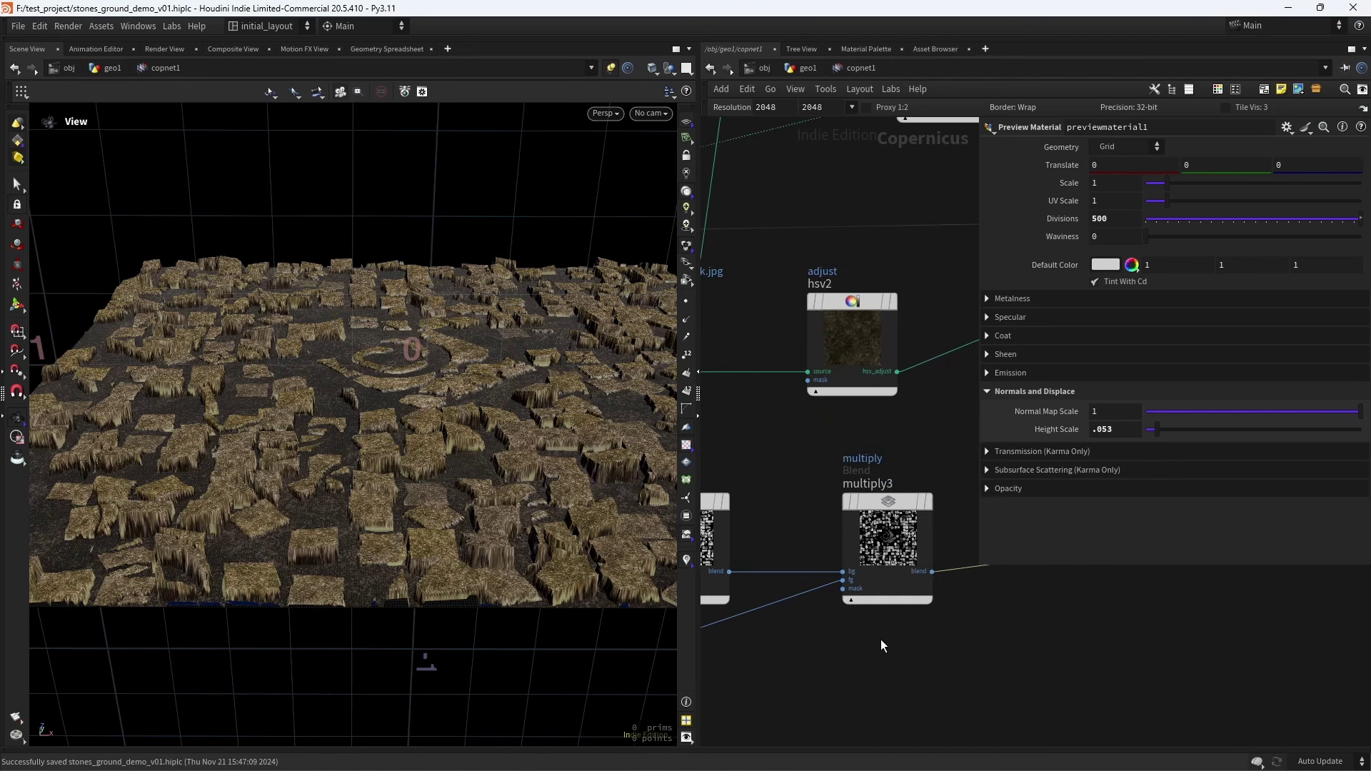
Lower multiply3's blend mask to 0.353
{"action": "left_click", "coordinate": [853, 474]}
{"action": "left_click_drag", "start_coordinate": [1185, 167], "coordinate": [1183, 169]}
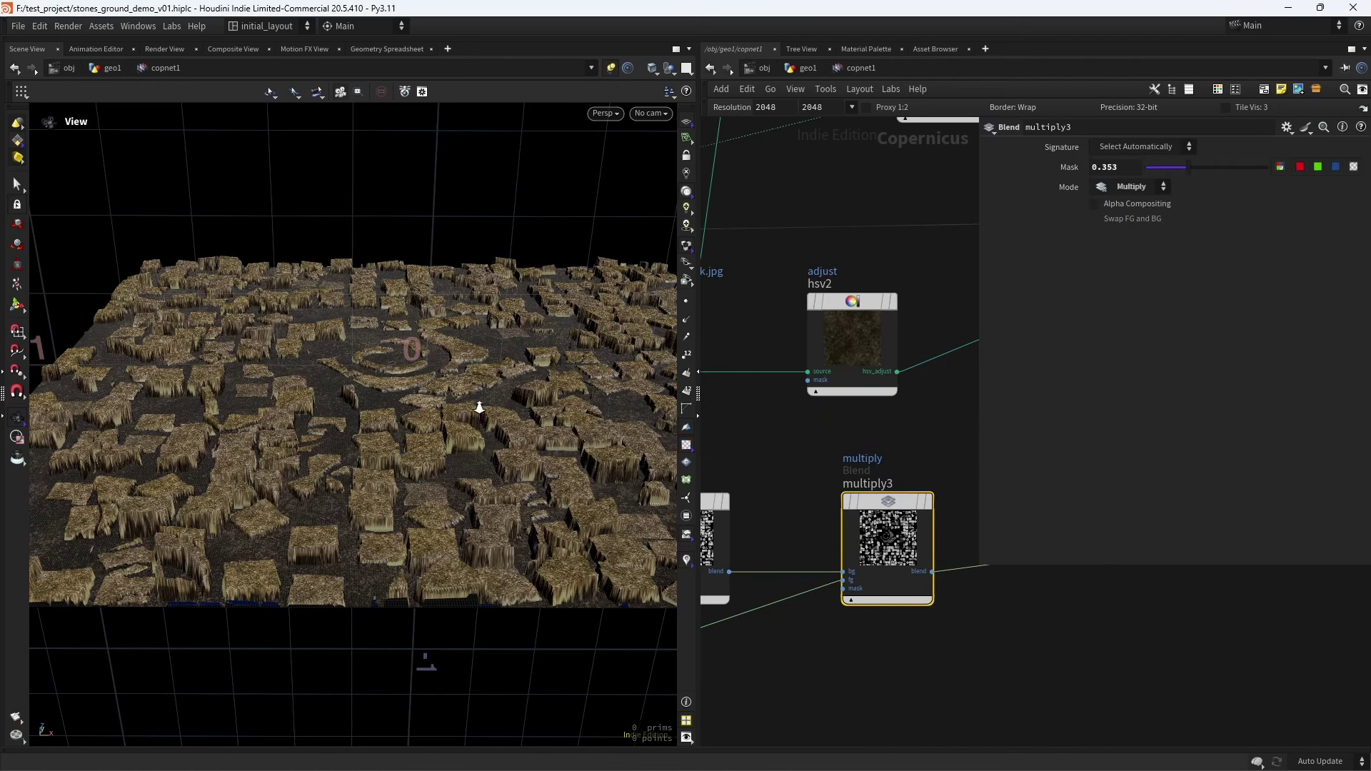
{"action": "scroll", "coordinate": [479, 407], "scroll_direction": "up", "scroll_amount": 3}
Nudge multiply2 up in the network and set its mask to 0.741
{"action": "middle_click_drag", "start_coordinate": [707, 486], "coordinate": [889, 423]}
{"action": "left_click", "coordinate": [870, 453]}
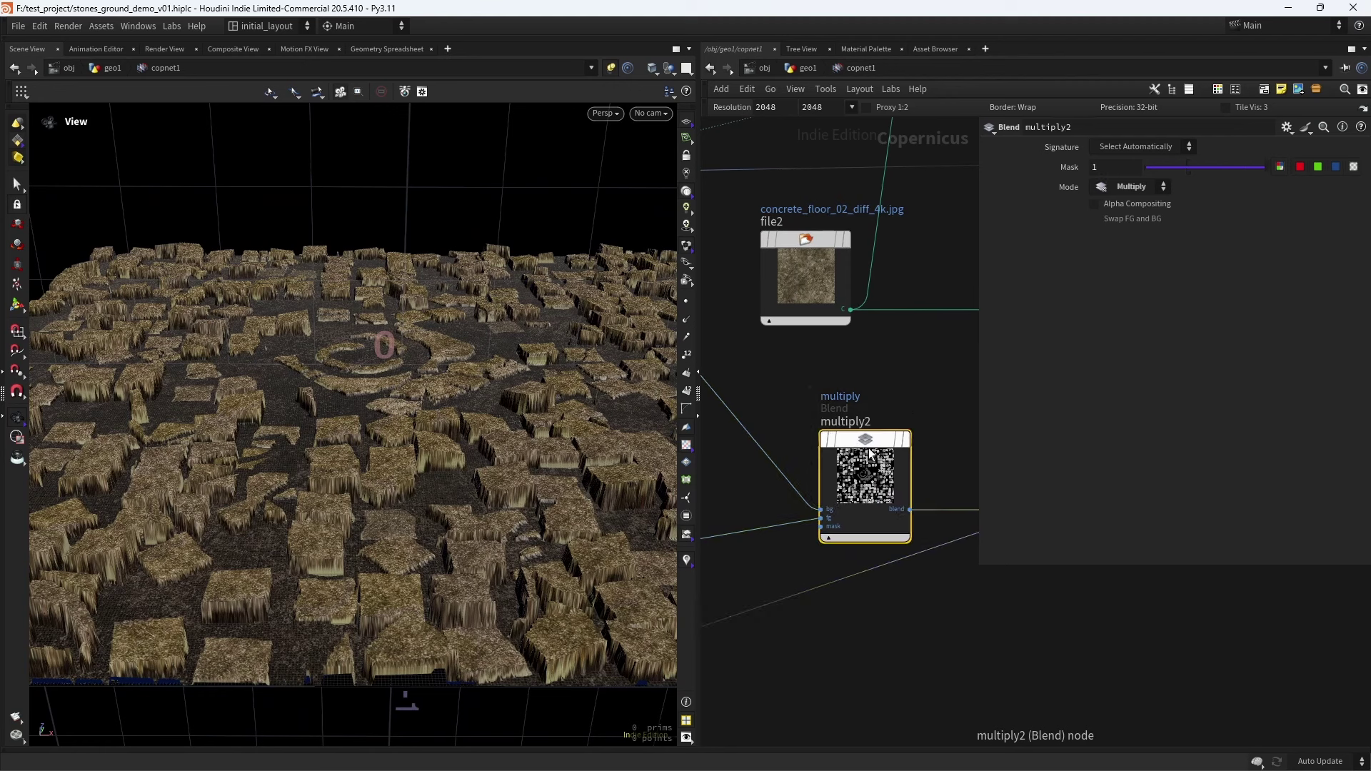
{"action": "scroll", "coordinate": [790, 385], "scroll_direction": "down", "scroll_amount": 5}
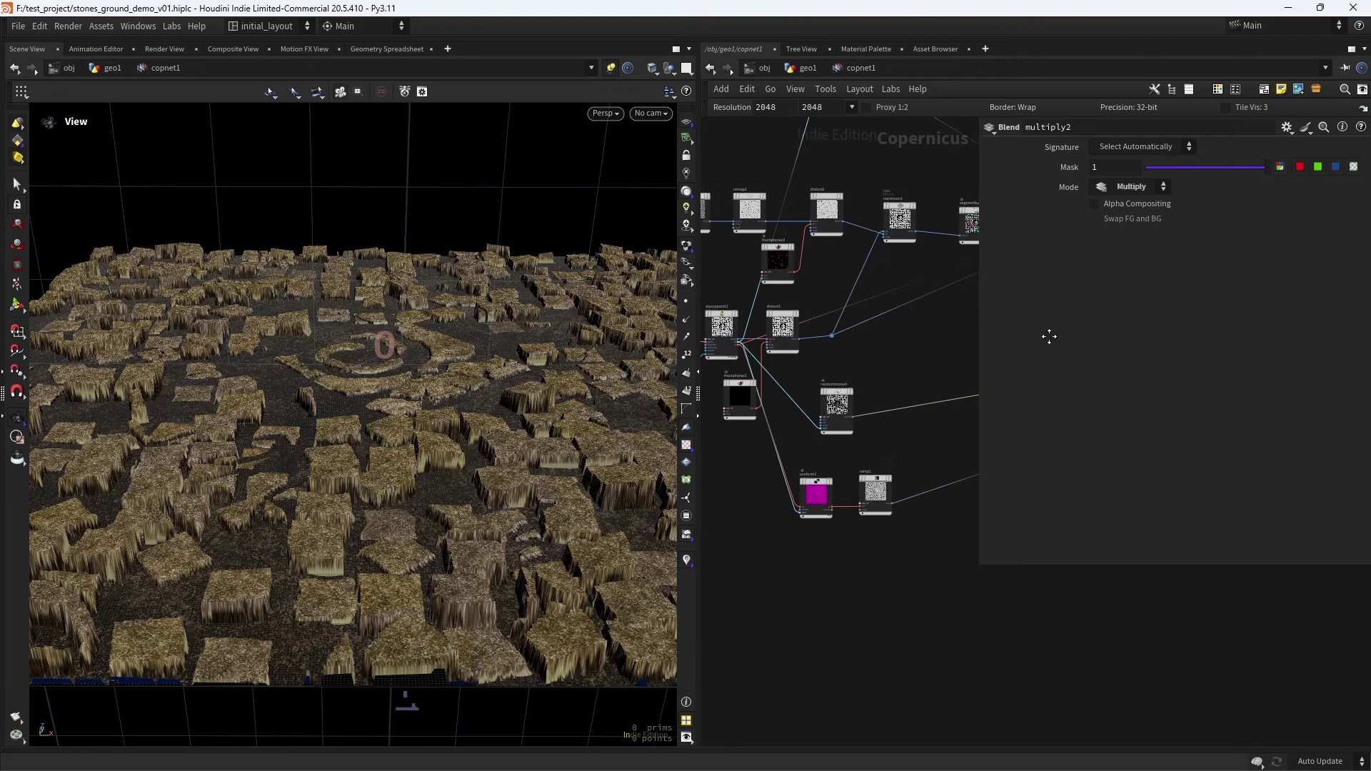
{"action": "scroll", "coordinate": [802, 446], "scroll_direction": "up", "scroll_amount": 5}
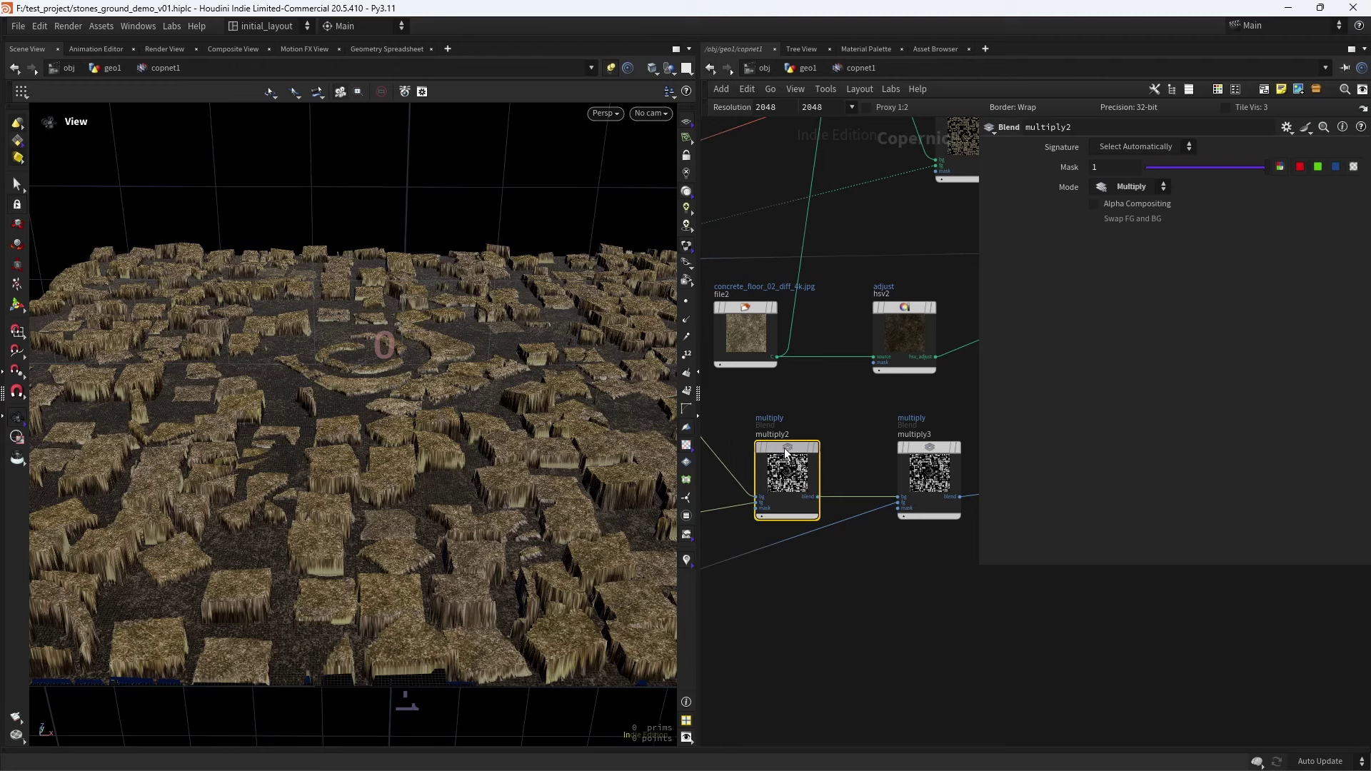
{"action": "left_click_drag", "start_coordinate": [786, 452], "coordinate": [785, 446]}
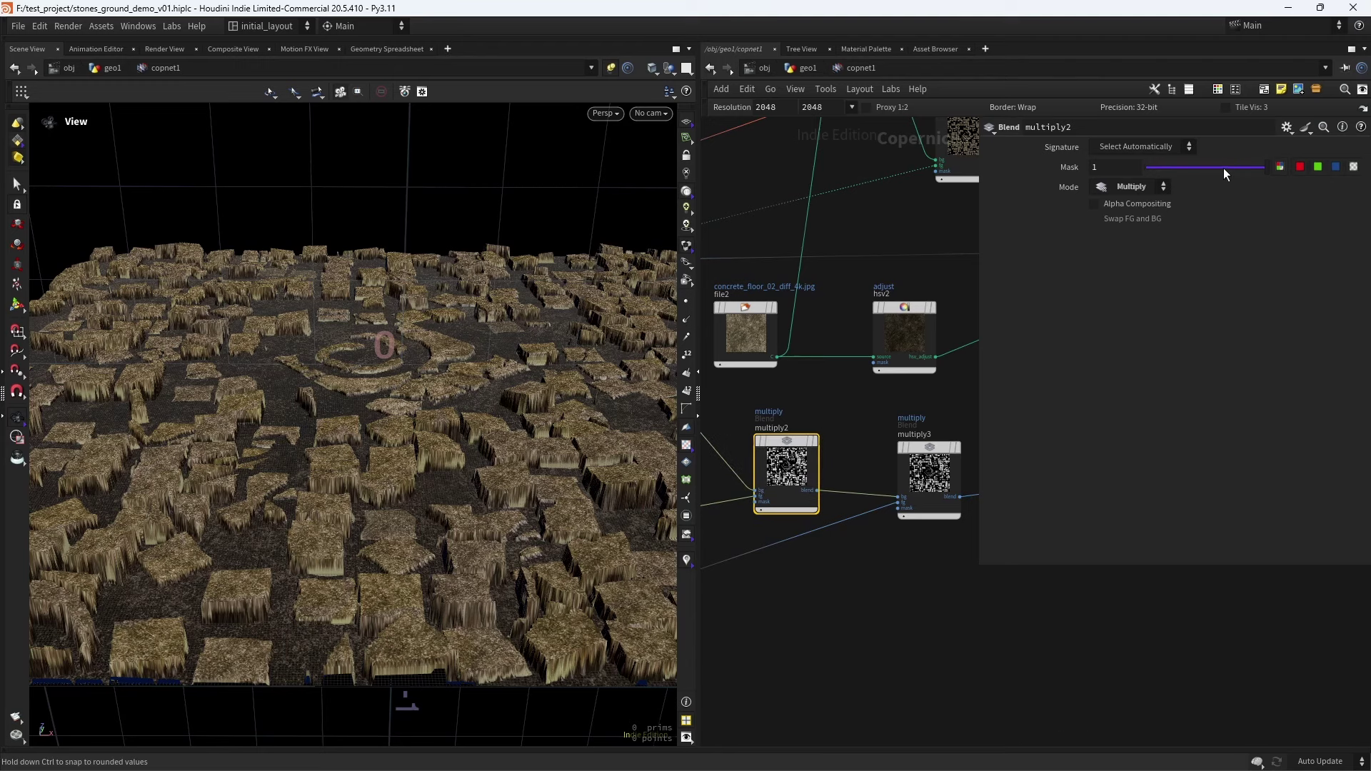
{"action": "mouse_move", "coordinate": [1224, 168]}
{"action": "left_mouse_down"}
{"action": "mouse_move", "coordinate": [1210, 169]}
{"action": "mouse_move", "coordinate": [1244, 167]}
{"action": "left_mouse_up"}
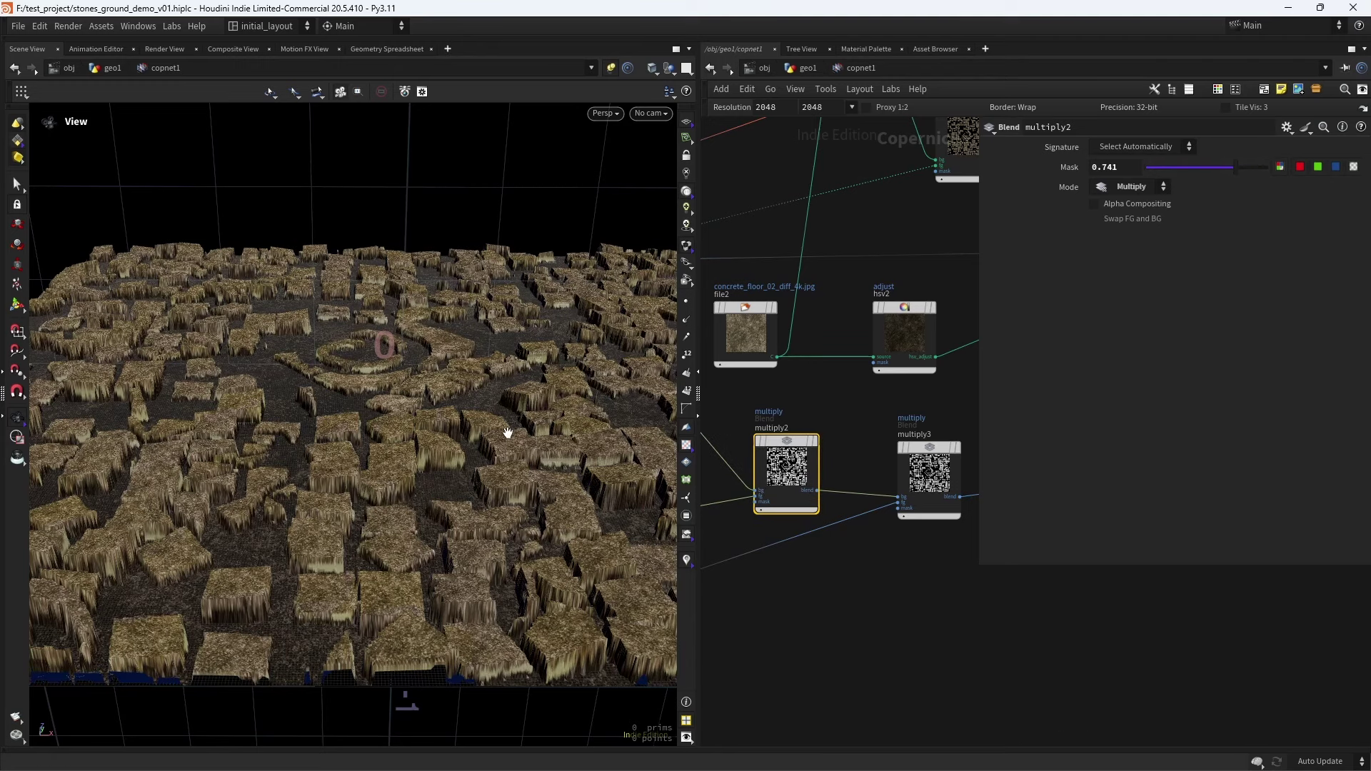
{"action": "left_click_drag", "start_coordinate": [506, 431], "coordinate": [447, 475], "text": "alt"}
{"action": "scroll", "coordinate": [454, 464], "scroll_direction": "up", "scroll_amount": 3}
{"action": "scroll", "coordinate": [454, 485], "scroll_direction": "down", "scroll_amount": 3}
{"action": "scroll", "coordinate": [457, 483], "scroll_direction": "up", "scroll_amount": 3}
{"action": "scroll", "coordinate": [447, 475], "scroll_direction": "down", "scroll_amount": 3}
Save stones_ground_demo_v01.hiplc and inspect the multiply and blend nodes
{"action": "key", "text": "ctrl+s"}
{"action": "scroll", "coordinate": [440, 450], "scroll_direction": "up", "scroll_amount": 2}
{"action": "scroll", "coordinate": [439, 449], "scroll_direction": "up", "scroll_amount": 3}
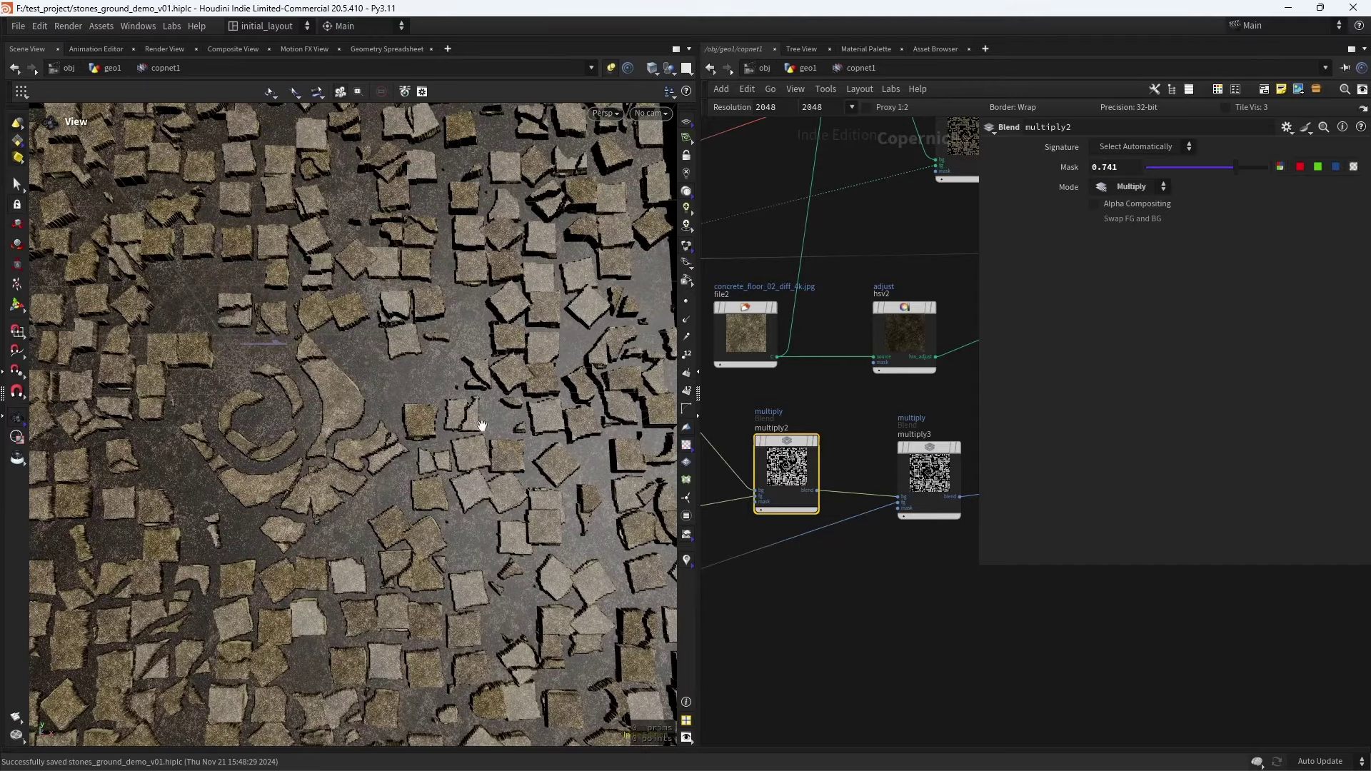
{"action": "scroll", "coordinate": [901, 650], "scroll_direction": "down", "scroll_amount": 6}
{"action": "scroll", "coordinate": [807, 600], "scroll_direction": "up", "scroll_amount": 4}
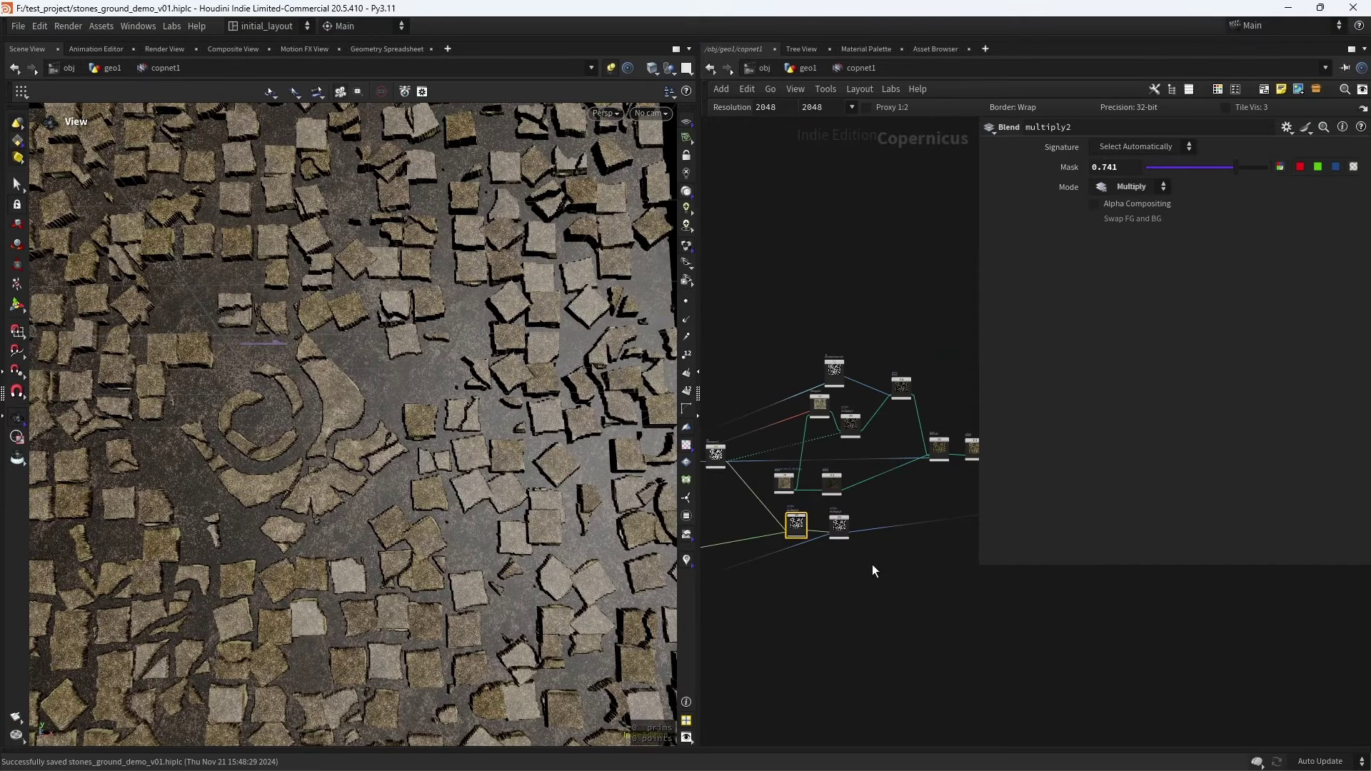
{"action": "middle_click_drag", "start_coordinate": [872, 564], "coordinate": [786, 611]}
{"action": "scroll", "coordinate": [479, 436], "scroll_direction": "up", "scroll_amount": 5}
{"action": "scroll", "coordinate": [443, 441], "scroll_direction": "up", "scroll_amount": 2}
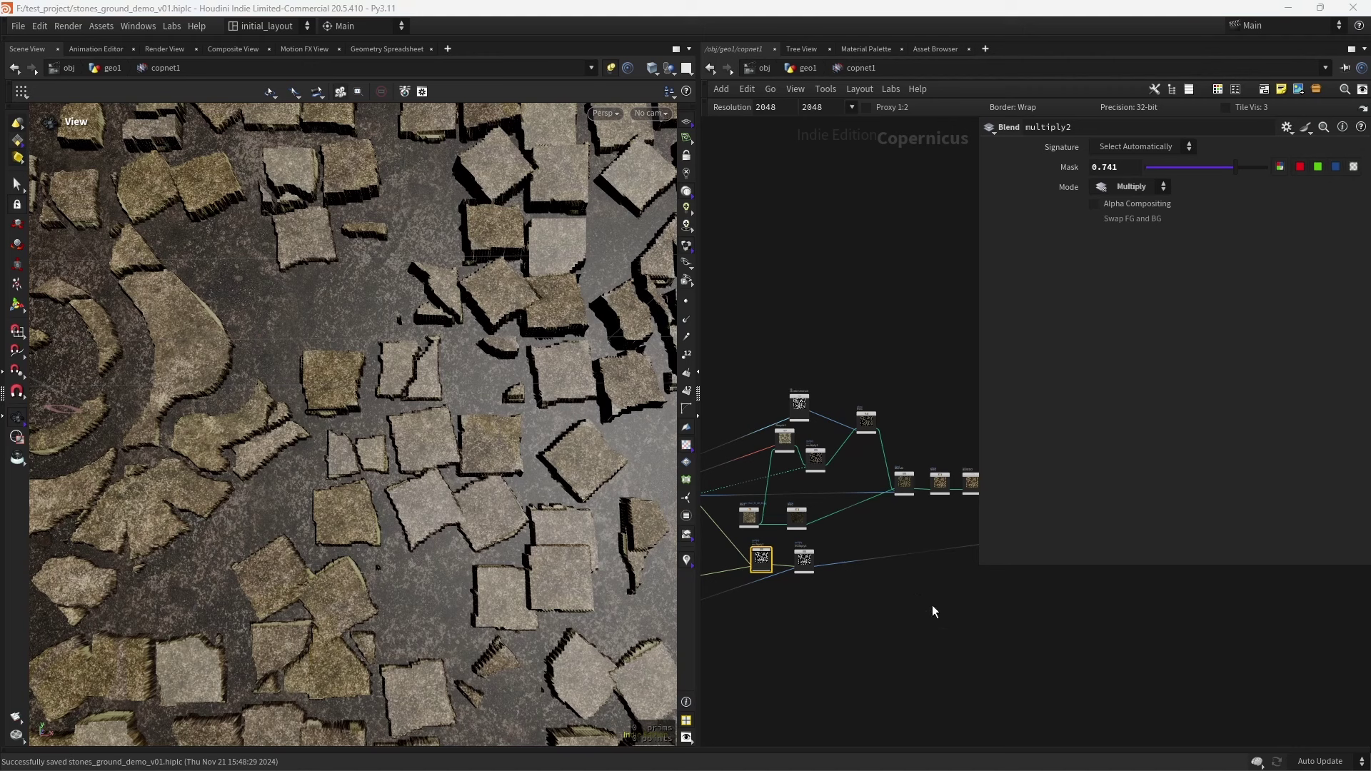
{"action": "middle_click_drag", "start_coordinate": [934, 612], "coordinate": [812, 555]}
{"action": "scroll", "coordinate": [813, 555], "scroll_direction": "up", "scroll_amount": 4}
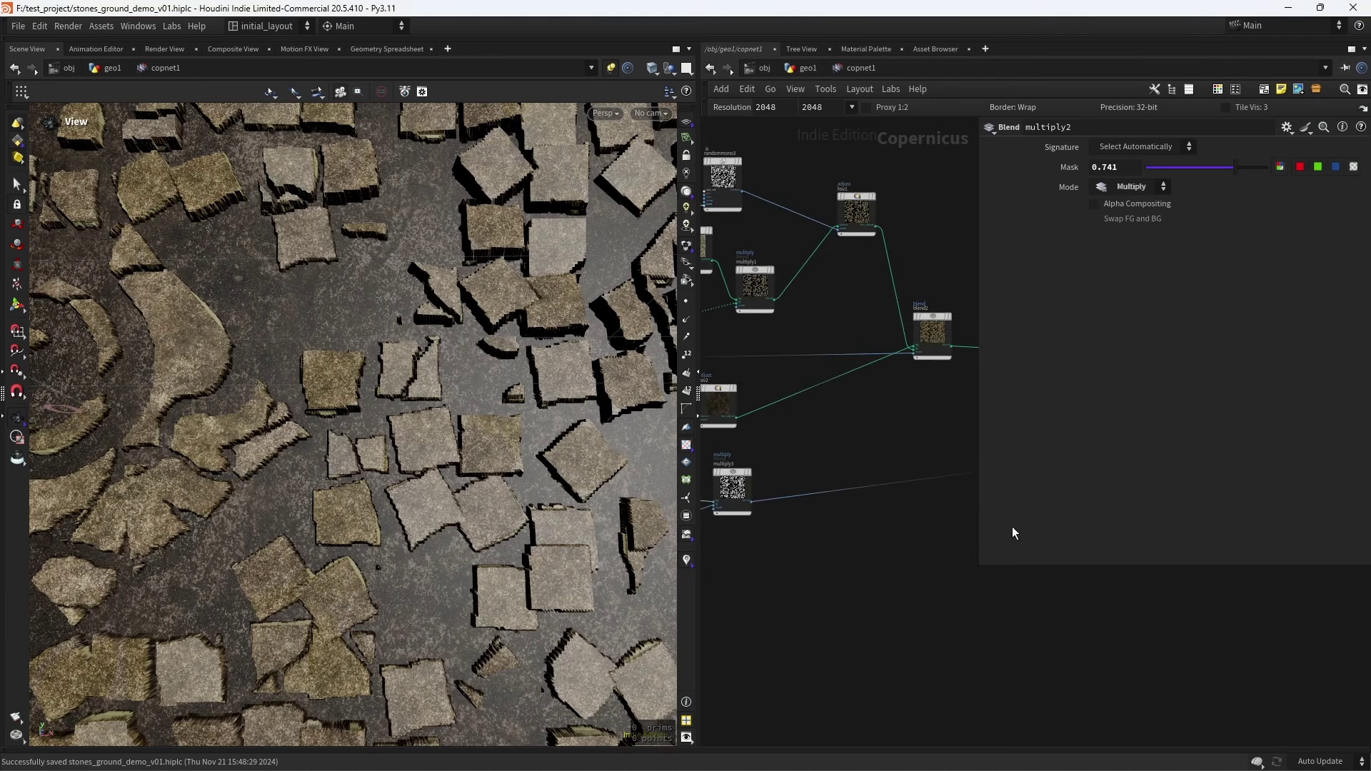
Add a displayed Fractal Noise with slightly smaller elements and roughness 0.482
{"action": "key", "text": "Tab"}
{"action": "type", "text": "fractal"}
{"action": "key", "text": "Return"}
{"action": "left_click", "coordinate": [795, 583]}
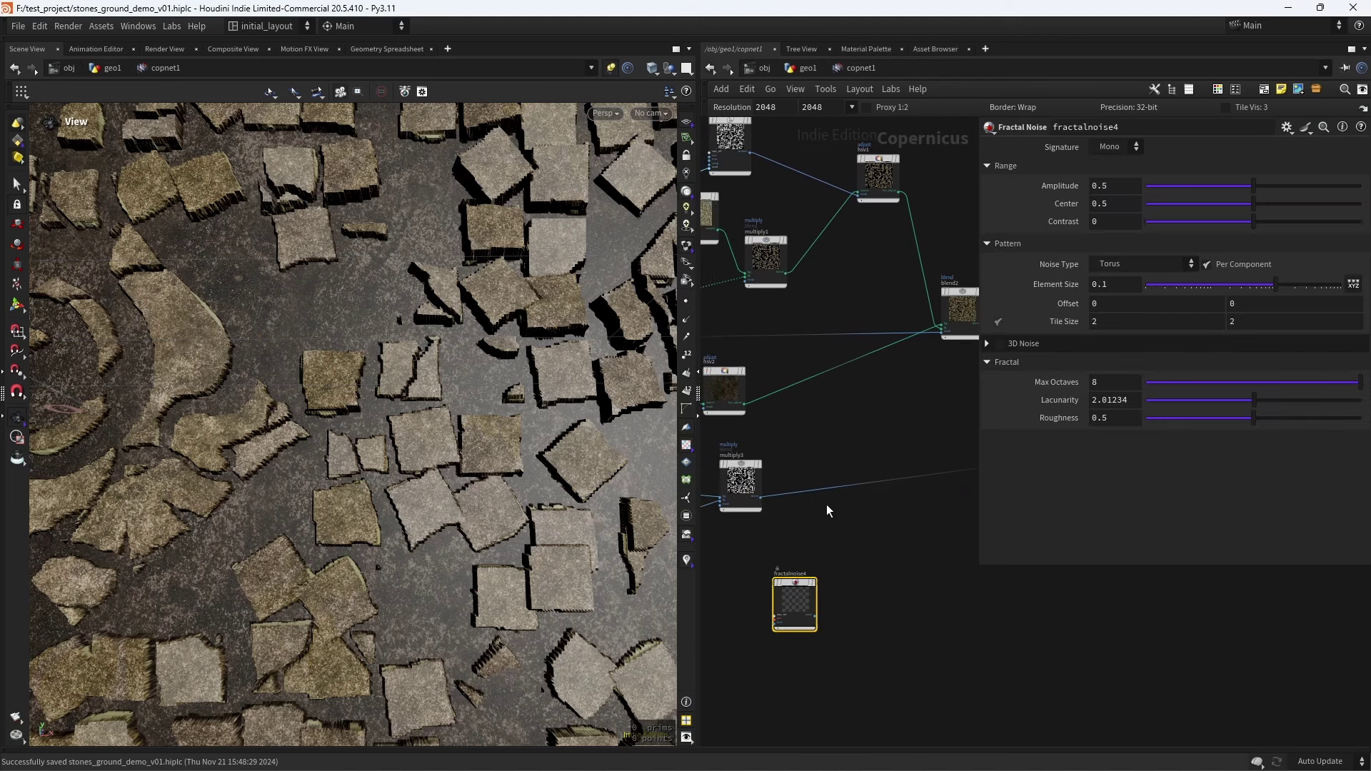
{"action": "left_click", "coordinate": [813, 584]}
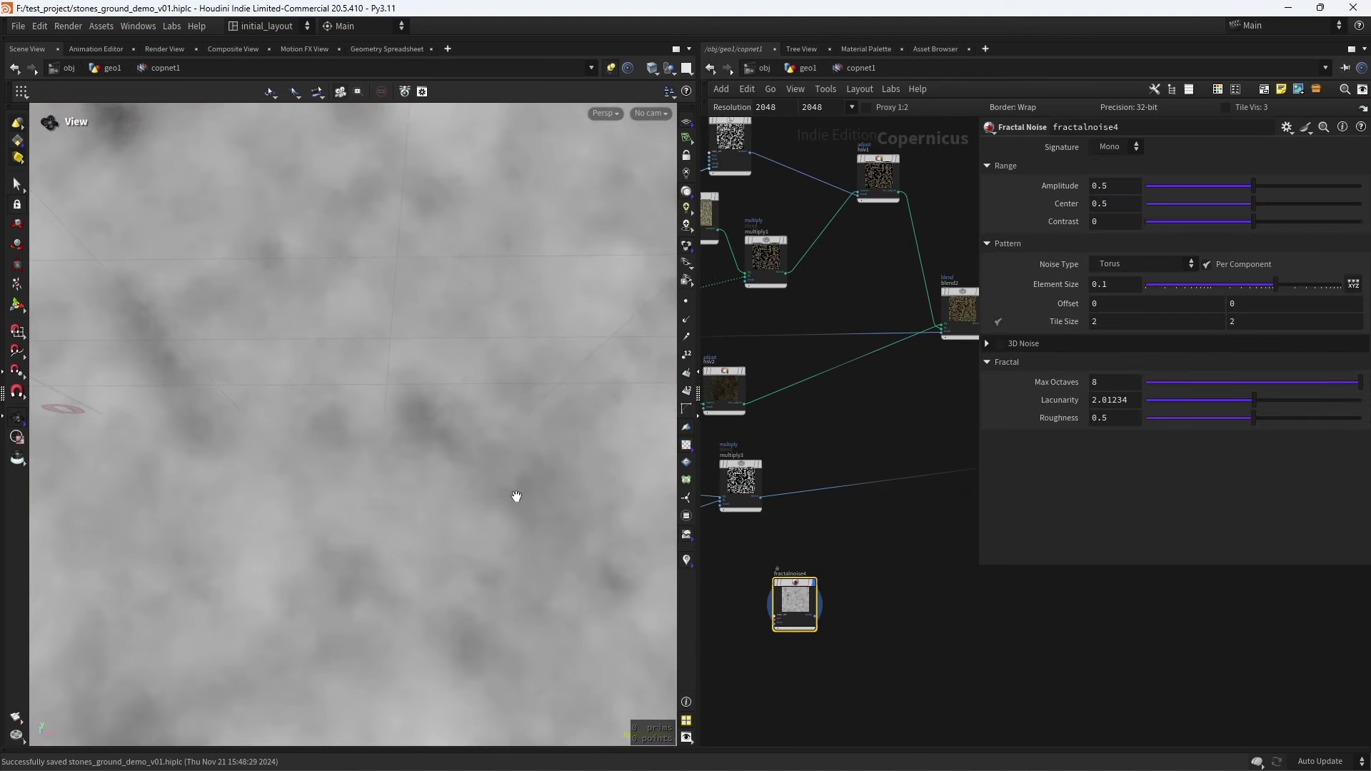
{"action": "left_click_drag", "start_coordinate": [516, 497], "coordinate": [425, 453]}
{"action": "scroll", "coordinate": [449, 455], "scroll_direction": "down", "scroll_amount": 5}
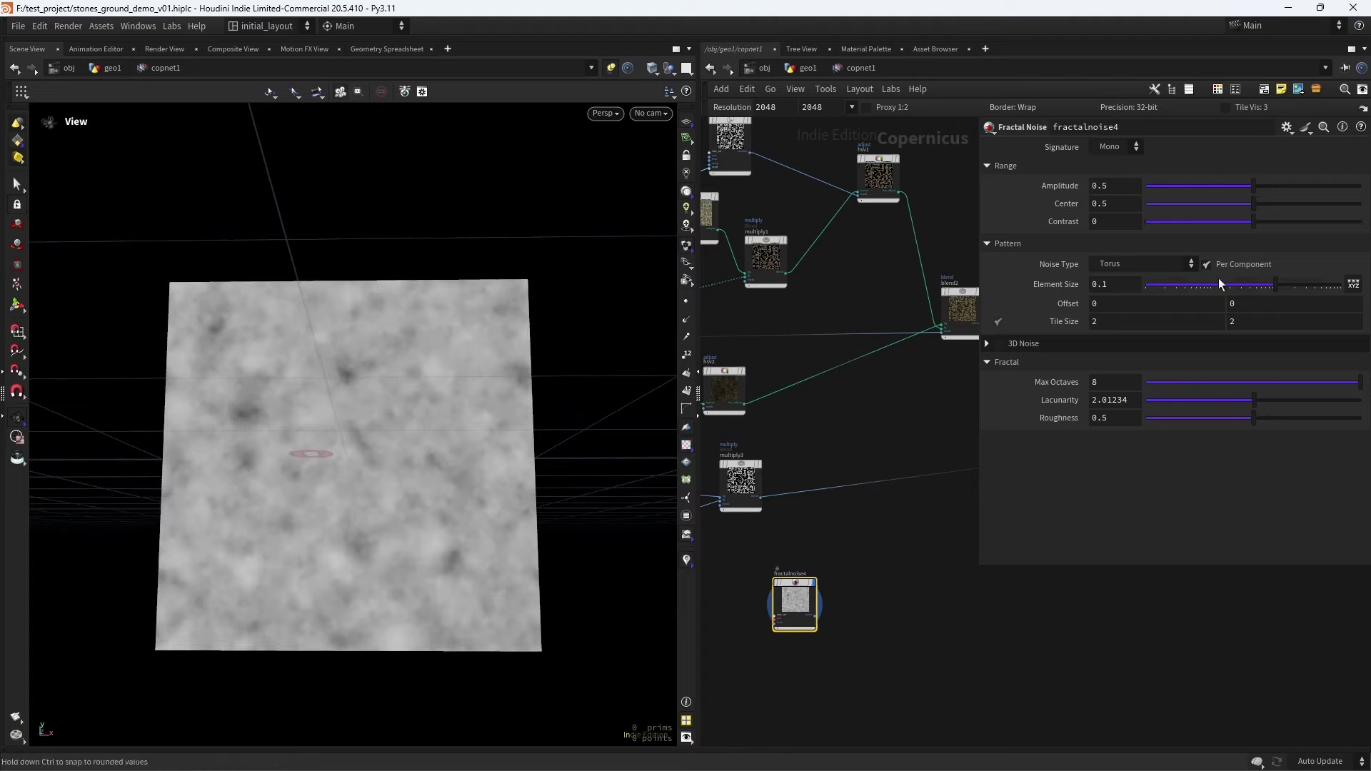
{"action": "left_click_drag", "start_coordinate": [1274, 287], "coordinate": [1270, 286]}
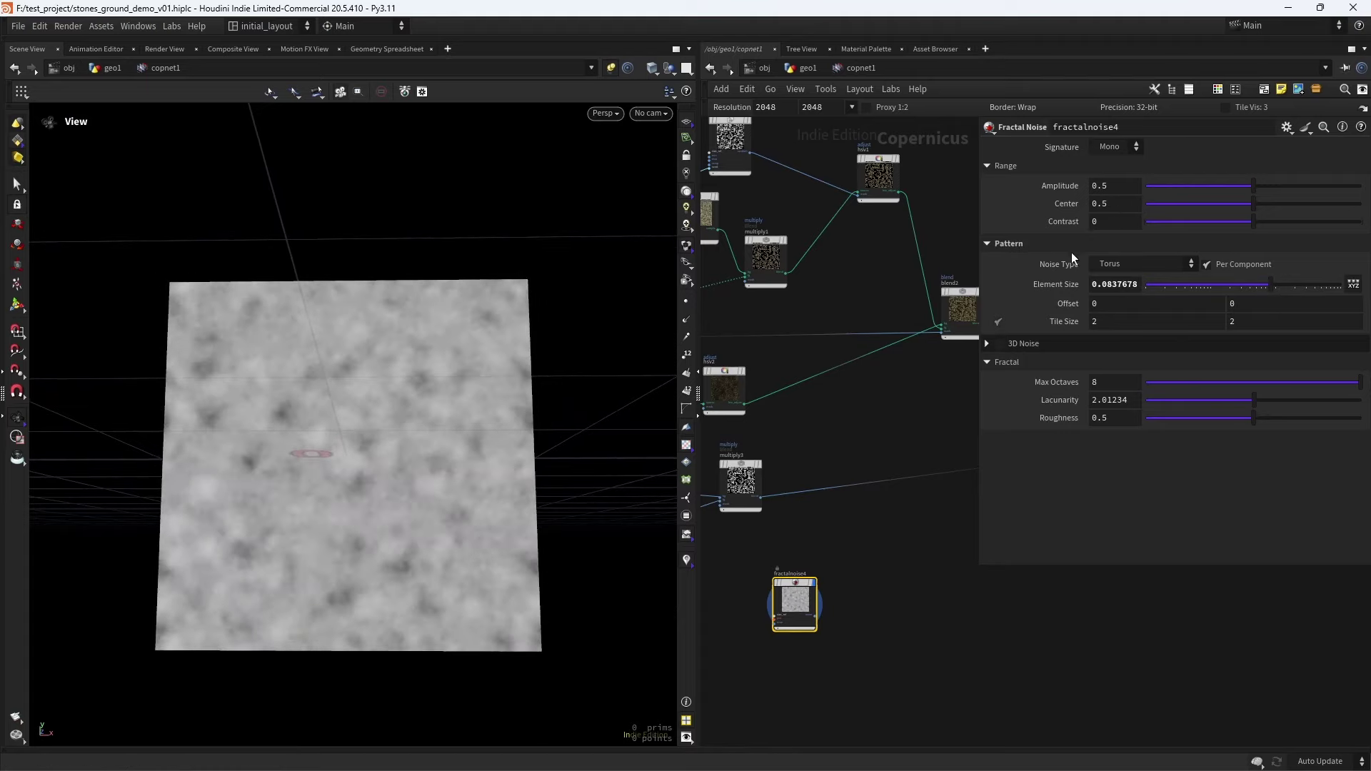
{"action": "left_click_drag", "start_coordinate": [1250, 417], "coordinate": [1245, 427]}
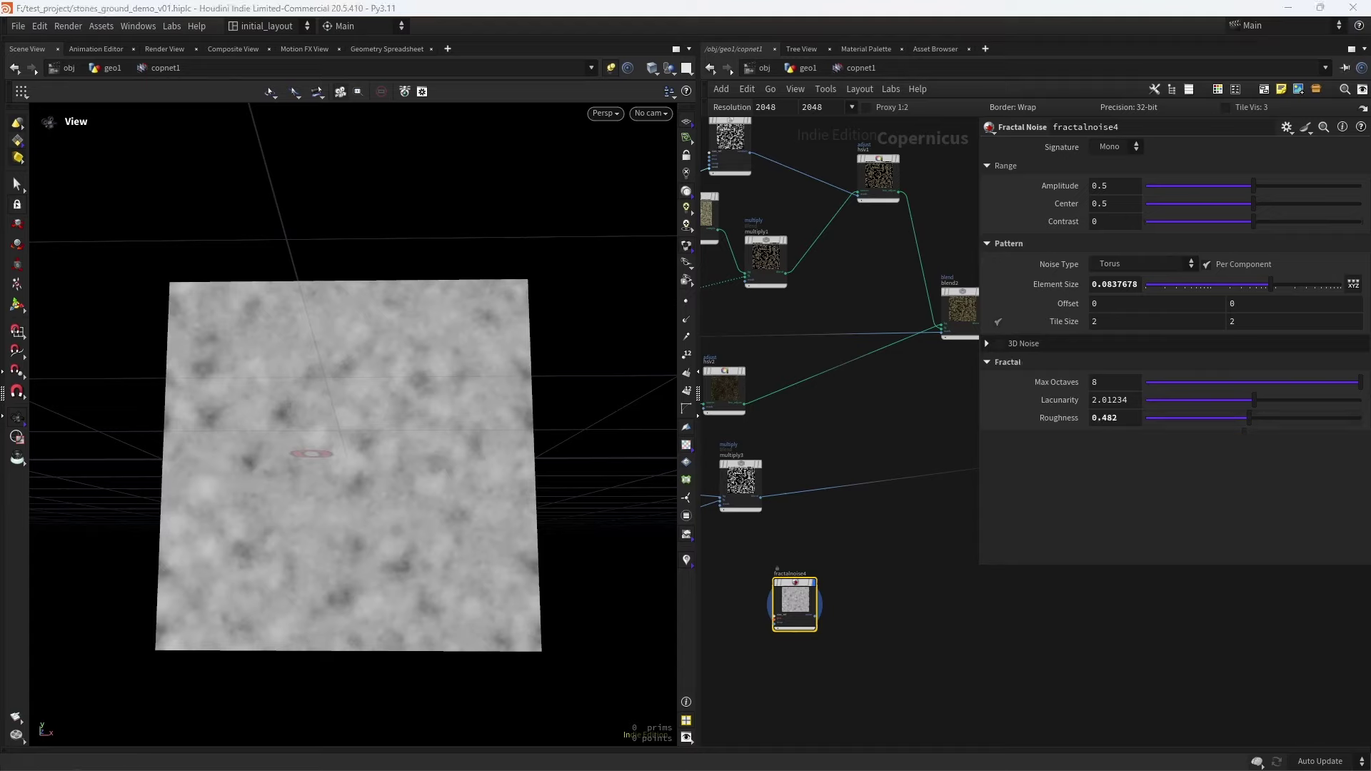
Insert multiply4 on the multiply3 wire, masked by the fractal noise at 0.859
{"action": "key", "text": "Tab"}
{"action": "type", "text": "mult"}
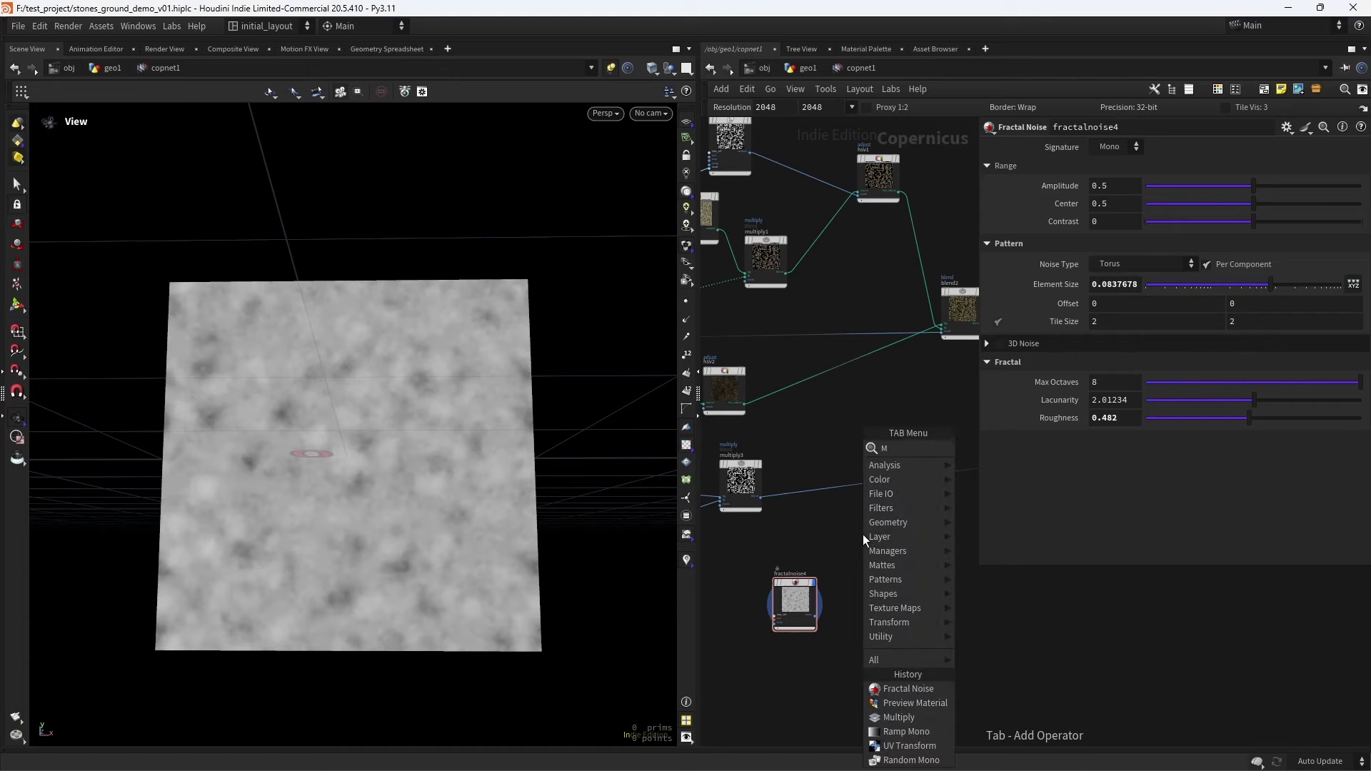
{"action": "key", "text": "Return"}
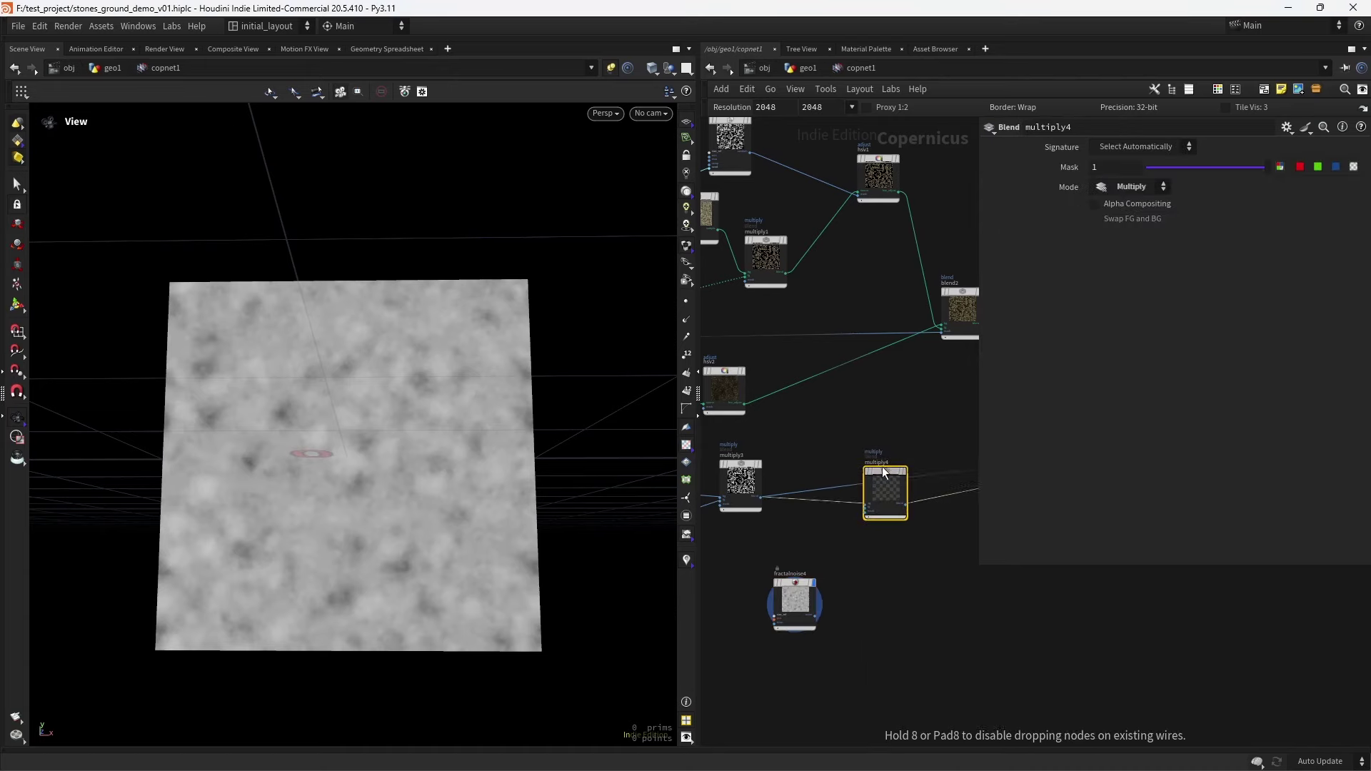
{"action": "left_click", "coordinate": [886, 472]}
{"action": "scroll", "coordinate": [847, 565], "scroll_direction": "up", "scroll_amount": 2}
{"action": "left_click", "coordinate": [809, 659]}
{"action": "left_click", "coordinate": [886, 496]}
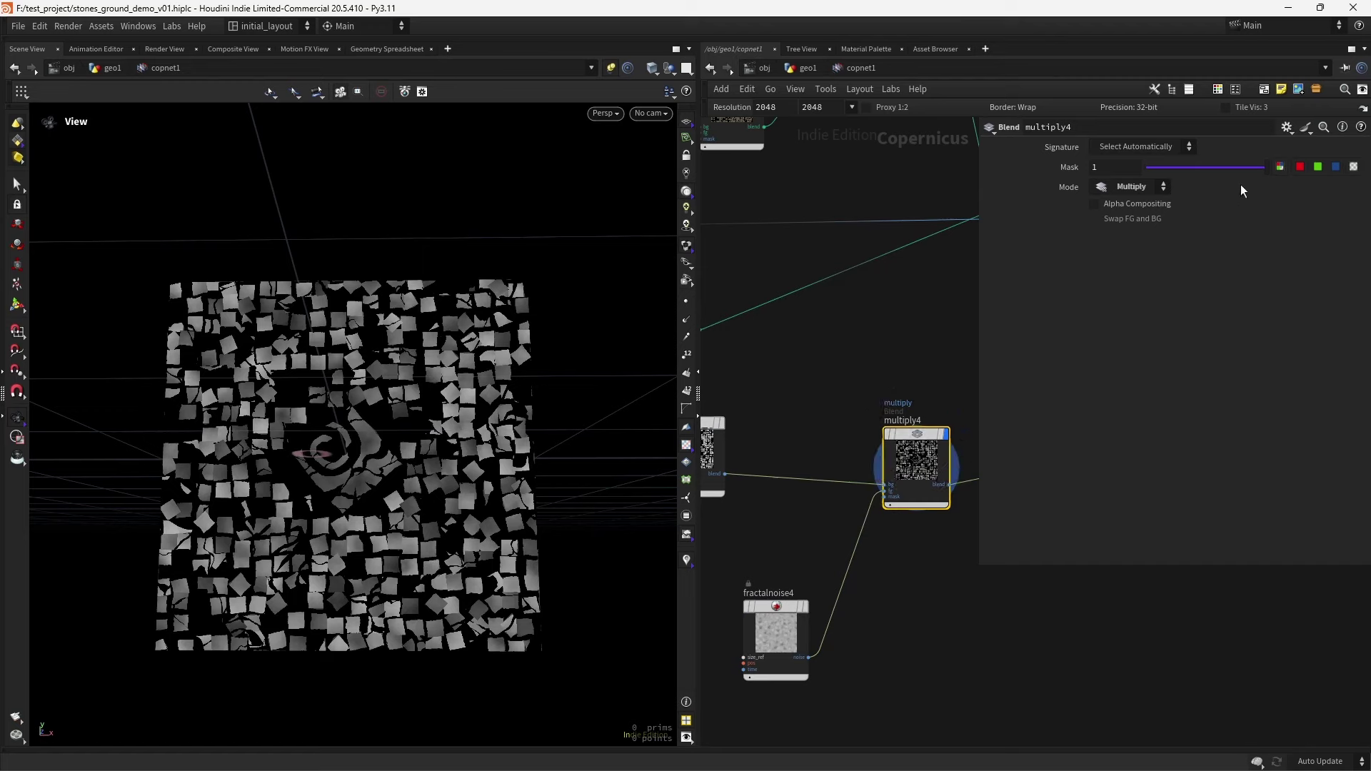
{"action": "left_click_drag", "start_coordinate": [1263, 167], "coordinate": [1251, 174]}
Place a second fractal noise node beside multiply3 and fractalnoise4
{"action": "middle_click_drag", "start_coordinate": [905, 627], "coordinate": [789, 609]}
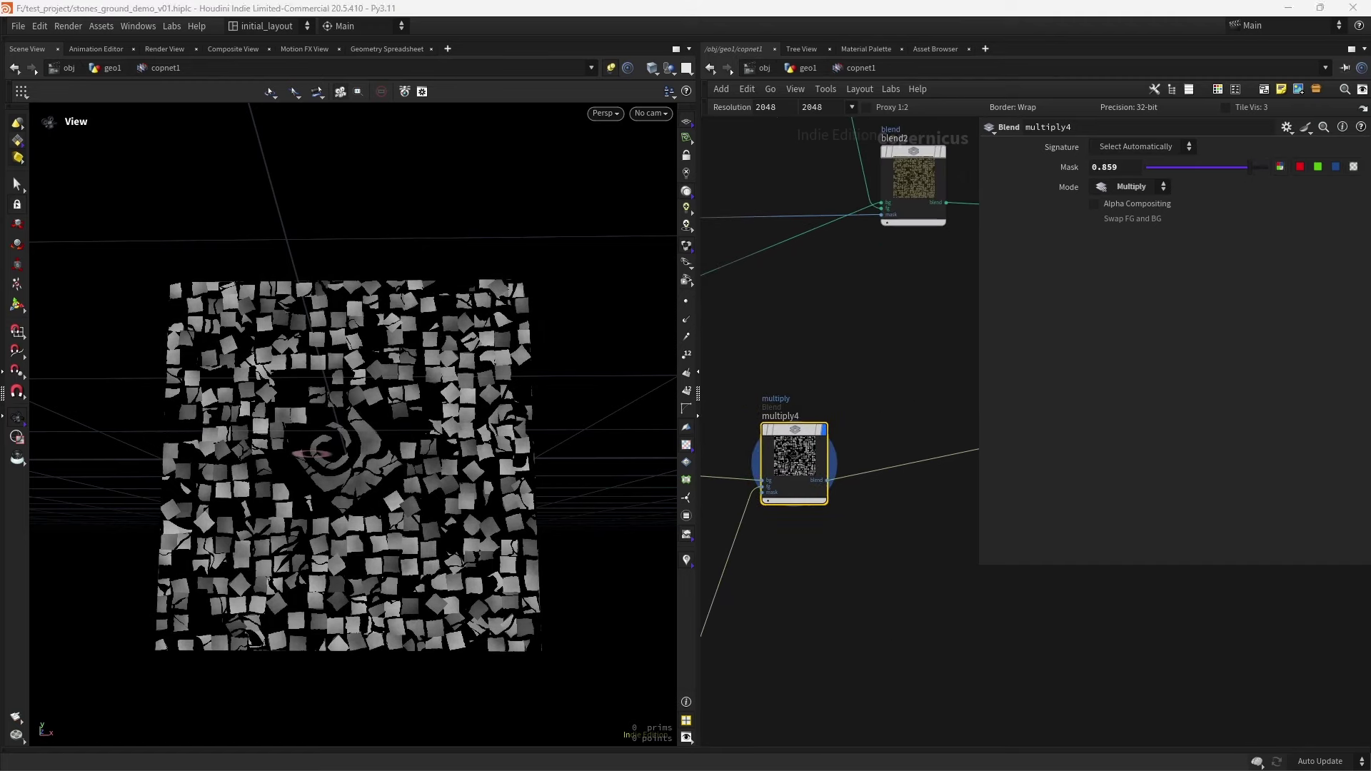
{"action": "middle_click_drag", "start_coordinate": [781, 580], "coordinate": [857, 425]}
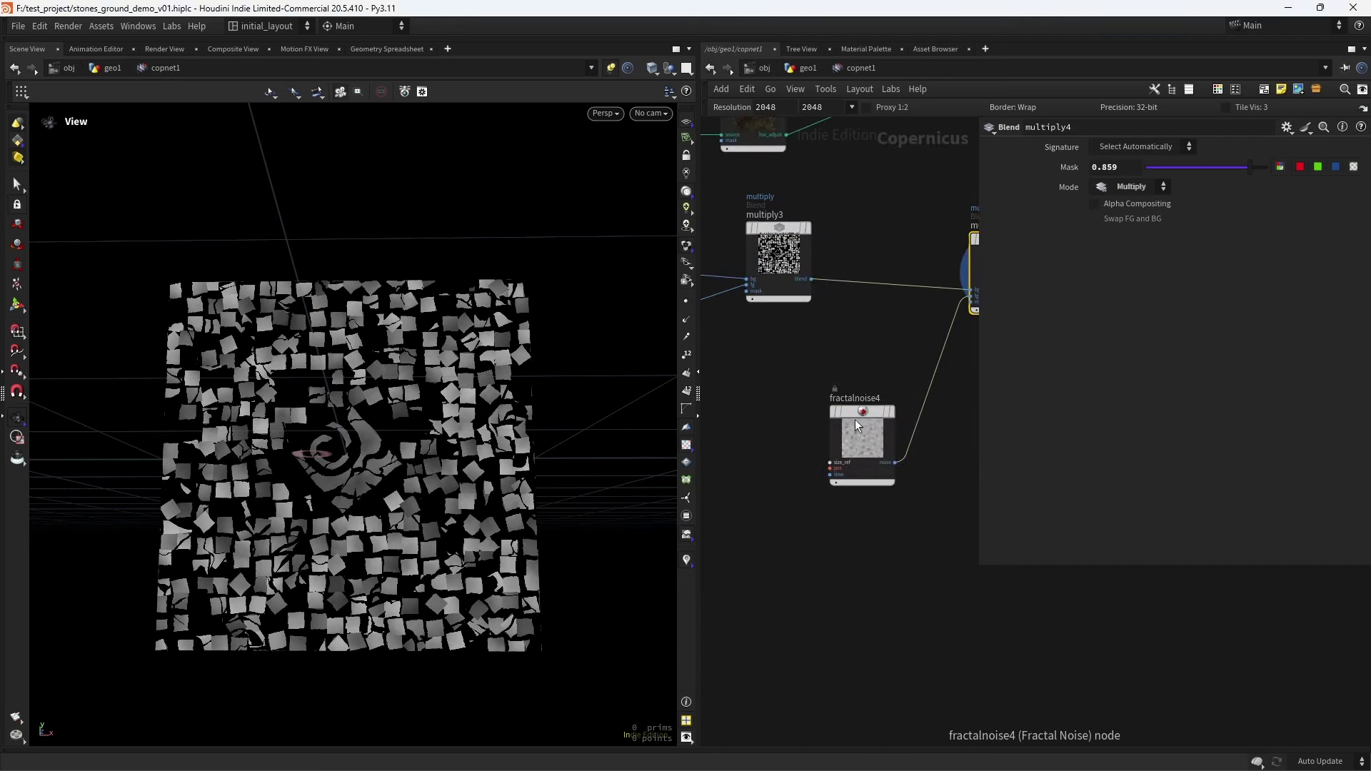
{"action": "left_click", "coordinate": [888, 550]}
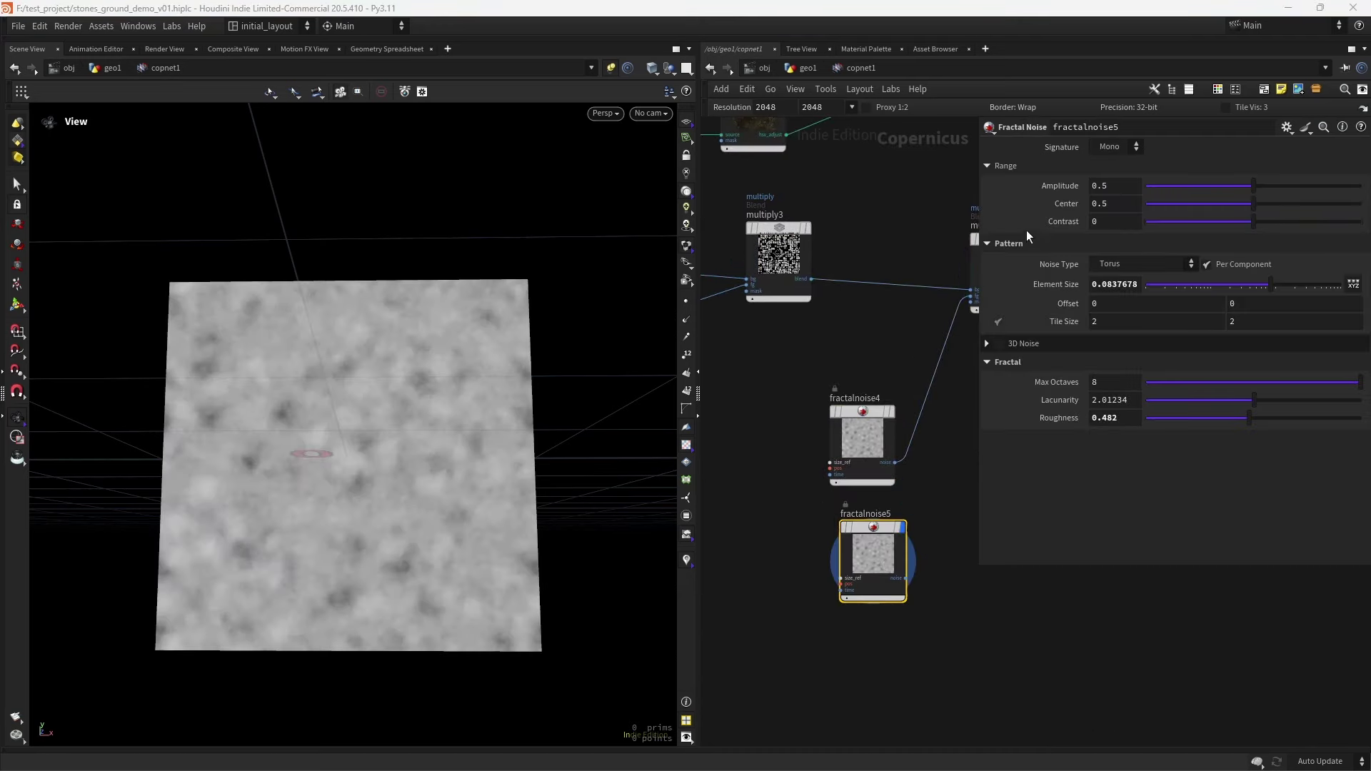
Make fractalnoise5 a fine Perlin noise with Element Size about 0.038
{"action": "left_click", "coordinate": [1246, 284]}
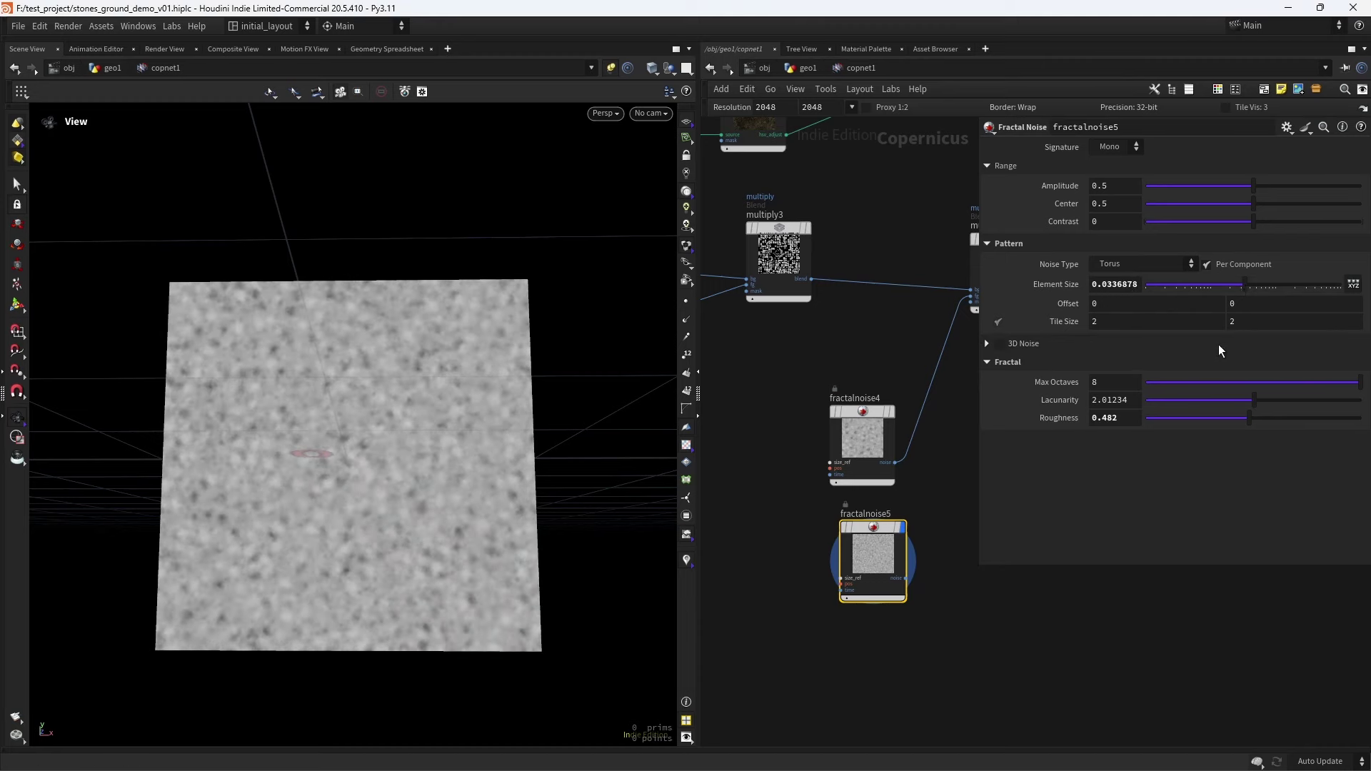
{"action": "left_click", "coordinate": [1152, 270]}
{"action": "left_click", "coordinate": [1152, 297]}
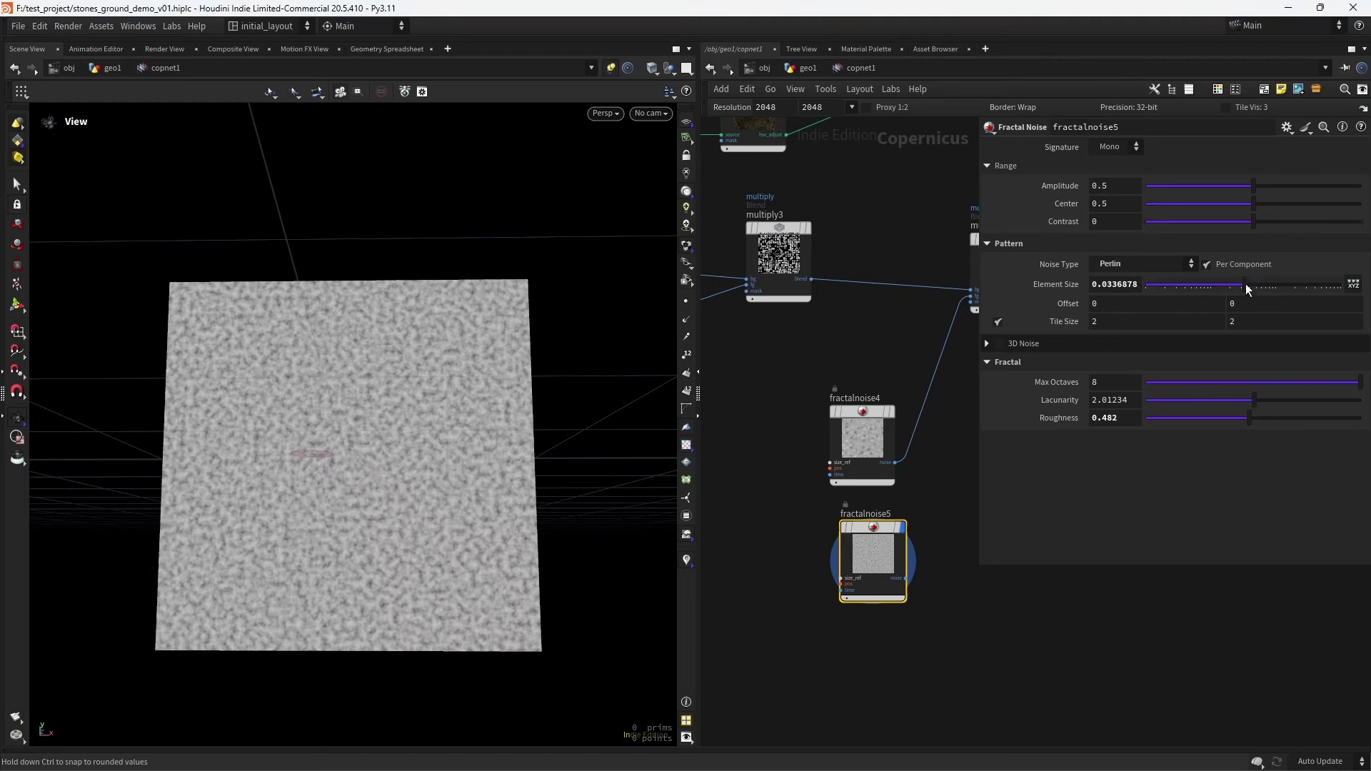
{"action": "left_click_drag", "start_coordinate": [1248, 287], "coordinate": [1250, 288]}
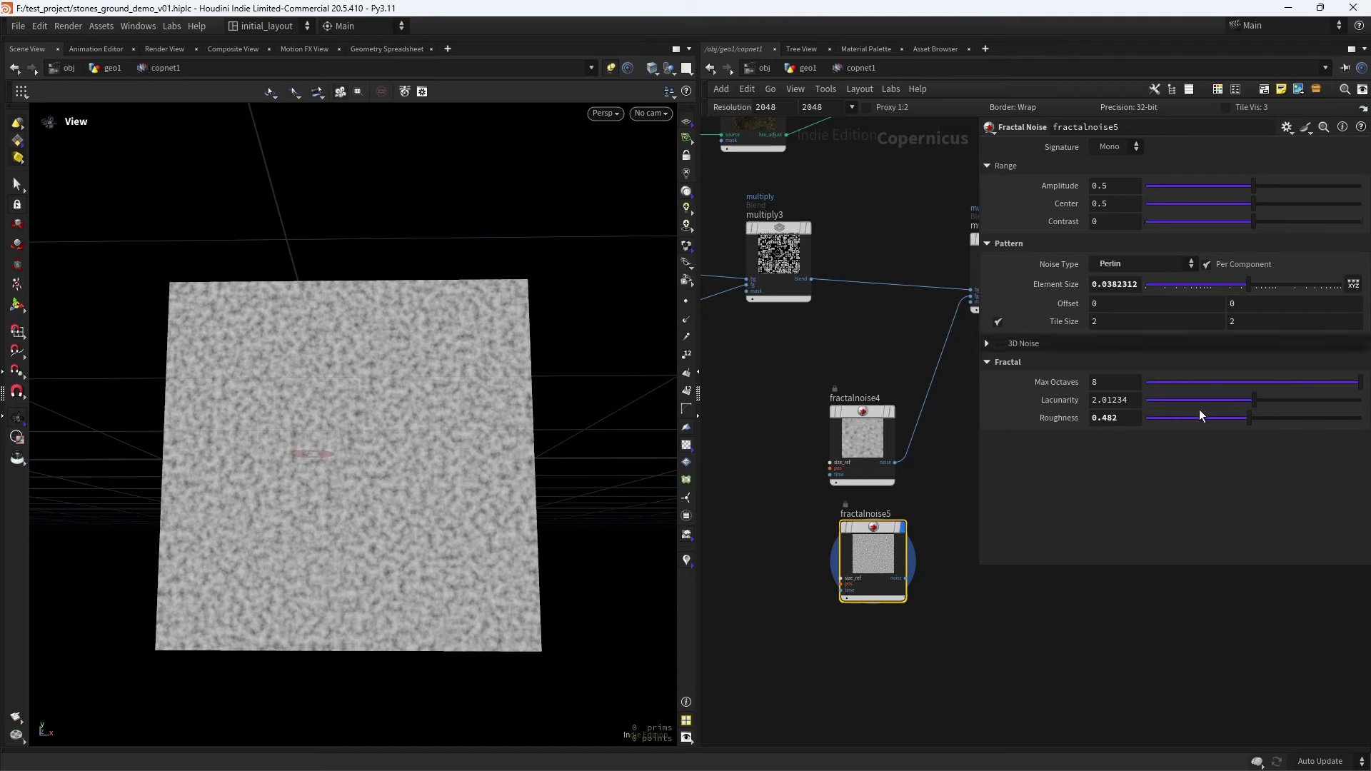
{"action": "middle_click_drag", "start_coordinate": [969, 644], "coordinate": [858, 638]}
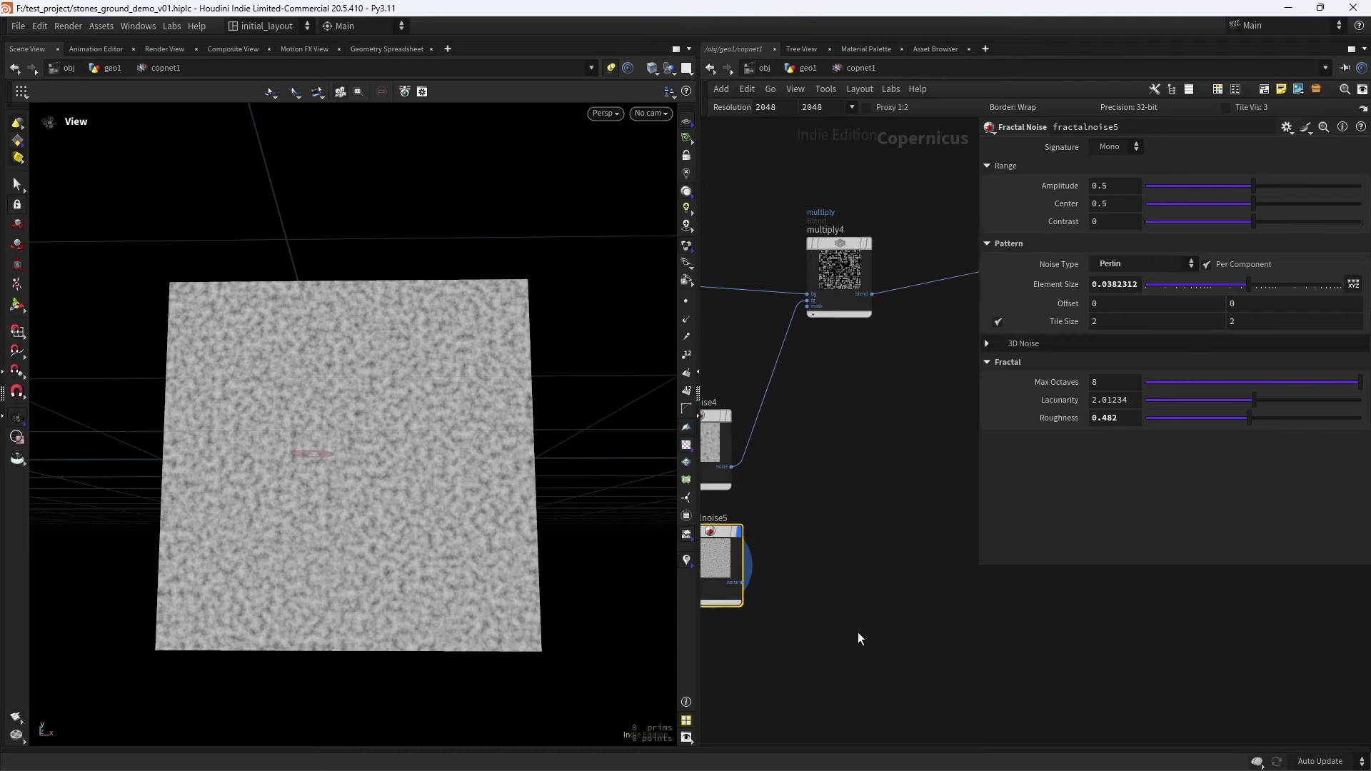
Add a remap2 node fed by fractalnoise5
{"action": "key", "text": "Tab"}
{"action": "type", "text": "remap"}
{"action": "key", "text": "Return"}
{"action": "left_click", "coordinate": [819, 520]}
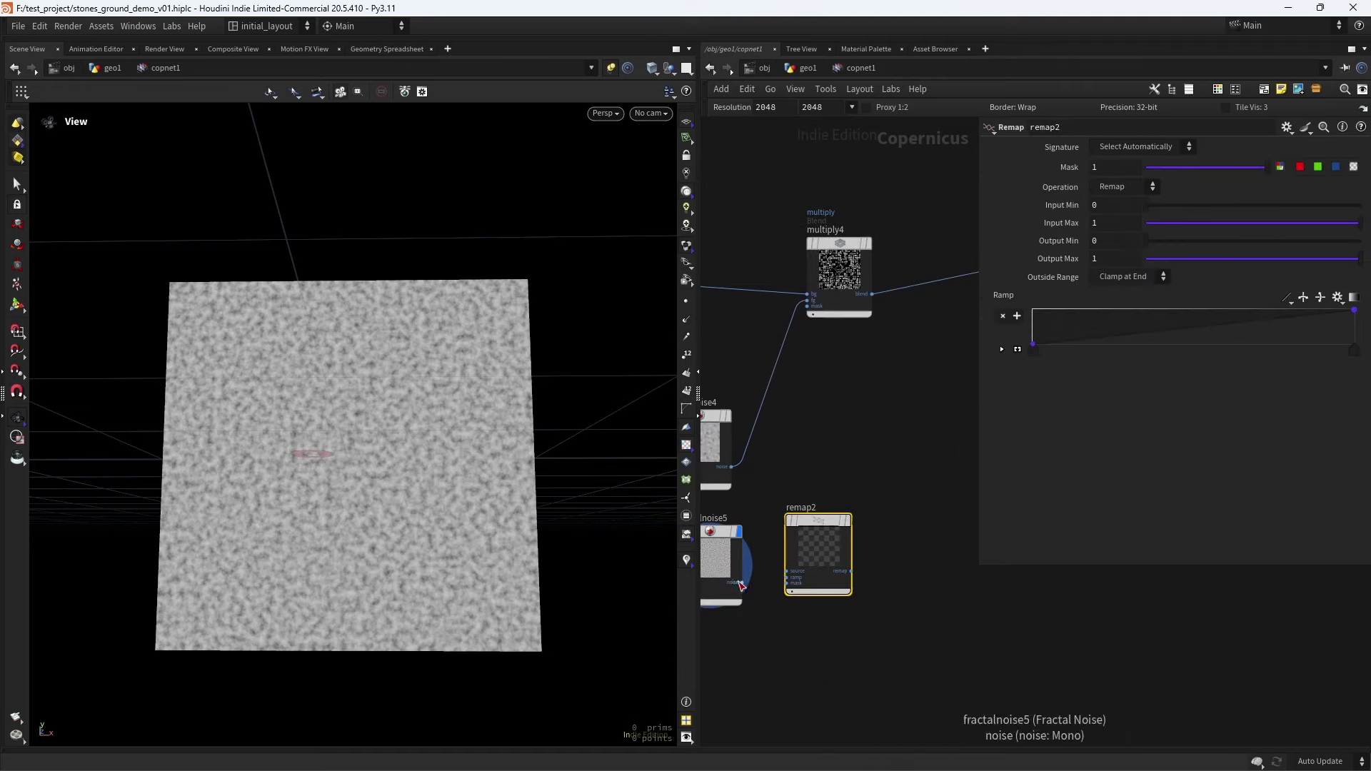
{"action": "left_click", "coordinate": [789, 571]}
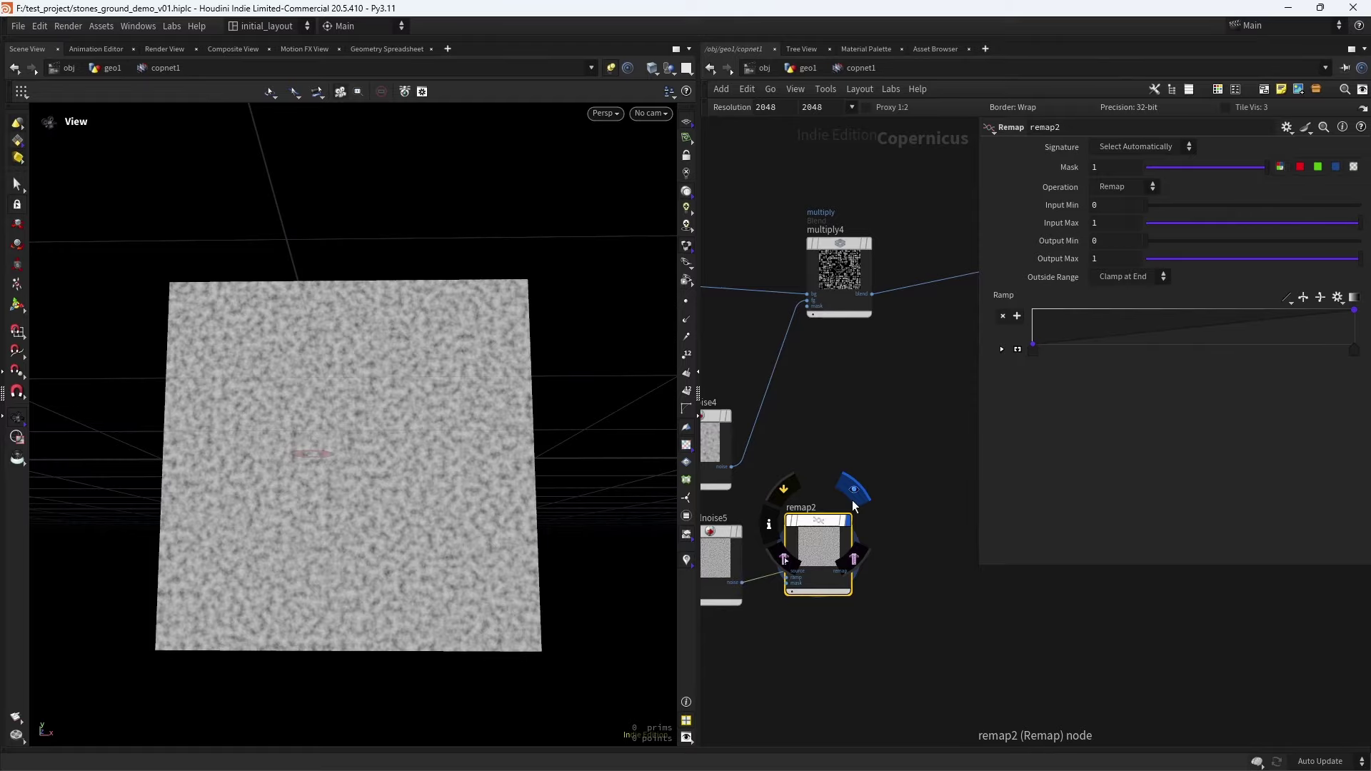
Display previewmaterial1 and orbit to an oblique view of the displaced stones
{"action": "middle_click_drag", "start_coordinate": [932, 331], "coordinate": [812, 563]}
{"action": "left_click", "coordinate": [924, 331]}
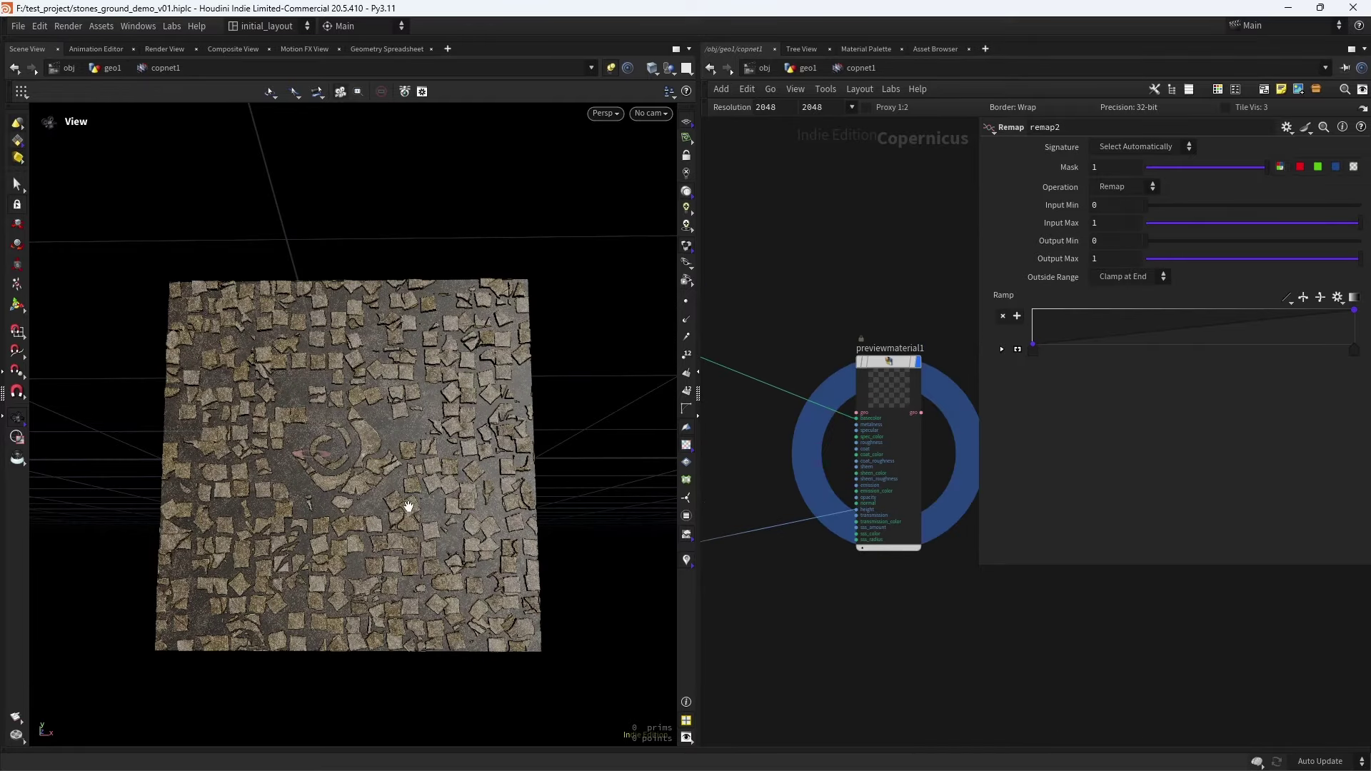
{"action": "scroll", "coordinate": [404, 500], "scroll_direction": "up", "scroll_amount": 5}
{"action": "mouse_move", "coordinate": [407, 499]}
{"action": "left_mouse_down", "text": "alt"}
{"action": "mouse_move", "coordinate": [480, 499]}
{"action": "mouse_move", "coordinate": [517, 431]}
{"action": "mouse_move", "coordinate": [457, 457]}
{"action": "mouse_move", "coordinate": [239, 474]}
{"action": "mouse_move", "coordinate": [413, 450]}
{"action": "mouse_move", "coordinate": [411, 544]}
{"action": "mouse_move", "coordinate": [392, 505]}
{"action": "left_mouse_up", "text": "alt"}
{"action": "middle_click_drag", "start_coordinate": [714, 525], "coordinate": [966, 461]}
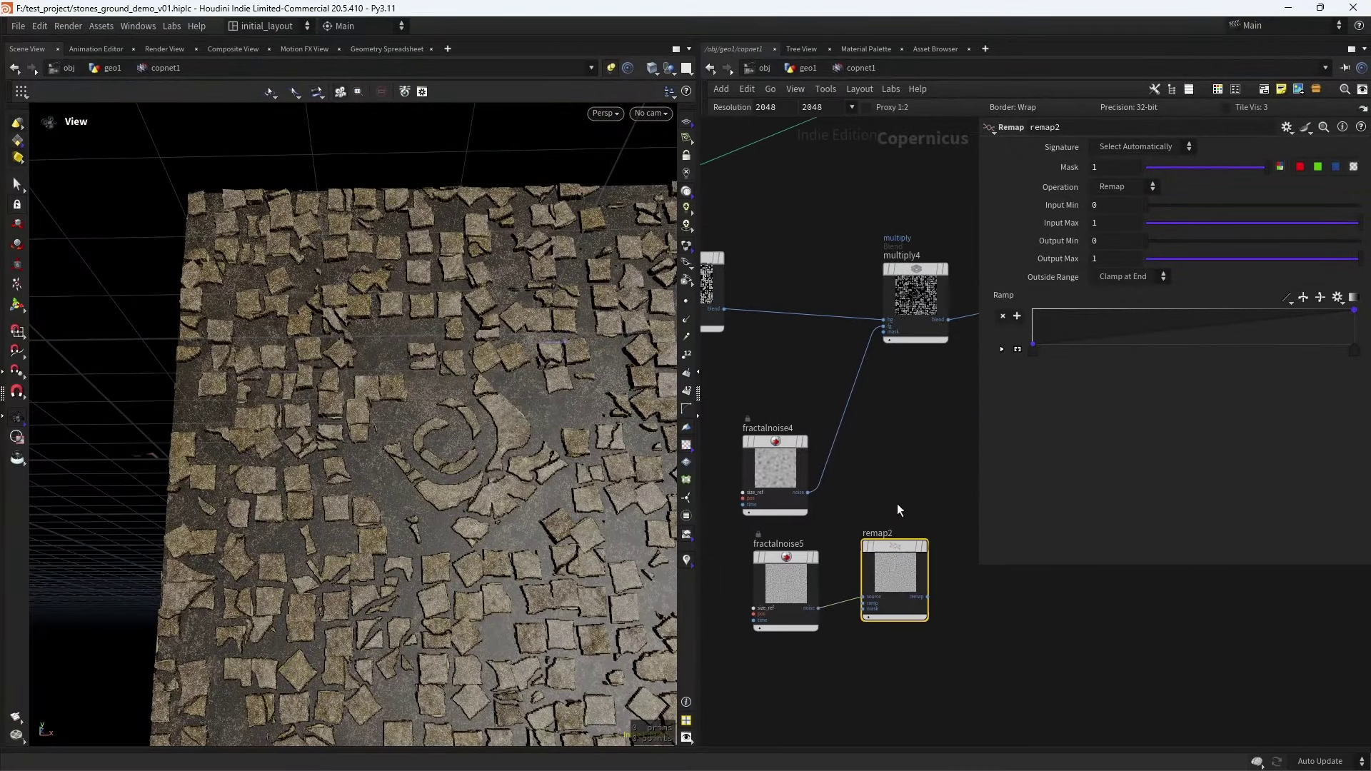
Display remap2 and set its Output Max to 0.15
{"action": "left_click", "coordinate": [924, 546]}
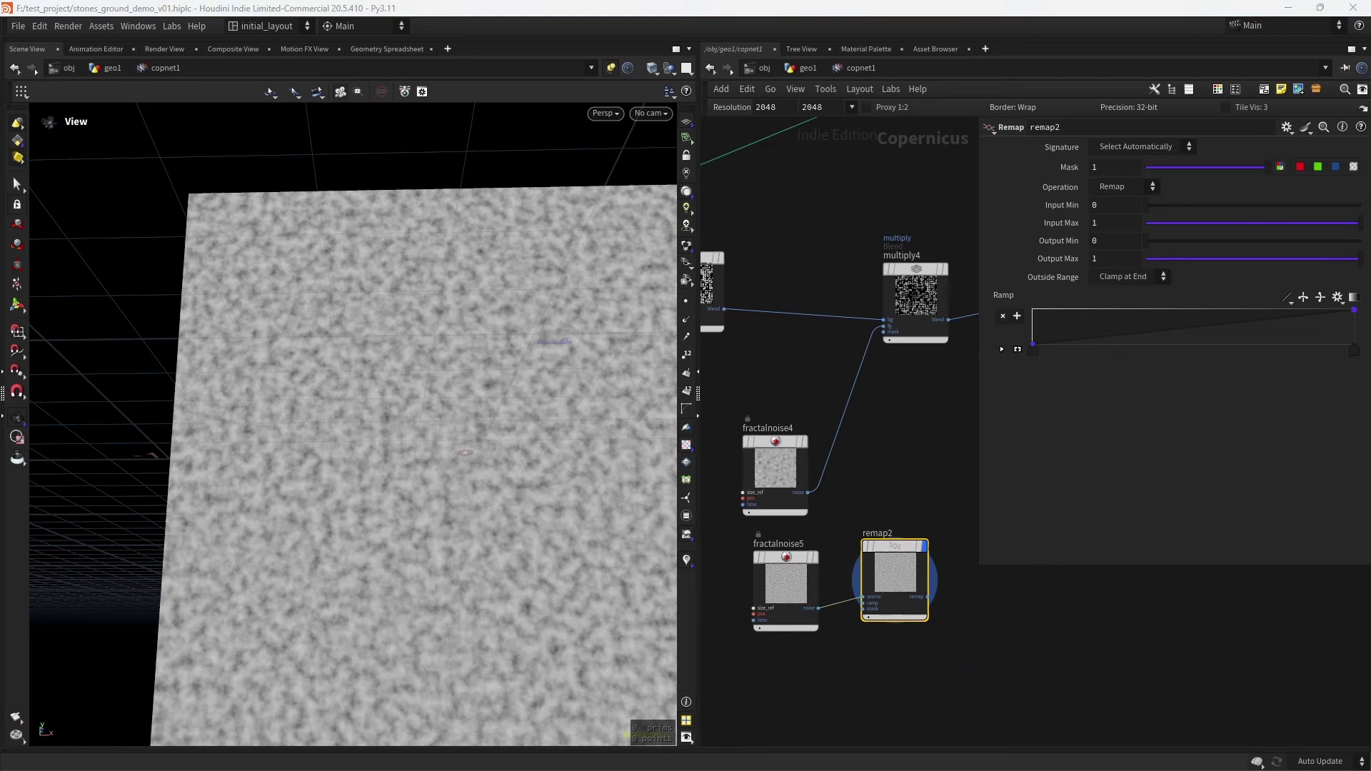
{"action": "left_click", "coordinate": [1177, 260]}
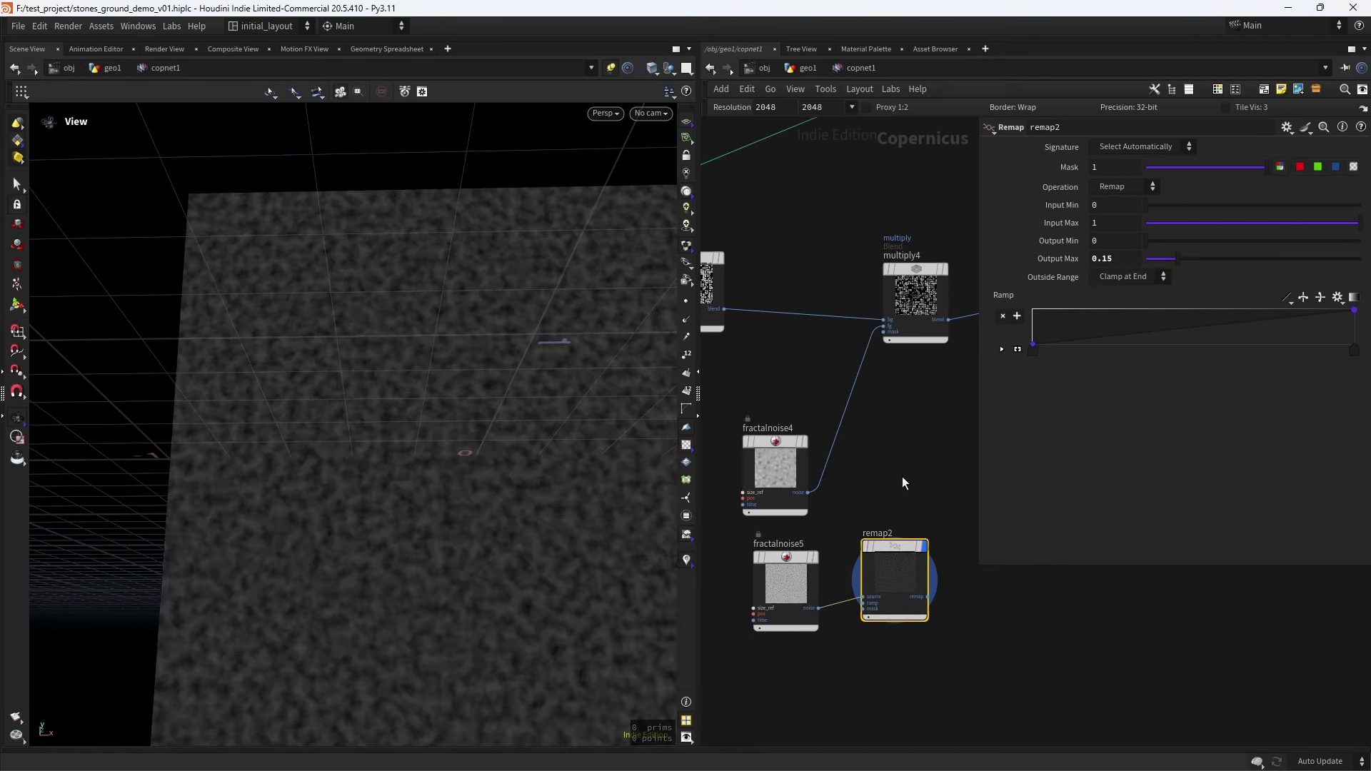
{"action": "middle_click_drag", "start_coordinate": [902, 477], "coordinate": [824, 489]}
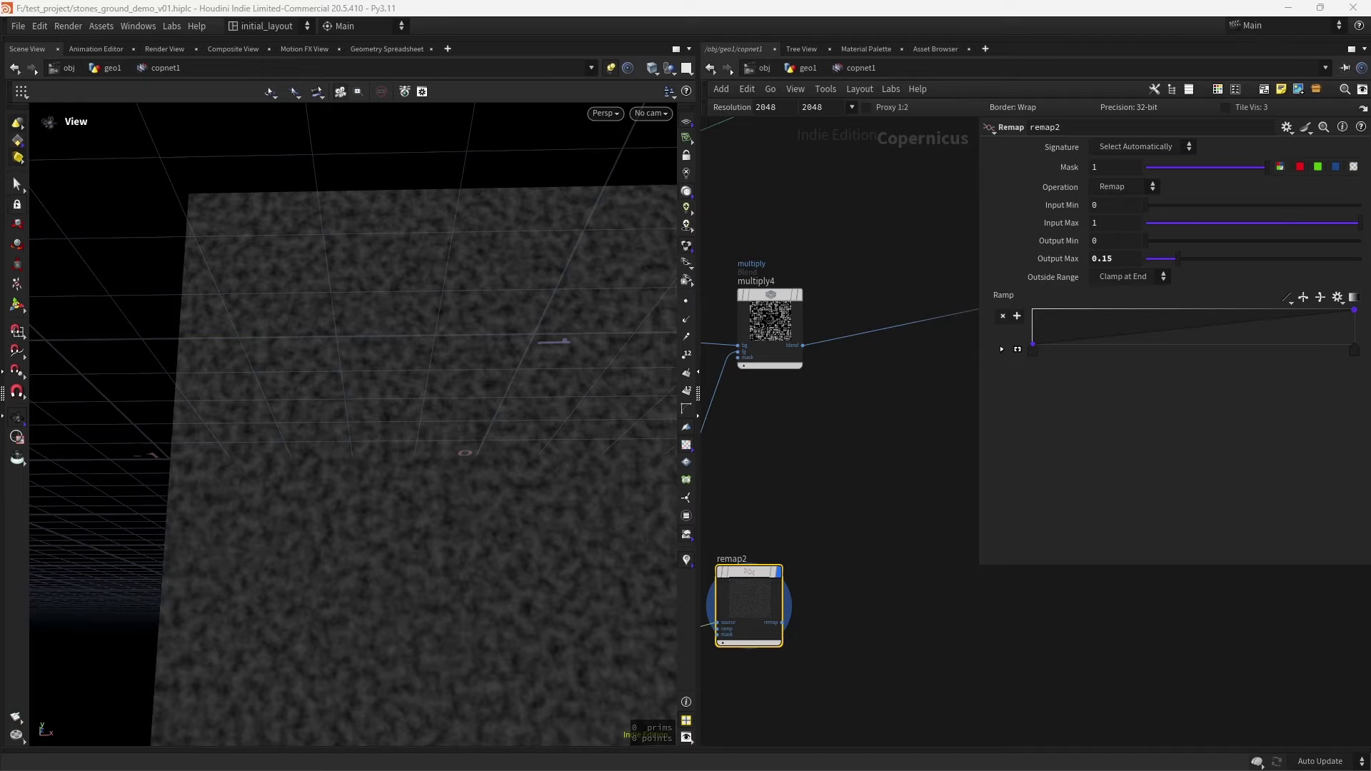
{"action": "scroll", "coordinate": [863, 456], "scroll_direction": "down", "scroll_amount": 5}
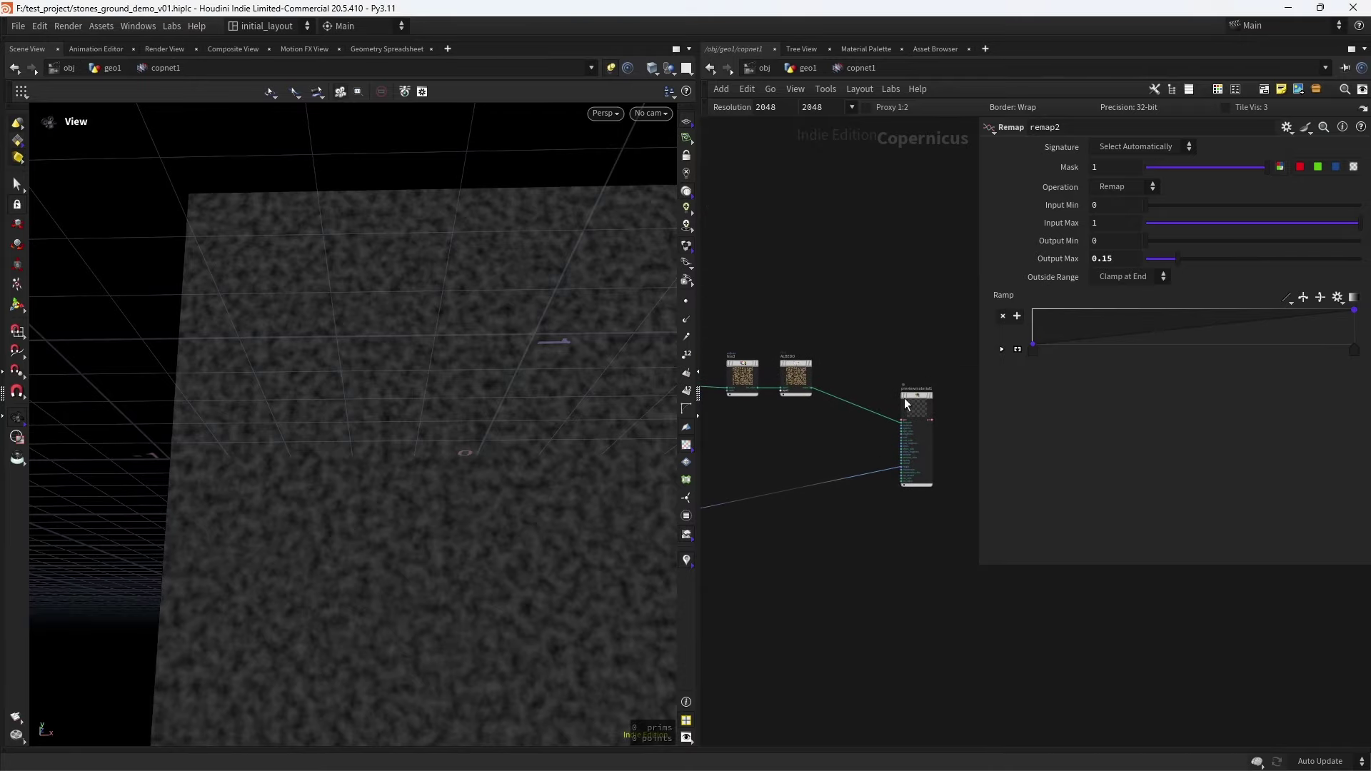
Preview the stone material, then make fractalnoise4's elements much finer
{"action": "left_click", "coordinate": [926, 396]}
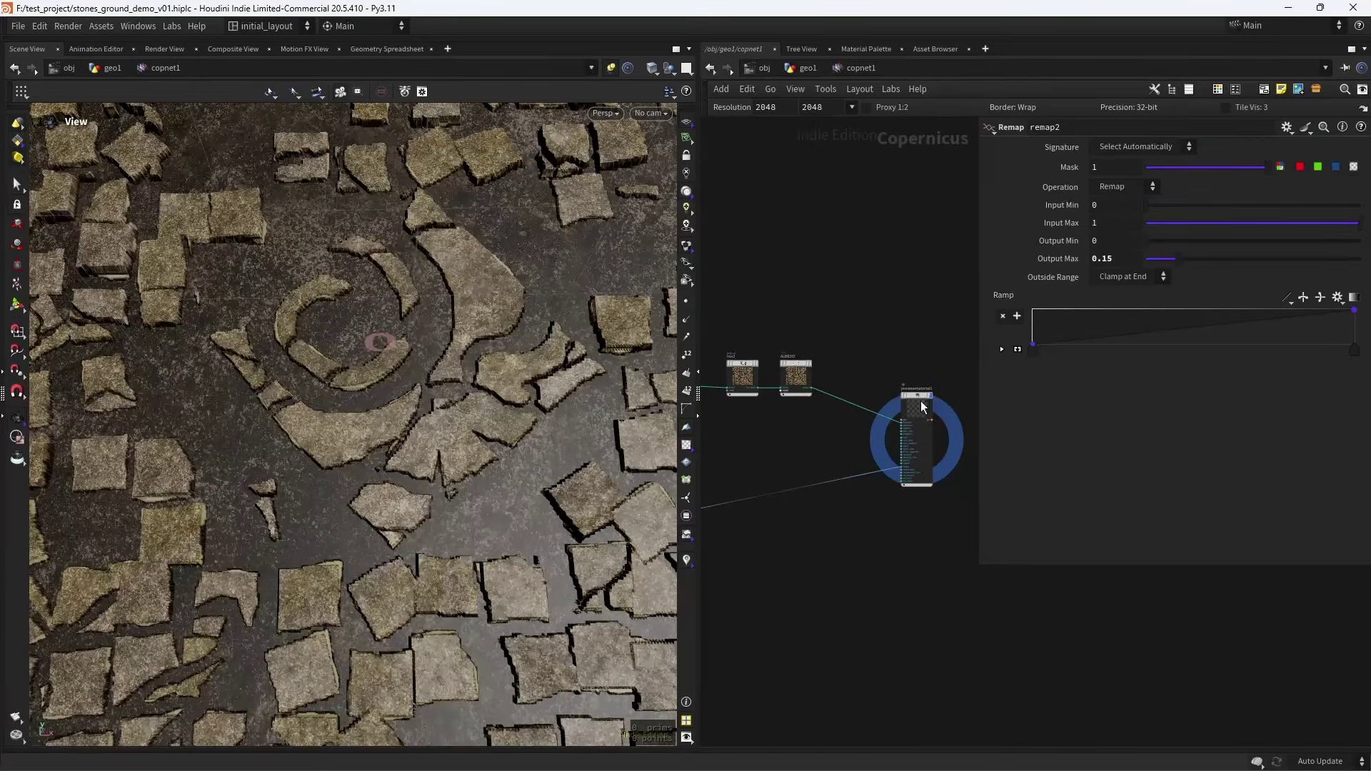
{"action": "left_click", "coordinate": [920, 404]}
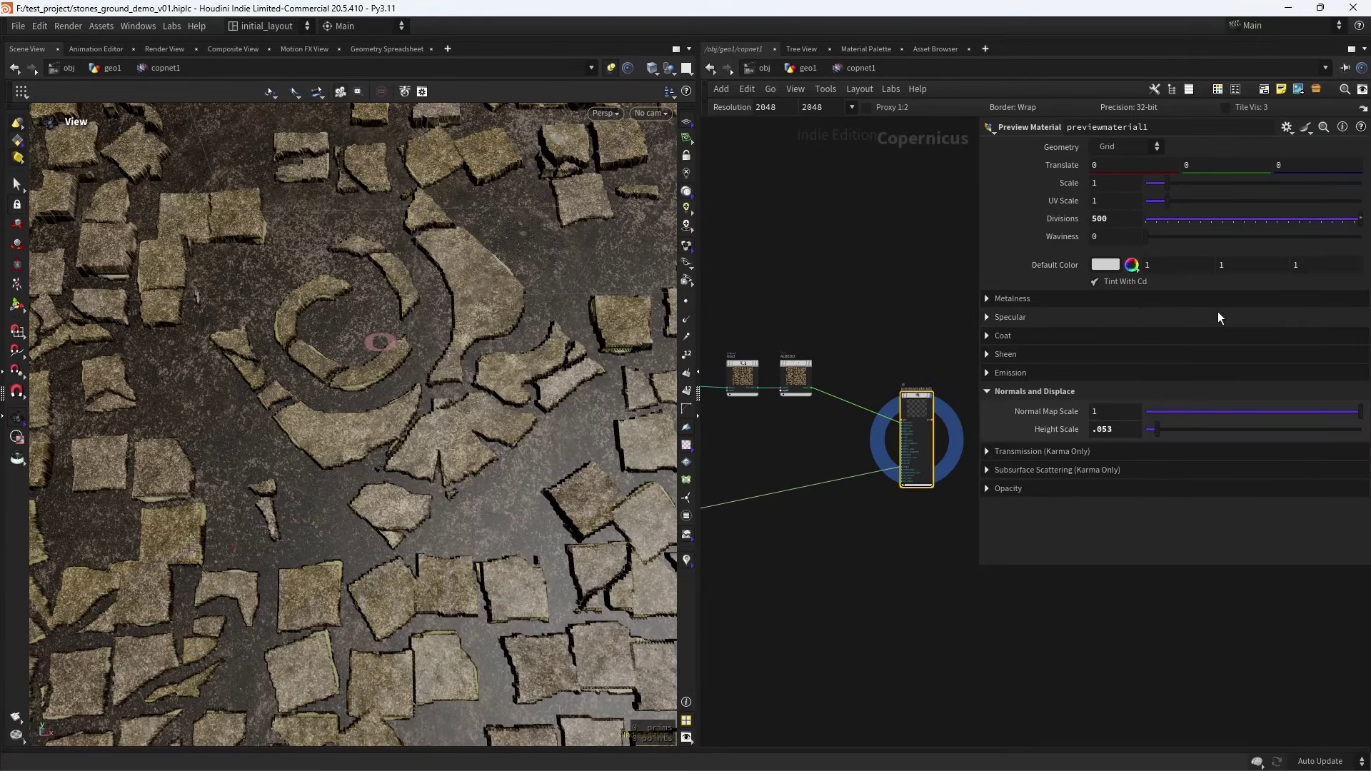
{"action": "middle_click_drag", "start_coordinate": [848, 558], "coordinate": [1004, 533]}
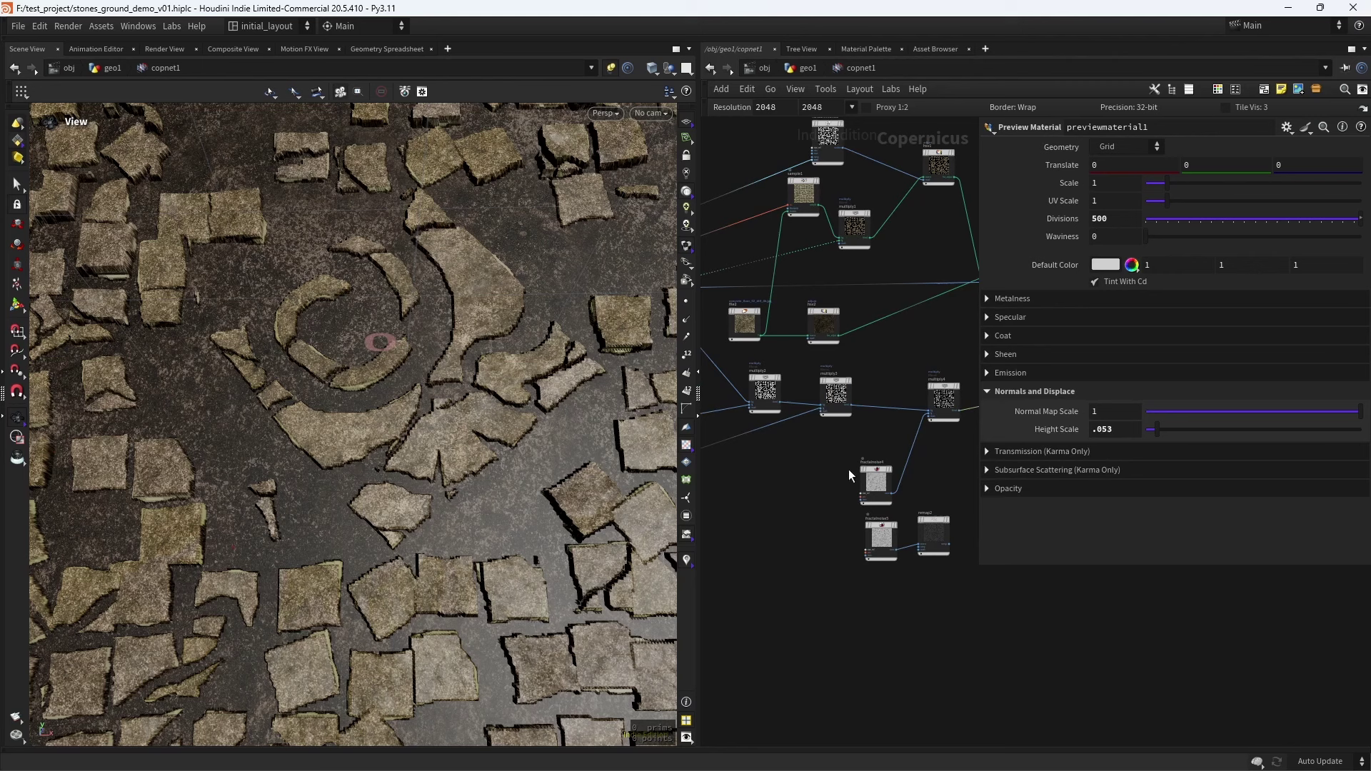
{"action": "left_click", "coordinate": [876, 483]}
{"action": "mouse_move", "coordinate": [1231, 284]}
{"action": "left_mouse_down"}
{"action": "mouse_move", "coordinate": [1215, 286]}
{"action": "mouse_move", "coordinate": [1237, 289]}
{"action": "left_mouse_up"}
Set previewmaterial1's grid Divisions to 1000
{"action": "key", "text": "1"}
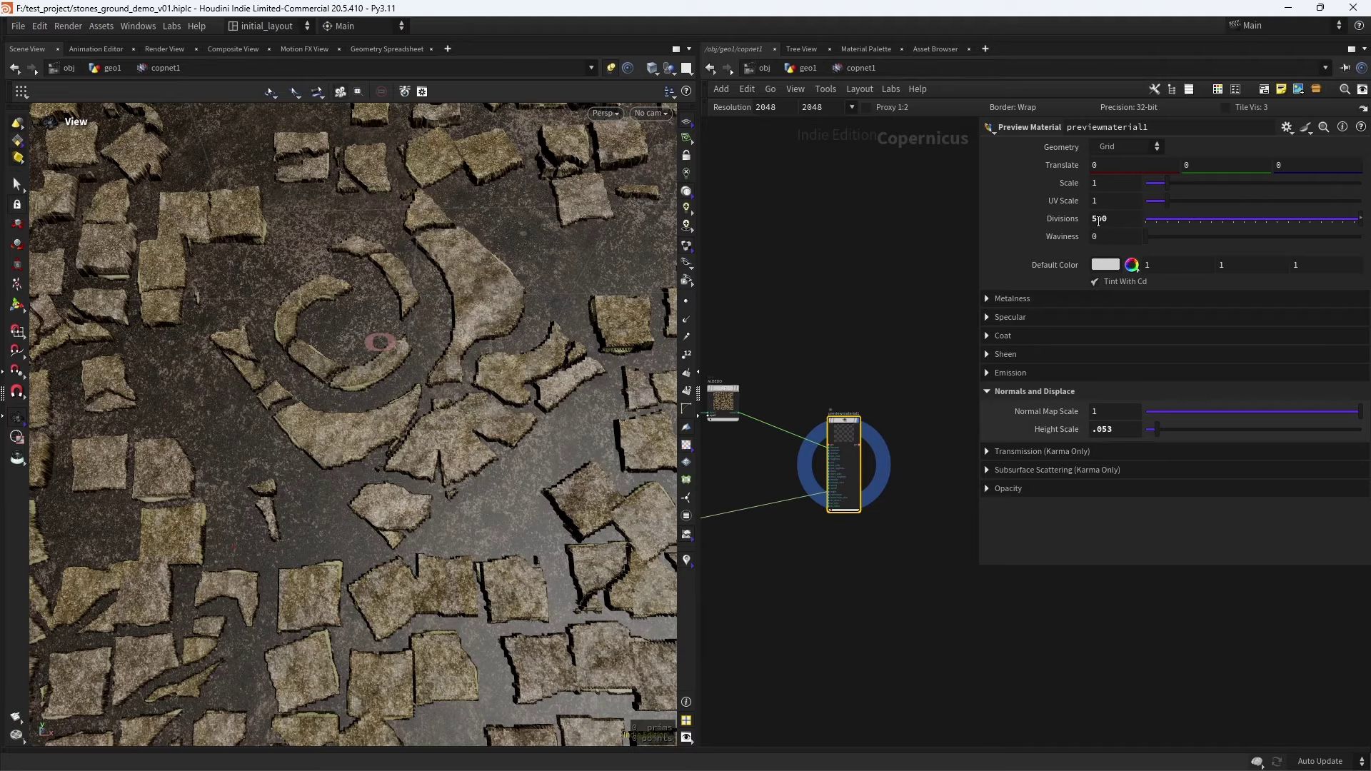
{"action": "type", "text": "1000"}
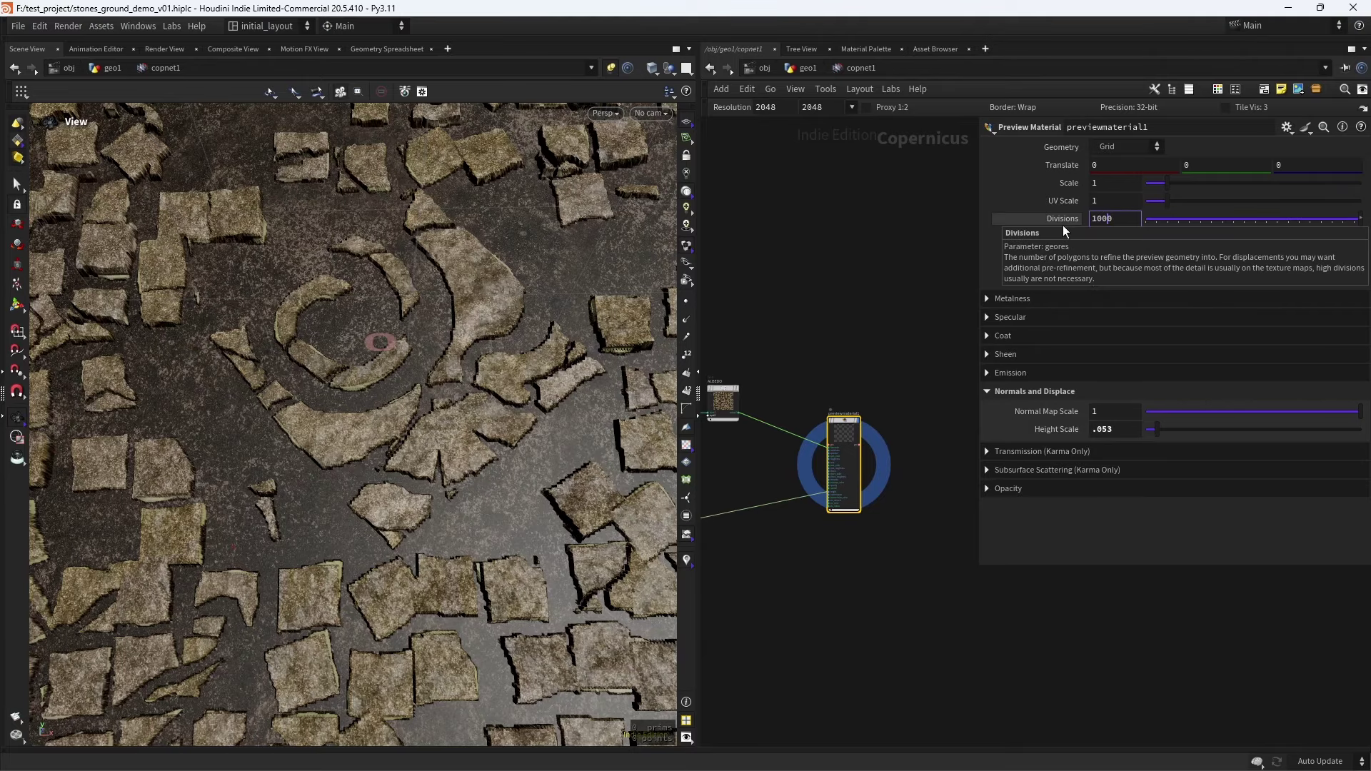
{"action": "key", "text": "Return"}
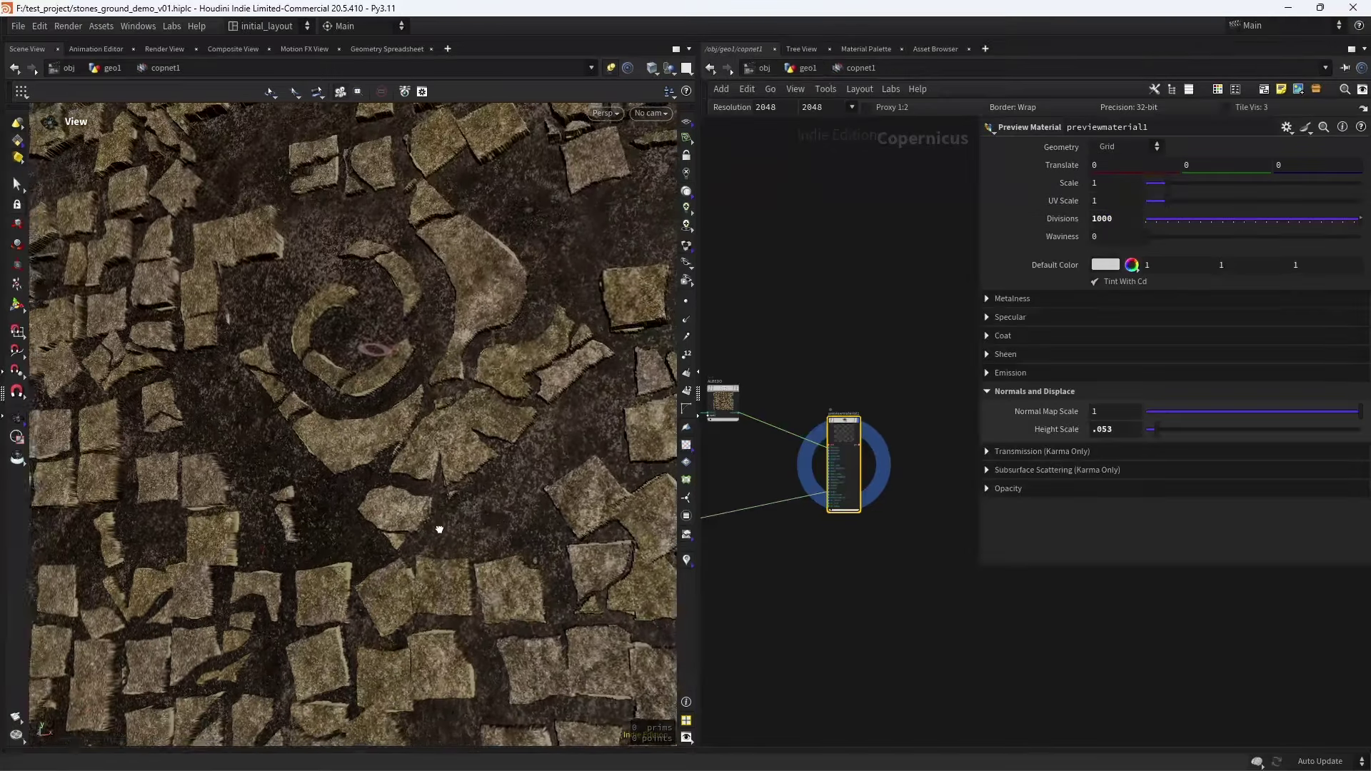
{"action": "left_click_drag", "start_coordinate": [440, 529], "coordinate": [499, 516]}
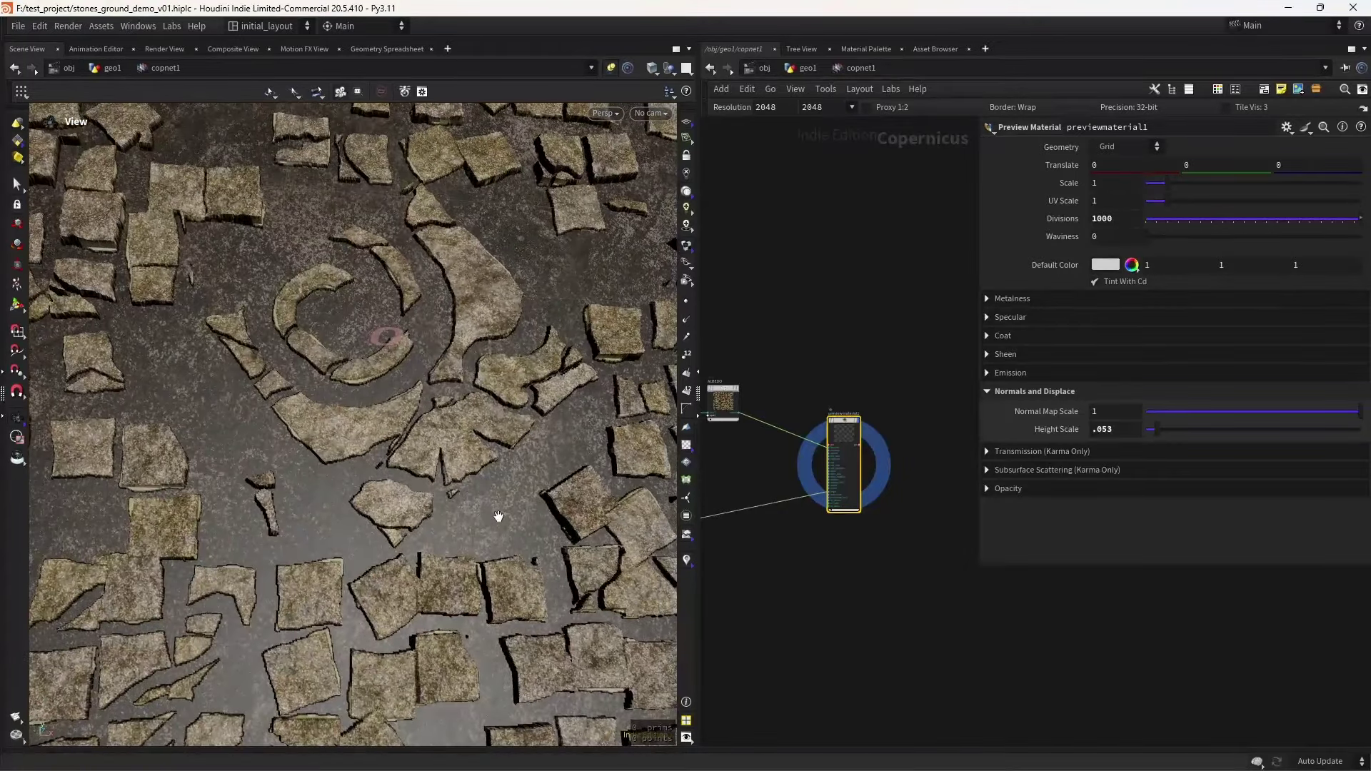
Lower the material's Specular Default Roughness to 0.348
{"action": "left_click", "coordinate": [1026, 316]}
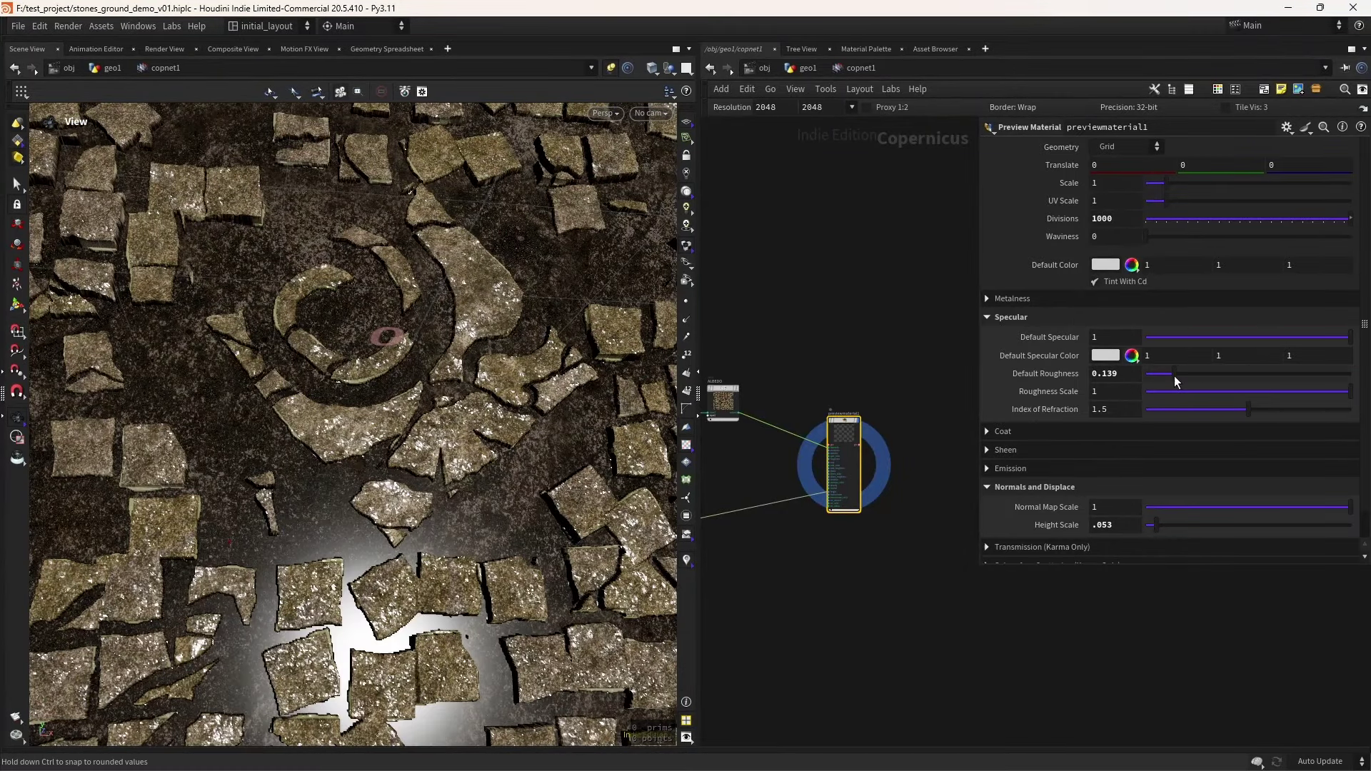
{"action": "left_click_drag", "start_coordinate": [1175, 376], "coordinate": [1217, 376]}
{"action": "left_click_drag", "start_coordinate": [372, 525], "coordinate": [407, 395]}
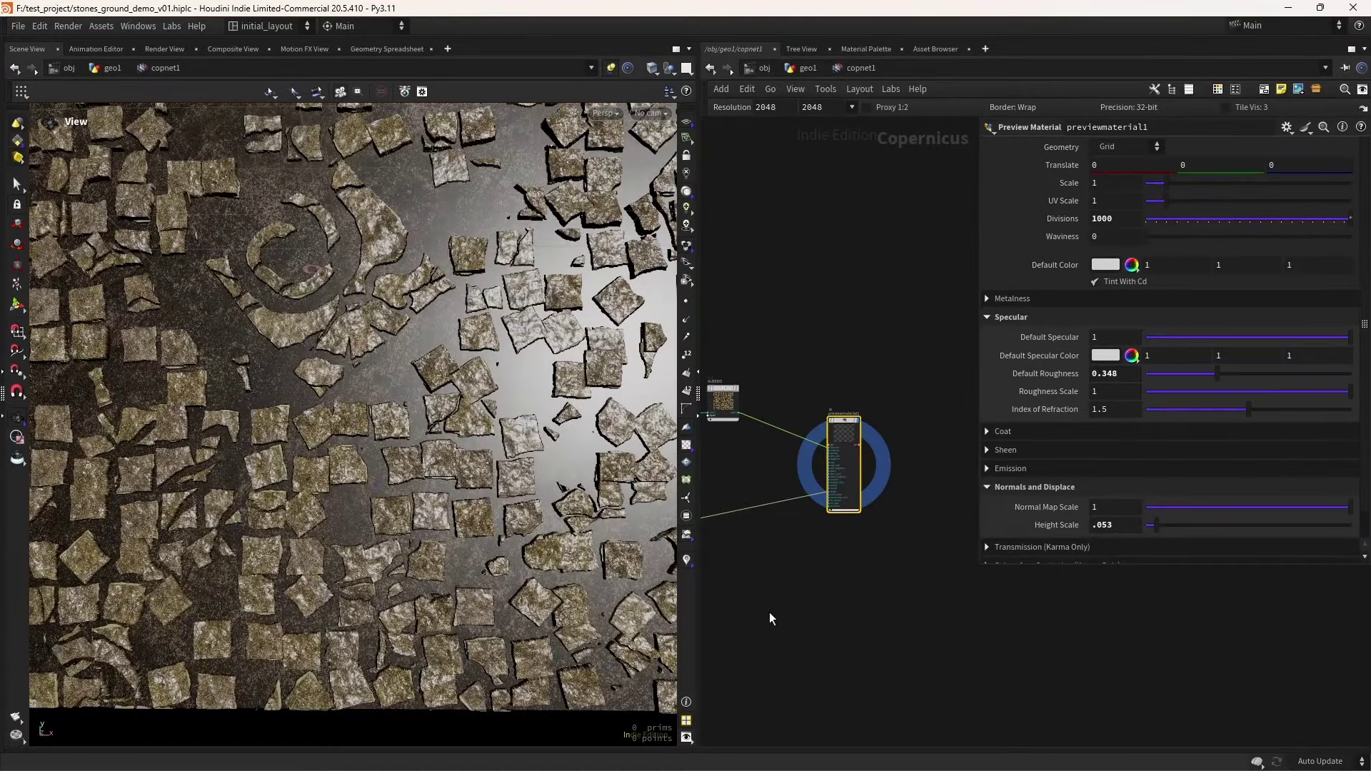
{"action": "middle_click_drag", "start_coordinate": [765, 533], "coordinate": [877, 534]}
{"action": "scroll", "coordinate": [872, 526], "scroll_direction": "up", "scroll_amount": 4}
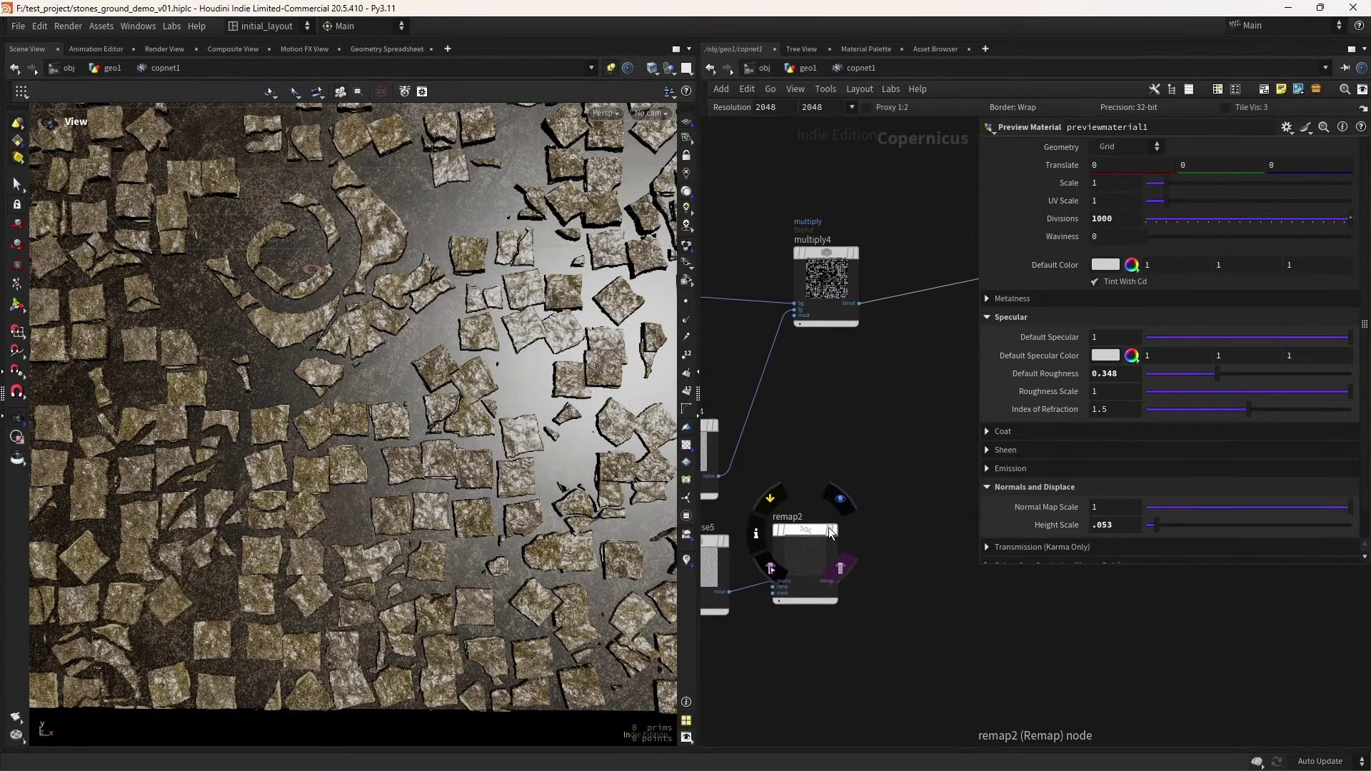
Show remap2's output and add a new Blend node, blend3
{"action": "left_click", "coordinate": [854, 527]}
{"action": "scroll", "coordinate": [890, 454], "scroll_direction": "down", "scroll_amount": 3}
{"action": "middle_click_drag", "start_coordinate": [893, 460], "coordinate": [802, 490]}
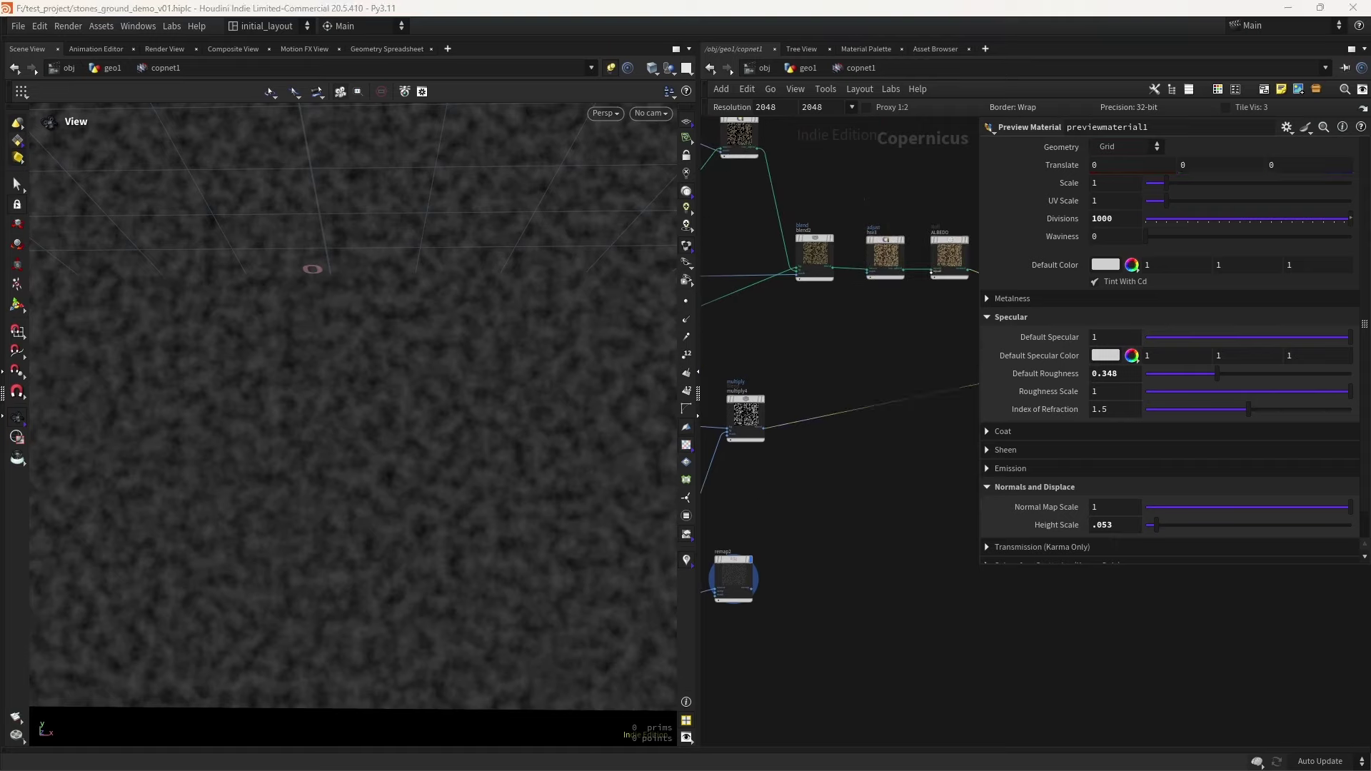
{"action": "key", "text": "Tab"}
{"action": "type", "text": "blend"}
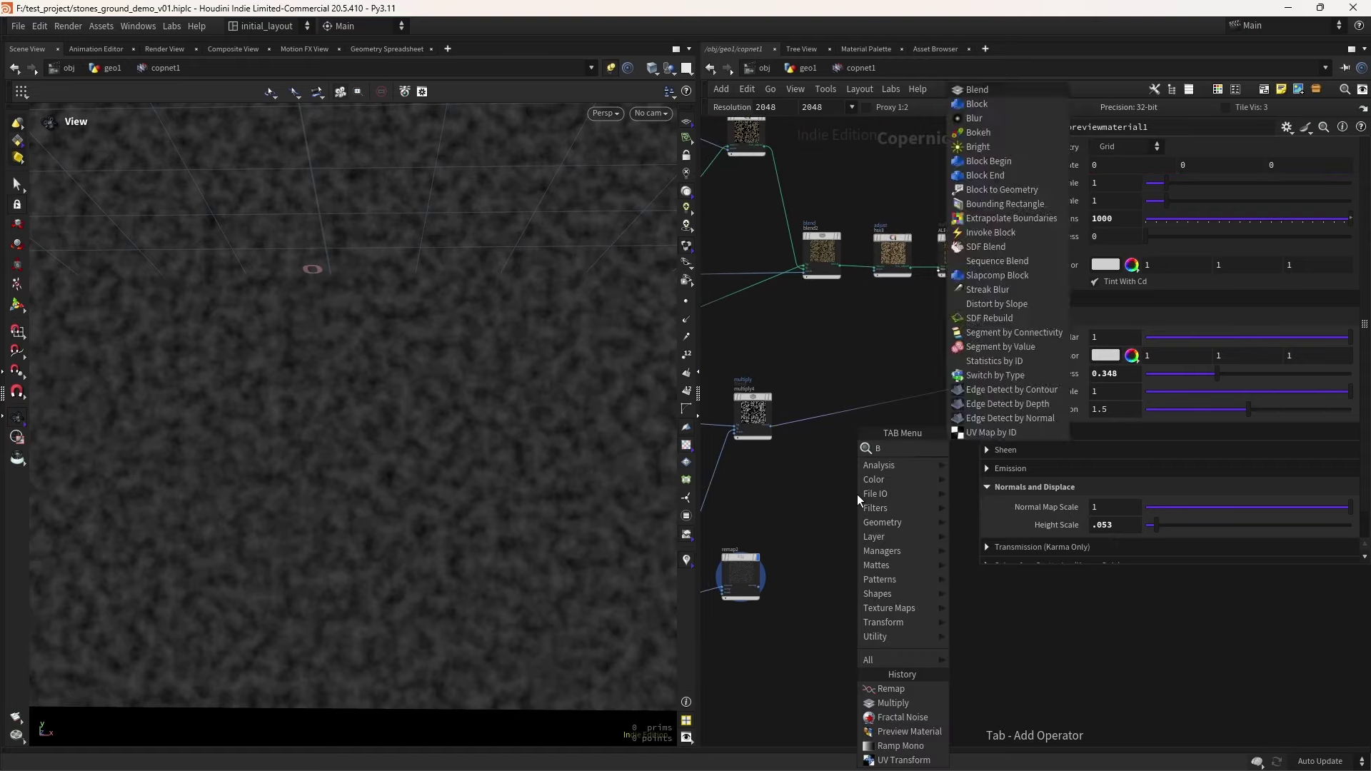
{"action": "key", "text": "Return"}
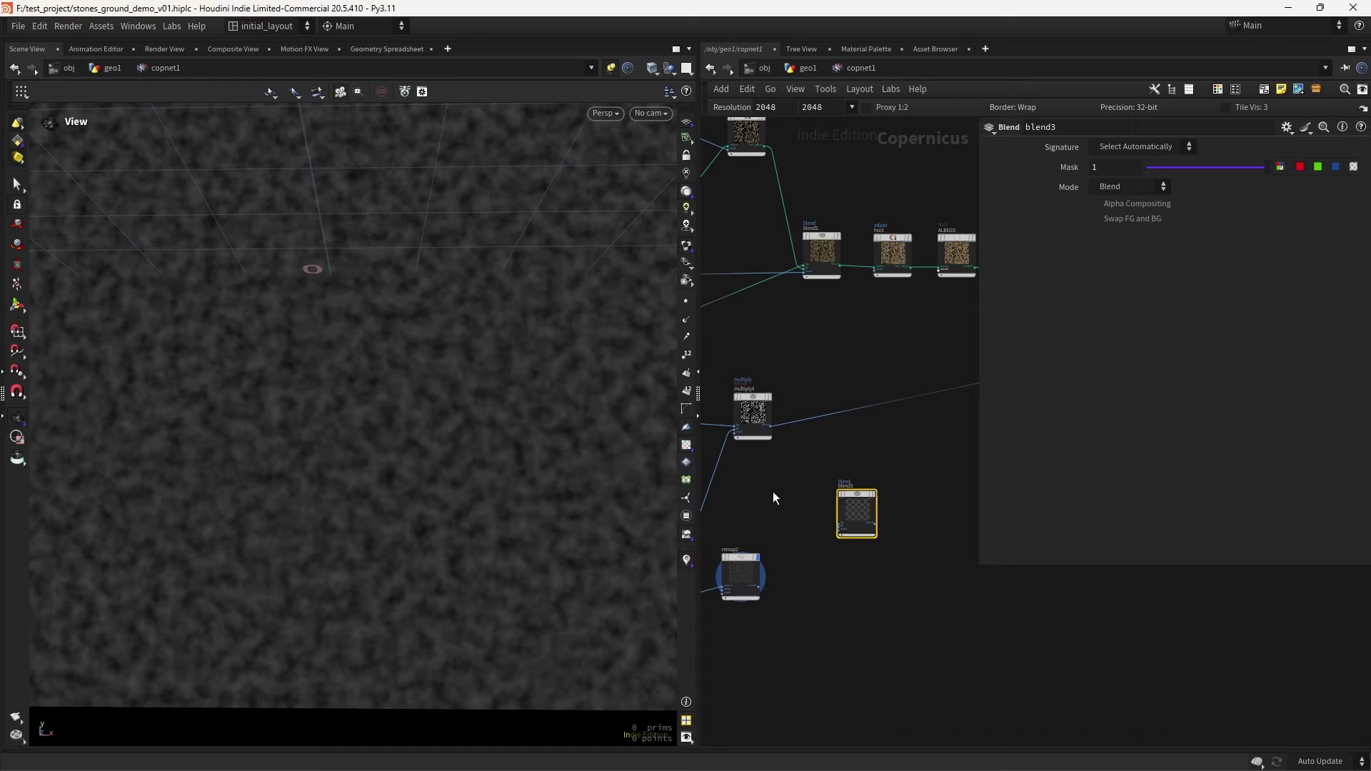
Wire multiply4 into blend3's background and remap2 into its foreground
{"action": "left_click", "coordinate": [772, 426]}
{"action": "scroll", "coordinate": [798, 486], "scroll_direction": "up", "scroll_amount": 4}
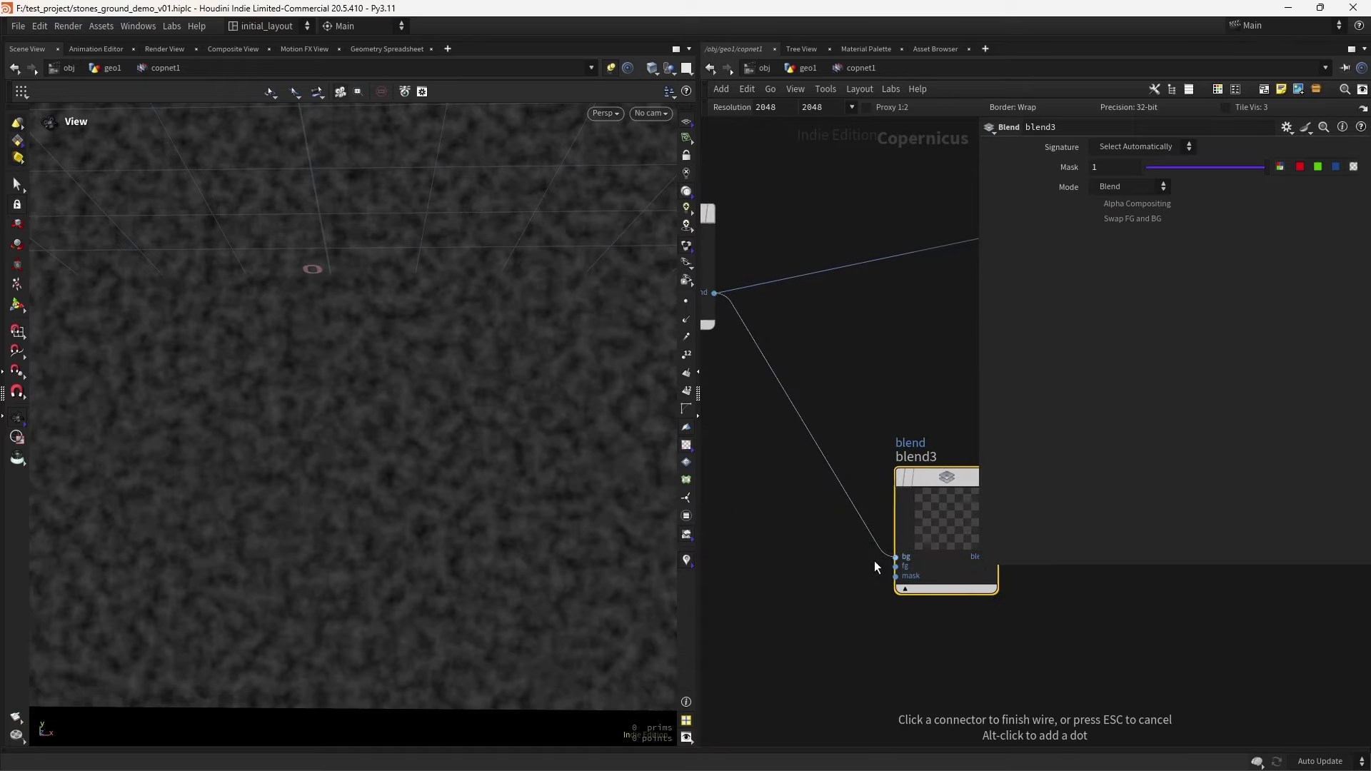
{"action": "left_click", "coordinate": [895, 558]}
{"action": "scroll", "coordinate": [847, 620], "scroll_direction": "down", "scroll_amount": 3}
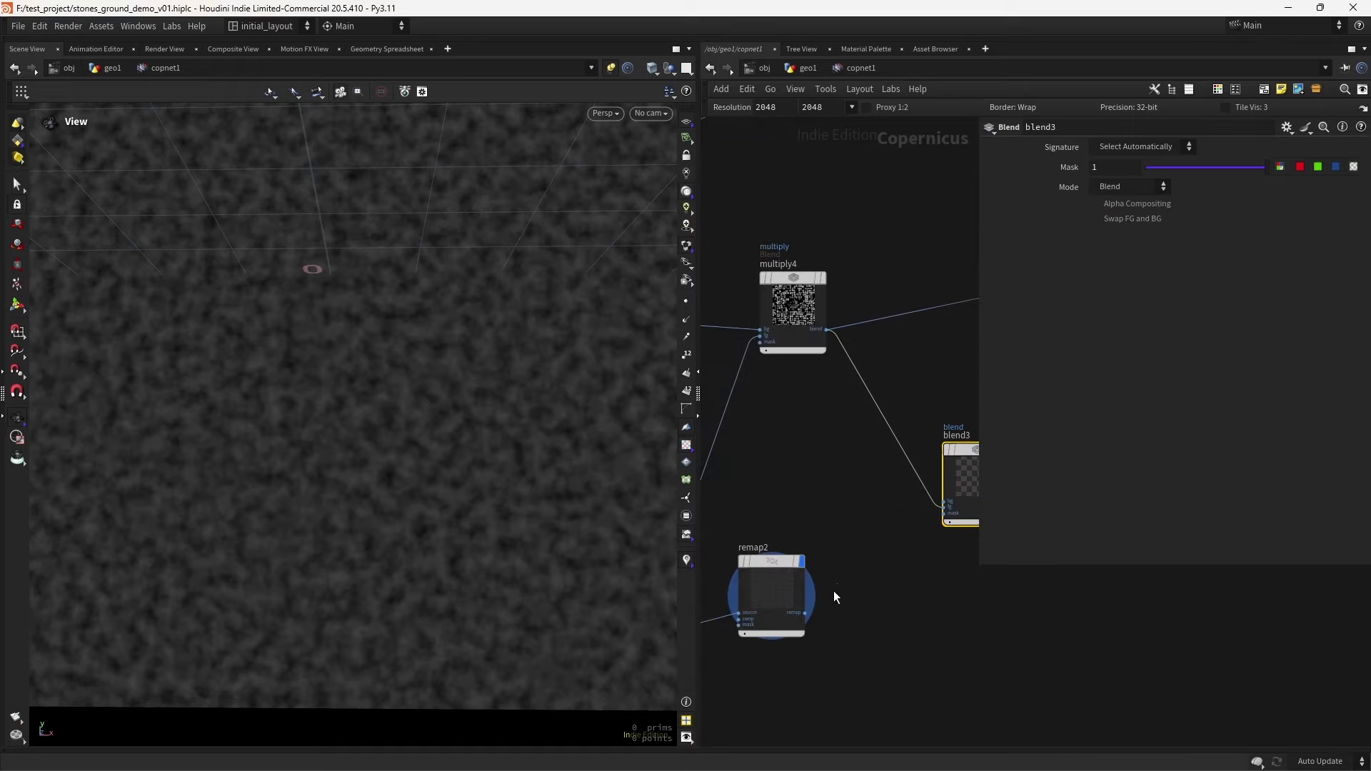
{"action": "left_click", "coordinate": [935, 503]}
{"action": "scroll", "coordinate": [867, 557], "scroll_direction": "down", "scroll_amount": 3}
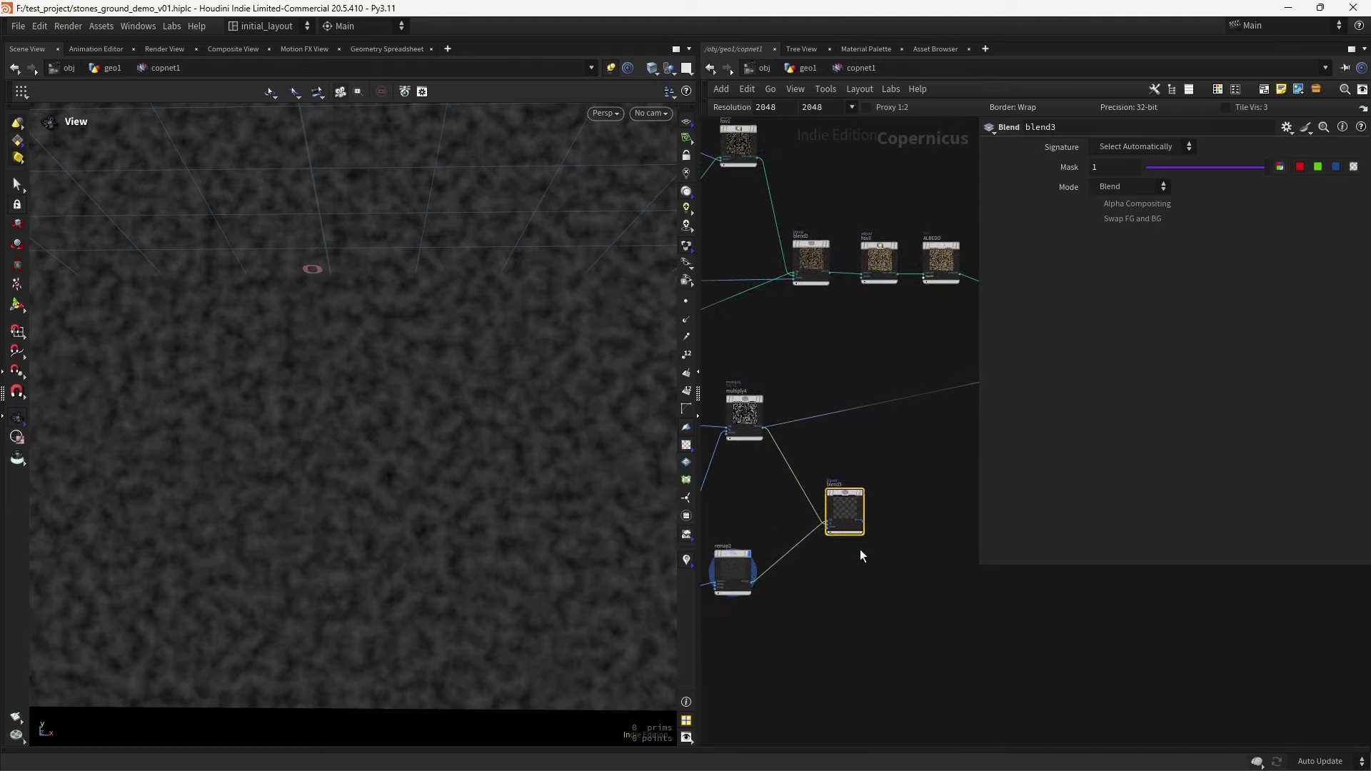
{"action": "scroll", "coordinate": [860, 550], "scroll_direction": "up", "scroll_amount": 3}
{"action": "left_click_drag", "start_coordinate": [850, 439], "coordinate": [855, 374]}
{"action": "scroll", "coordinate": [821, 546], "scroll_direction": "down", "scroll_amount": 3}
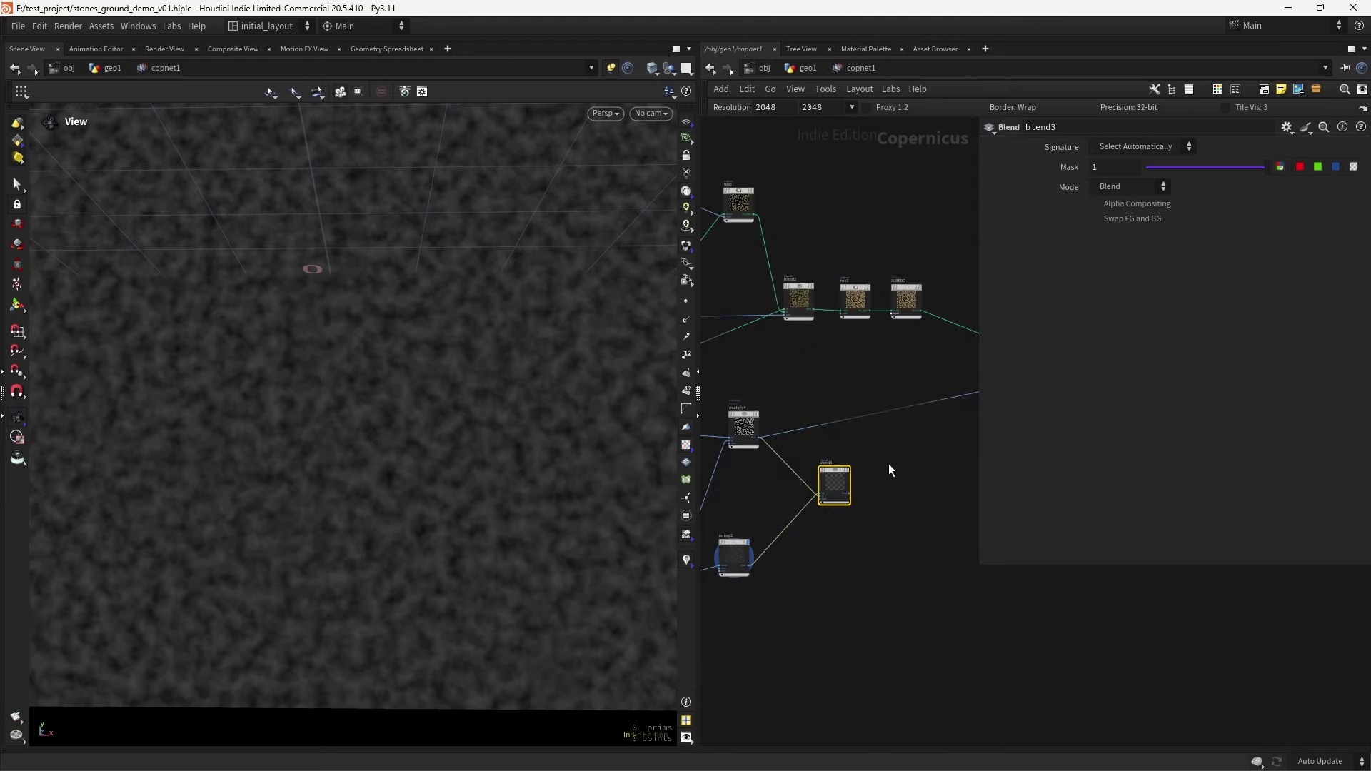
{"action": "middle_click_drag", "start_coordinate": [888, 468], "coordinate": [805, 450]}
{"action": "scroll", "coordinate": [845, 422], "scroll_direction": "up", "scroll_amount": 3}
{"action": "scroll", "coordinate": [852, 555], "scroll_direction": "down", "scroll_amount": 3}
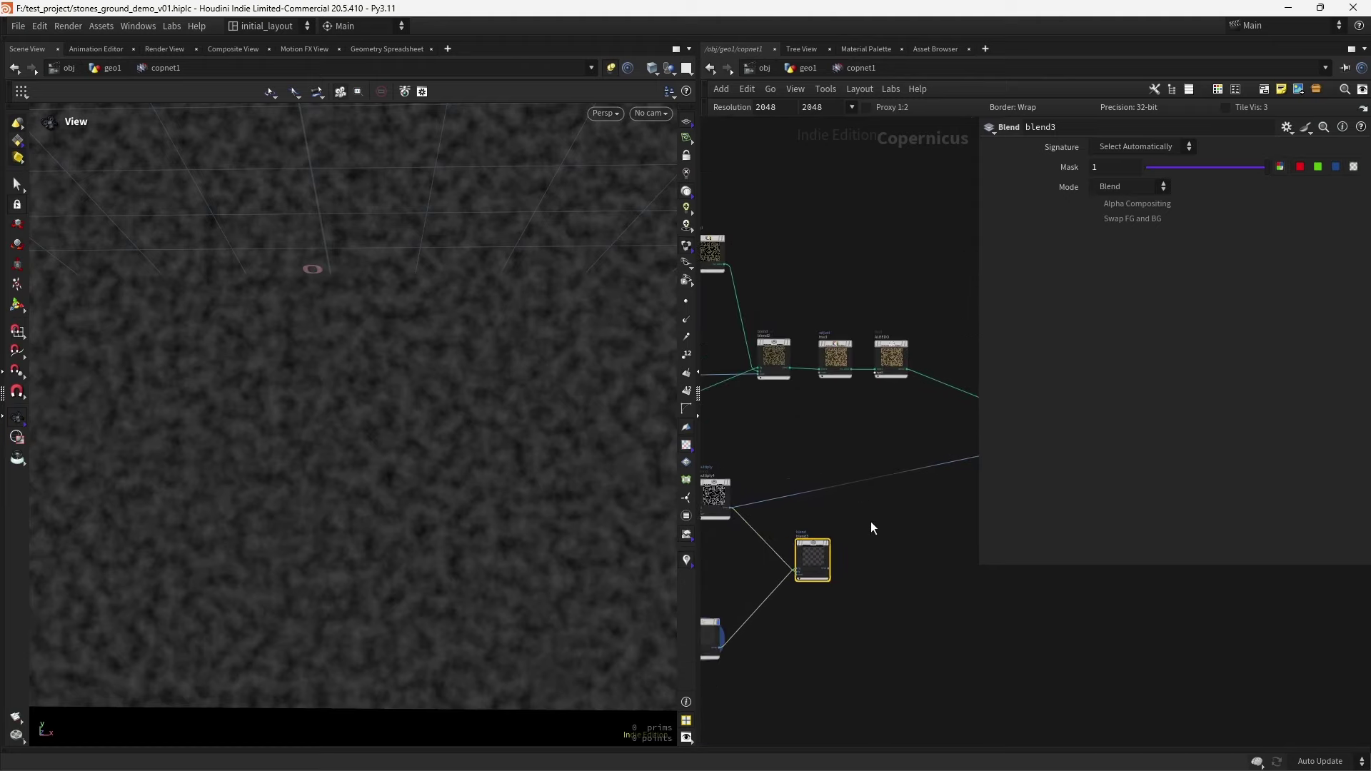
{"action": "middle_click_drag", "start_coordinate": [864, 525], "coordinate": [902, 491]}
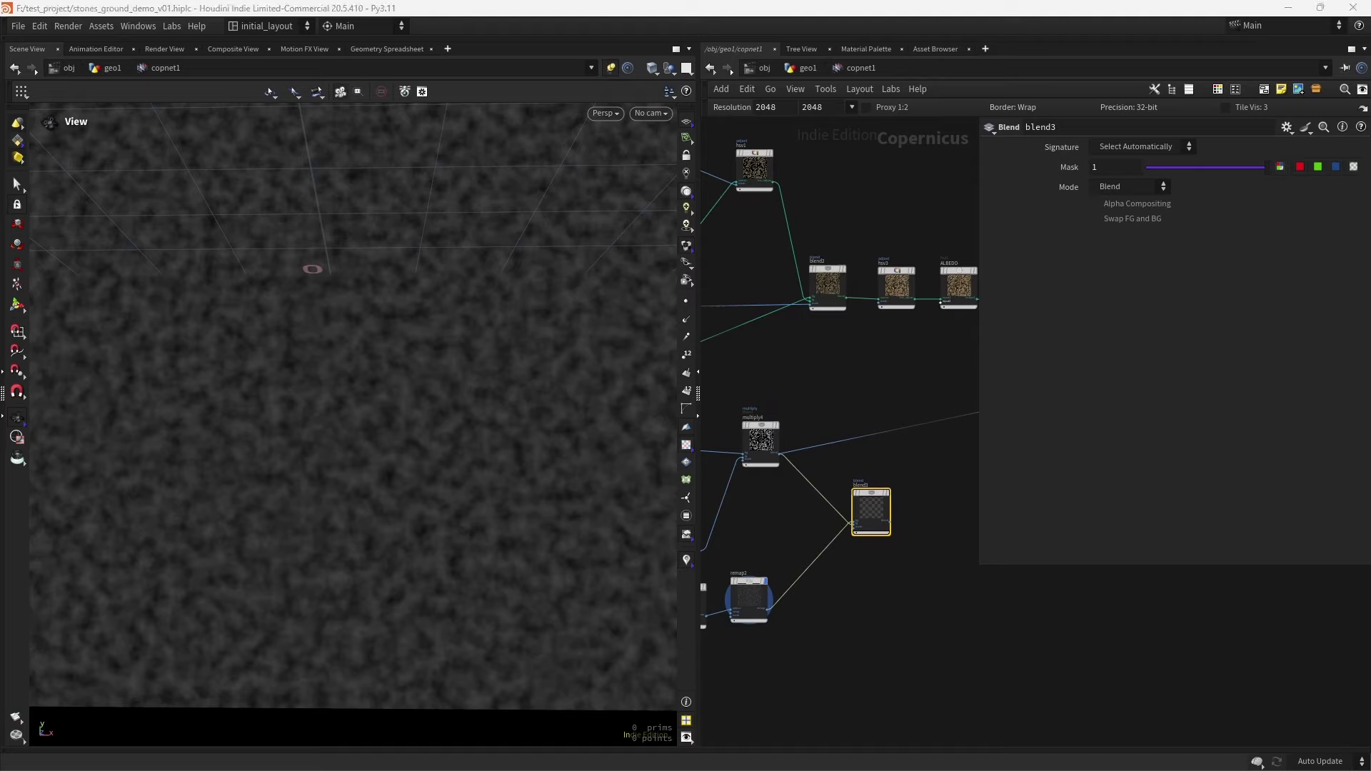
{"action": "scroll", "coordinate": [865, 551], "scroll_direction": "up", "scroll_amount": 3}
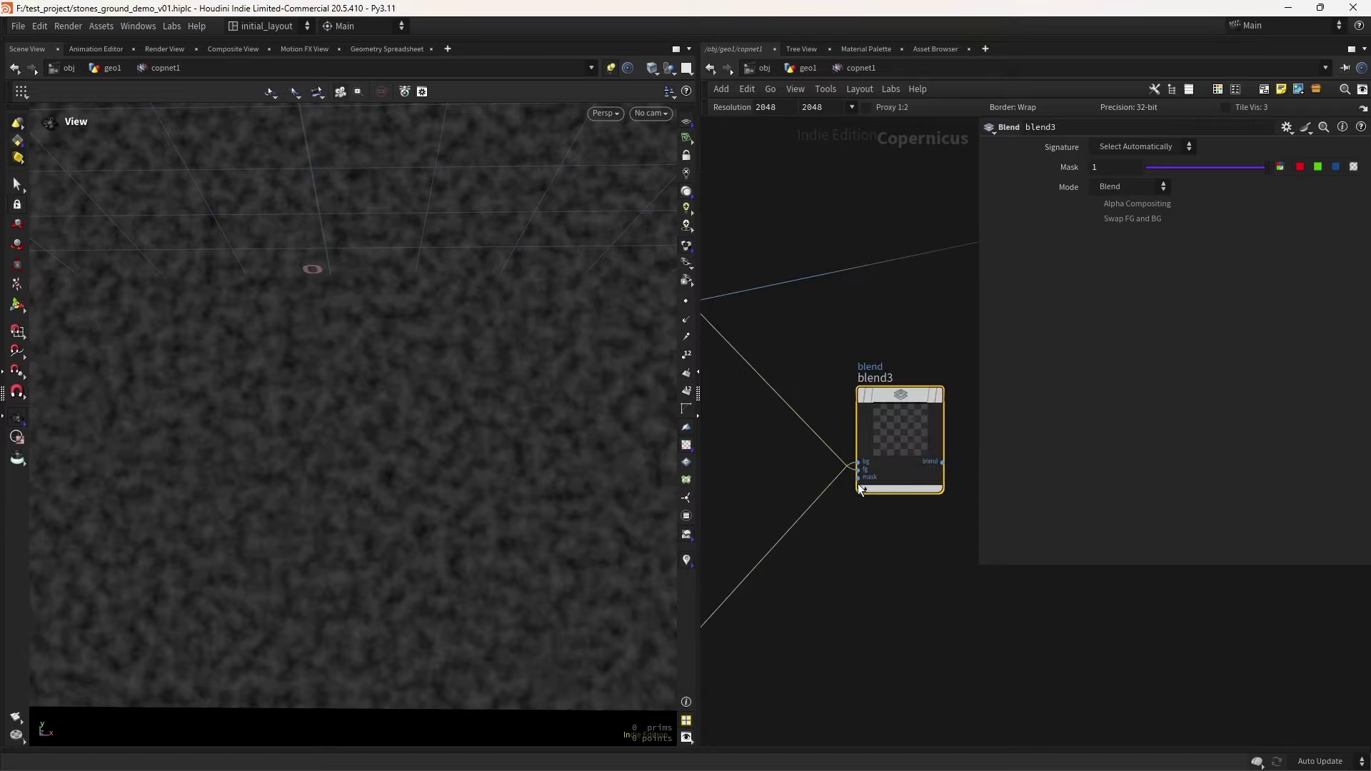
Connect the stone mask output to blend3's mask input
{"action": "left_click", "coordinate": [860, 477]}
{"action": "scroll", "coordinate": [909, 572], "scroll_direction": "down", "scroll_amount": 5}
{"action": "scroll", "coordinate": [743, 564], "scroll_direction": "up", "scroll_amount": 3}
{"action": "scroll", "coordinate": [865, 520], "scroll_direction": "up", "scroll_amount": 8}
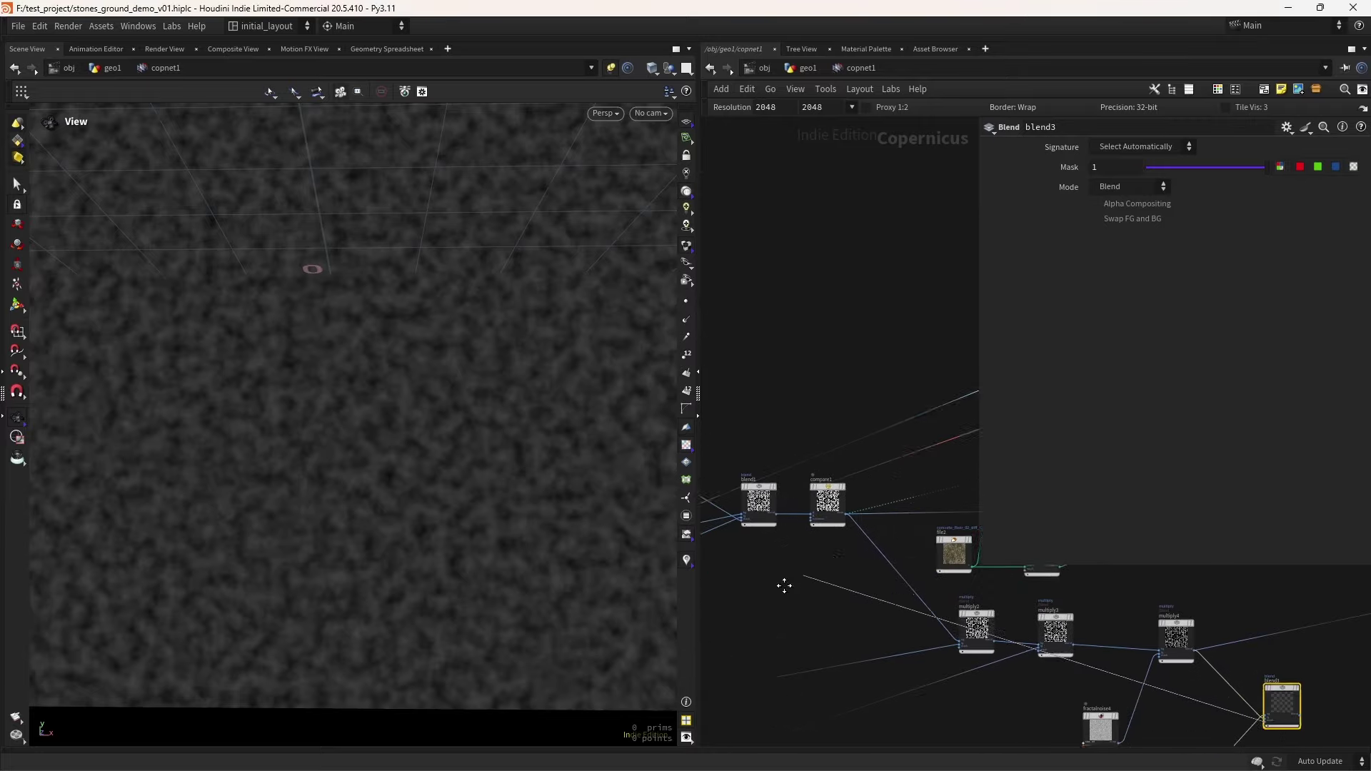
{"action": "left_click", "coordinate": [757, 514]}
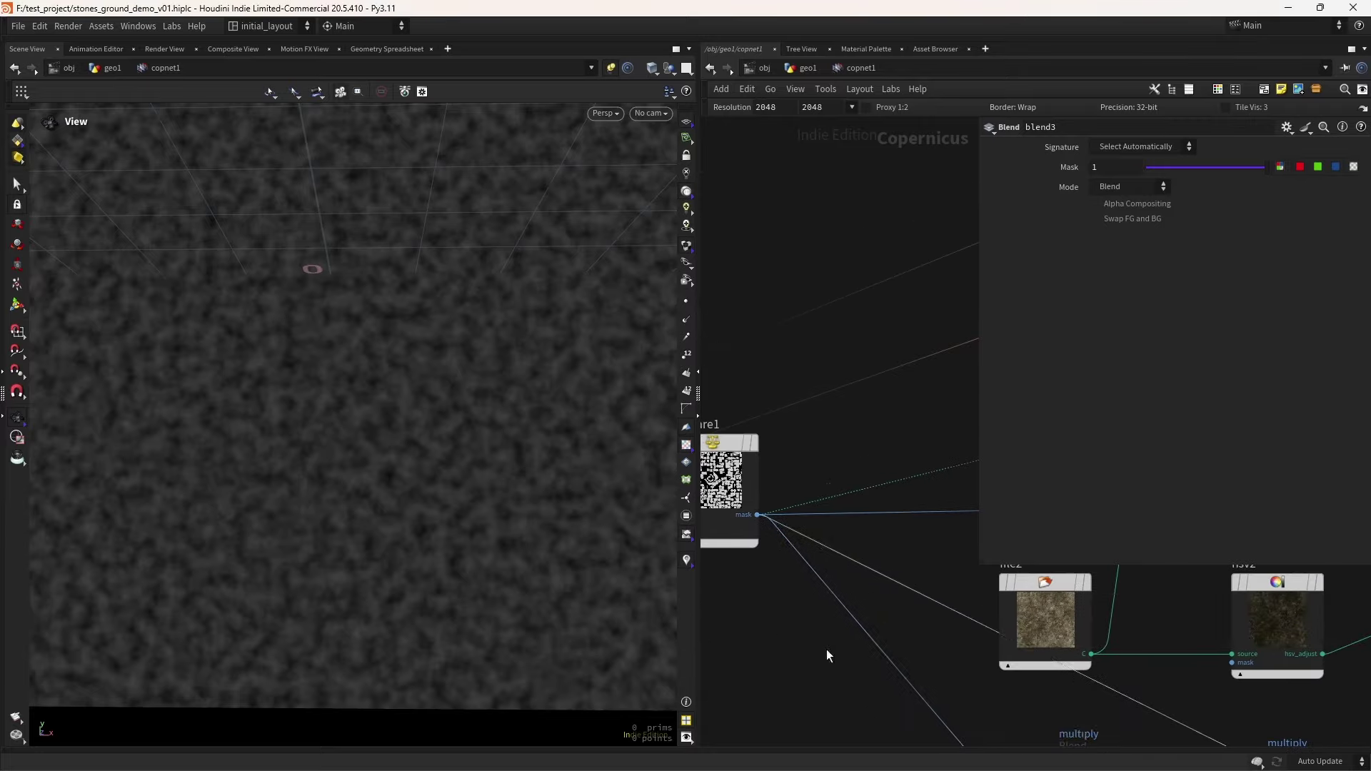
{"action": "scroll", "coordinate": [928, 653], "scroll_direction": "down", "scroll_amount": 5}
{"action": "scroll", "coordinate": [892, 628], "scroll_direction": "up", "scroll_amount": 3}
{"action": "scroll", "coordinate": [779, 492], "scroll_direction": "up", "scroll_amount": 4}
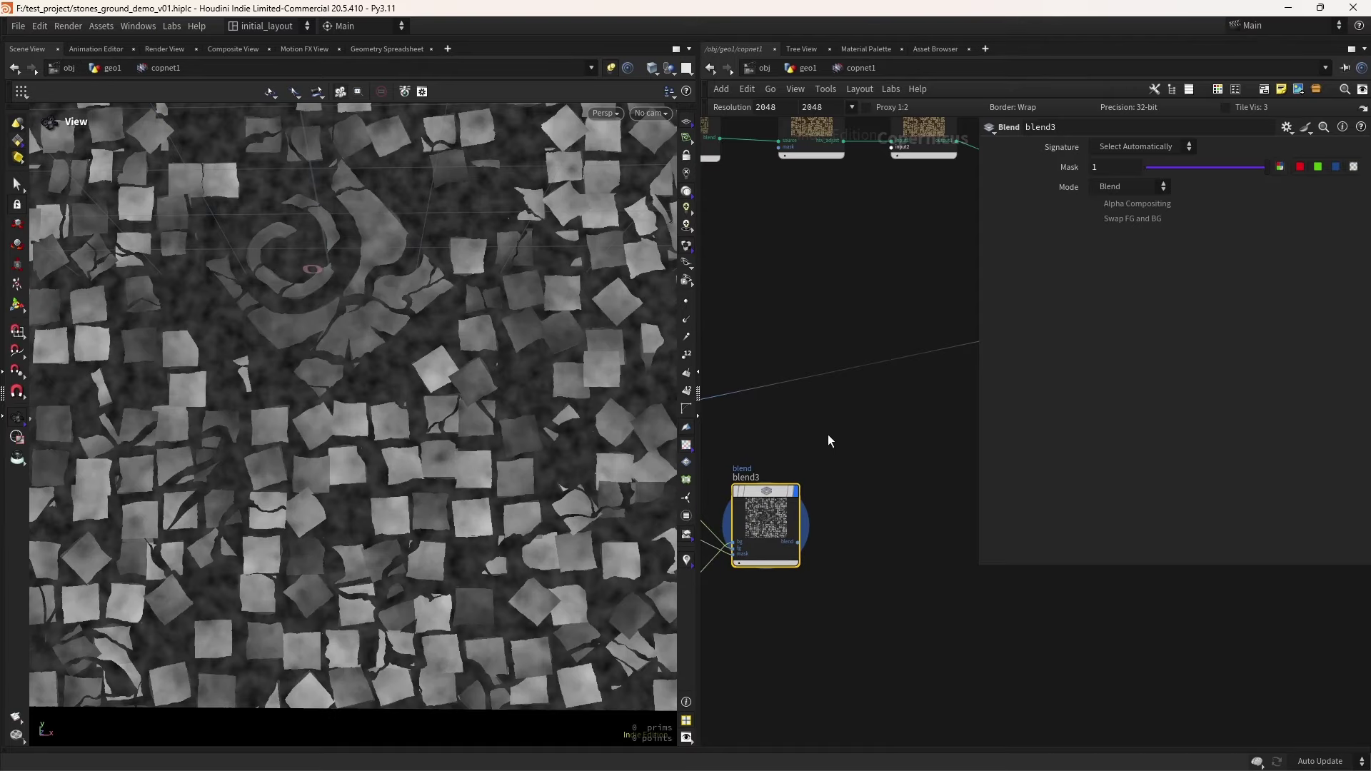
Save the scene file
{"action": "scroll", "coordinate": [500, 464], "scroll_direction": "down", "scroll_amount": 5}
{"action": "key", "text": "ctrl+s"}
{"action": "scroll", "coordinate": [411, 435], "scroll_direction": "up", "scroll_amount": 6}
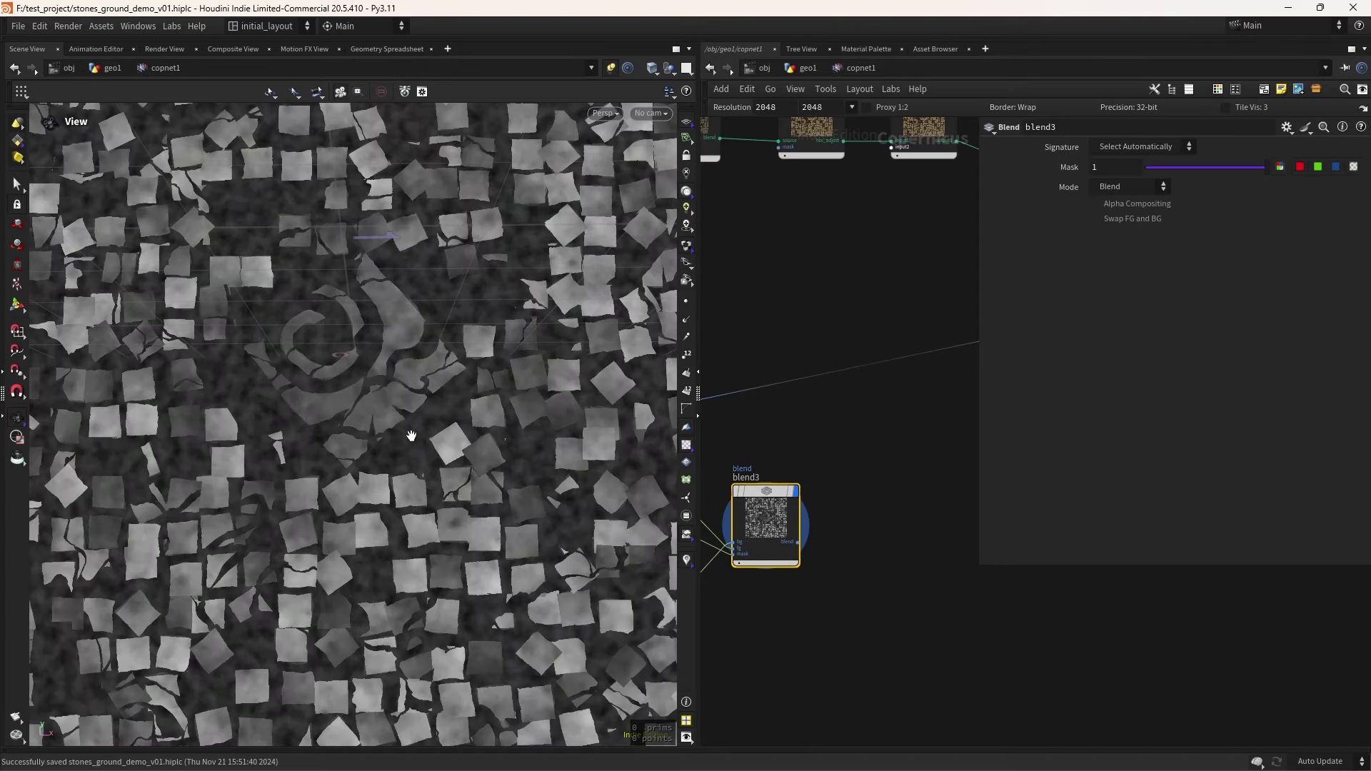
Feed blend3 into previewmaterial1's height input and display the displaced stones
{"action": "left_click", "coordinate": [799, 543]}
{"action": "scroll", "coordinate": [786, 528], "scroll_direction": "down", "scroll_amount": 3}
{"action": "scroll", "coordinate": [820, 518], "scroll_direction": "up", "scroll_amount": 3}
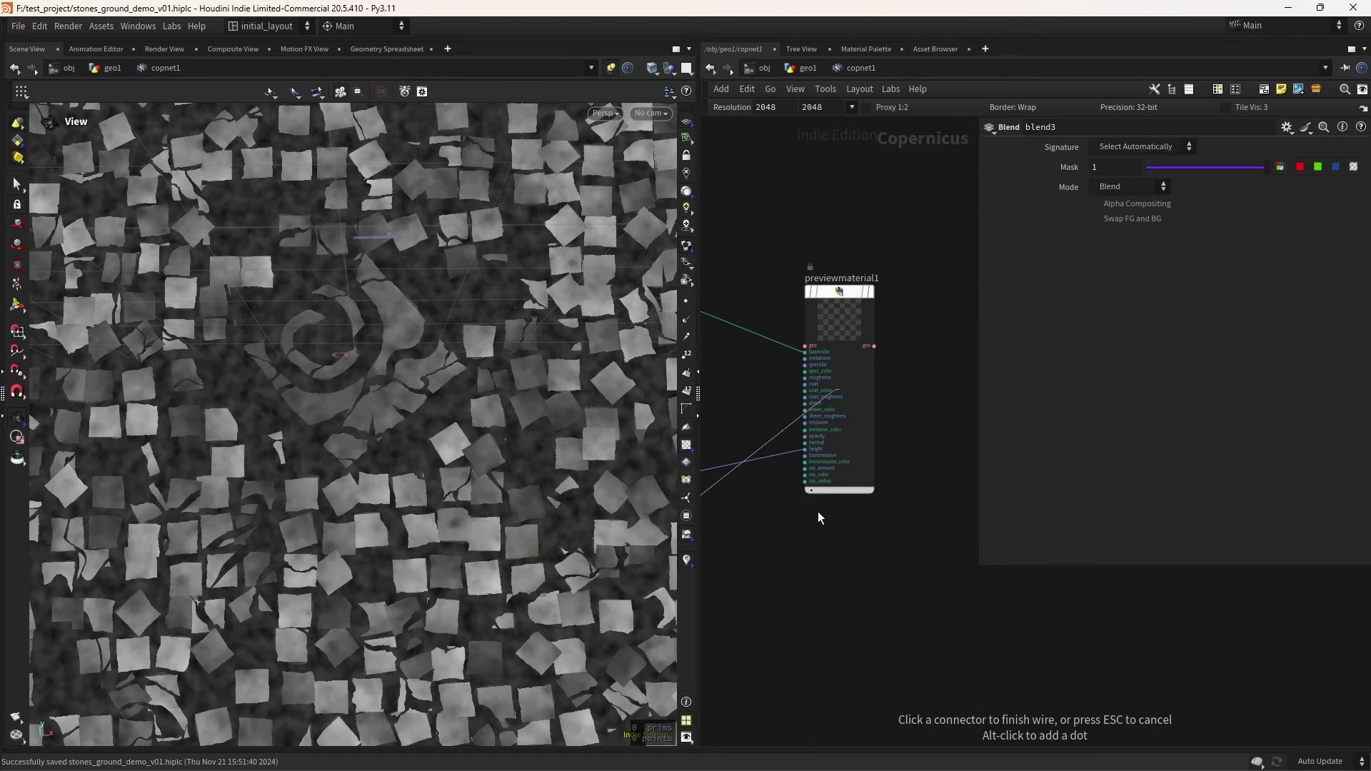
{"action": "left_click", "coordinate": [808, 451]}
{"action": "left_click", "coordinate": [871, 291]}
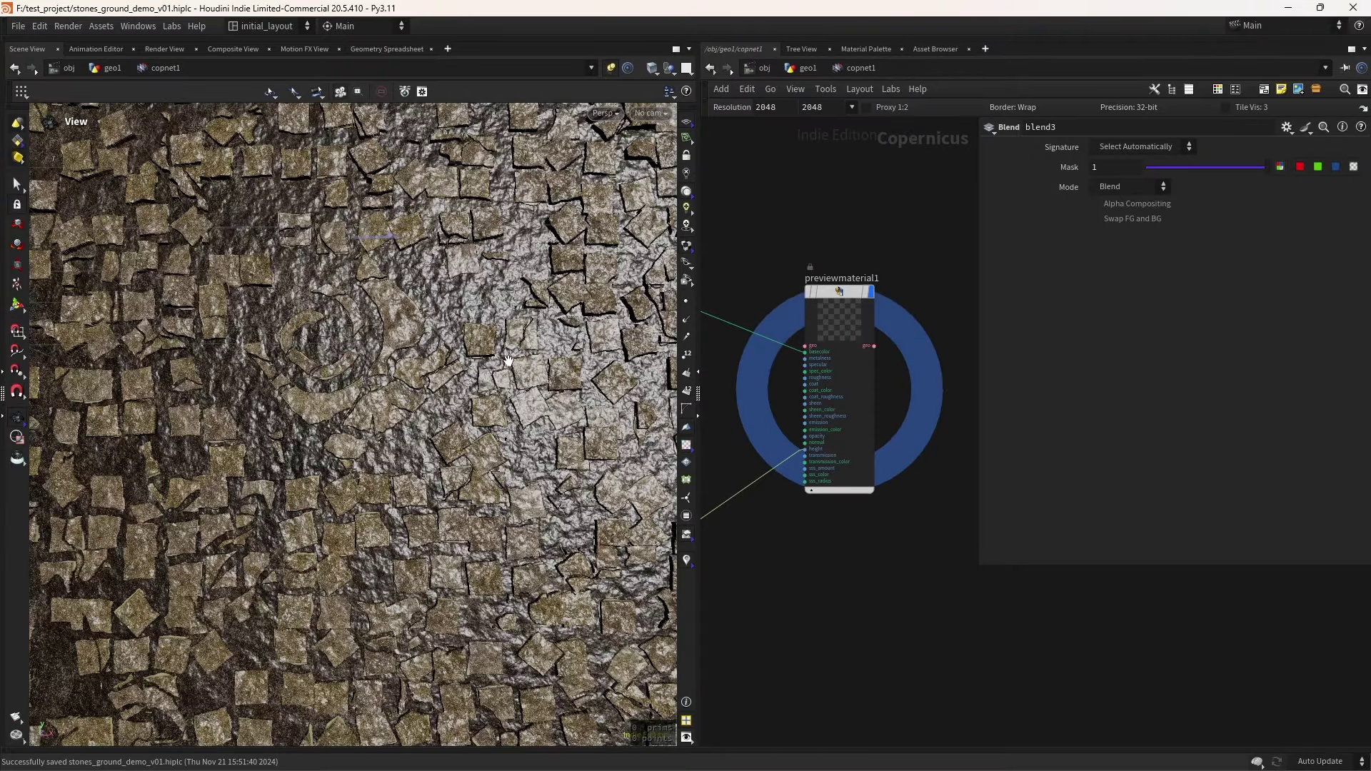
{"action": "scroll", "coordinate": [440, 460], "scroll_direction": "down", "scroll_amount": 3}
{"action": "mouse_move", "coordinate": [440, 459]}
{"action": "left_mouse_down"}
{"action": "mouse_move", "coordinate": [474, 474]}
{"action": "mouse_move", "coordinate": [453, 392]}
{"action": "mouse_move", "coordinate": [345, 465]}
{"action": "mouse_move", "coordinate": [407, 474]}
{"action": "mouse_move", "coordinate": [460, 453]}
{"action": "left_mouse_up"}
{"action": "scroll", "coordinate": [453, 392], "scroll_direction": "up", "scroll_amount": 6}
Select previewmaterial1, view the spiral pattern from above, then display compare1's mask
{"action": "left_click", "coordinate": [850, 400]}
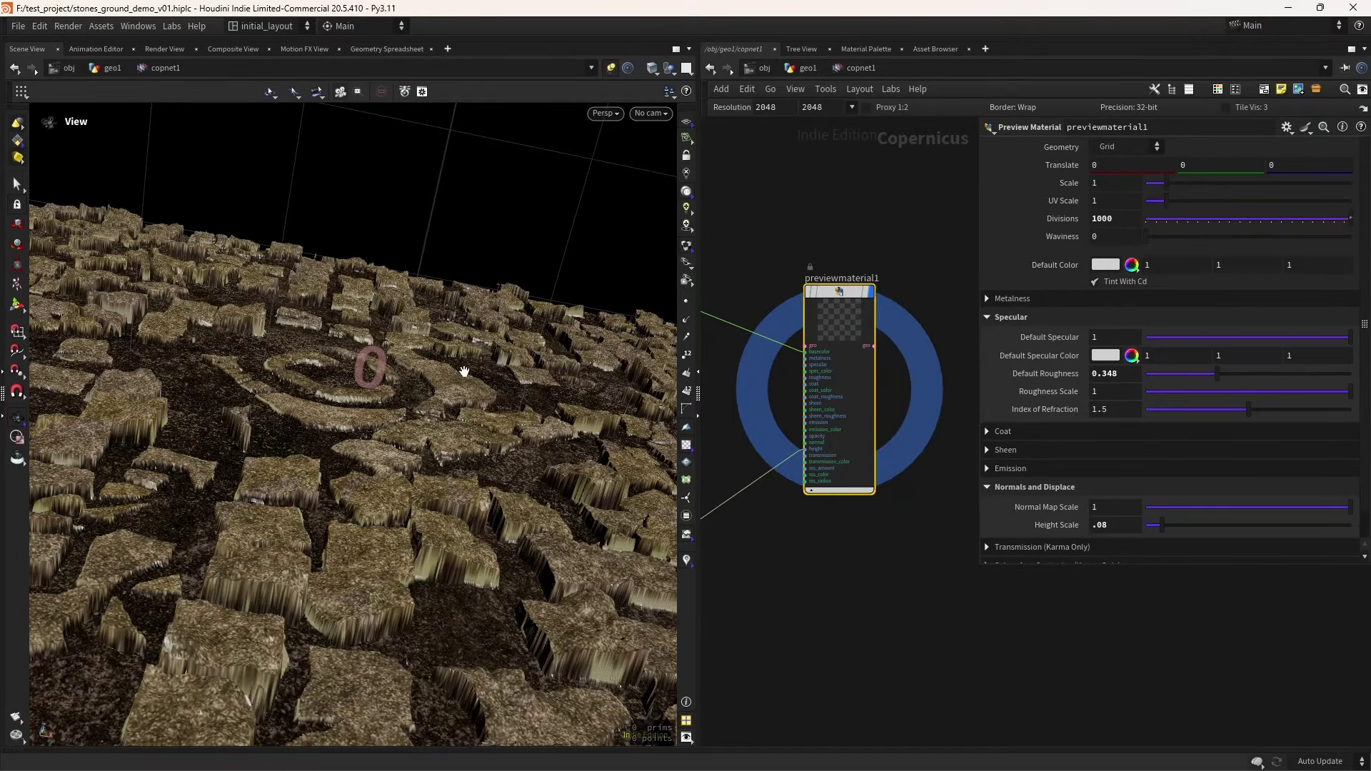
{"action": "left_click_drag", "start_coordinate": [461, 371], "coordinate": [457, 480]}
{"action": "scroll", "coordinate": [370, 435], "scroll_direction": "up", "scroll_amount": 3}
{"action": "scroll", "coordinate": [900, 614], "scroll_direction": "down", "scroll_amount": 10}
{"action": "scroll", "coordinate": [850, 389], "scroll_direction": "up", "scroll_amount": 6}
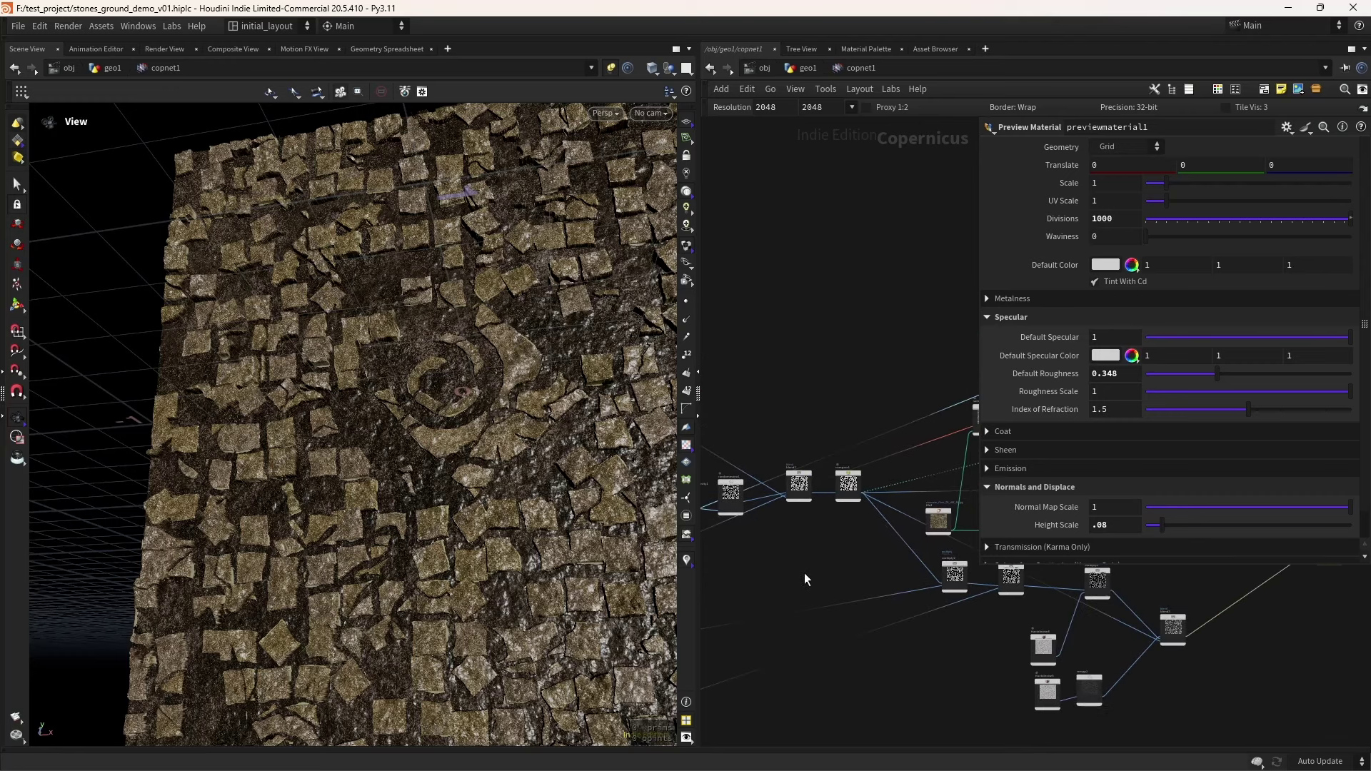
{"action": "left_click", "coordinate": [898, 347]}
Display multiply2's result in the viewer
{"action": "scroll", "coordinate": [538, 450], "scroll_direction": "up", "scroll_amount": 10}
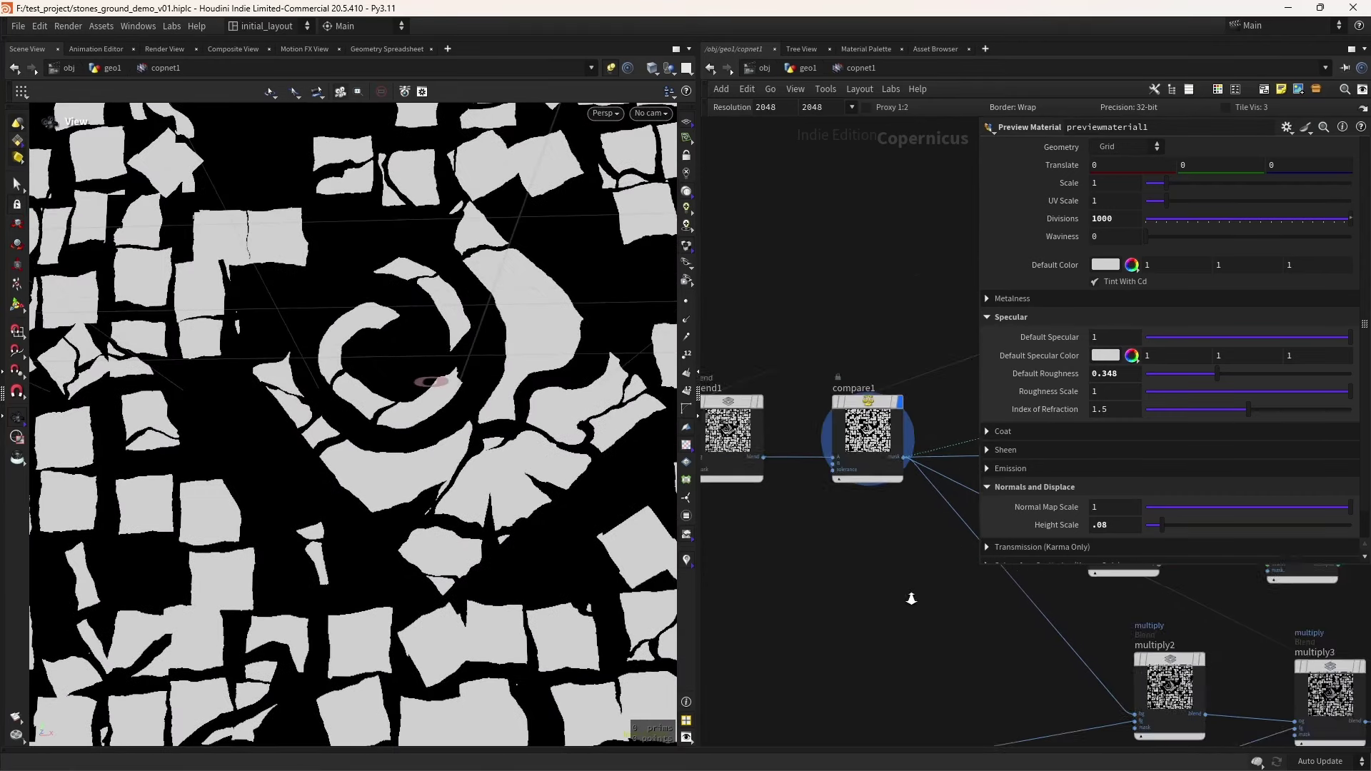
{"action": "scroll", "coordinate": [843, 486], "scroll_direction": "down", "scroll_amount": 5}
{"action": "scroll", "coordinate": [821, 514], "scroll_direction": "up", "scroll_amount": 5}
{"action": "left_click", "coordinate": [826, 492]}
Wire segmentbyconnectivity1 into randommono4's seed input
{"action": "scroll", "coordinate": [821, 507], "scroll_direction": "down", "scroll_amount": 10}
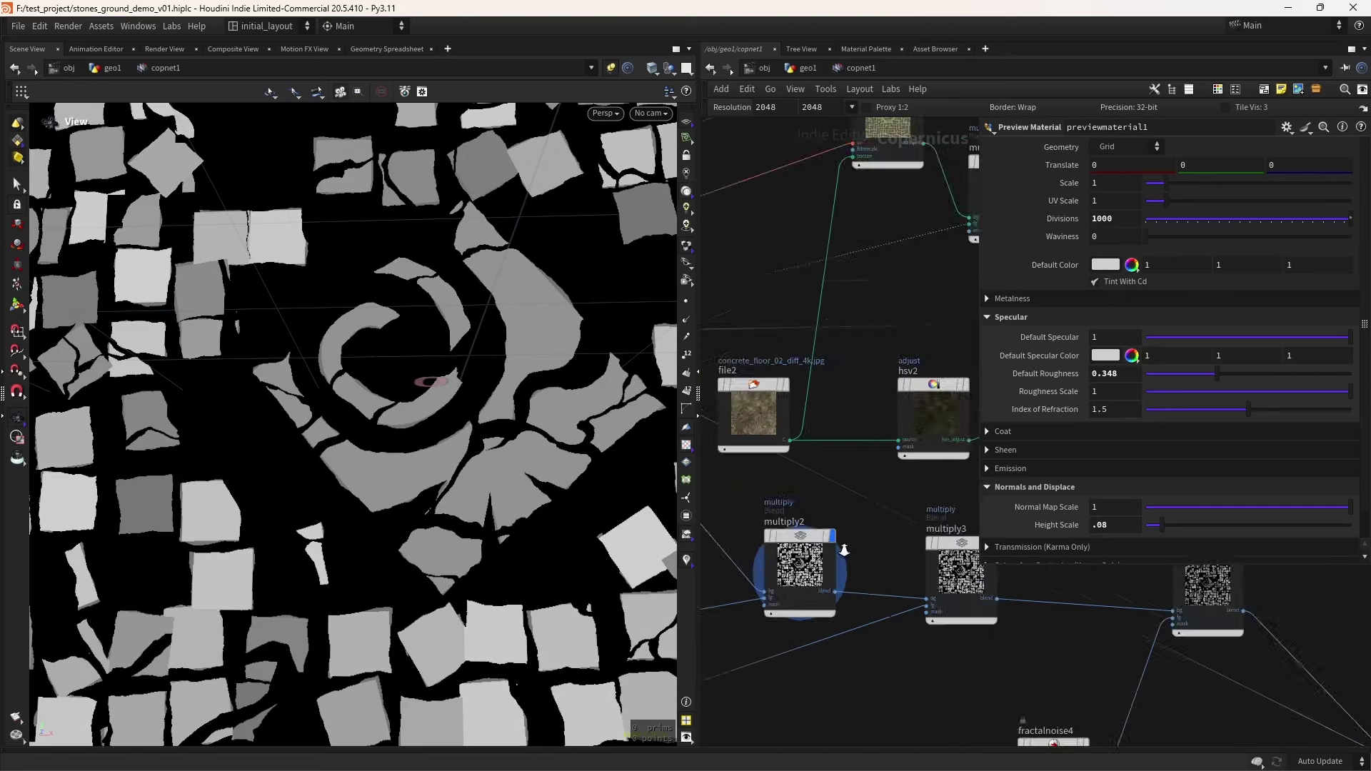
{"action": "scroll", "coordinate": [880, 497], "scroll_direction": "up", "scroll_amount": 4}
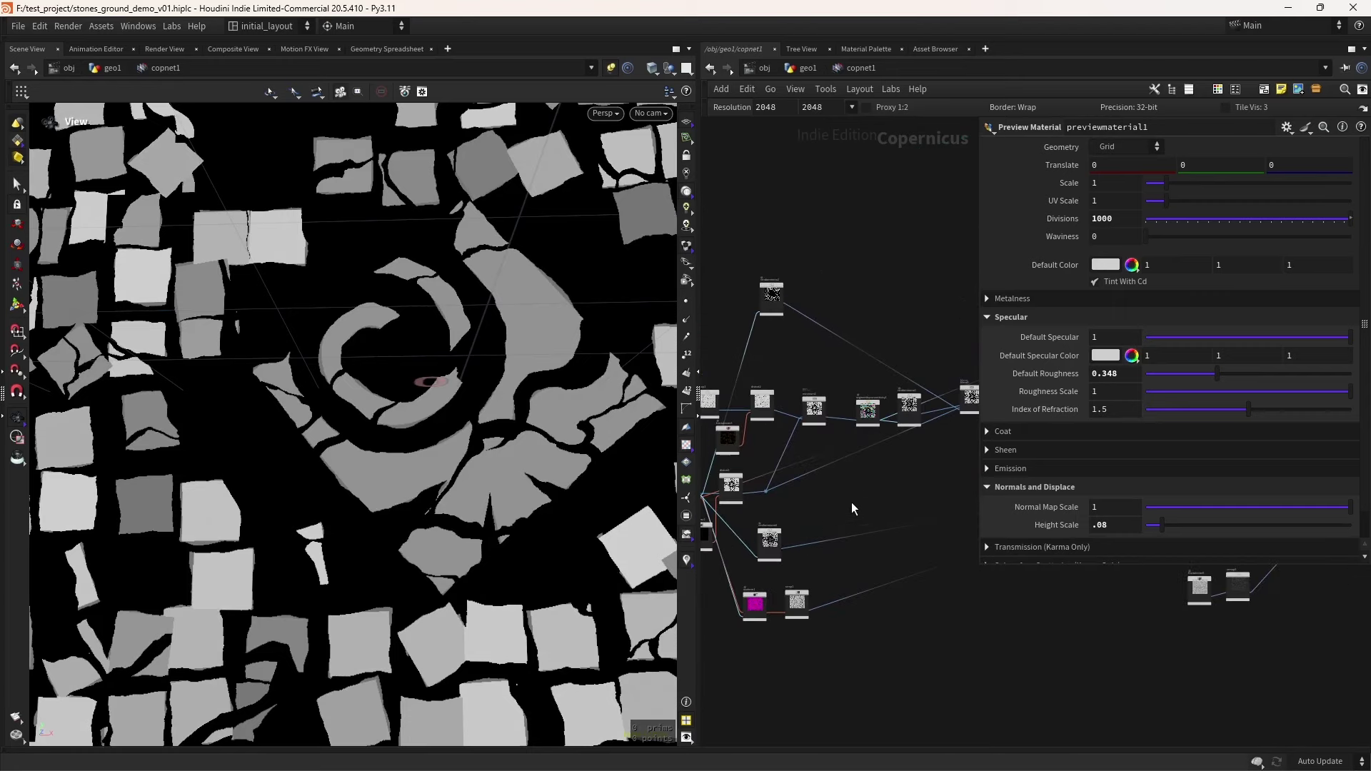
{"action": "scroll", "coordinate": [958, 485], "scroll_direction": "up", "scroll_amount": 4}
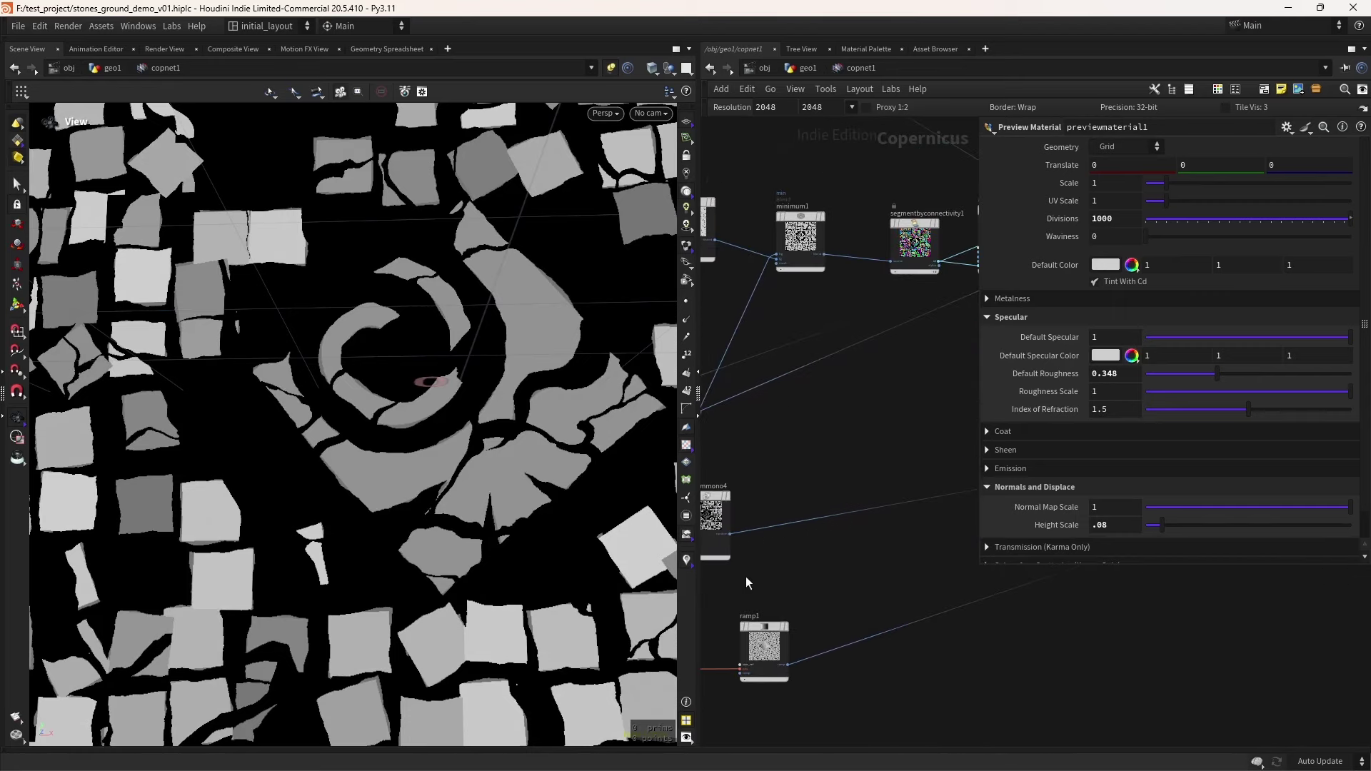
{"action": "scroll", "coordinate": [893, 515], "scroll_direction": "down", "scroll_amount": 5}
{"action": "scroll", "coordinate": [855, 546], "scroll_direction": "up", "scroll_amount": 6}
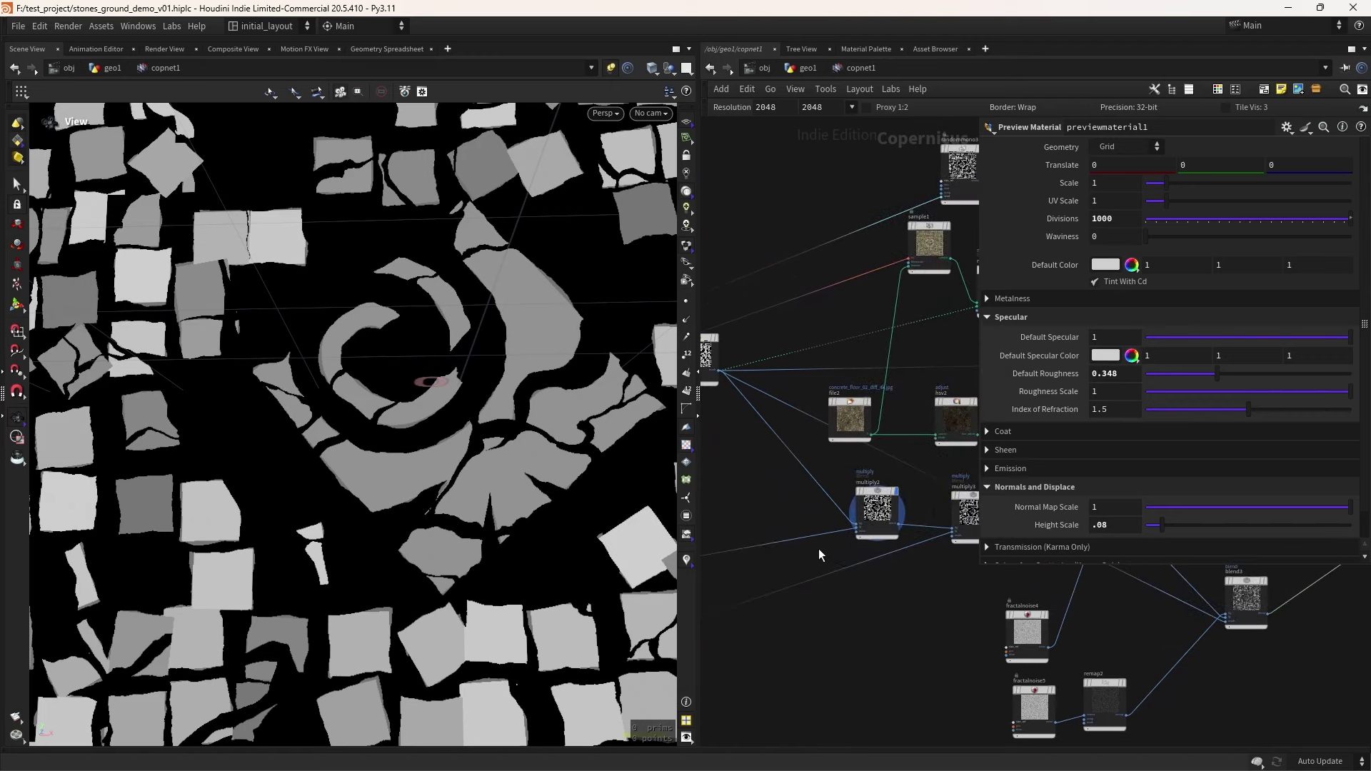
{"action": "scroll", "coordinate": [829, 543], "scroll_direction": "down", "scroll_amount": 6}
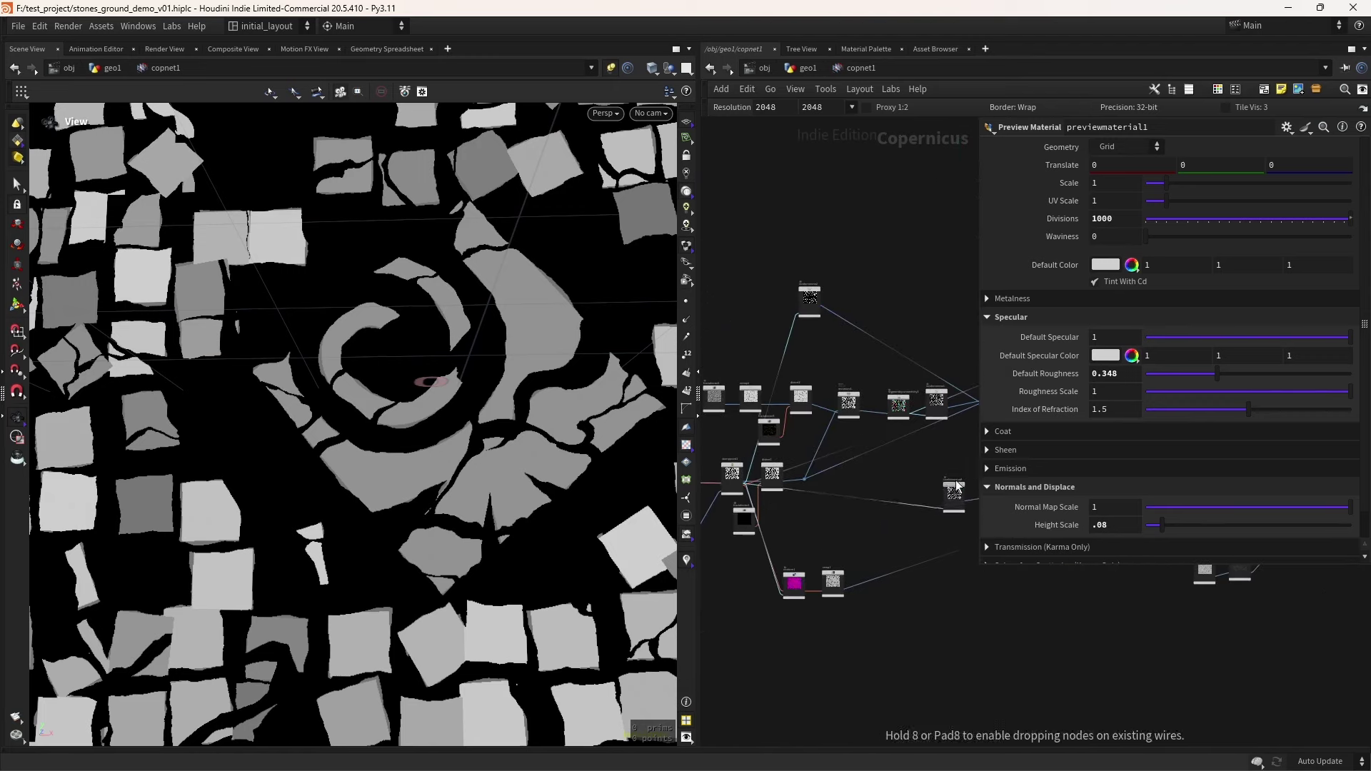
{"action": "scroll", "coordinate": [839, 498], "scroll_direction": "up", "scroll_amount": 5}
{"action": "scroll", "coordinate": [832, 482], "scroll_direction": "up", "scroll_amount": 2}
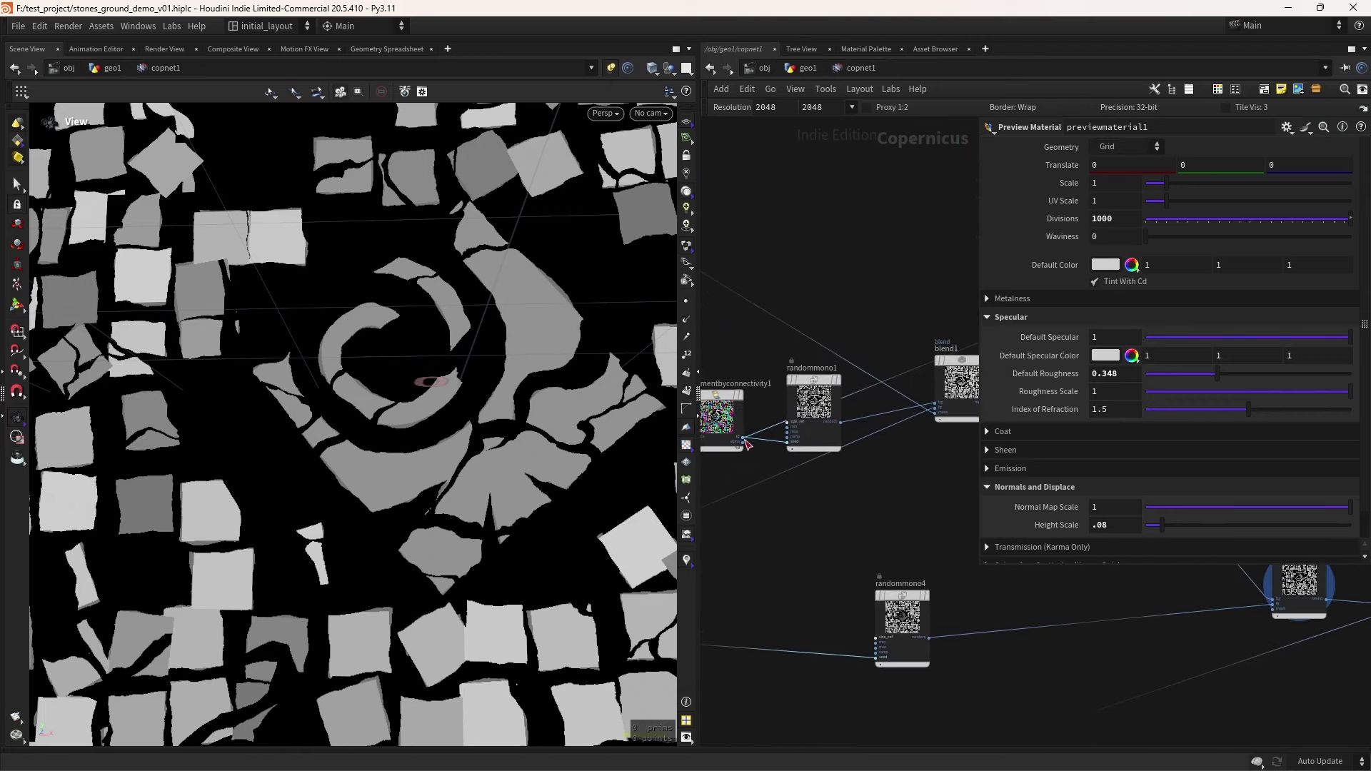
{"action": "left_click", "coordinate": [745, 439]}
{"action": "left_click", "coordinate": [867, 656]}
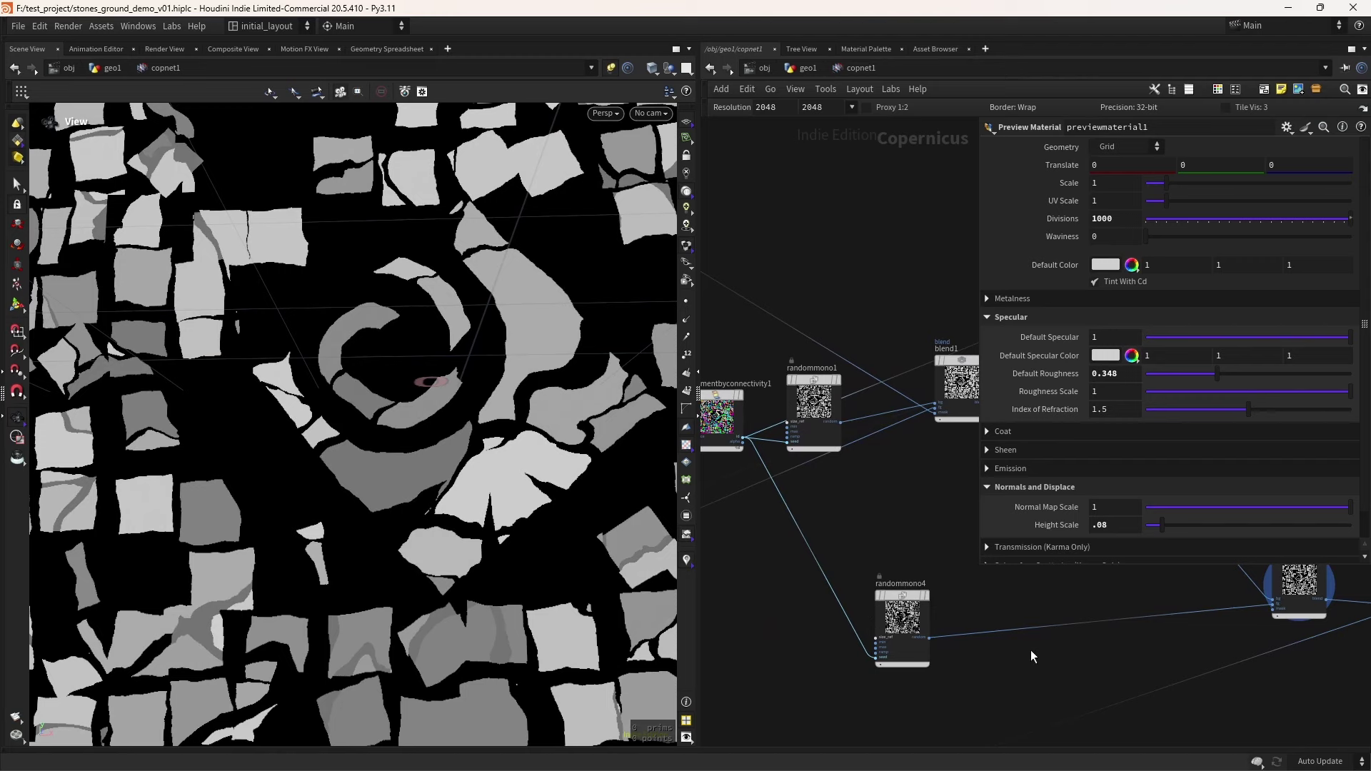
Preview compare1's result, then multiply2's result, in the viewer
{"action": "middle_click_drag", "start_coordinate": [1020, 644], "coordinate": [992, 637]}
{"action": "scroll", "coordinate": [903, 513], "scroll_direction": "down", "scroll_amount": 2}
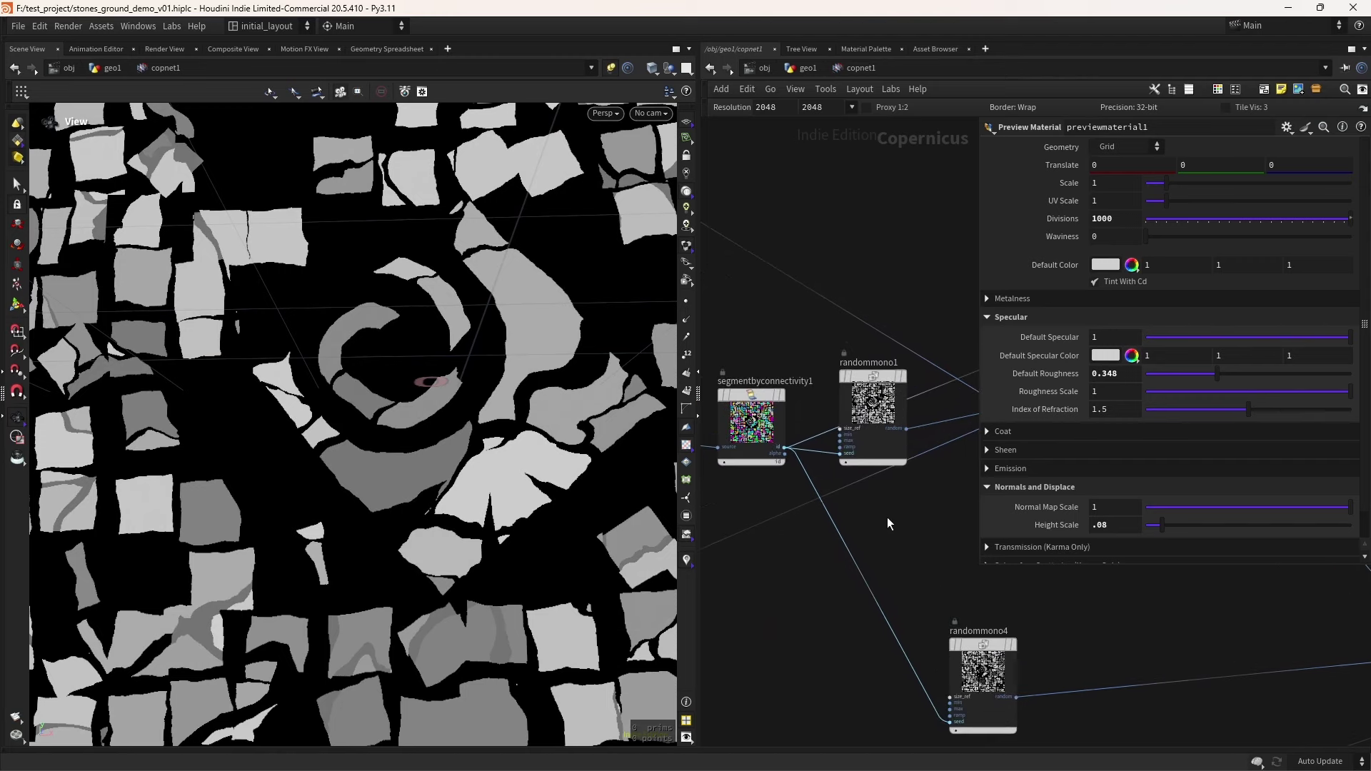
{"action": "scroll", "coordinate": [813, 576], "scroll_direction": "up", "scroll_amount": 3}
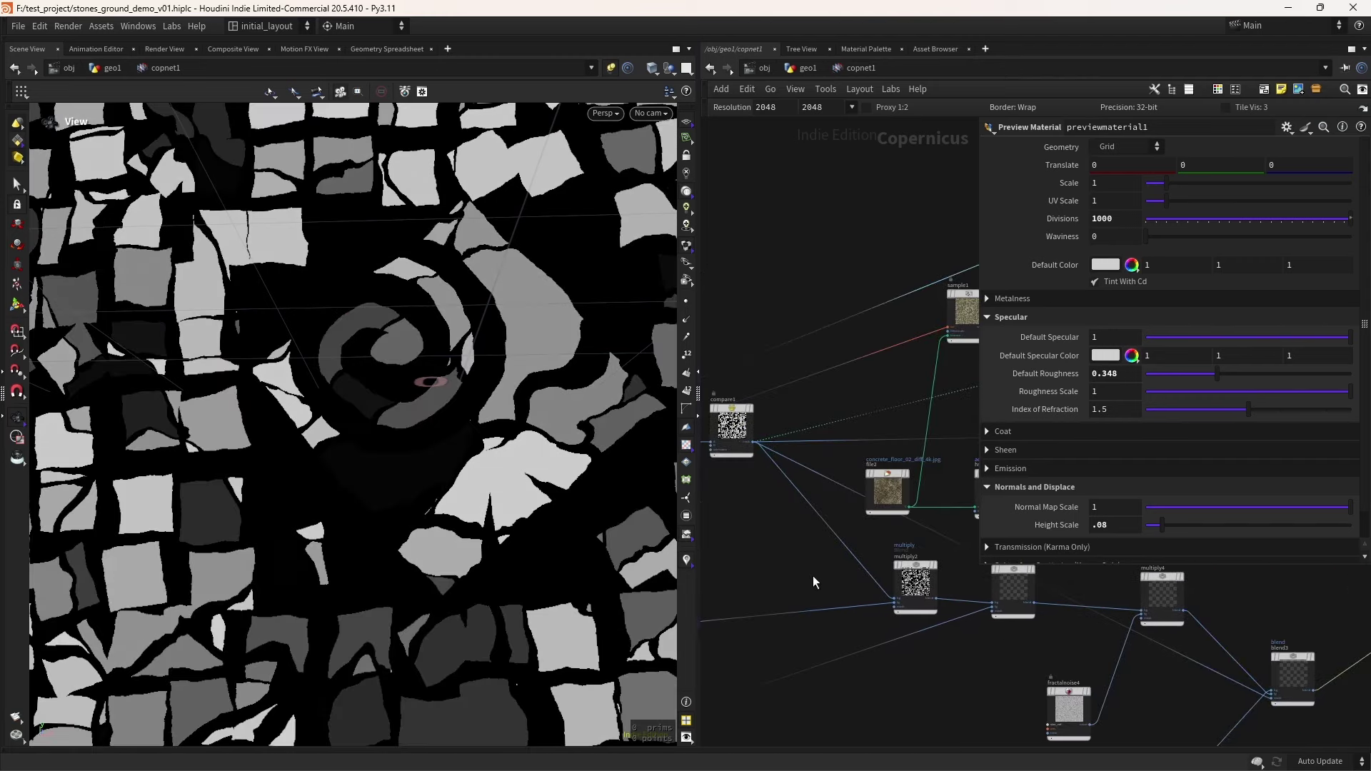
{"action": "middle_click_drag", "start_coordinate": [830, 532], "coordinate": [967, 502]}
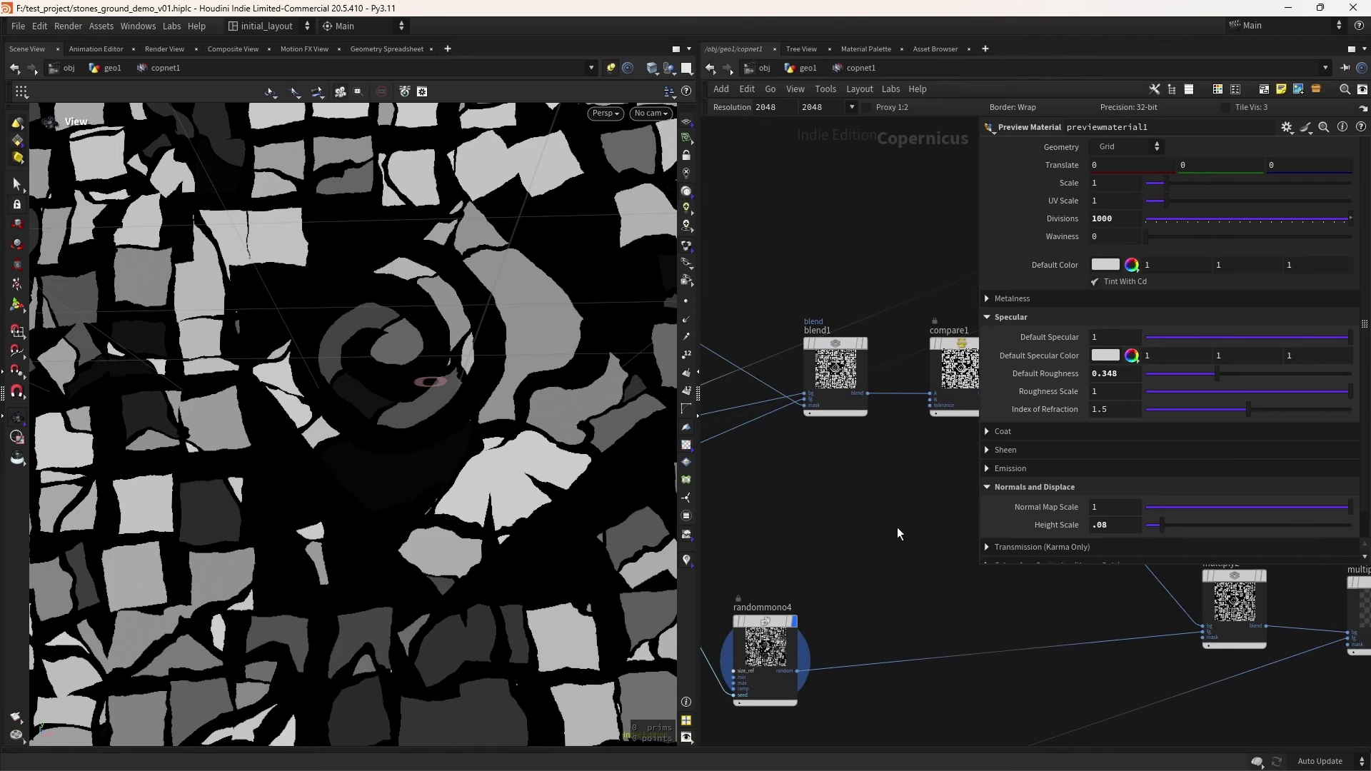
{"action": "middle_click_drag", "start_coordinate": [880, 345], "coordinate": [754, 334]}
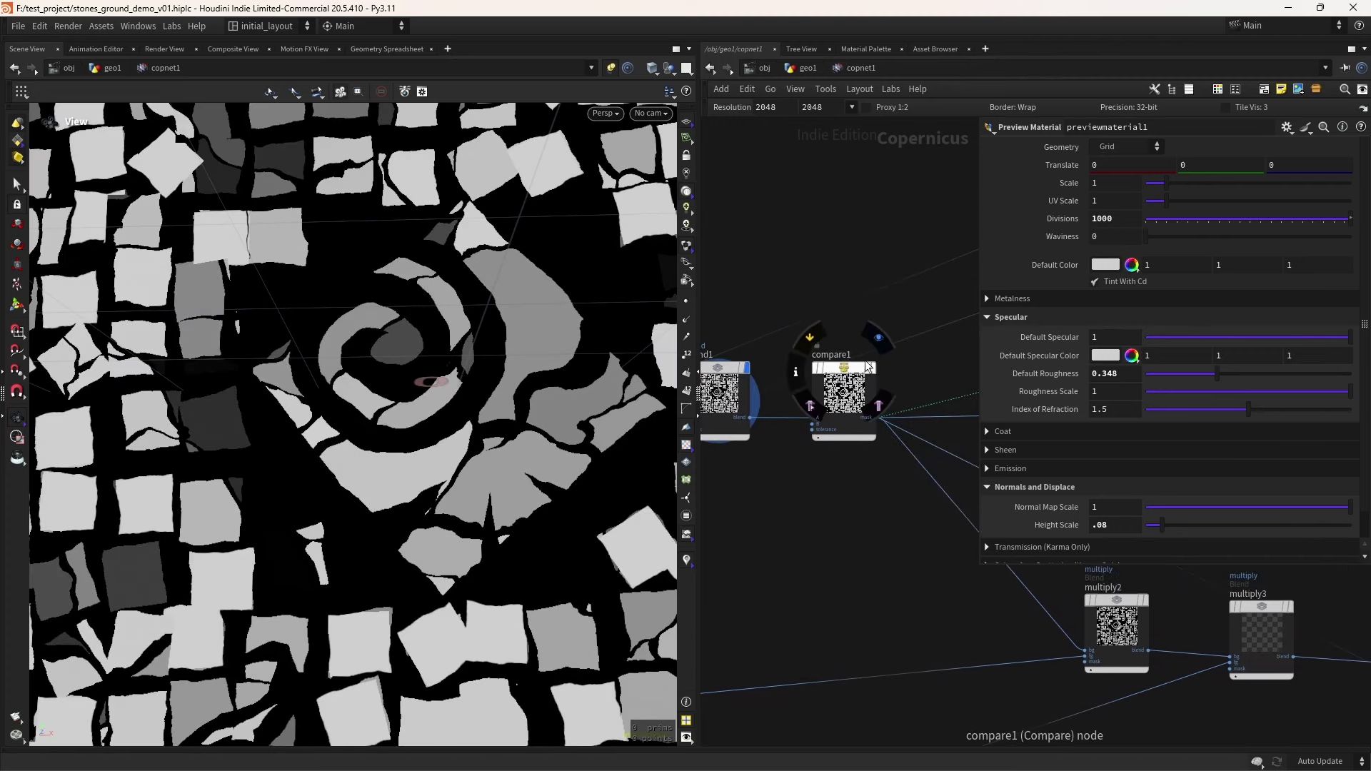
{"action": "left_click", "coordinate": [873, 334]}
{"action": "middle_click_drag", "start_coordinate": [915, 550], "coordinate": [751, 523]}
{"action": "left_click", "coordinate": [977, 599]}
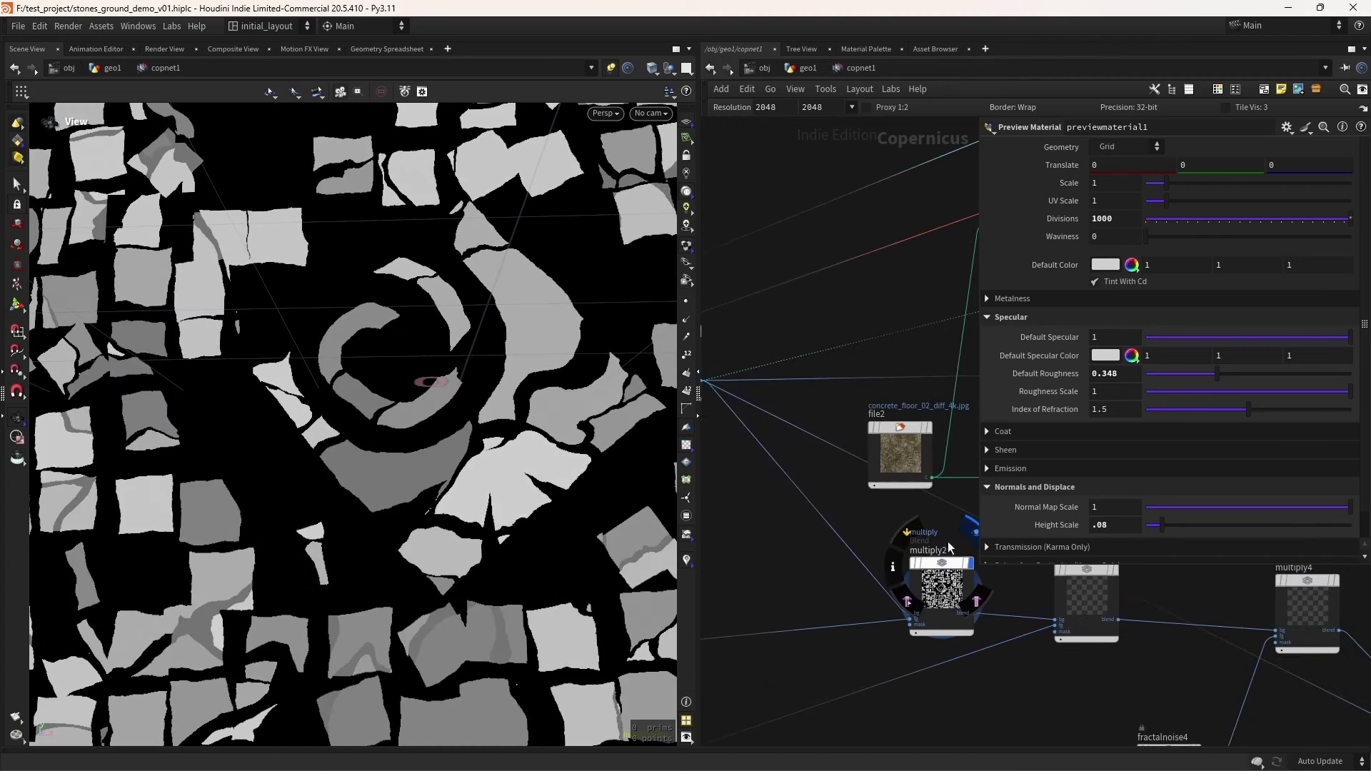
{"action": "scroll", "coordinate": [771, 567], "scroll_direction": "down", "scroll_amount": 3}
{"action": "scroll", "coordinate": [771, 566], "scroll_direction": "down", "scroll_amount": 5}
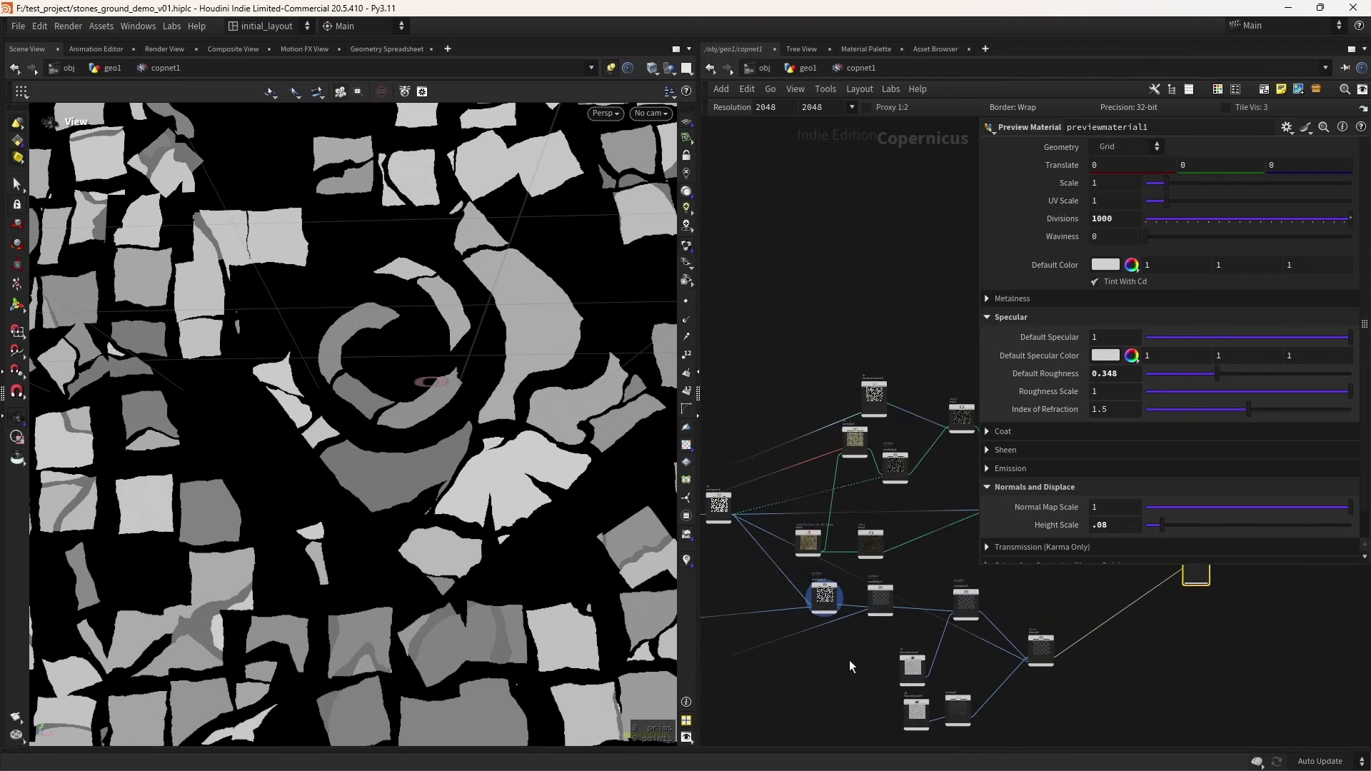
{"action": "scroll", "coordinate": [830, 572], "scroll_direction": "up", "scroll_amount": 3}
Set randommono4's Seed to 59 for a new per-tile pattern
{"action": "left_click", "coordinate": [921, 541]}
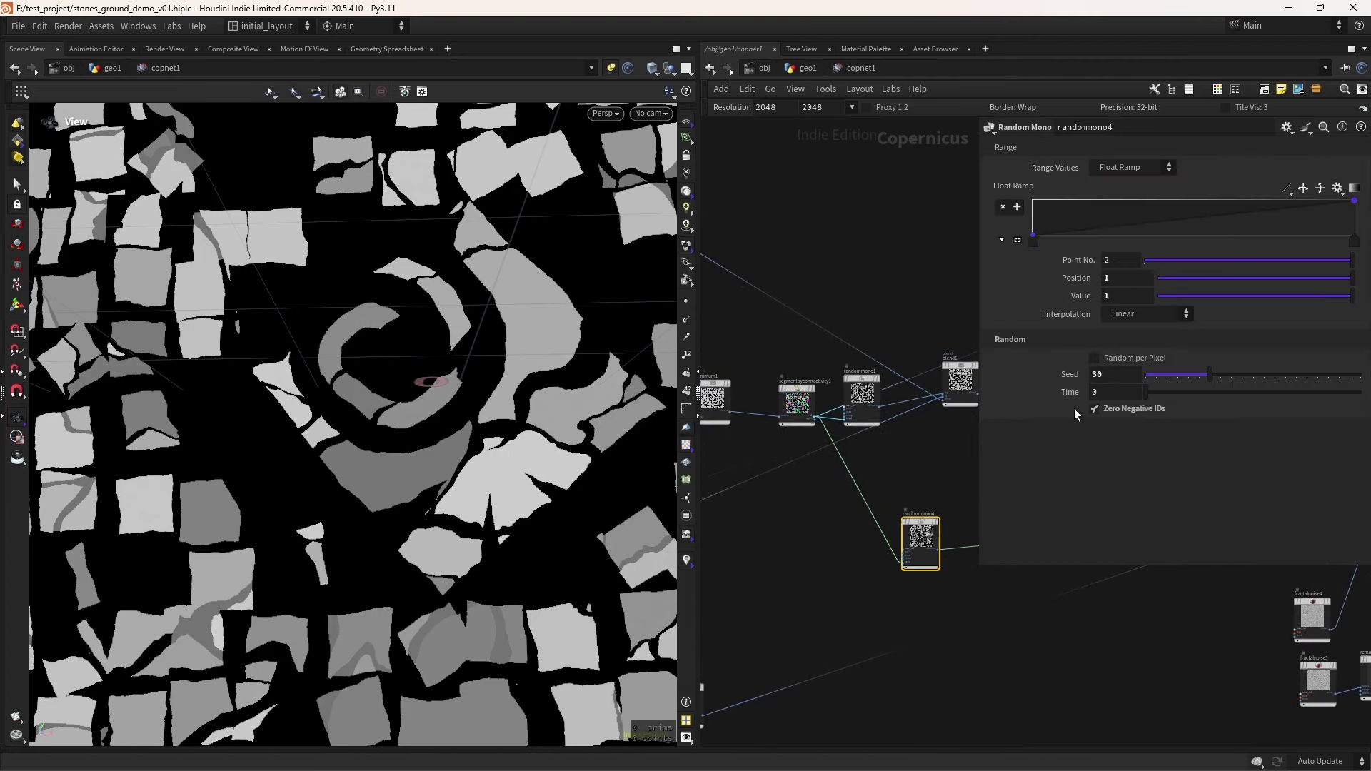
{"action": "left_click_drag", "start_coordinate": [1230, 383], "coordinate": [1277, 374]}
{"action": "scroll", "coordinate": [831, 566], "scroll_direction": "down", "scroll_amount": 3}
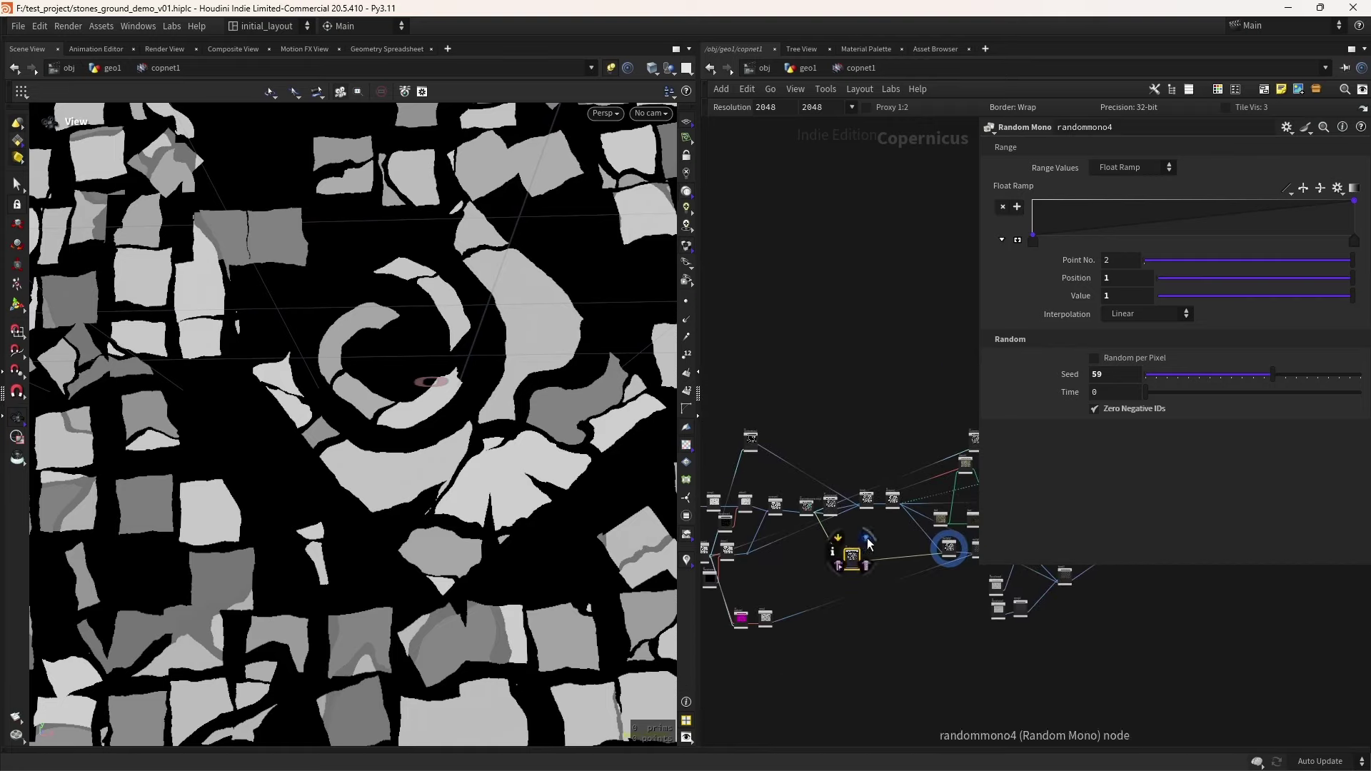
{"action": "scroll", "coordinate": [822, 553], "scroll_direction": "up", "scroll_amount": 5}
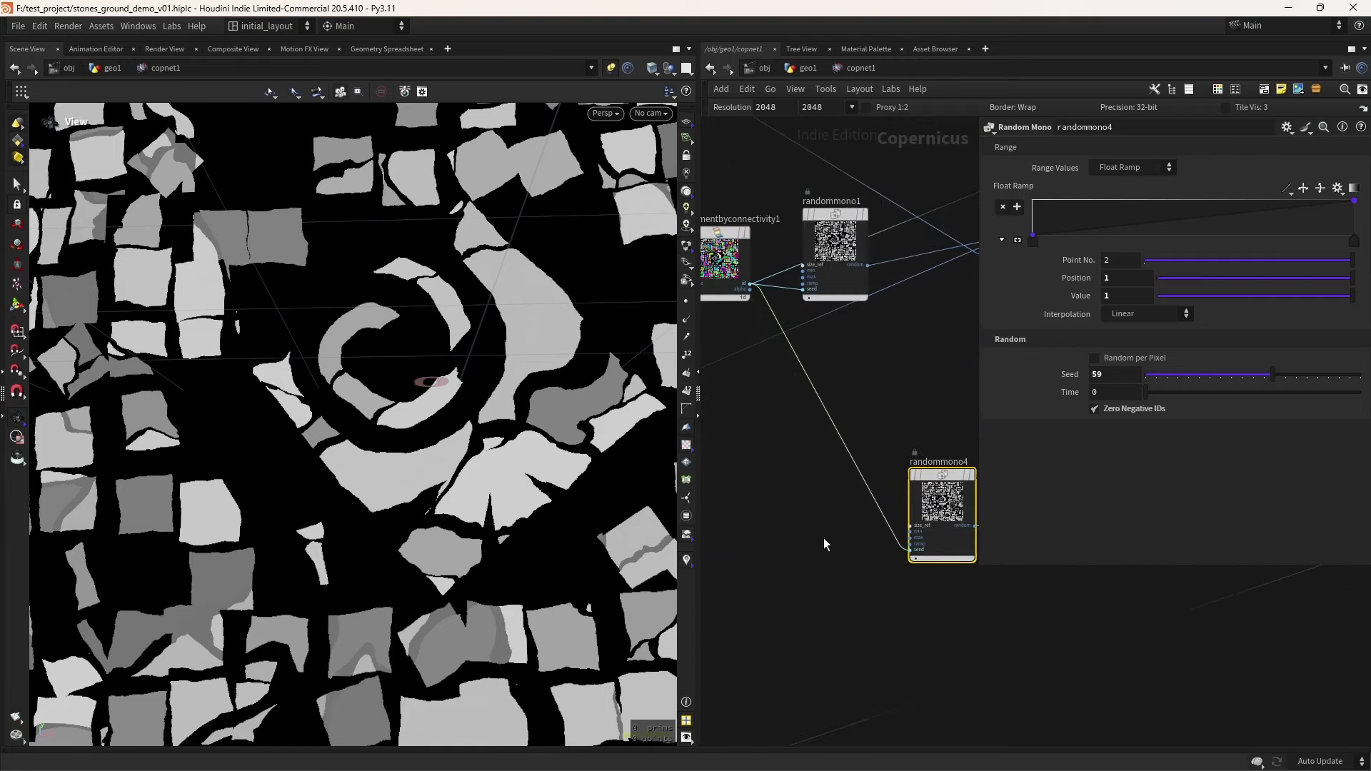
{"action": "scroll", "coordinate": [825, 544], "scroll_direction": "down", "scroll_amount": 3}
Connect uv into distort1's scale input
{"action": "middle_click_drag", "start_coordinate": [918, 567], "coordinate": [973, 584]}
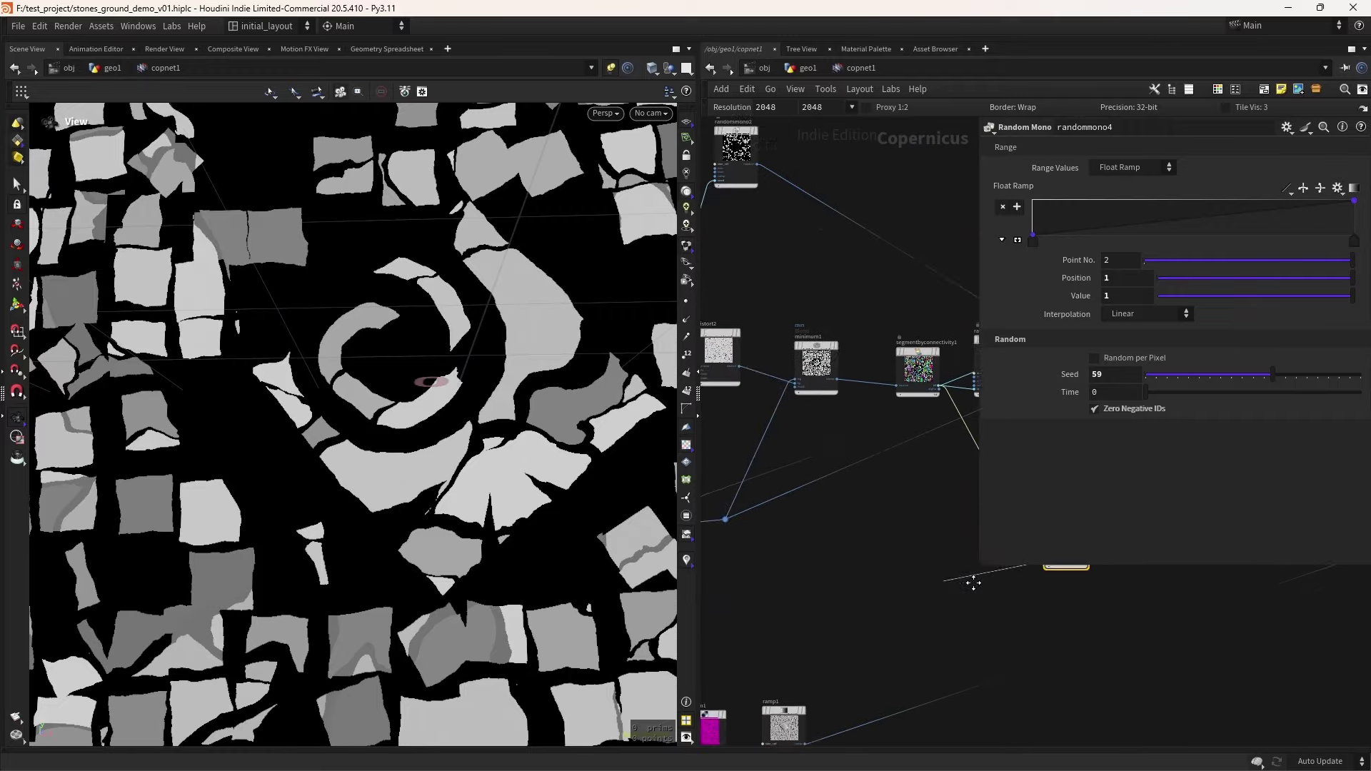
{"action": "scroll", "coordinate": [973, 583], "scroll_direction": "up", "scroll_amount": 5}
{"action": "left_click", "coordinate": [716, 475]}
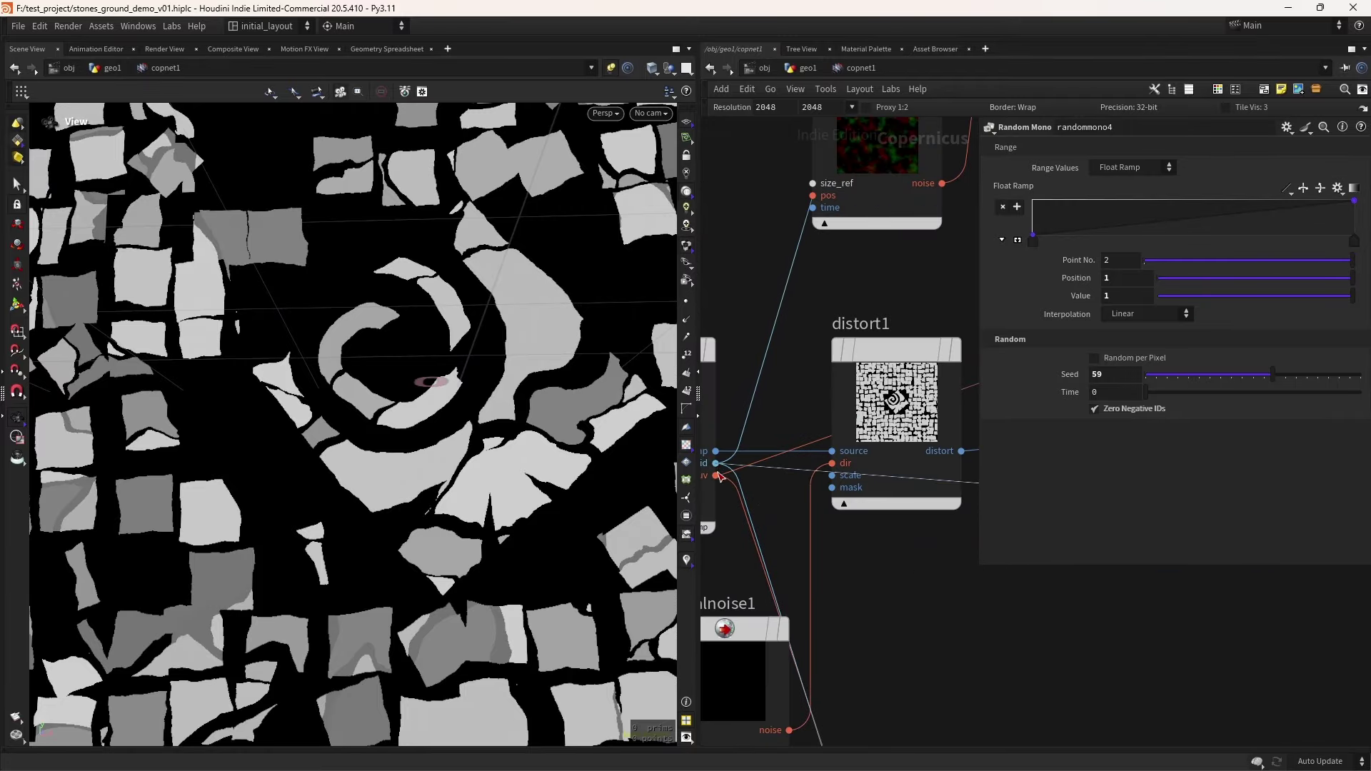
{"action": "left_click", "coordinate": [832, 475]}
{"action": "scroll", "coordinate": [520, 534], "scroll_direction": "down", "scroll_amount": 4}
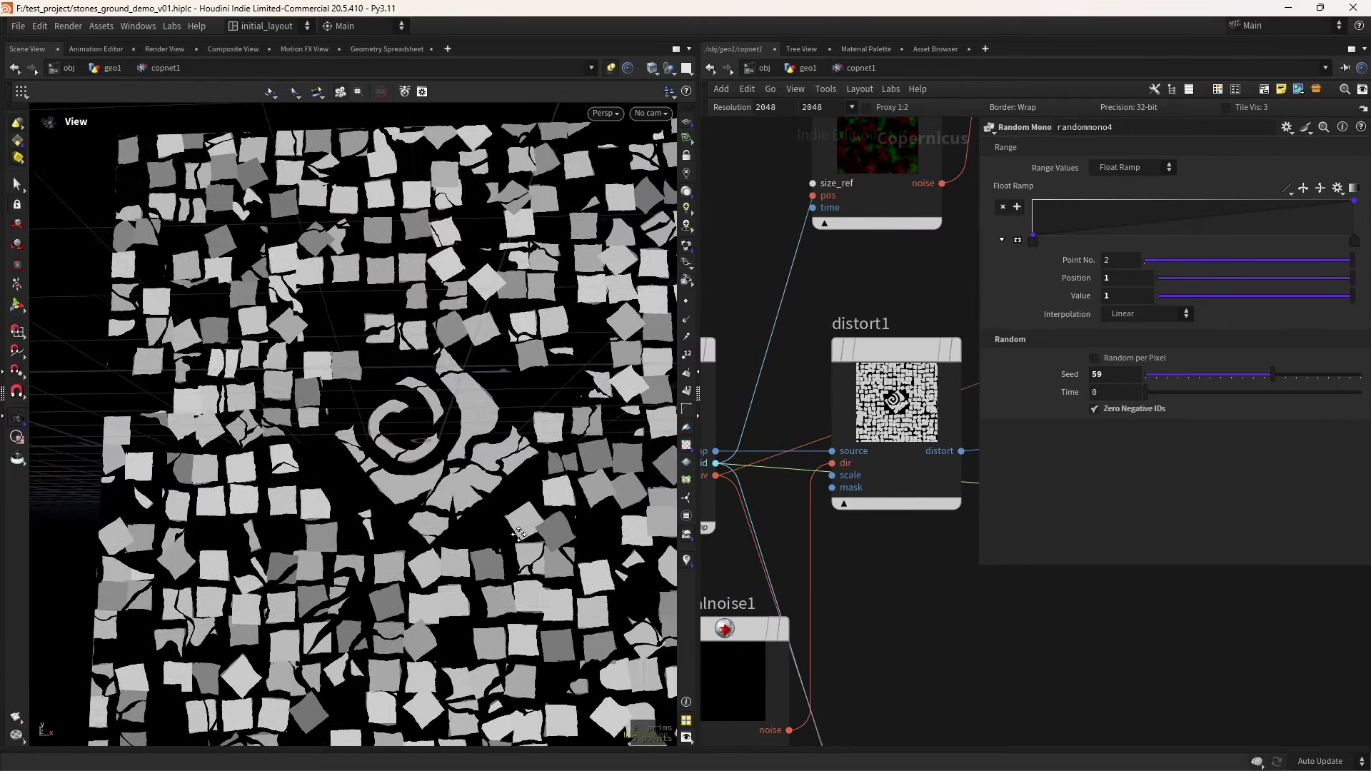
{"action": "scroll", "coordinate": [519, 535], "scroll_direction": "down", "scroll_amount": 2}
Save the scene as stones_ground_demo_v01.hiplc
{"action": "key", "text": "ctrl+s"}
{"action": "scroll", "coordinate": [877, 617], "scroll_direction": "down", "scroll_amount": 6}
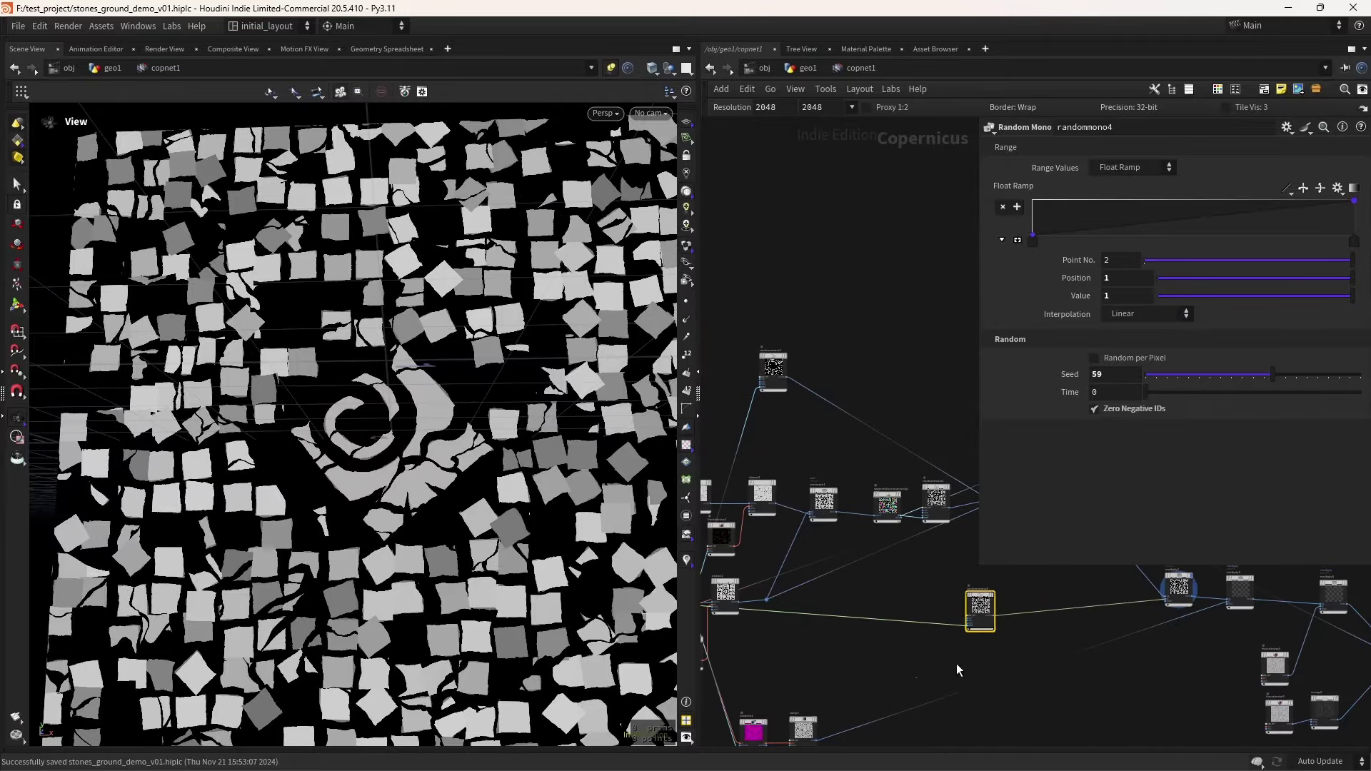
{"action": "scroll", "coordinate": [869, 660], "scroll_direction": "up", "scroll_amount": 8}
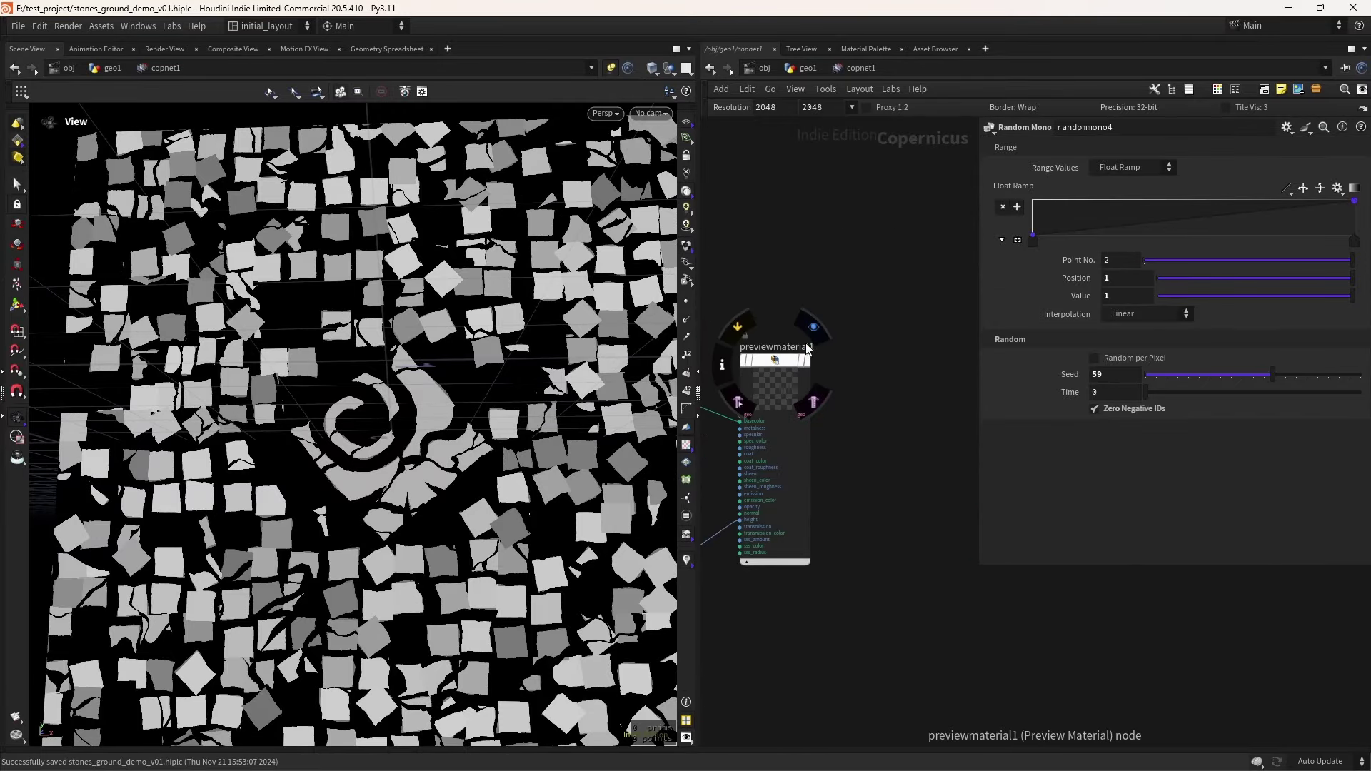
Display previewmaterial1 and tumble the viewer to an oblique view of the displaced stones
{"action": "left_click", "coordinate": [807, 359]}
{"action": "mouse_move", "coordinate": [499, 500]}
{"action": "left_mouse_down"}
{"action": "mouse_move", "coordinate": [500, 414]}
{"action": "mouse_move", "coordinate": [505, 560]}
{"action": "mouse_move", "coordinate": [500, 496]}
{"action": "mouse_move", "coordinate": [512, 532]}
{"action": "mouse_move", "coordinate": [494, 502]}
{"action": "left_mouse_up"}
{"action": "scroll", "coordinate": [490, 526], "scroll_direction": "down", "scroll_amount": 3}
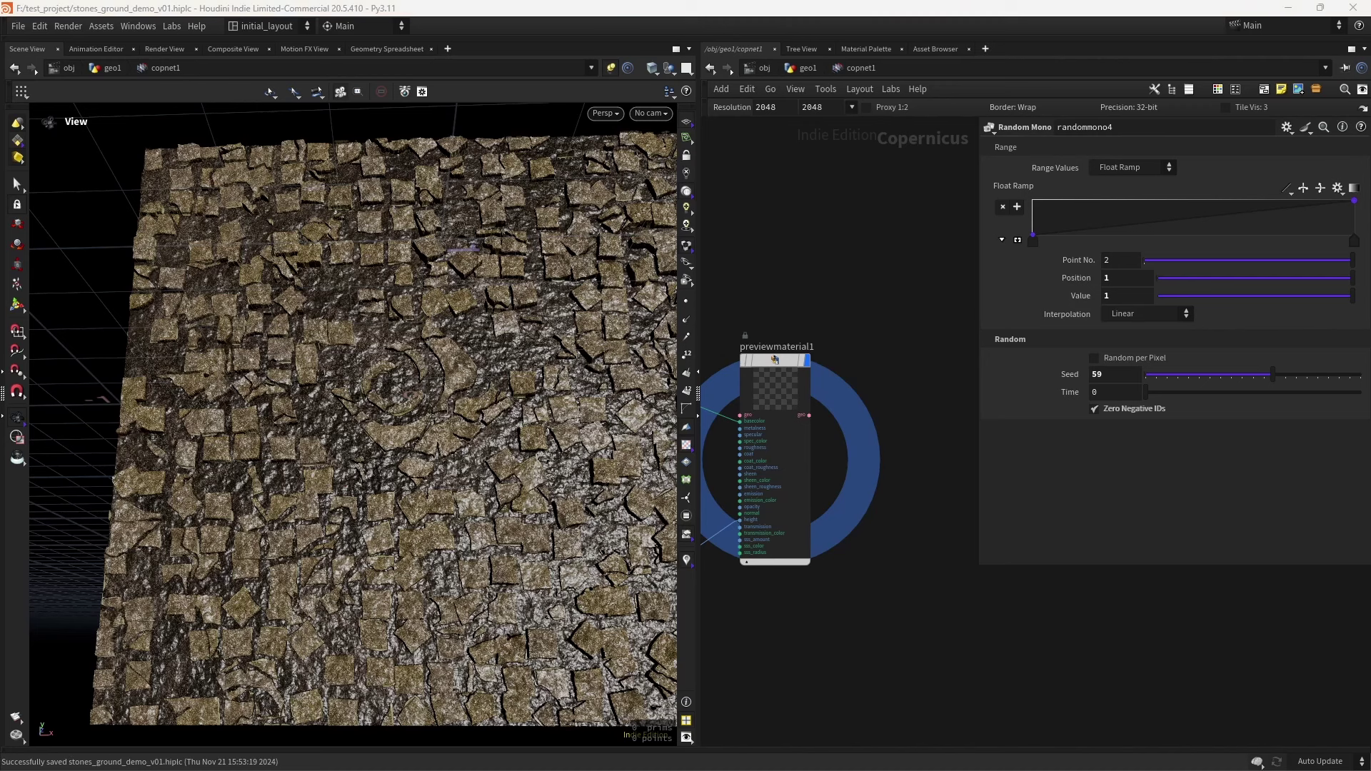
{"action": "scroll", "coordinate": [815, 648], "scroll_direction": "down", "scroll_amount": 3}
{"action": "middle_click_drag", "start_coordinate": [815, 648], "coordinate": [922, 582]}
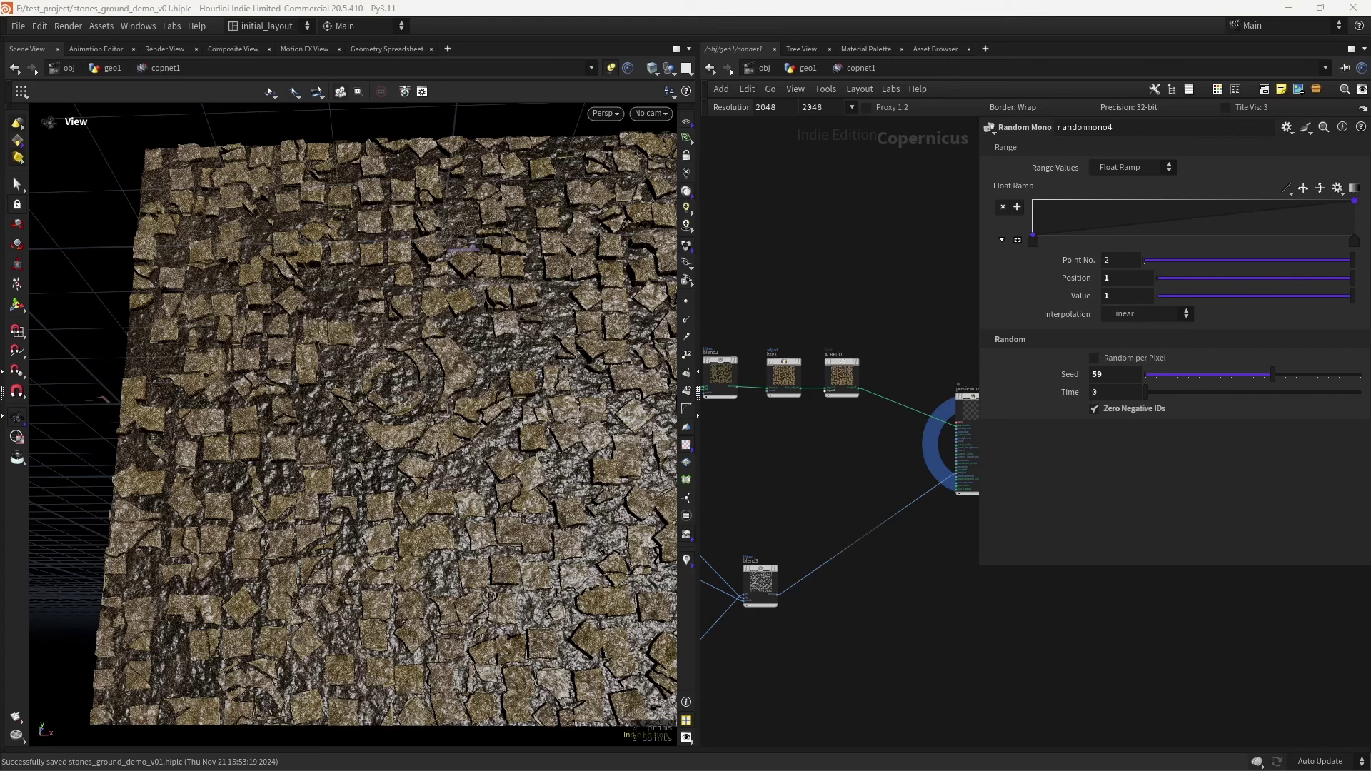
{"action": "scroll", "coordinate": [367, 577], "scroll_direction": "up", "scroll_amount": 5}
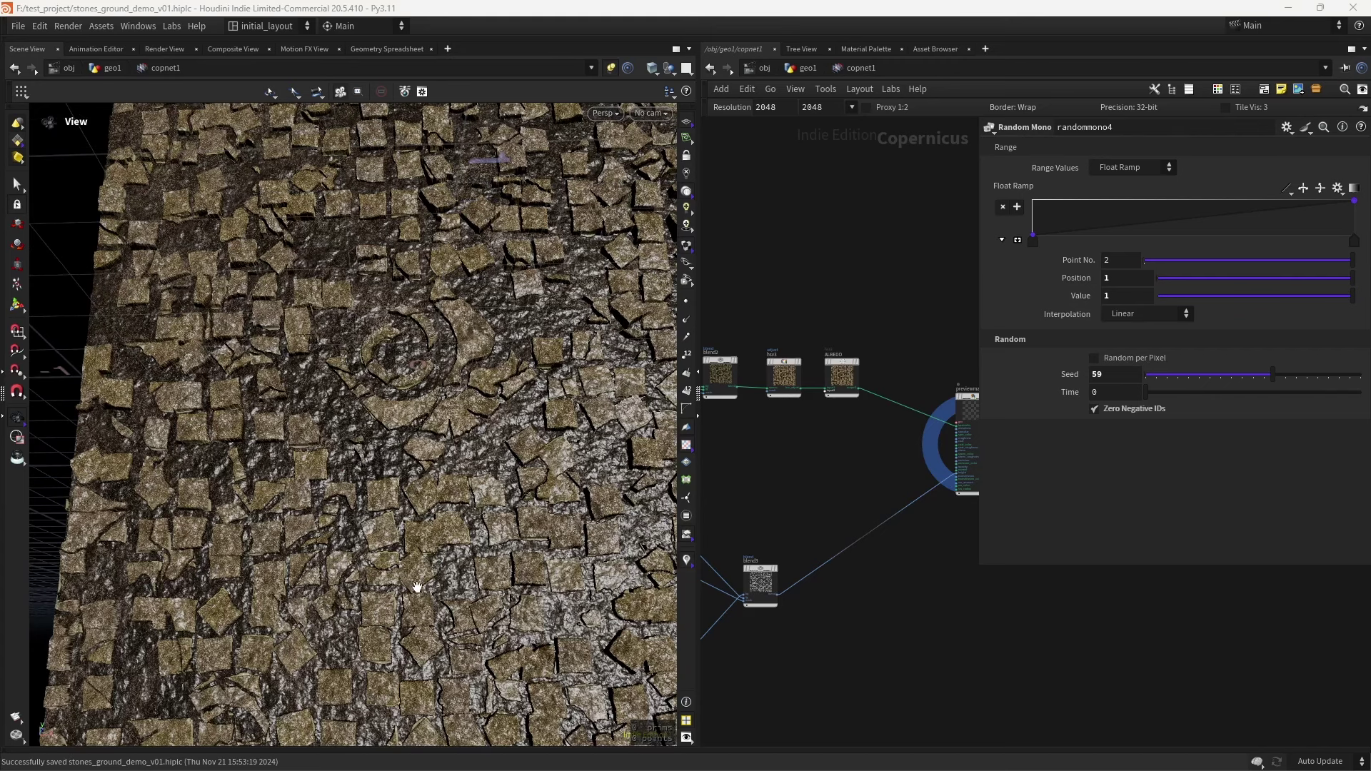
{"action": "scroll", "coordinate": [875, 590], "scroll_direction": "up", "scroll_amount": 3}
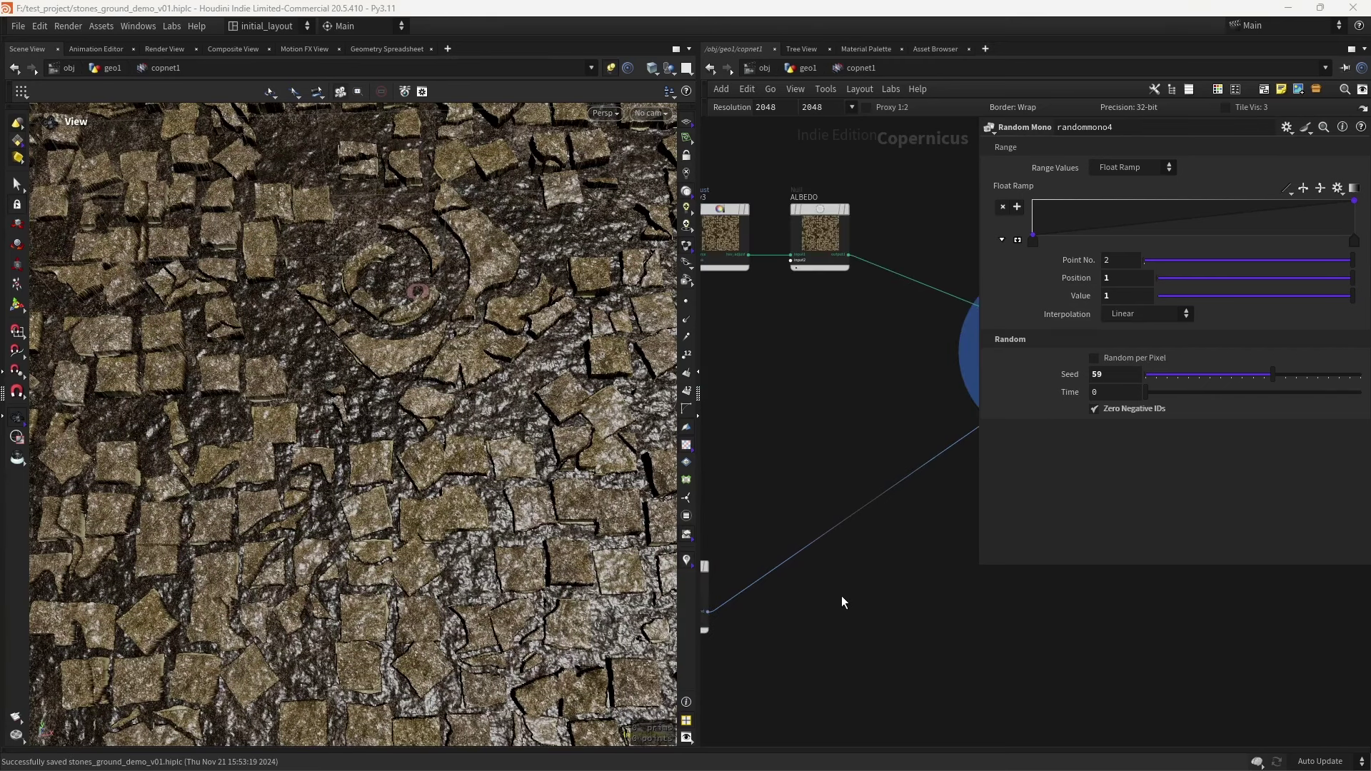
{"action": "key", "text": "Tab"}
Insert blur1 on the displacement wire with Size 0.001
{"action": "key", "text": "Return"}
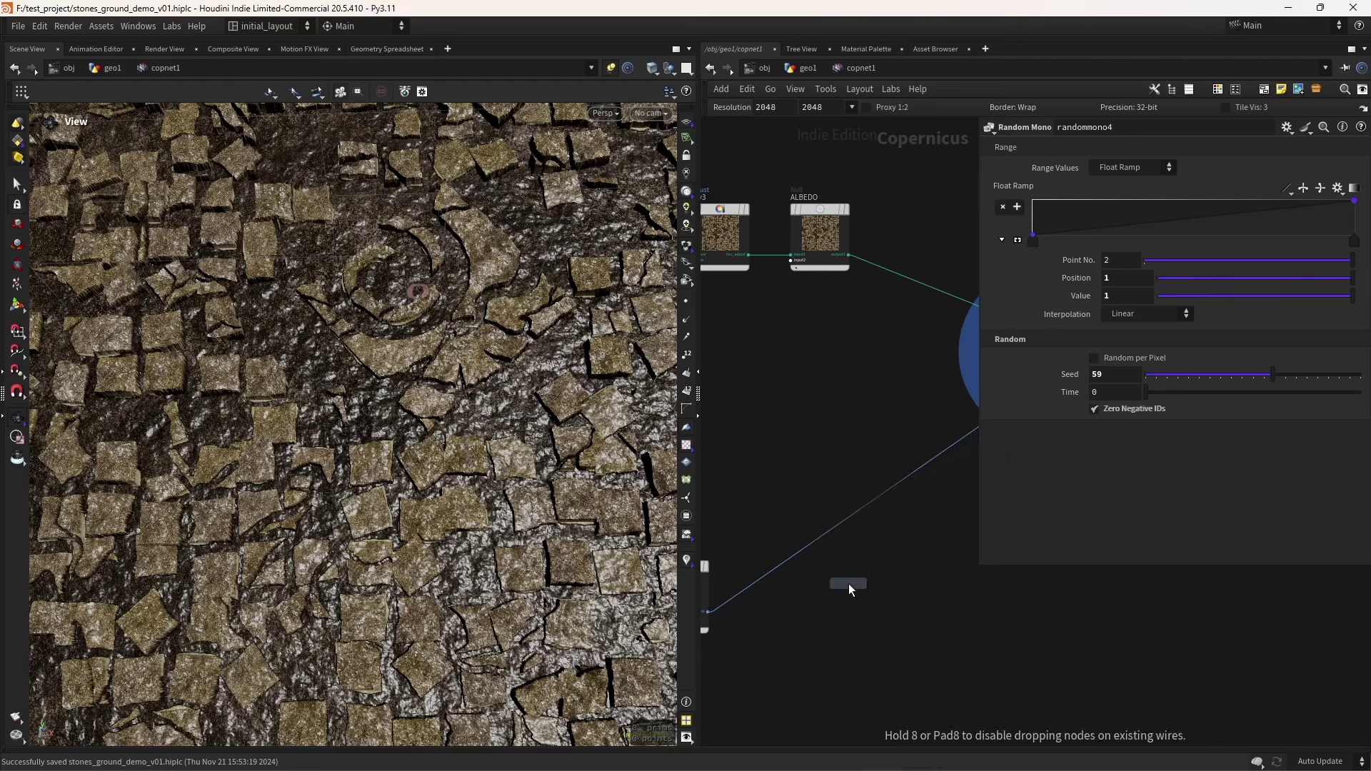
{"action": "left_click", "coordinate": [849, 584]}
{"action": "left_click_drag", "start_coordinate": [836, 603], "coordinate": [803, 568]}
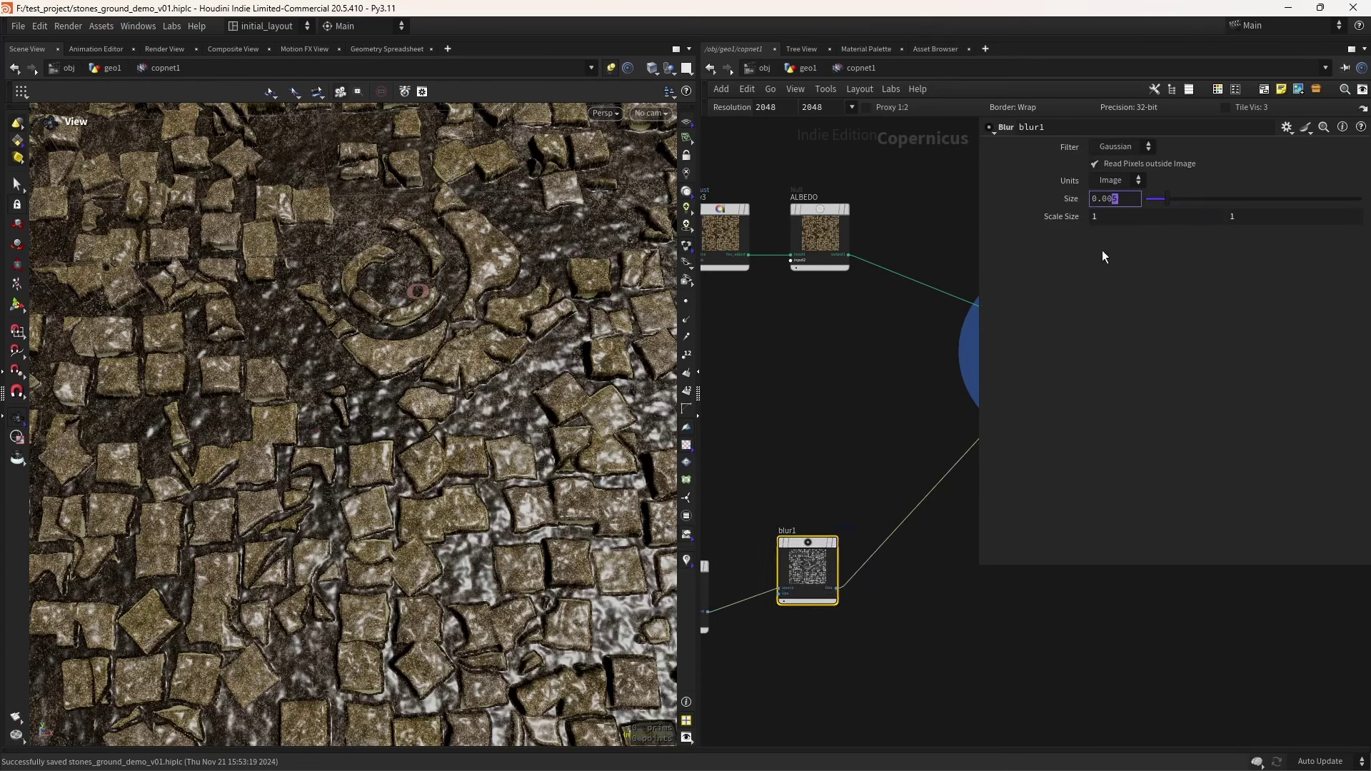
{"action": "type", "text": "1"}
{"action": "key", "text": "Return"}
Add a Null node on the blur1-to-previewmaterial1 wire
{"action": "left_click_drag", "start_coordinate": [411, 430], "coordinate": [457, 421]}
{"action": "middle_click_drag", "start_coordinate": [933, 574], "coordinate": [871, 577]}
{"action": "key", "text": "Tab"}
{"action": "type", "text": "null"}
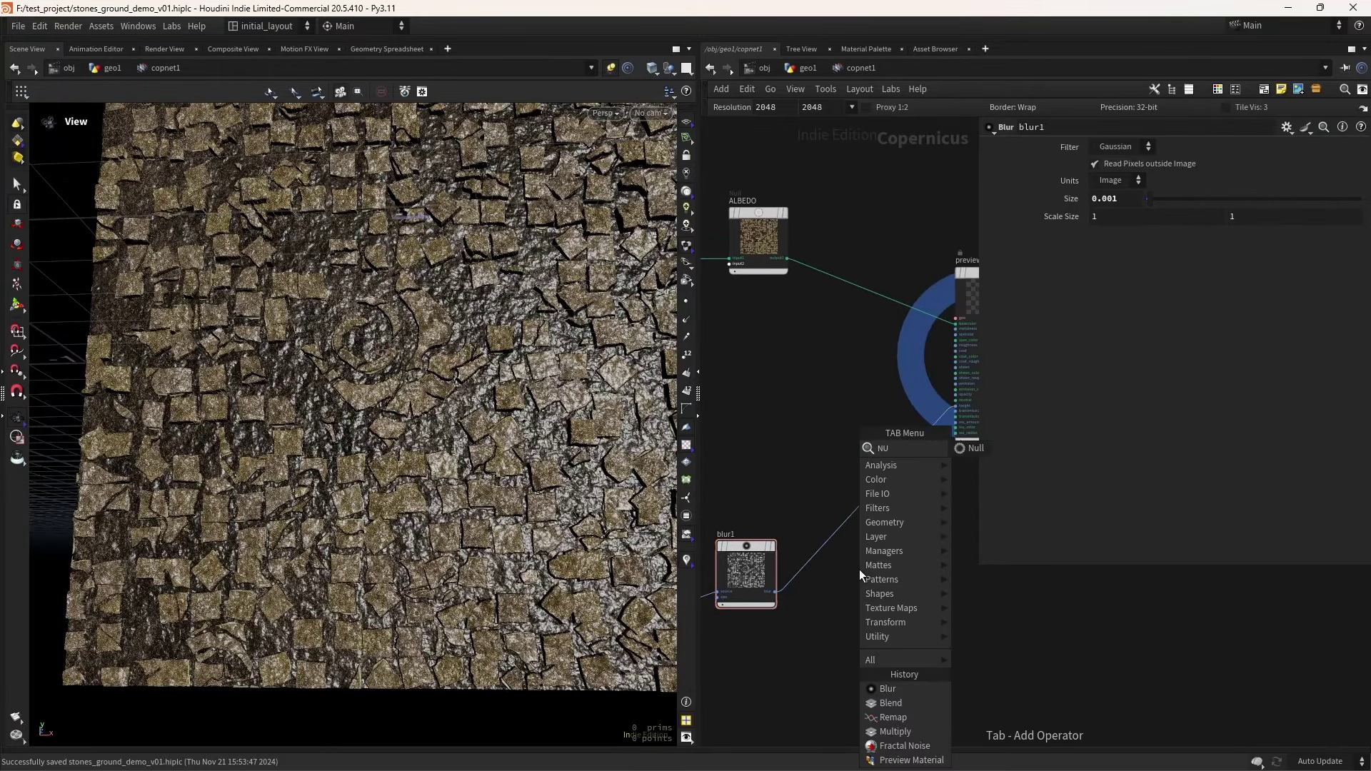
{"action": "key", "text": "Return"}
{"action": "left_click", "coordinate": [859, 568]}
{"action": "left_click_drag", "start_coordinate": [859, 576], "coordinate": [844, 552]}
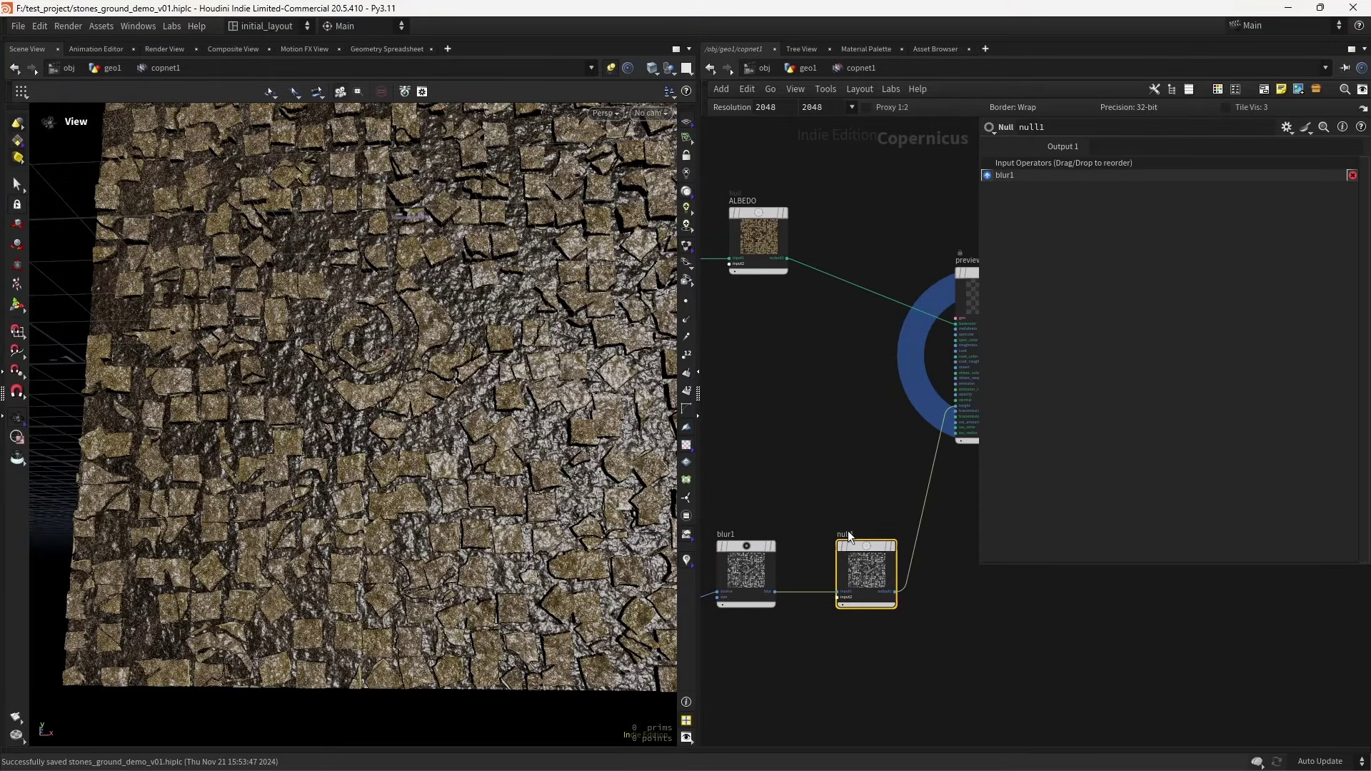
{"action": "type", "text": "disp"}
{"action": "key", "text": "Return"}
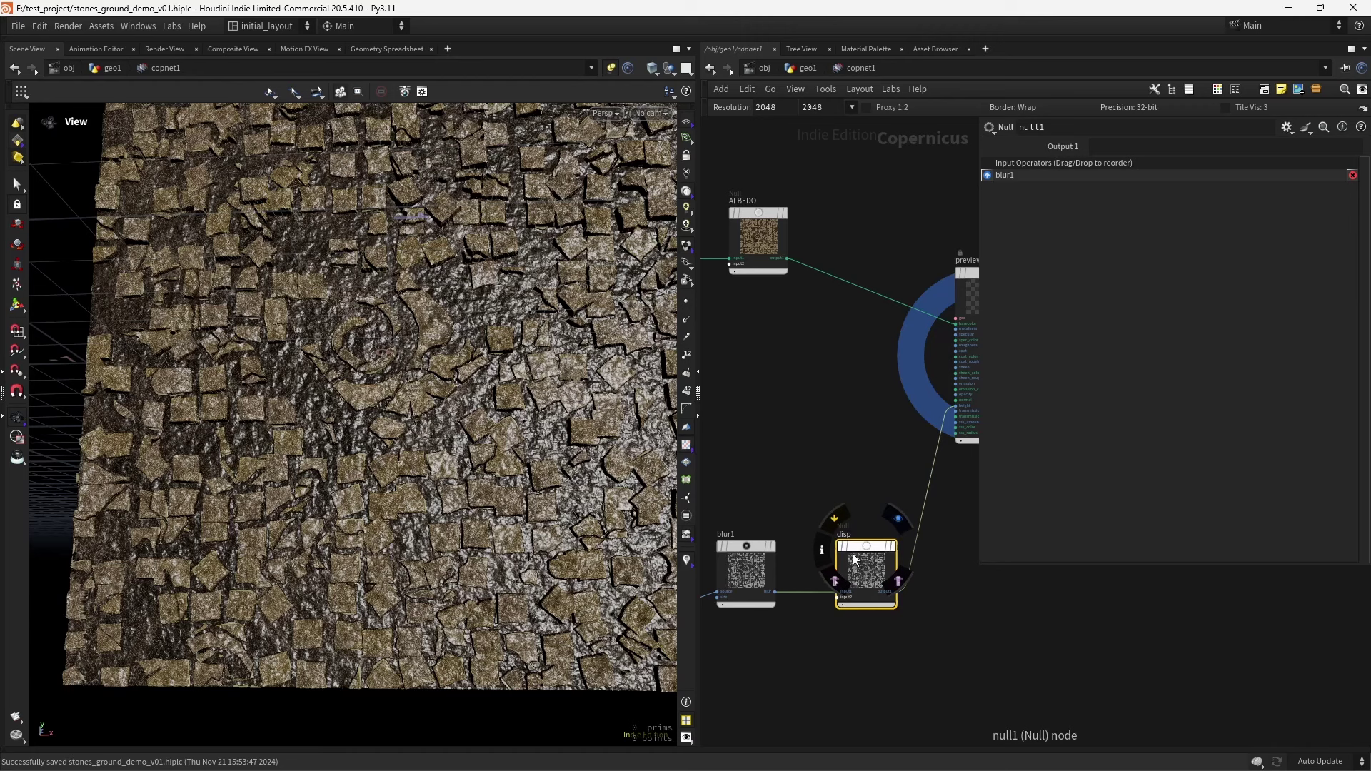
{"action": "type", "text": "DISP"}
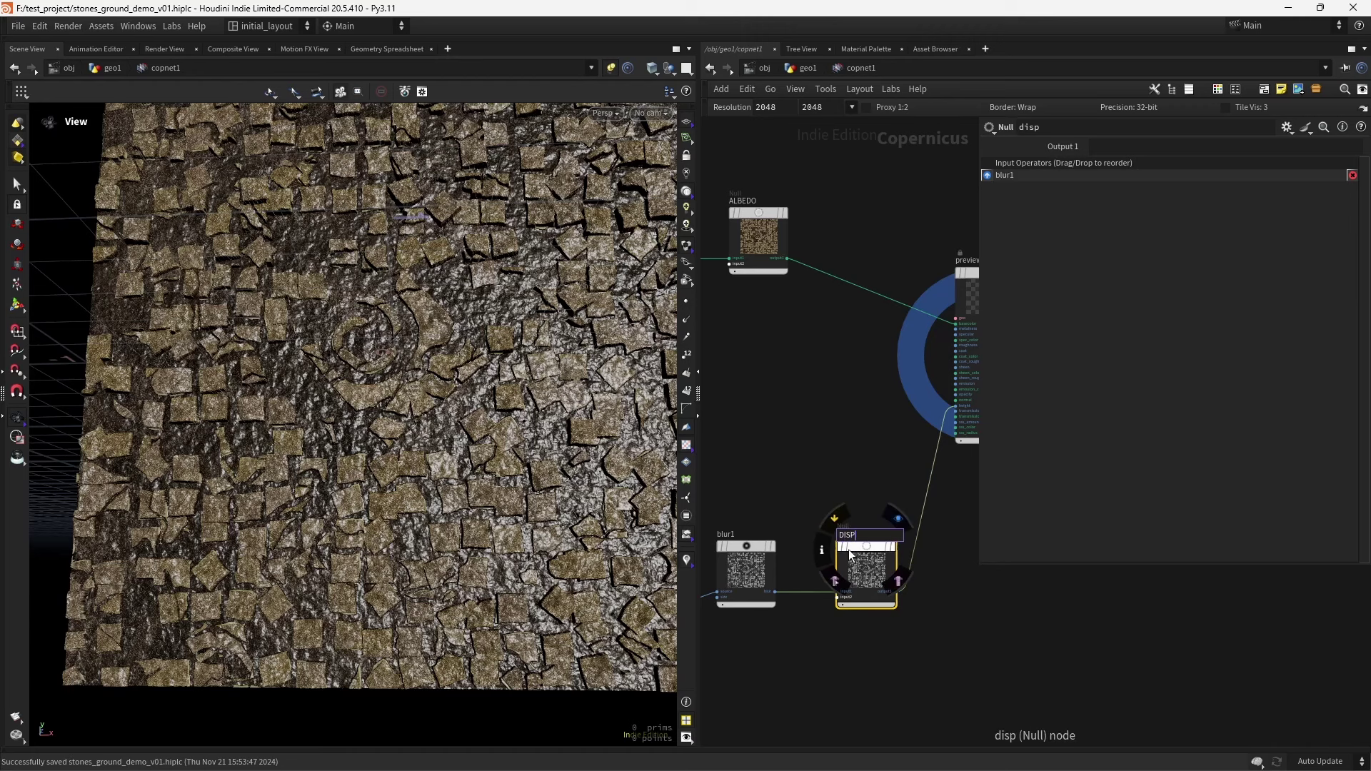
{"action": "key", "text": "Return"}
{"action": "scroll", "coordinate": [837, 461], "scroll_direction": "down", "scroll_amount": 3}
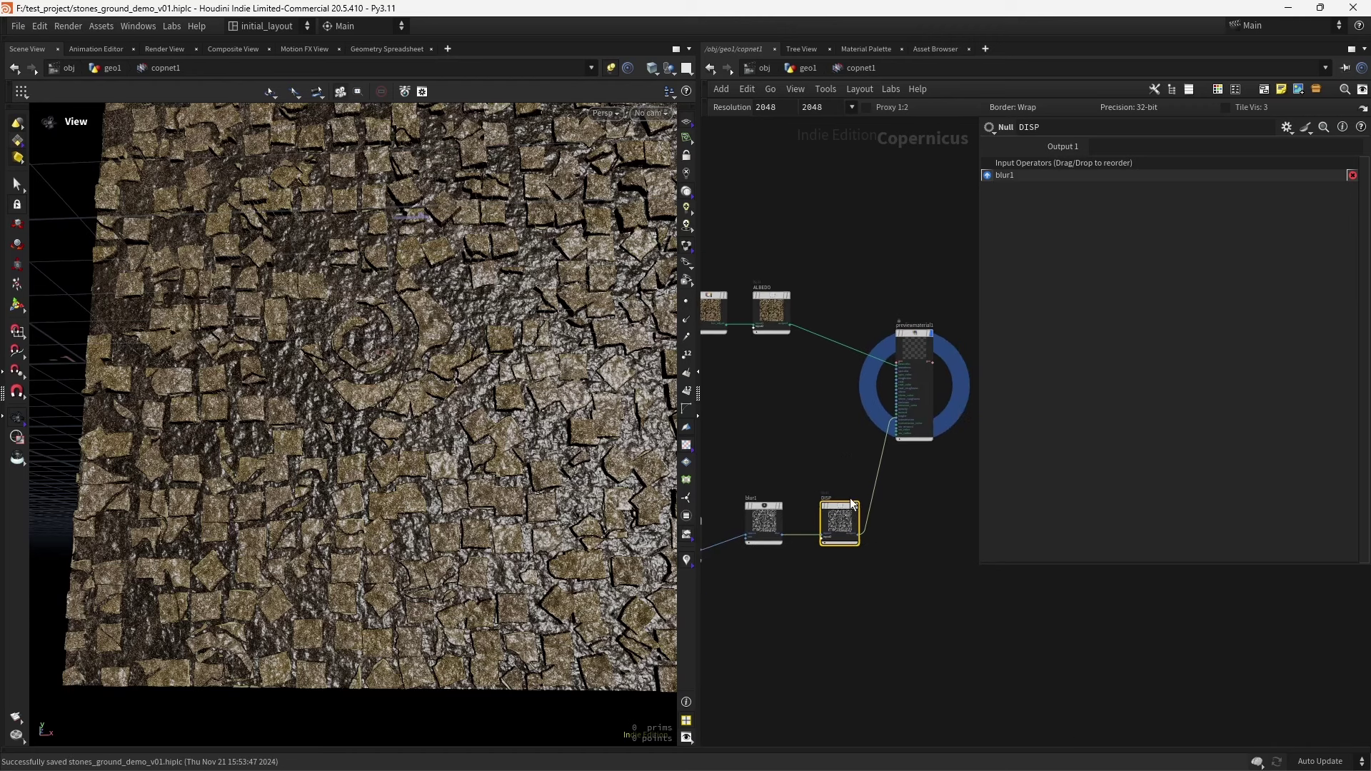
{"action": "left_click", "coordinate": [858, 502]}
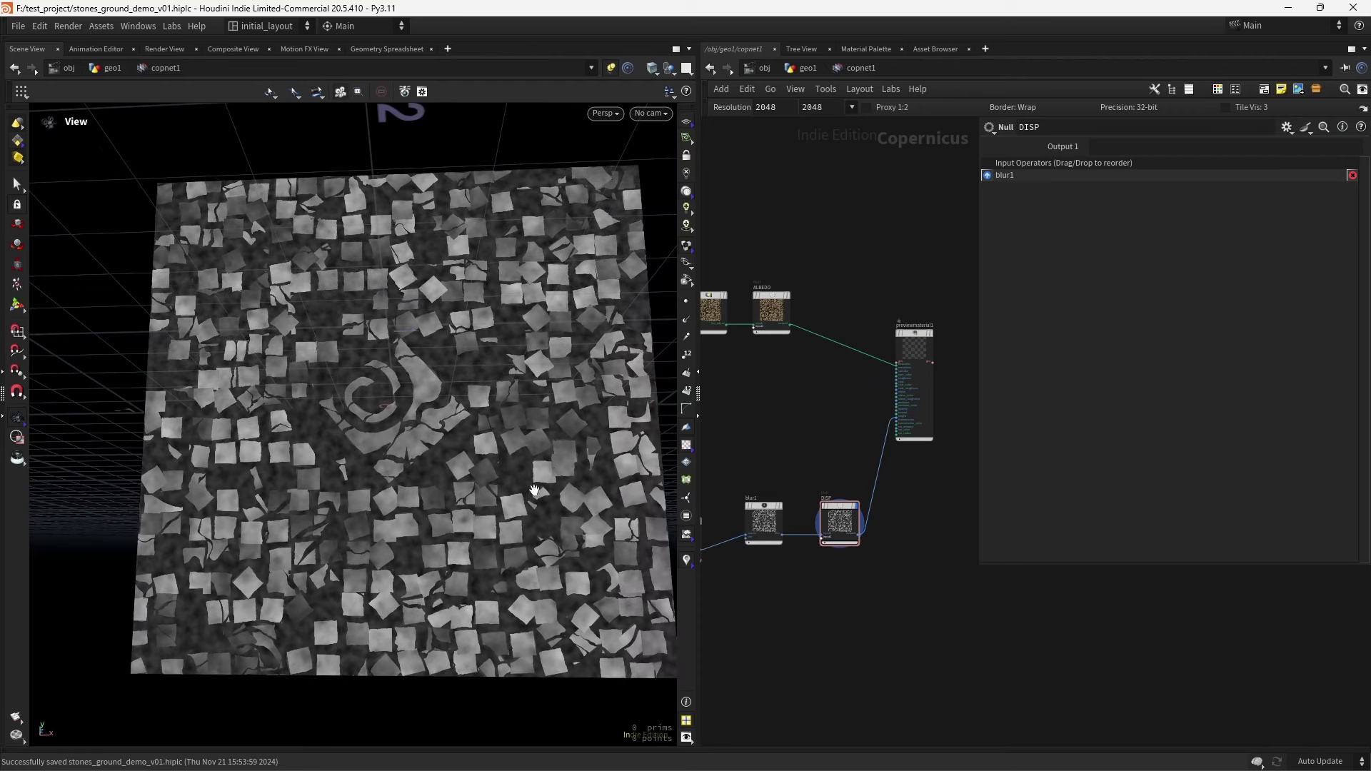
{"action": "left_click", "coordinate": [929, 333]}
{"action": "scroll", "coordinate": [796, 405], "scroll_direction": "up", "scroll_amount": 3}
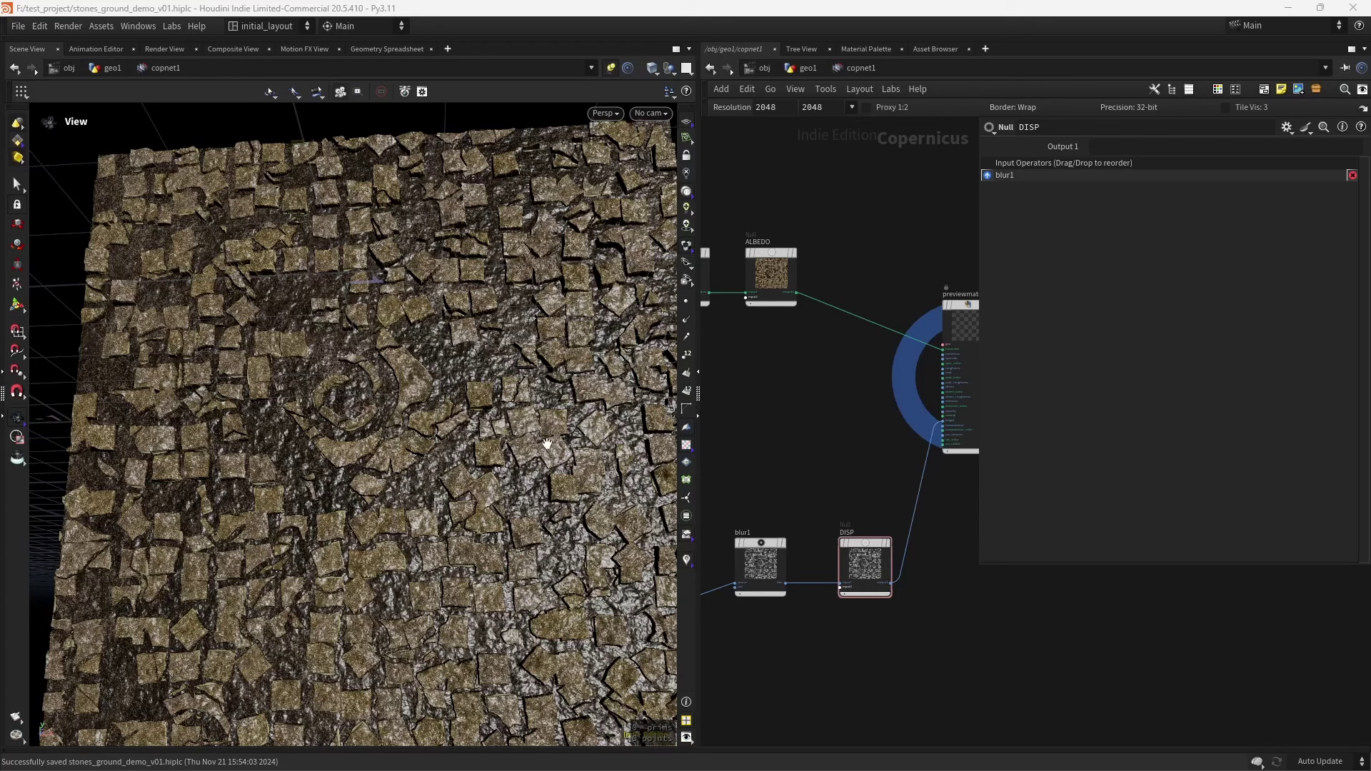
{"action": "scroll", "coordinate": [557, 443], "scroll_direction": "down", "scroll_amount": 3}
{"action": "left_click_drag", "start_coordinate": [592, 455], "coordinate": [474, 447]}
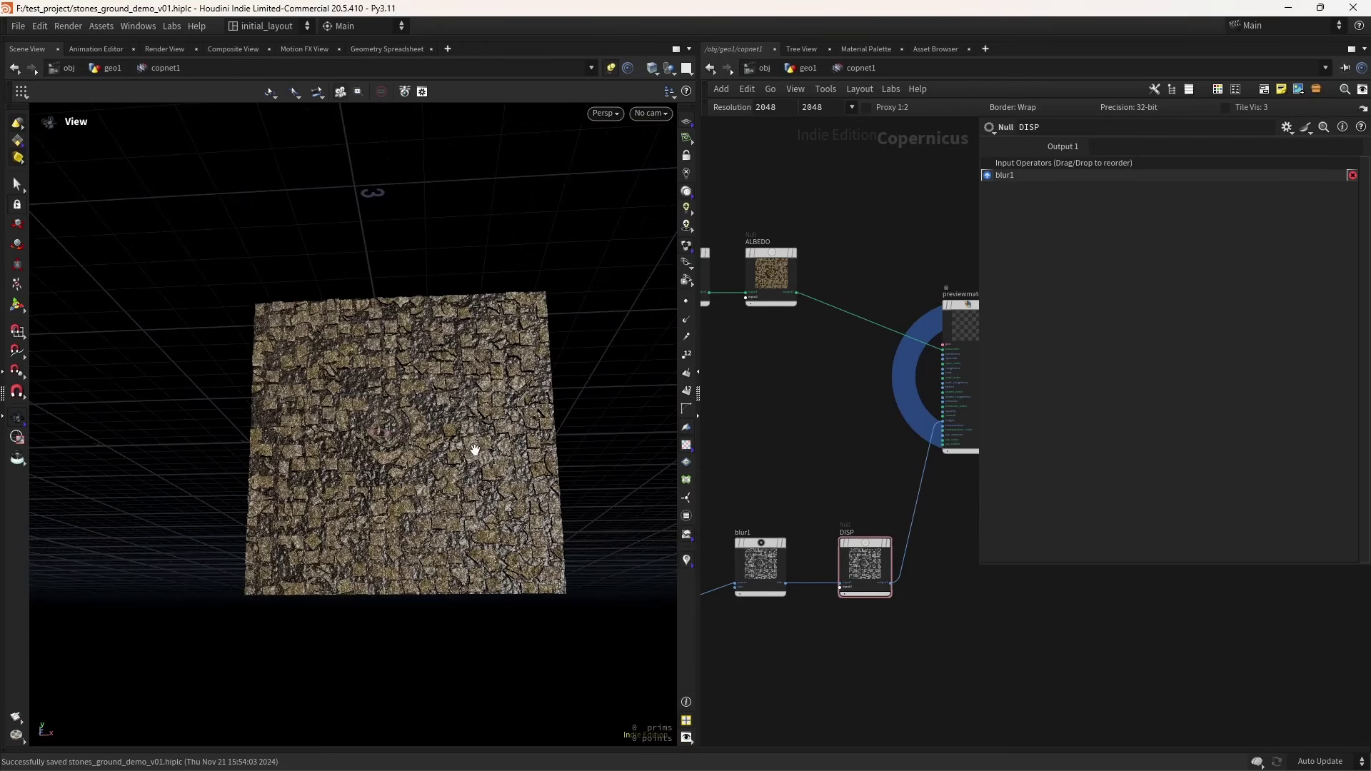
{"action": "middle_click_drag", "start_coordinate": [747, 413], "coordinate": [930, 407]}
{"action": "scroll", "coordinate": [790, 408], "scroll_direction": "up", "scroll_amount": 1}
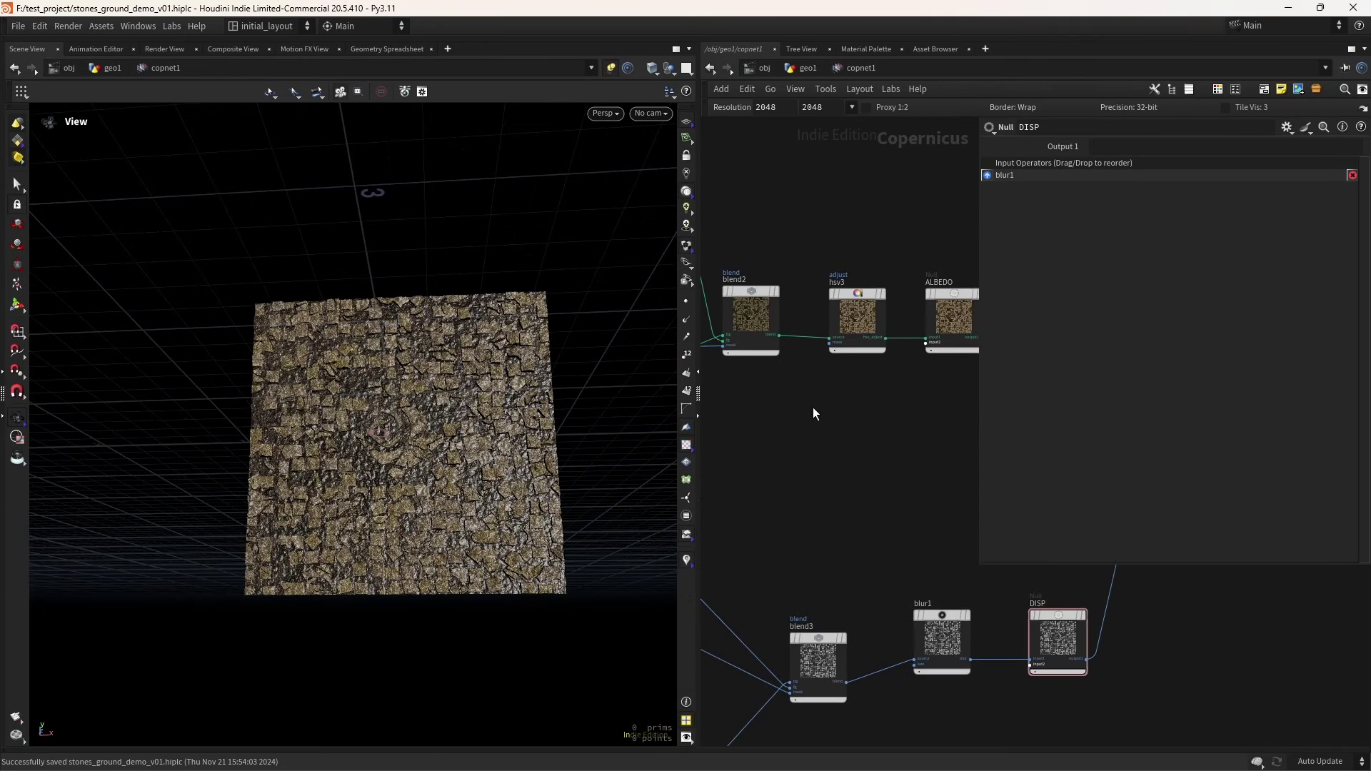
Add an RGB to Mono node fed by blend2 and display its greyscale output
{"action": "mouse_move", "coordinate": [852, 424]}
{"action": "middle_mouse_down"}
{"action": "mouse_move", "coordinate": [783, 407]}
{"action": "mouse_move", "coordinate": [841, 429]}
{"action": "middle_mouse_up"}
{"action": "left_click", "coordinate": [763, 357]}
{"action": "key", "text": "Tab"}
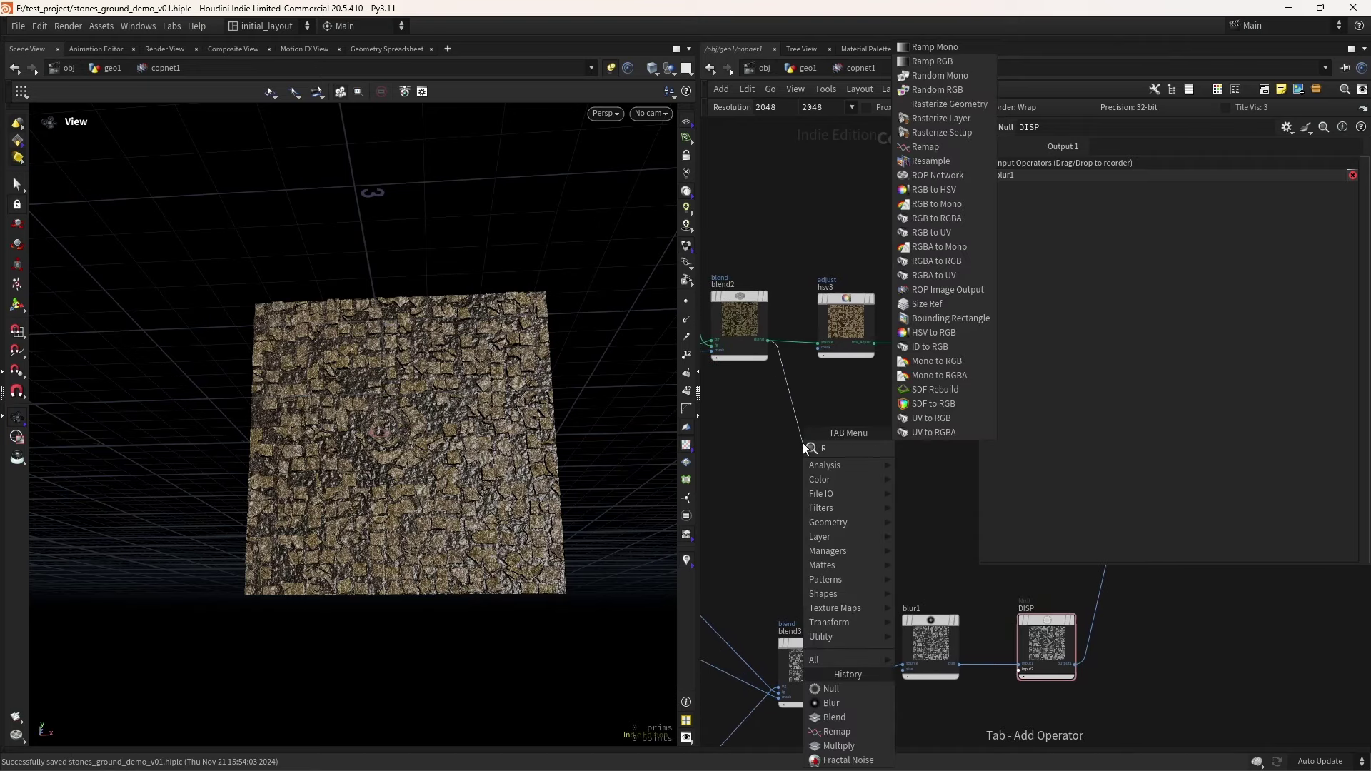
{"action": "type", "text": "RGB mono"}
{"action": "key", "text": "Return"}
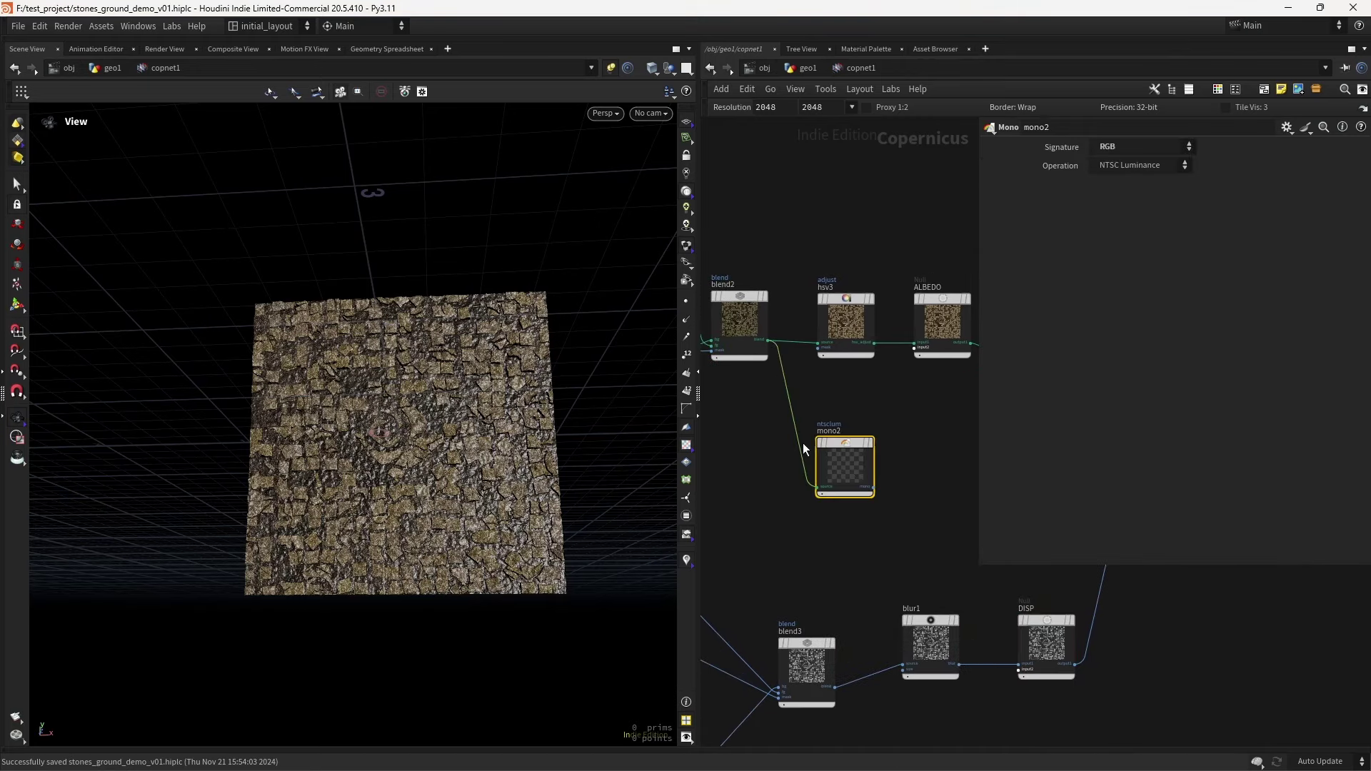
{"action": "left_click", "coordinate": [876, 415]}
Add remap3 beside mono2 and feed mono2 into its source input
{"action": "scroll", "coordinate": [526, 473], "scroll_direction": "up", "scroll_amount": 5}
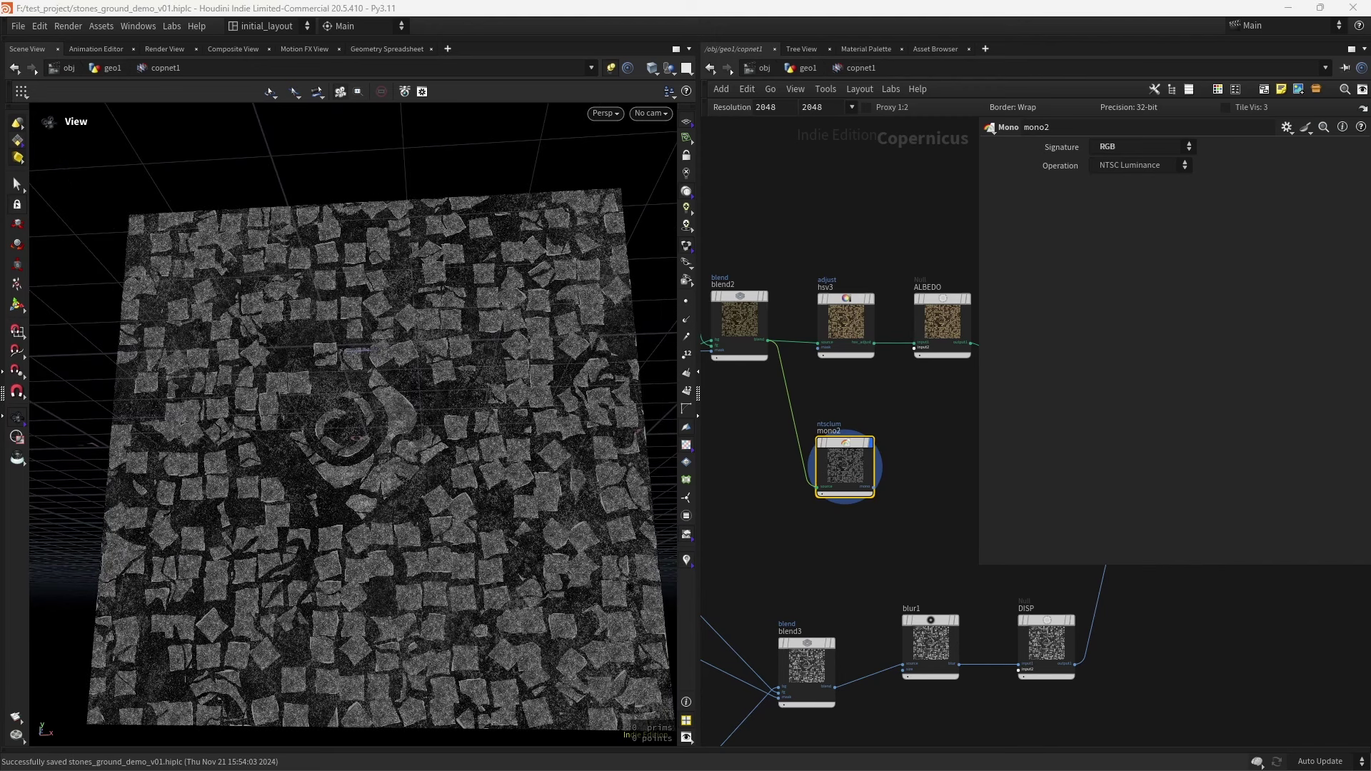
{"action": "middle_click_drag", "start_coordinate": [878, 408], "coordinate": [814, 399]}
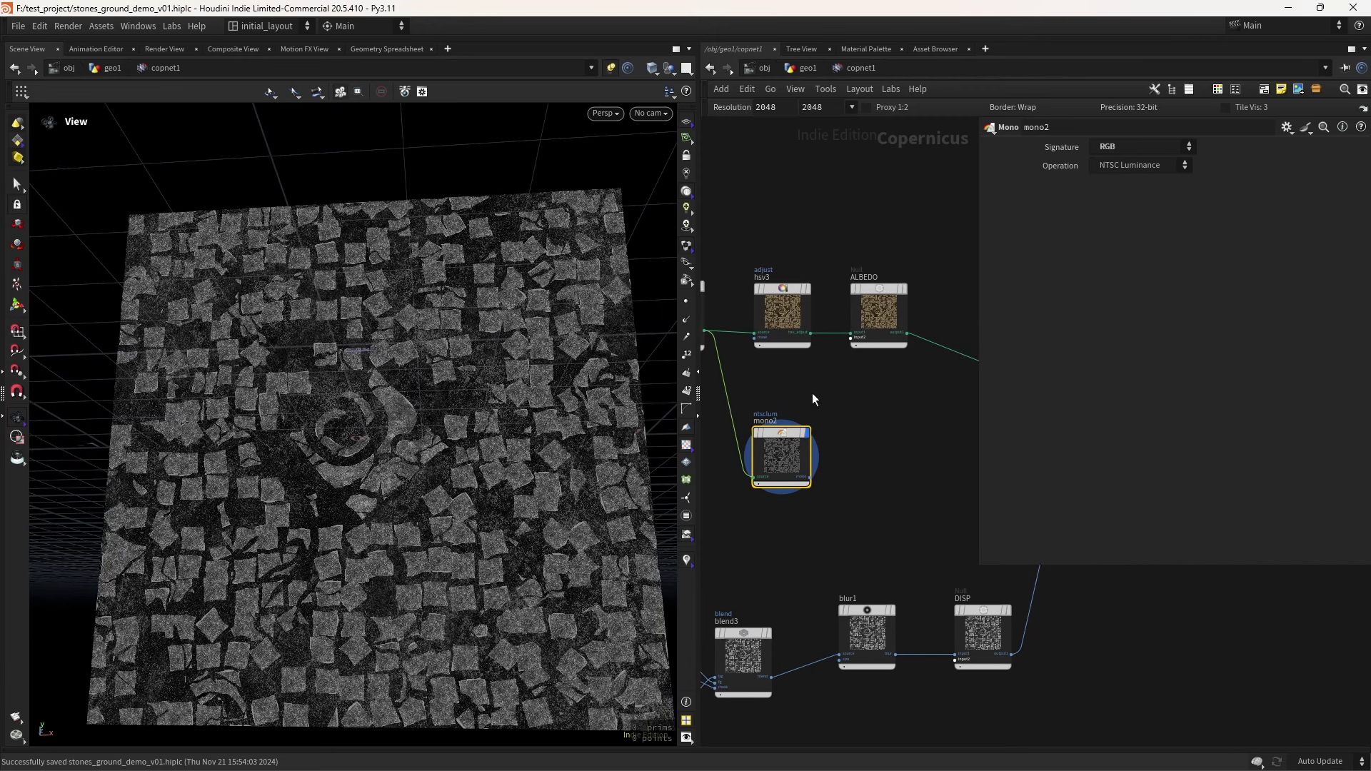
{"action": "middle_click_drag", "start_coordinate": [902, 454], "coordinate": [842, 427]}
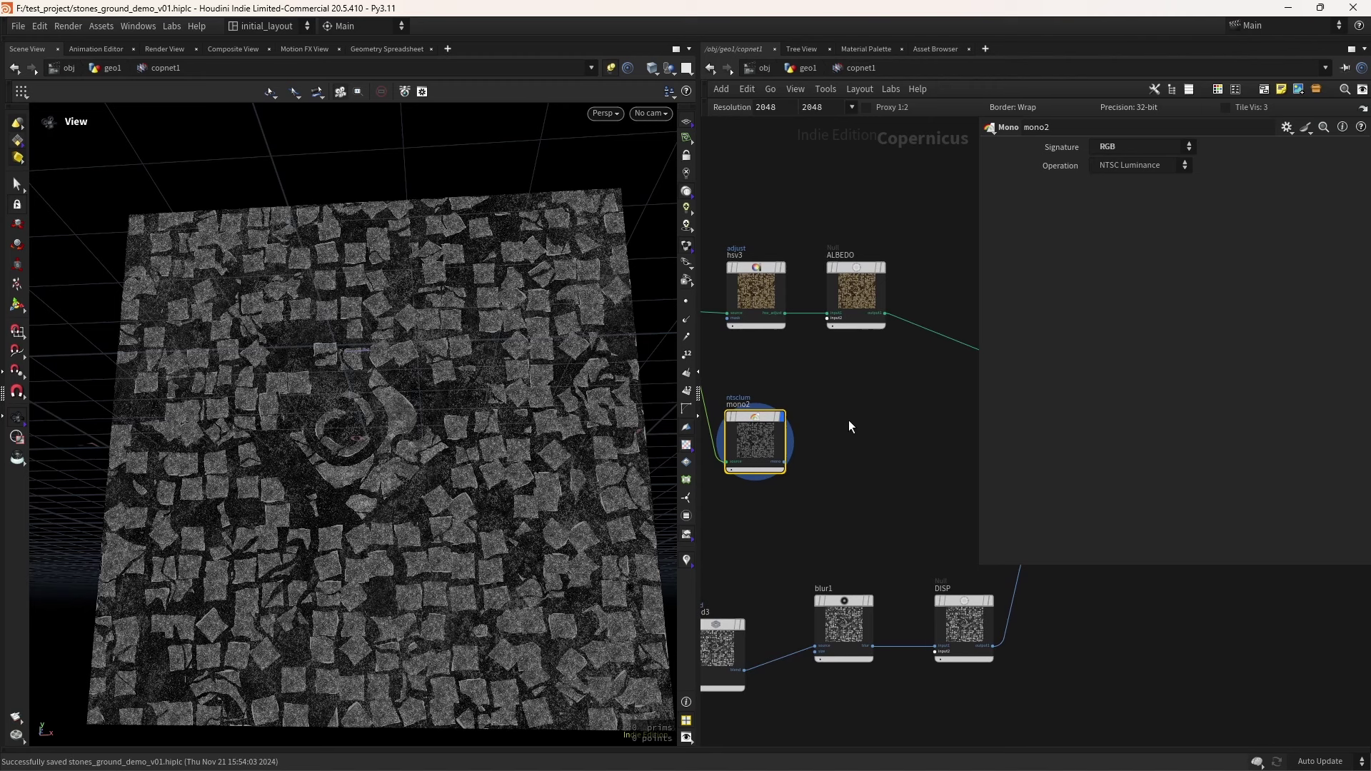
{"action": "key", "text": "Tab"}
{"action": "type", "text": "remap"}
{"action": "key", "text": "Return"}
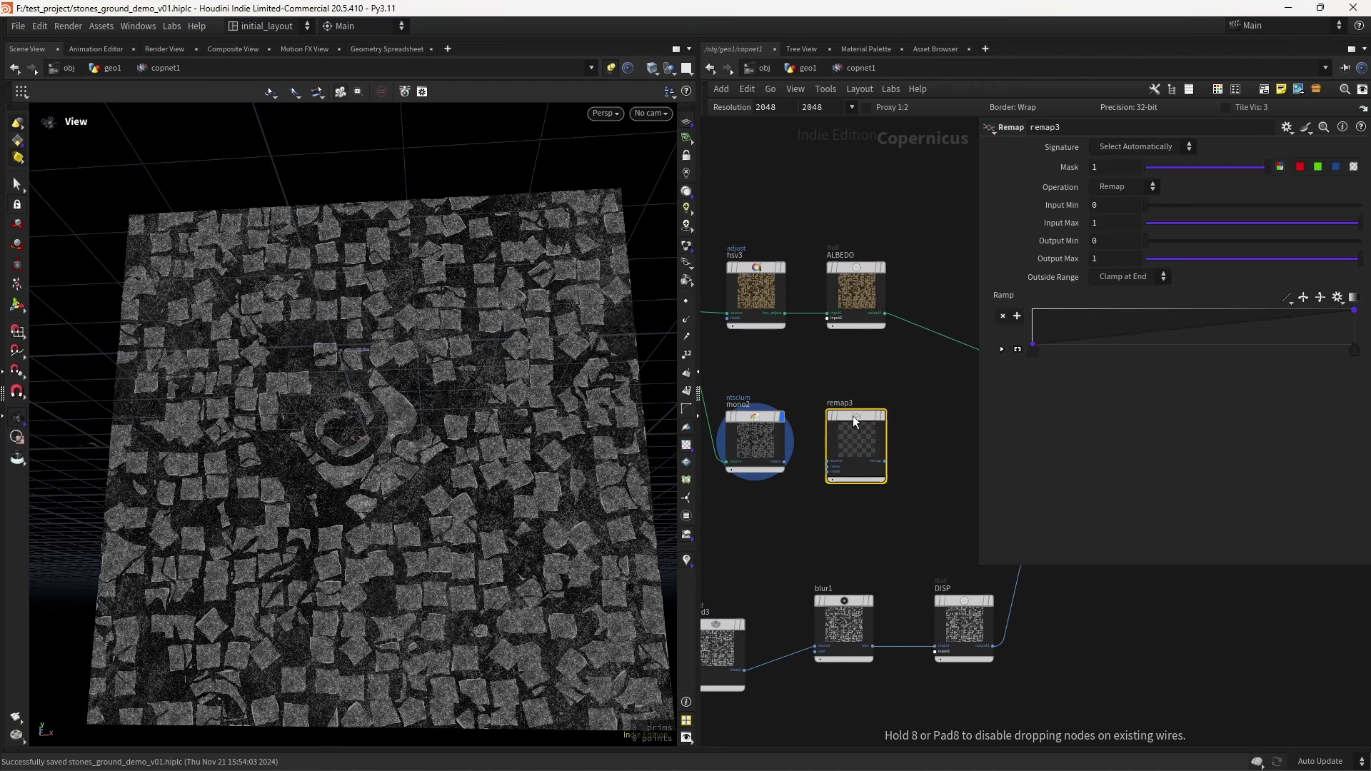
{"action": "left_click", "coordinate": [853, 415]}
{"action": "scroll", "coordinate": [804, 479], "scroll_direction": "up", "scroll_amount": 3}
{"action": "left_click", "coordinate": [783, 438]}
{"action": "left_click", "coordinate": [865, 436]}
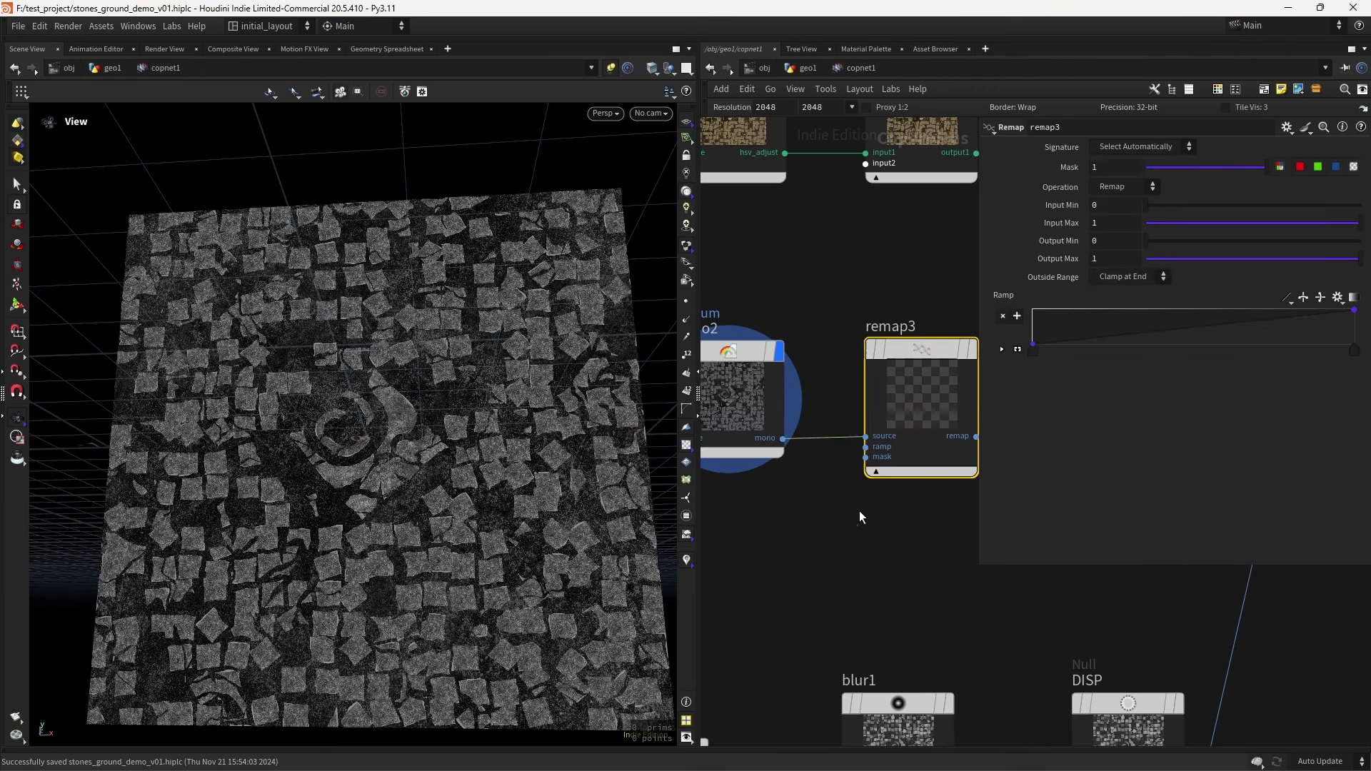
{"action": "middle_click_drag", "start_coordinate": [859, 511], "coordinate": [752, 560]}
Set remap3's Input Max to 0.608 to brighten the stones
{"action": "mouse_move", "coordinate": [837, 406]}
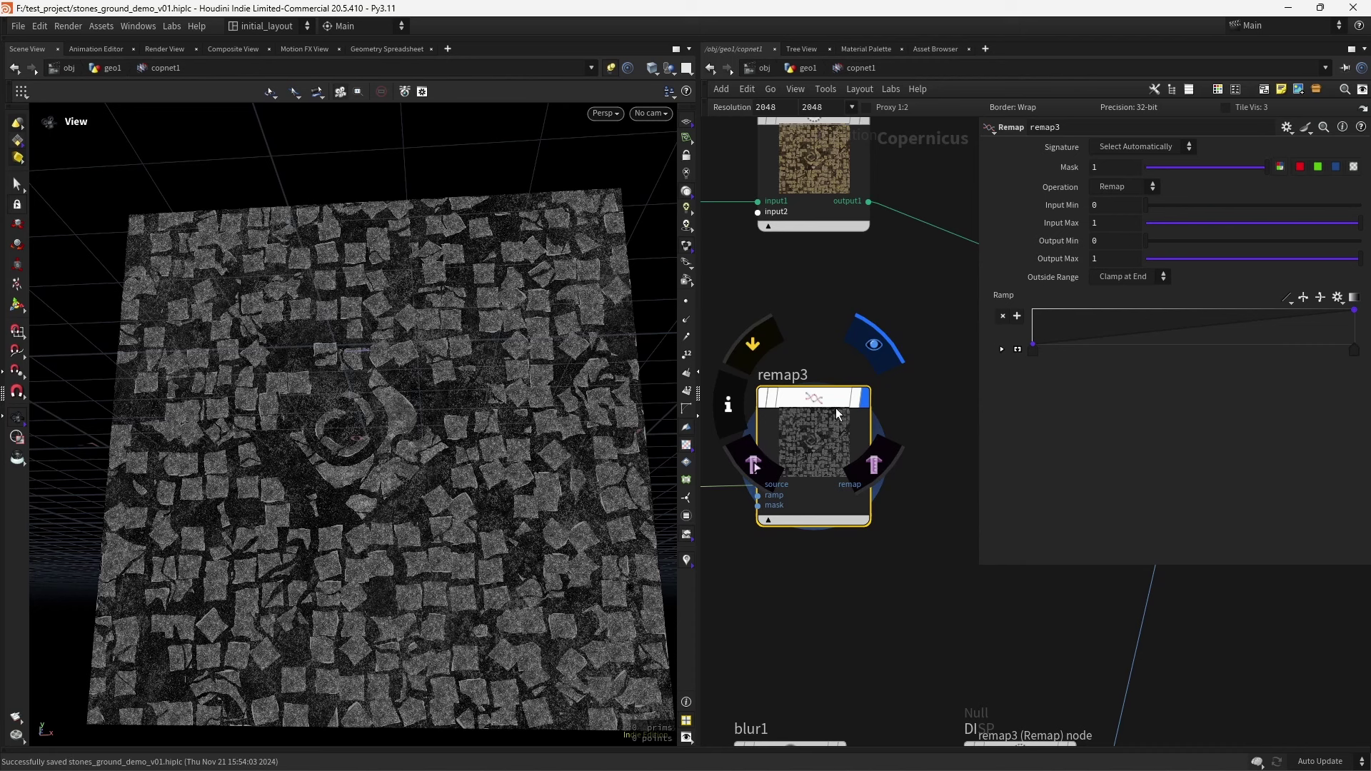
{"action": "left_click_drag", "start_coordinate": [1232, 217], "coordinate": [1275, 222]}
{"action": "left_click_drag", "start_coordinate": [465, 484], "coordinate": [438, 459]}
{"action": "scroll", "coordinate": [419, 453], "scroll_direction": "up", "scroll_amount": 3}
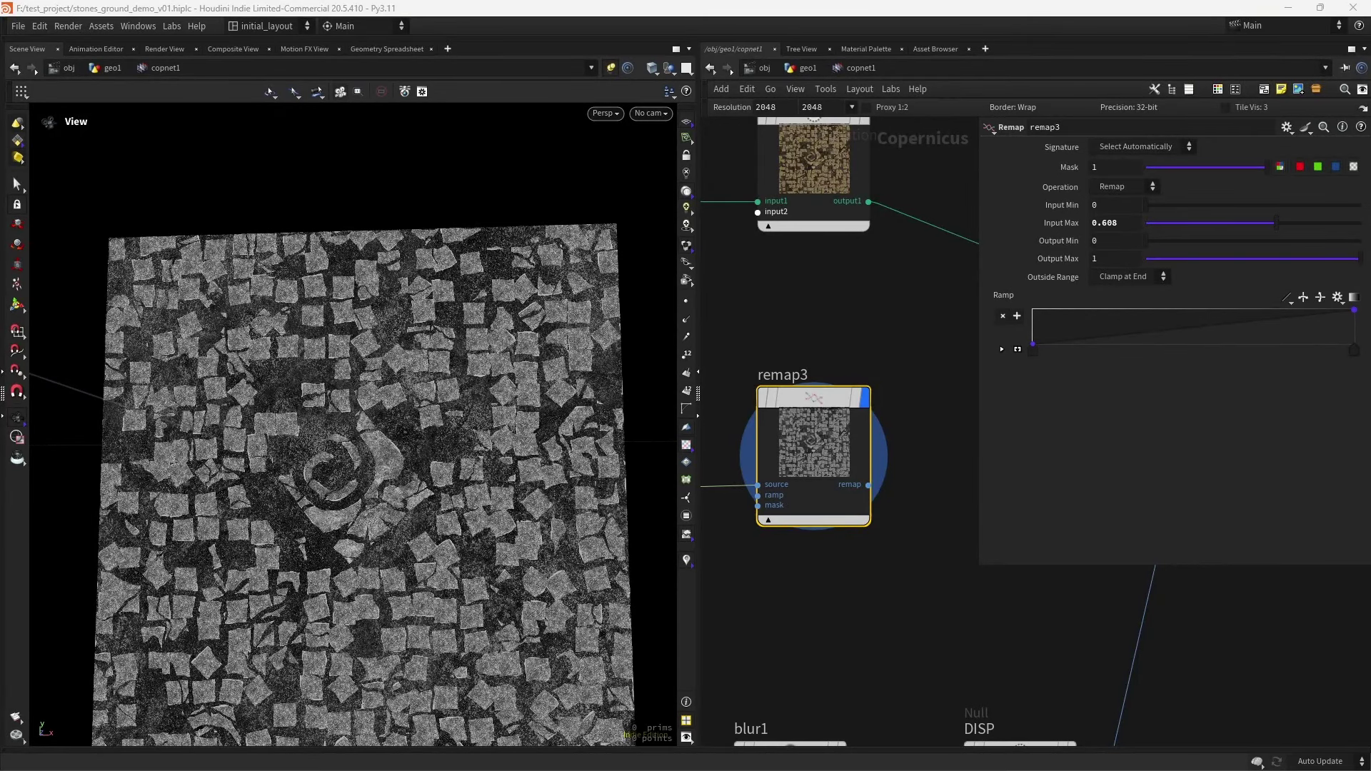
{"action": "scroll", "coordinate": [823, 658], "scroll_direction": "down", "scroll_amount": 8}
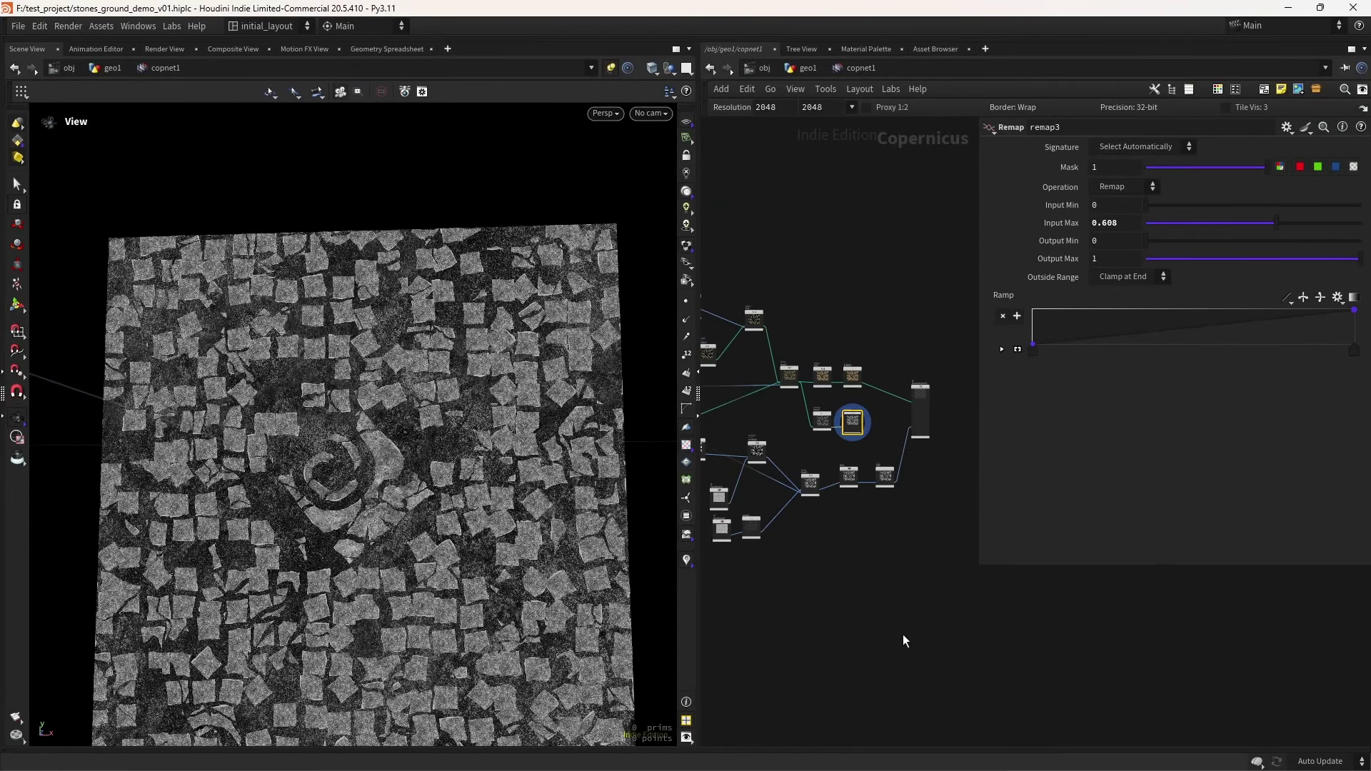
Add a Fractal Noise node to the network and save the scene
{"action": "left_click_drag", "start_coordinate": [902, 637], "coordinate": [798, 530]}
{"action": "scroll", "coordinate": [797, 529], "scroll_direction": "up", "scroll_amount": 6}
{"action": "left_click", "coordinate": [764, 473]}
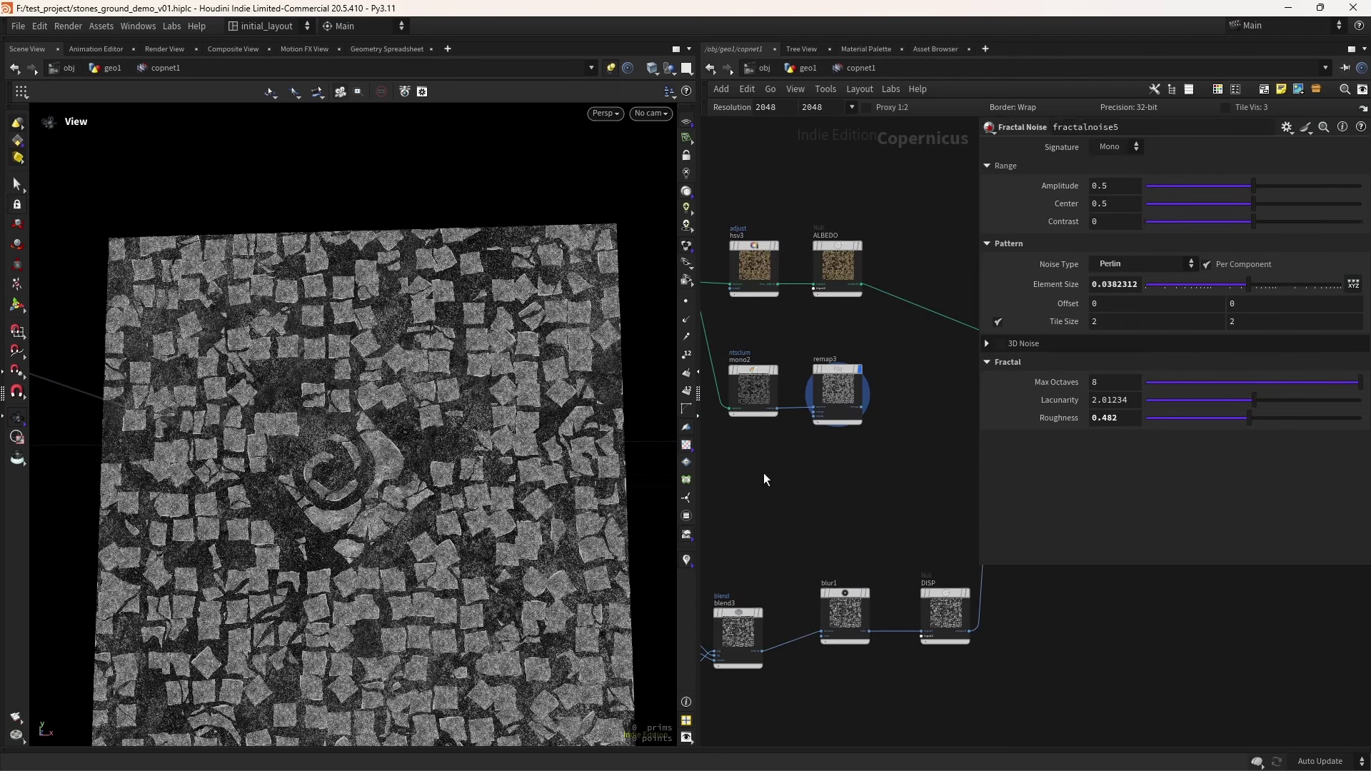
{"action": "key", "text": "Tab"}
{"action": "type", "text": "Fractal"}
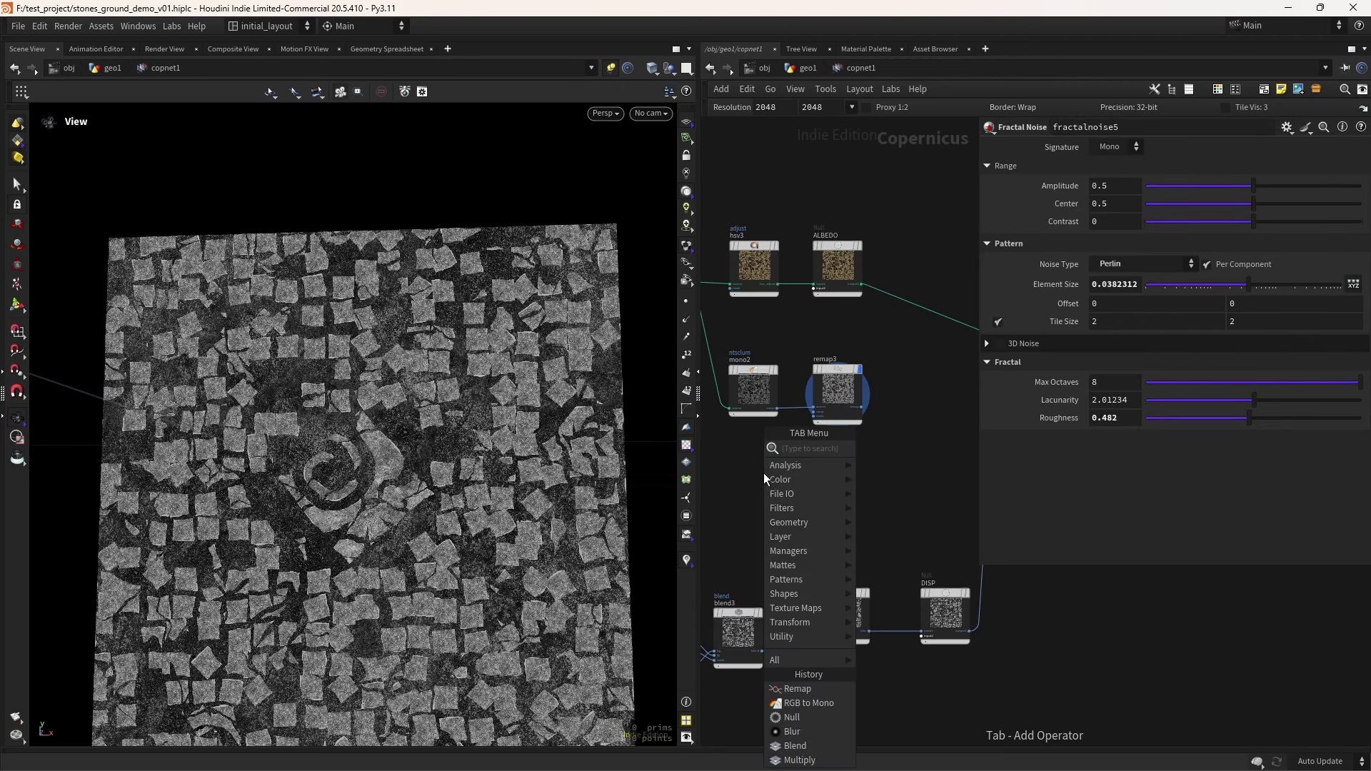
{"action": "key", "text": "BackSpace"}
{"action": "key", "text": "BackSpace"}
{"action": "key", "text": "BackSpace"}
{"action": "key", "text": "BackSpace"}
{"action": "key", "text": "BackSpace"}
{"action": "key", "text": "BackSpace"}
{"action": "type", "text": "r"}
{"action": "key", "text": "Return"}
{"action": "left_click", "coordinate": [765, 473]}
{"action": "key", "text": "ctrl+s"}
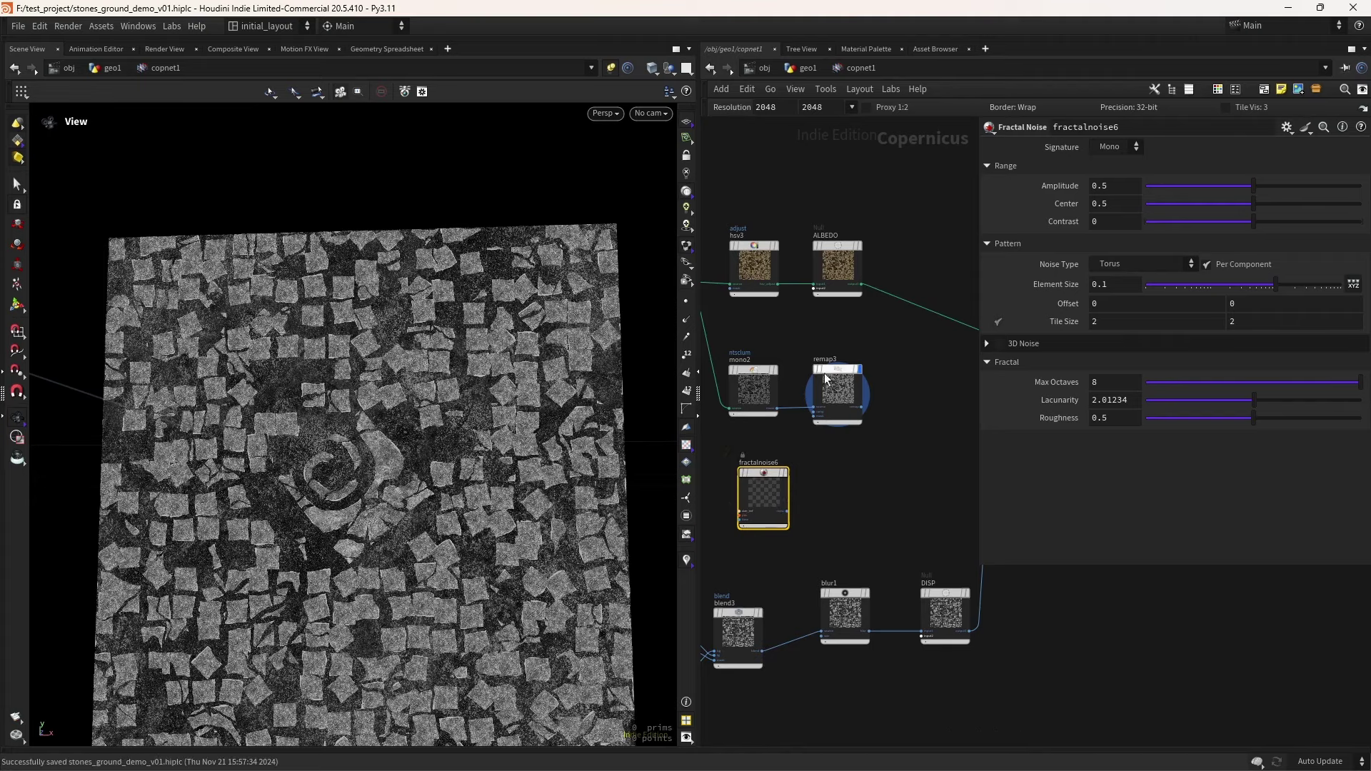
Display the fractal noise, with Element Size about 0.158 and Roughness 0.535
{"action": "key", "text": "r"}
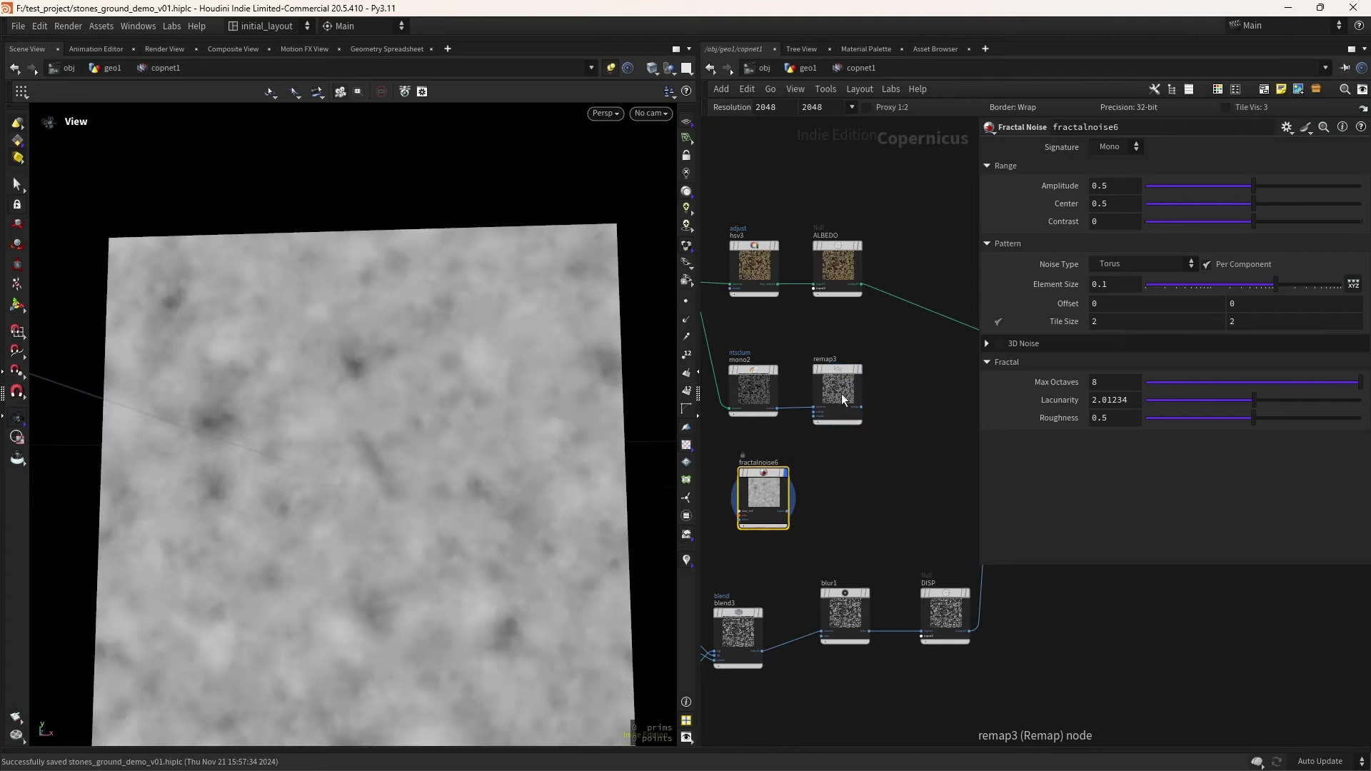
{"action": "left_click_drag", "start_coordinate": [1273, 287], "coordinate": [1289, 285]}
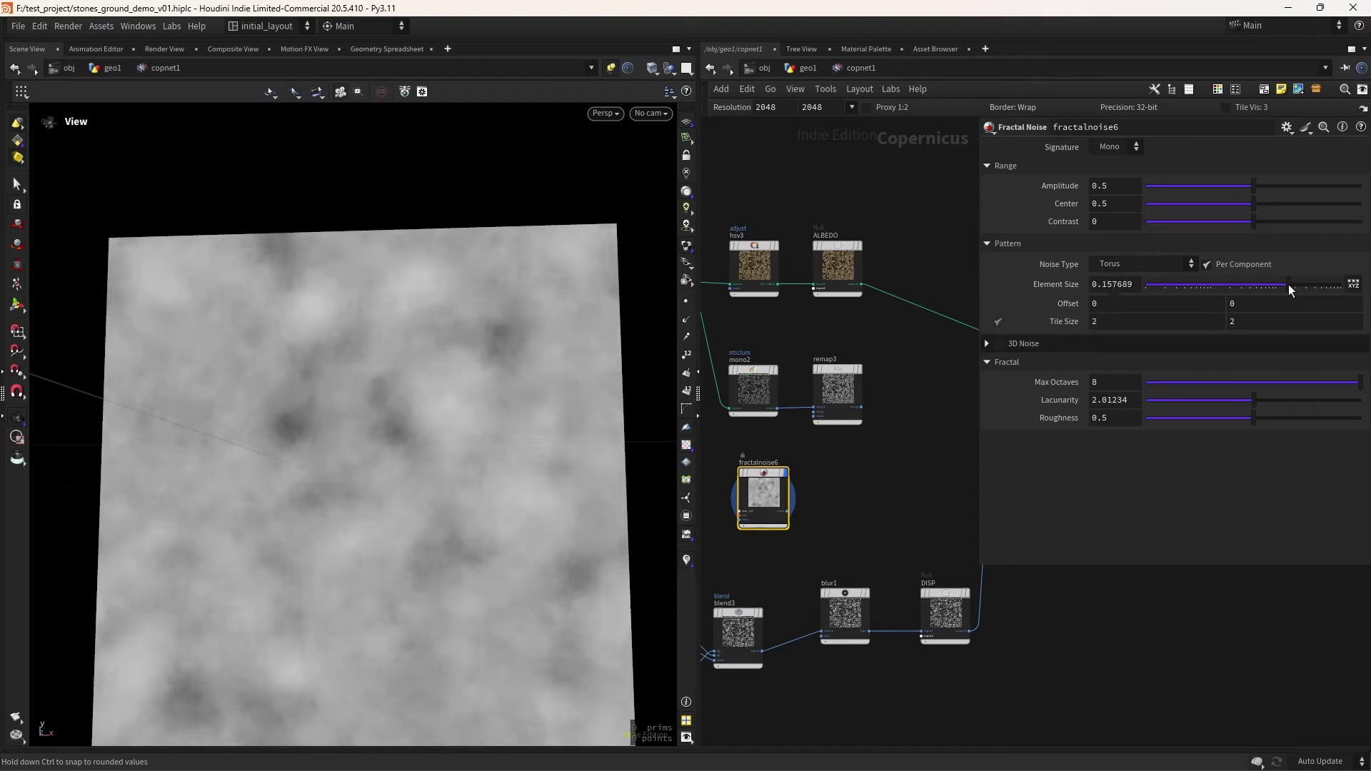
{"action": "left_click", "coordinate": [1260, 418]}
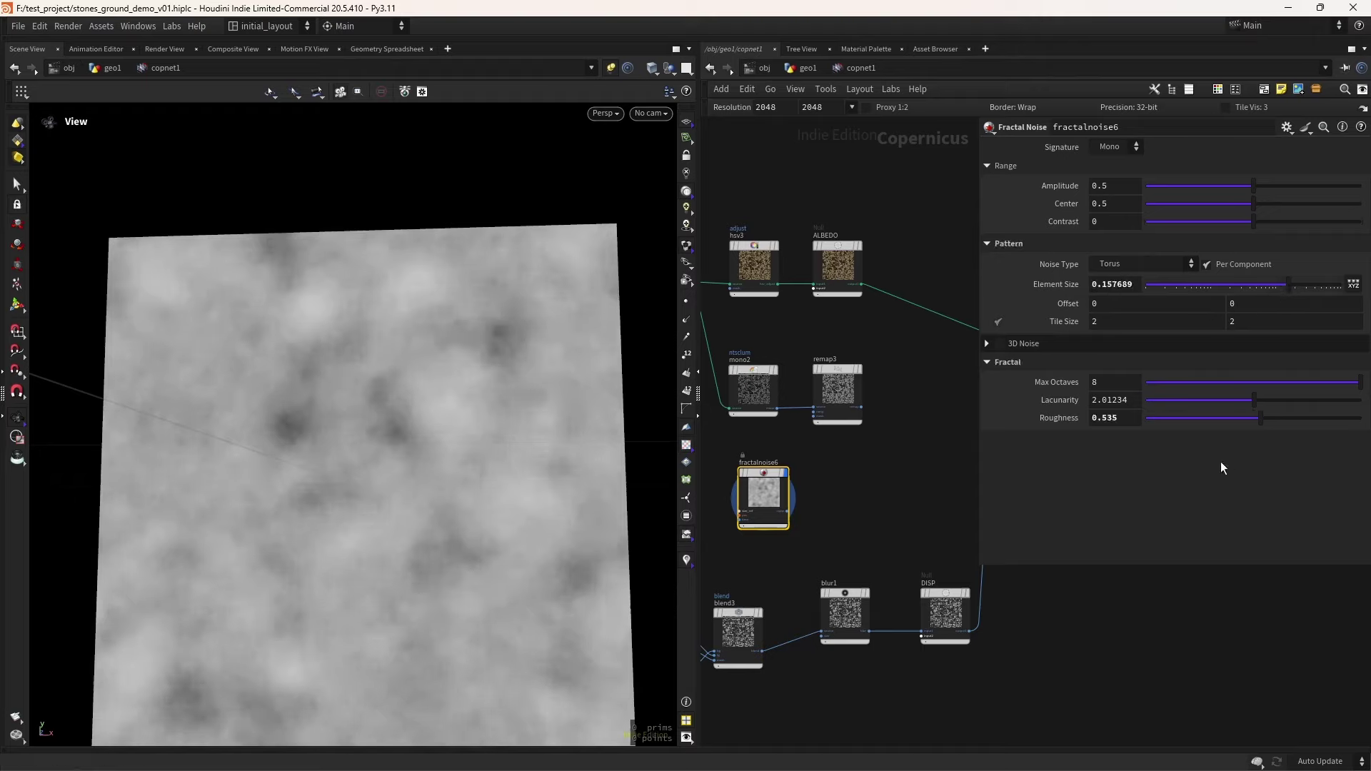
Add remap4 fed by fractalnoise6, with Input Min 0.475 and Input Max 0.704
{"action": "key", "text": "Tab"}
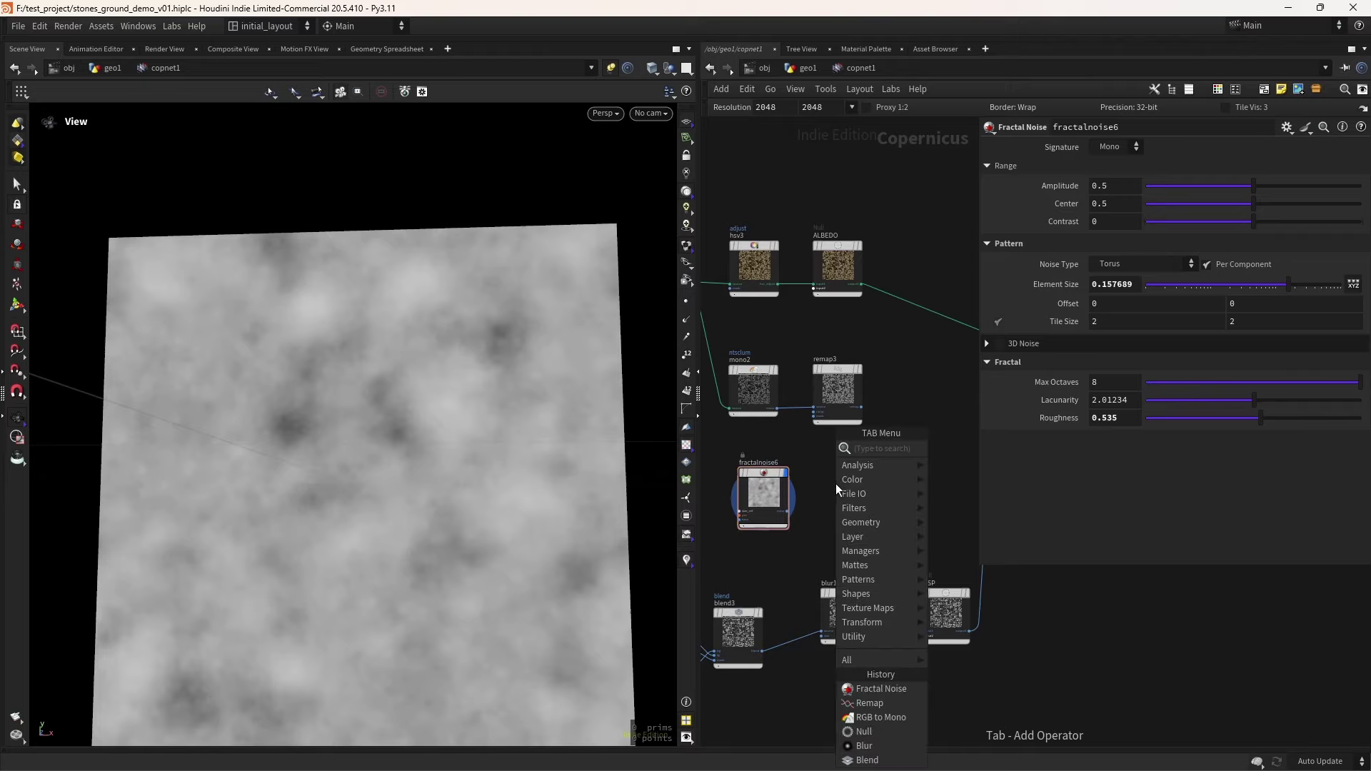
{"action": "mouse_move", "coordinate": [892, 457]}
{"action": "left_click", "coordinate": [950, 457]}
{"action": "left_click", "coordinate": [837, 500]}
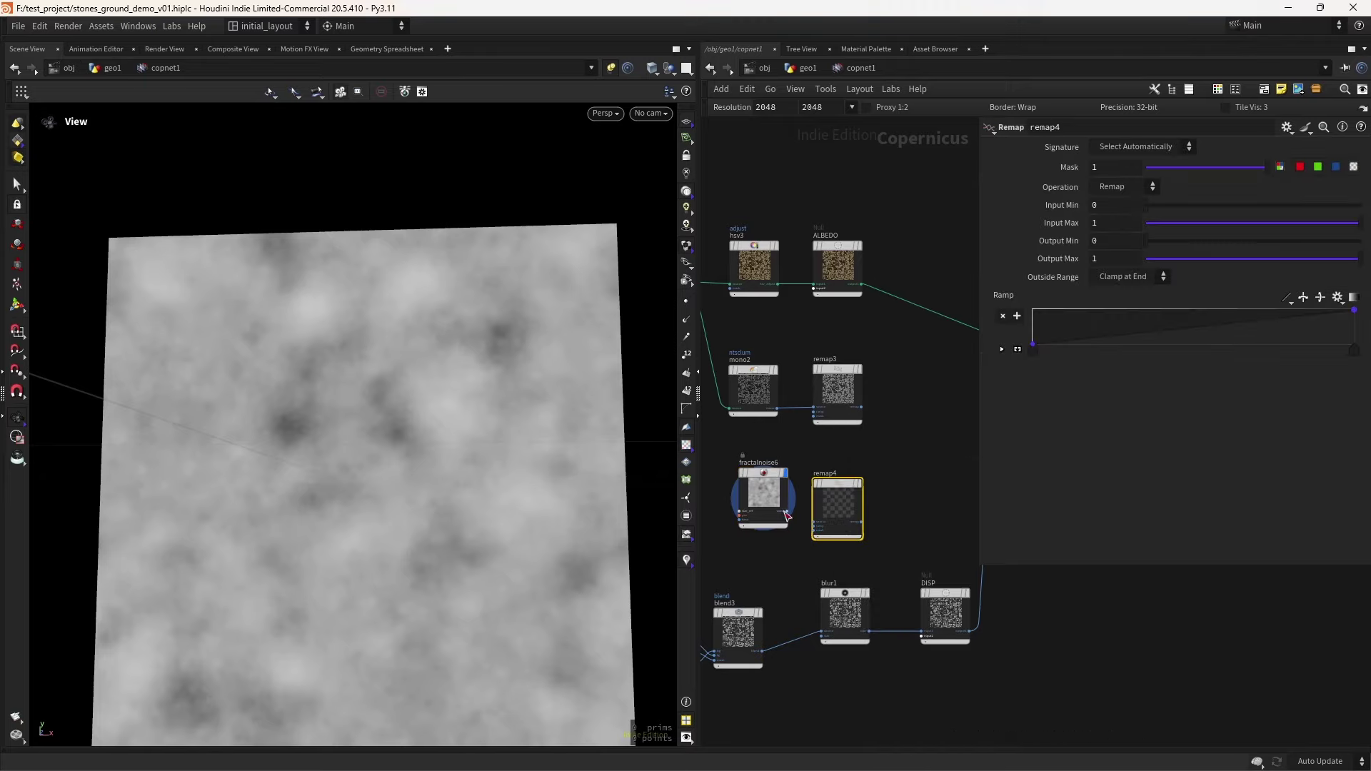
{"action": "left_click_drag", "start_coordinate": [788, 512], "coordinate": [836, 511]}
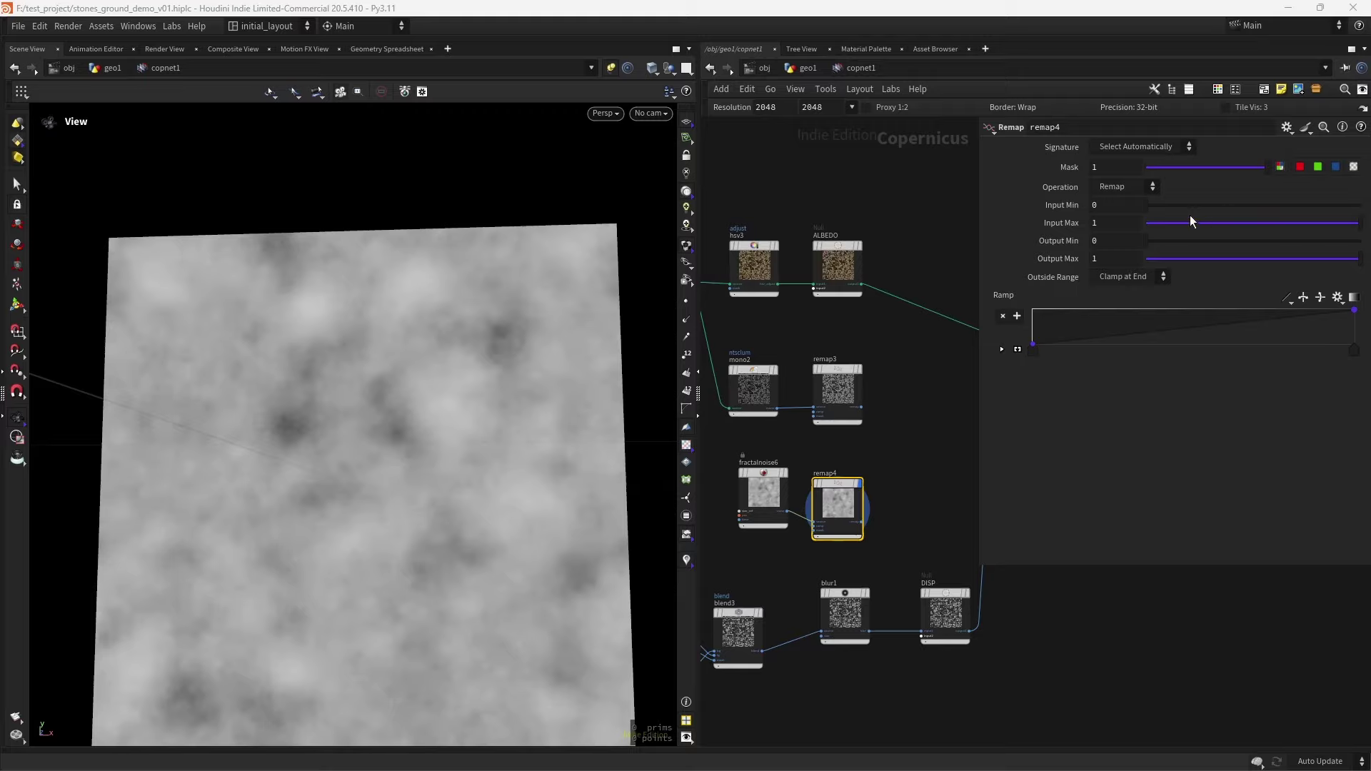
{"action": "left_click_drag", "start_coordinate": [1201, 206], "coordinate": [1294, 222]}
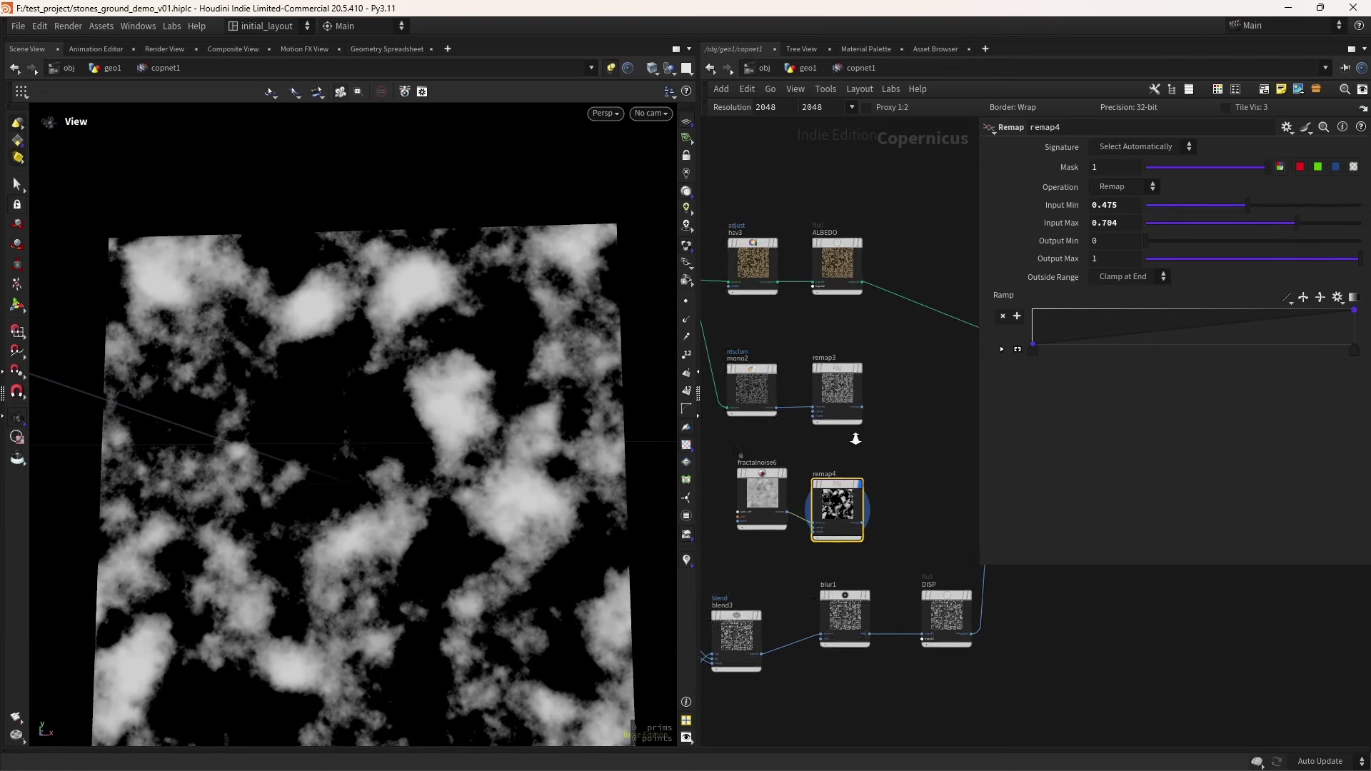
{"action": "scroll", "coordinate": [838, 440], "scroll_direction": "down", "scroll_amount": 1}
{"action": "scroll", "coordinate": [836, 443], "scroll_direction": "down", "scroll_amount": 2}
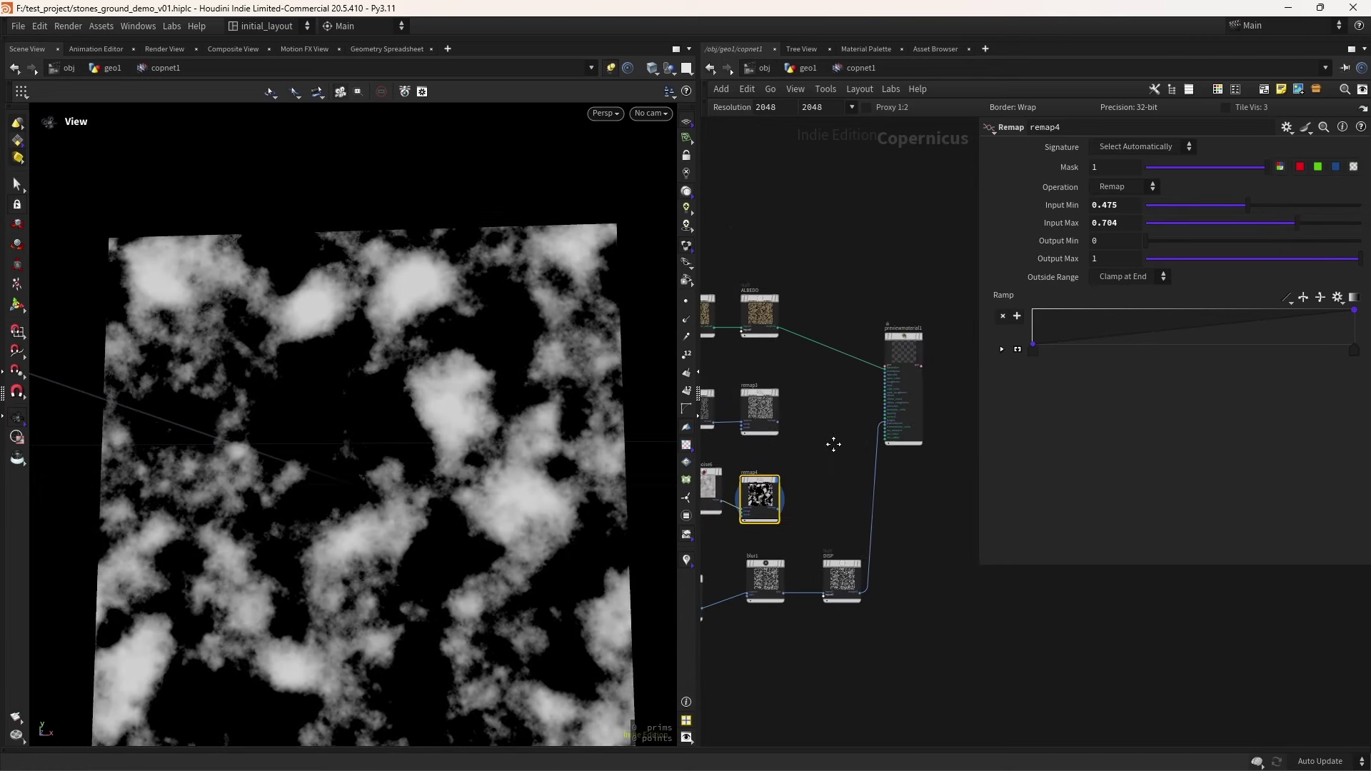
Add multiply5 blending remap3 (bg) with remap4 (fg) and display it
{"action": "middle_click_drag", "start_coordinate": [809, 451], "coordinate": [927, 402]}
{"action": "left_click", "coordinate": [799, 464]}
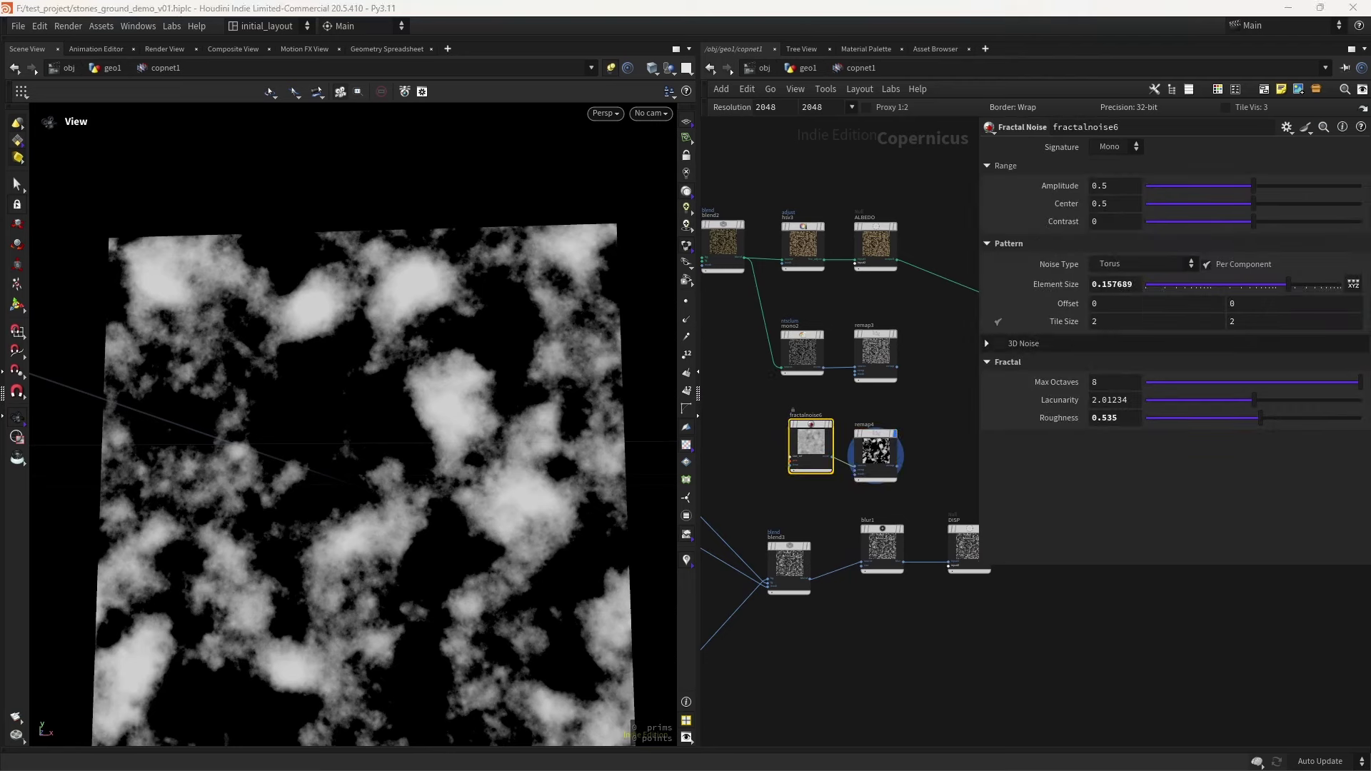
{"action": "key", "text": "Tab"}
{"action": "key", "text": "Return"}
{"action": "left_click", "coordinate": [847, 406]}
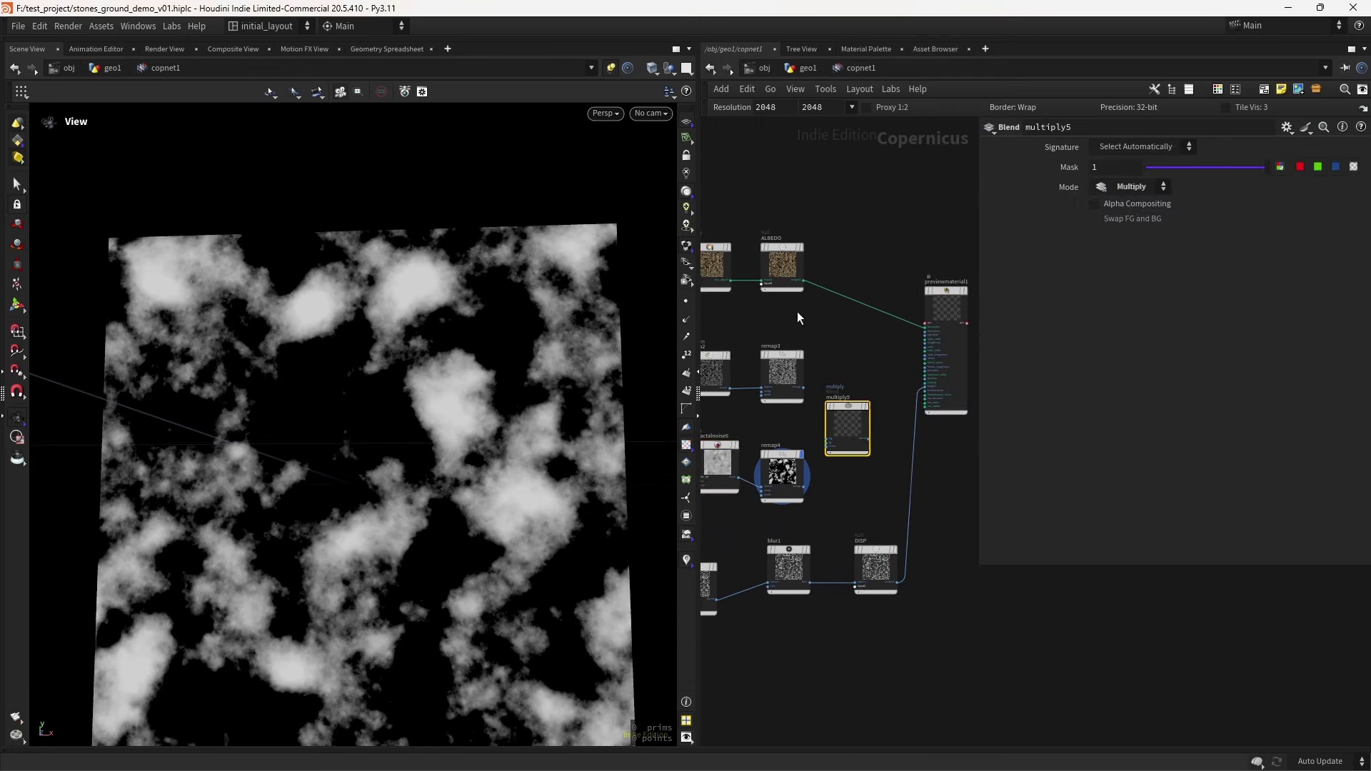
{"action": "scroll", "coordinate": [847, 406], "scroll_direction": "up", "scroll_amount": 3}
{"action": "left_click_drag", "start_coordinate": [880, 396], "coordinate": [902, 307]}
{"action": "left_click", "coordinate": [818, 357]}
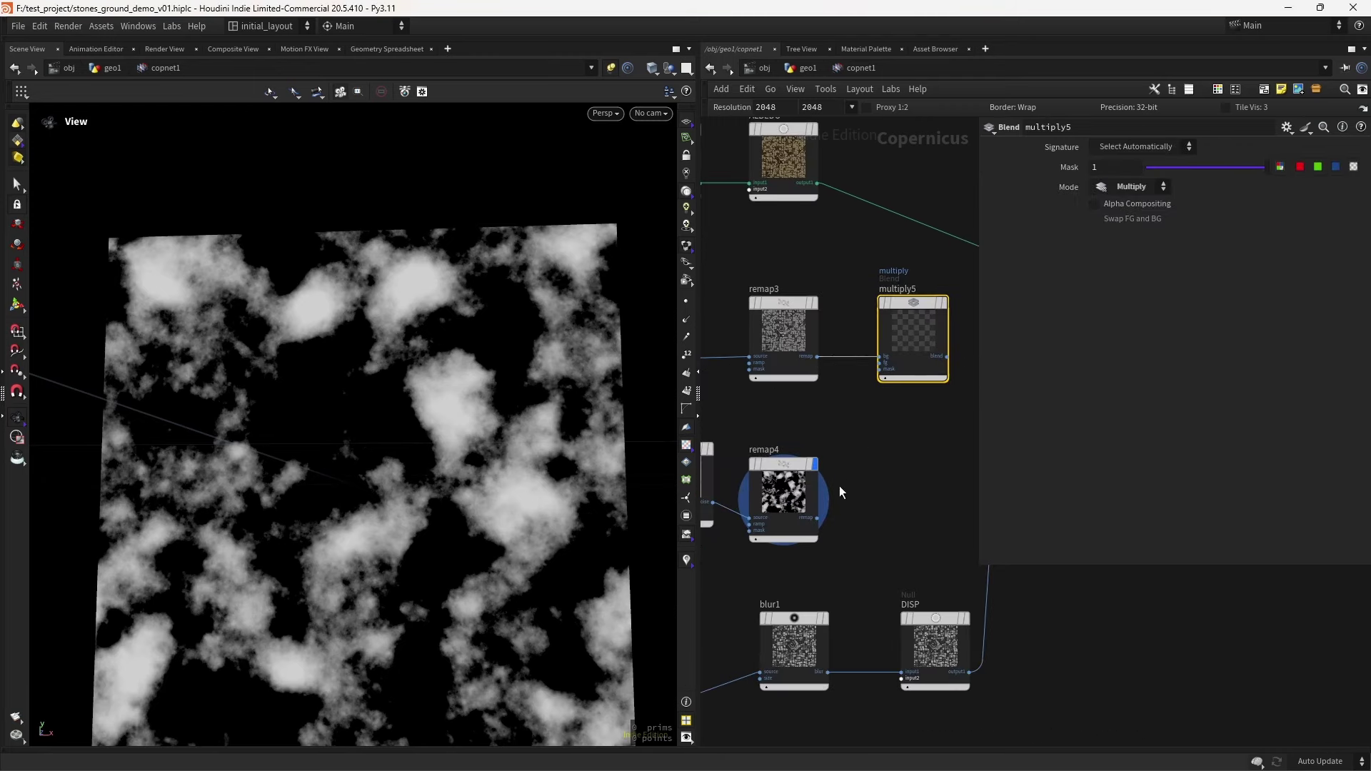
{"action": "left_click", "coordinate": [821, 518], "text": "shift"}
{"action": "left_click", "coordinate": [916, 323]}
{"action": "left_click", "coordinate": [942, 303]}
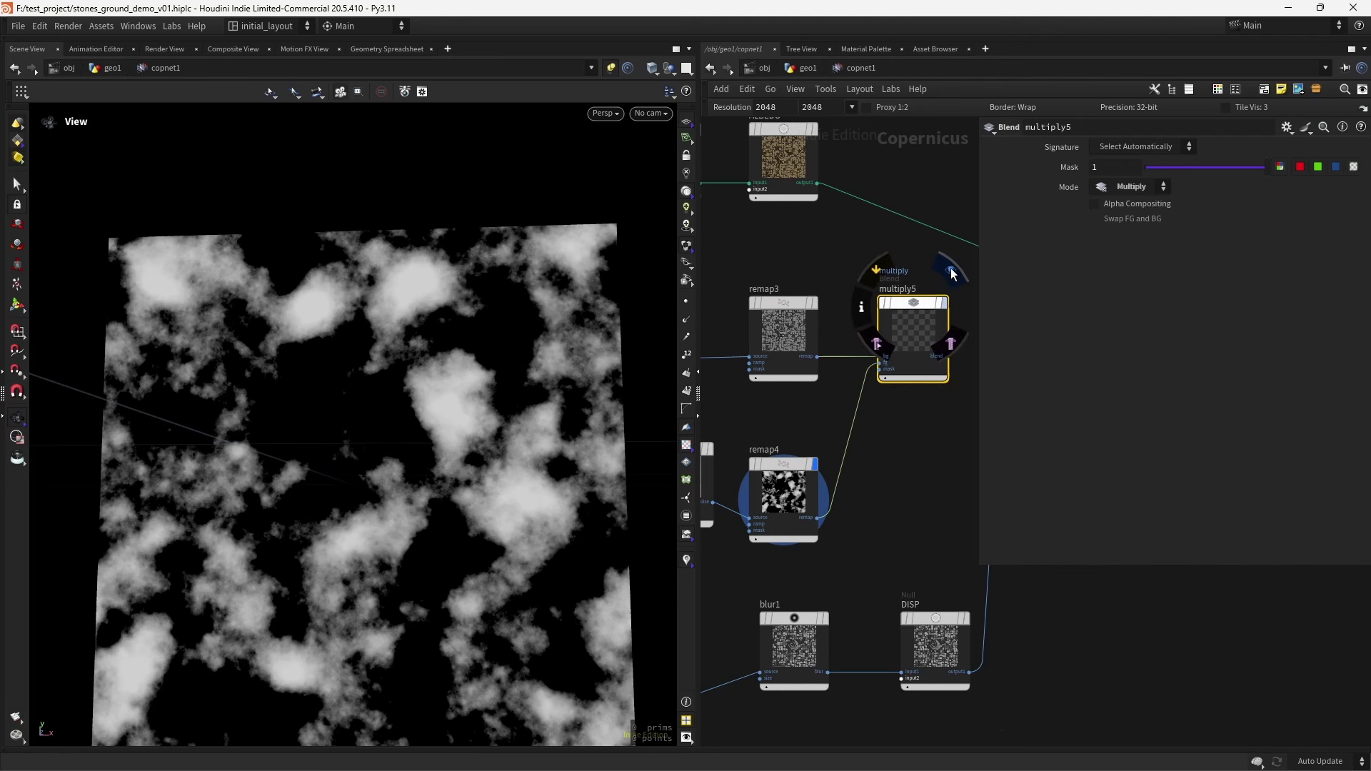
Switch multiply5's blend mode to Maximum
{"action": "scroll", "coordinate": [884, 457], "scroll_direction": "down", "scroll_amount": 2}
{"action": "scroll", "coordinate": [844, 454], "scroll_direction": "up", "scroll_amount": 2}
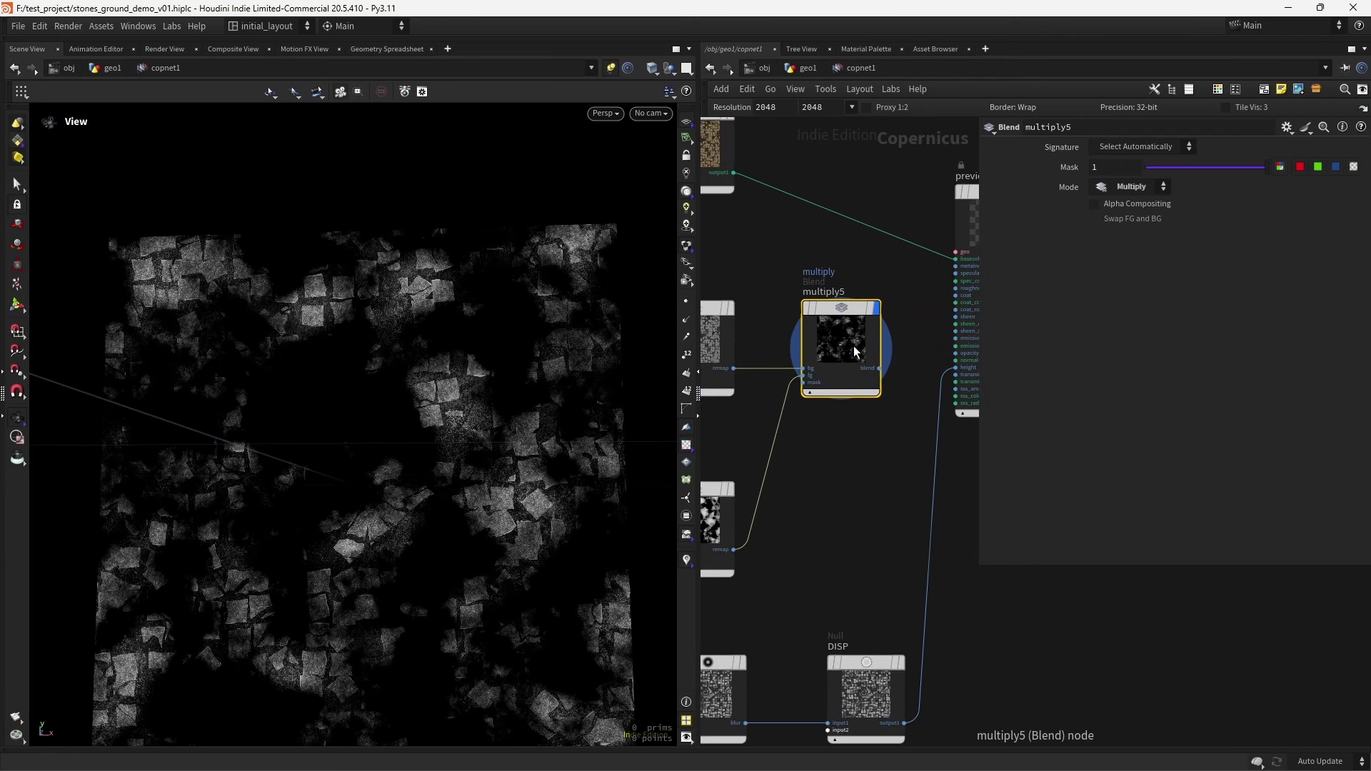
{"action": "left_click", "coordinate": [1134, 188]}
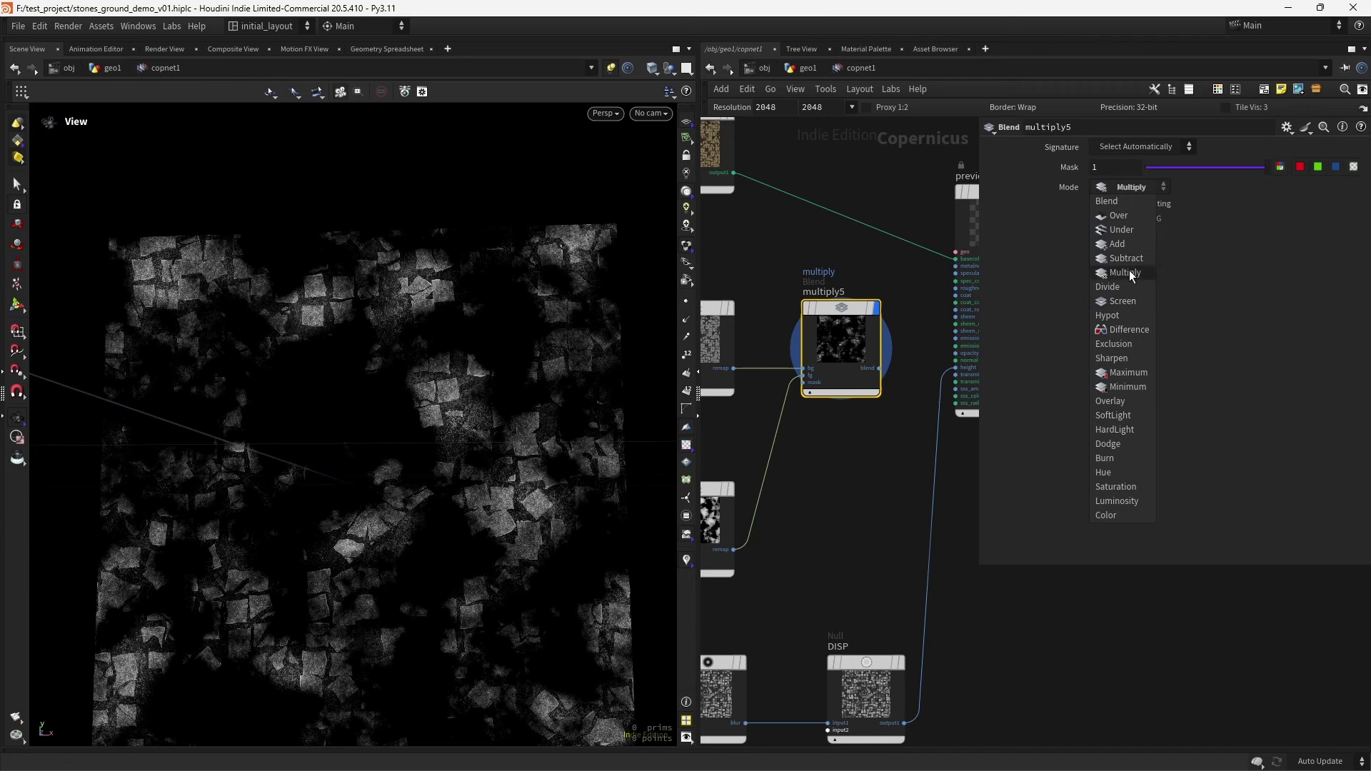
{"action": "left_click", "coordinate": [1129, 373]}
{"action": "scroll", "coordinate": [834, 457], "scroll_direction": "down", "scroll_amount": 2}
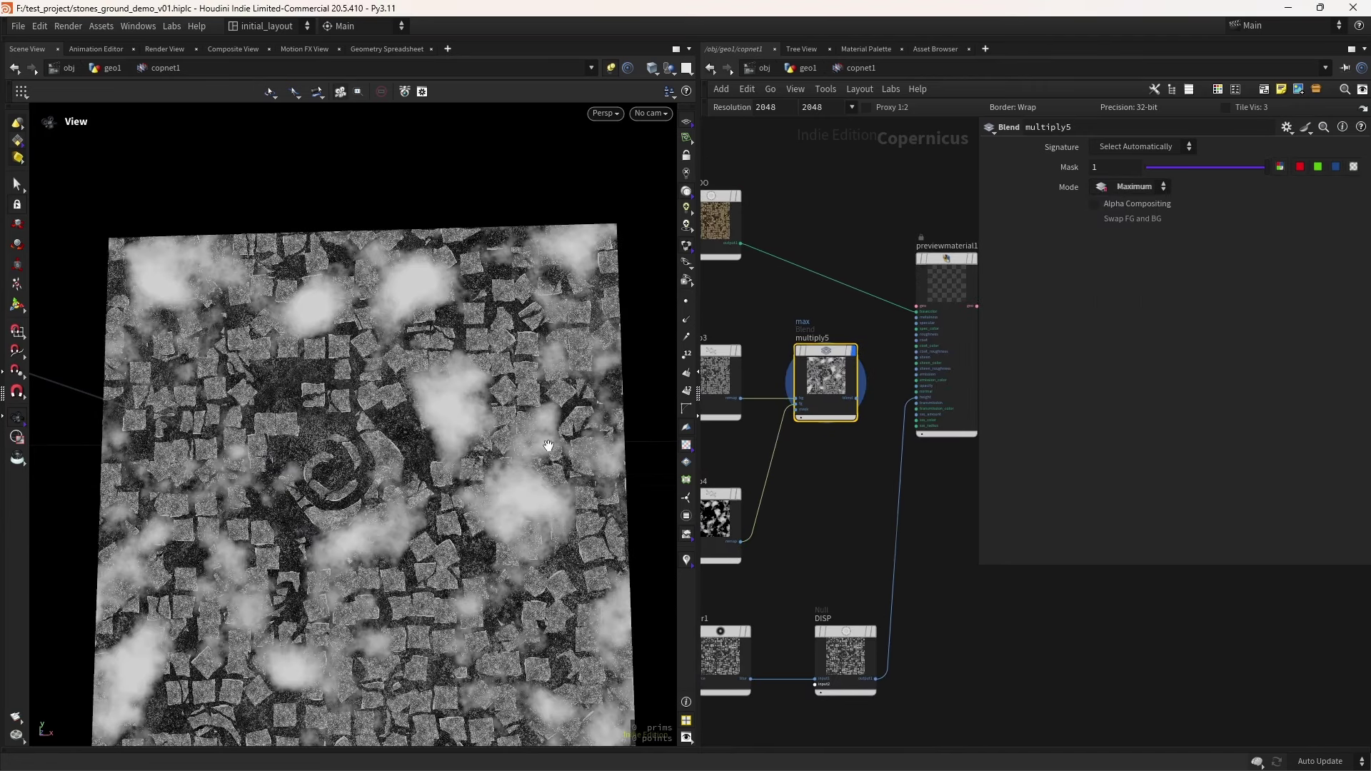
{"action": "scroll", "coordinate": [550, 457], "scroll_direction": "down", "scroll_amount": 2}
Reduce fractalnoise6's Element Size to about 0.135
{"action": "middle_click_drag", "start_coordinate": [701, 509], "coordinate": [859, 461]}
{"action": "left_click", "coordinate": [786, 429]}
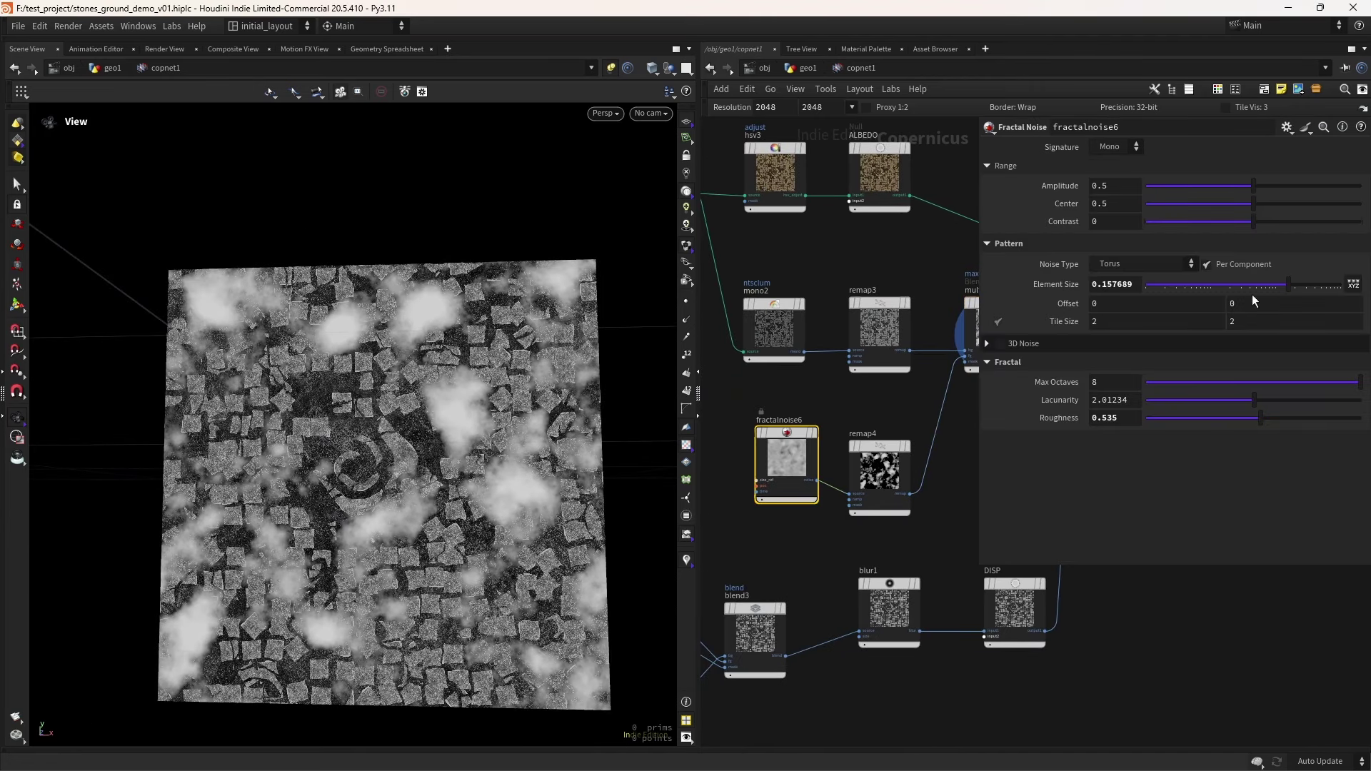
{"action": "left_click_drag", "start_coordinate": [1283, 283], "coordinate": [1285, 282]}
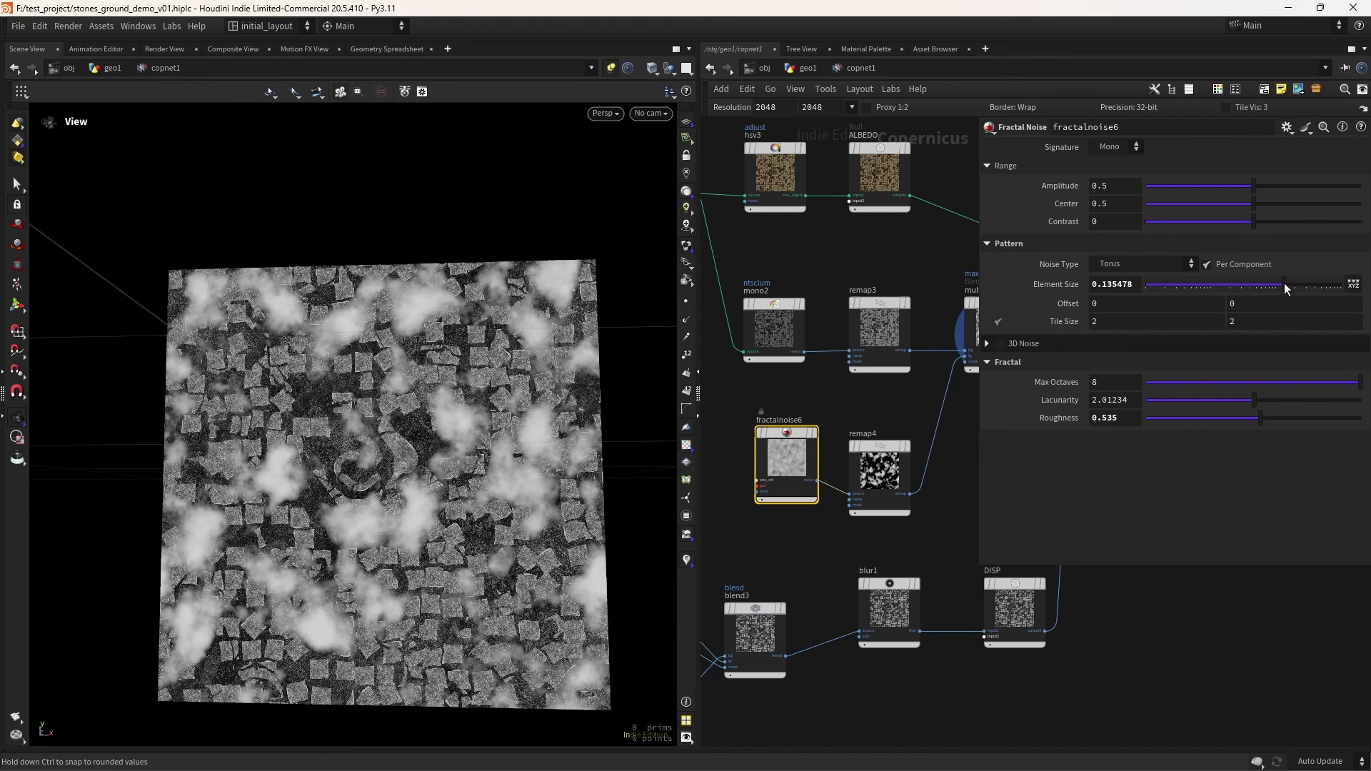
{"action": "scroll", "coordinate": [877, 537], "scroll_direction": "right", "scroll_amount": 5}
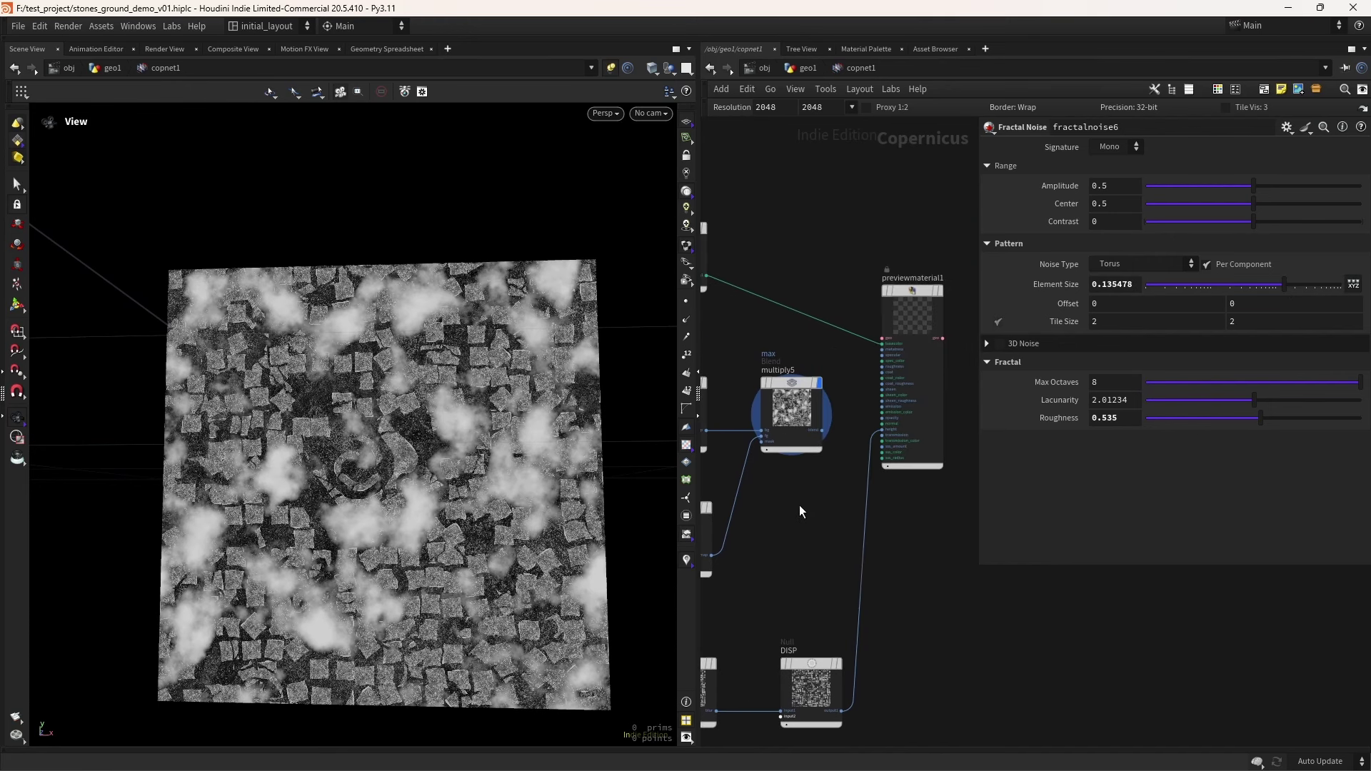
Lower multiply5's blend Mask to 0.788
{"action": "left_click", "coordinate": [791, 421]}
{"action": "left_click_drag", "start_coordinate": [1248, 169], "coordinate": [1241, 169]}
{"action": "scroll", "coordinate": [797, 513], "scroll_direction": "down", "scroll_amount": 3}
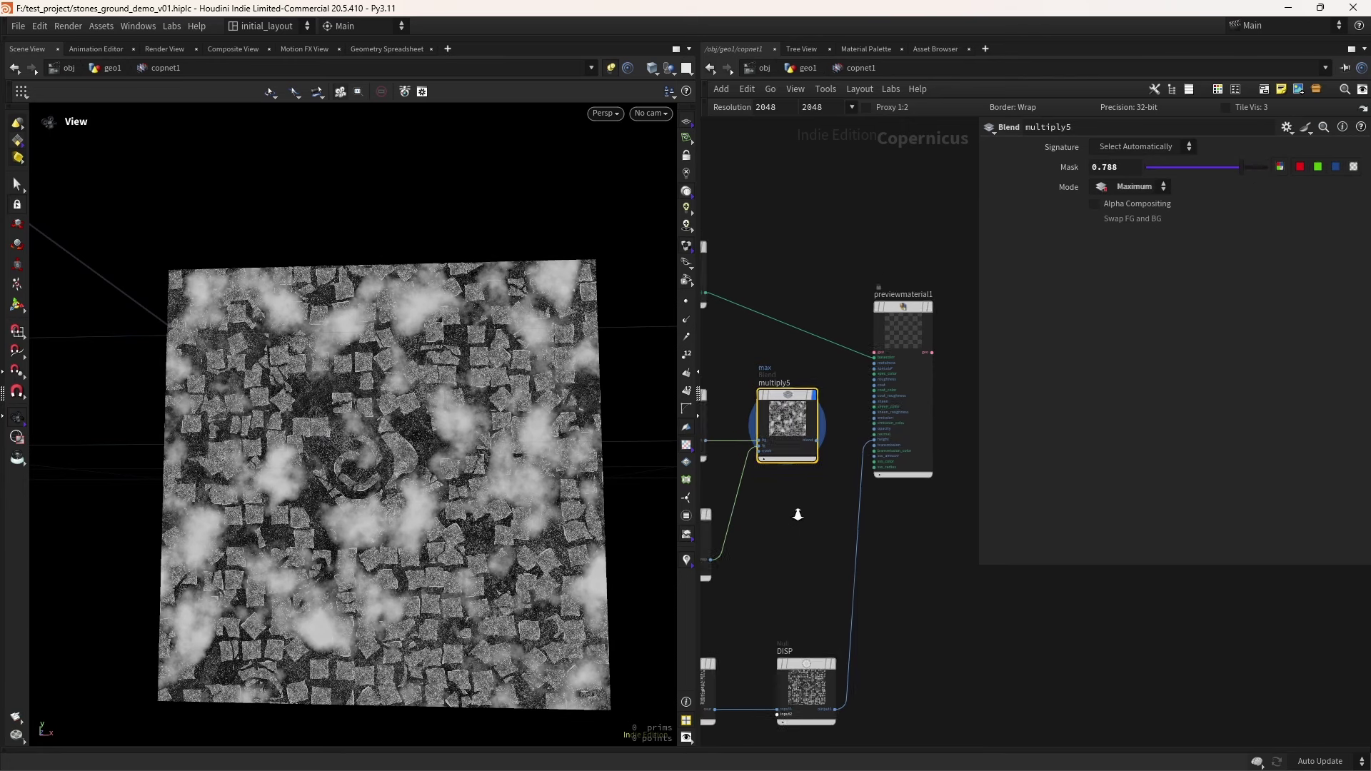
{"action": "left_click_drag", "start_coordinate": [880, 367], "coordinate": [968, 350]}
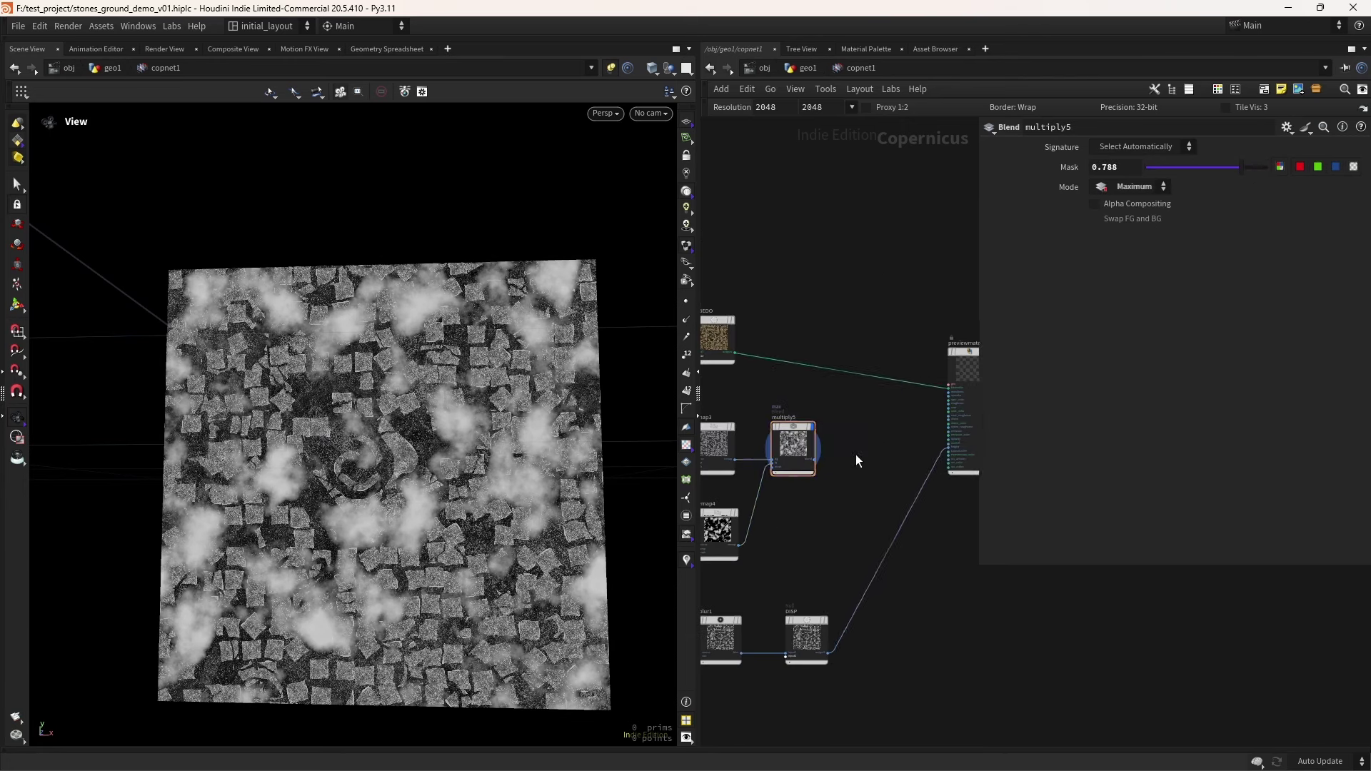
Add a blur2 node fed by multiply5 and set its Size to 0.003
{"action": "key", "text": "Tab"}
{"action": "type", "text": "blur"}
{"action": "key", "text": "Return"}
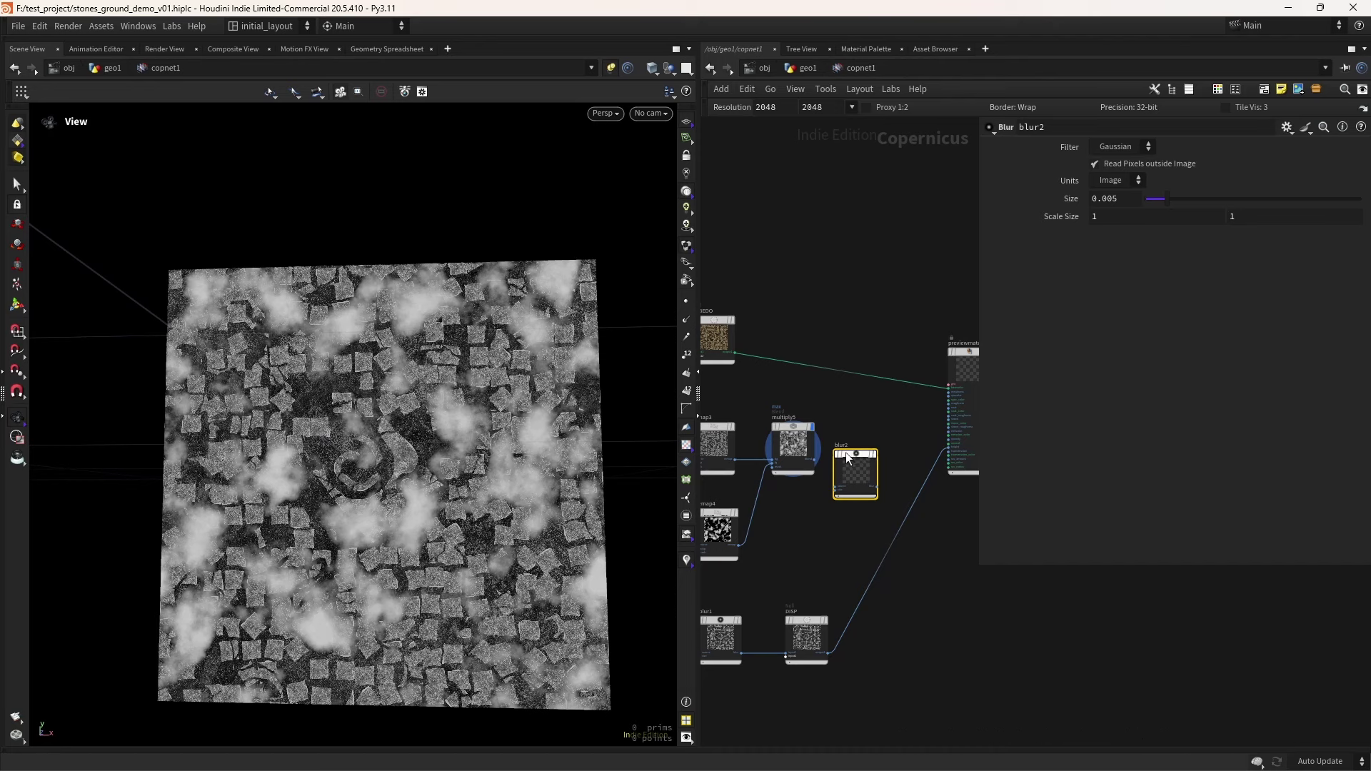
{"action": "left_click_drag", "start_coordinate": [846, 452], "coordinate": [886, 425]}
{"action": "scroll", "coordinate": [813, 493], "scroll_direction": "up", "scroll_amount": 4}
{"action": "middle_click_drag", "start_coordinate": [898, 456], "coordinate": [803, 479]}
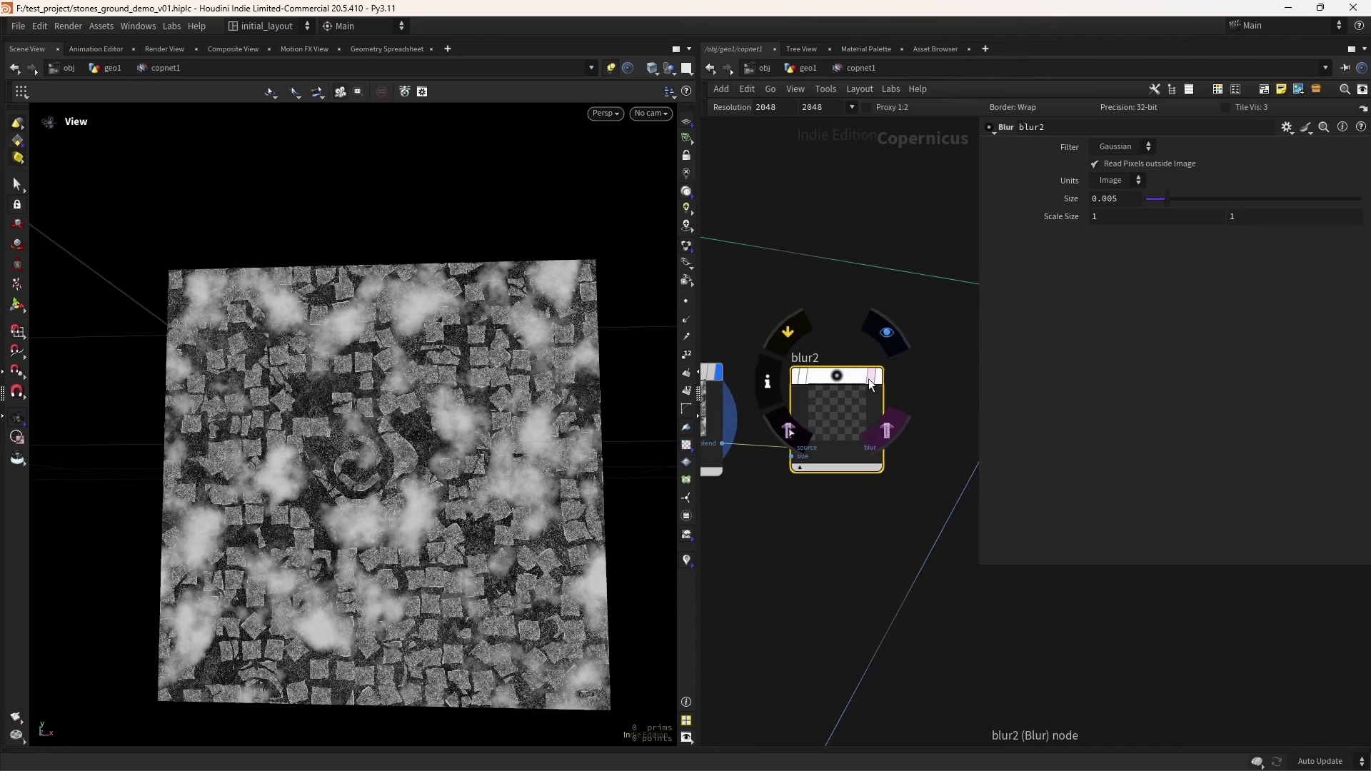
{"action": "left_click", "coordinate": [889, 318]}
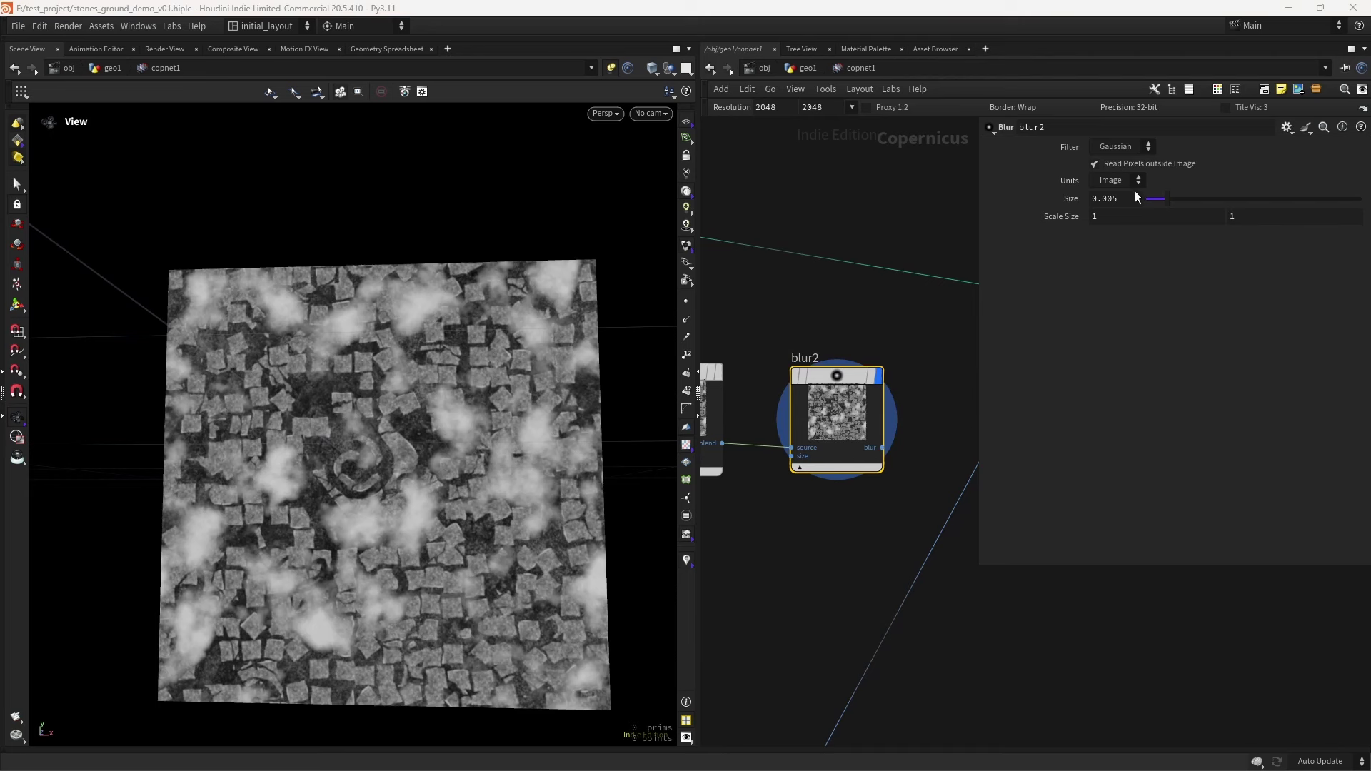
{"action": "double_click", "coordinate": [1105, 199]}
{"action": "type", "text": "0.003"}
{"action": "key", "text": "Return"}
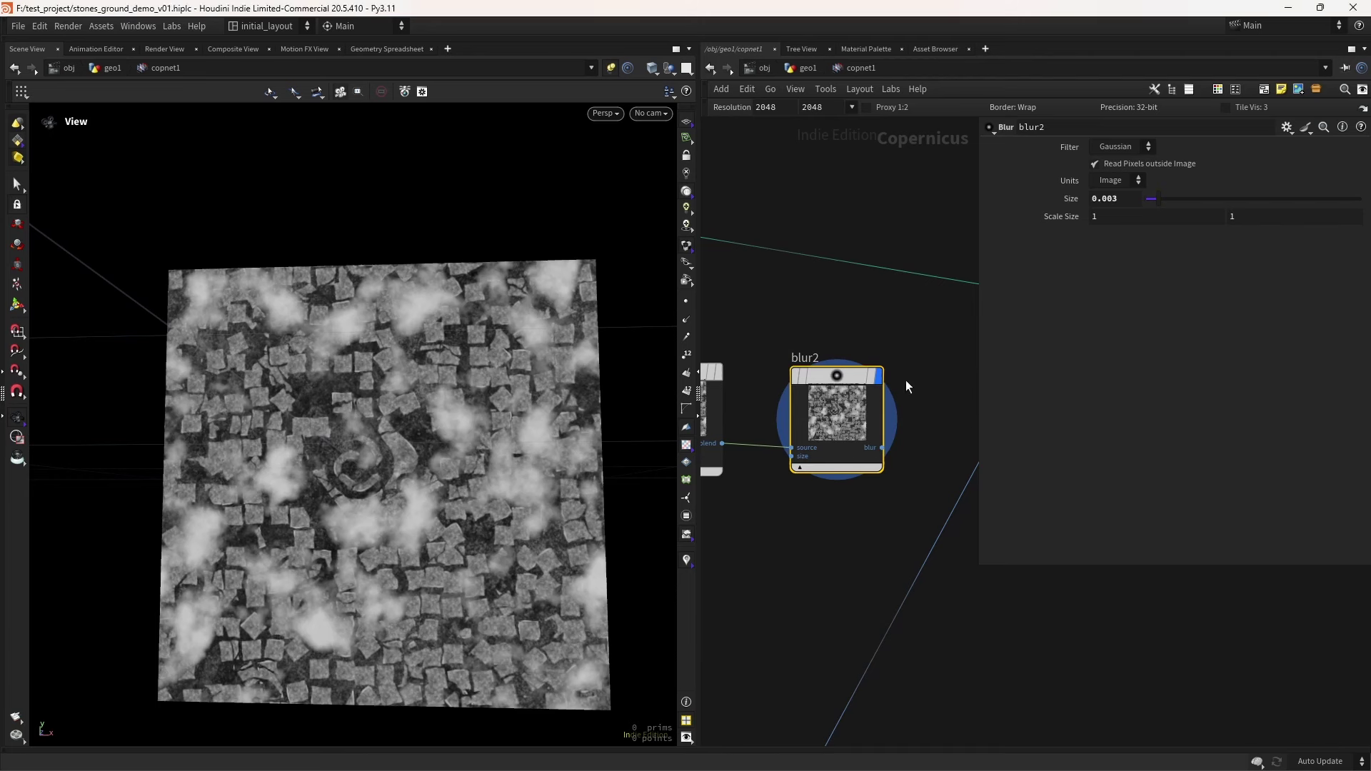
Shift previewmaterial1 further right in the network and save the scene
{"action": "middle_click_drag", "start_coordinate": [906, 386], "coordinate": [769, 490]}
{"action": "scroll", "coordinate": [863, 566], "scroll_direction": "down", "scroll_amount": 3}
{"action": "left_click_drag", "start_coordinate": [847, 422], "coordinate": [960, 429]}
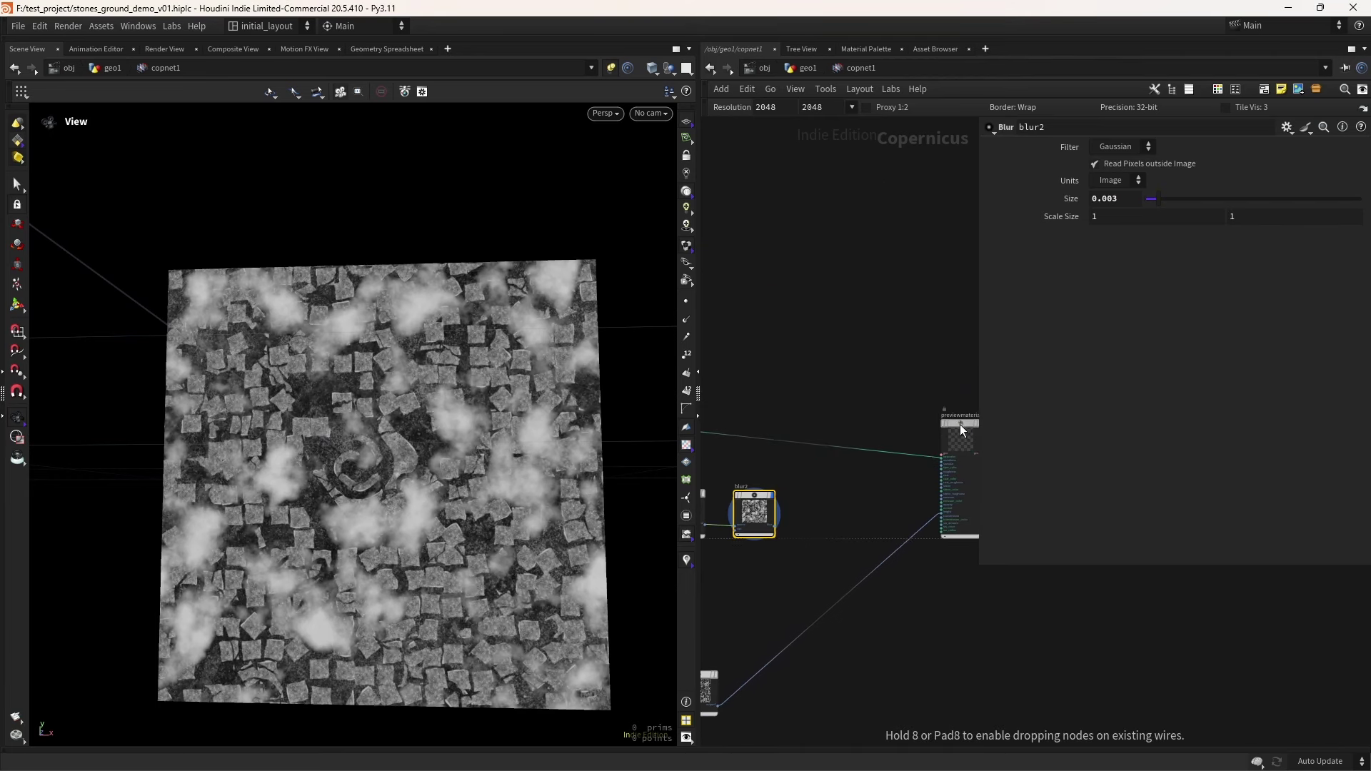
{"action": "key", "text": "ctrl+s"}
Add a Null after blur2 and name it ROUGH
{"action": "scroll", "coordinate": [827, 497], "scroll_direction": "up", "scroll_amount": 2}
{"action": "key", "text": "Tab"}
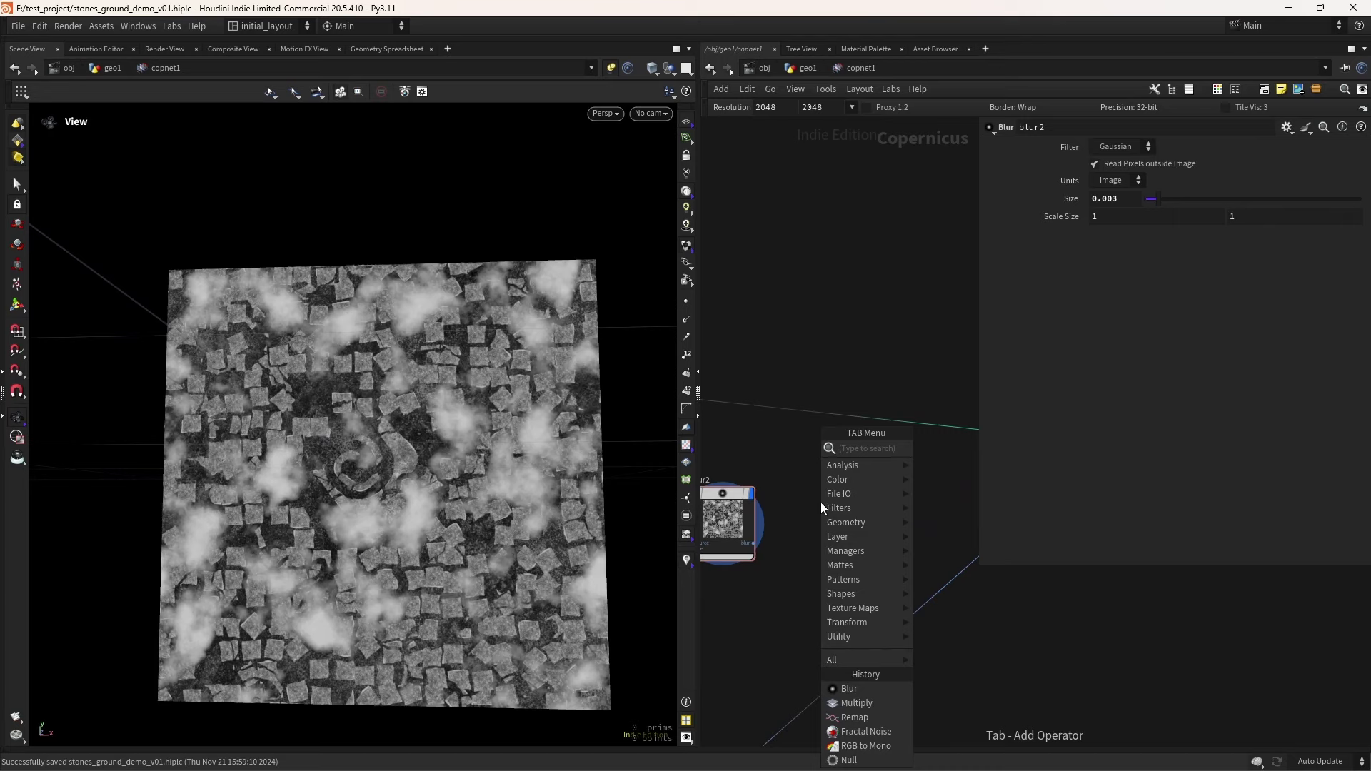
{"action": "type", "text": "null"}
{"action": "key", "text": "Return"}
{"action": "left_click", "coordinate": [792, 504]}
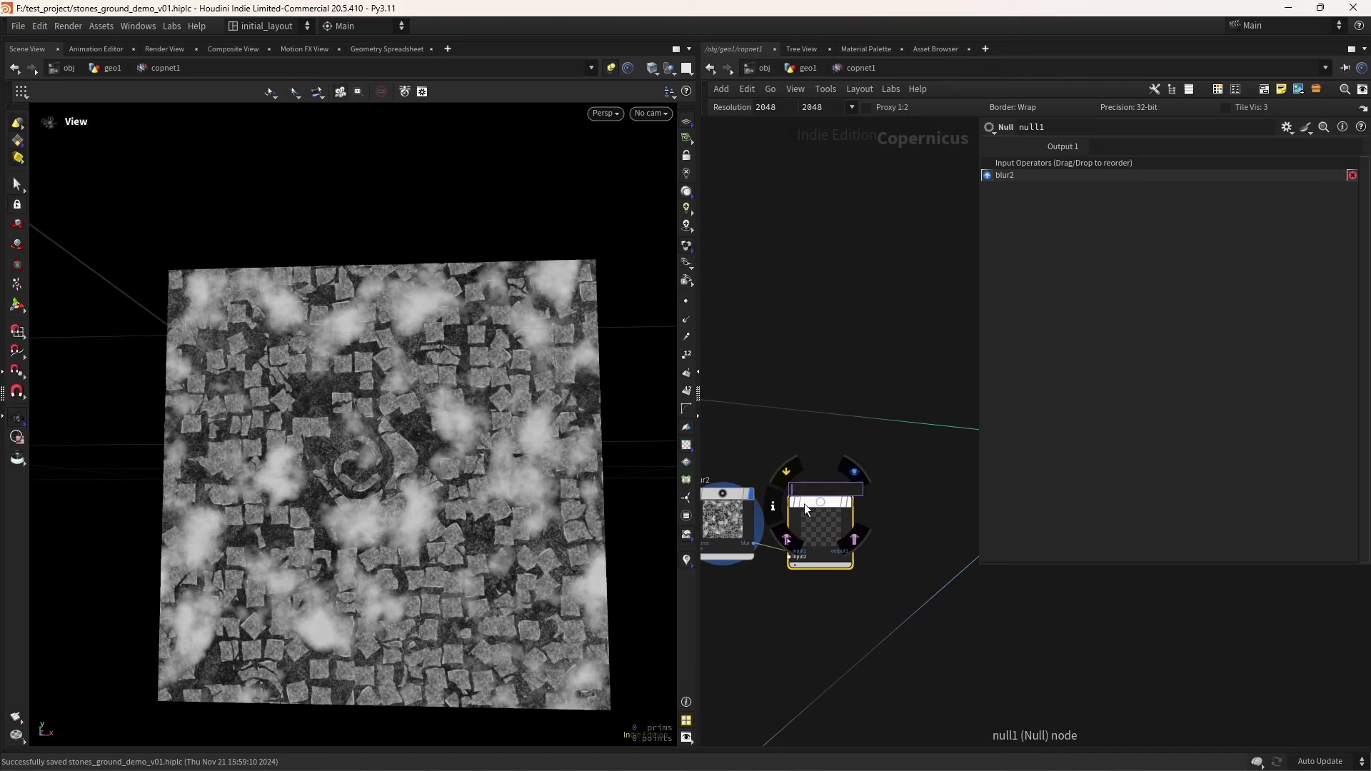
{"action": "type", "text": "H"}
{"action": "key", "text": "Return"}
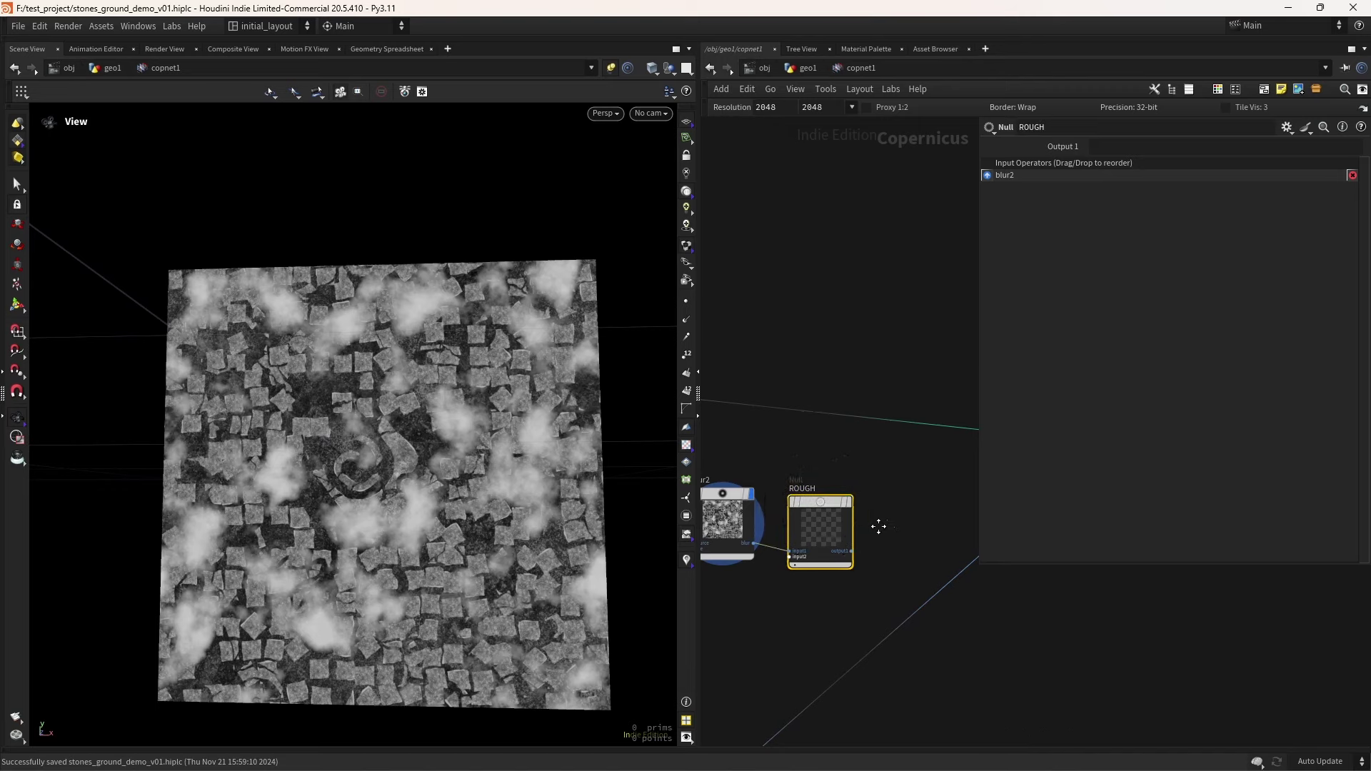
Wire ROUGH into previewmaterial1's roughness input and display the full preview material
{"action": "middle_click_drag", "start_coordinate": [855, 554], "coordinate": [791, 532]}
{"action": "left_click", "coordinate": [803, 531]}
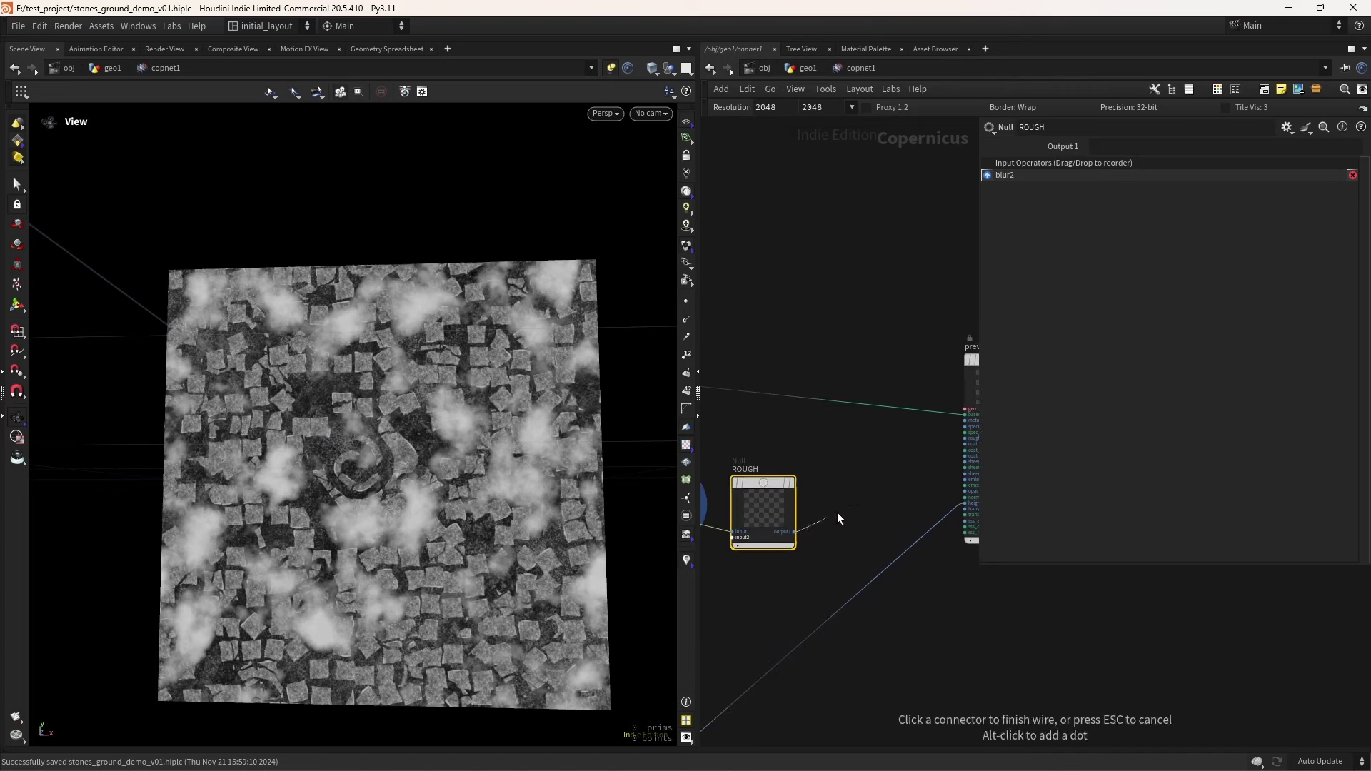
{"action": "scroll", "coordinate": [789, 511], "scroll_direction": "up", "scroll_amount": 2}
{"action": "left_click", "coordinate": [875, 483]}
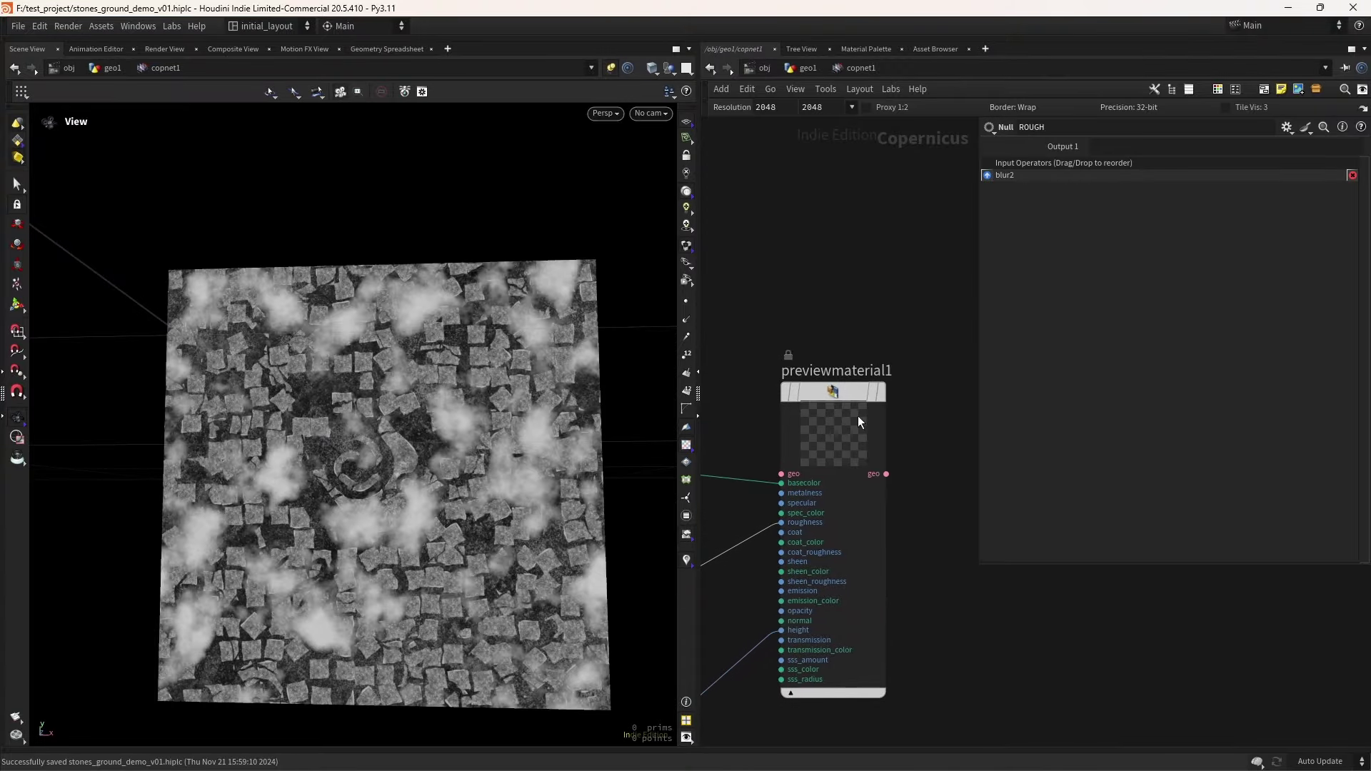
{"action": "left_click", "coordinate": [888, 343]}
Orbit and zoom around the displaced stone ground, saving the scene along the way
{"action": "scroll", "coordinate": [457, 414], "scroll_direction": "up", "scroll_amount": 5}
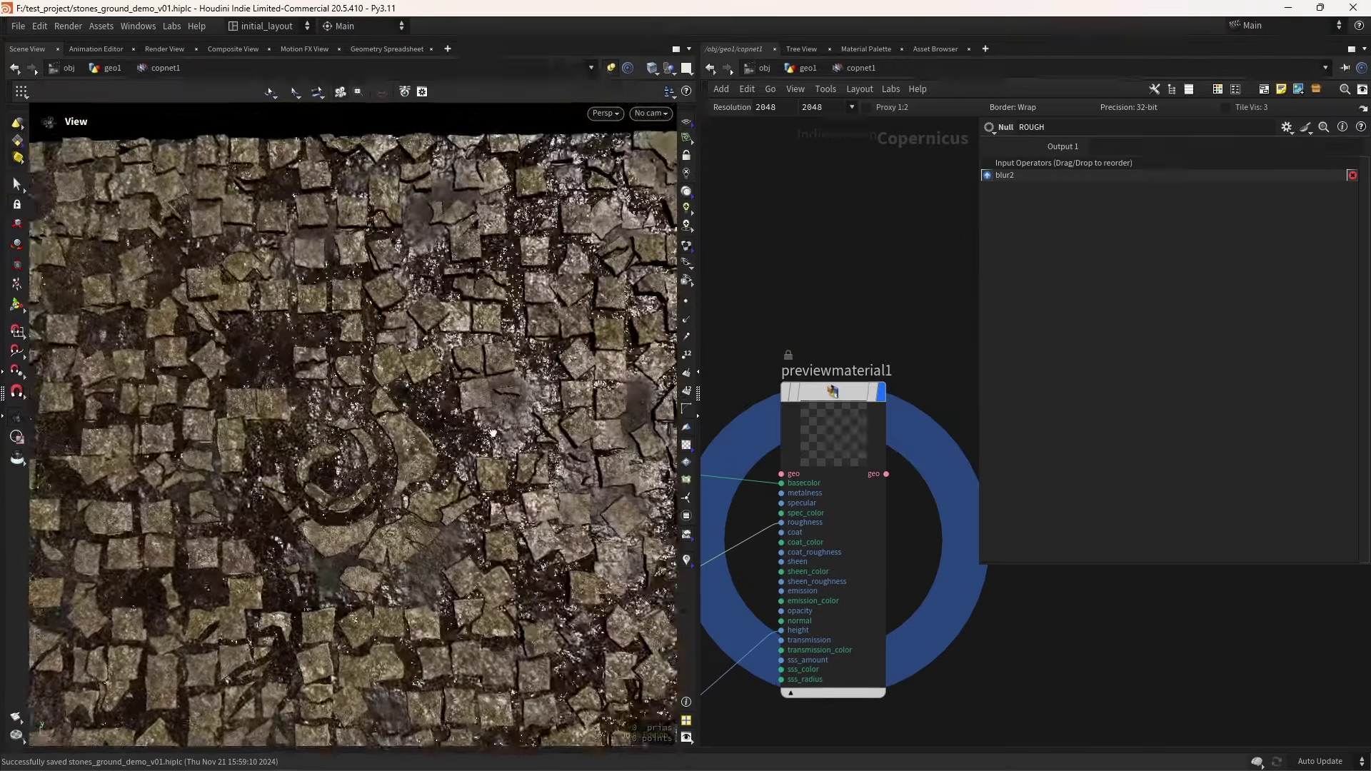
{"action": "scroll", "coordinate": [493, 432], "scroll_direction": "down", "scroll_amount": 5}
{"action": "left_click_drag", "start_coordinate": [464, 436], "coordinate": [455, 465]}
{"action": "scroll", "coordinate": [466, 398], "scroll_direction": "up", "scroll_amount": 5}
{"action": "scroll", "coordinate": [464, 400], "scroll_direction": "up", "scroll_amount": 3}
{"action": "scroll", "coordinate": [464, 464], "scroll_direction": "up", "scroll_amount": 3}
{"action": "scroll", "coordinate": [458, 475], "scroll_direction": "down", "scroll_amount": 4}
{"action": "key", "text": "ctrl+s"}
{"action": "scroll", "coordinate": [454, 465], "scroll_direction": "up", "scroll_amount": 3}
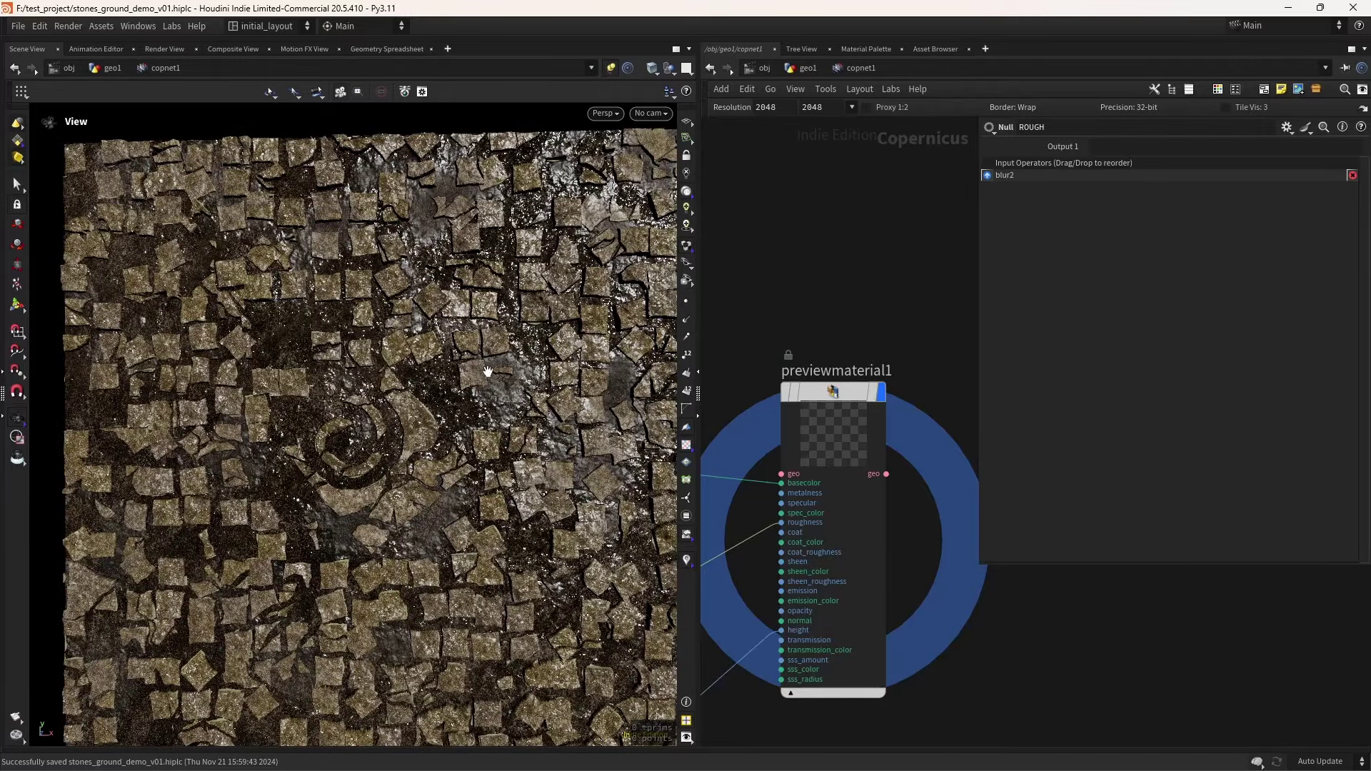
{"action": "scroll", "coordinate": [488, 371], "scroll_direction": "down", "scroll_amount": 4}
{"action": "left_click_drag", "start_coordinate": [488, 371], "coordinate": [500, 492]}
{"action": "scroll", "coordinate": [507, 489], "scroll_direction": "up", "scroll_amount": 4}
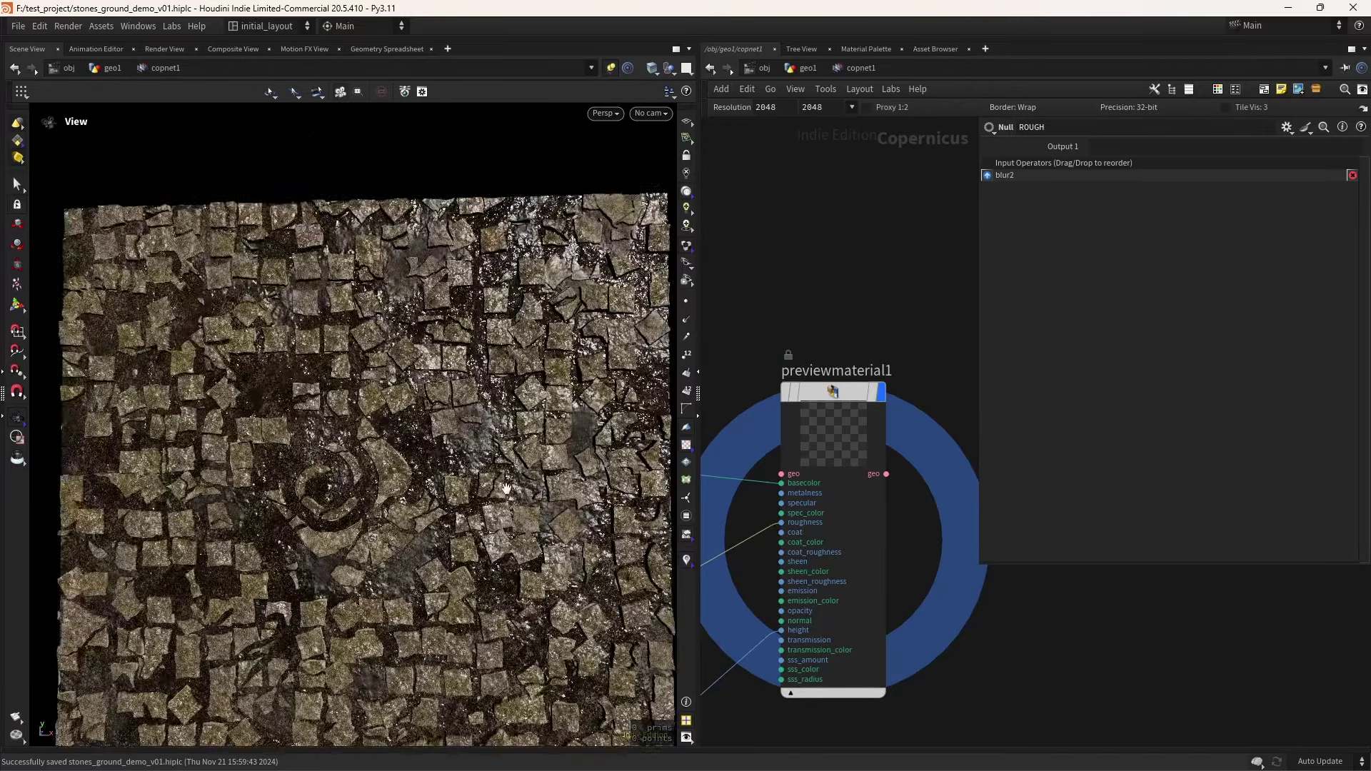
{"action": "key", "text": "ctrl+s"}
{"action": "scroll", "coordinate": [507, 489], "scroll_direction": "down", "scroll_amount": 4}
{"action": "scroll", "coordinate": [507, 490], "scroll_direction": "up", "scroll_amount": 3}
{"action": "scroll", "coordinate": [507, 490], "scroll_direction": "down", "scroll_amount": 3}
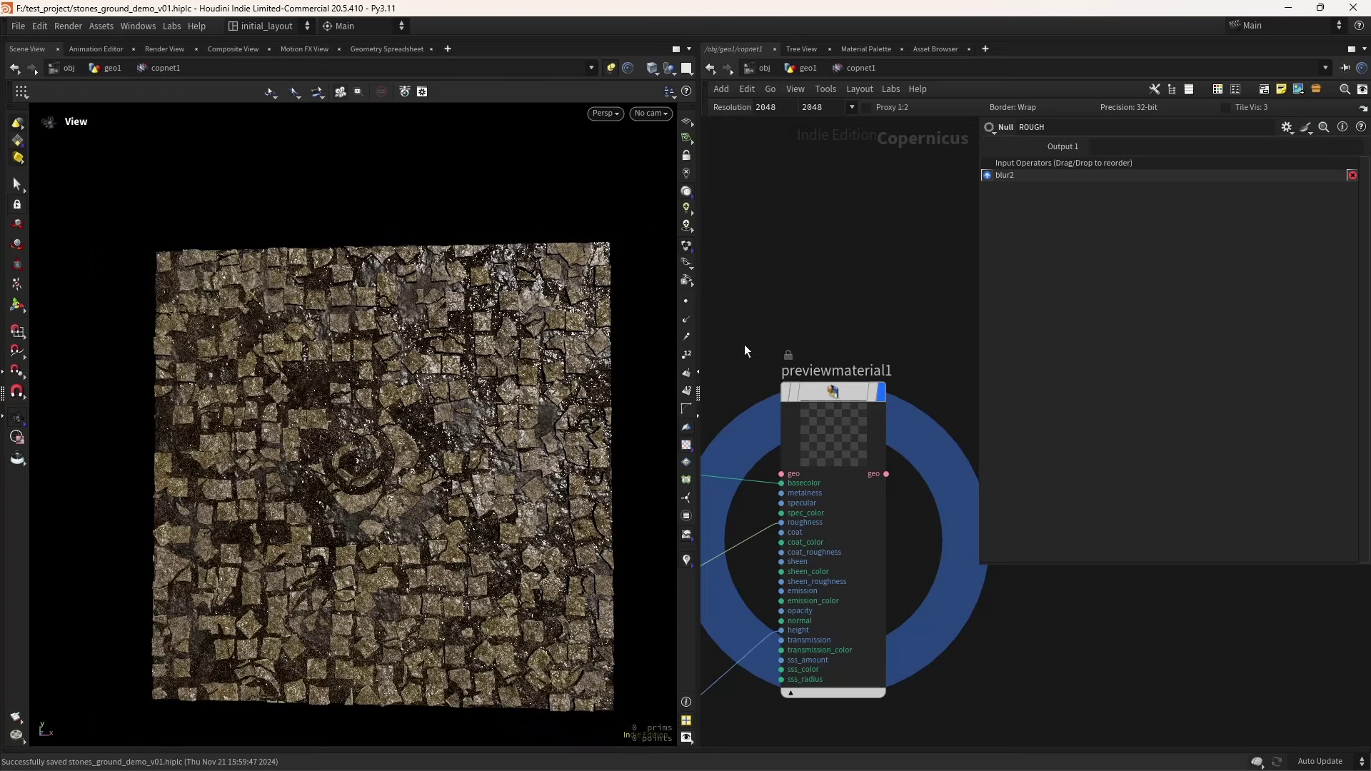
{"action": "scroll", "coordinate": [786, 365], "scroll_direction": "down", "scroll_amount": 6}
{"action": "scroll", "coordinate": [938, 439], "scroll_direction": "up", "scroll_amount": 2}
{"action": "scroll", "coordinate": [914, 471], "scroll_direction": "down", "scroll_amount": 2}
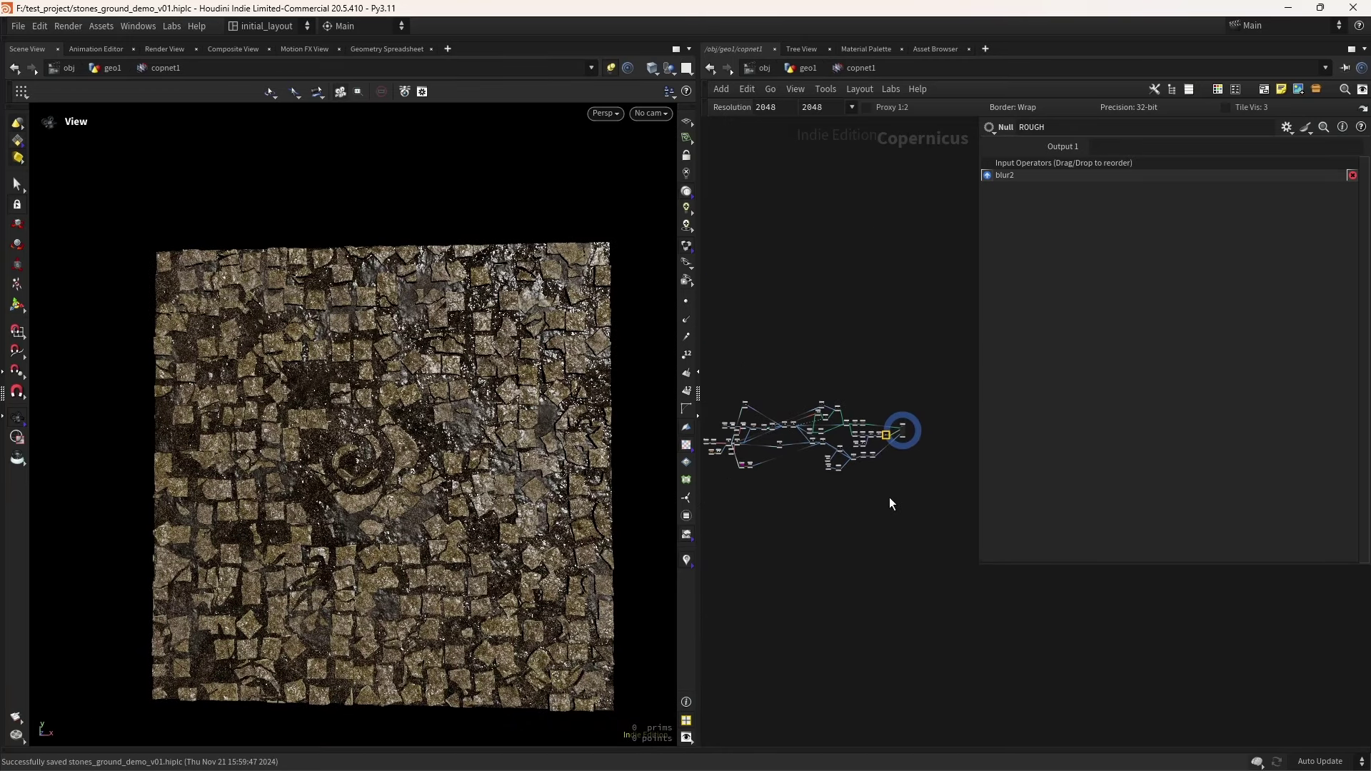
{"action": "scroll", "coordinate": [892, 471], "scroll_direction": "up", "scroll_amount": 8}
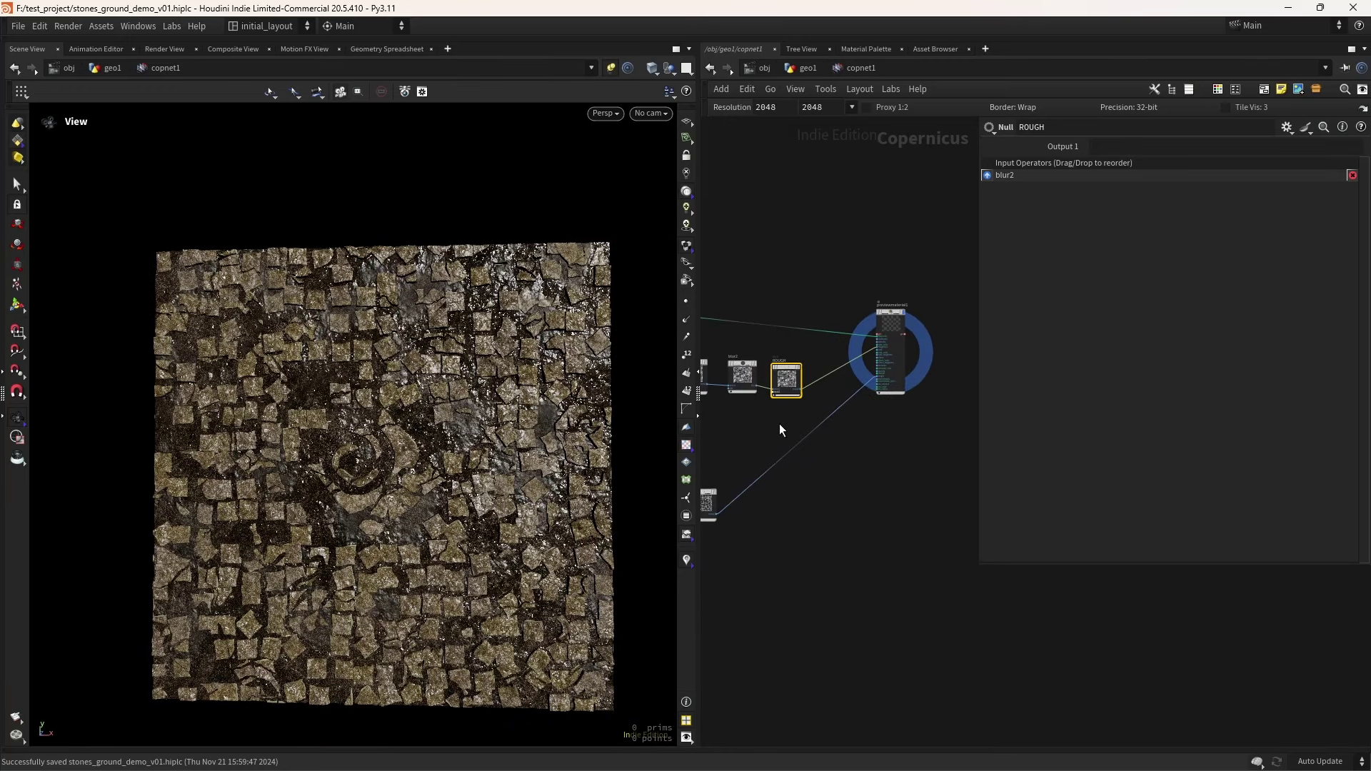
{"action": "scroll", "coordinate": [782, 421], "scroll_direction": "up", "scroll_amount": 3}
Preview the ALBEDO, ROUGH and DISP maps in turn, then the full preview material again
{"action": "middle_click_drag", "start_coordinate": [788, 404], "coordinate": [947, 604]}
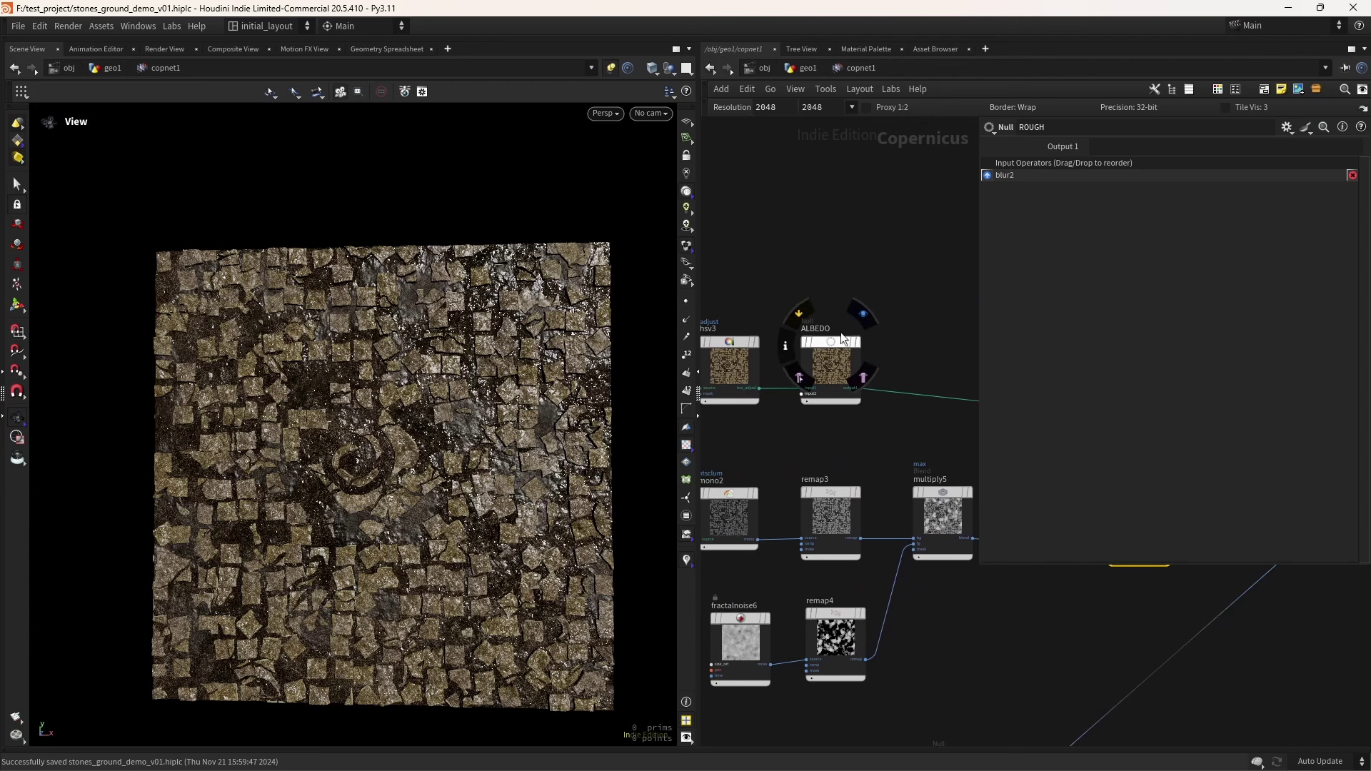
{"action": "left_click", "coordinate": [862, 314]}
{"action": "middle_click_drag", "start_coordinate": [893, 421], "coordinate": [841, 436]}
{"action": "left_click", "coordinate": [955, 430]}
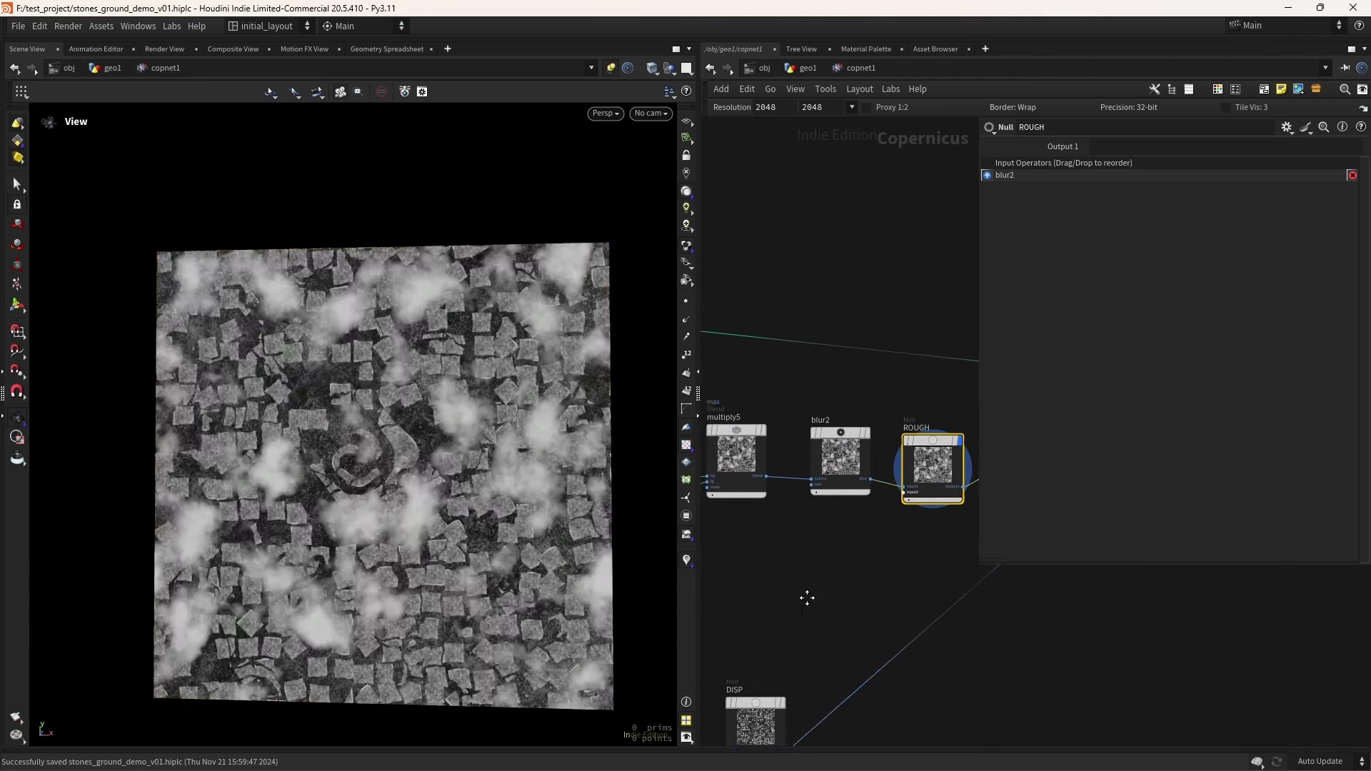
{"action": "middle_click_drag", "start_coordinate": [807, 598], "coordinate": [822, 543]}
{"action": "left_click", "coordinate": [853, 518]}
{"action": "middle_click_drag", "start_coordinate": [879, 459], "coordinate": [783, 526]}
{"action": "scroll", "coordinate": [821, 457], "scroll_direction": "up", "scroll_amount": 2}
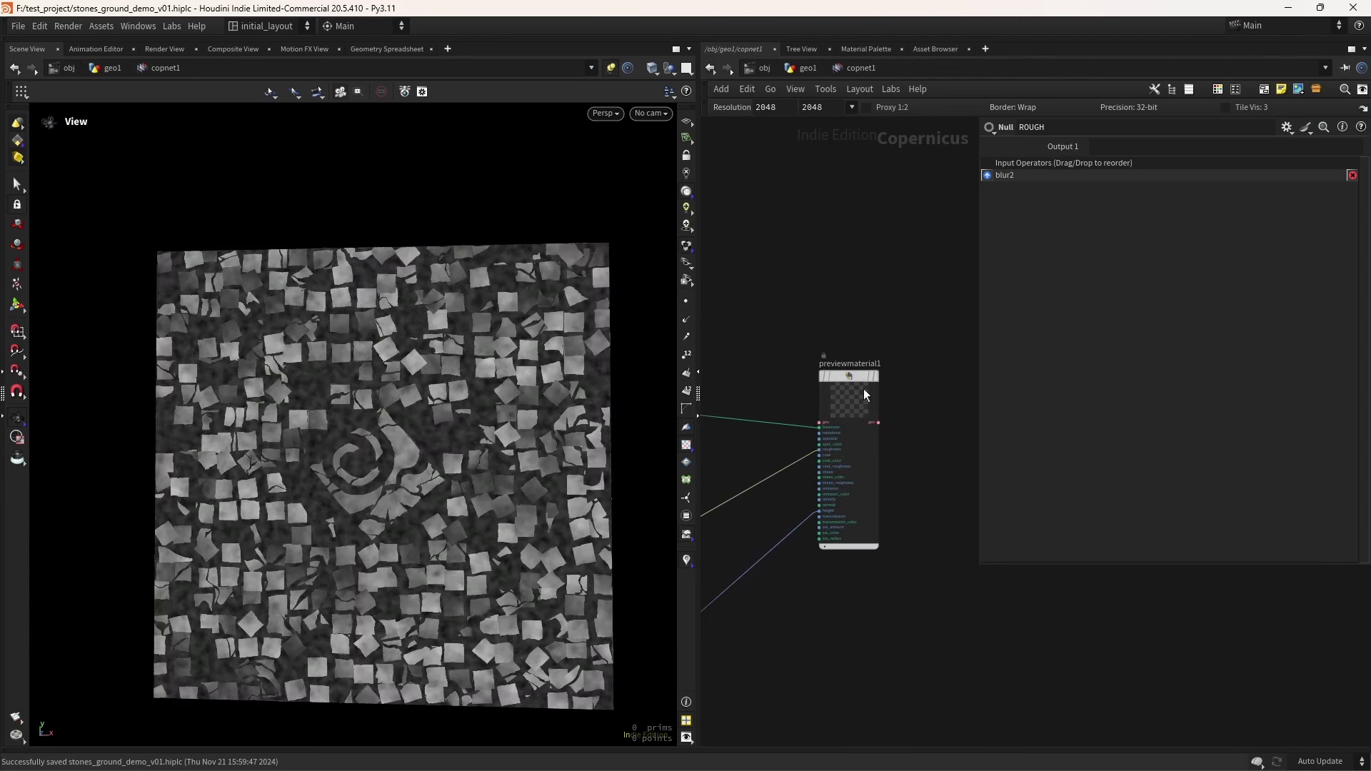
{"action": "left_click", "coordinate": [876, 376]}
Pan and tilt the viewport into a perspective view over the stones to inspect them
{"action": "scroll", "coordinate": [500, 443], "scroll_direction": "up", "scroll_amount": 3}
{"action": "middle_click_drag", "start_coordinate": [491, 491], "coordinate": [455, 451]}
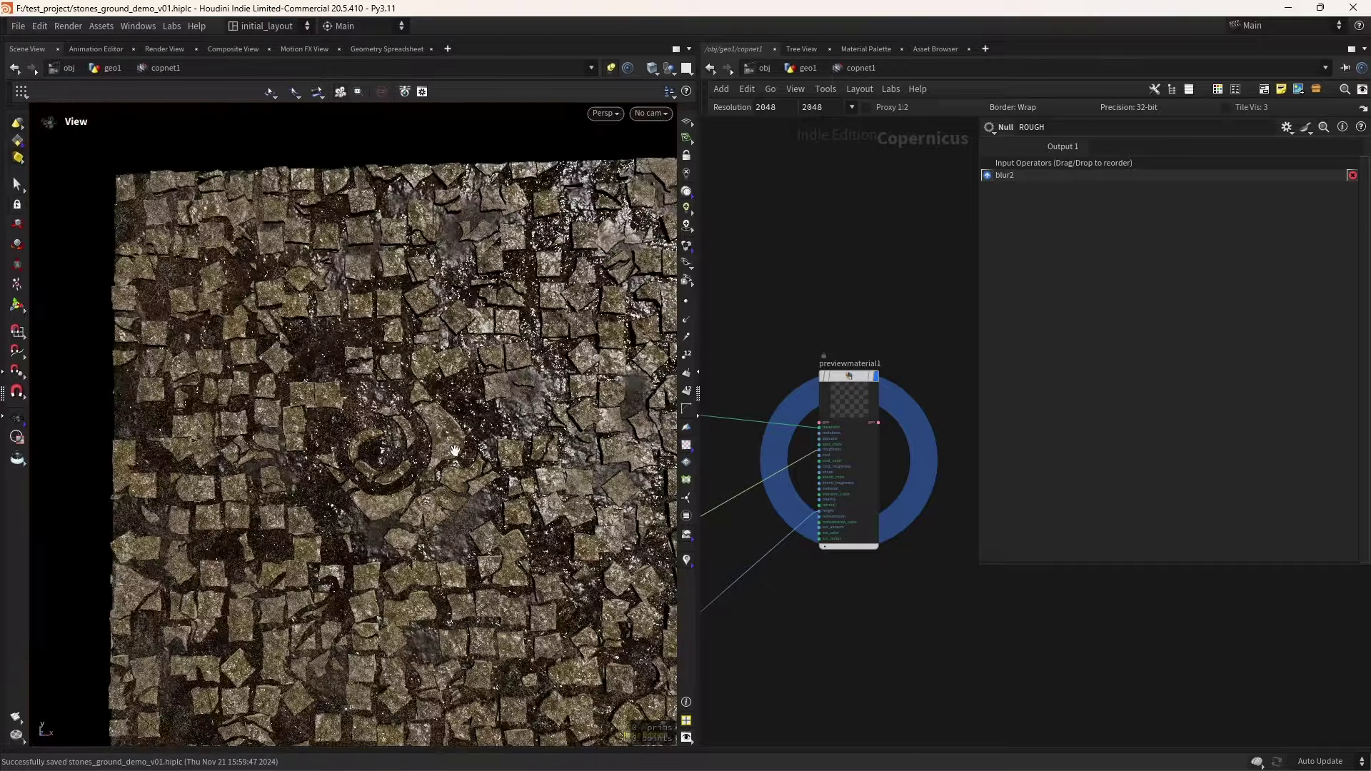
{"action": "left_click_drag", "start_coordinate": [455, 451], "coordinate": [464, 386]}
{"action": "scroll", "coordinate": [465, 386], "scroll_direction": "down", "scroll_amount": 3}
{"action": "scroll", "coordinate": [464, 385], "scroll_direction": "up", "scroll_amount": 5}
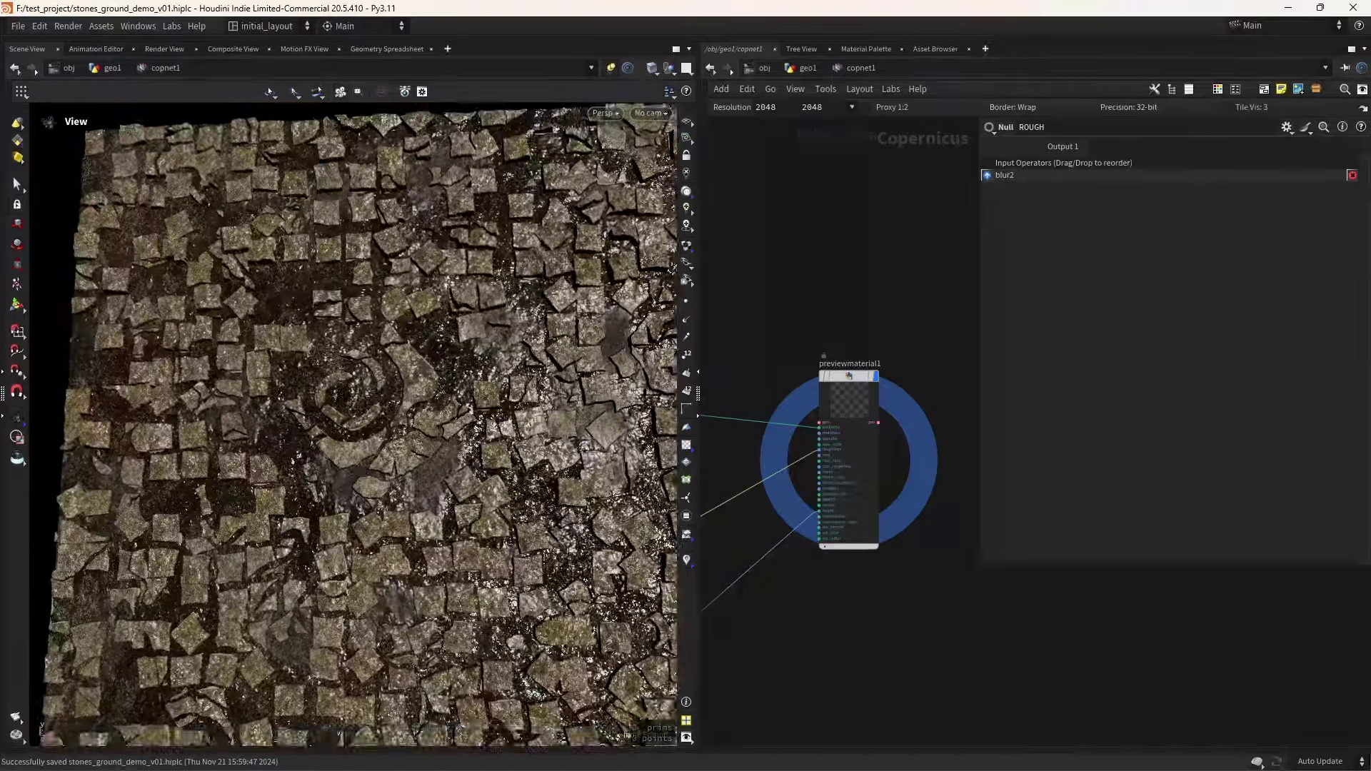
{"action": "scroll", "coordinate": [434, 473], "scroll_direction": "down", "scroll_amount": 4}
{"action": "scroll", "coordinate": [437, 490], "scroll_direction": "down", "scroll_amount": 5}
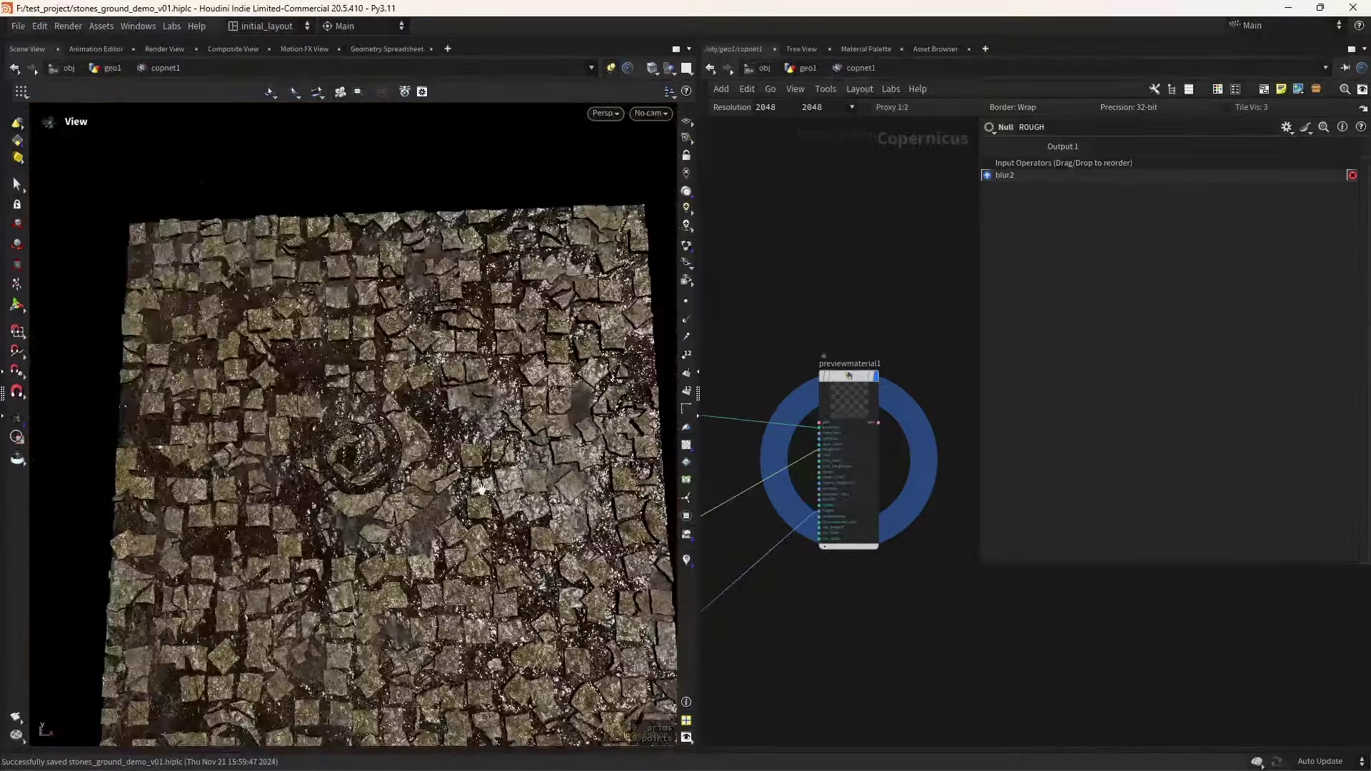
{"action": "scroll", "coordinate": [438, 490], "scroll_direction": "up", "scroll_amount": 5}
{"action": "scroll", "coordinate": [437, 490], "scroll_direction": "down", "scroll_amount": 5}
{"action": "left_click_drag", "start_coordinate": [438, 490], "coordinate": [367, 509], "text": "alt"}
{"action": "scroll", "coordinate": [367, 509], "scroll_direction": "up", "scroll_amount": 3}
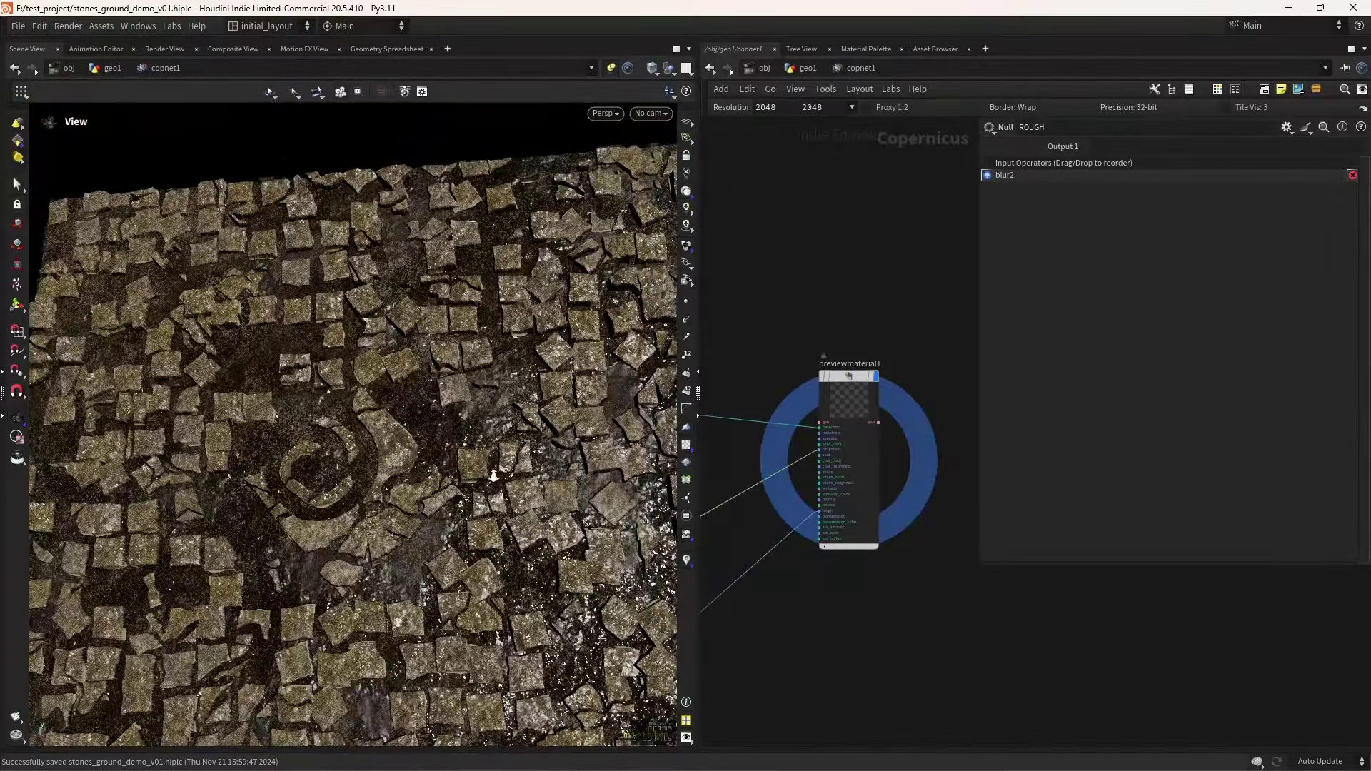
{"action": "scroll", "coordinate": [438, 560], "scroll_direction": "down", "scroll_amount": 5}
{"action": "scroll", "coordinate": [438, 477], "scroll_direction": "up", "scroll_amount": 6}
{"action": "scroll", "coordinate": [511, 455], "scroll_direction": "down", "scroll_amount": 5}
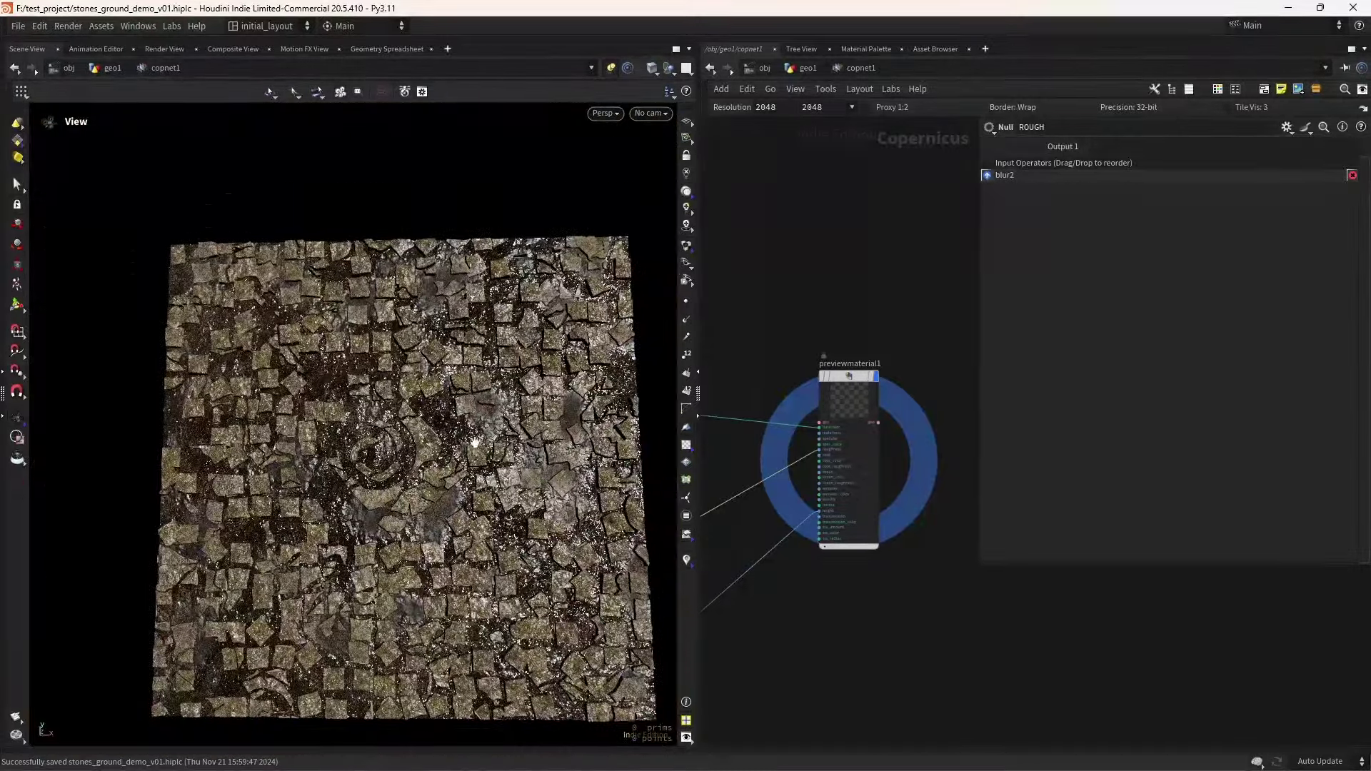
{"action": "scroll", "coordinate": [500, 455], "scroll_direction": "up", "scroll_amount": 5}
{"action": "scroll", "coordinate": [492, 455], "scroll_direction": "down", "scroll_amount": 5}
{"action": "scroll", "coordinate": [480, 456], "scroll_direction": "up", "scroll_amount": 6}
{"action": "scroll", "coordinate": [471, 471], "scroll_direction": "down", "scroll_amount": 5}
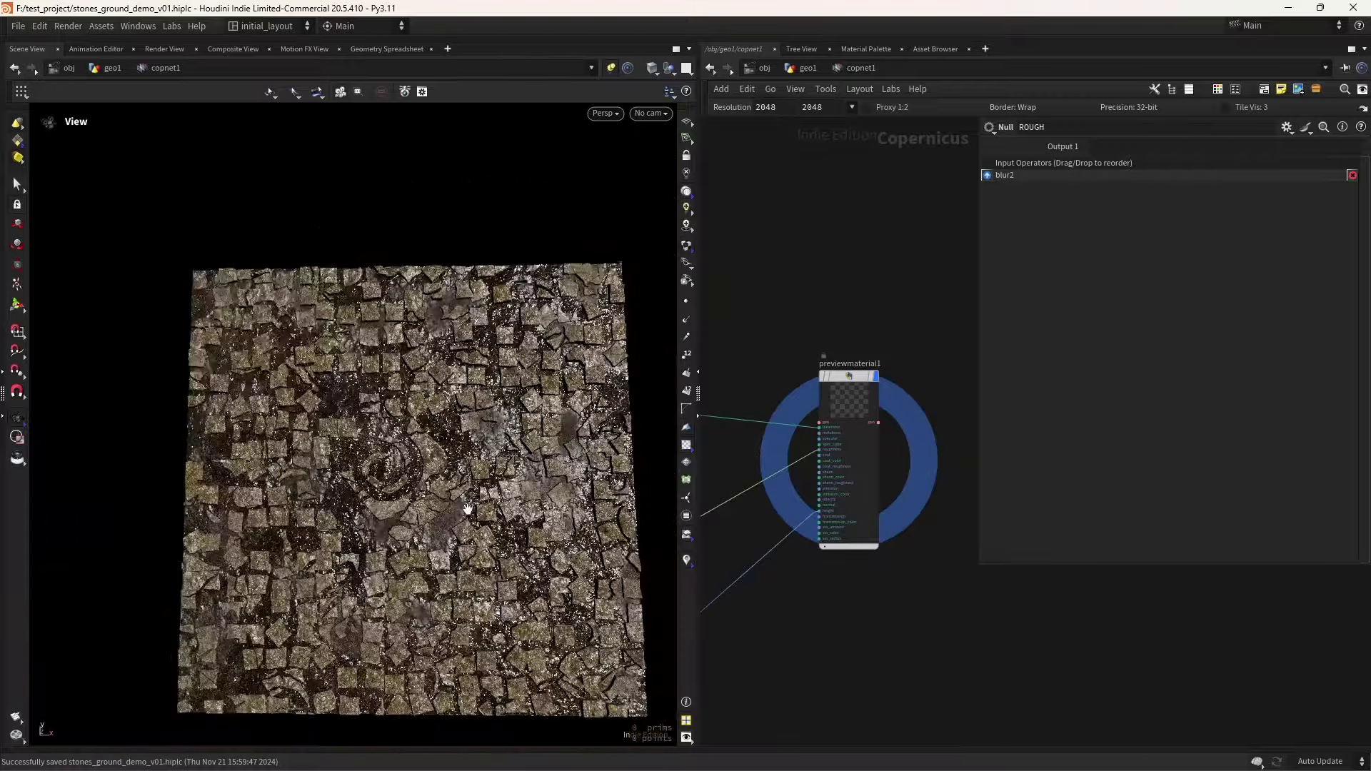
{"action": "scroll", "coordinate": [465, 505], "scroll_direction": "up", "scroll_amount": 5}
{"action": "scroll", "coordinate": [499, 460], "scroll_direction": "down", "scroll_amount": 6}
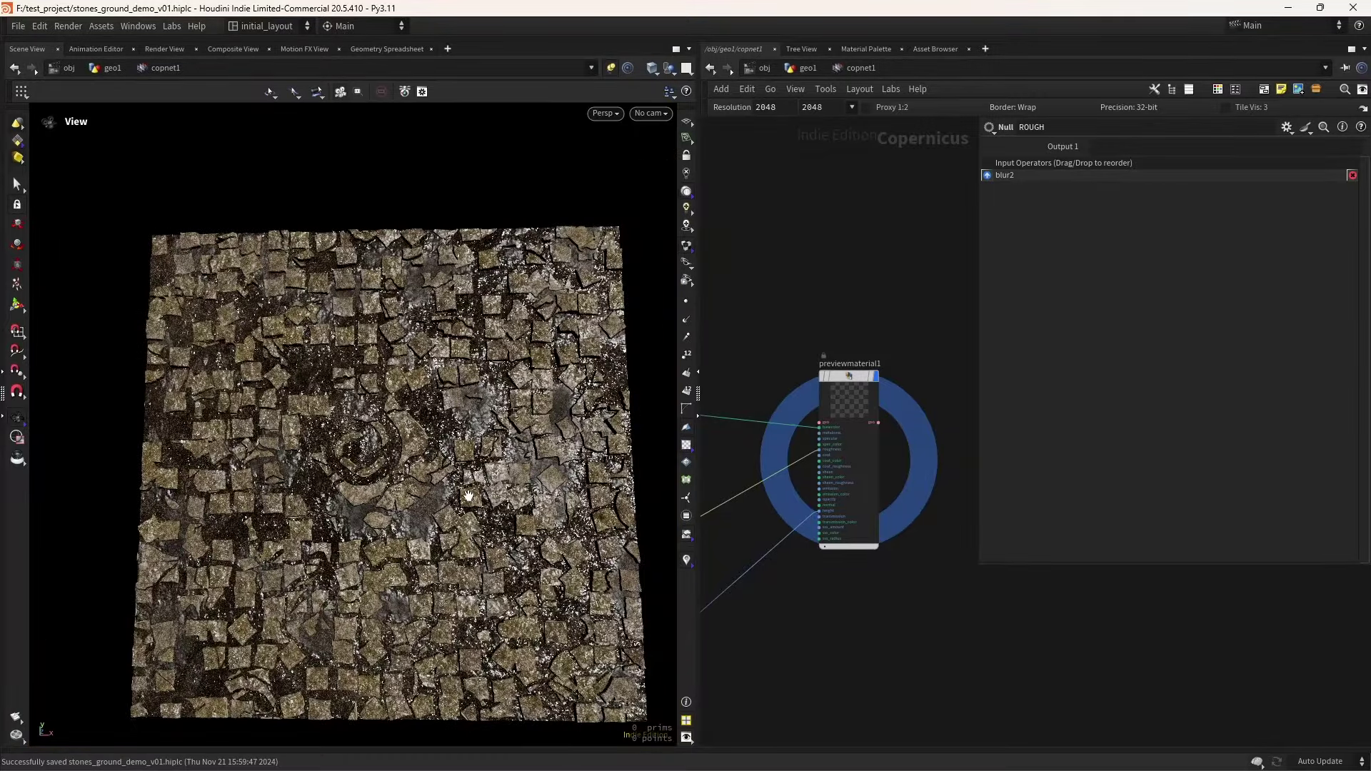
{"action": "scroll", "coordinate": [470, 429], "scroll_direction": "down", "scroll_amount": 3}
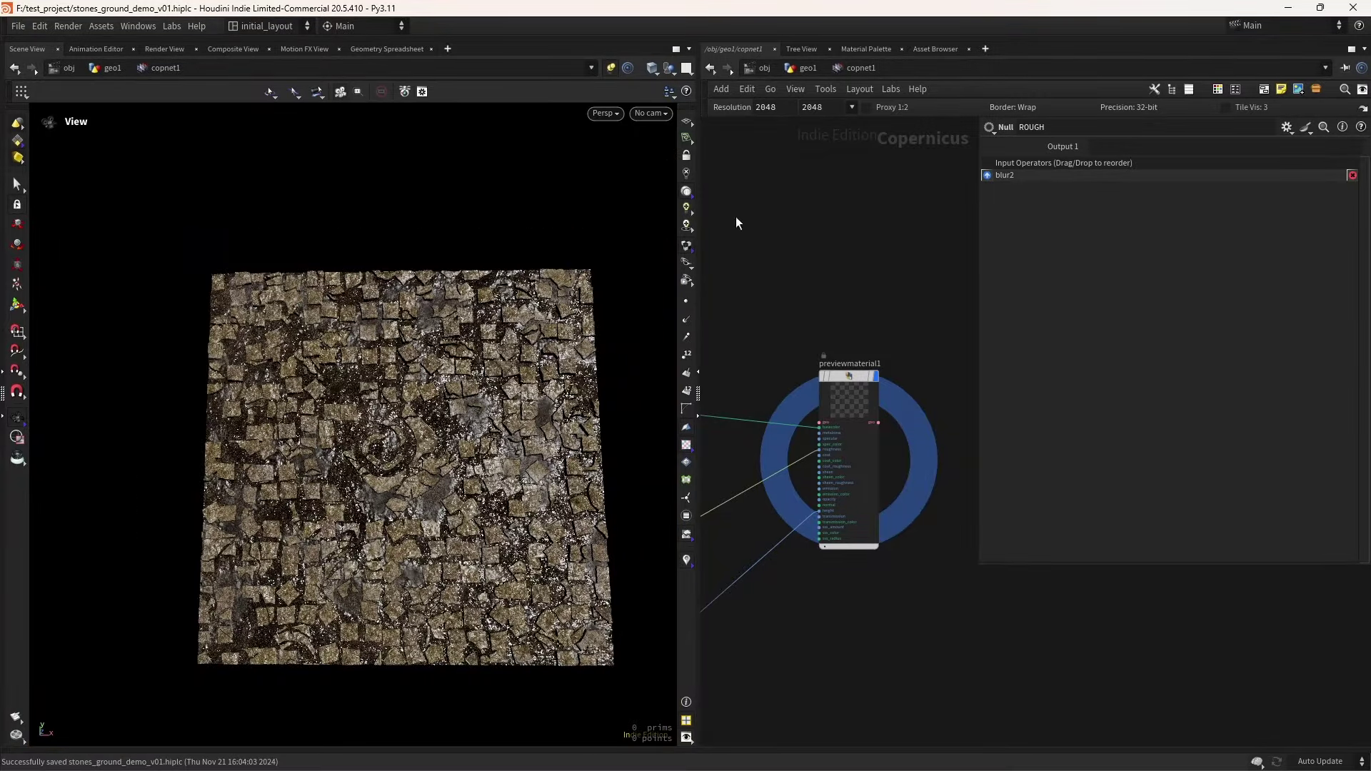
Change the texture network's resolution preset from 2048 to 4096²
{"action": "left_click", "coordinate": [852, 107]}
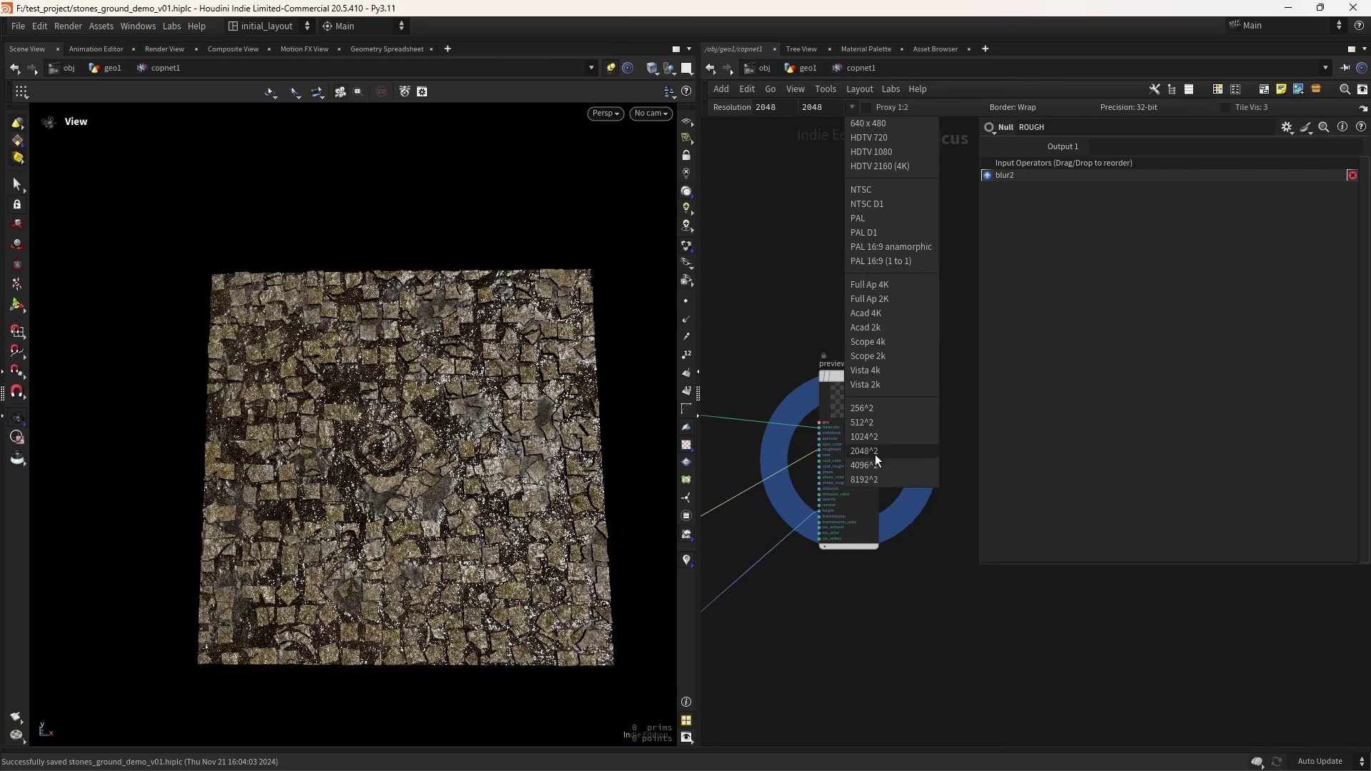
{"action": "left_click", "coordinate": [861, 475]}
{"action": "key", "text": "f"}
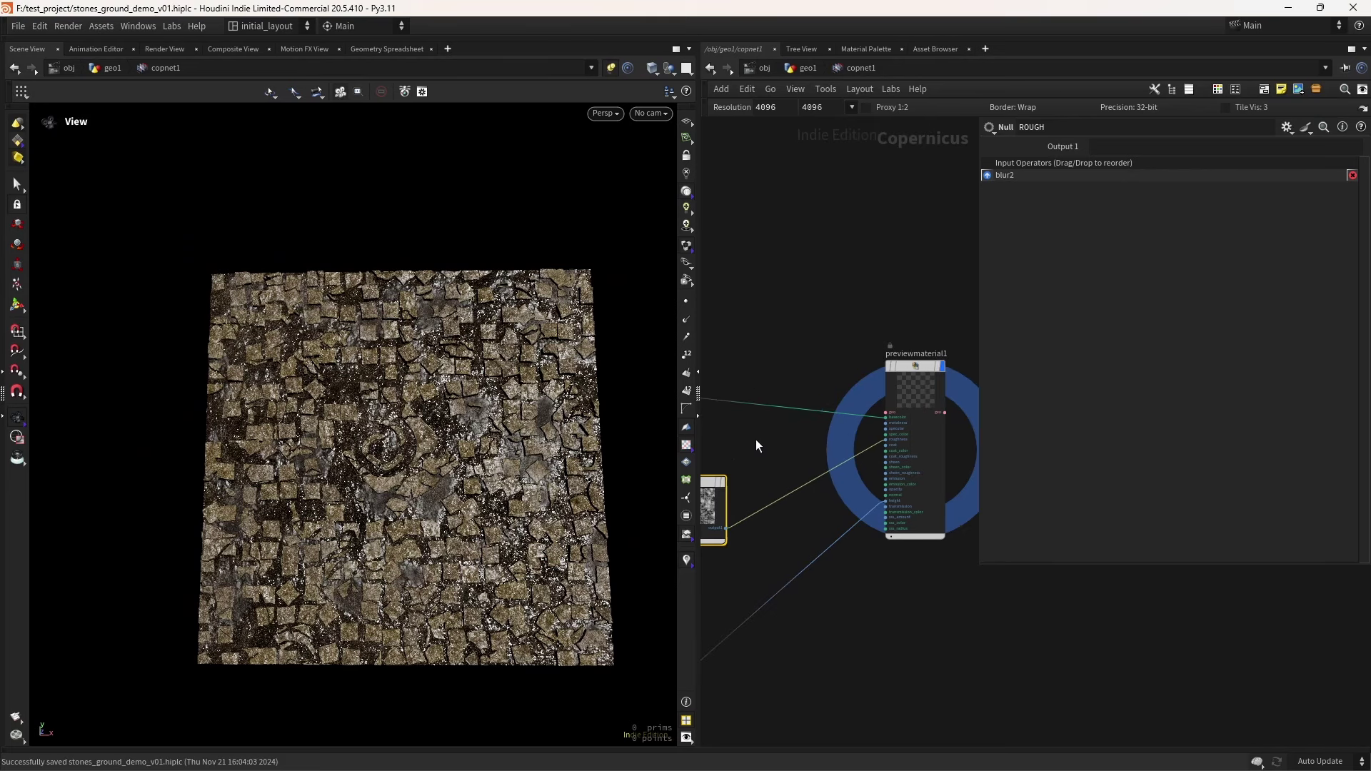
Preview the ROUGH map and then the ALBEDO map on the plane, zooming to inspect
{"action": "left_click", "coordinate": [843, 435]}
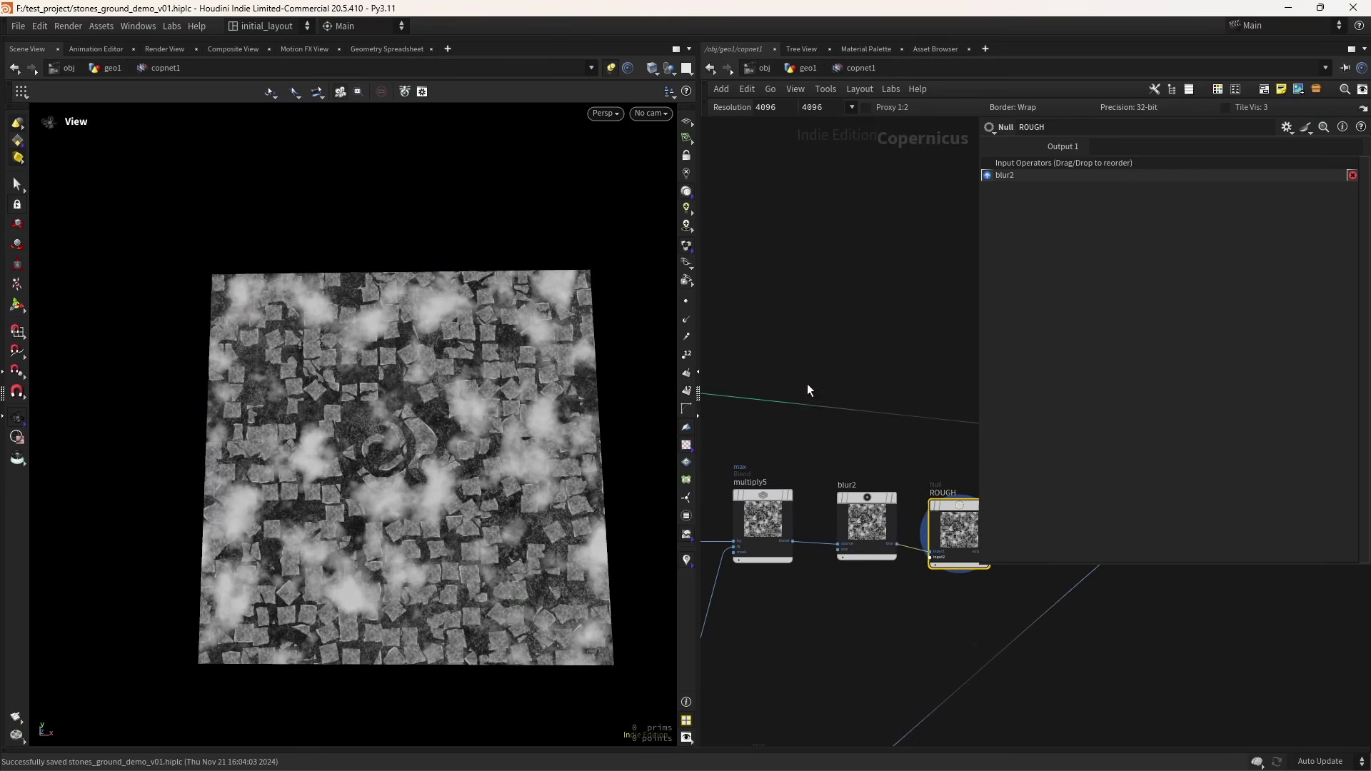
{"action": "left_click", "coordinate": [866, 367]}
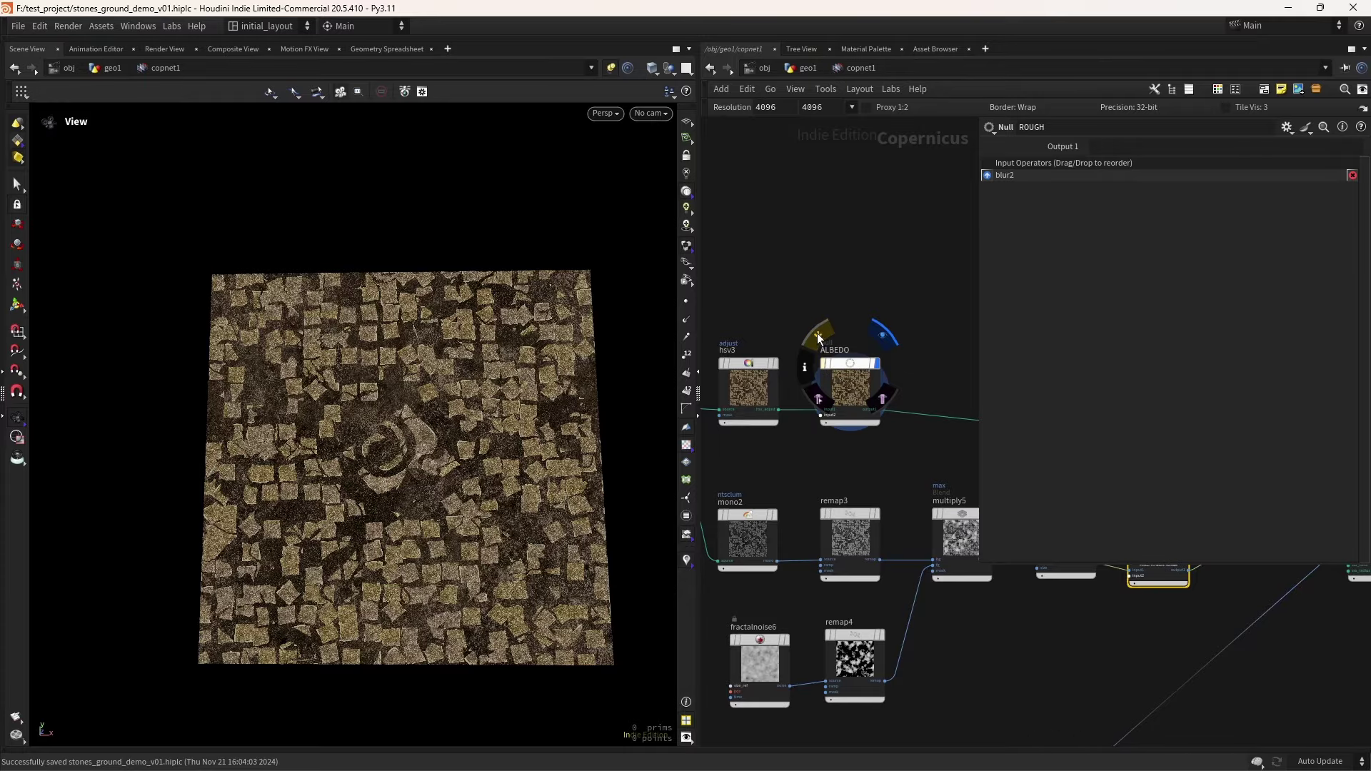
{"action": "scroll", "coordinate": [600, 407], "scroll_direction": "up", "scroll_amount": 5}
{"action": "scroll", "coordinate": [600, 407], "scroll_direction": "up", "scroll_amount": 2}
{"action": "scroll", "coordinate": [545, 505], "scroll_direction": "down", "scroll_amount": 5}
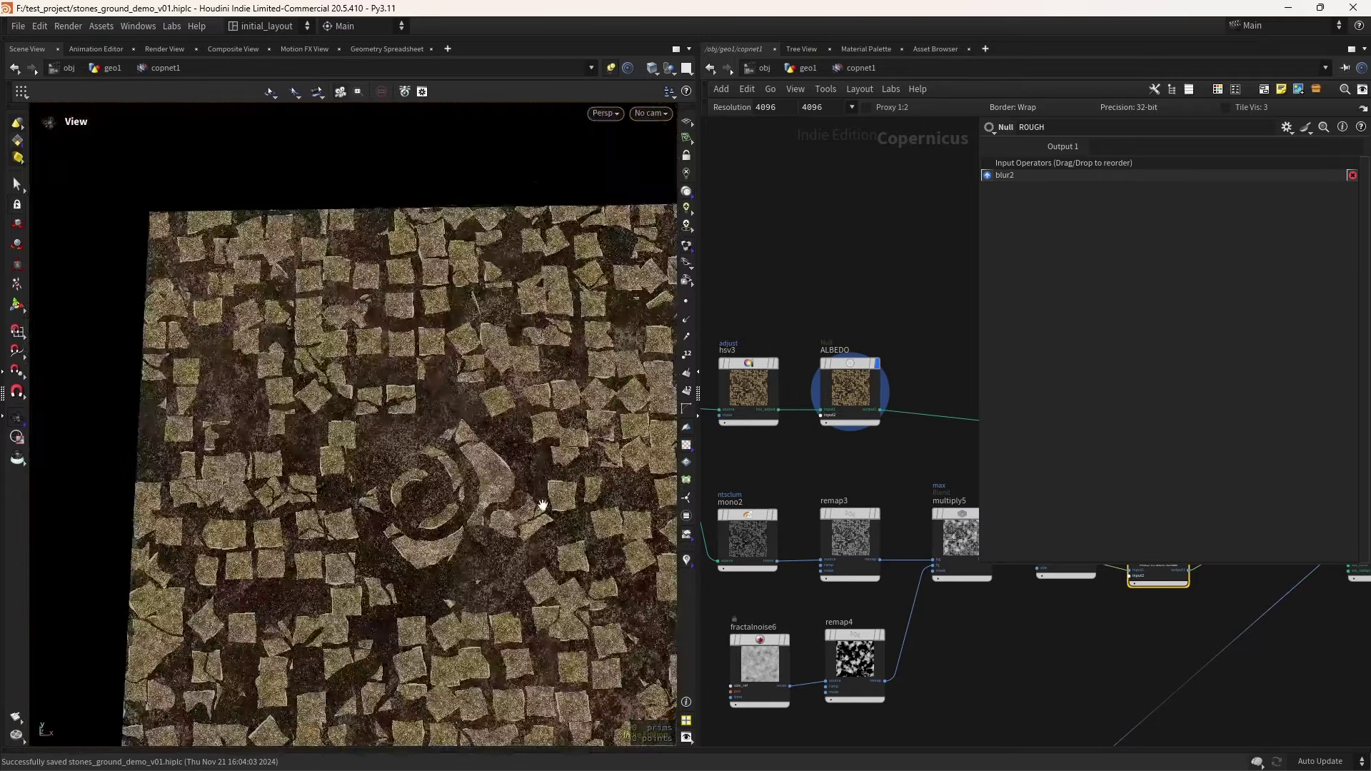
{"action": "scroll", "coordinate": [545, 505], "scroll_direction": "up", "scroll_amount": 8}
{"action": "scroll", "coordinate": [448, 505], "scroll_direction": "up", "scroll_amount": 3}
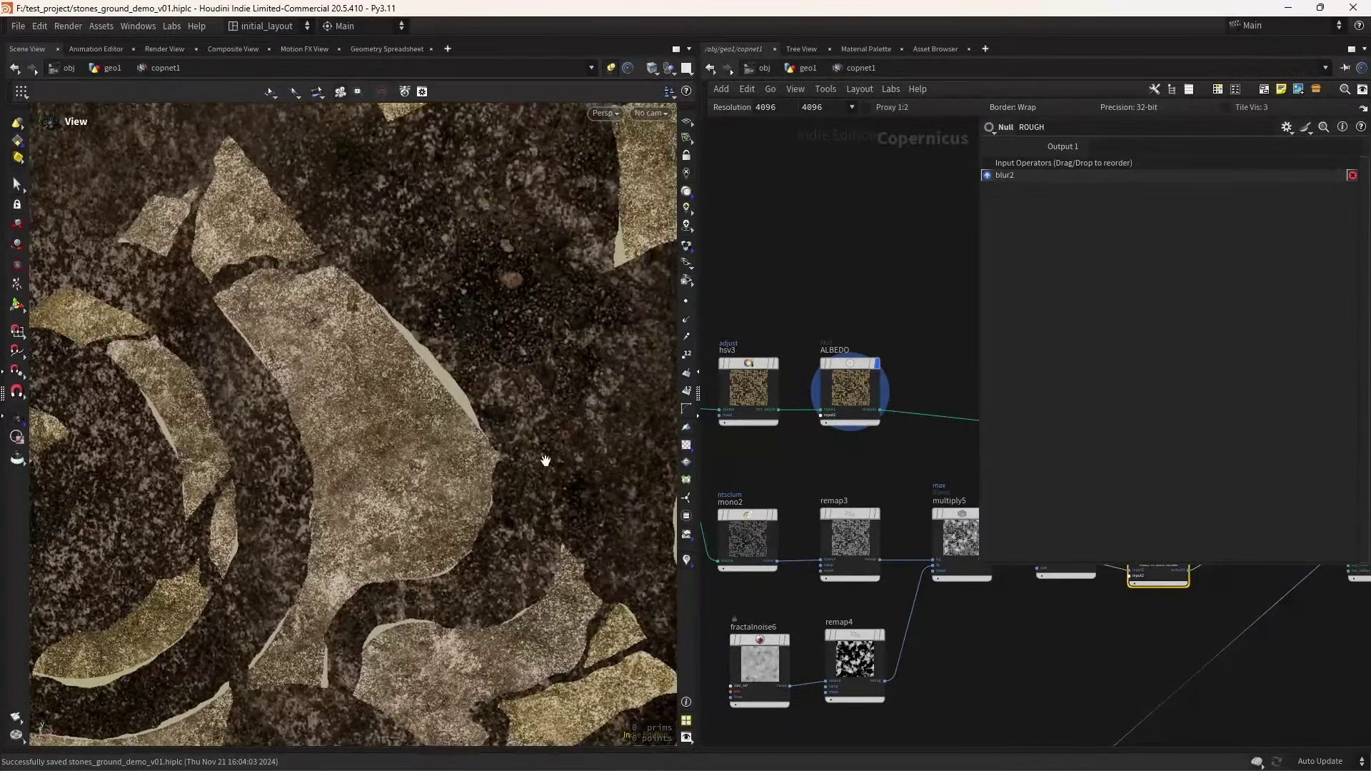
{"action": "scroll", "coordinate": [912, 435], "scroll_direction": "down", "scroll_amount": 3}
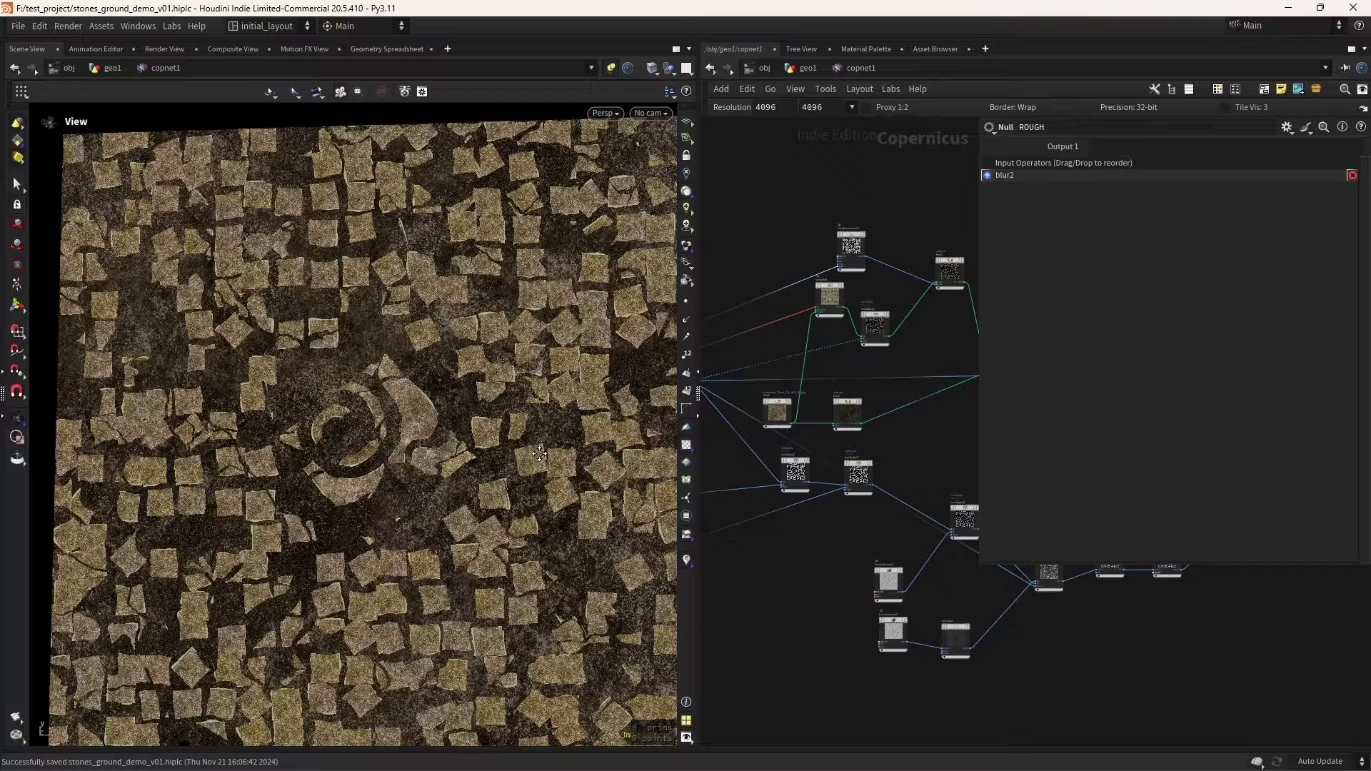
{"action": "scroll", "coordinate": [560, 429], "scroll_direction": "up", "scroll_amount": 2}
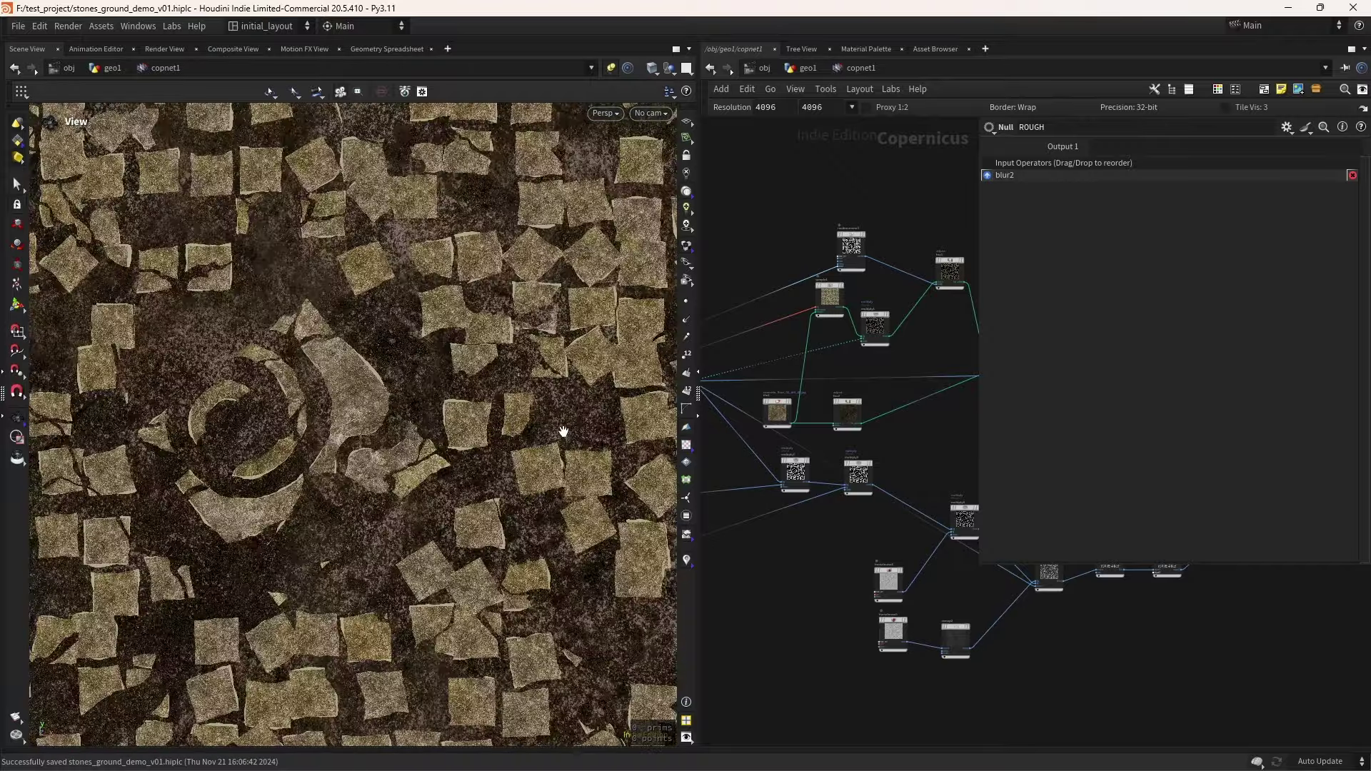
{"action": "scroll", "coordinate": [490, 484], "scroll_direction": "down", "scroll_amount": 2}
Go up from the texture network to geo1 and frame its whole node chain
{"action": "left_click", "coordinate": [811, 69]}
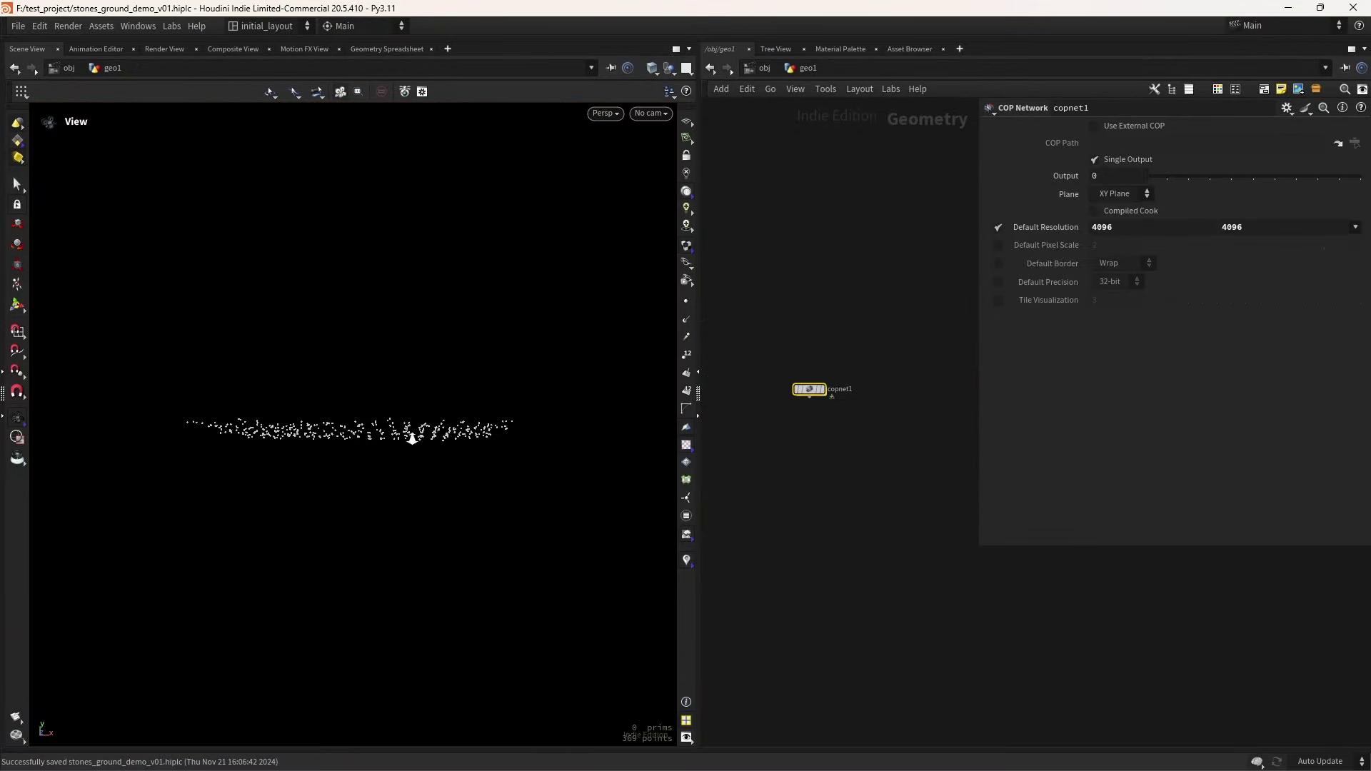
{"action": "left_click_drag", "start_coordinate": [410, 438], "coordinate": [388, 480]}
{"action": "key", "text": "h"}
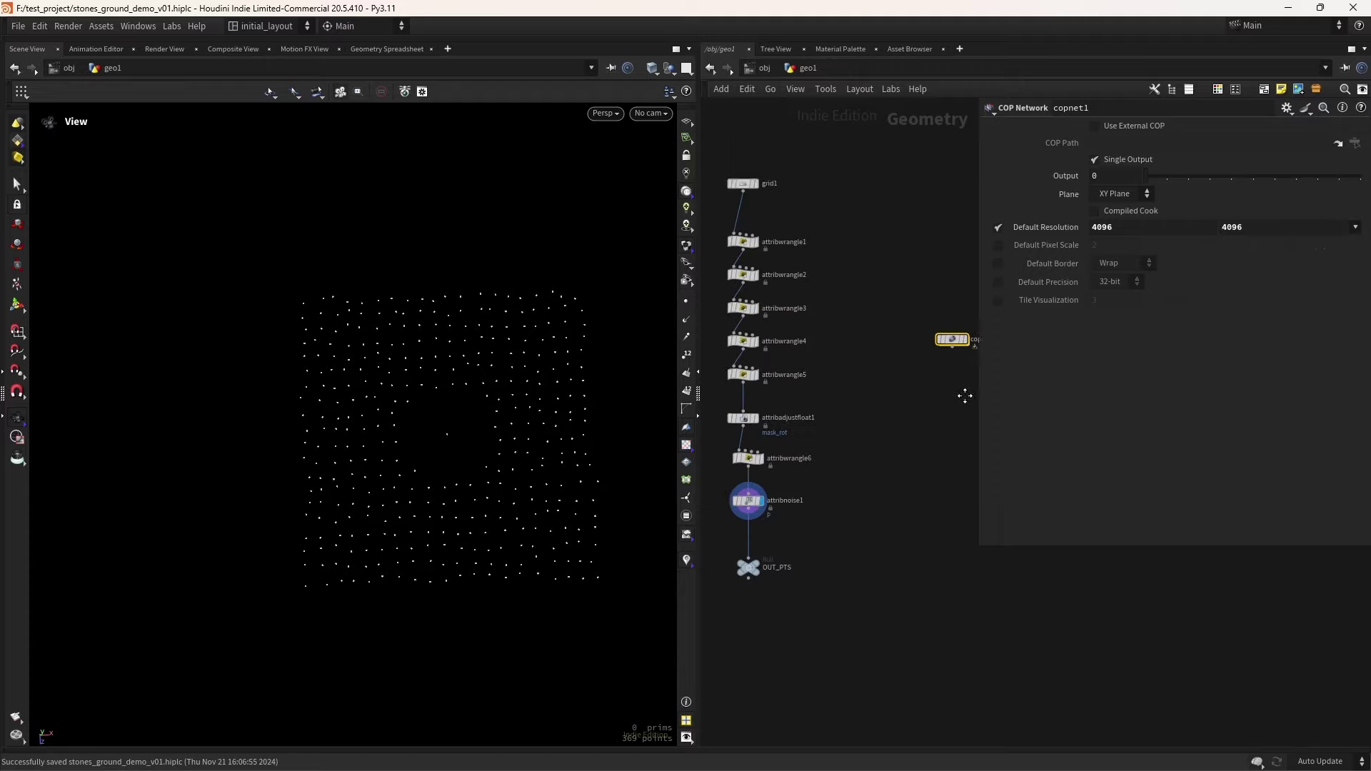
Switch to the Solaris2 desktop and set the viewport colour scheme to Dark
{"action": "left_click", "coordinate": [274, 25]}
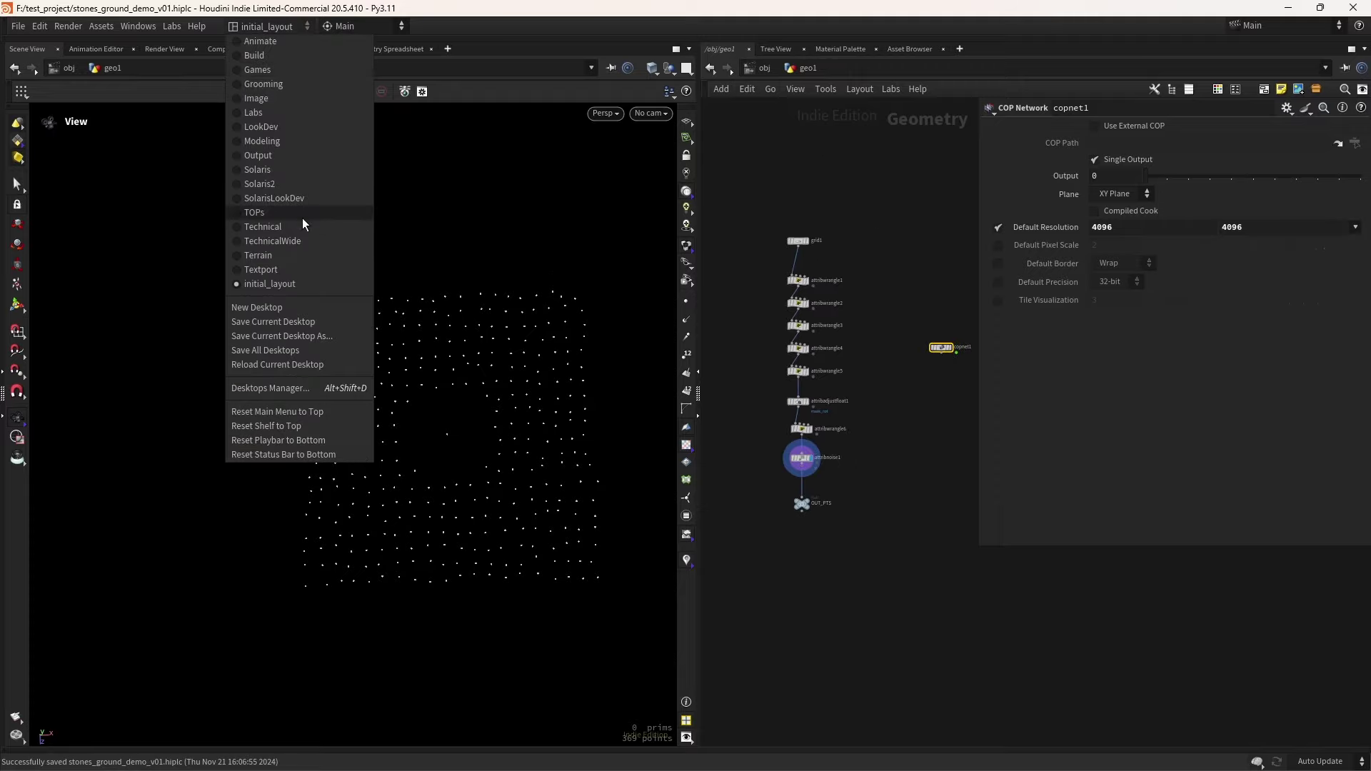
{"action": "left_click", "coordinate": [291, 196]}
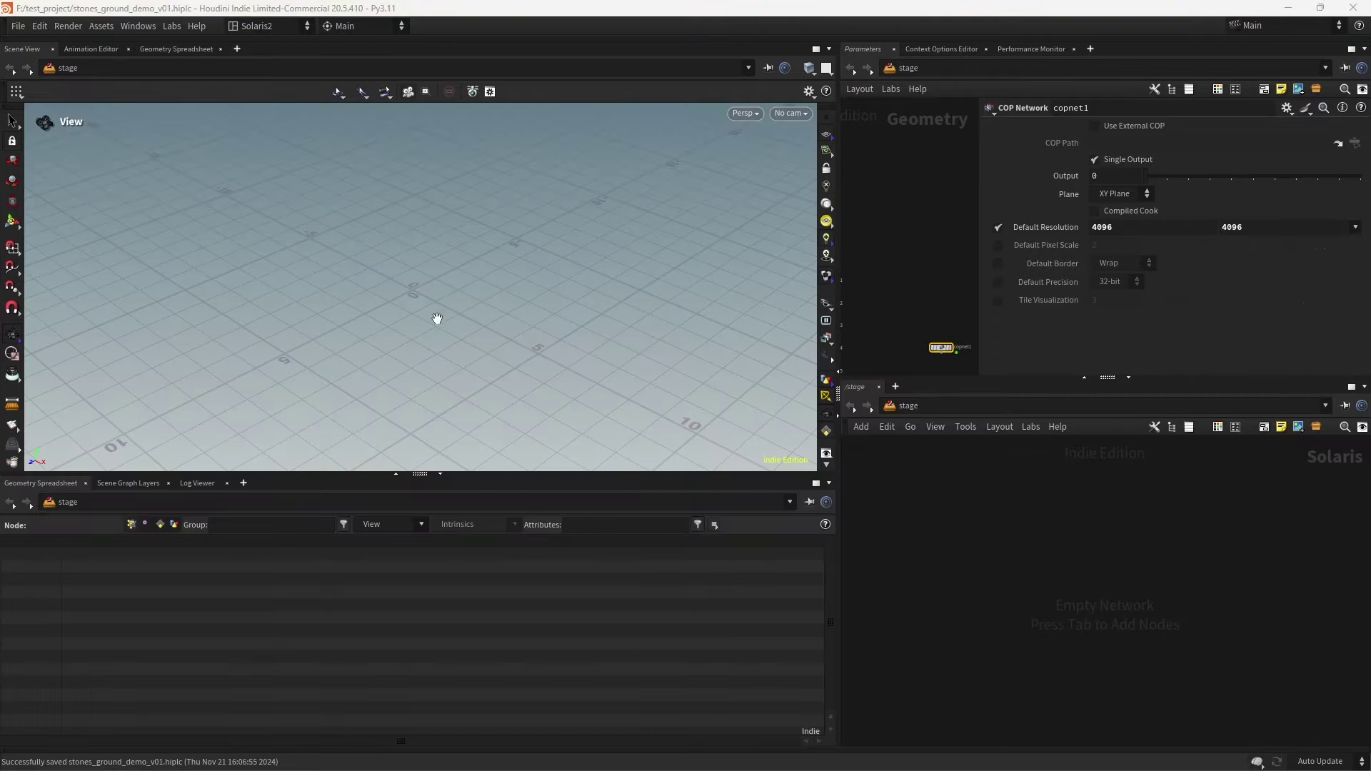
{"action": "key", "text": "d"}
{"action": "left_click", "coordinate": [500, 172]}
{"action": "left_click", "coordinate": [288, 195]}
{"action": "left_click", "coordinate": [272, 195]}
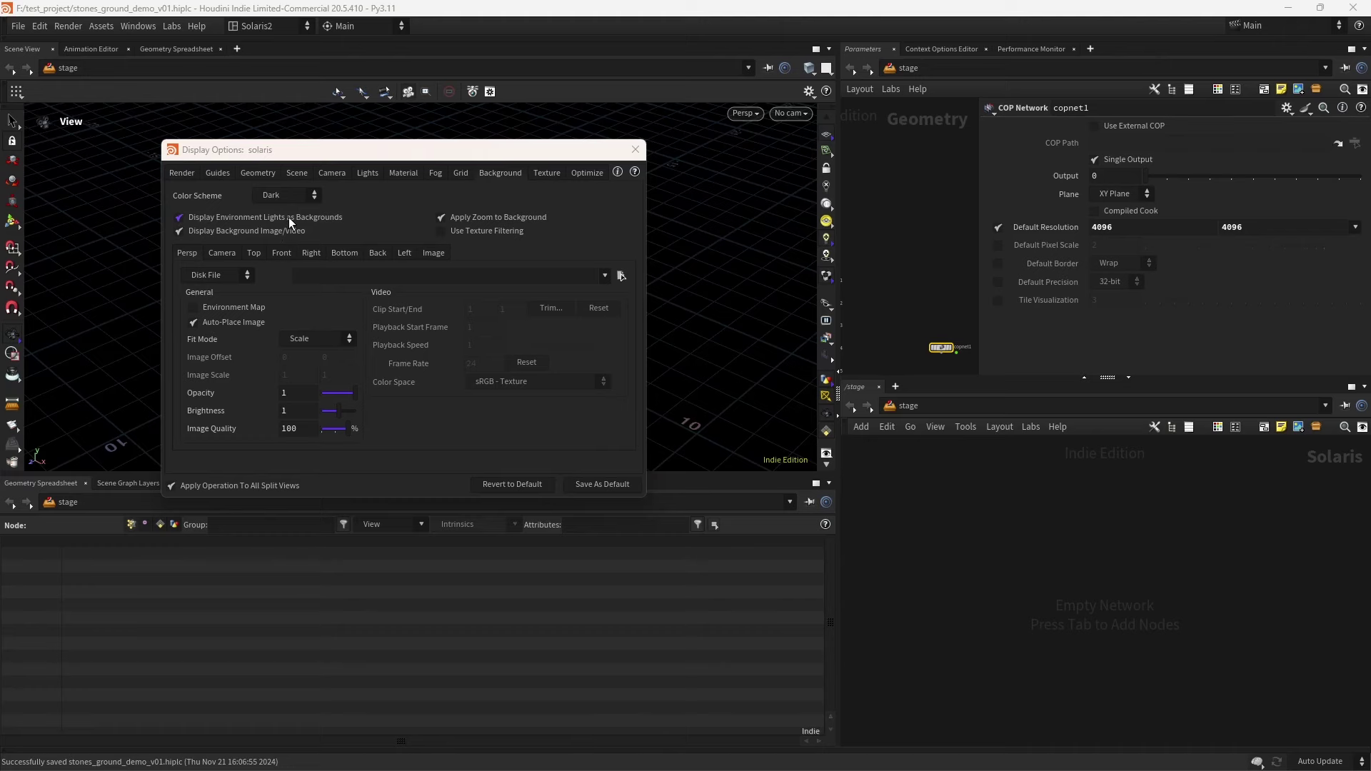
{"action": "left_click", "coordinate": [635, 150]}
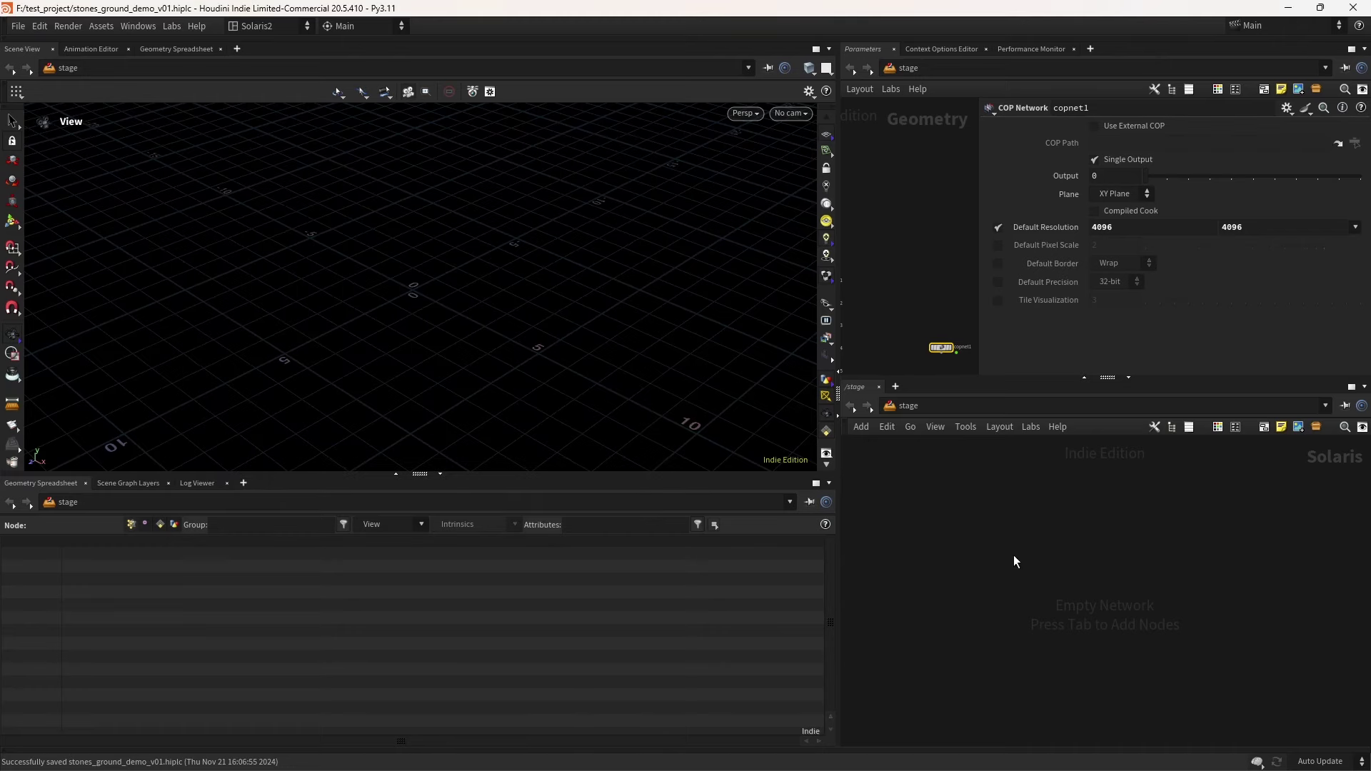
Add a SOP Create node to the stage and build a grid inside it
{"action": "key", "text": "Tab"}
{"action": "left_click", "coordinate": [1178, 349]}
{"action": "left_click", "coordinate": [1015, 560]}
{"action": "double_click", "coordinate": [1016, 560]}
{"action": "key", "text": "Tab"}
{"action": "type", "text": "grid"}
{"action": "key", "text": "Return"}
{"action": "left_click", "coordinate": [992, 581]}
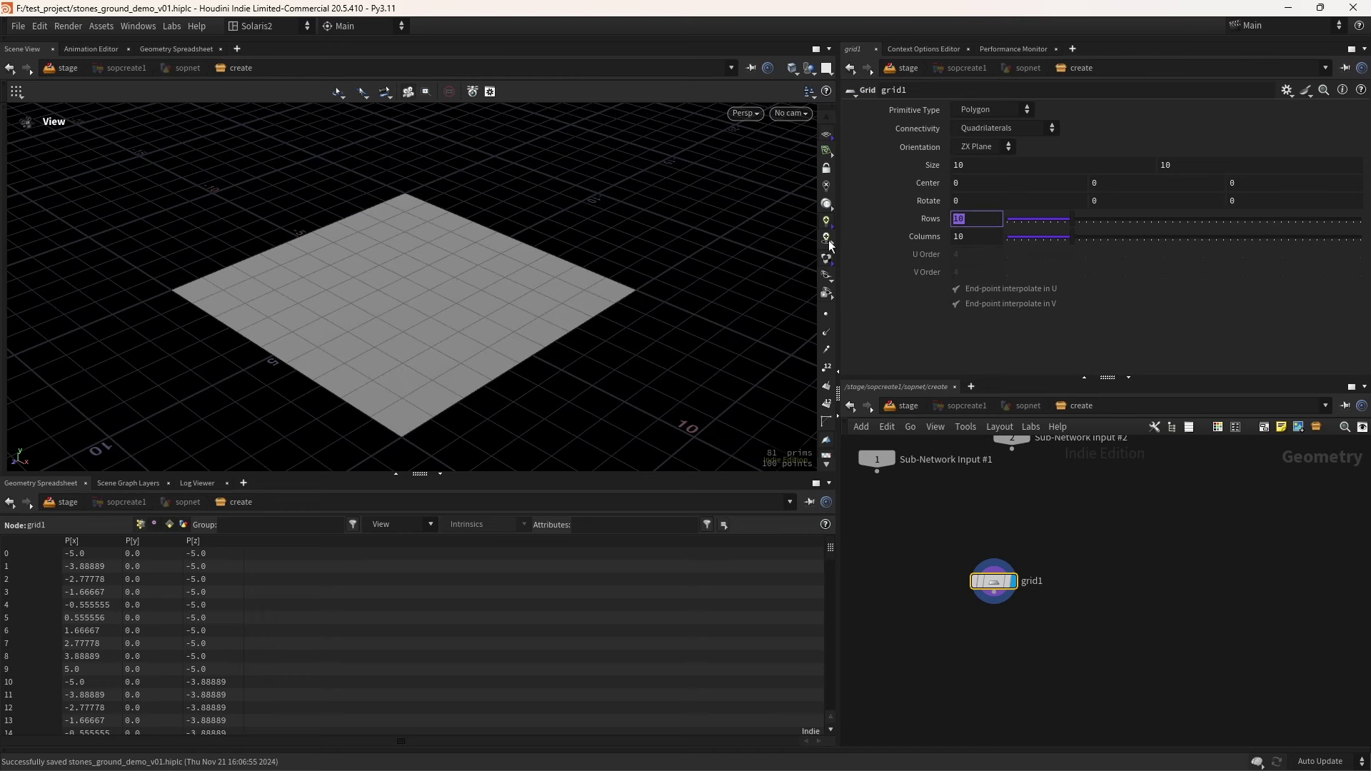
Set the grid's Rows and Columns to 50 each
{"action": "type", "text": "50"}
{"action": "key", "text": "Tab"}
{"action": "type", "text": "50"}
{"action": "key", "text": "Tab"}
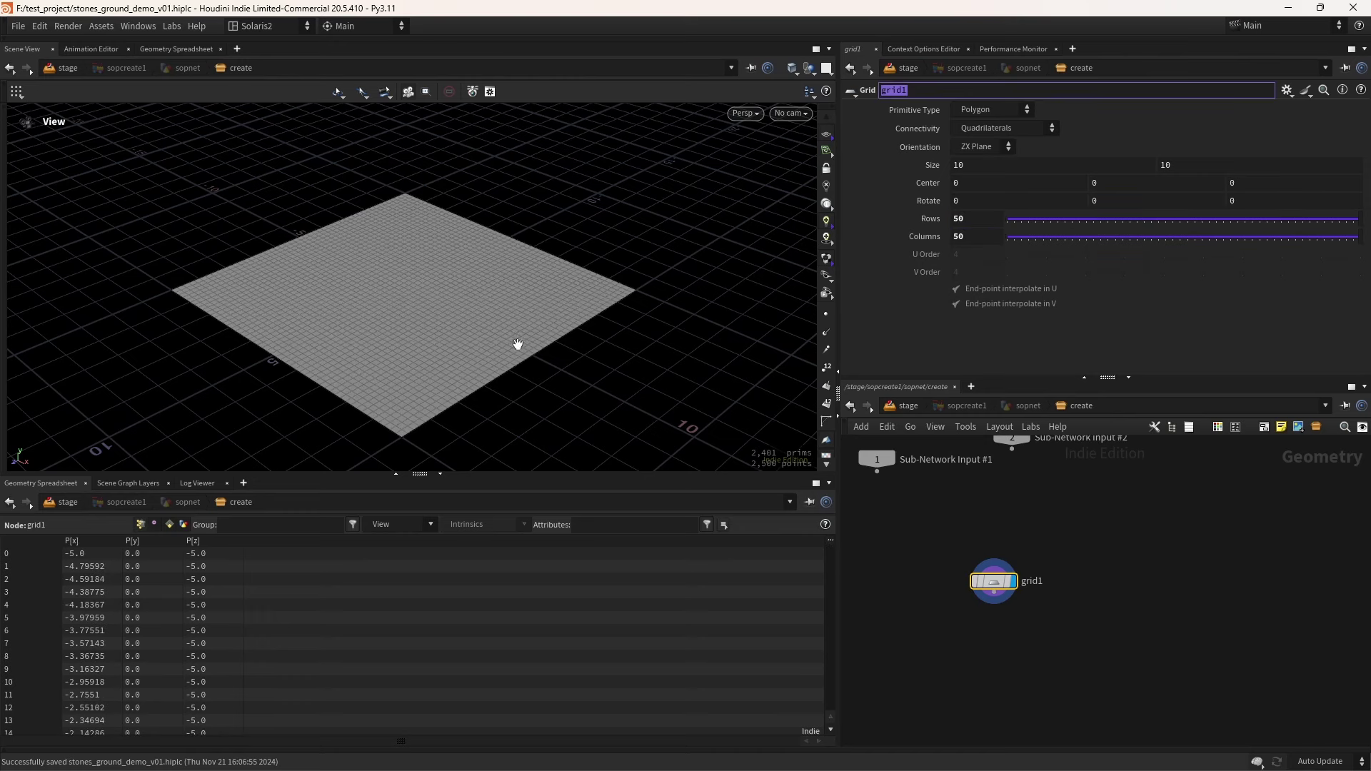
{"action": "left_click_drag", "start_coordinate": [518, 345], "coordinate": [474, 324]}
Add a UV Texture node below grid1
{"action": "middle_click_drag", "start_coordinate": [1010, 655], "coordinate": [983, 600]}
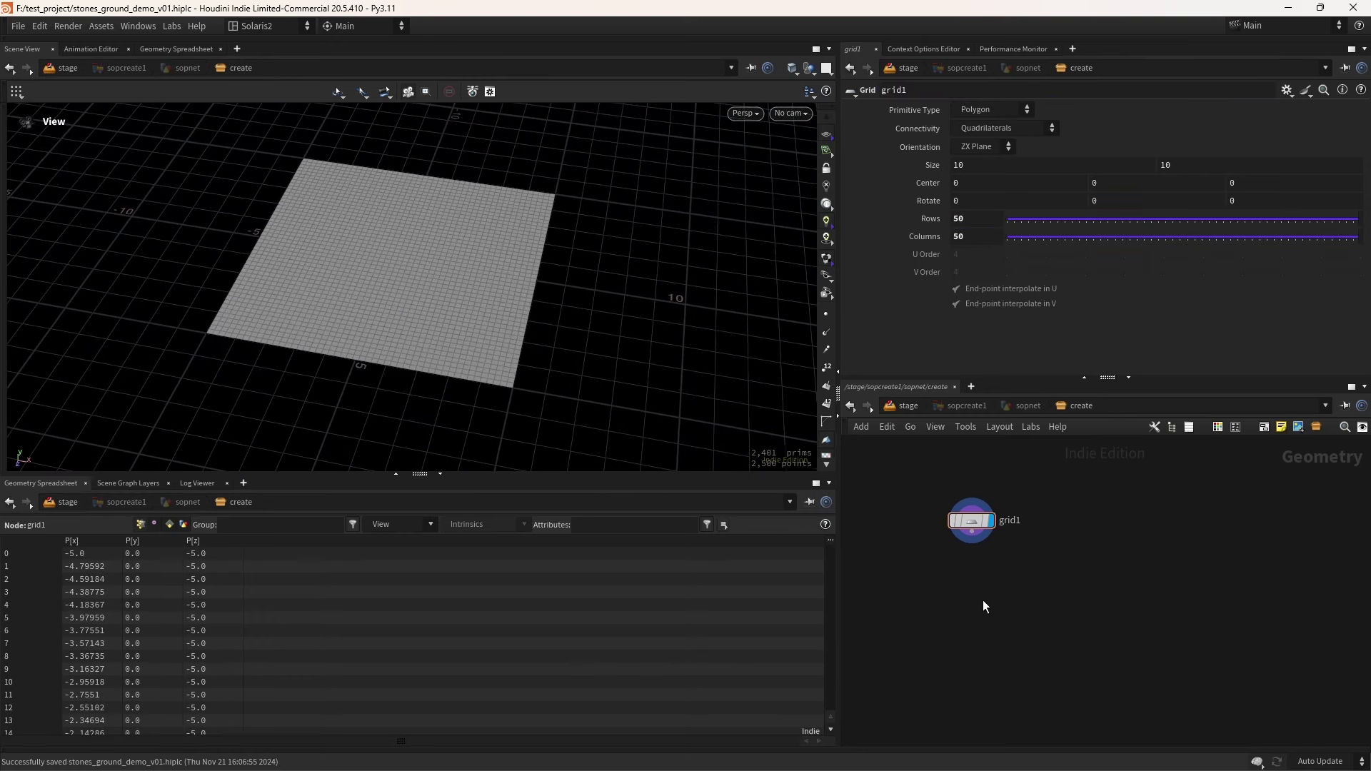
{"action": "key", "text": "Tab"}
{"action": "type", "text": "uvtexture"}
{"action": "key", "text": "Return"}
{"action": "left_click", "coordinate": [983, 600]}
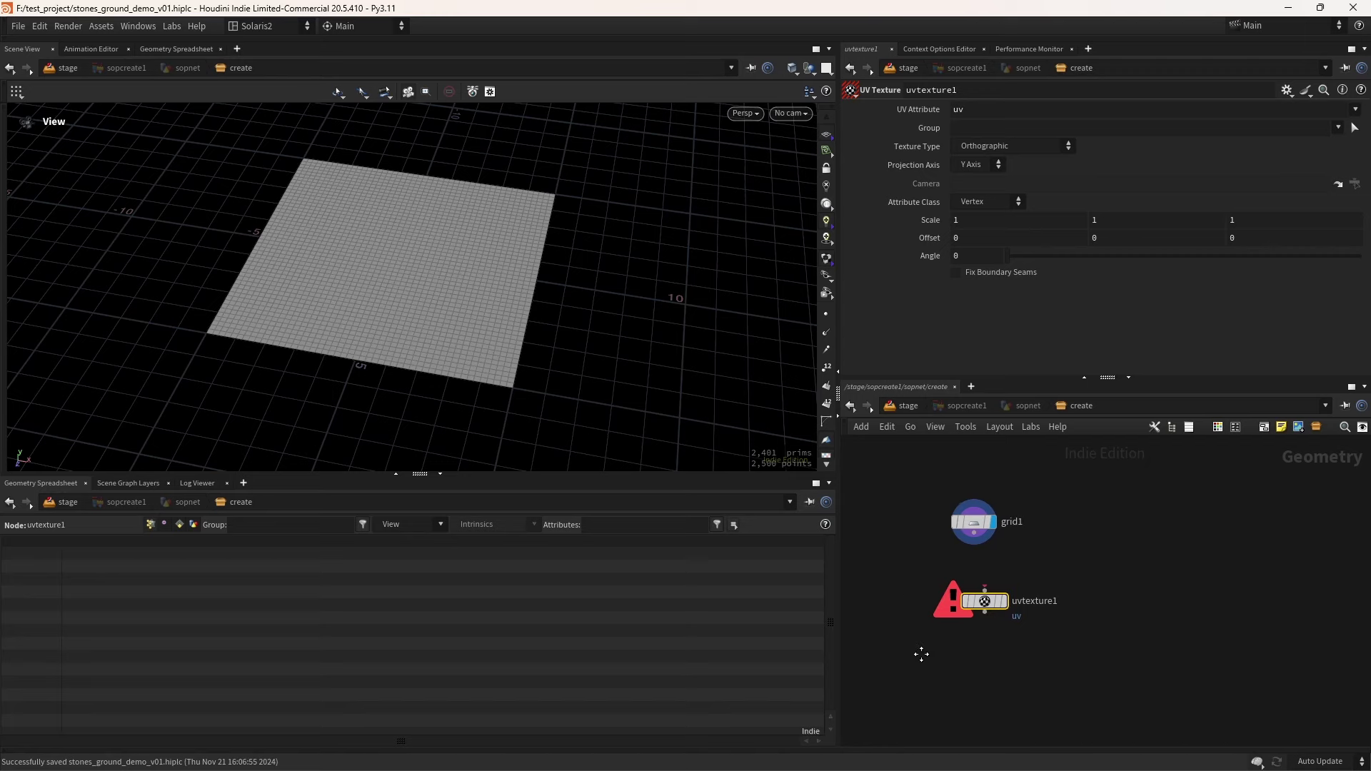
Add an Output node below uvtexture1
{"action": "middle_click_drag", "start_coordinate": [975, 710], "coordinate": [963, 601]}
{"action": "key", "text": "Tab"}
{"action": "key", "text": "Escape"}
{"action": "key", "text": "Tab"}
{"action": "type", "text": "output"}
{"action": "key", "text": "Return"}
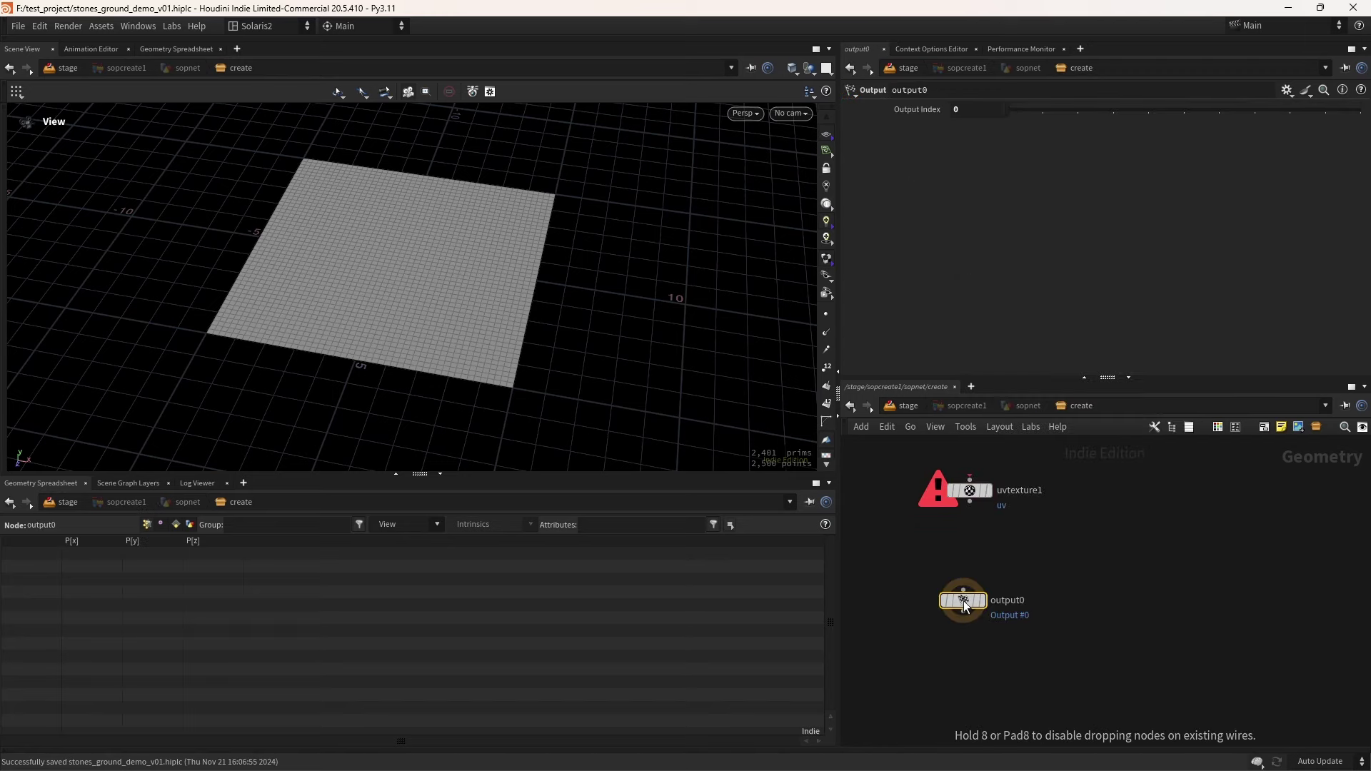
{"action": "left_click", "coordinate": [963, 602]}
Wire grid1 into uvtexture1 and display the uvtexture1 result in the viewport
{"action": "middle_click_drag", "start_coordinate": [1001, 464], "coordinate": [997, 560]}
{"action": "left_click_drag", "start_coordinate": [955, 520], "coordinate": [966, 574]}
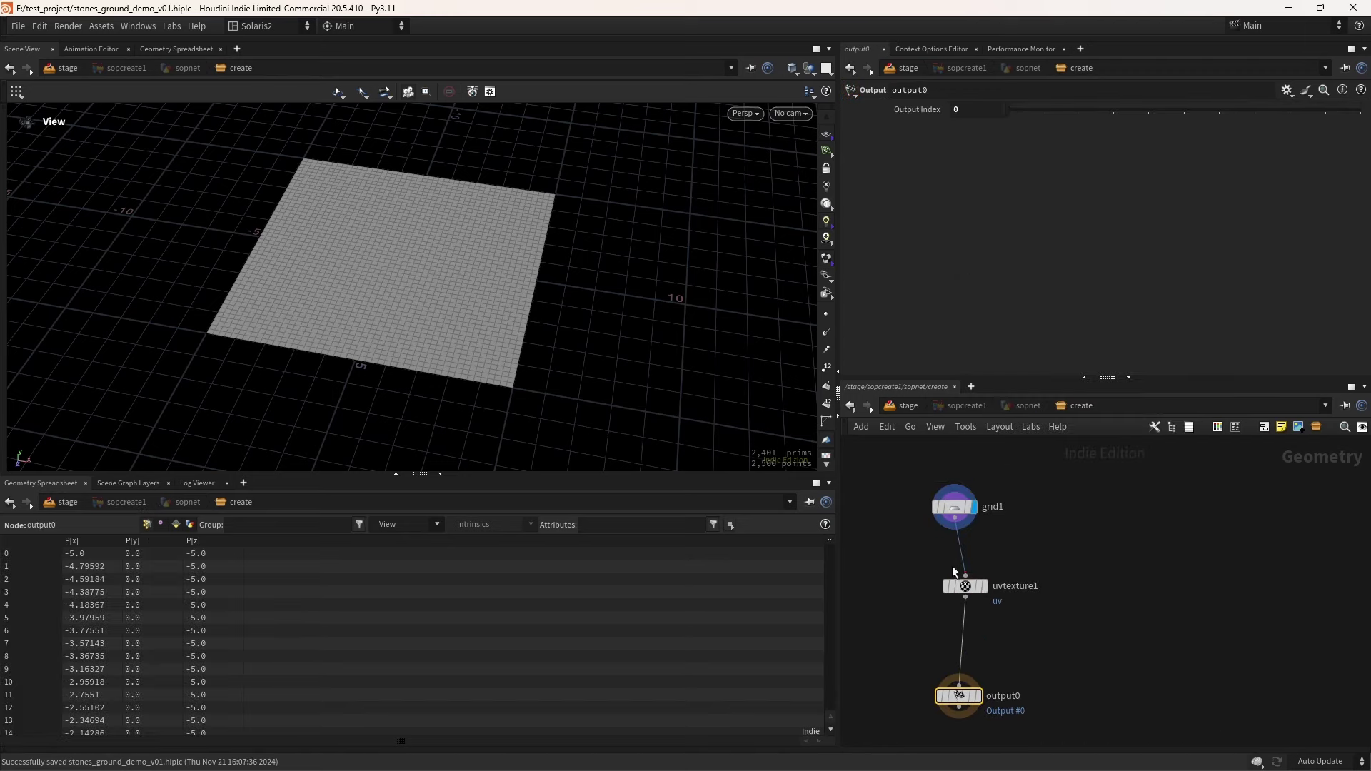
{"action": "left_click", "coordinate": [984, 586]}
{"action": "scroll", "coordinate": [418, 266], "scroll_direction": "up", "scroll_amount": 3}
{"action": "left_click_drag", "start_coordinate": [418, 266], "coordinate": [443, 308]}
Give uvtexture1 a Scale Y of -1 and an Offset Y of 1, checking the UV layout
{"action": "left_click", "coordinate": [1157, 220]}
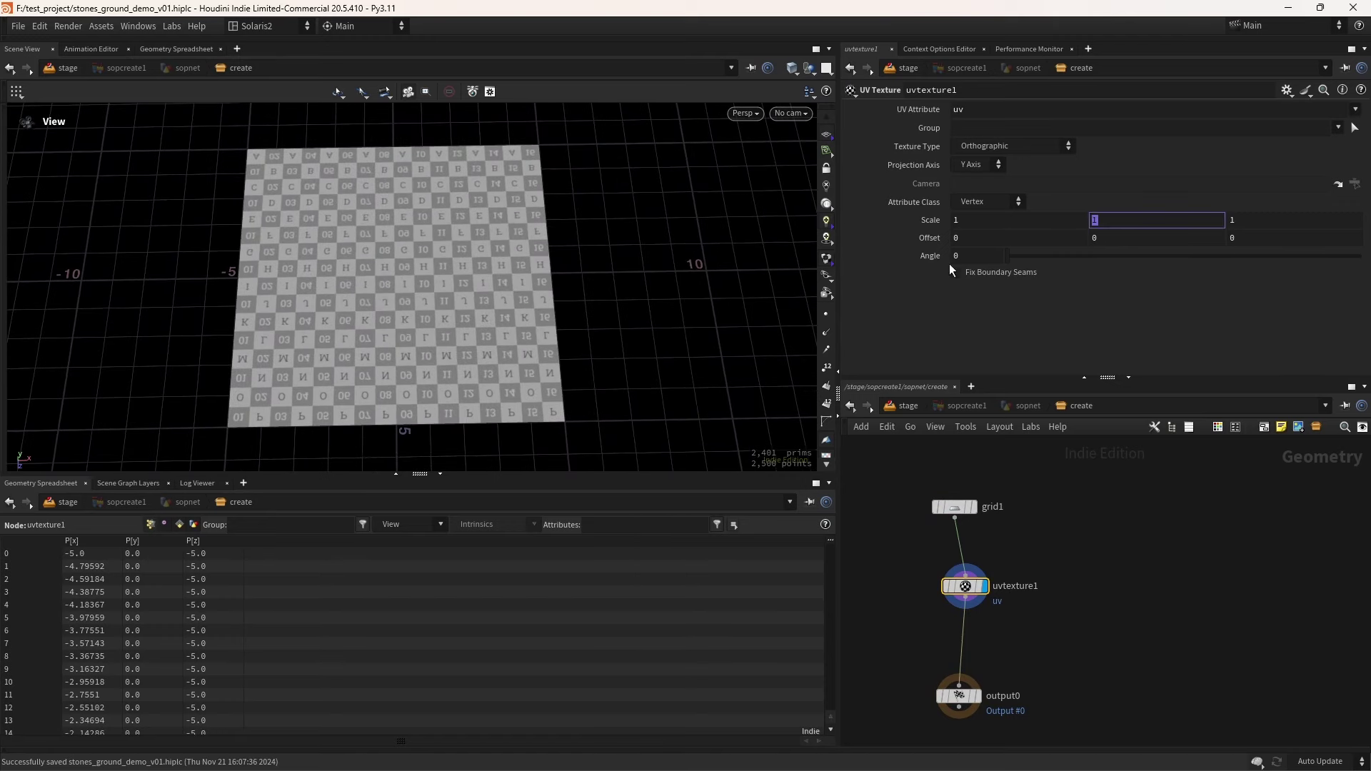
{"action": "type", "text": "-1"}
{"action": "key", "text": "Return"}
{"action": "key", "text": "space+5"}
{"action": "scroll", "coordinate": [447, 309], "scroll_direction": "down", "scroll_amount": 5}
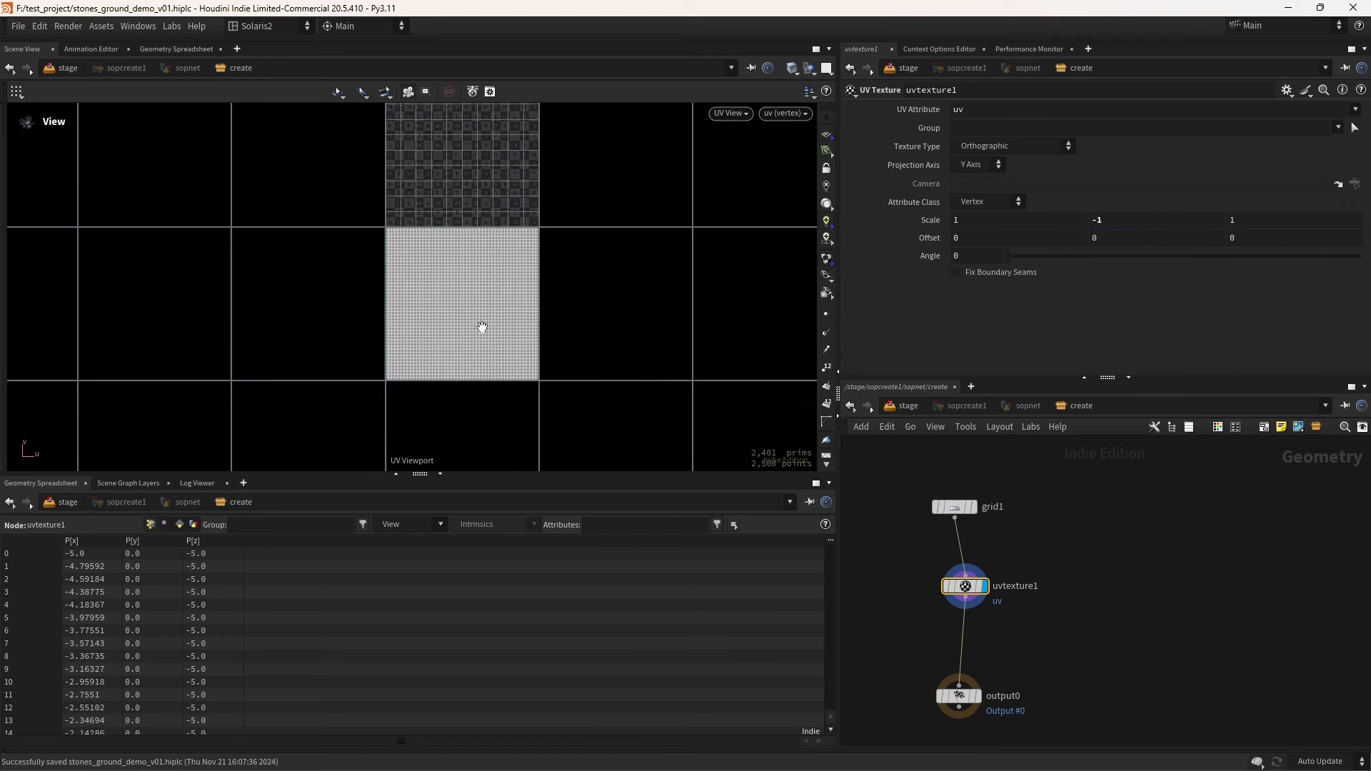
{"action": "left_click", "coordinate": [1157, 238]}
{"action": "type", "text": "1"}
{"action": "key", "text": "Tab"}
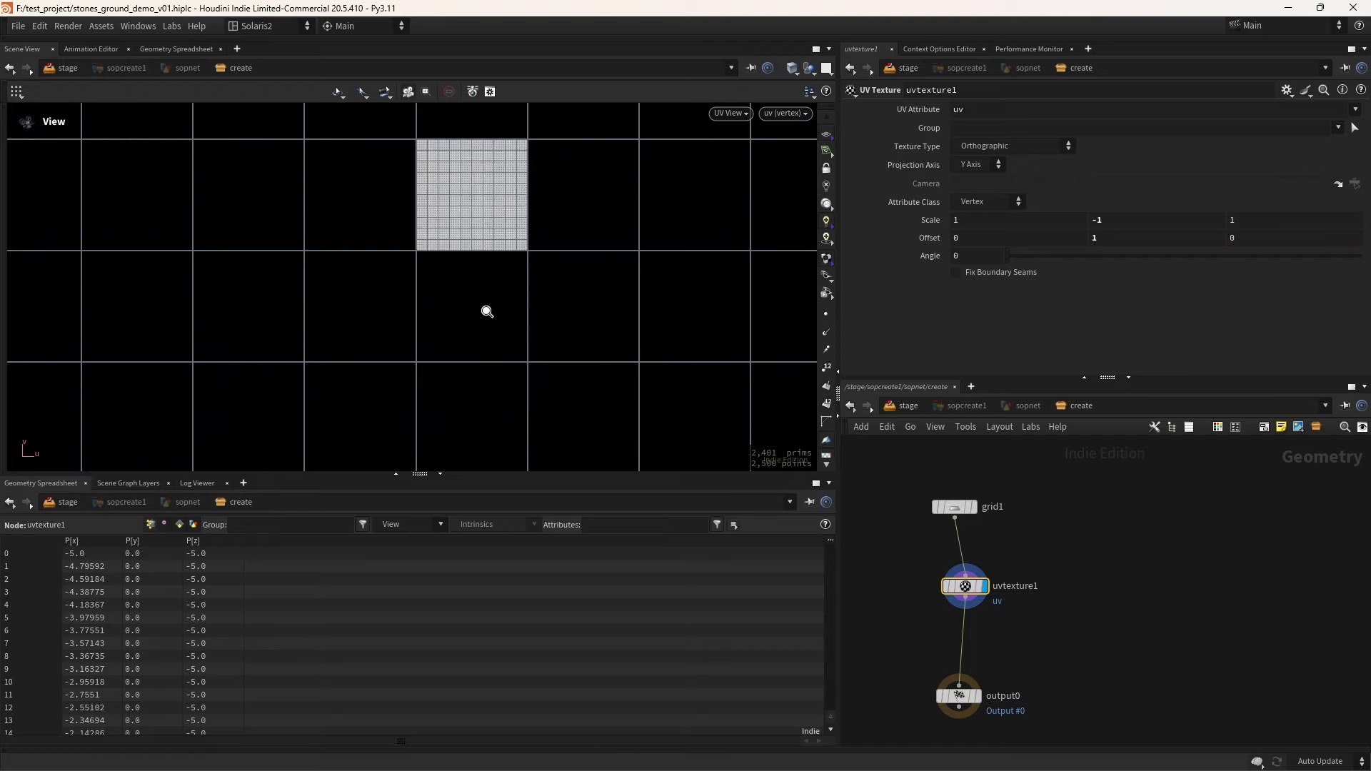
{"action": "key", "text": "space+1"}
{"action": "left_click_drag", "start_coordinate": [508, 300], "coordinate": [480, 320]}
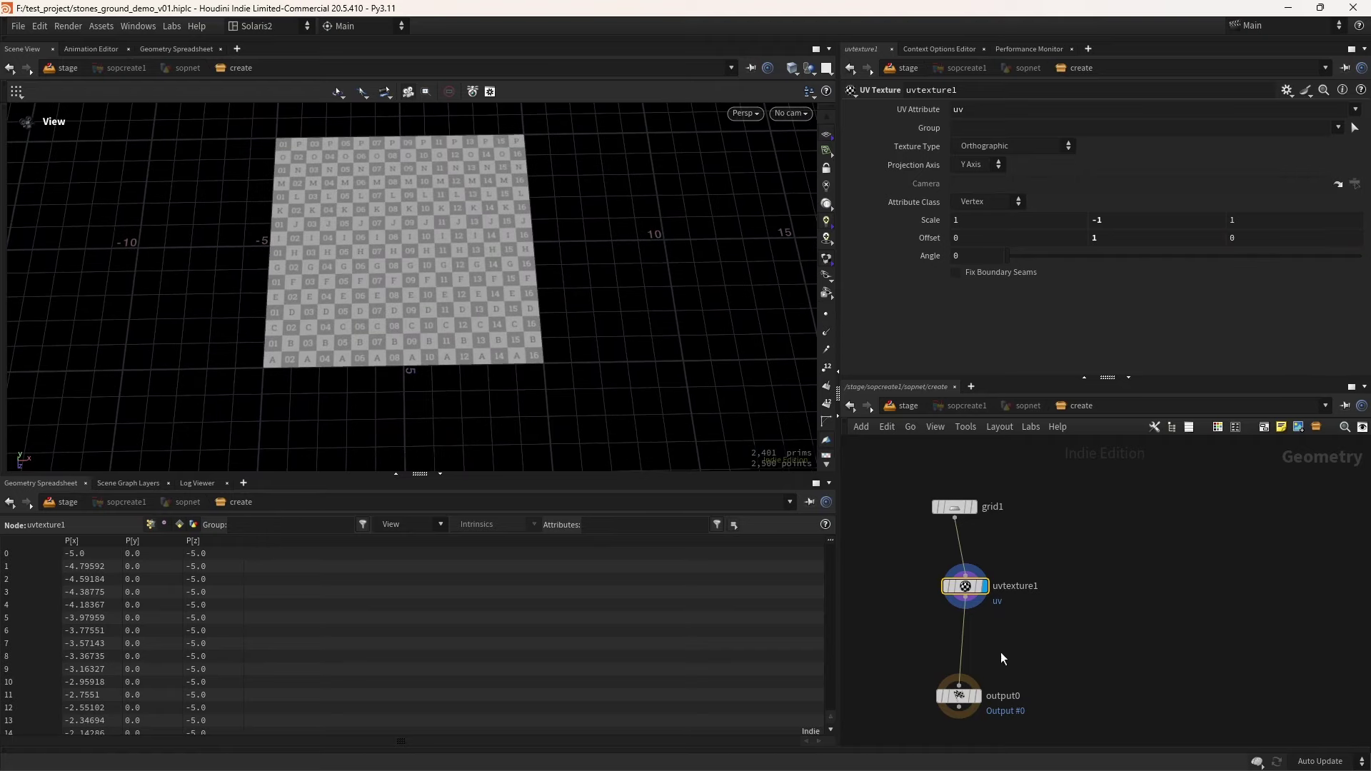
Insert a Name node on the wire just before output0
{"action": "middle_click_drag", "start_coordinate": [999, 646], "coordinate": [984, 616]}
{"action": "key", "text": "Tab"}
{"action": "type", "text": "name"}
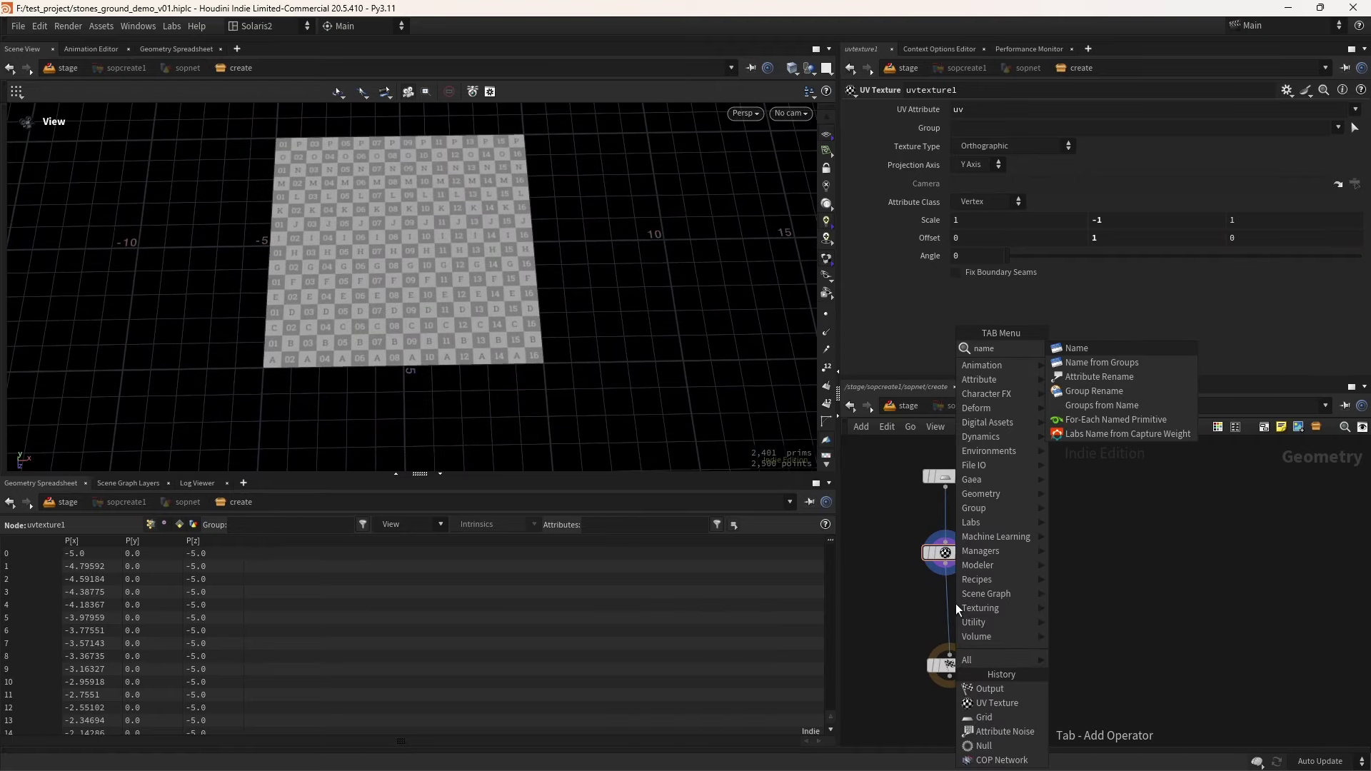
{"action": "key", "text": "Return"}
{"action": "left_click", "coordinate": [957, 608]}
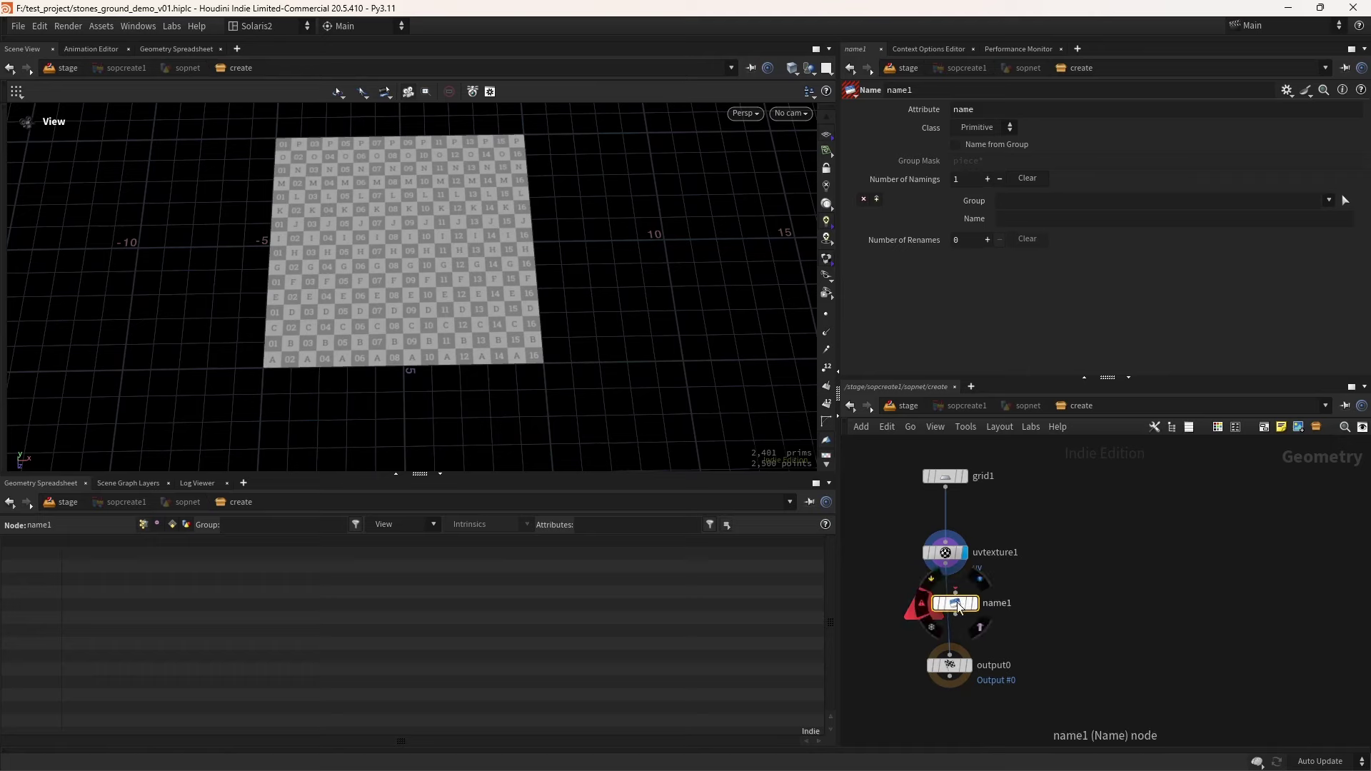
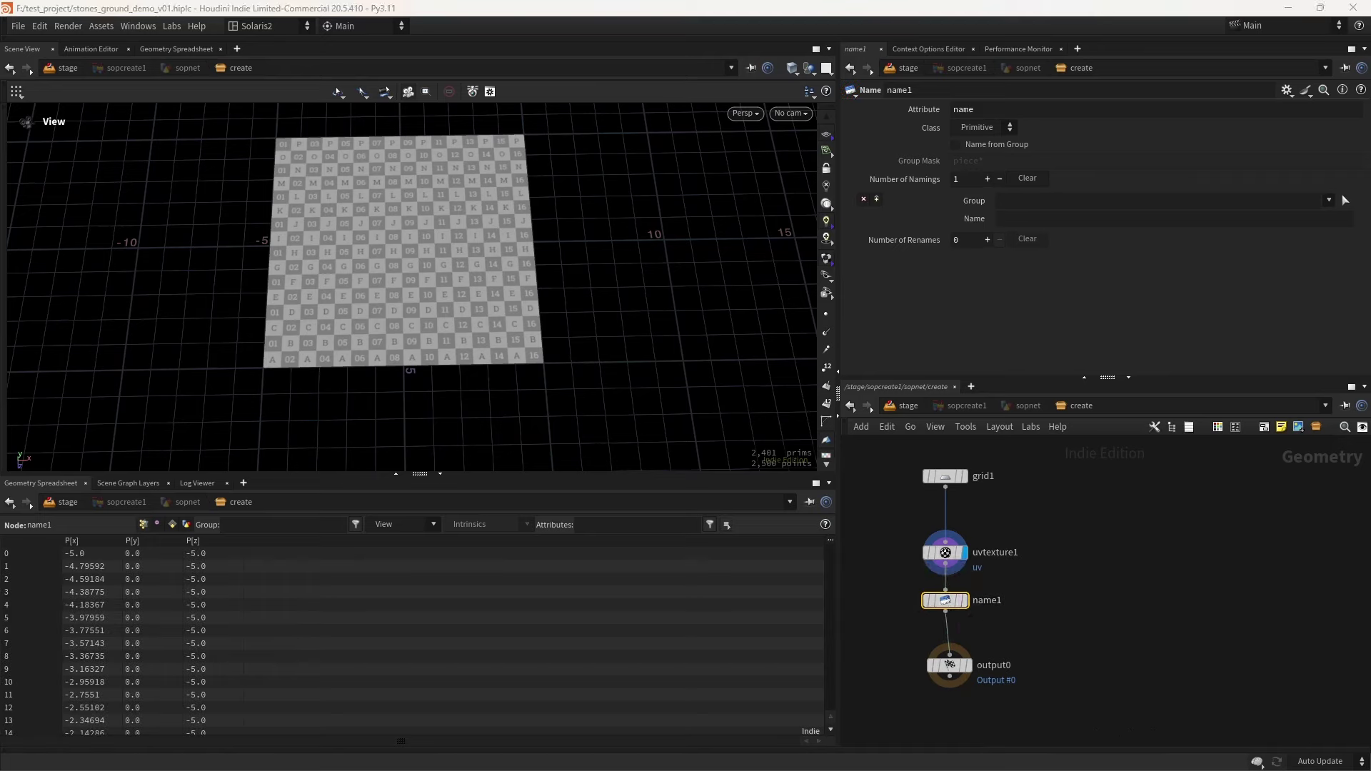
Name the grid pieces 'ground'
{"action": "left_click", "coordinate": [1005, 218]}
{"action": "type", "text": "ground"}
{"action": "key", "text": "Tab"}
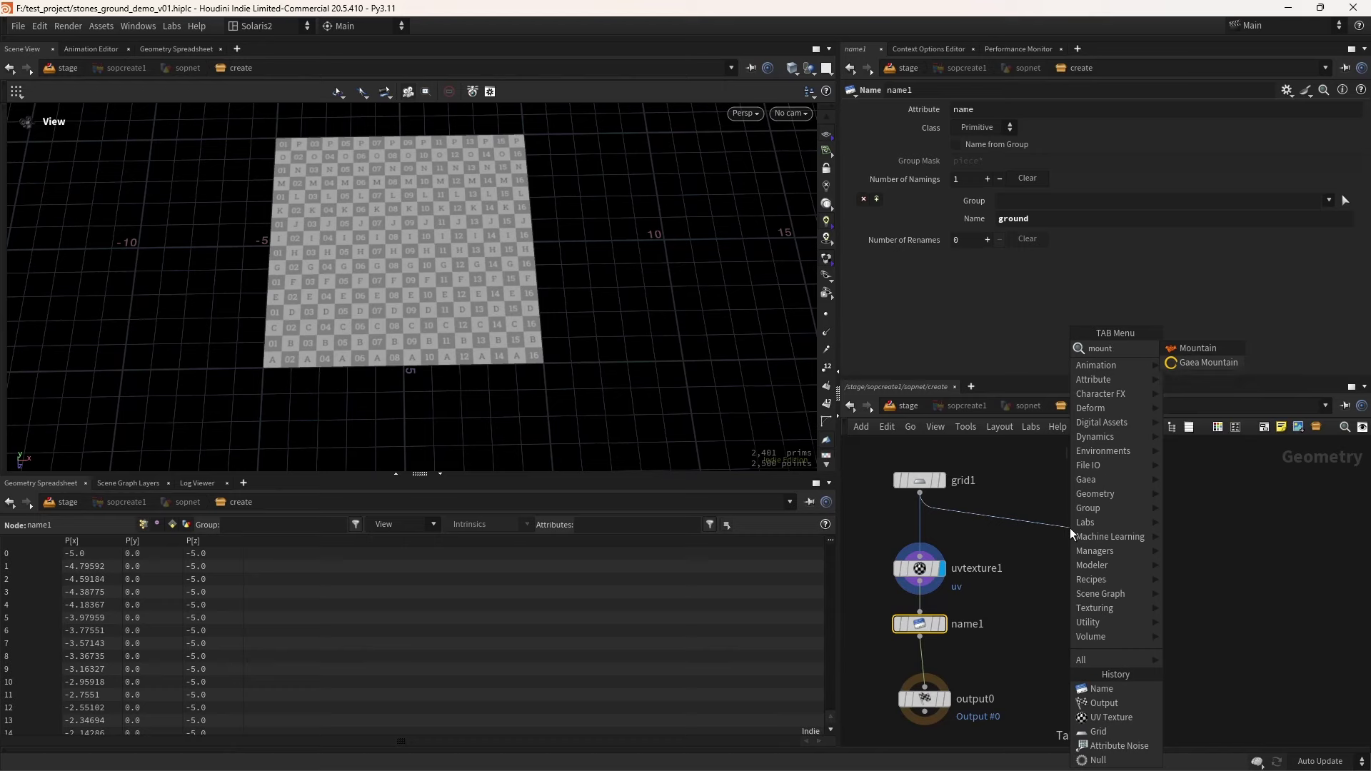
Branch a noise node off grid1 using Worley Cellular F2-F1, amplitude 0.21, element size 0.97
{"action": "left_click", "coordinate": [1229, 377]}
{"action": "left_click", "coordinate": [1082, 536]}
{"action": "left_click", "coordinate": [1090, 528]}
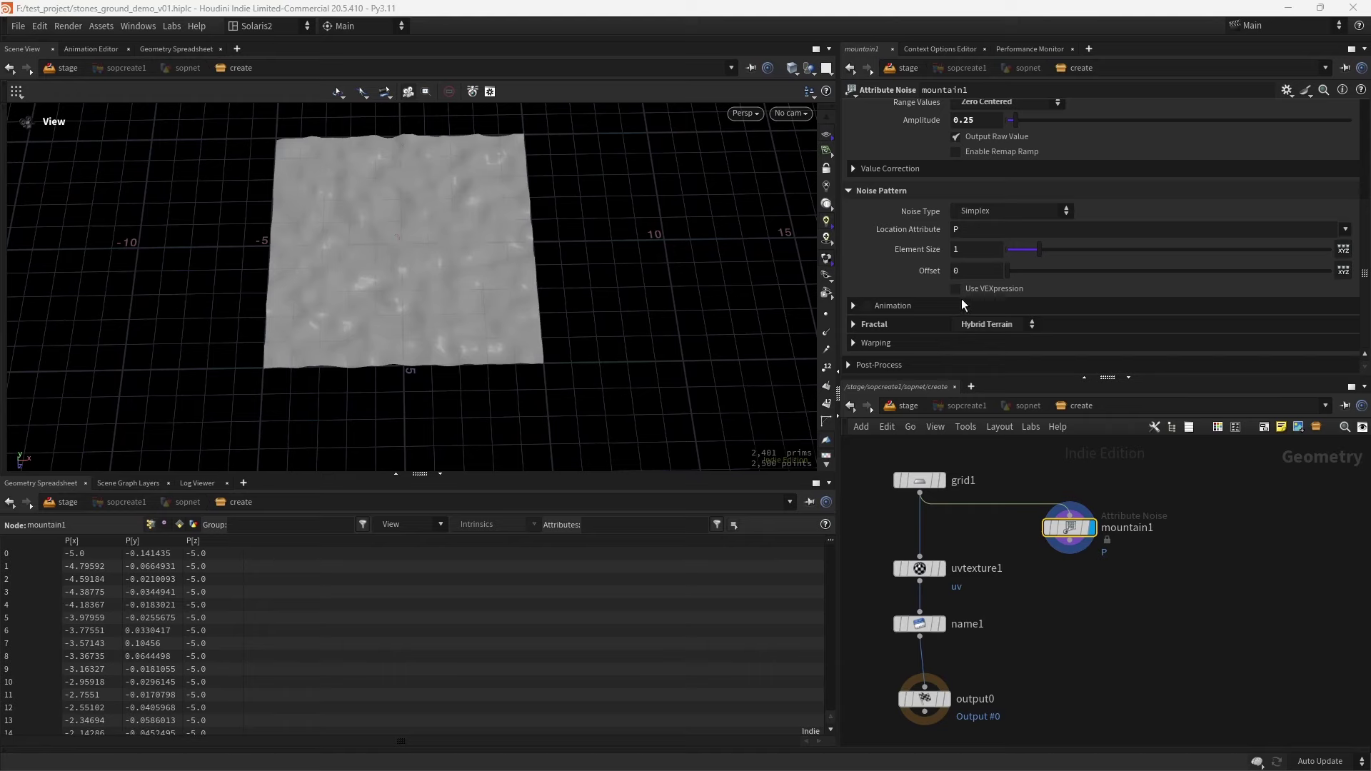
{"action": "left_click", "coordinate": [1022, 212]}
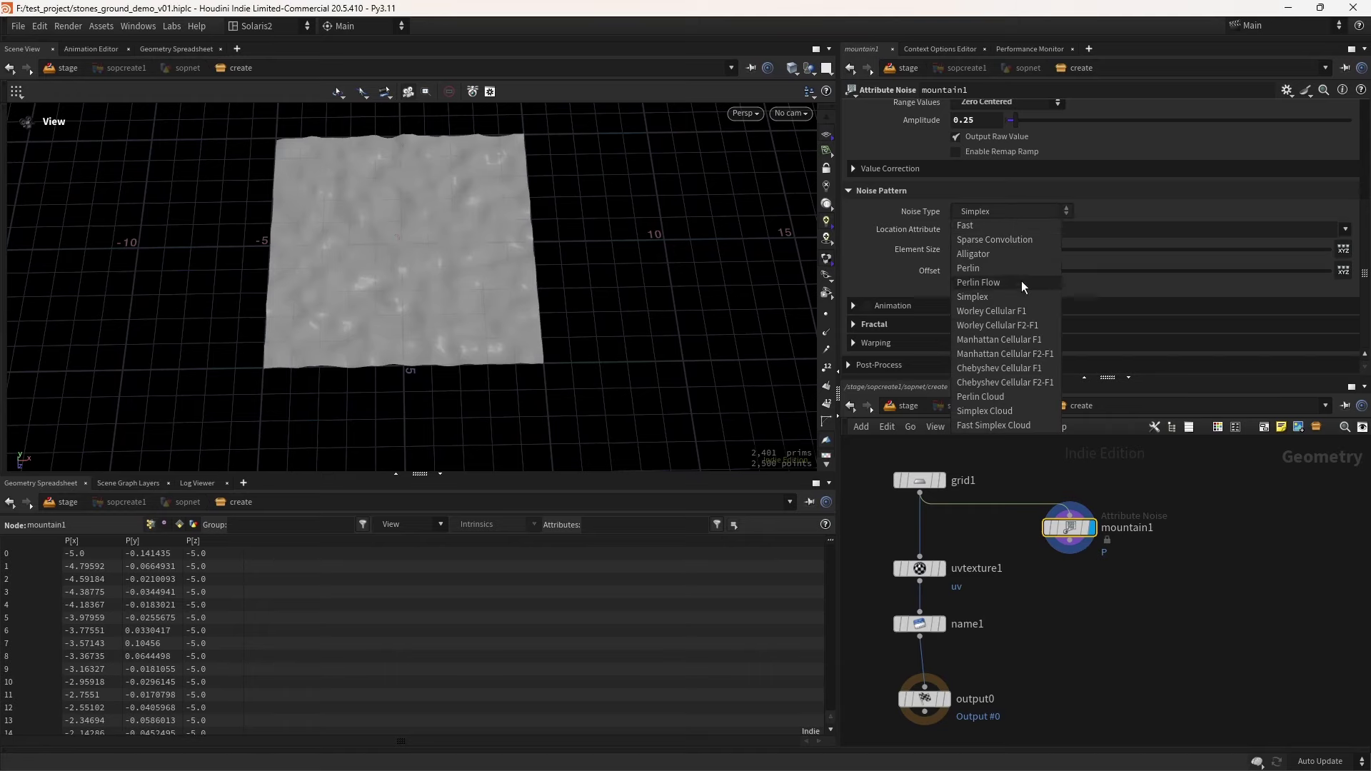
{"action": "left_click", "coordinate": [1035, 327]}
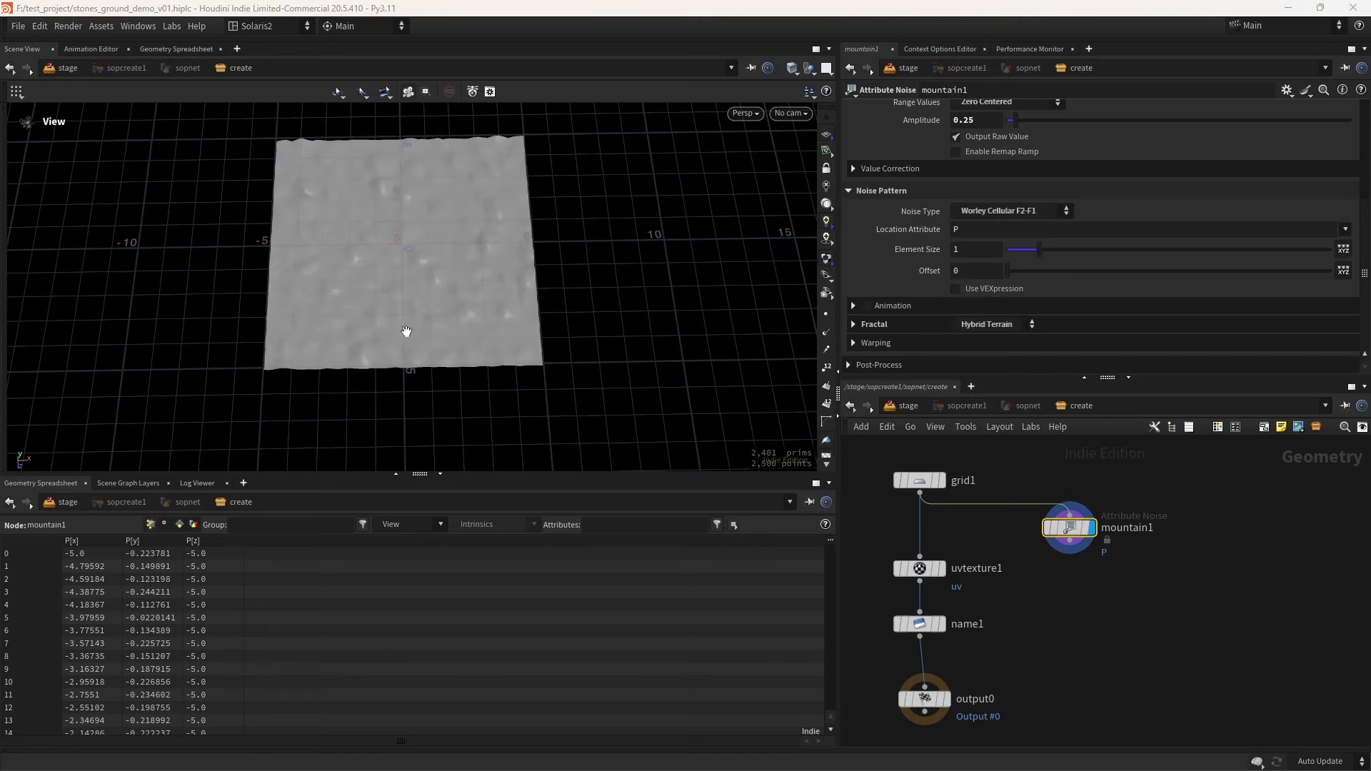
{"action": "key", "text": "shift+w"}
{"action": "scroll", "coordinate": [492, 267], "scroll_direction": "up", "scroll_amount": 3}
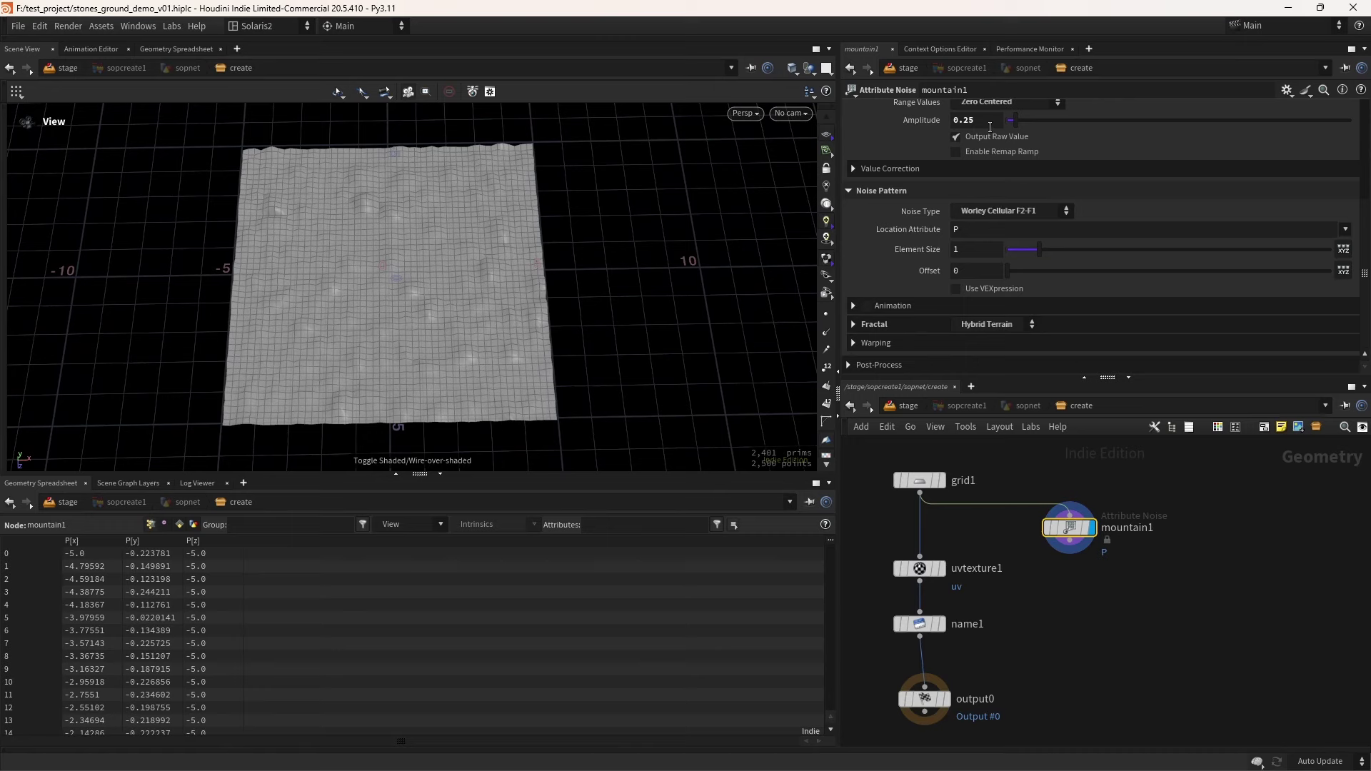
{"action": "middle_click_drag", "start_coordinate": [971, 120], "coordinate": [955, 144]}
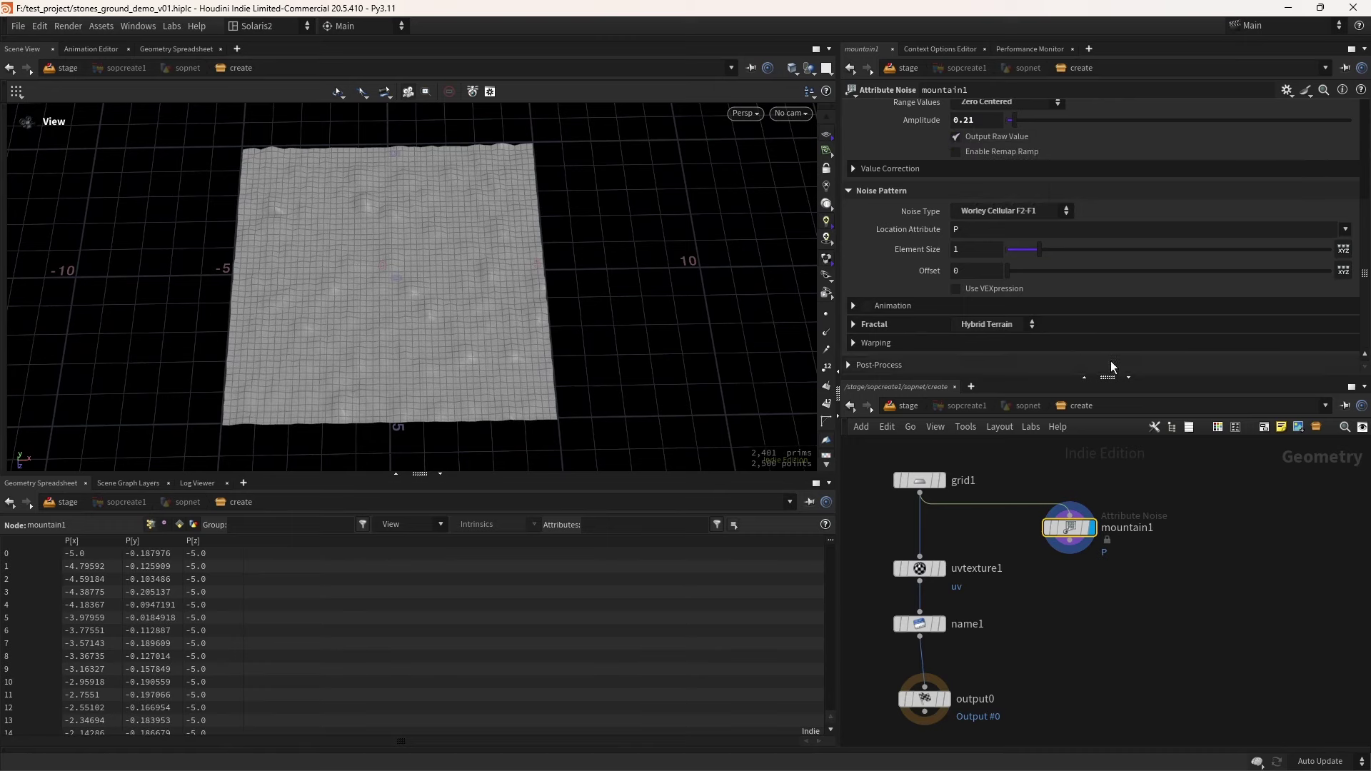
{"action": "mouse_move", "coordinate": [1039, 251]}
{"action": "left_mouse_down"}
{"action": "mouse_move", "coordinate": [1023, 258]}
{"action": "mouse_move", "coordinate": [1035, 257]}
{"action": "left_mouse_up"}
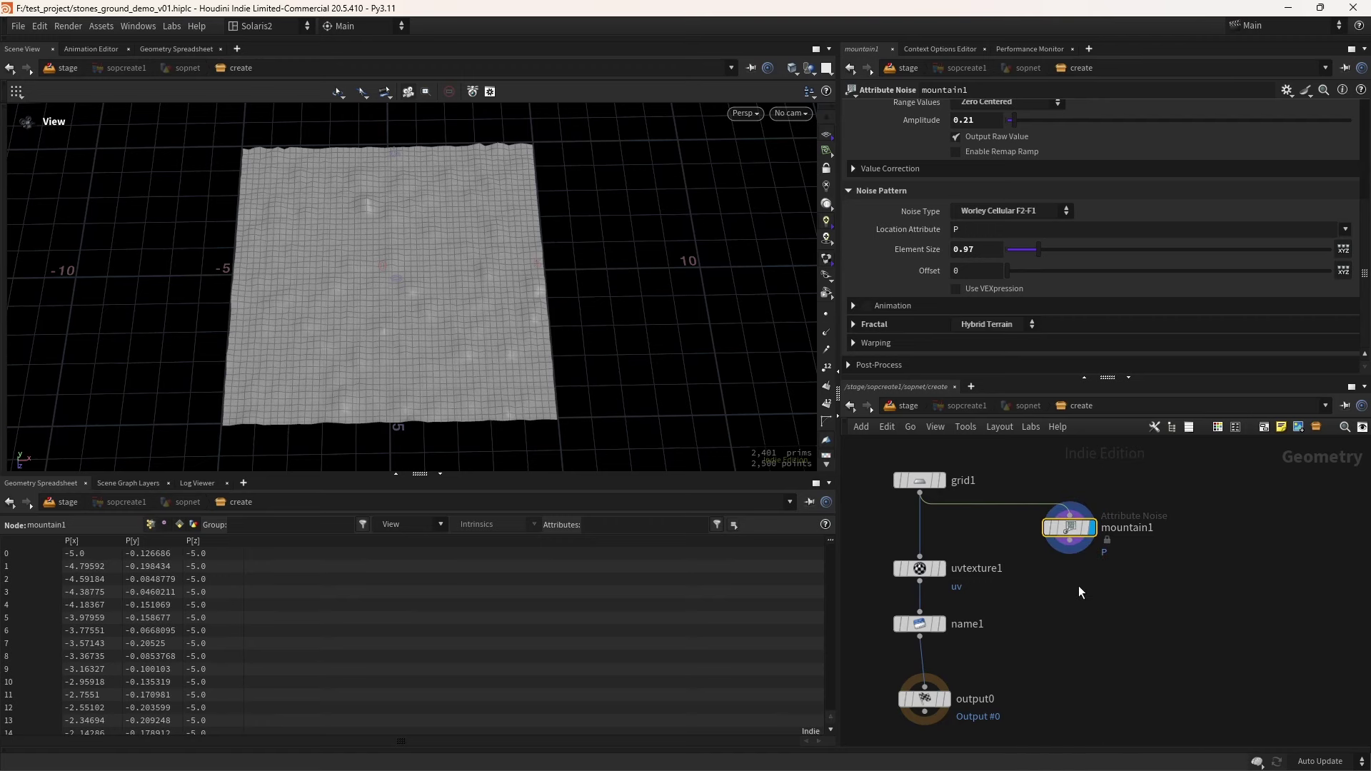
Add a Subdivide node
{"action": "key", "text": "Tab"}
{"action": "type", "text": "subdiv"}
{"action": "key", "text": "Return"}
Place subdivide1 under the noise, then set noise element size 1.77 and offset 20.6
{"action": "left_click", "coordinate": [1072, 608]}
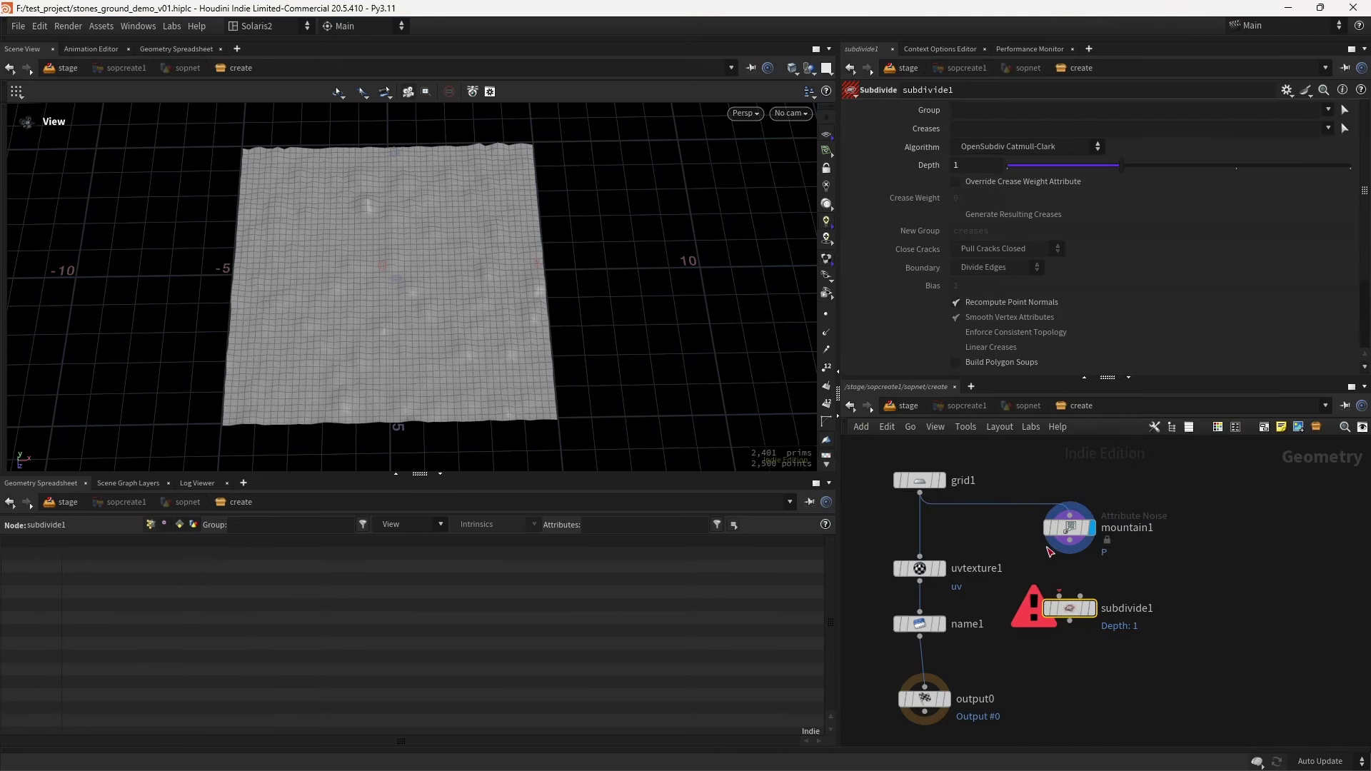
{"action": "left_click", "coordinate": [1069, 530]}
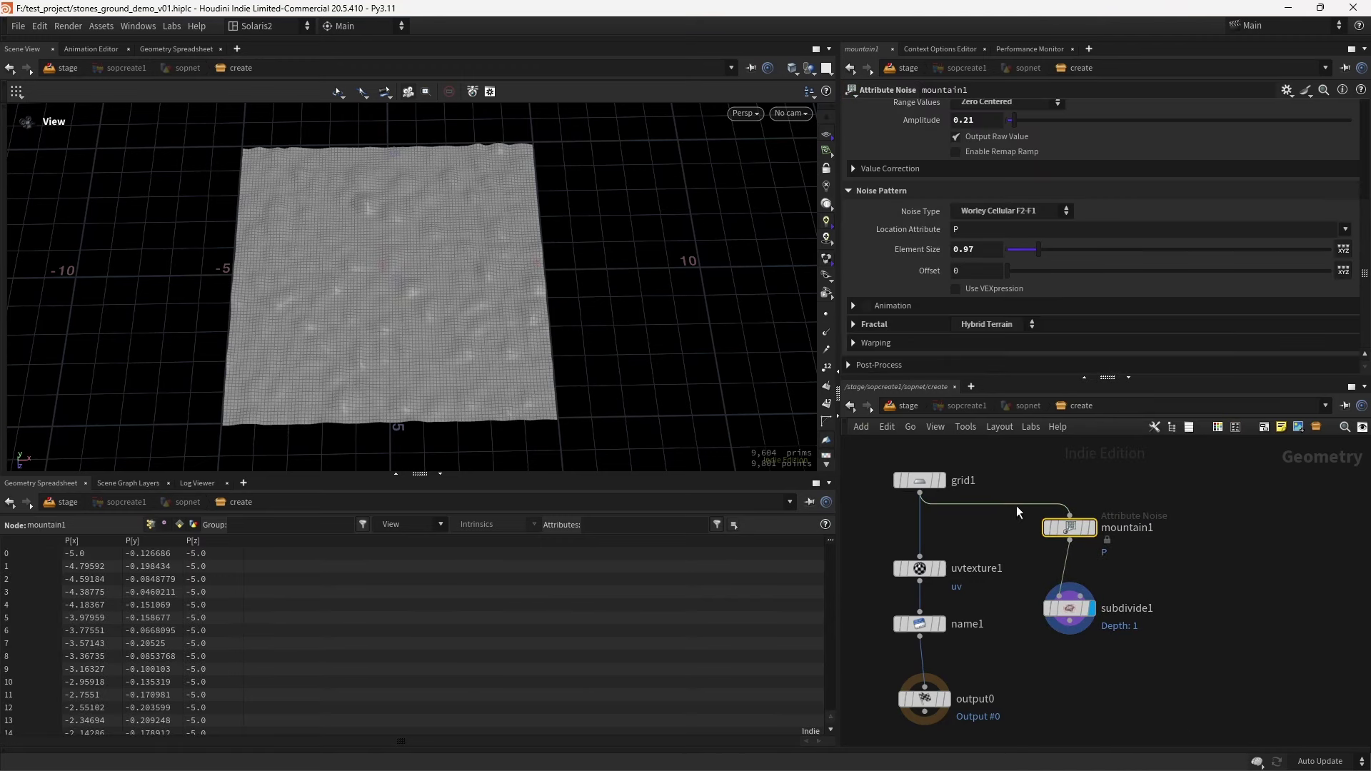
{"action": "mouse_move", "coordinate": [1039, 251]}
{"action": "left_mouse_down"}
{"action": "mouse_move", "coordinate": [1027, 252]}
{"action": "mouse_move", "coordinate": [1073, 252]}
{"action": "mouse_move", "coordinate": [1062, 253]}
{"action": "left_mouse_up"}
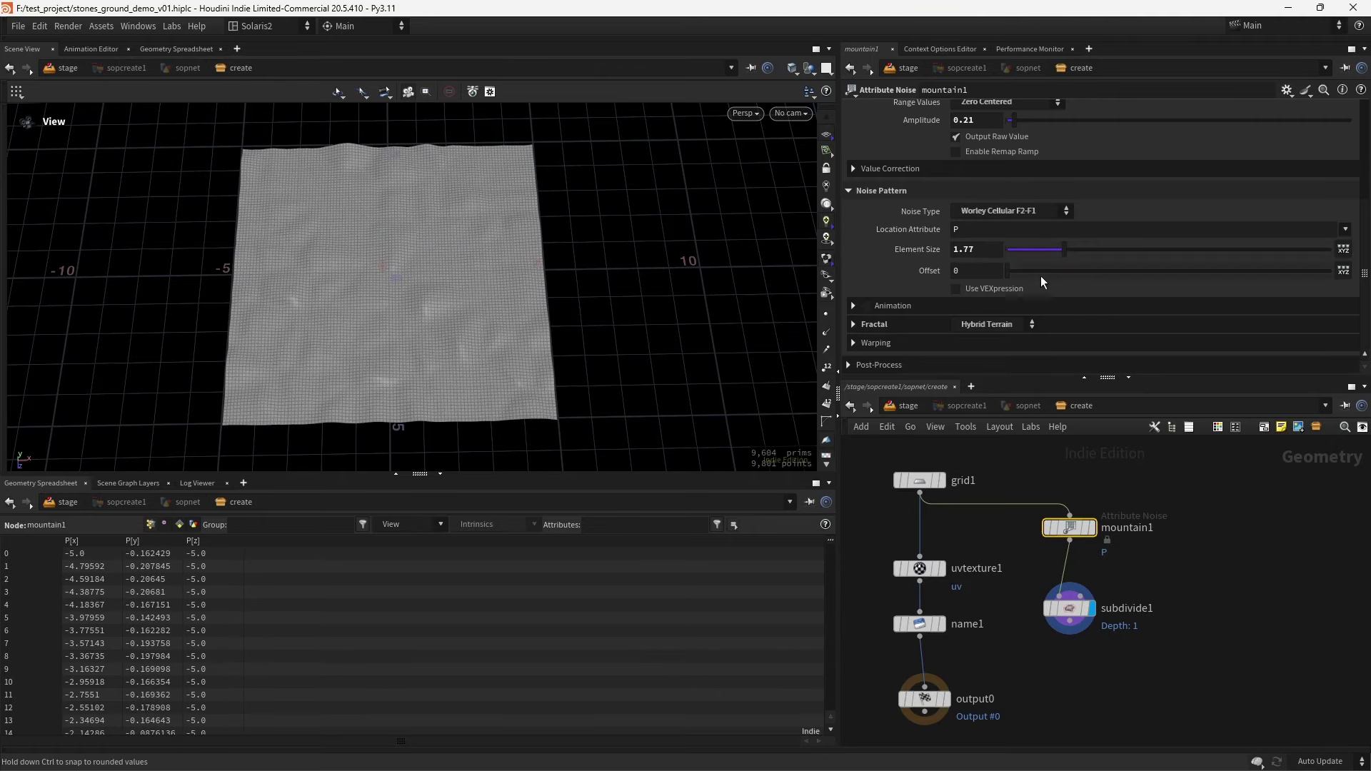
{"action": "left_click_drag", "start_coordinate": [1040, 275], "coordinate": [1140, 269]}
Set the noise warping to lattice warp 0.447 and gradient warp 0.152
{"action": "scroll", "coordinate": [551, 327], "scroll_direction": "up", "scroll_amount": 3}
{"action": "left_click_drag", "start_coordinate": [550, 327], "coordinate": [512, 340]}
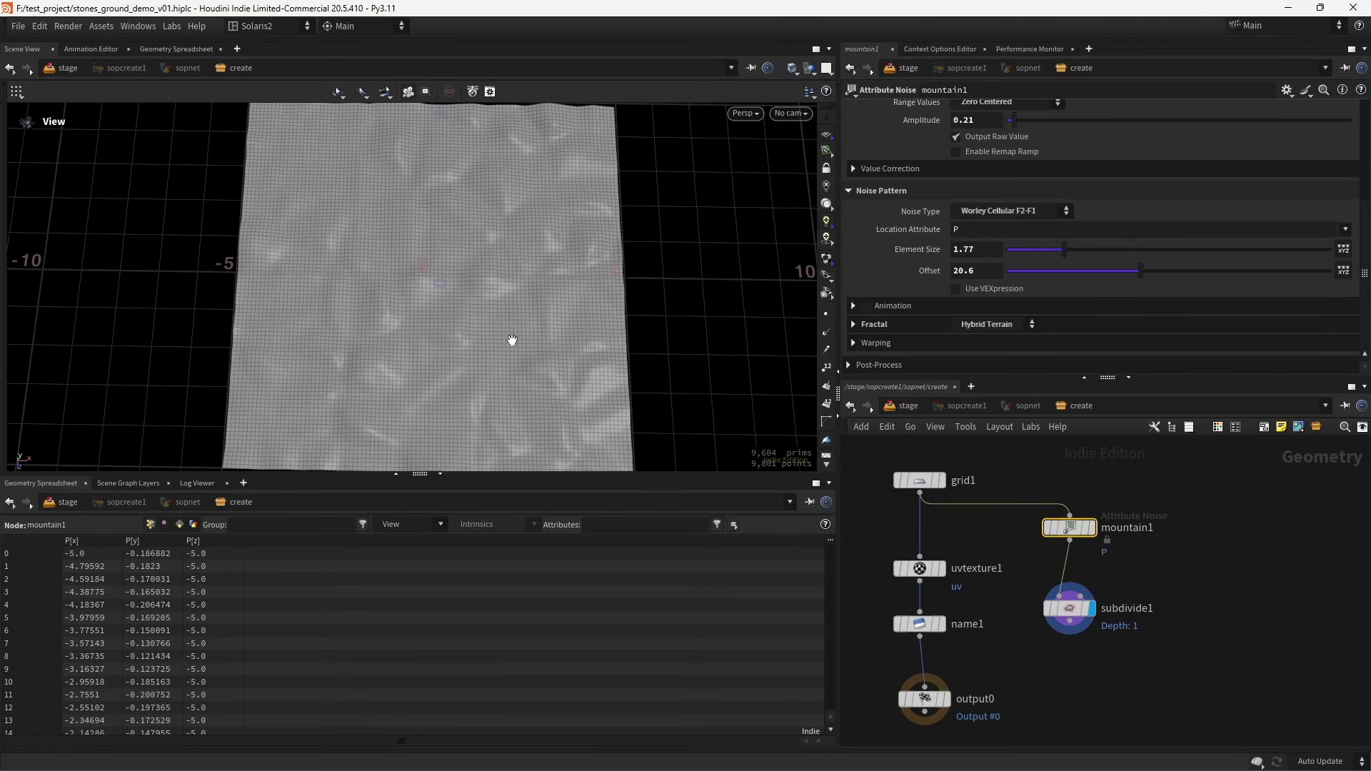
{"action": "scroll", "coordinate": [517, 337], "scroll_direction": "up", "scroll_amount": 2}
{"action": "left_click", "coordinate": [1117, 343]}
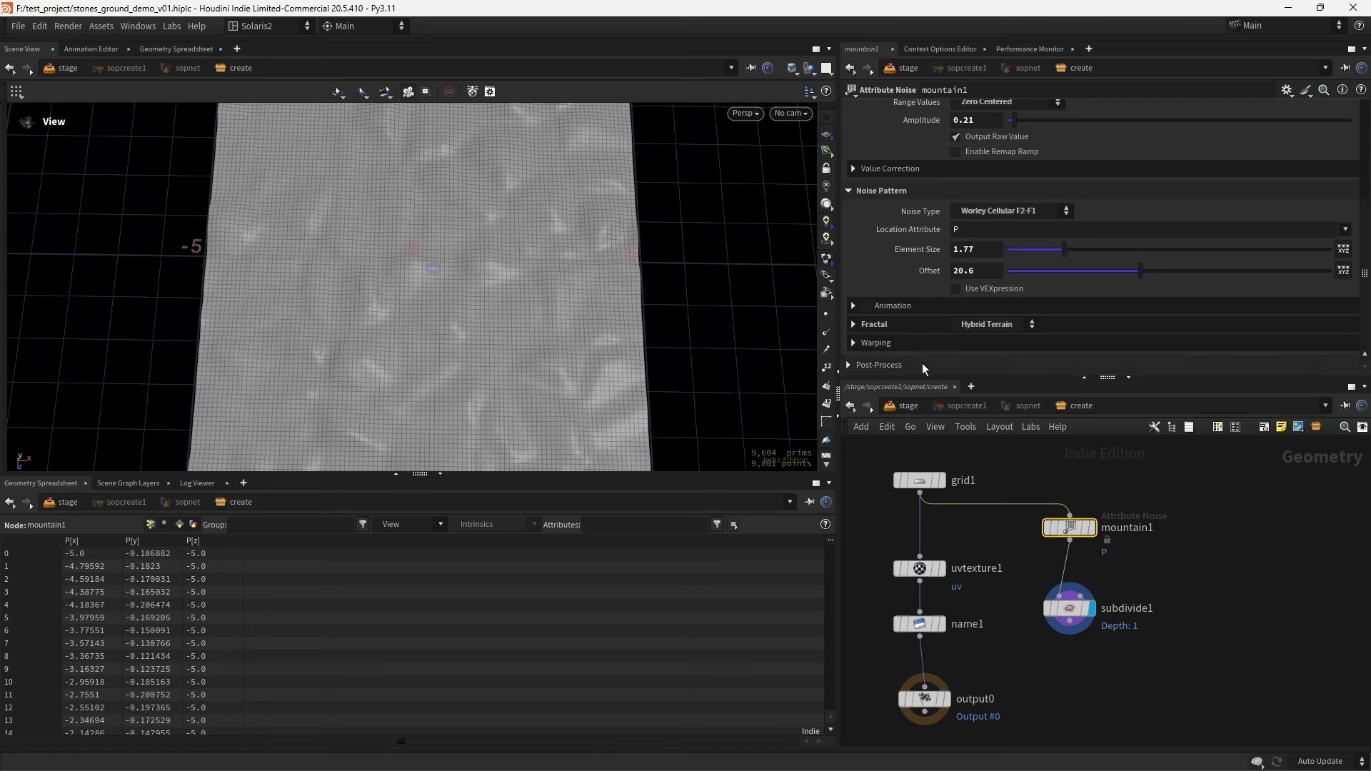
{"action": "scroll", "coordinate": [1367, 214], "scroll_direction": "down", "scroll_amount": 3}
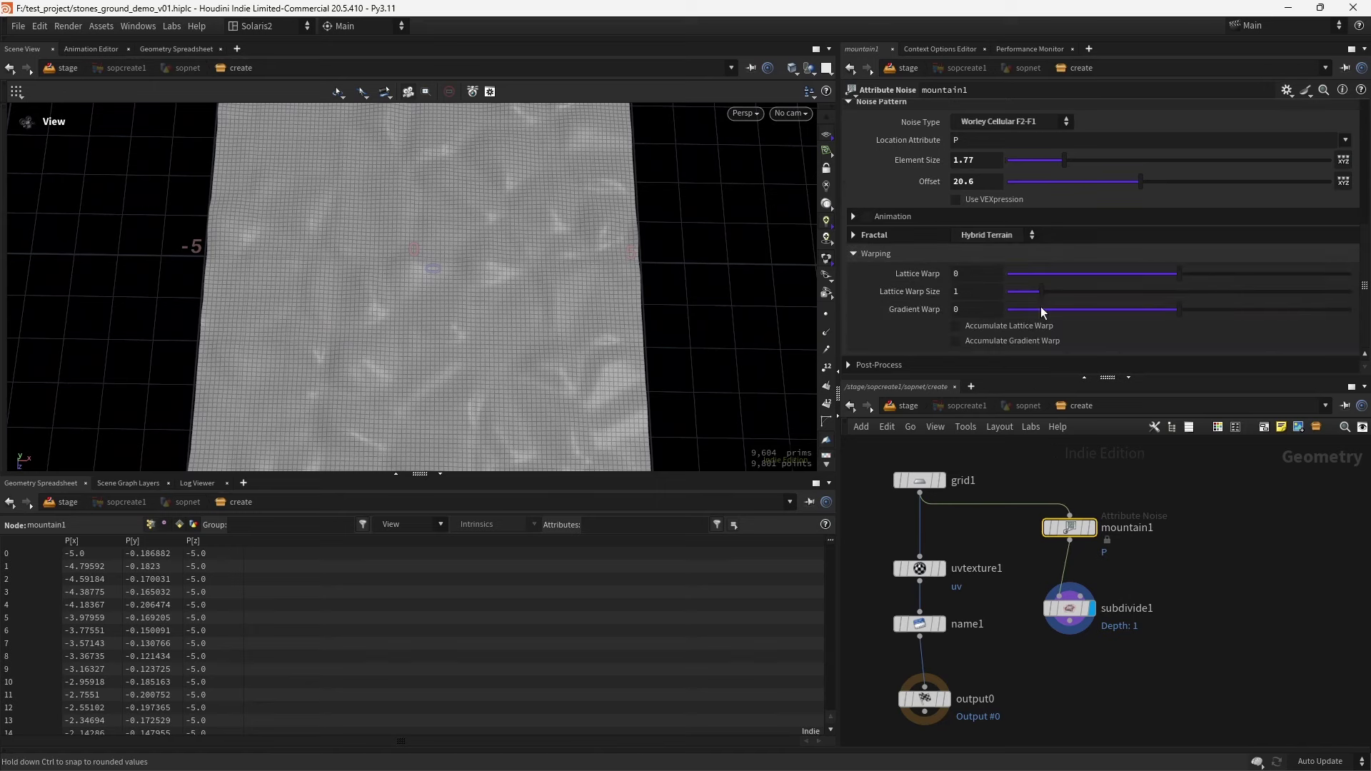
{"action": "left_click_drag", "start_coordinate": [1185, 272], "coordinate": [1257, 276]}
{"action": "left_click_drag", "start_coordinate": [1177, 310], "coordinate": [1206, 307]}
Turn off the wireframe overlay and save the scene
{"action": "key", "text": "shift+w"}
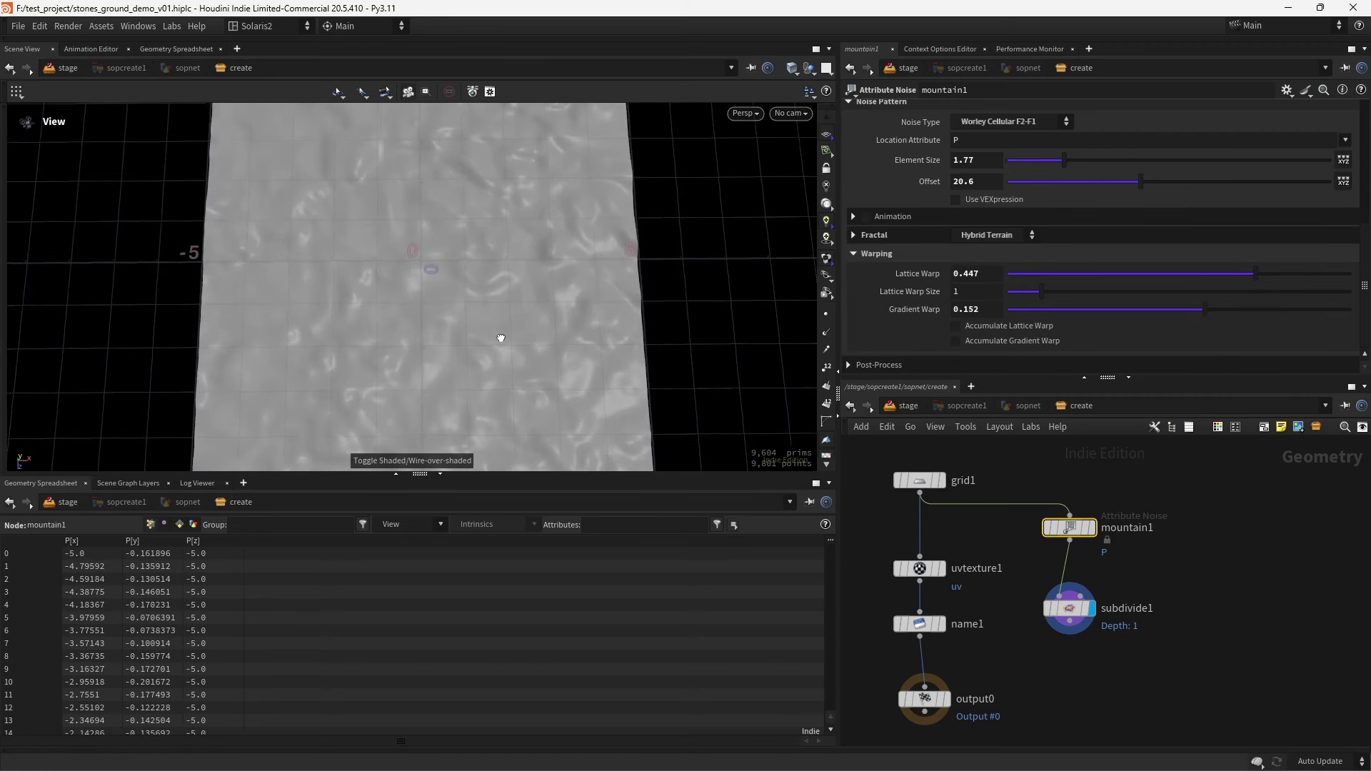
{"action": "key", "text": "ctrl+s"}
{"action": "left_click_drag", "start_coordinate": [564, 319], "coordinate": [538, 336]}
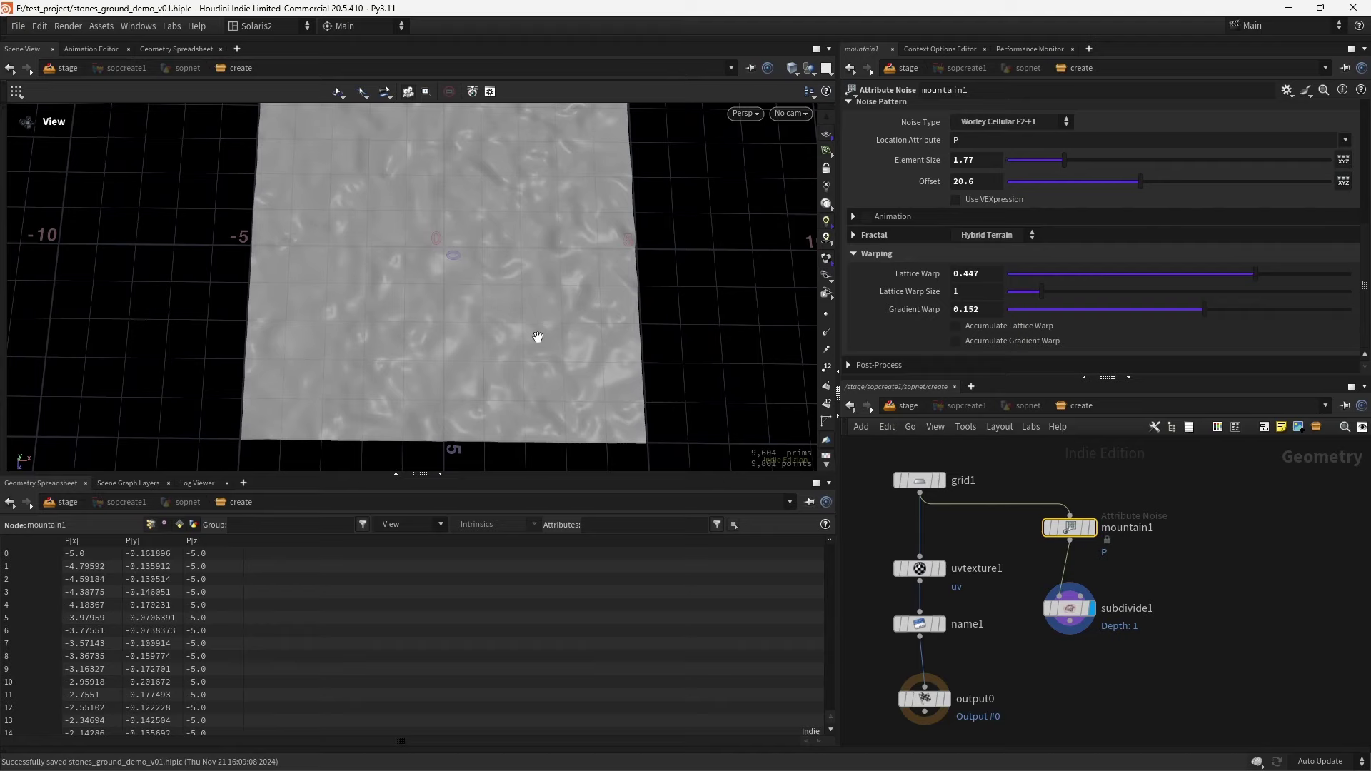
{"action": "scroll", "coordinate": [1071, 543], "scroll_direction": "down", "scroll_amount": 3}
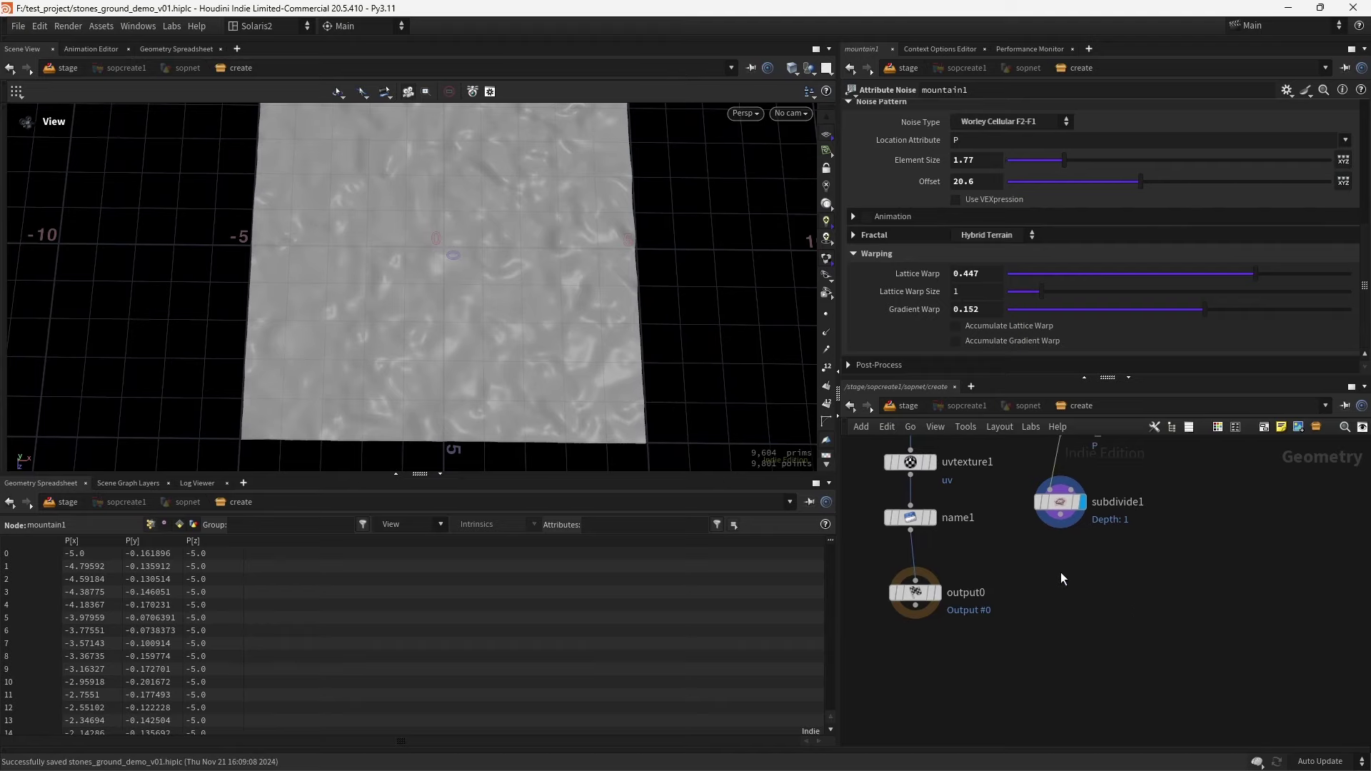
Add a Name node under subdivide1 that names the pieces 'water'
{"action": "key", "text": "Tab"}
{"action": "type", "text": "name"}
{"action": "key", "text": "Return"}
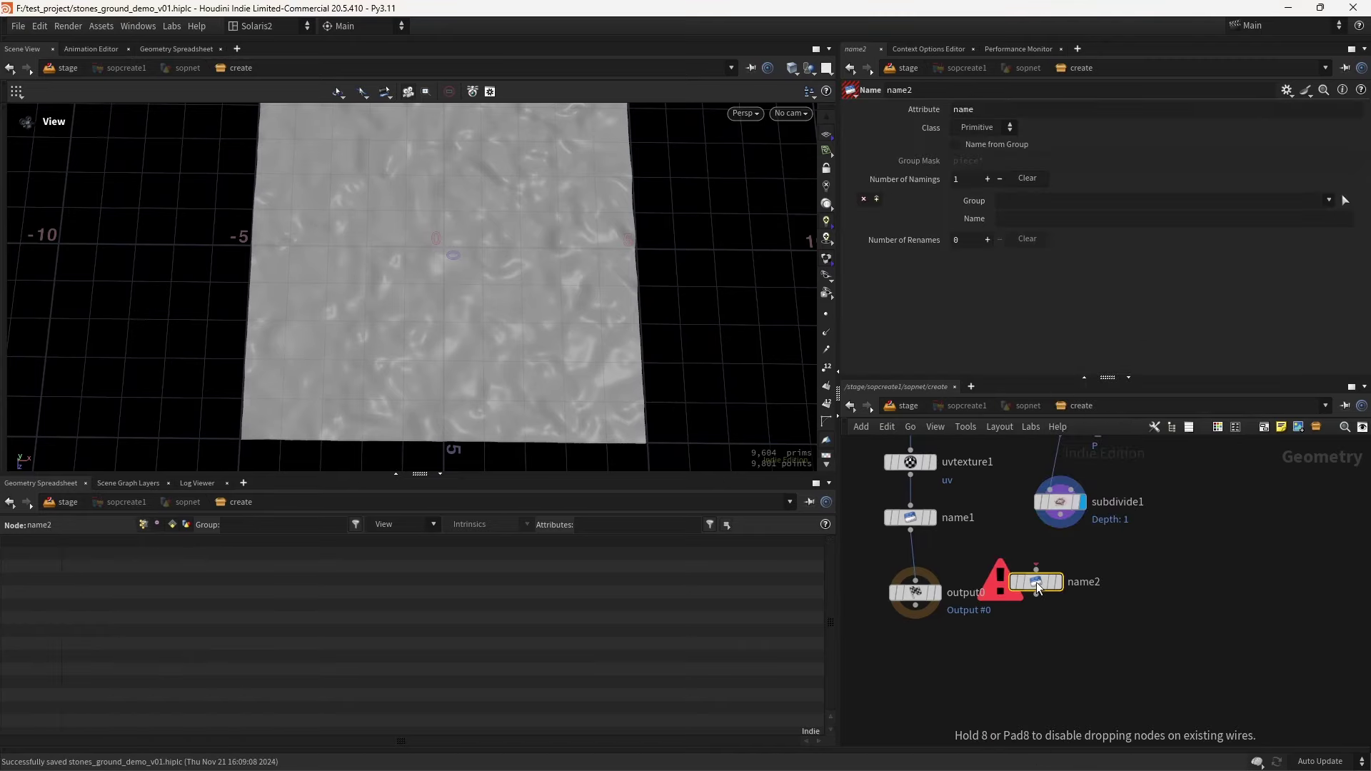
{"action": "left_click", "coordinate": [1060, 582]}
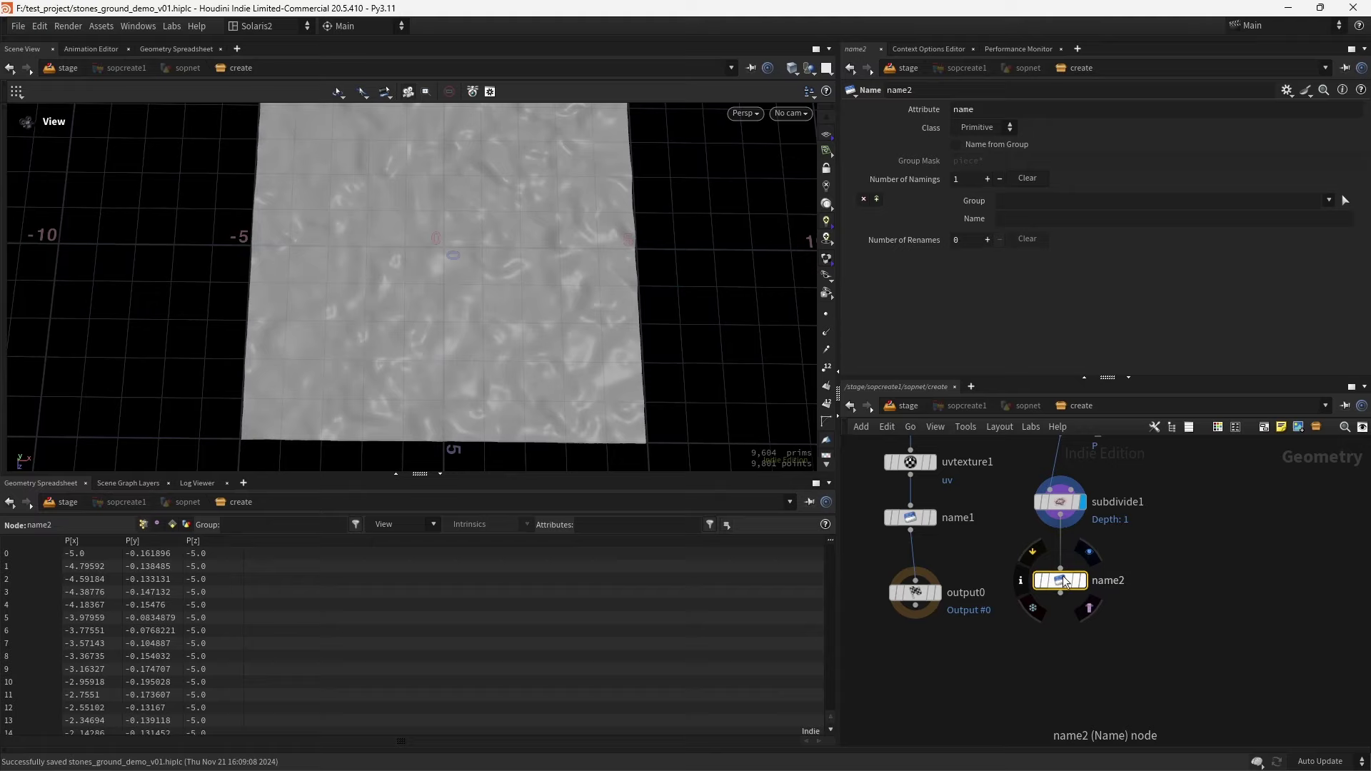
{"action": "left_click", "coordinate": [1006, 217]}
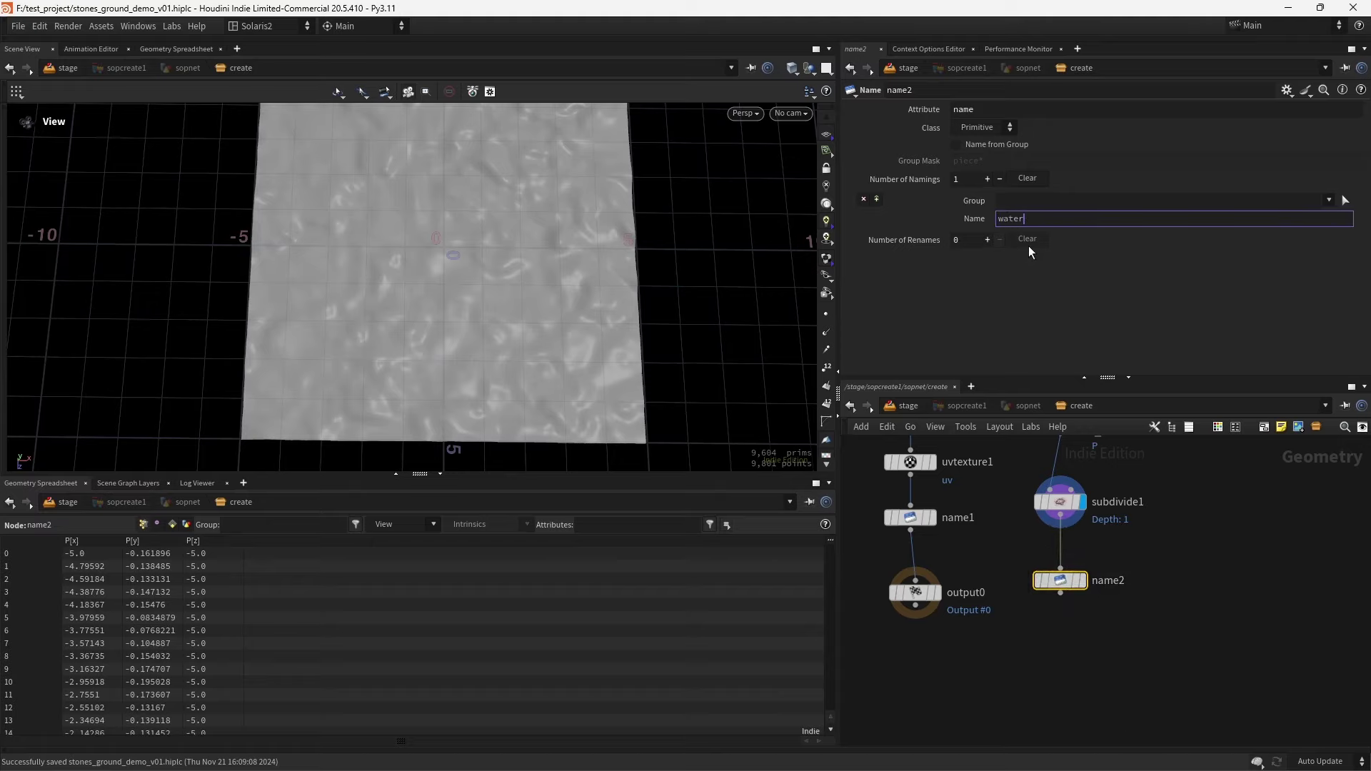
{"action": "type", "text": "water"}
{"action": "key", "text": "Return"}
Insert merge1 above output0, wire name2 into it, and display output0
{"action": "left_click_drag", "start_coordinate": [921, 605], "coordinate": [916, 714]}
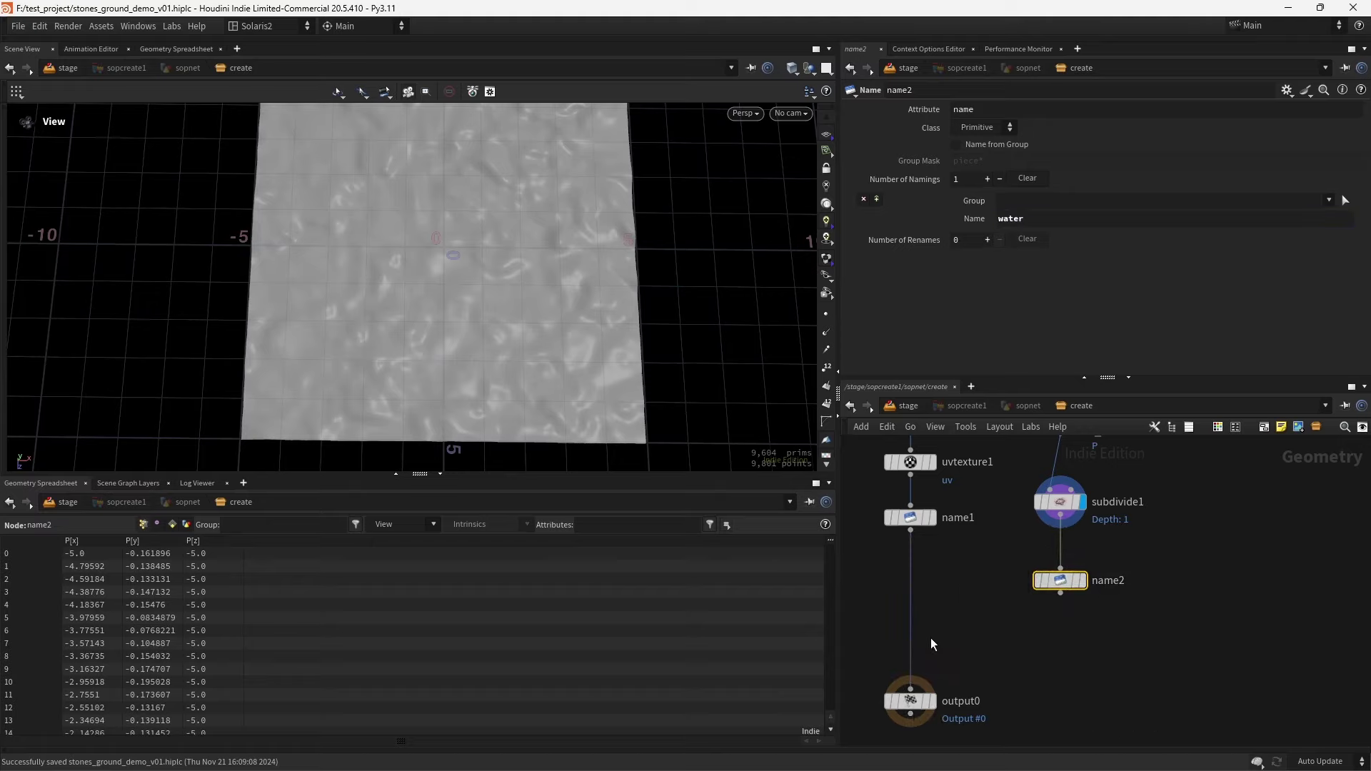
{"action": "key", "text": "Tab"}
{"action": "type", "text": "merge"}
{"action": "key", "text": "Return"}
{"action": "left_click", "coordinate": [926, 644]}
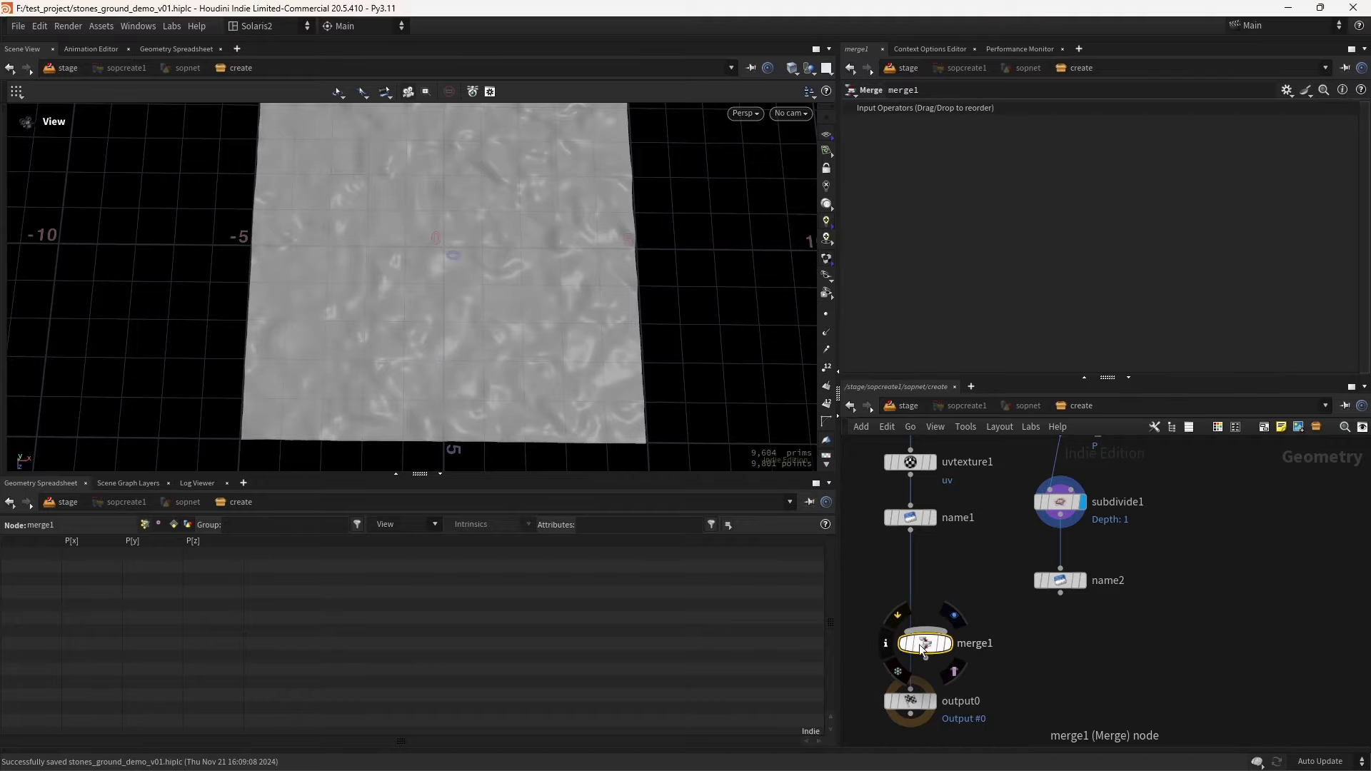
{"action": "left_click_drag", "start_coordinate": [1061, 594], "coordinate": [915, 637]}
{"action": "left_click", "coordinate": [930, 702]}
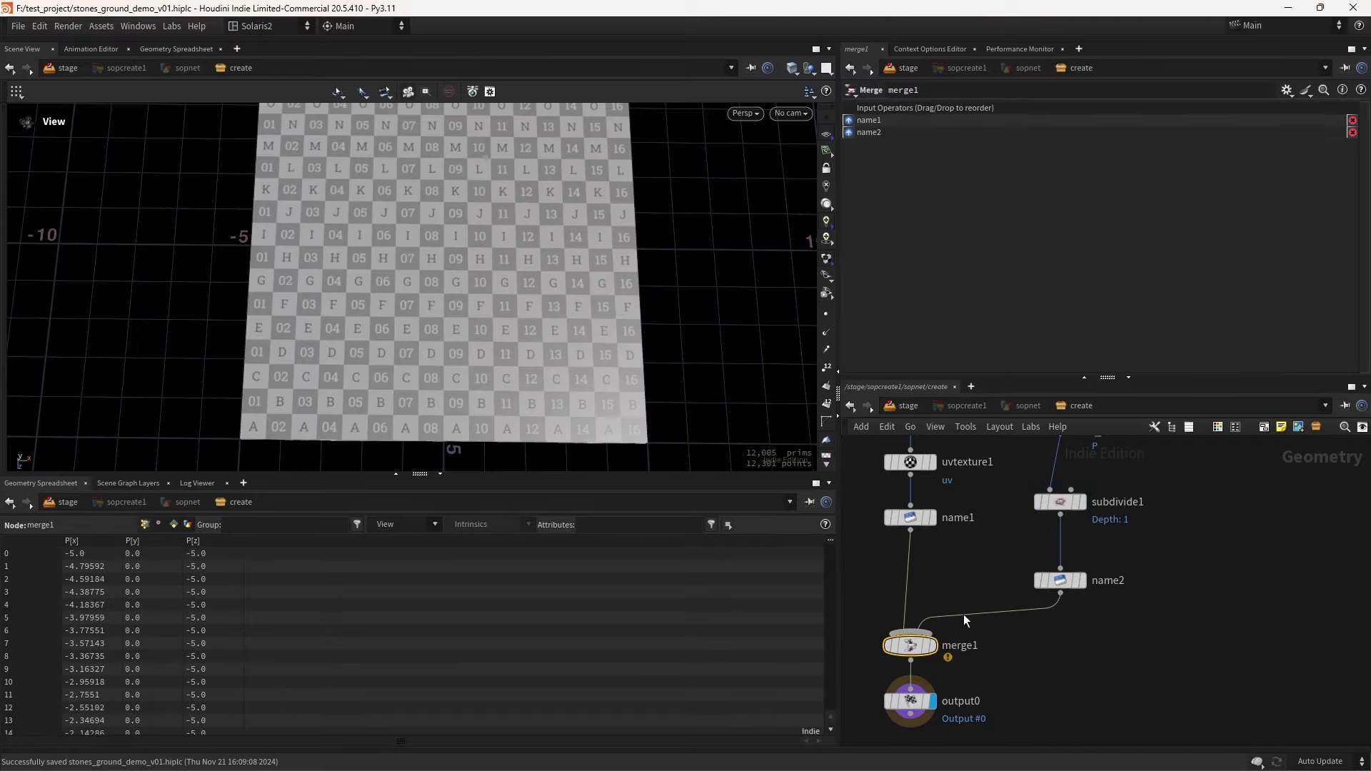
{"action": "left_click_drag", "start_coordinate": [490, 307], "coordinate": [528, 223]}
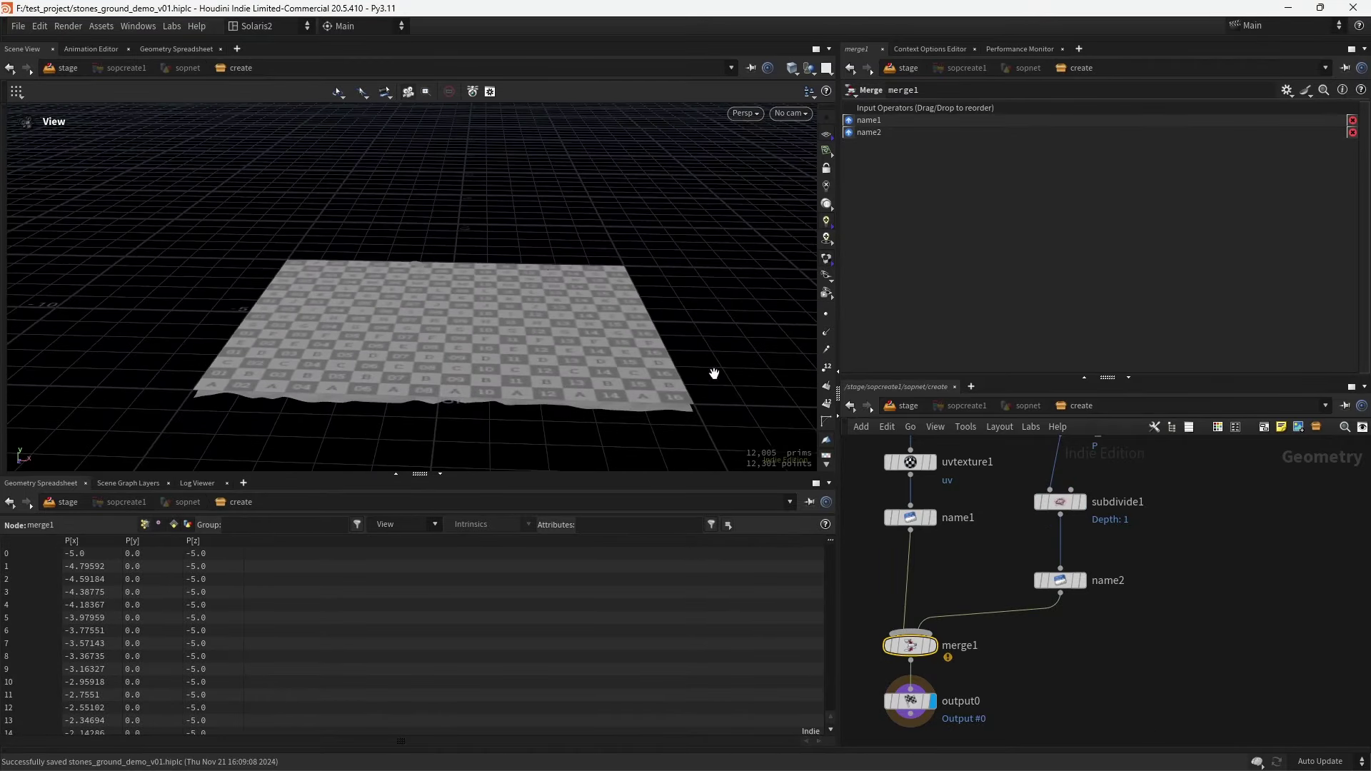
{"action": "middle_click_drag", "start_coordinate": [1069, 557], "coordinate": [1035, 561]}
Insert a Transform between subdivide1 and name2, raising the water 0.152903 in Y
{"action": "left_click", "coordinate": [1053, 564]}
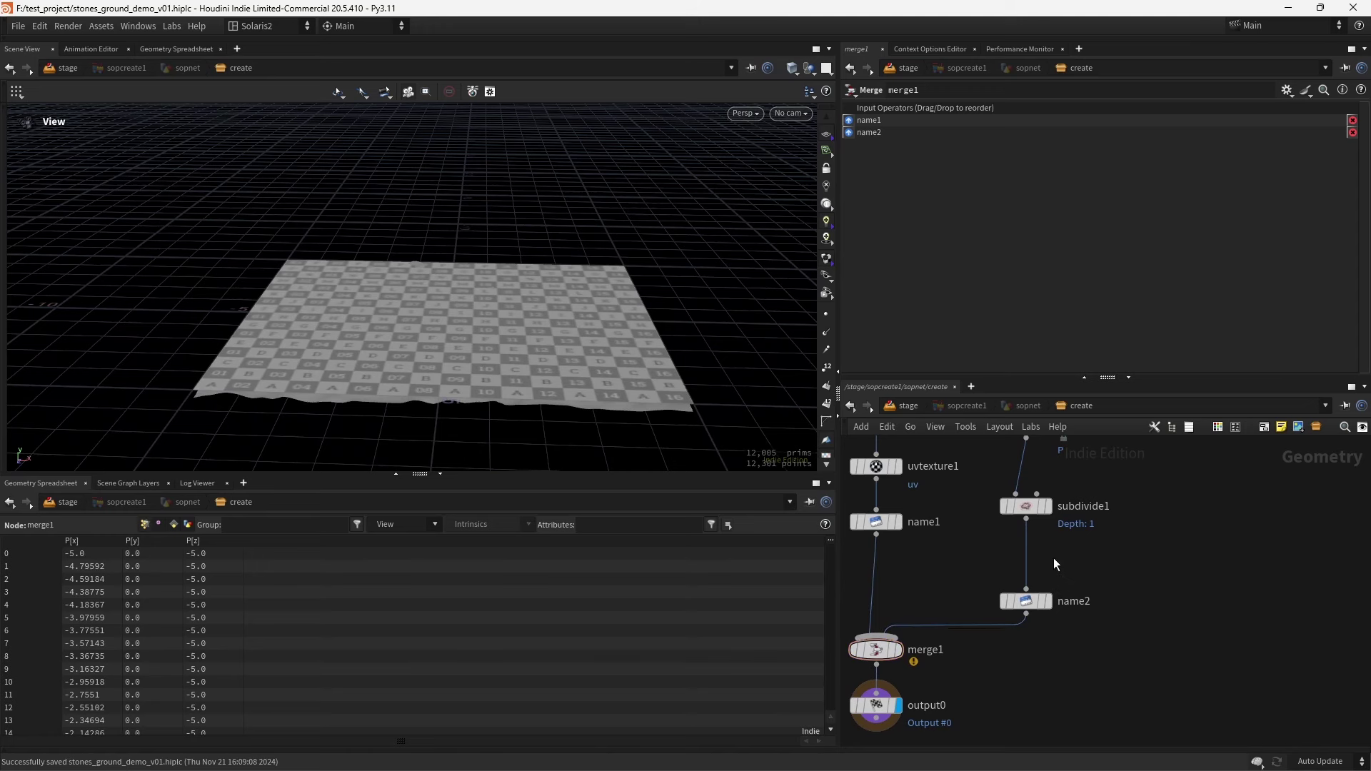
{"action": "key", "text": "Tab"}
{"action": "type", "text": "tra"}
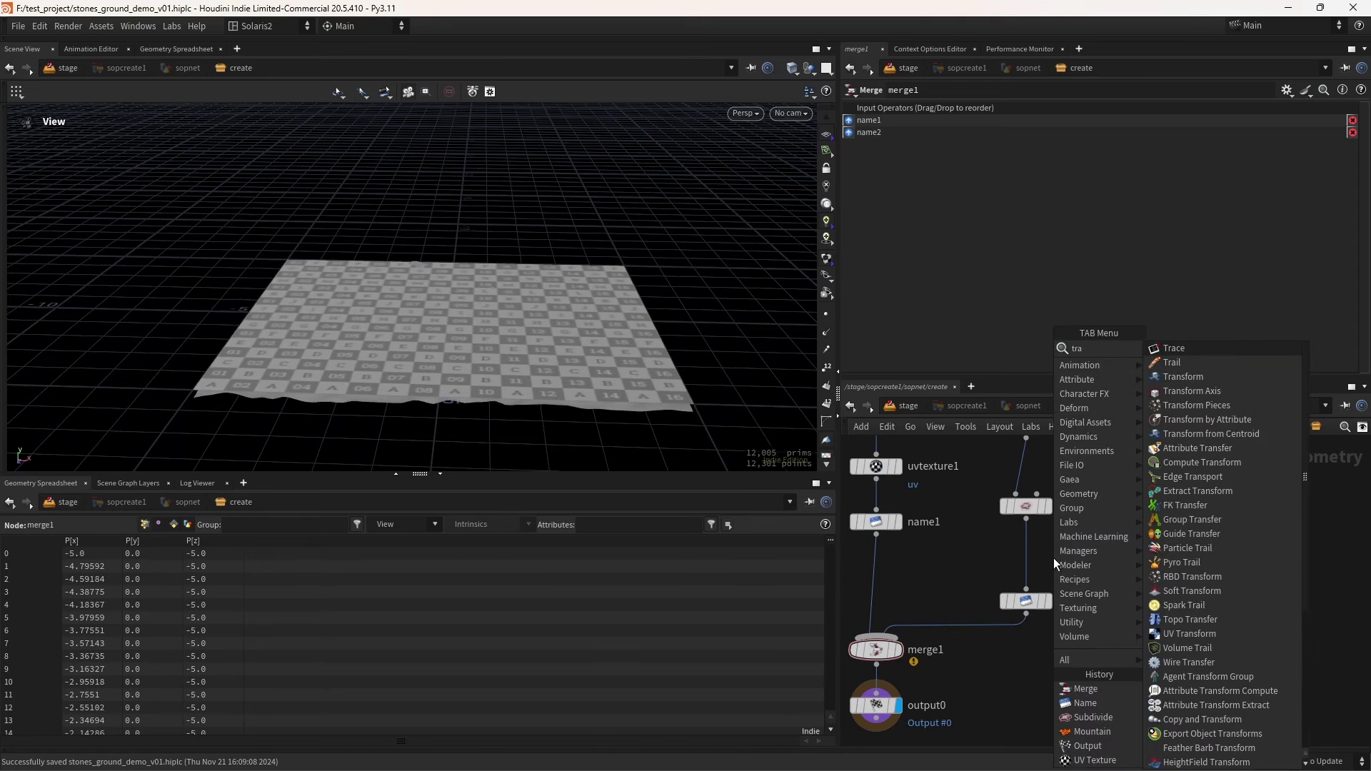
{"action": "key", "text": "Down"}
{"action": "key", "text": "Down"}
{"action": "key", "text": "Return"}
{"action": "left_click", "coordinate": [1043, 564]}
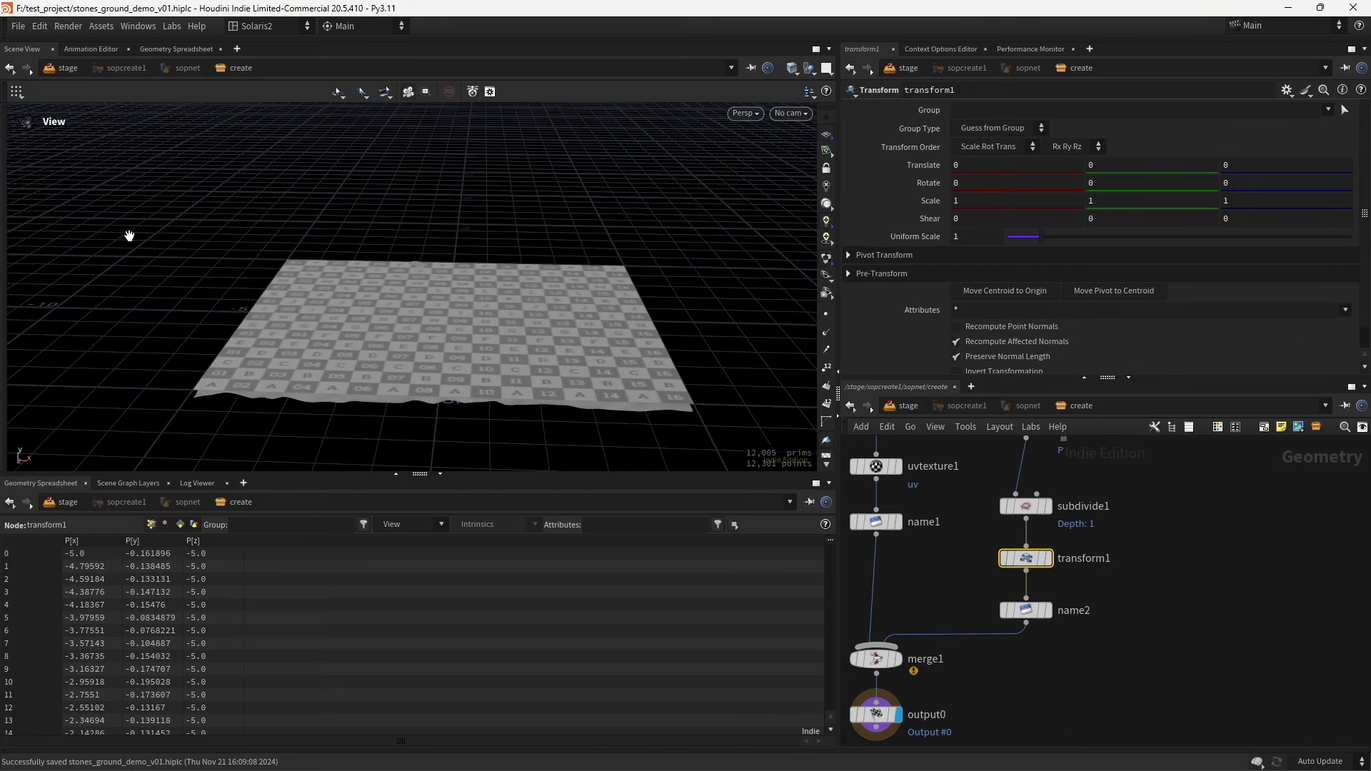
{"action": "key", "text": "Return"}
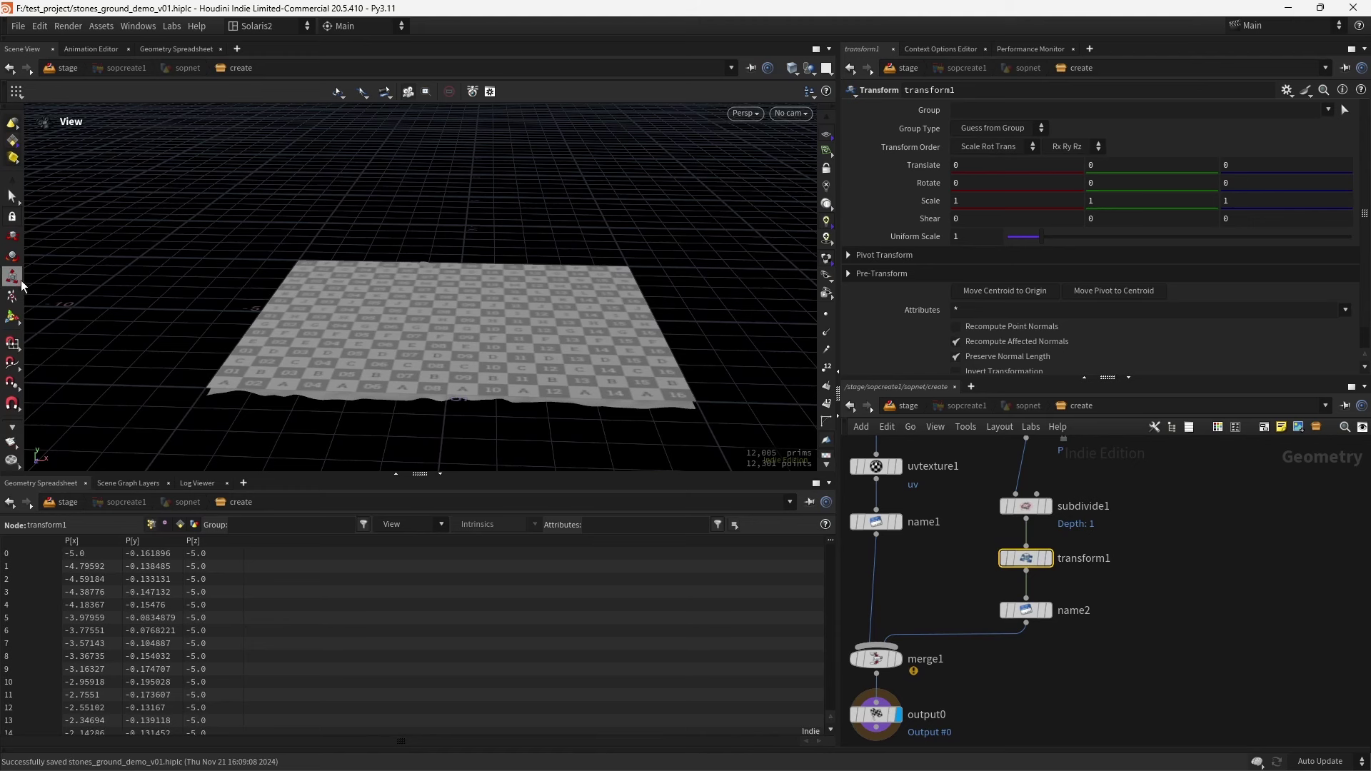
{"action": "left_click_drag", "start_coordinate": [488, 291], "coordinate": [424, 280]}
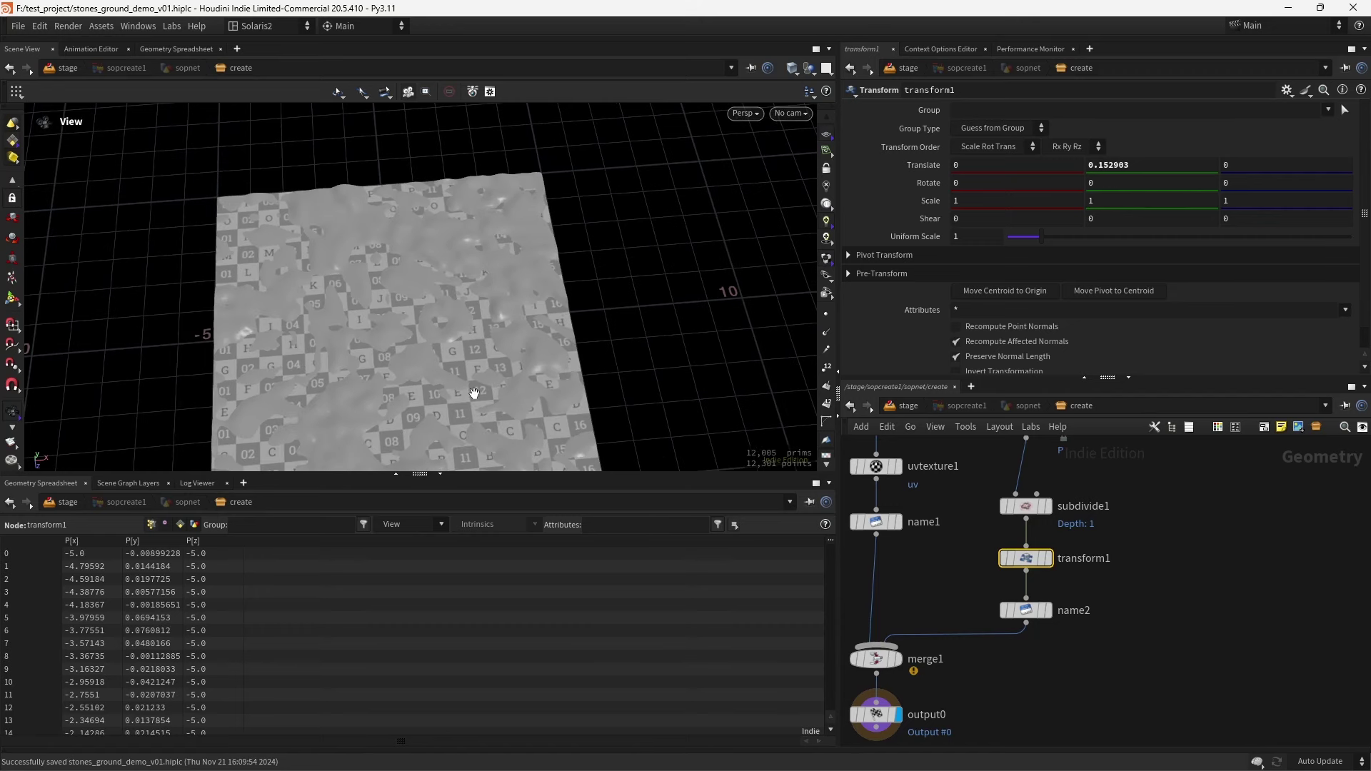
Tidy the node layout and return to the /stage network
{"action": "scroll", "coordinate": [1135, 542], "scroll_direction": "down", "scroll_amount": 3}
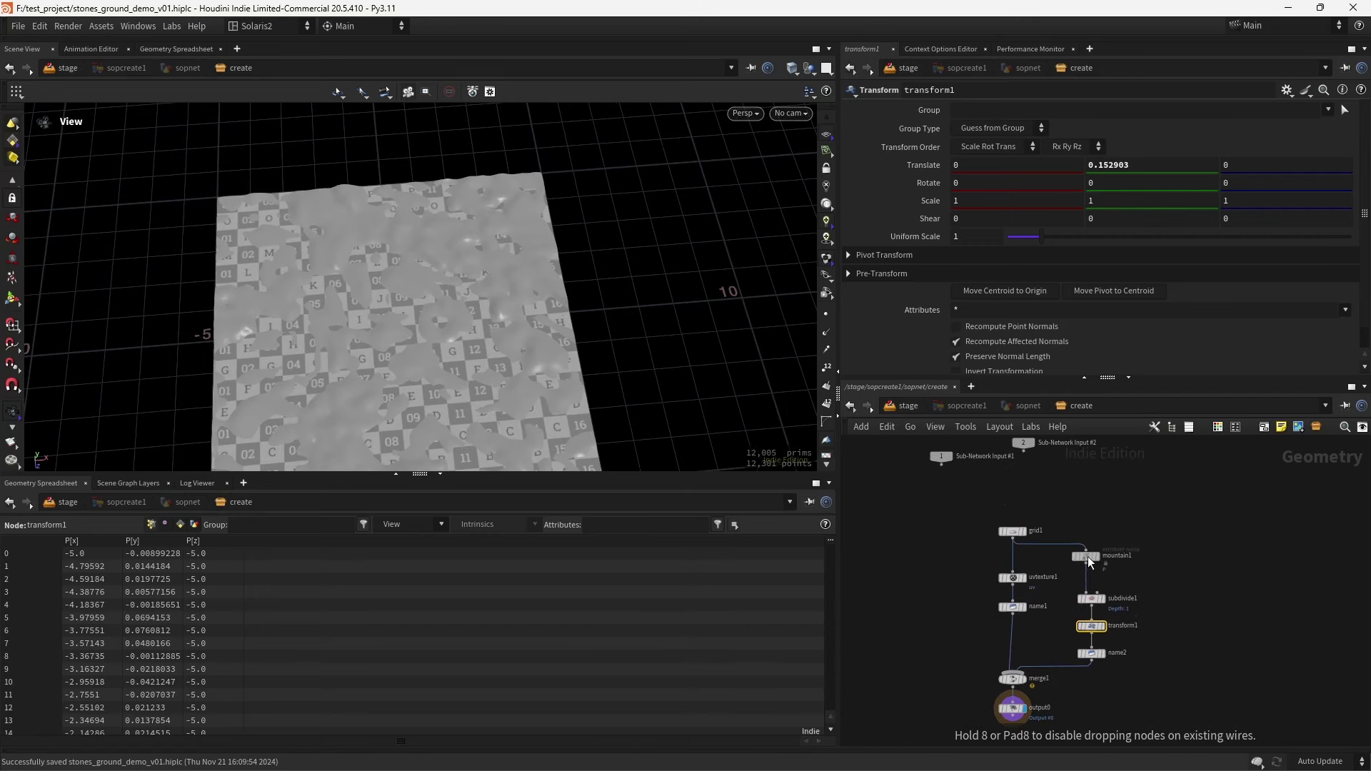
{"action": "middle_click_drag", "start_coordinate": [1143, 586], "coordinate": [1140, 518]}
{"action": "left_click_drag", "start_coordinate": [983, 508], "coordinate": [1028, 555]}
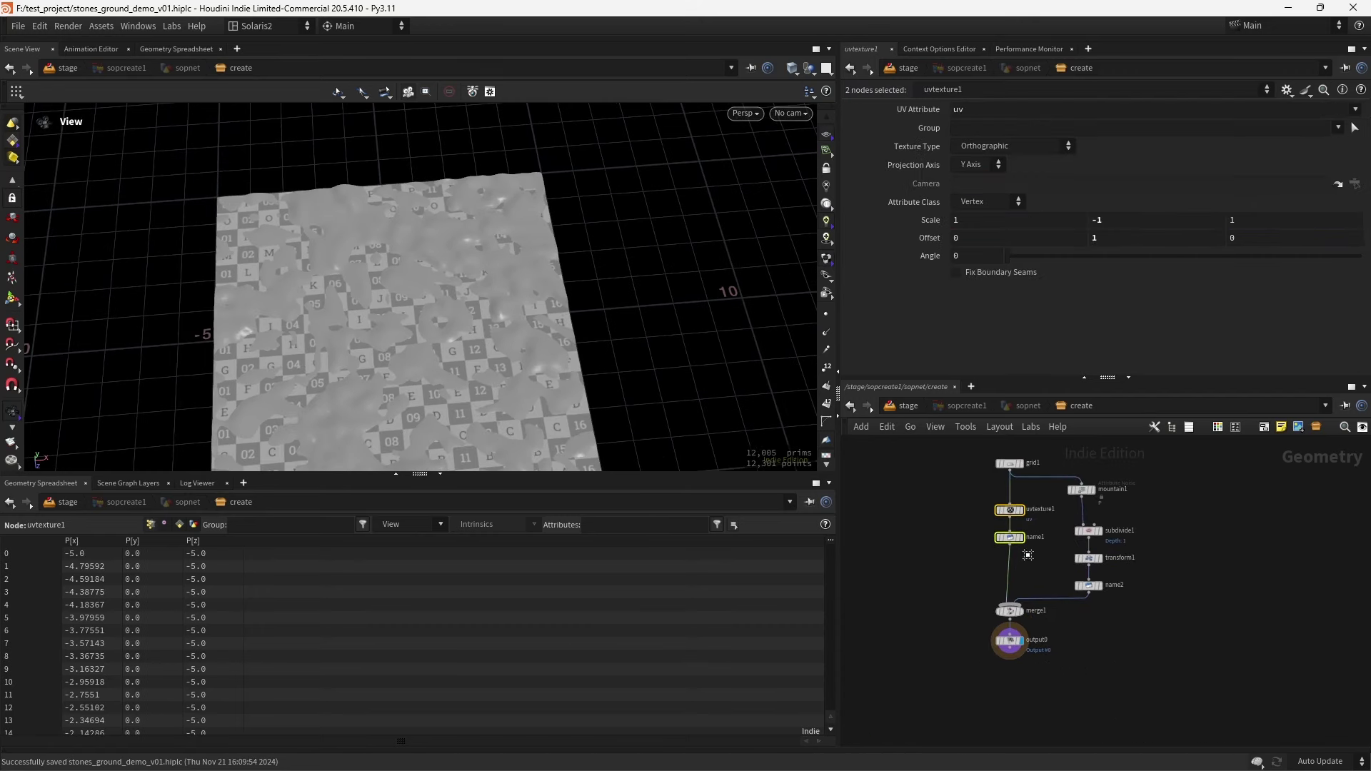
{"action": "left_click_drag", "start_coordinate": [1009, 611], "coordinate": [1015, 613]}
{"action": "left_click_drag", "start_coordinate": [1010, 641], "coordinate": [1015, 651]}
{"action": "middle_click_drag", "start_coordinate": [1097, 636], "coordinate": [1081, 619]}
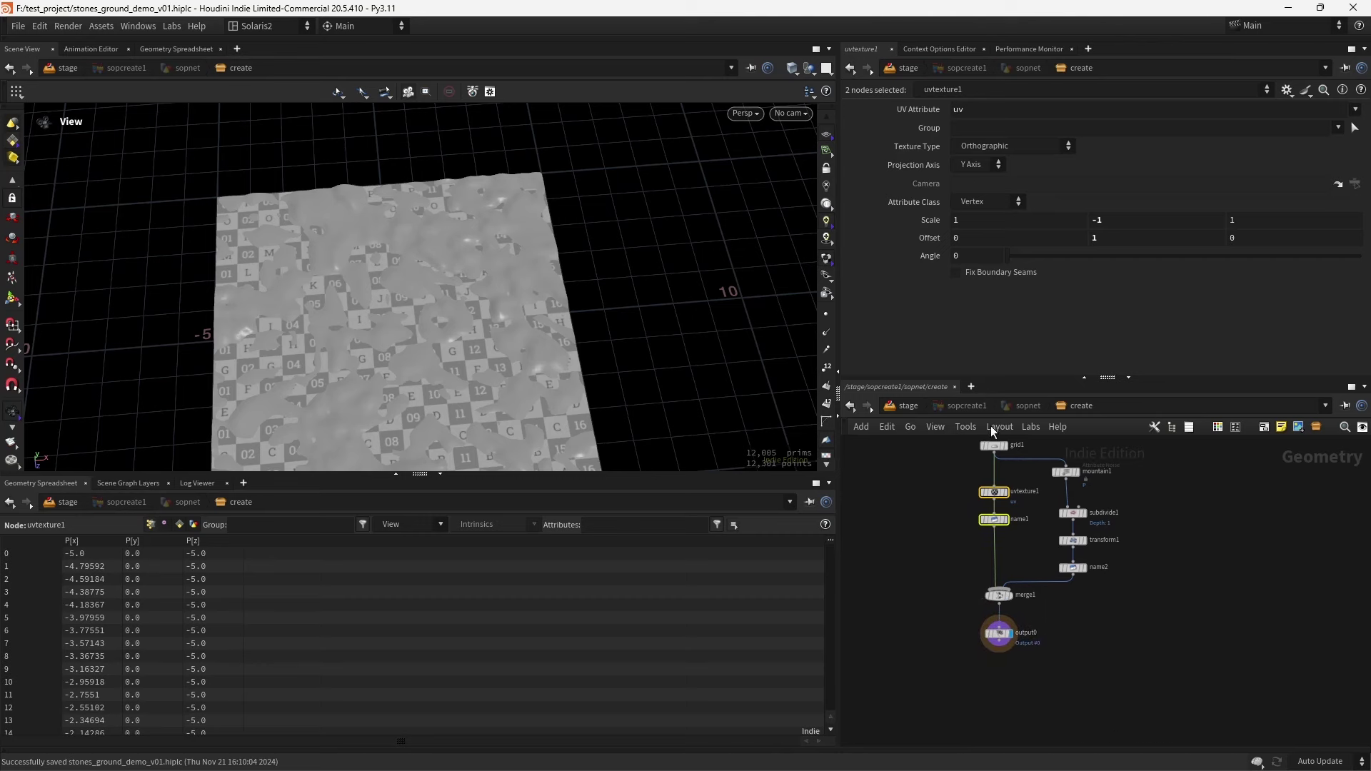
{"action": "left_click", "coordinate": [909, 406]}
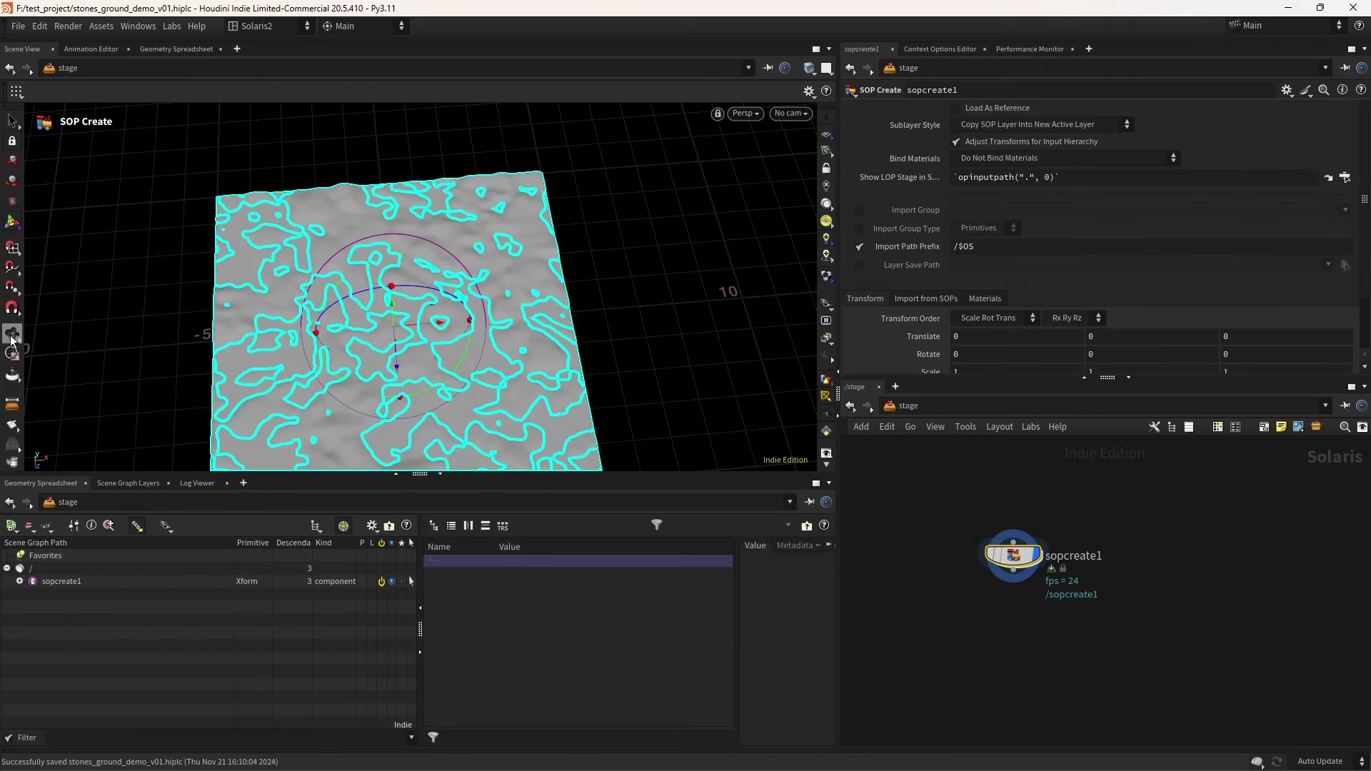
Add a Render Geometry Settings node connected below sopcreate1
{"action": "key", "text": "Escape"}
{"action": "scroll", "coordinate": [454, 345], "scroll_direction": "up", "scroll_amount": 3}
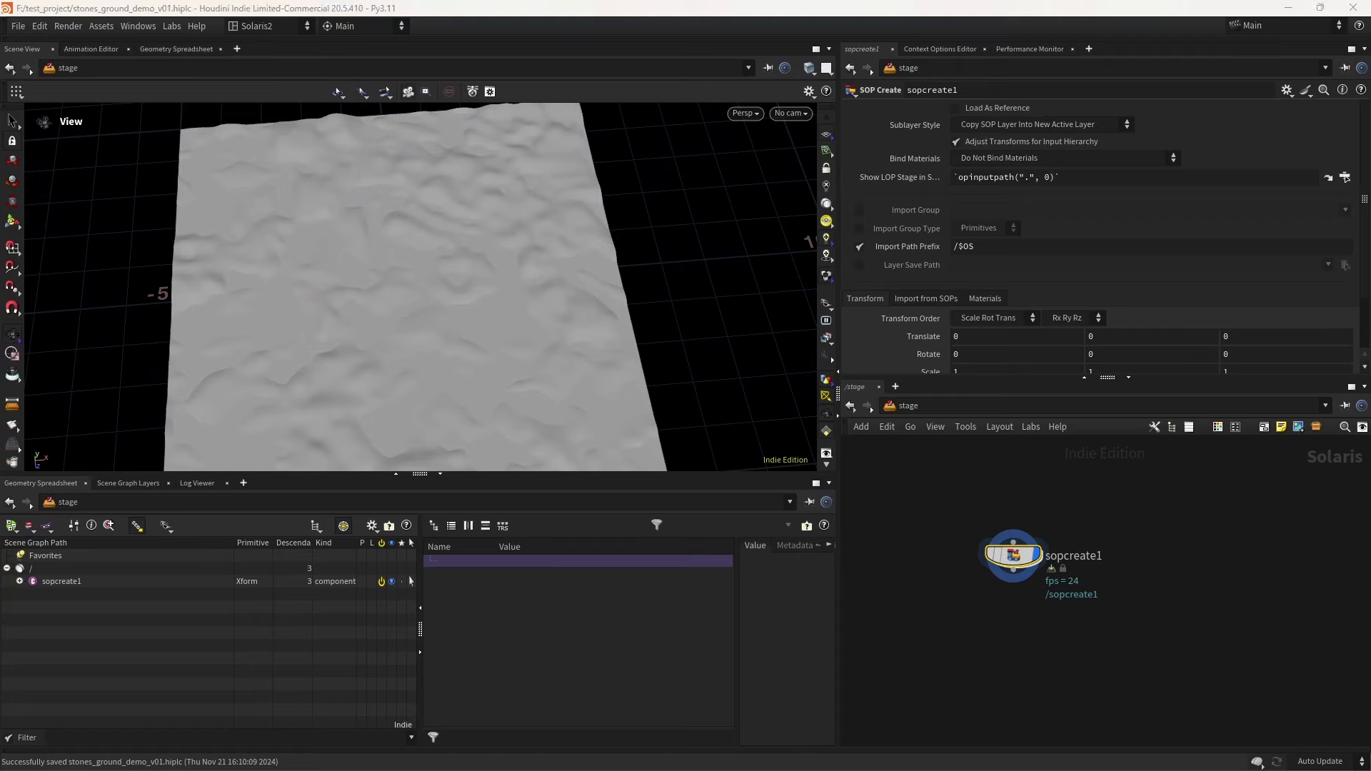
{"action": "key", "text": "Tab"}
{"action": "type", "text": "rend"}
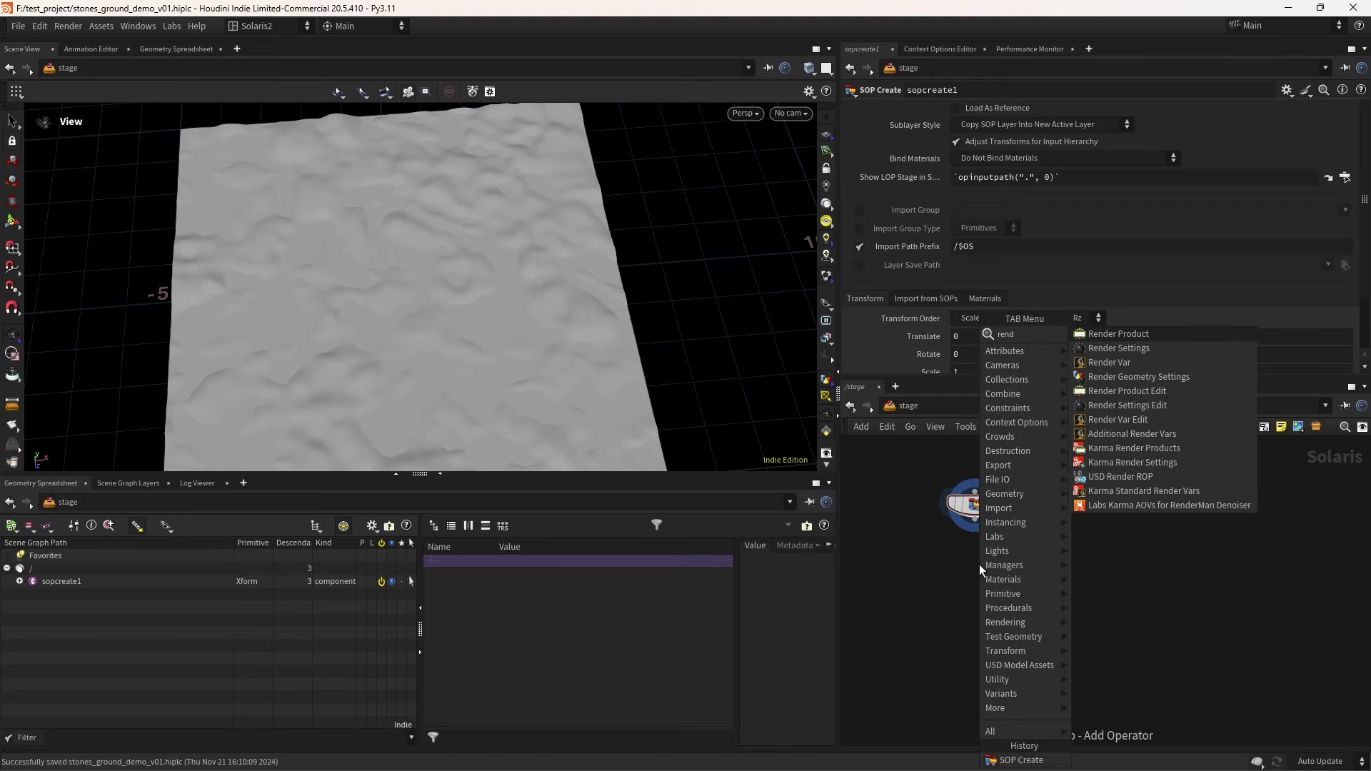
{"action": "key", "text": "Down"}
{"action": "key", "text": "Down"}
{"action": "key", "text": "Down"}
{"action": "key", "text": "Return"}
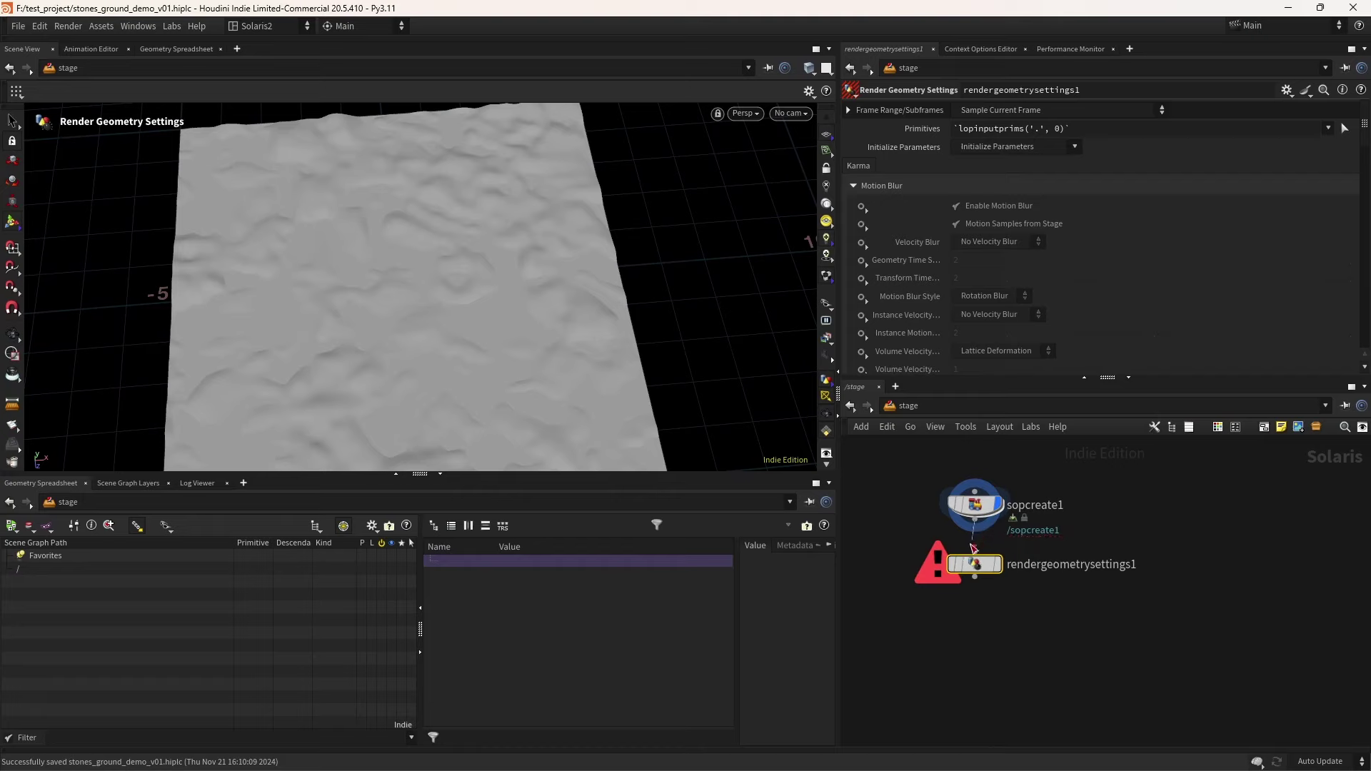
{"action": "left_click_drag", "start_coordinate": [962, 554], "coordinate": [975, 524]}
{"action": "middle_click_drag", "start_coordinate": [970, 646], "coordinate": [943, 548]}
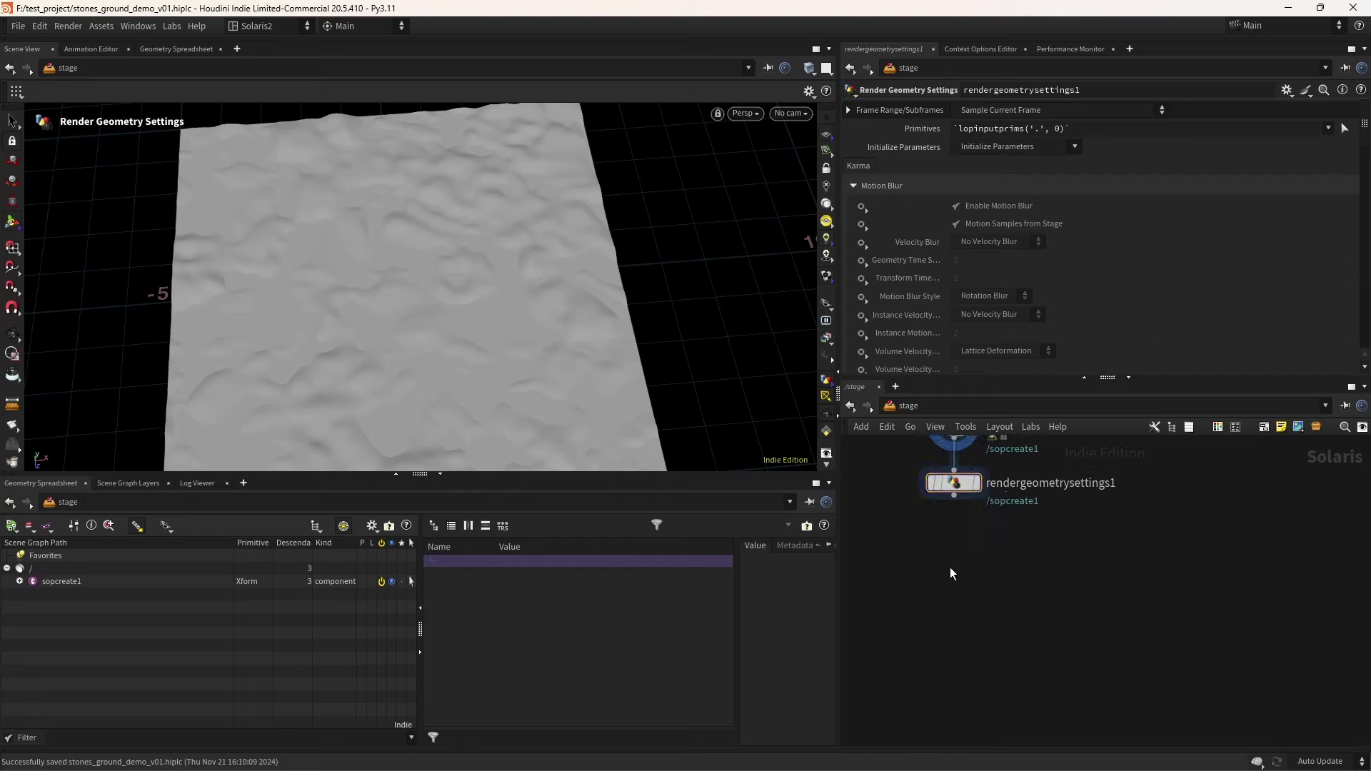
Chain a Material Library and then a Dome Light below the render settings
{"action": "key", "text": "Tab"}
{"action": "type", "text": "mat"}
{"action": "key", "text": "Return"}
{"action": "left_click", "coordinate": [950, 567]}
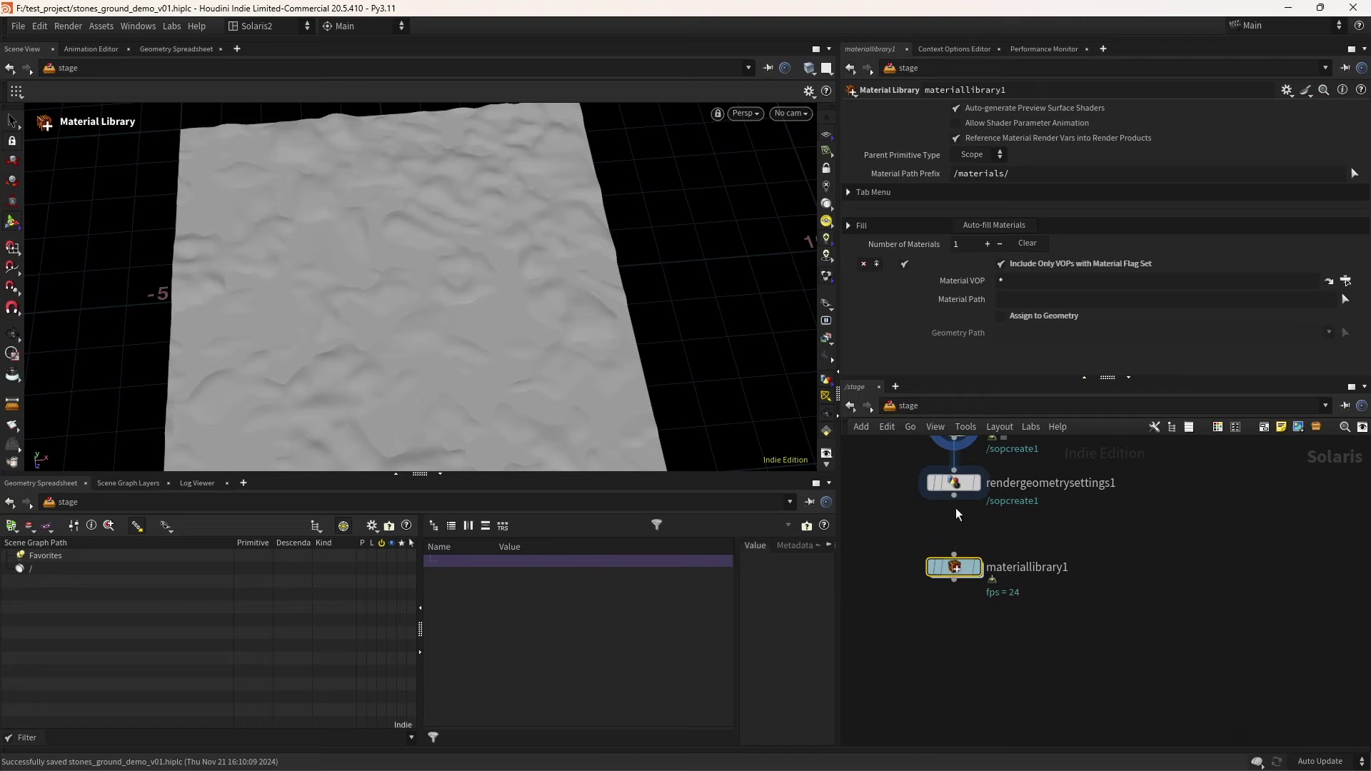
{"action": "key", "text": "Tab"}
{"action": "type", "text": "dome"}
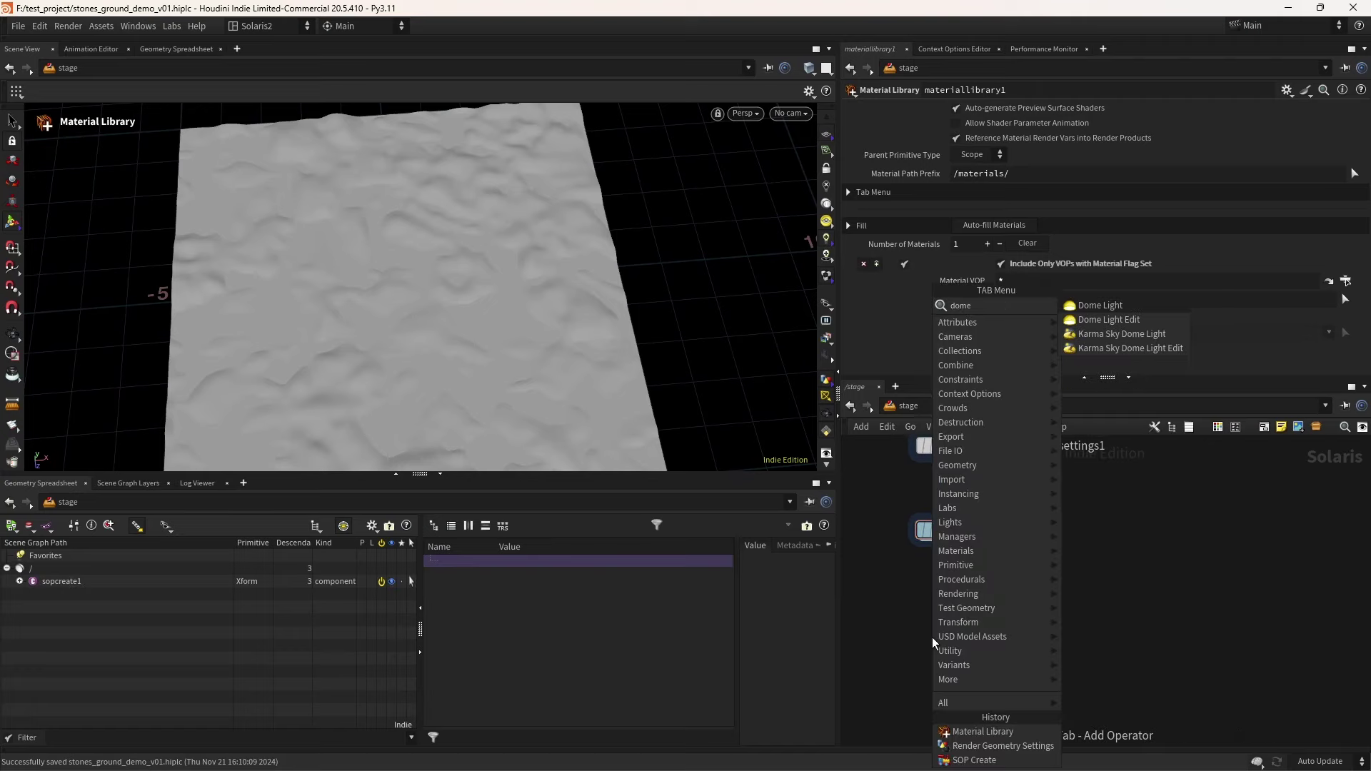
{"action": "key", "text": "Return"}
{"action": "left_click", "coordinate": [949, 613]}
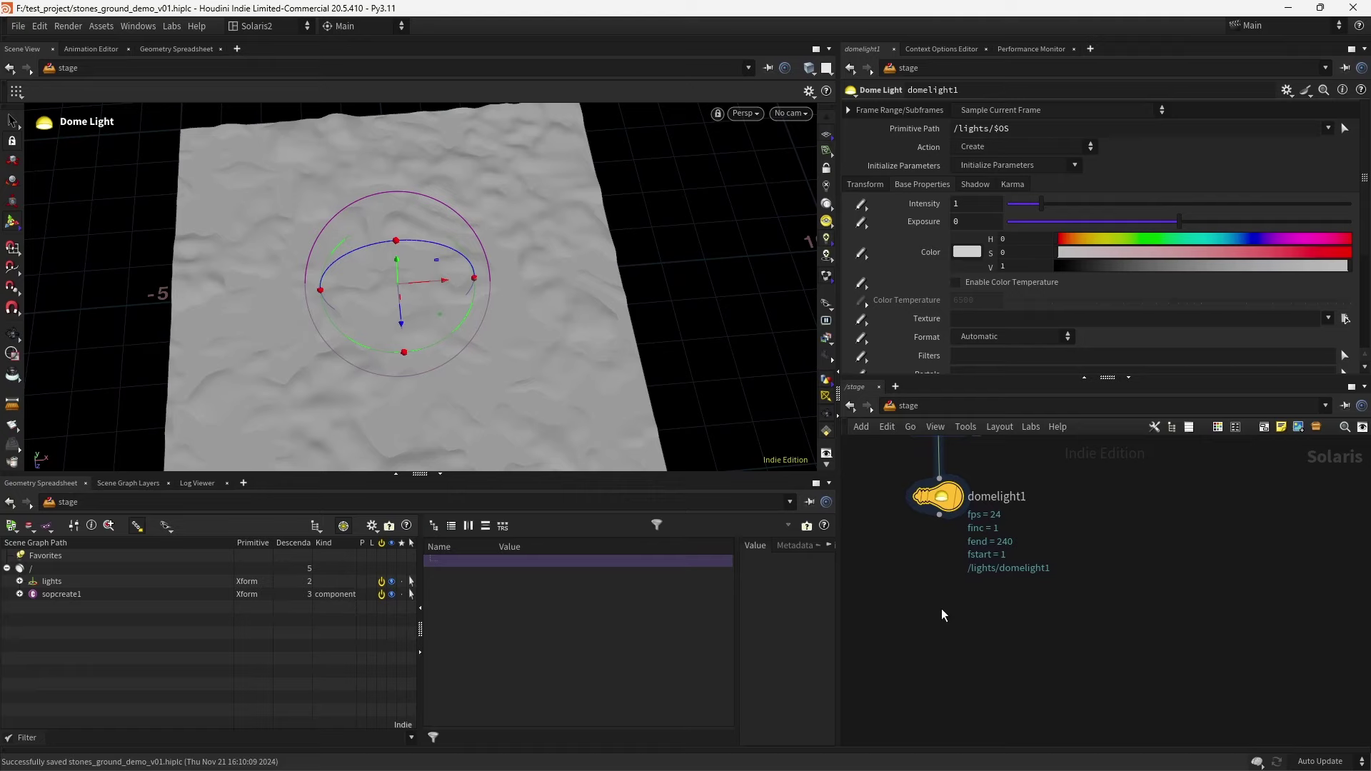
Add the Karma render nodes, wiring the dome light into karmarendersettings
{"action": "key", "text": "Tab"}
{"action": "type", "text": "ka"}
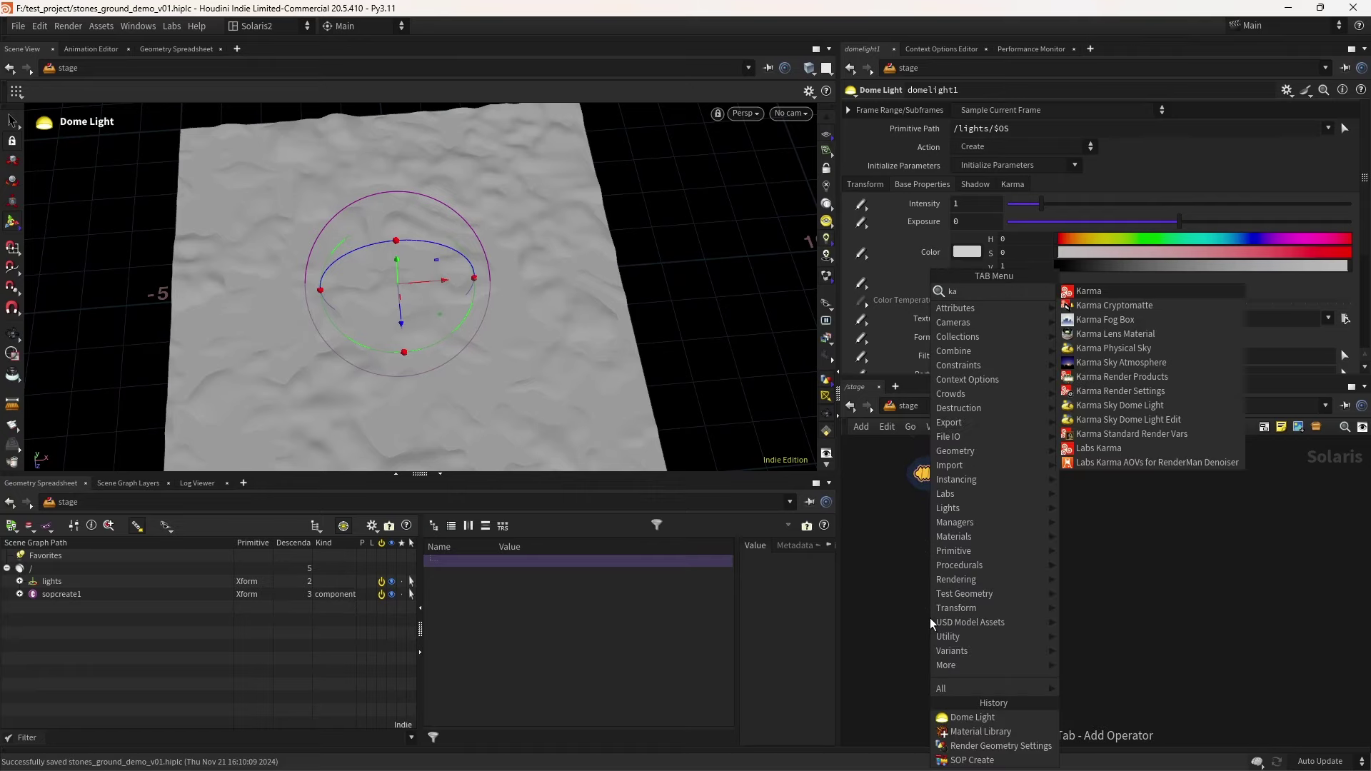
{"action": "key", "text": "Return"}
{"action": "left_click", "coordinate": [930, 618]}
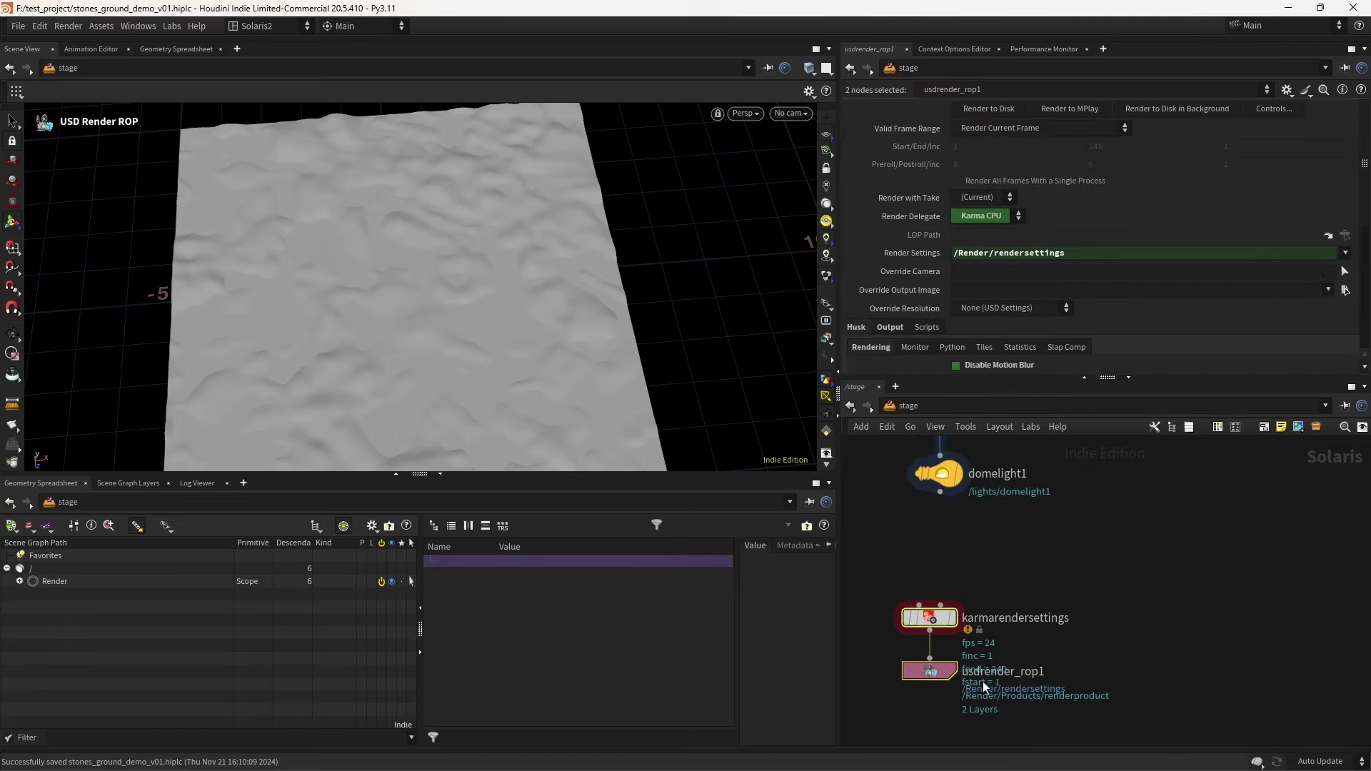
{"action": "left_click_drag", "start_coordinate": [940, 493], "coordinate": [930, 607]}
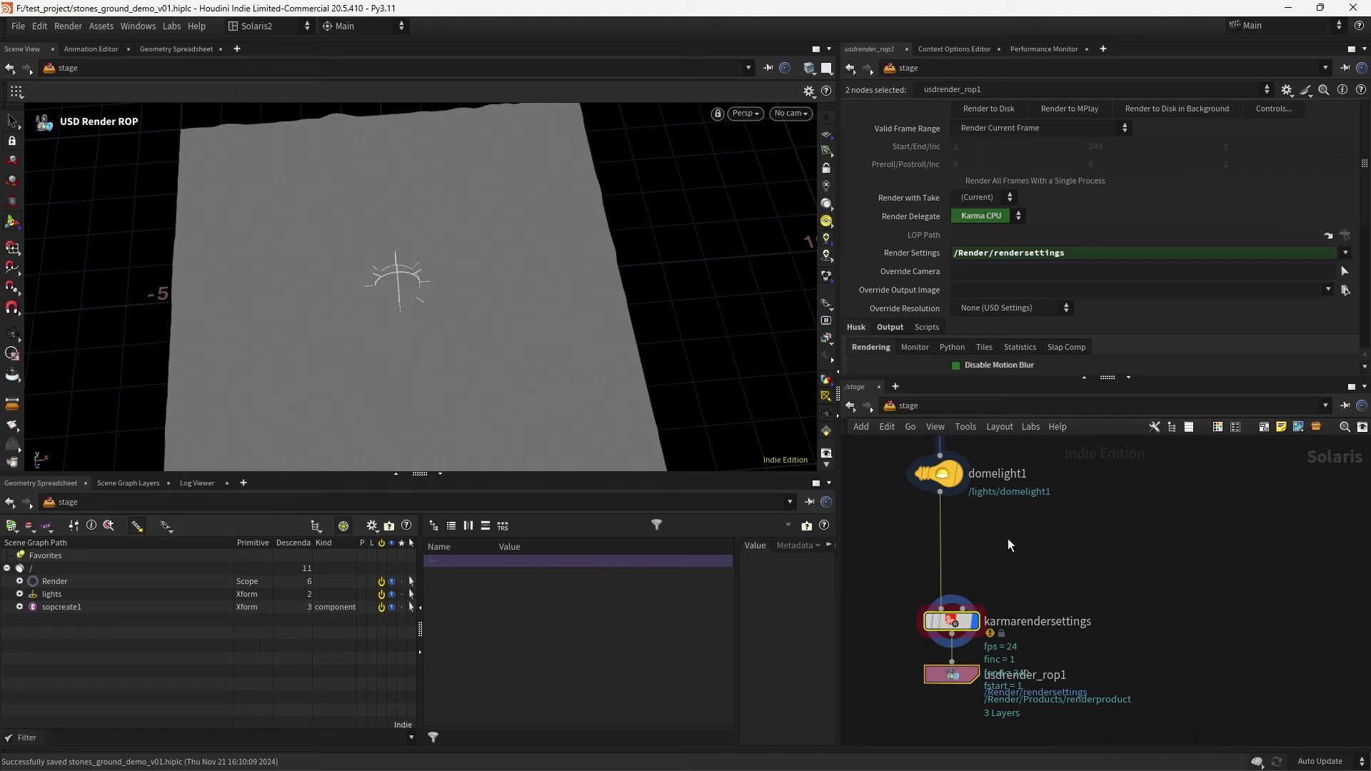
{"action": "scroll", "coordinate": [1048, 532], "scroll_direction": "up", "scroll_amount": 3}
{"action": "middle_click_drag", "start_coordinate": [1010, 564], "coordinate": [1063, 570]}
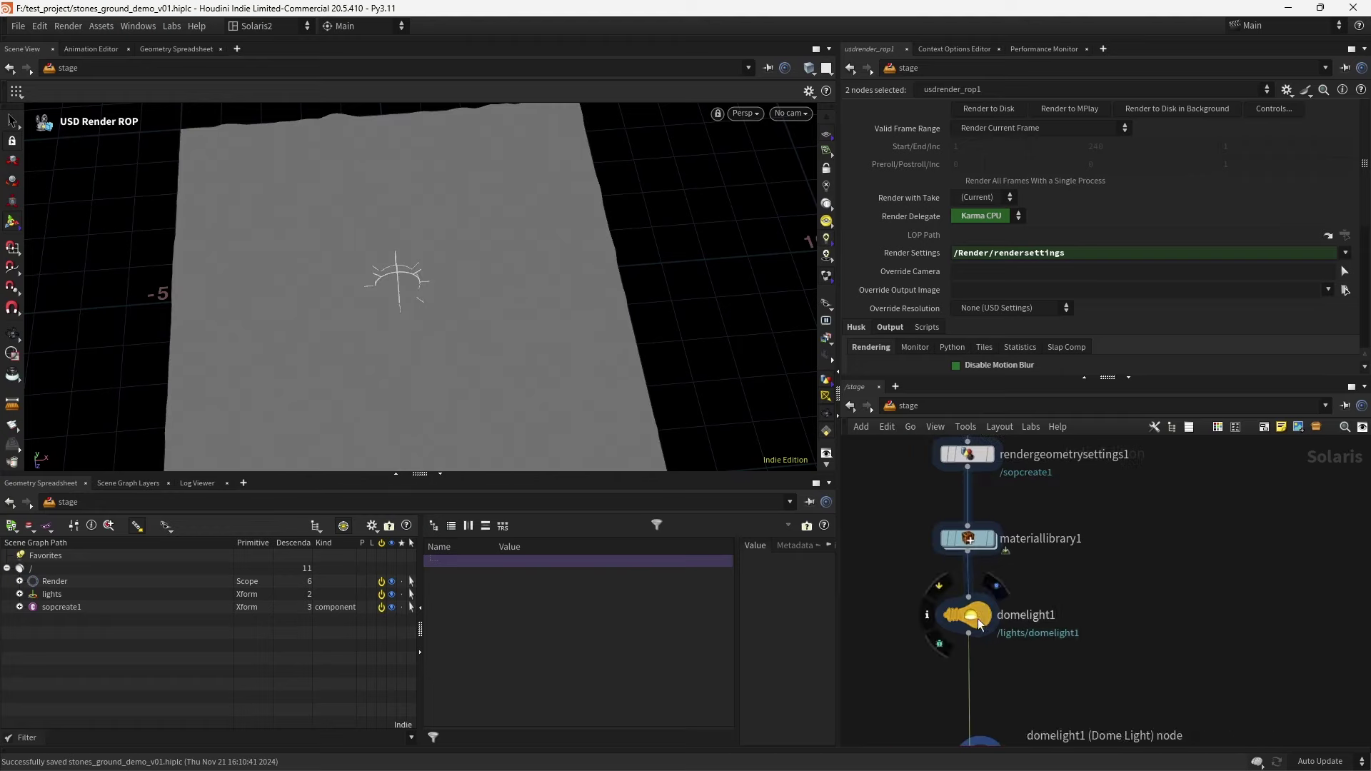
Give domelight1 the qwantani_dusk_2_4k.exr HDRI texture in Lat-Long format
{"action": "left_click", "coordinate": [969, 614]}
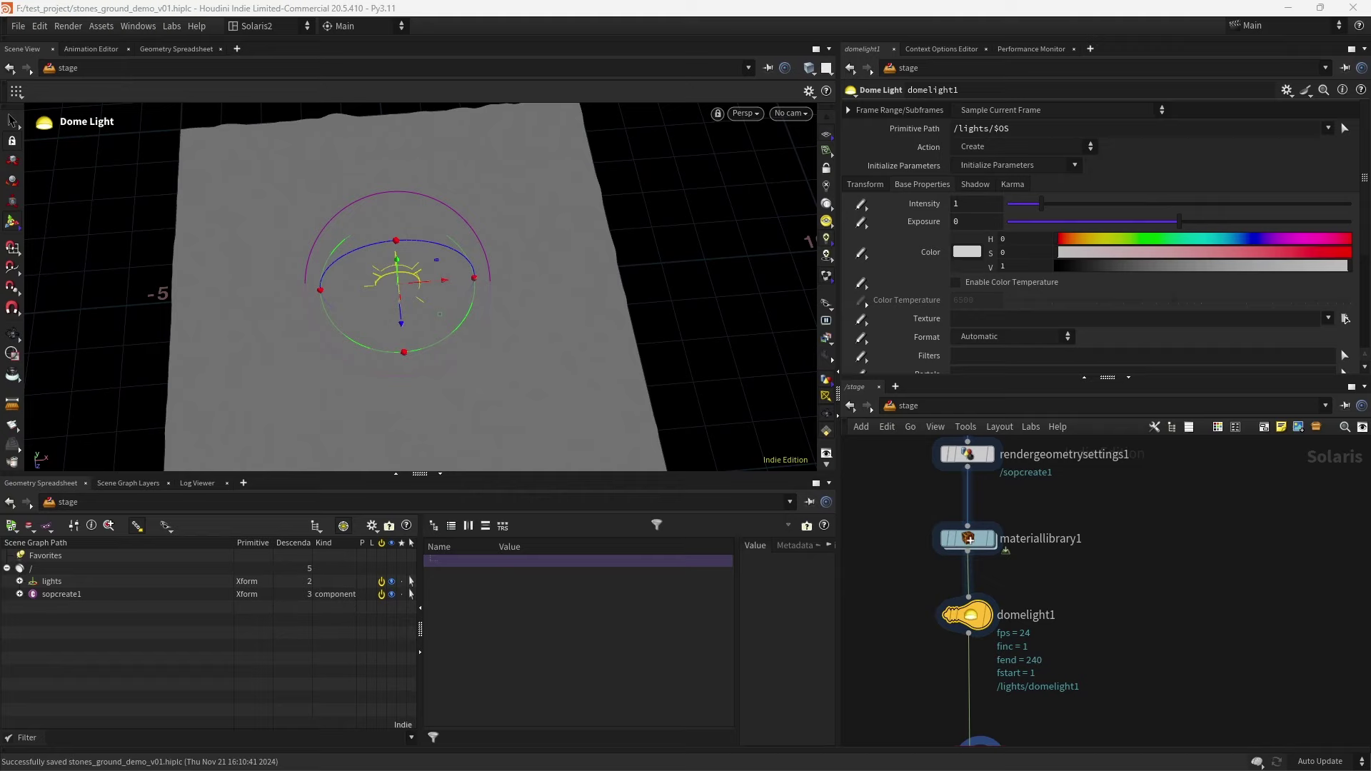
{"action": "left_click", "coordinate": [1037, 334]}
{"action": "left_click", "coordinate": [1022, 361]}
{"action": "left_click", "coordinate": [1033, 323]}
{"action": "type", "text": "F:/HDRIS/qwantani_dusk_2_4k.exr"}
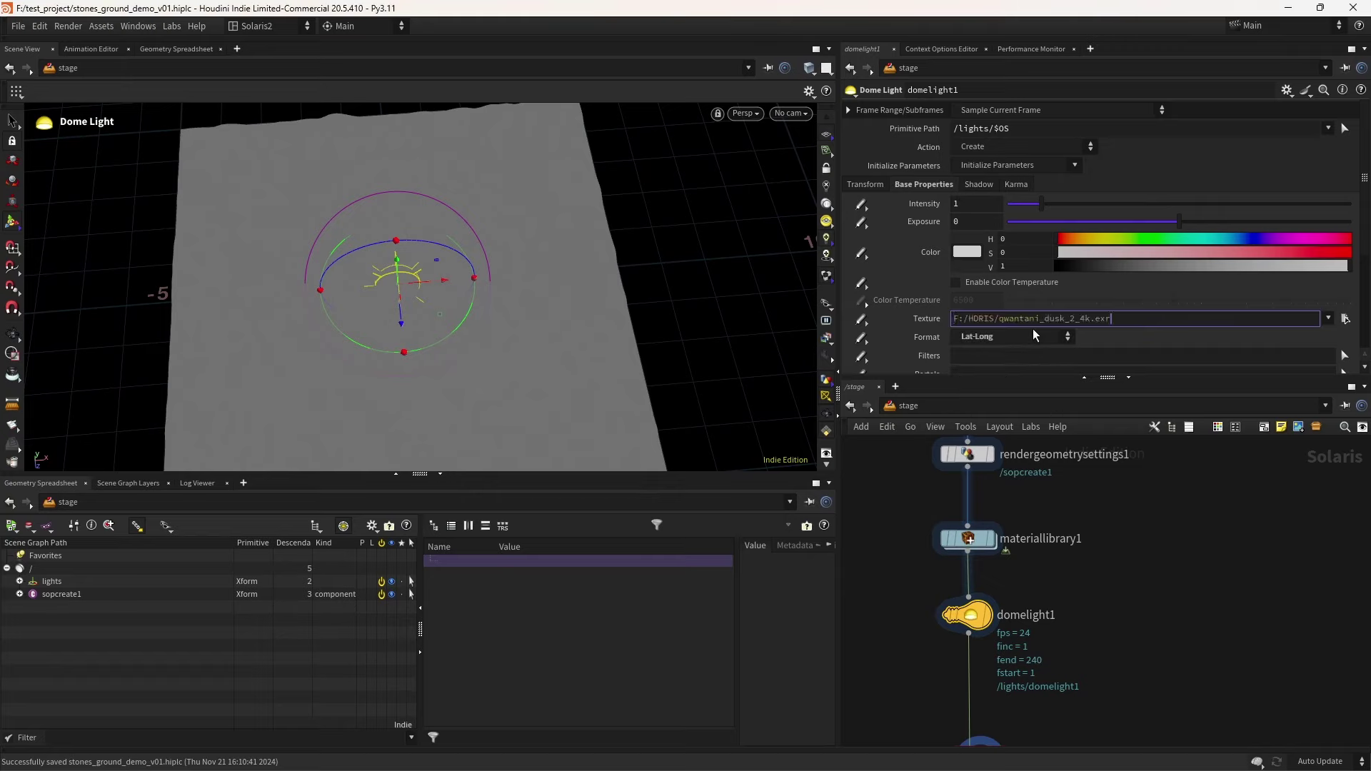
{"action": "key", "text": "Return"}
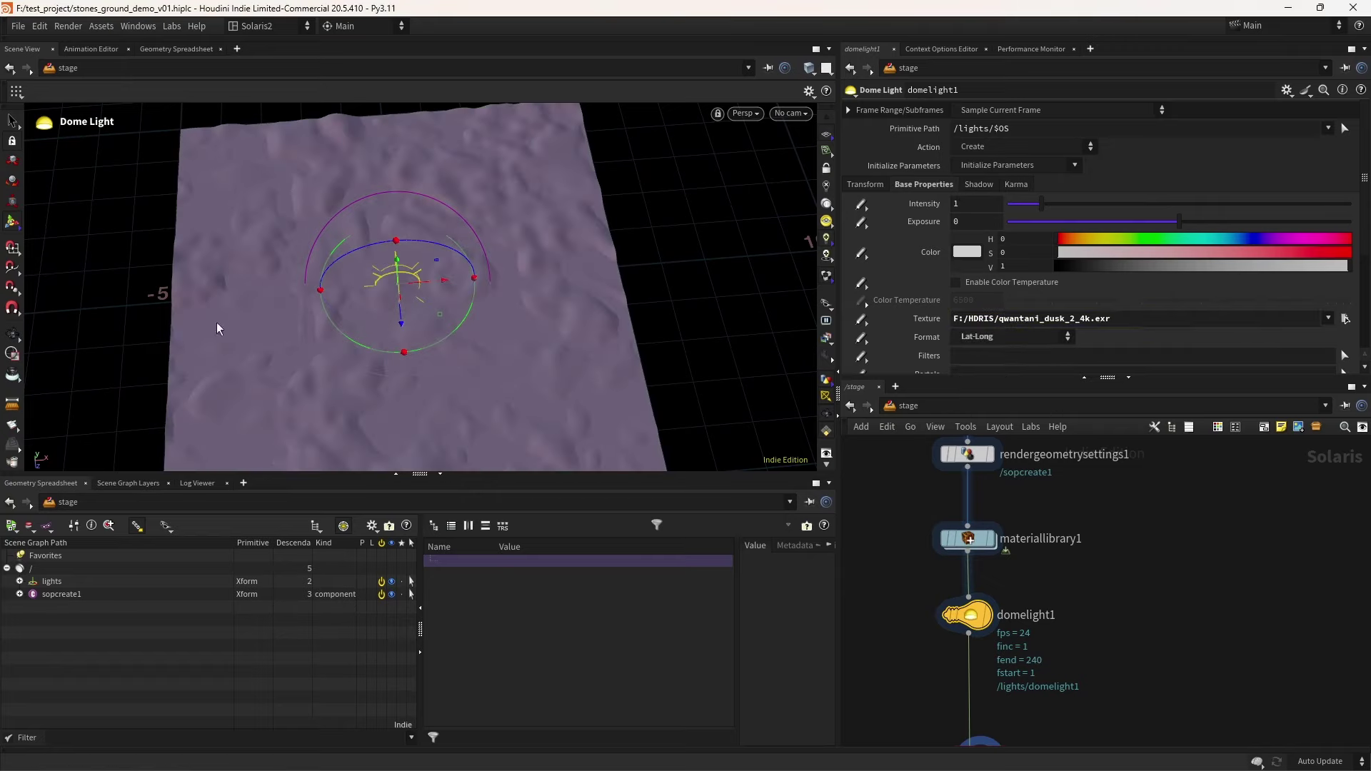
{"action": "left_click", "coordinate": [12, 333]}
{"action": "scroll", "coordinate": [564, 329], "scroll_direction": "down", "scroll_amount": 3}
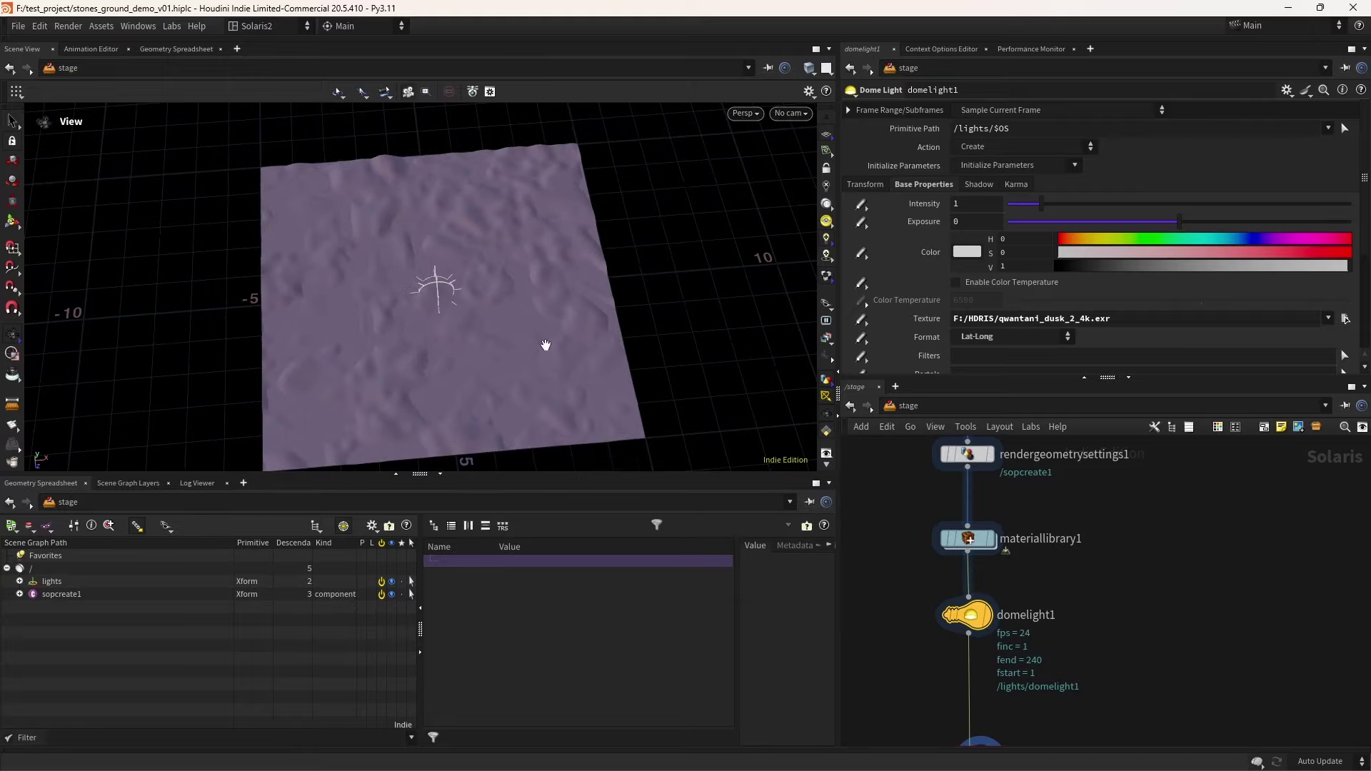
{"action": "left_click_drag", "start_coordinate": [545, 345], "coordinate": [628, 340]}
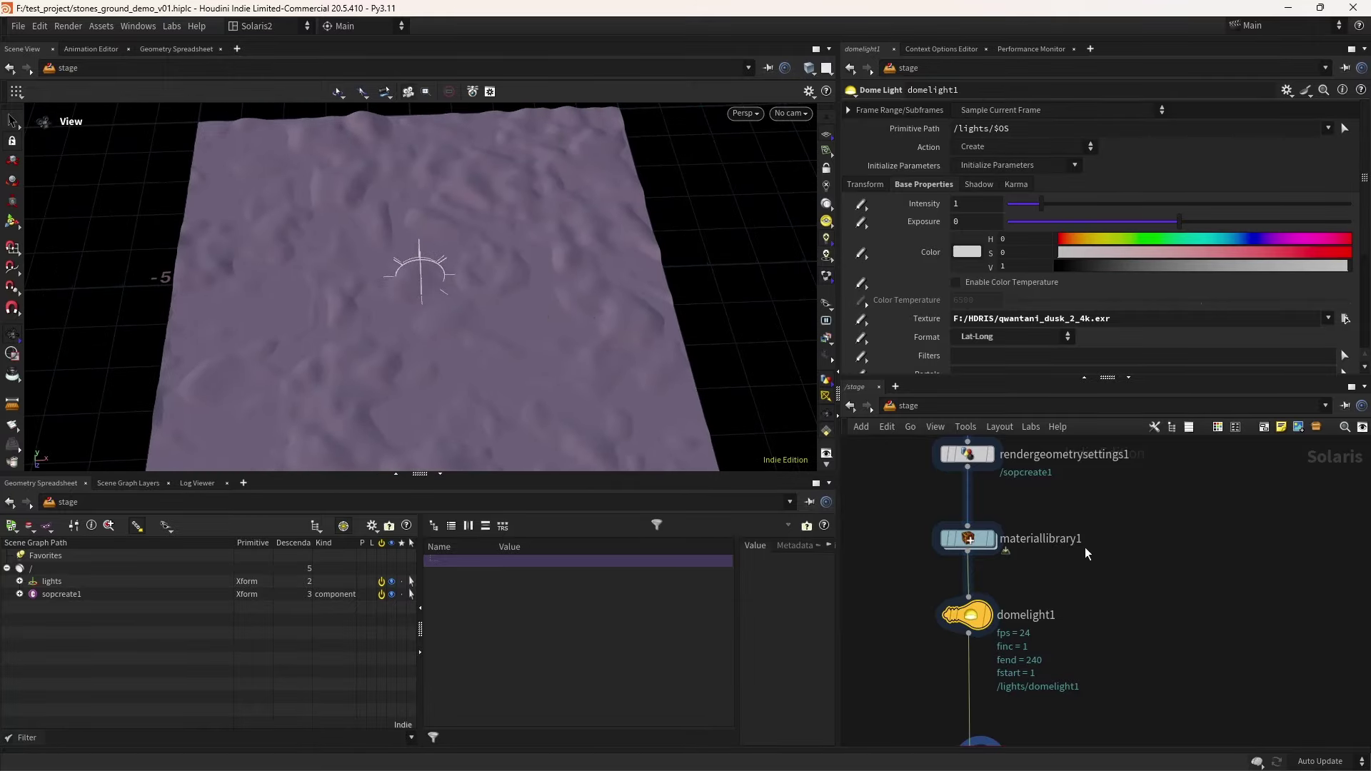
Inside materiallibrary1, add a Karma Material Builder named ground_MAT and dive into it
{"action": "double_click", "coordinate": [976, 602]}
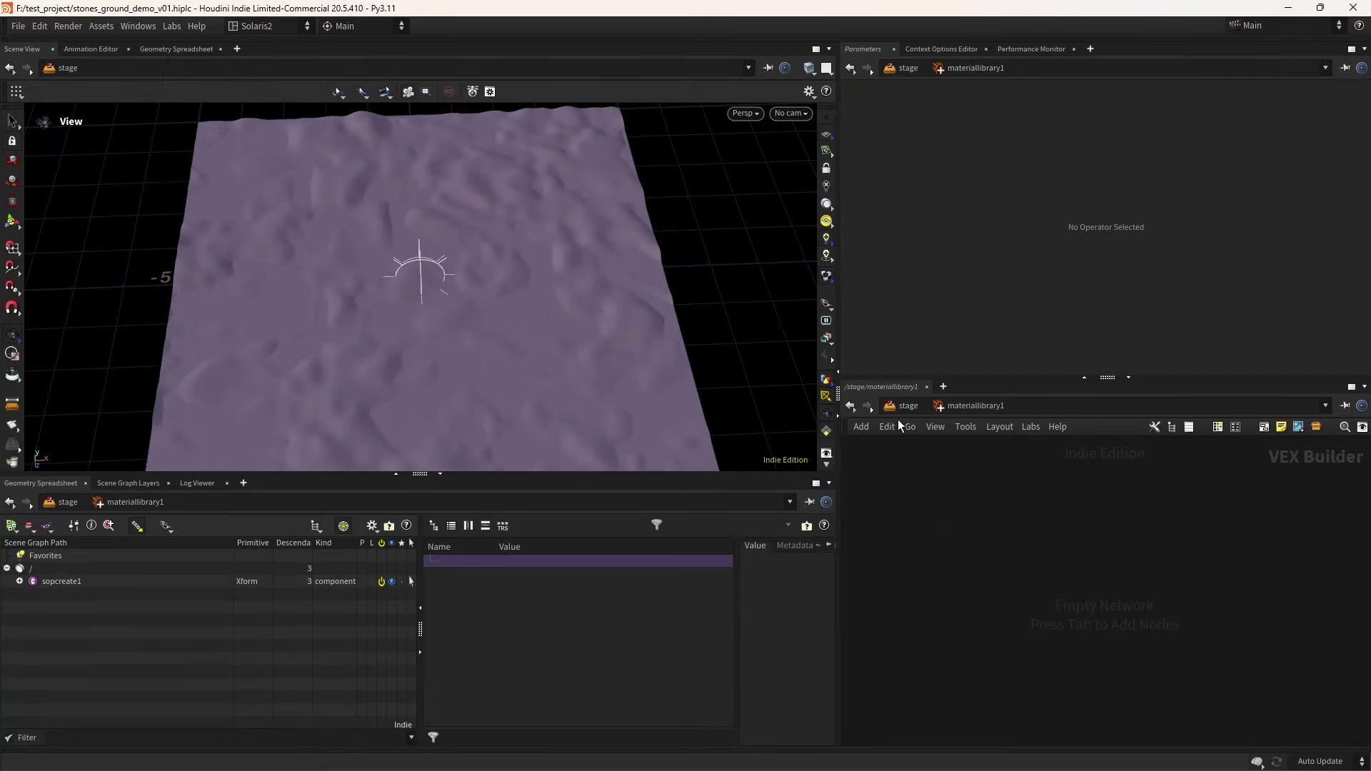
{"action": "key", "text": "Tab"}
{"action": "type", "text": "karma"}
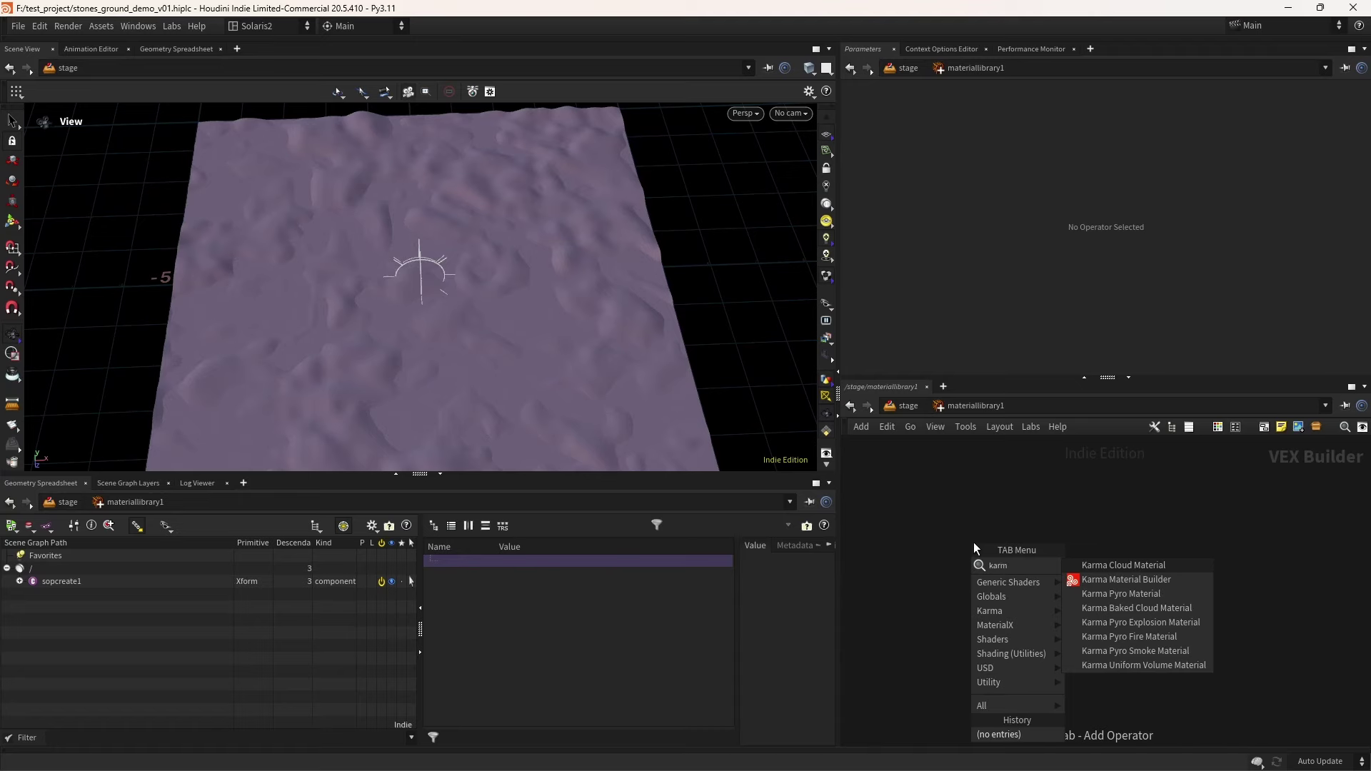
{"action": "key", "text": "Return"}
{"action": "left_click", "coordinate": [974, 542]}
{"action": "double_click", "coordinate": [979, 525]}
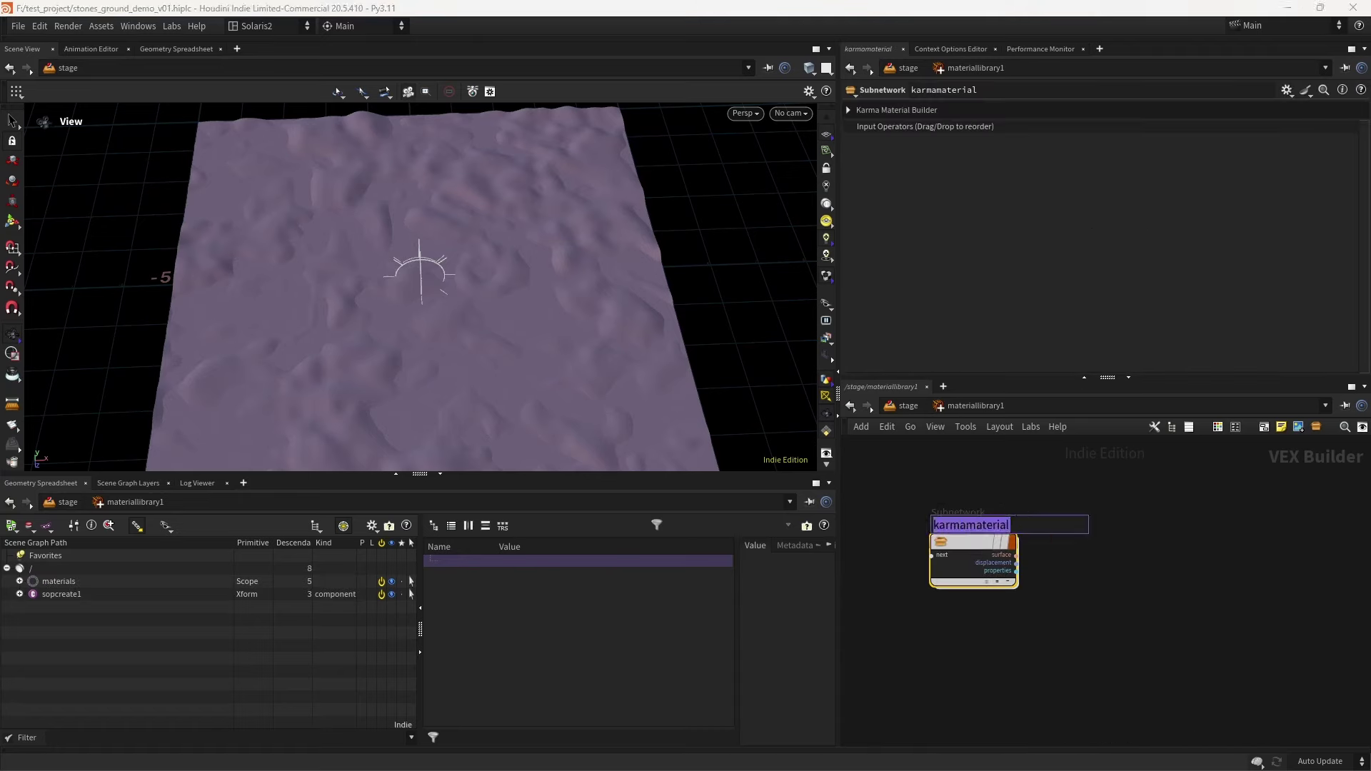
{"action": "mouse_move", "coordinate": [1004, 547]}
{"action": "type", "text": "ground_"}
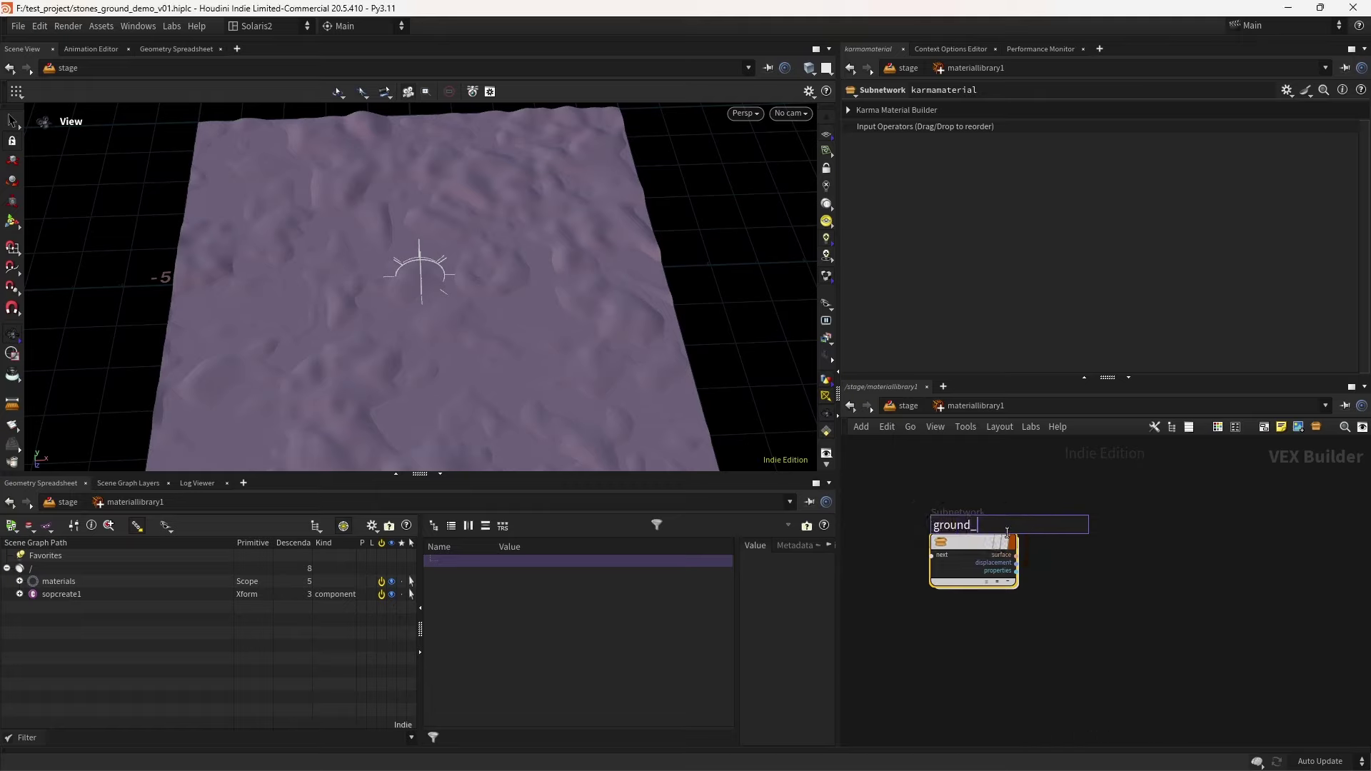
{"action": "type", "text": "MAT"}
{"action": "key", "text": "Return"}
{"action": "key", "text": "Return"}
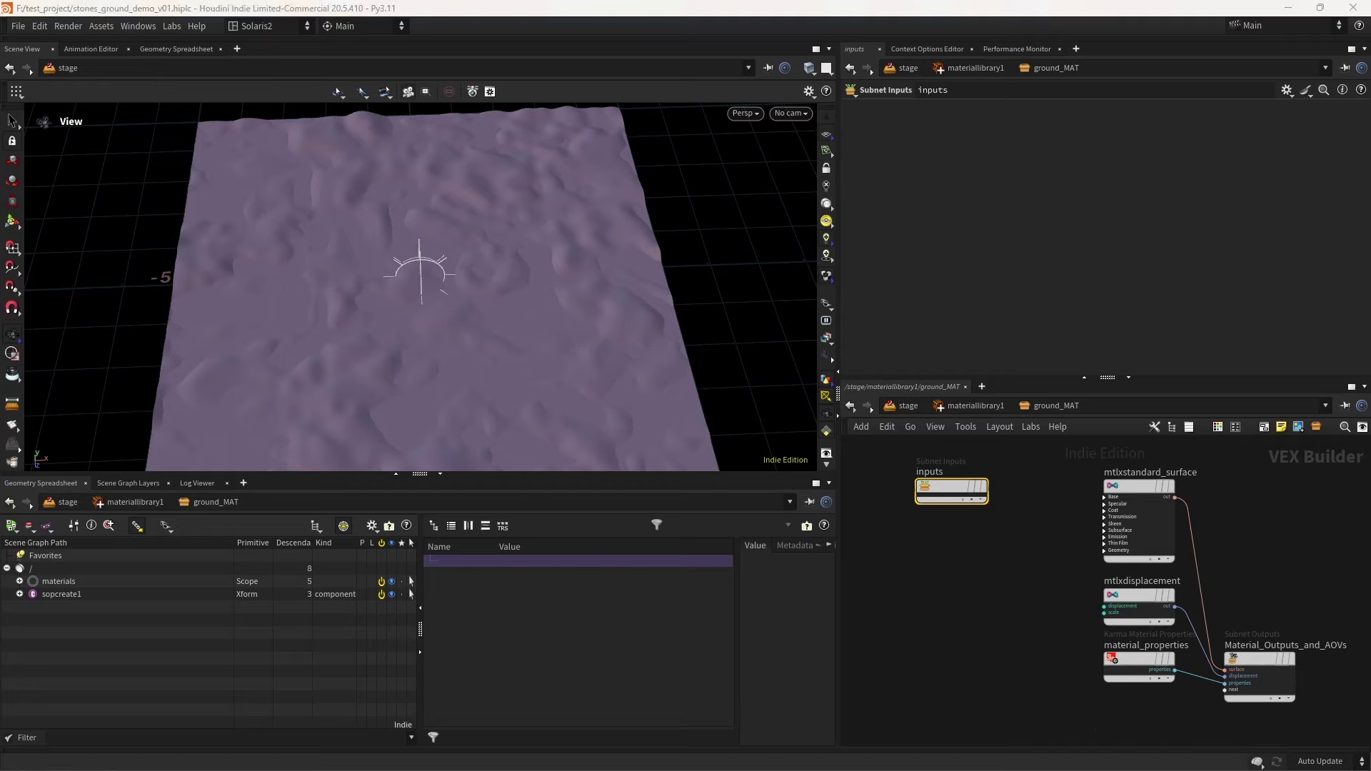
{"action": "key", "text": "Tab"}
Add mtlximage1 using the copnet1 ALBEDO texture and wire it into Base Color
{"action": "type", "text": "imag"}
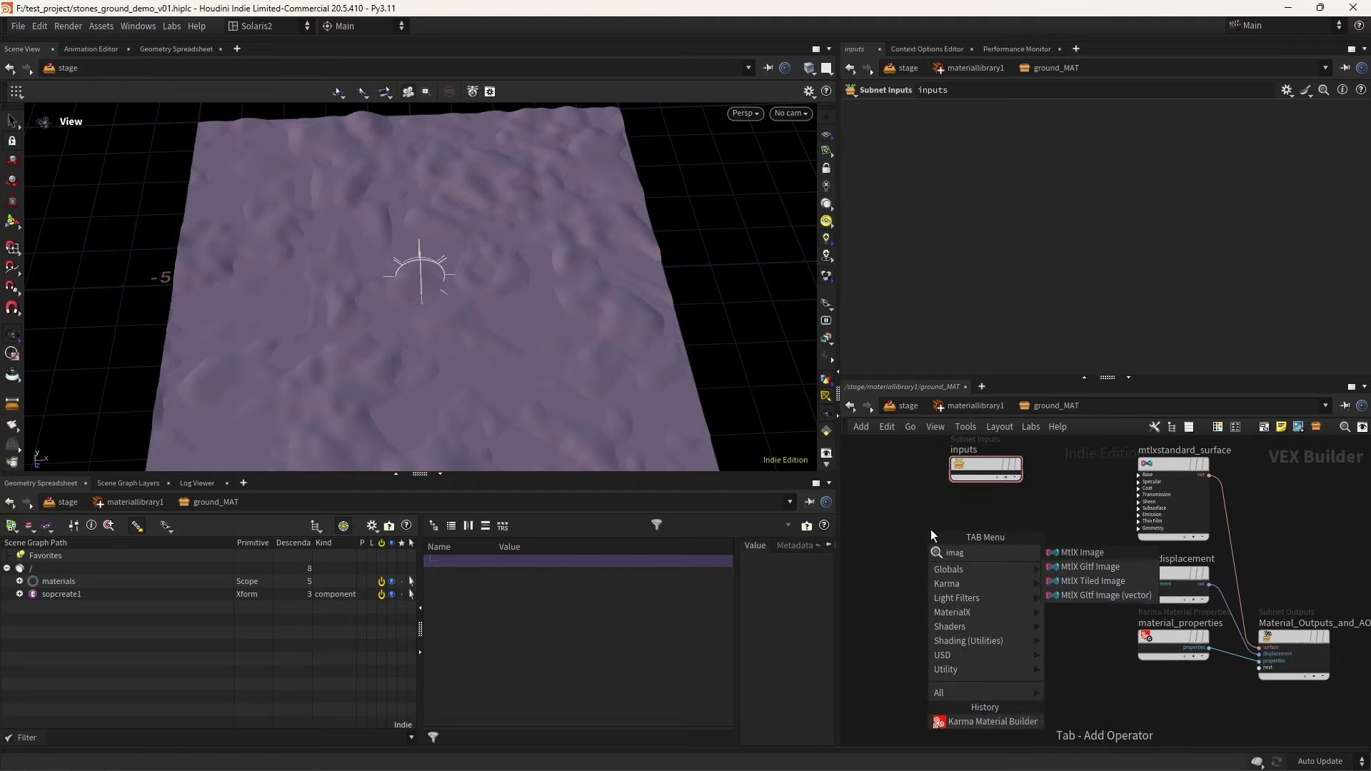
{"action": "key", "text": "Return"}
{"action": "left_click", "coordinate": [931, 529]}
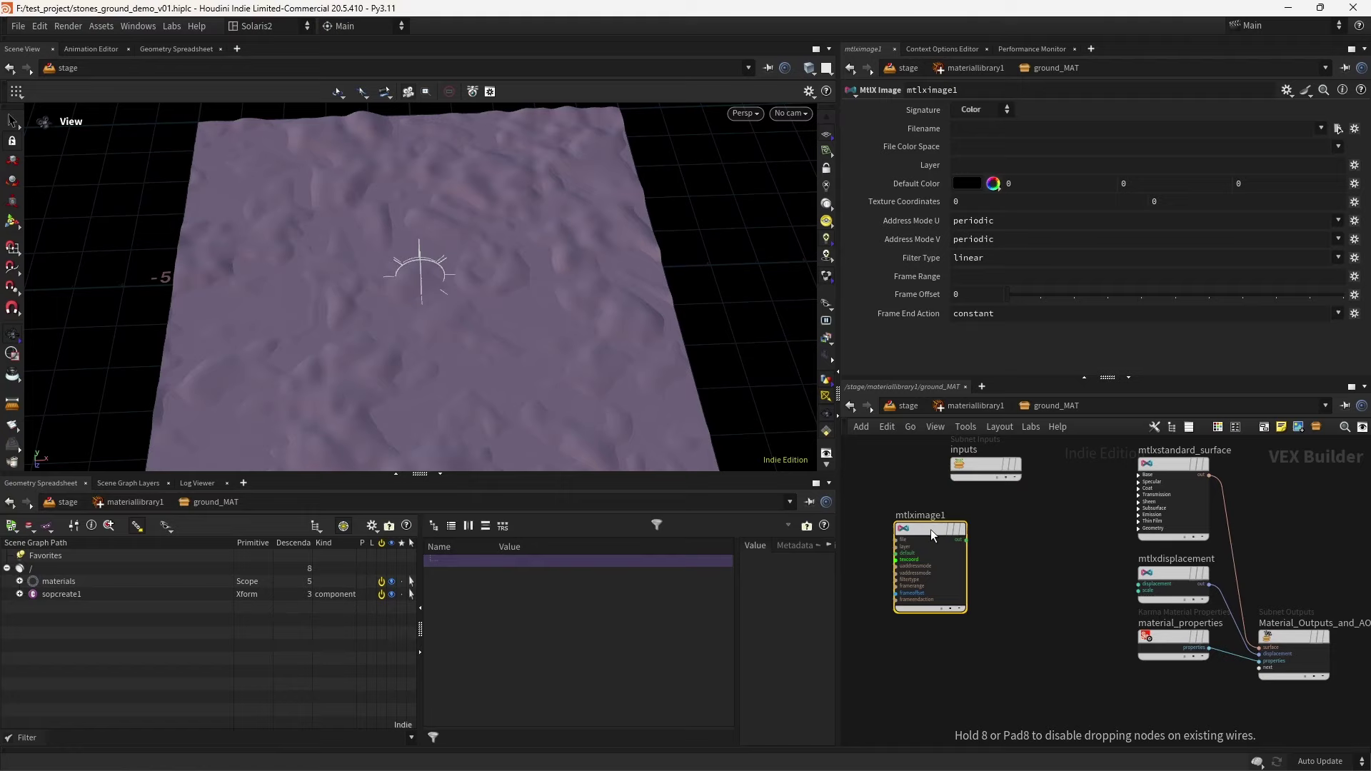
{"action": "left_click", "coordinate": [971, 129]}
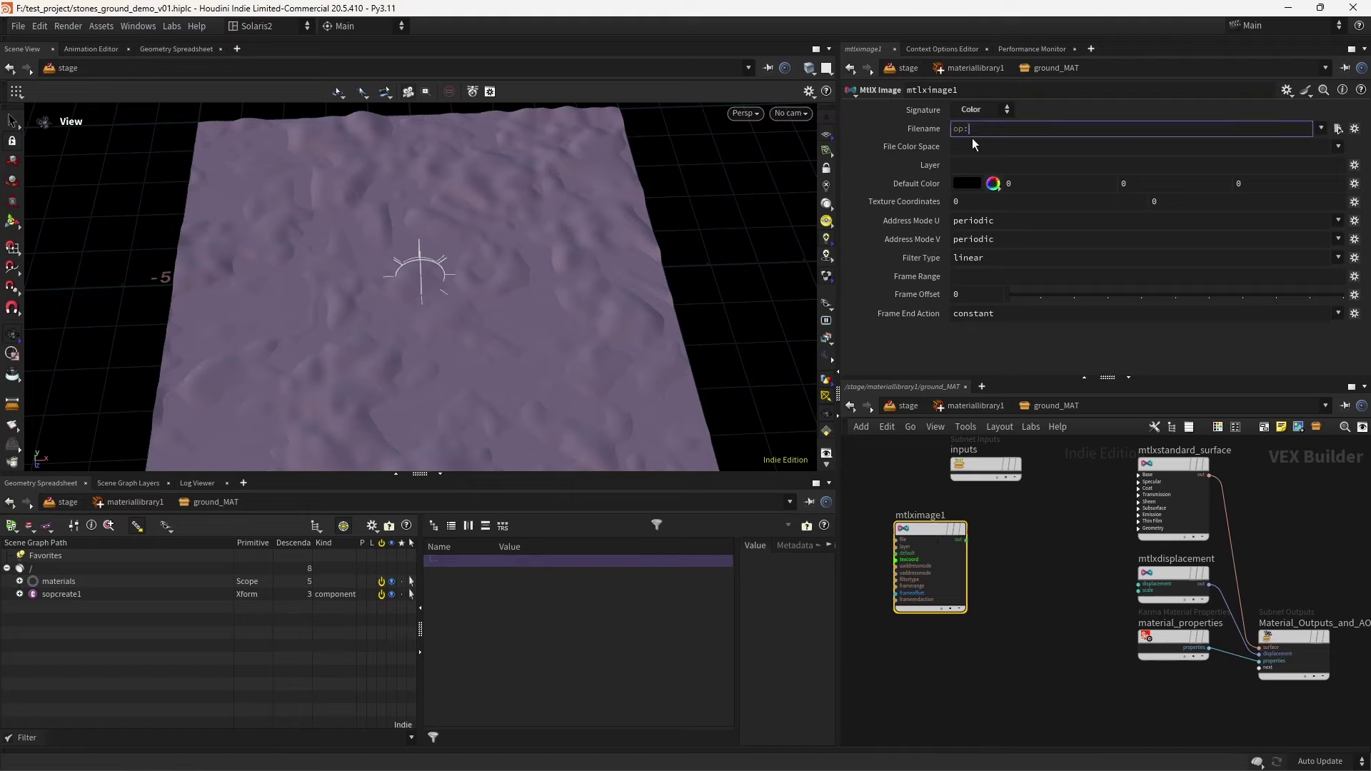
{"action": "key", "text": "BackSpace"}
{"action": "key", "text": "BackSpace"}
{"action": "key", "text": "BackSpace"}
{"action": "type", "text": "op:/"}
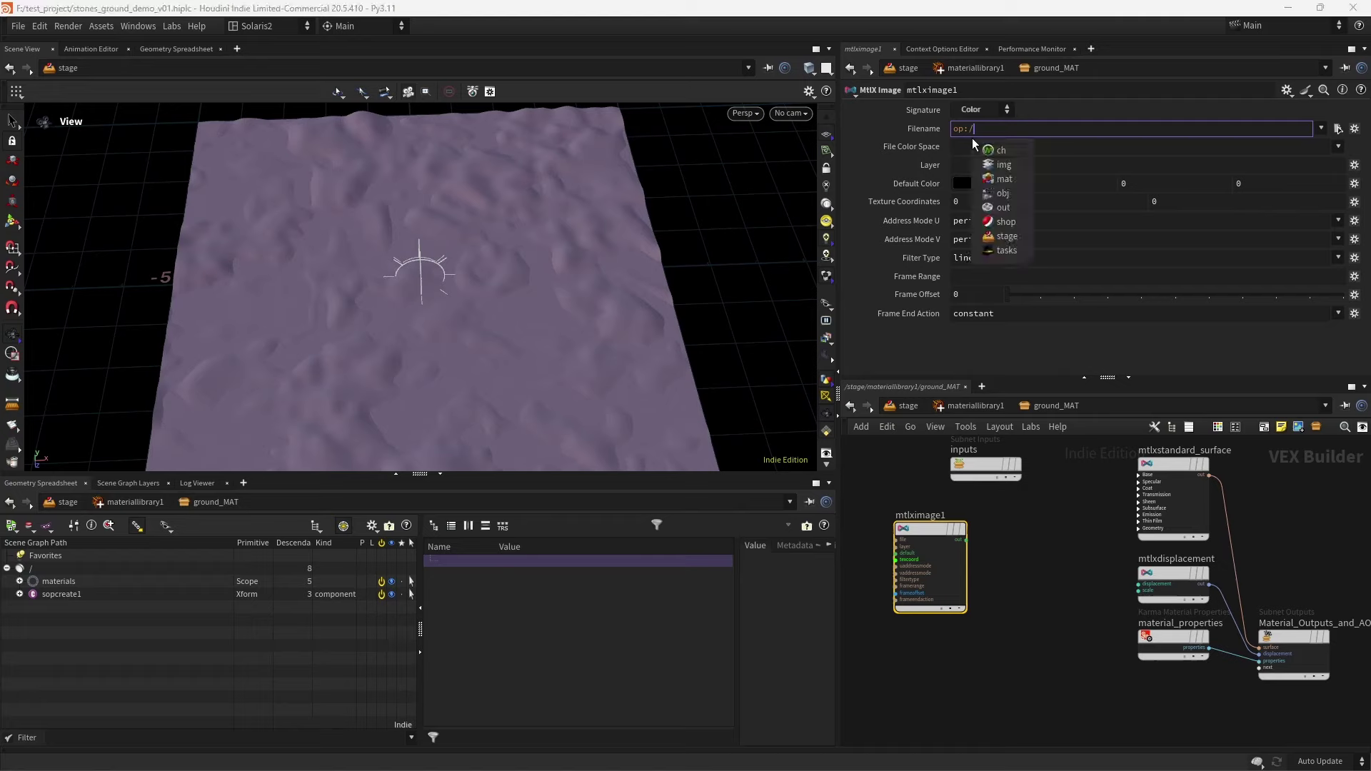
{"action": "type", "text": "obj/"}
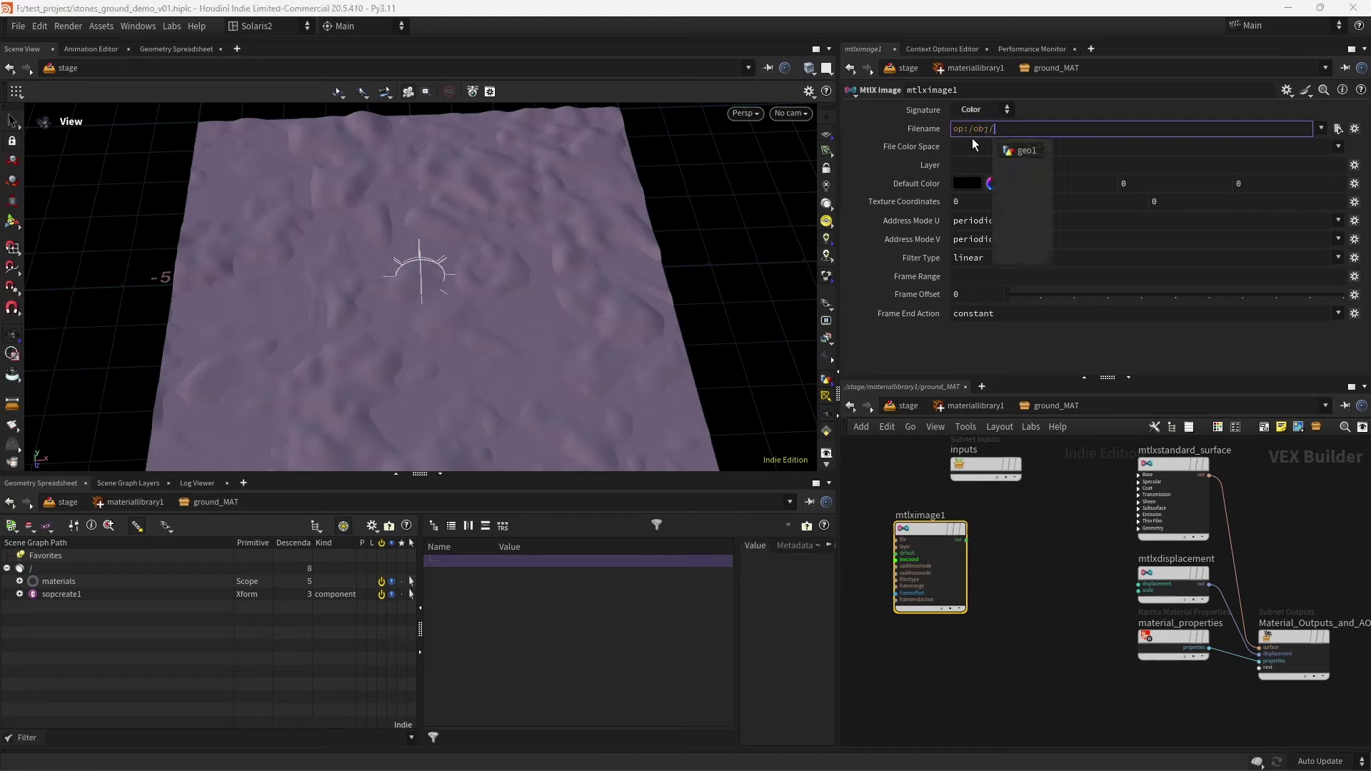
{"action": "type", "text": "geo1/copnet1/"}
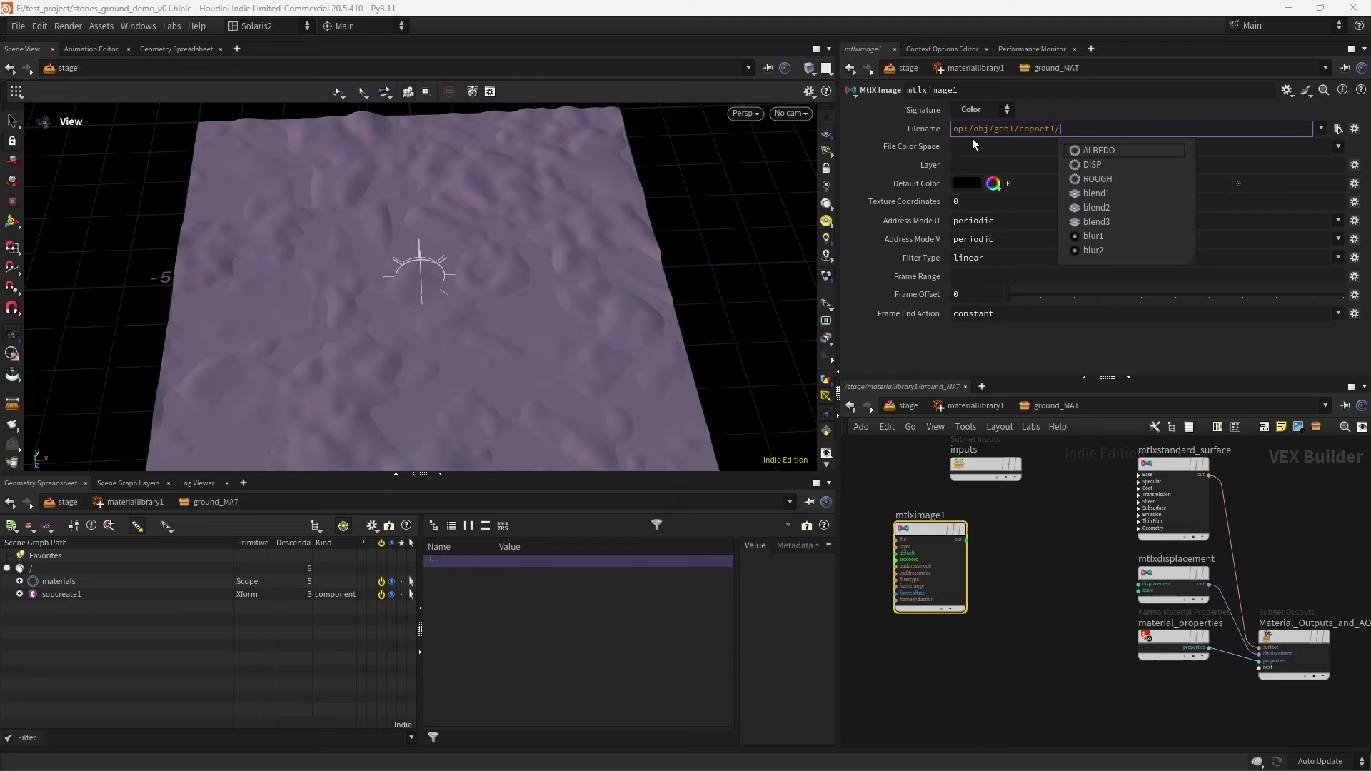
{"action": "key", "text": "Down"}
{"action": "key", "text": "Return"}
{"action": "key", "text": "Return"}
{"action": "scroll", "coordinate": [1019, 607], "scroll_direction": "up", "scroll_amount": 2}
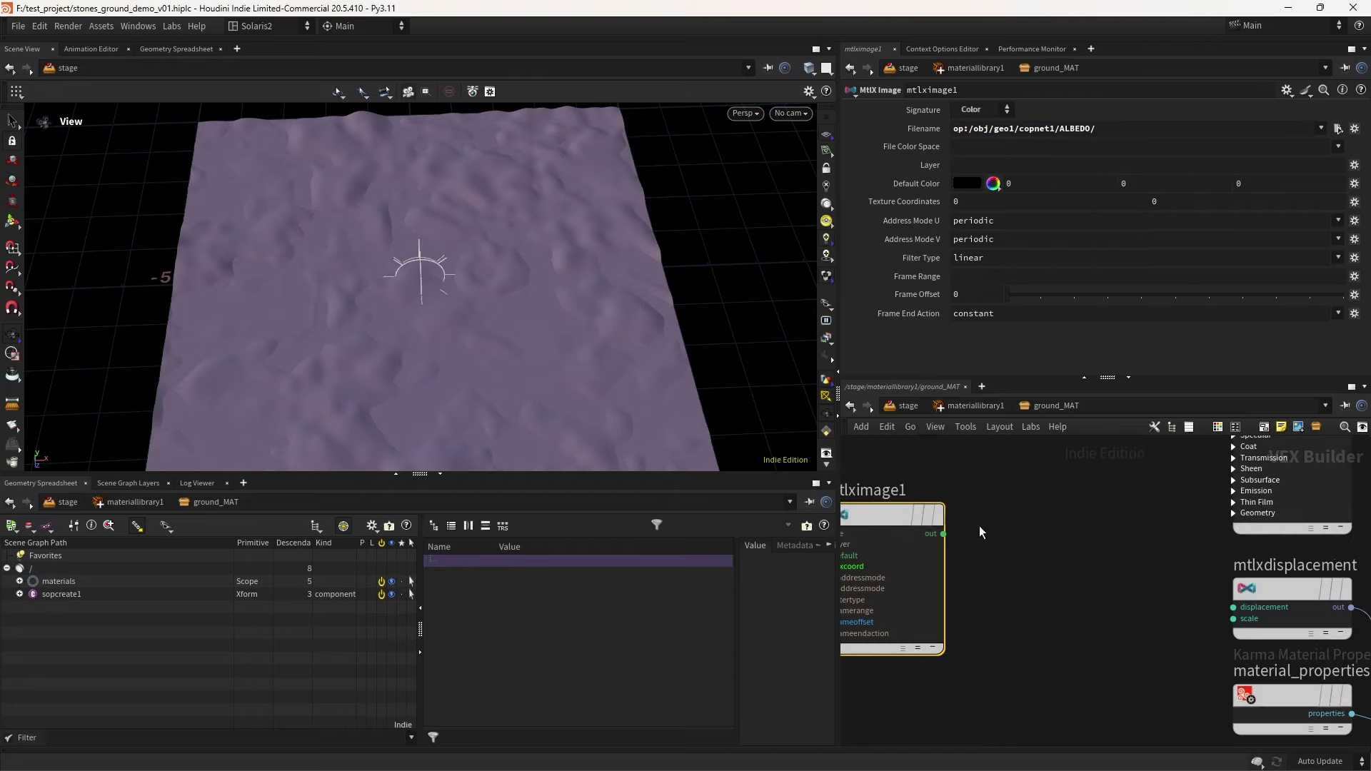
{"action": "left_click", "coordinate": [934, 515]}
{"action": "scroll", "coordinate": [1014, 557], "scroll_direction": "up", "scroll_amount": 2}
{"action": "left_click", "coordinate": [1101, 588]}
{"action": "left_click", "coordinate": [1100, 588]}
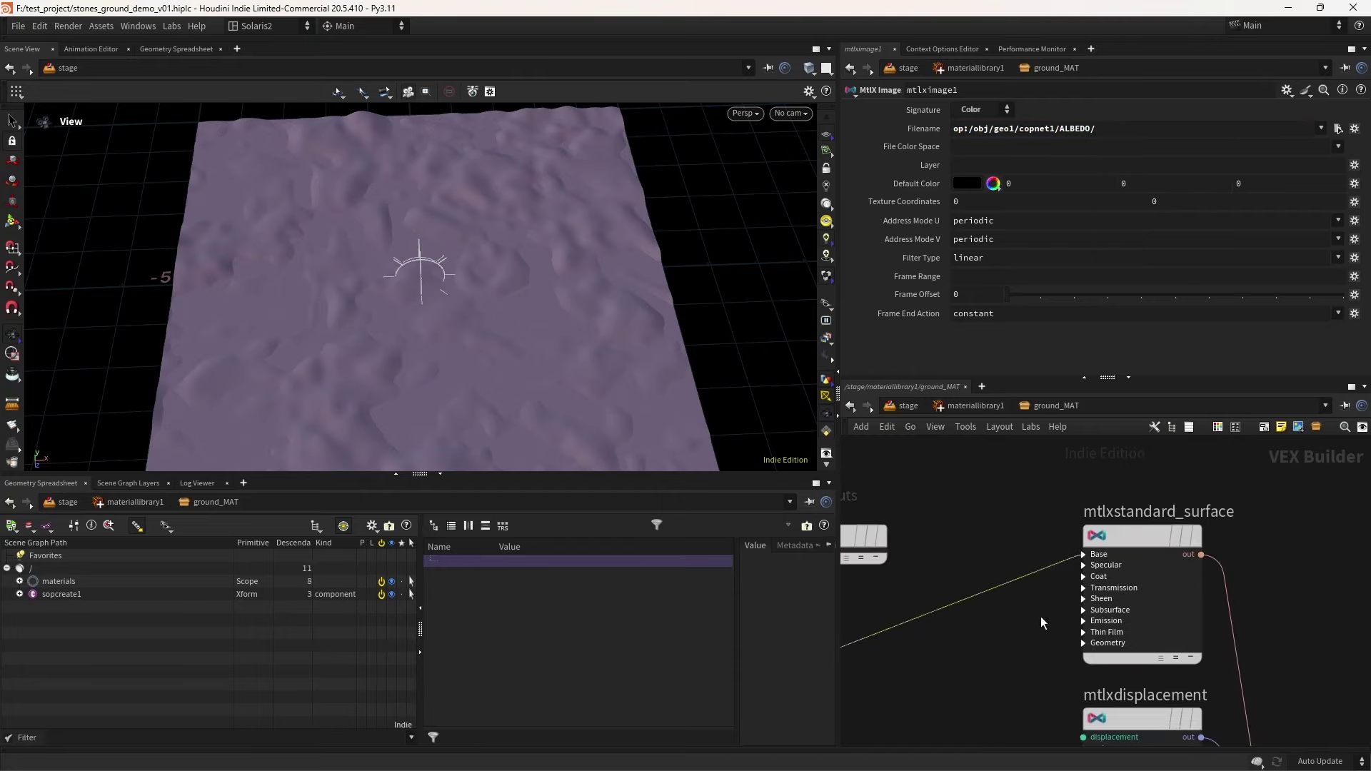
Duplicate it as mtlximage2 with the ROUGH texture, Float signature, feeding specular_roughness
{"action": "middle_click_drag", "start_coordinate": [1071, 642], "coordinate": [1300, 455]}
{"action": "left_click_drag", "start_coordinate": [964, 461], "coordinate": [941, 633], "text": "alt"}
{"action": "middle_click_drag", "start_coordinate": [1068, 632], "coordinate": [1062, 545]}
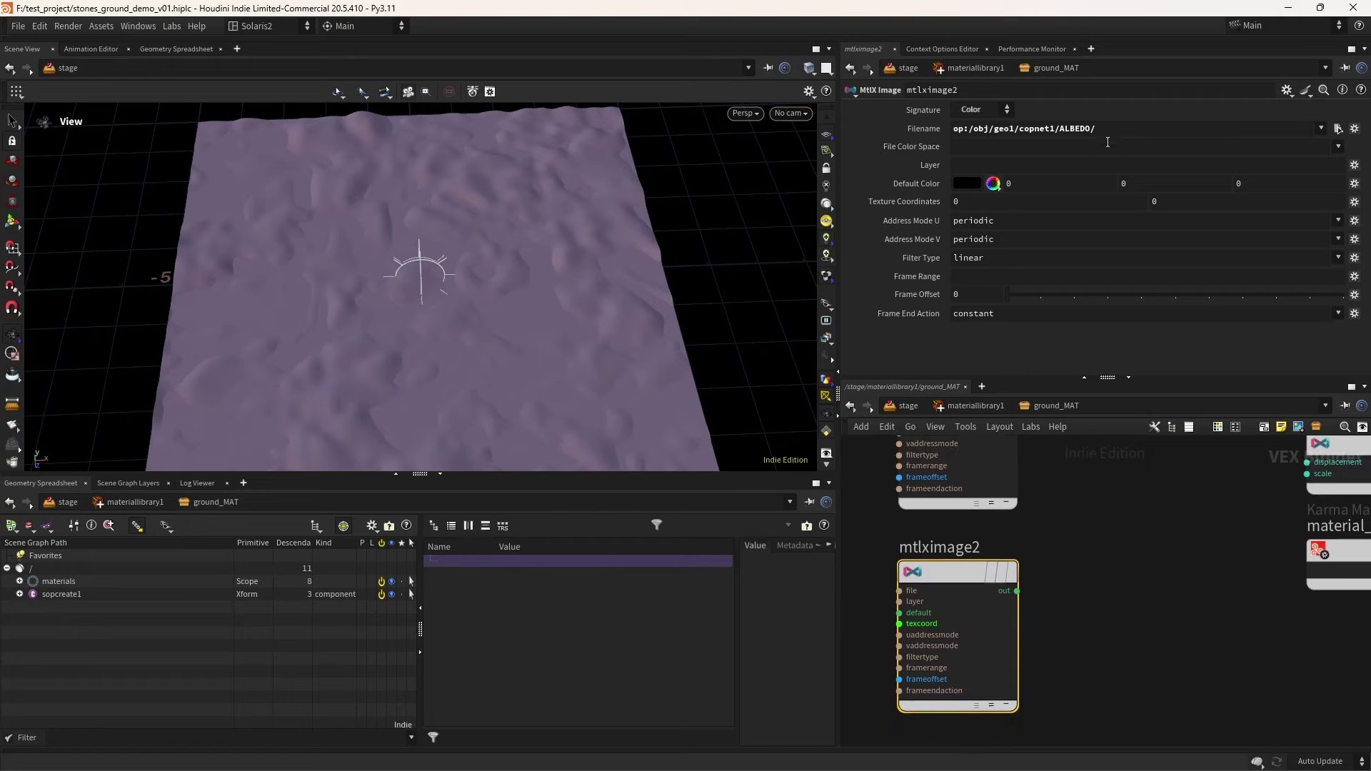
{"action": "left_click_drag", "start_coordinate": [1096, 128], "coordinate": [1059, 129]}
{"action": "key", "text": "BackSpace"}
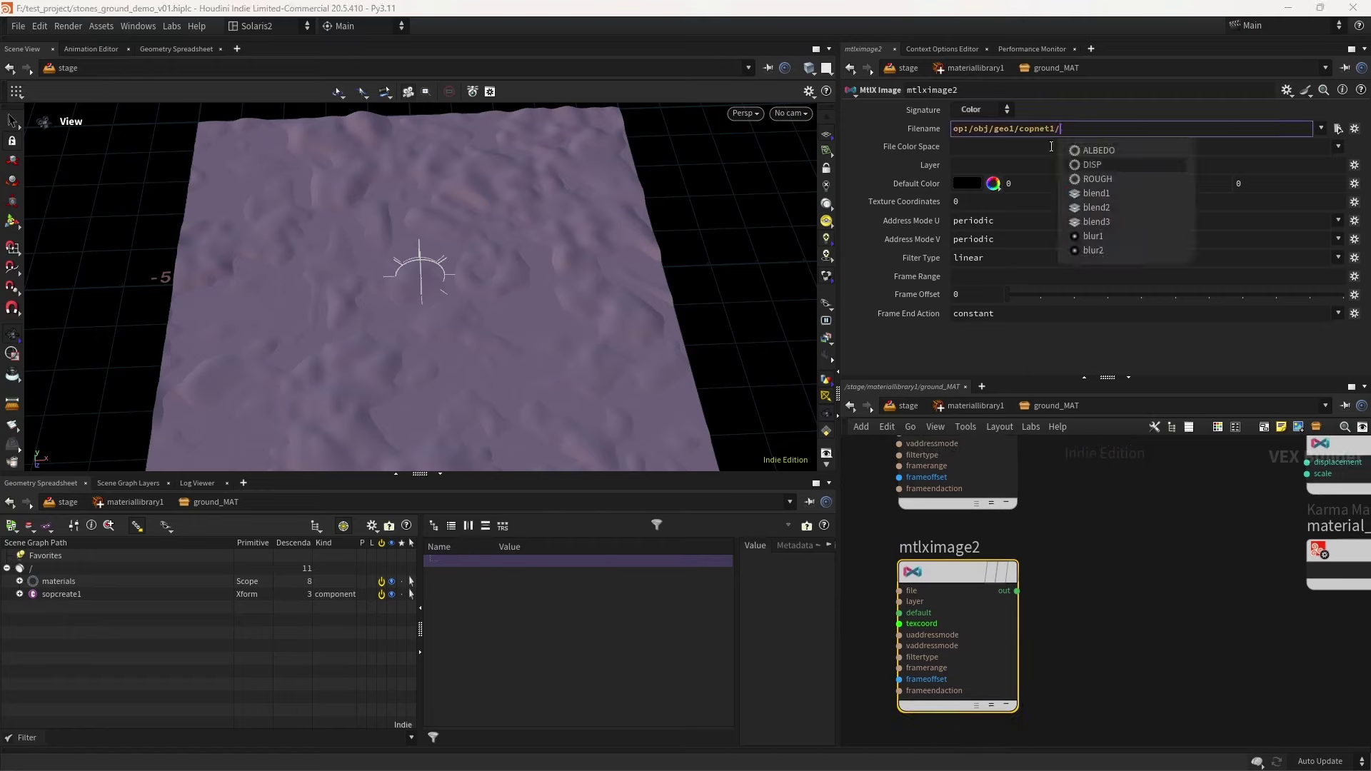
{"action": "left_click", "coordinate": [1114, 178]}
{"action": "left_click", "coordinate": [987, 110]}
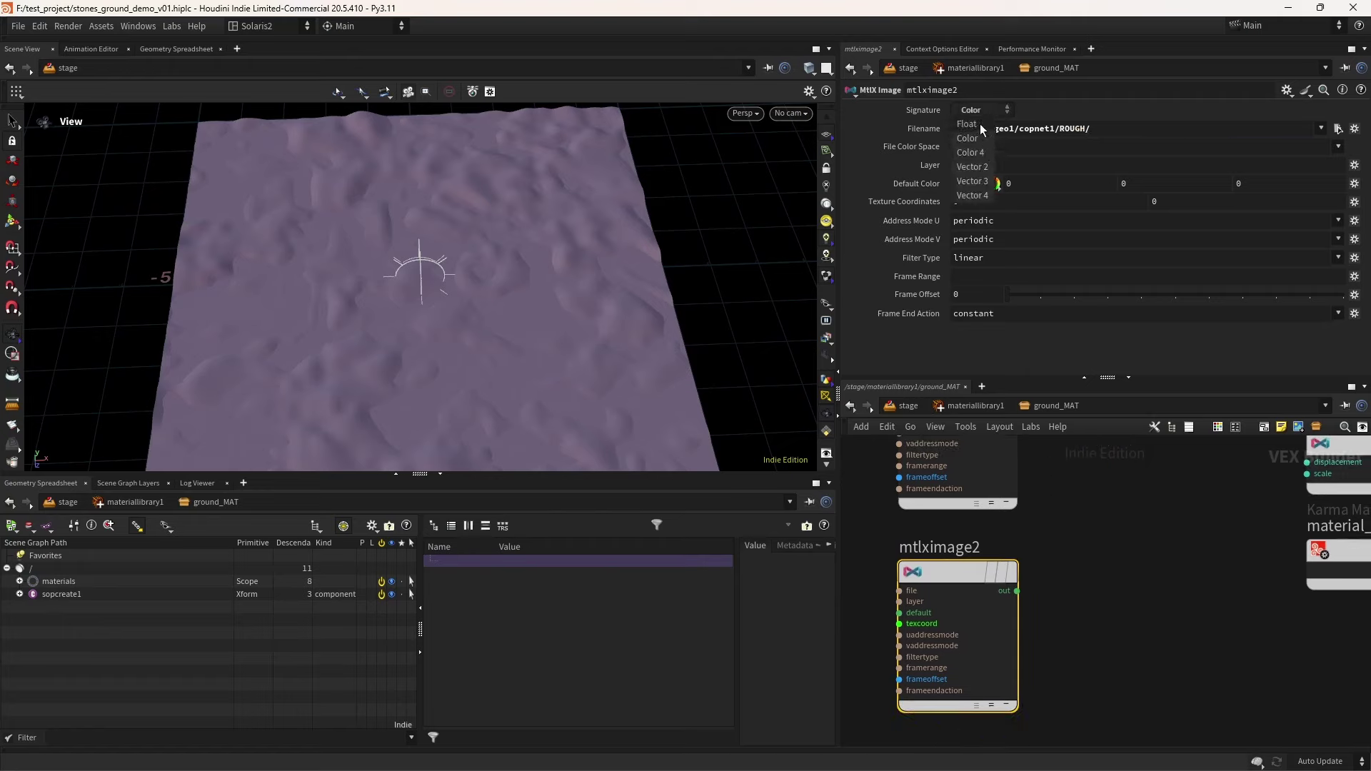
{"action": "left_click", "coordinate": [967, 124]}
{"action": "left_click", "coordinate": [1017, 591]}
{"action": "middle_click_drag", "start_coordinate": [1201, 477], "coordinate": [963, 648]}
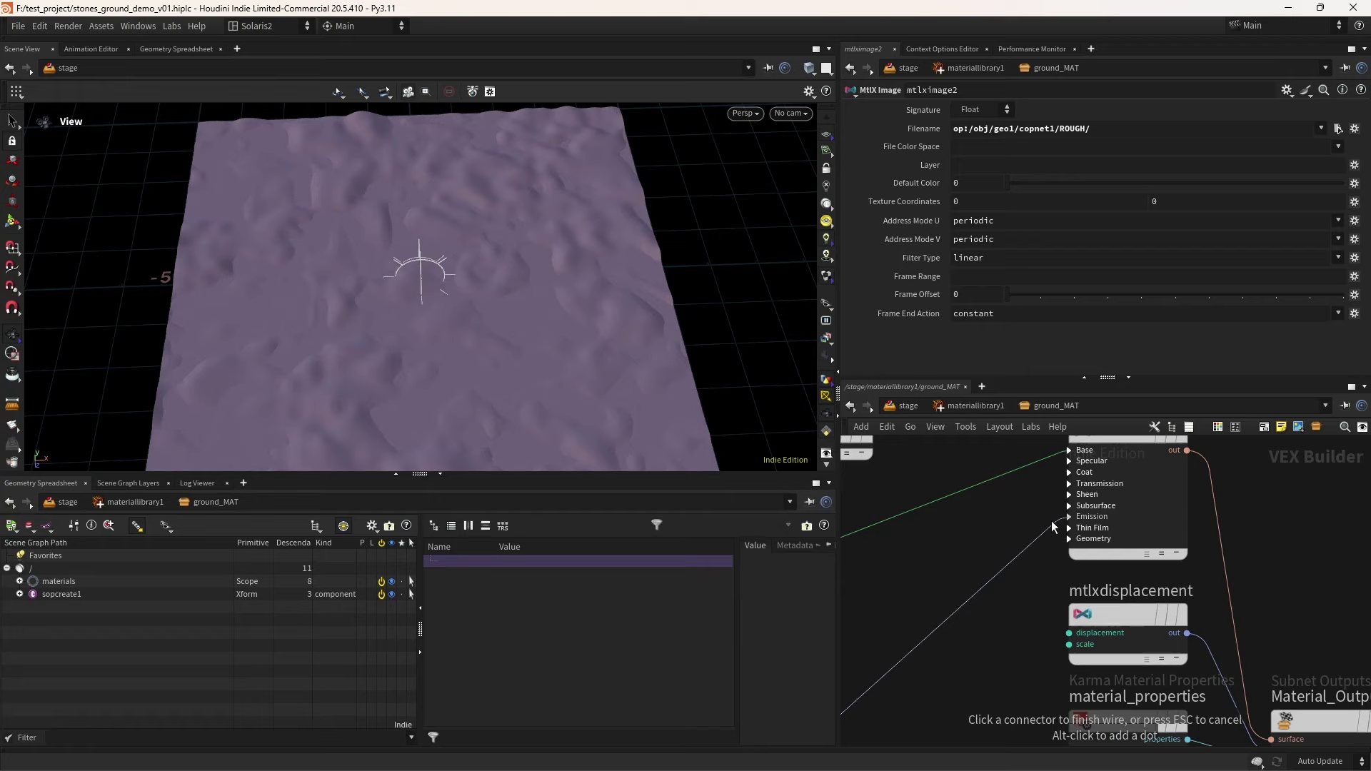
{"action": "left_click", "coordinate": [1068, 458]}
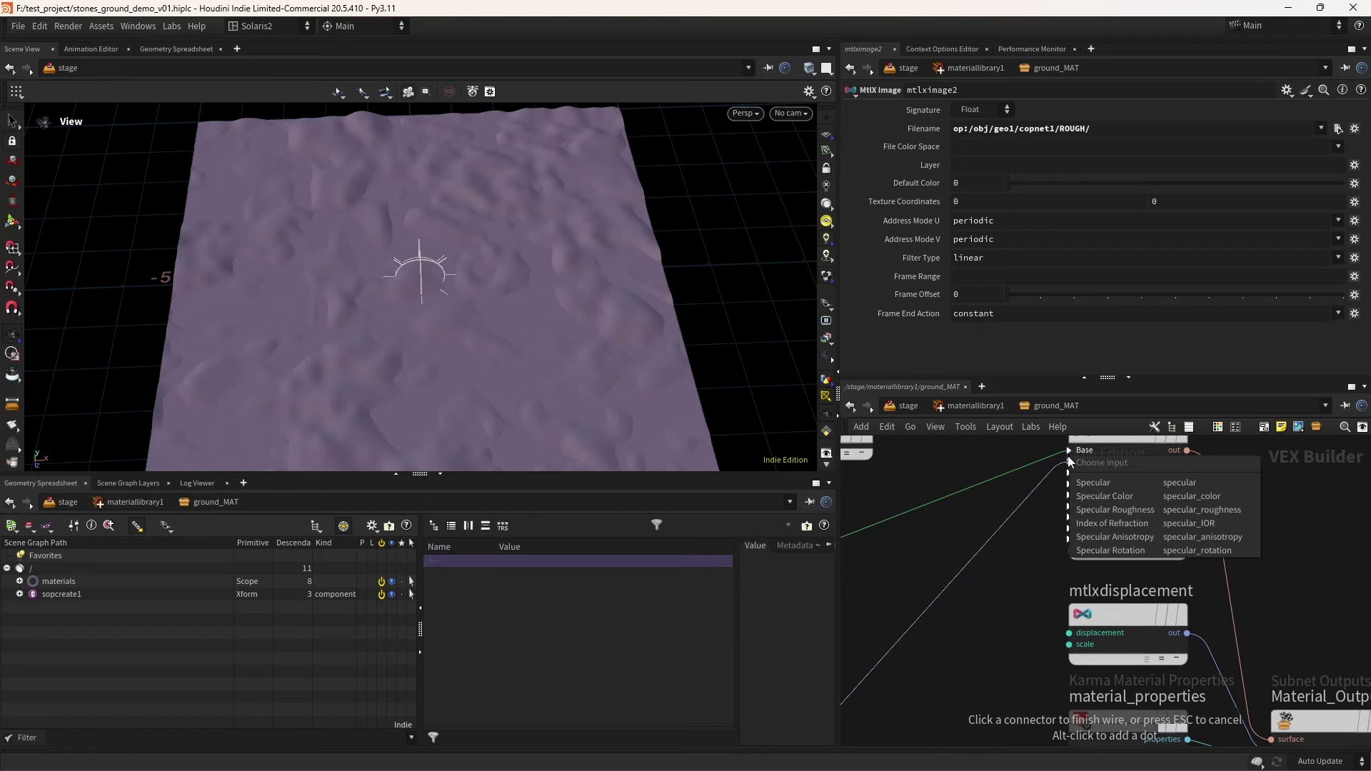
{"action": "left_click", "coordinate": [1114, 505]}
{"action": "scroll", "coordinate": [974, 652], "scroll_direction": "down", "scroll_amount": 3}
Duplicate again as Float mtlximage3 with the DISP texture, wired into mtlxdisplacement
{"action": "left_click_drag", "start_coordinate": [961, 565], "coordinate": [962, 664], "text": "alt"}
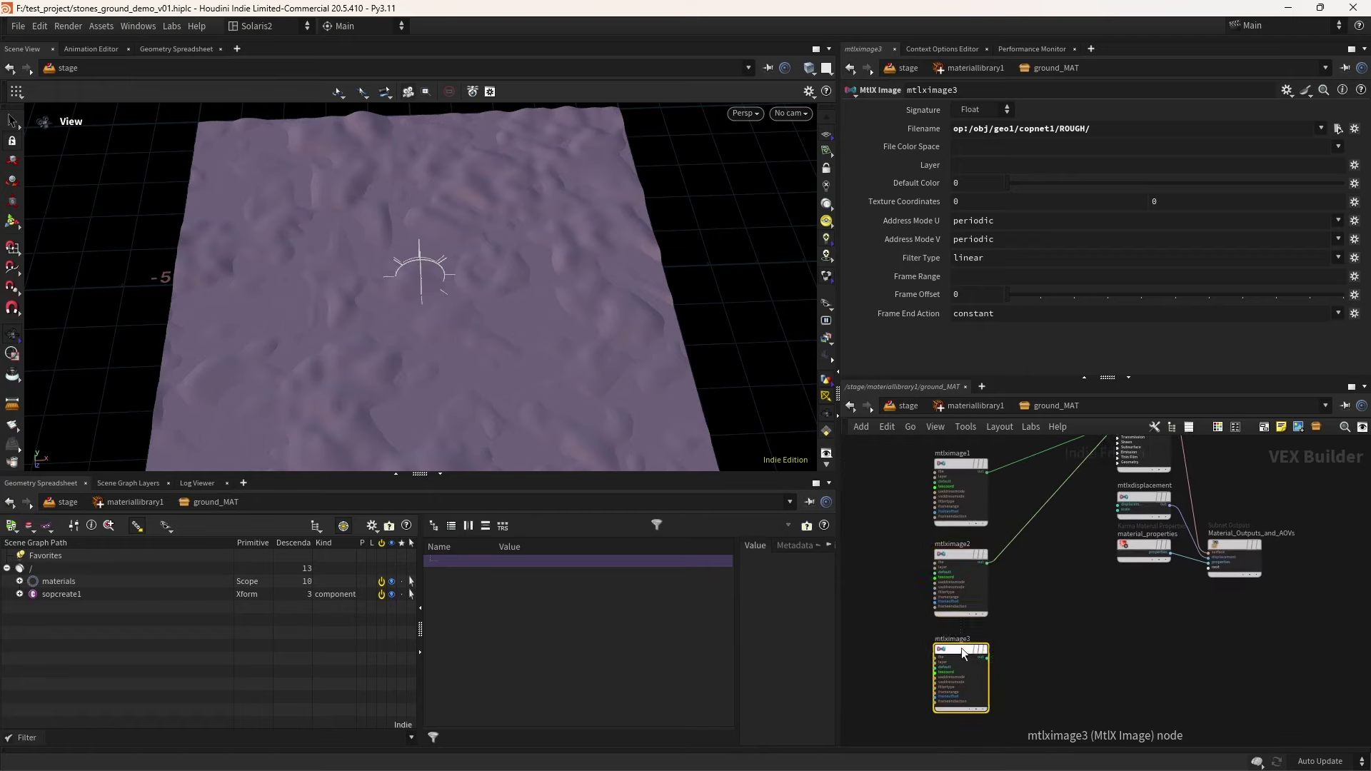
{"action": "left_click", "coordinate": [979, 109]}
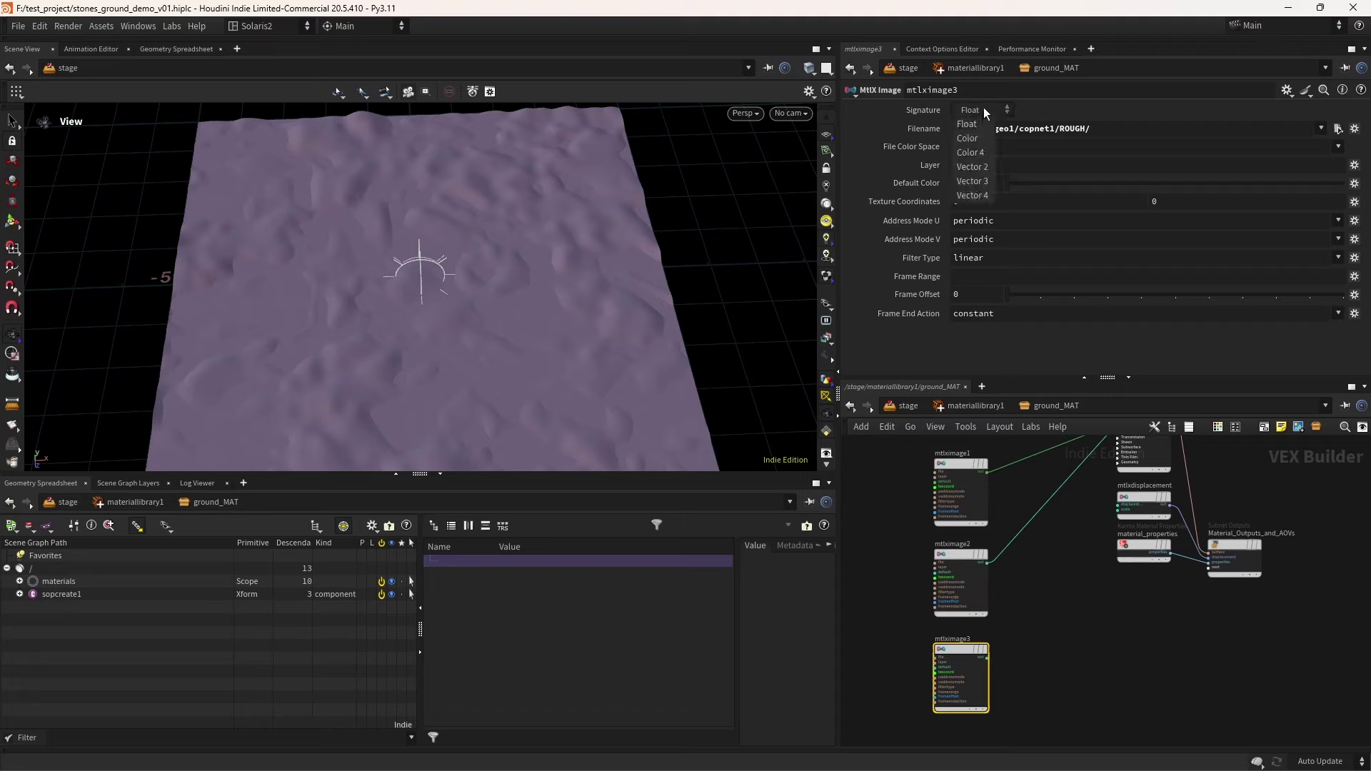
{"action": "left_click", "coordinate": [983, 107]}
{"action": "left_click_drag", "start_coordinate": [1093, 129], "coordinate": [1058, 137]}
{"action": "type", "text": "di"}
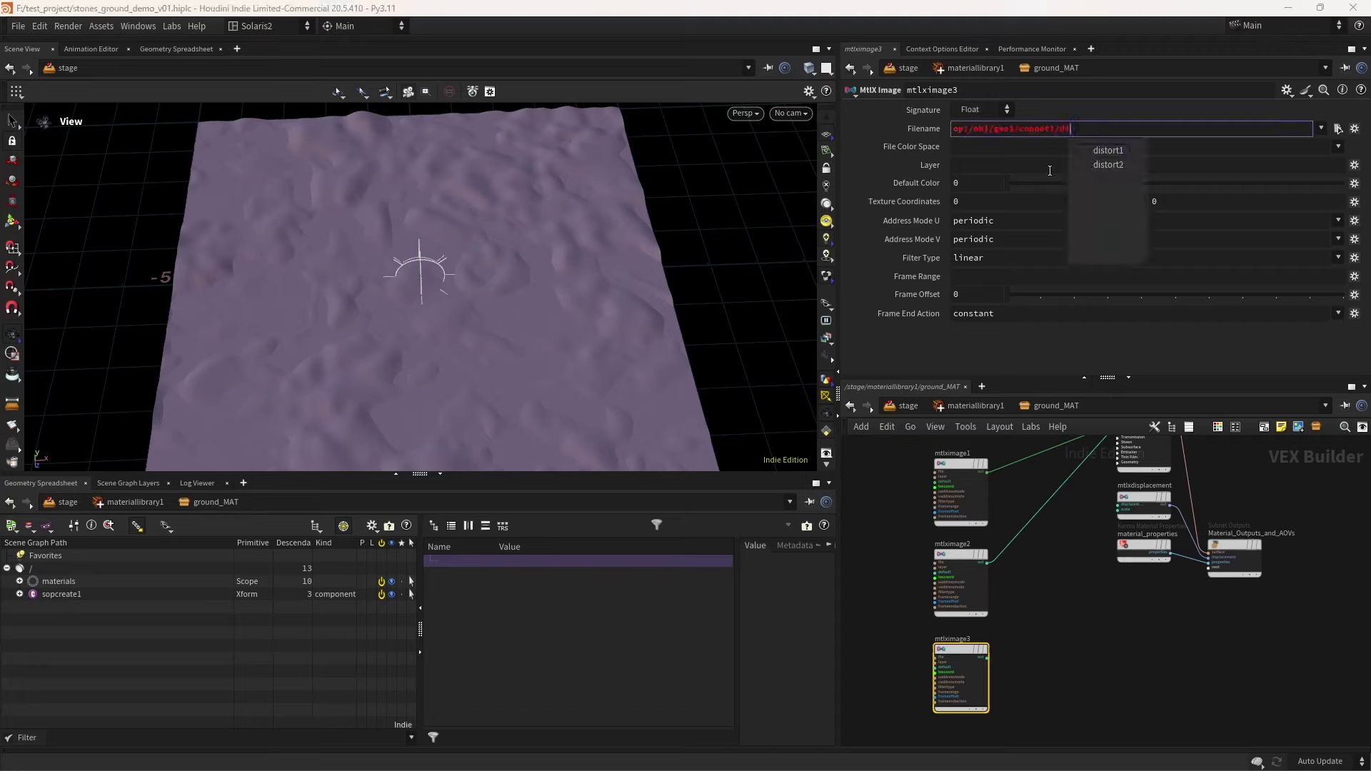
{"action": "key", "text": "BackSpace"}
{"action": "key", "text": "BackSpace"}
{"action": "key", "text": "Down"}
{"action": "key", "text": "Return"}
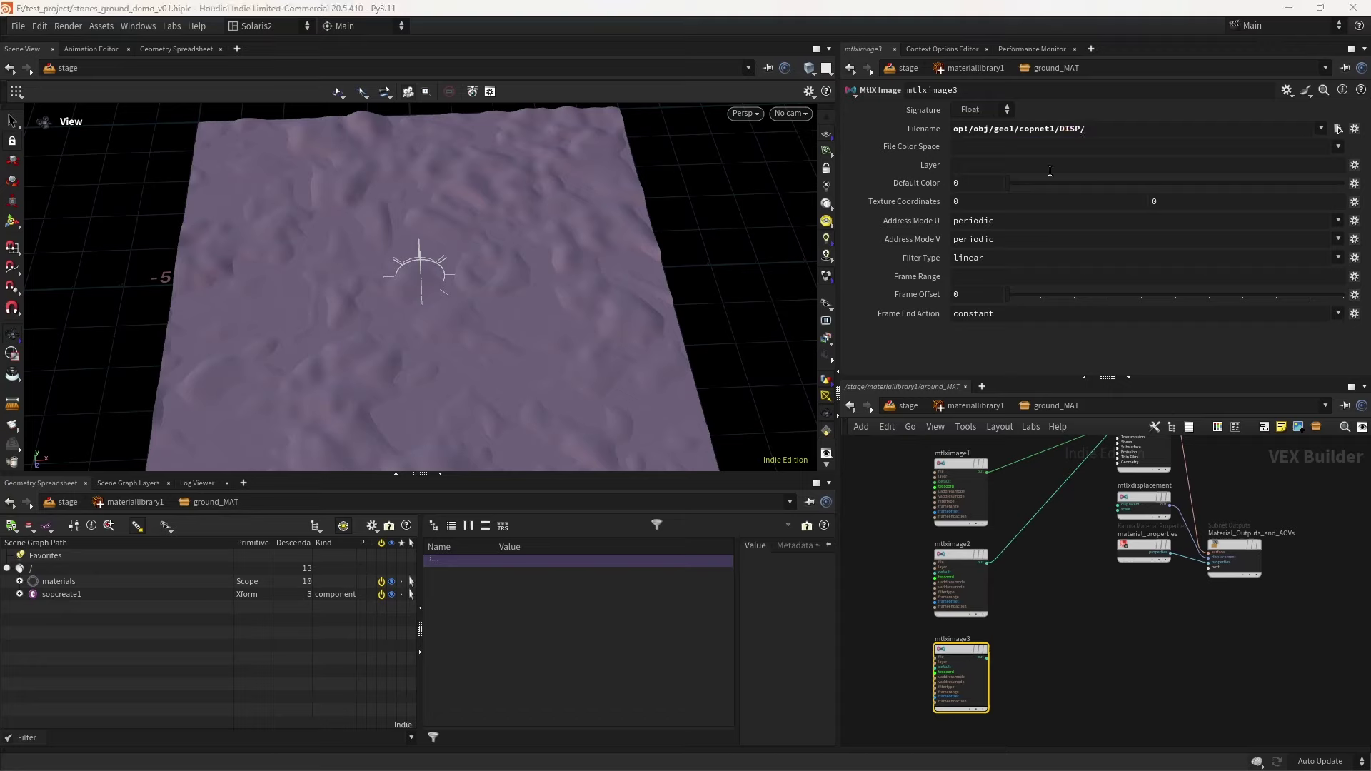
{"action": "scroll", "coordinate": [1021, 540], "scroll_direction": "up", "scroll_amount": 2}
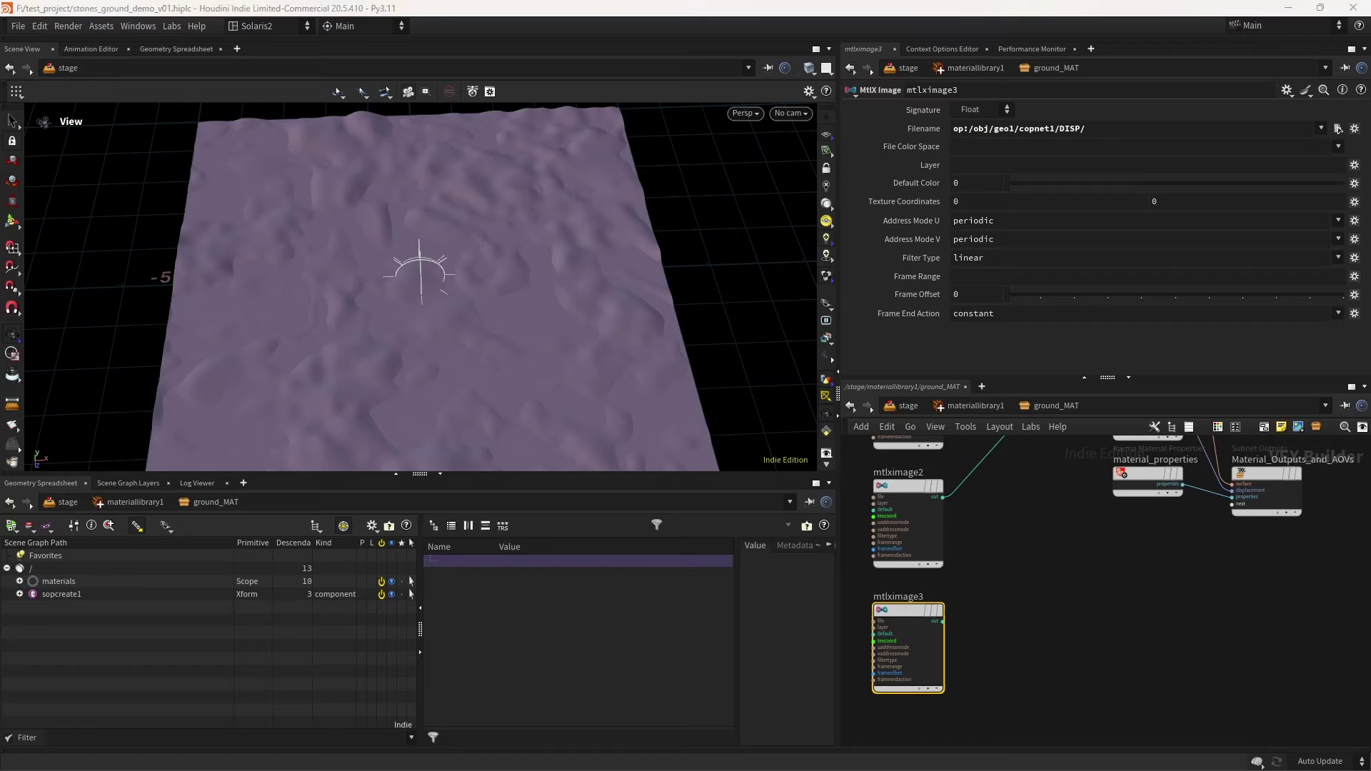
{"action": "left_click_drag", "start_coordinate": [943, 621], "coordinate": [967, 536]}
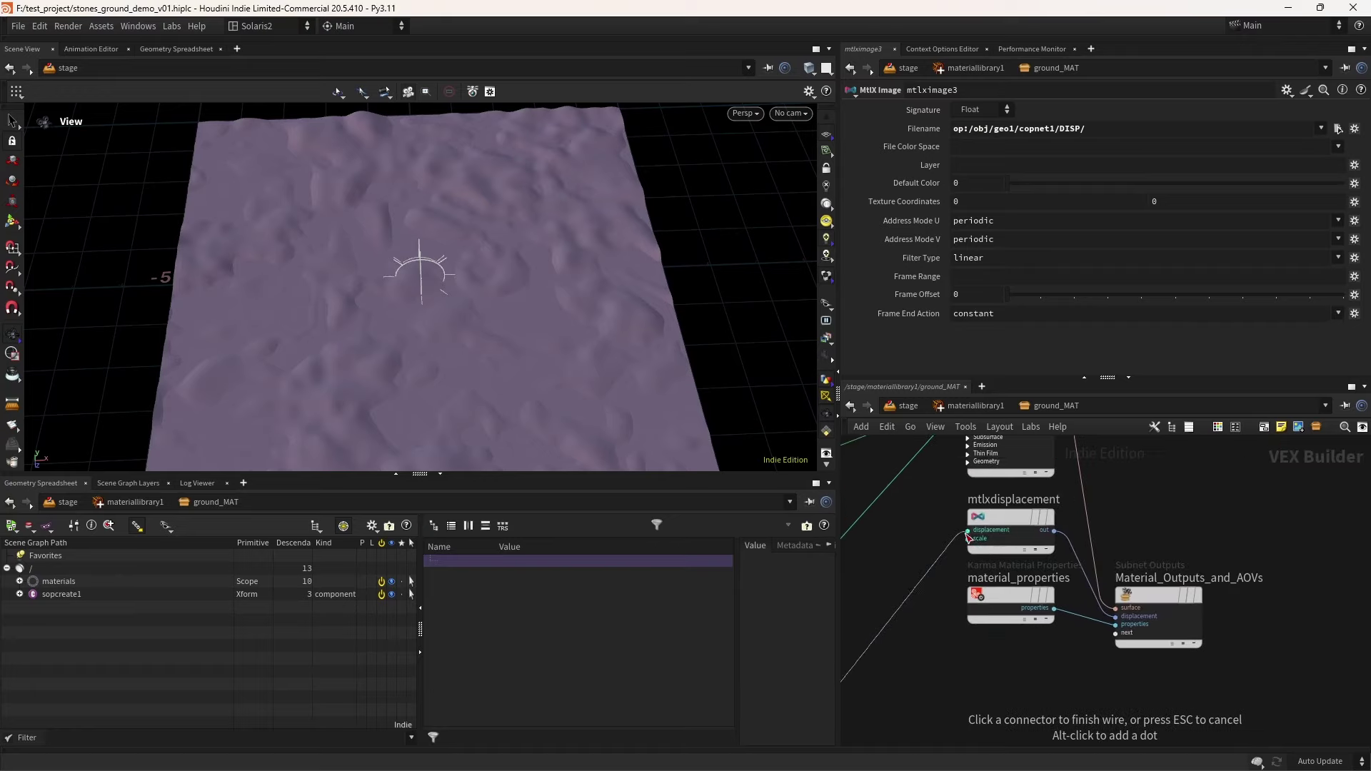
{"action": "left_click", "coordinate": [967, 530]}
Set the mtlxdisplacement Scale to 0.45
{"action": "left_click_drag", "start_coordinate": [1022, 599], "coordinate": [1022, 706]}
{"action": "left_click_drag", "start_coordinate": [1017, 529], "coordinate": [1017, 575]}
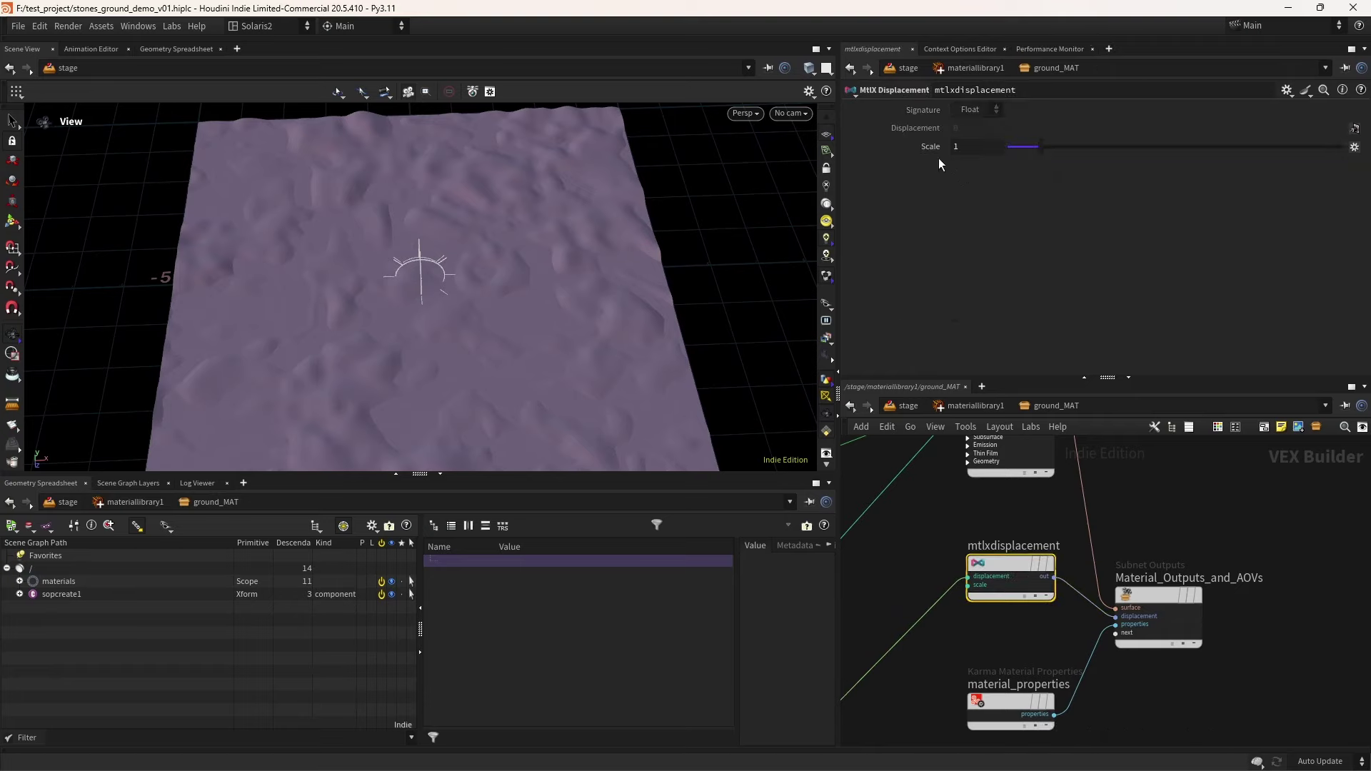
{"action": "left_click", "coordinate": [955, 147]}
{"action": "type", "text": ".45"}
{"action": "key", "text": "Return"}
Tidy the ground_MAT network layout so all nodes are neatly visible
{"action": "key", "text": "h"}
{"action": "left_click_drag", "start_coordinate": [1164, 564], "coordinate": [1083, 725]}
{"action": "left_click_drag", "start_coordinate": [1047, 491], "coordinate": [1063, 617]}
{"action": "scroll", "coordinate": [1007, 642], "scroll_direction": "up", "scroll_amount": 2}
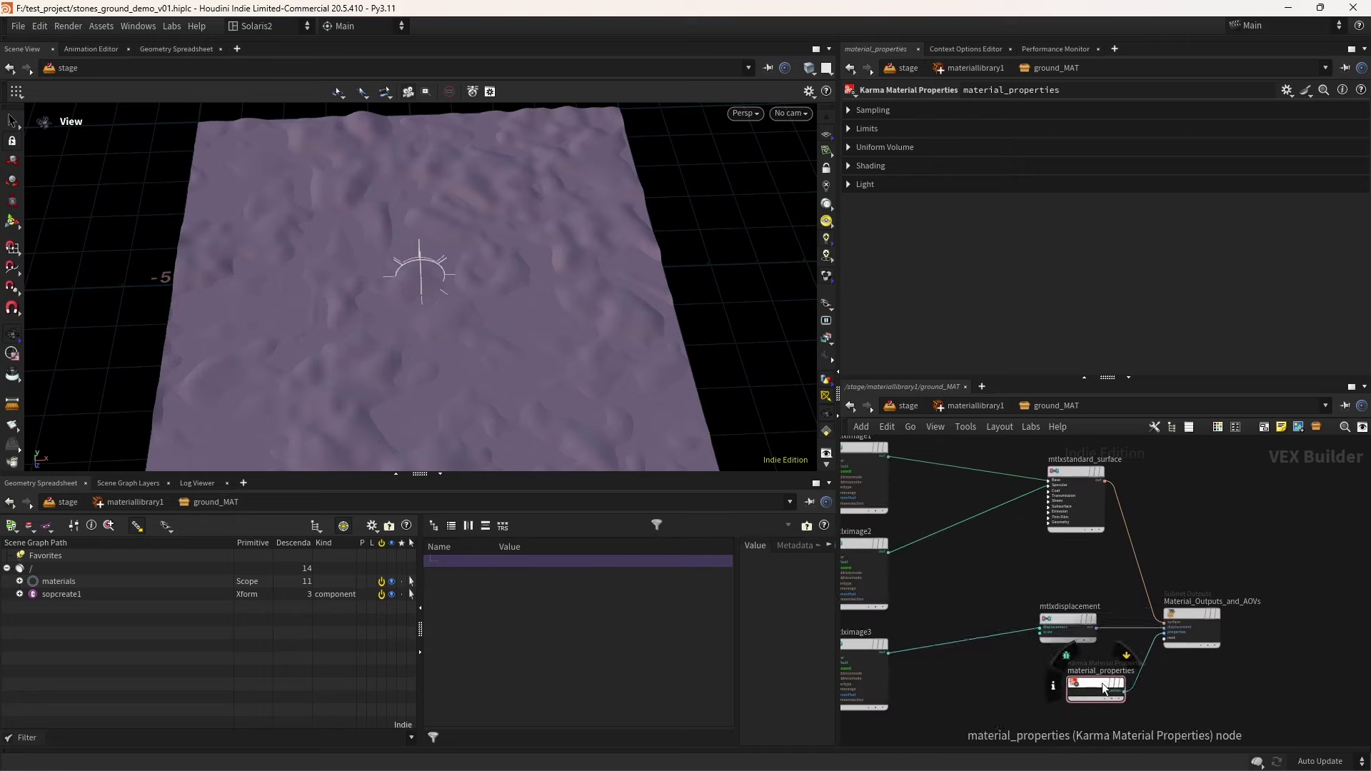
{"action": "left_click_drag", "start_coordinate": [1102, 683], "coordinate": [1064, 693]}
{"action": "left_click_drag", "start_coordinate": [1063, 618], "coordinate": [1066, 634]}
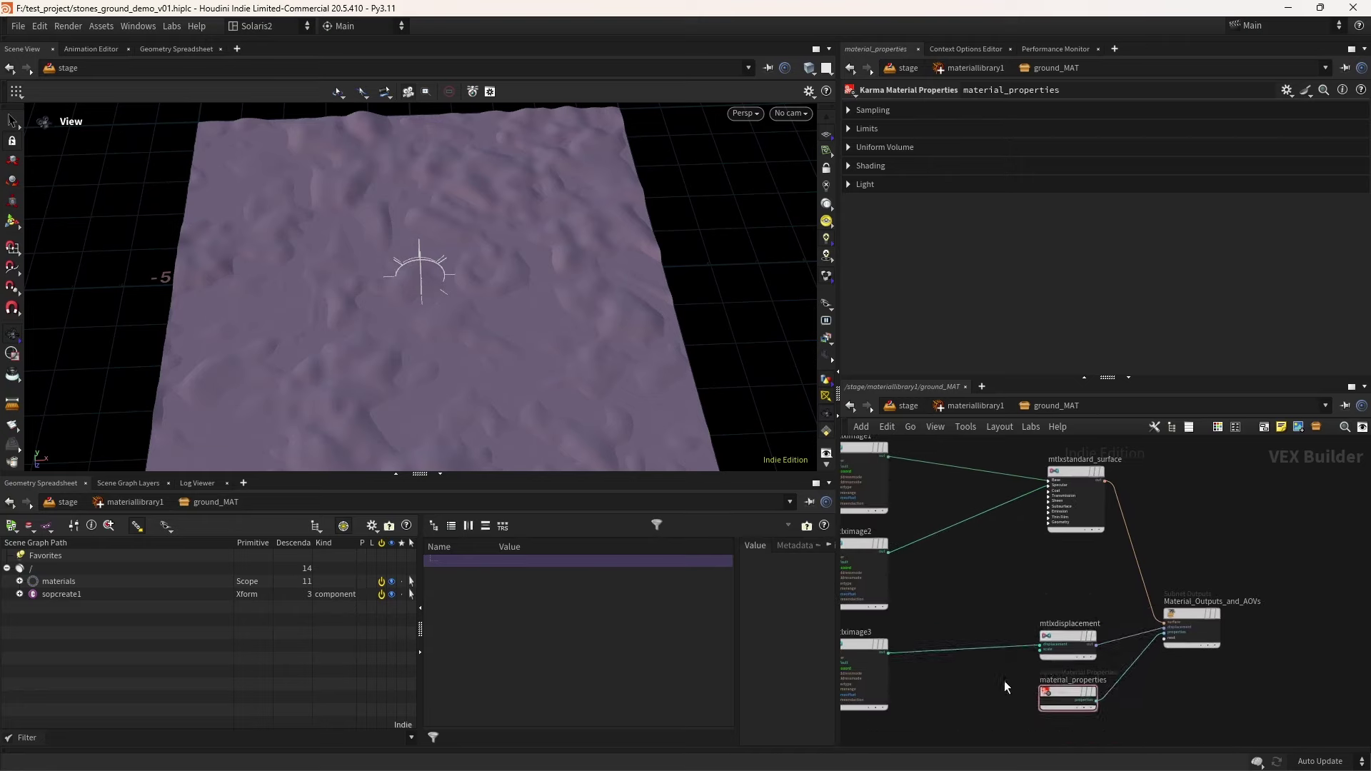
{"action": "middle_click_drag", "start_coordinate": [1004, 680], "coordinate": [1051, 643]}
{"action": "left_click_drag", "start_coordinate": [901, 611], "coordinate": [907, 605]}
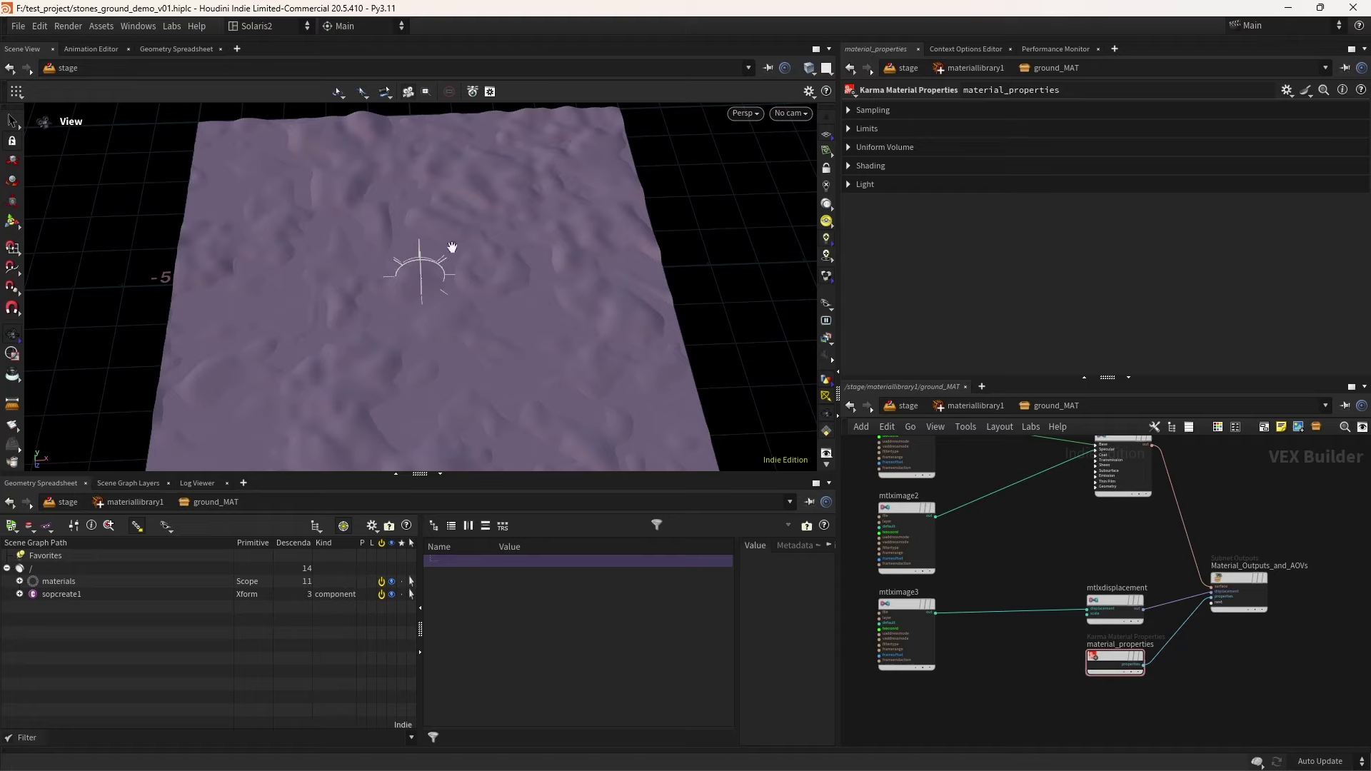
{"action": "middle_click_drag", "start_coordinate": [1075, 582], "coordinate": [1043, 656]}
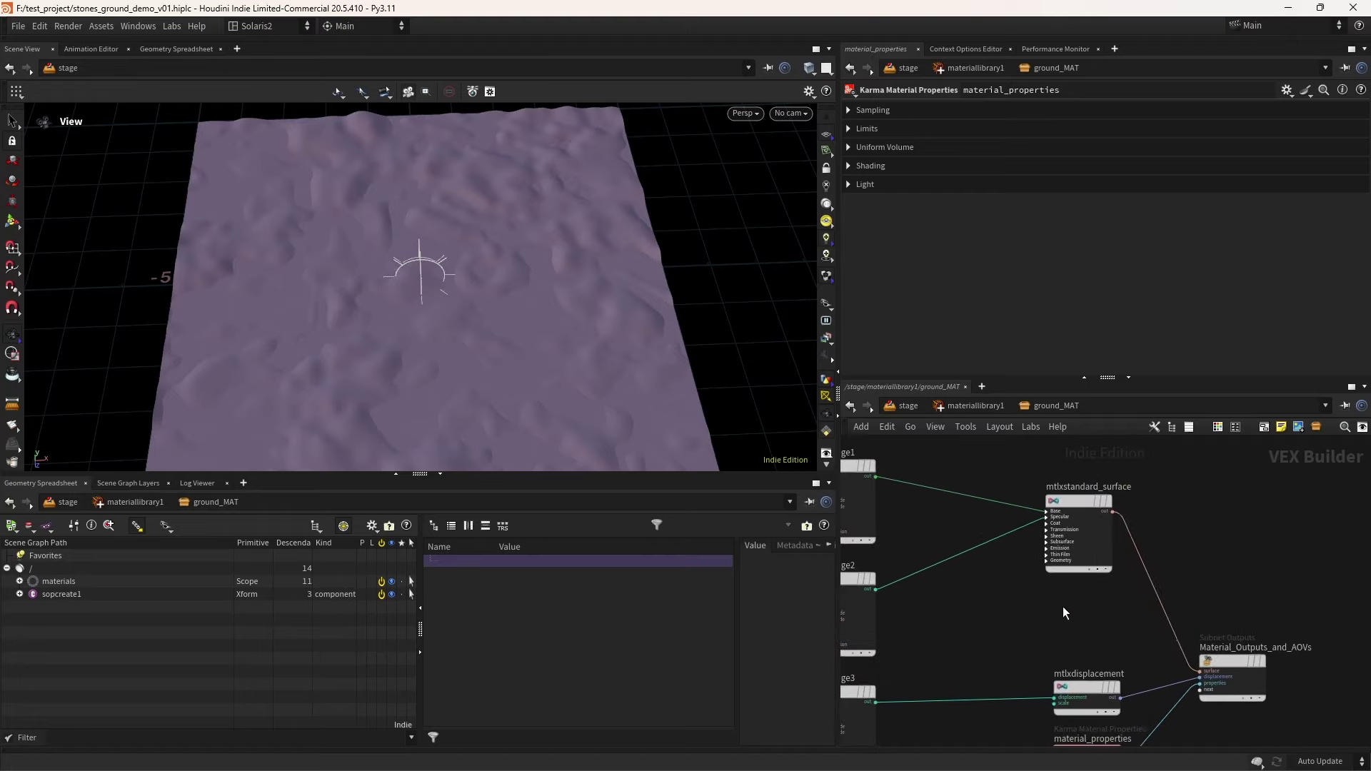
In materiallibrary1, create a Karma Material node and type Water_MAT as its name
{"action": "left_click", "coordinate": [968, 406]}
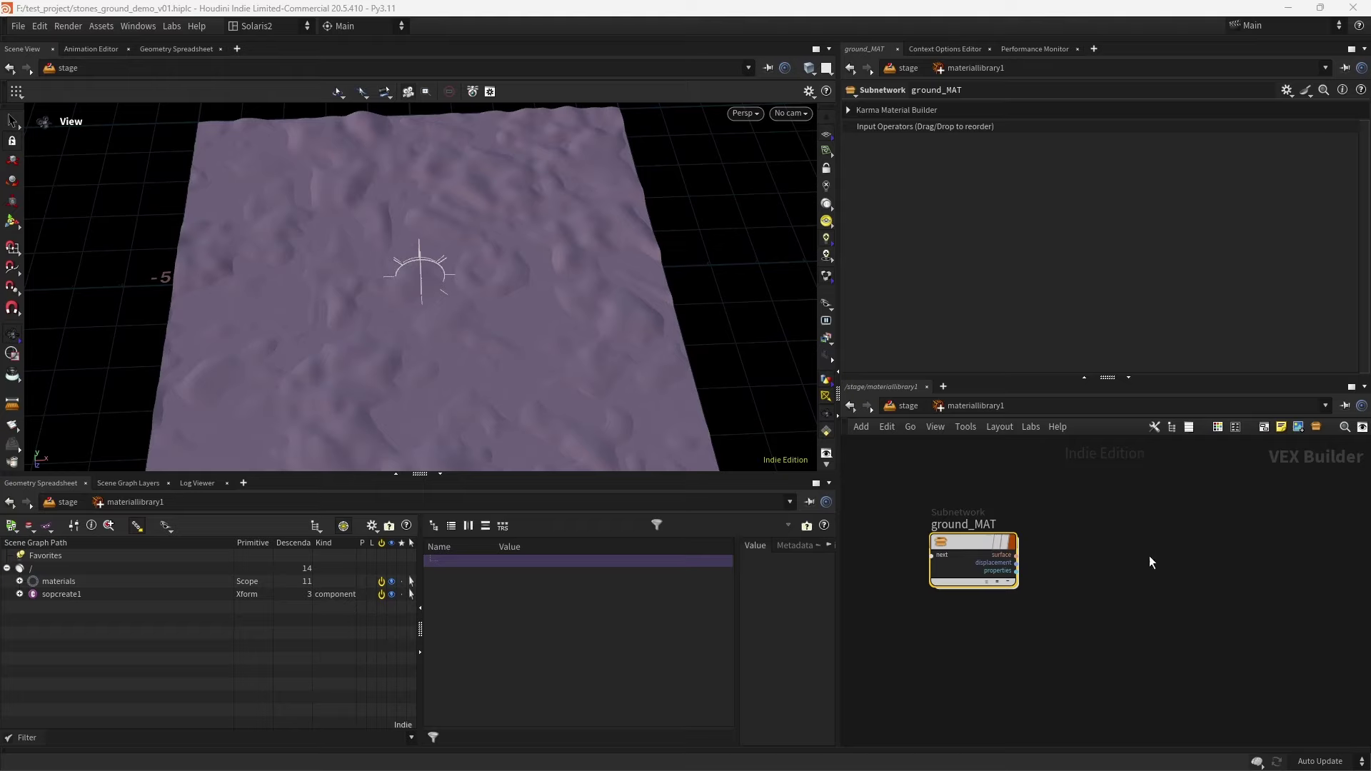
{"action": "key", "text": "Tab"}
{"action": "key", "text": "Return"}
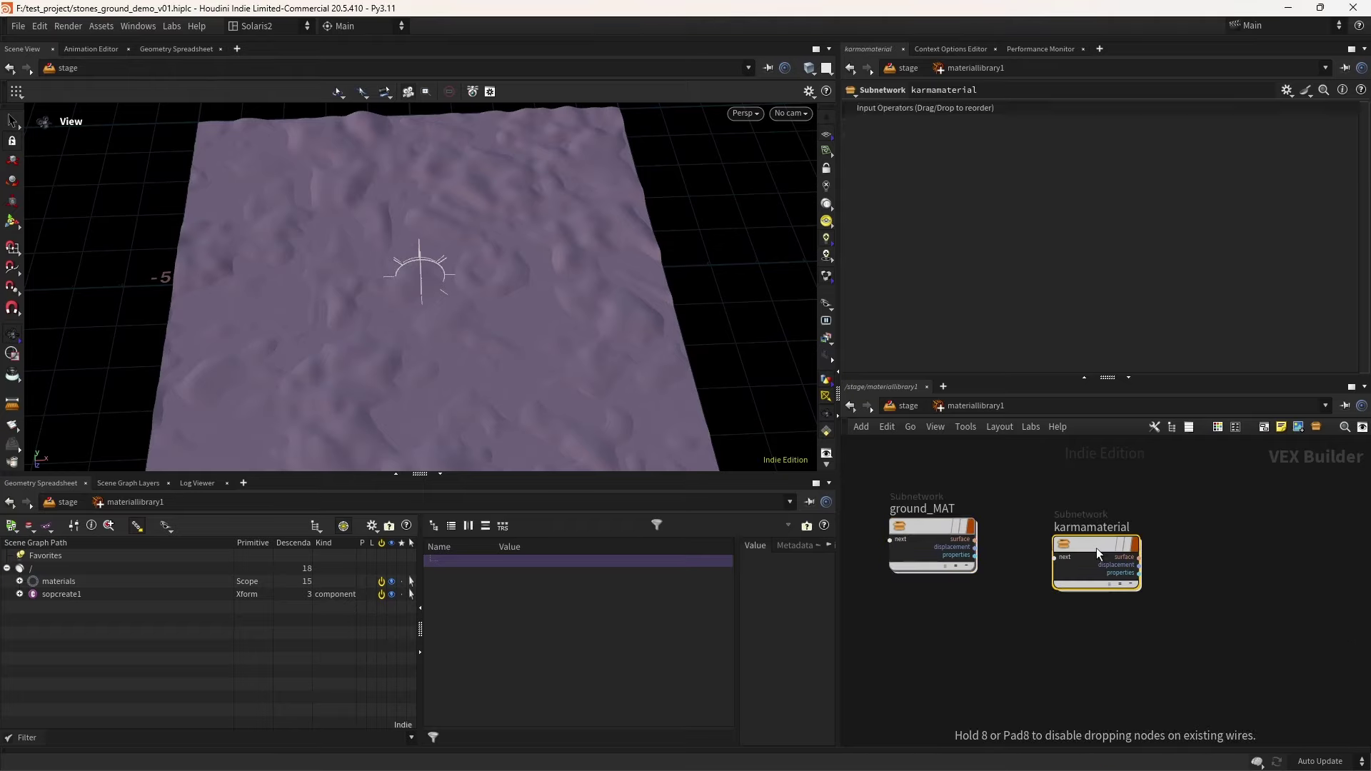
{"action": "double_click", "coordinate": [1093, 527]}
{"action": "type", "text": "WW"}
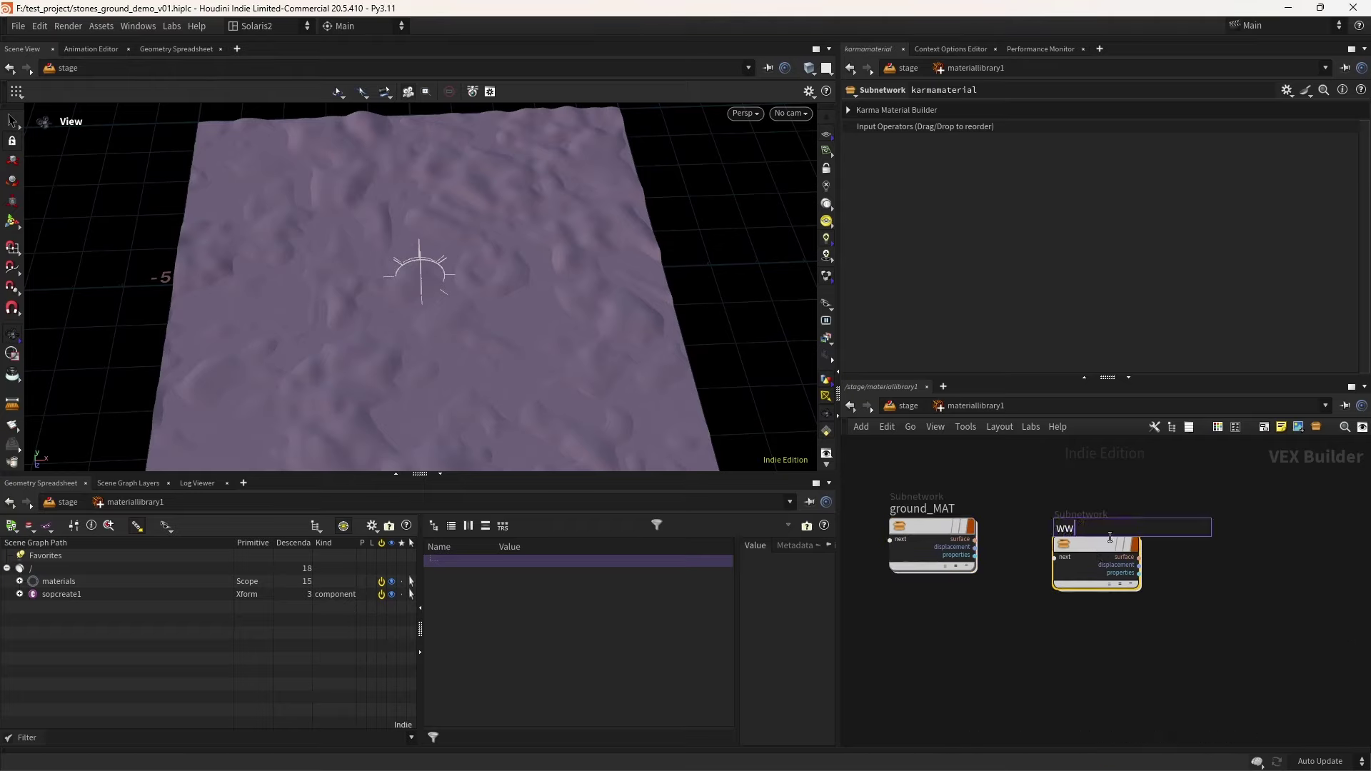
{"action": "type", "text": "ater_MAT"}
Confirm the water_MAT name and raise its surface Transmission to 1
{"action": "key", "text": "Return"}
{"action": "key", "text": "Return"}
{"action": "left_click", "coordinate": [1112, 543]}
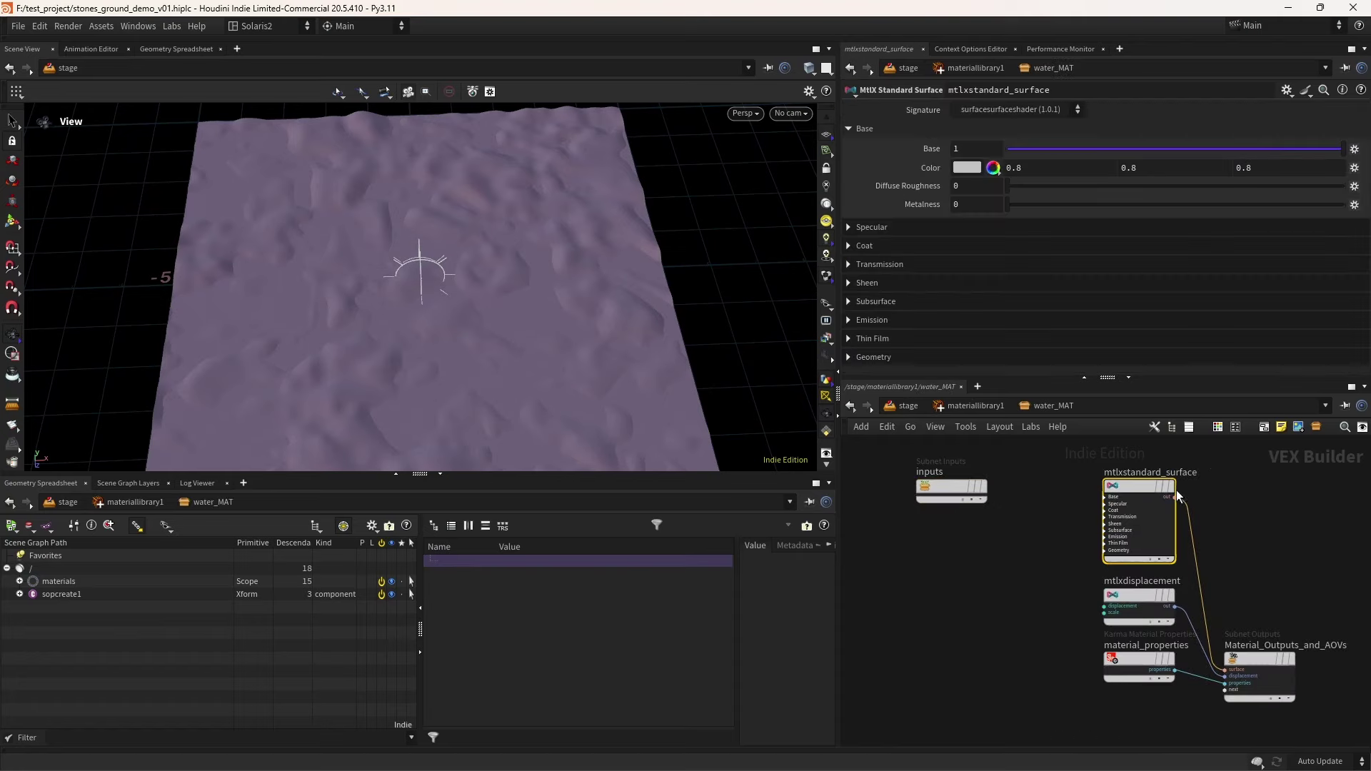
{"action": "left_click", "coordinate": [886, 129]}
{"action": "left_click", "coordinate": [886, 184]}
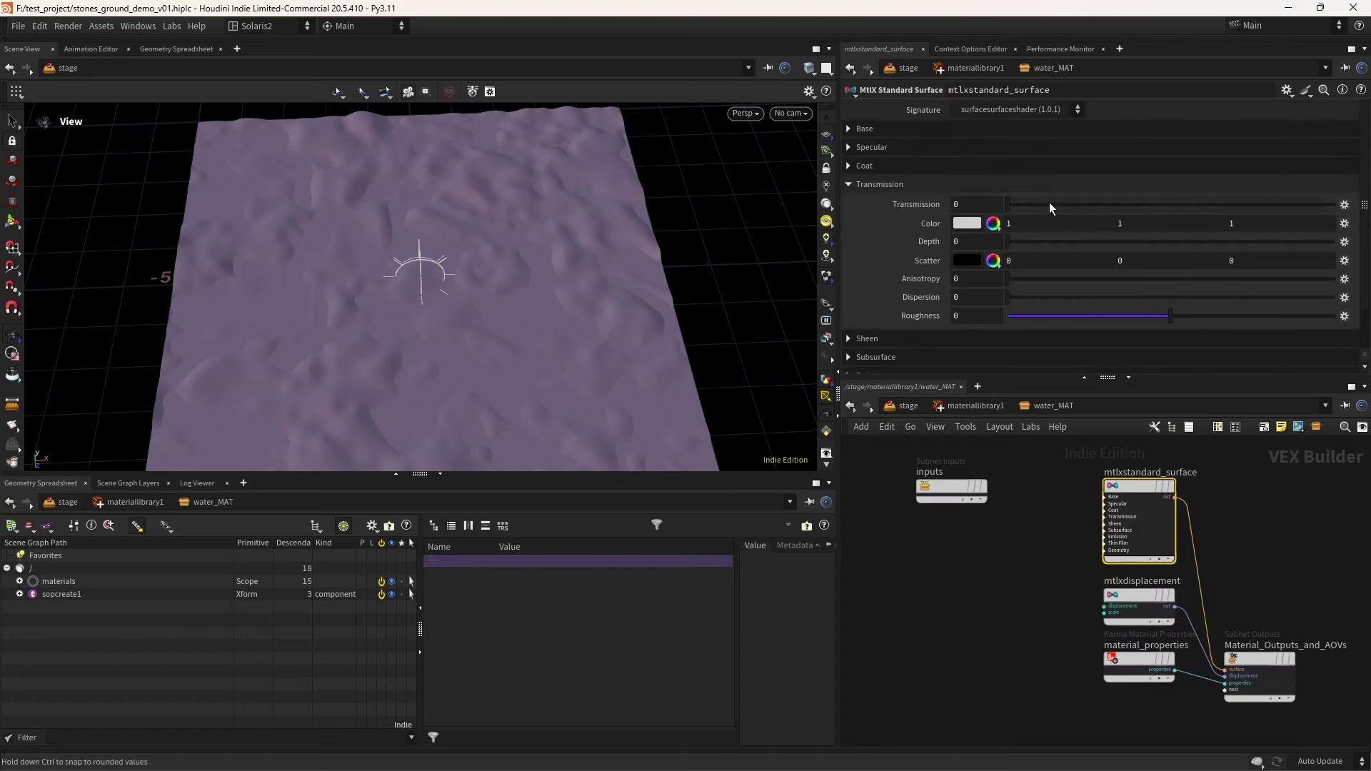
{"action": "left_click_drag", "start_coordinate": [1049, 204], "coordinate": [1332, 188]}
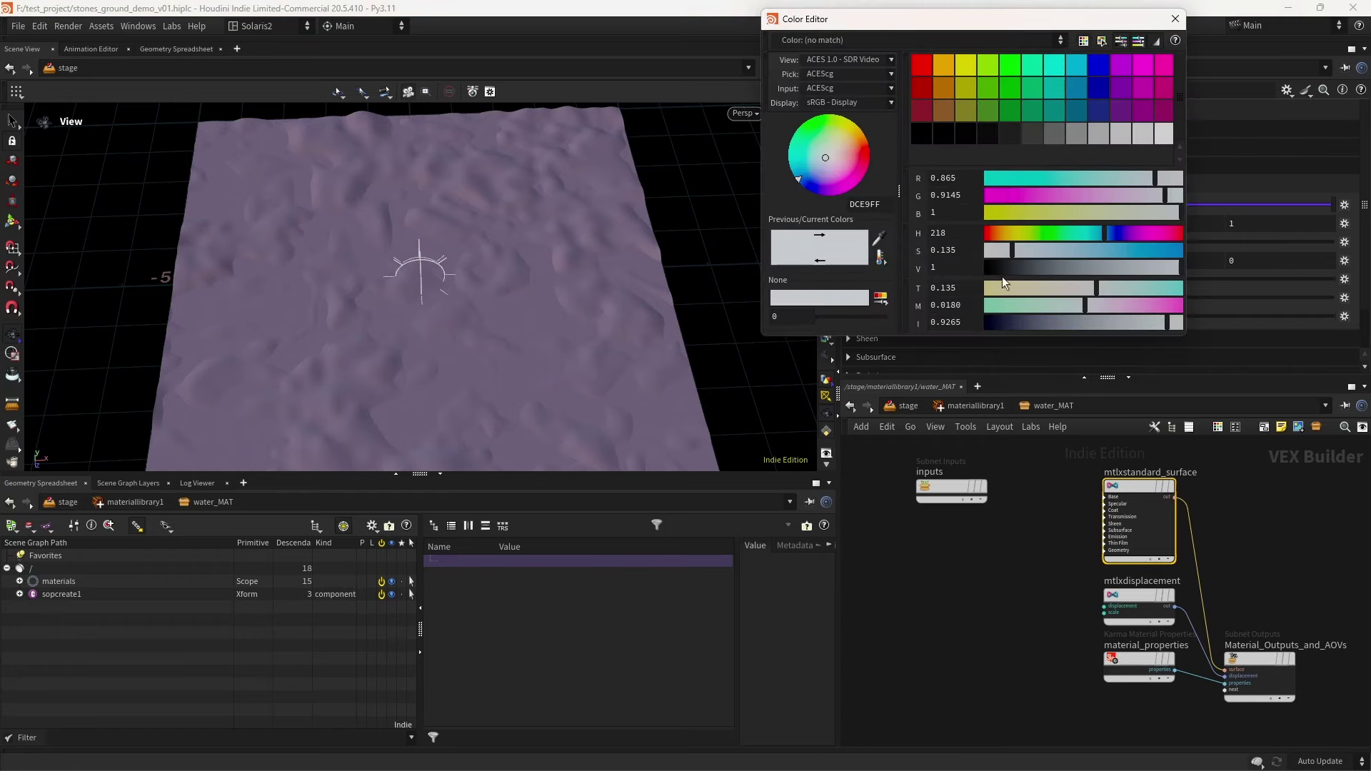
Give Transmission Color the pale blue DCE9FF with depth 2, then save the scene
{"action": "left_click", "coordinate": [865, 205]}
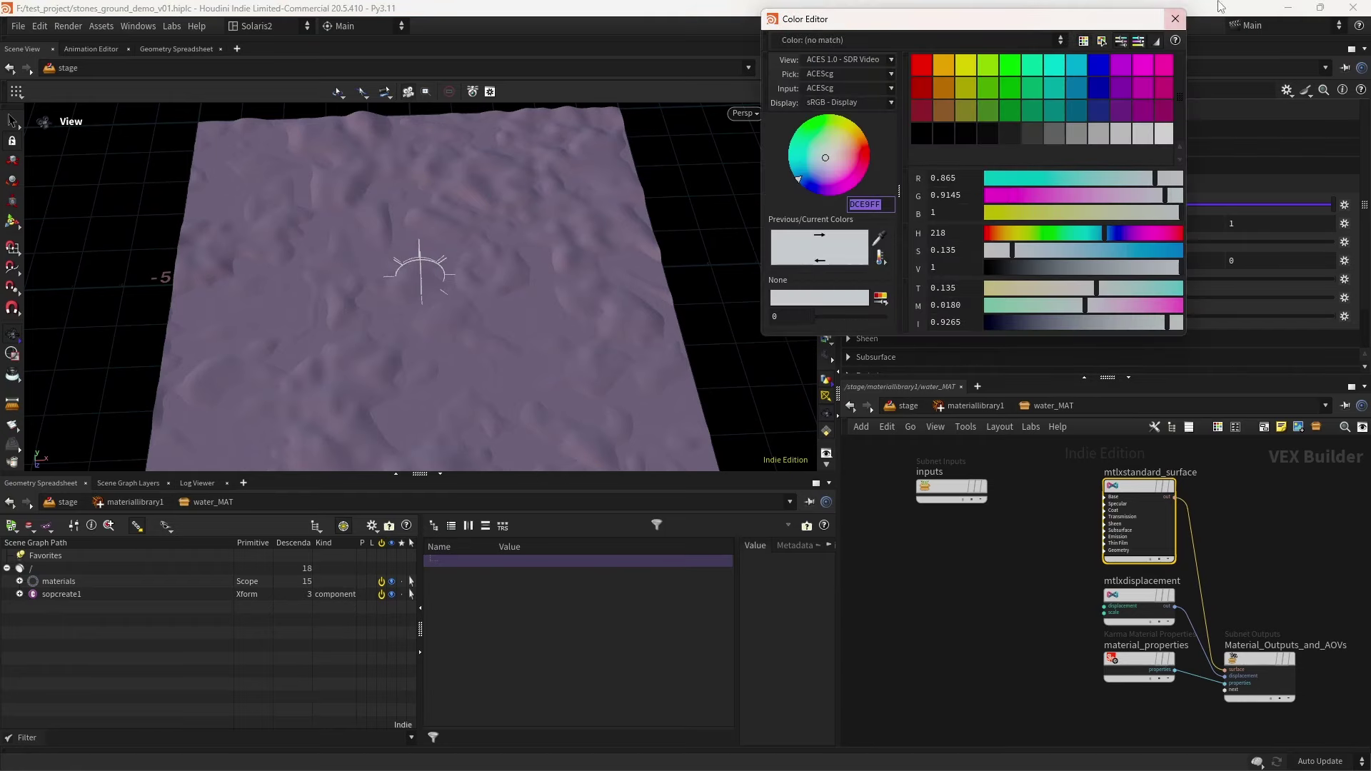
{"action": "left_click", "coordinate": [1175, 19]}
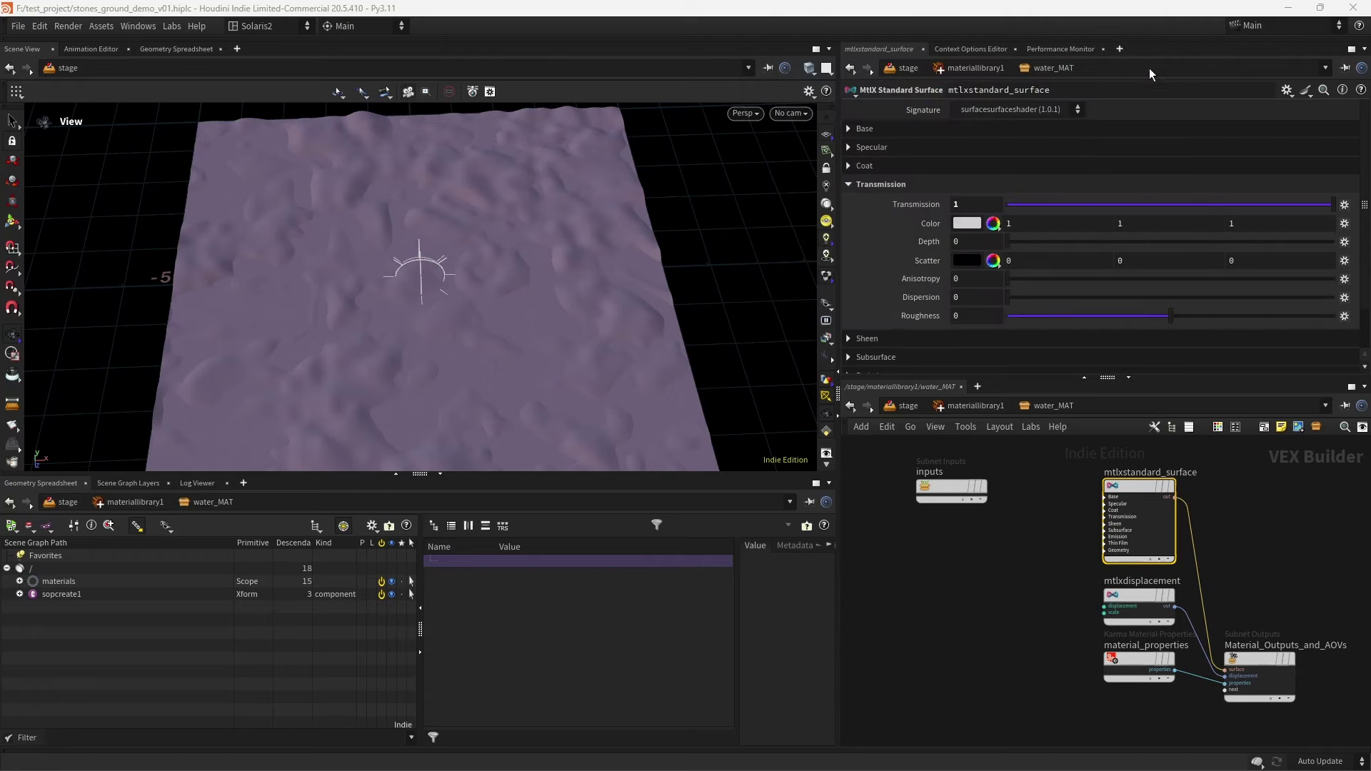
{"action": "left_click", "coordinate": [970, 223]}
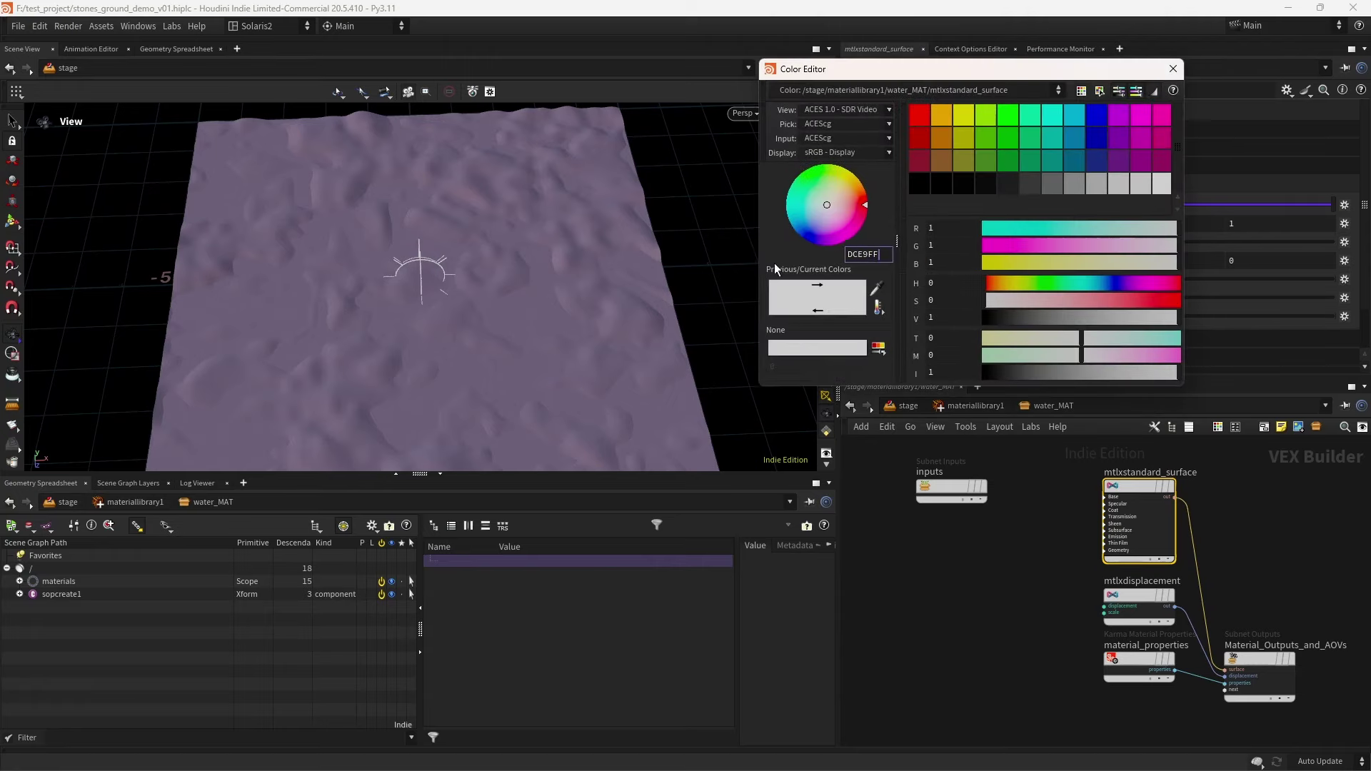
{"action": "left_click", "coordinate": [1171, 70]}
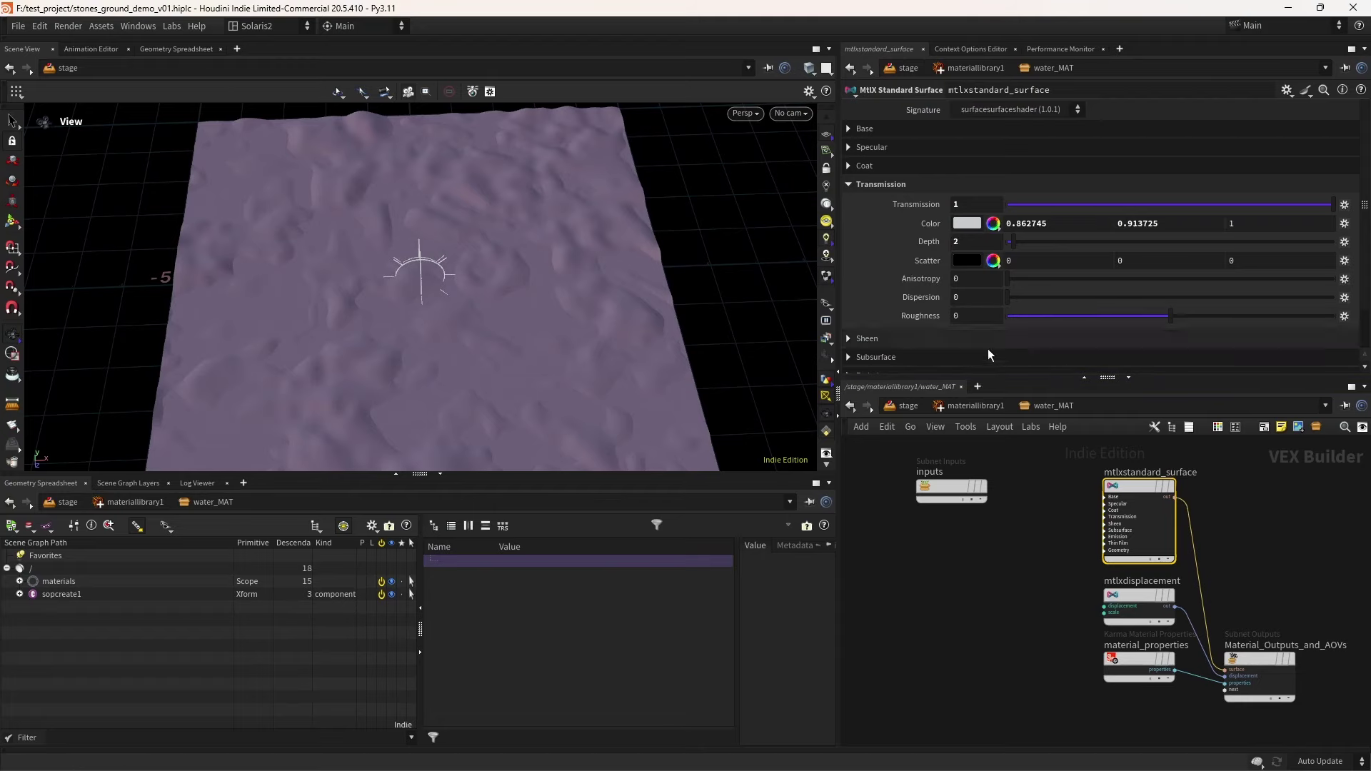
{"action": "left_click", "coordinate": [976, 405]}
{"action": "key", "text": "ctrl+s"}
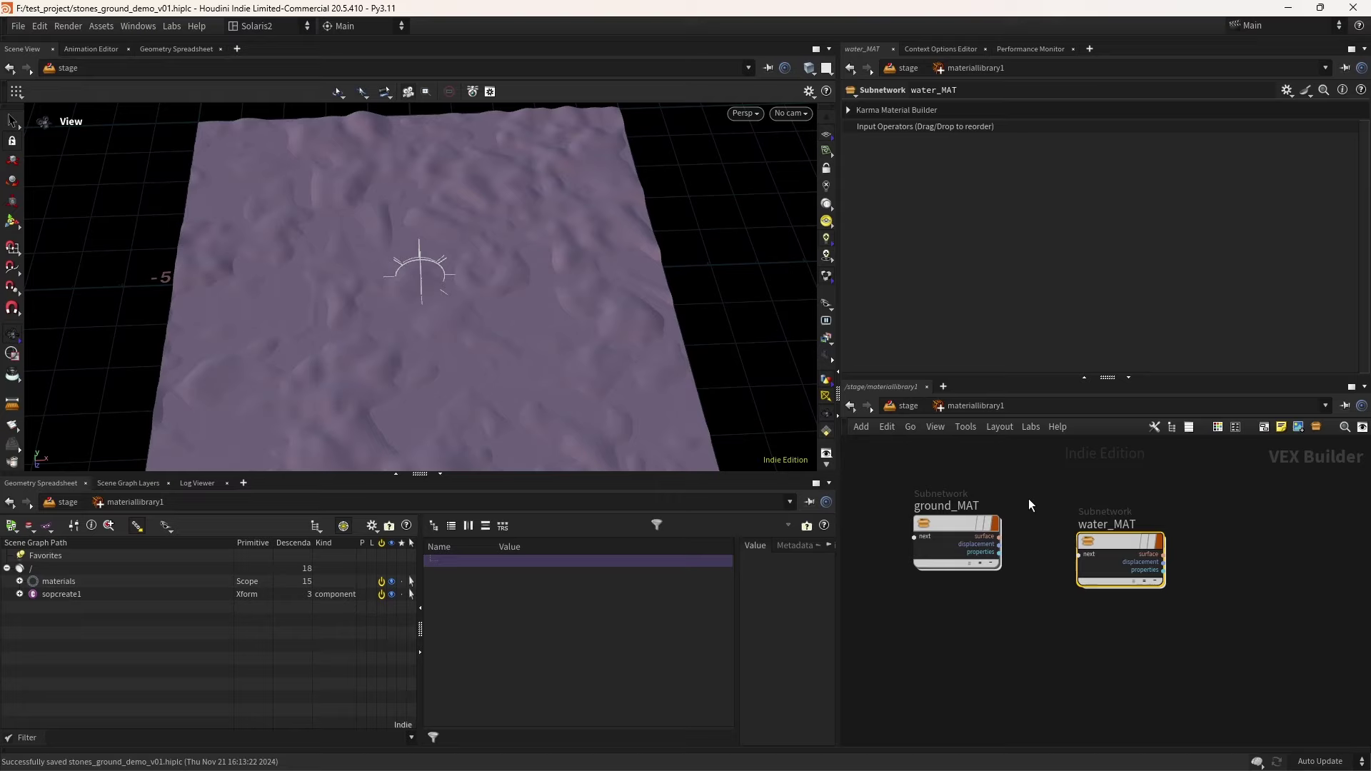
Place ground_MAT below water_MAT and return to the stage network
{"action": "left_click_drag", "start_coordinate": [1114, 538], "coordinate": [1106, 520]}
{"action": "left_click_drag", "start_coordinate": [1020, 522], "coordinate": [1163, 611]}
{"action": "middle_click_drag", "start_coordinate": [1049, 560], "coordinate": [902, 540]}
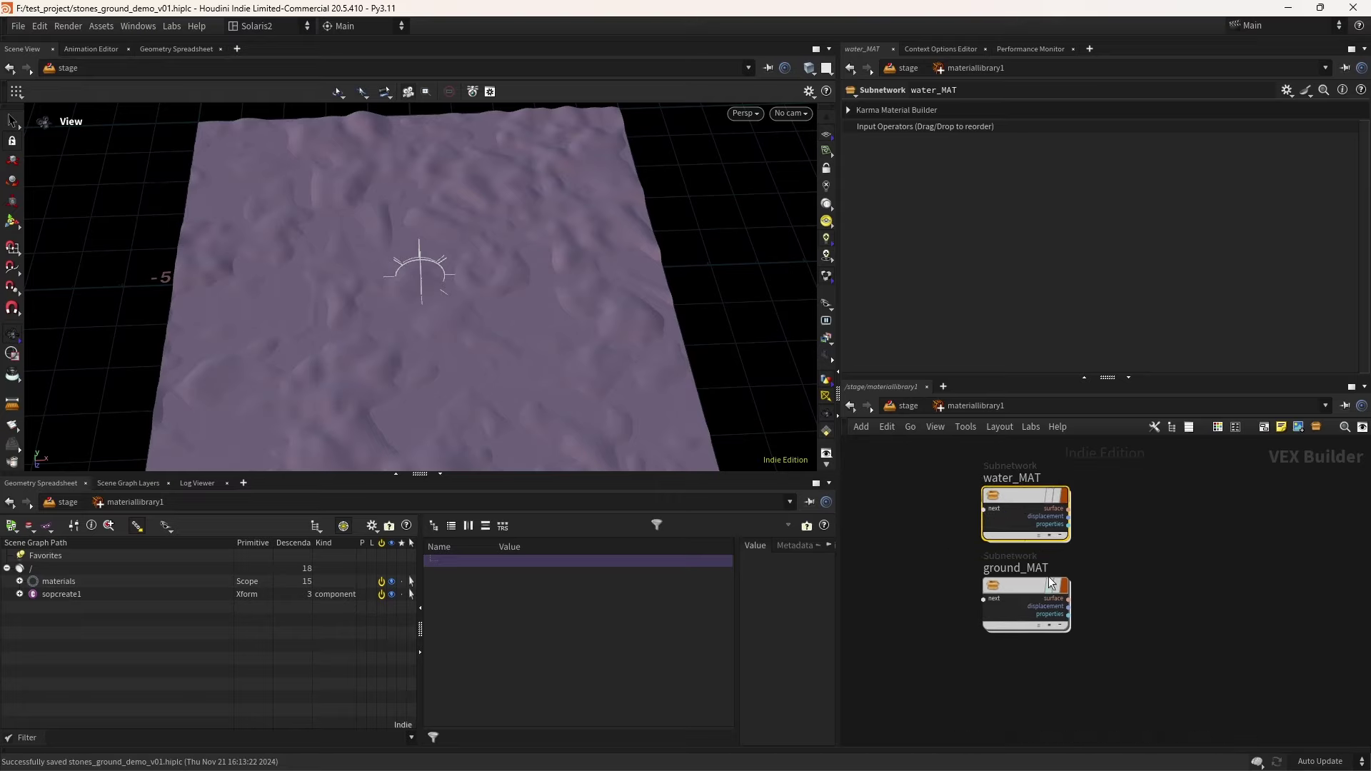
{"action": "left_click", "coordinate": [908, 405]}
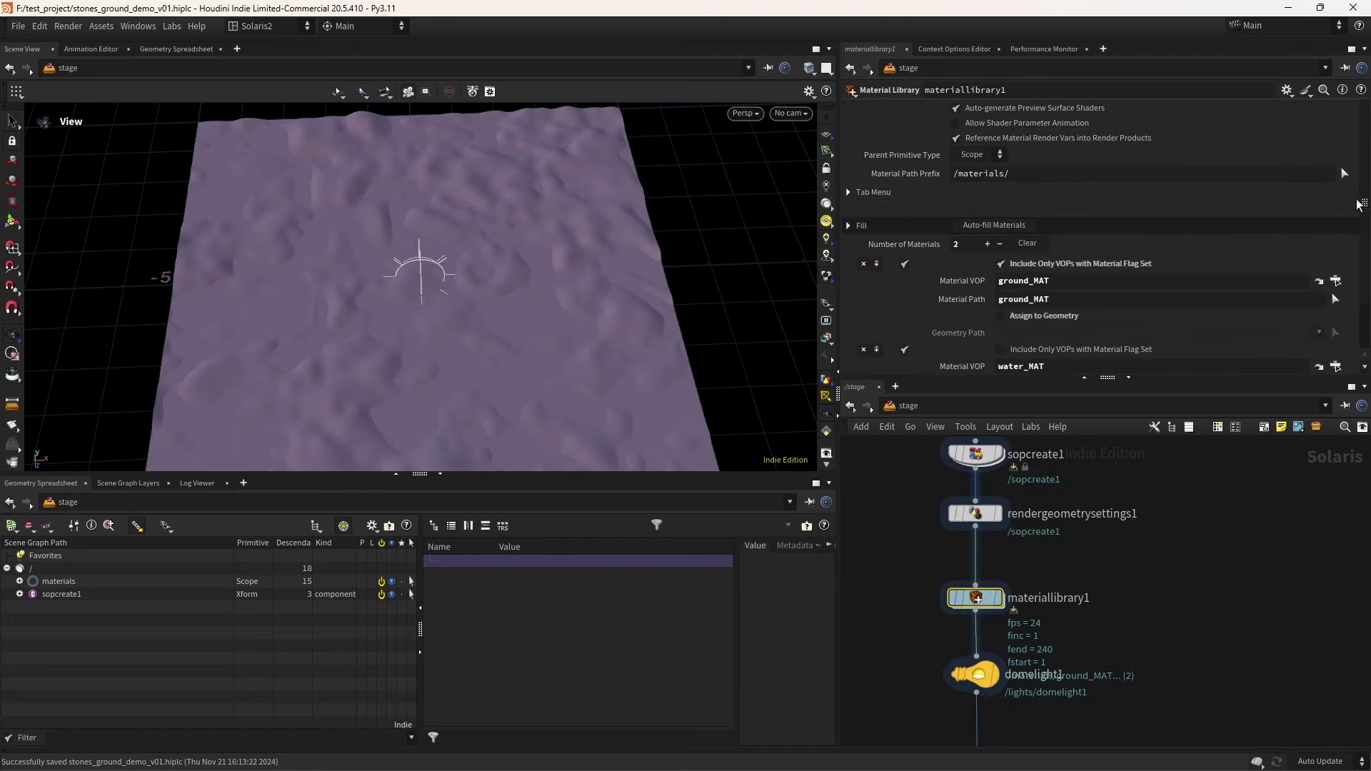
{"action": "scroll", "coordinate": [1358, 285], "scroll_direction": "down", "scroll_amount": 2}
Assign ground_MAT to /sopcreate1/ground and water_MAT to /sopcreate1/water, then save
{"action": "left_click", "coordinate": [1034, 260]}
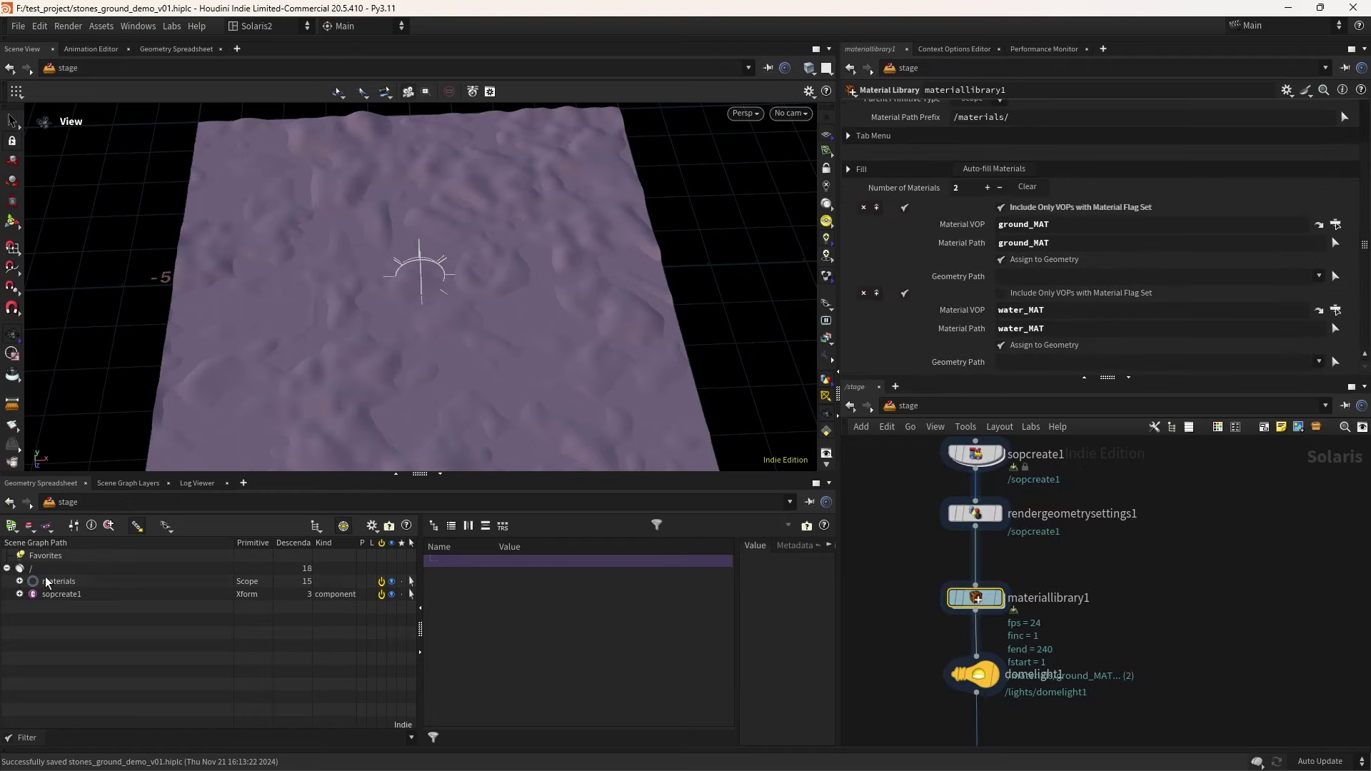
{"action": "left_click", "coordinate": [20, 594]}
{"action": "left_click", "coordinate": [68, 607]}
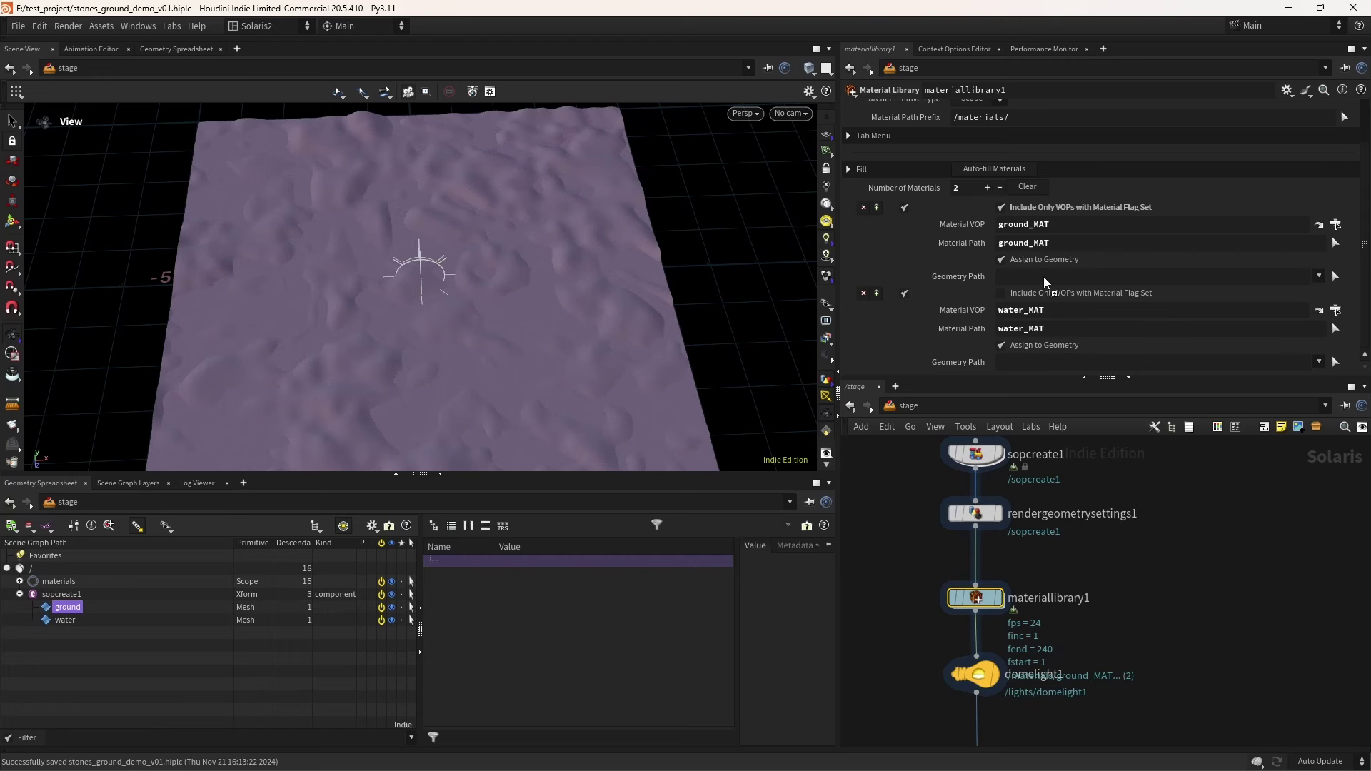
{"action": "left_click_drag", "start_coordinate": [1044, 283], "coordinate": [1047, 279]}
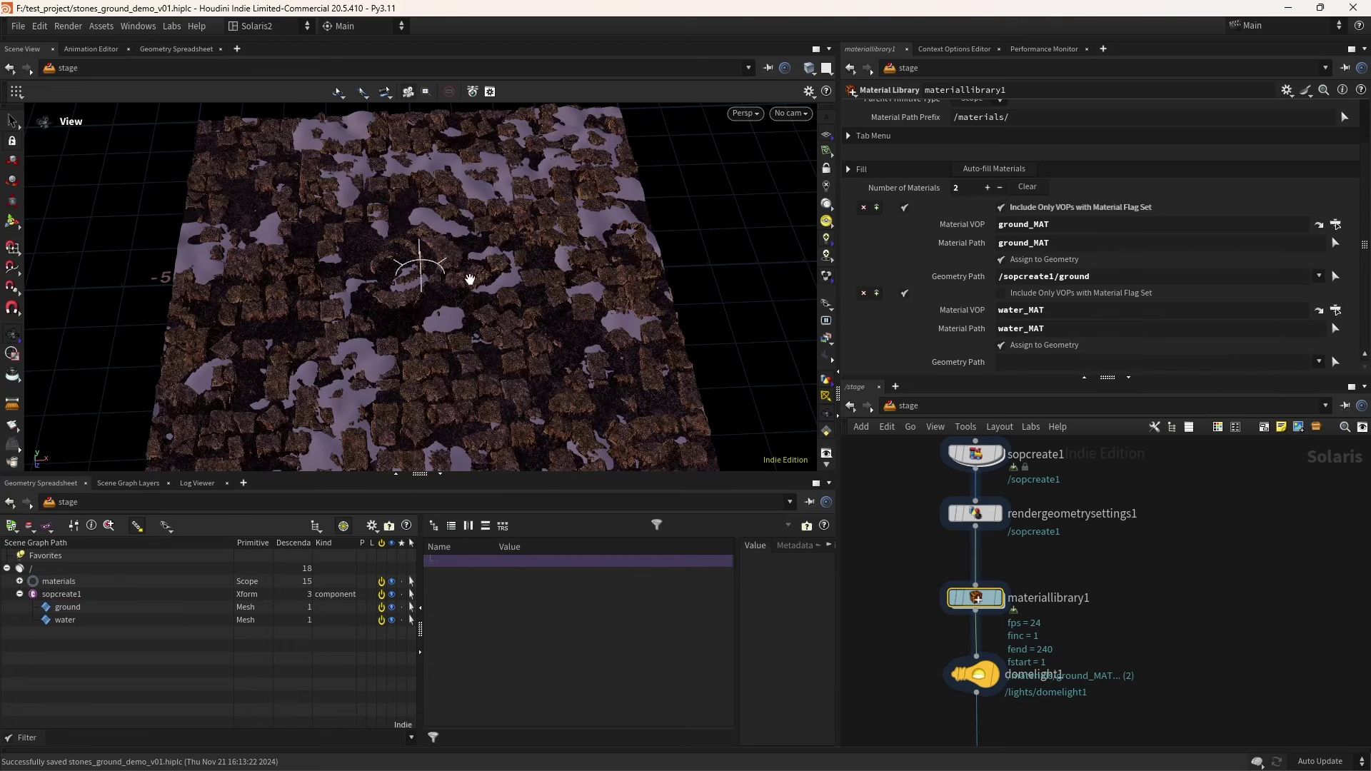
{"action": "left_click_drag", "start_coordinate": [65, 620], "coordinate": [1060, 360]}
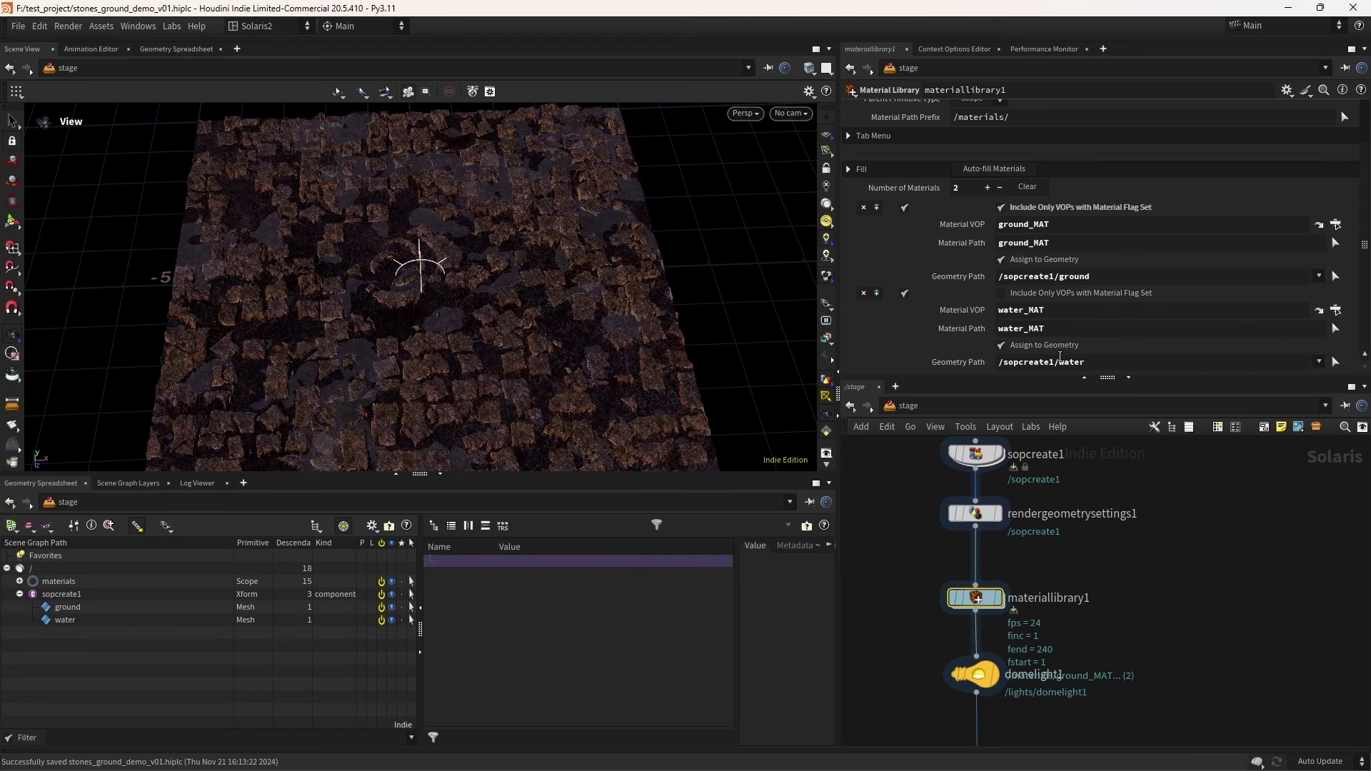
{"action": "key", "text": "ctrl+s"}
{"action": "scroll", "coordinate": [476, 300], "scroll_direction": "up", "scroll_amount": 3}
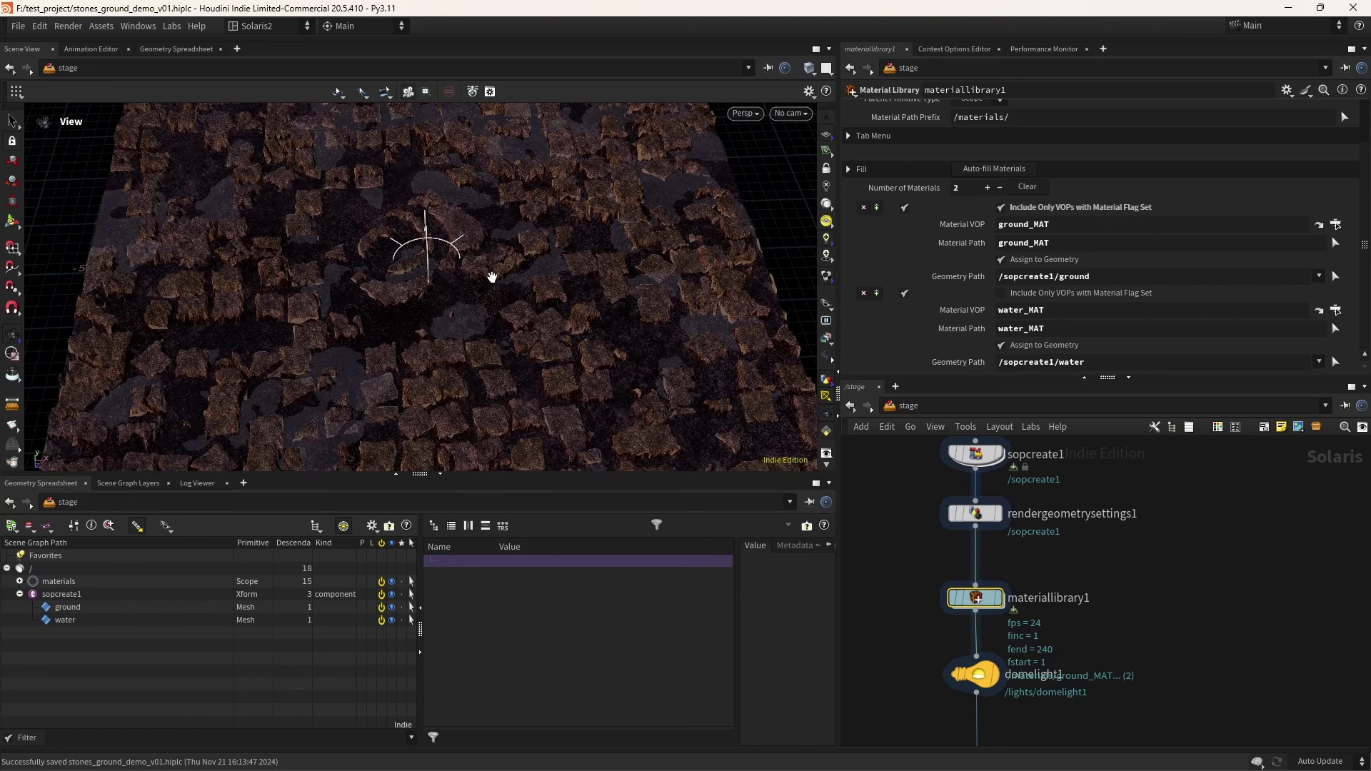
{"action": "left_click", "coordinate": [975, 674]}
Create camera1 from the current view, framing the stones at an angle from above, and save
{"action": "left_click_drag", "start_coordinate": [526, 346], "coordinate": [593, 294]}
{"action": "left_click", "coordinate": [794, 117]}
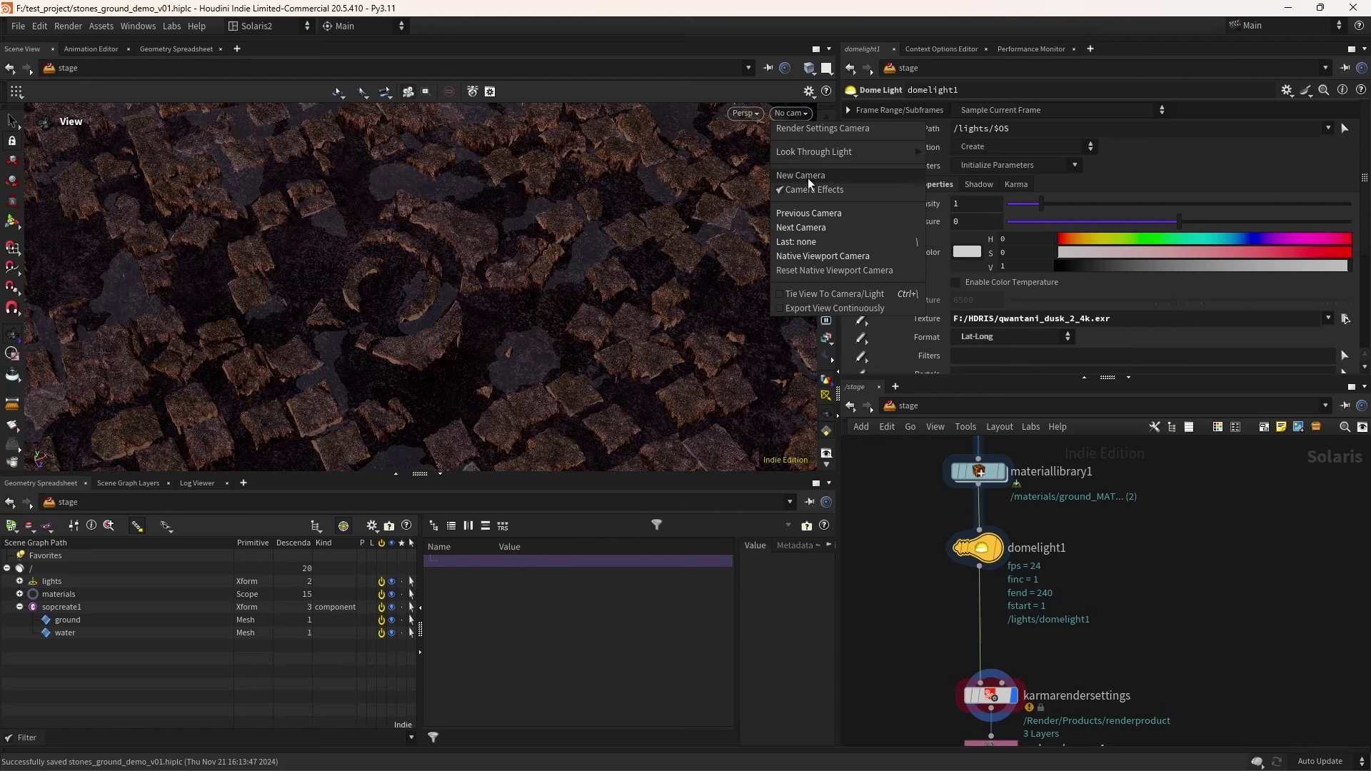
{"action": "left_click", "coordinate": [807, 175]}
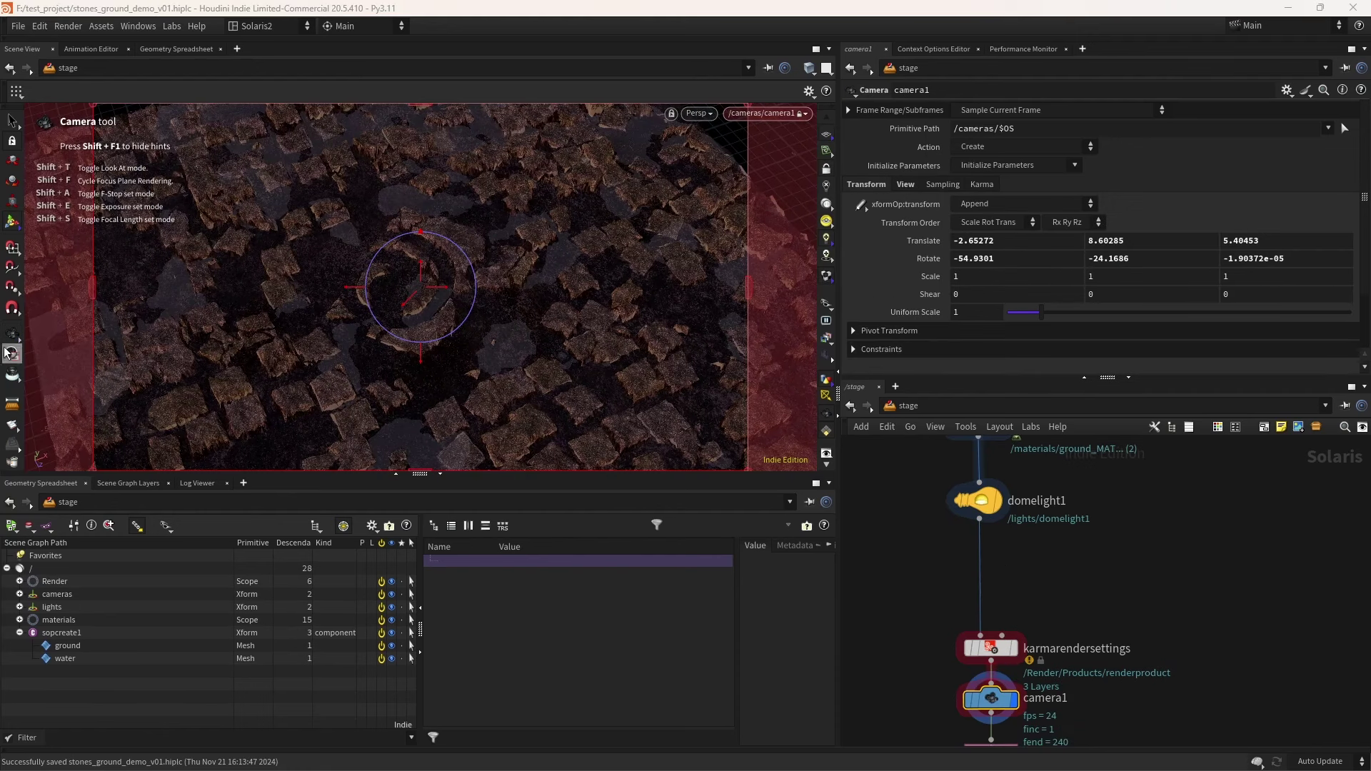
{"action": "key", "text": "Escape"}
{"action": "left_click_drag", "start_coordinate": [389, 324], "coordinate": [394, 329]}
{"action": "scroll", "coordinate": [391, 336], "scroll_direction": "up", "scroll_amount": 2}
{"action": "left_click_drag", "start_coordinate": [388, 341], "coordinate": [429, 314]}
{"action": "key", "text": "ctrl+s"}
Check the viewport's camera display options, close them, and save the scene again
{"action": "key", "text": "d"}
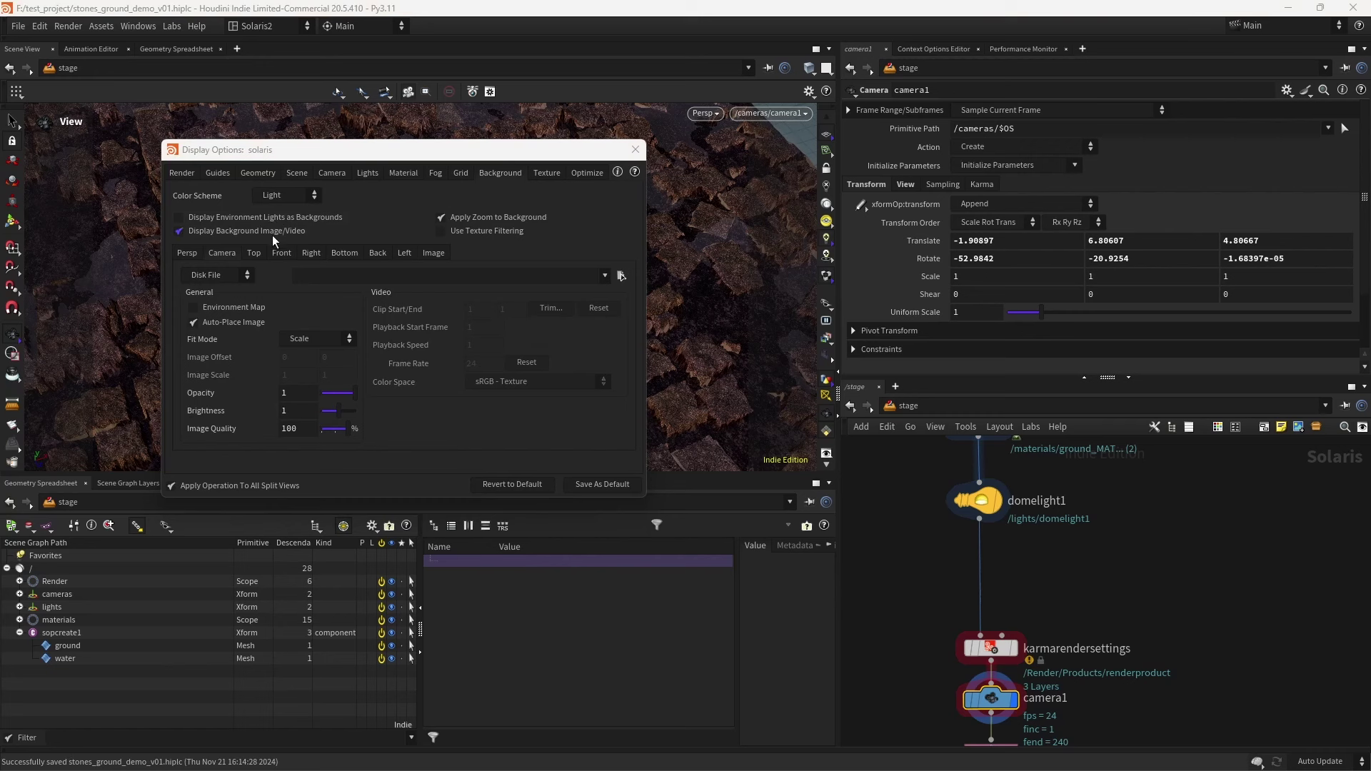
{"action": "left_click", "coordinate": [332, 175]}
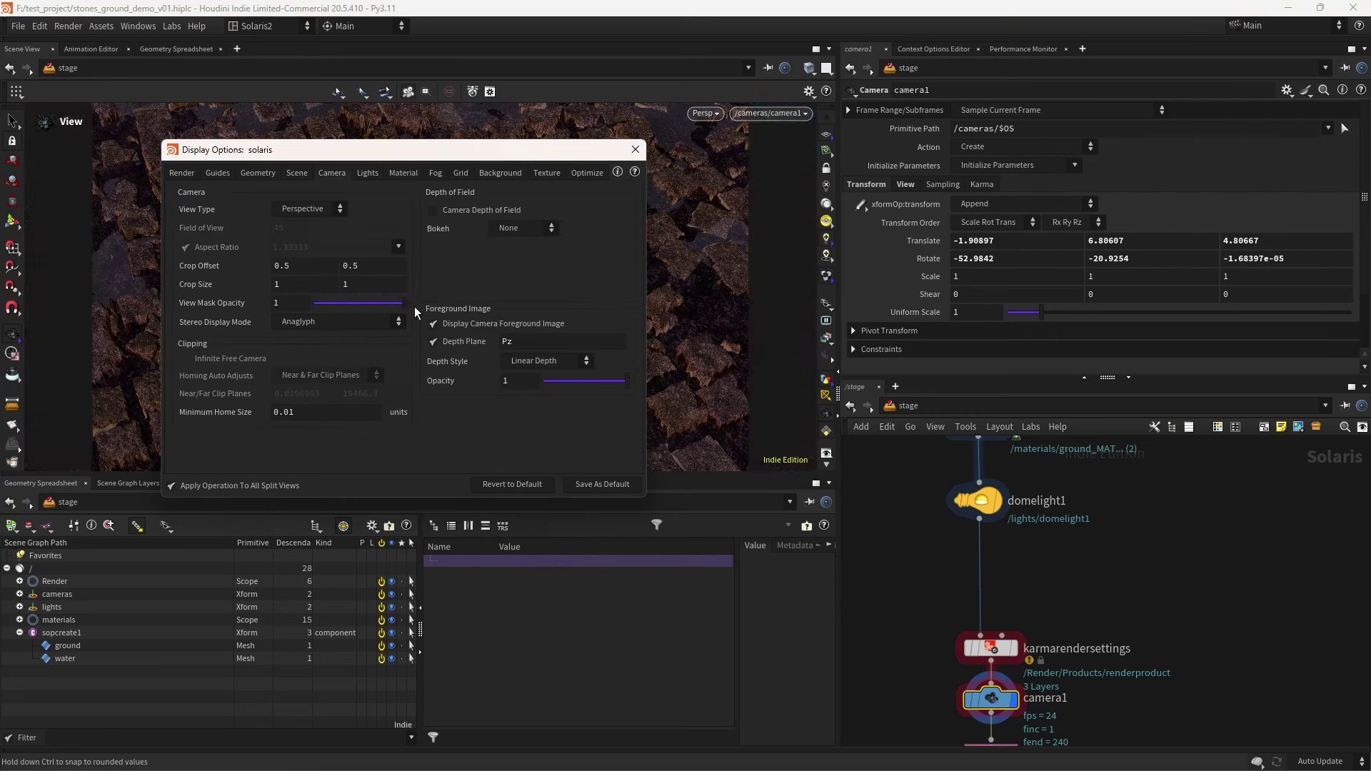
{"action": "left_click", "coordinate": [635, 149]}
{"action": "key", "text": "ctrl+s"}
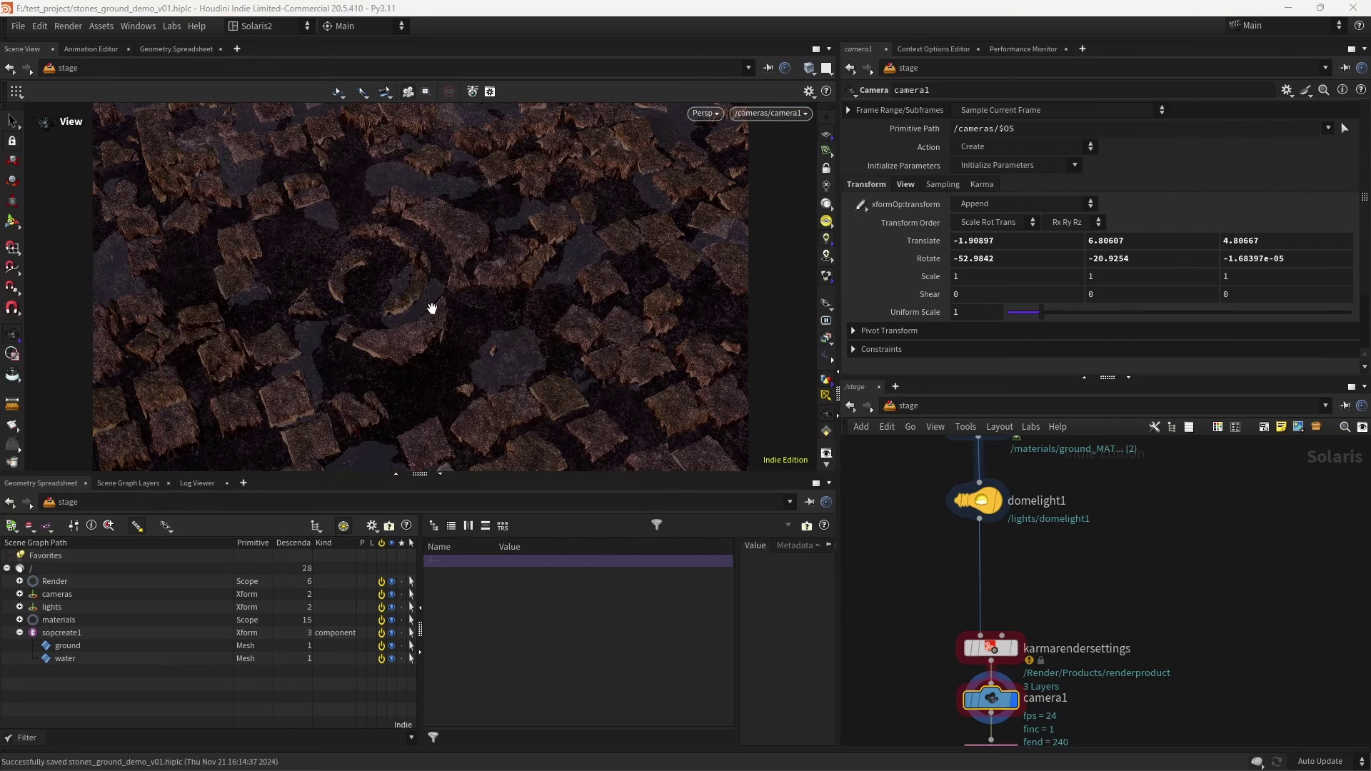
{"action": "left_click", "coordinate": [979, 500]}
{"action": "scroll", "coordinate": [967, 664], "scroll_direction": "down", "scroll_amount": 2}
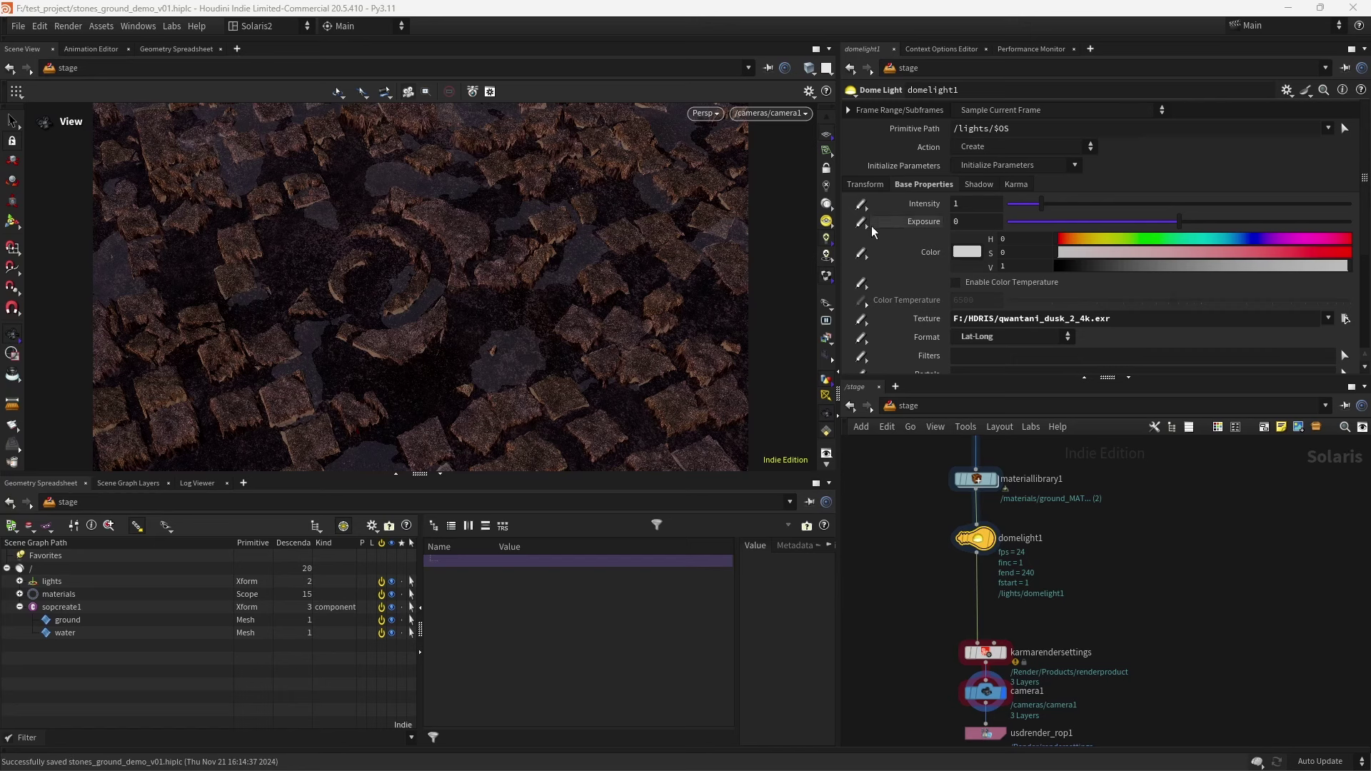
Preview camera1 in Karma XPU, return to the GL renderer, and select rendergeometrysettings1
{"action": "left_click", "coordinate": [705, 113]}
{"action": "left_click", "coordinate": [738, 193]}
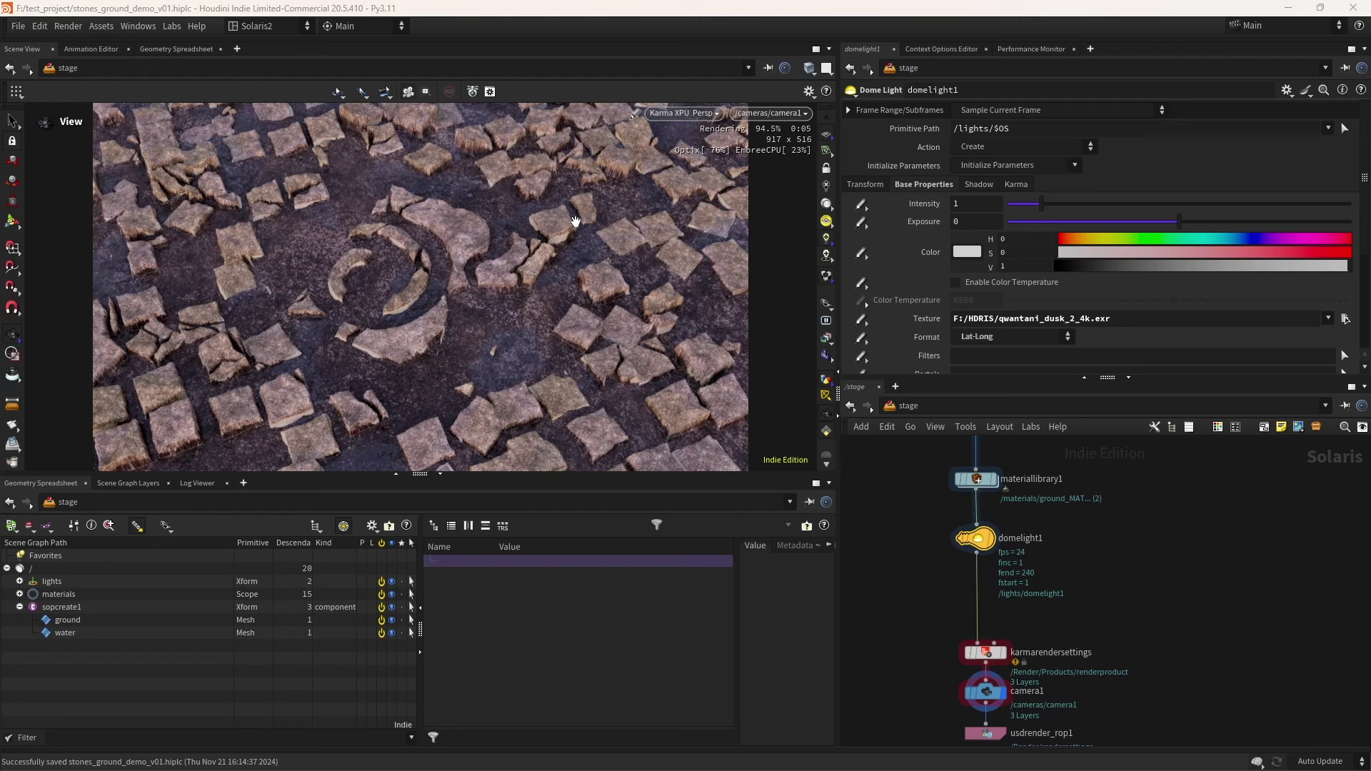
{"action": "left_click", "coordinate": [683, 113]}
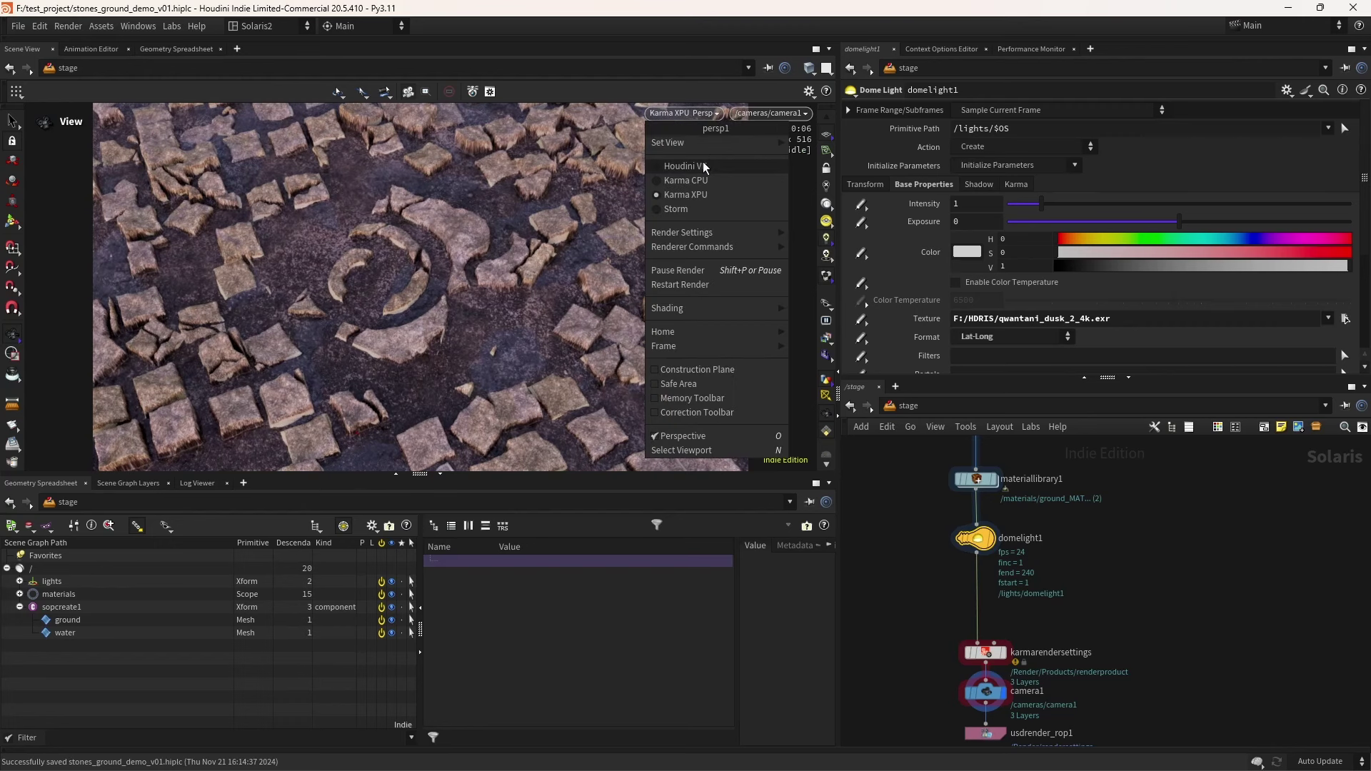
{"action": "left_click", "coordinate": [705, 169]}
{"action": "middle_click_drag", "start_coordinate": [907, 504], "coordinate": [909, 566]}
{"action": "left_click", "coordinate": [988, 540]}
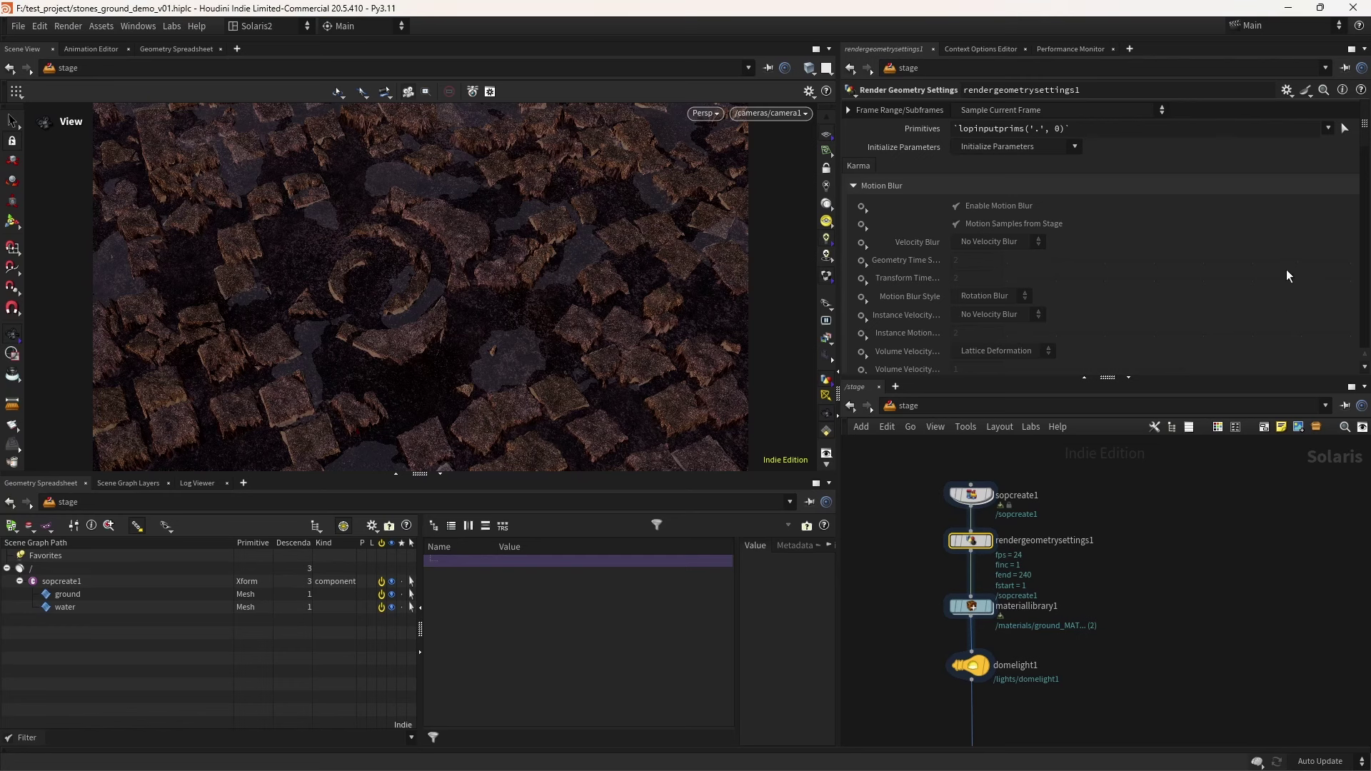
Limit rendergeometrysettings1 to /sopcreate1/ground with Dicing Quality 1.5
{"action": "left_click_drag", "start_coordinate": [68, 596], "coordinate": [1021, 130]}
{"action": "left_click_drag", "start_coordinate": [854, 202], "coordinate": [886, 328]}
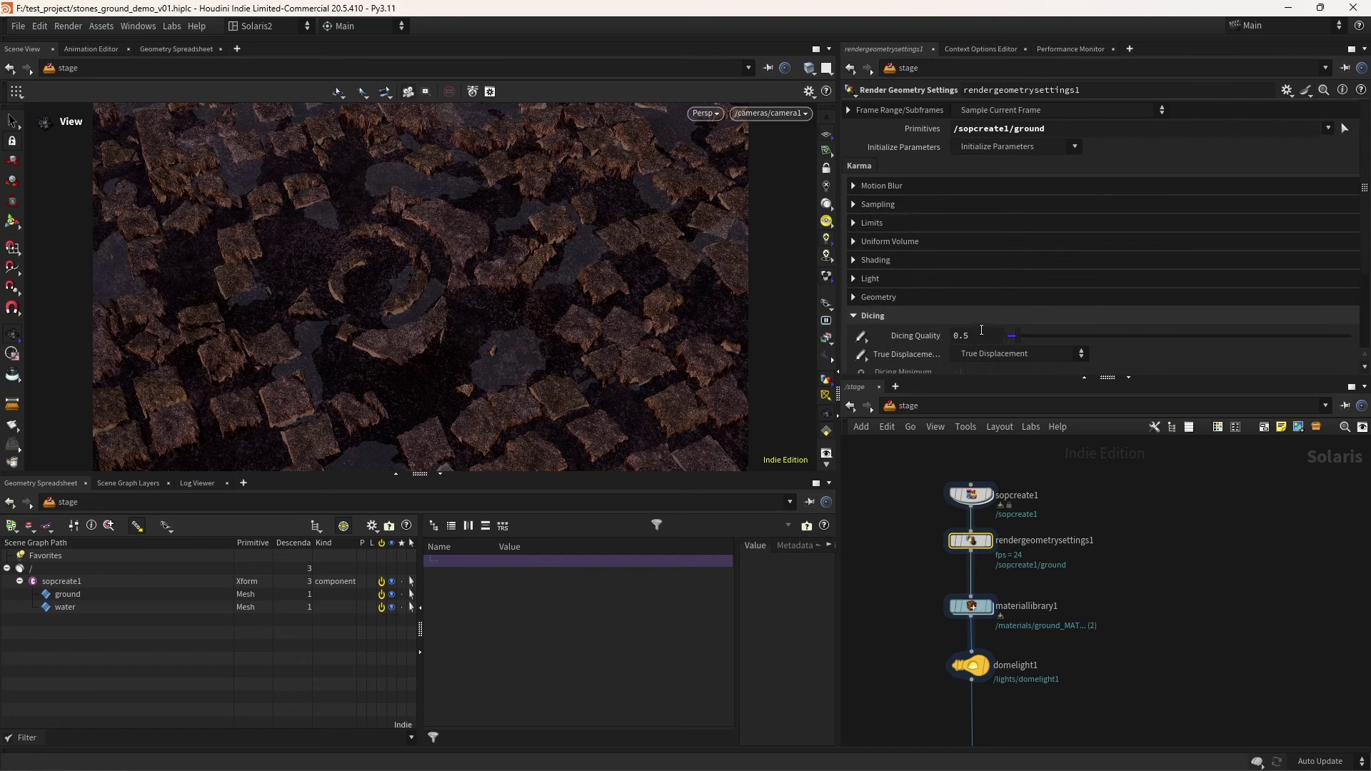
{"action": "key", "text": "Tab"}
{"action": "type", "text": "1.5"}
{"action": "key", "text": "Return"}
Insert camera1 between domelight1 and karmarendersettings
{"action": "scroll", "coordinate": [889, 505], "scroll_direction": "down", "scroll_amount": 3}
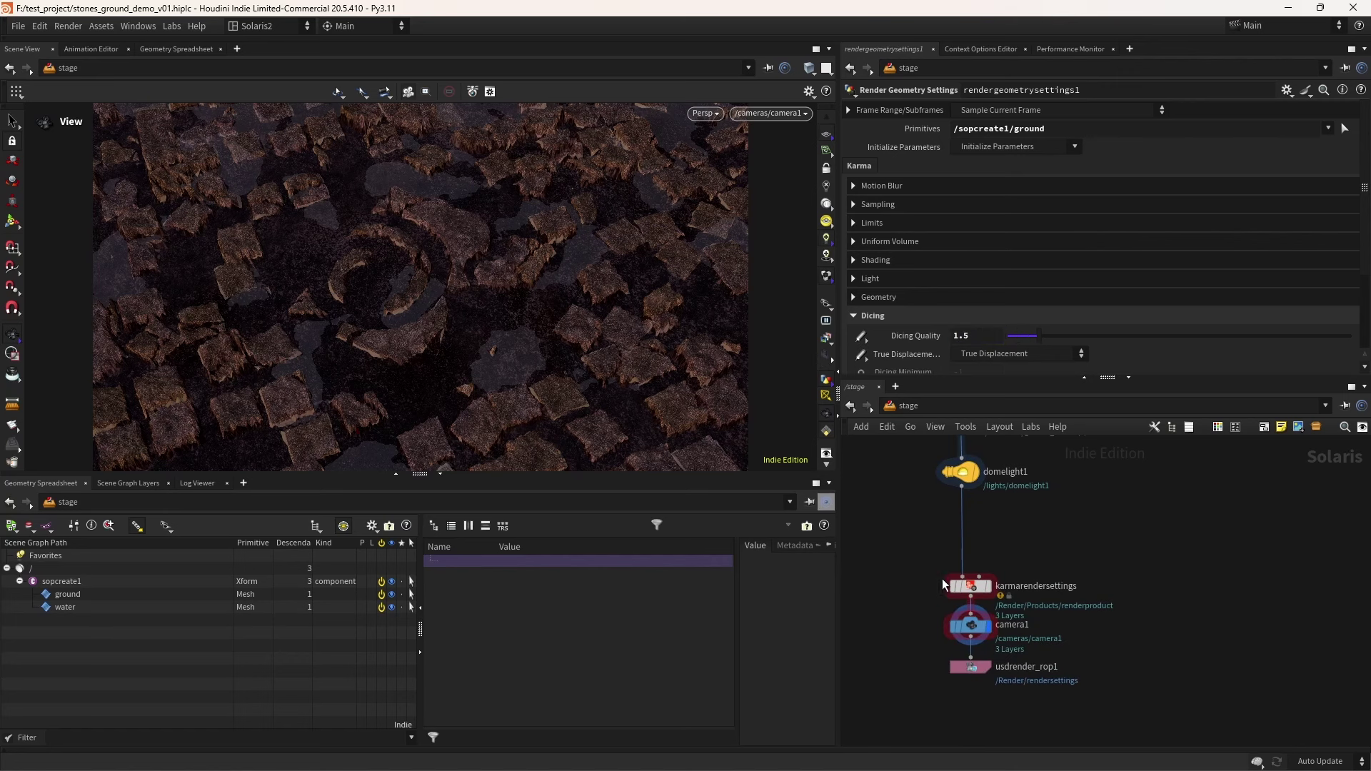
{"action": "left_click_drag", "start_coordinate": [969, 626], "coordinate": [957, 537]}
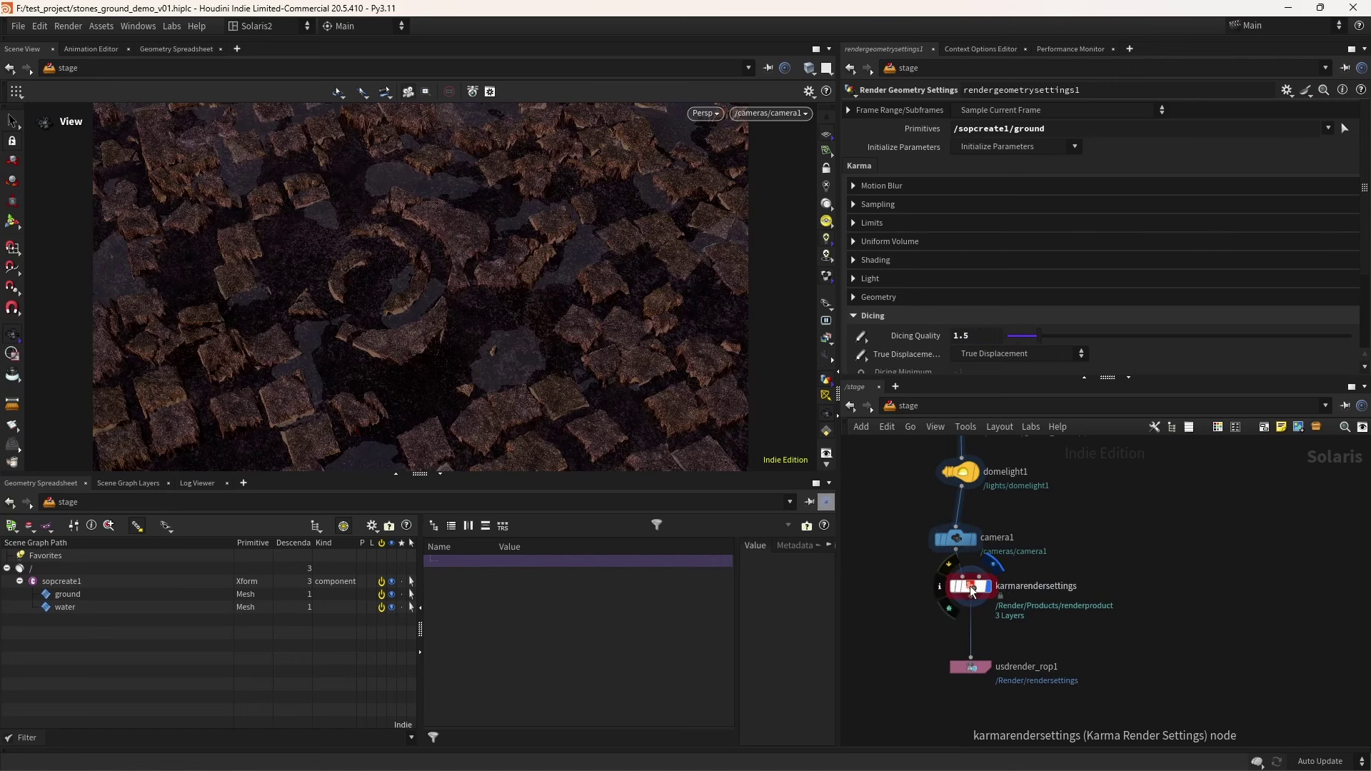
{"action": "left_click_drag", "start_coordinate": [972, 591], "coordinate": [972, 609]}
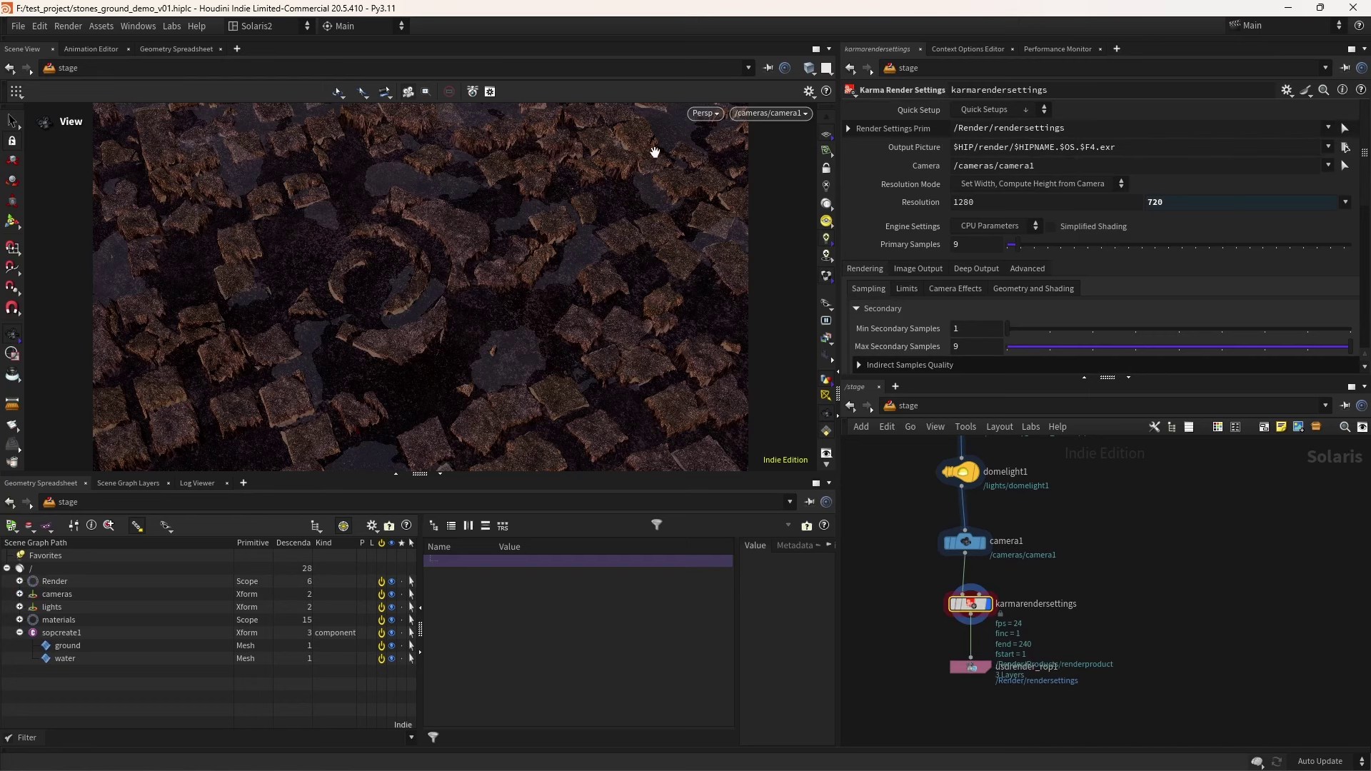
Render camera1 in Karma XPU, switch back to Houdini VK, save, and orbit out to a ground overview
{"action": "left_click", "coordinate": [705, 114]}
{"action": "left_click", "coordinate": [716, 175]}
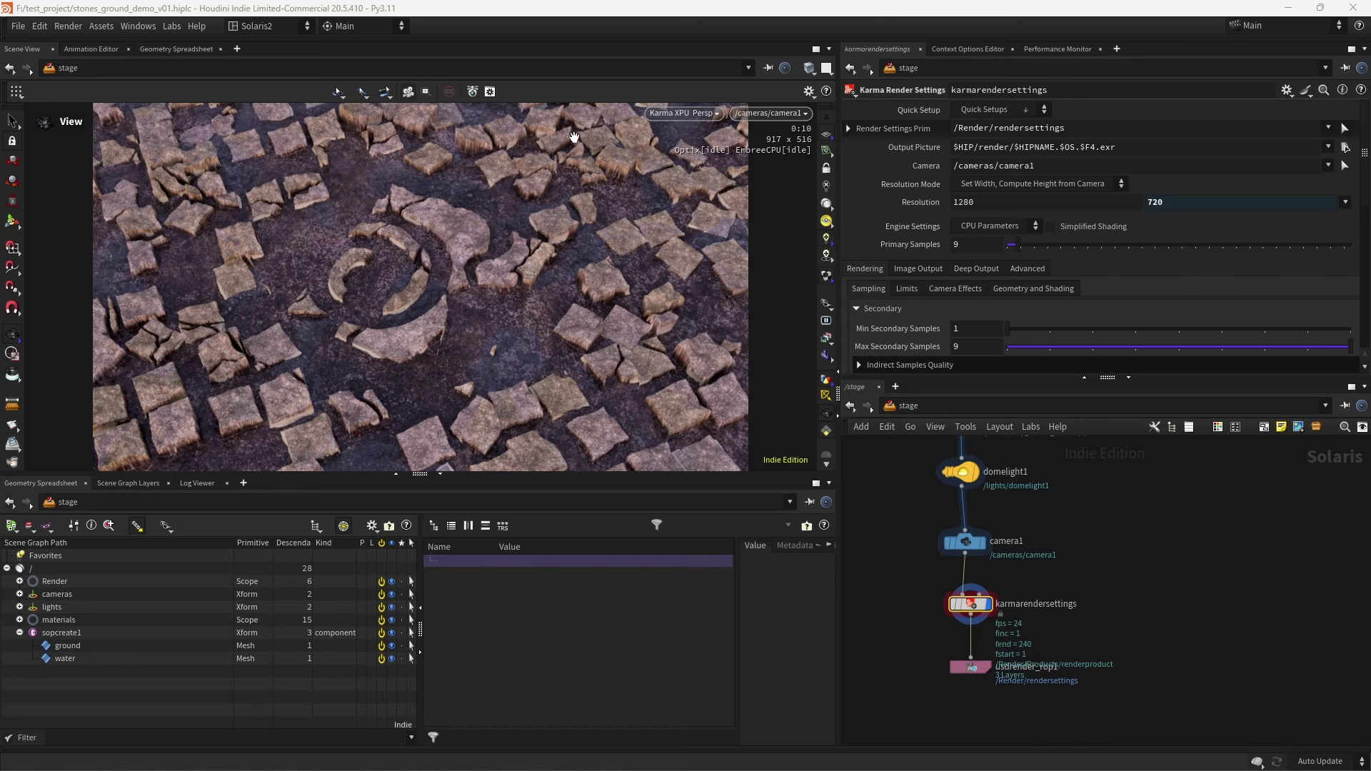
{"action": "left_click", "coordinate": [695, 114]}
{"action": "left_click", "coordinate": [698, 166]}
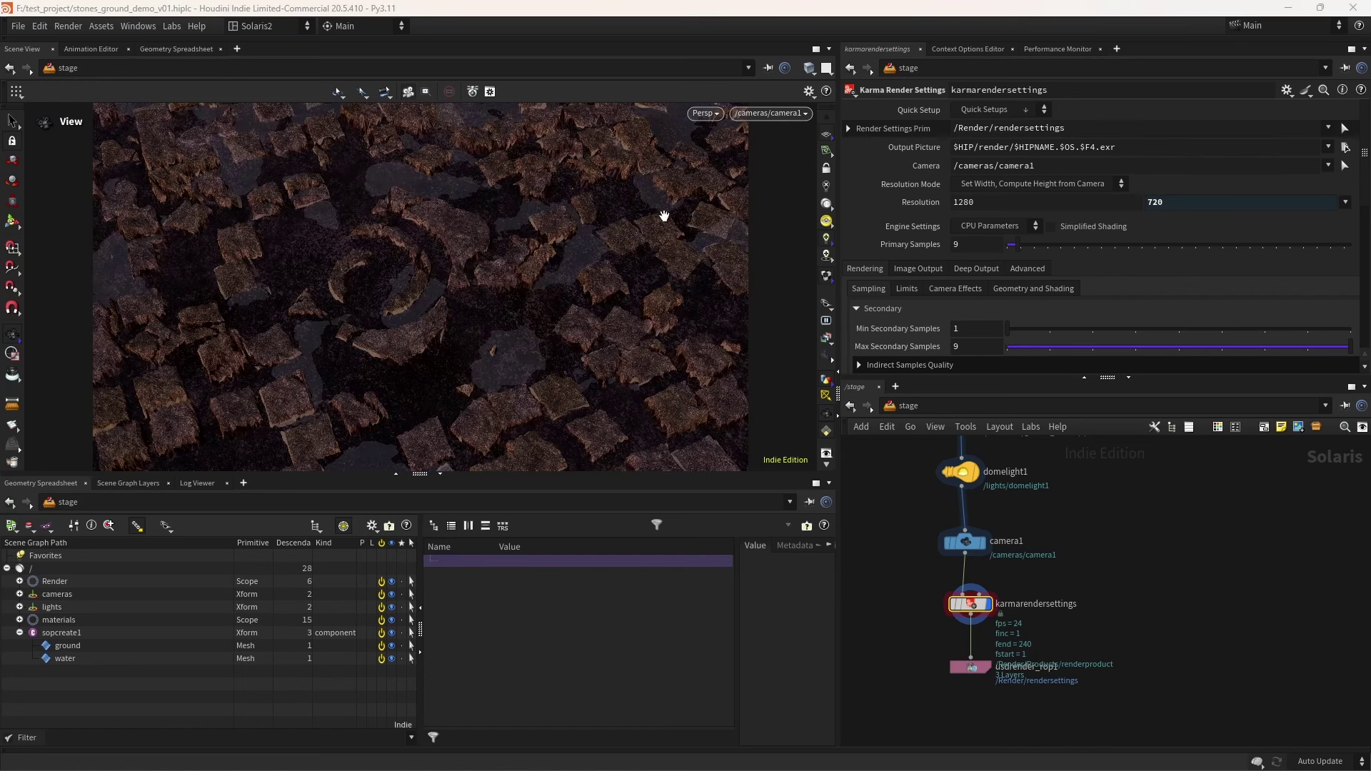
{"action": "key", "text": "ctrl+s"}
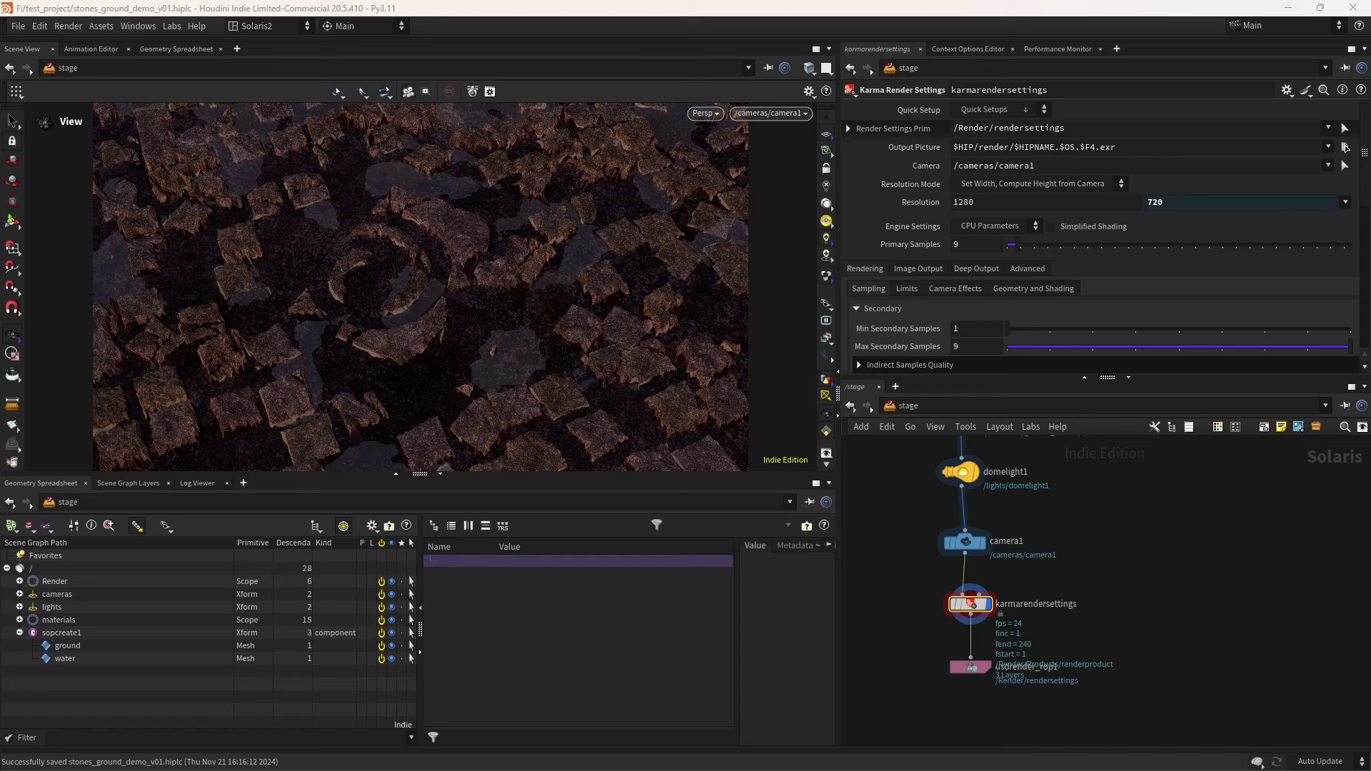
{"action": "scroll", "coordinate": [392, 223], "scroll_direction": "down", "scroll_amount": 10}
{"action": "left_click_drag", "start_coordinate": [392, 223], "coordinate": [334, 337]}
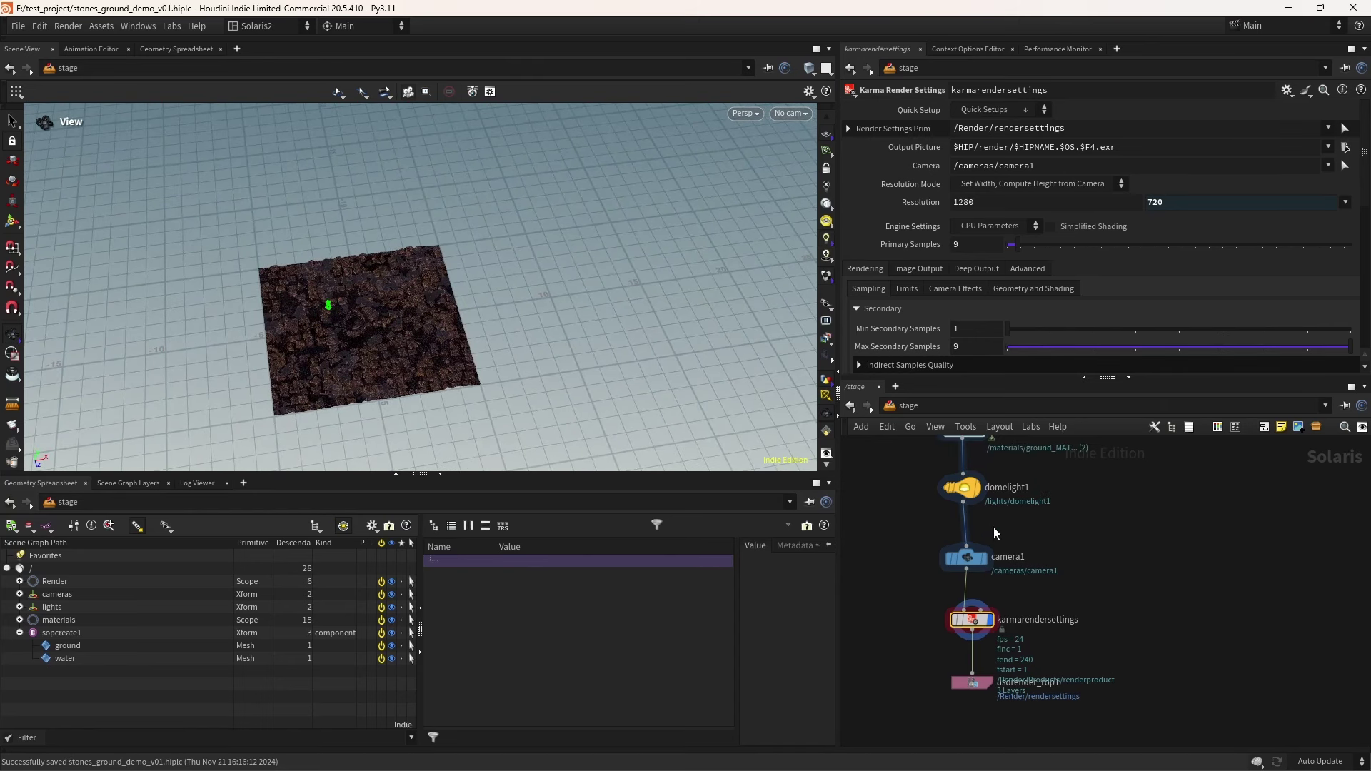
Add light1 between domelight1 and camera1 and make it a Rectangle light
{"action": "key", "text": "Tab"}
{"action": "type", "text": "lig"}
{"action": "key", "text": "Return"}
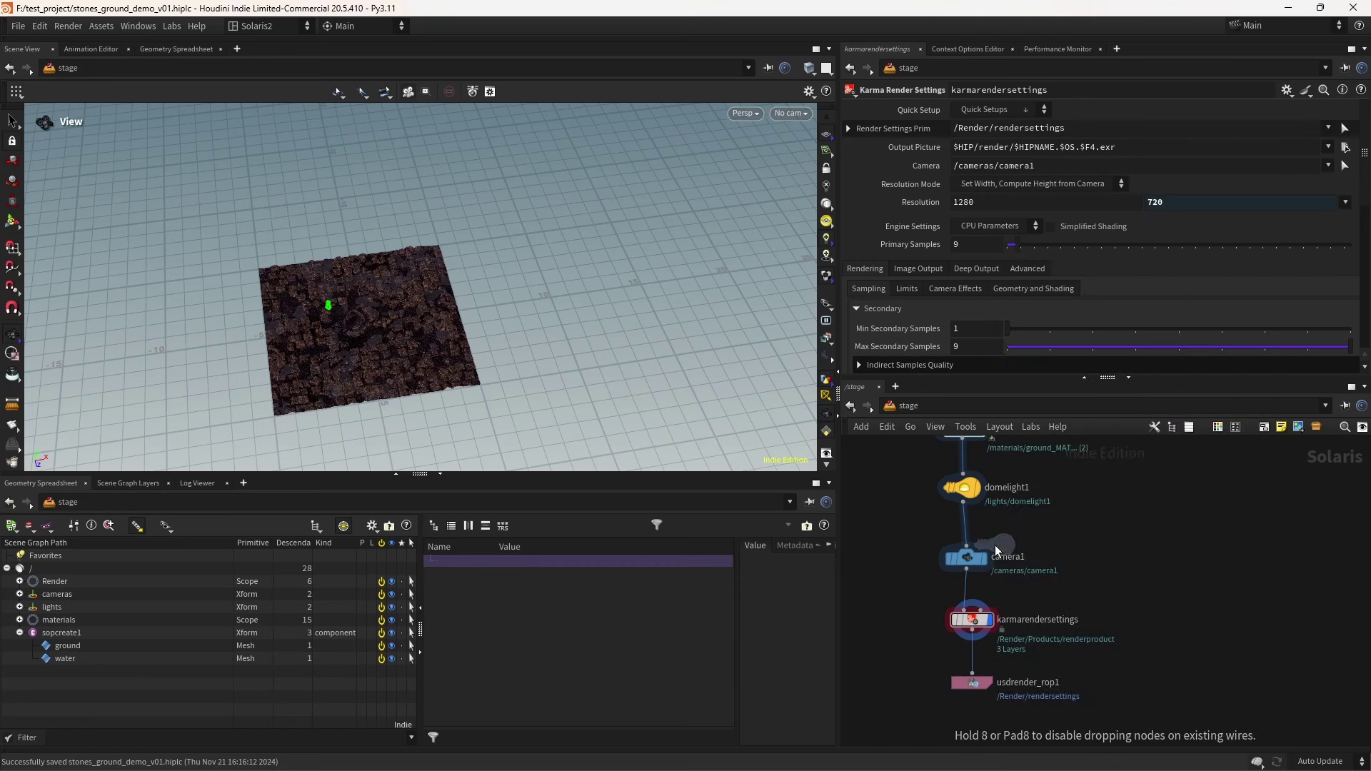
{"action": "left_click", "coordinate": [996, 545]}
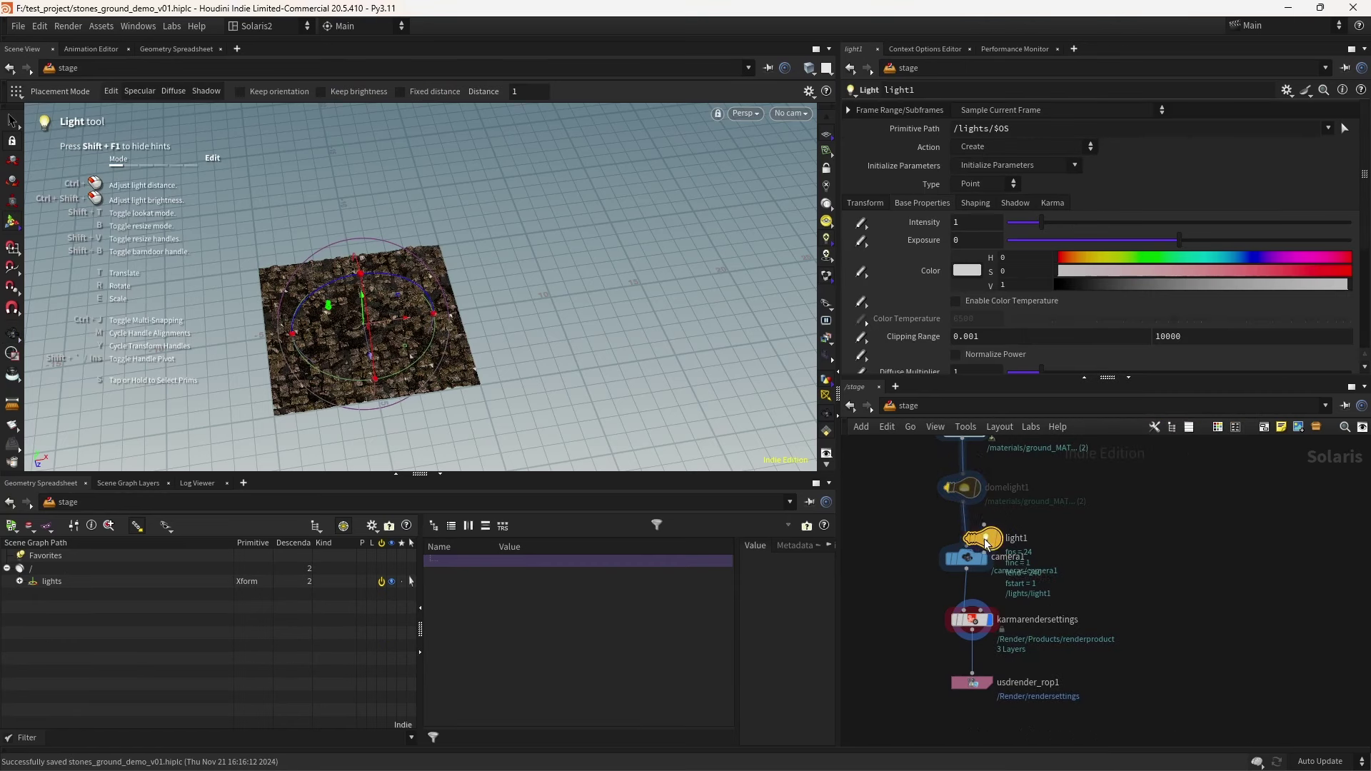
{"action": "left_click", "coordinate": [964, 550]}
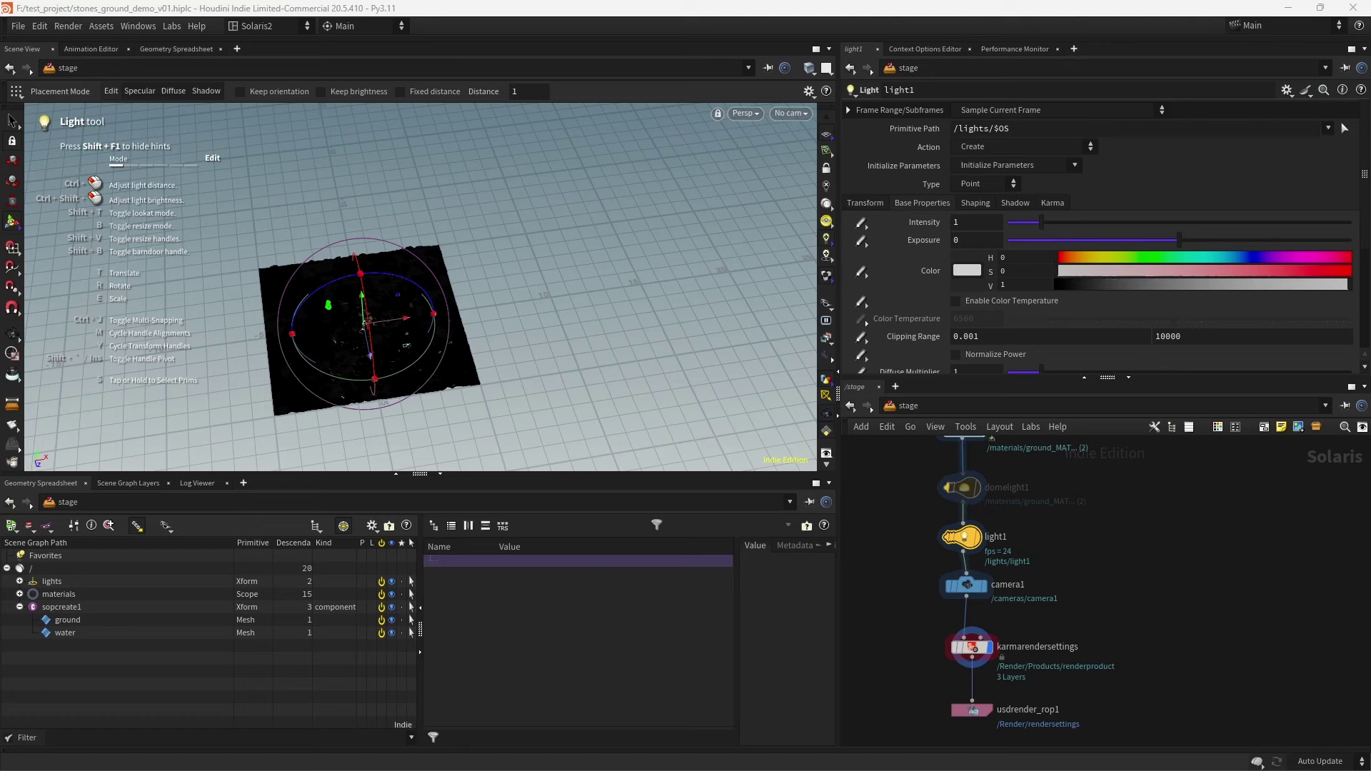
{"action": "left_click", "coordinate": [987, 184]}
{"action": "left_click", "coordinate": [989, 255]}
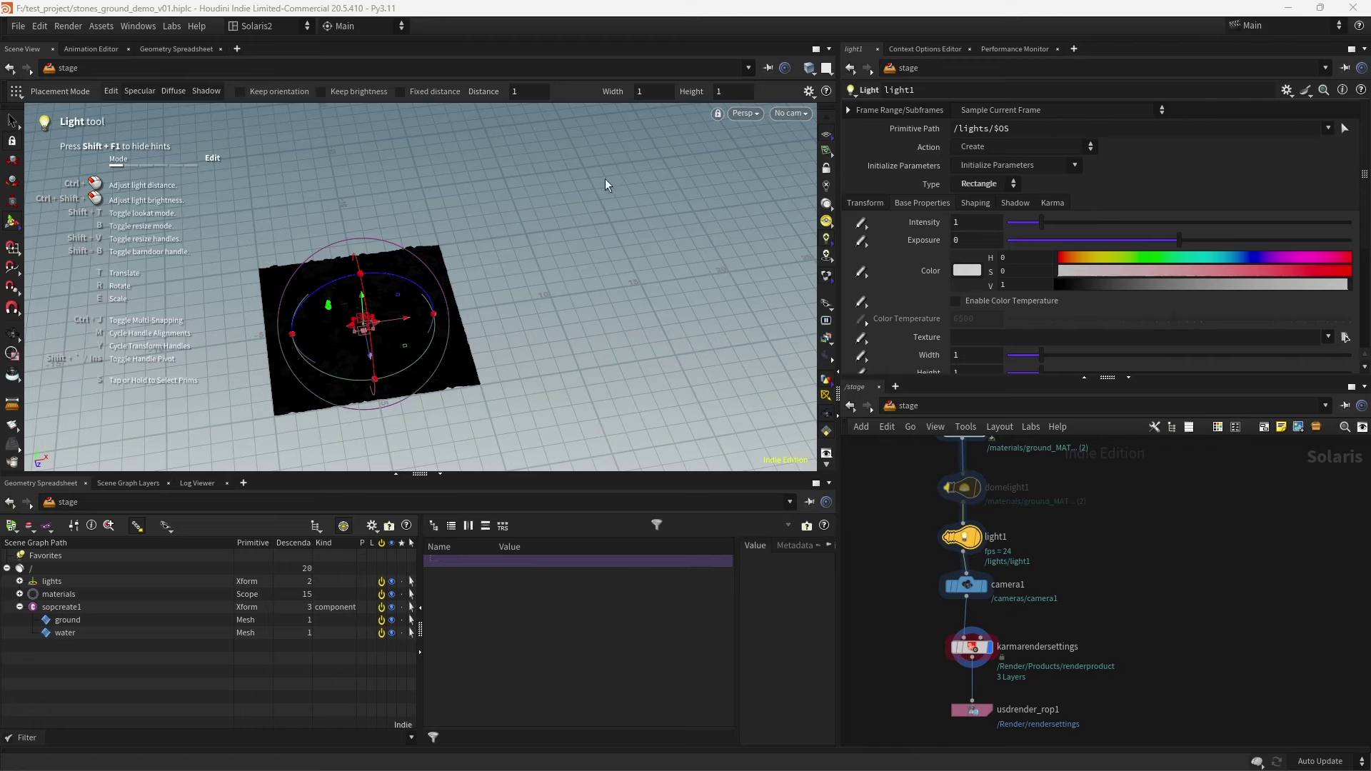
Look through light1 with the view locked and aim it down at the stone ground
{"action": "left_click", "coordinate": [790, 112]}
{"action": "mouse_move", "coordinate": [879, 176]}
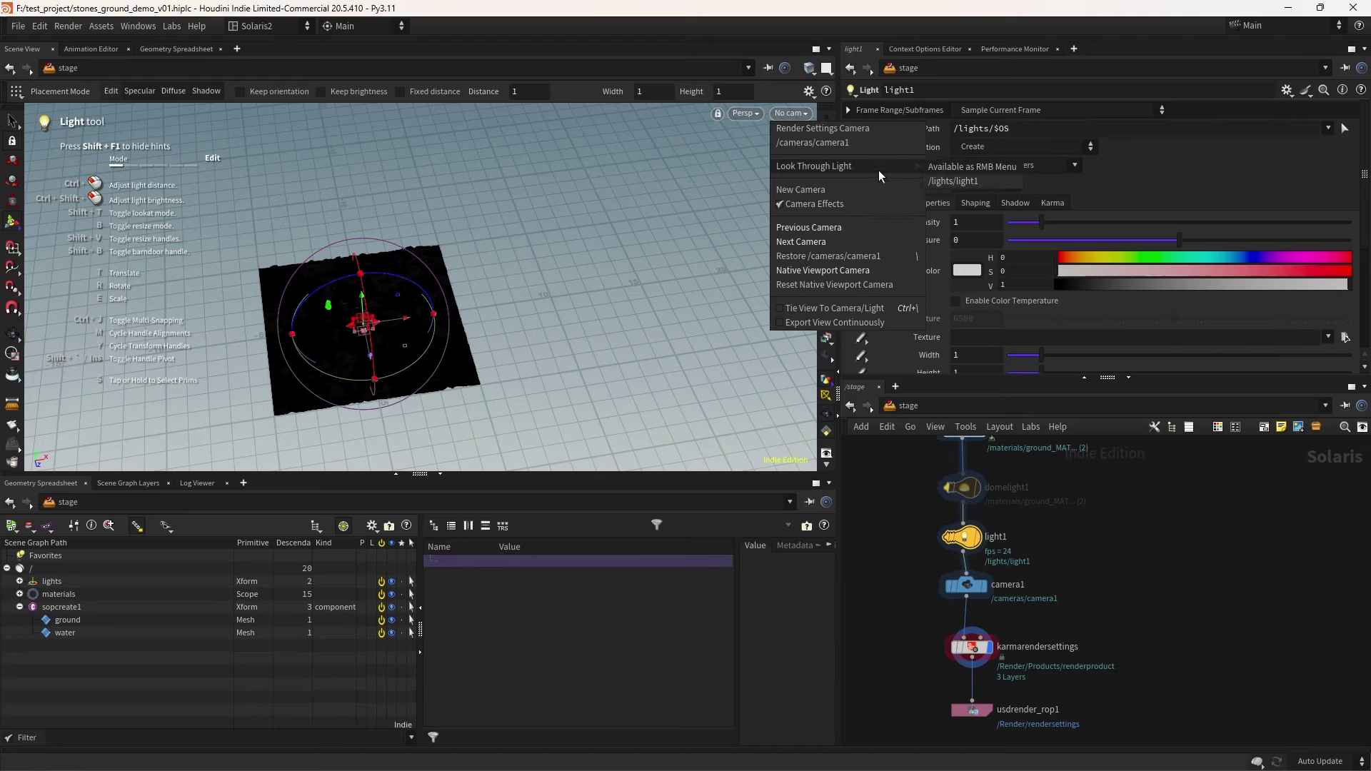
{"action": "left_click", "coordinate": [954, 181]}
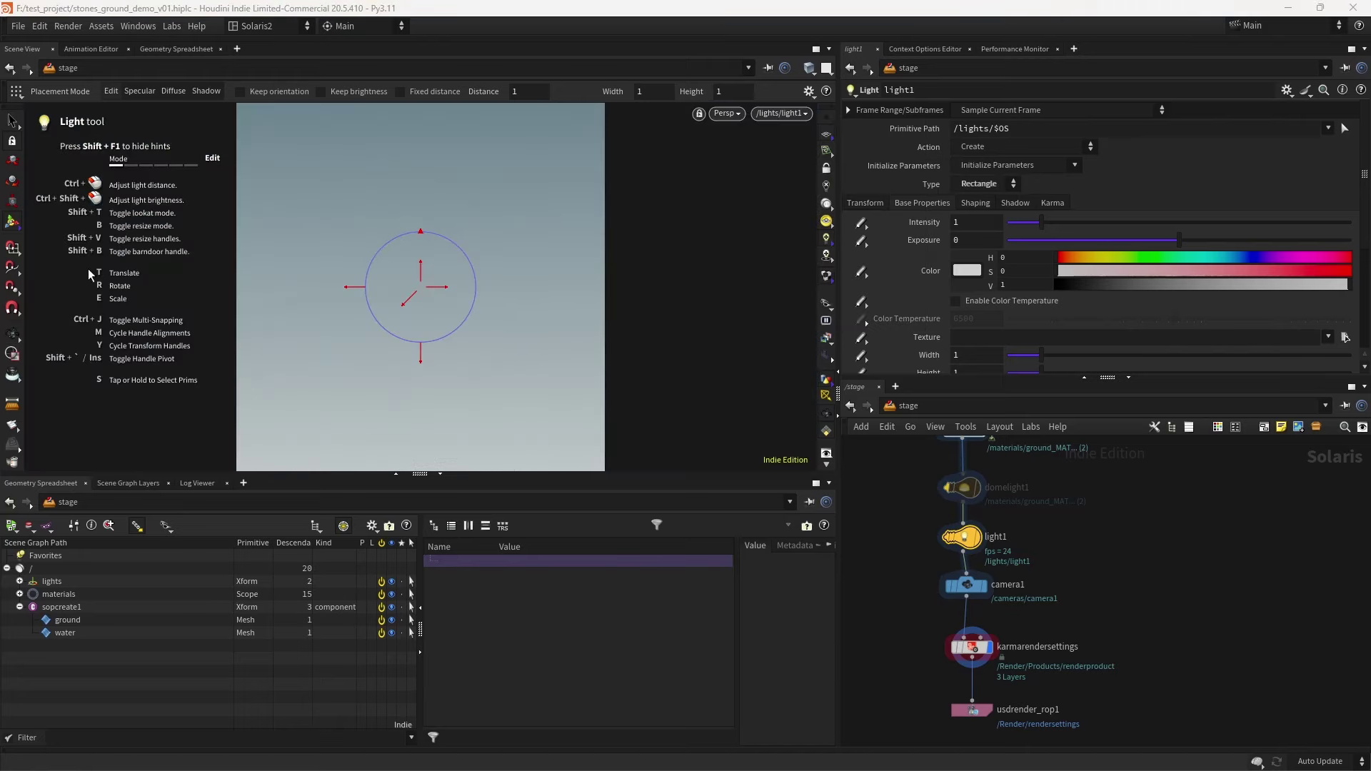
{"action": "left_click", "coordinate": [827, 169]}
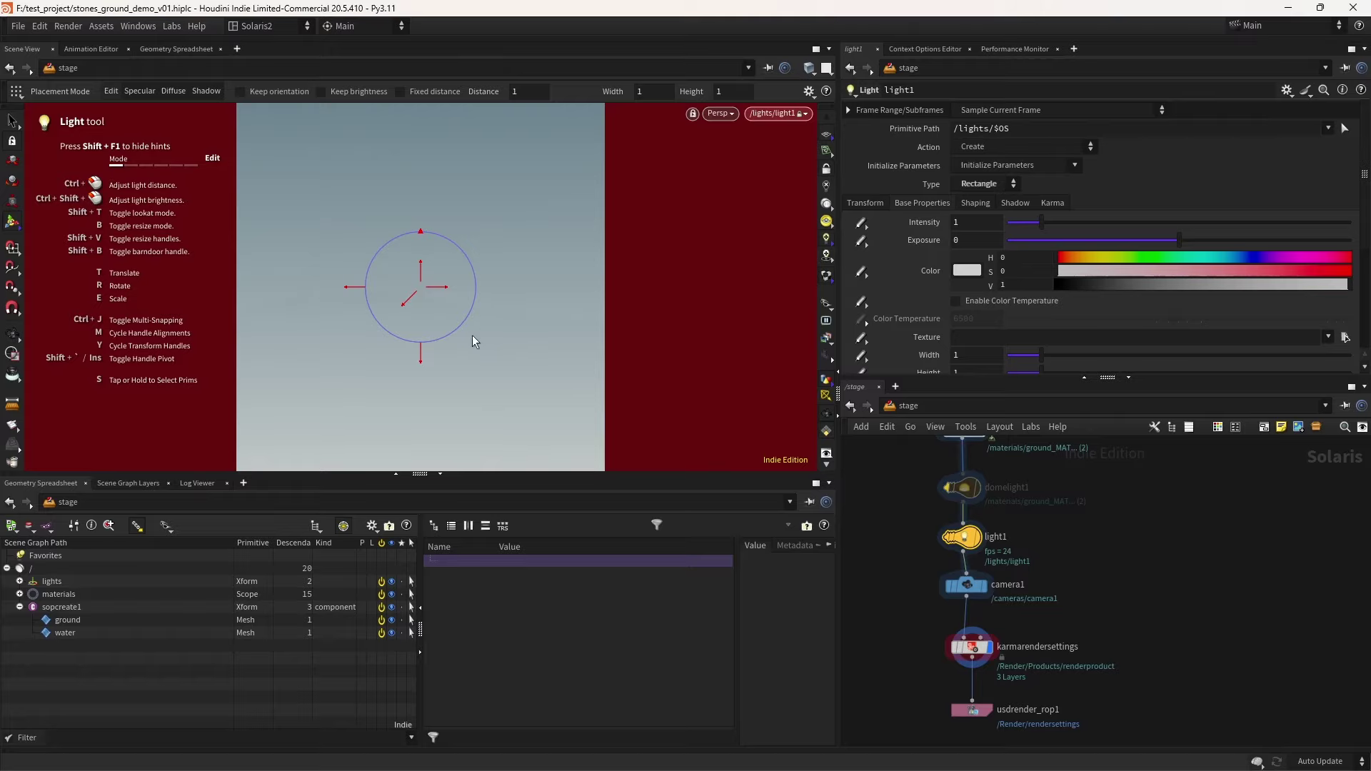
{"action": "key", "text": "Escape"}
{"action": "left_click_drag", "start_coordinate": [461, 328], "coordinate": [698, 303]}
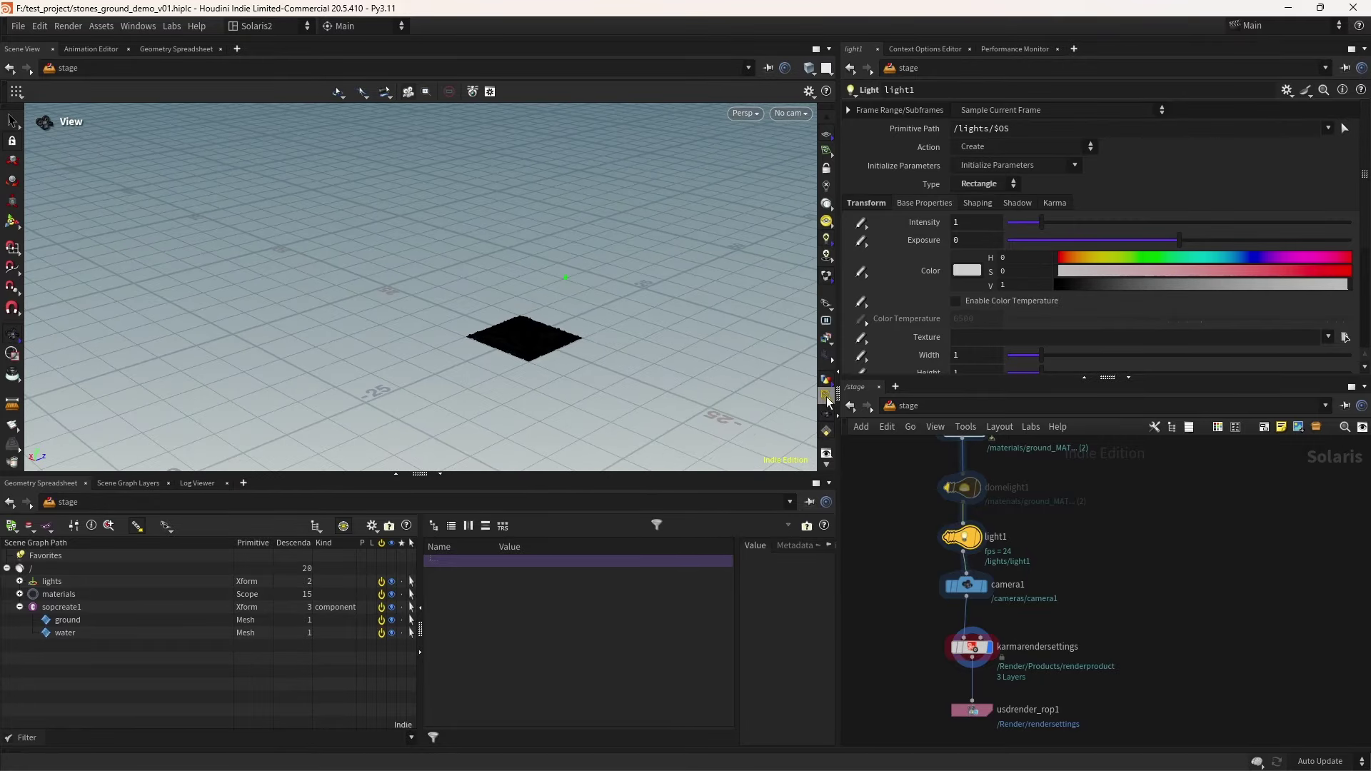
{"action": "left_click_drag", "start_coordinate": [459, 281], "coordinate": [521, 307]}
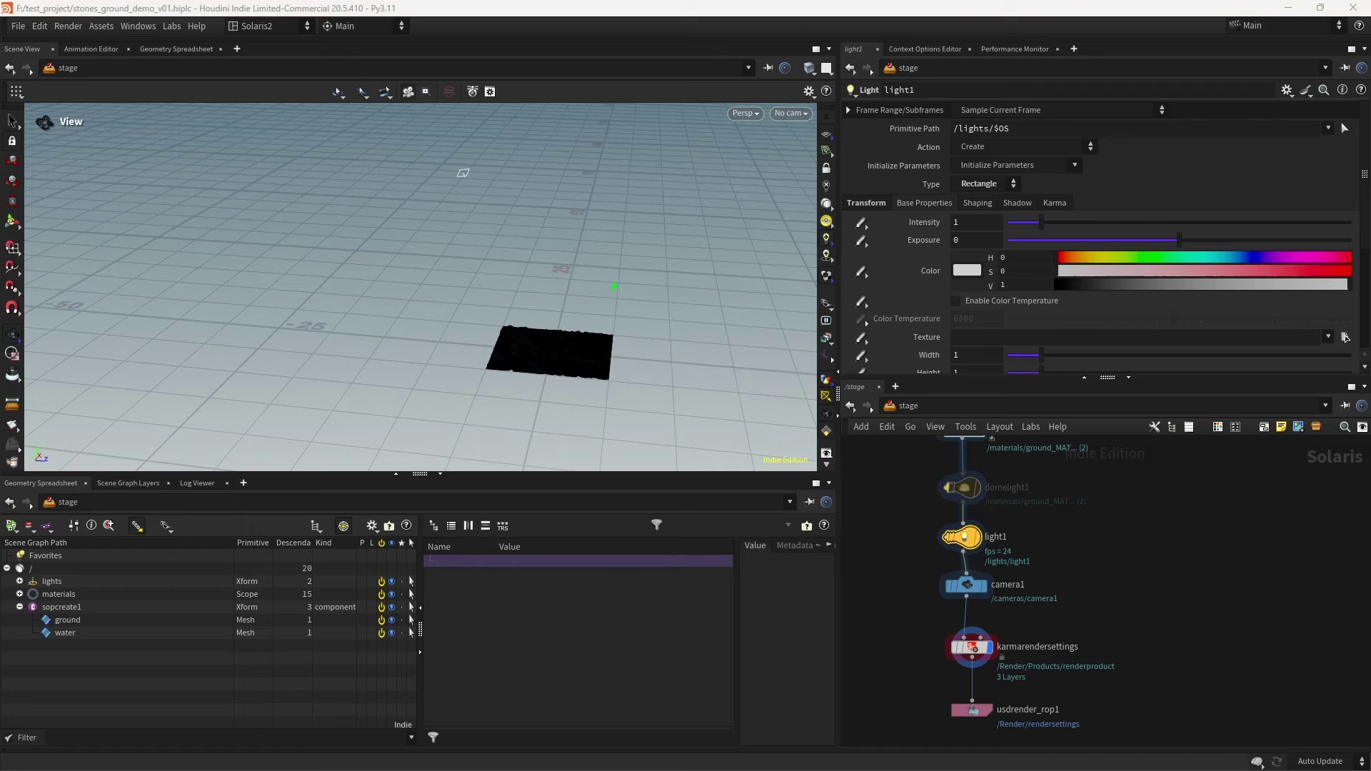
{"action": "middle_click_drag", "start_coordinate": [984, 504], "coordinate": [978, 582]}
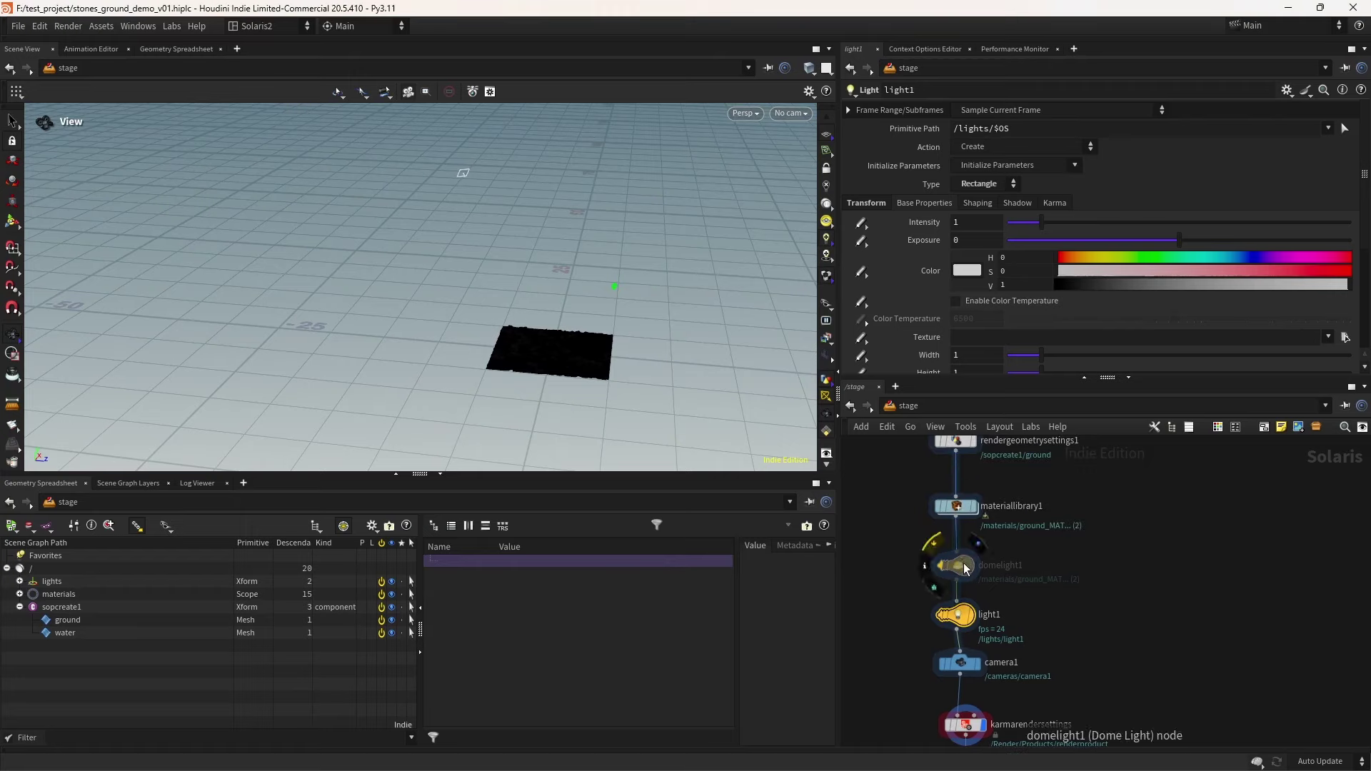
Add a Light Filter Library node to the stage network
{"action": "key", "text": "Tab"}
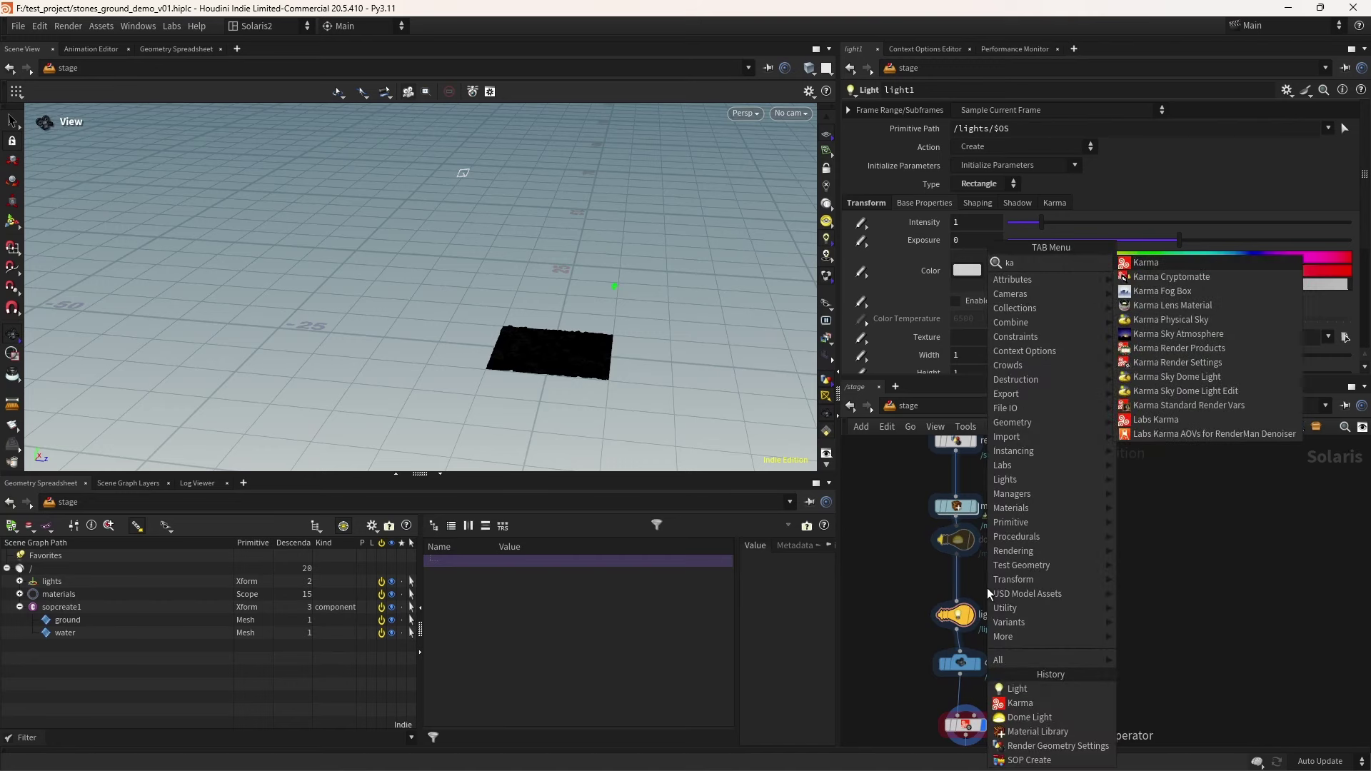
{"action": "type", "text": "light"}
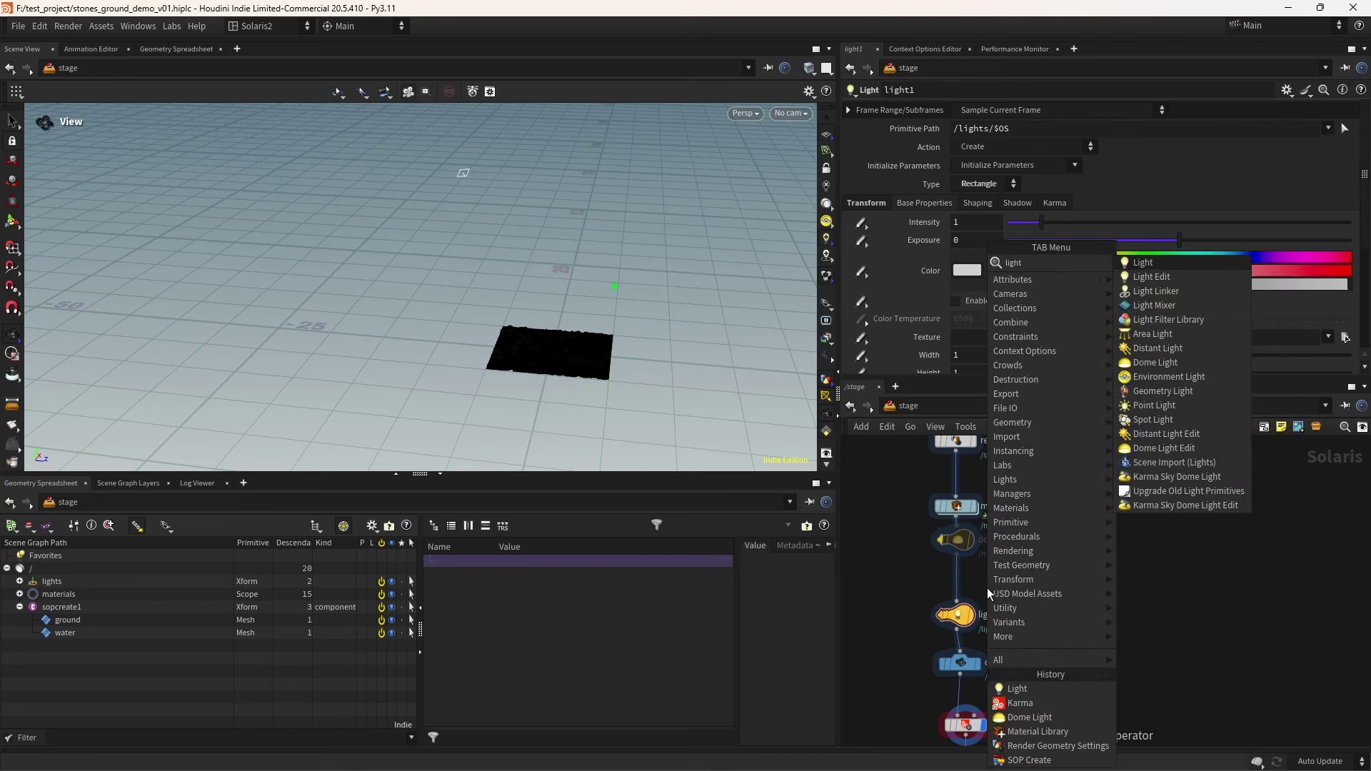
{"action": "key", "text": "Down"}
{"action": "key", "text": "Down"}
{"action": "key", "text": "Down"}
{"action": "key", "text": "Down"}
{"action": "key", "text": "Return"}
{"action": "left_click", "coordinate": [987, 589]}
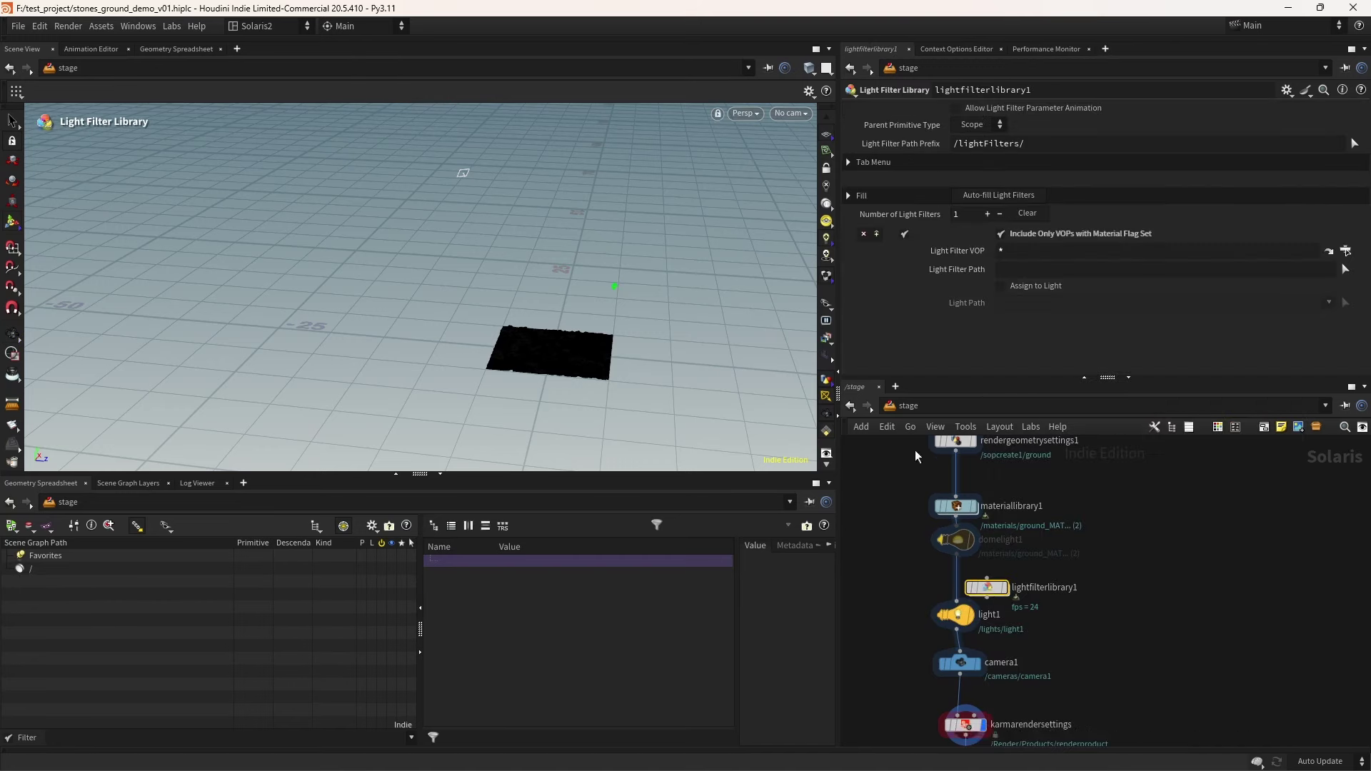
Inside the library, add a Karma Light Filter Gobo textured with GSG_Gobos_Plants_Palm_03.jpg
{"action": "double_click", "coordinate": [958, 589]}
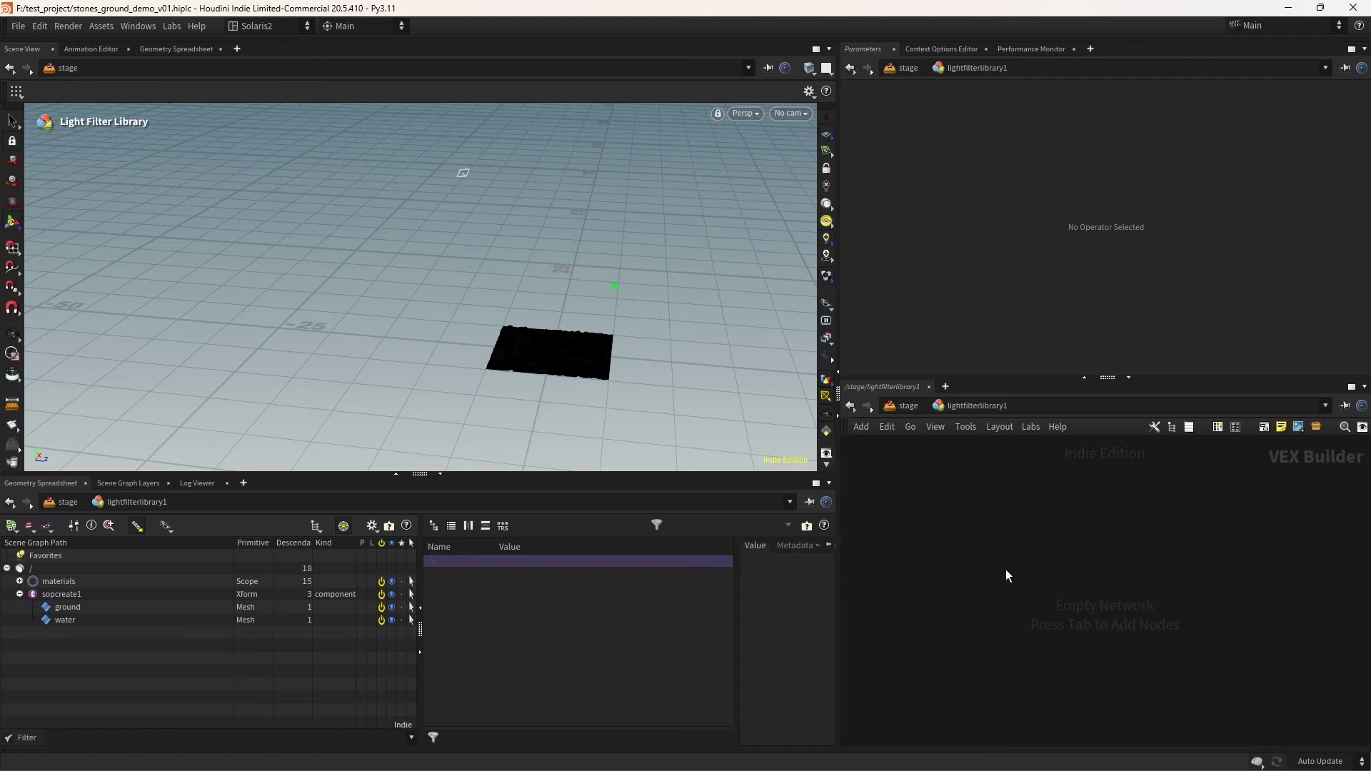
{"action": "key", "text": "Tab"}
{"action": "type", "text": "gobo"}
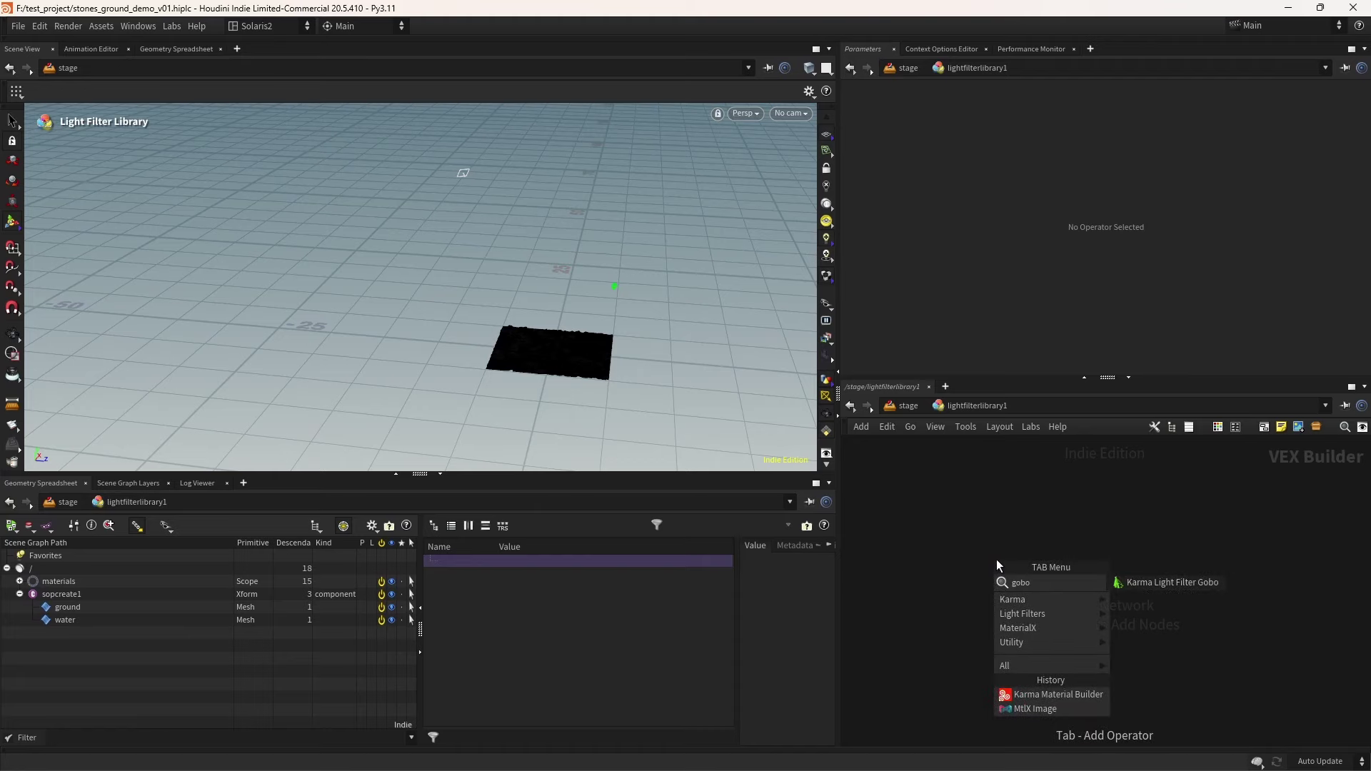
{"action": "key", "text": "Return"}
{"action": "left_click", "coordinate": [997, 565]}
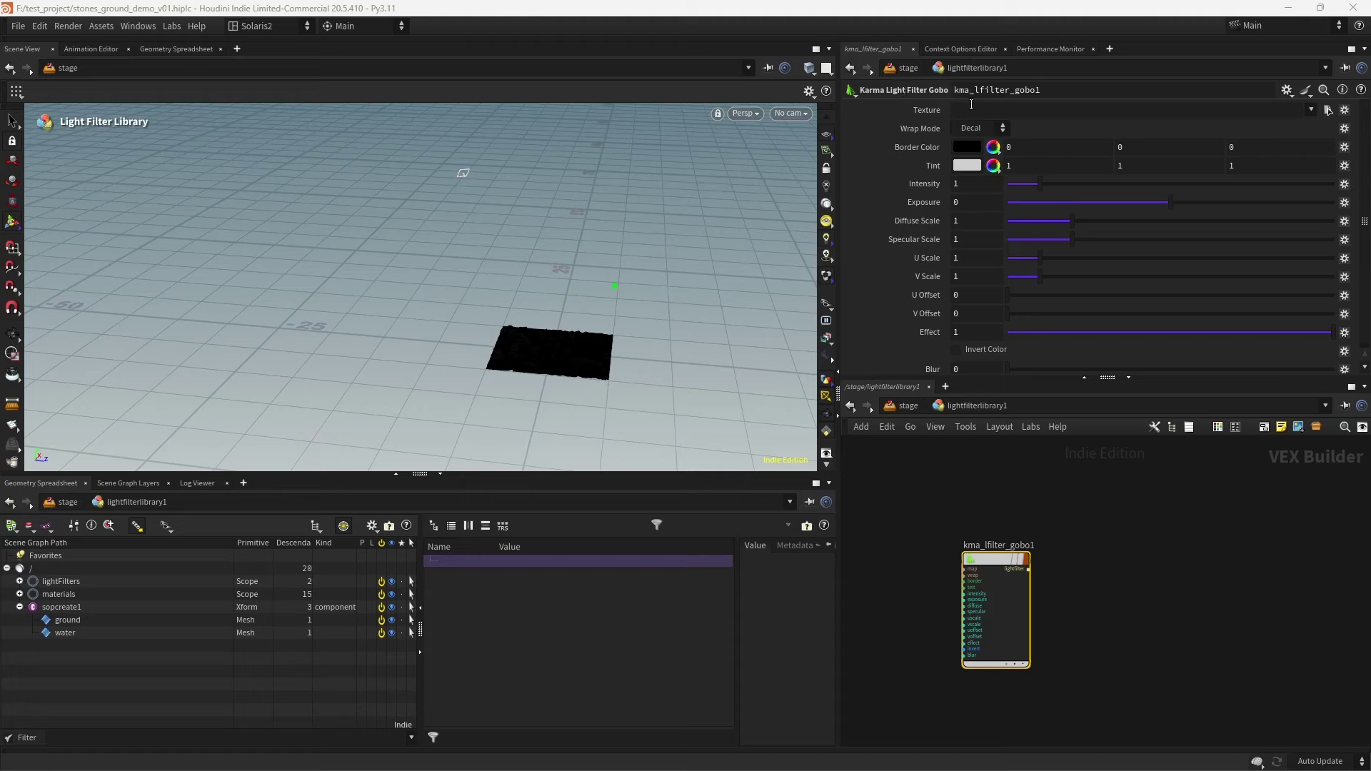
{"action": "left_click", "coordinate": [972, 110]}
{"action": "type", "text": "F:/TEXTURES/GSG_Gobos_Plants_Palm_03.jpg"}
{"action": "key", "text": "Return"}
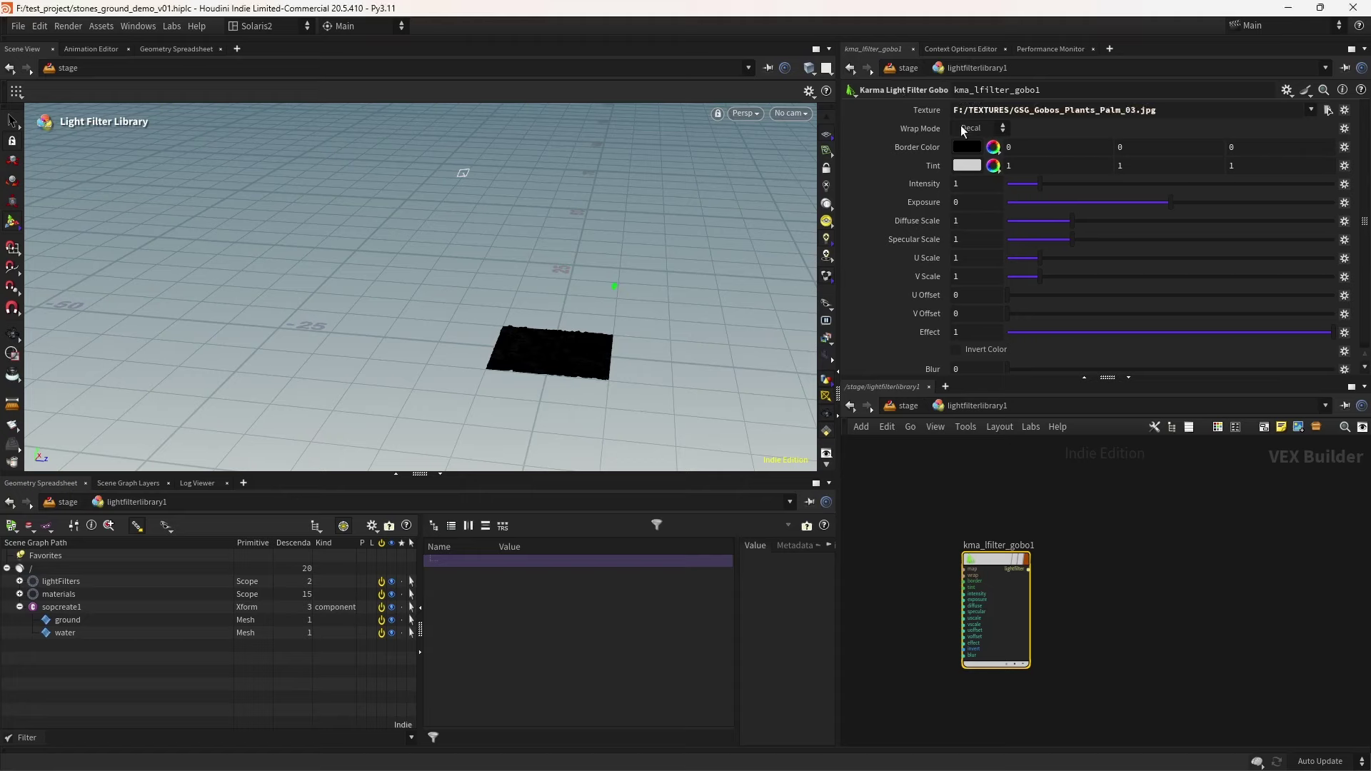
{"action": "left_click", "coordinate": [911, 407]}
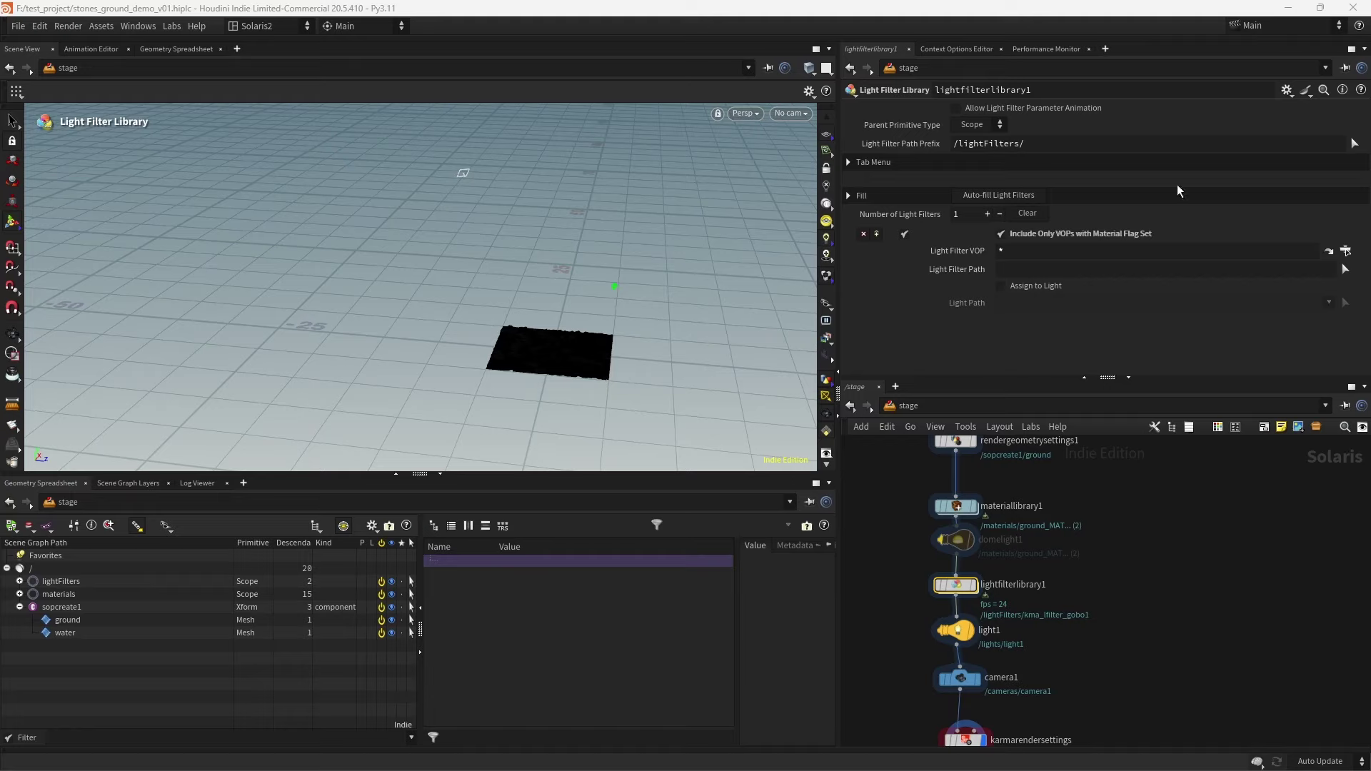
Set light1's Light Filters to /lightFilters/kma_lfilter_gobo1
{"action": "left_click_drag", "start_coordinate": [898, 611], "coordinate": [1031, 643]}
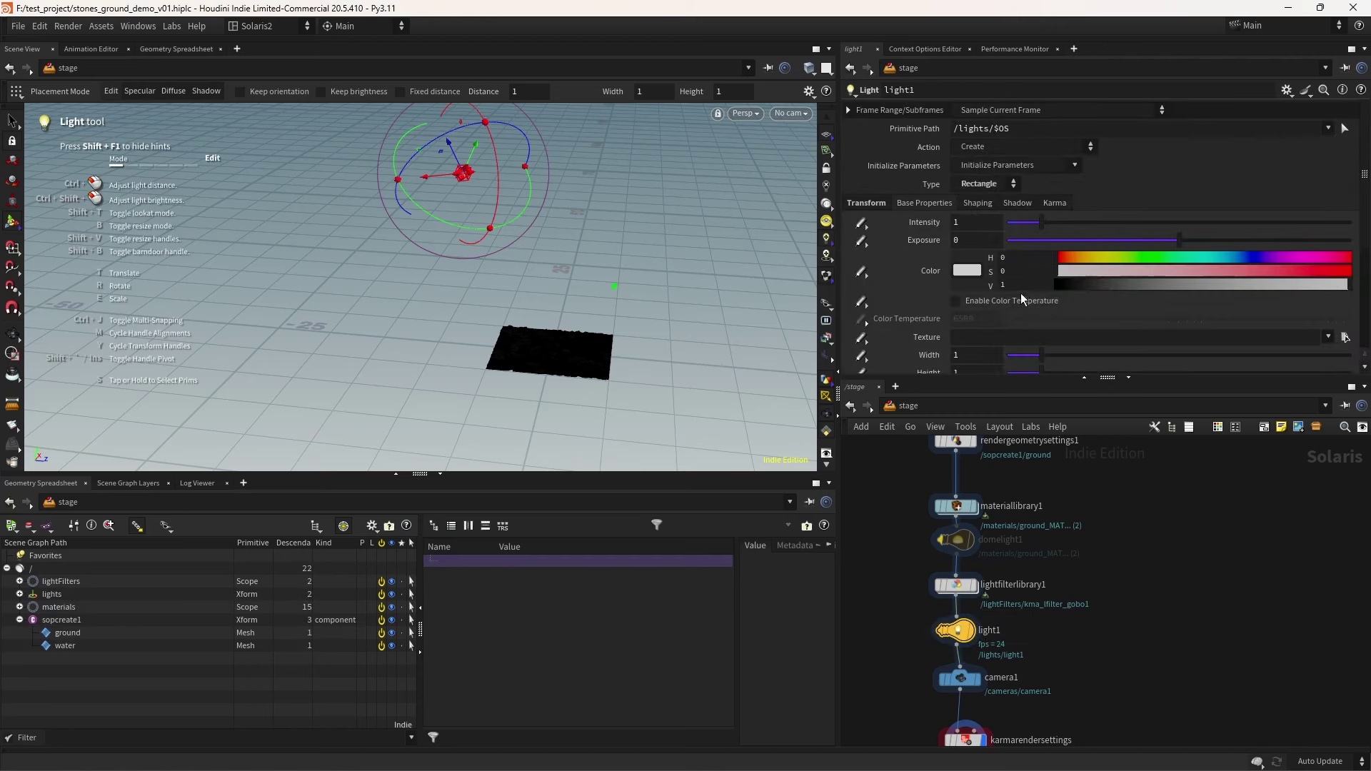
{"action": "scroll", "coordinate": [1363, 166], "scroll_direction": "down", "scroll_amount": 5}
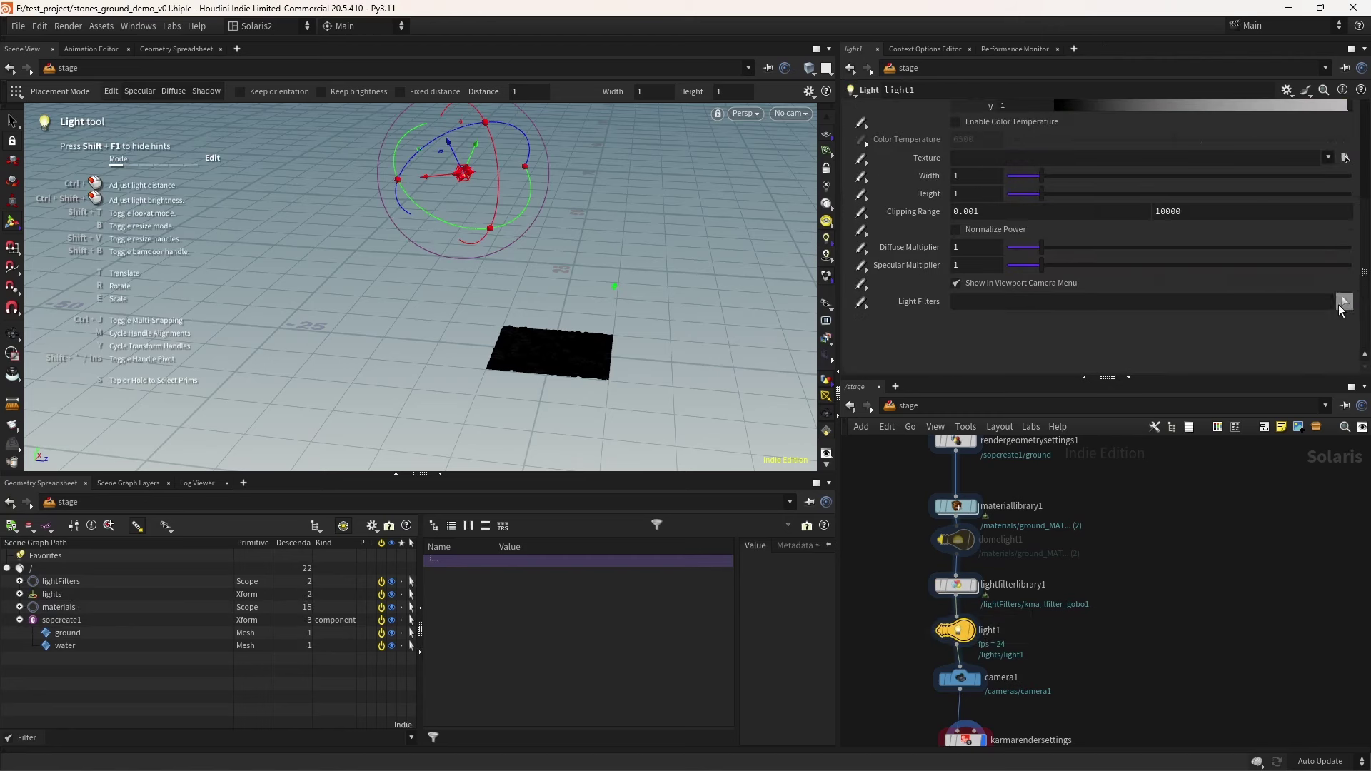
{"action": "left_click", "coordinate": [1345, 302]}
{"action": "left_click", "coordinate": [1029, 192]}
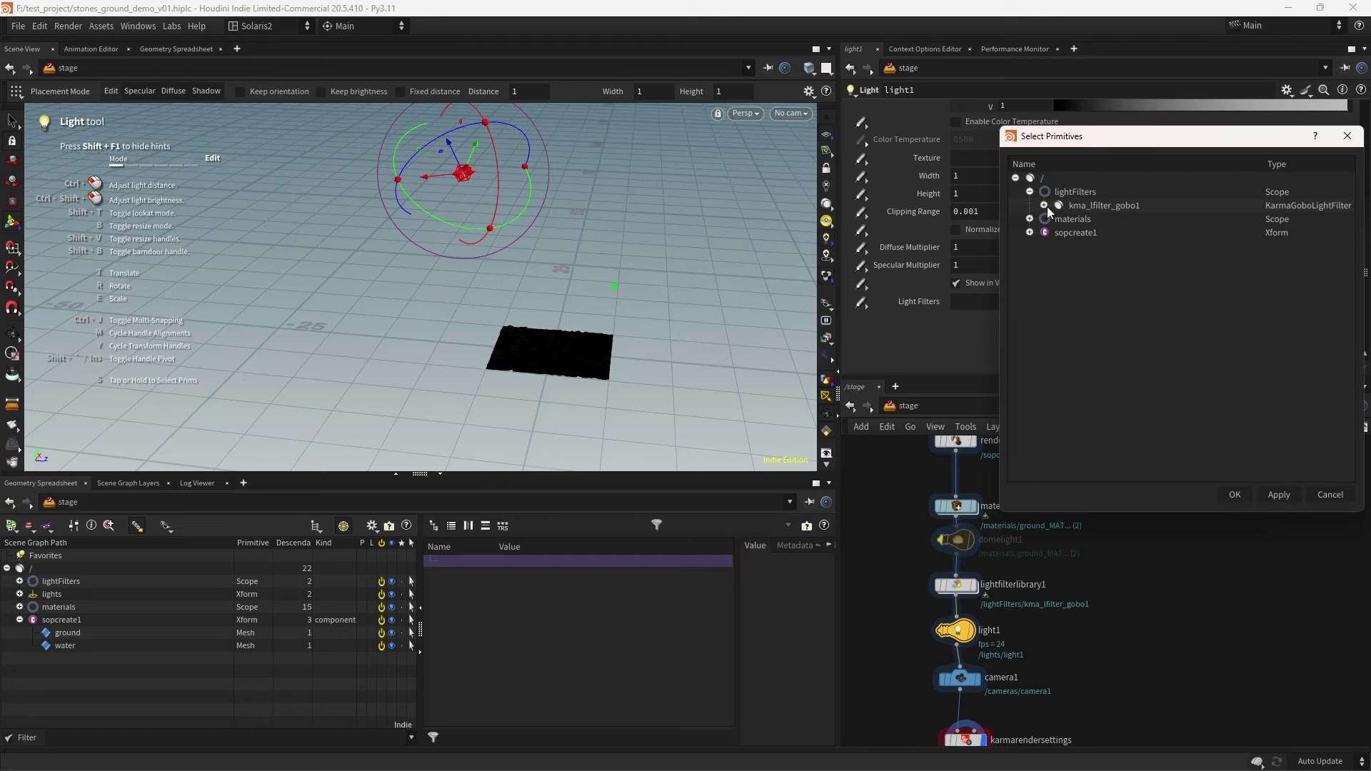
{"action": "left_click", "coordinate": [1090, 207]}
{"action": "double_click", "coordinate": [1104, 208]}
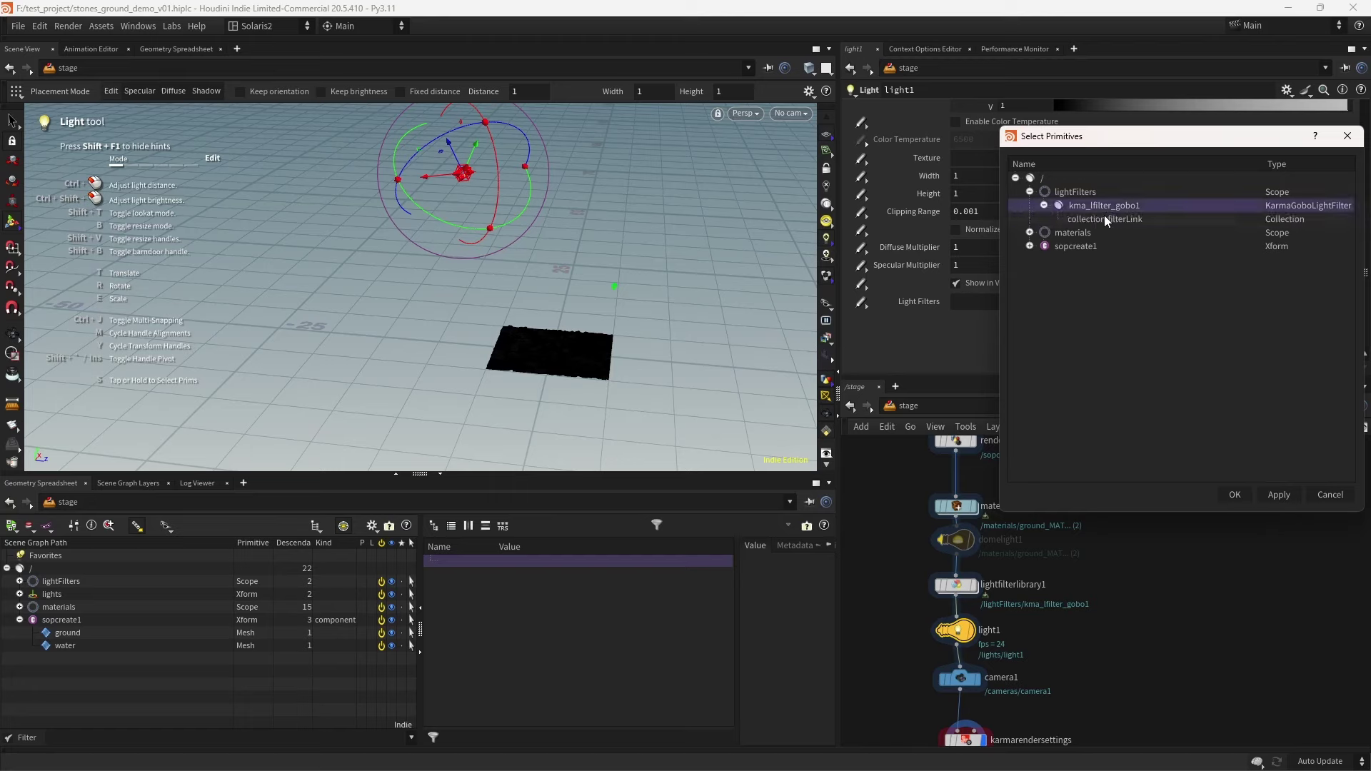
{"action": "left_click", "coordinate": [1235, 495]}
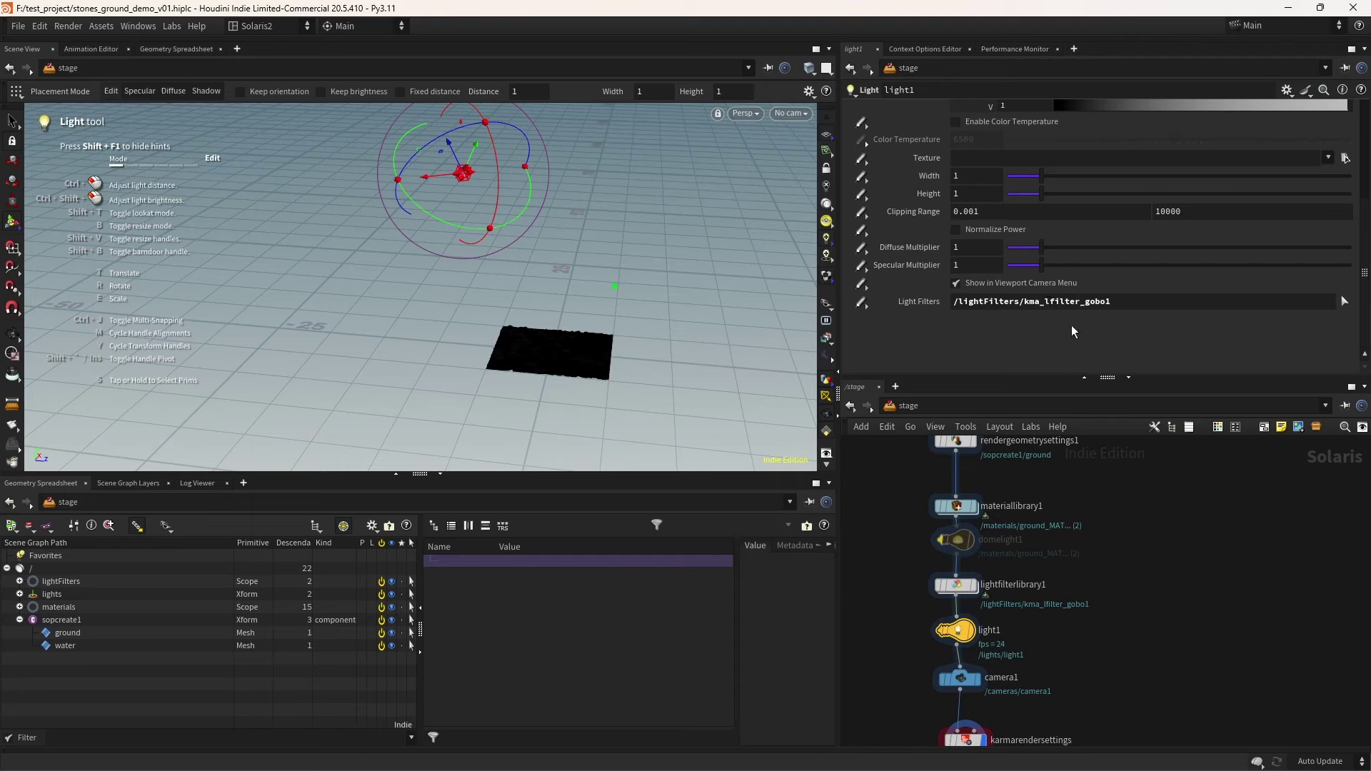
{"action": "scroll", "coordinate": [1136, 248], "scroll_direction": "up", "scroll_amount": 3}
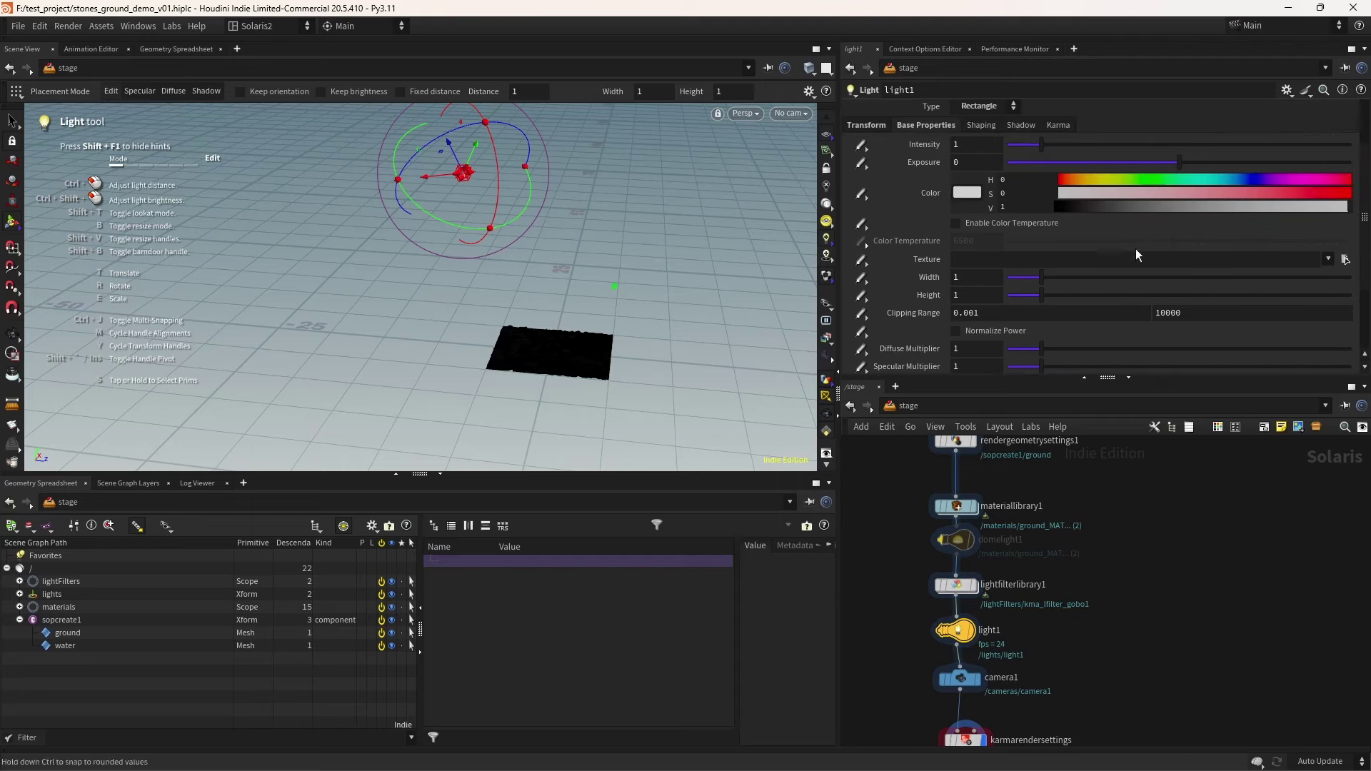
Save the scene and switch the viewport renderer to Karma XPU
{"action": "left_click", "coordinate": [12, 334]}
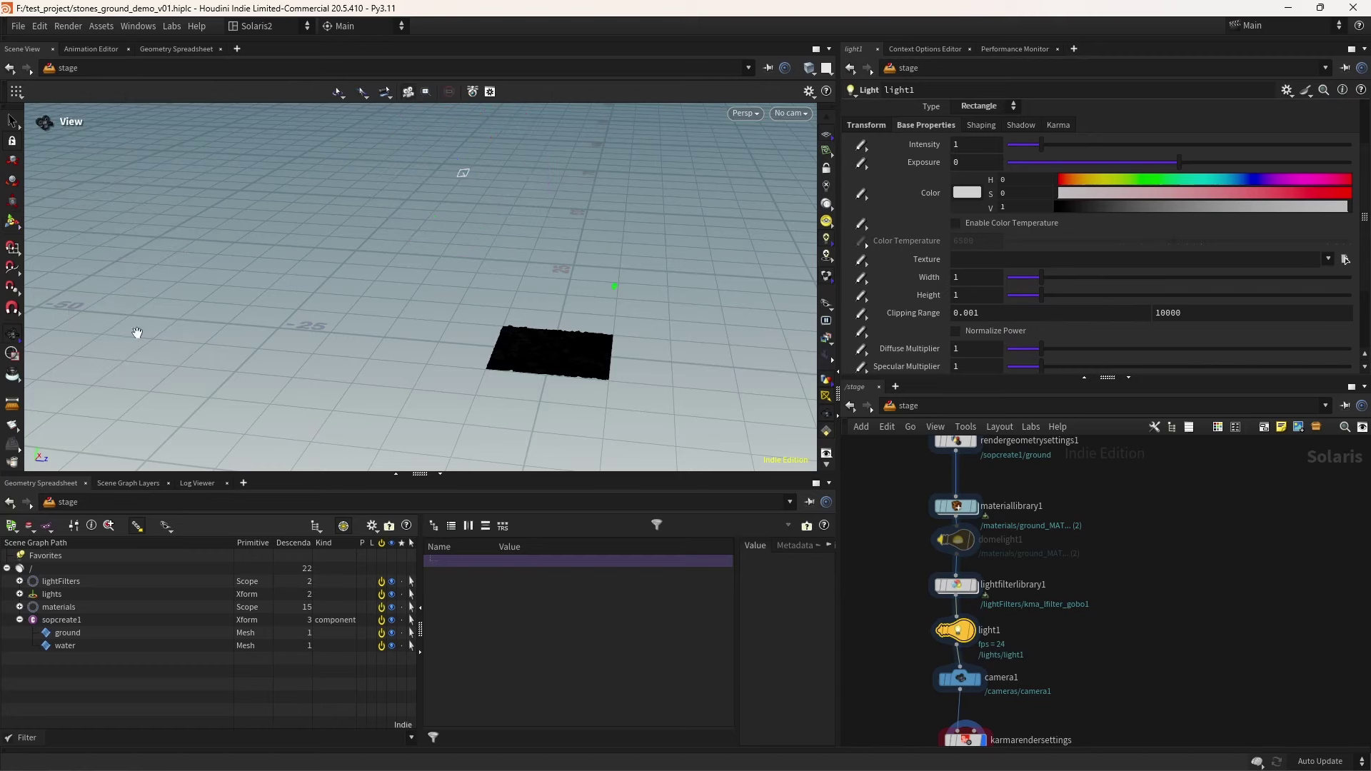
{"action": "left_click", "coordinate": [790, 119]}
{"action": "left_click_drag", "start_coordinate": [529, 303], "coordinate": [753, 137]}
{"action": "key", "text": "ctrl+s"}
{"action": "left_click", "coordinate": [745, 113]}
{"action": "left_click", "coordinate": [778, 157]}
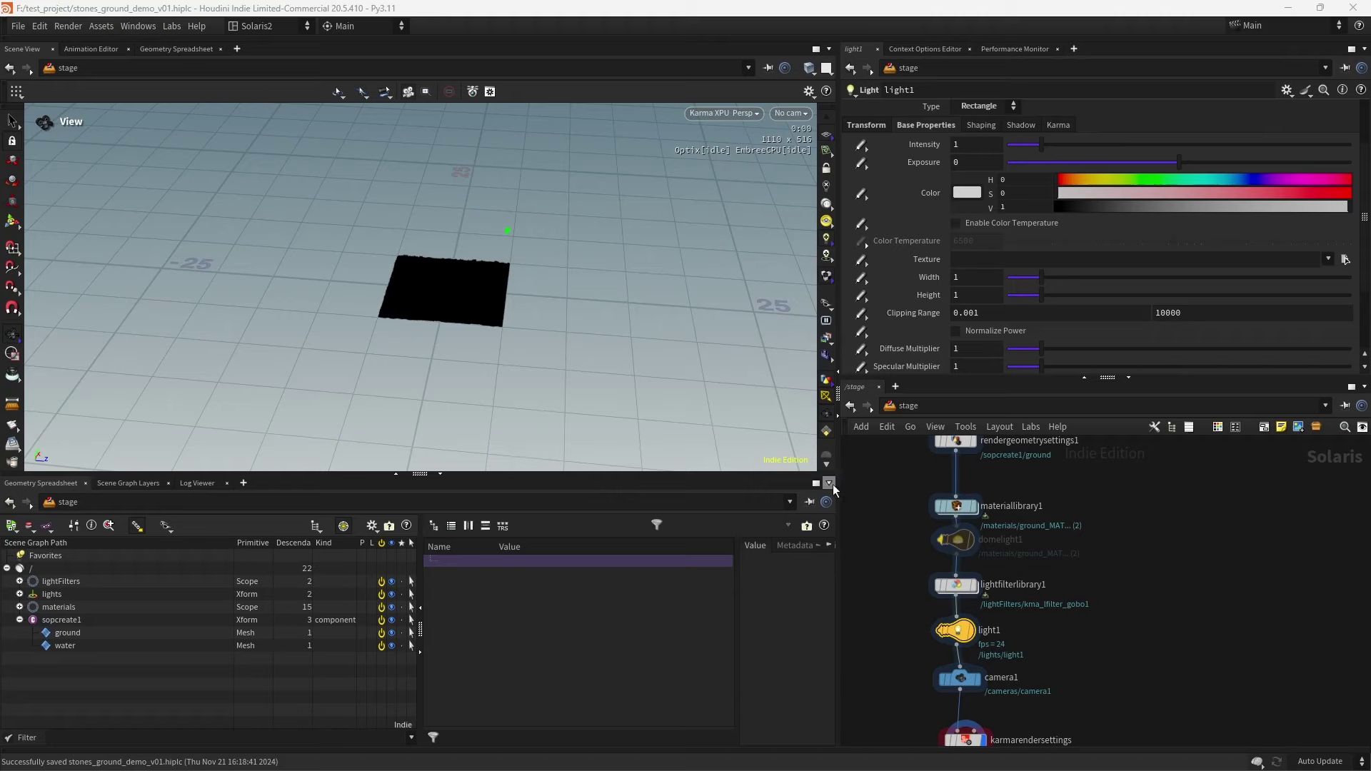
Set light1's Intensity to 10 and Exposure to 14
{"action": "left_click", "coordinate": [977, 144]}
{"action": "type", "text": "10"}
{"action": "key", "text": "Tab"}
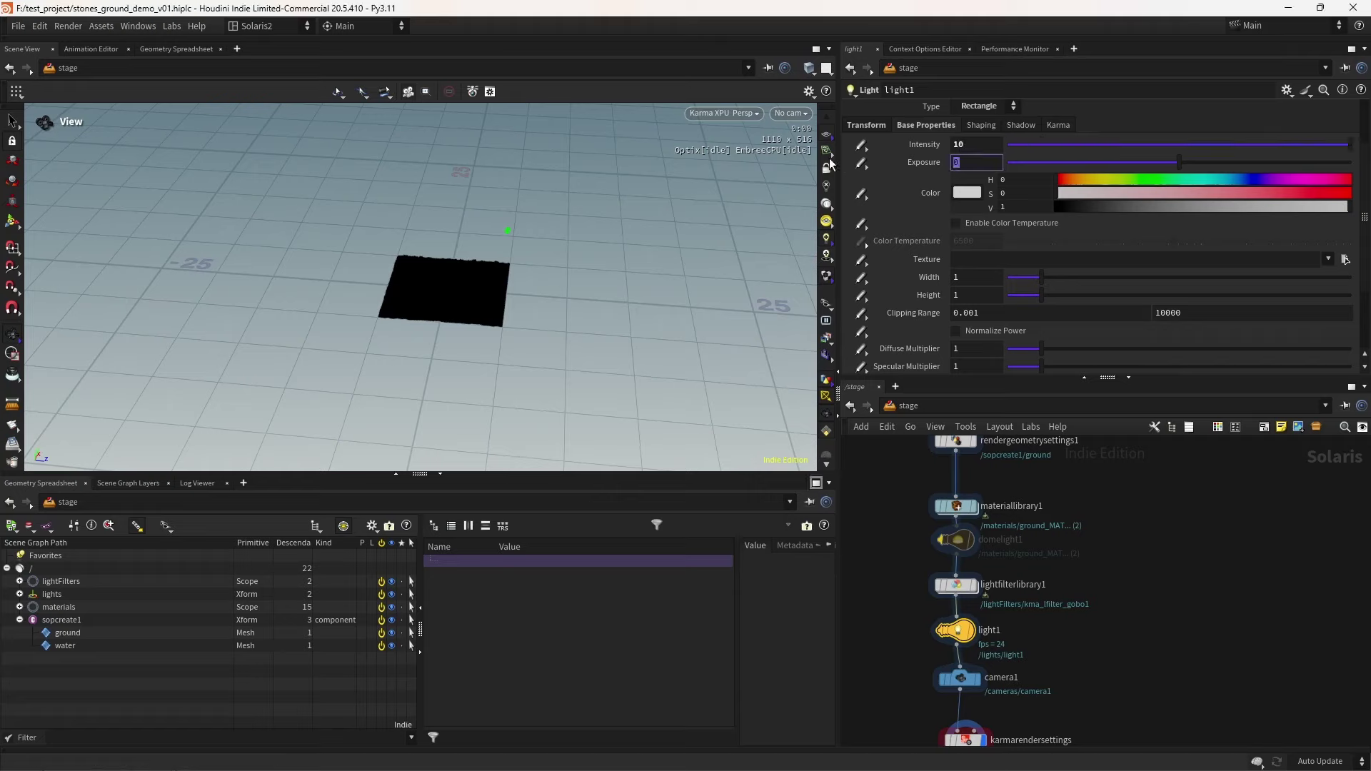
{"action": "type", "text": "14"}
{"action": "key", "text": "Tab"}
Lower light1's Diffuse and Specular Multipliers to 0.2
{"action": "left_click_drag", "start_coordinate": [796, 188], "coordinate": [543, 236]}
{"action": "left_click", "coordinate": [977, 349]}
{"action": "type", "text": "0.46"}
{"action": "key", "text": "Tab"}
{"action": "type", "text": "0.46"}
{"action": "key", "text": "Return"}
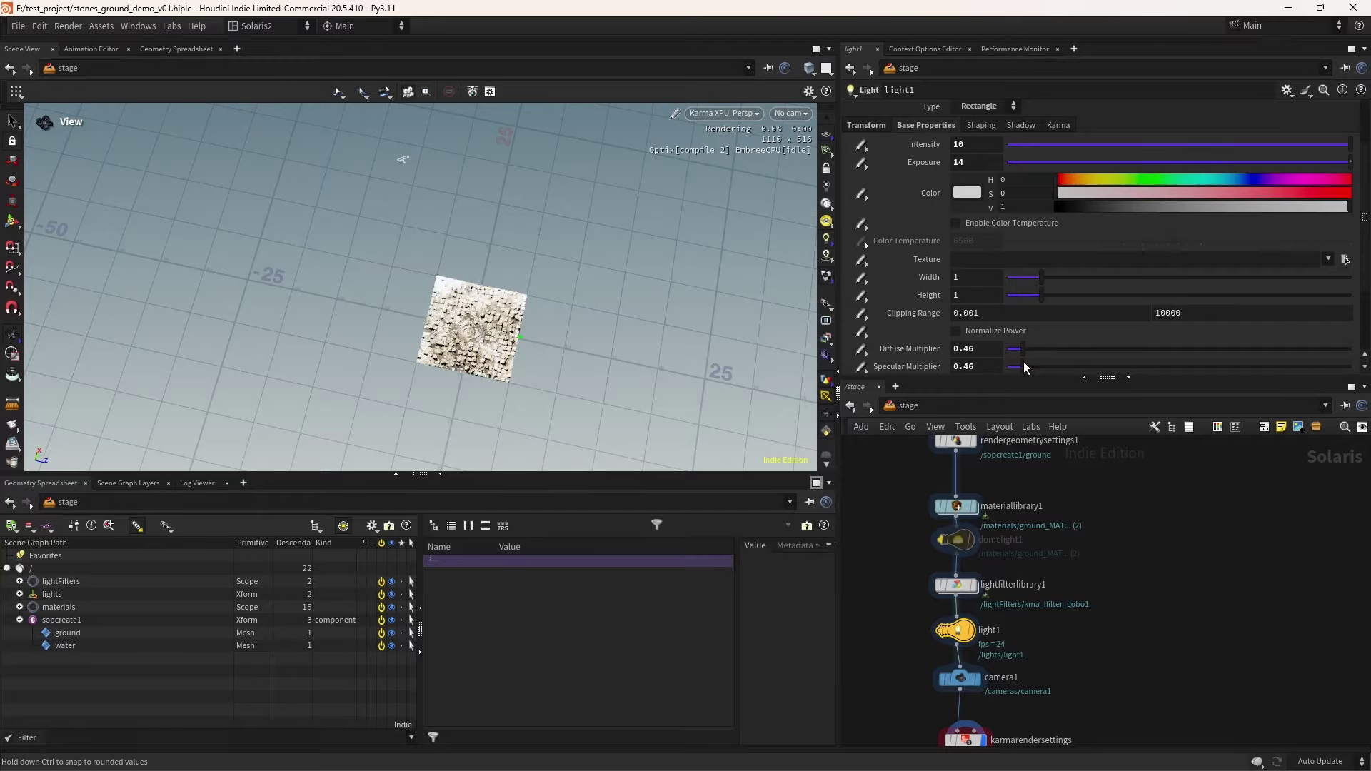
{"action": "type", "text": ".2"}
{"action": "key", "text": "Tab"}
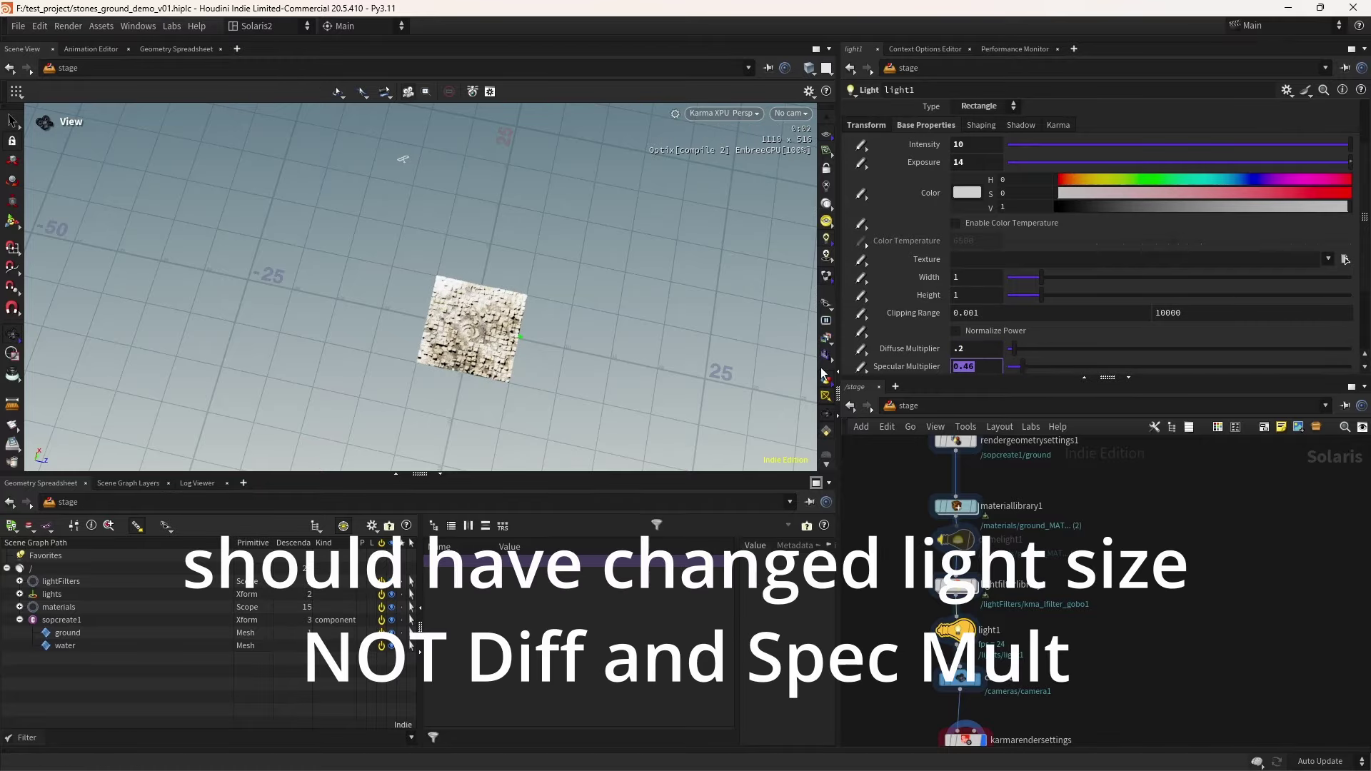
{"action": "type", "text": ".2"}
{"action": "key", "text": "Return"}
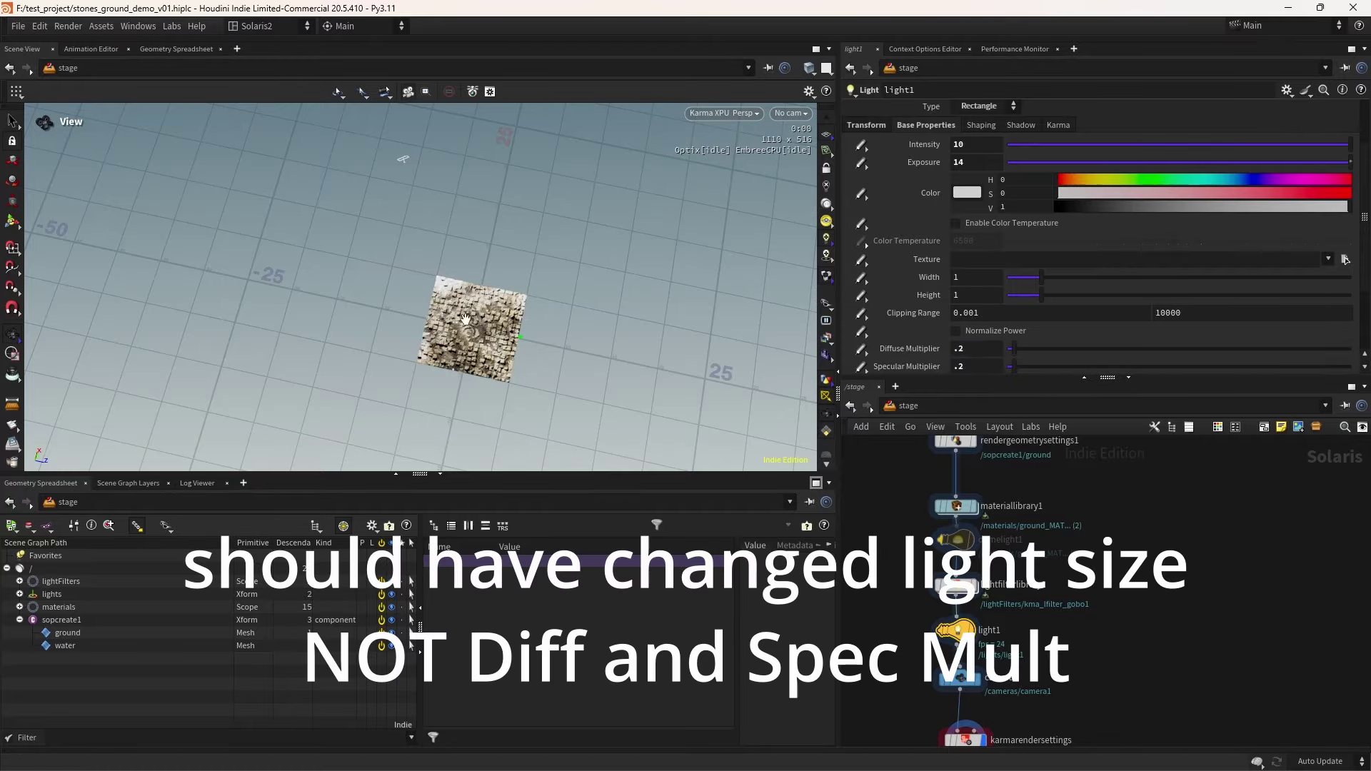
{"action": "scroll", "coordinate": [596, 355], "scroll_direction": "up", "scroll_amount": 5}
{"action": "left_click_drag", "start_coordinate": [597, 355], "coordinate": [648, 306]}
{"action": "key", "text": "Return"}
Enable Look At on light1 and nudge its aim point onto the ground
{"action": "scroll", "coordinate": [442, 300], "scroll_direction": "down", "scroll_amount": 10}
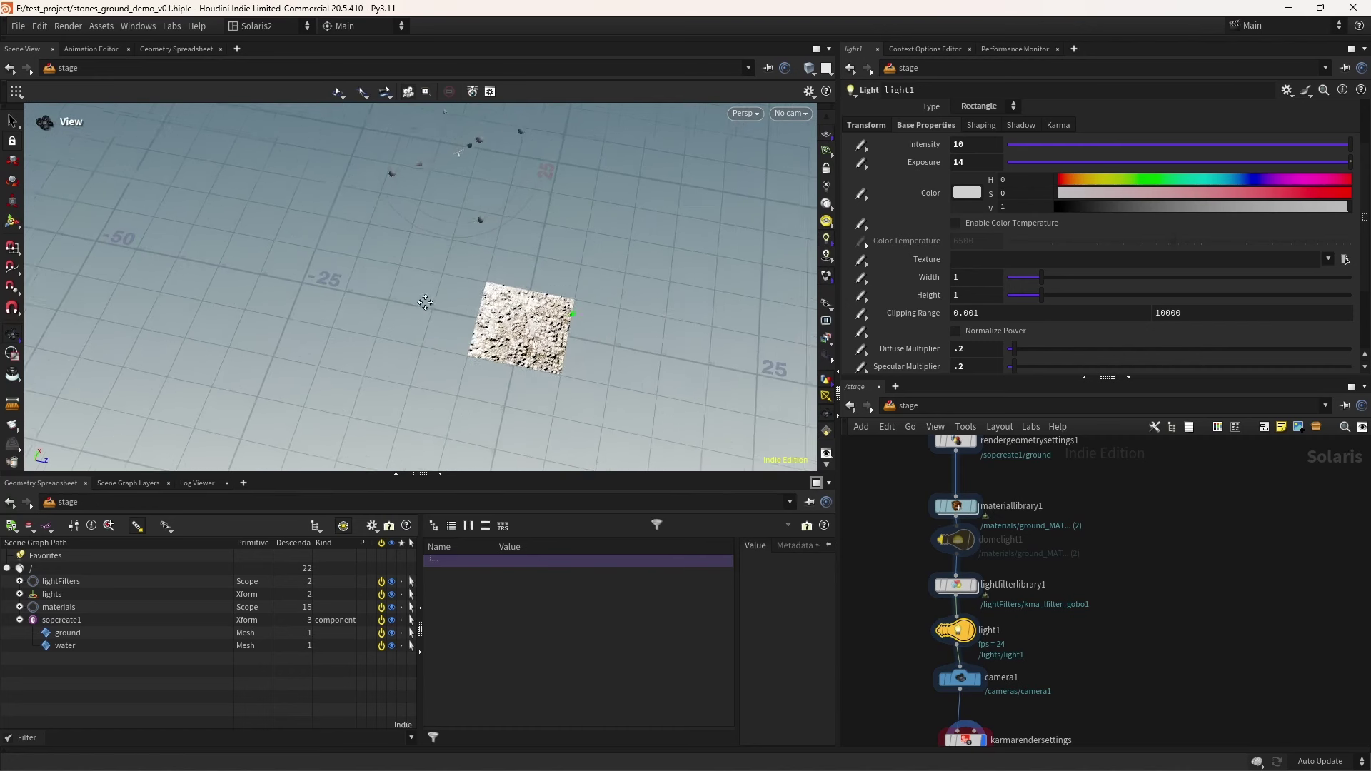
{"action": "left_click_drag", "start_coordinate": [1364, 213], "coordinate": [1360, 273]}
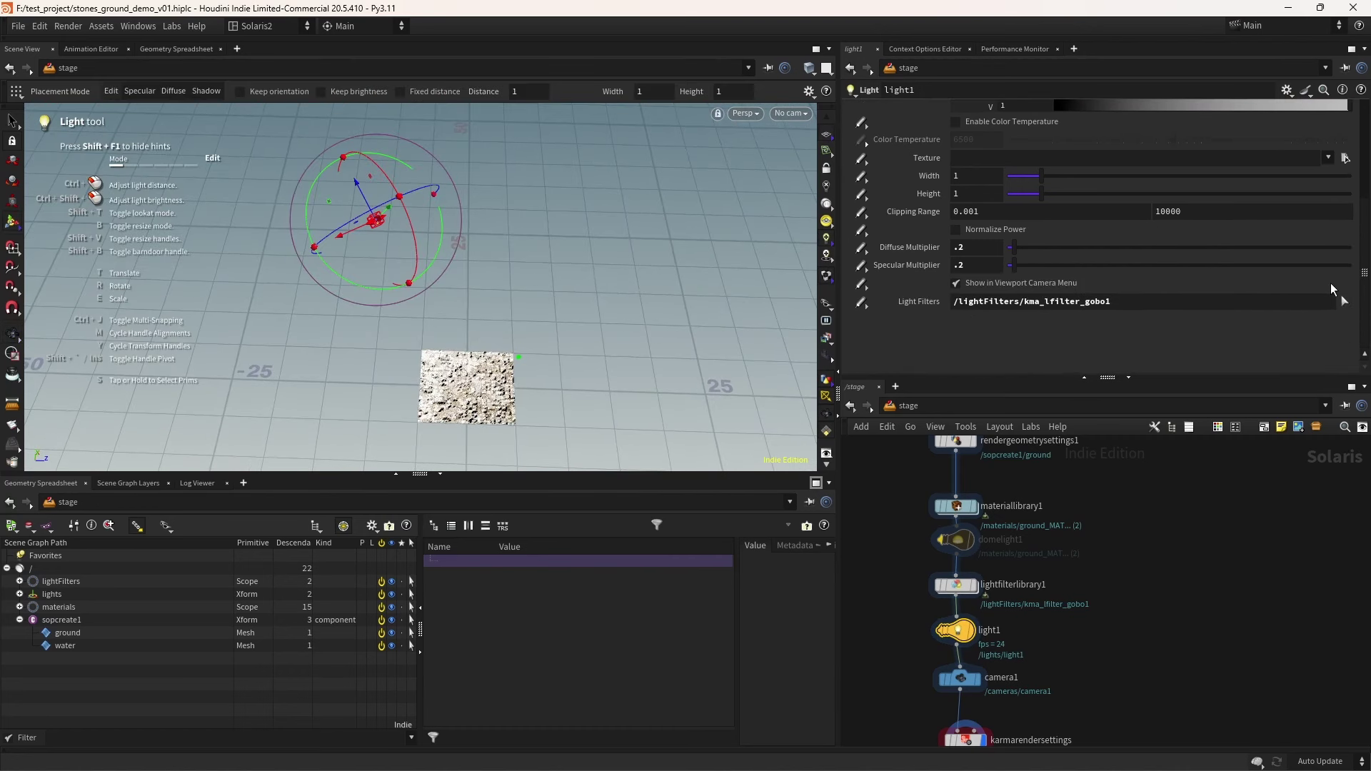
{"action": "scroll", "coordinate": [1100, 235], "scroll_direction": "up", "scroll_amount": 10}
{"action": "left_click", "coordinate": [957, 303]}
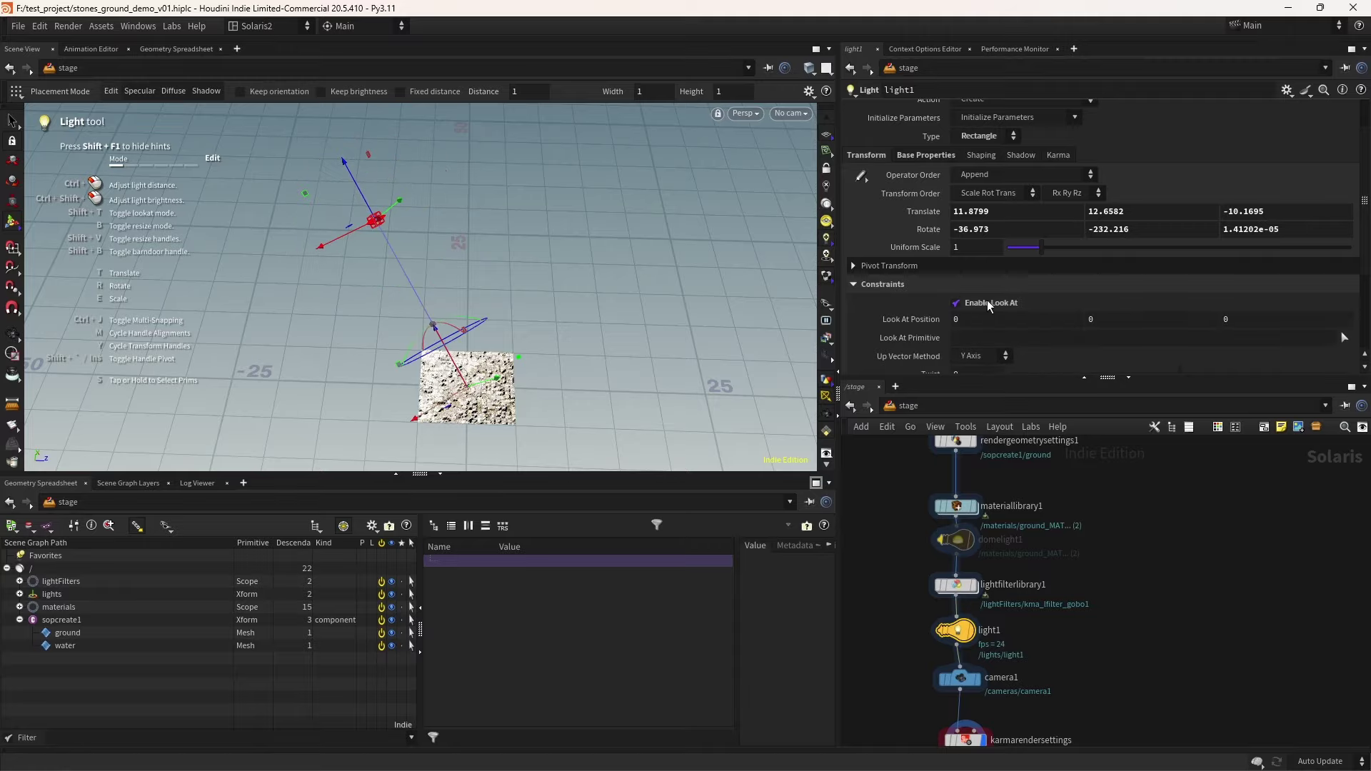
{"action": "left_click_drag", "start_coordinate": [460, 402], "coordinate": [559, 316]}
{"action": "key", "text": "Escape"}
{"action": "middle_click_drag", "start_coordinate": [560, 317], "coordinate": [560, 346]}
{"action": "key", "text": "Return"}
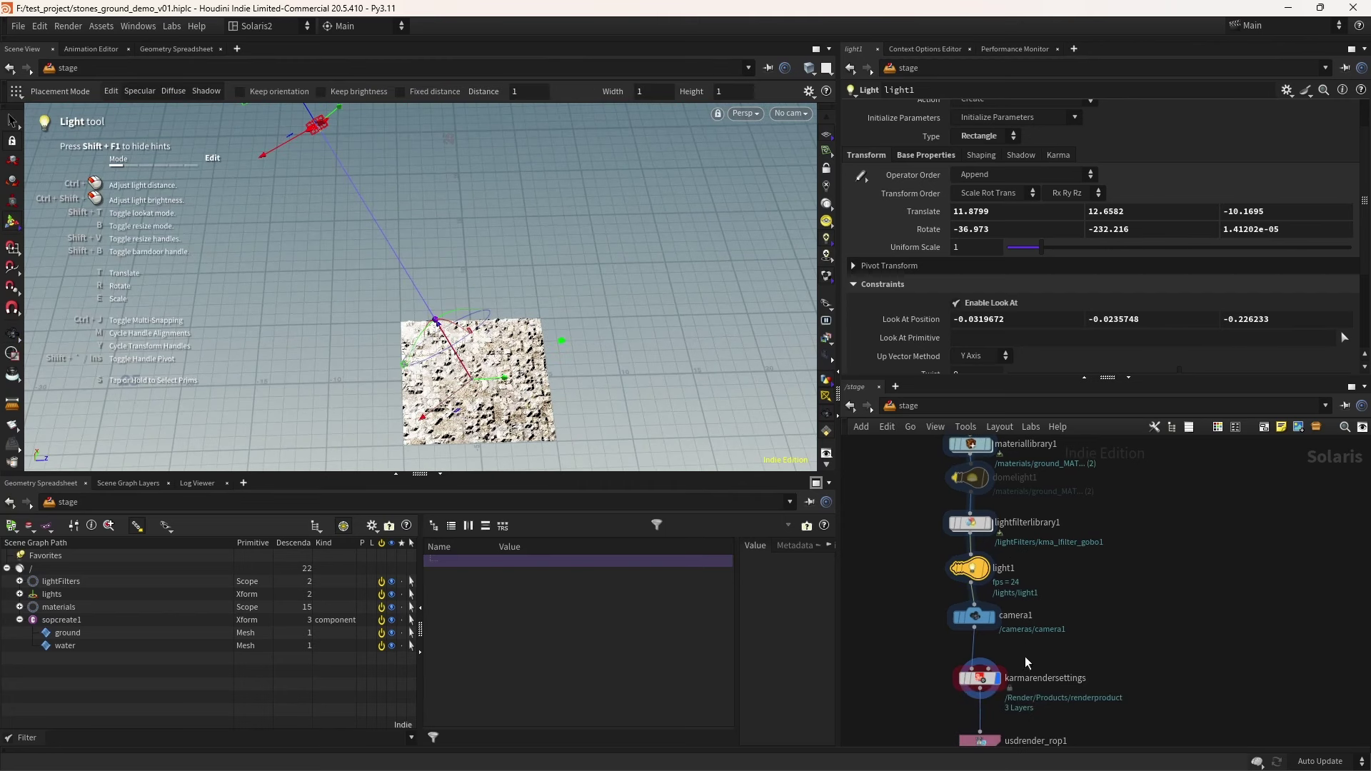
Preview in Karma XPU and move light1 to 10.8637, 14.2778, -9.32123
{"action": "left_click", "coordinate": [748, 114]}
{"action": "left_click", "coordinate": [765, 193]}
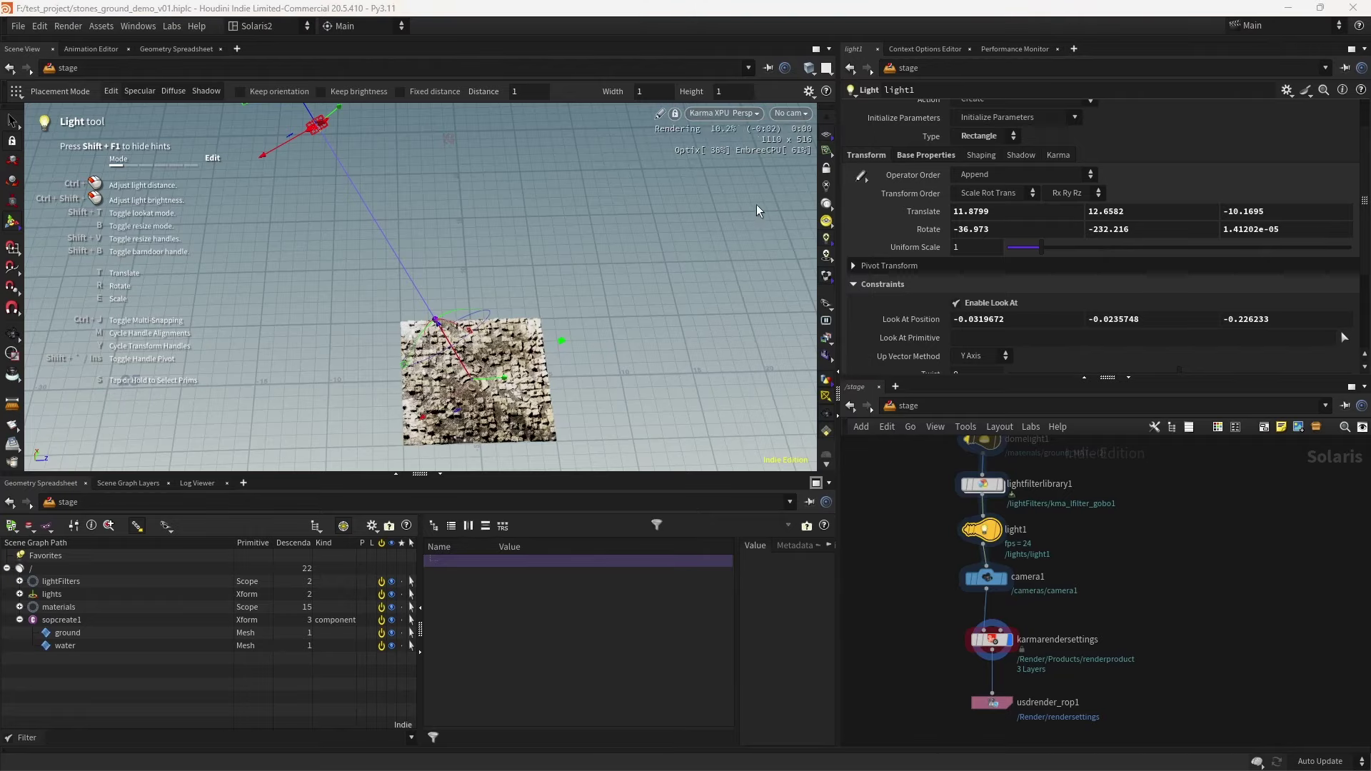
{"action": "left_click_drag", "start_coordinate": [667, 253], "coordinate": [358, 185], "text": "alt"}
{"action": "left_click_drag", "start_coordinate": [425, 335], "coordinate": [471, 350]}
Lower light1 to translate 12.6365, 5.75957, -7.02697, undoing one stray handle change
{"action": "key", "text": "Escape"}
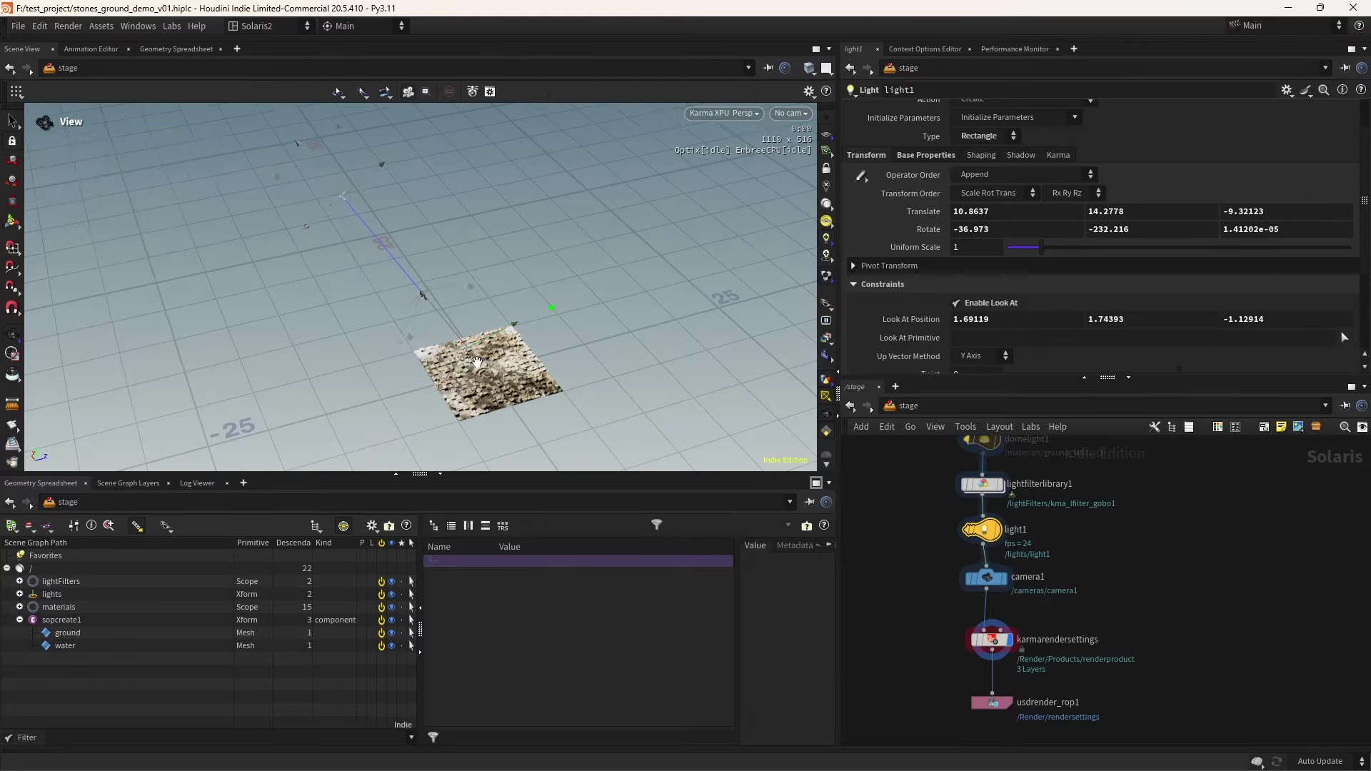
{"action": "scroll", "coordinate": [573, 371], "scroll_direction": "up", "scroll_amount": 3}
{"action": "left_click_drag", "start_coordinate": [573, 371], "coordinate": [550, 361]}
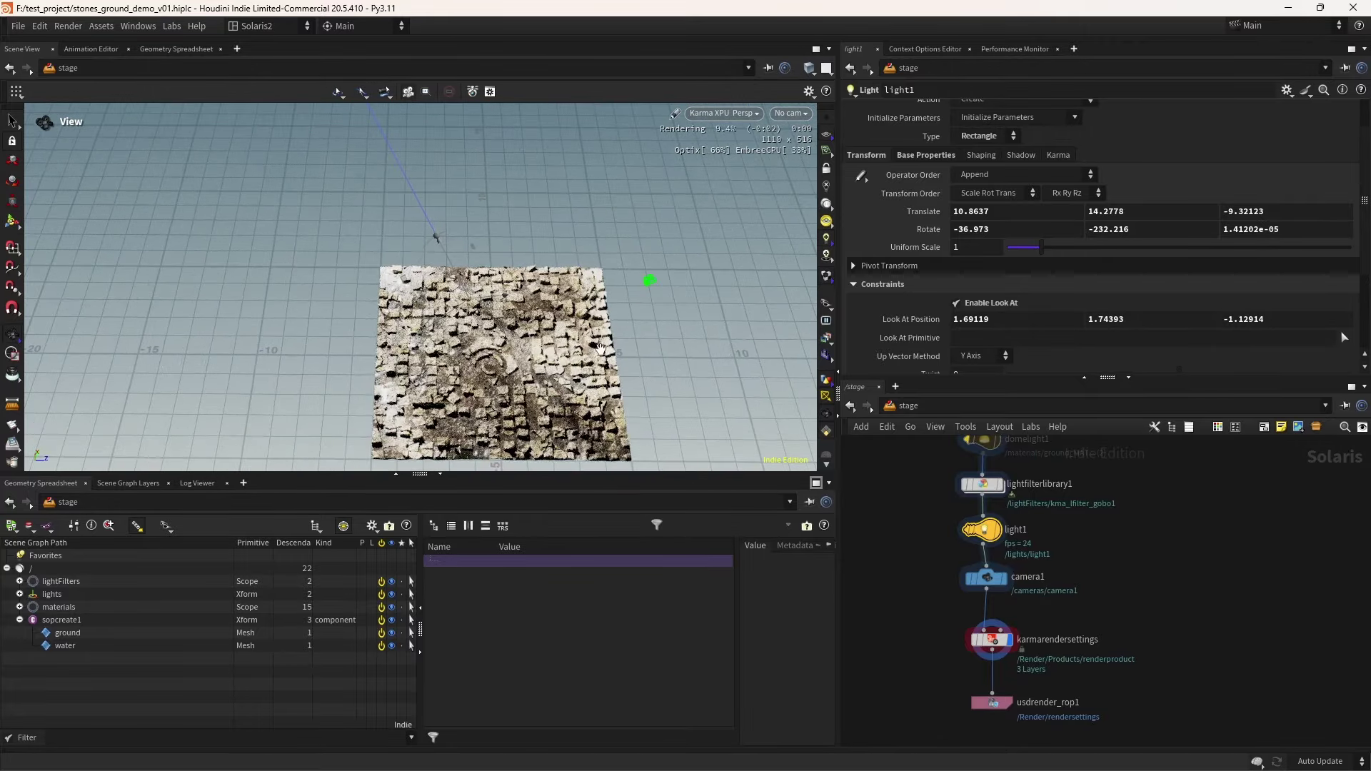
{"action": "key", "text": "Return"}
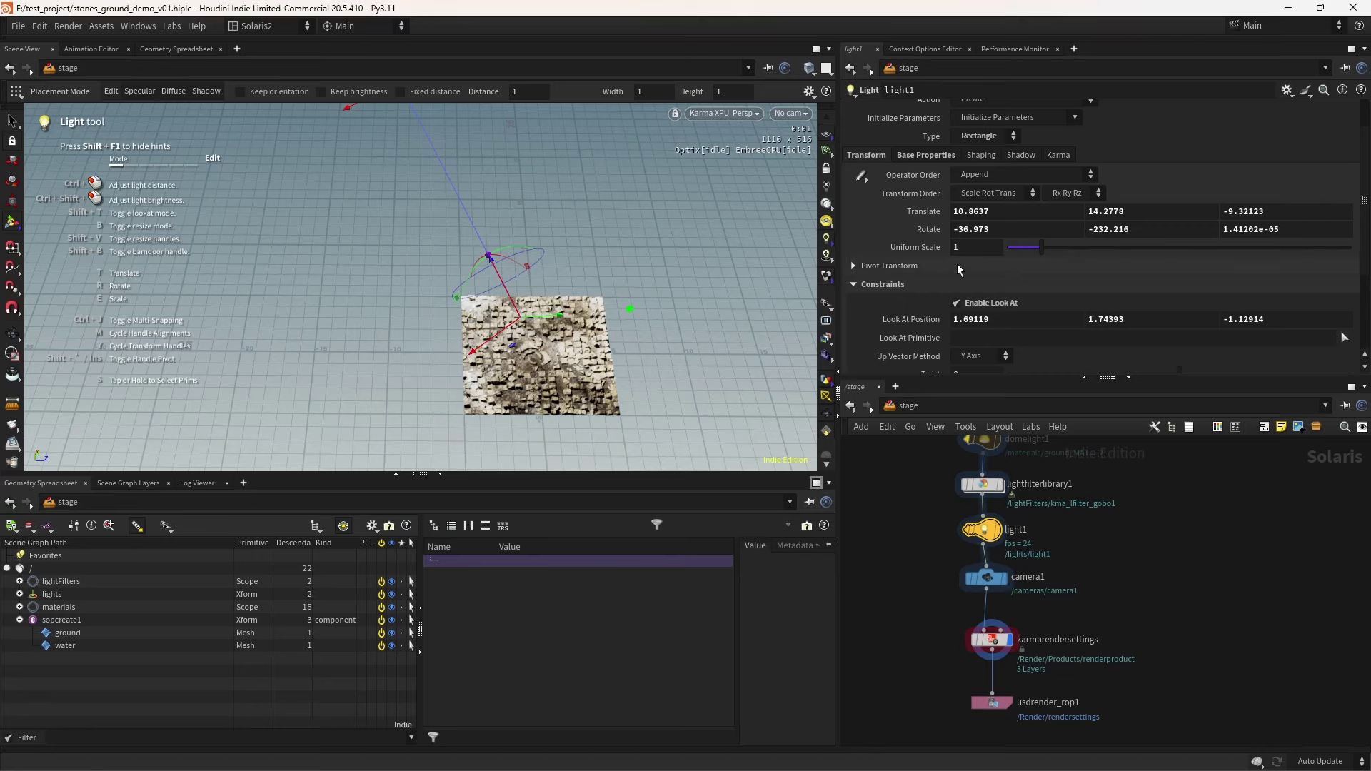
{"action": "left_click_drag", "start_coordinate": [687, 255], "coordinate": [714, 343], "text": "alt"}
{"action": "left_click", "coordinate": [791, 113]}
{"action": "key", "text": "Escape"}
{"action": "key", "text": "ctrl+z"}
{"action": "key", "text": "Escape"}
{"action": "key", "text": "Return"}
Check the shot through camera1, then return to a free perspective view
{"action": "left_click", "coordinate": [790, 113]}
{"action": "left_click", "coordinate": [807, 143]}
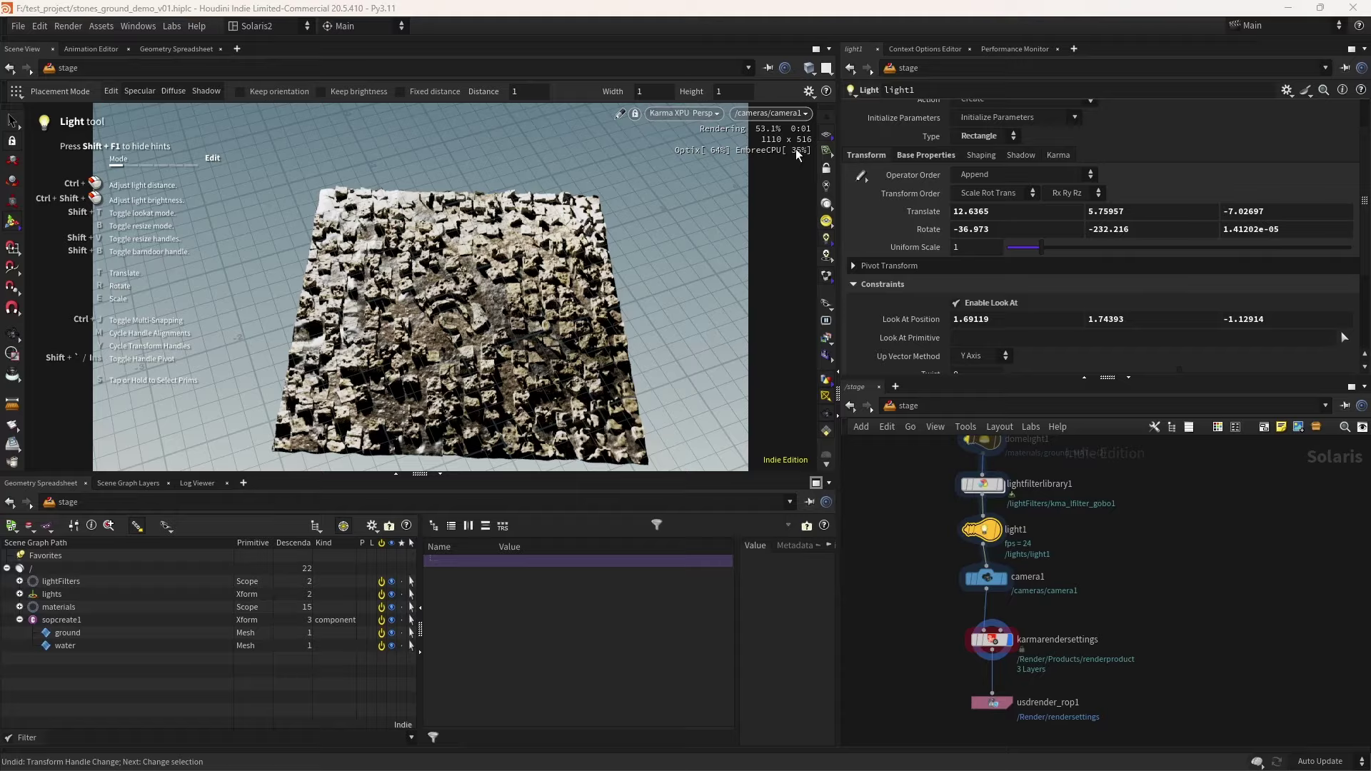
{"action": "left_click", "coordinate": [707, 116]}
{"action": "left_click", "coordinate": [712, 158]}
{"action": "left_click", "coordinate": [772, 113]}
{"action": "left_click", "coordinate": [750, 128]}
{"action": "key", "text": "Escape"}
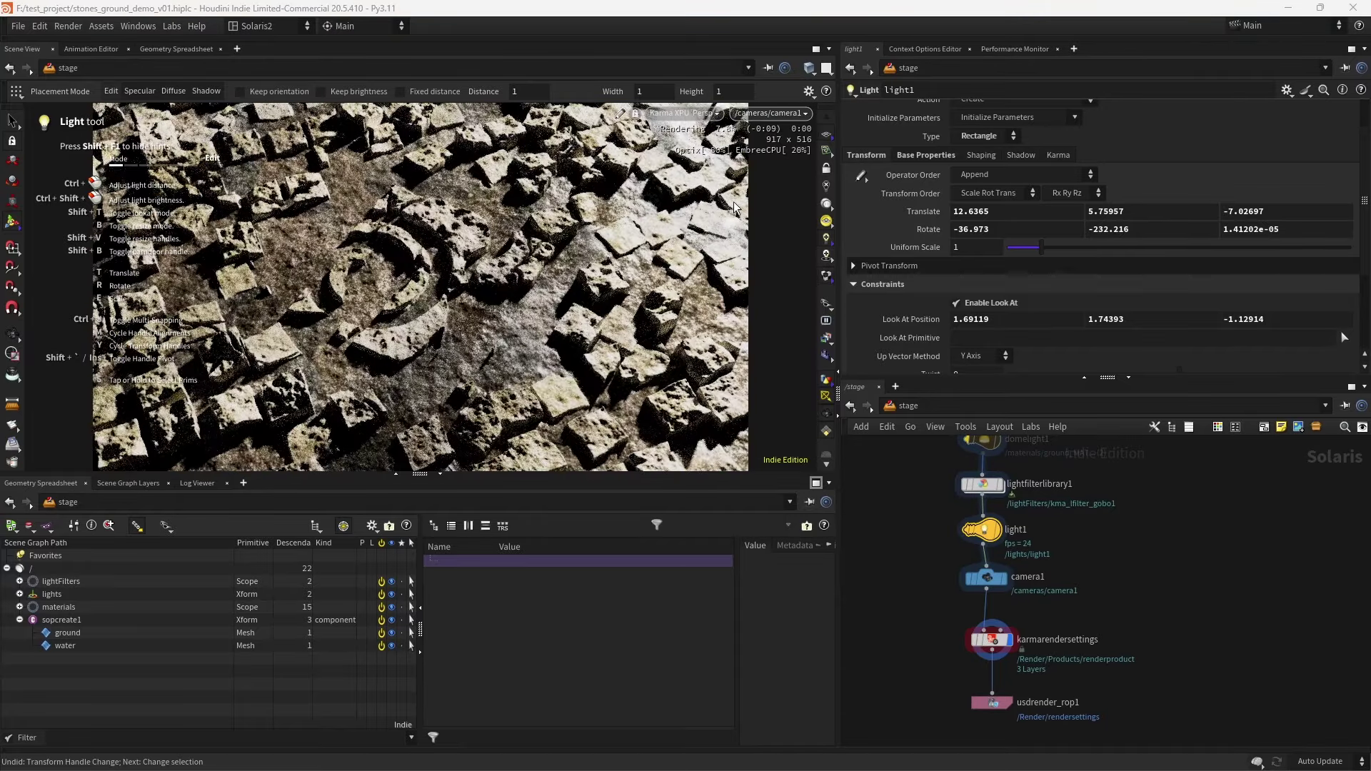
{"action": "left_click_drag", "start_coordinate": [500, 300], "coordinate": [425, 251]}
{"action": "key", "text": "Return"}
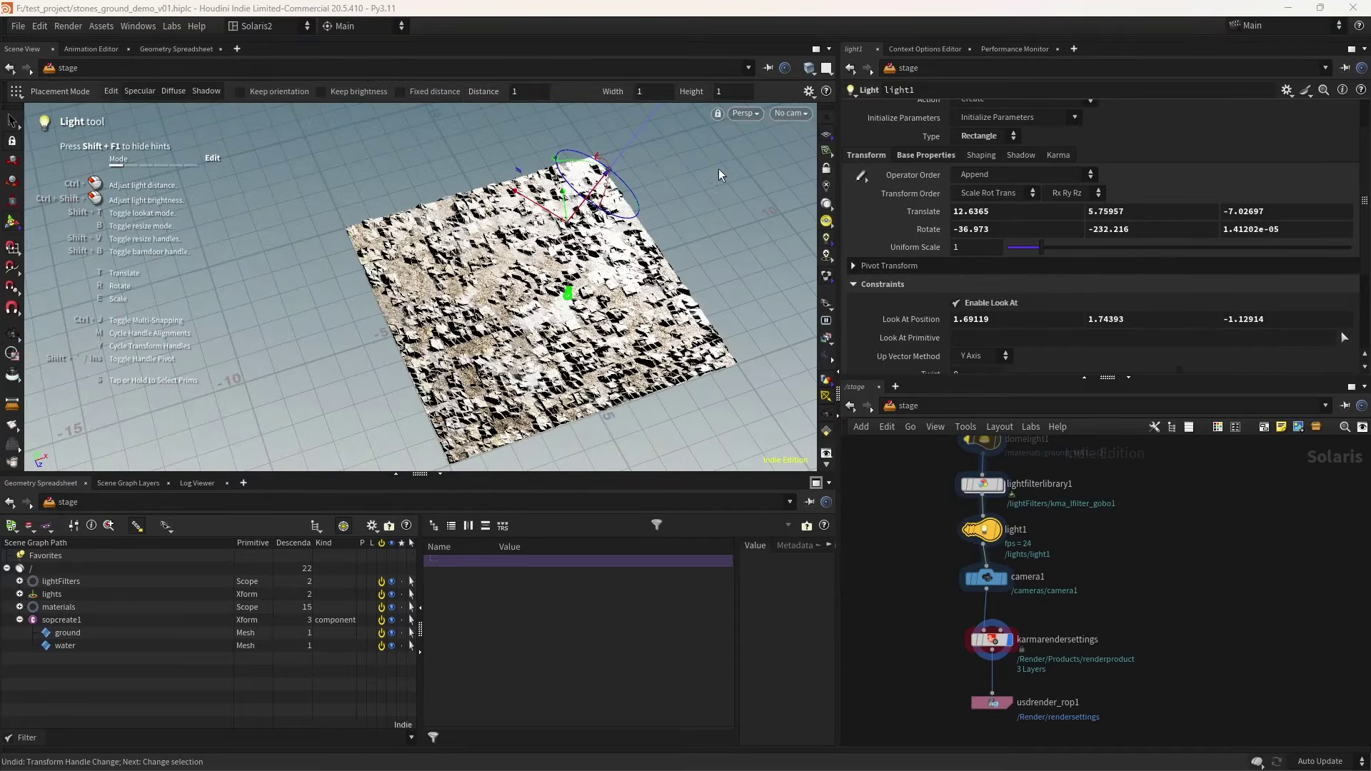
Preview the stones in Karma XPU, return to the standard display, and save stones_ground_demo_v01
{"action": "scroll", "coordinate": [706, 269], "scroll_direction": "down", "scroll_amount": 3}
{"action": "left_click", "coordinate": [744, 113]}
{"action": "left_click", "coordinate": [768, 195]}
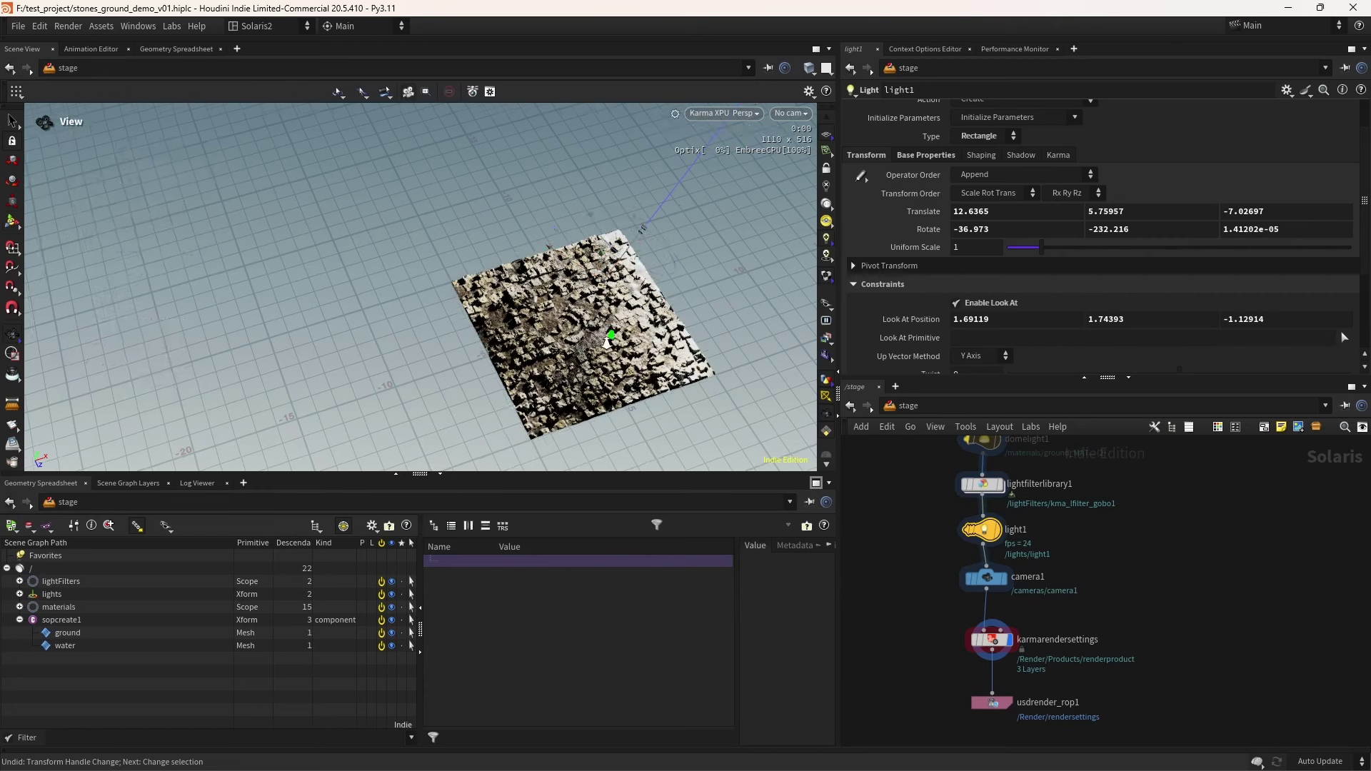
{"action": "left_click", "coordinate": [724, 113]}
{"action": "left_click", "coordinate": [768, 169]}
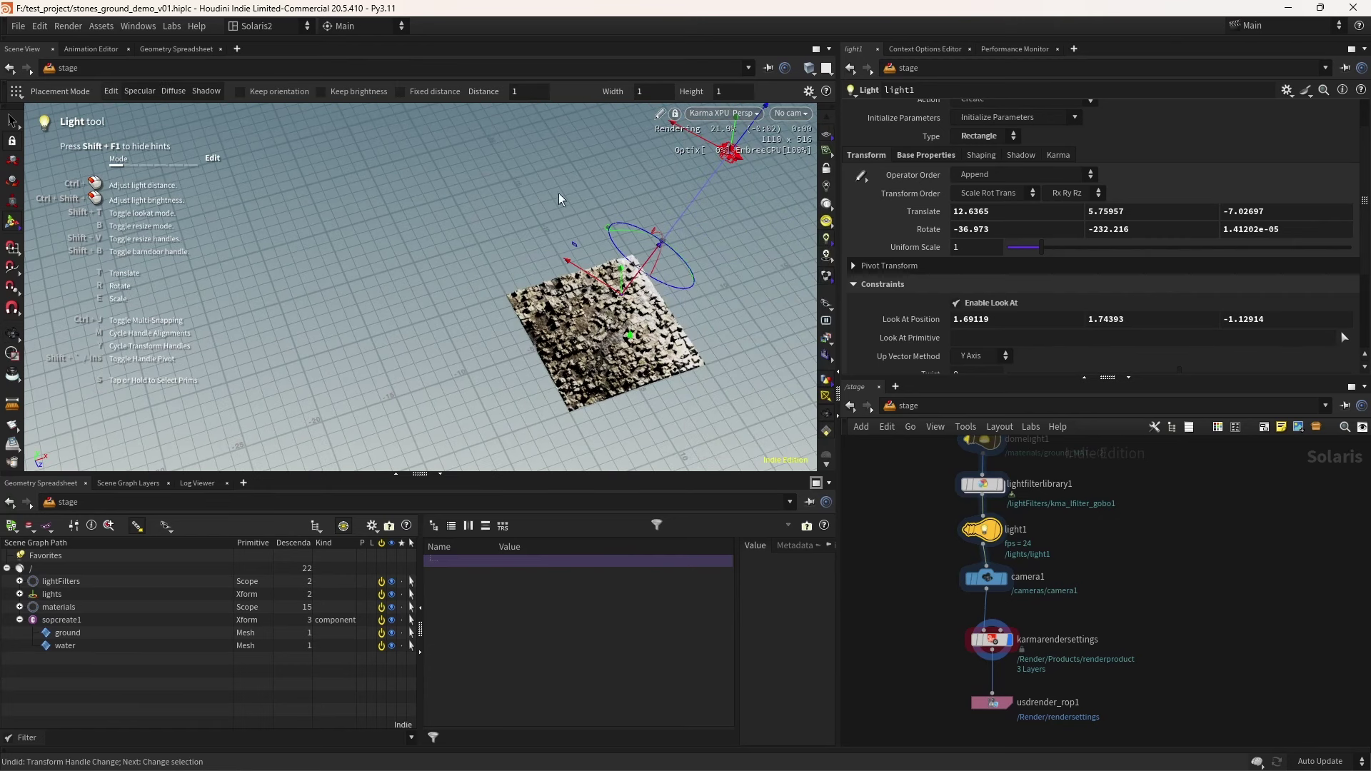
{"action": "left_click", "coordinate": [744, 114]}
{"action": "key", "text": "Escape"}
{"action": "key", "text": "ctrl+s"}
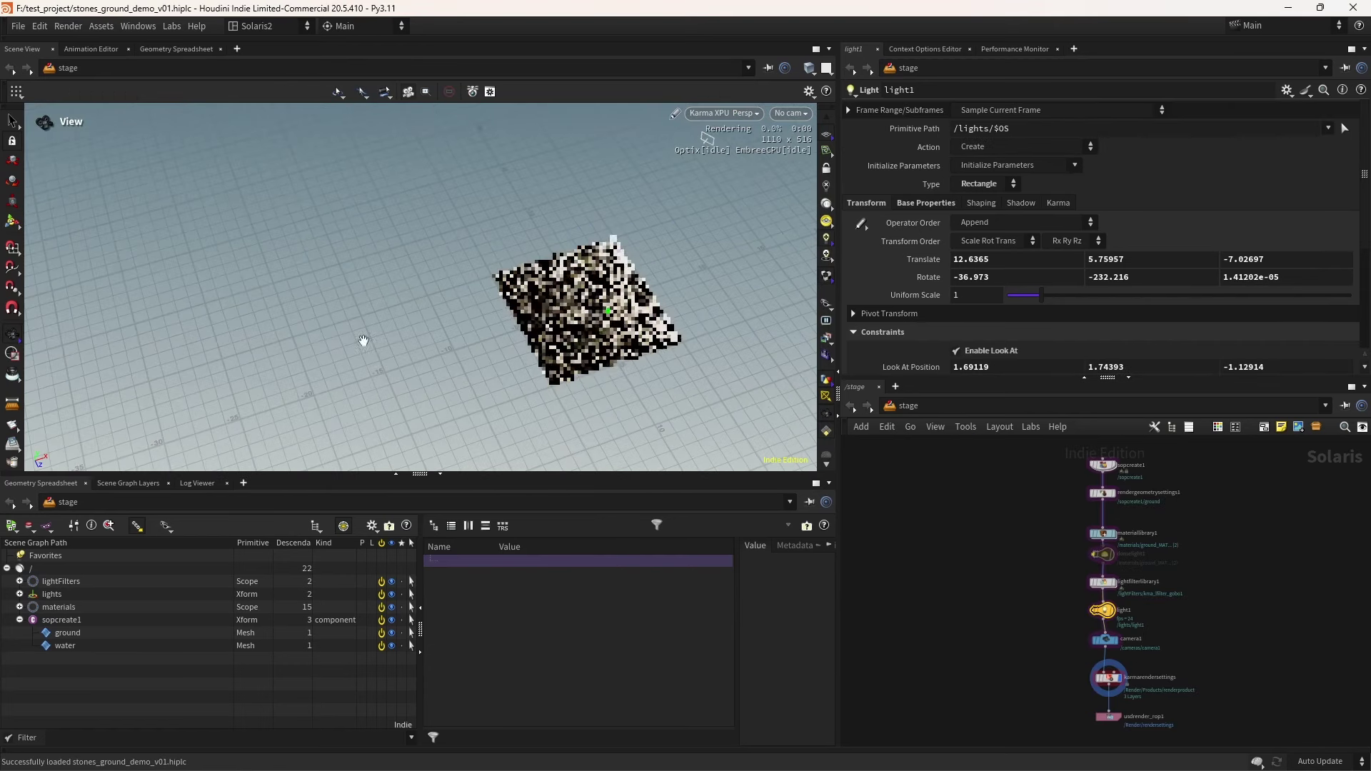
Set light1's Translate to -7, 6, -14
{"action": "left_click_drag", "start_coordinate": [235, 264], "coordinate": [404, 300]}
{"action": "key", "text": "Return"}
{"action": "left_click", "coordinate": [1014, 259]}
{"action": "type", "text": "-7"}
{"action": "key", "text": "Tab"}
{"action": "type", "text": "6"}
{"action": "key", "text": "Tab"}
{"action": "type", "text": "-14"}
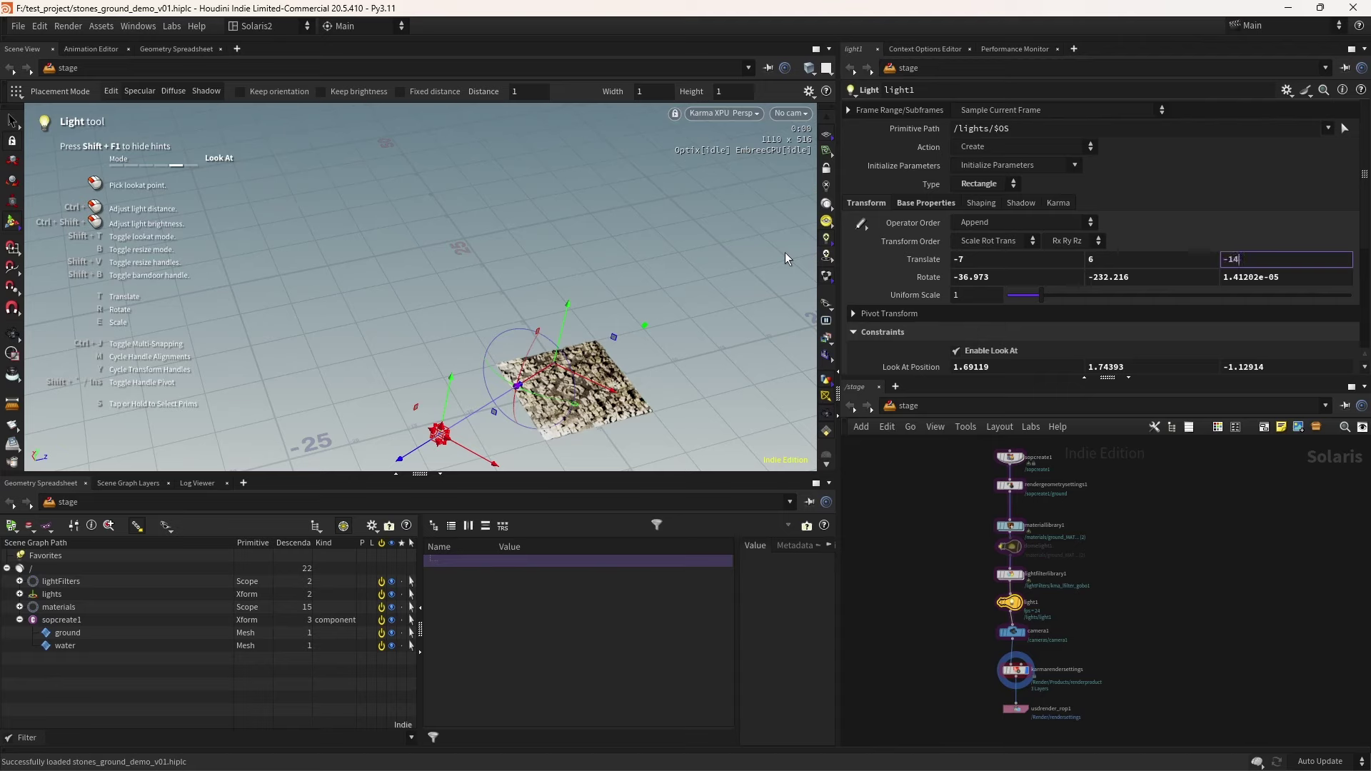
{"action": "key", "text": "Return"}
Set light1's Rotate to -18, -115, 0
{"action": "left_click", "coordinate": [961, 277]}
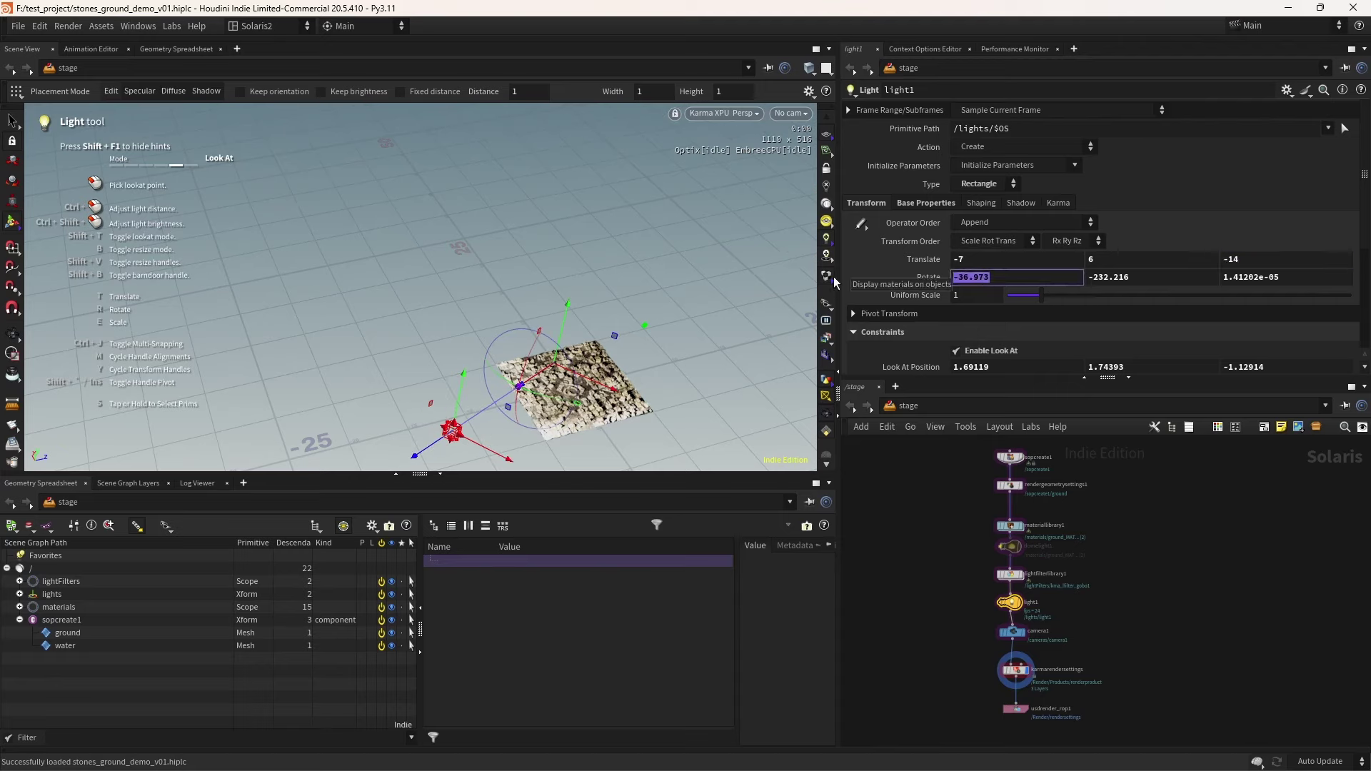
{"action": "type", "text": "-18"}
{"action": "key", "text": "Tab"}
{"action": "type", "text": "-115"}
{"action": "key", "text": "Tab"}
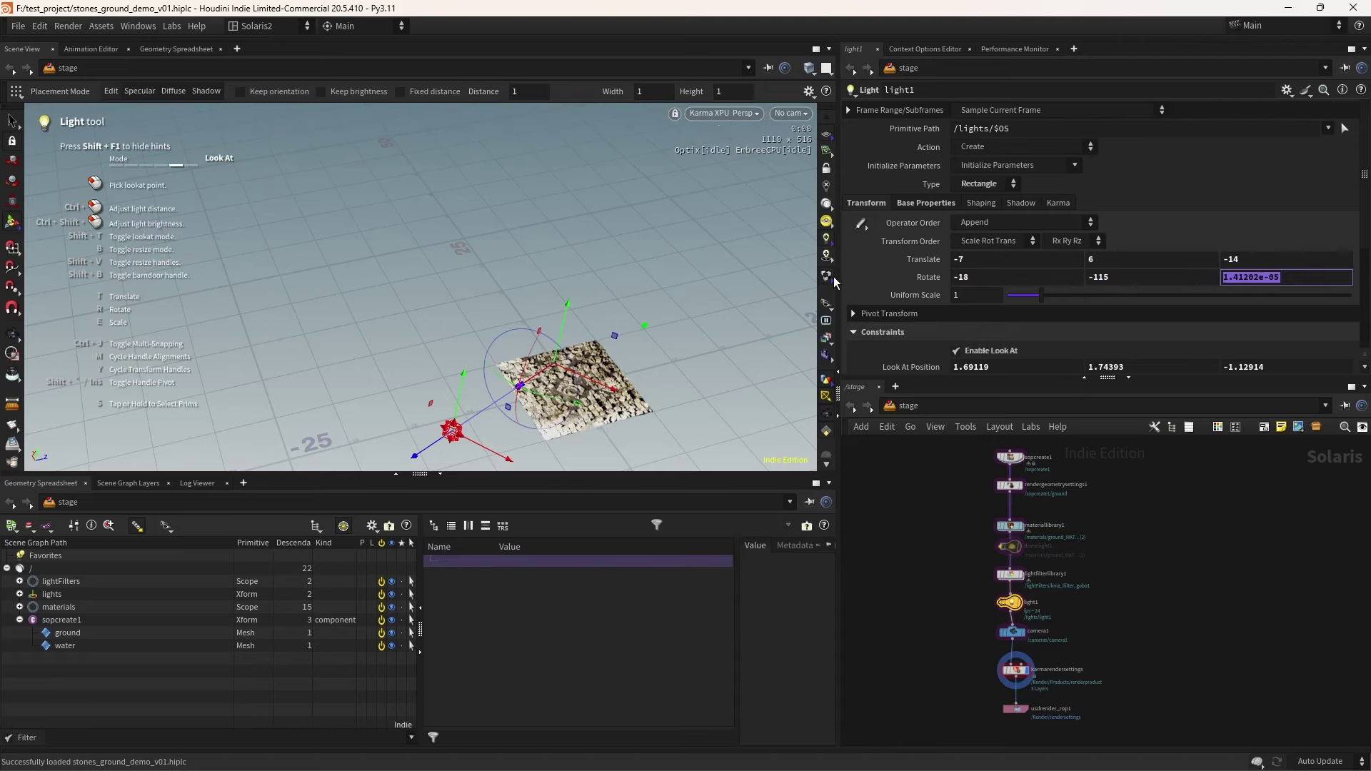
{"action": "type", "text": "0"}
{"action": "key", "text": "Tab"}
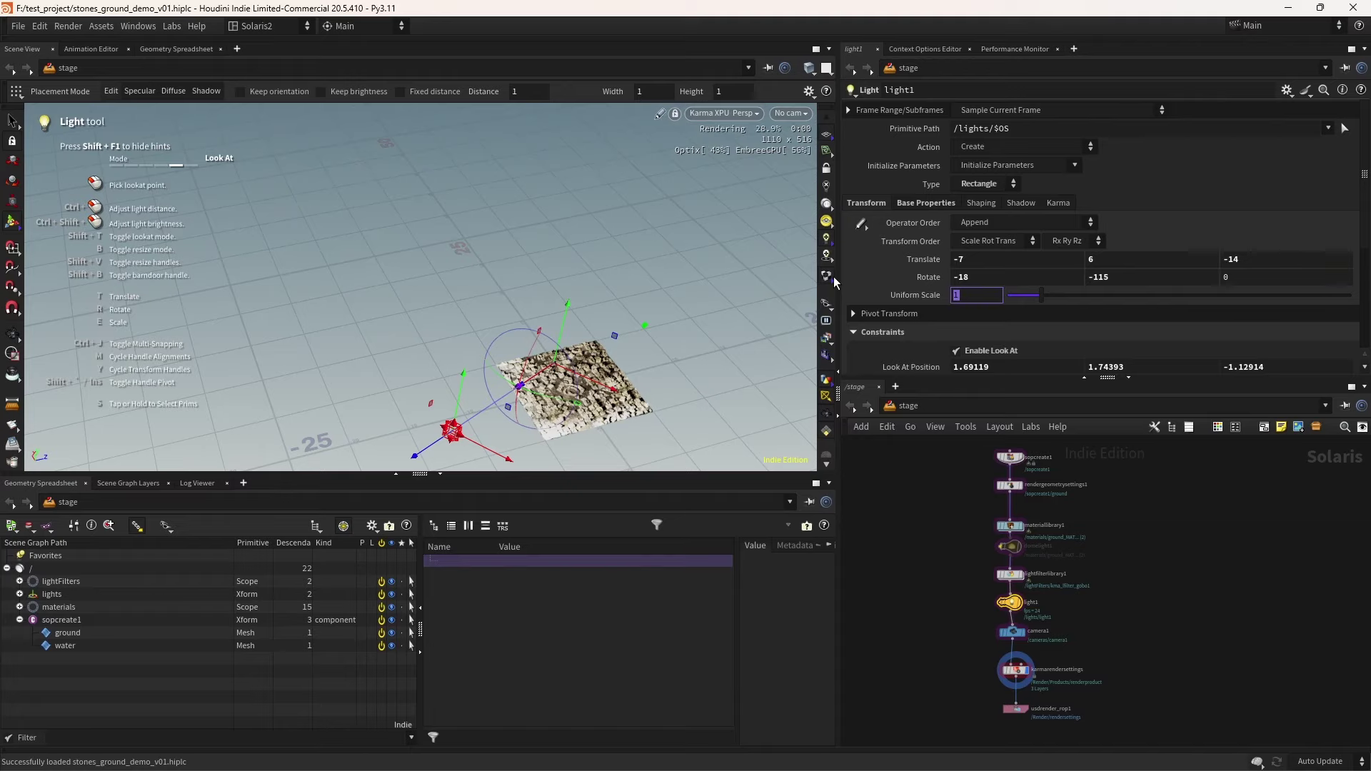
Aim light1 at the ground's centre near the origin, then view through camera1
{"action": "left_click", "coordinate": [554, 378]}
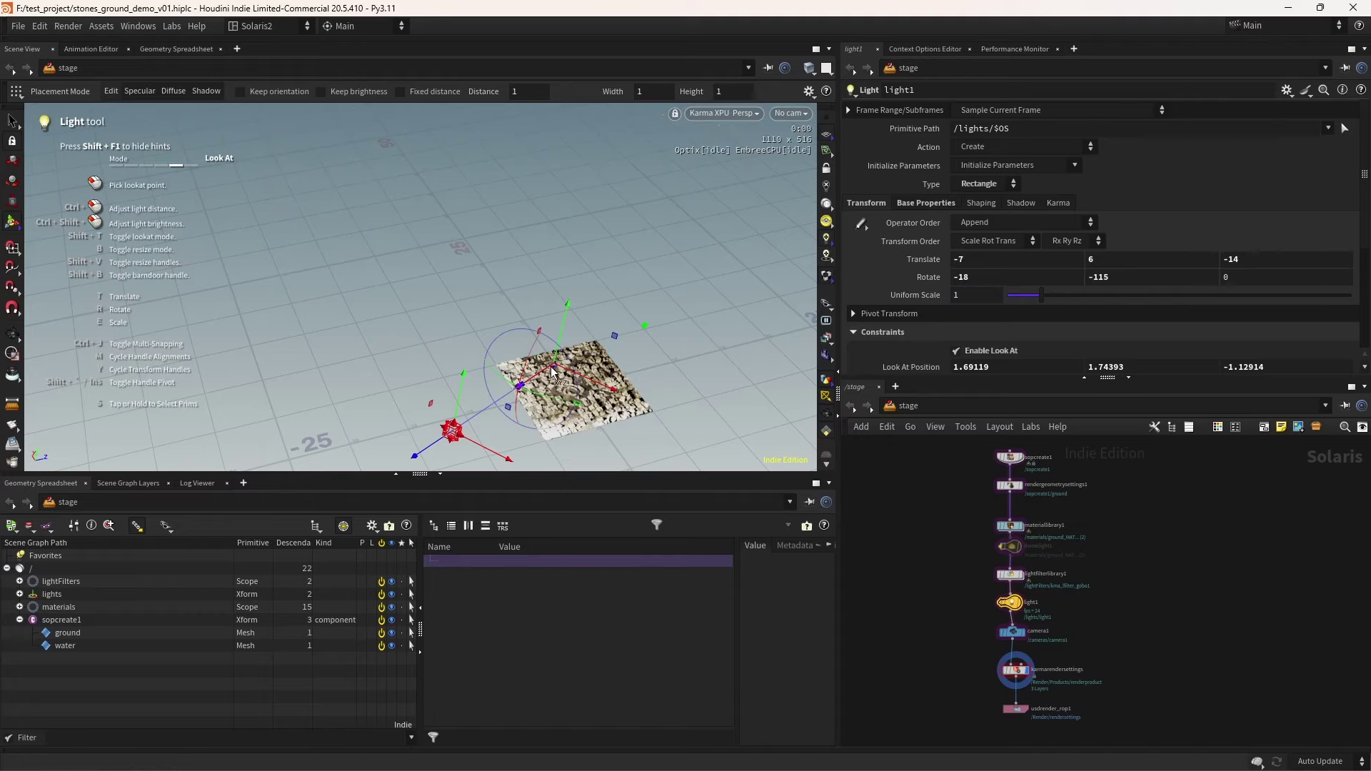
{"action": "key", "text": "Escape"}
{"action": "mouse_move", "coordinate": [553, 378]}
{"action": "left_mouse_down"}
{"action": "mouse_move", "coordinate": [453, 401]}
{"action": "mouse_move", "coordinate": [533, 363]}
{"action": "left_mouse_up"}
{"action": "scroll", "coordinate": [533, 363], "scroll_direction": "up", "scroll_amount": 3}
{"action": "key", "text": "Return"}
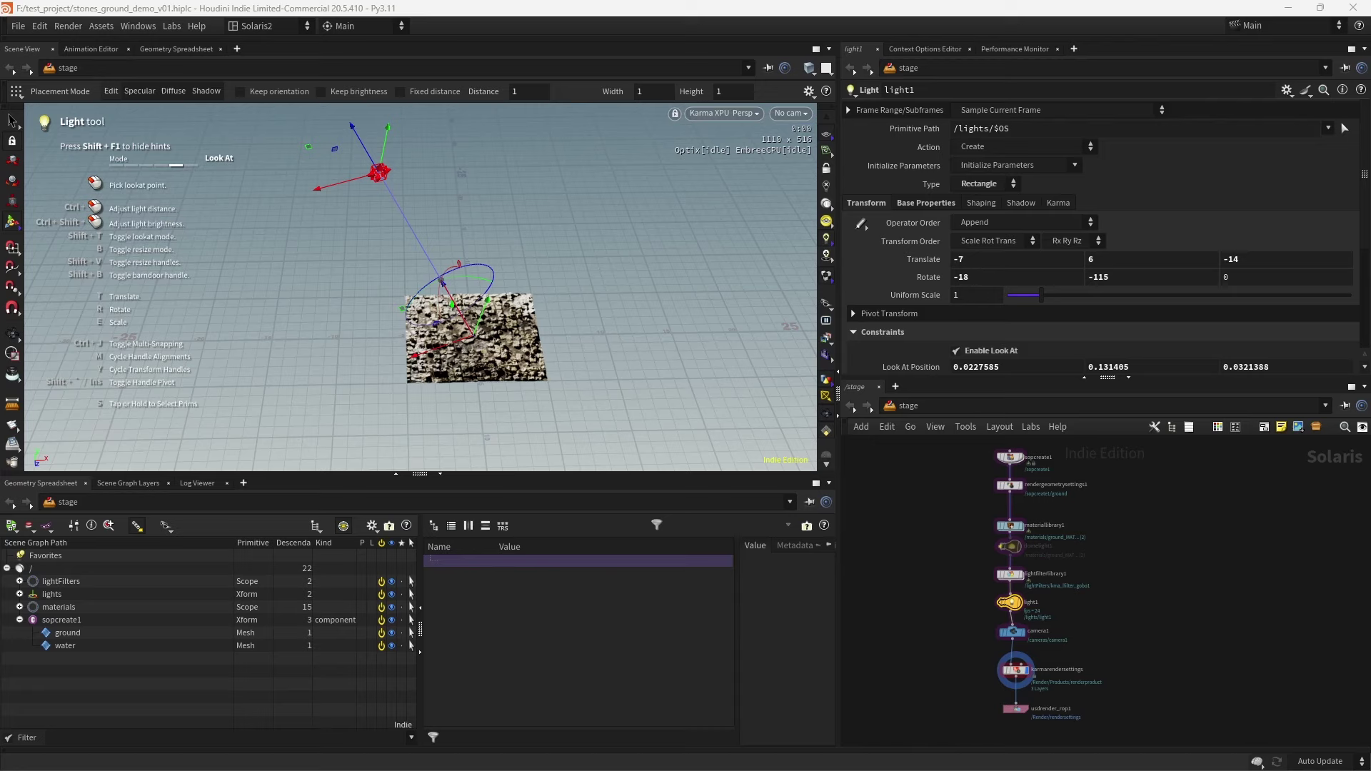
{"action": "key", "text": "Escape"}
{"action": "left_click", "coordinate": [791, 113]}
{"action": "left_click", "coordinate": [785, 135]}
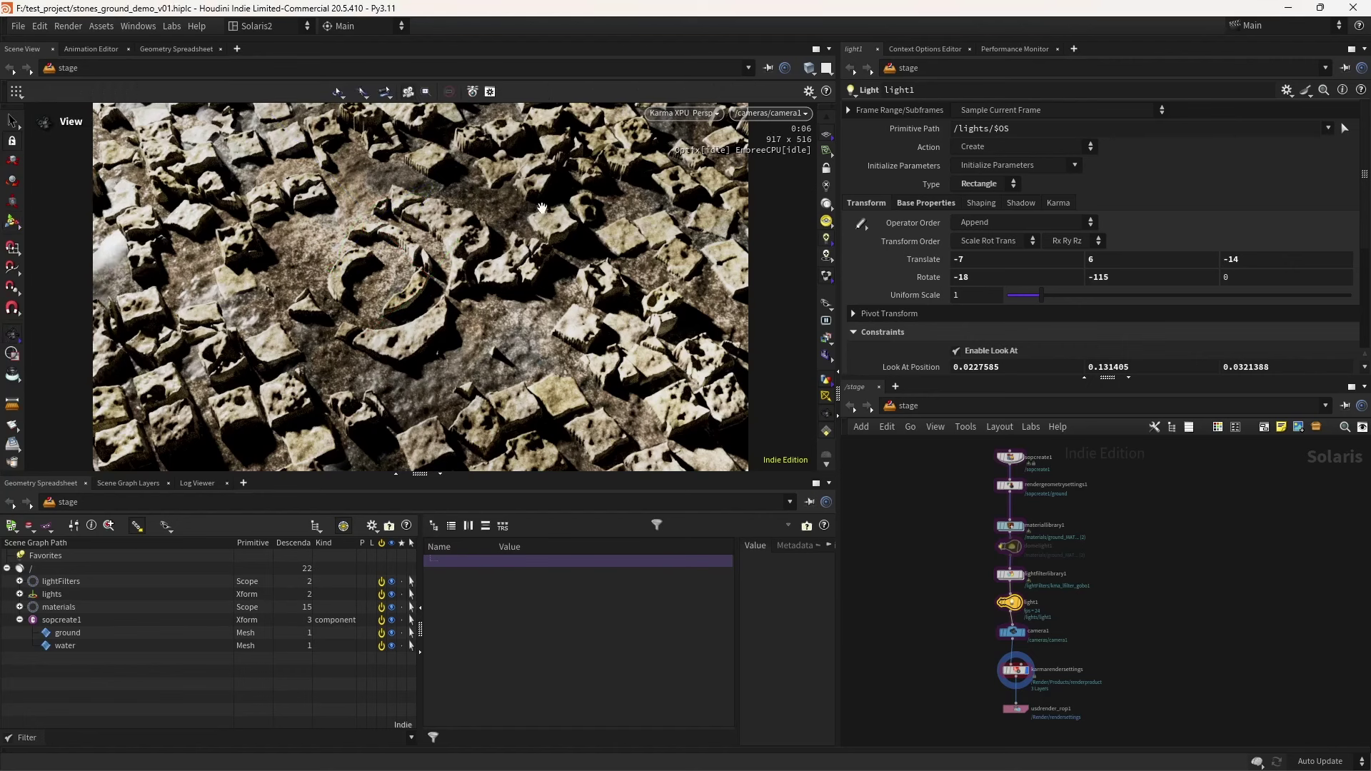
Re-enable domelight1 and preview the scene in Karma XPU
{"action": "left_click", "coordinate": [684, 113]}
{"action": "left_click", "coordinate": [700, 166]}
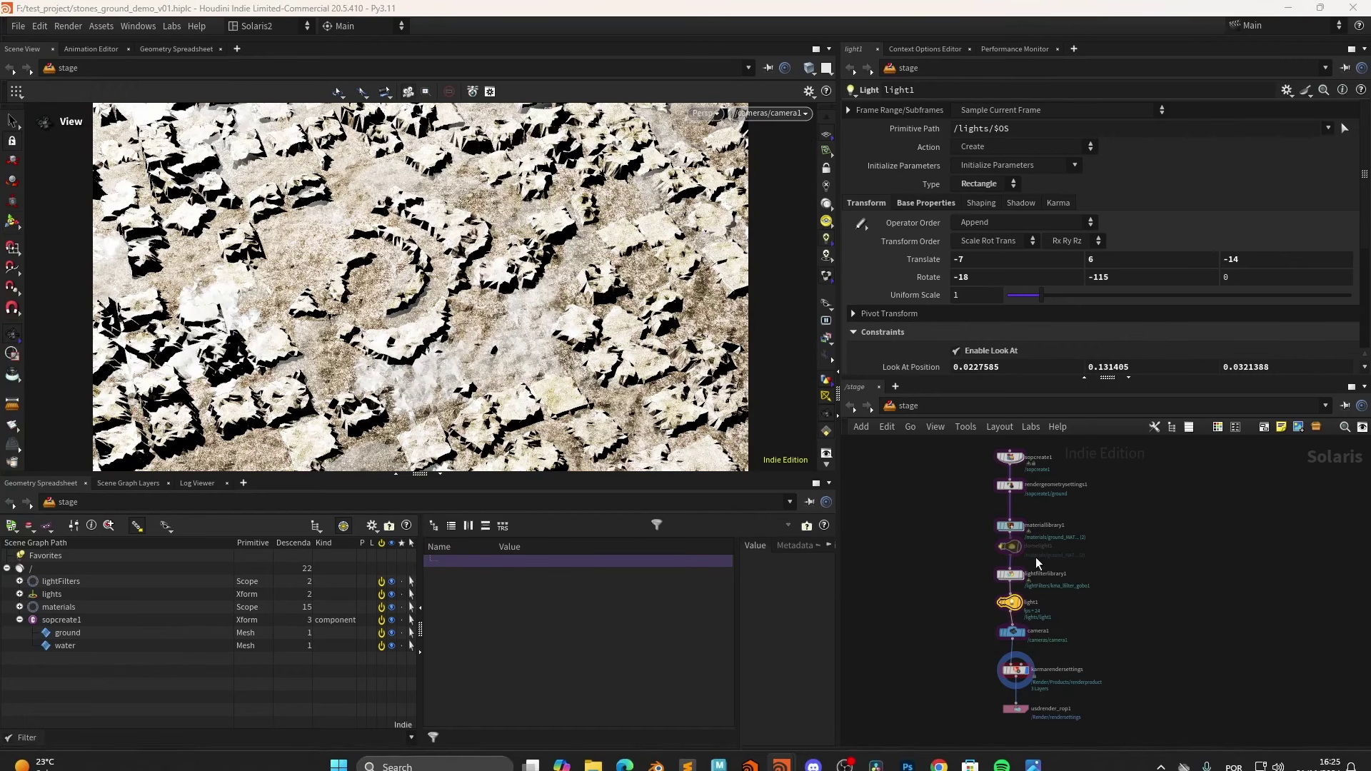
{"action": "left_click", "coordinate": [1001, 547]}
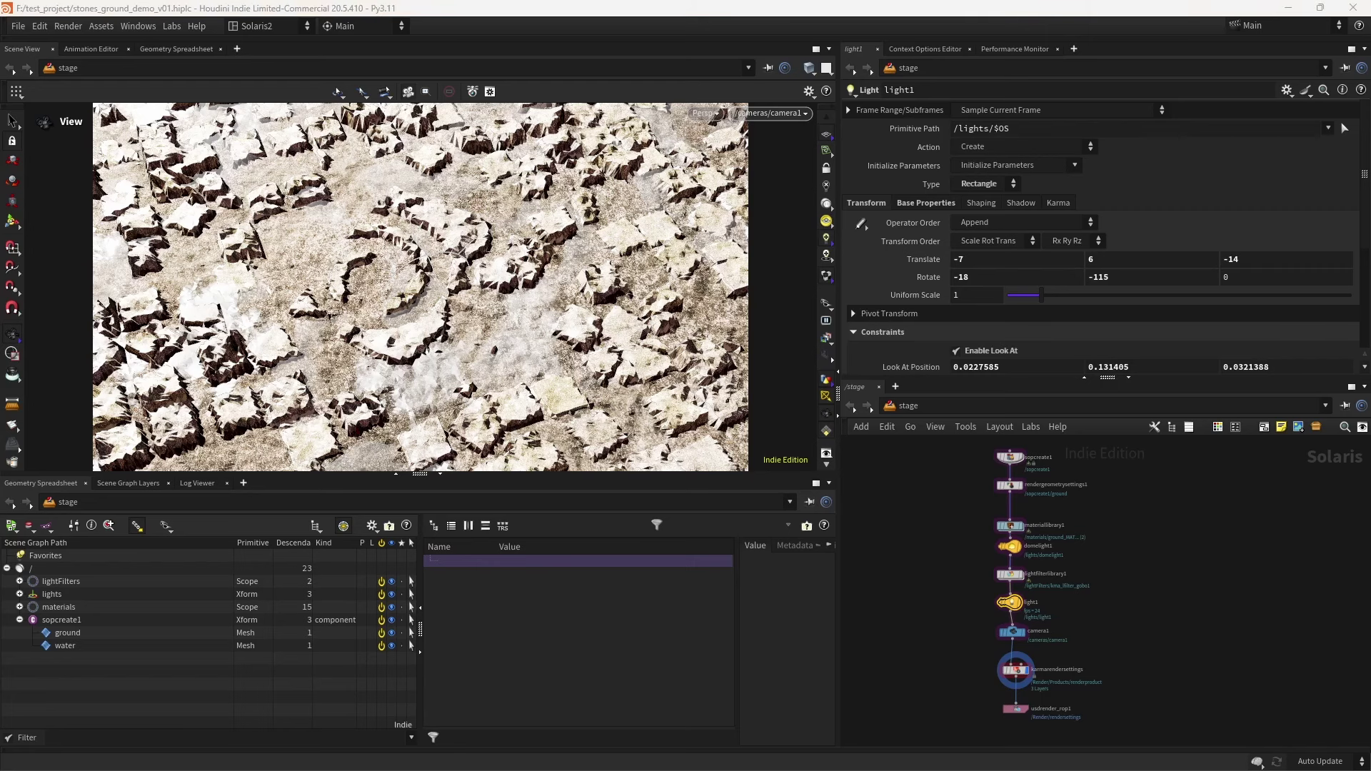
{"action": "left_click", "coordinate": [1010, 547]}
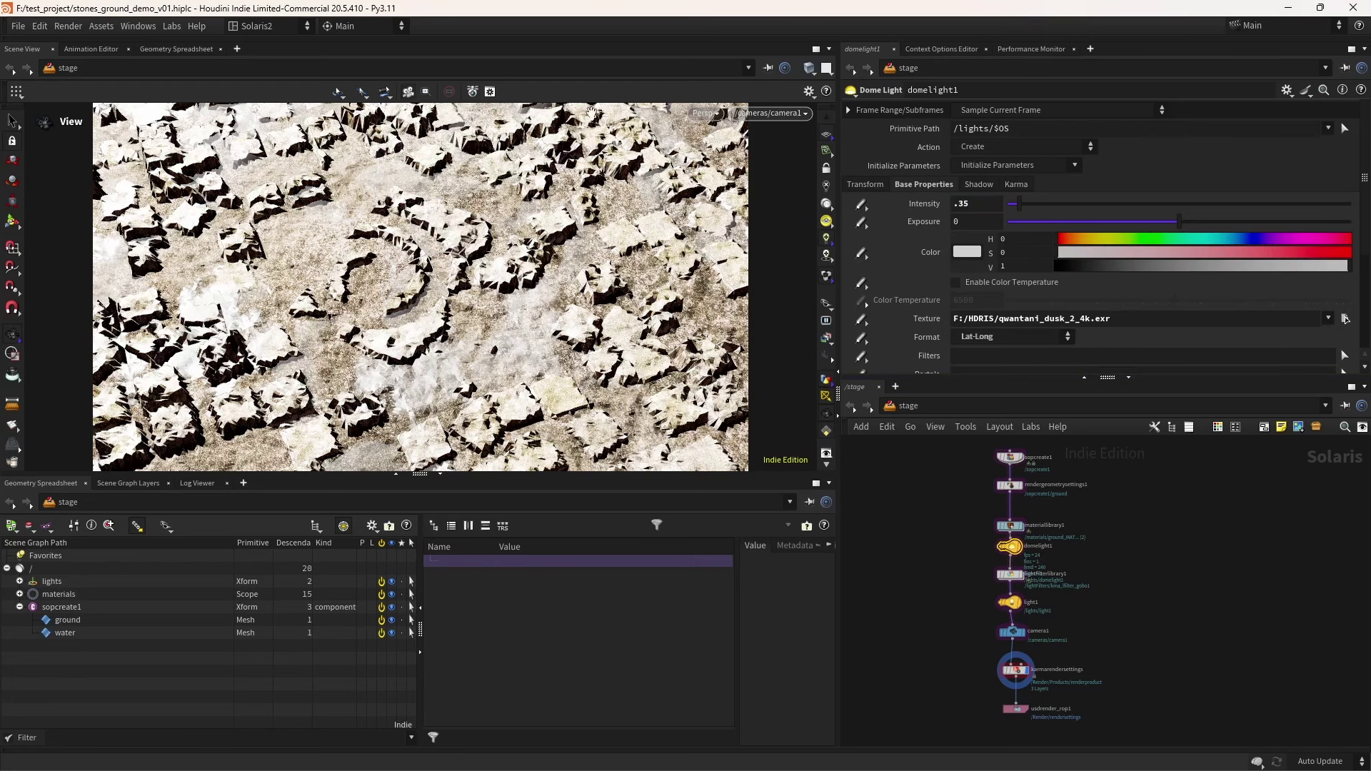
{"action": "left_click", "coordinate": [706, 113]}
{"action": "left_click", "coordinate": [707, 194]}
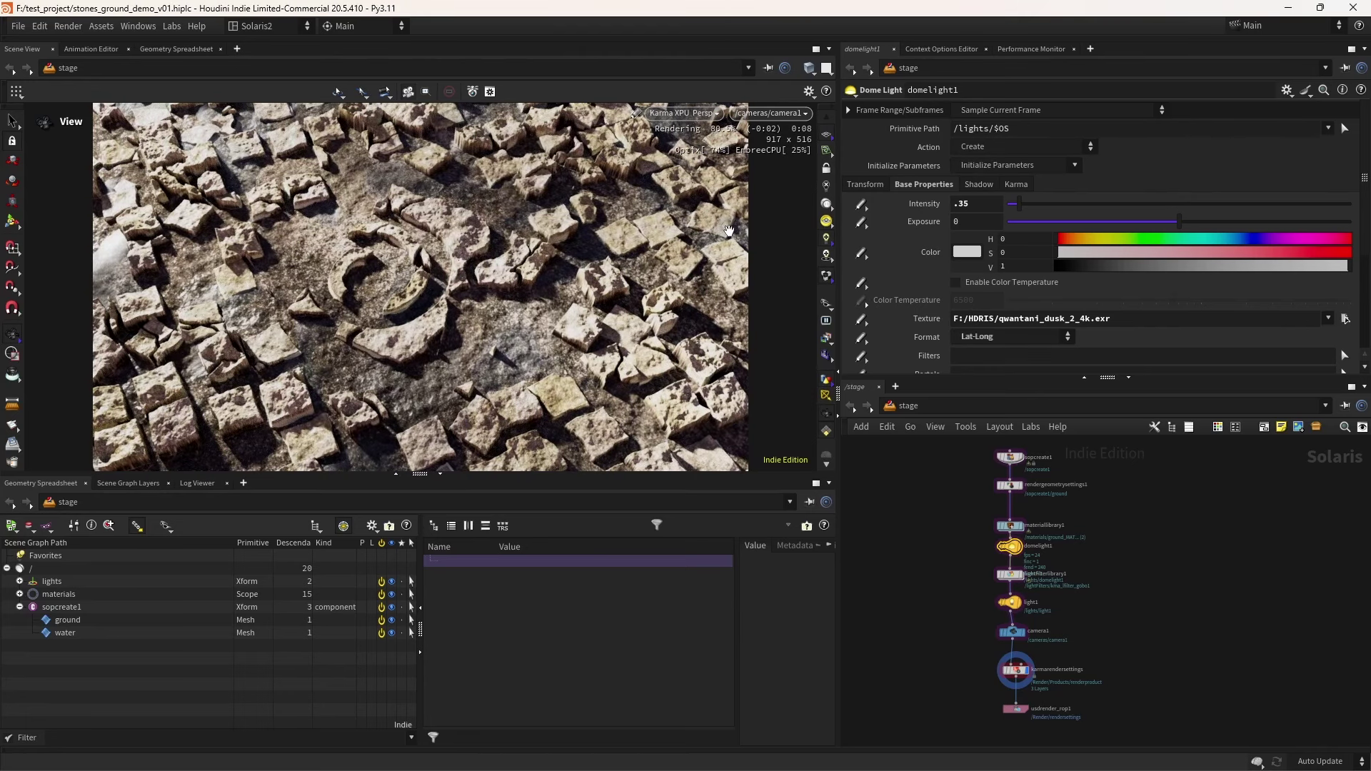
Set light1's Exposure to 13
{"action": "left_click", "coordinate": [1010, 602]}
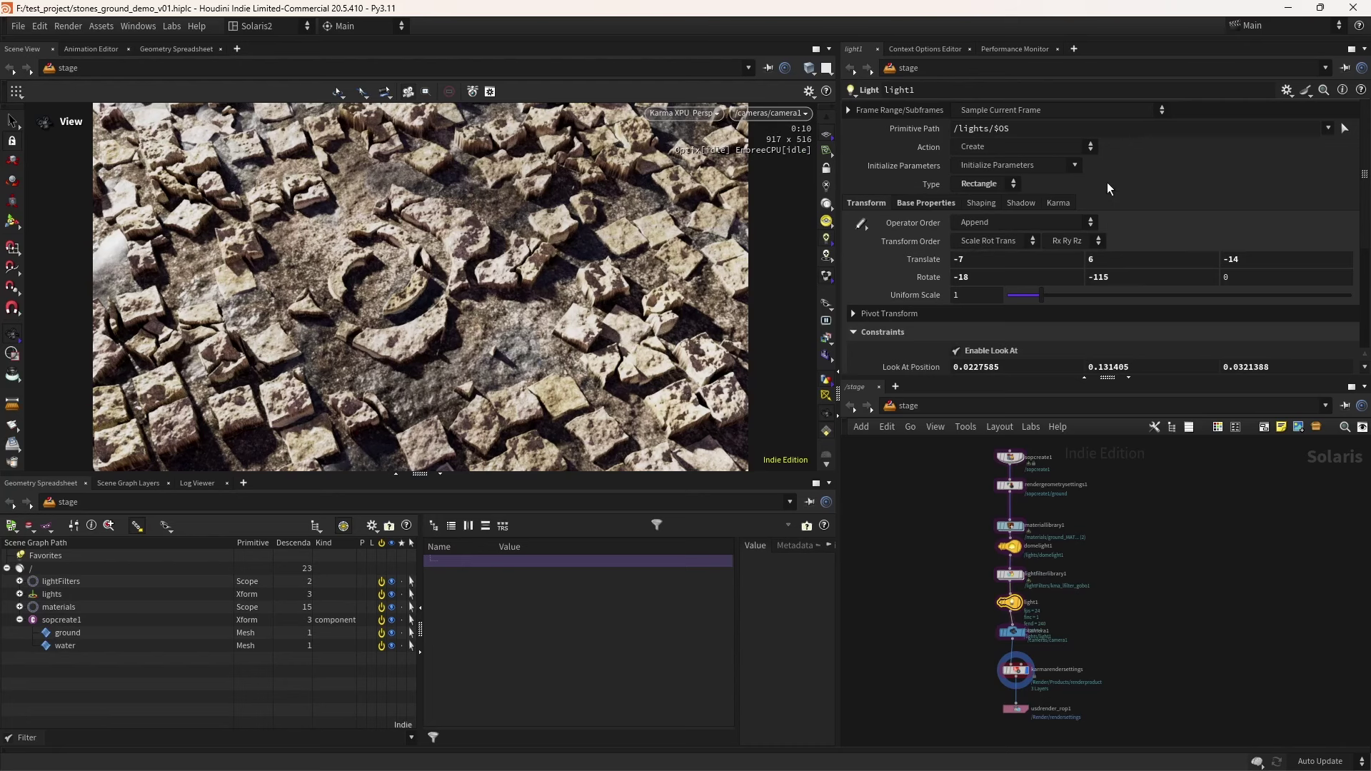
{"action": "scroll", "coordinate": [1078, 272], "scroll_direction": "down", "scroll_amount": 1}
{"action": "scroll", "coordinate": [1035, 350], "scroll_direction": "up", "scroll_amount": 1}
{"action": "left_click", "coordinate": [925, 202]}
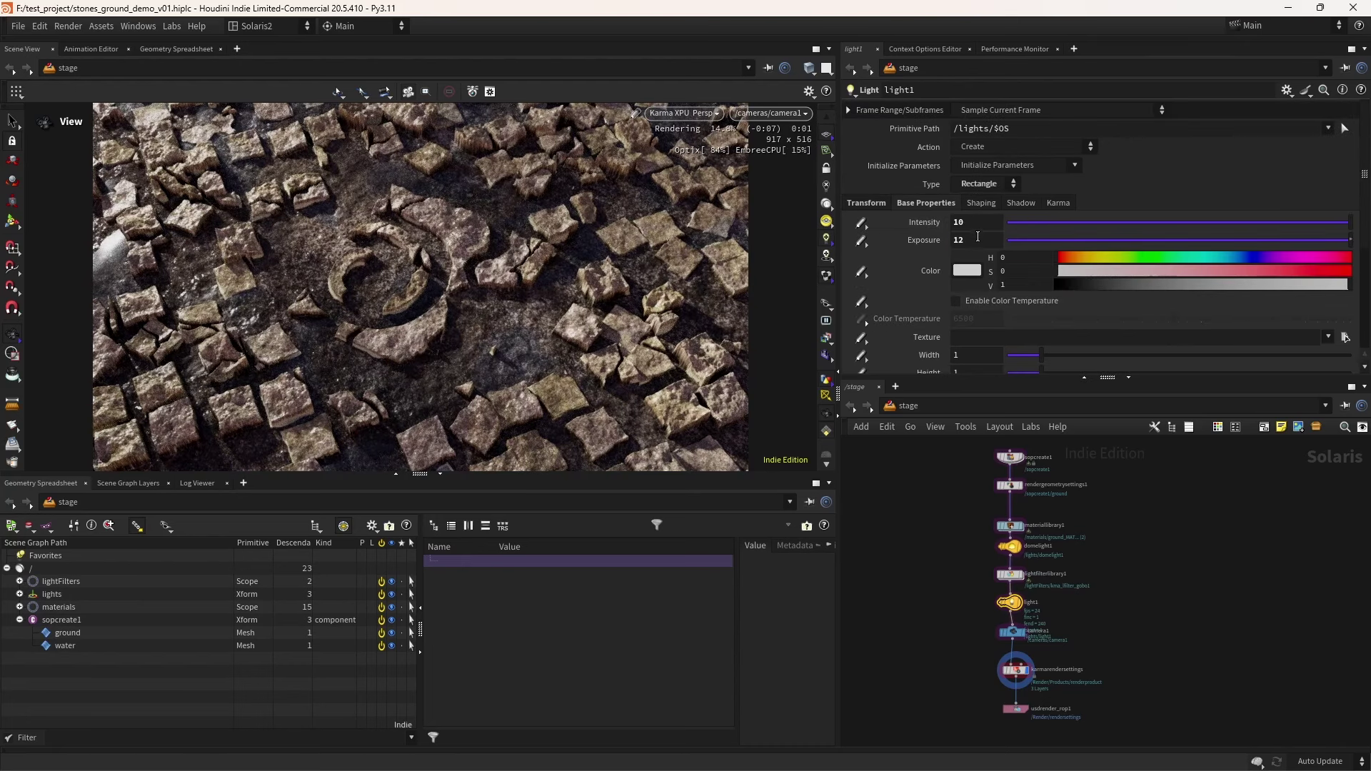
{"action": "type", "text": "13"}
{"action": "key", "text": "Return"}
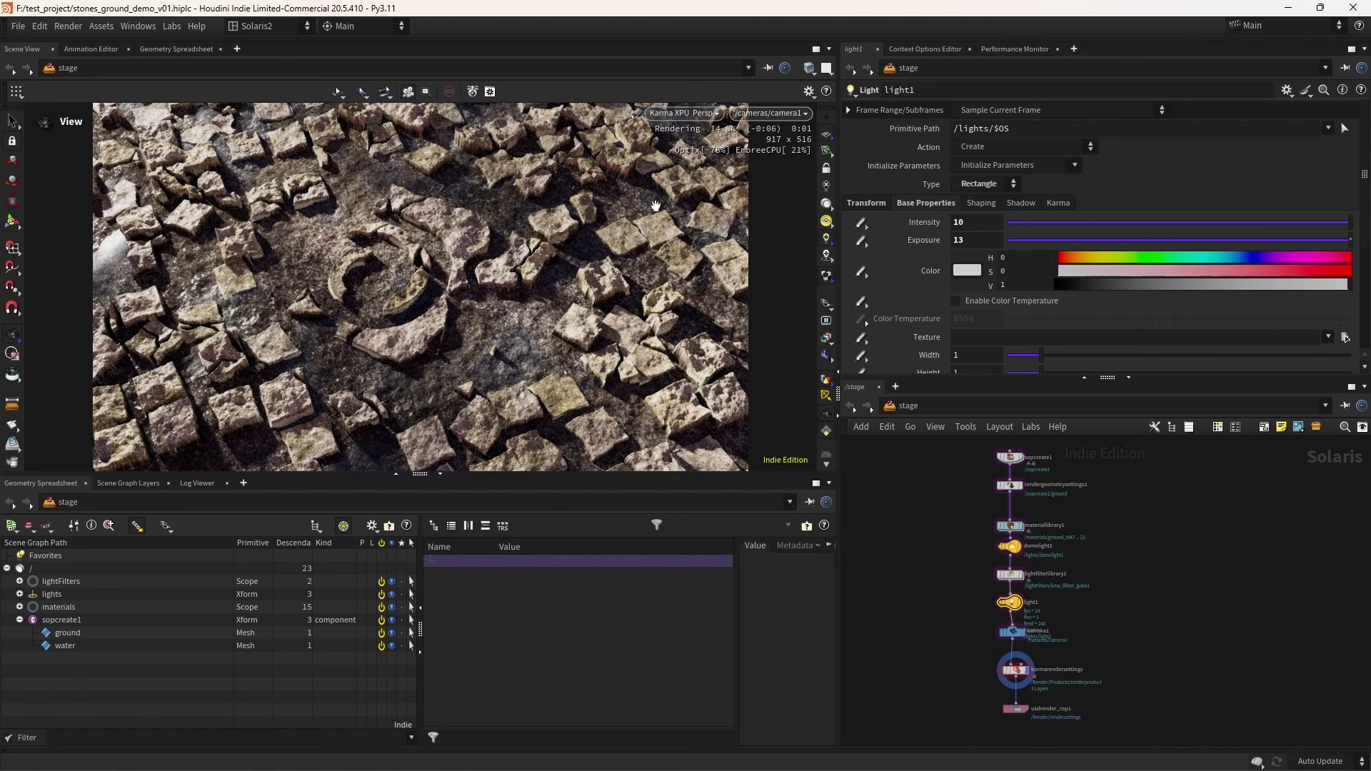
{"action": "scroll", "coordinate": [479, 330], "scroll_direction": "down", "scroll_amount": 6}
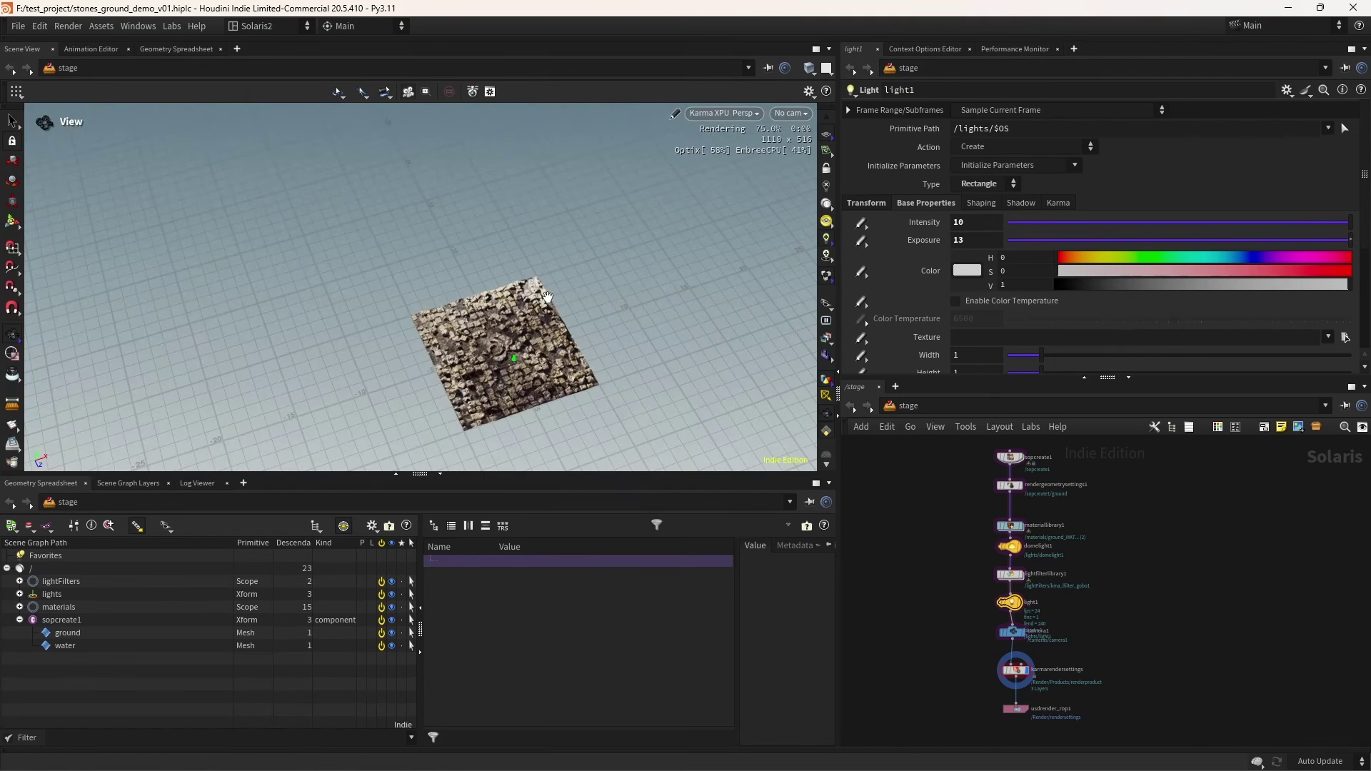
Look inside the light filter library, then return to the stage network
{"action": "middle_click_drag", "start_coordinate": [972, 622], "coordinate": [941, 581]}
{"action": "left_click", "coordinate": [1026, 547]}
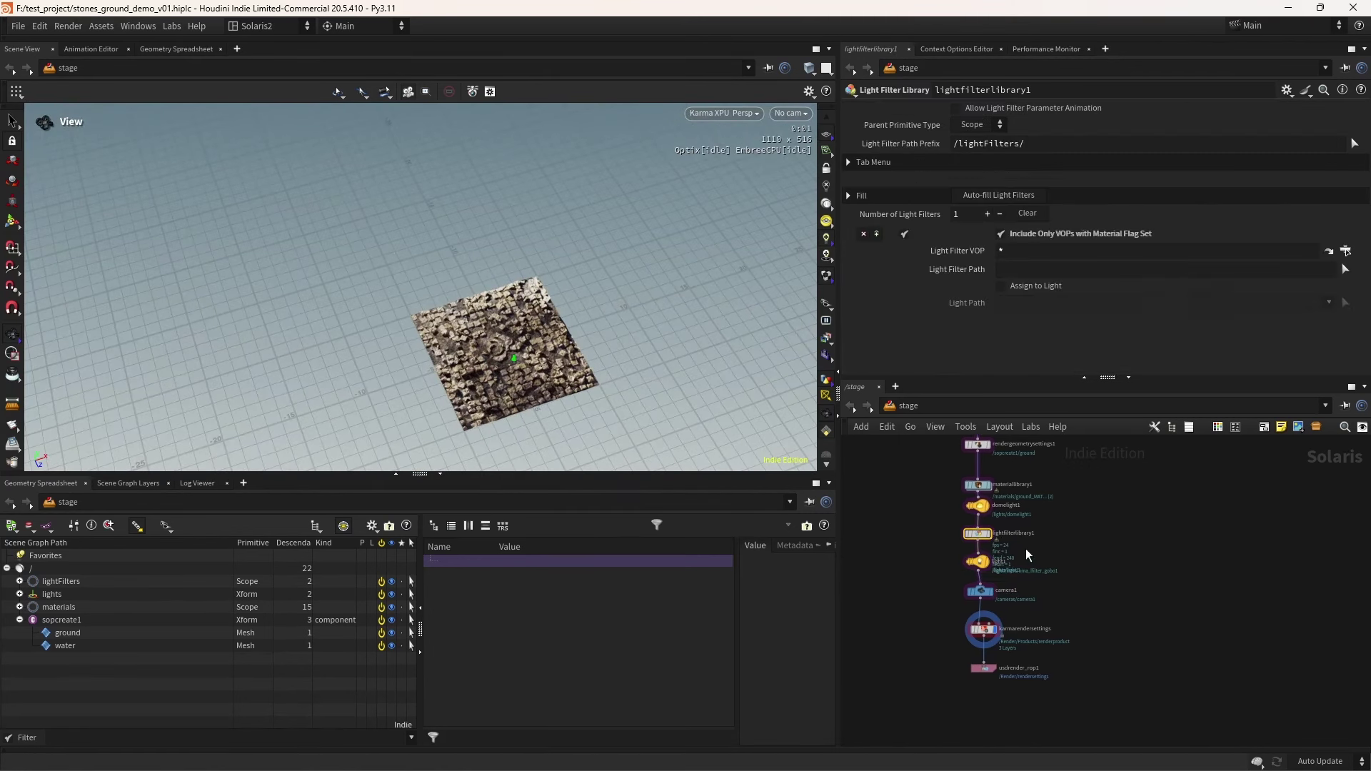
{"action": "double_click", "coordinate": [978, 534]}
{"action": "key", "text": "u"}
Check the dome light, then set the rectangle light's width and height to 0.2
{"action": "left_click", "coordinate": [977, 506]}
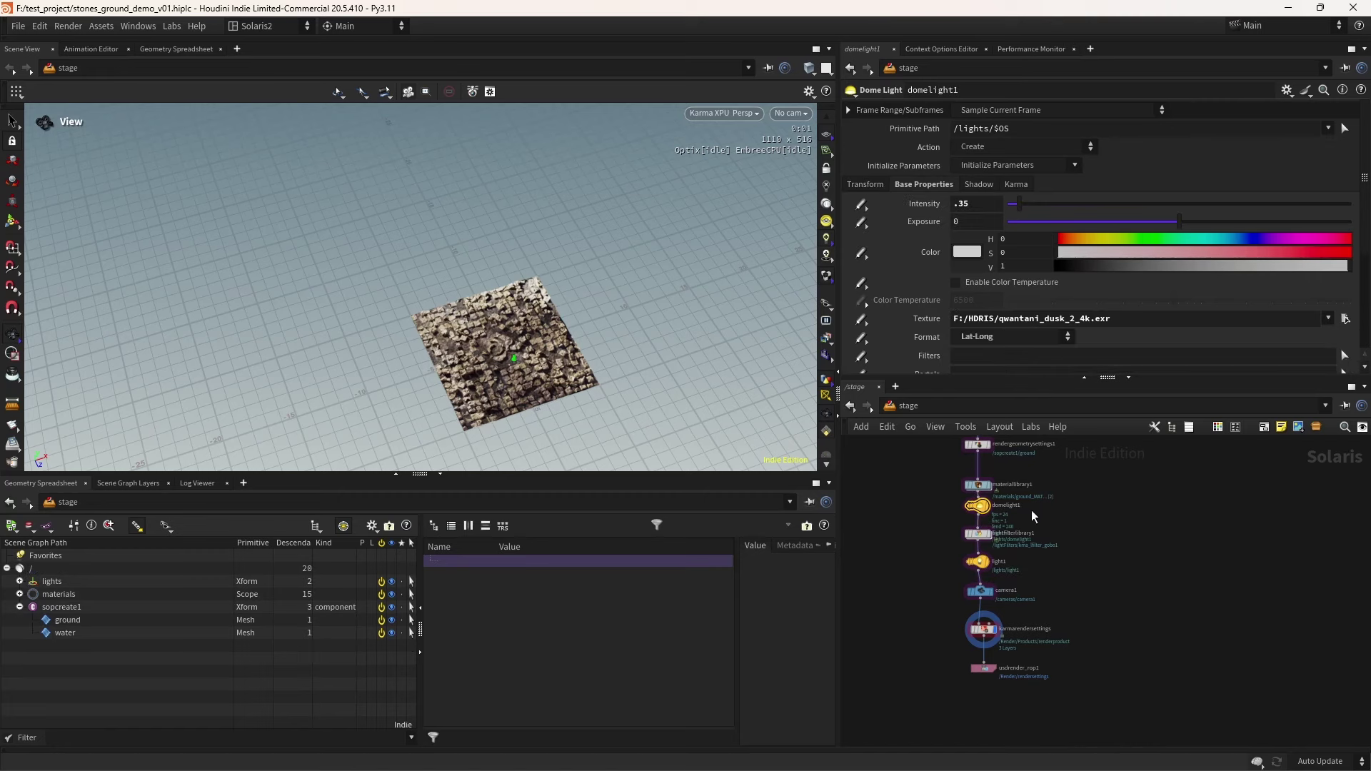
{"action": "scroll", "coordinate": [1323, 340], "scroll_direction": "down", "scroll_amount": 3}
{"action": "scroll", "coordinate": [1322, 300], "scroll_direction": "up", "scroll_amount": 3}
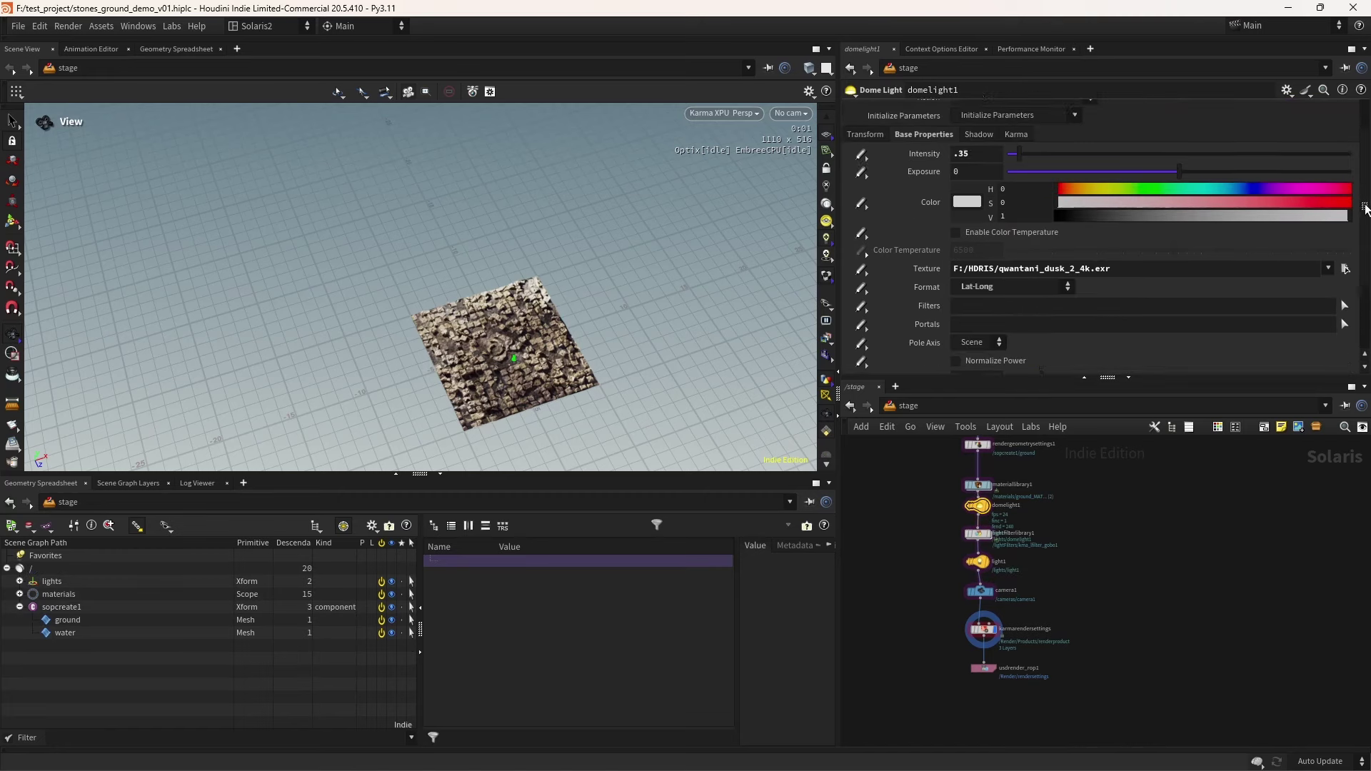
{"action": "left_click", "coordinate": [978, 565]}
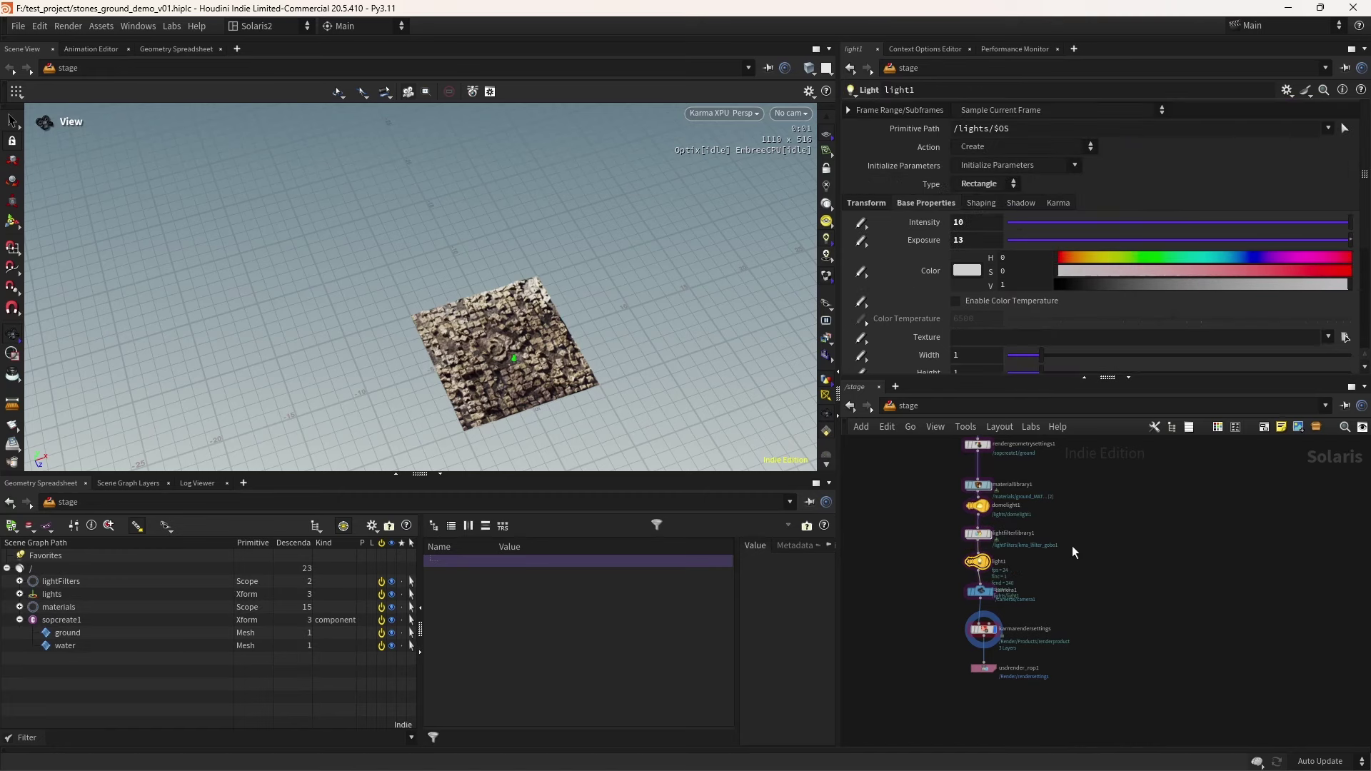
{"action": "left_click", "coordinate": [979, 356]}
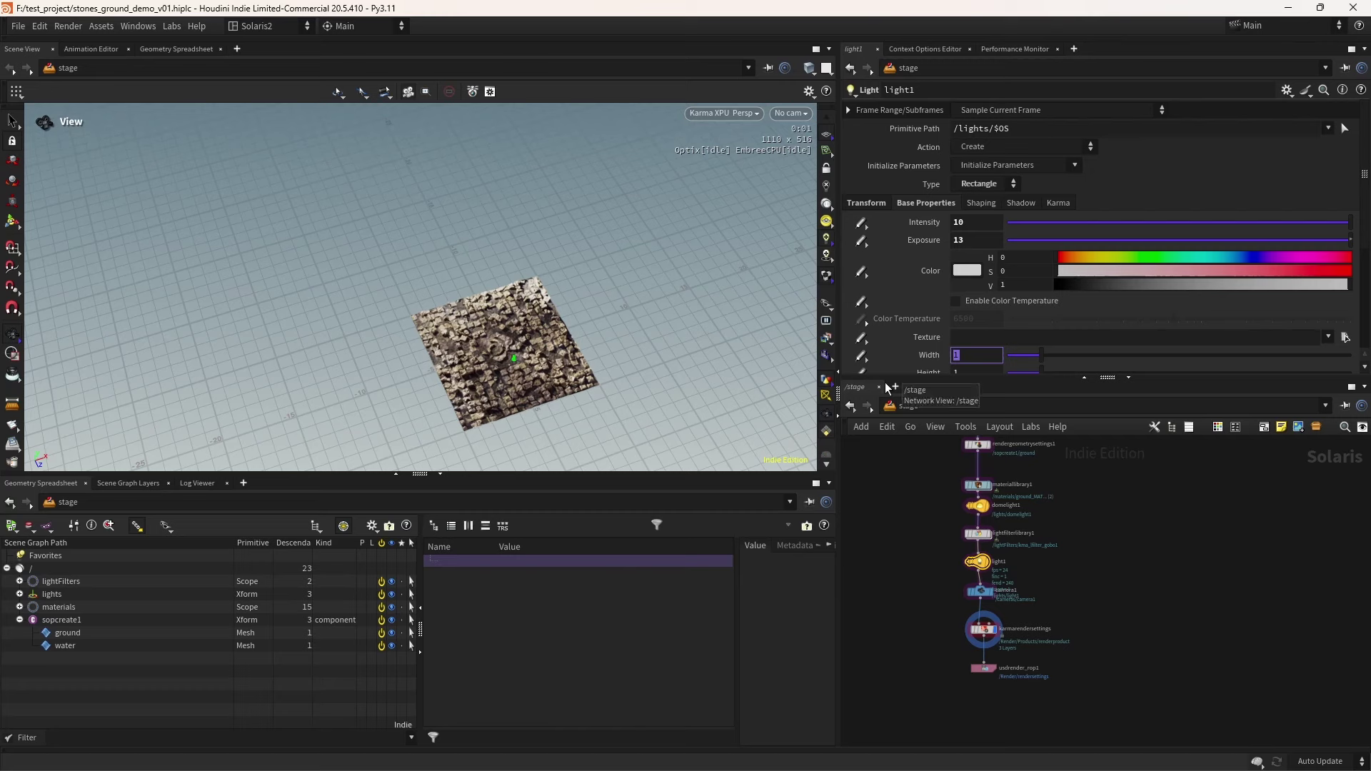
{"action": "key", "text": "Tab"}
{"action": "type", "text": ".2"}
{"action": "key", "text": "Return"}
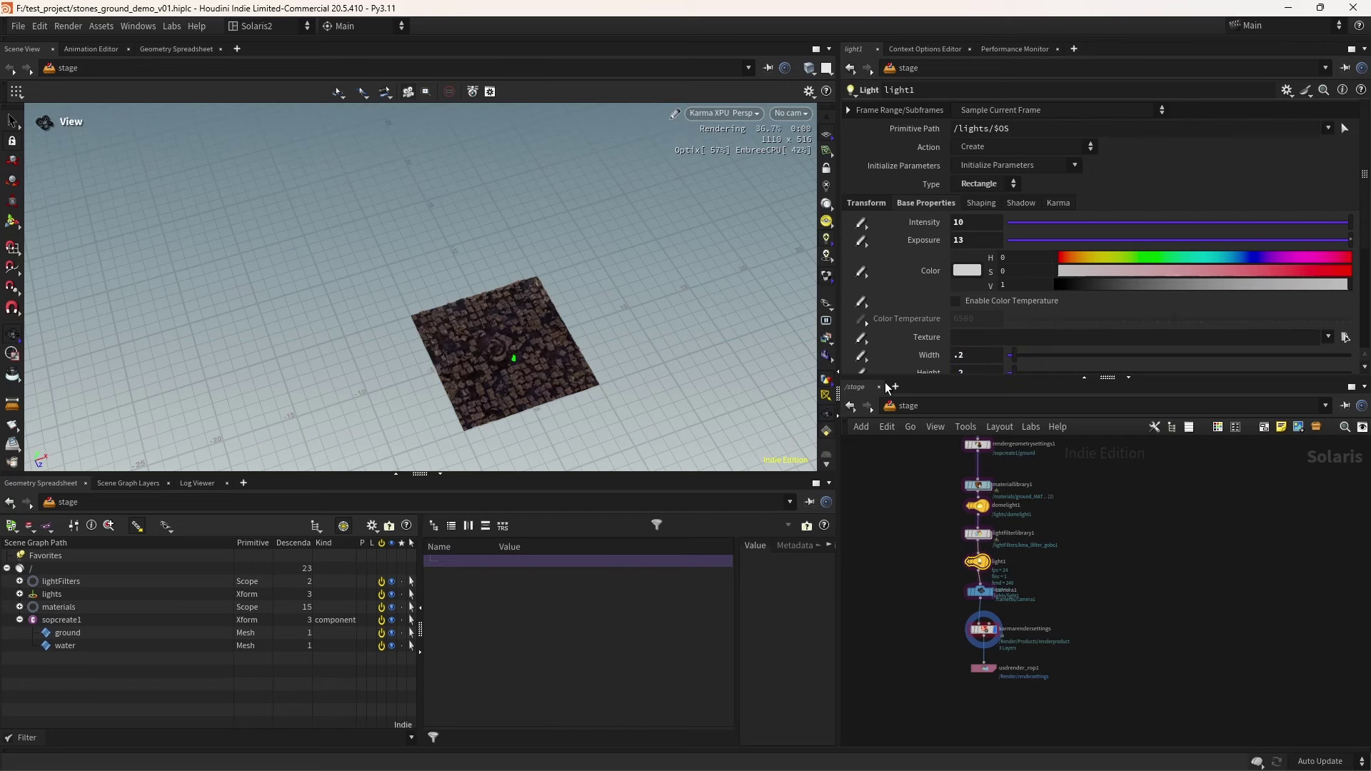
Raise the rectangle light's exposure to 15, then to 16
{"action": "left_click", "coordinate": [972, 241]}
{"action": "type", "text": "15"}
{"action": "key", "text": "Tab"}
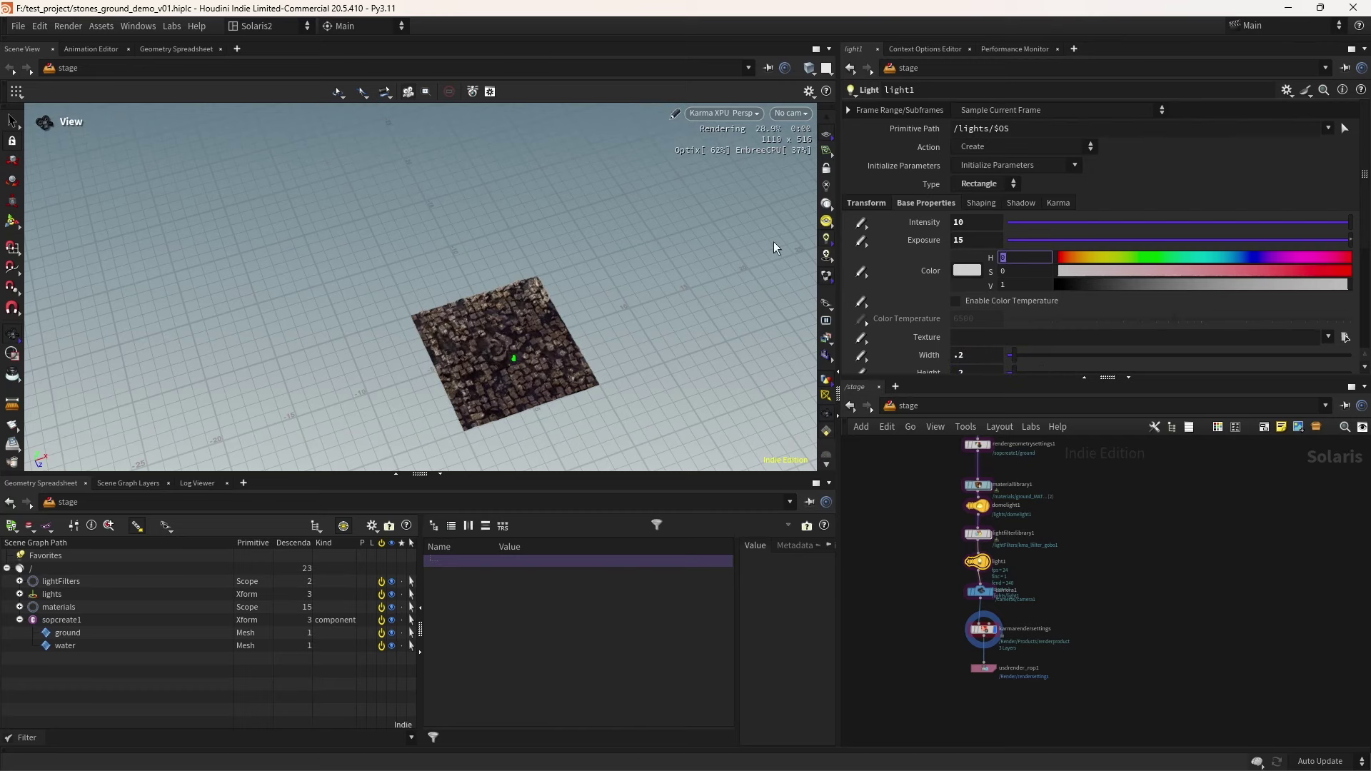
{"action": "left_click", "coordinate": [972, 241]}
{"action": "type", "text": "16"}
{"action": "key", "text": "Return"}
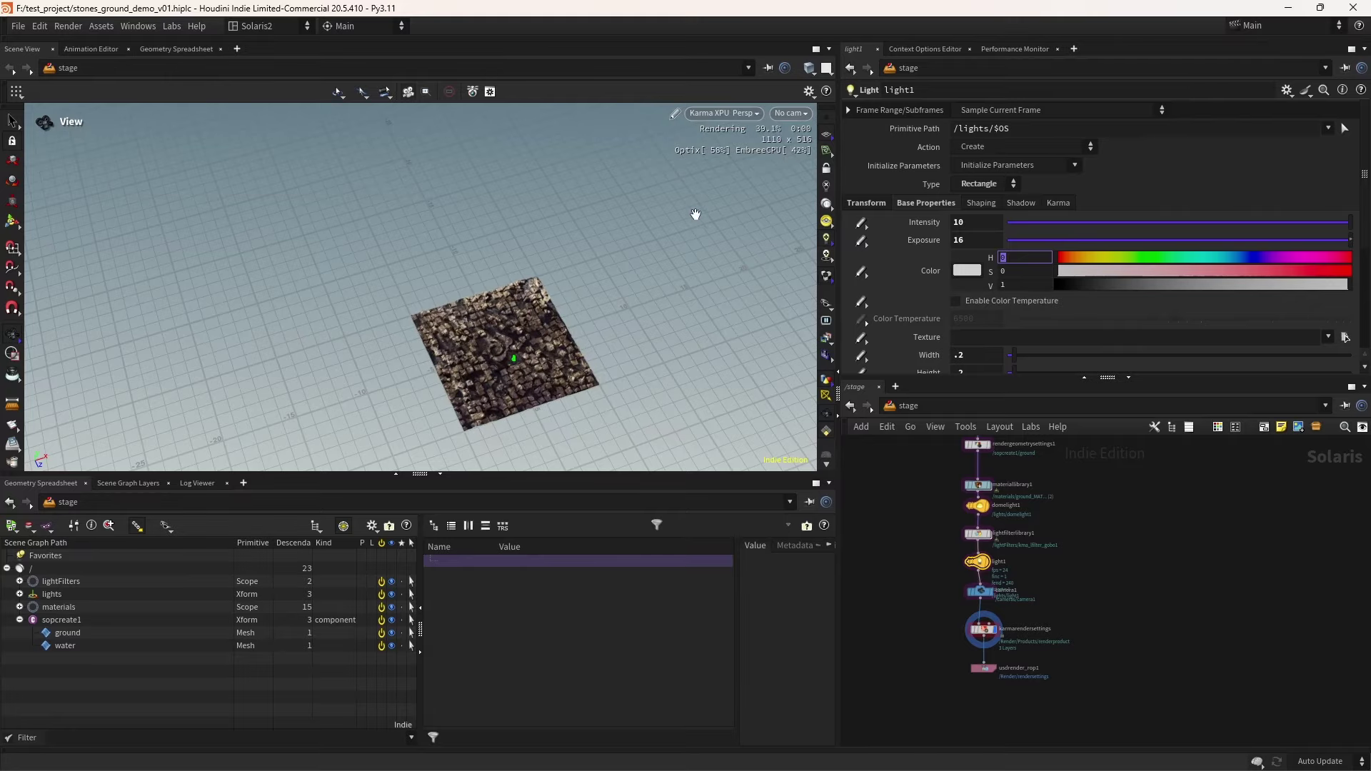
{"action": "scroll", "coordinate": [517, 321], "scroll_direction": "up", "scroll_amount": 10}
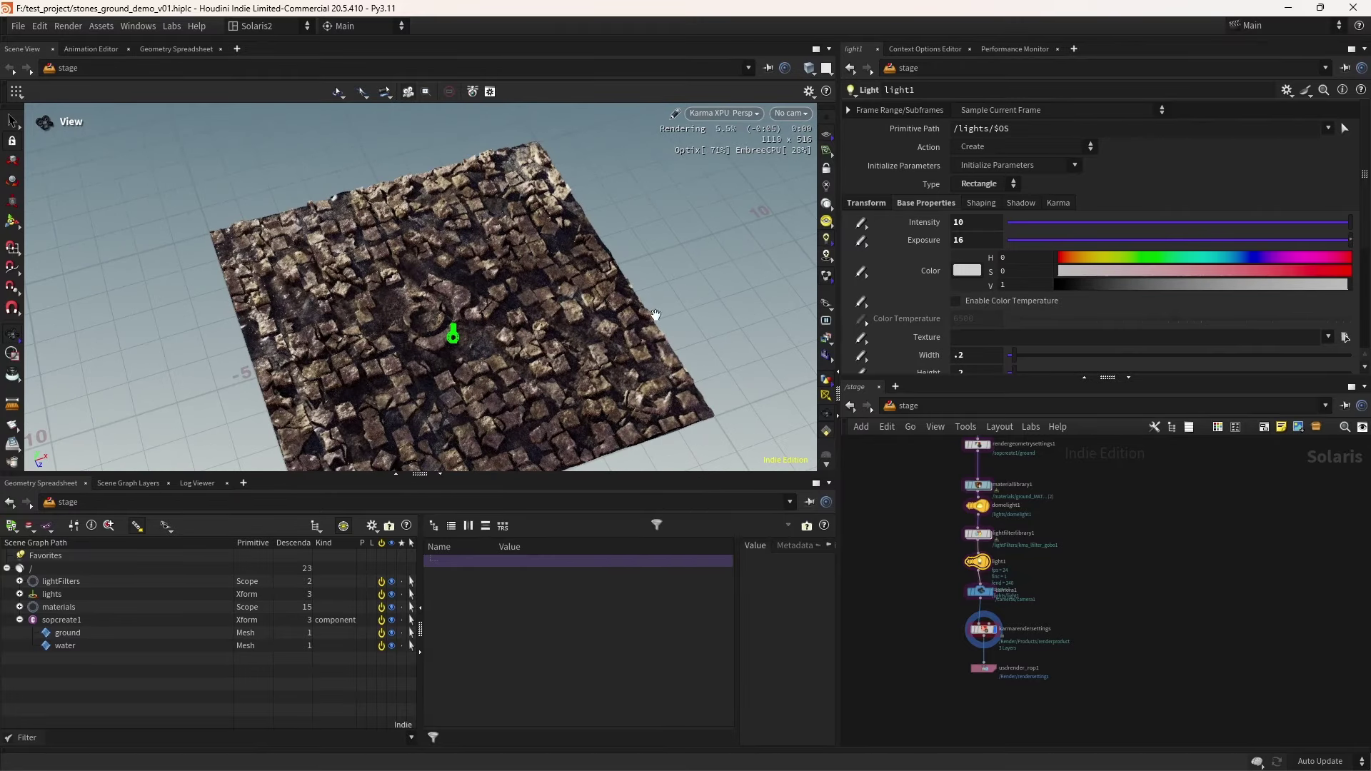
Review camera1's lens and aperture settings and the rectangle light's settings again
{"action": "left_click", "coordinate": [980, 591]}
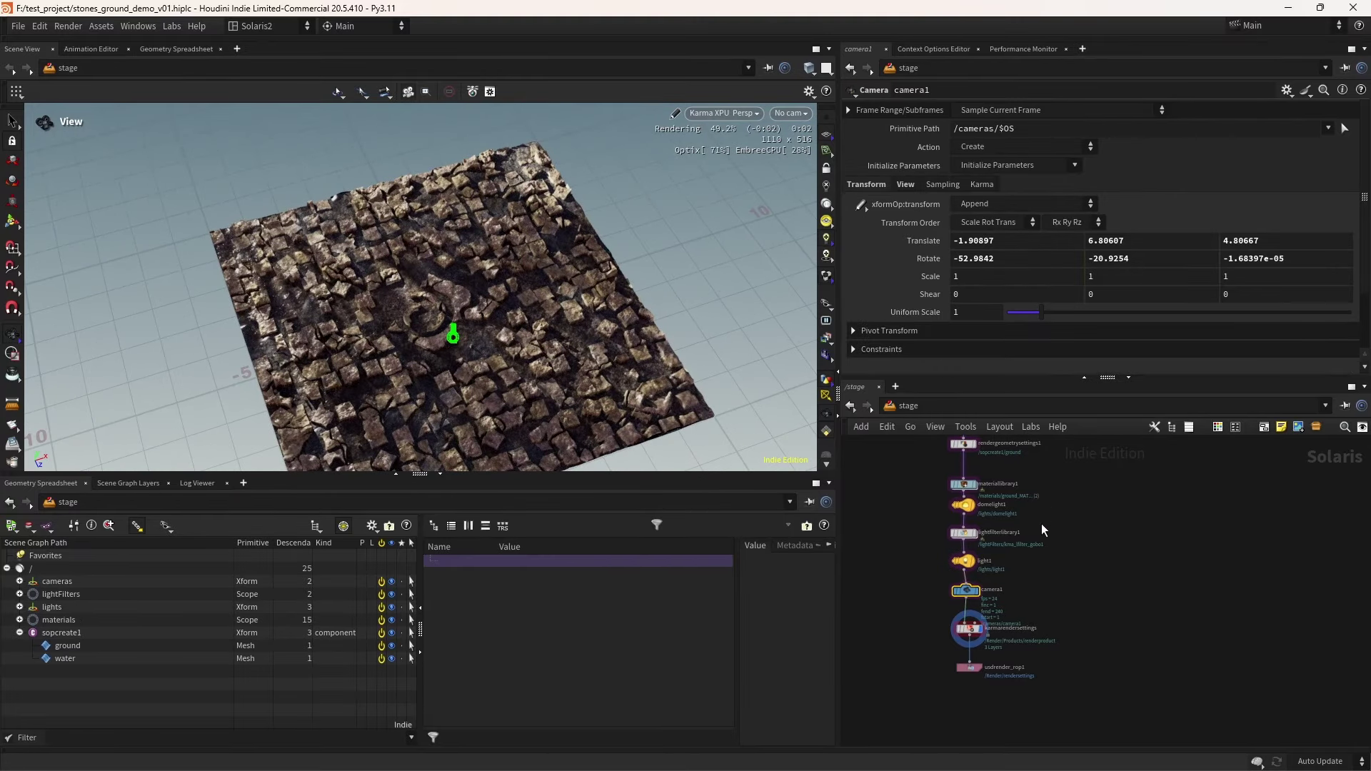
{"action": "left_click", "coordinate": [905, 184]}
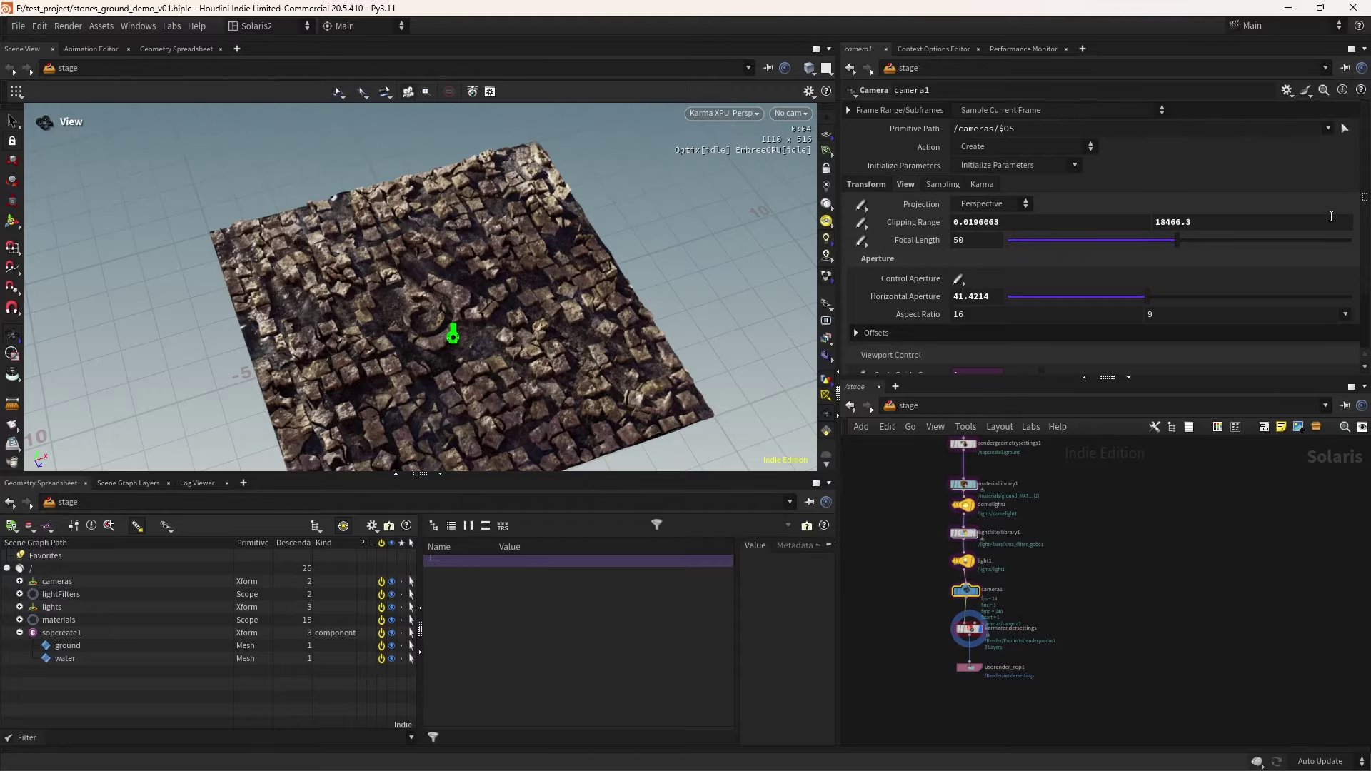
{"action": "scroll", "coordinate": [1143, 336], "scroll_direction": "down", "scroll_amount": 2}
{"action": "scroll", "coordinate": [1145, 357], "scroll_direction": "up", "scroll_amount": 2}
{"action": "left_click", "coordinate": [976, 559]}
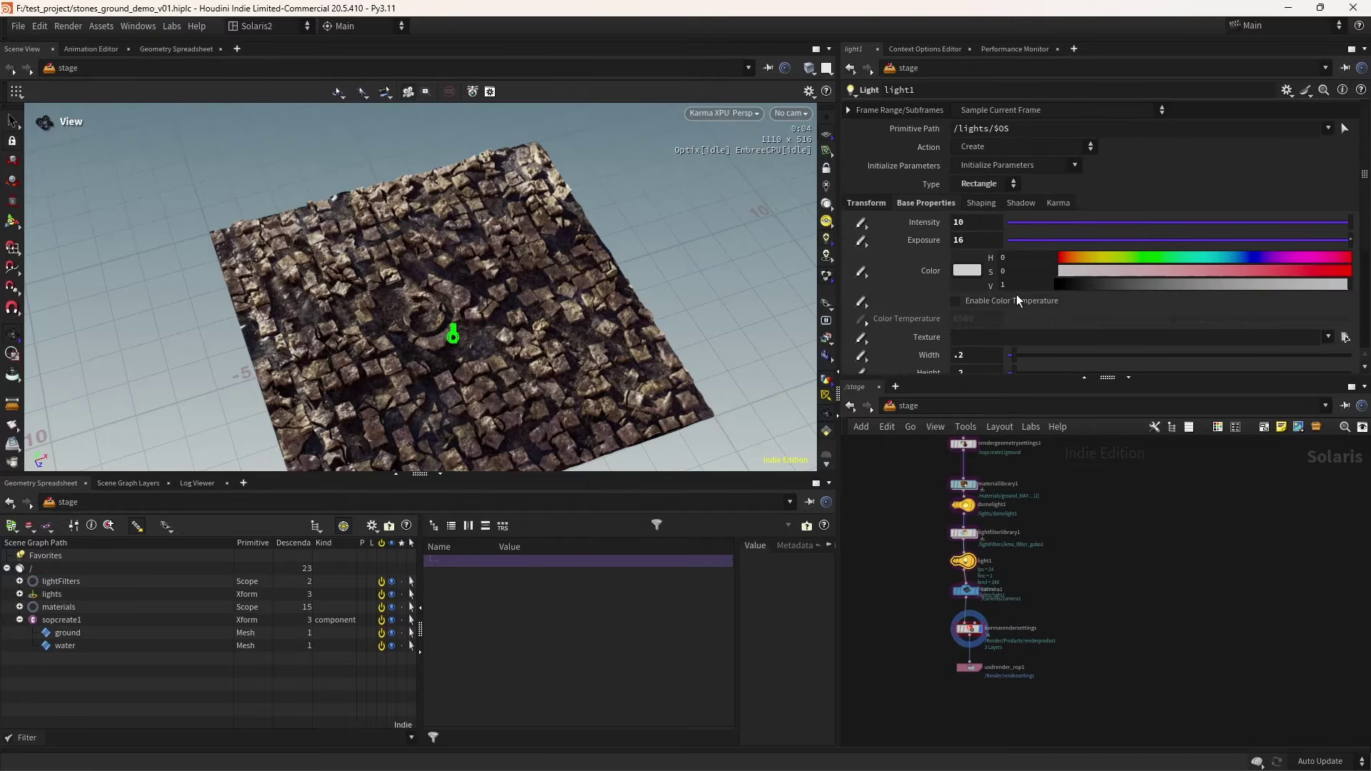
{"action": "scroll", "coordinate": [1017, 294], "scroll_direction": "down", "scroll_amount": 3}
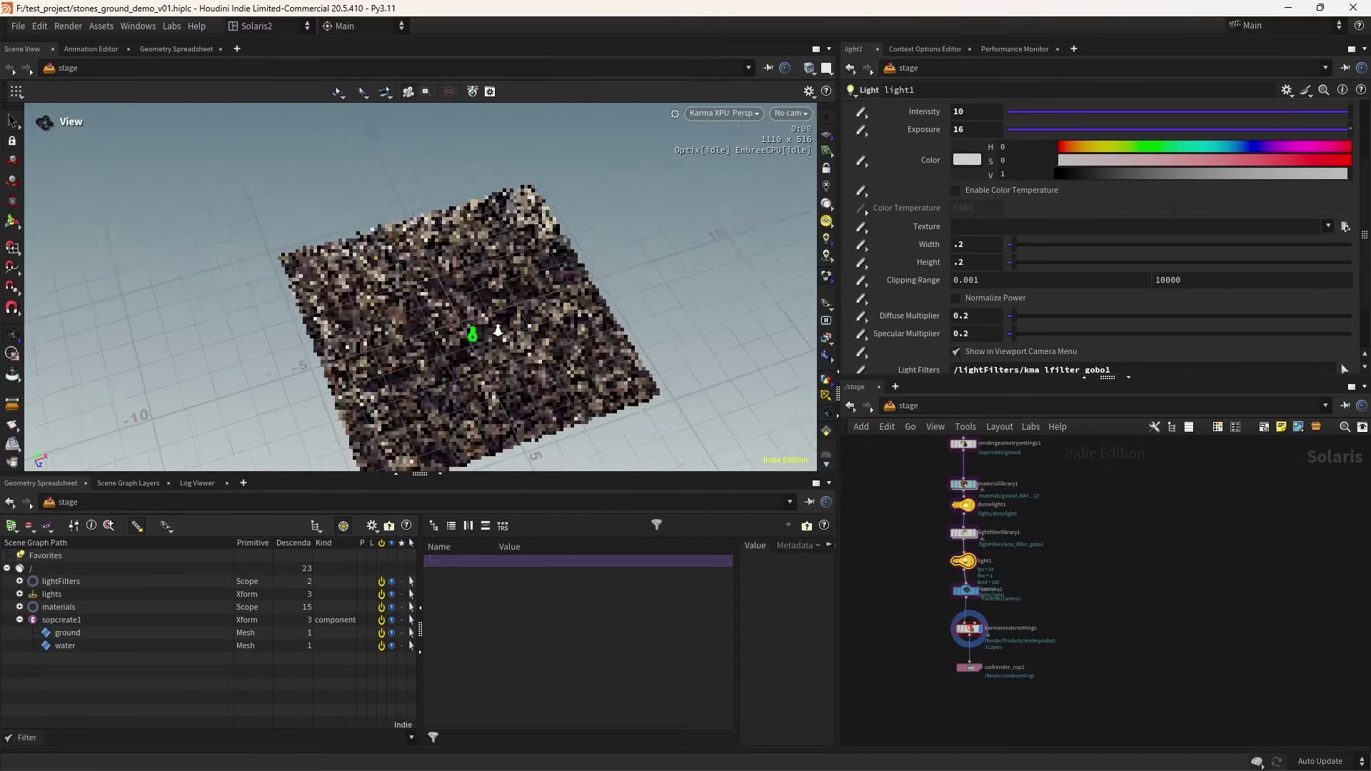
{"action": "scroll", "coordinate": [466, 349], "scroll_direction": "up", "scroll_amount": 3}
Tumble down onto the stone ground and view the render through /cameras/camera1
{"action": "left_click_drag", "start_coordinate": [467, 349], "coordinate": [564, 327]}
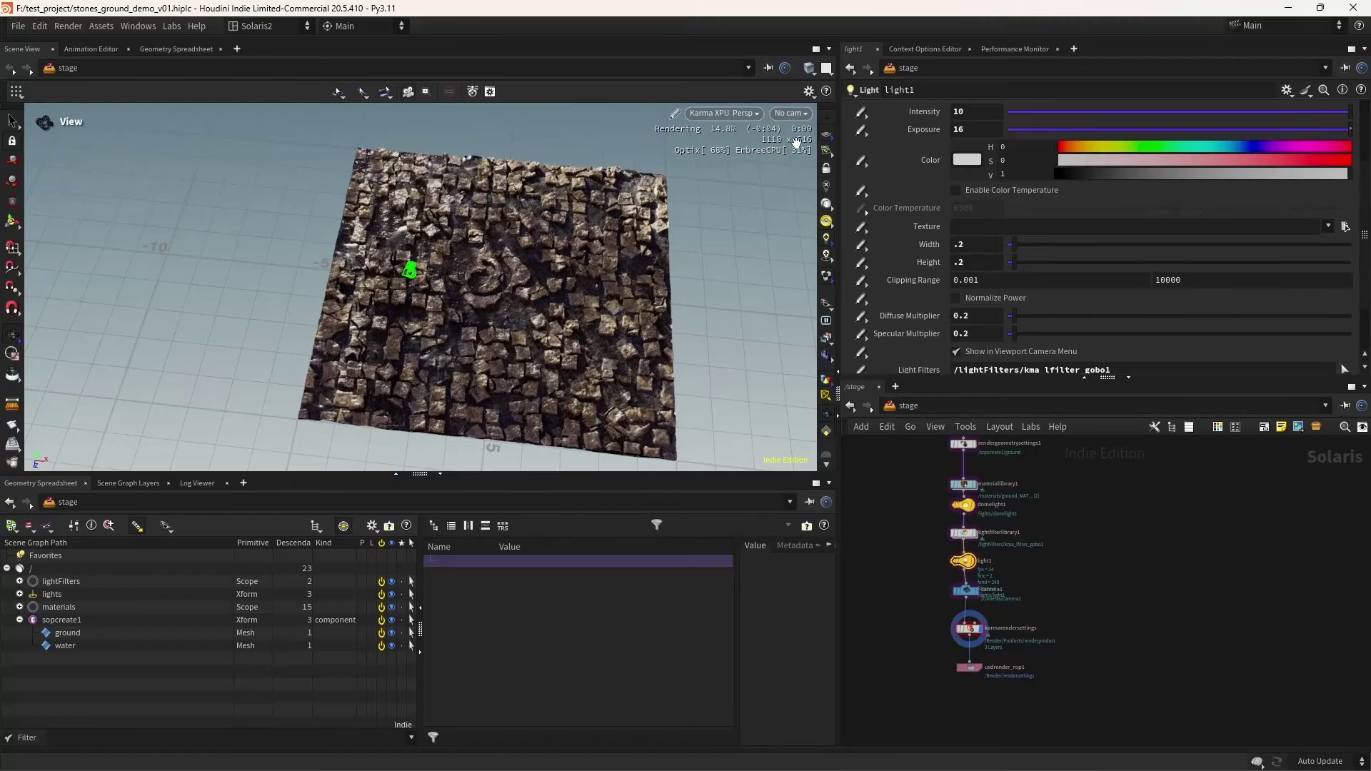
{"action": "left_click", "coordinate": [791, 113]}
{"action": "left_click", "coordinate": [800, 154]}
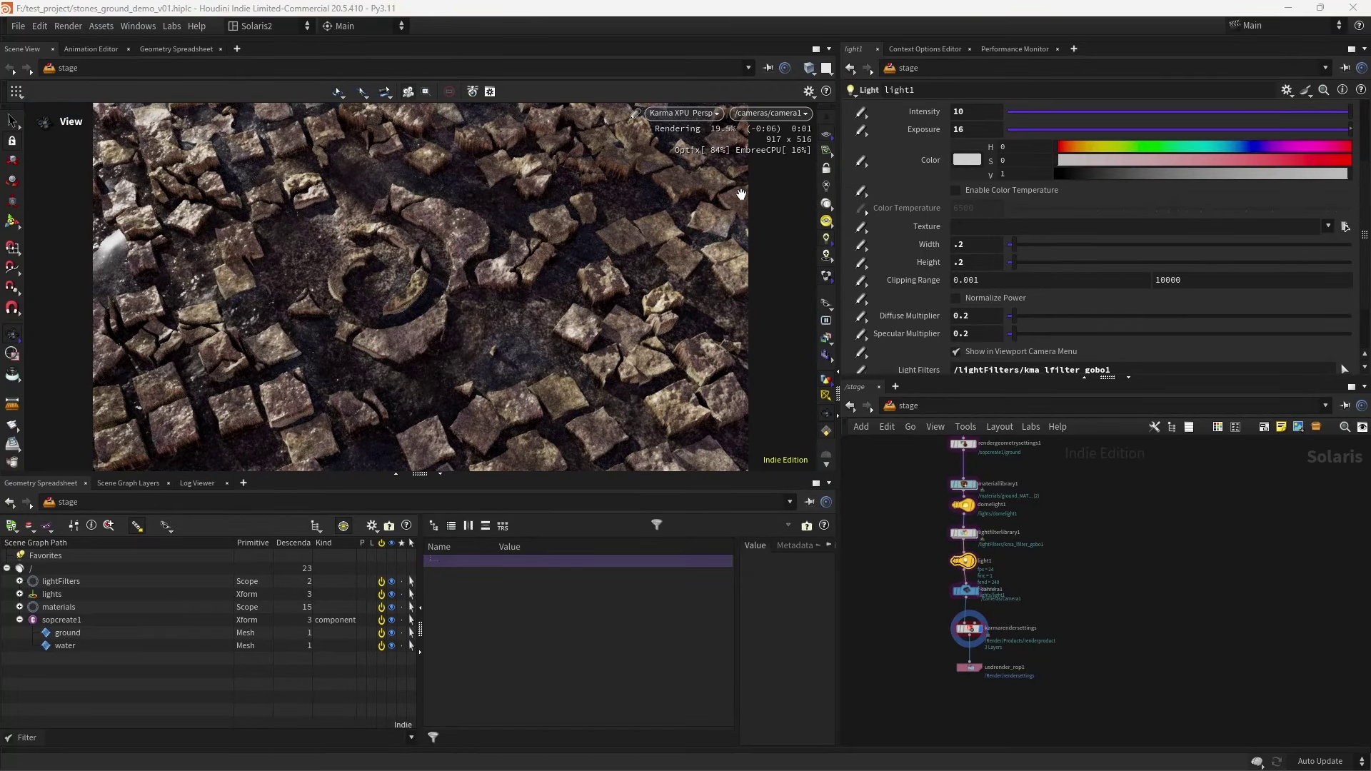
Switch the viewport to GL shading and select camera1 for editing
{"action": "left_click", "coordinate": [680, 113]}
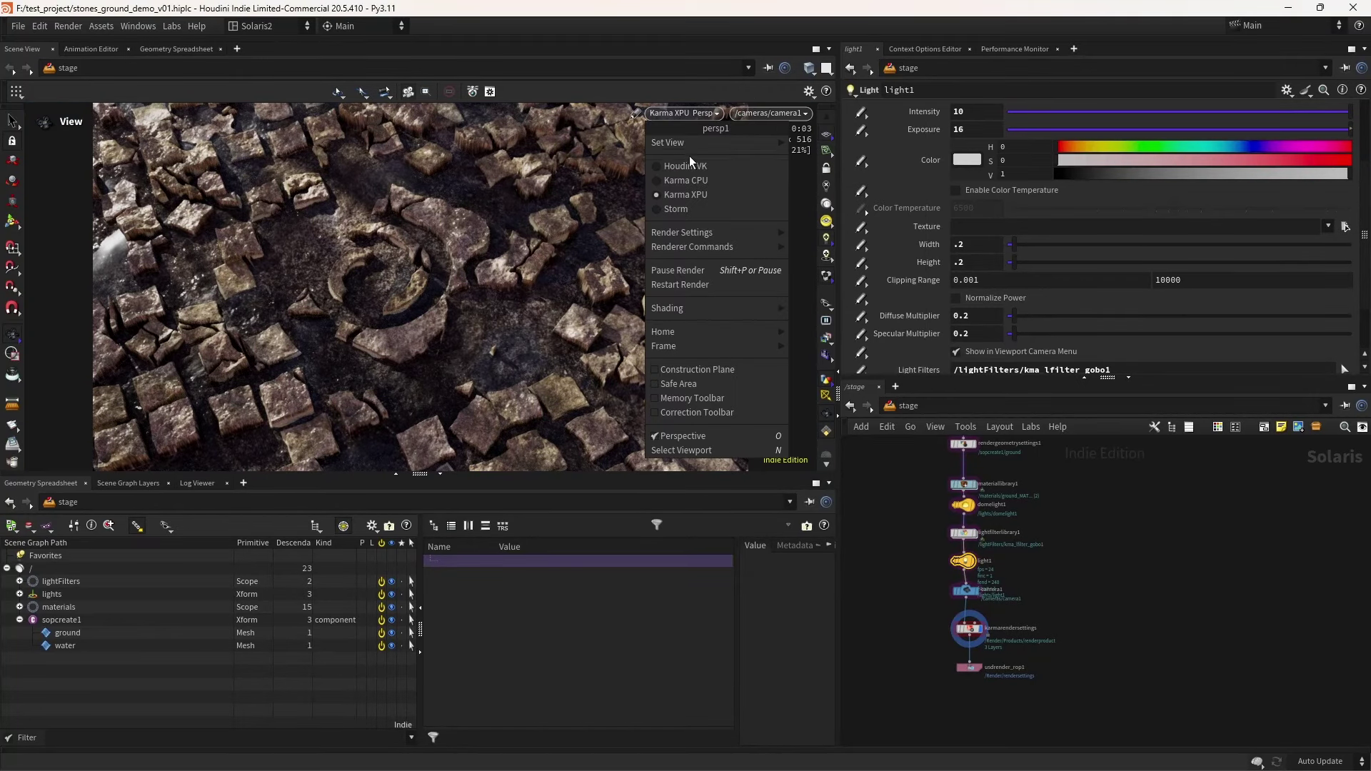
{"action": "left_click", "coordinate": [691, 162]}
{"action": "left_click", "coordinate": [967, 590]}
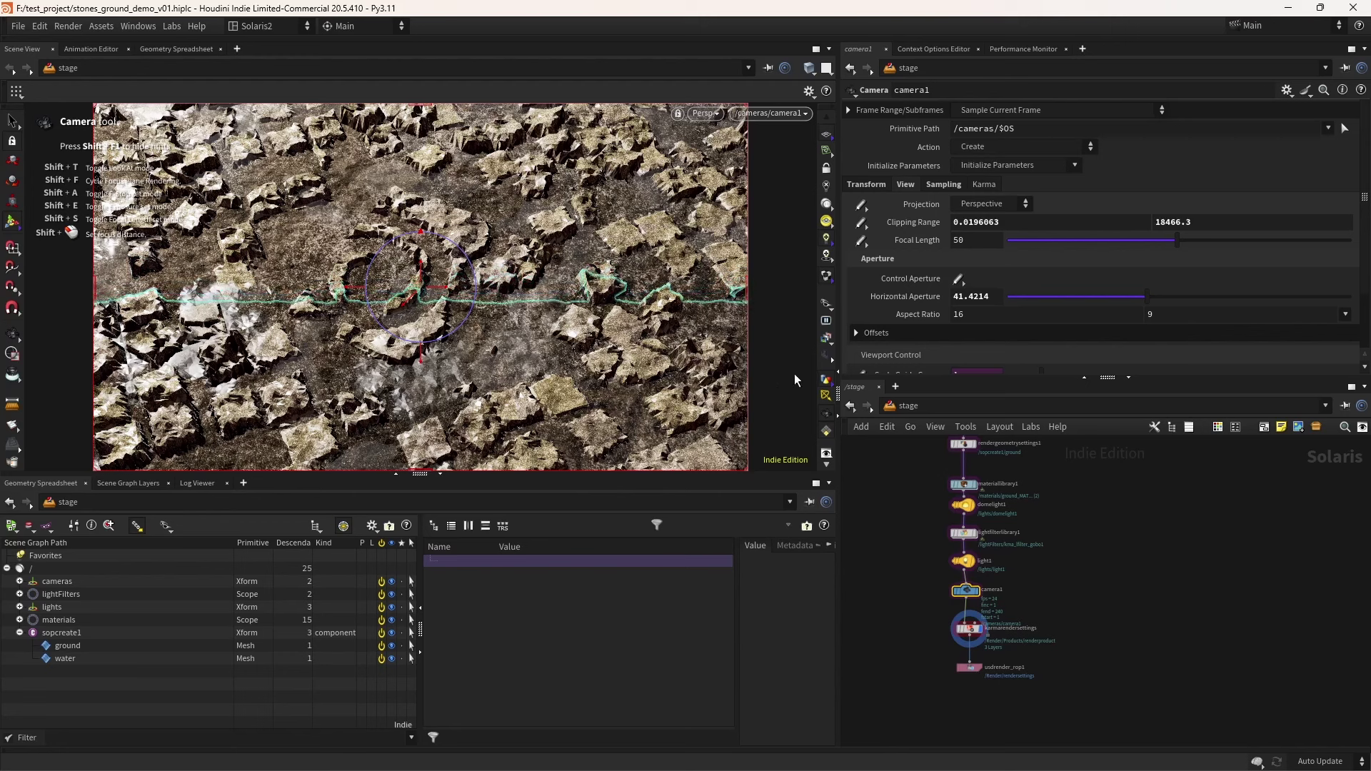
{"action": "left_click", "coordinate": [1021, 613]}
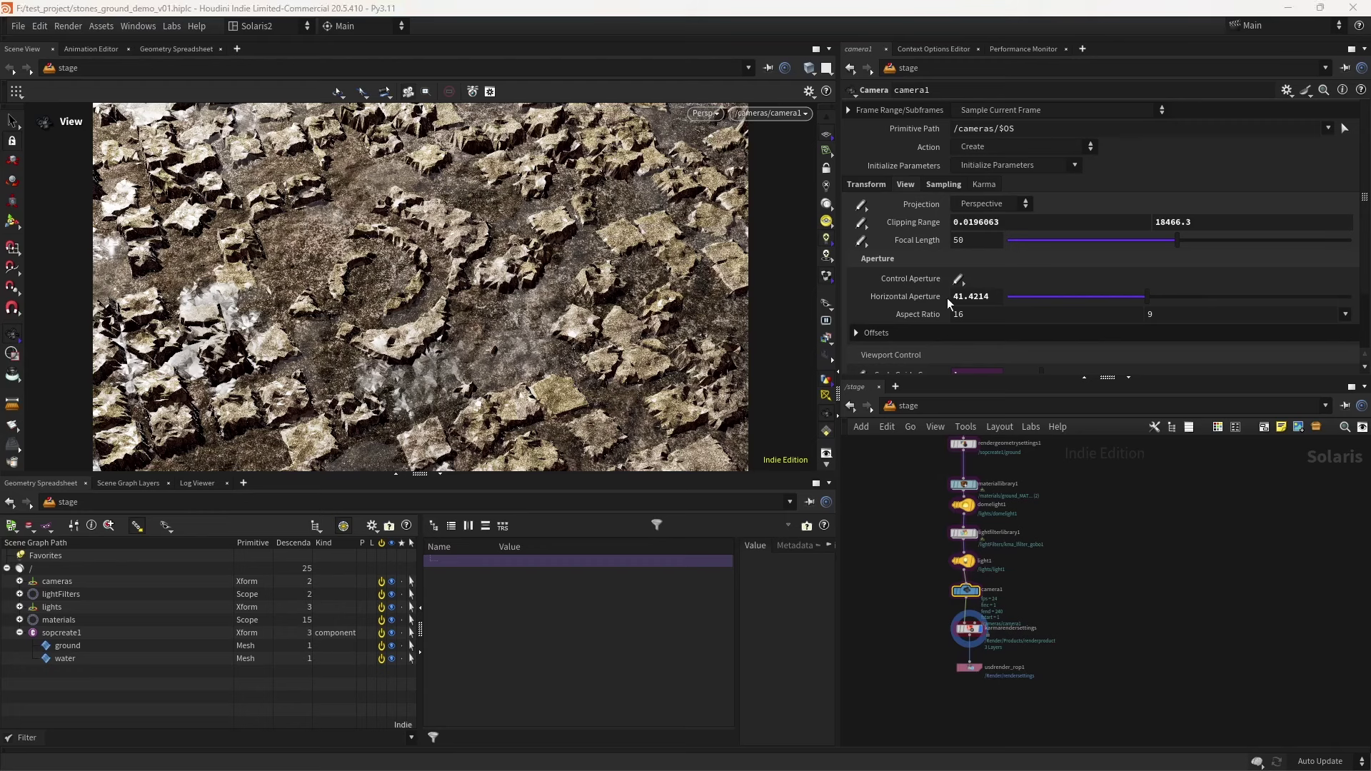
Set camera1's F-Stop to 0.1 in its Sampling tab and render in Karma XPU again
{"action": "left_click", "coordinate": [944, 184]}
{"action": "left_click", "coordinate": [971, 258]}
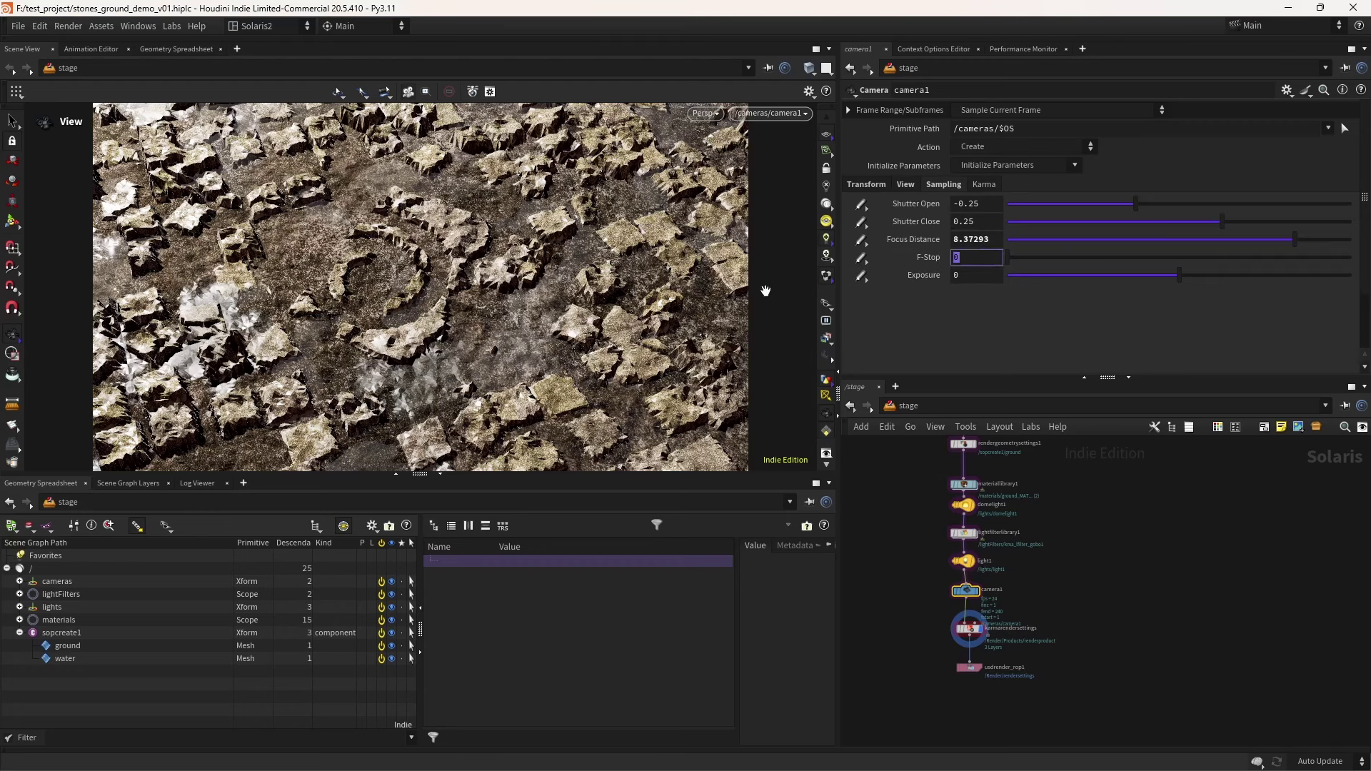
{"action": "type", "text": ".1"}
{"action": "key", "text": "Return"}
{"action": "left_click", "coordinate": [705, 113]}
{"action": "left_click", "coordinate": [714, 186]}
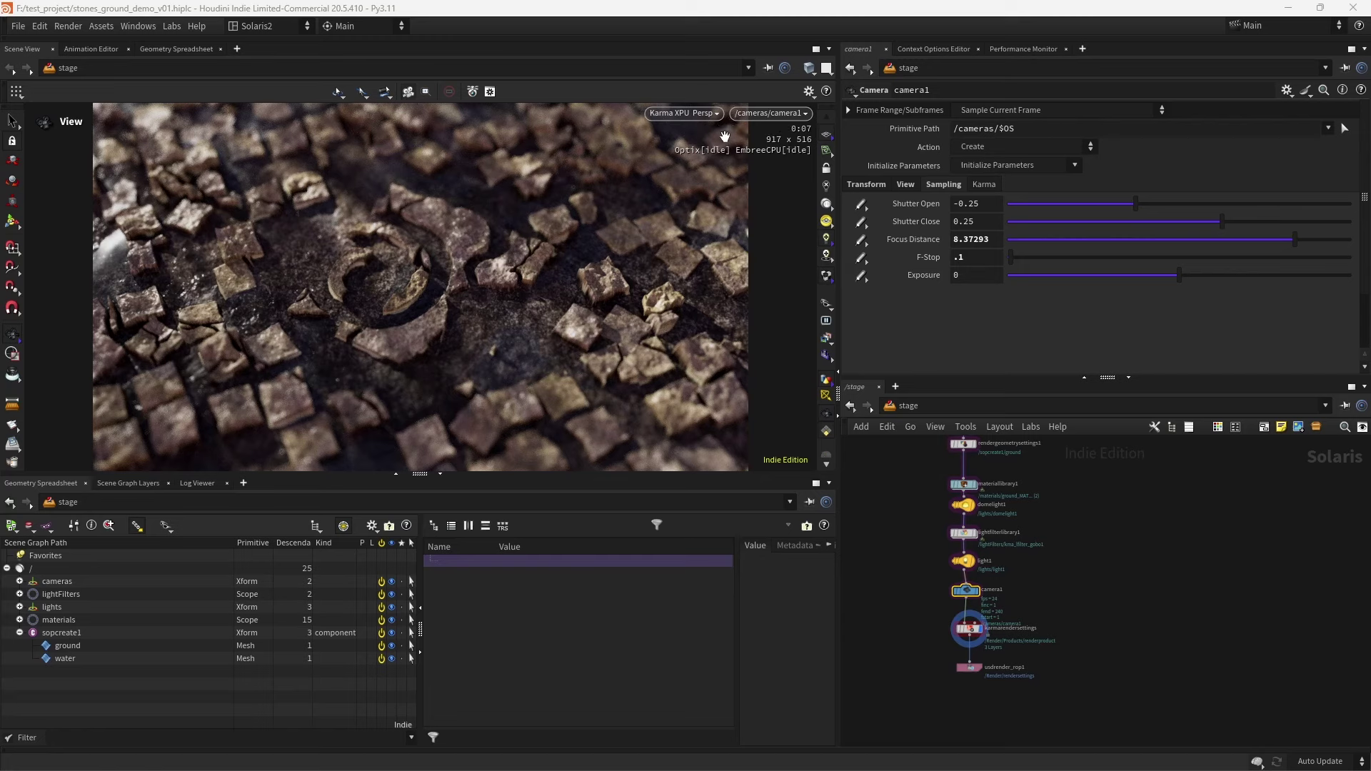
Set the mtlxdisplacement Scale inside ground_MAT to 0.38
{"action": "middle_click_drag", "start_coordinate": [897, 492], "coordinate": [881, 520]}
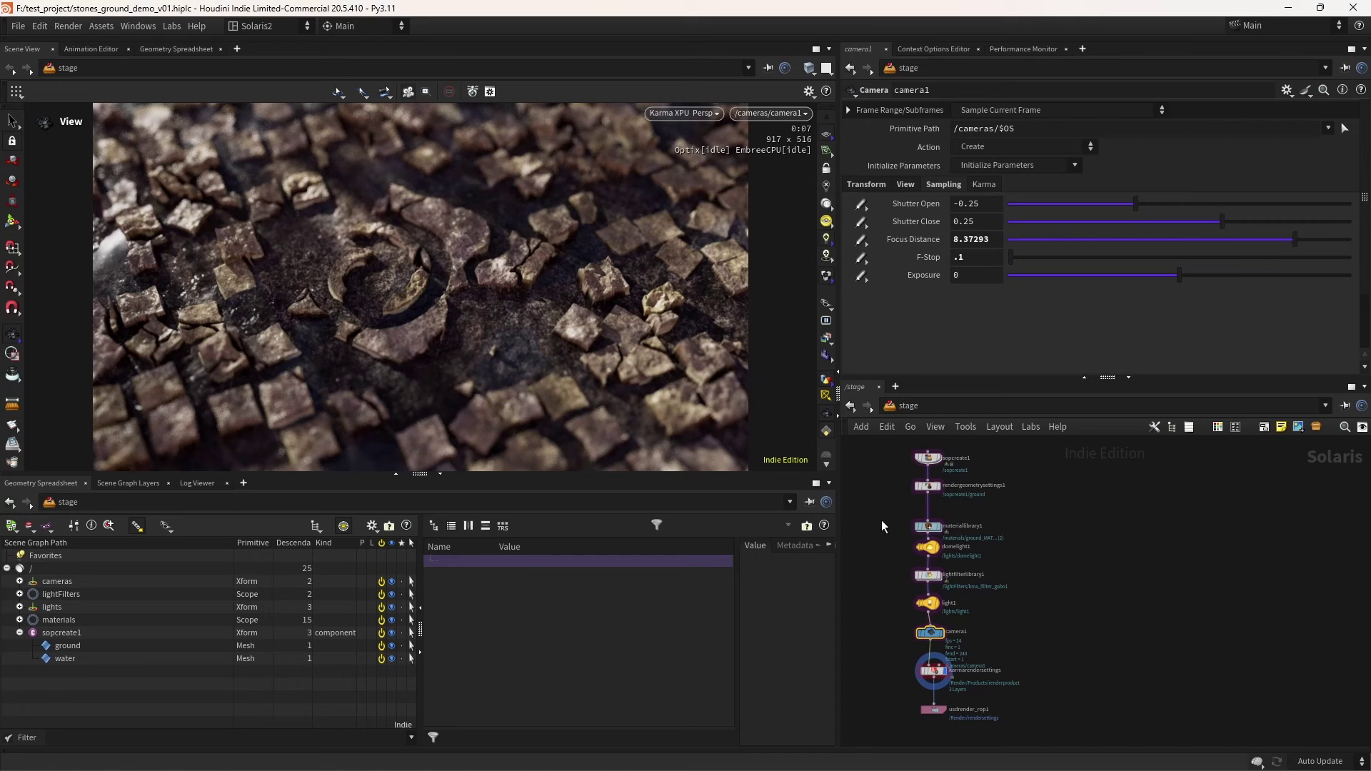
{"action": "left_click", "coordinate": [931, 524]}
{"action": "double_click", "coordinate": [930, 525]}
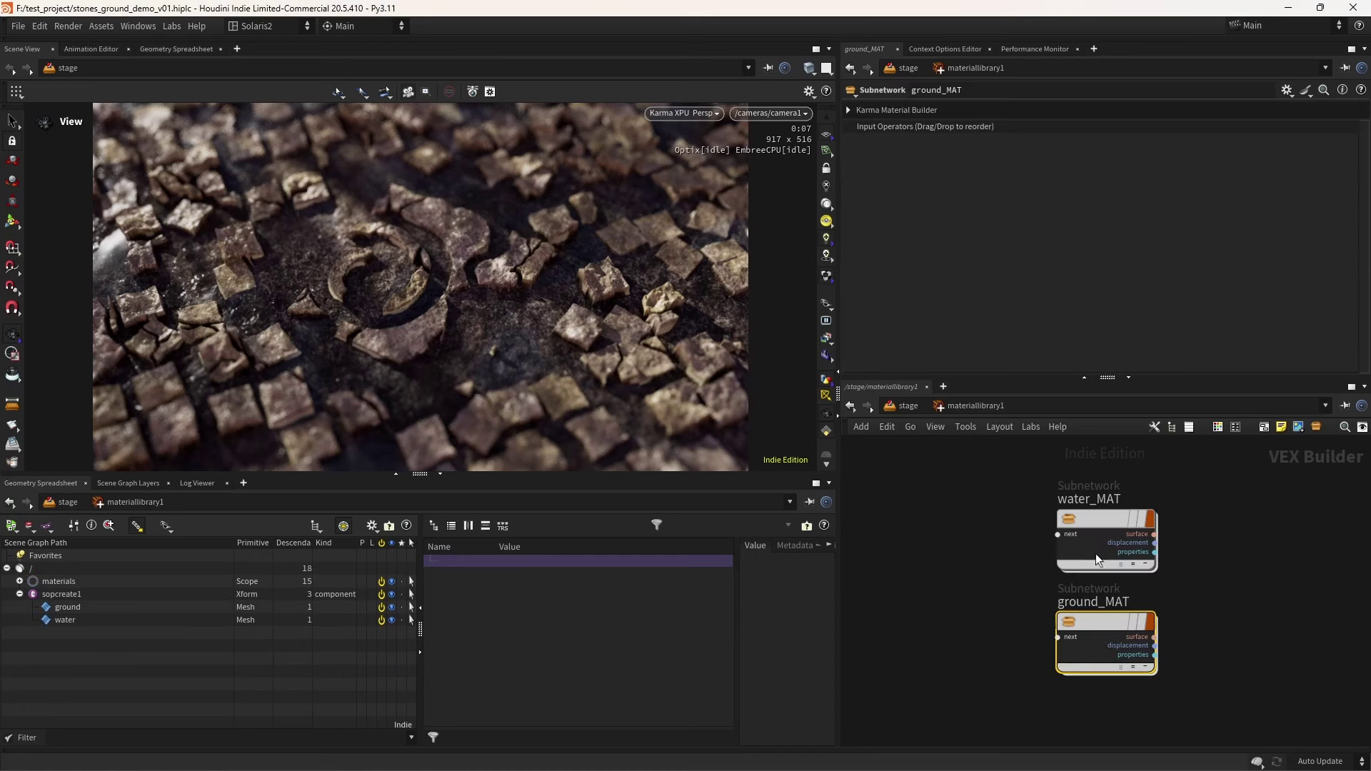
{"action": "double_click", "coordinate": [1106, 615]}
{"action": "left_click_drag", "start_coordinate": [1037, 614], "coordinate": [1039, 617]}
{"action": "double_click", "coordinate": [968, 147]}
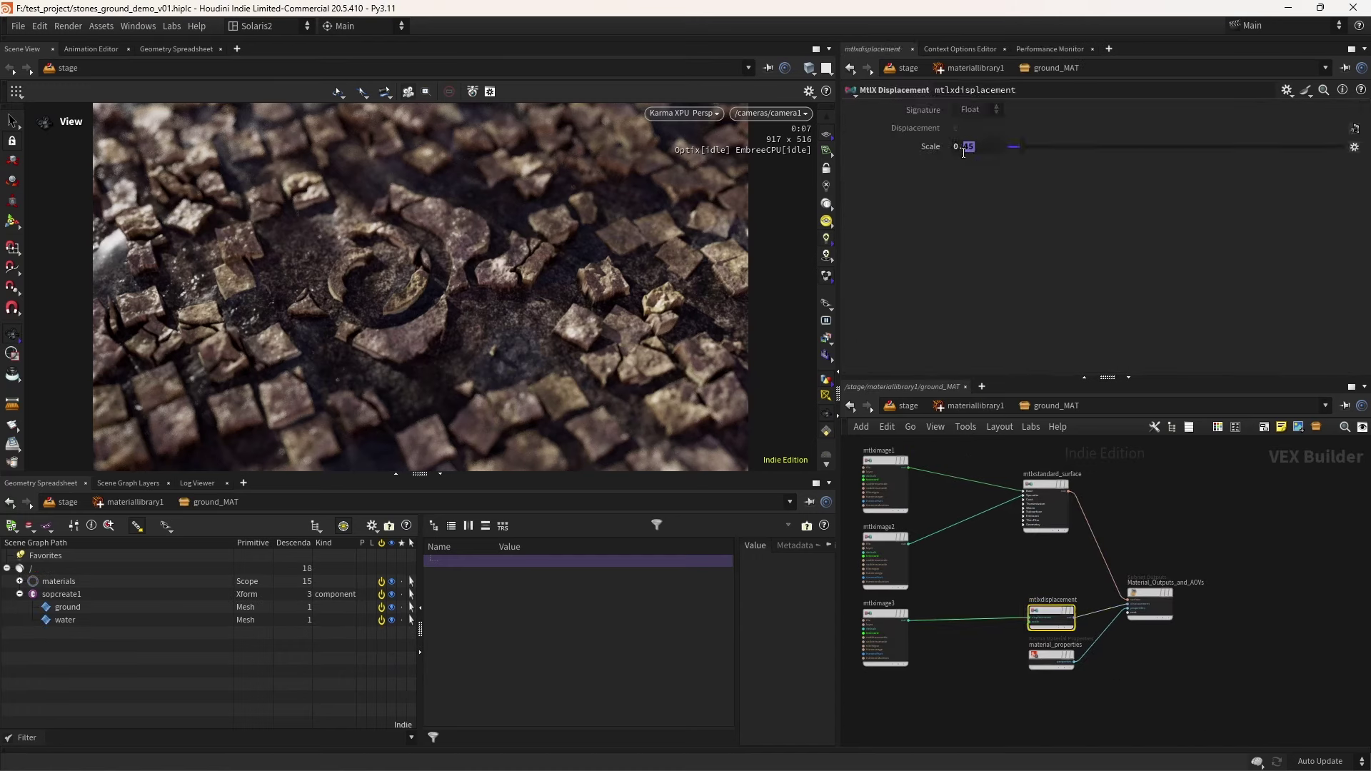
{"action": "type", "text": "38"}
{"action": "key", "text": "Return"}
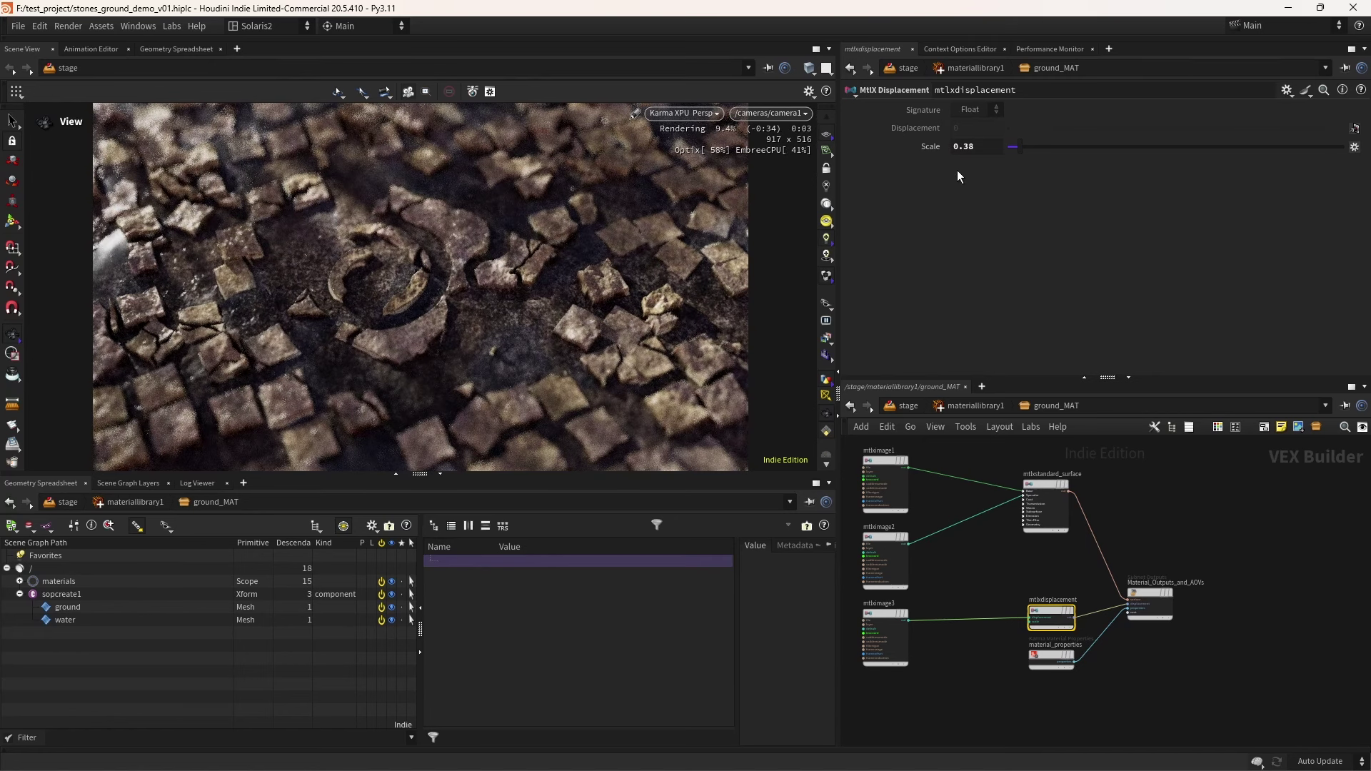
Restart the Karma render, then switch to Houdini VK shading and return to the stage network
{"action": "left_click", "coordinate": [691, 113]}
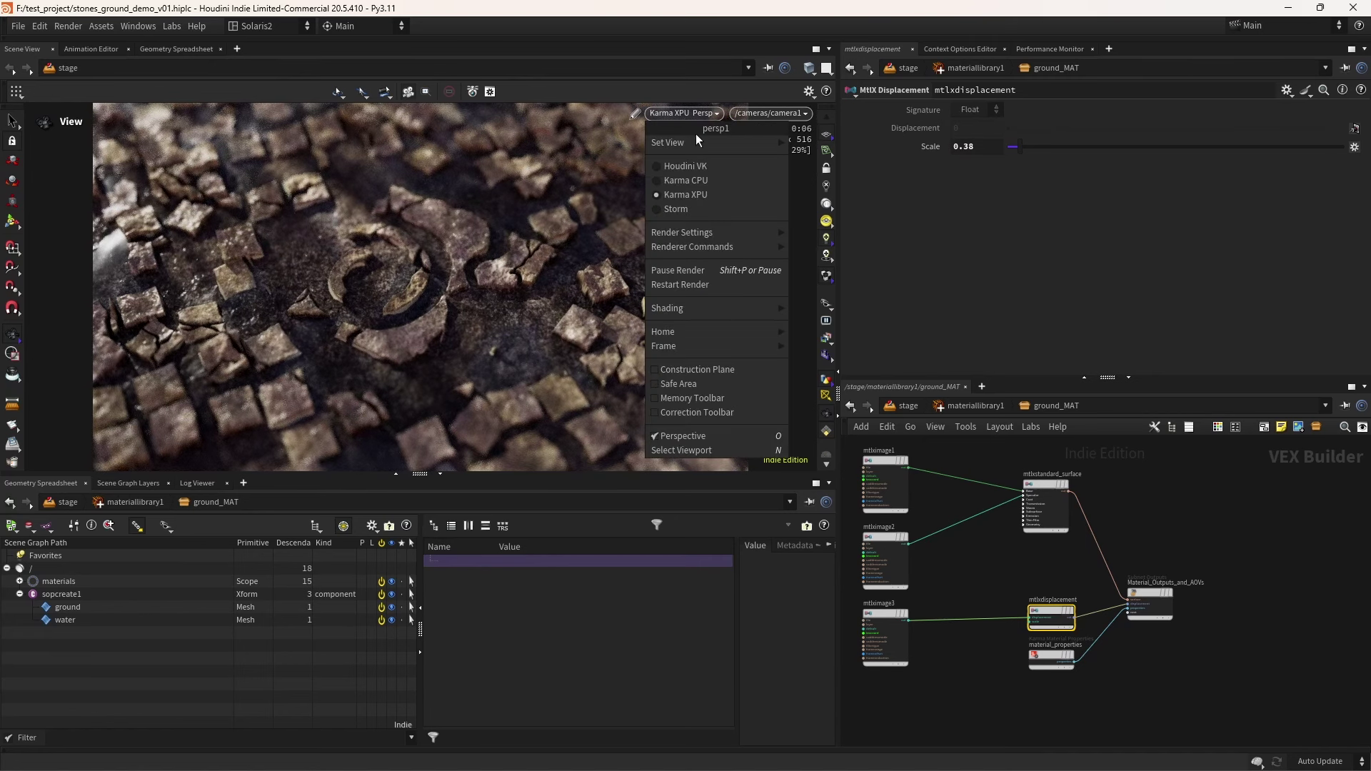
{"action": "left_click", "coordinate": [704, 284]}
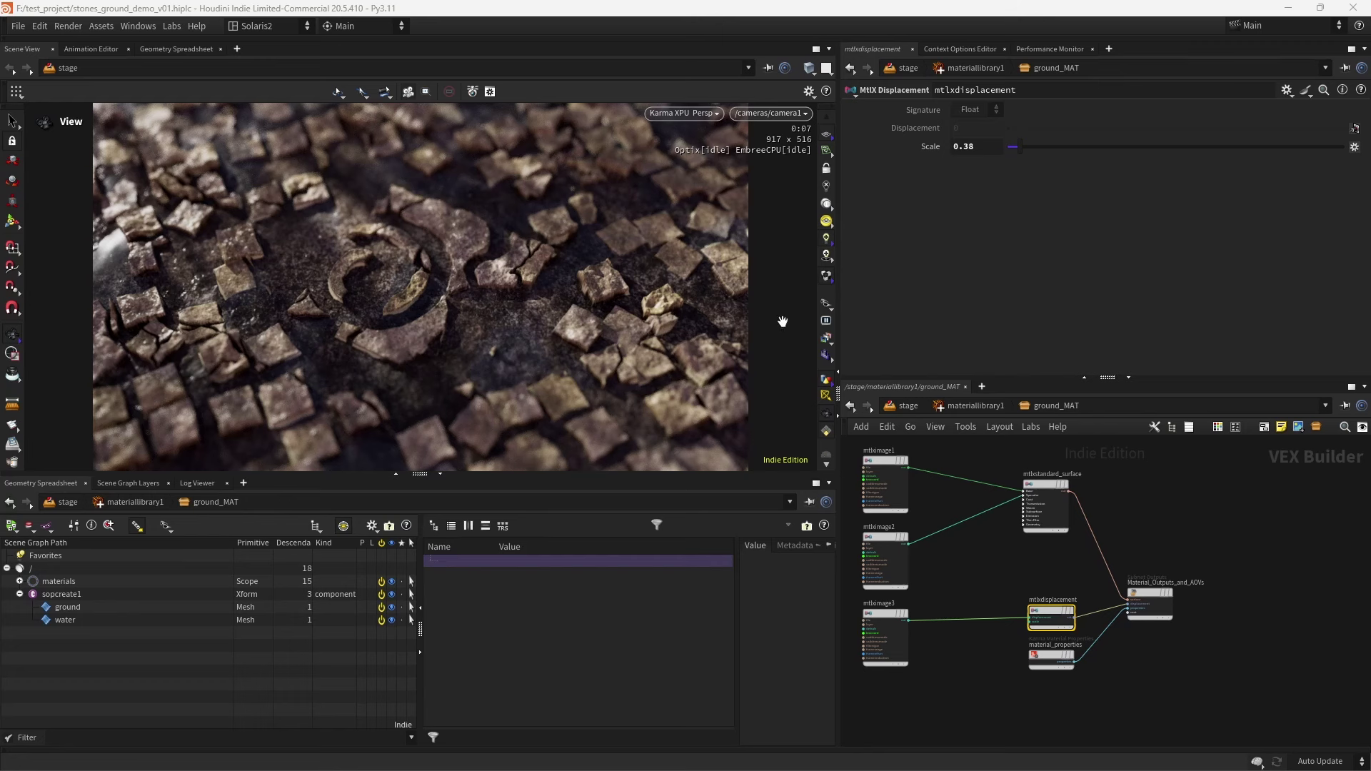
{"action": "left_click", "coordinate": [682, 114]}
{"action": "left_click", "coordinate": [686, 166]}
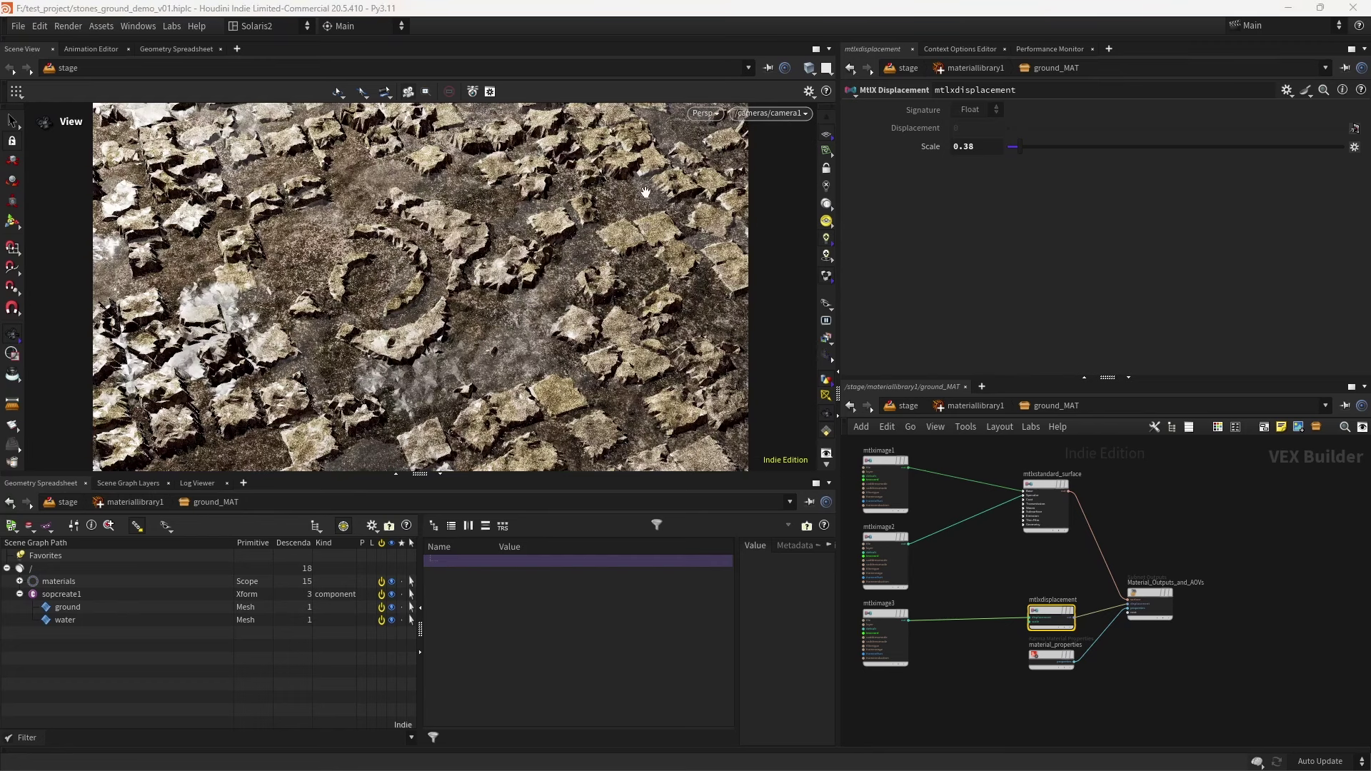
{"action": "left_click", "coordinate": [850, 406]}
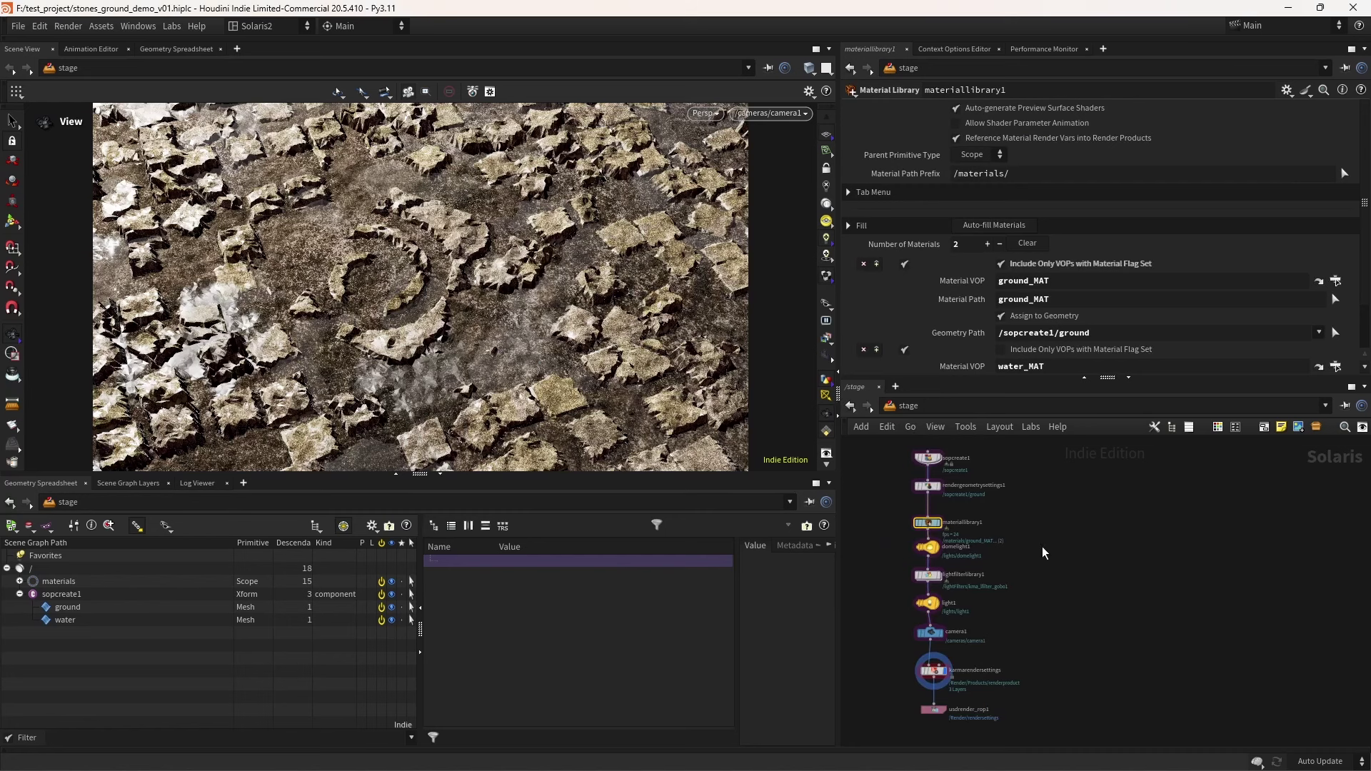
Reduce mountain1's noise Element Size from 1.77 to 1.24 in sopcreate1's network
{"action": "double_click", "coordinate": [928, 458]}
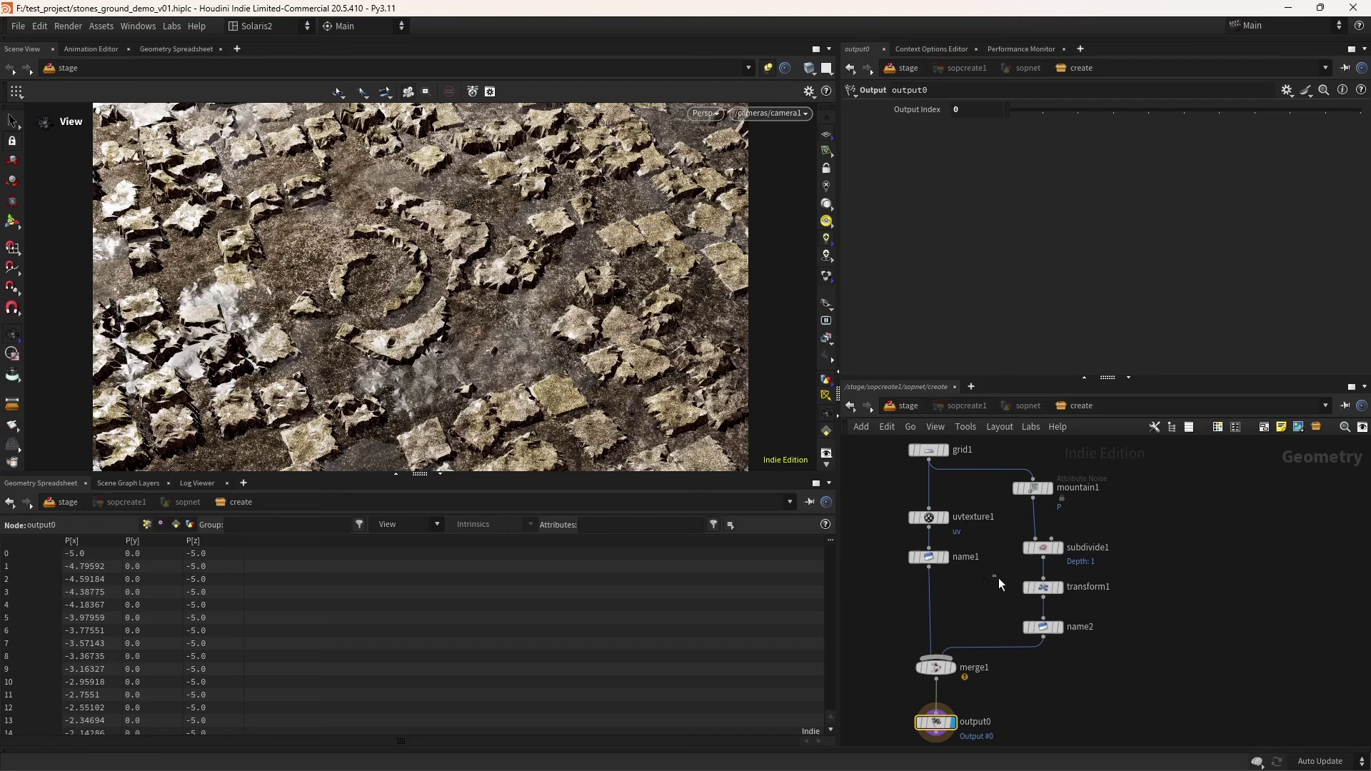
{"action": "left_click", "coordinate": [1032, 587]}
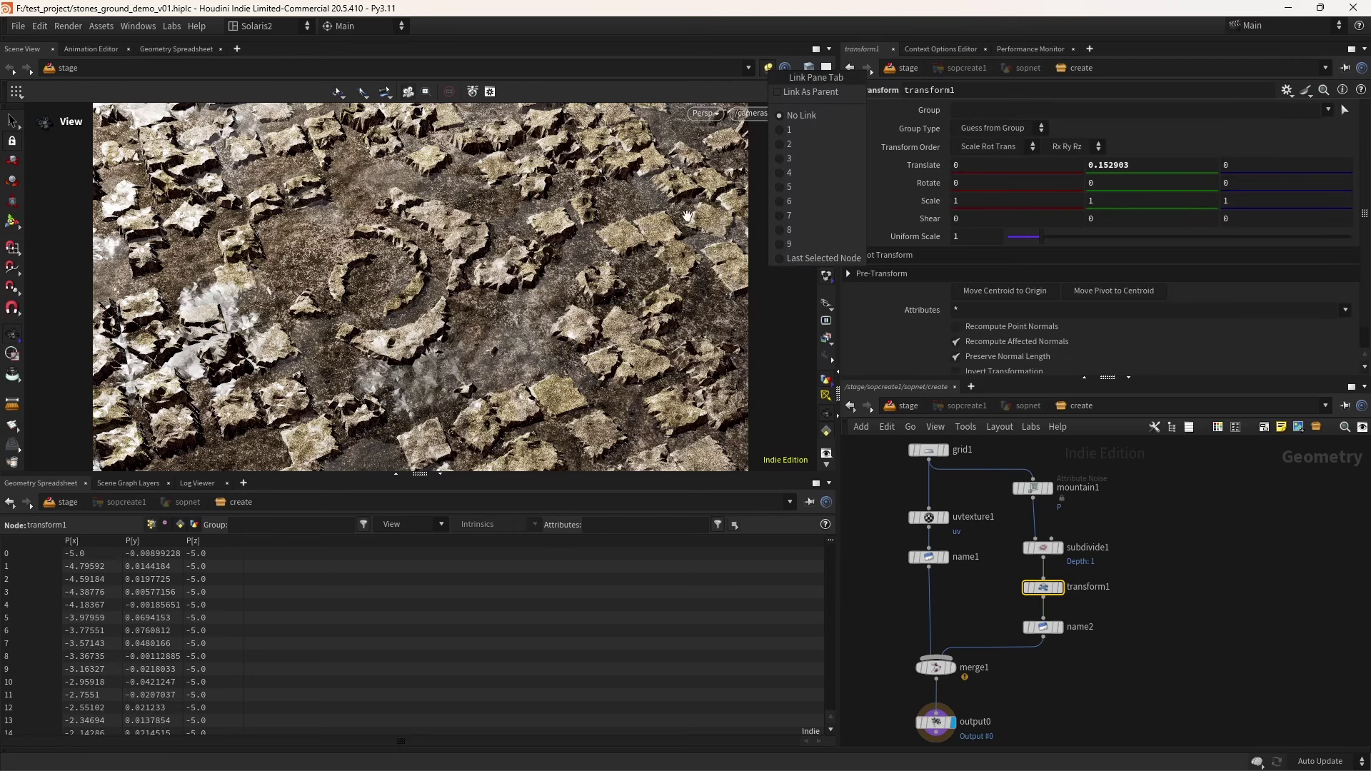
{"action": "left_click", "coordinate": [767, 67]}
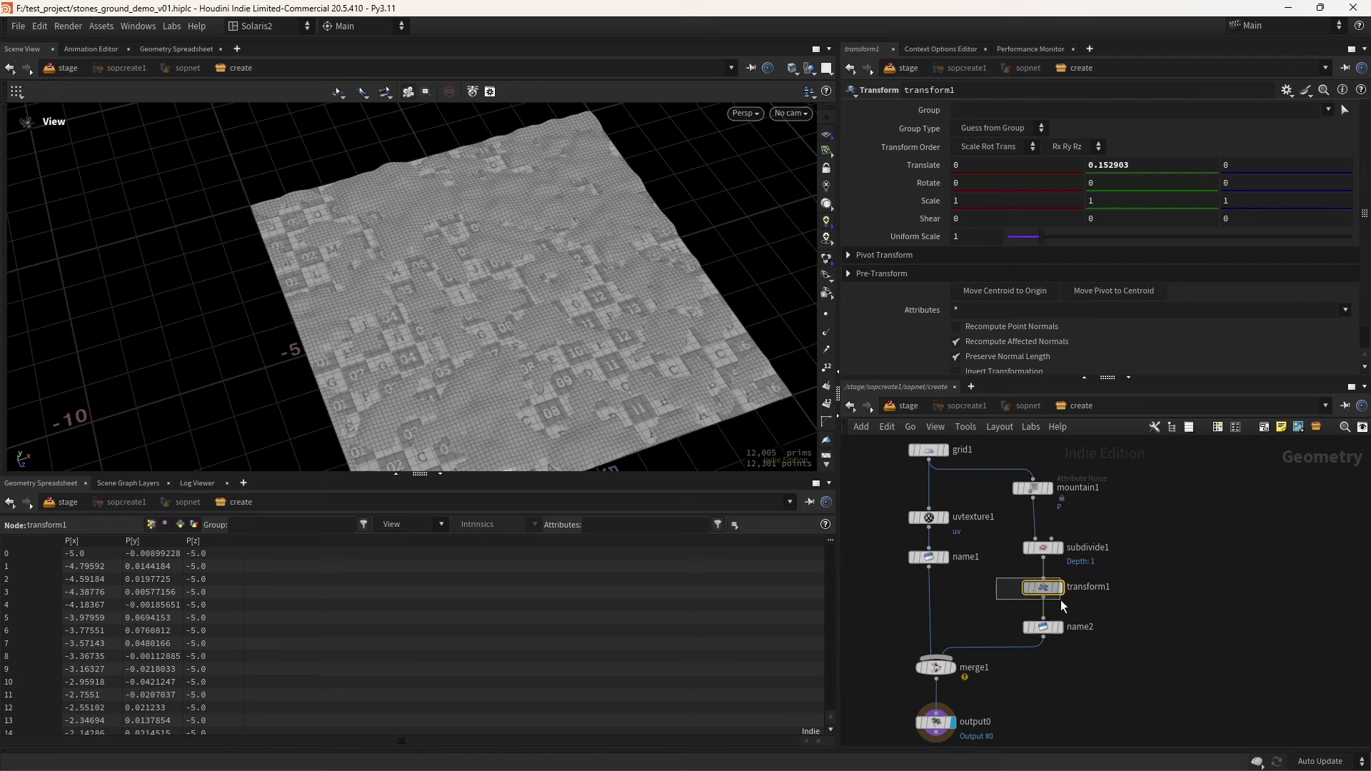
{"action": "left_click", "coordinate": [1033, 489]}
{"action": "scroll", "coordinate": [1357, 150], "scroll_direction": "down", "scroll_amount": 4}
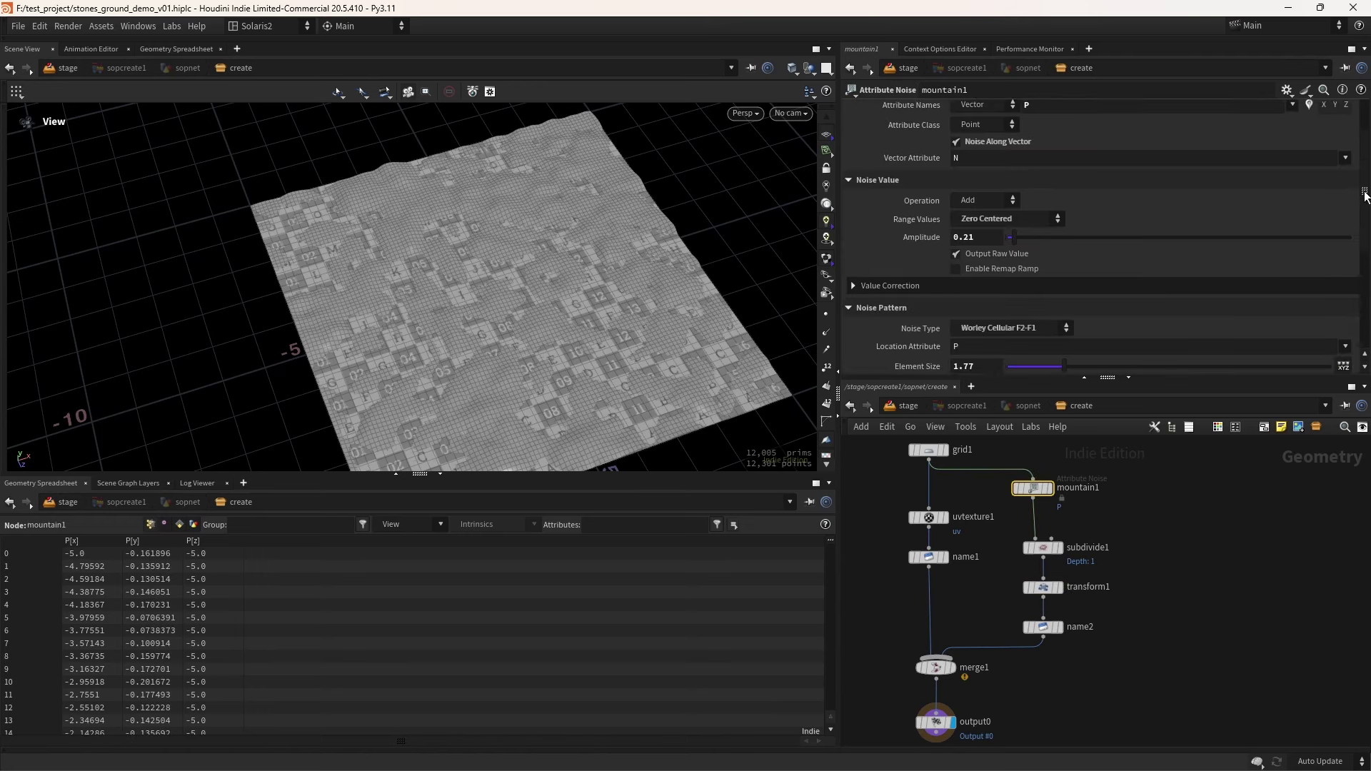
{"action": "left_click_drag", "start_coordinate": [1052, 298], "coordinate": [1047, 295]}
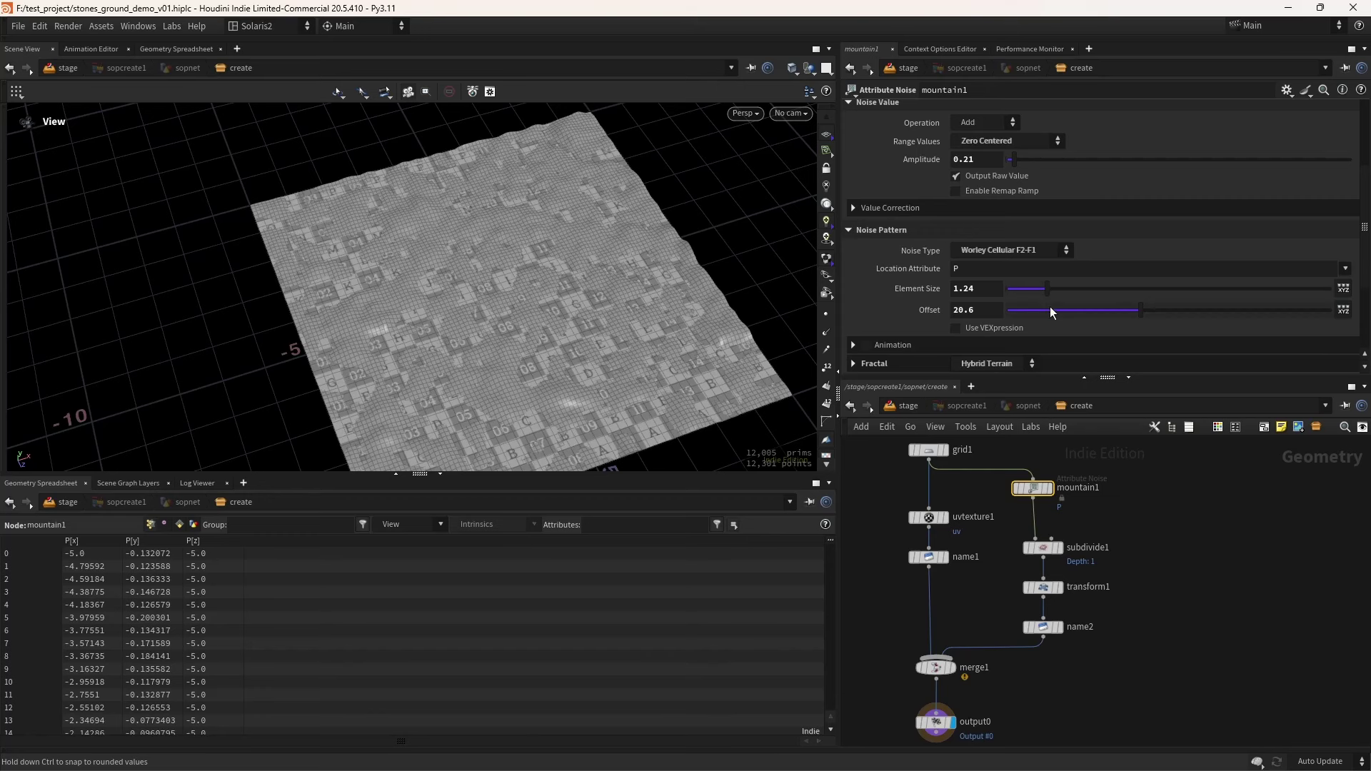
{"action": "left_click", "coordinate": [907, 405]}
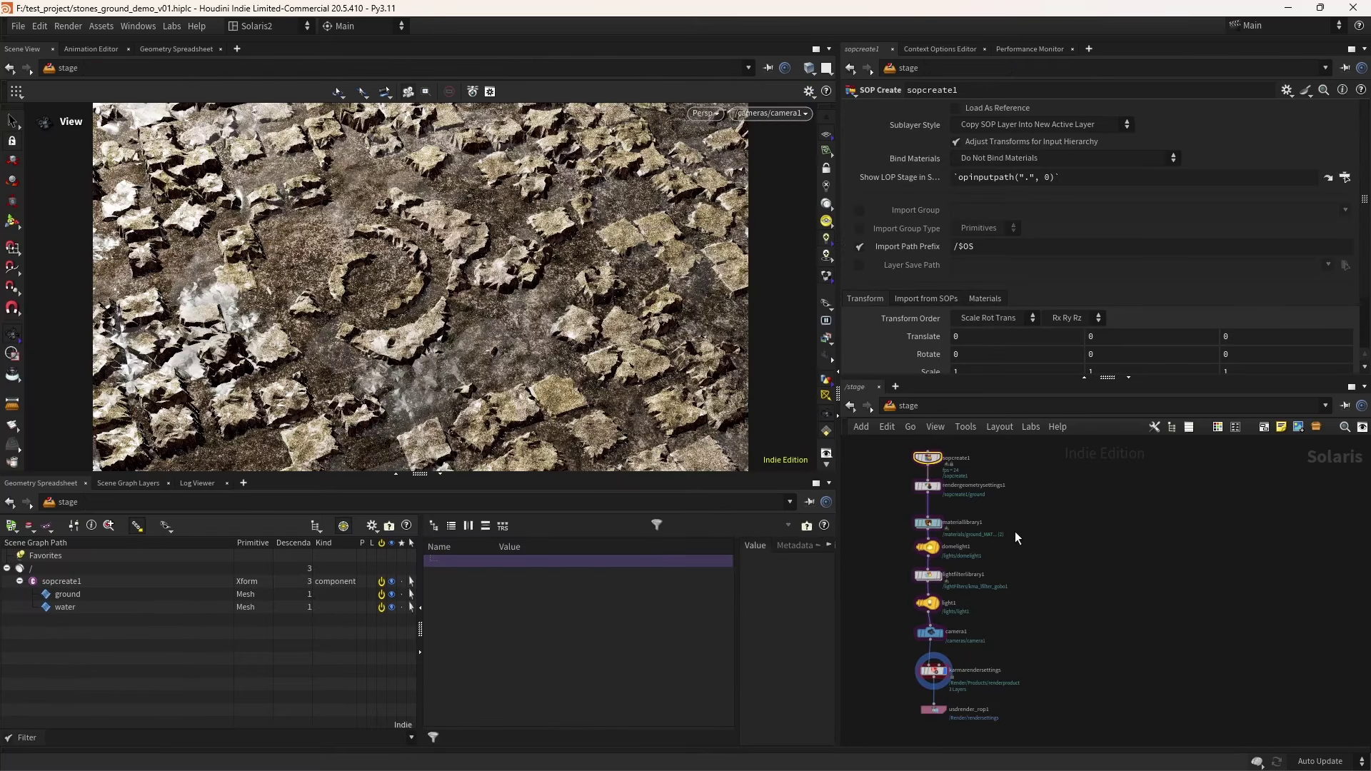
Lower water_MAT's mtlxstandard_surface Specular Roughness to 0.053
{"action": "double_click", "coordinate": [921, 526]}
{"action": "double_click", "coordinate": [1092, 525]}
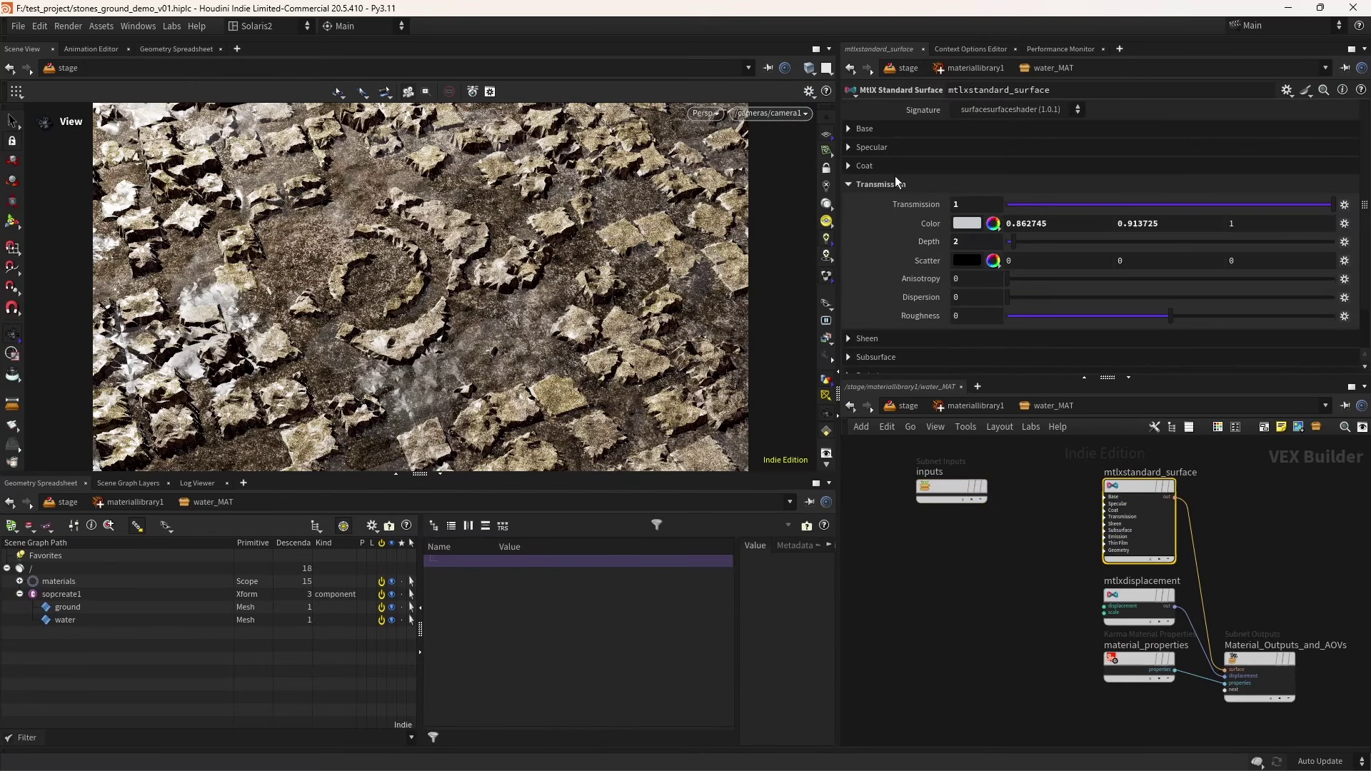
{"action": "left_click", "coordinate": [872, 147]}
{"action": "left_click_drag", "start_coordinate": [1073, 204], "coordinate": [1025, 203]}
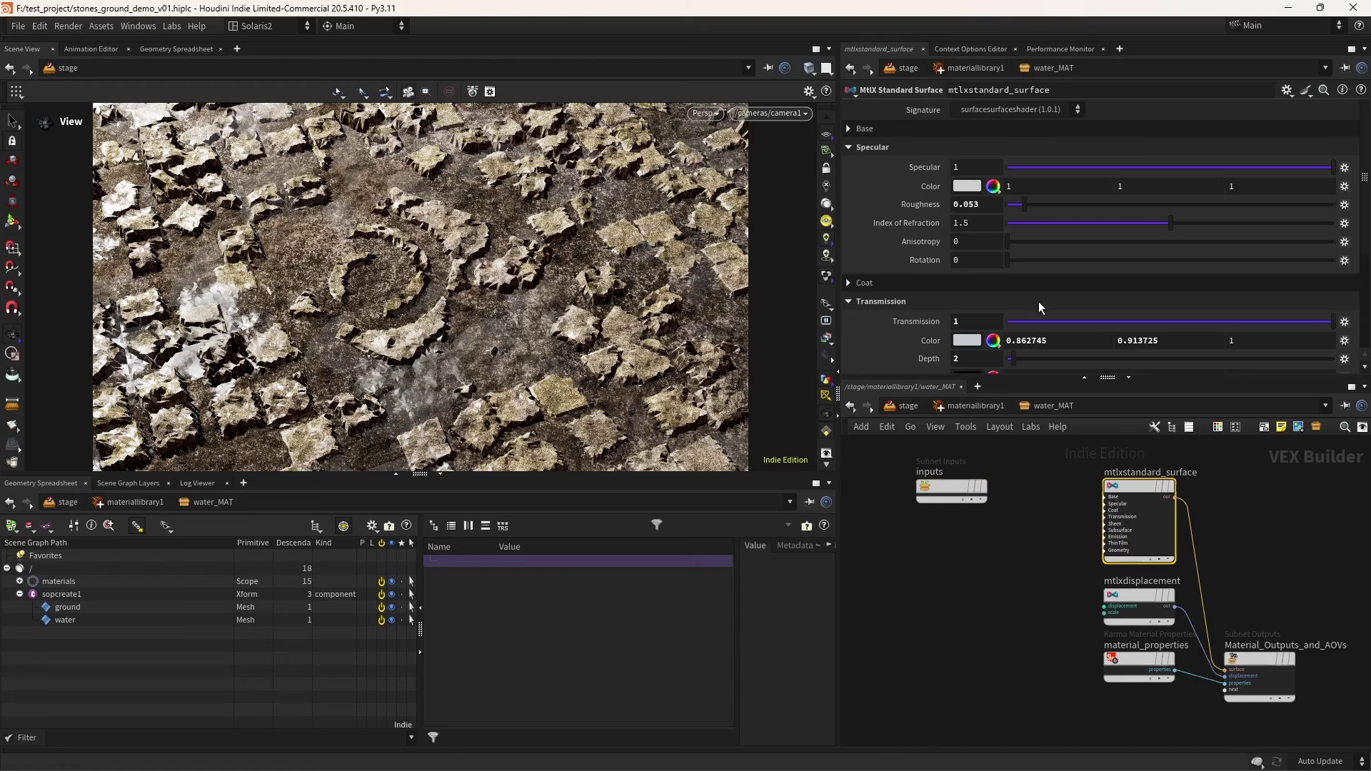
{"action": "left_click", "coordinate": [908, 405]}
Switch the viewport to Karma XPU and let the camera1 render of the stones refine
{"action": "left_click", "coordinate": [706, 113]}
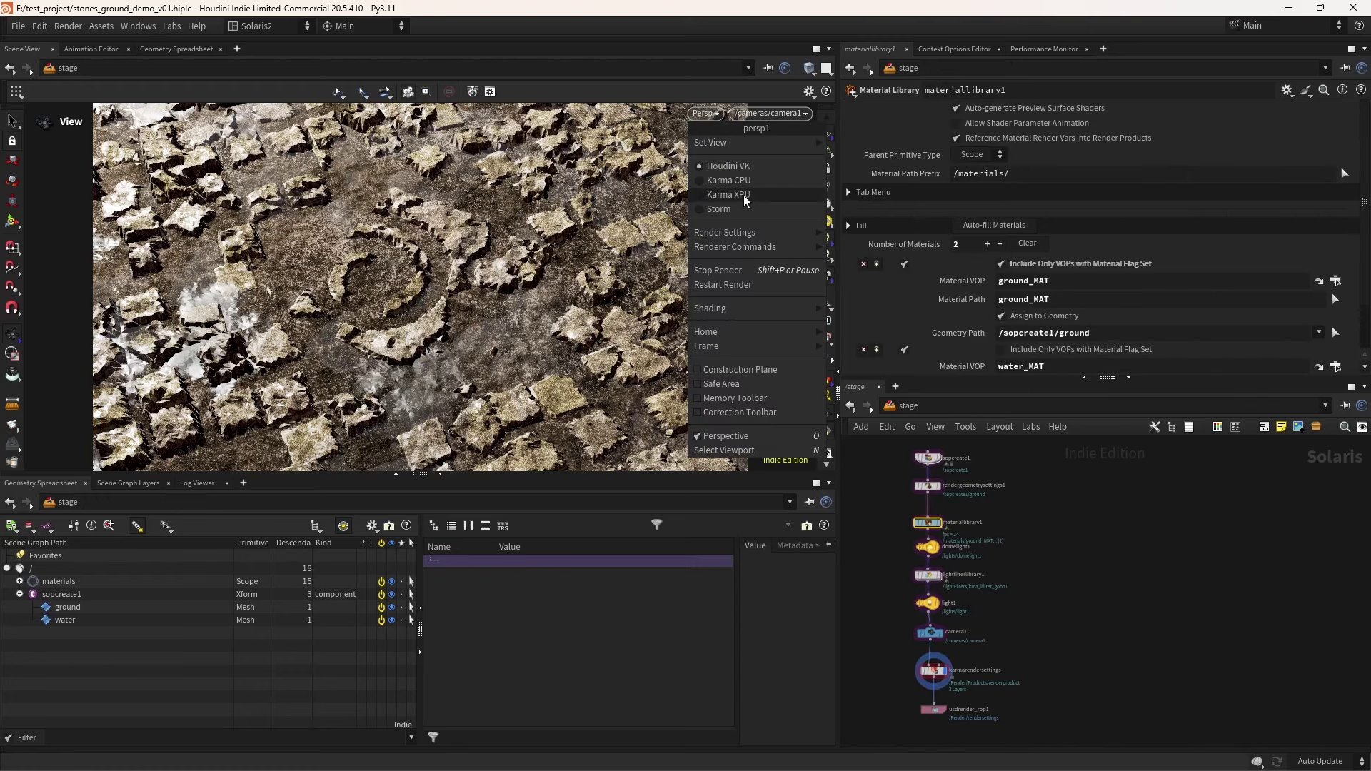
{"action": "left_click", "coordinate": [741, 207]}
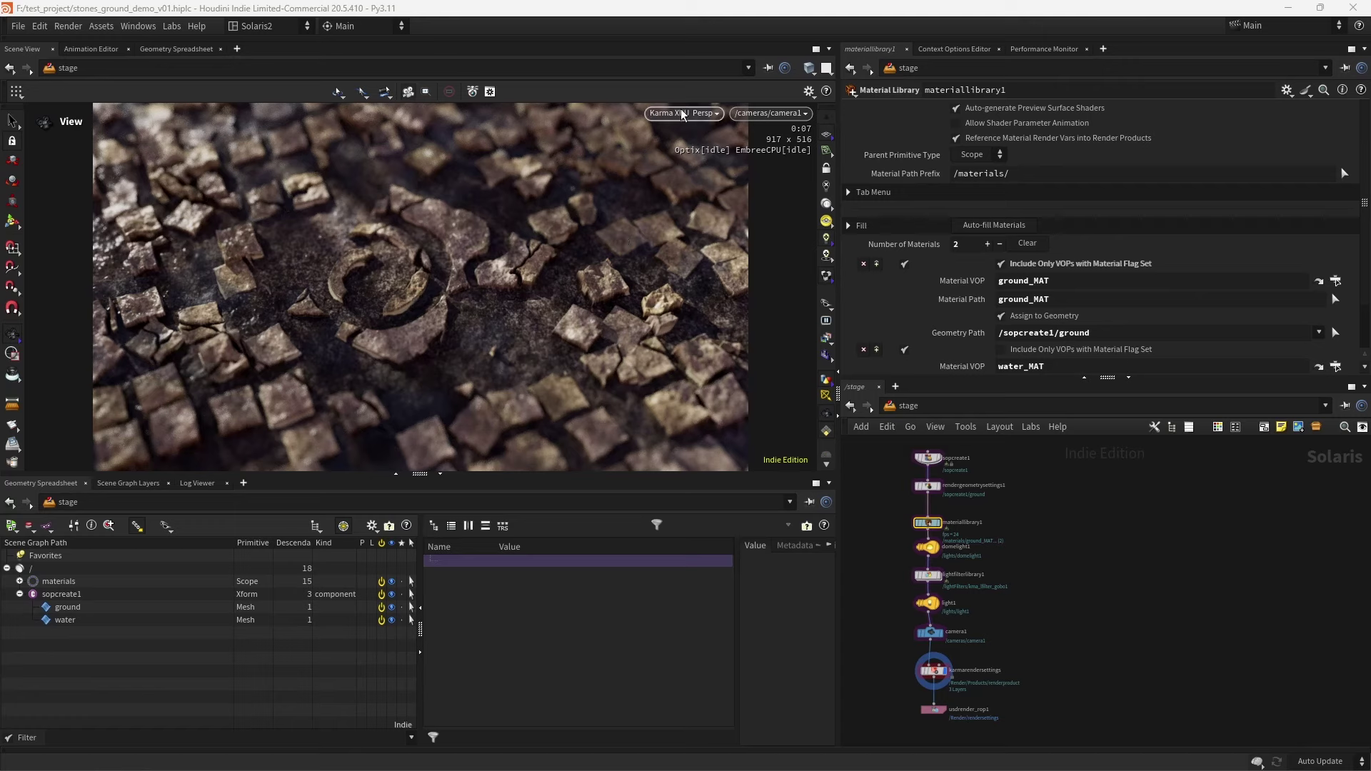
{"action": "left_click", "coordinate": [913, 406]}
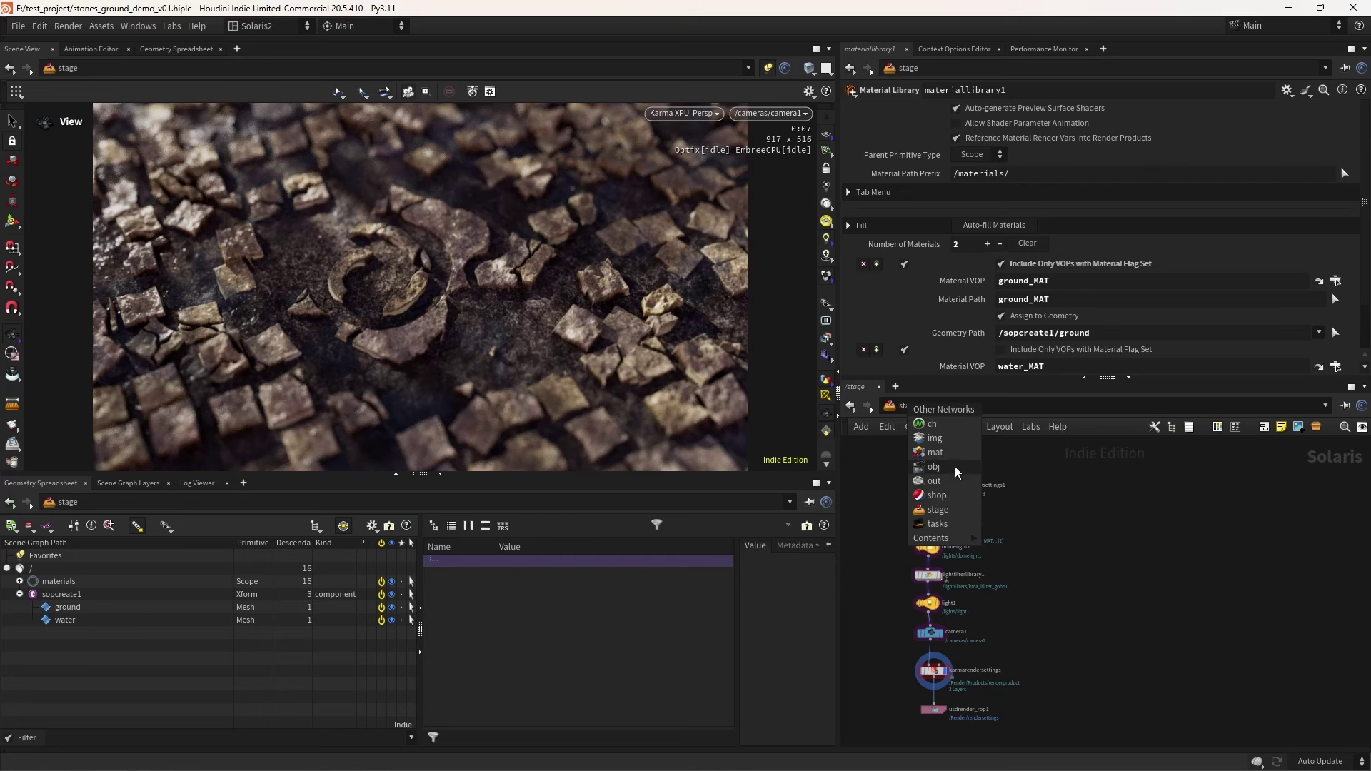
Set the mask of copnet1's multiply4 blend node to 0.596
{"action": "left_click", "coordinate": [957, 472]}
{"action": "double_click", "coordinate": [1111, 591]}
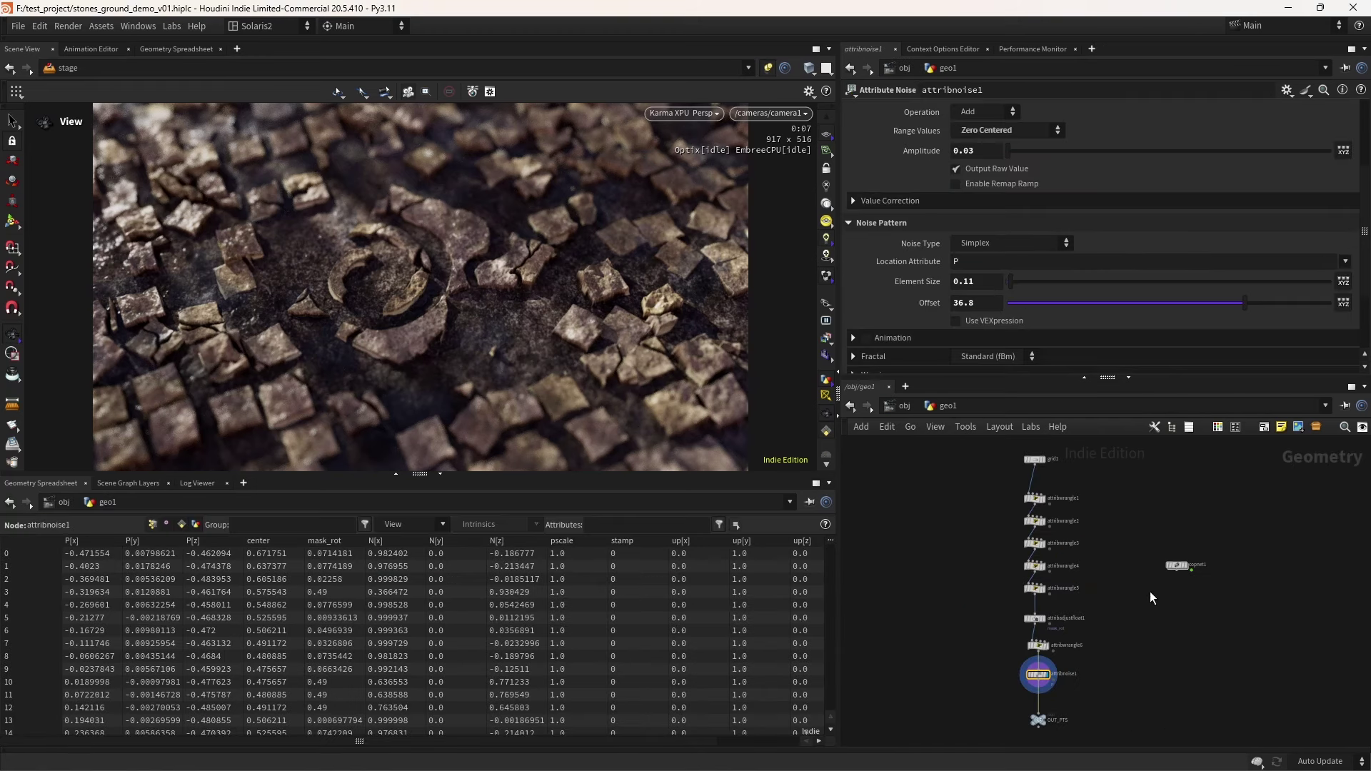
{"action": "double_click", "coordinate": [1180, 566]}
{"action": "scroll", "coordinate": [1067, 598], "scroll_direction": "up", "scroll_amount": 5}
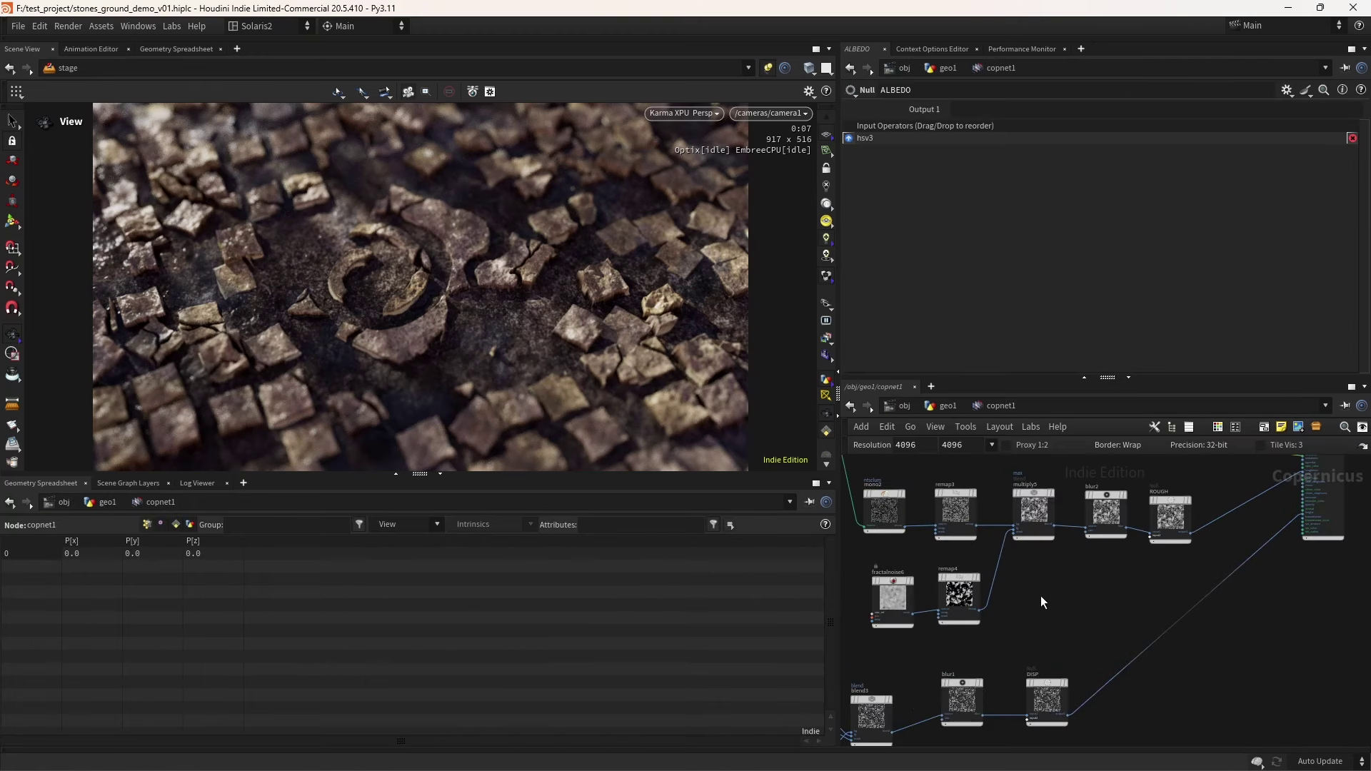
{"action": "middle_click_drag", "start_coordinate": [1040, 596], "coordinate": [991, 653]}
{"action": "scroll", "coordinate": [969, 609], "scroll_direction": "up", "scroll_amount": 1}
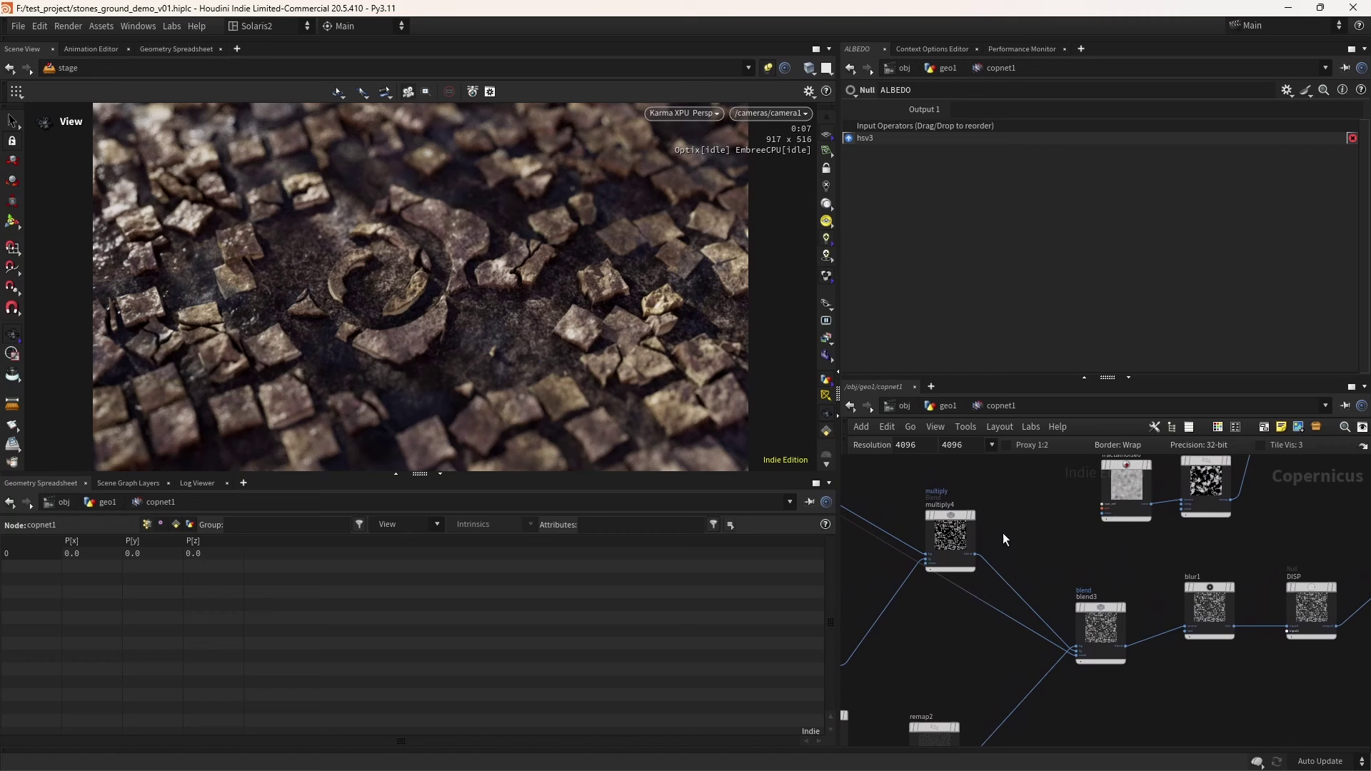
{"action": "left_click", "coordinate": [970, 548]}
{"action": "left_click", "coordinate": [1163, 129]}
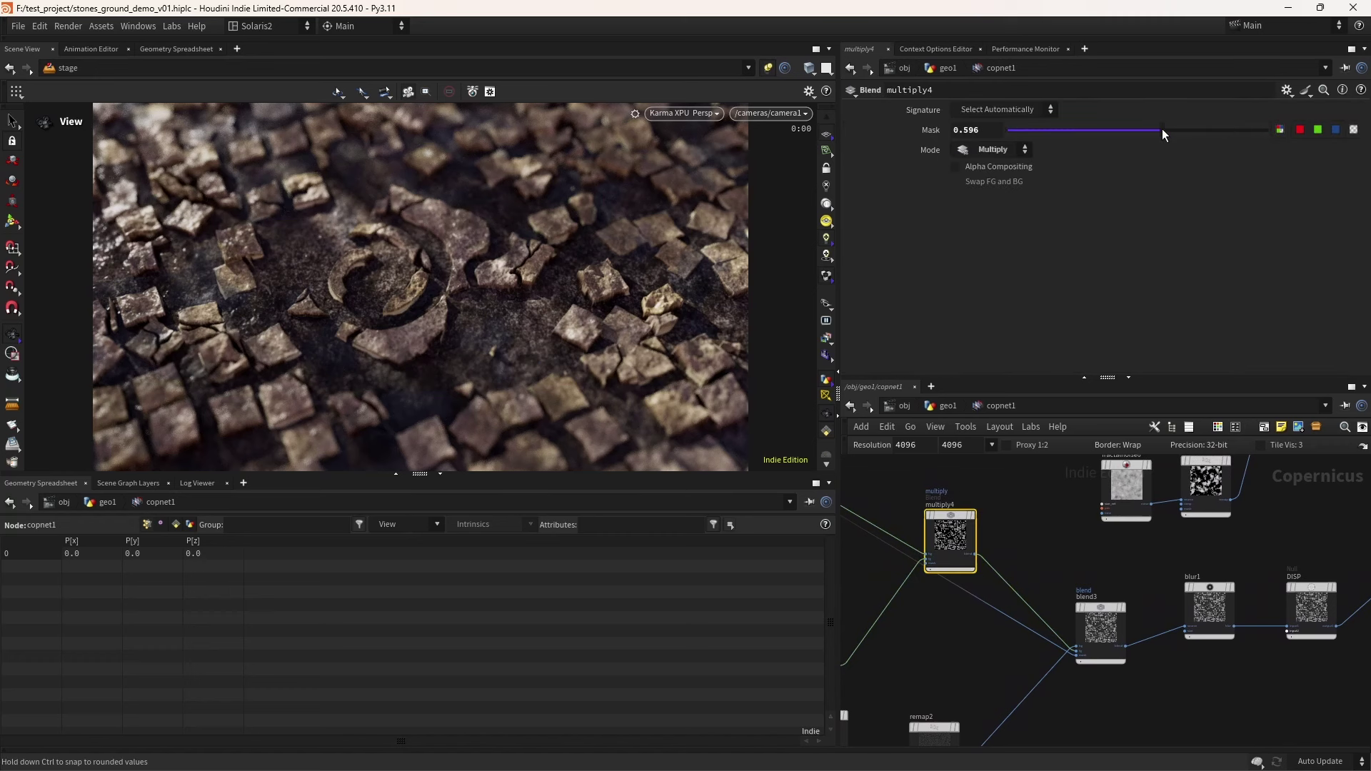
Restart the Karma render, then switch to OpenGL shading and tumble off camera1
{"action": "left_click", "coordinate": [684, 113]}
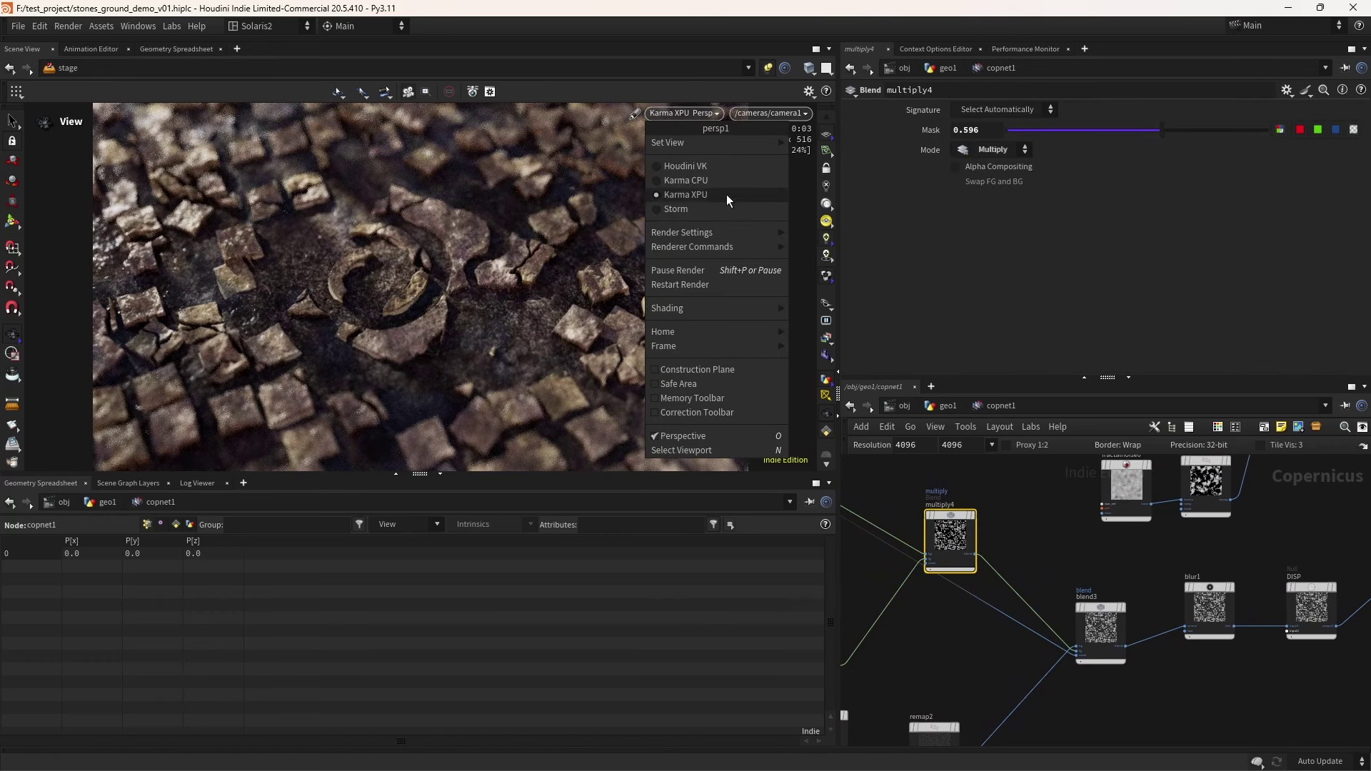
{"action": "left_click", "coordinate": [719, 285]}
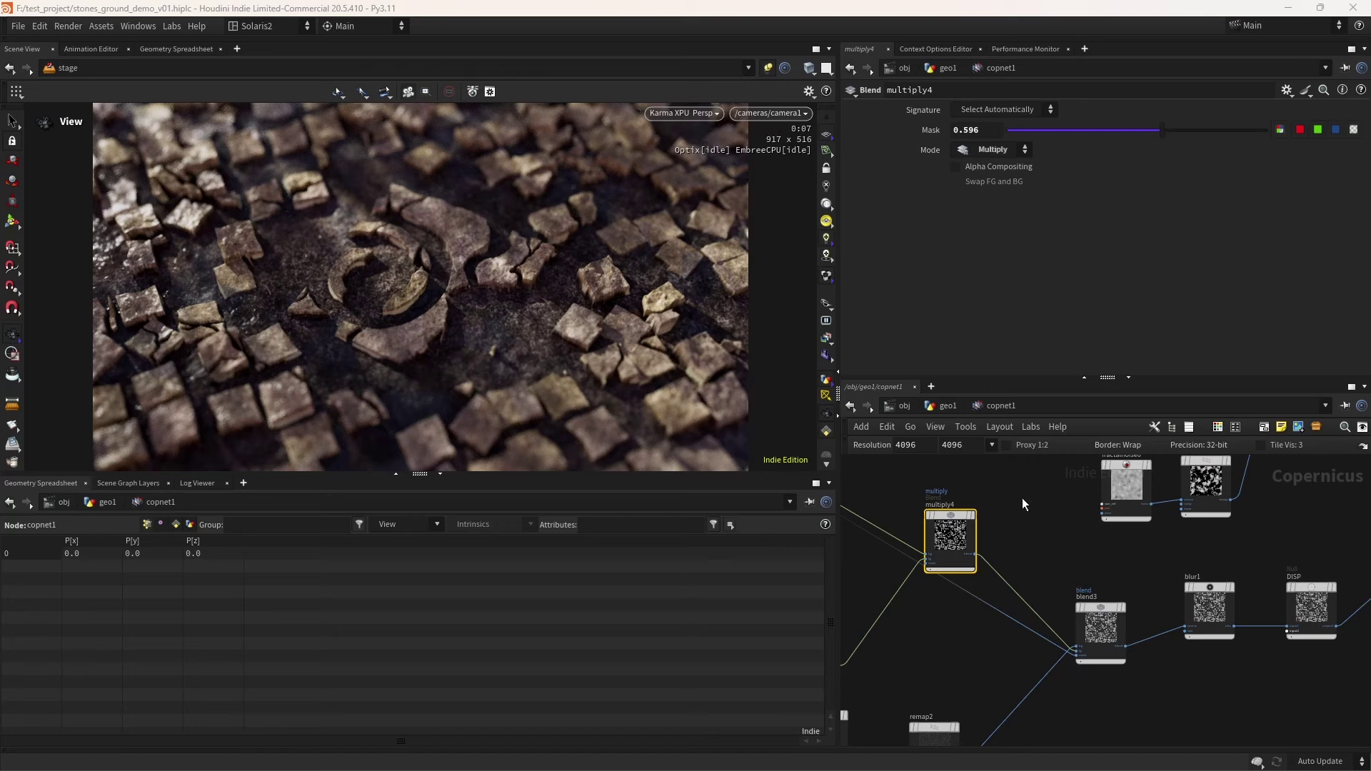
{"action": "middle_click_drag", "start_coordinate": [1025, 518], "coordinate": [843, 457]}
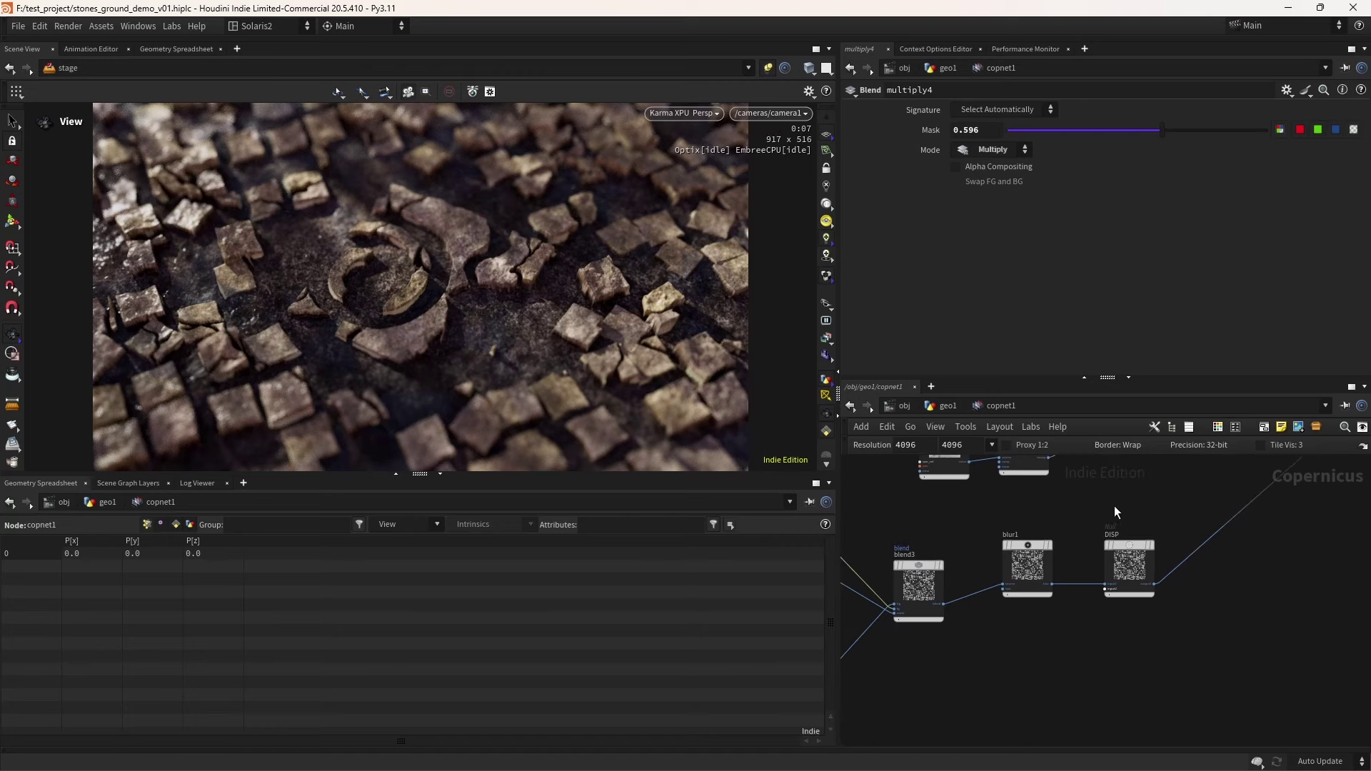
{"action": "middle_click_drag", "start_coordinate": [1114, 506], "coordinate": [1074, 522]}
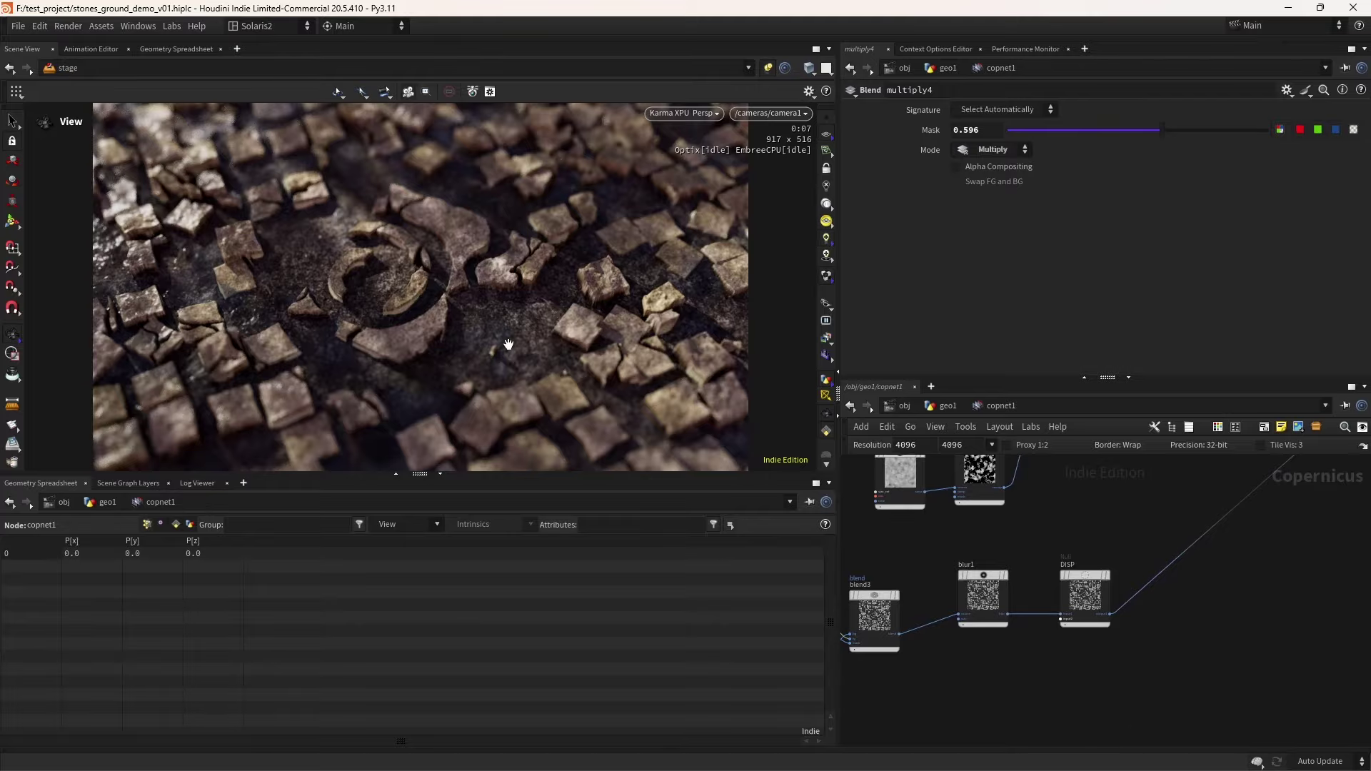
{"action": "left_click", "coordinate": [683, 113]}
{"action": "left_click", "coordinate": [696, 150]}
{"action": "left_click_drag", "start_coordinate": [696, 150], "coordinate": [435, 272]}
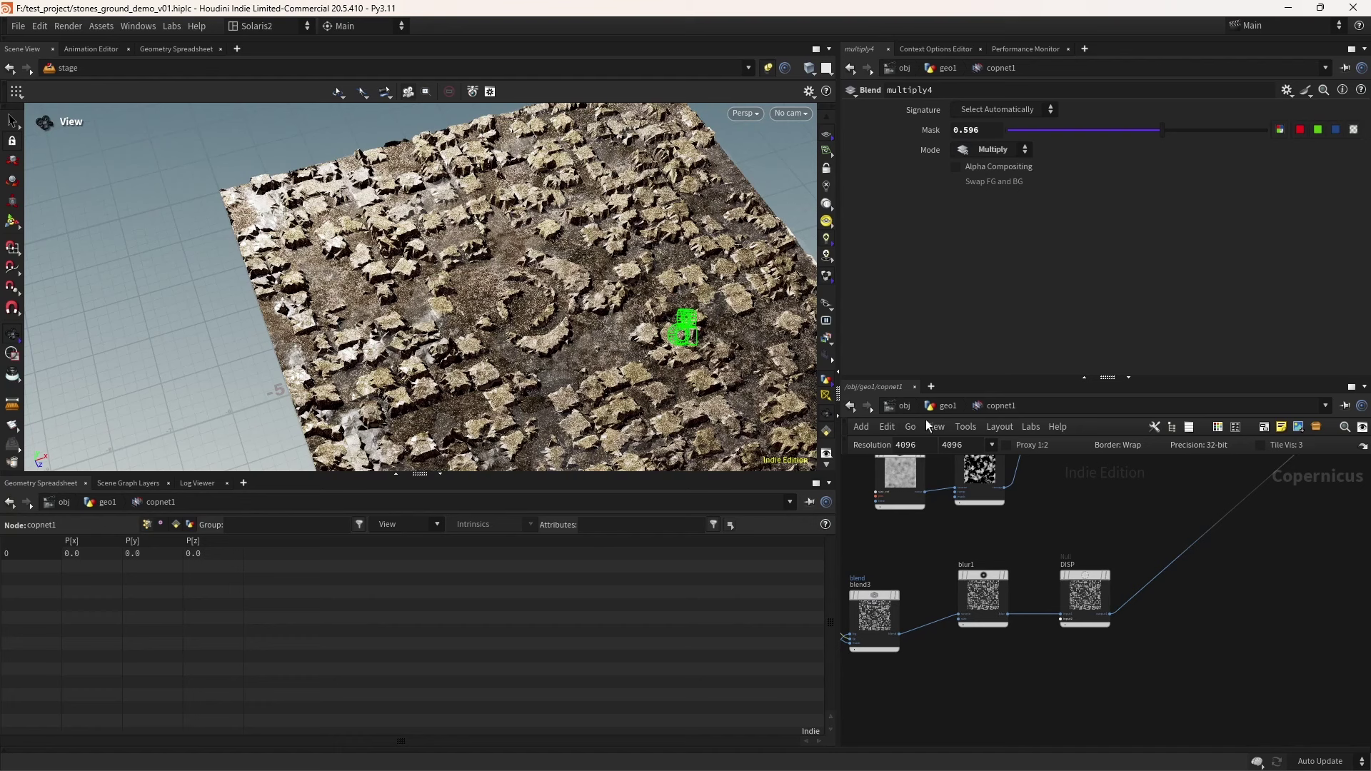
Go to /stage and drag light1's aim across the terrain with the Light tool
{"action": "left_click", "coordinate": [947, 406]}
{"action": "left_click", "coordinate": [905, 406]}
{"action": "left_click", "coordinate": [966, 519]}
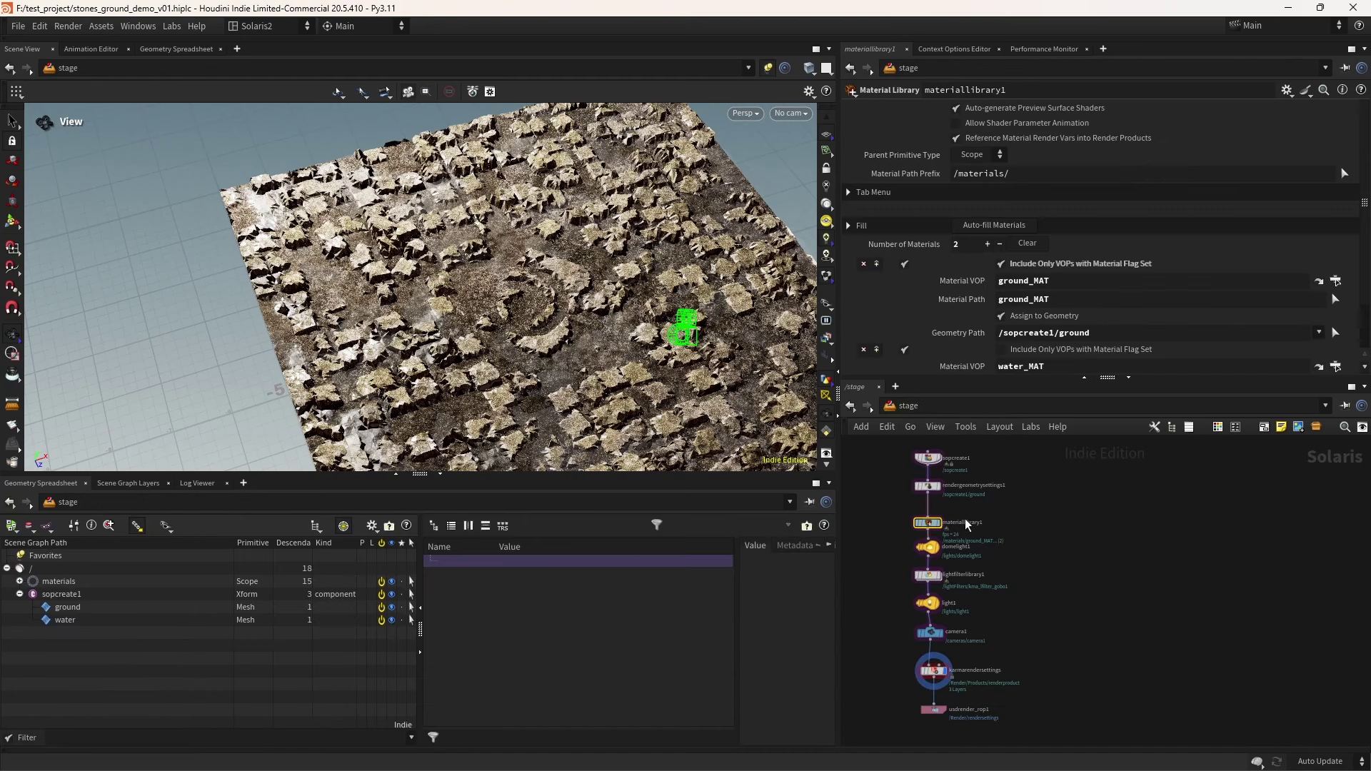
{"action": "left_click", "coordinate": [928, 603]}
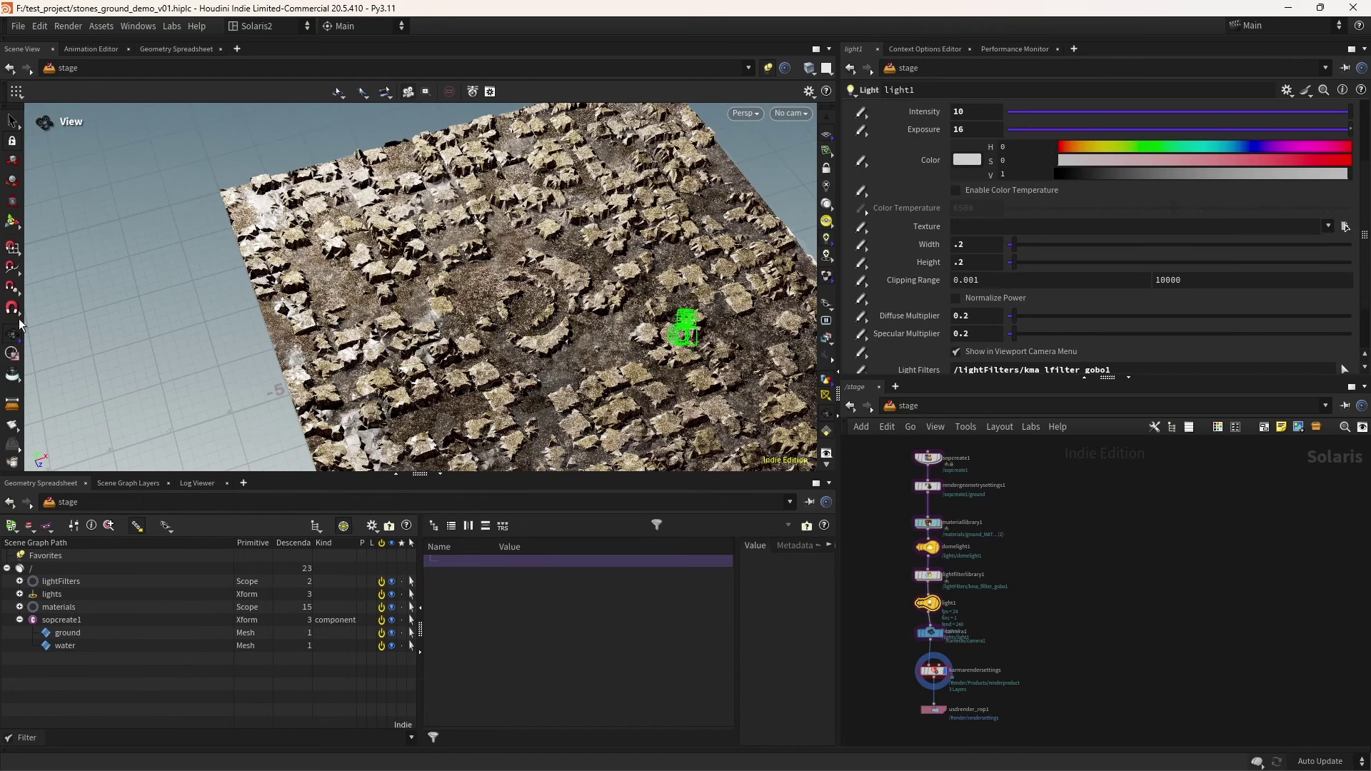
{"action": "left_click", "coordinate": [12, 221]}
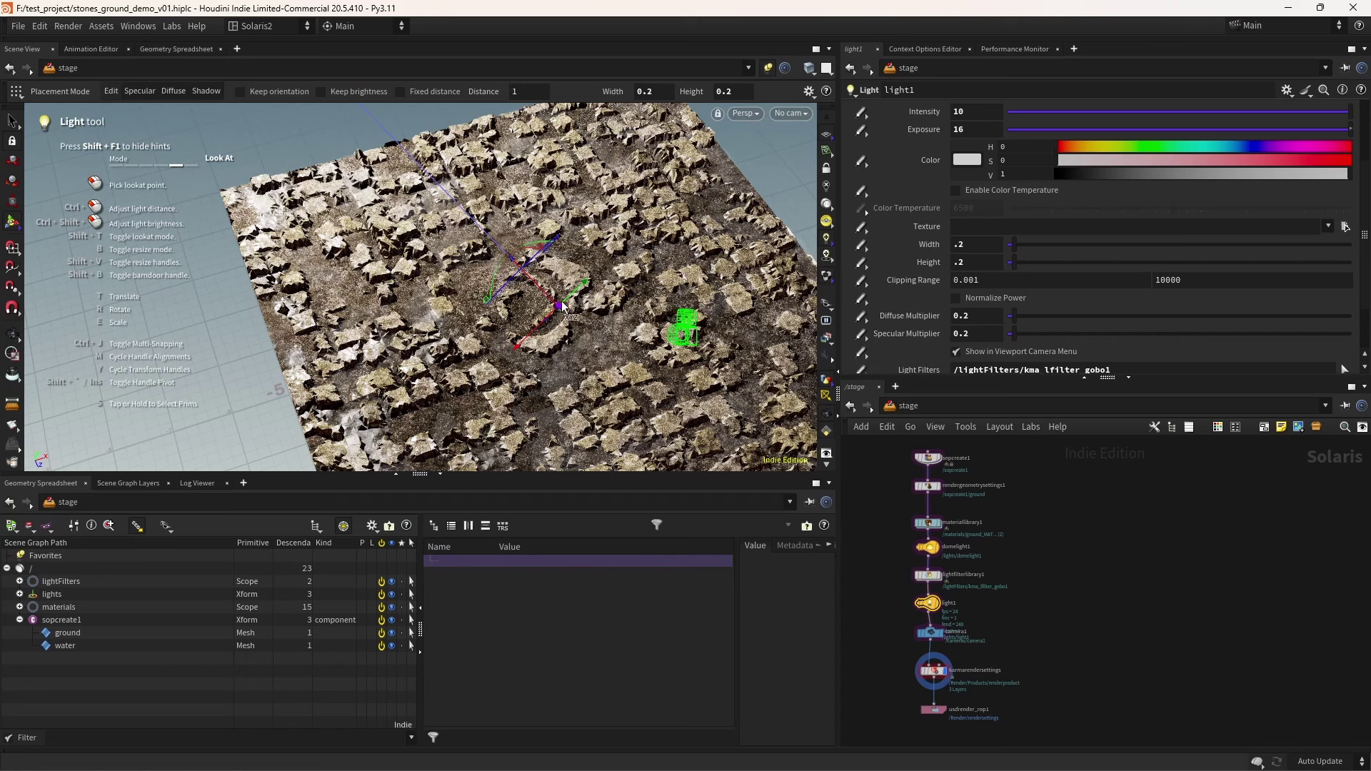
{"action": "left_click_drag", "start_coordinate": [562, 307], "coordinate": [650, 374]}
View through camera1 in Karma XPU and move light1 to a new spot over the stones
{"action": "left_click", "coordinate": [790, 113]}
{"action": "left_click", "coordinate": [846, 129]}
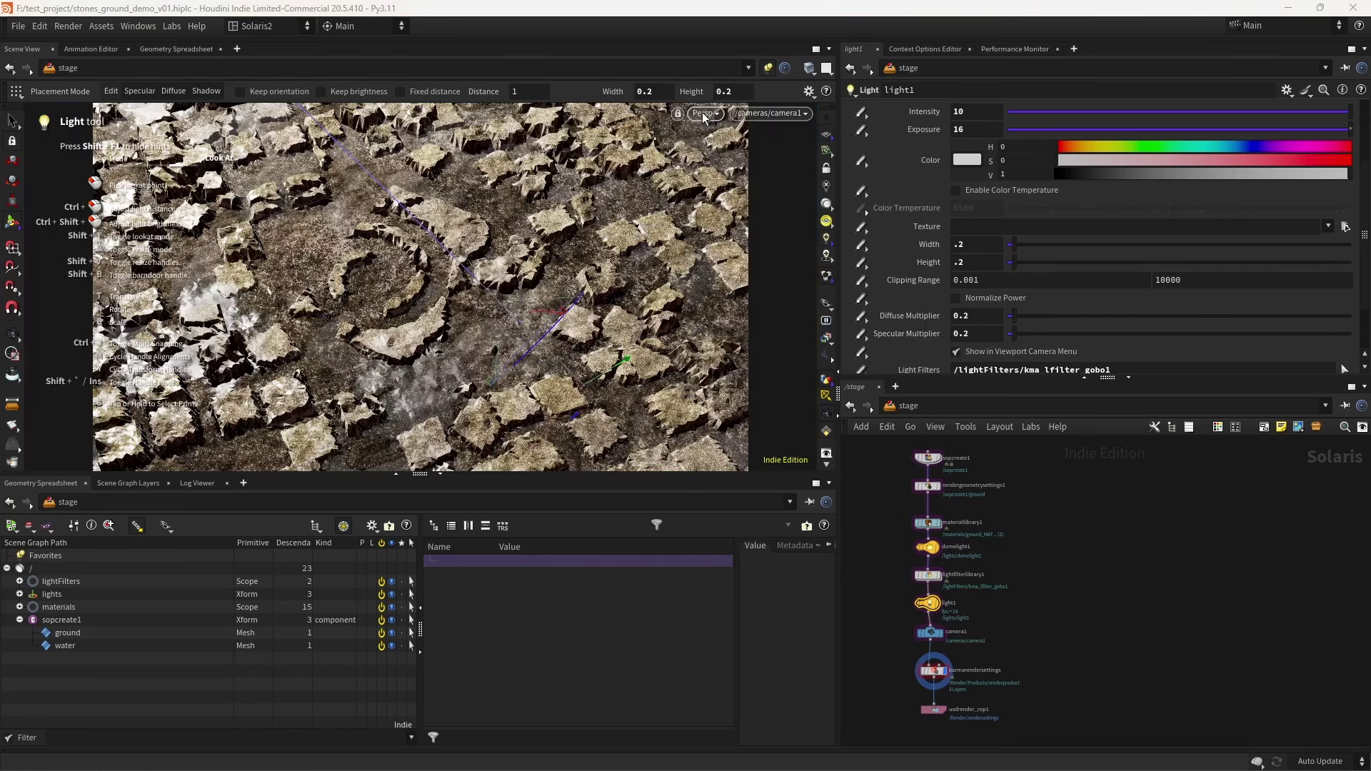
{"action": "left_click", "coordinate": [703, 114]}
{"action": "left_click", "coordinate": [731, 195]}
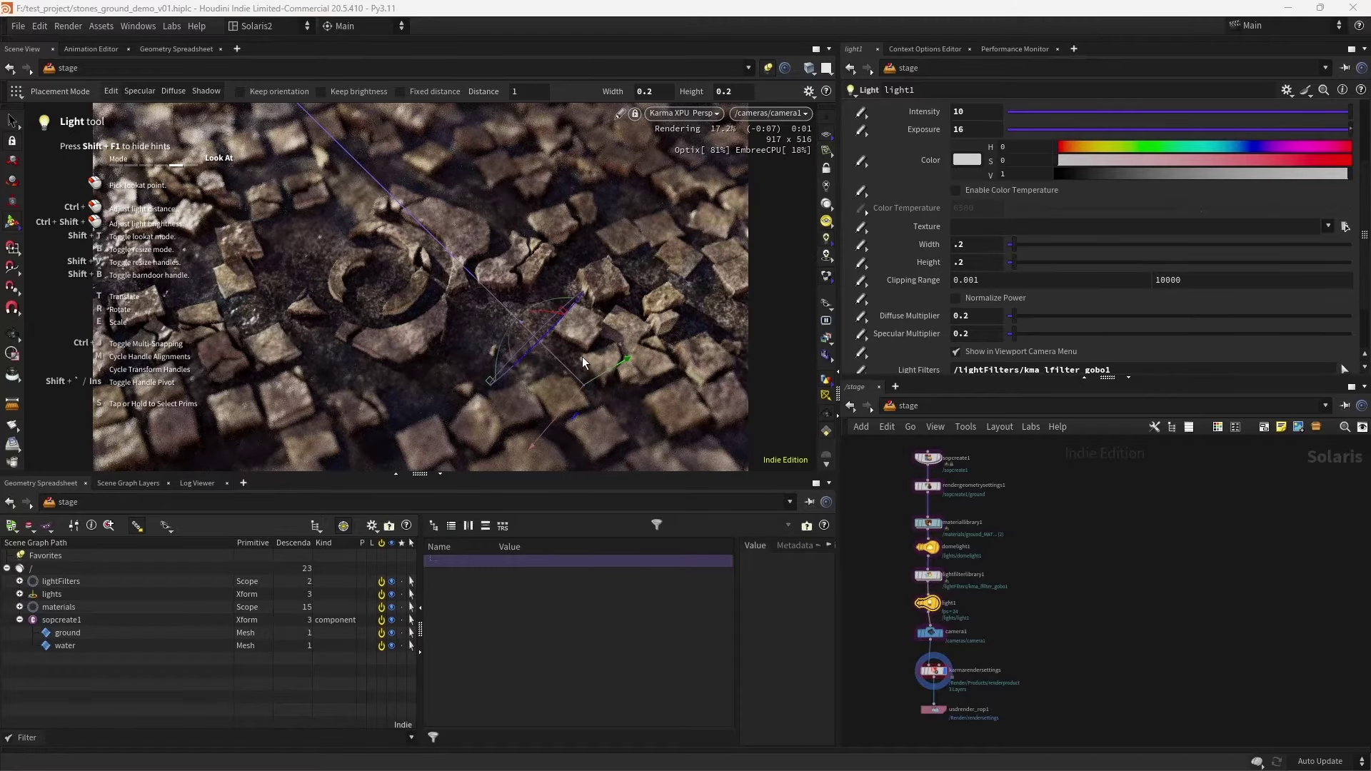
{"action": "left_click_drag", "start_coordinate": [591, 389], "coordinate": [717, 325]}
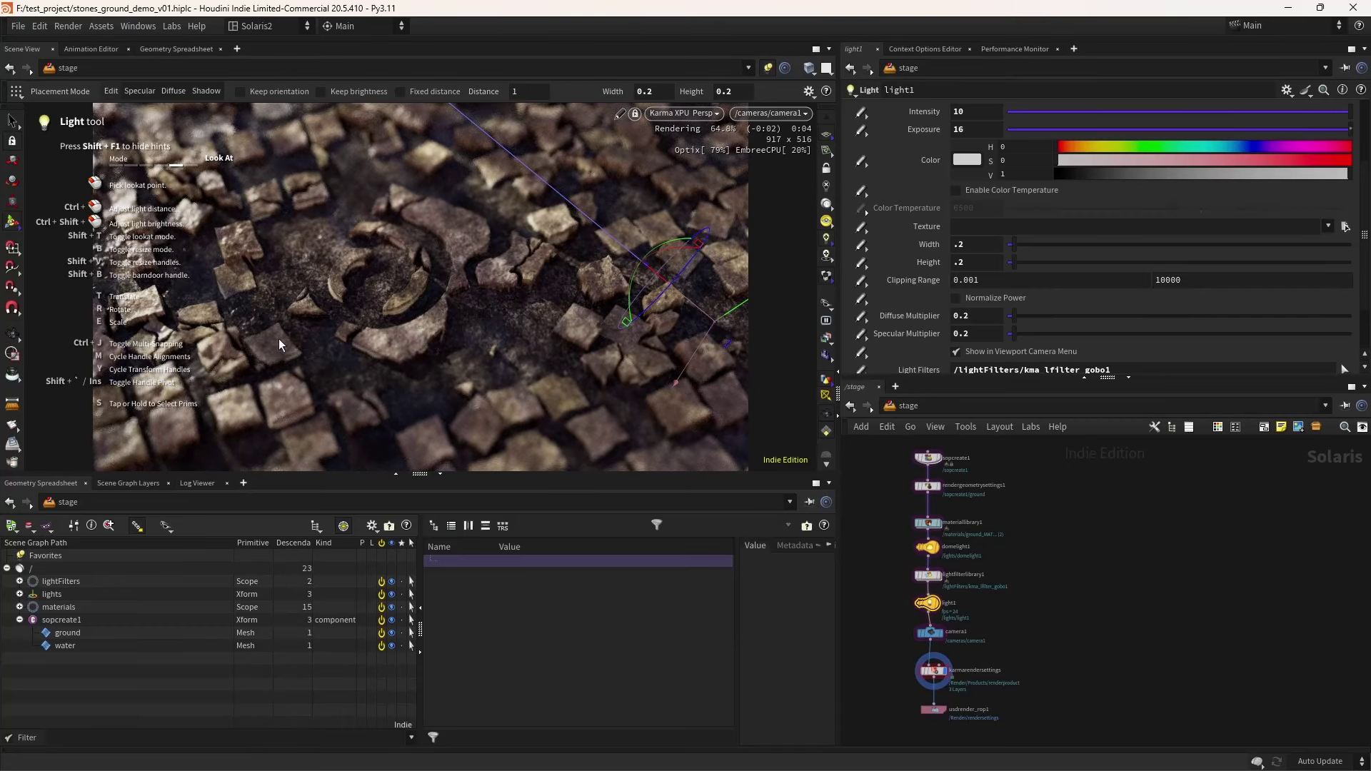
{"action": "left_click", "coordinate": [12, 334]}
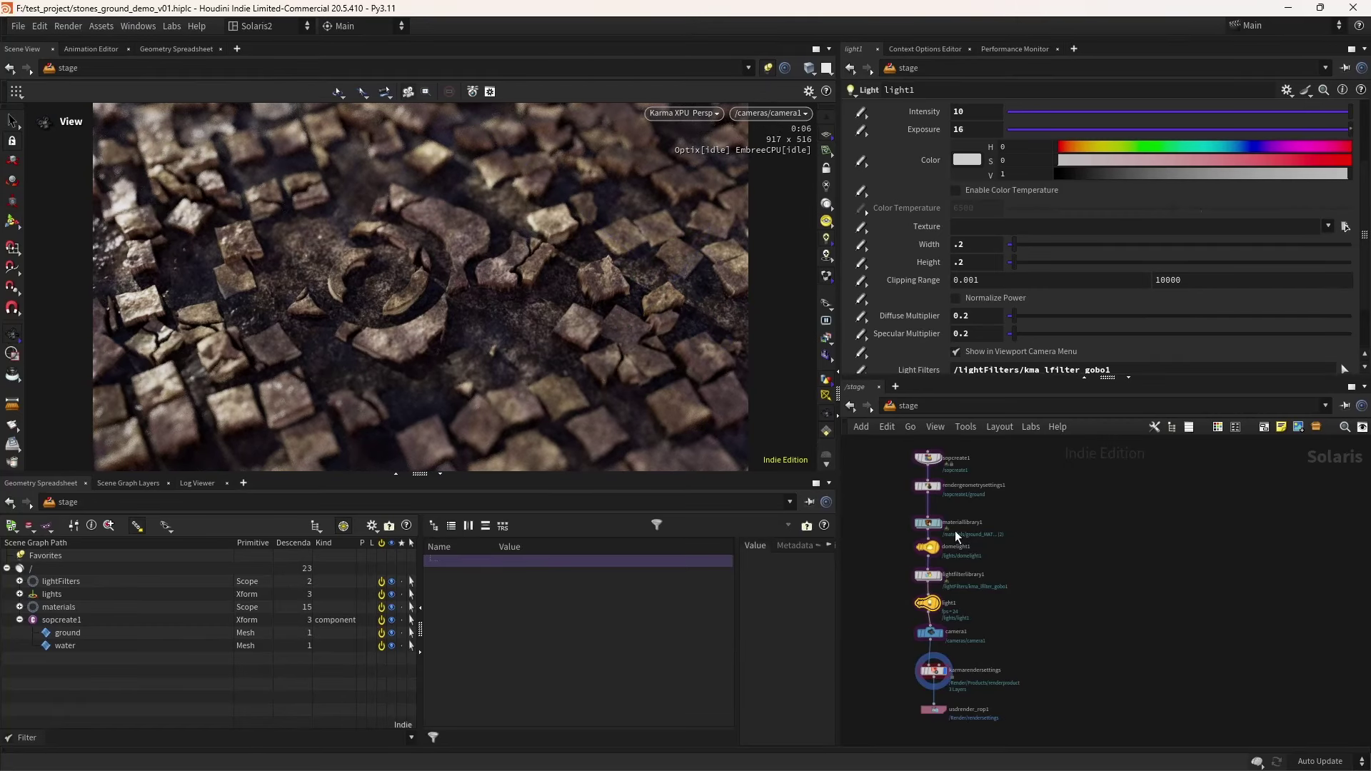
Lower transform1's Translate Y from 0.152903 to 0.08, then switch the viewport to OpenGL
{"action": "double_click", "coordinate": [927, 457]}
{"action": "left_click", "coordinate": [1059, 586]}
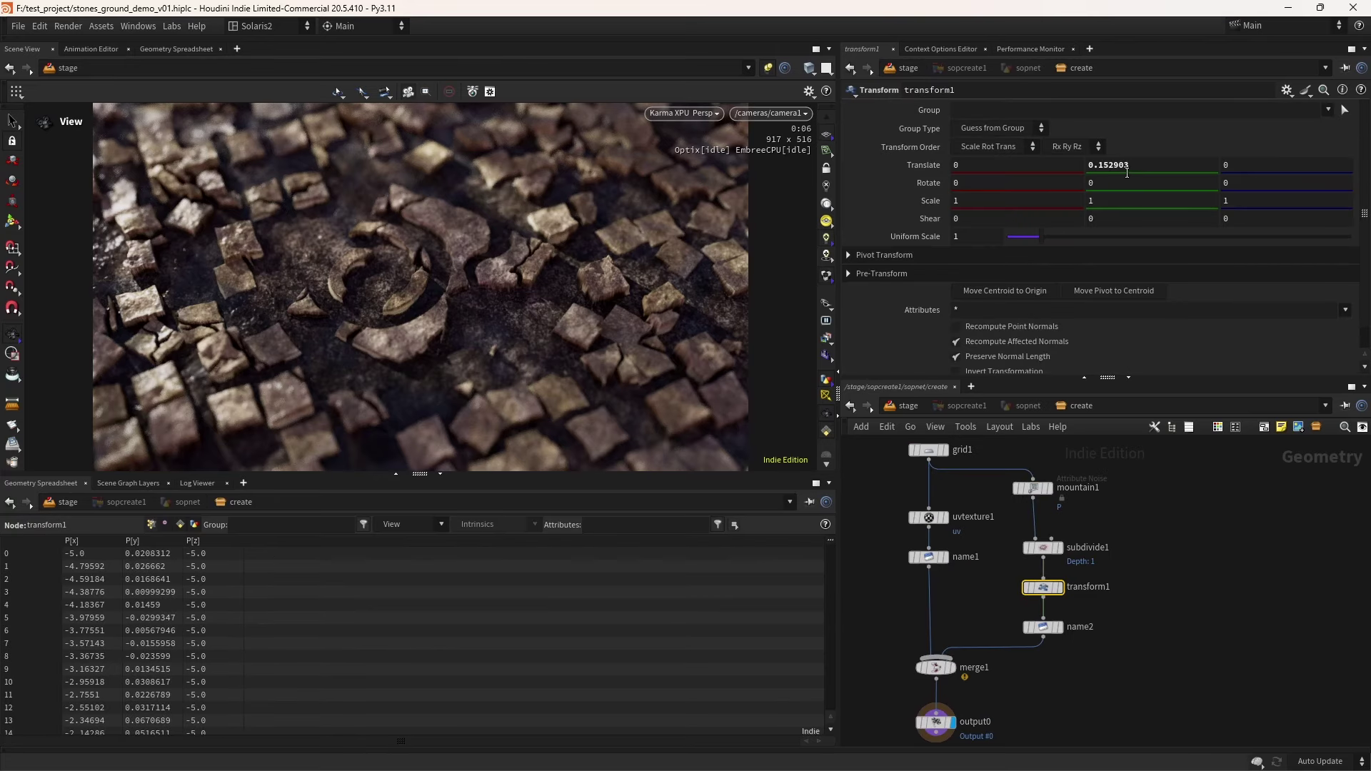
{"action": "left_click_drag", "start_coordinate": [1127, 172], "coordinate": [1103, 170]}
{"action": "key", "text": "BackSpace"}
{"action": "key", "text": "Return"}
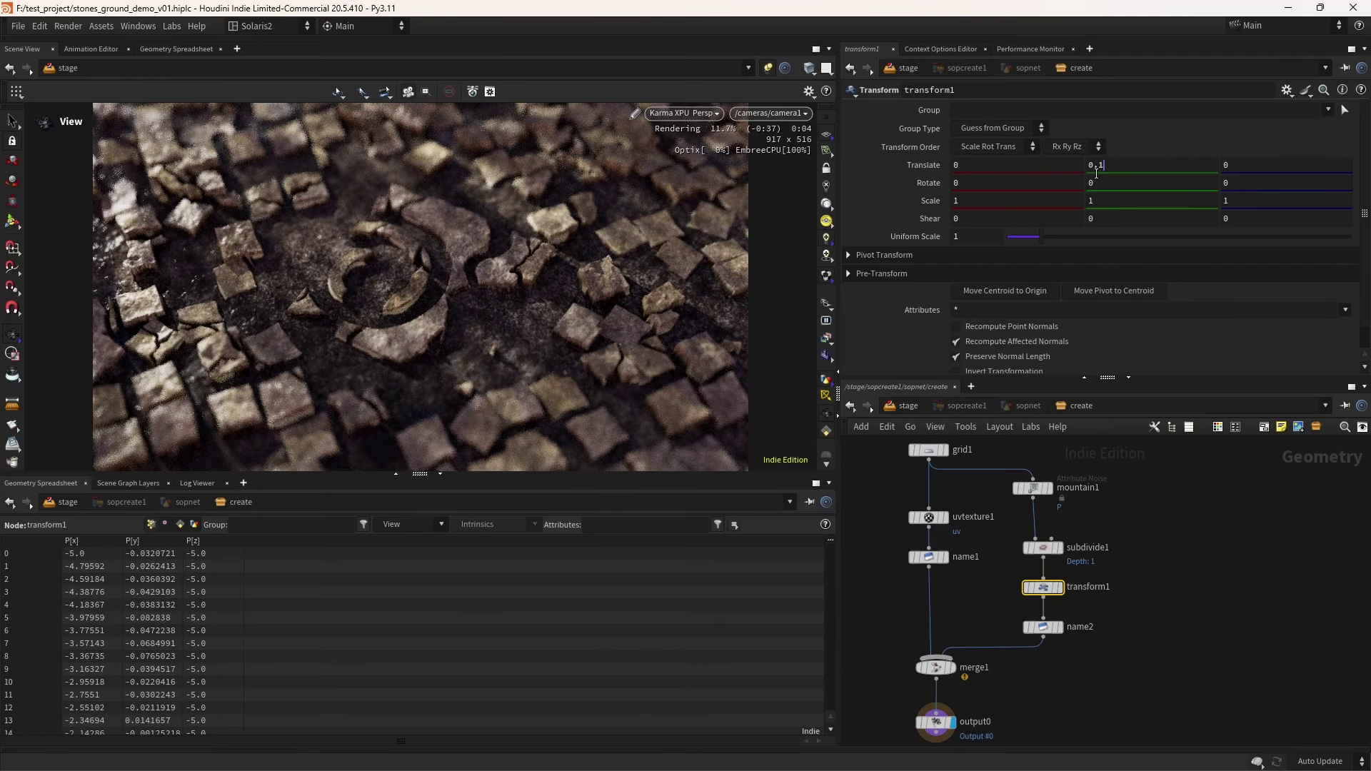
{"action": "double_click", "coordinate": [1096, 173]}
{"action": "key", "text": "Return"}
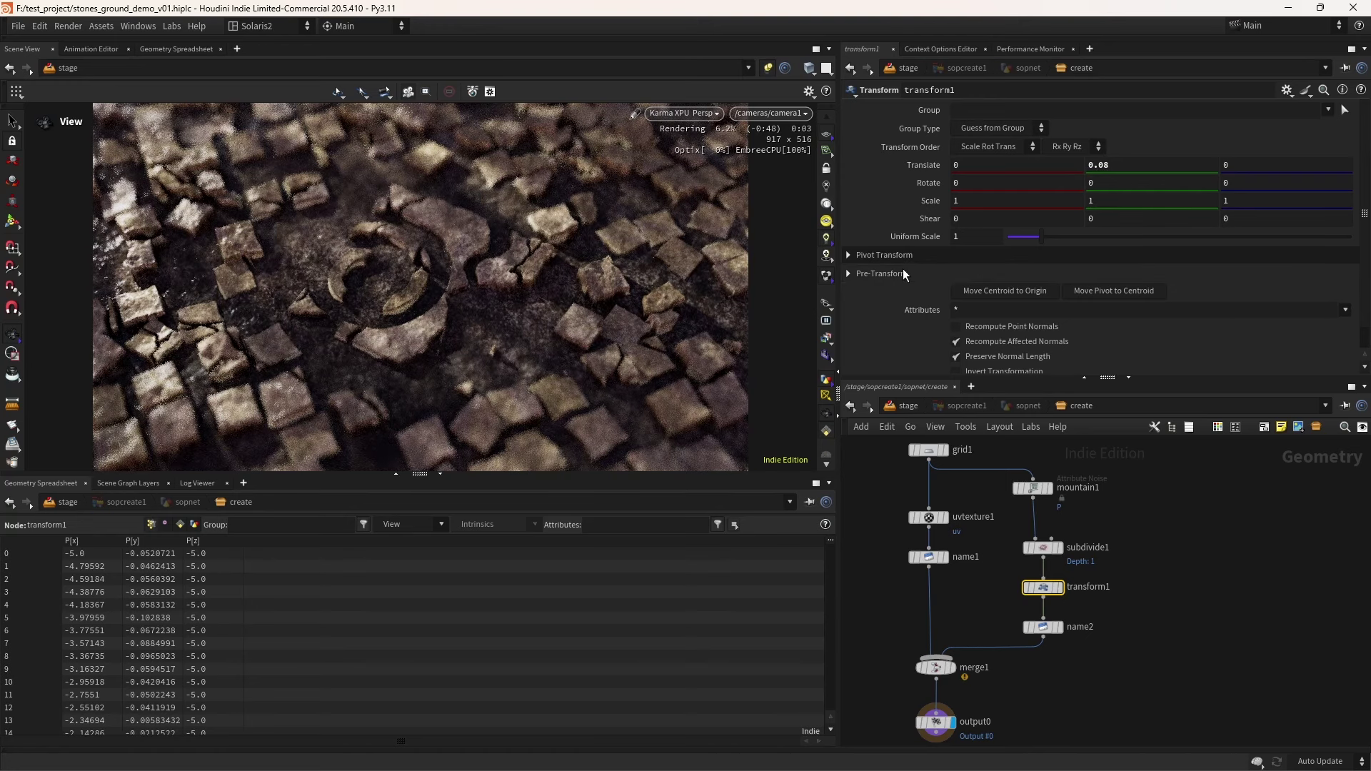
{"action": "left_click", "coordinate": [715, 114]}
{"action": "left_click", "coordinate": [736, 161]}
Maximize the viewport, render through camera1 in Karma XPU, then orbit and zoom out
{"action": "left_click", "coordinate": [815, 49]}
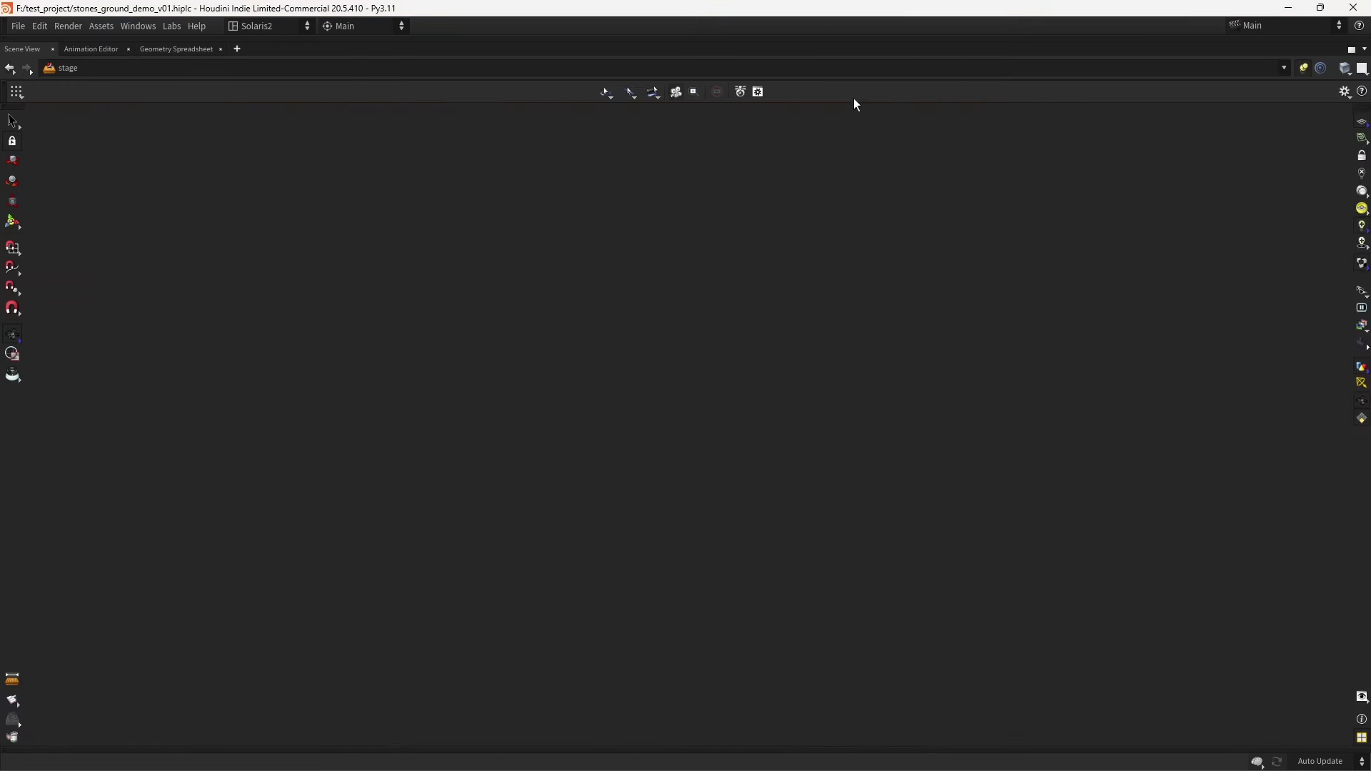
{"action": "left_click", "coordinate": [1327, 115]}
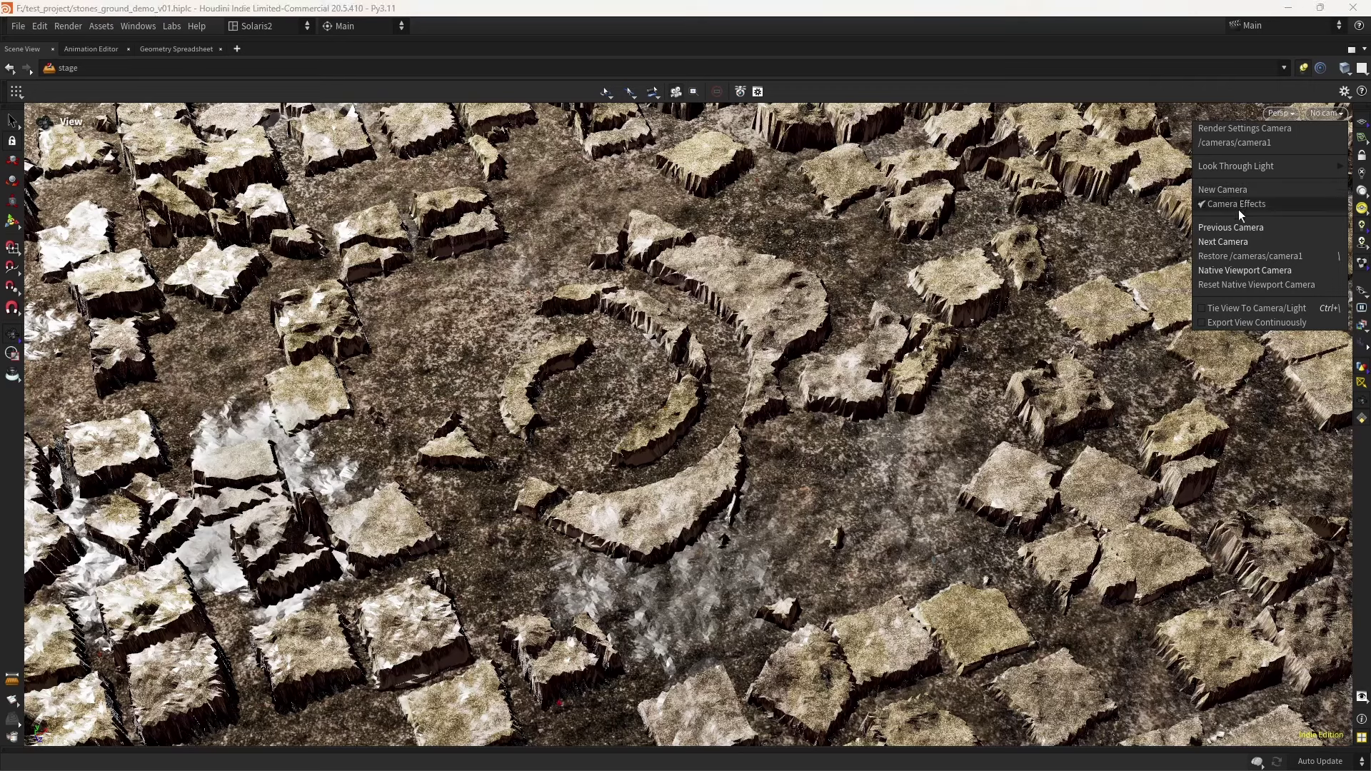
{"action": "left_click", "coordinate": [1243, 143]}
{"action": "left_click", "coordinate": [1244, 112]}
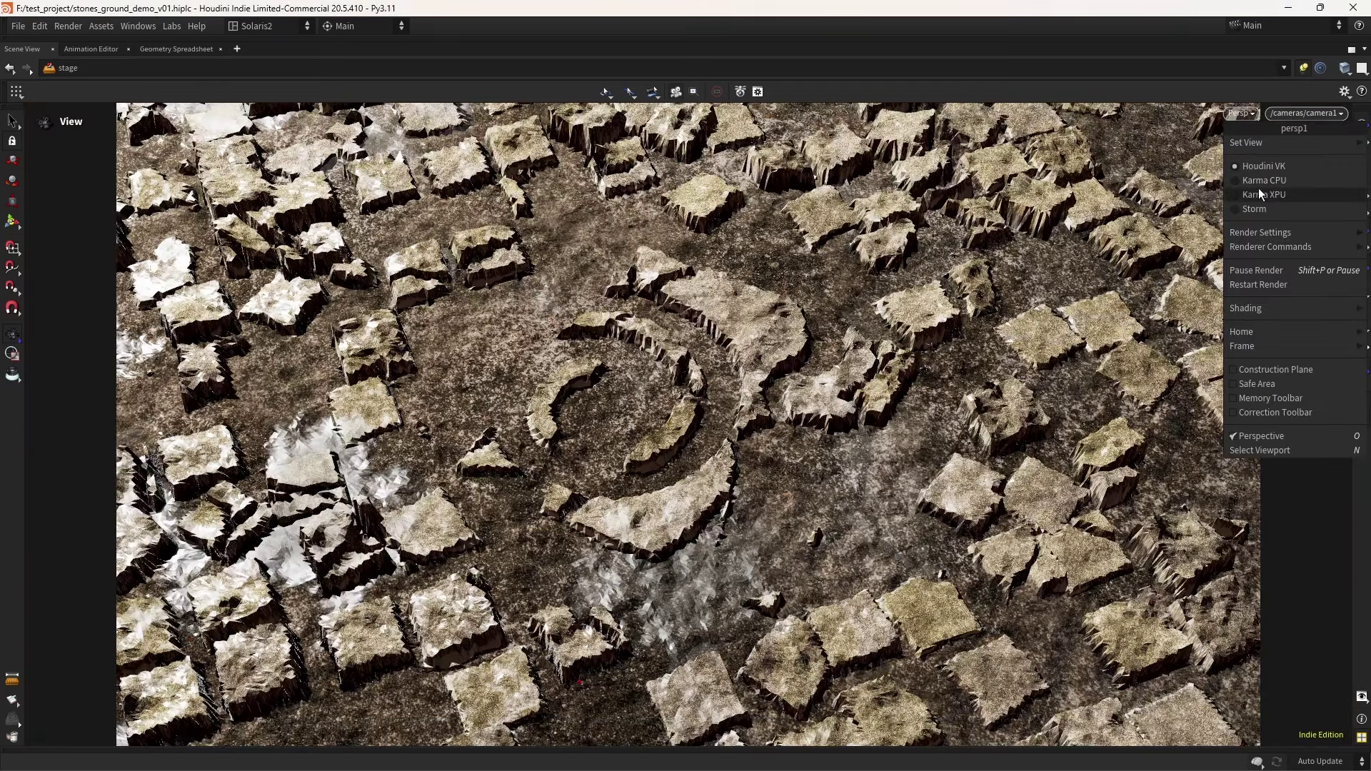
{"action": "left_click", "coordinate": [1258, 188]}
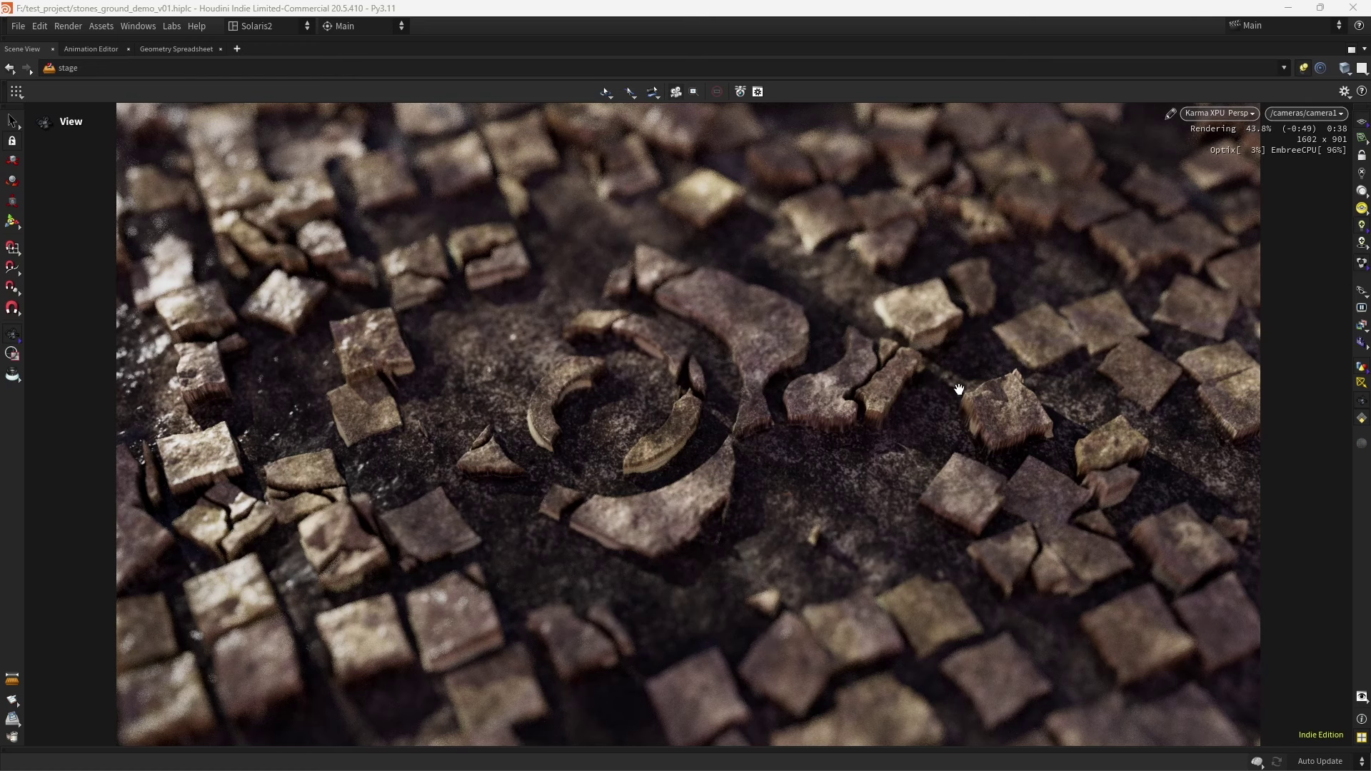
{"action": "left_click_drag", "start_coordinate": [959, 389], "coordinate": [918, 422]}
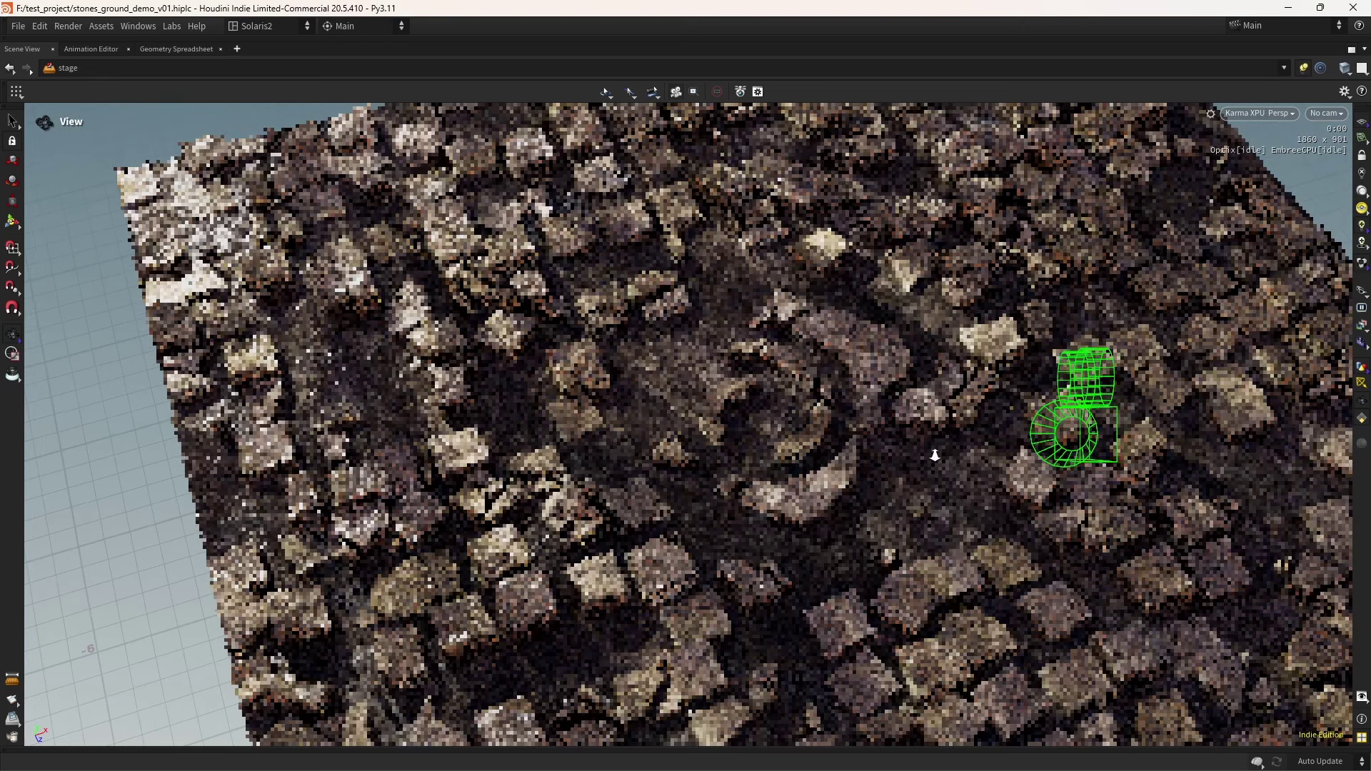
{"action": "right_click_drag", "start_coordinate": [935, 455], "coordinate": [821, 438]}
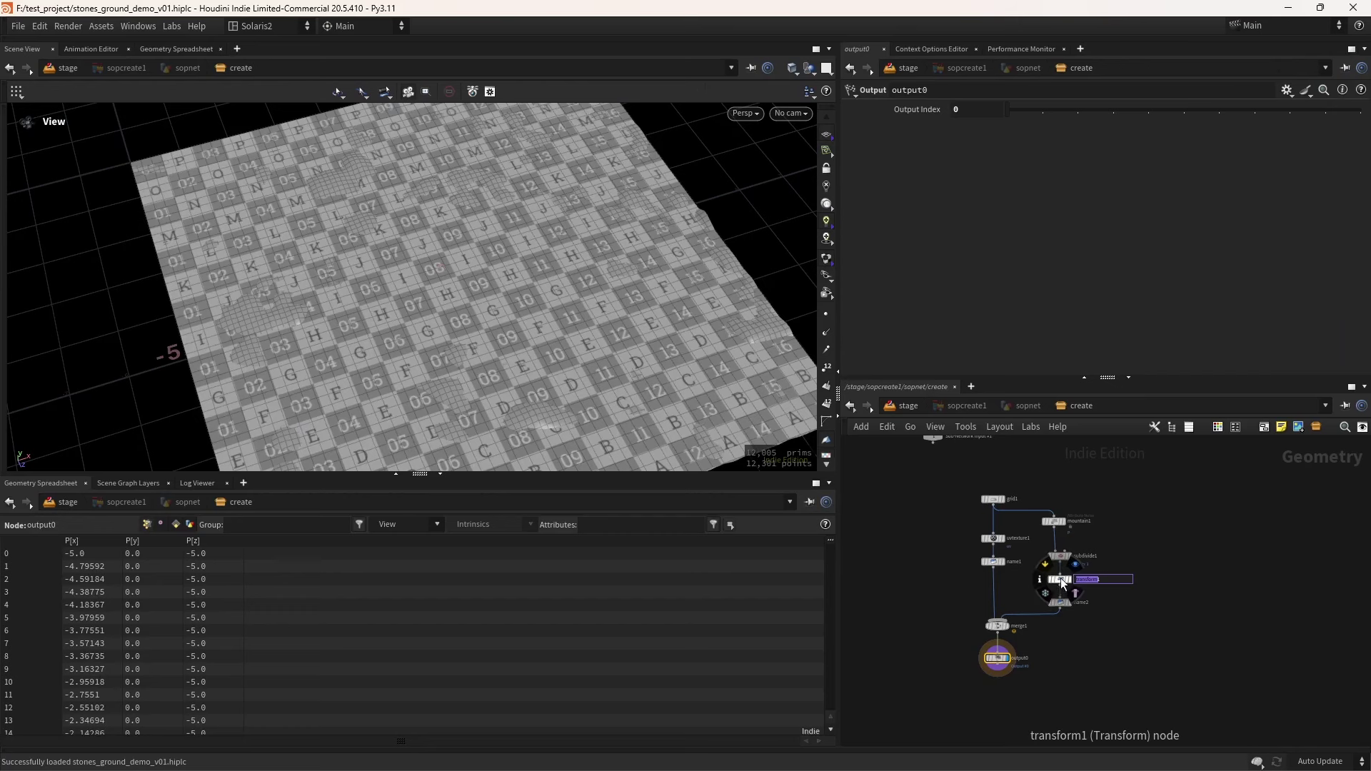
Keep transform1's Translate Y at 0.08 and set karmarendersettings to XPU Parameters with 512 path traced samples
{"action": "left_click", "coordinate": [1059, 579]}
{"action": "mouse_move", "coordinate": [1123, 165]}
{"action": "middle_mouse_down"}
{"action": "mouse_move", "coordinate": [1125, 213]}
{"action": "mouse_move", "coordinate": [1143, 165]}
{"action": "mouse_move", "coordinate": [1114, 165]}
{"action": "middle_mouse_up"}
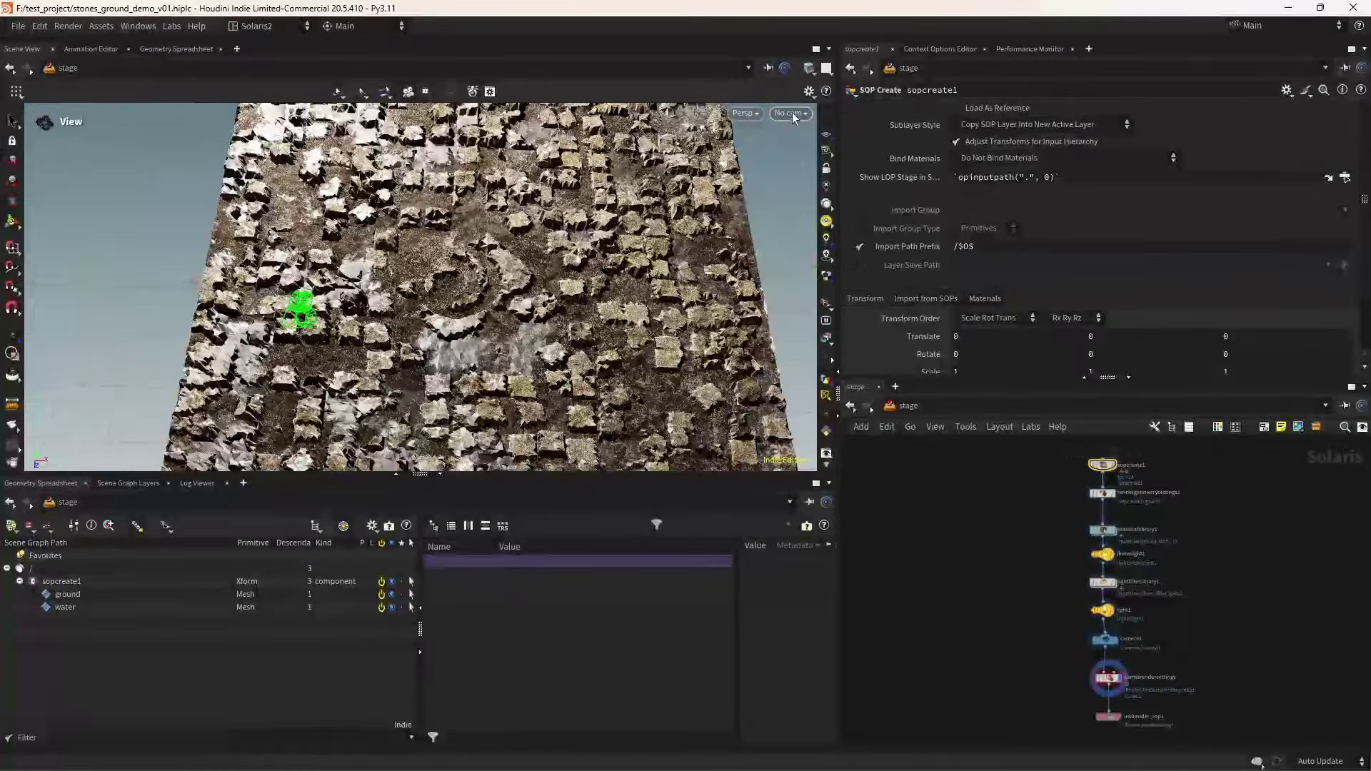
{"action": "left_click", "coordinate": [1044, 598]}
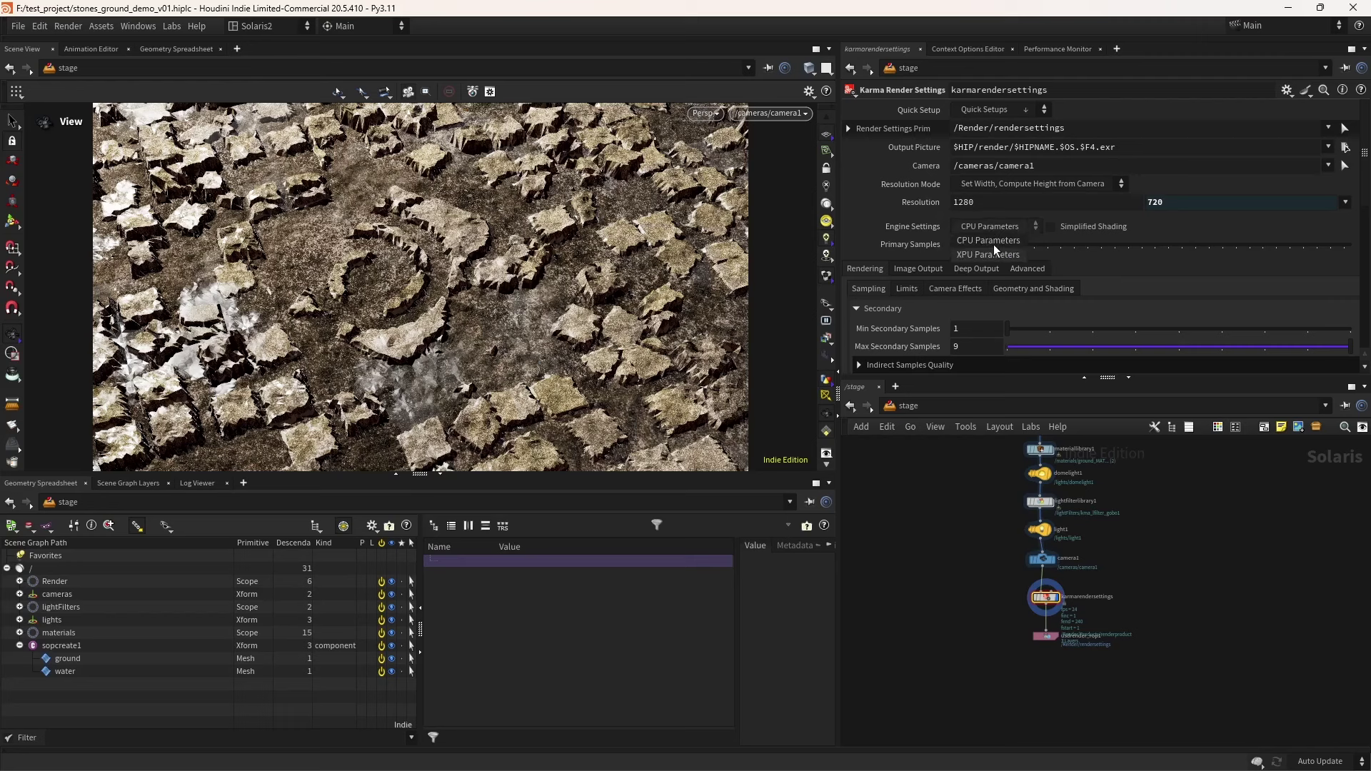
{"action": "left_click", "coordinate": [981, 244]}
{"action": "key", "text": "BackSpace"}
{"action": "key", "text": "BackSpace"}
{"action": "key", "text": "BackSpace"}
{"action": "type", "text": "512"}
{"action": "key", "text": "Return"}
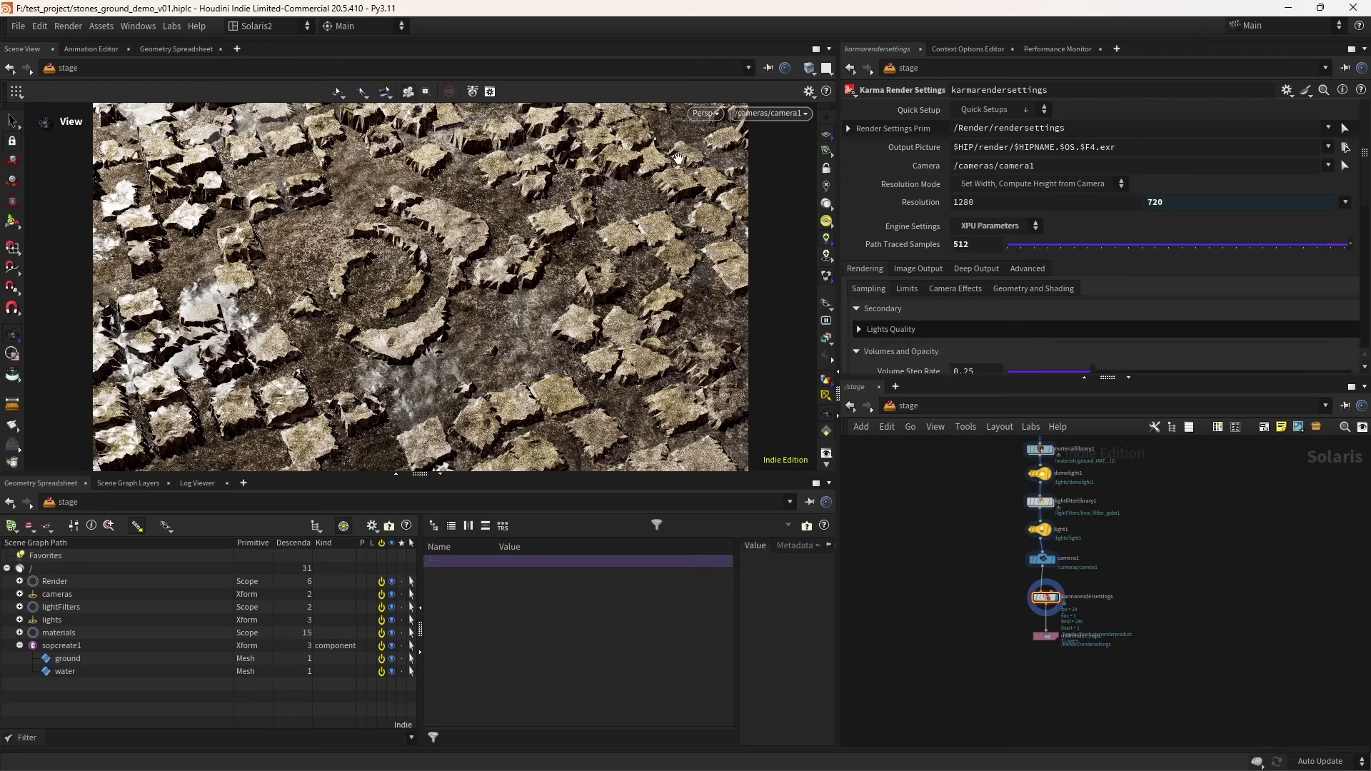
Render the maximized viewport in Karma XPU and save the scene
{"action": "left_click", "coordinate": [816, 48]}
{"action": "left_click", "coordinate": [1219, 113]}
{"action": "left_click", "coordinate": [1254, 214]}
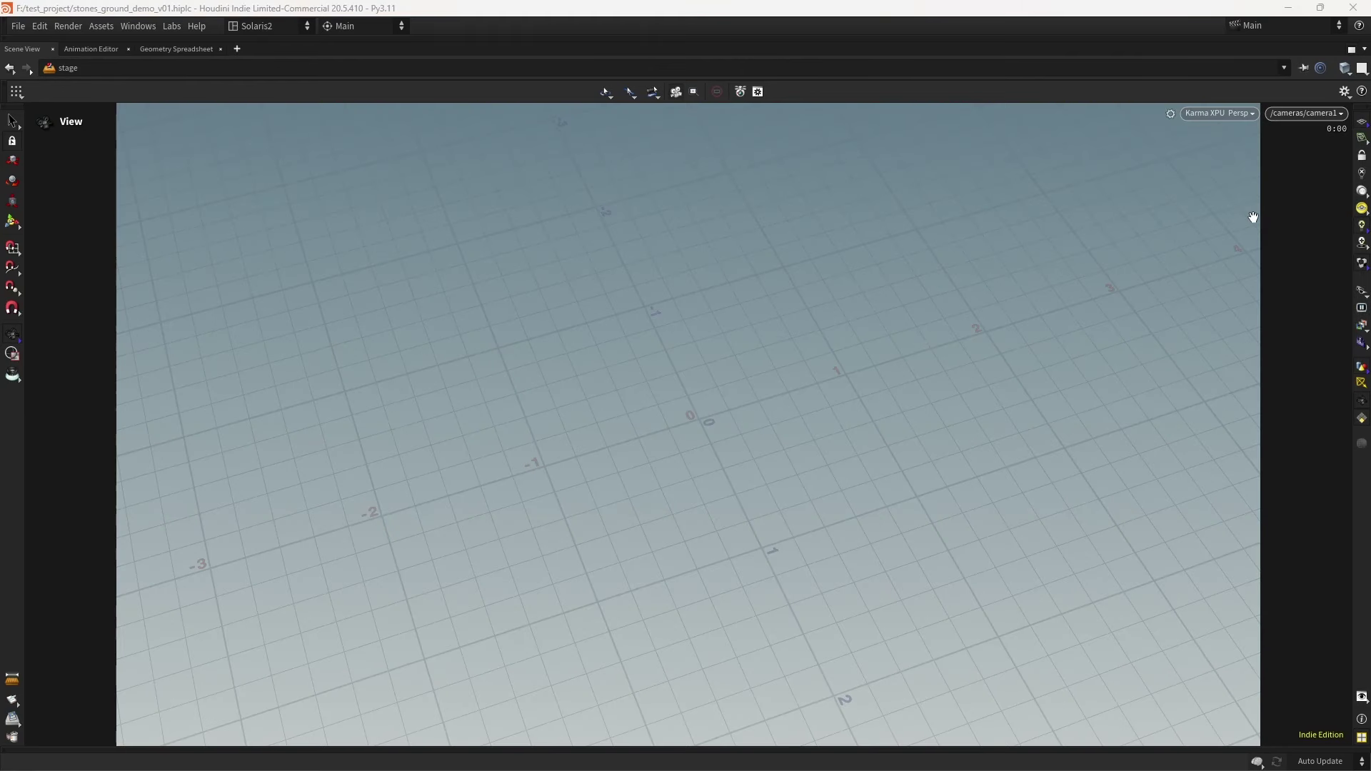
{"action": "key", "text": "ctrl+s"}
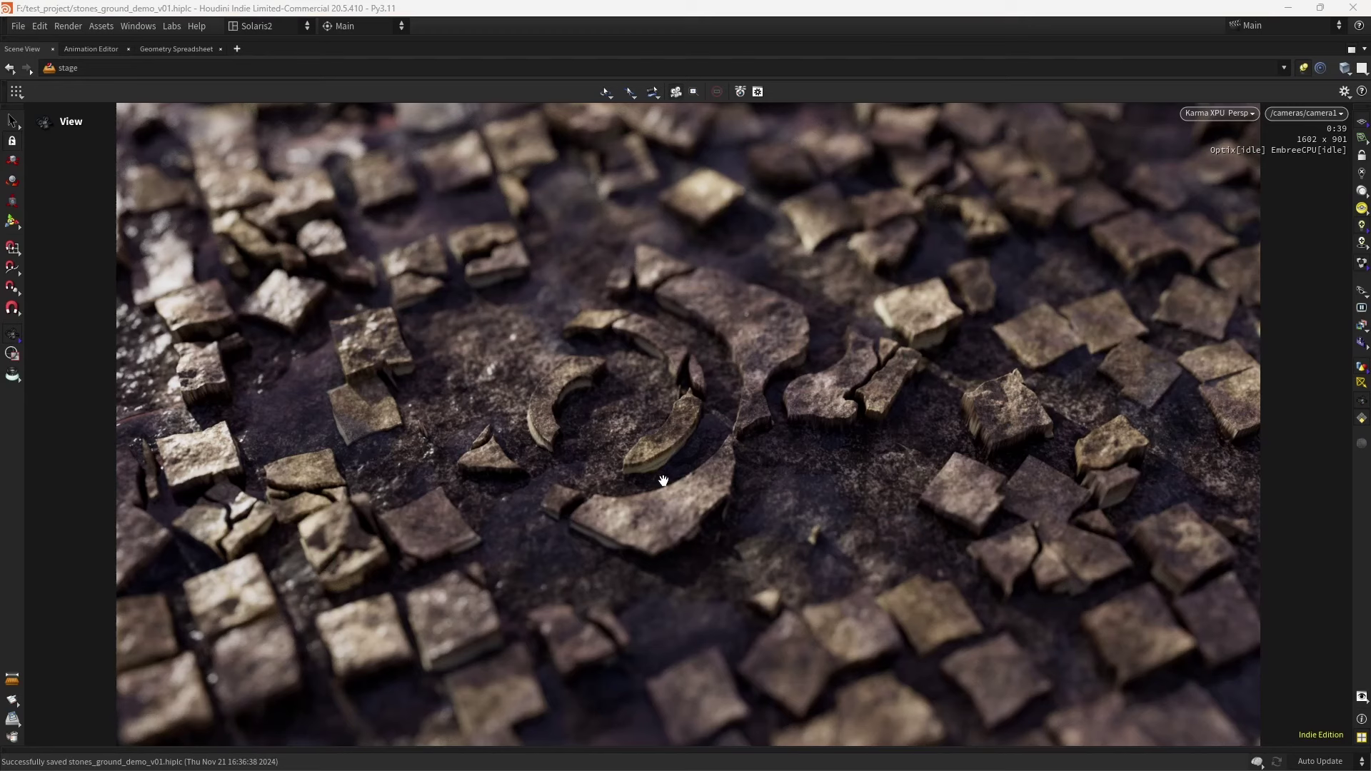